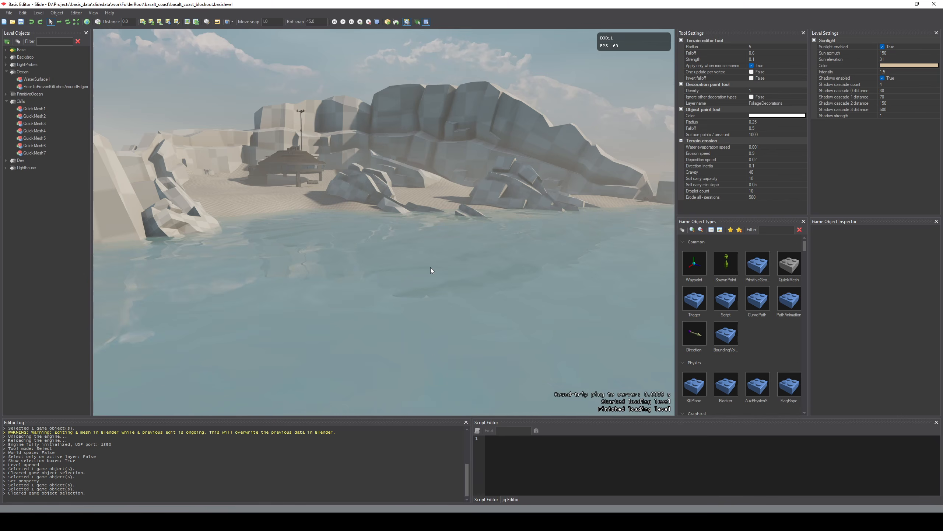
- Select the layered beach rock QuickMesh1 and open it for editing in Blender
{"action": "right_click_drag", "start_coordinate": [424, 267], "coordinate": [394, 249]}
{"action": "key", "text": "w"}
{"action": "left_click", "coordinate": [394, 249]}
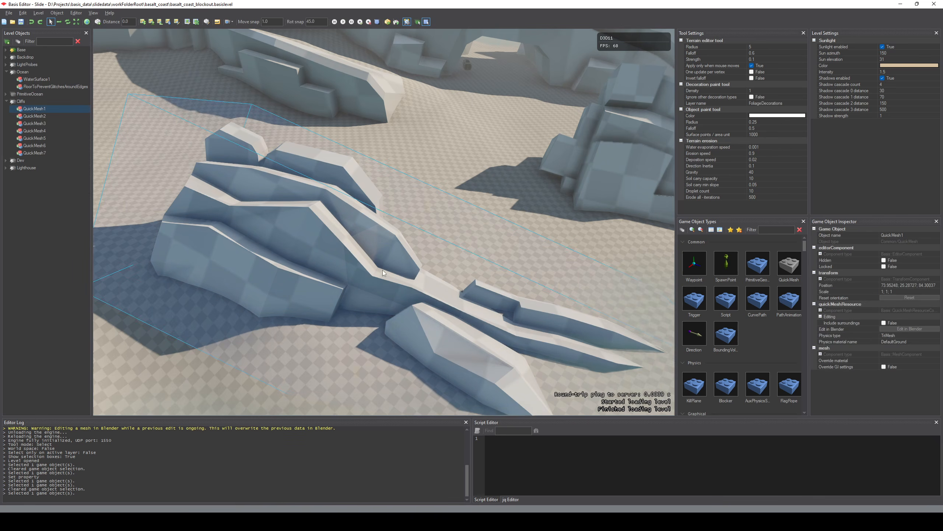
{"action": "scroll", "coordinate": [419, 242], "scroll_direction": "up", "scroll_amount": 2}
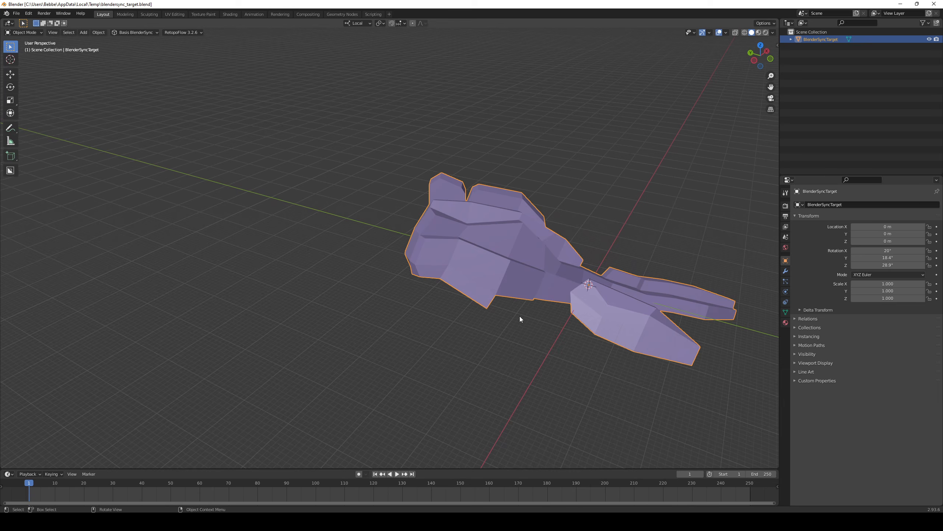
- In edge selection mode, move the top edge of the rear rock slab to reshape its crest
{"action": "middle_click_drag", "start_coordinate": [520, 316], "coordinate": [390, 313], "text": "shift"}
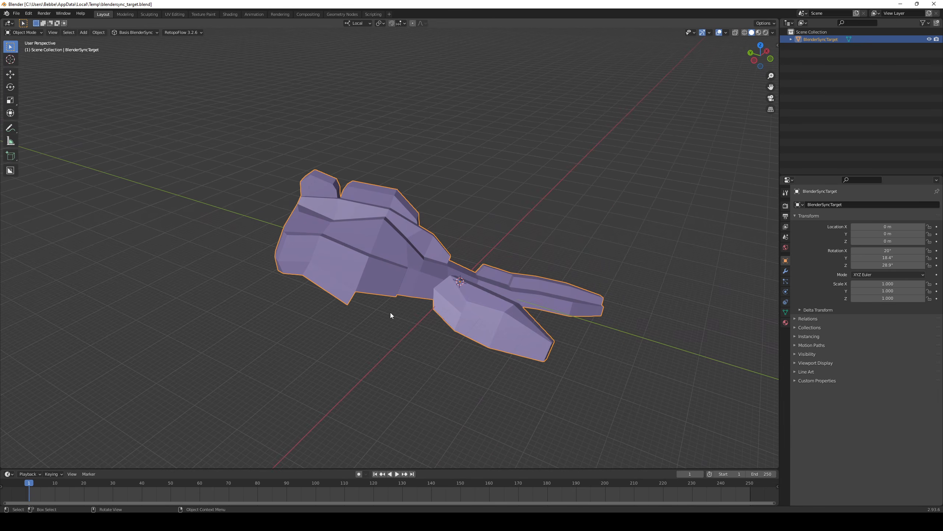
{"action": "scroll", "coordinate": [432, 296], "scroll_direction": "up", "scroll_amount": 5}
{"action": "key", "text": "Tab"}
{"action": "middle_click_drag", "start_coordinate": [447, 262], "coordinate": [324, 248], "text": "shift"}
{"action": "scroll", "coordinate": [341, 276], "scroll_direction": "down", "scroll_amount": 1}
{"action": "key", "text": "2"}
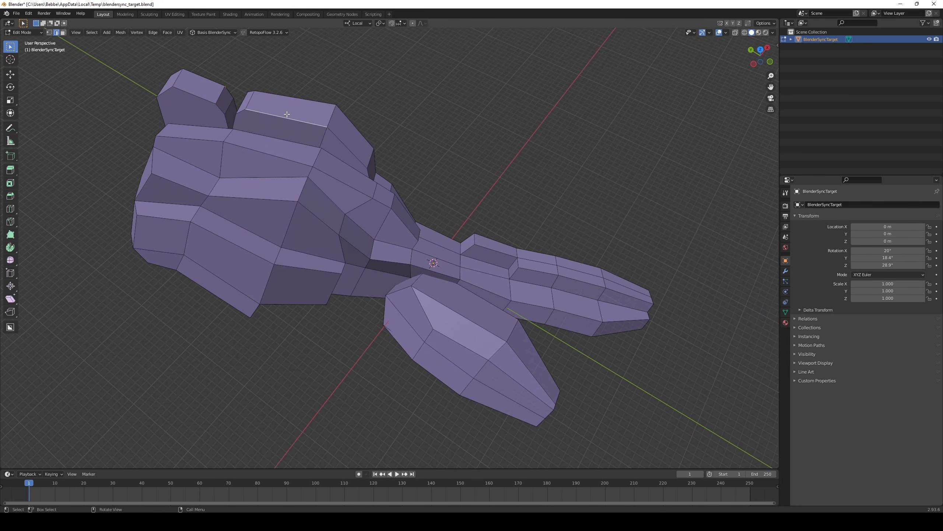
{"action": "middle_click_drag", "start_coordinate": [330, 133], "coordinate": [361, 174]}
{"action": "right_click", "coordinate": [324, 143]}
{"action": "left_click", "coordinate": [324, 144]}
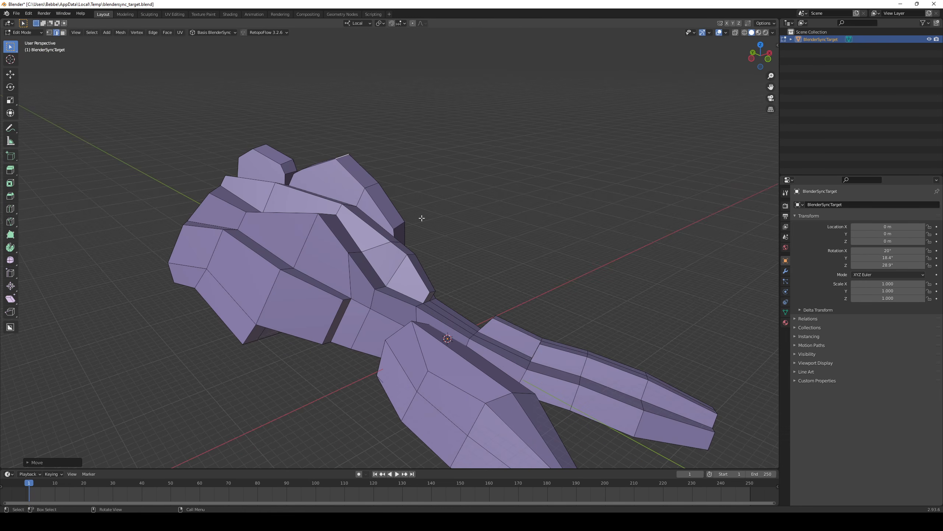
- Leave mesh editing, sync the reshaped rock back to the level and return to Basis Editor
{"action": "mouse_move", "coordinate": [422, 218]}
{"action": "middle_mouse_down"}
{"action": "mouse_move", "coordinate": [431, 233]}
{"action": "mouse_move", "coordinate": [406, 217]}
{"action": "middle_mouse_up"}
{"action": "key", "text": "Tab"}
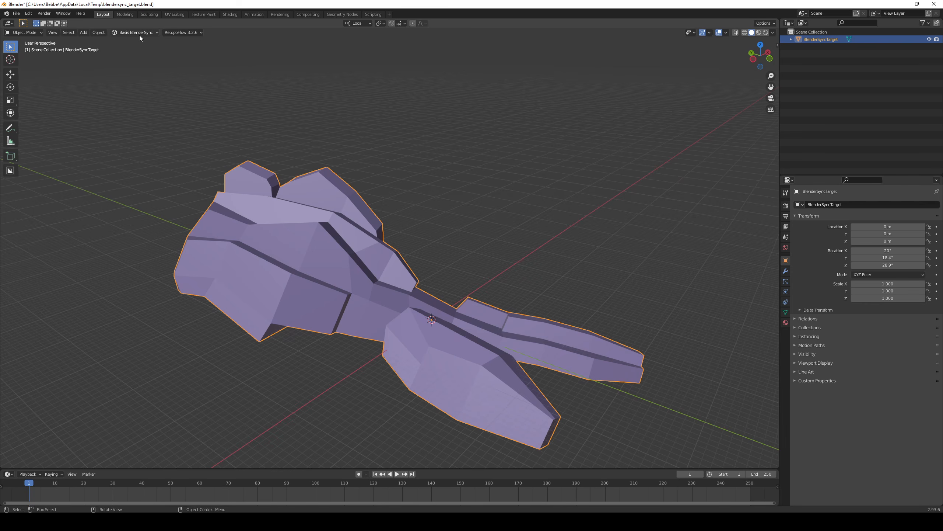
{"action": "left_click", "coordinate": [143, 77]}
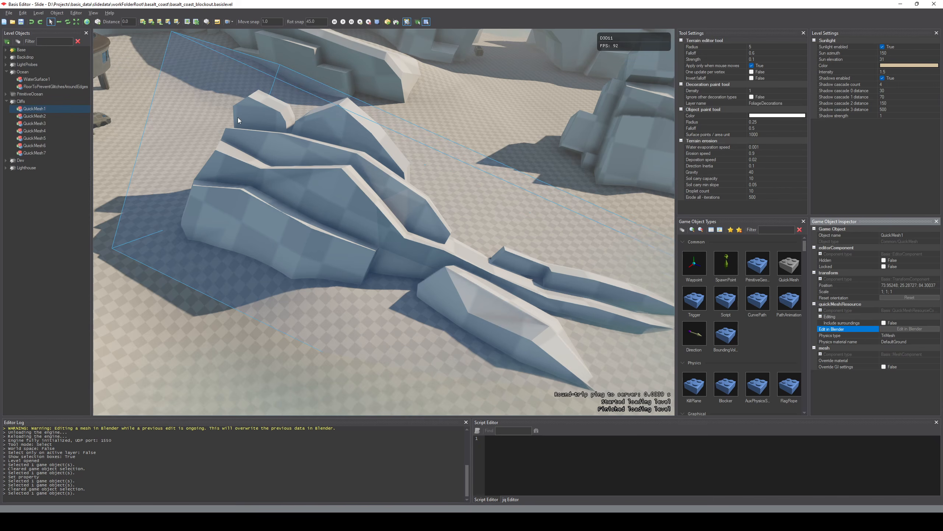
{"action": "left_click", "coordinate": [454, 224]}
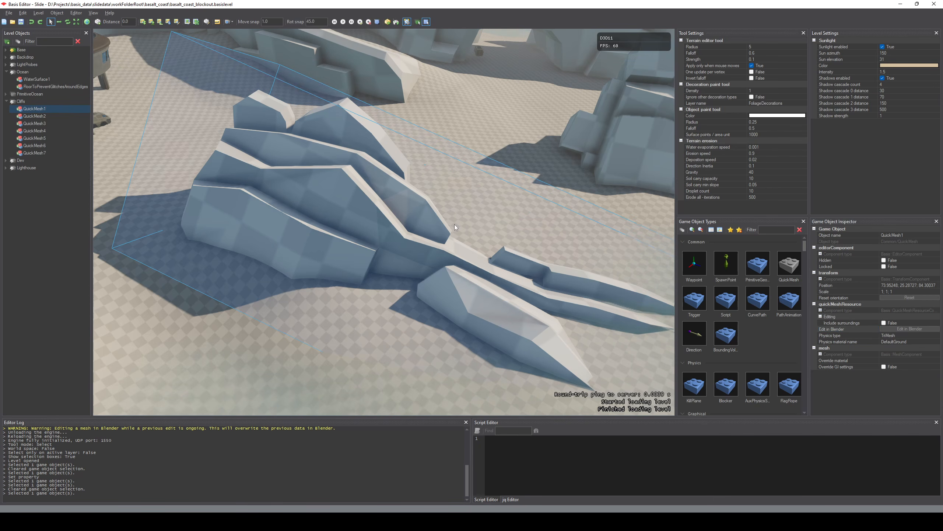
- Deselect the reshaped rock and examine it with the surrounding cove from the beach, from above and from the water
{"action": "right_click_drag", "start_coordinate": [455, 224], "coordinate": [412, 171]}
{"action": "right_click_drag", "start_coordinate": [520, 297], "coordinate": [508, 275]}
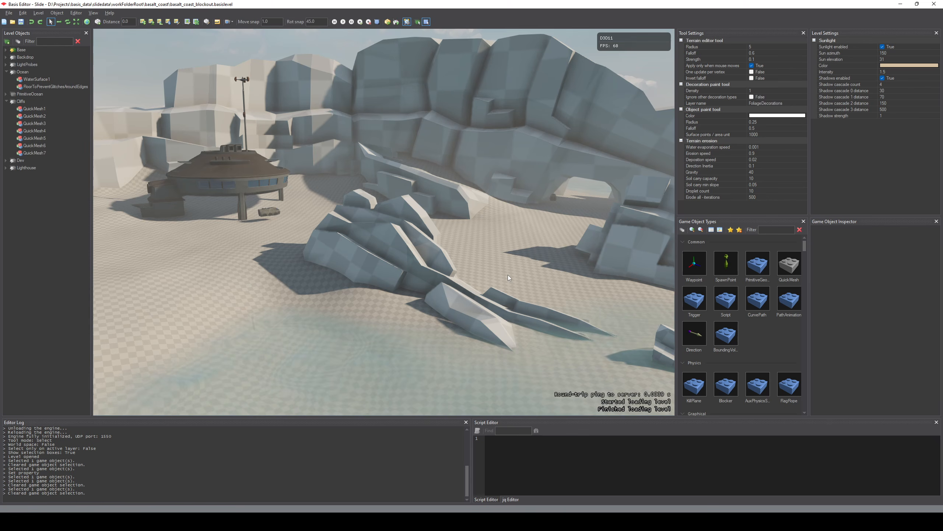
{"action": "mouse_move", "coordinate": [516, 304]}
{"action": "right_mouse_down"}
{"action": "mouse_move", "coordinate": [454, 296]}
{"action": "mouse_move", "coordinate": [503, 294]}
{"action": "mouse_move", "coordinate": [503, 307]}
{"action": "mouse_move", "coordinate": [525, 308]}
{"action": "right_mouse_up"}
{"action": "key", "text": "s"}
{"action": "key", "text": "w"}
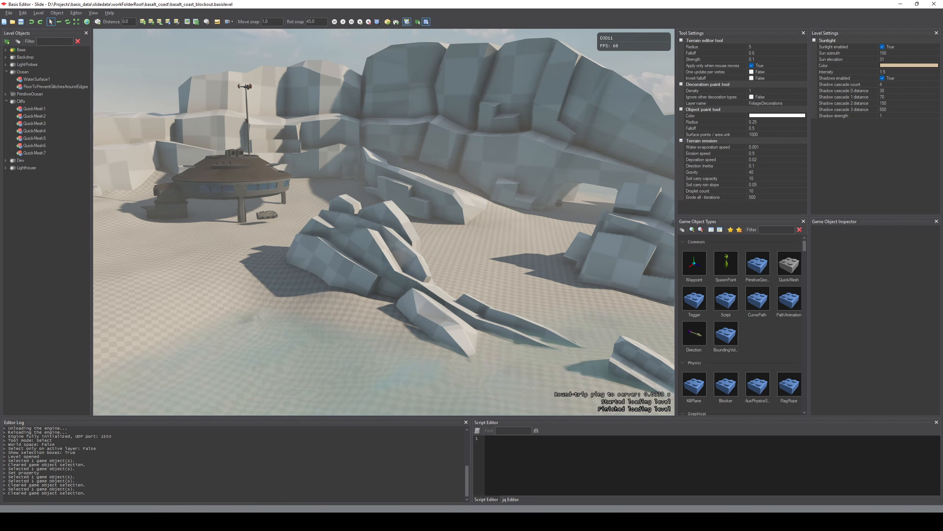
{"action": "key", "text": "a"}
{"action": "mouse_move", "coordinate": [525, 308]}
{"action": "right_mouse_down"}
{"action": "mouse_move", "coordinate": [590, 319]}
{"action": "mouse_move", "coordinate": [591, 333]}
{"action": "mouse_move", "coordinate": [583, 312]}
{"action": "mouse_move", "coordinate": [526, 316]}
{"action": "right_mouse_up"}
{"action": "key", "text": "s"}
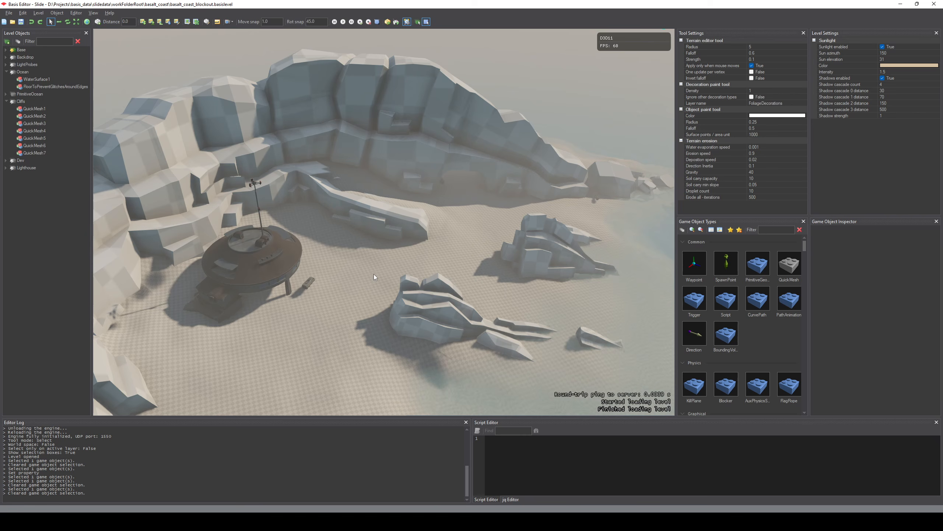
{"action": "right_click_drag", "start_coordinate": [374, 275], "coordinate": [460, 232]}
{"action": "key", "text": "d"}
{"action": "key", "text": "s"}
{"action": "key", "text": "w"}
{"action": "key", "text": "s"}
{"action": "key", "text": "d"}
{"action": "key", "text": "a"}
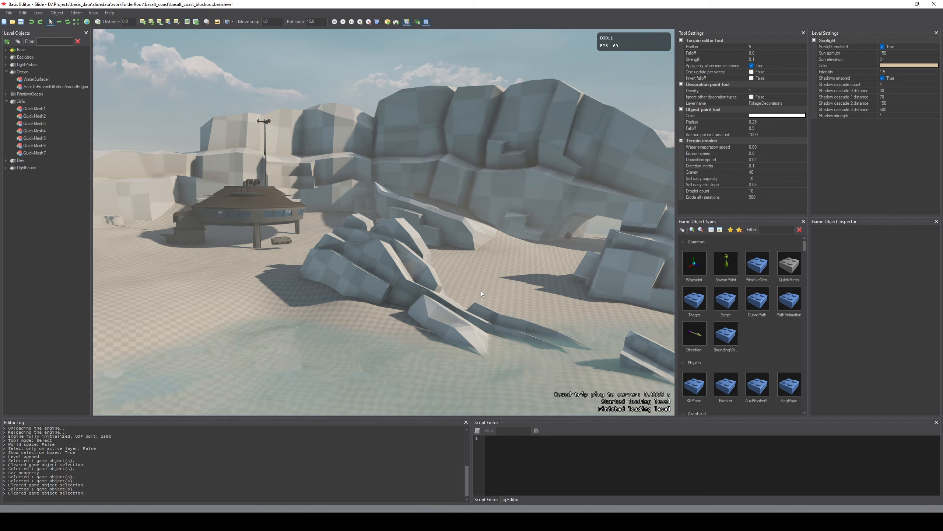
{"action": "right_click_drag", "start_coordinate": [472, 281], "coordinate": [405, 276]}
{"action": "key", "text": "d"}
{"action": "key", "text": "s"}
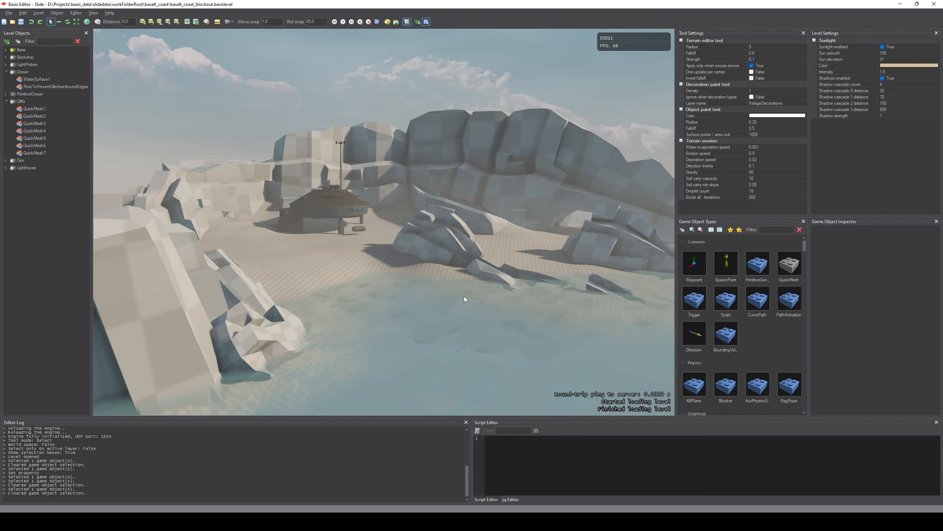
{"action": "mouse_move", "coordinate": [445, 296]}
{"action": "right_mouse_down"}
{"action": "mouse_move", "coordinate": [442, 286]}
{"action": "mouse_move", "coordinate": [459, 307]}
{"action": "mouse_move", "coordinate": [444, 310]}
{"action": "mouse_move", "coordinate": [457, 318]}
{"action": "mouse_move", "coordinate": [451, 290]}
{"action": "right_mouse_up"}
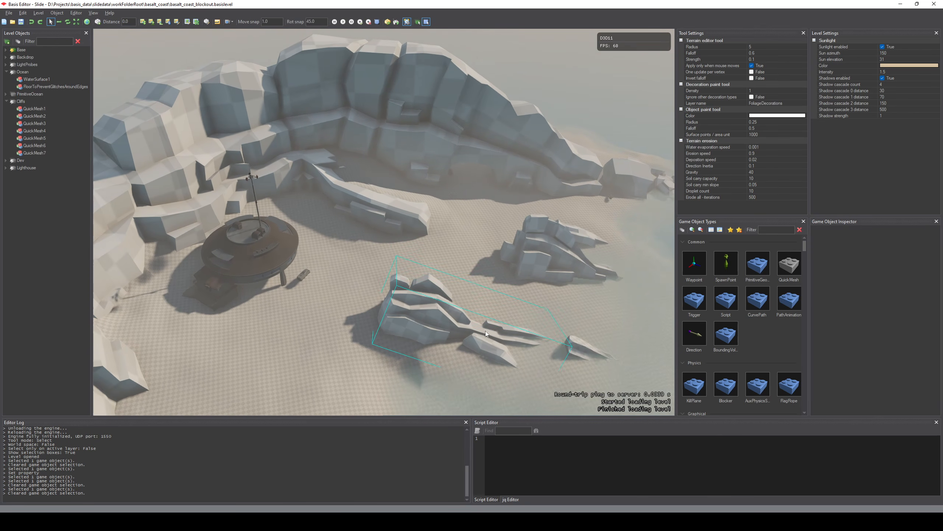
- Switch to the demo1 level and examine its rocky valley and the cliff walls around it
{"action": "left_click", "coordinate": [447, 522]}
{"action": "left_click", "coordinate": [480, 491]}
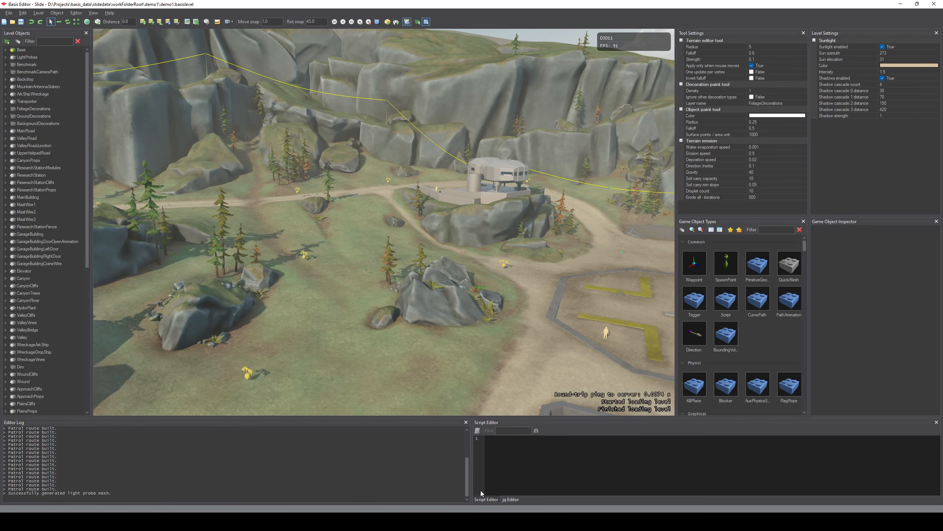
{"action": "right_click_drag", "start_coordinate": [504, 332], "coordinate": [444, 299]}
{"action": "key", "text": "s"}
{"action": "key", "text": "a"}
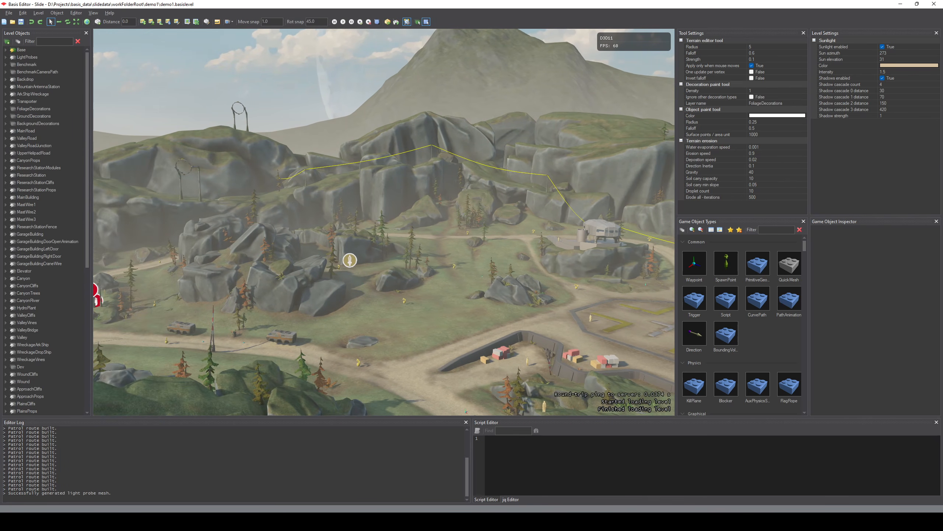
{"action": "key", "text": "e"}
{"action": "right_click_drag", "start_coordinate": [444, 299], "coordinate": [503, 333]}
{"action": "key", "text": "a"}
{"action": "key", "text": "s"}
{"action": "key", "text": "w"}
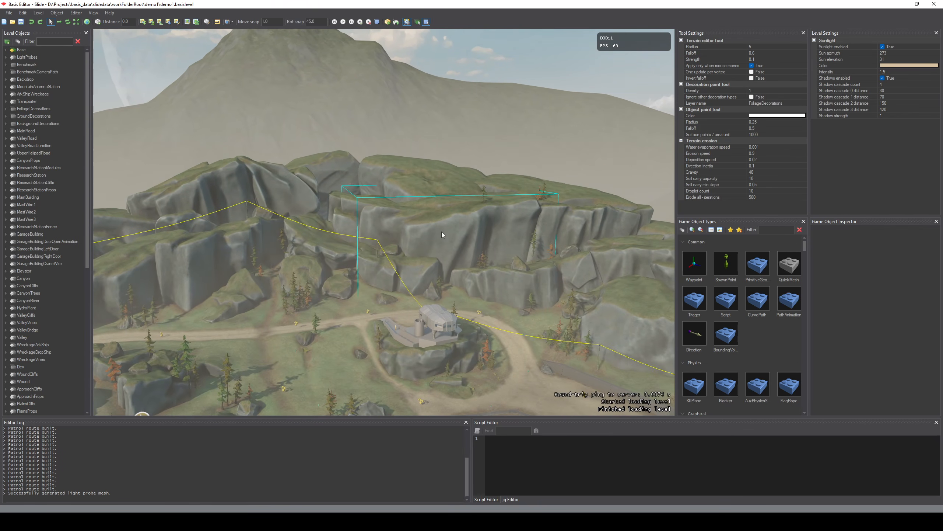
- Select the large cliff piece behind the round building and examine how it fits into the ridge
{"action": "left_click", "coordinate": [440, 225]}
{"action": "key", "text": "s"}
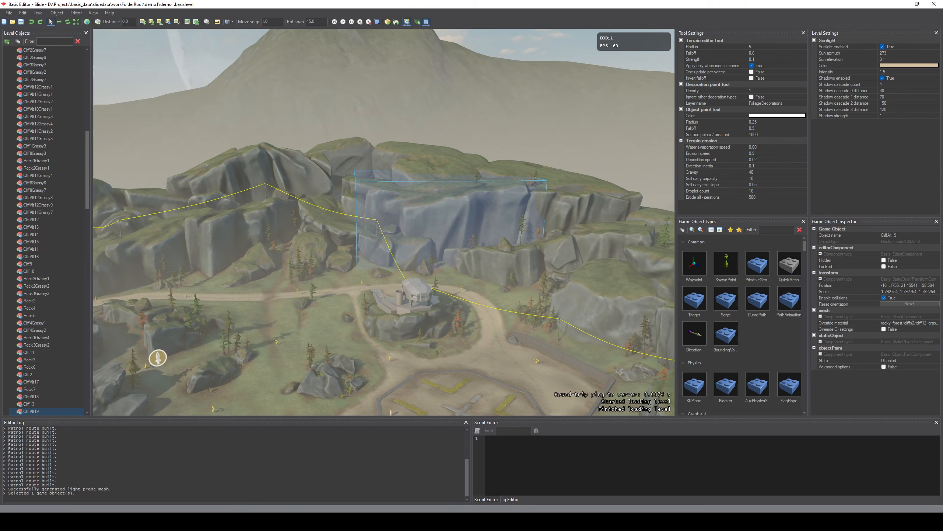
{"action": "right_click_drag", "start_coordinate": [439, 225], "coordinate": [413, 225]}
{"action": "key", "text": "d"}
{"action": "key", "text": "w"}
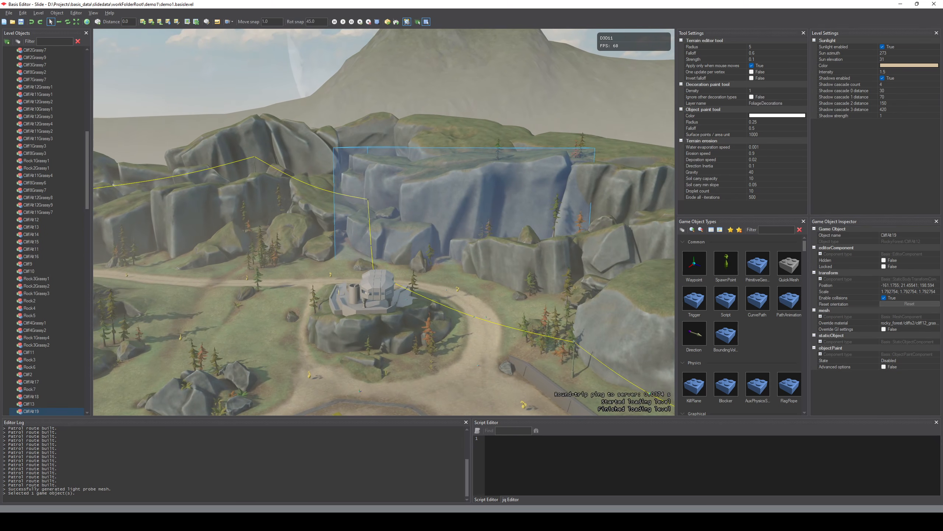
{"action": "key", "text": "e"}
{"action": "right_click_drag", "start_coordinate": [412, 226], "coordinate": [393, 232]}
{"action": "key", "text": "s"}
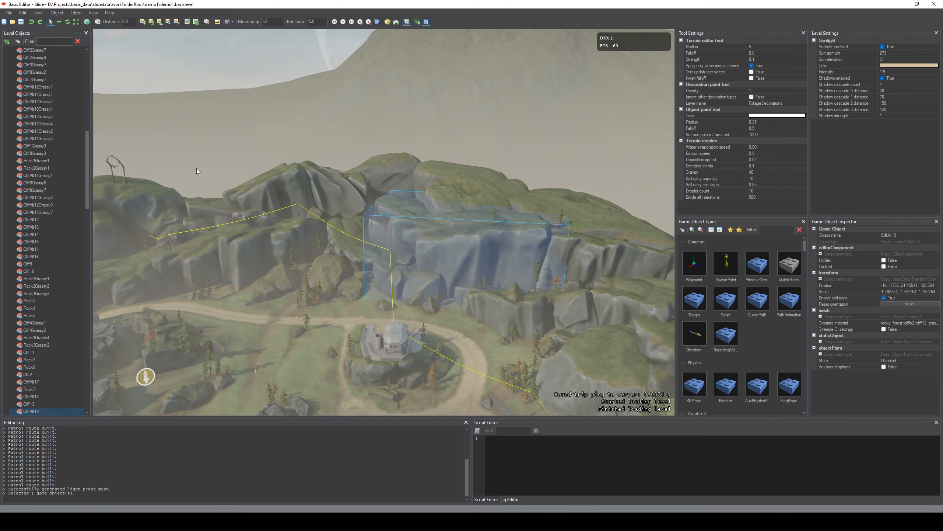
- Box-select the cliffs and trees along the ridge to inspect their individual pieces, and clear the selection
{"action": "left_click_drag", "start_coordinate": [641, 314], "coordinate": [641, 313]}
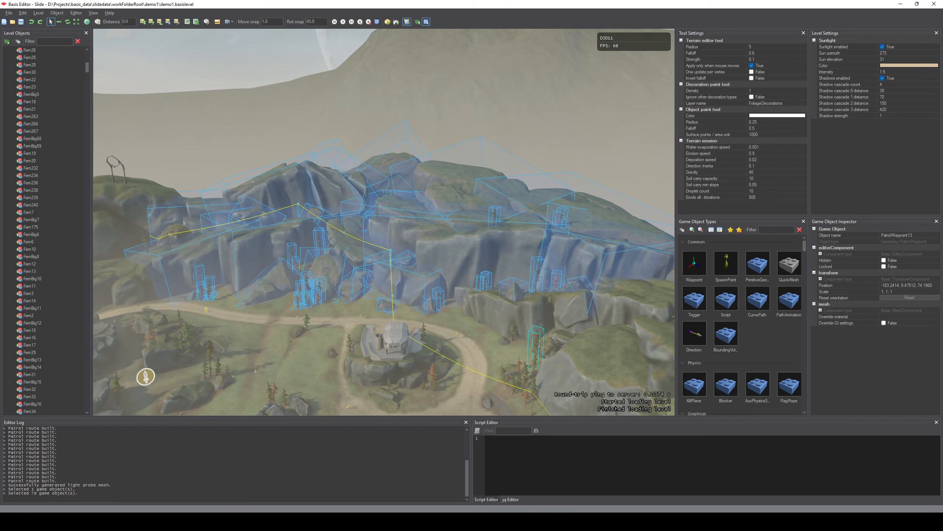
{"action": "key", "text": "s"}
{"action": "right_click_drag", "start_coordinate": [375, 330], "coordinate": [716, 319]}
{"action": "left_click", "coordinate": [364, 323]}
- Examine how the cliff pieces form the grassy hillside and the canyon walls of the demo1 level
{"action": "key", "text": "a"}
{"action": "key", "text": "w"}
{"action": "key", "text": "w"}
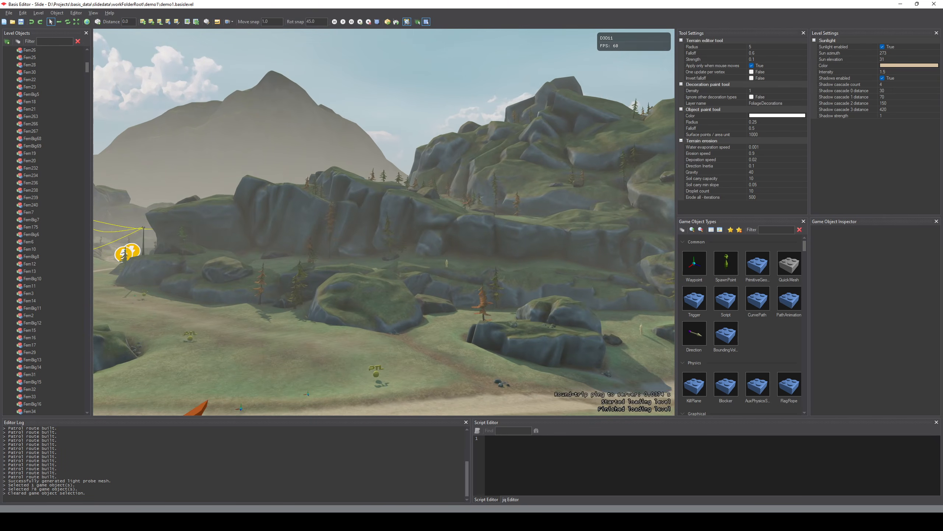
{"action": "right_click_drag", "start_coordinate": [351, 315], "coordinate": [350, 316]}
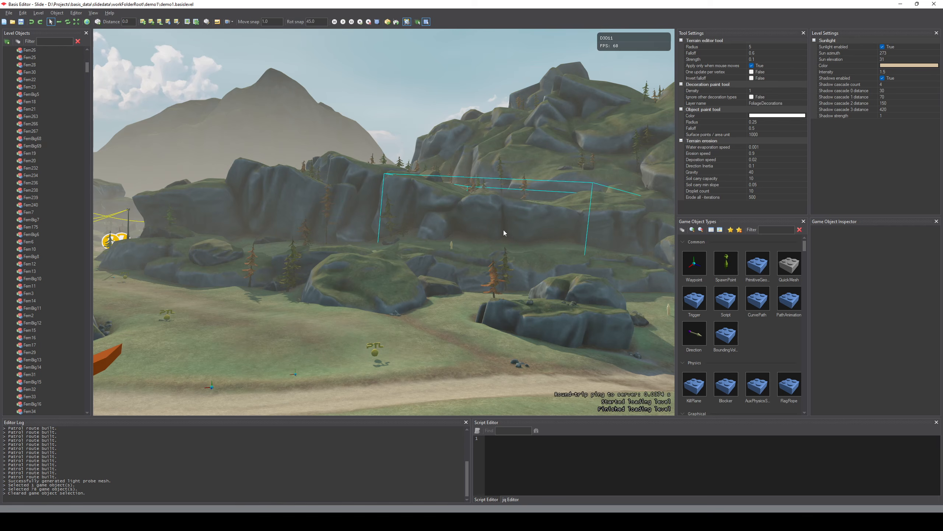
{"action": "right_click_drag", "start_coordinate": [504, 233], "coordinate": [531, 170]}
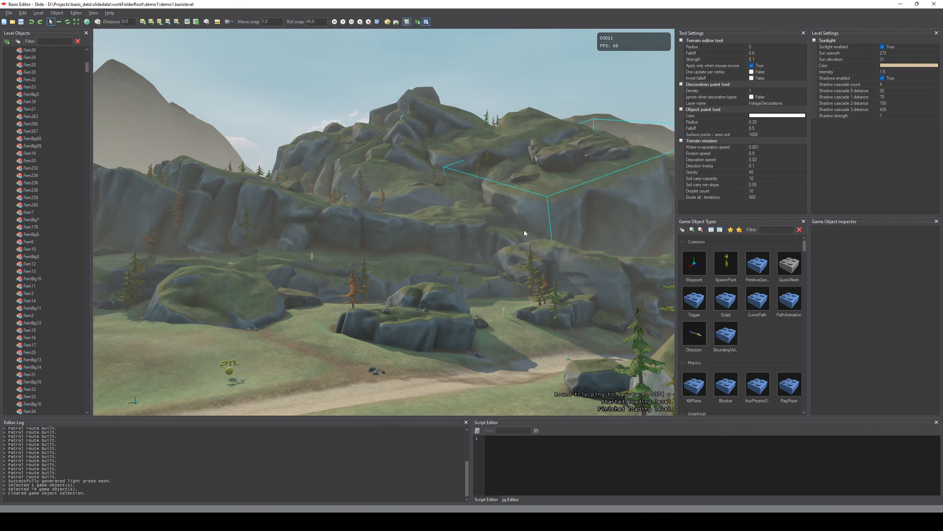
{"action": "right_click_drag", "start_coordinate": [526, 233], "coordinate": [462, 213]}
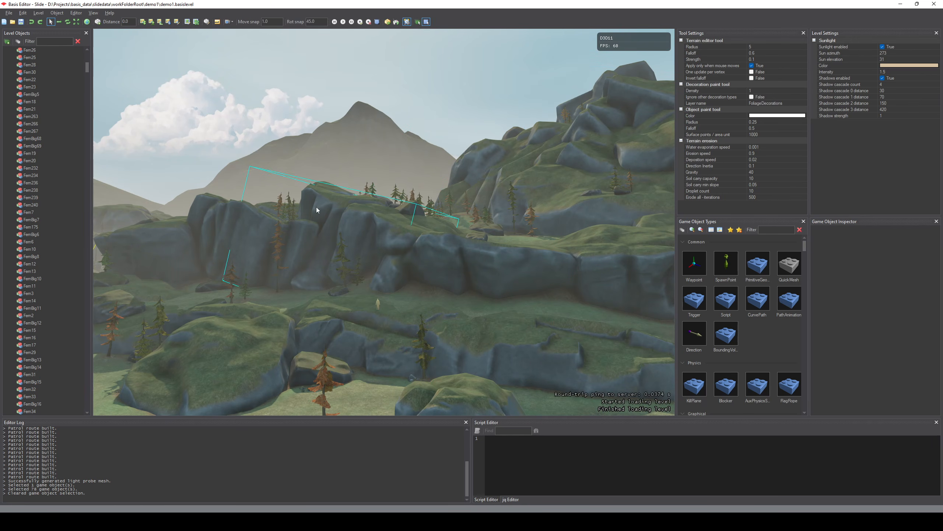
{"action": "right_click_drag", "start_coordinate": [544, 357], "coordinate": [448, 345]}
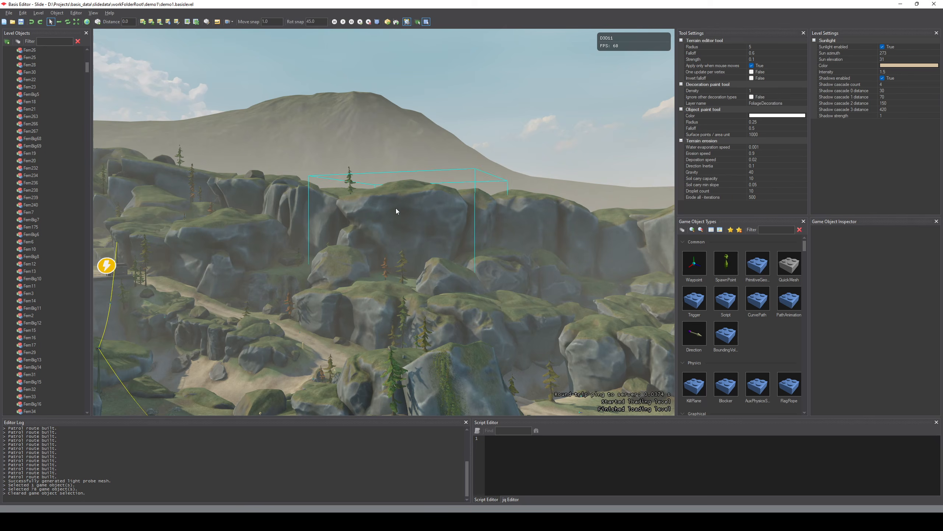
{"action": "right_click_drag", "start_coordinate": [571, 362], "coordinate": [534, 358]}
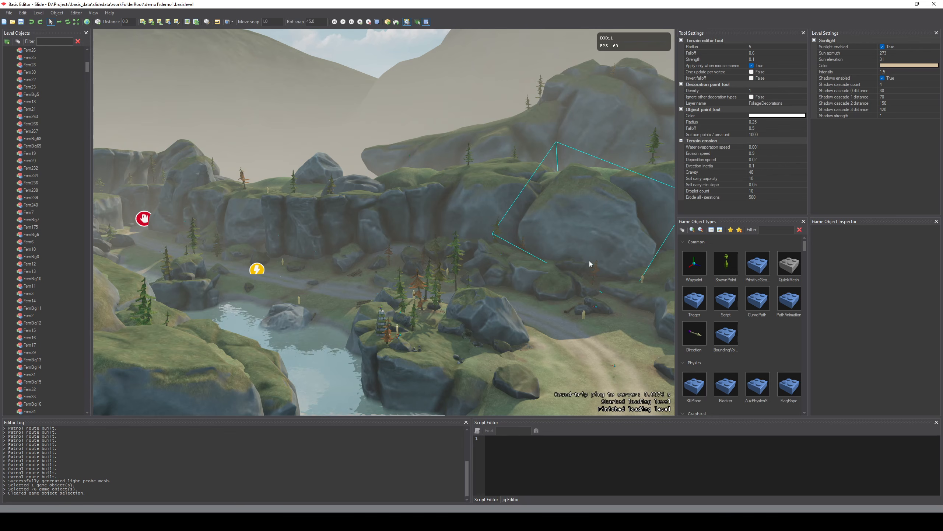
- Examine the river valley in demo1 with its cliffs, boulders and distant backdrop mountains
{"action": "right_click_drag", "start_coordinate": [273, 254], "coordinate": [250, 249]}
{"action": "key", "text": "s"}
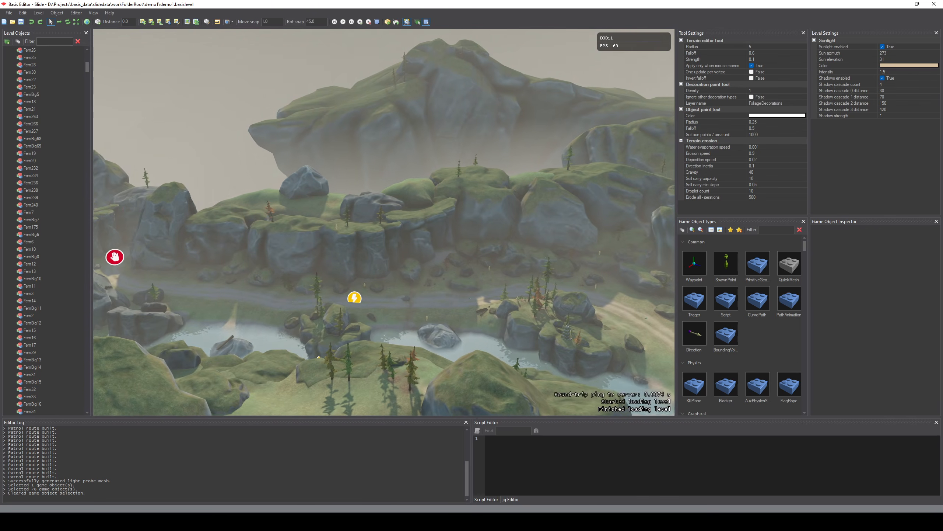
{"action": "key", "text": "a"}
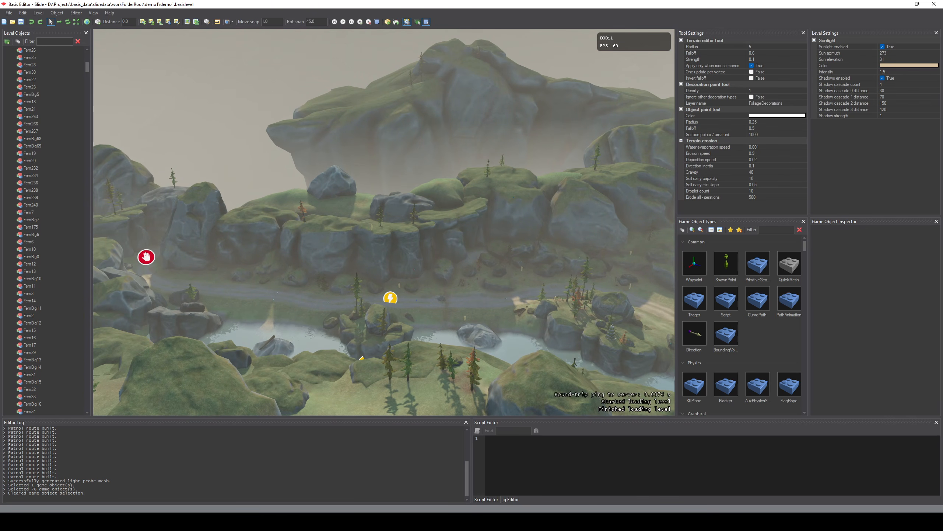
{"action": "key", "text": "w"}
{"action": "right_click_drag", "start_coordinate": [275, 273], "coordinate": [673, 238]}
{"action": "key", "text": "w"}
{"action": "key", "text": "w"}
{"action": "key", "text": "w"}
{"action": "key", "text": "w"}
{"action": "key", "text": "w"}
{"action": "key", "text": "w"}
{"action": "key", "text": "w"}
{"action": "key", "text": "w"}
{"action": "key", "text": "d"}
{"action": "key", "text": "w"}
{"action": "key", "text": "d"}
{"action": "key", "text": "a"}
{"action": "key", "text": "s"}
{"action": "key", "text": "d"}
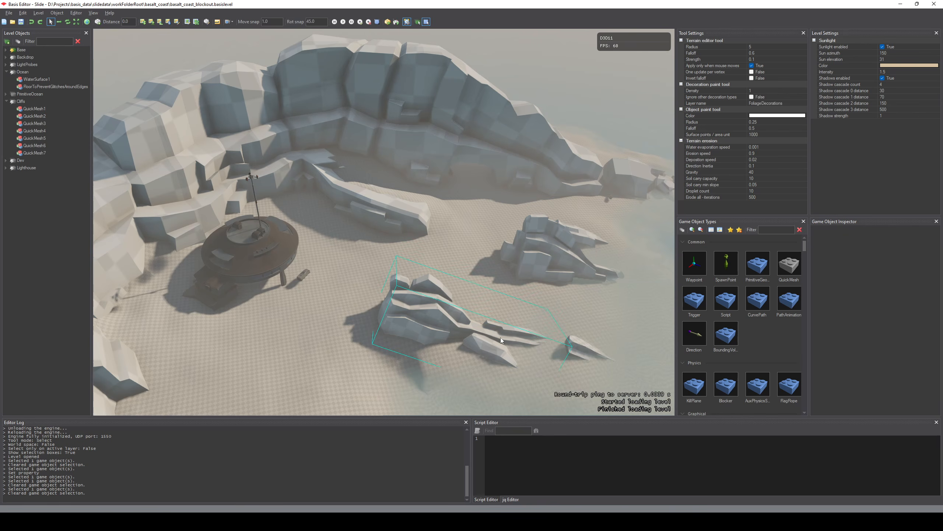
- Back in the basalt_coast_blockout level, select the cliff meshes QuickMesh1 to QuickMesh7 and clear the selection
{"action": "right_click_drag", "start_coordinate": [446, 312], "coordinate": [438, 334]}
{"action": "right_click_drag", "start_coordinate": [500, 362], "coordinate": [502, 368]}
{"action": "left_click", "coordinate": [182, 308]}
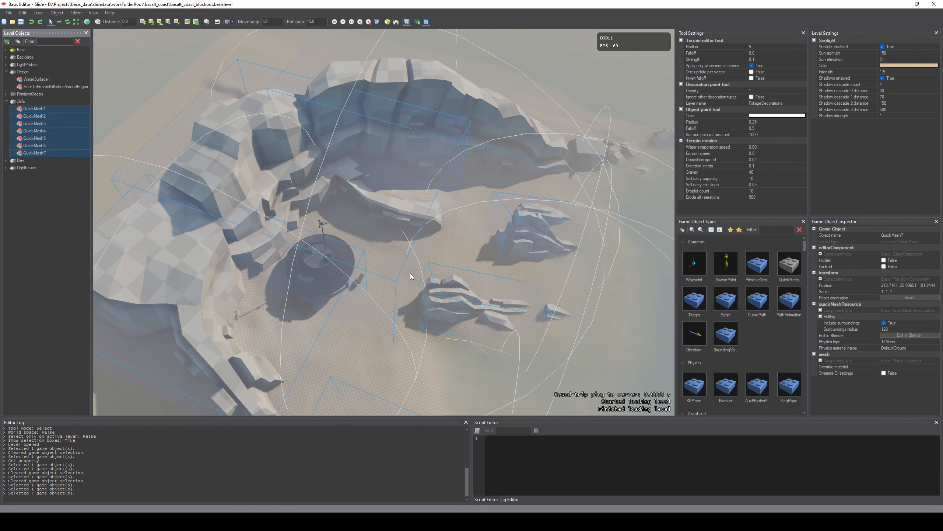
{"action": "left_click", "coordinate": [617, 316]}
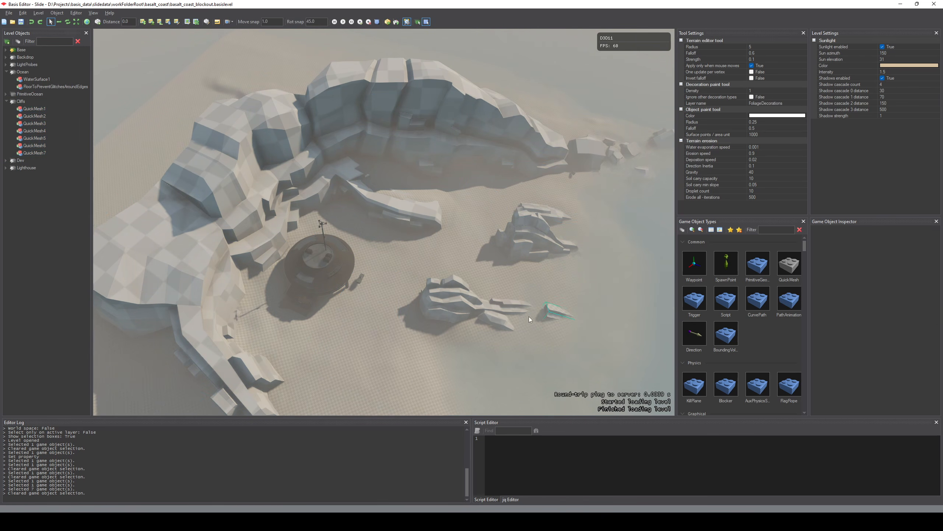
- Examine the blockout cliffs around the landing site and the separate rock formations along the shoreline
{"action": "right_click_drag", "start_coordinate": [384, 222], "coordinate": [434, 315]}
{"action": "right_click_drag", "start_coordinate": [413, 175], "coordinate": [414, 63]}
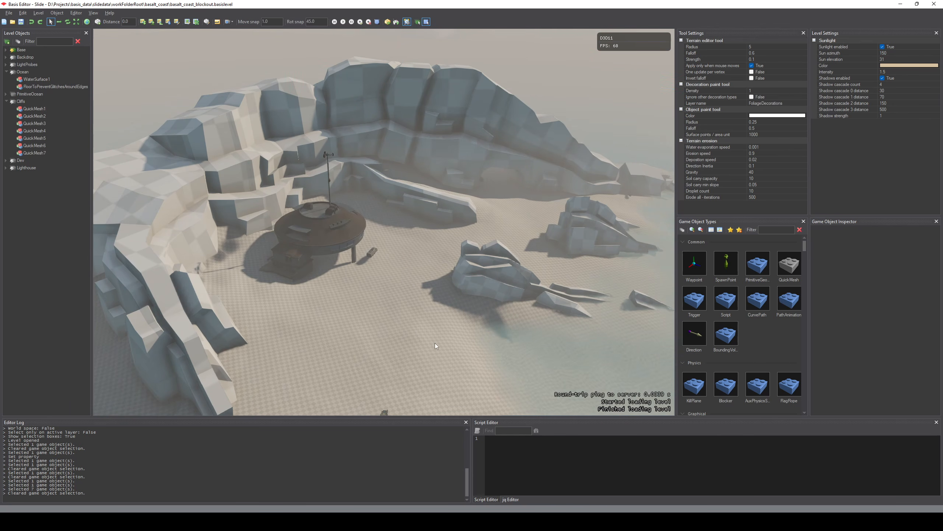
{"action": "mouse_move", "coordinate": [452, 338]}
{"action": "right_mouse_down"}
{"action": "mouse_move", "coordinate": [482, 360]}
{"action": "mouse_move", "coordinate": [476, 364]}
{"action": "mouse_move", "coordinate": [472, 337]}
{"action": "mouse_move", "coordinate": [431, 330]}
{"action": "mouse_move", "coordinate": [435, 314]}
{"action": "mouse_move", "coordinate": [453, 308]}
{"action": "mouse_move", "coordinate": [445, 338]}
{"action": "mouse_move", "coordinate": [473, 339]}
{"action": "mouse_move", "coordinate": [429, 345]}
{"action": "right_mouse_up"}
{"action": "key", "text": "d"}
{"action": "key", "text": "a"}
{"action": "key", "text": "w"}
{"action": "key", "text": "e"}
{"action": "key", "text": "a"}
{"action": "key", "text": "w"}
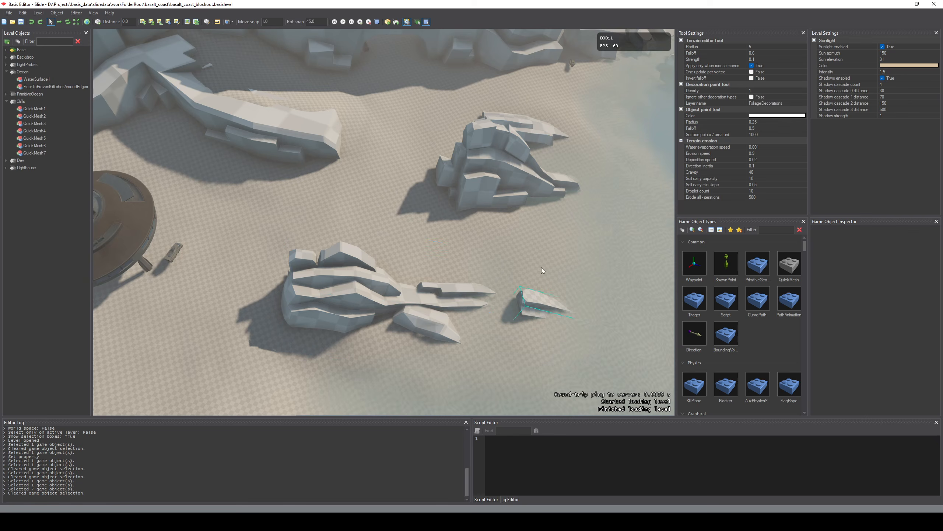
{"action": "middle_click_drag", "start_coordinate": [535, 263], "coordinate": [341, 346]}
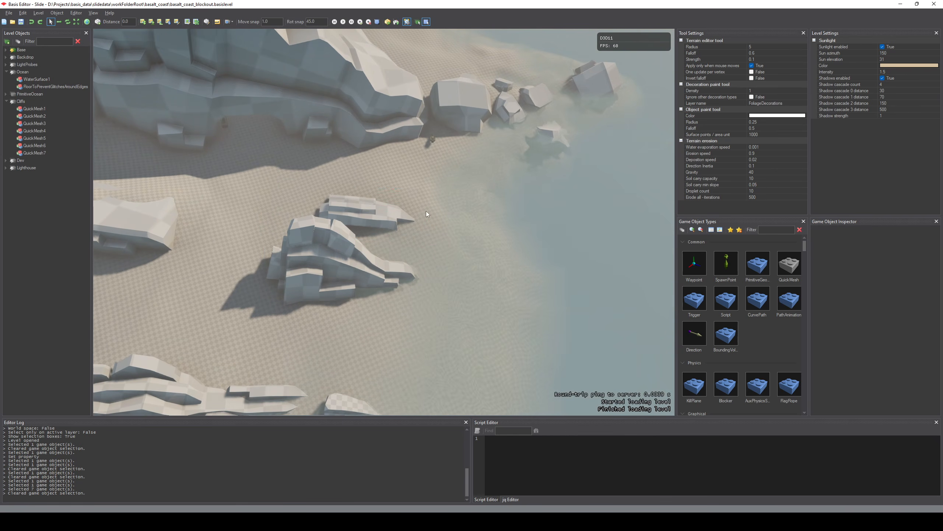
- Examine the blockout cliffs around the round building and the large flat-topped shoreline rock from above
{"action": "middle_click_drag", "start_coordinate": [215, 242], "coordinate": [546, 295]}
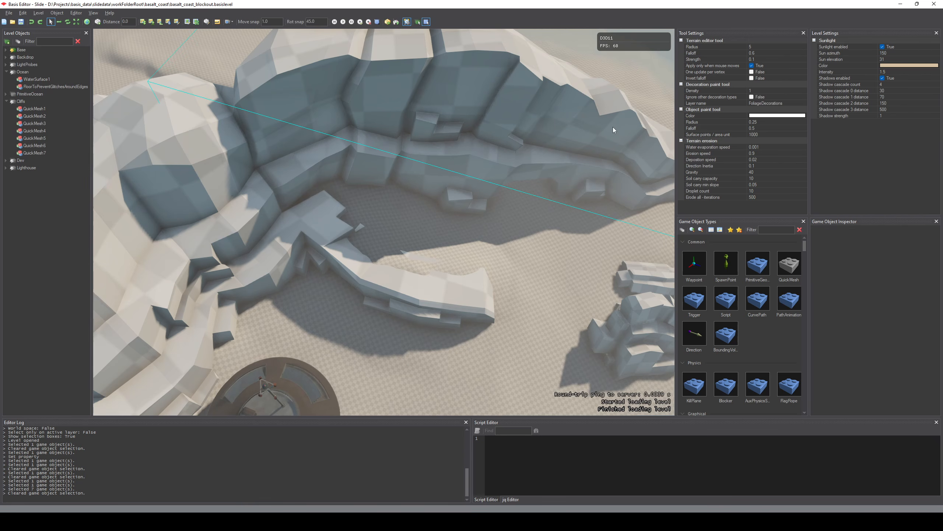
{"action": "mouse_move", "coordinate": [613, 127]}
{"action": "right_mouse_down"}
{"action": "mouse_move", "coordinate": [607, 80]}
{"action": "mouse_move", "coordinate": [605, 135]}
{"action": "right_mouse_up"}
{"action": "key", "text": "s"}
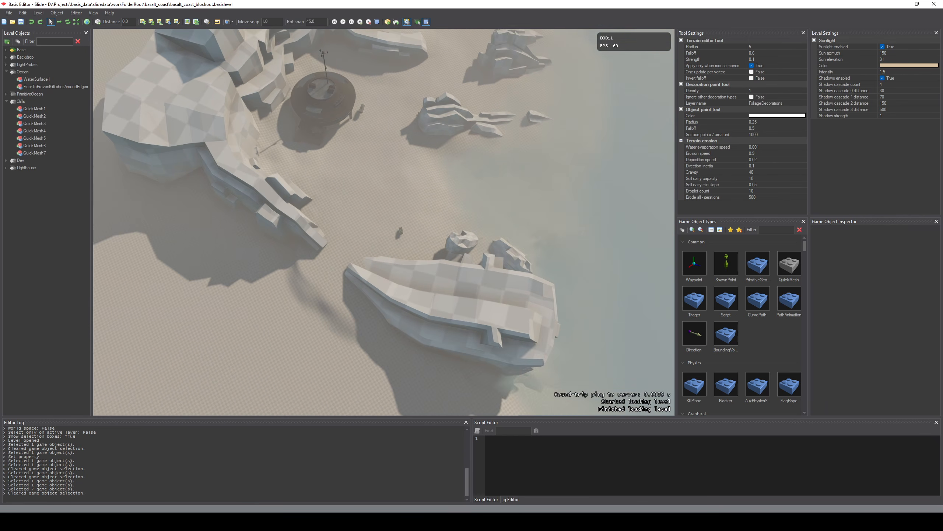
{"action": "right_click_drag", "start_coordinate": [460, 199], "coordinate": [462, 181]}
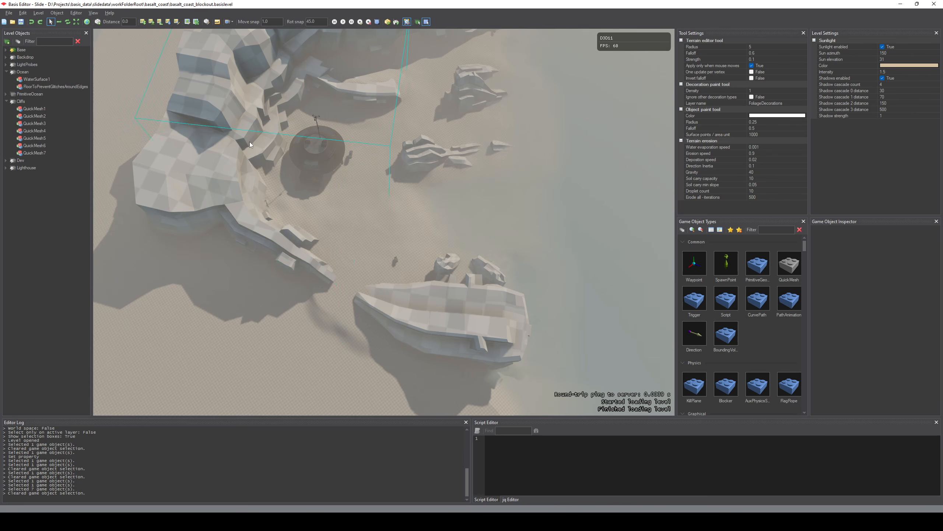
{"action": "right_click_drag", "start_coordinate": [384, 222], "coordinate": [368, 106]}
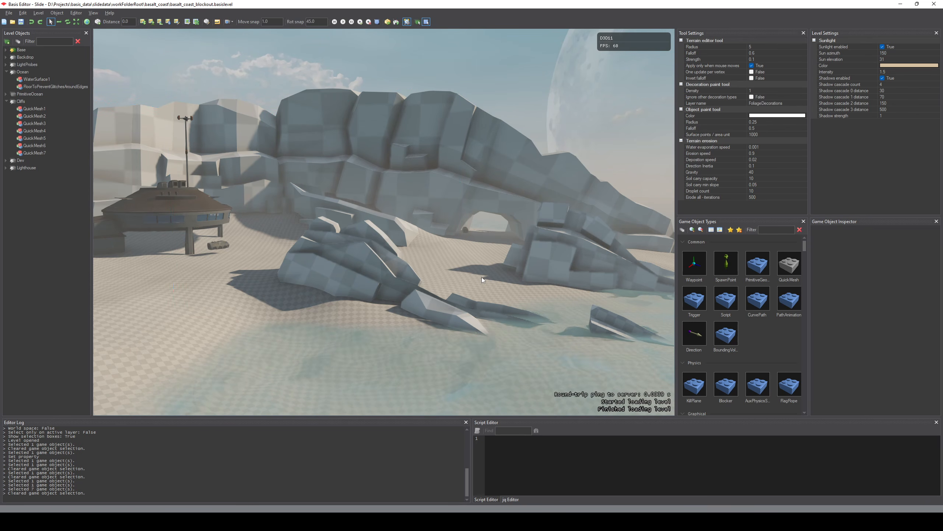
- Examine the bay from over the water, including the shoreline rocks, the round building and the long cliff ridge
{"action": "right_click_drag", "start_coordinate": [476, 269], "coordinate": [434, 268]}
{"action": "key", "text": "s"}
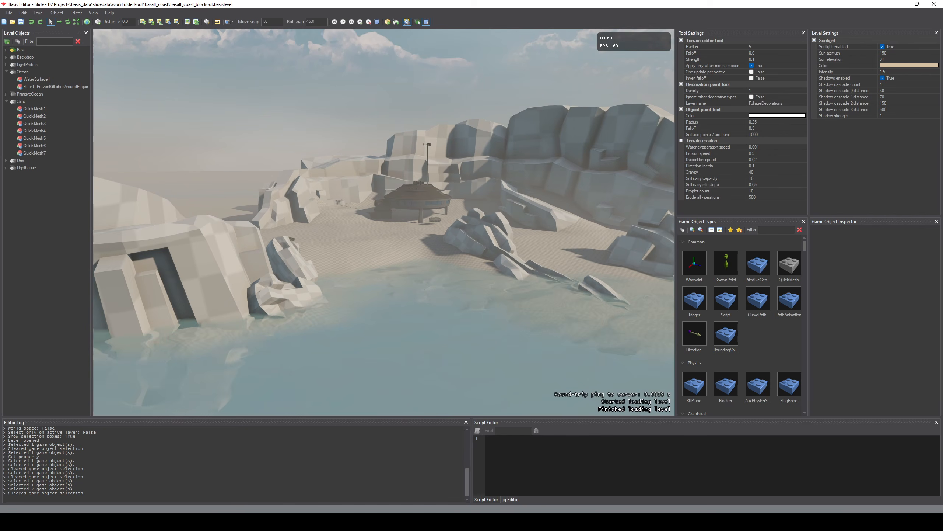
{"action": "key", "text": "a"}
{"action": "right_click_drag", "start_coordinate": [435, 267], "coordinate": [478, 259]}
{"action": "key", "text": "a"}
{"action": "key", "text": "d"}
{"action": "key", "text": "w"}
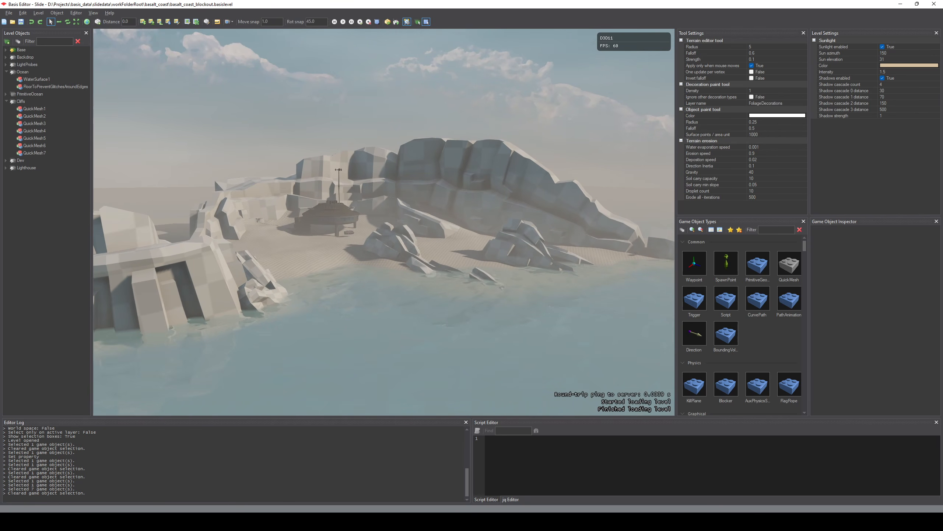
{"action": "right_click_drag", "start_coordinate": [447, 316], "coordinate": [390, 326]}
{"action": "key", "text": "a"}
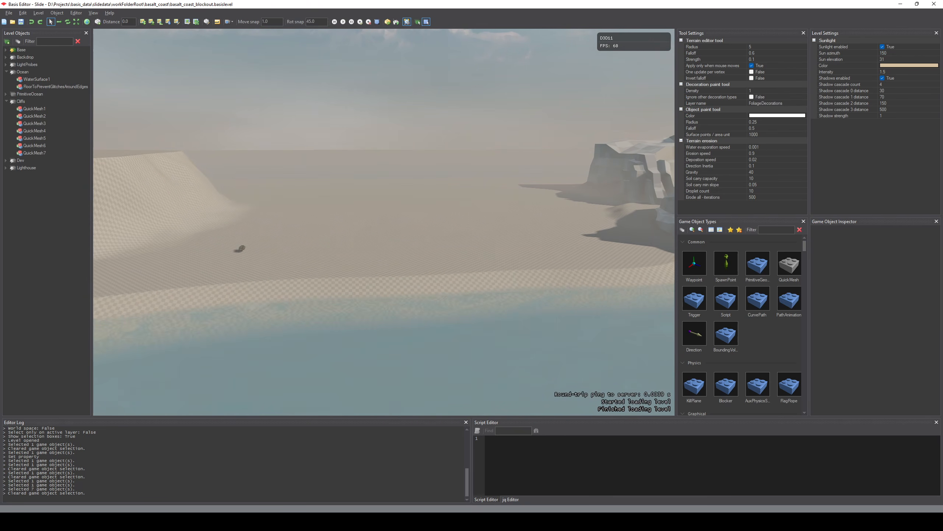
- Examine the red lighthouse and its raised terrain plateau from the seaward side
{"action": "key", "text": "a"}
{"action": "key", "text": "a"}
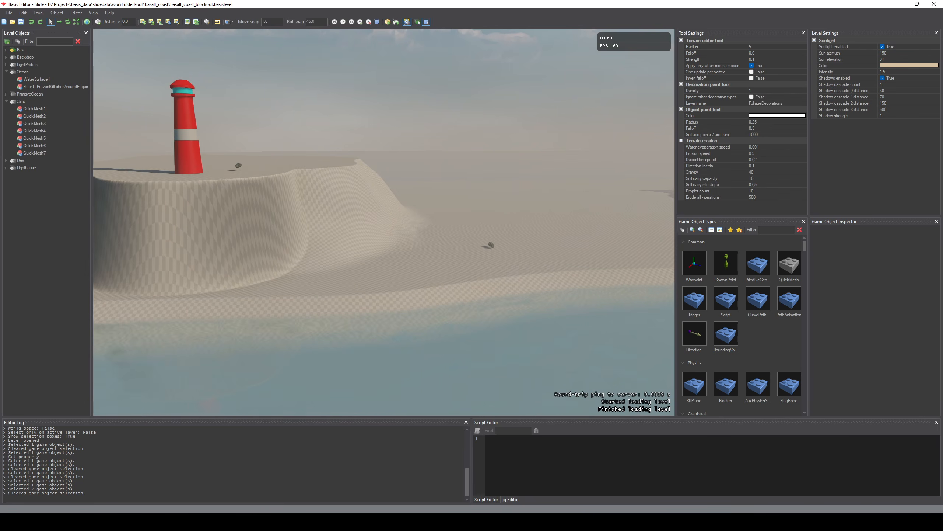
{"action": "key", "text": "a"}
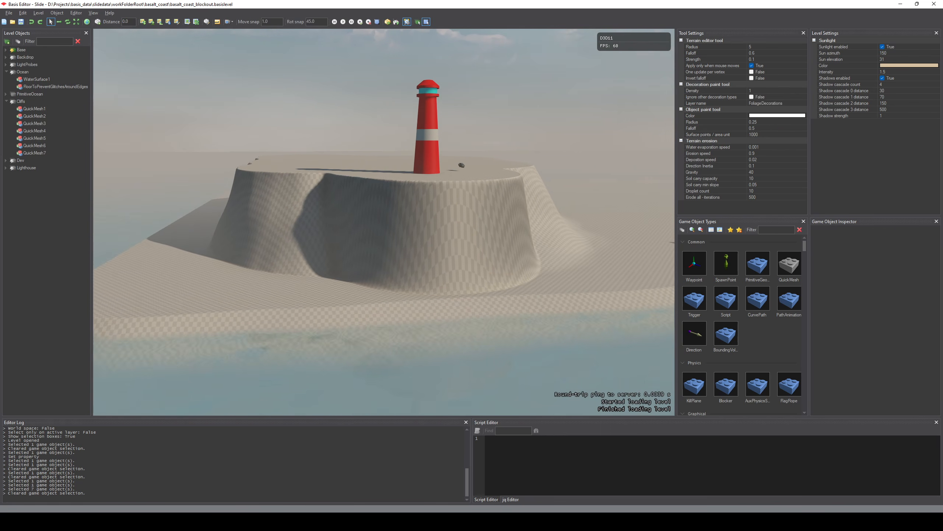
{"action": "right_click_drag", "start_coordinate": [384, 222], "coordinate": [374, 148]}
{"action": "key", "text": "w"}
{"action": "key", "text": "w"}
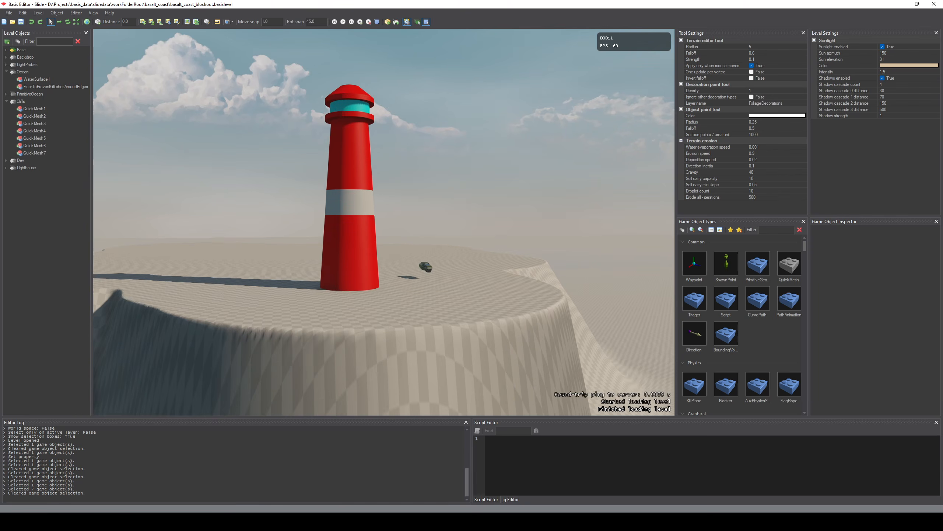
{"action": "key", "text": "w"}
- Examine the lighthouse plateau from the landward side and from above to judge its shape within the terrain
{"action": "right_click_drag", "start_coordinate": [384, 223], "coordinate": [113, 239]}
{"action": "key", "text": "w"}
{"action": "key", "text": "d"}
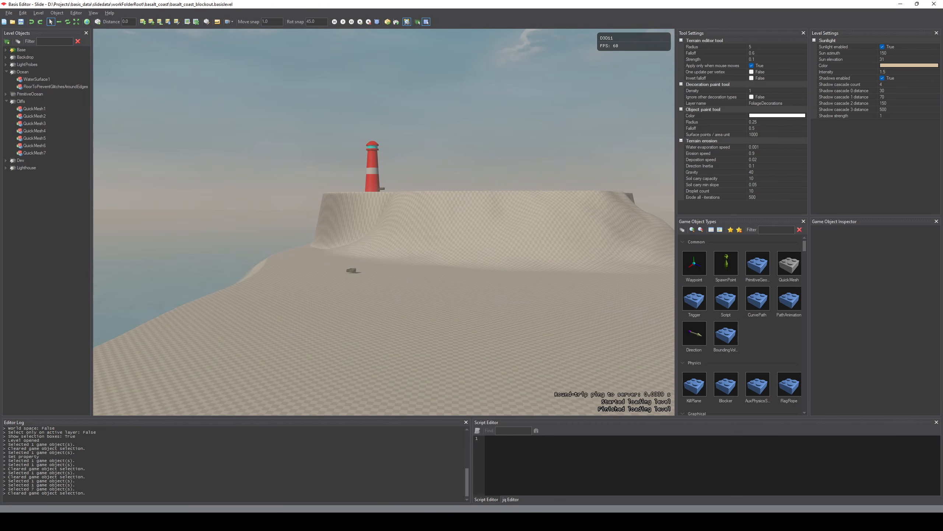
{"action": "key", "text": "w"}
{"action": "right_click_drag", "start_coordinate": [384, 222], "coordinate": [360, 274]}
{"action": "key", "text": "w"}
{"action": "key", "text": "a"}
{"action": "key", "text": "s"}
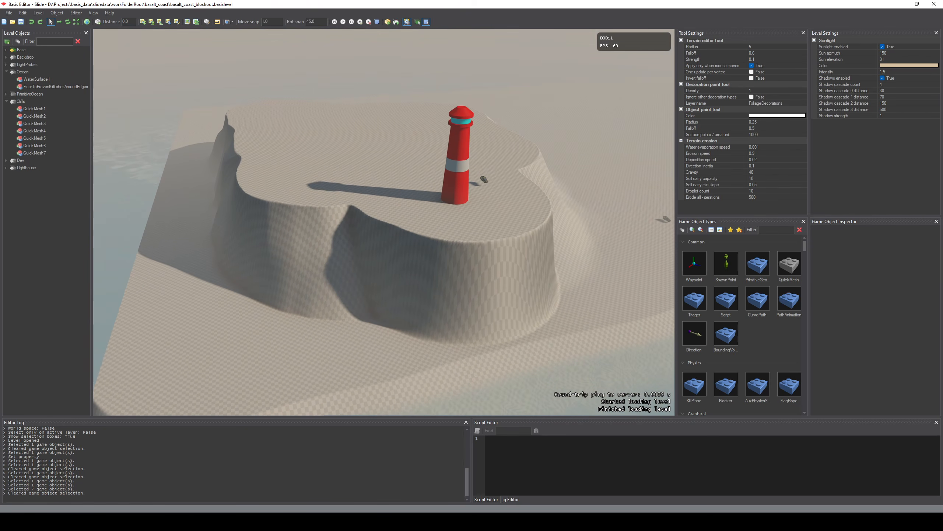
{"action": "key", "text": "w"}
{"action": "right_click_drag", "start_coordinate": [384, 222], "coordinate": [509, 181]}
{"action": "key", "text": "w"}
{"action": "right_click_drag", "start_coordinate": [384, 222], "coordinate": [331, 275]}
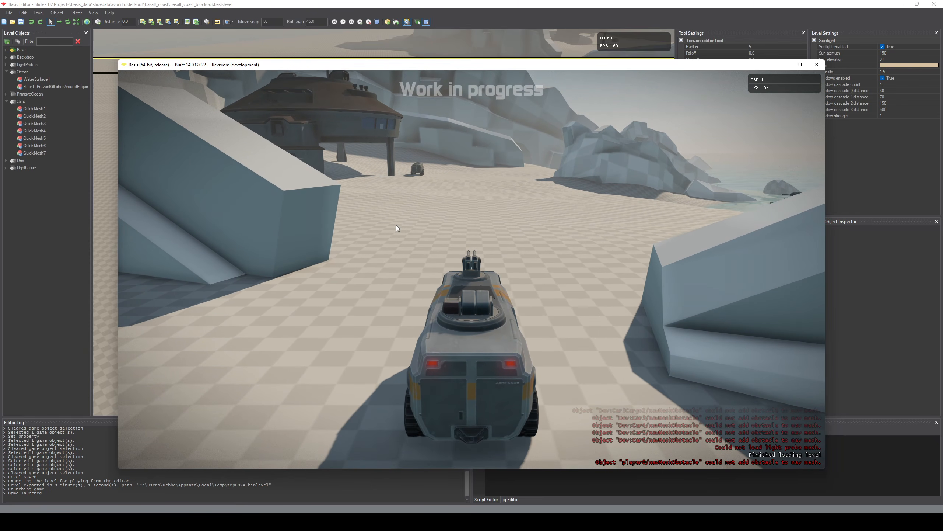
- Playtest the blockout level, driving the six-wheeled vehicle out between the rocks and past the round building towards the shore
{"action": "key", "text": "w"}
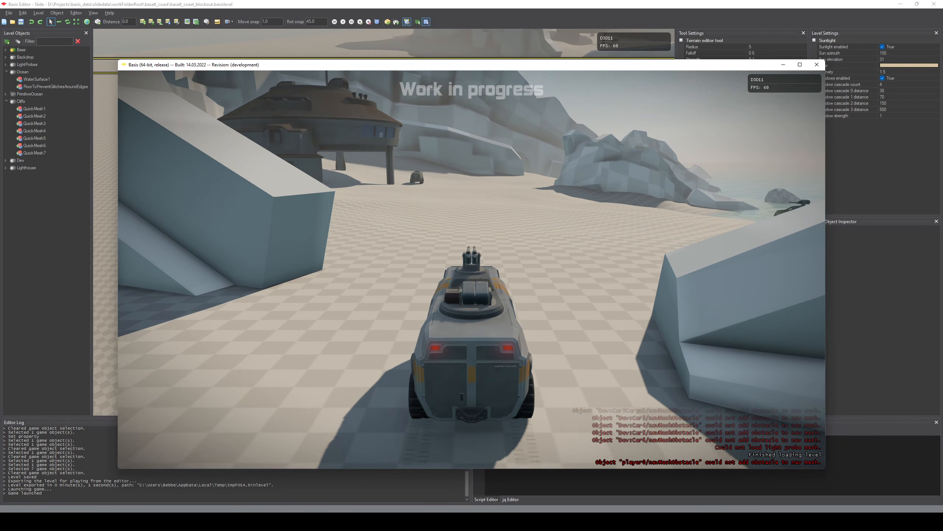
{"action": "key", "text": "w"}
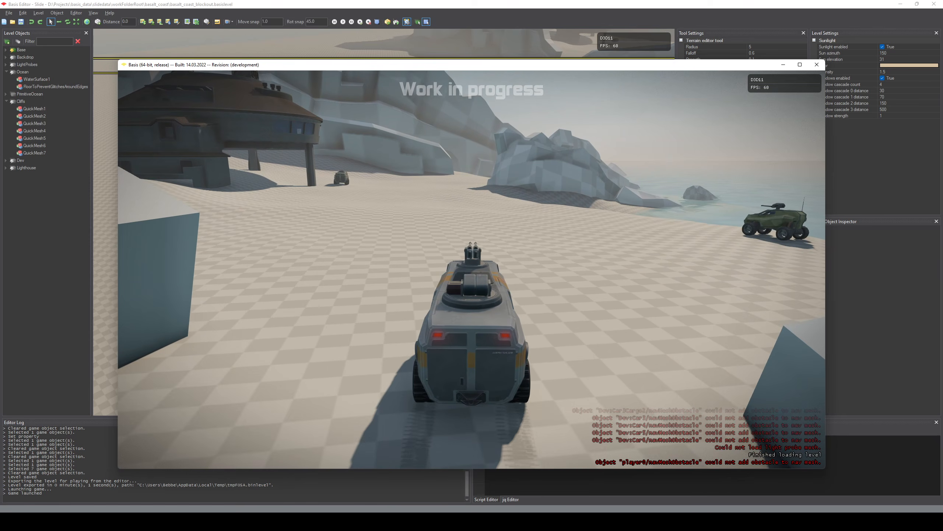
{"action": "key", "text": "w"}
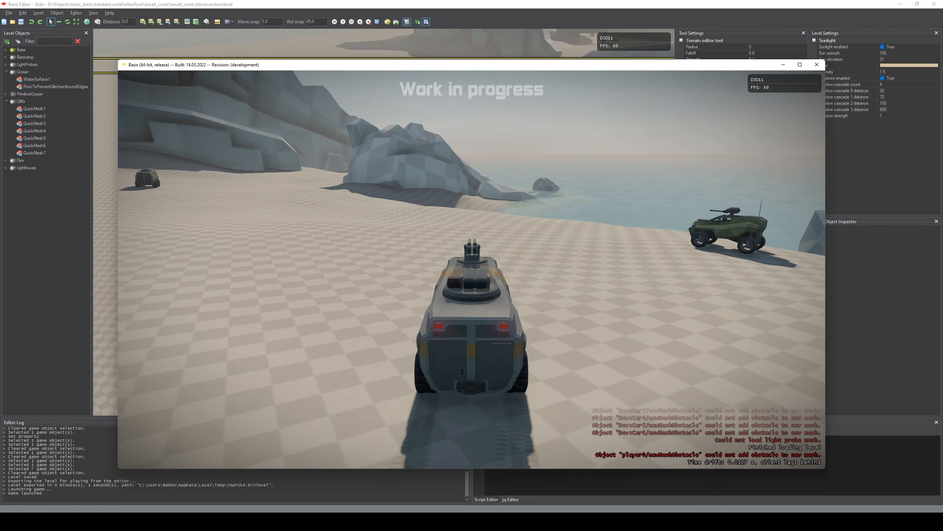
{"action": "key", "text": "a"}
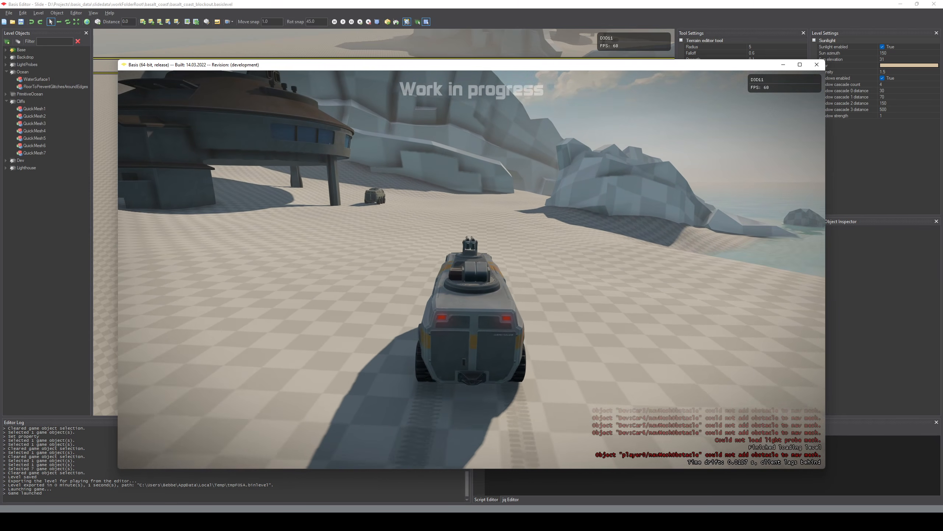
{"action": "key", "text": "a"}
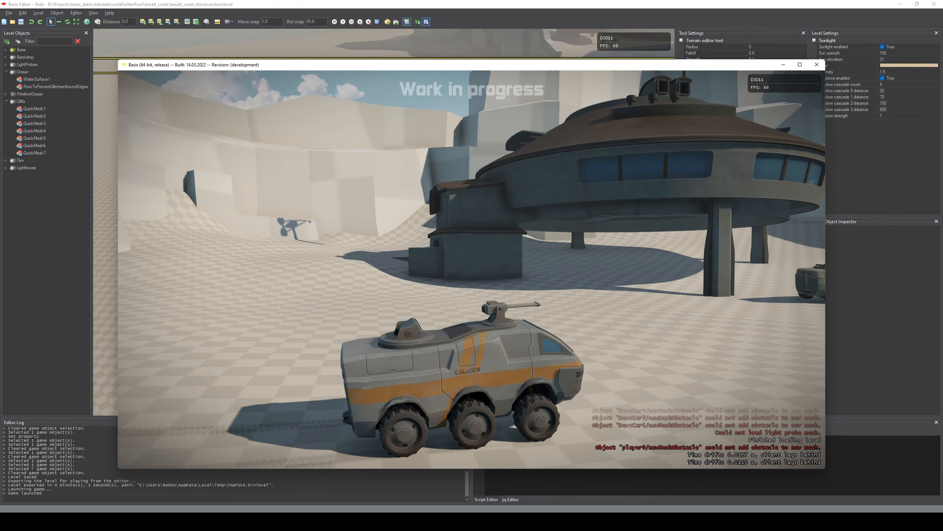
{"action": "key", "text": "a"}
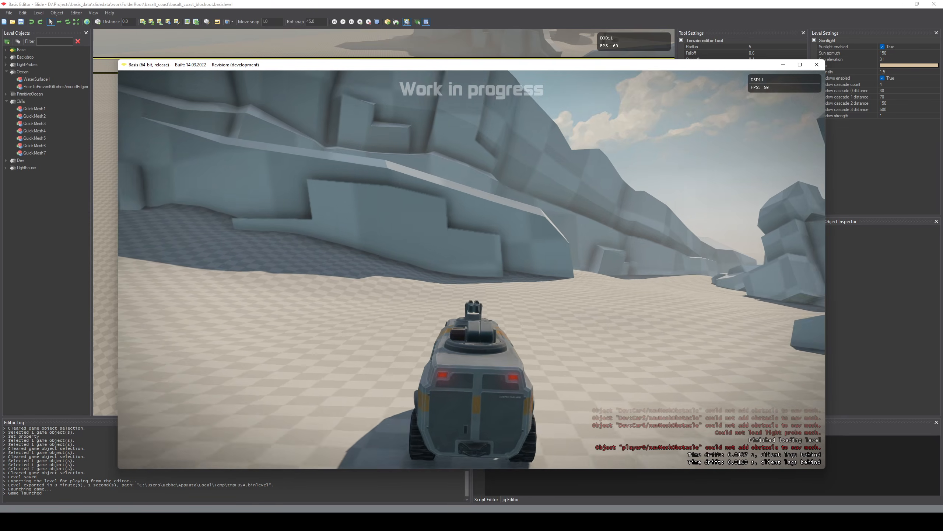
{"action": "key", "text": "d"}
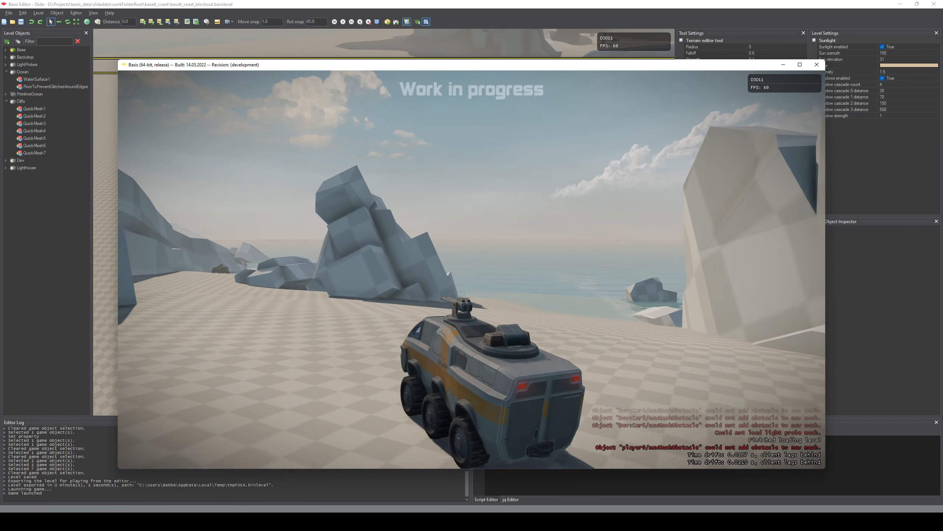
{"action": "key", "text": "d"}
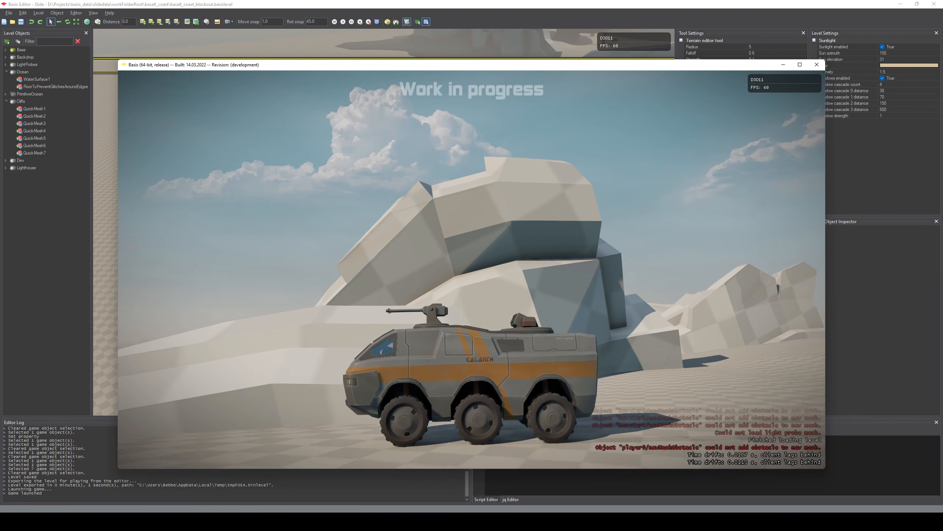
- Drive the vehicle around the tall stacked rock formation near the shore to judge its scale from ground level
{"action": "key", "text": "w"}
{"action": "key", "text": "a"}
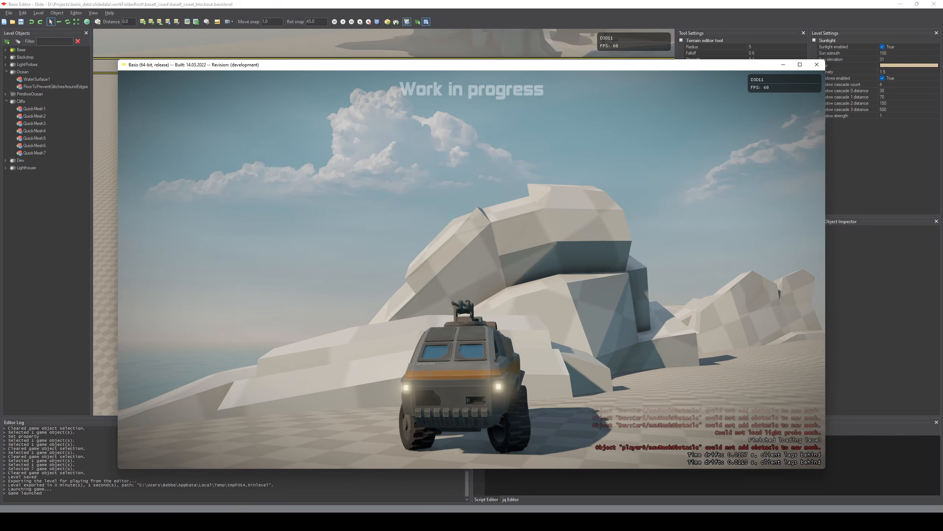
{"action": "key", "text": "w"}
{"action": "key", "text": "a"}
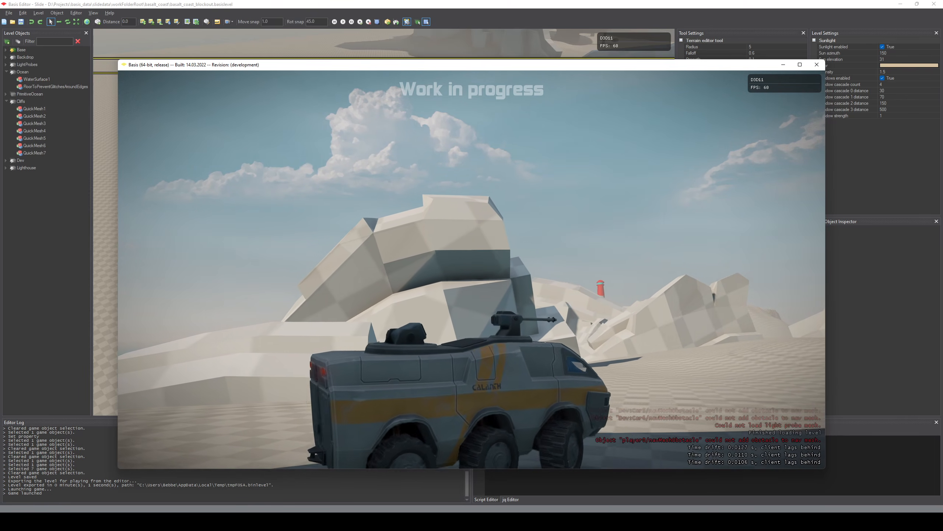
{"action": "key", "text": "w"}
{"action": "key", "text": "a"}
{"action": "key", "text": "w"}
{"action": "key", "text": "a"}
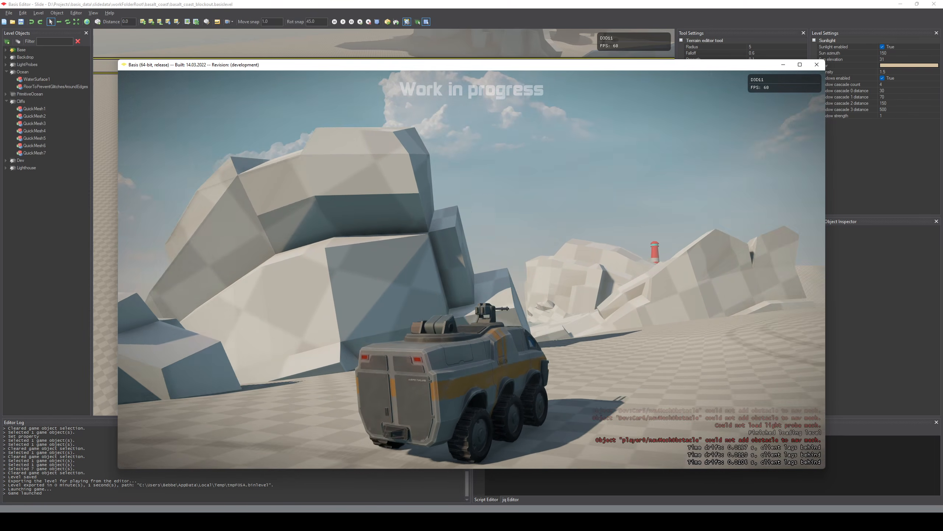
{"action": "key", "text": "w"}
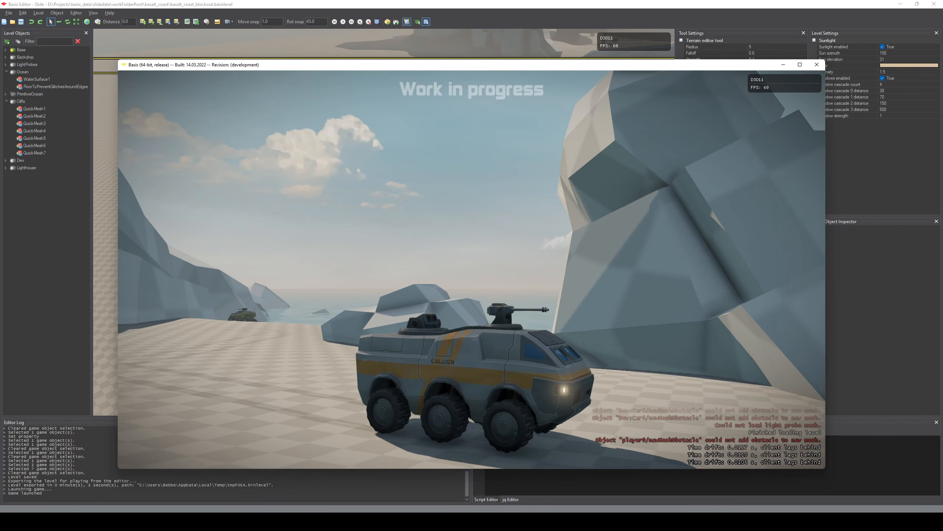
{"action": "key", "text": "w"}
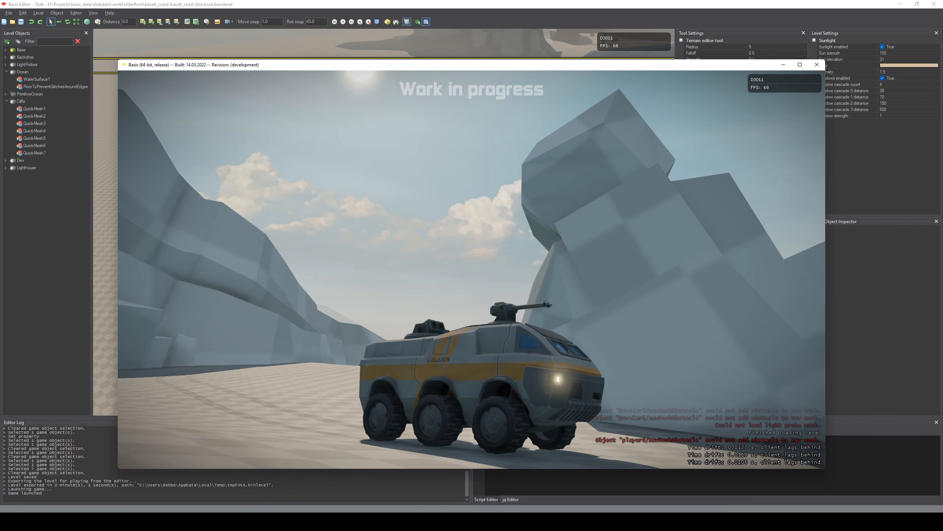
{"action": "key", "text": "w"}
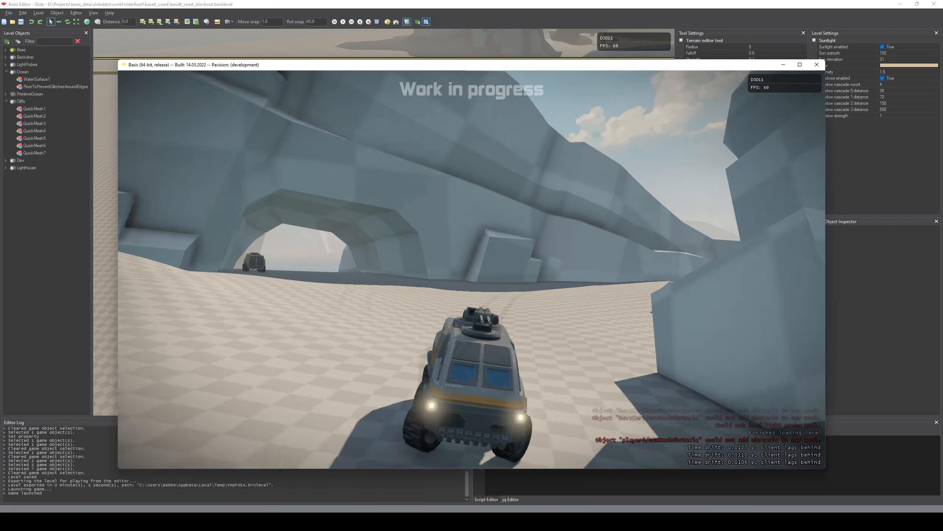
- Turn the vehicle towards the cliff wall and drive into its arched tunnel
{"action": "key", "text": "d"}
{"action": "key", "text": "w"}
{"action": "key", "text": "d"}
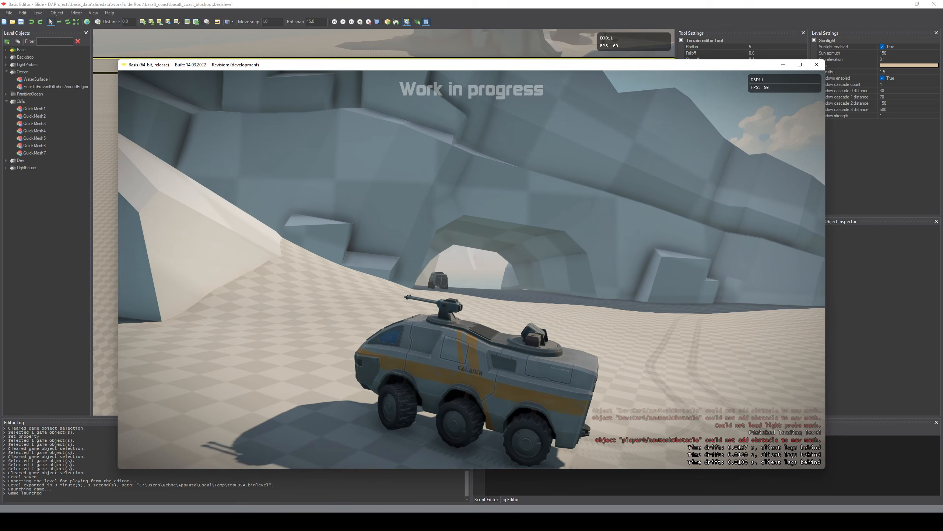
{"action": "key", "text": "w"}
{"action": "key", "text": "d"}
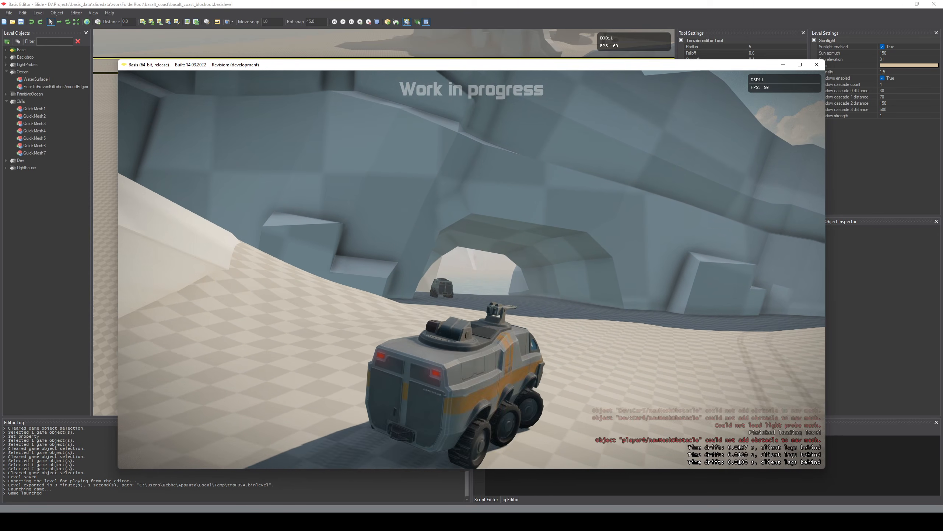
{"action": "key", "text": "w"}
{"action": "key", "text": "a"}
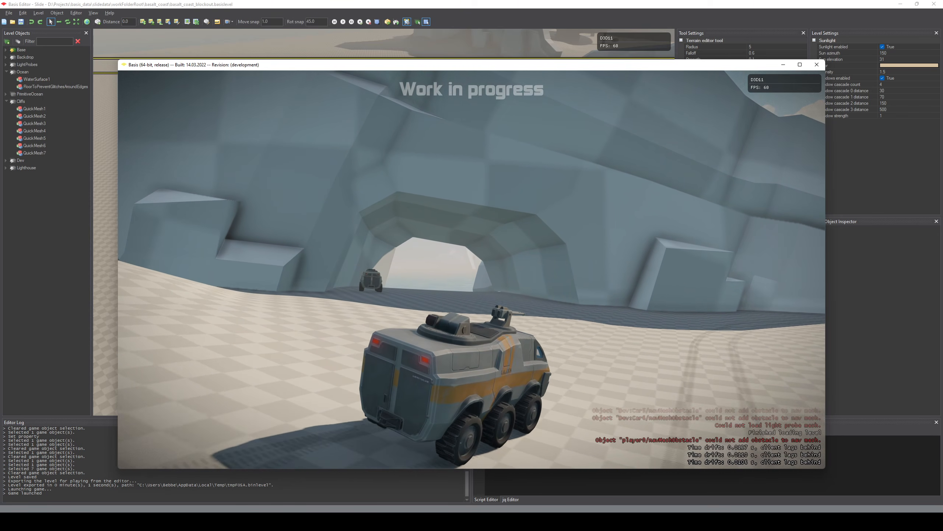
{"action": "key", "text": "w"}
{"action": "key", "text": "a"}
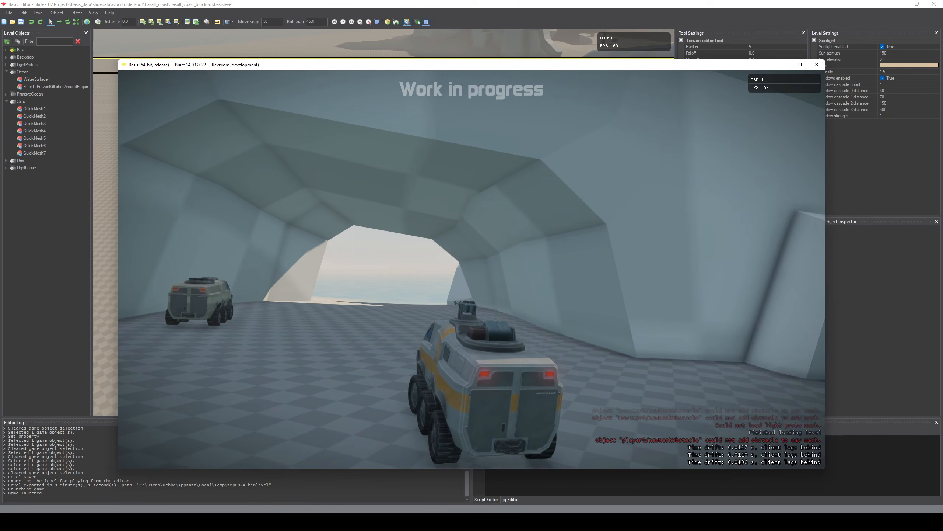
- Drive through the tunnel onto the beach beyond the cliff and turn to look back at the archway
{"action": "key", "text": "w"}
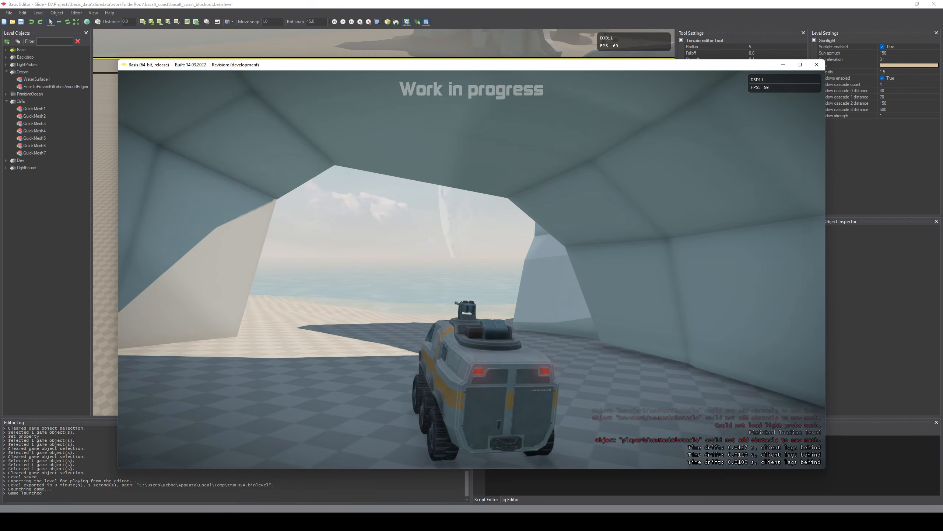
{"action": "key", "text": "w"}
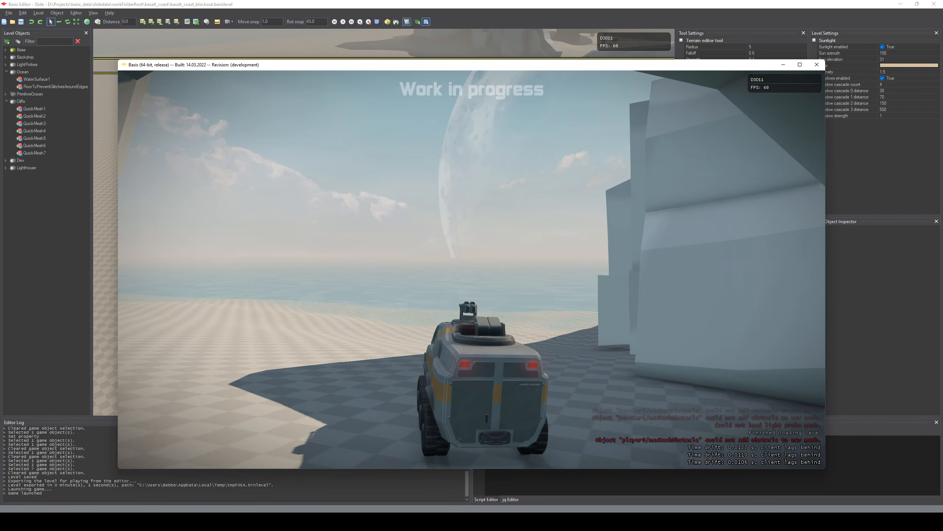
{"action": "key", "text": "w"}
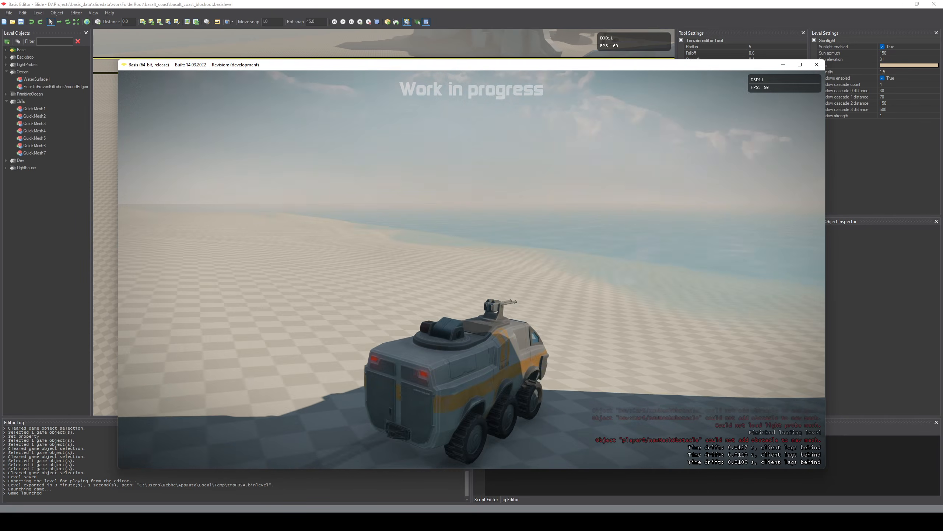
{"action": "key", "text": "w"}
{"action": "key", "text": "a"}
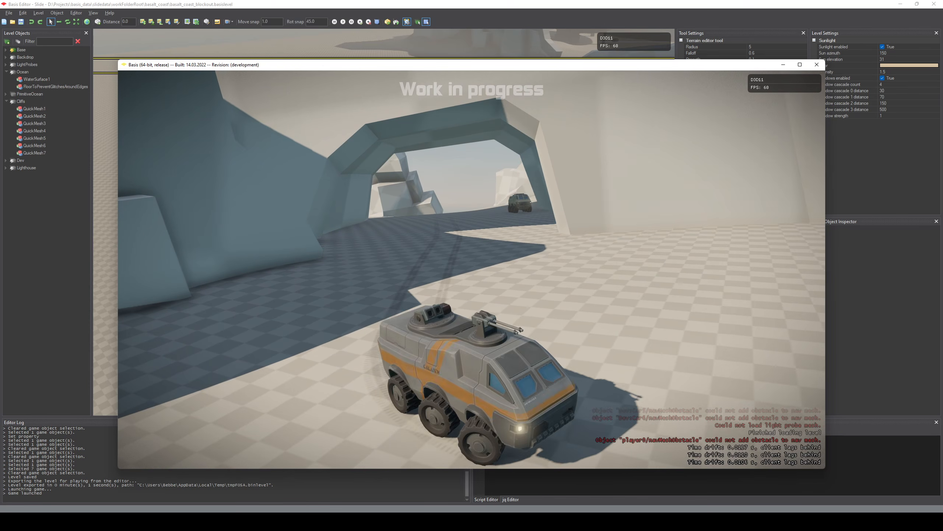
- Turn the six-wheeled vehicle around on the beach and drive it back through the arched cliff tunnel
{"action": "key", "text": "w"}
{"action": "key", "text": "a"}
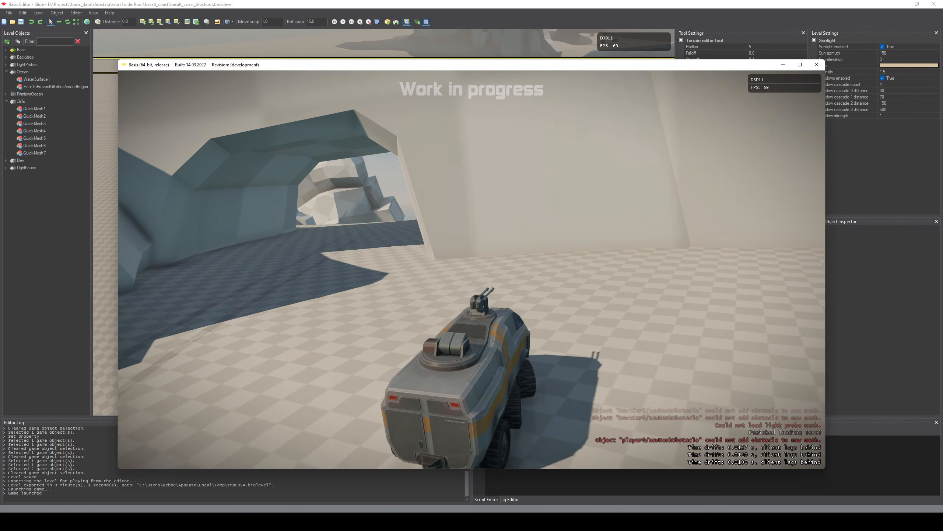
{"action": "key", "text": "w"}
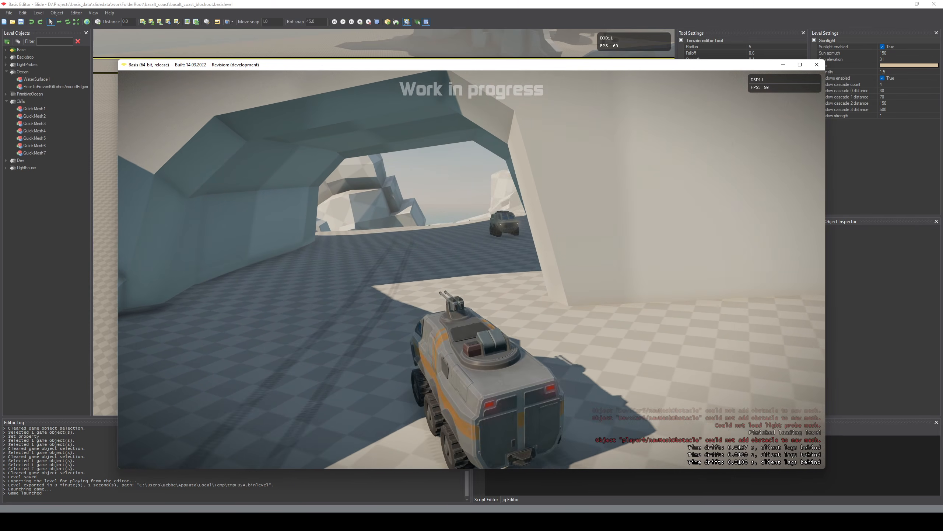
{"action": "key", "text": "w"}
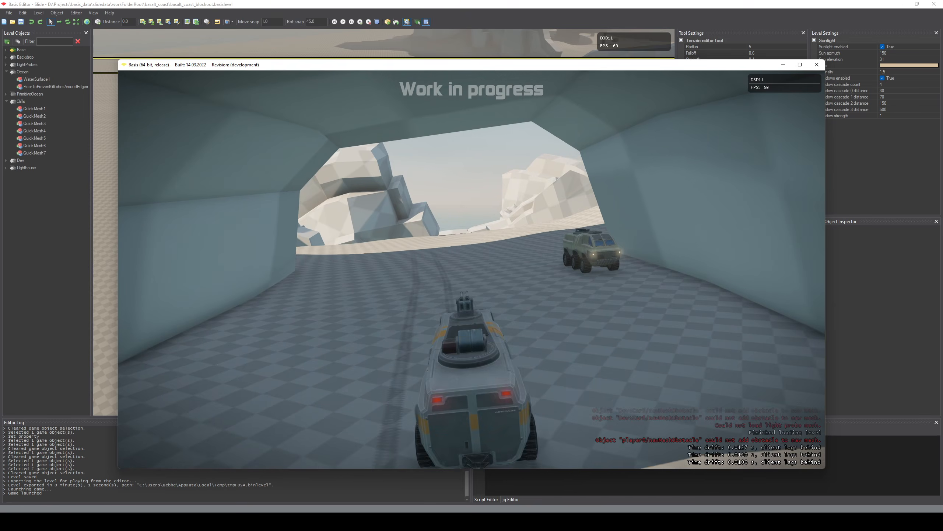
{"action": "key", "text": "w"}
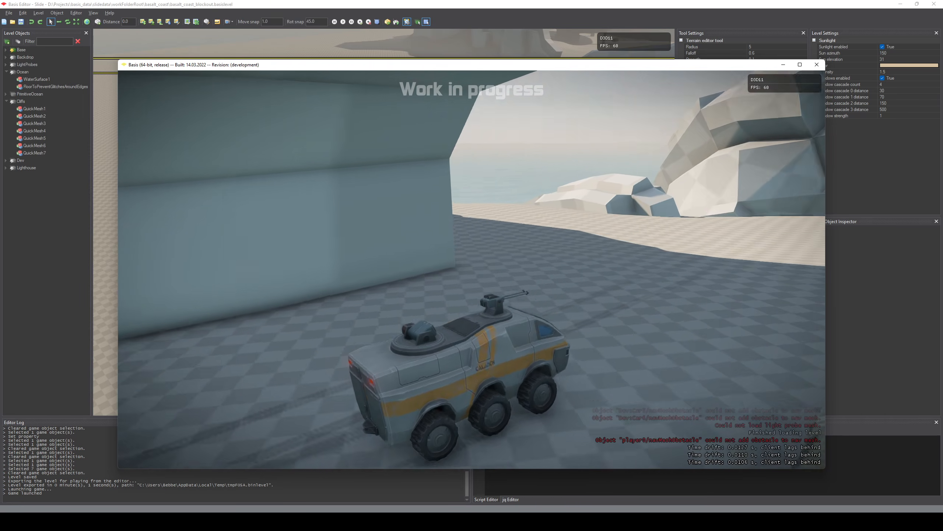
- Drive along the foot of the cliff towards the shore and switch control to the green four-wheeled buggy parked there
{"action": "key", "text": "w"}
{"action": "key", "text": "a"}
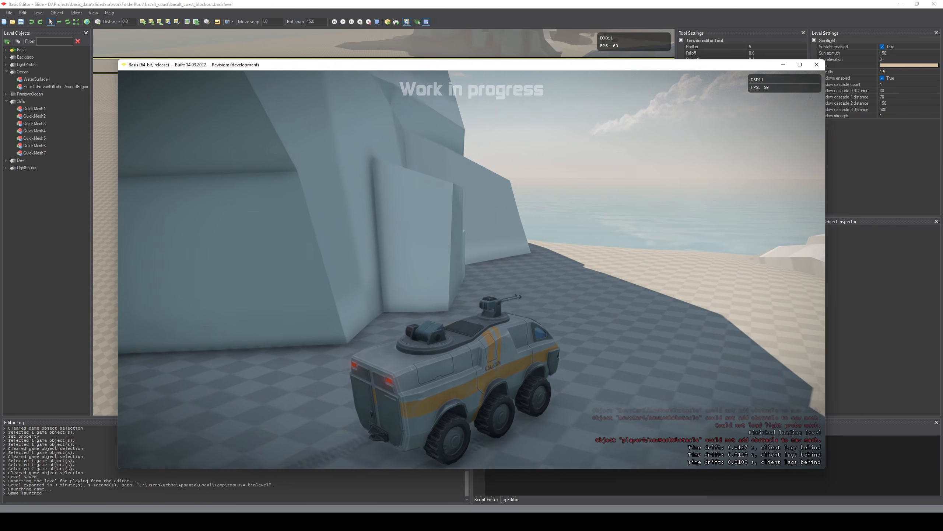
{"action": "key", "text": "w"}
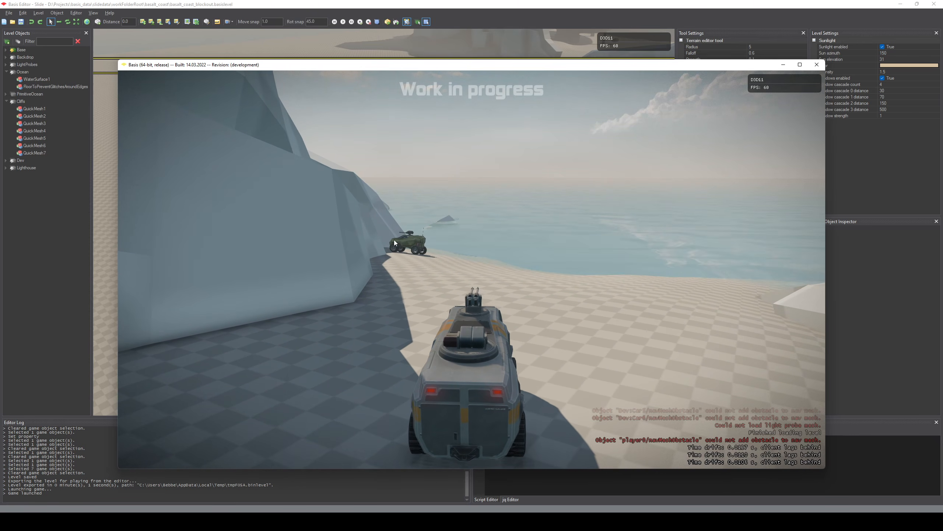
{"action": "left_click", "coordinate": [437, 276]}
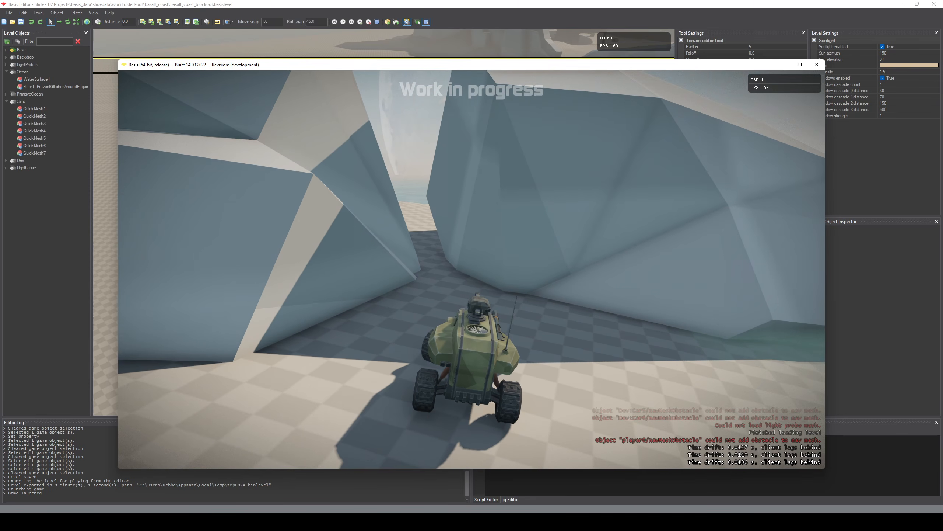
- Back the buggy away from the narrow rock gap and drive up the beach past the parked six-wheeled vehicle
{"action": "key", "text": "s"}
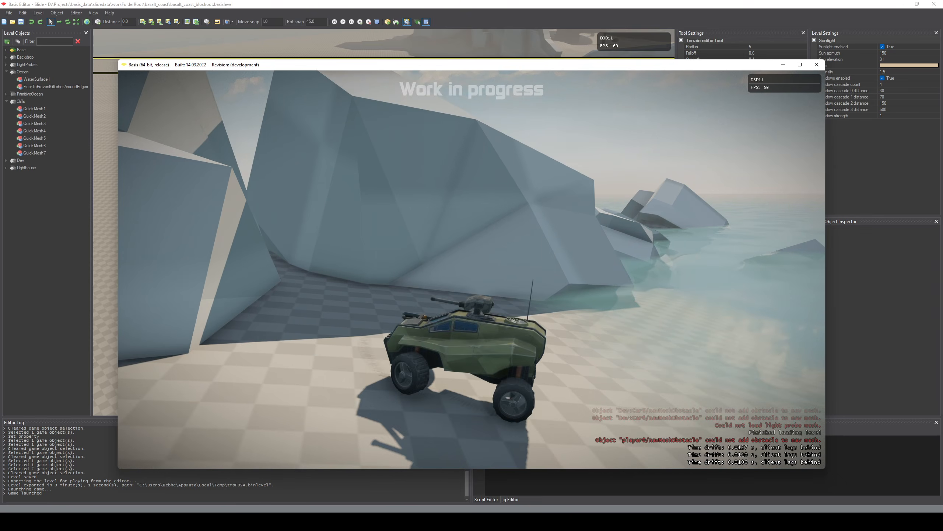
{"action": "key", "text": "w"}
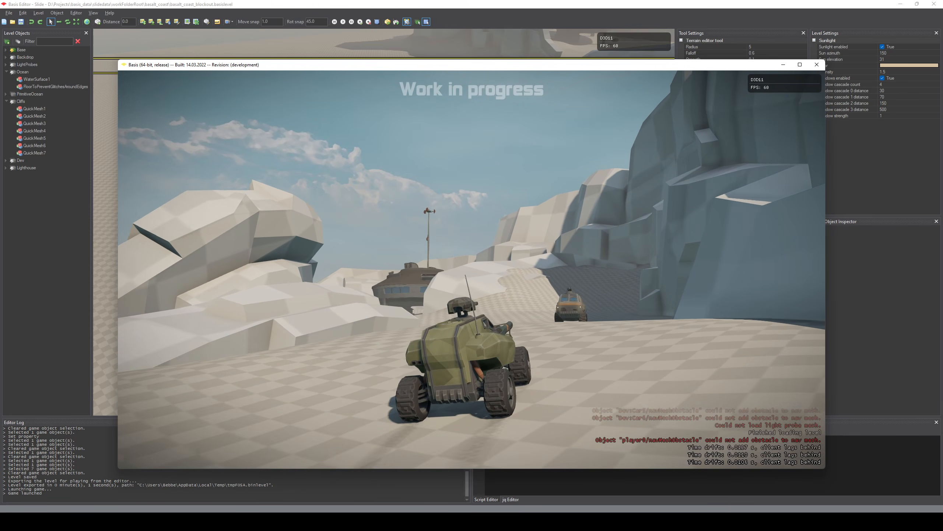
{"action": "key", "text": "w"}
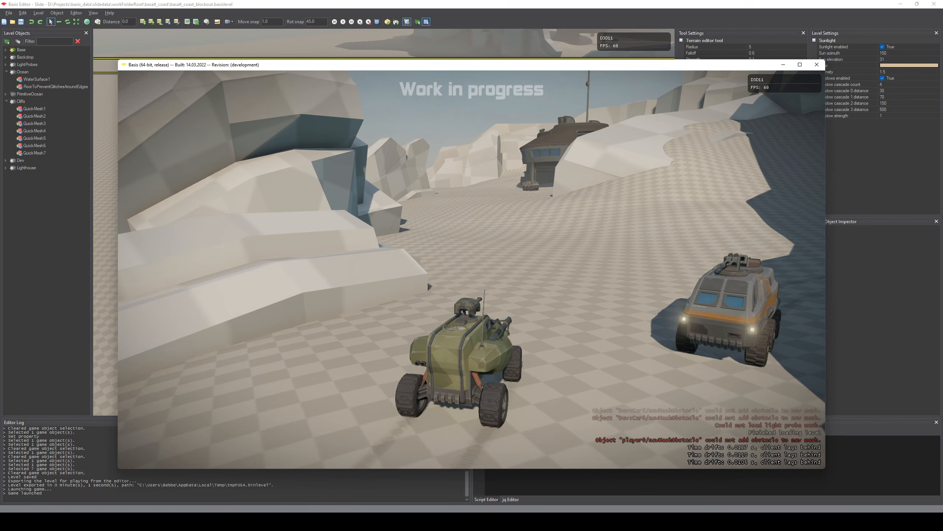
{"action": "key", "text": "w"}
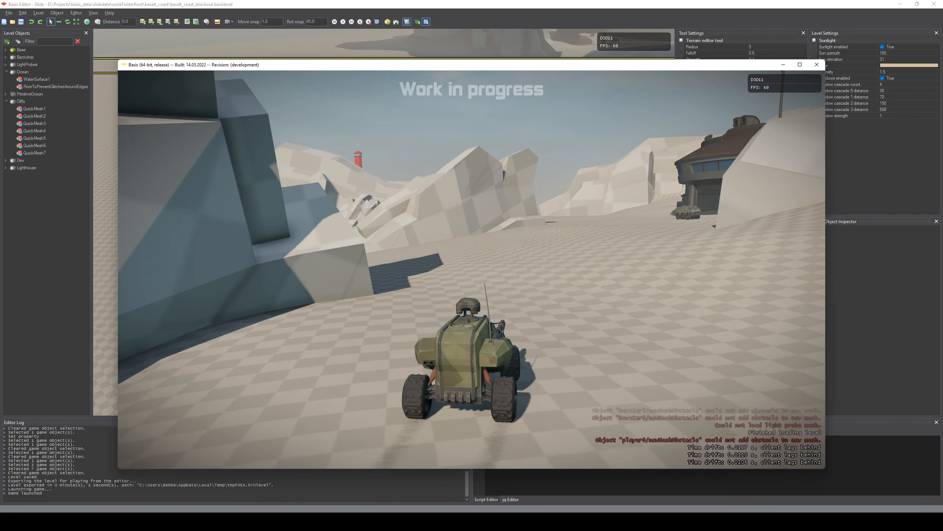
- Drive the buggy up to the round building and around its front to judge the scale of the surrounding cliffs
{"action": "key", "text": "w"}
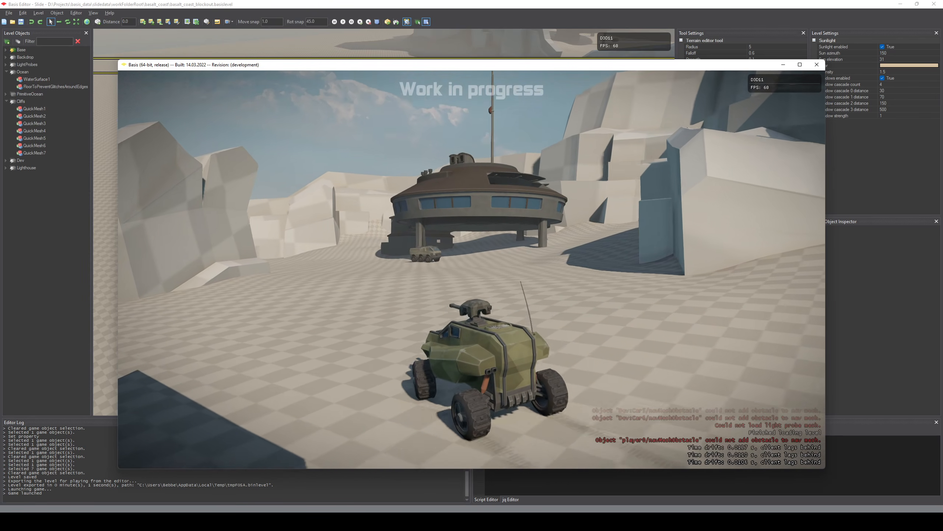
{"action": "key", "text": "w"}
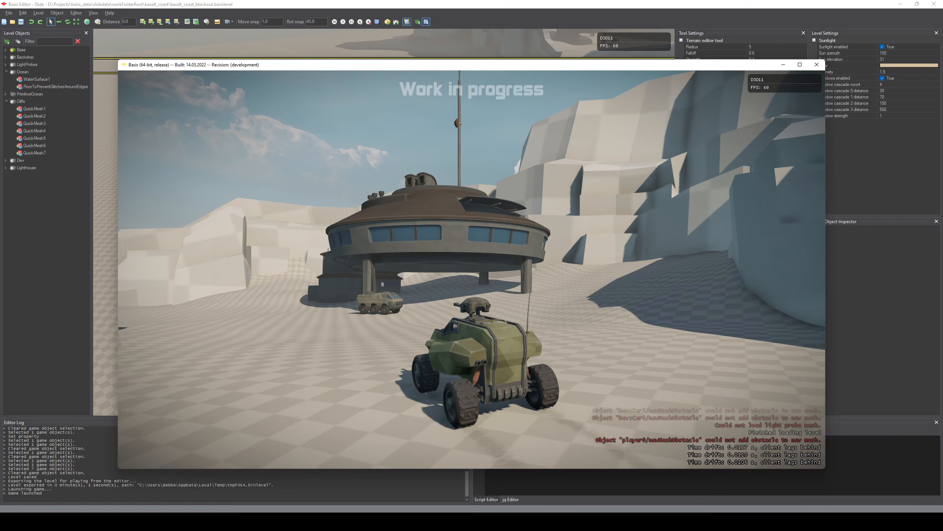
{"action": "key", "text": "w"}
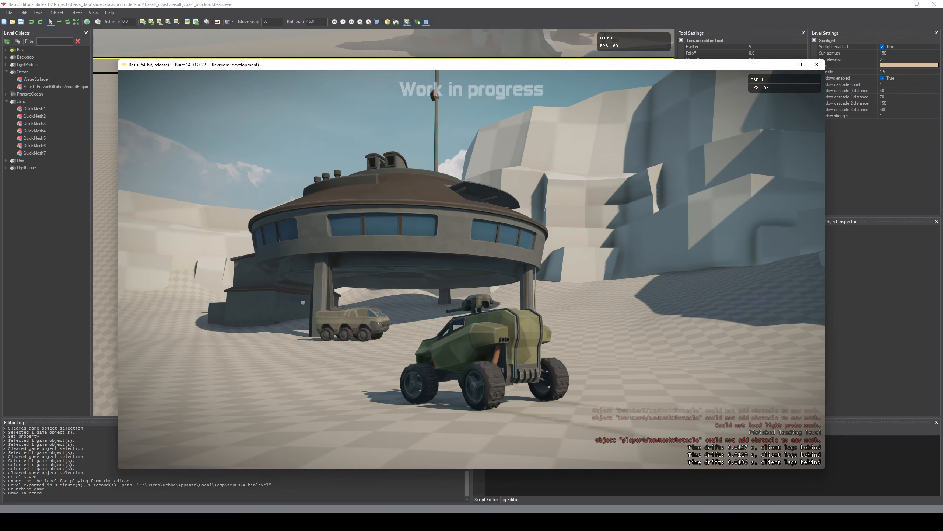
{"action": "key", "text": "w"}
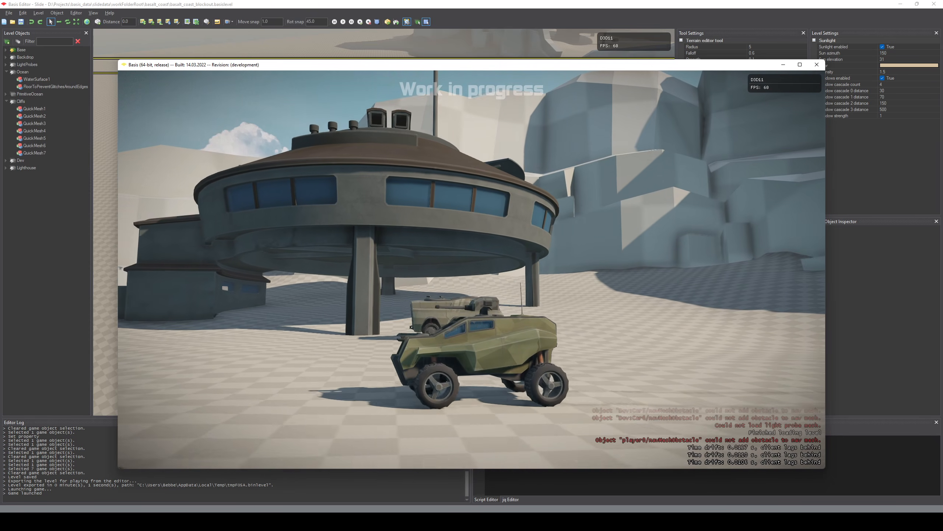
{"action": "key", "text": "w"}
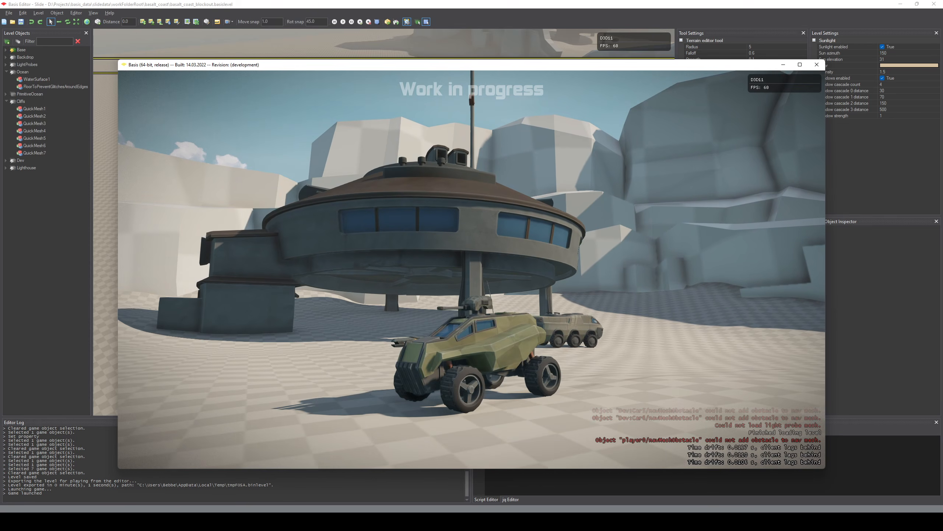
{"action": "key", "text": "w"}
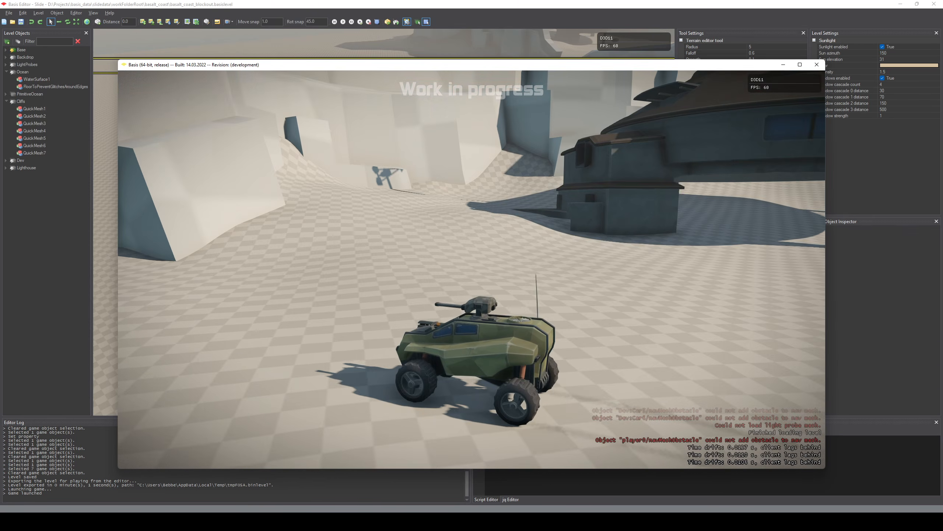
- Cross the open ground to the smooth sloping rock by the sea and drive the buggy up it
{"action": "key", "text": "w"}
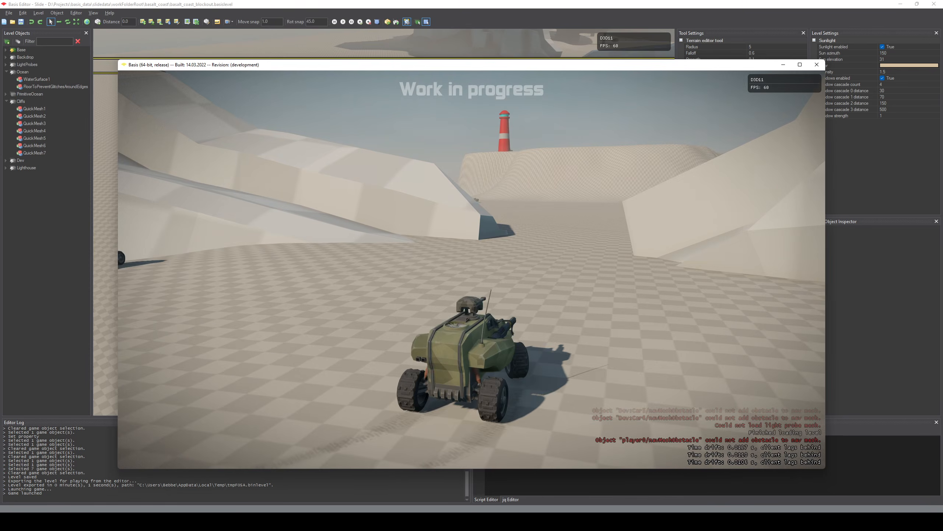
{"action": "key", "text": "w"}
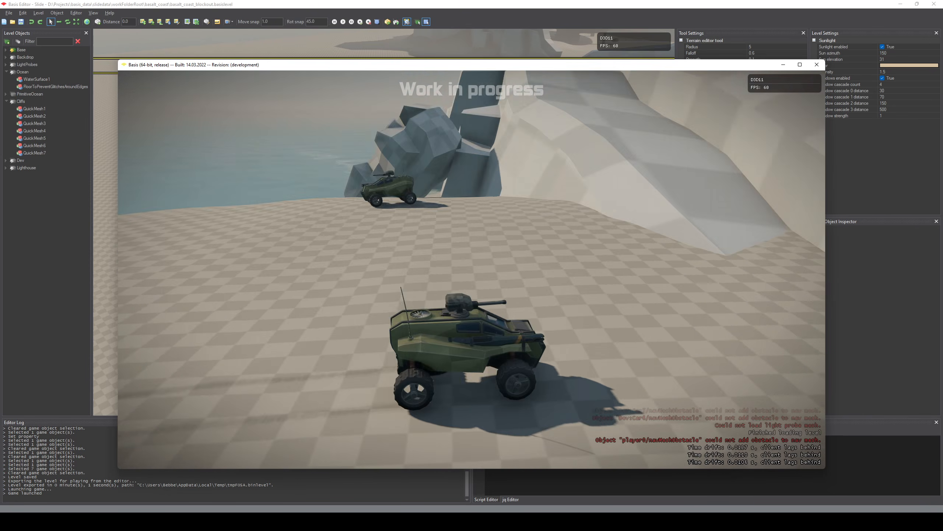
{"action": "key", "text": "w"}
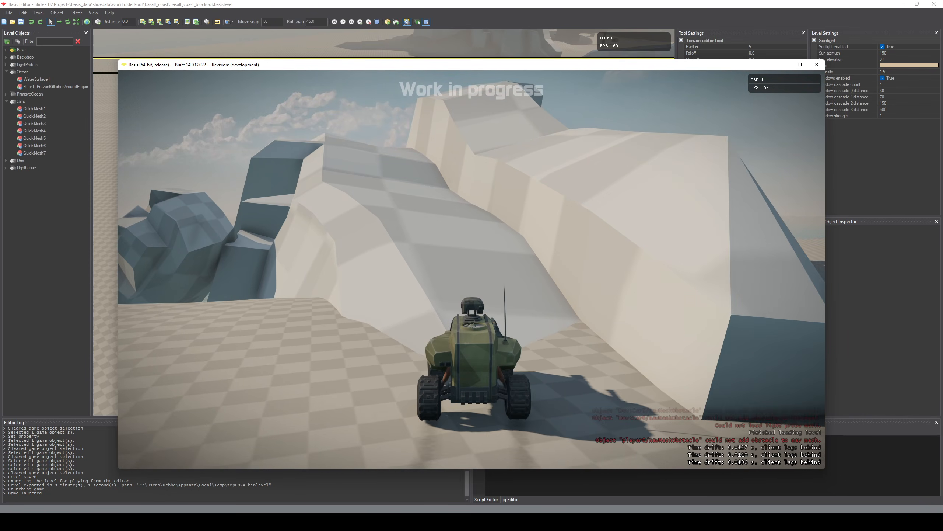
{"action": "key", "text": "a"}
{"action": "key", "text": "w"}
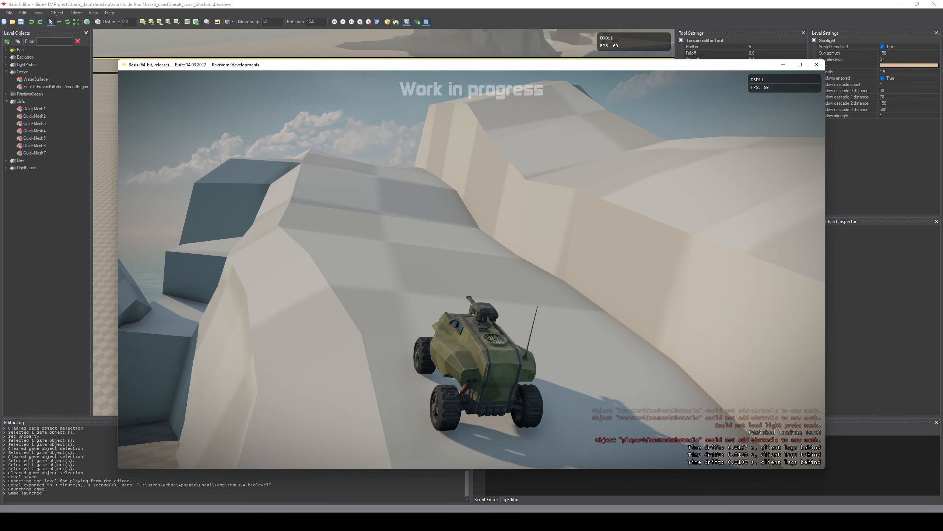
{"action": "key", "text": "w"}
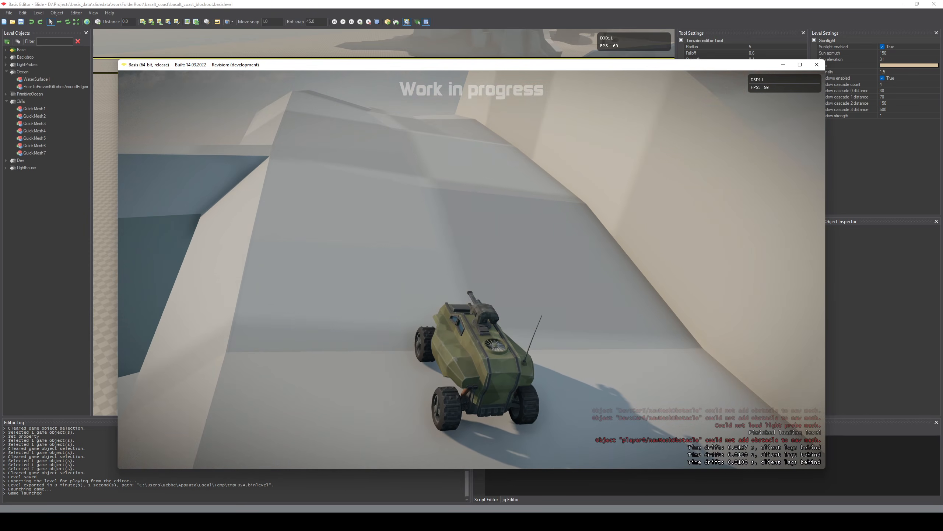
{"action": "key", "text": "w"}
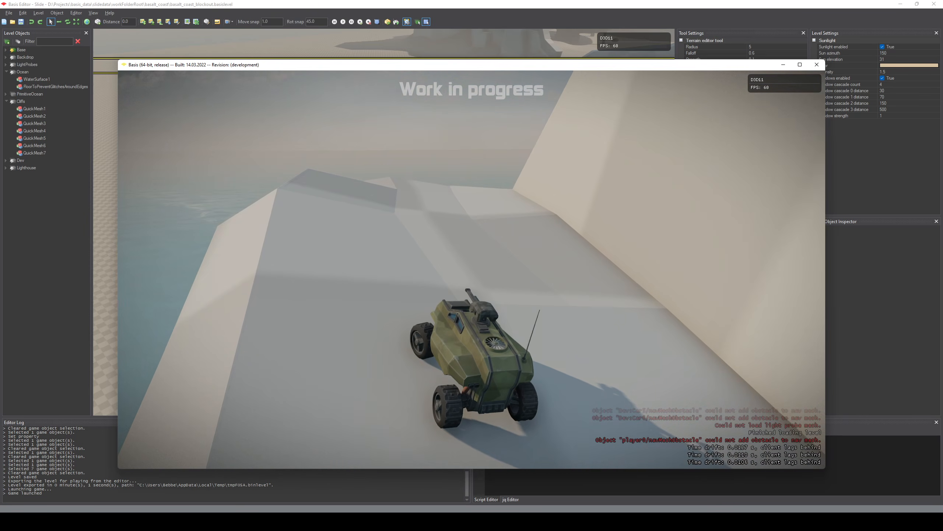
- Turn the buggy around on the sloping rock to overlook the level and drive back down to the ground
{"action": "key", "text": "a"}
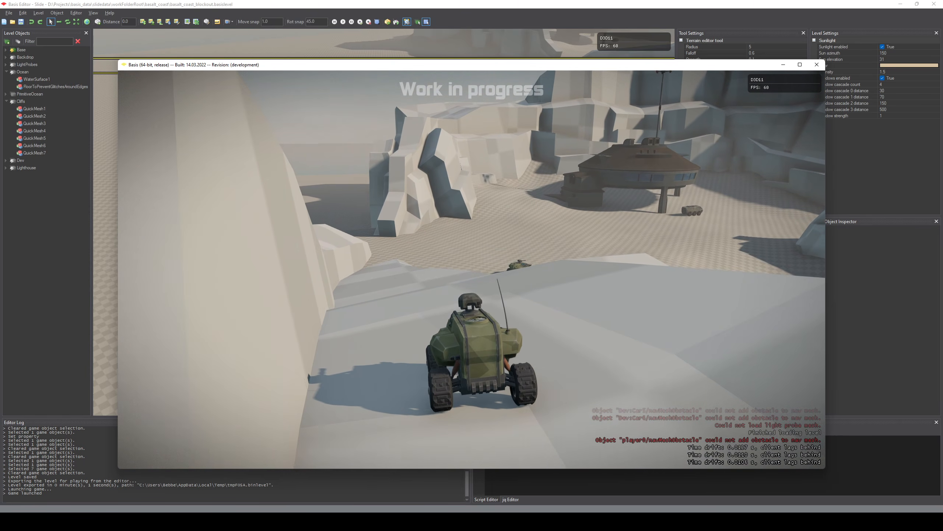
{"action": "key", "text": "w"}
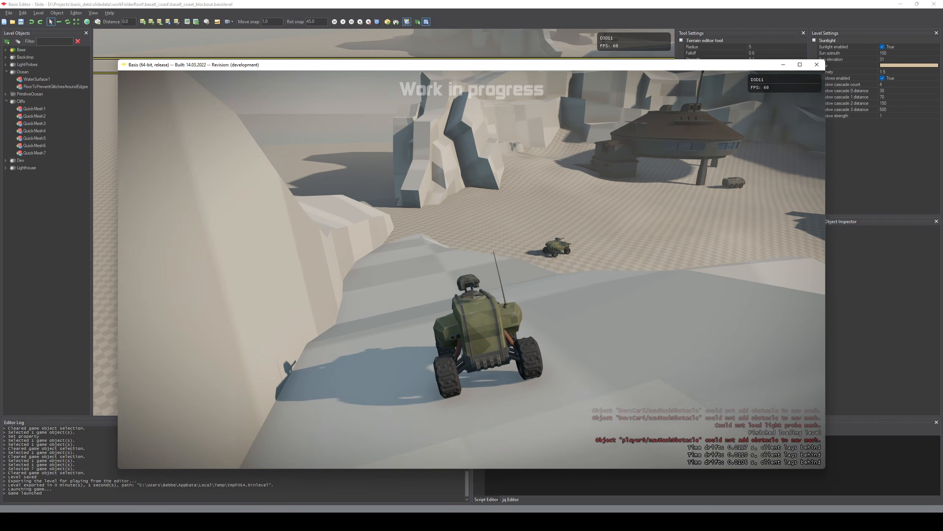
{"action": "key", "text": "w"}
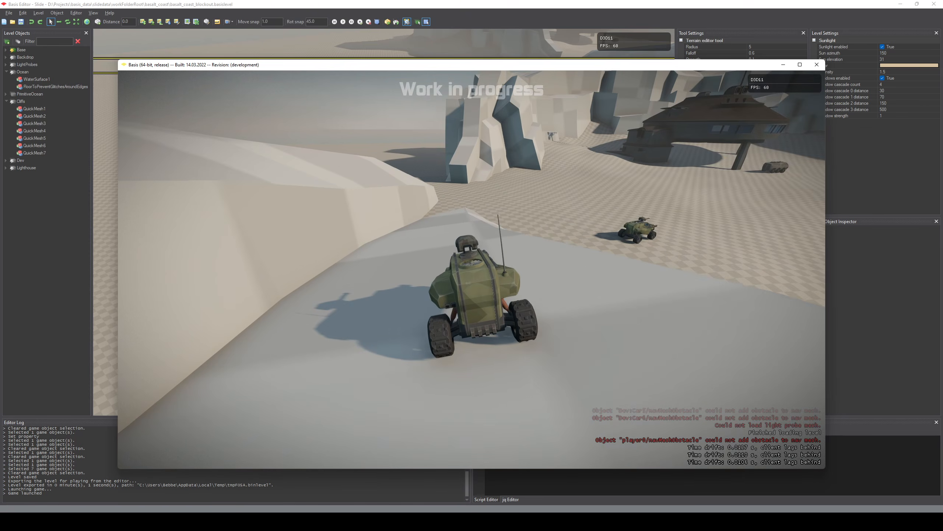
{"action": "key", "text": "w"}
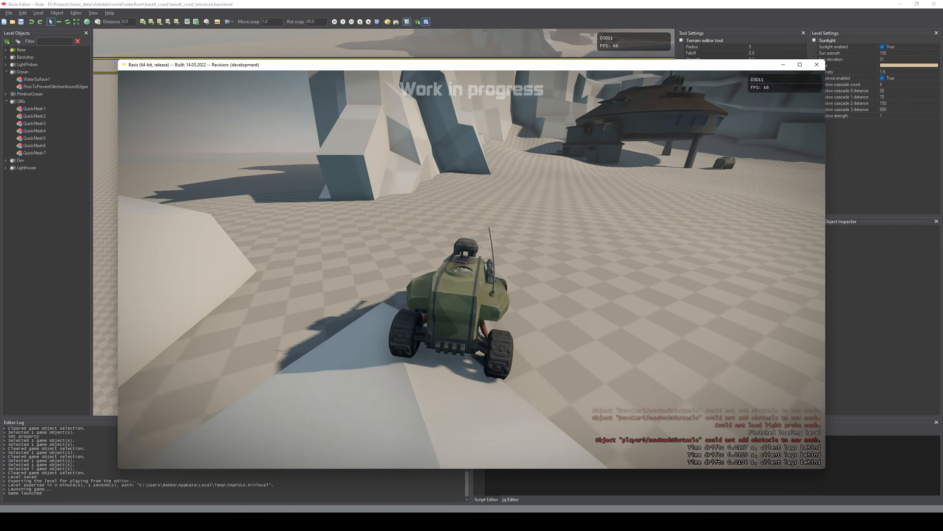
- Drive across the open ground to the round building, pass it and turn to face the distant lighthouse
{"action": "key", "text": "w"}
{"action": "key", "text": "d"}
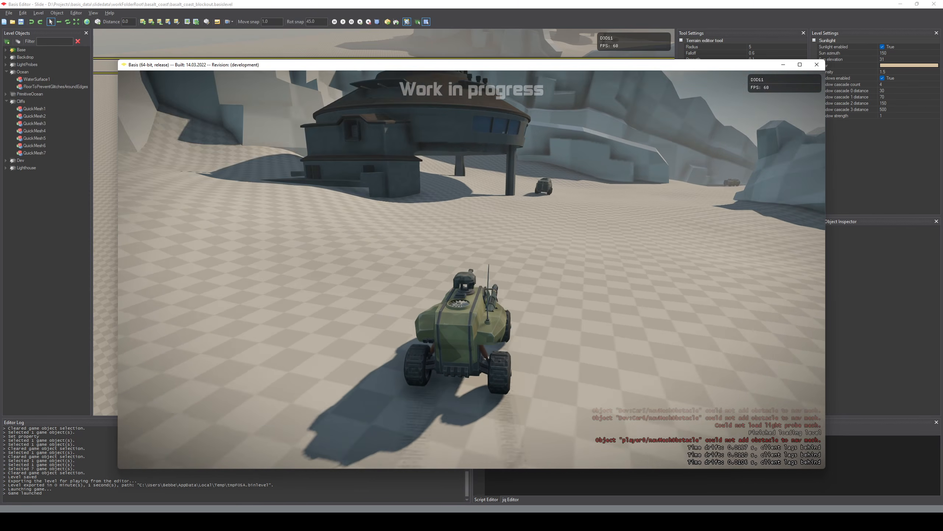
{"action": "key", "text": "w"}
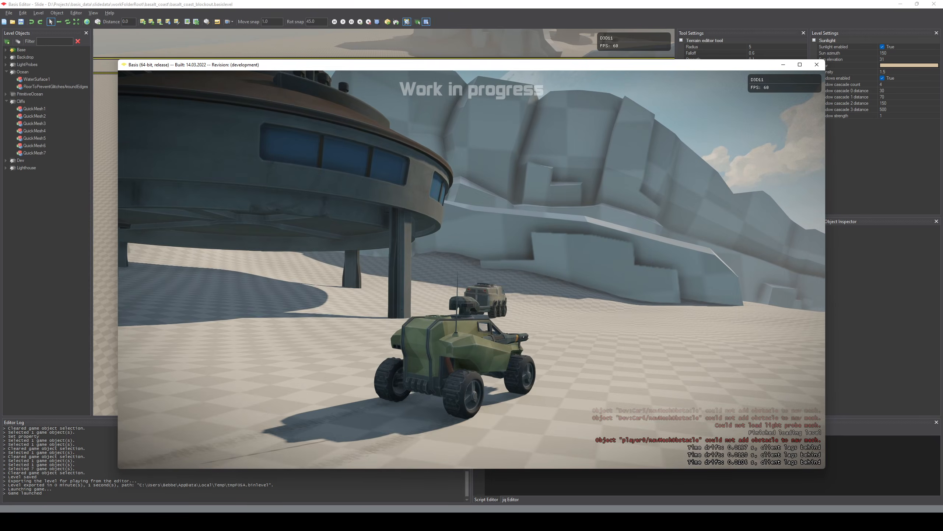
{"action": "key", "text": "w"}
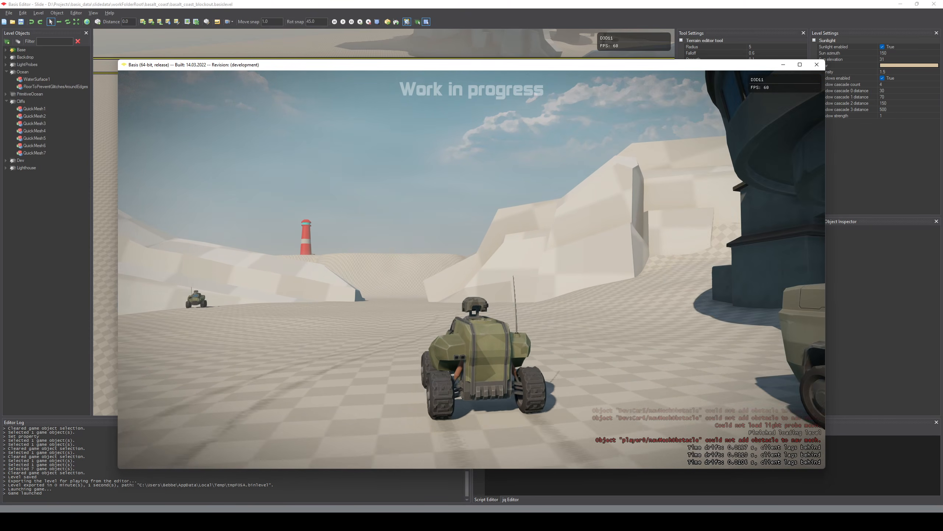
- Drive the buggy out across the open ground to the lighthouse hill and up its slope onto the plateau
{"action": "key", "text": "w"}
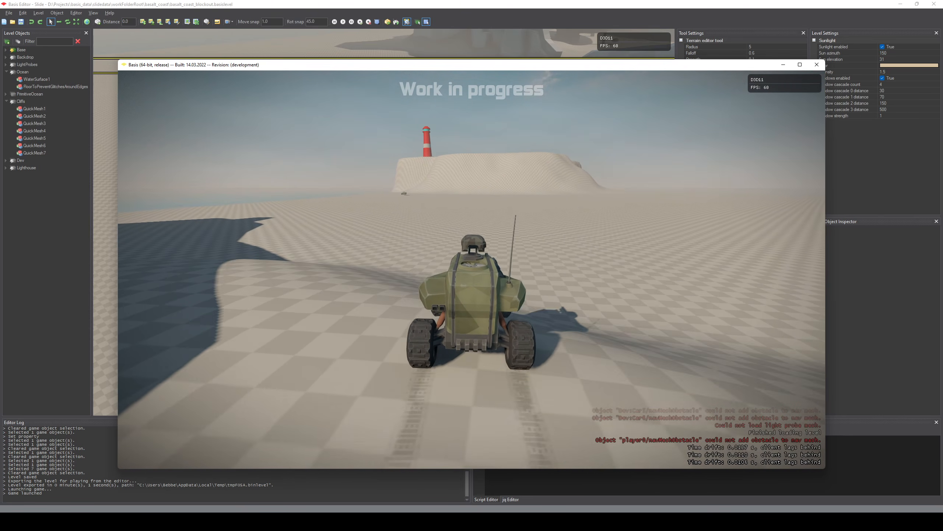
{"action": "key", "text": "w"}
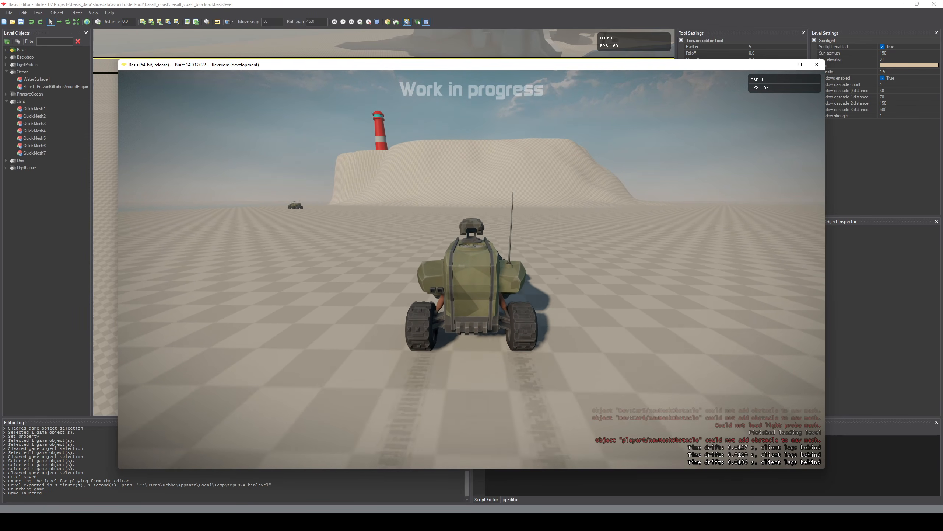
{"action": "key", "text": "d"}
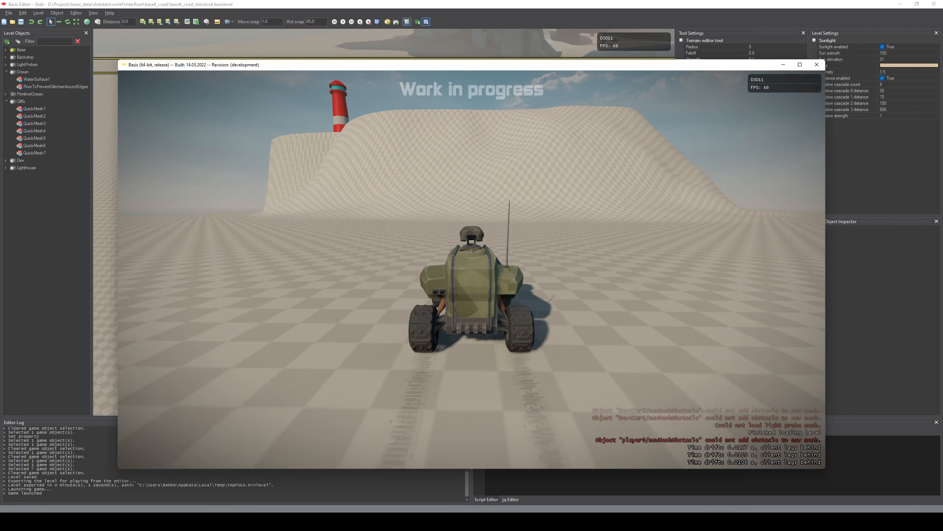
{"action": "key", "text": "w"}
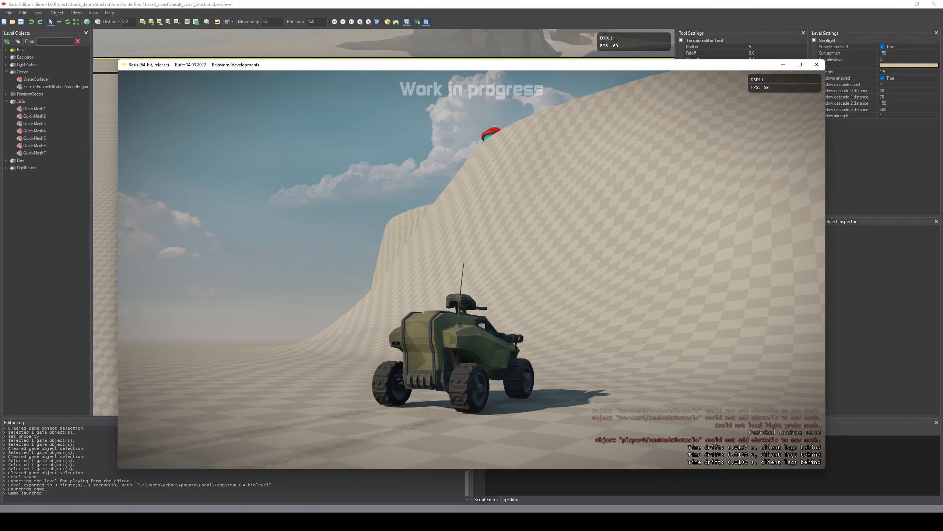
{"action": "key", "text": "w"}
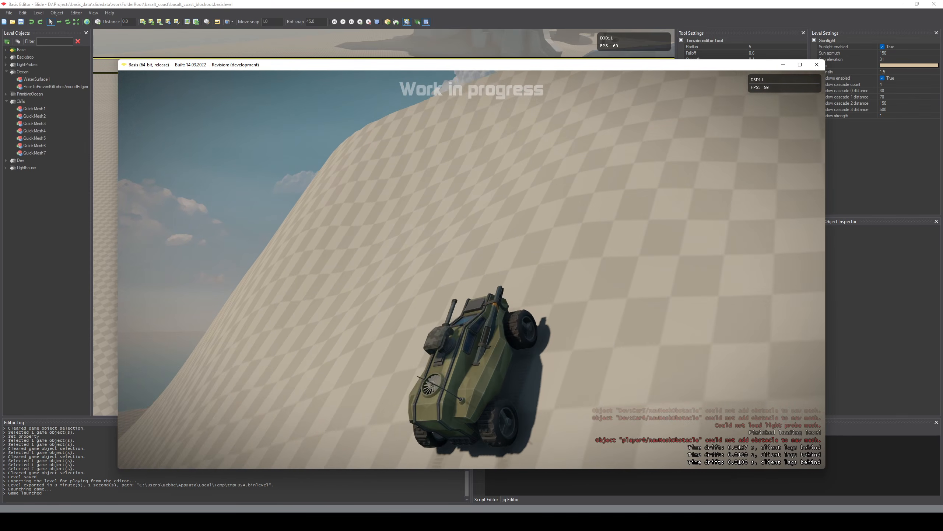
{"action": "key", "text": "w"}
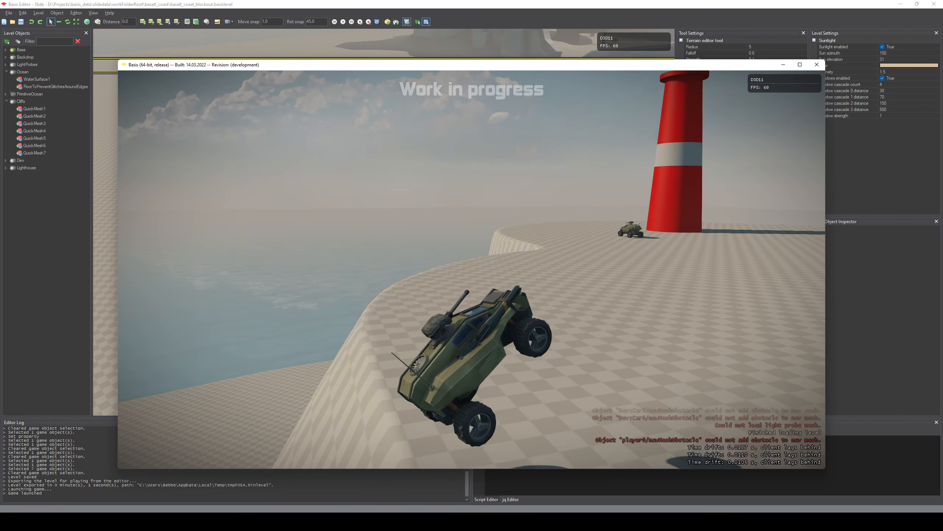
- Turn the buggy on the plateau to look back at the distant cliffs and drive toward the lighthouse
{"action": "key", "text": "w"}
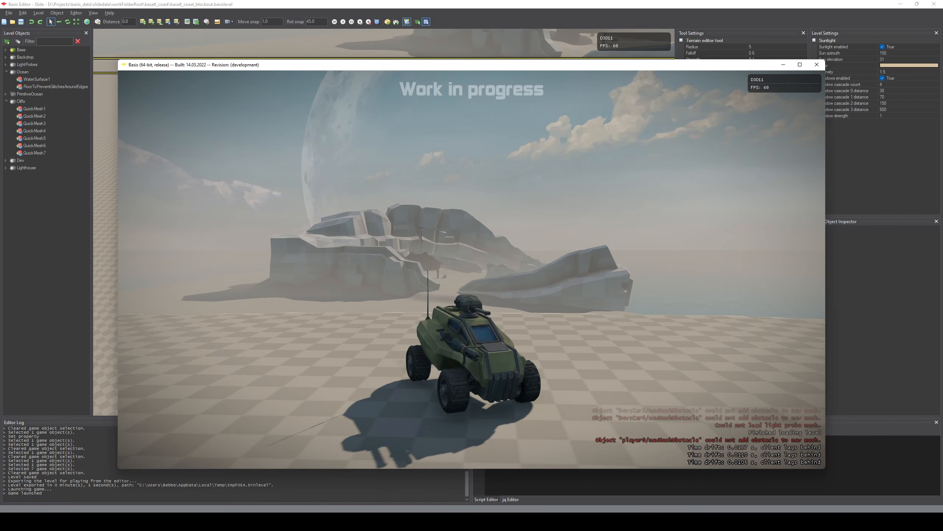
{"action": "key", "text": "w"}
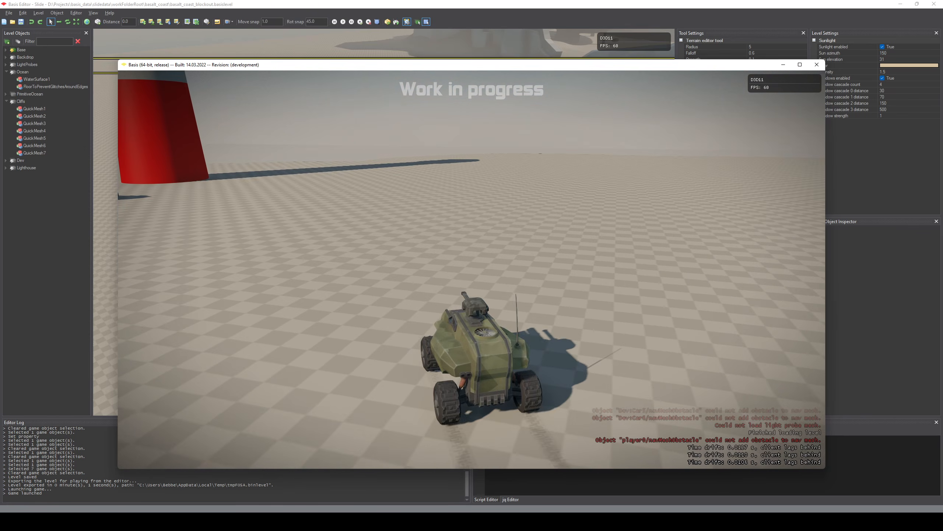
{"action": "key", "text": "w"}
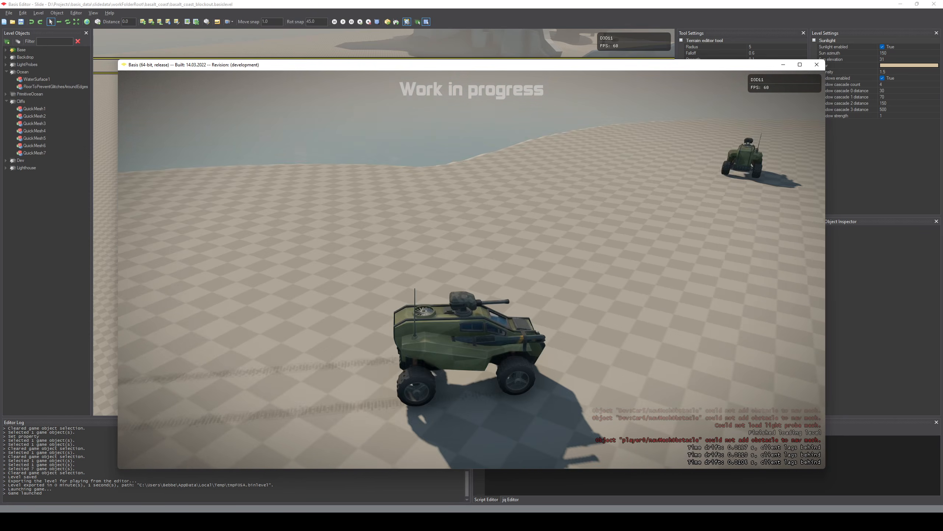
{"action": "key", "text": "w"}
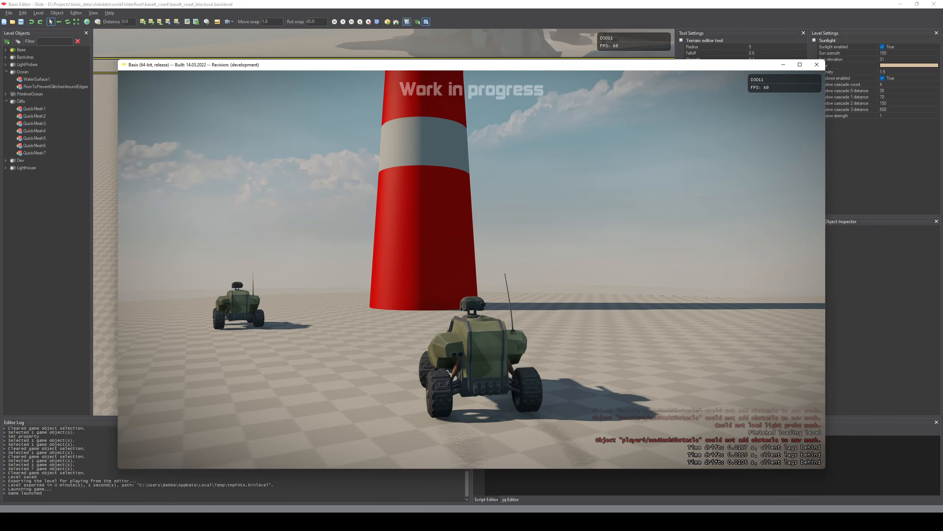
- Drive the buggy around the lighthouse, crossing its shadow and passing along the seaward edge of the plateau
{"action": "key", "text": "w"}
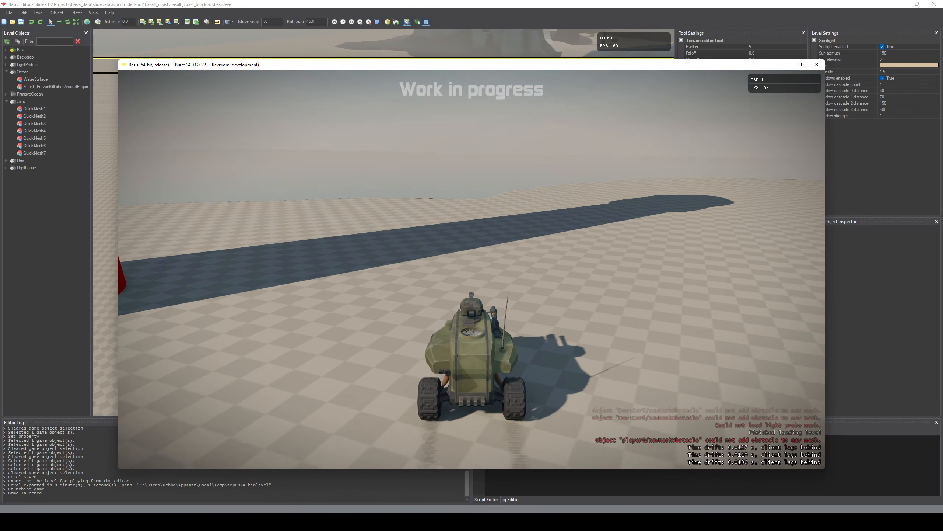
{"action": "key", "text": "w"}
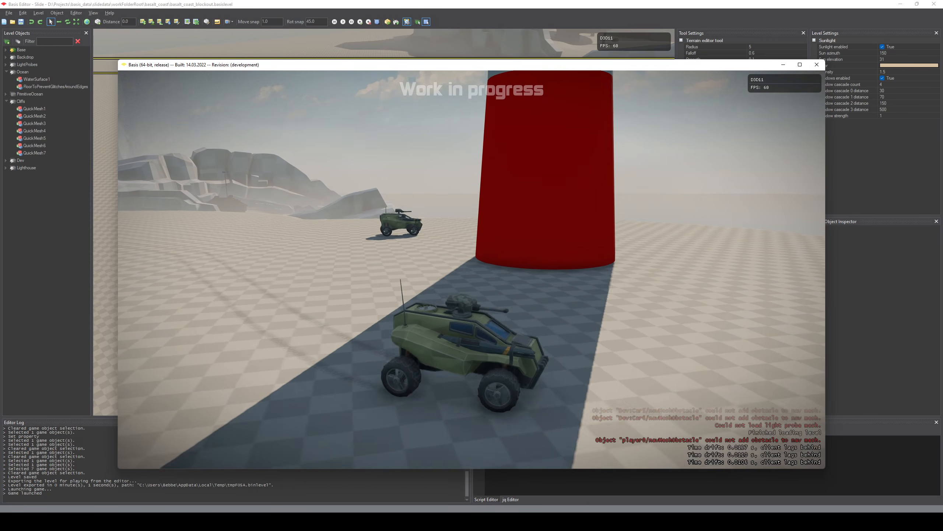
{"action": "key", "text": "w"}
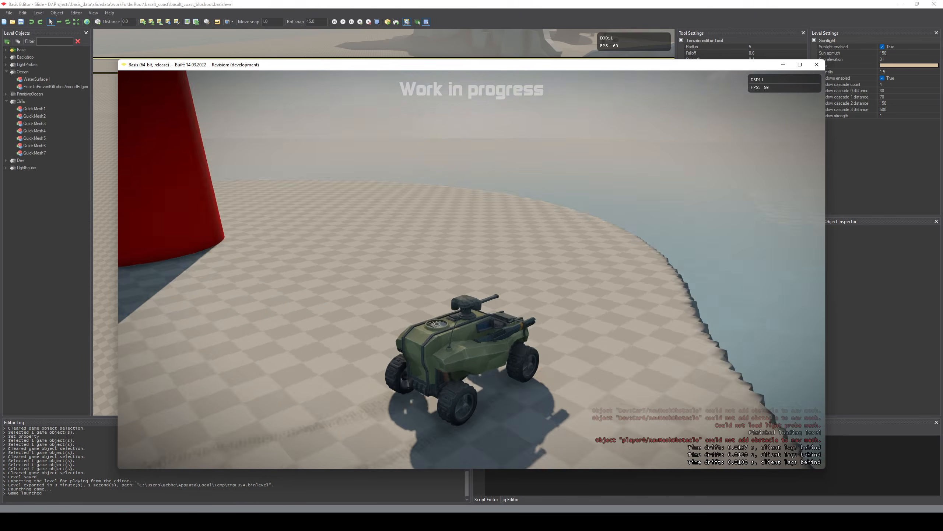
{"action": "key", "text": "w"}
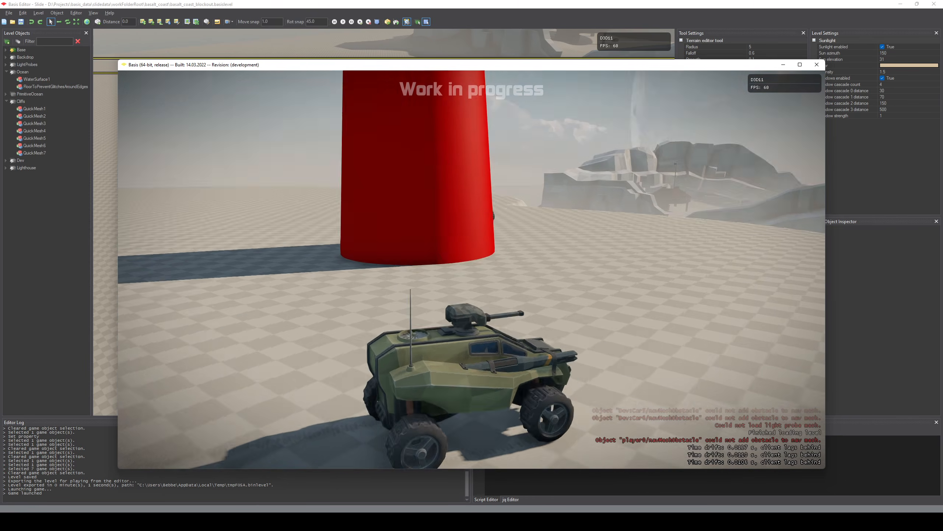
{"action": "key", "text": "w"}
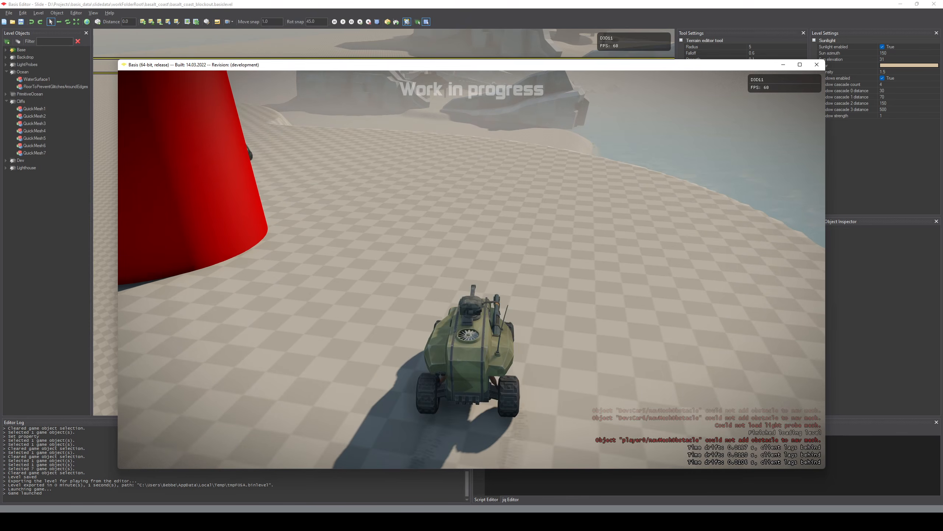
- Drive the buggy along the plateau's rim and look down the slope toward the cliff area
{"action": "key", "text": "d"}
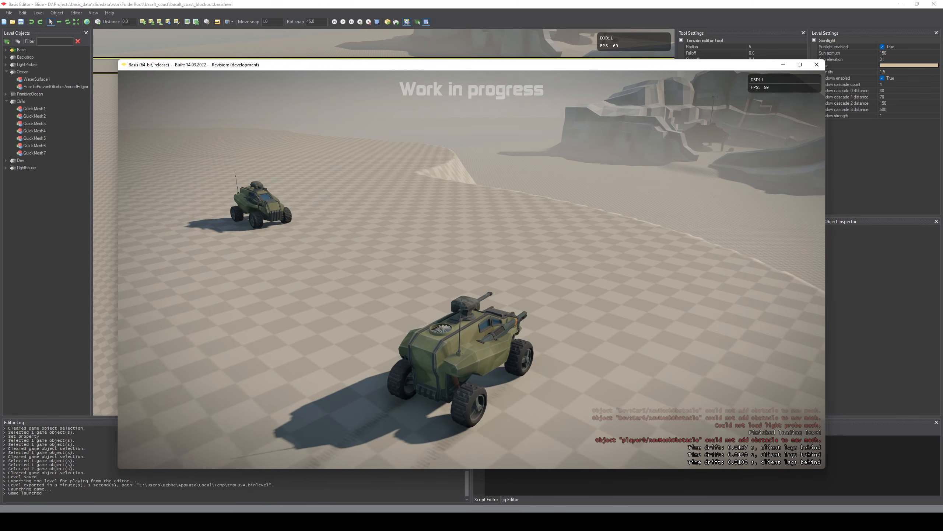
{"action": "key", "text": "a"}
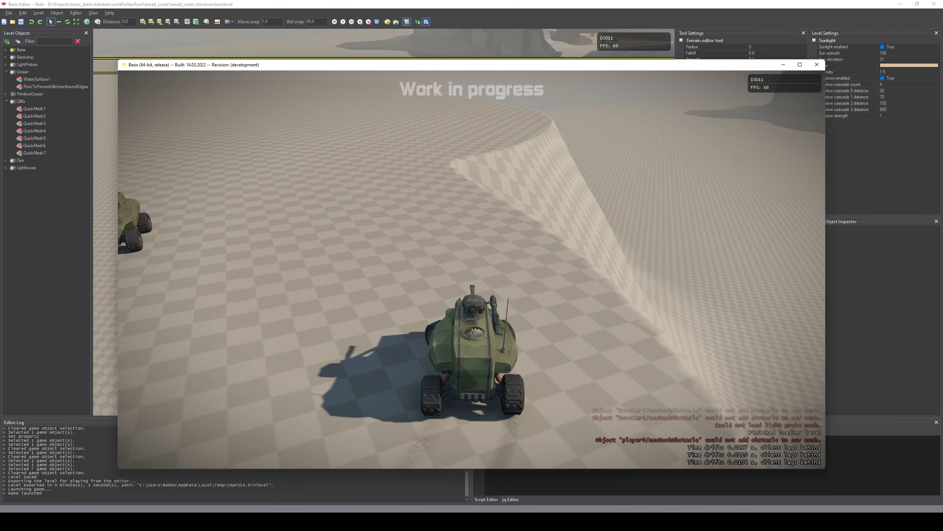
{"action": "key", "text": "d"}
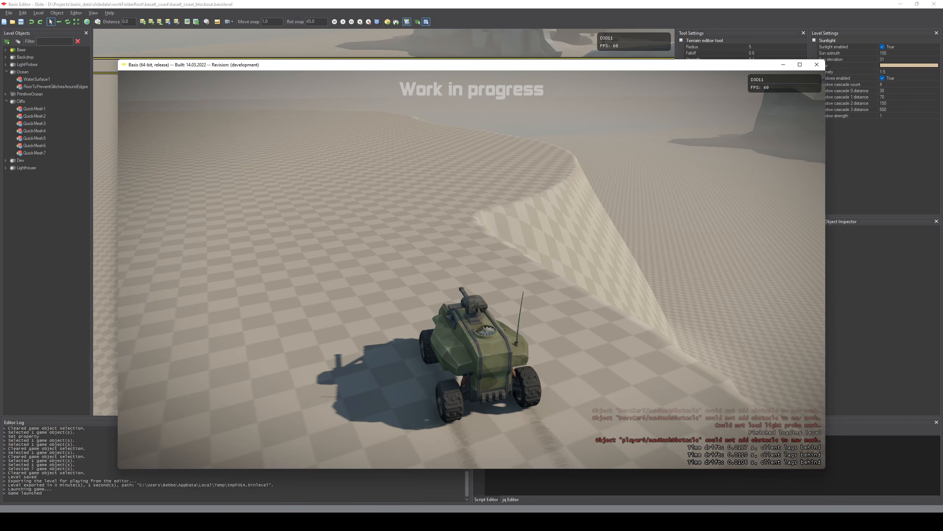
- Leave the playtest and turn off fog rendering in the editor's view of the level
{"action": "key", "text": "Escape"}
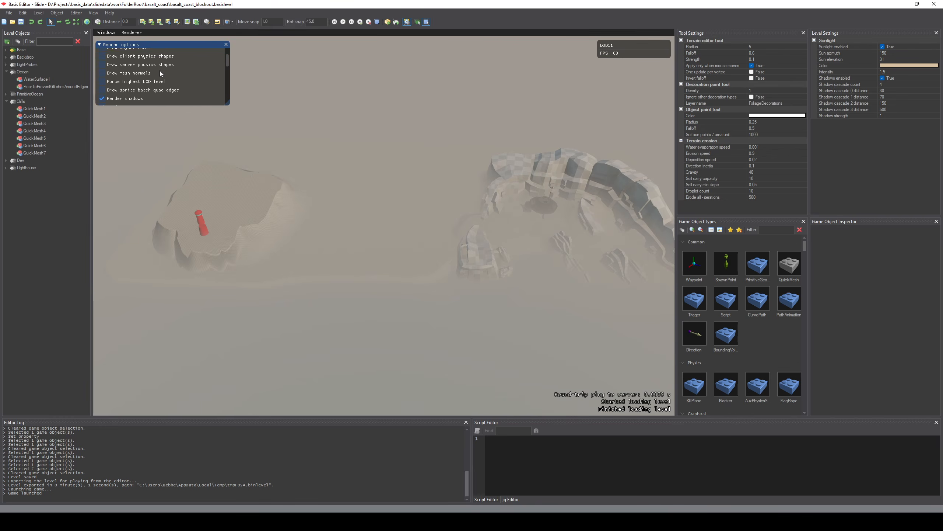
{"action": "scroll", "coordinate": [160, 74], "scroll_direction": "down", "scroll_amount": 2}
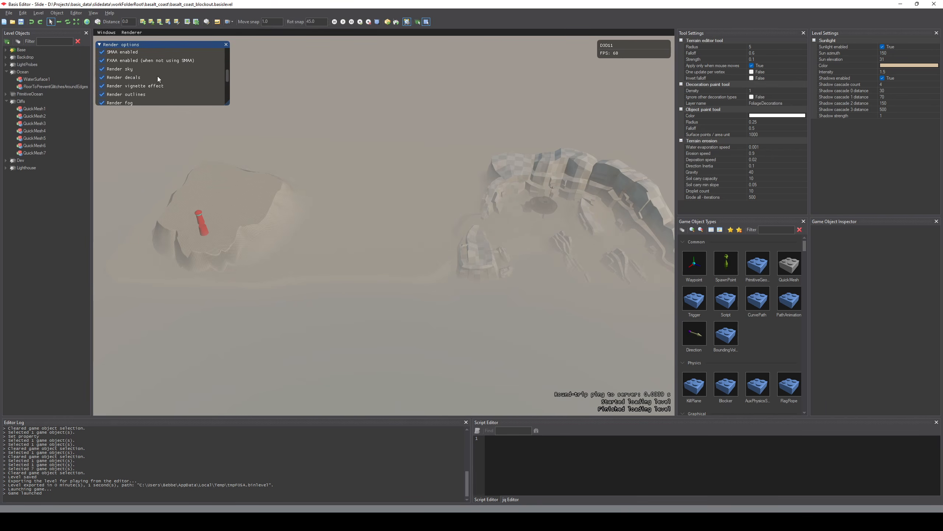
{"action": "left_click", "coordinate": [114, 103]}
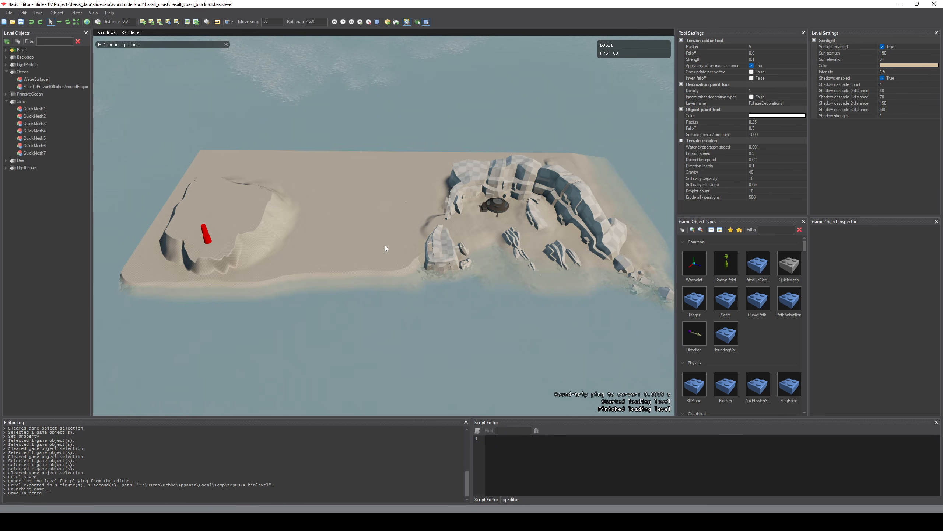
- Switch to the browser to examine the road gallery tunnel reference photo, and return to Basis Editor's view of the lighthouse hill
{"action": "key", "text": "w"}
{"action": "right_click_drag", "start_coordinate": [384, 245], "coordinate": [405, 244]}
{"action": "key", "text": "a"}
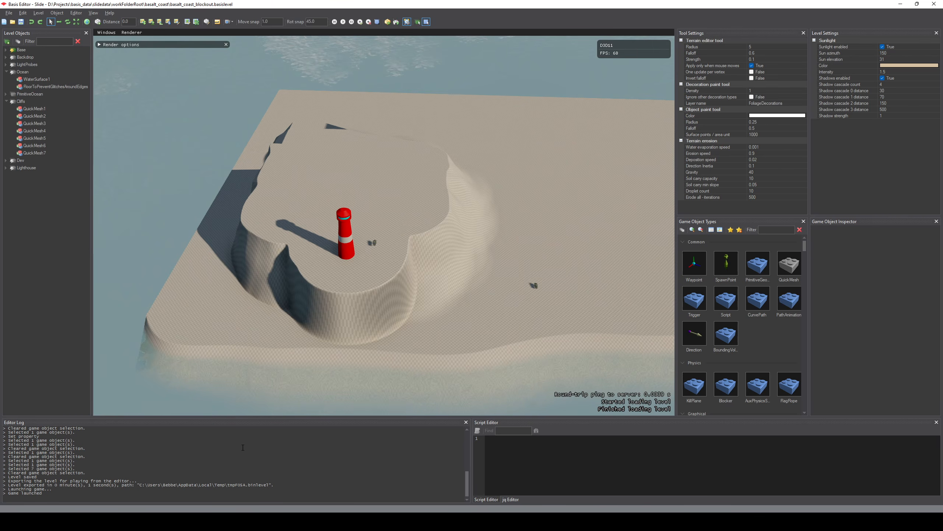
{"action": "left_click", "coordinate": [188, 521]}
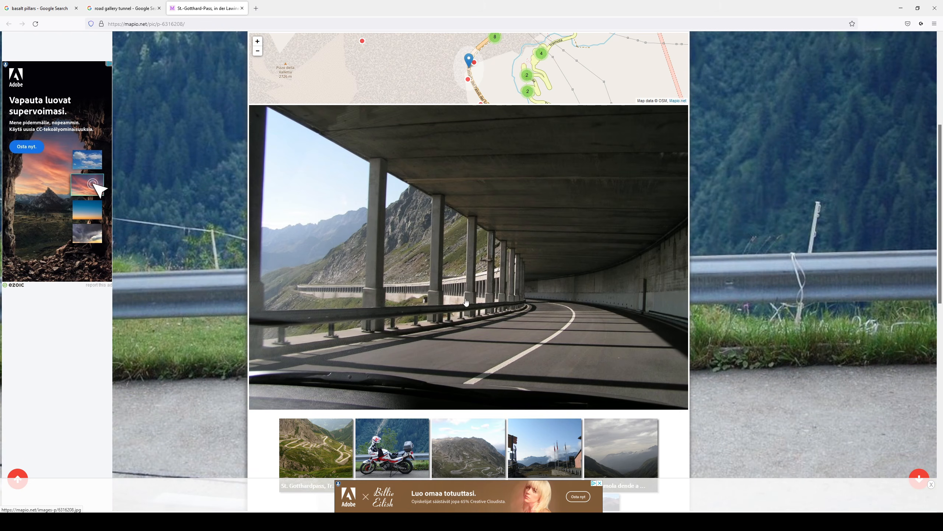
{"action": "left_click", "coordinate": [901, 8]}
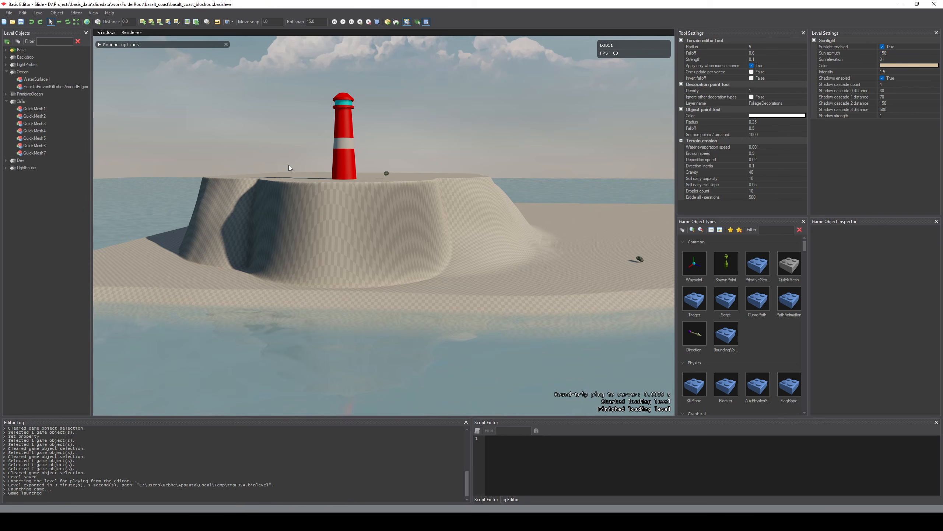
- Examine the lighthouse hill from several sides, including the sightline from behind the lighthouse toward the basalt cliffs
{"action": "right_click_drag", "start_coordinate": [367, 213], "coordinate": [368, 233]}
{"action": "mouse_move", "coordinate": [376, 288]}
{"action": "right_mouse_down"}
{"action": "mouse_move", "coordinate": [378, 341]}
{"action": "mouse_move", "coordinate": [367, 295]}
{"action": "right_mouse_up"}
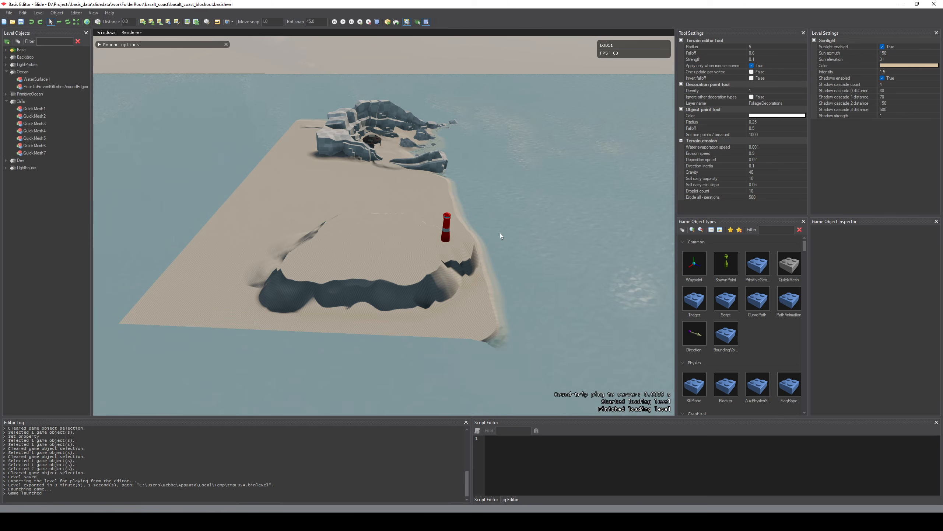
{"action": "key", "text": "w"}
{"action": "right_click_drag", "start_coordinate": [499, 233], "coordinate": [294, 314]}
{"action": "key", "text": "w"}
{"action": "key", "text": "d"}
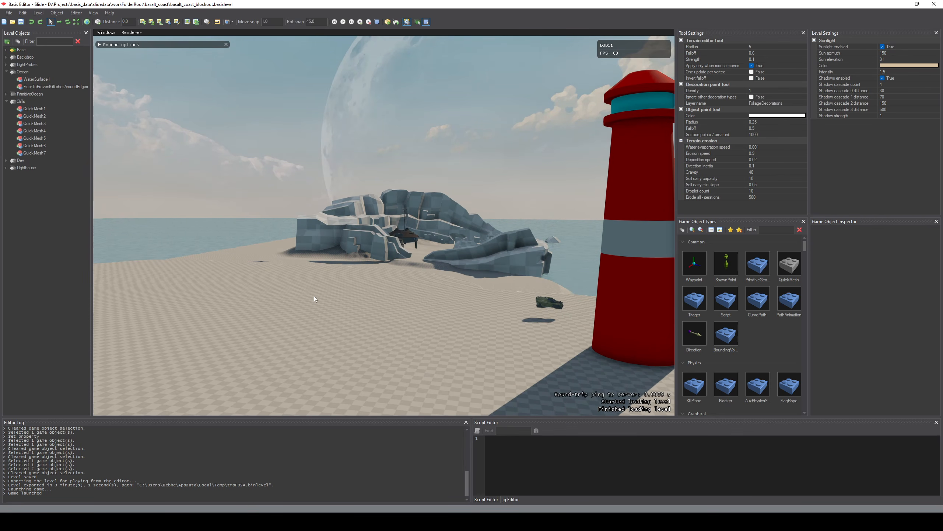
{"action": "right_click_drag", "start_coordinate": [314, 299], "coordinate": [553, 224]}
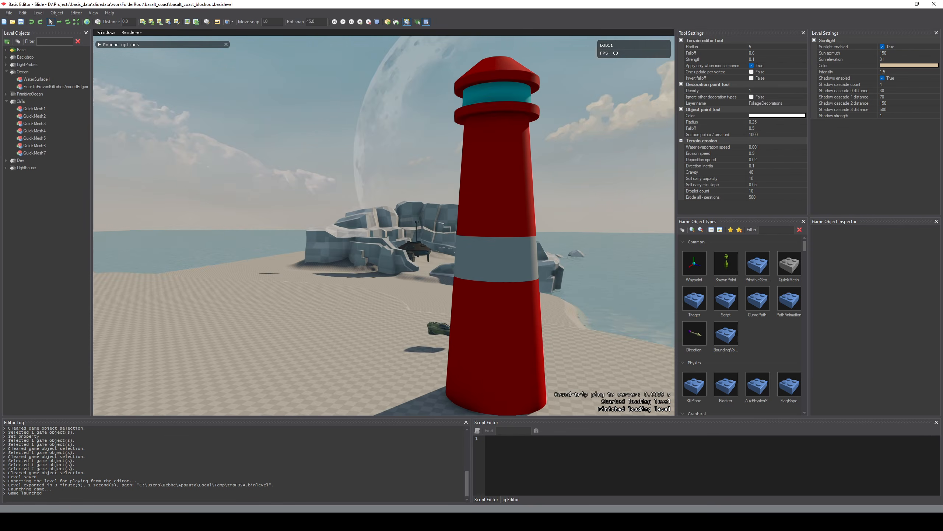
{"action": "key", "text": "a"}
{"action": "key", "text": "w"}
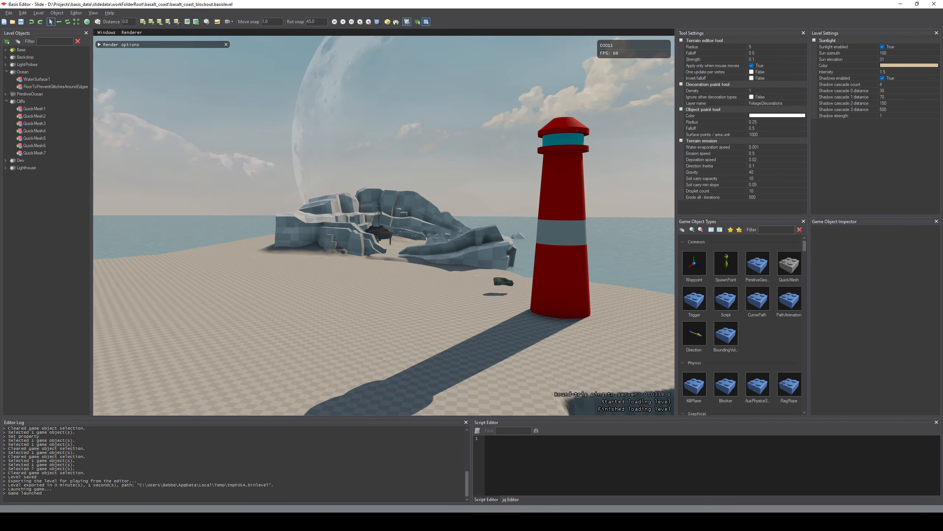
{"action": "key", "text": "d"}
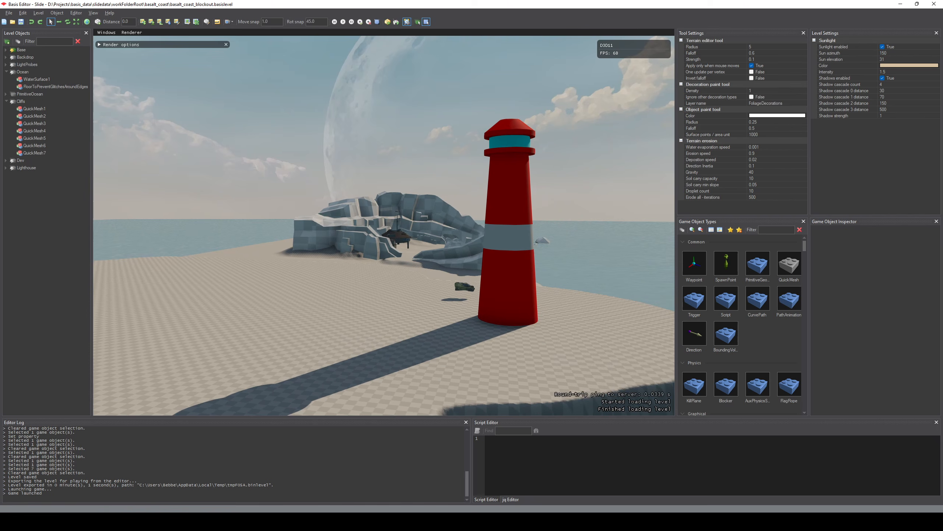
{"action": "key", "text": "w"}
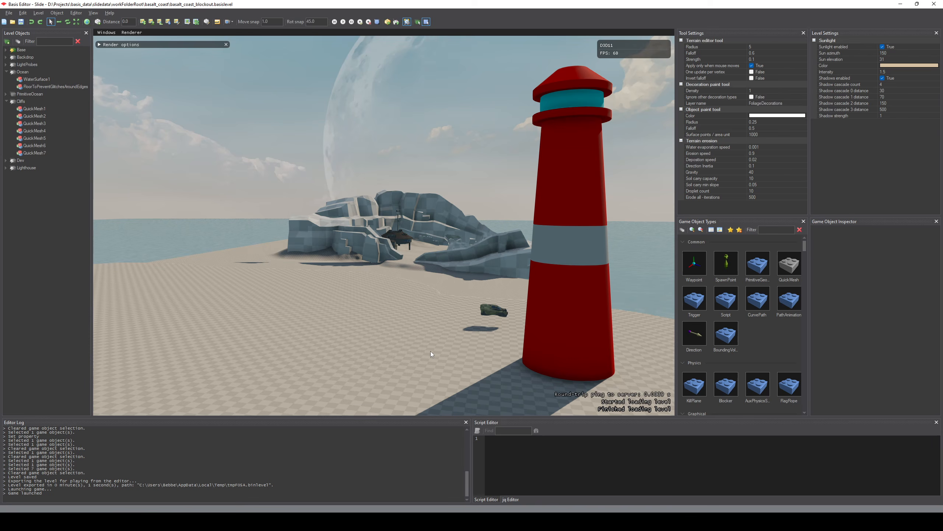
{"action": "key", "text": "d"}
{"action": "right_click_drag", "start_coordinate": [434, 350], "coordinate": [366, 428]}
{"action": "key", "text": "s"}
{"action": "key", "text": "a"}
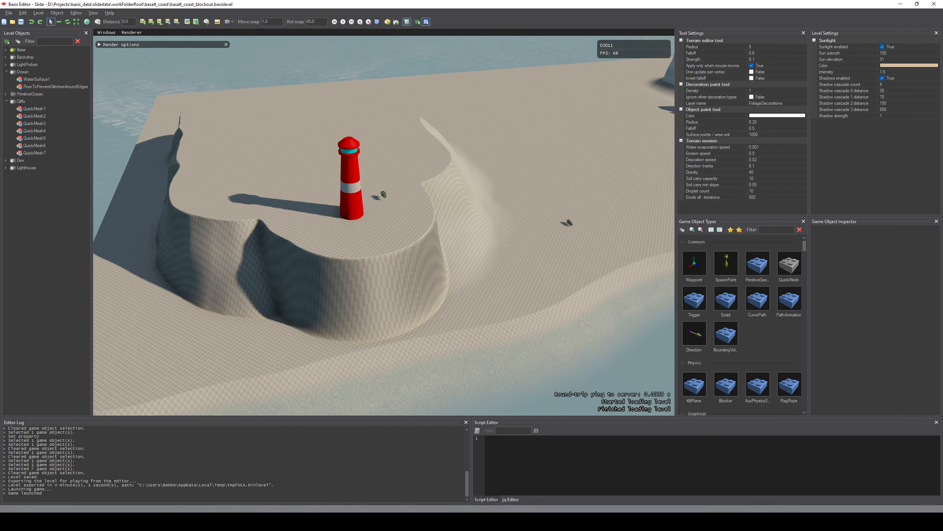
{"action": "right_click_drag", "start_coordinate": [594, 238], "coordinate": [457, 258]}
{"action": "scroll", "coordinate": [468, 264], "scroll_direction": "down", "scroll_amount": 3}
{"action": "middle_click_drag", "start_coordinate": [479, 271], "coordinate": [213, 348]}
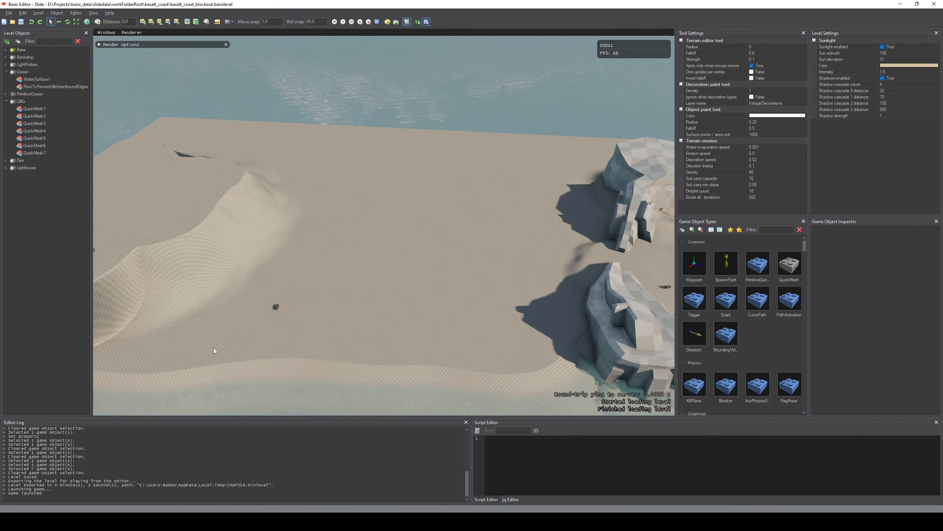
{"action": "right_click_drag", "start_coordinate": [214, 349], "coordinate": [358, 451]}
{"action": "left_click", "coordinate": [20, 102]}
{"action": "left_click", "coordinate": [777, 272]}
{"action": "key", "text": "a"}
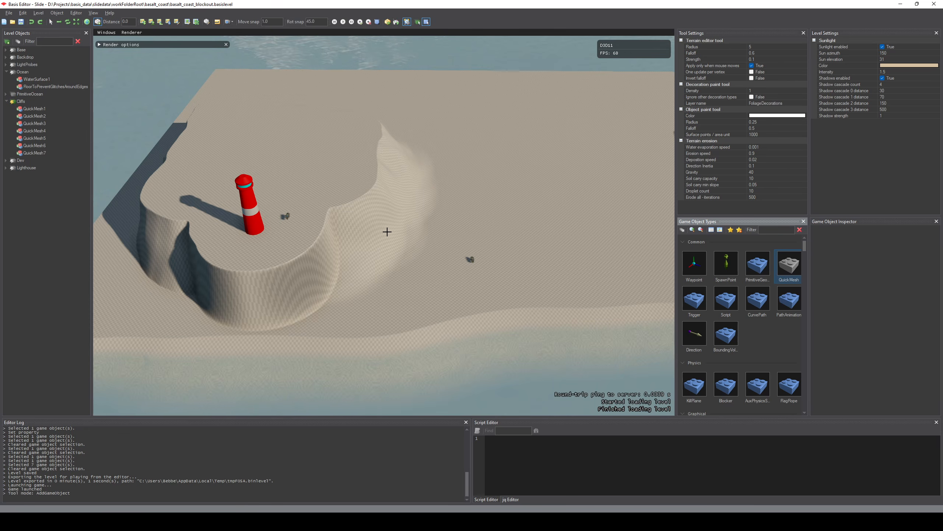
{"action": "key", "text": "Escape"}
- Extend the lighthouse plateau outward by levelling Terrain2 to the plateau's height with a brush radius of 35 and strength of about 0.85
{"action": "right_click_drag", "start_coordinate": [386, 232], "coordinate": [396, 209]}
{"action": "key", "text": "t"}
{"action": "key", "text": "2"}
{"action": "key", "text": "t"}
{"action": "left_click", "coordinate": [396, 209], "text": "shift"}
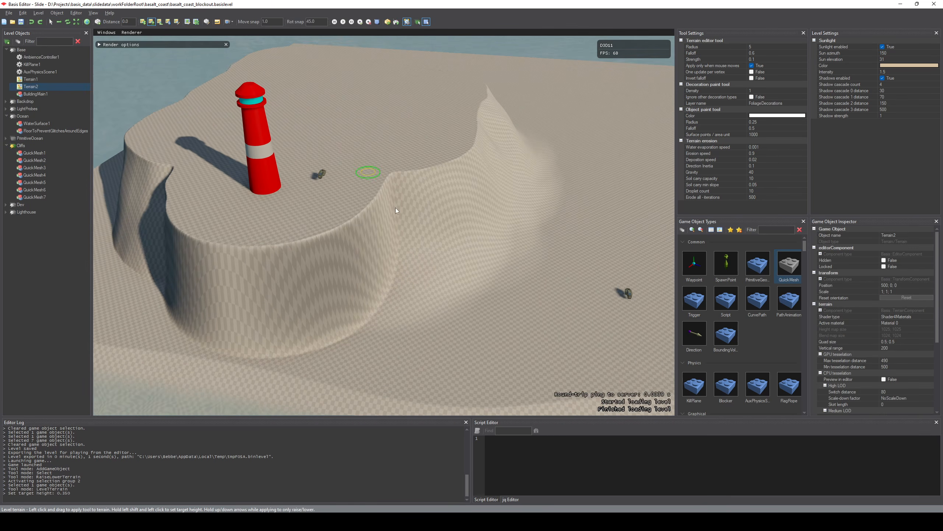
{"action": "scroll", "coordinate": [460, 213], "scroll_direction": "up", "scroll_amount": 6, "text": "ctrl"}
{"action": "scroll", "coordinate": [445, 214], "scroll_direction": "up", "scroll_amount": 15, "text": "shift"}
{"action": "mouse_move", "coordinate": [460, 214]}
{"action": "left_mouse_down"}
{"action": "mouse_move", "coordinate": [448, 214]}
{"action": "mouse_move", "coordinate": [497, 166]}
{"action": "mouse_move", "coordinate": [412, 200]}
{"action": "left_mouse_up"}
{"action": "right_click_drag", "start_coordinate": [412, 199], "coordinate": [446, 227]}
{"action": "left_click_drag", "start_coordinate": [461, 237], "coordinate": [498, 245]}
{"action": "right_click_drag", "start_coordinate": [498, 246], "coordinate": [314, 208]}
{"action": "mouse_move", "coordinate": [314, 209]}
{"action": "left_mouse_down"}
{"action": "mouse_move", "coordinate": [254, 206]}
{"action": "mouse_move", "coordinate": [327, 238]}
{"action": "left_mouse_up"}
- Select every object in the Lighthouse group and move the lighthouse horizontally across the plateau onto its outer headland
{"action": "key", "text": "q"}
{"action": "left_click", "coordinate": [6, 212]}
{"action": "right_click", "coordinate": [22, 214]}
{"action": "left_click", "coordinate": [39, 236]}
{"action": "key", "text": "w"}
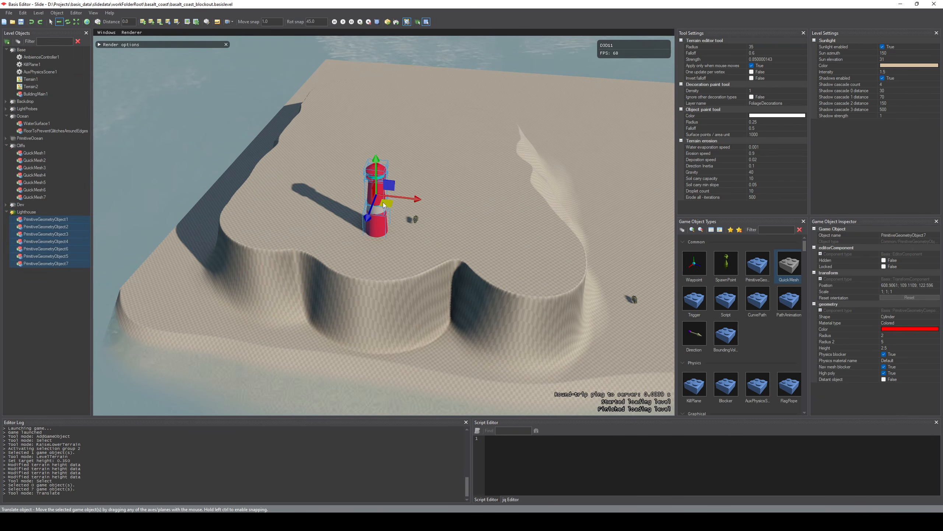
{"action": "left_click_drag", "start_coordinate": [384, 203], "coordinate": [281, 190]}
{"action": "right_click_drag", "start_coordinate": [386, 251], "coordinate": [392, 261]}
{"action": "key", "text": "shift+1"}
{"action": "mouse_move", "coordinate": [401, 276]}
{"action": "left_mouse_down"}
{"action": "mouse_move", "coordinate": [411, 294]}
{"action": "mouse_move", "coordinate": [385, 263]}
{"action": "left_mouse_up"}
{"action": "key", "text": "ctrl+z"}
- Cut back the lighthouse hill's seaward cliff by levelling it to the height sampled at its foot, with brush radius 35
{"action": "key", "text": "shift+2"}
{"action": "left_click", "coordinate": [415, 319], "text": "shift"}
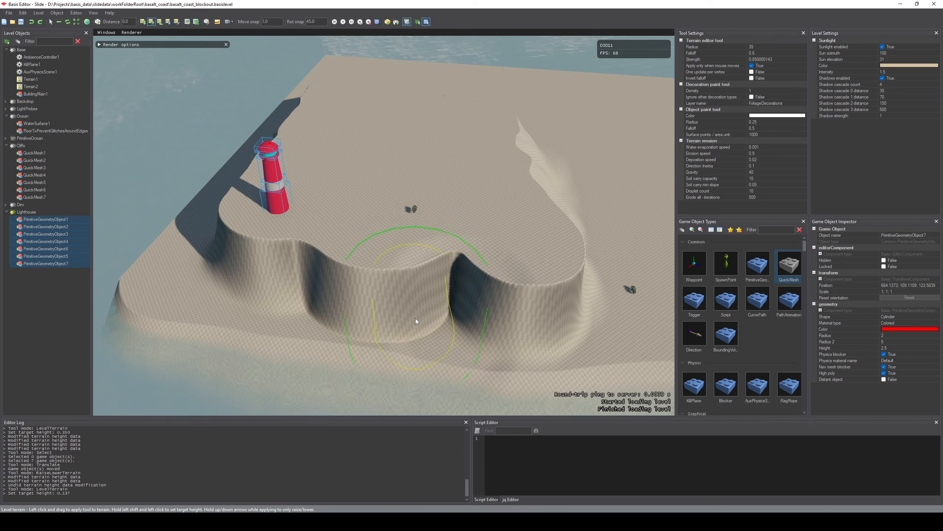
{"action": "mouse_move", "coordinate": [416, 318]}
{"action": "left_mouse_down"}
{"action": "mouse_move", "coordinate": [380, 272]}
{"action": "mouse_move", "coordinate": [367, 294]}
{"action": "mouse_move", "coordinate": [426, 306]}
{"action": "mouse_move", "coordinate": [386, 310]}
{"action": "mouse_move", "coordinate": [408, 281]}
{"action": "mouse_move", "coordinate": [400, 259]}
{"action": "mouse_move", "coordinate": [393, 281]}
{"action": "mouse_move", "coordinate": [406, 320]}
{"action": "mouse_move", "coordinate": [427, 302]}
{"action": "left_mouse_up"}
{"action": "mouse_move", "coordinate": [509, 326]}
{"action": "left_mouse_down"}
{"action": "mouse_move", "coordinate": [499, 332]}
{"action": "mouse_move", "coordinate": [509, 338]}
{"action": "left_mouse_up"}
{"action": "middle_click_drag", "start_coordinate": [509, 338], "coordinate": [358, 288]}
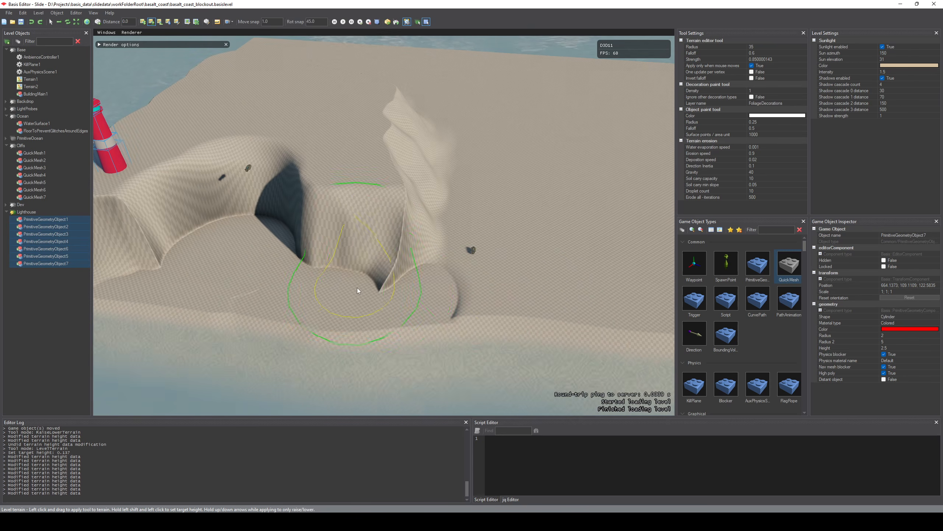
- Resample the target height at the cliff's foot and level the remaining raised ground there into a wide flat shore
{"action": "left_click", "coordinate": [358, 288], "text": "shift"}
{"action": "left_click_drag", "start_coordinate": [358, 289], "coordinate": [402, 297]}
{"action": "middle_click_drag", "start_coordinate": [402, 297], "coordinate": [479, 302]}
{"action": "mouse_move", "coordinate": [312, 266]}
{"action": "left_mouse_down"}
{"action": "mouse_move", "coordinate": [238, 278]}
{"action": "mouse_move", "coordinate": [375, 284]}
{"action": "left_mouse_up"}
{"action": "mouse_move", "coordinate": [375, 284]}
{"action": "right_mouse_down"}
{"action": "mouse_move", "coordinate": [454, 286]}
{"action": "mouse_move", "coordinate": [416, 268]}
{"action": "mouse_move", "coordinate": [454, 291]}
{"action": "right_mouse_up"}
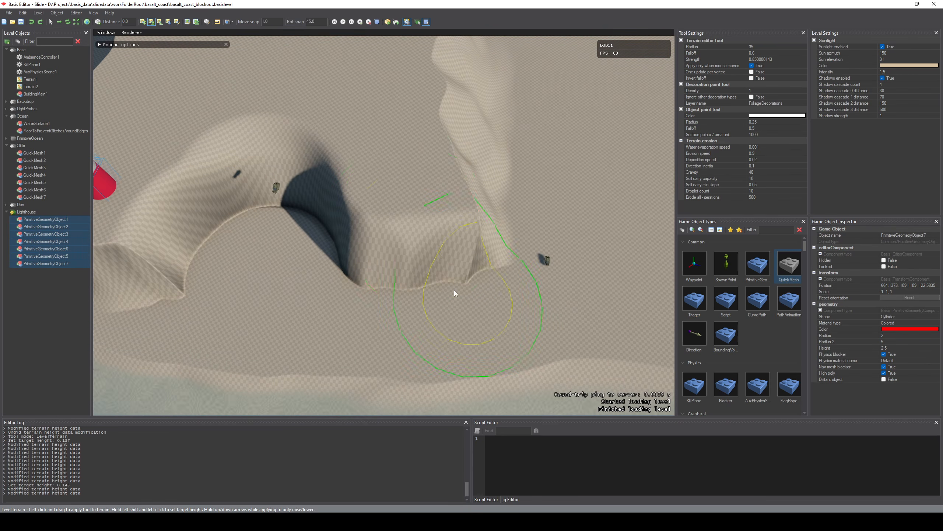
- Reduce the brush radius to 20 and level the hill's seaward slope to sampled heights, forming an upper plateau and a lower shelf
{"action": "key", "text": "2"}
{"action": "left_click", "coordinate": [419, 216], "text": "shift"}
{"action": "scroll", "coordinate": [419, 215], "scroll_direction": "down", "scroll_amount": 3, "text": "ctrl"}
{"action": "mouse_move", "coordinate": [413, 229]}
{"action": "left_mouse_down"}
{"action": "mouse_move", "coordinate": [400, 257]}
{"action": "mouse_move", "coordinate": [437, 259]}
{"action": "mouse_move", "coordinate": [405, 269]}
{"action": "left_mouse_up"}
{"action": "mouse_move", "coordinate": [405, 269]}
{"action": "right_mouse_down"}
{"action": "mouse_move", "coordinate": [409, 246]}
{"action": "mouse_move", "coordinate": [383, 175]}
{"action": "mouse_move", "coordinate": [405, 187]}
{"action": "mouse_move", "coordinate": [445, 323]}
{"action": "right_mouse_up"}
{"action": "key", "text": "2"}
{"action": "left_click", "coordinate": [377, 257], "text": "shift"}
{"action": "mouse_move", "coordinate": [386, 260]}
{"action": "left_mouse_down"}
{"action": "mouse_move", "coordinate": [455, 156]}
{"action": "mouse_move", "coordinate": [449, 151]}
{"action": "left_mouse_up"}
{"action": "mouse_move", "coordinate": [449, 151]}
{"action": "right_mouse_down"}
{"action": "mouse_move", "coordinate": [442, 93]}
{"action": "mouse_move", "coordinate": [520, 97]}
{"action": "mouse_move", "coordinate": [483, 112]}
{"action": "mouse_move", "coordinate": [486, 100]}
{"action": "mouse_move", "coordinate": [501, 131]}
{"action": "mouse_move", "coordinate": [442, 128]}
{"action": "mouse_move", "coordinate": [457, 144]}
{"action": "mouse_move", "coordinate": [420, 143]}
{"action": "mouse_move", "coordinate": [520, 160]}
{"action": "mouse_move", "coordinate": [483, 149]}
{"action": "mouse_move", "coordinate": [487, 186]}
{"action": "right_mouse_up"}
- Carve a water-filled cove along the hill's shoreline by levelling the ground to a low sampled height, then leave the terrain tool
{"action": "left_click", "coordinate": [434, 325], "text": "shift"}
{"action": "mouse_move", "coordinate": [420, 286]}
{"action": "left_mouse_down"}
{"action": "mouse_move", "coordinate": [336, 270]}
{"action": "mouse_move", "coordinate": [323, 242]}
{"action": "left_mouse_up"}
{"action": "mouse_move", "coordinate": [323, 241]}
{"action": "right_mouse_down"}
{"action": "mouse_move", "coordinate": [432, 310]}
{"action": "mouse_move", "coordinate": [394, 307]}
{"action": "right_mouse_up"}
{"action": "mouse_move", "coordinate": [394, 307]}
{"action": "left_mouse_down"}
{"action": "mouse_move", "coordinate": [168, 226]}
{"action": "mouse_move", "coordinate": [359, 279]}
{"action": "mouse_move", "coordinate": [349, 197]}
{"action": "mouse_move", "coordinate": [283, 270]}
{"action": "mouse_move", "coordinate": [259, 252]}
{"action": "left_mouse_up"}
{"action": "right_click_drag", "start_coordinate": [259, 253], "coordinate": [402, 290]}
{"action": "mouse_move", "coordinate": [401, 290]}
{"action": "left_mouse_down"}
{"action": "mouse_move", "coordinate": [427, 327]}
{"action": "mouse_move", "coordinate": [393, 282]}
{"action": "left_mouse_up"}
{"action": "mouse_move", "coordinate": [393, 283]}
{"action": "right_mouse_down"}
{"action": "mouse_move", "coordinate": [417, 308]}
{"action": "mouse_move", "coordinate": [372, 261]}
{"action": "mouse_move", "coordinate": [376, 293]}
{"action": "mouse_move", "coordinate": [420, 308]}
{"action": "mouse_move", "coordinate": [502, 306]}
{"action": "mouse_move", "coordinate": [437, 261]}
{"action": "mouse_move", "coordinate": [344, 325]}
{"action": "right_mouse_up"}
{"action": "key", "text": "Escape"}
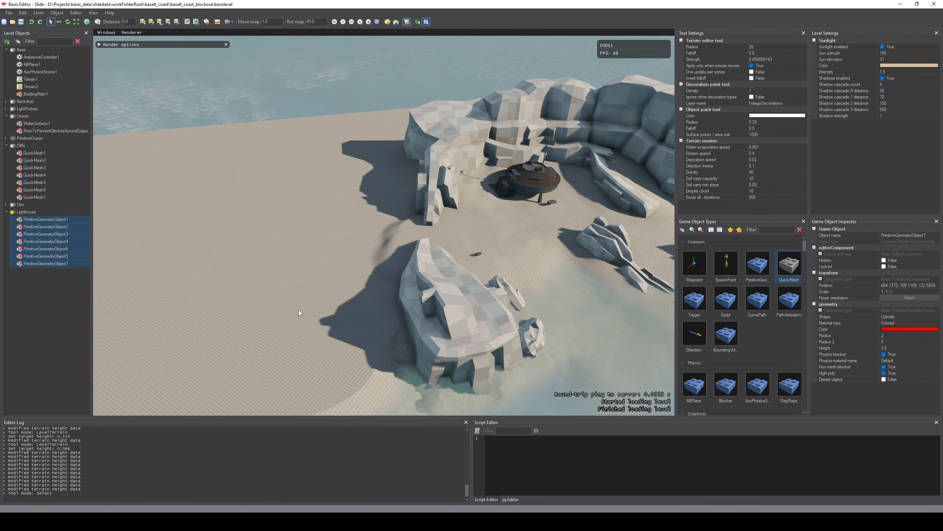
- Examine the reshaped lighthouse hill, its stepped cliffs and the new cove from above and from water level
{"action": "right_click_drag", "start_coordinate": [299, 309], "coordinate": [163, 316]}
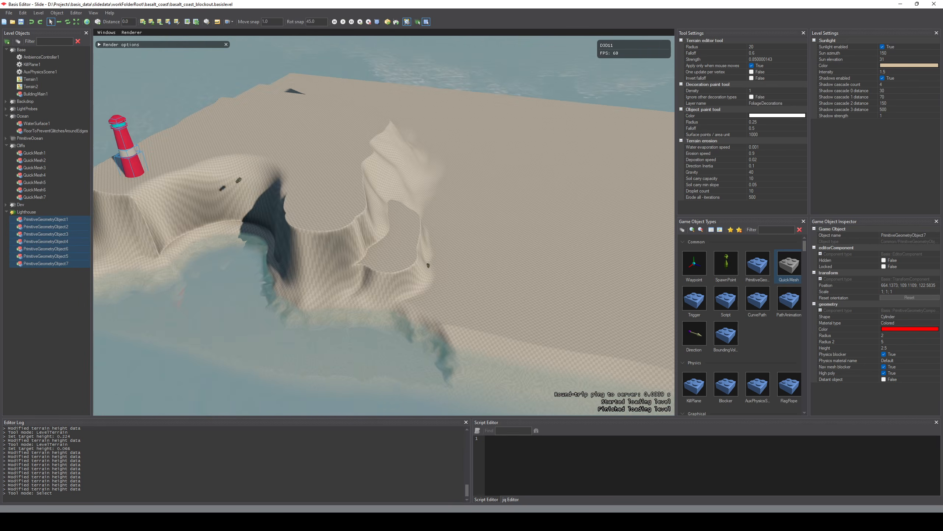
{"action": "right_click_drag", "start_coordinate": [461, 268], "coordinate": [571, 266]}
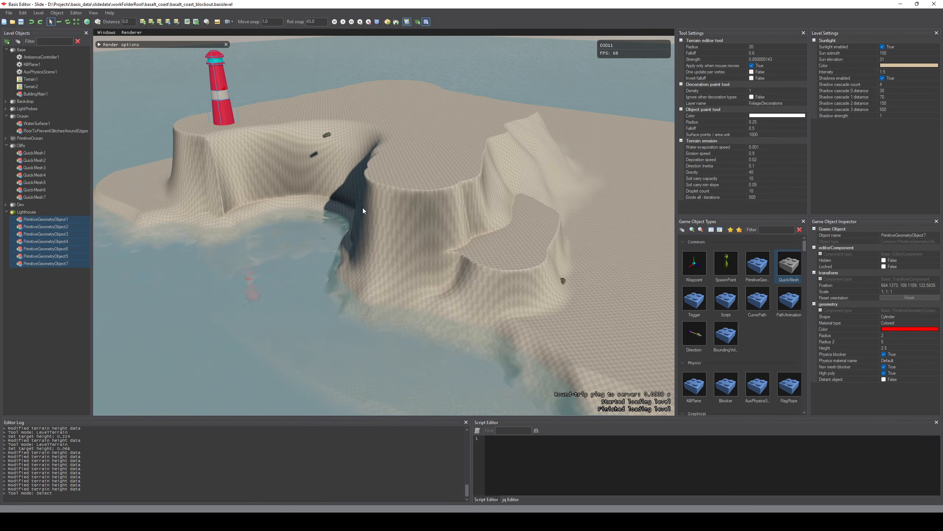
{"action": "right_click_drag", "start_coordinate": [389, 245], "coordinate": [444, 257]}
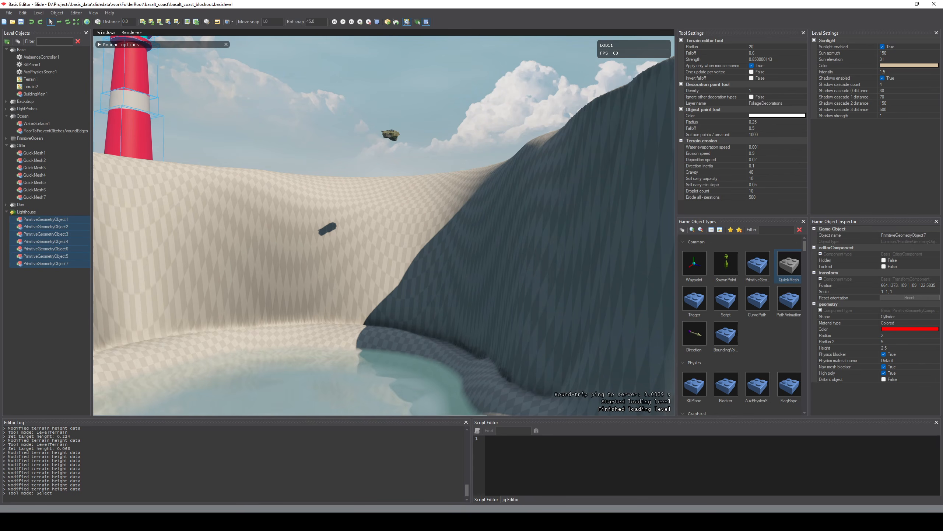
{"action": "right_click_drag", "start_coordinate": [371, 223], "coordinate": [350, 235]}
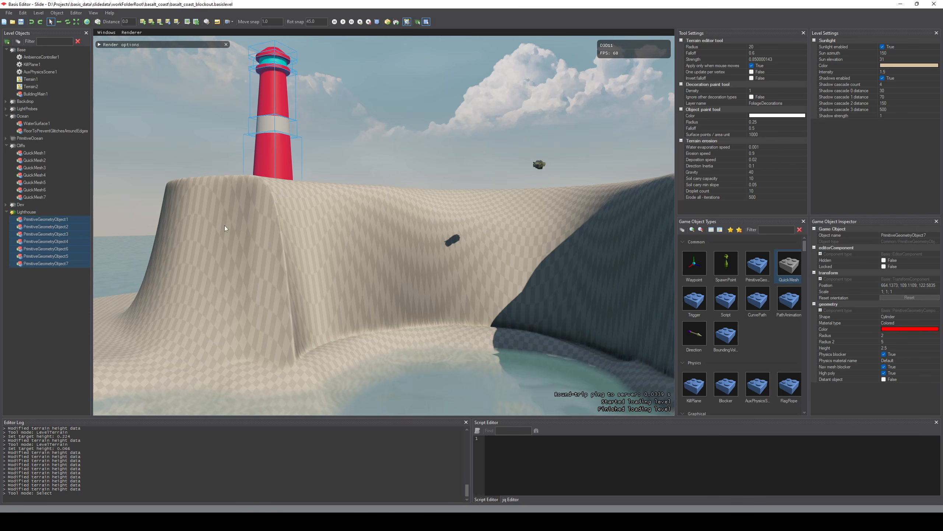
{"action": "right_click_drag", "start_coordinate": [253, 224], "coordinate": [327, 245]}
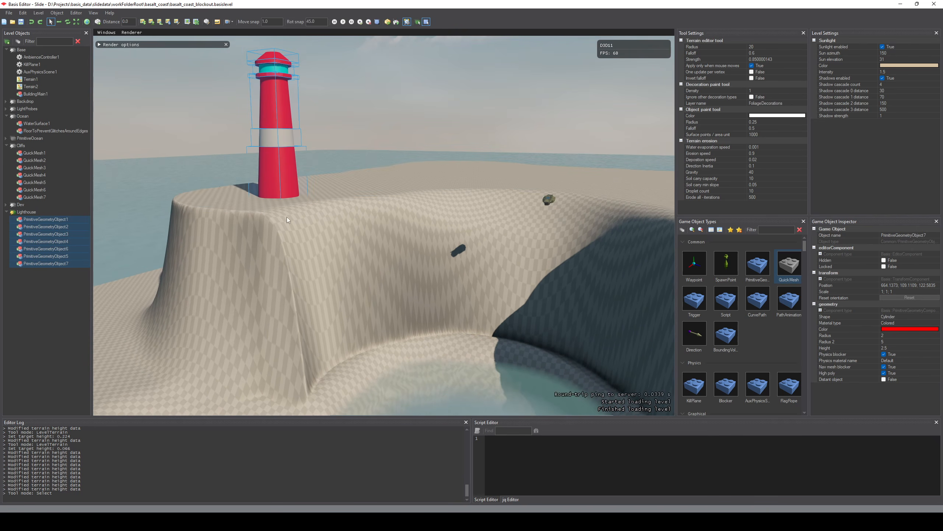
{"action": "right_click_drag", "start_coordinate": [488, 263], "coordinate": [438, 295]}
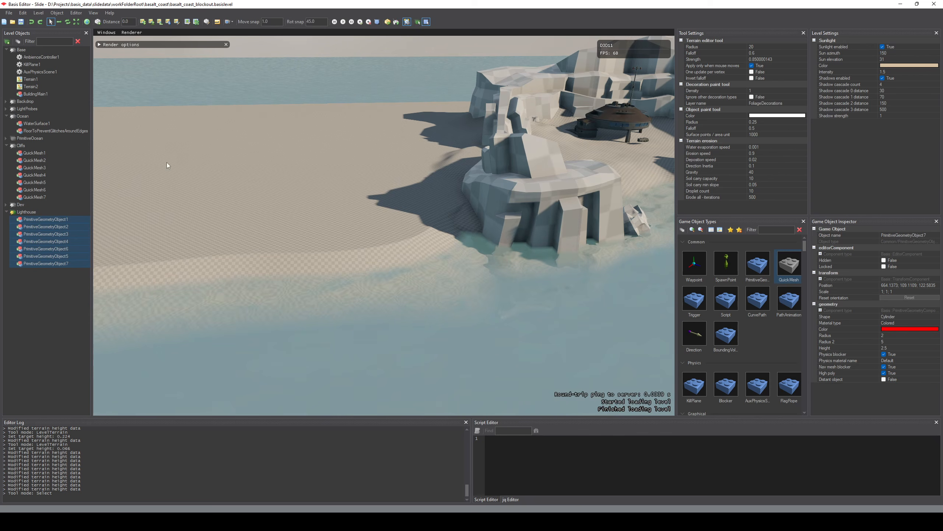
- Turn off water rendering in the editor's view to expose the seabed near the basalt cliffs
{"action": "scroll", "coordinate": [176, 86], "scroll_direction": "down", "scroll_amount": 4}
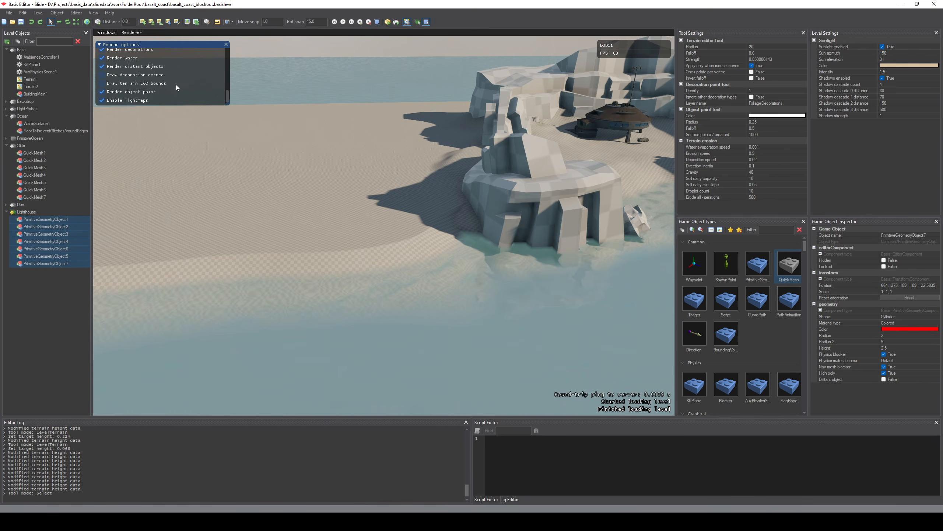
{"action": "left_click", "coordinate": [127, 58]}
{"action": "right_click_drag", "start_coordinate": [228, 135], "coordinate": [258, 144]}
{"action": "key", "text": "s"}
{"action": "right_click_drag", "start_coordinate": [413, 312], "coordinate": [436, 319]}
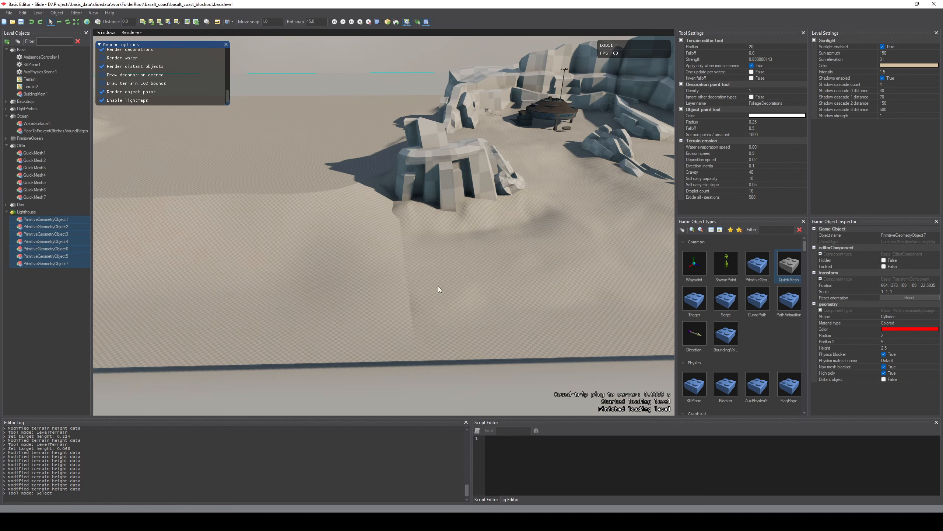
{"action": "right_click_drag", "start_coordinate": [469, 288], "coordinate": [479, 276]}
{"action": "key", "text": "5"}
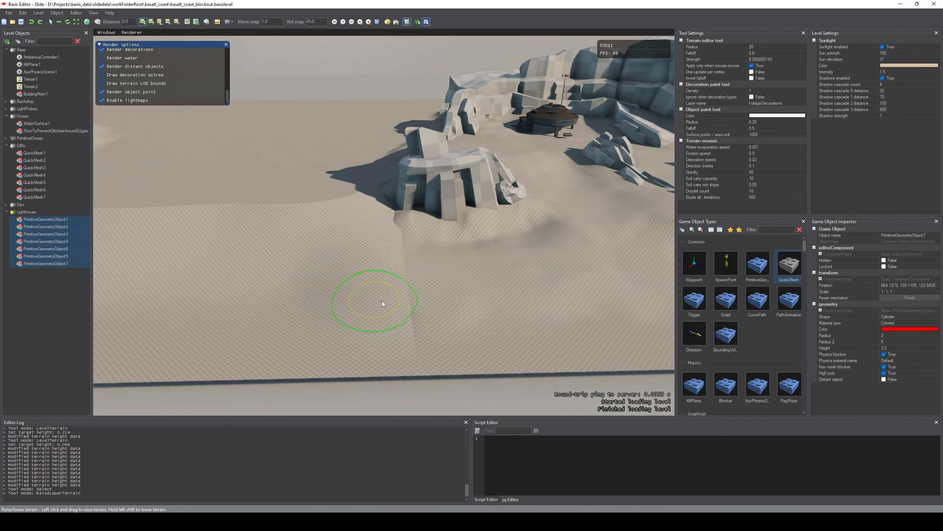
{"action": "key", "text": "5"}
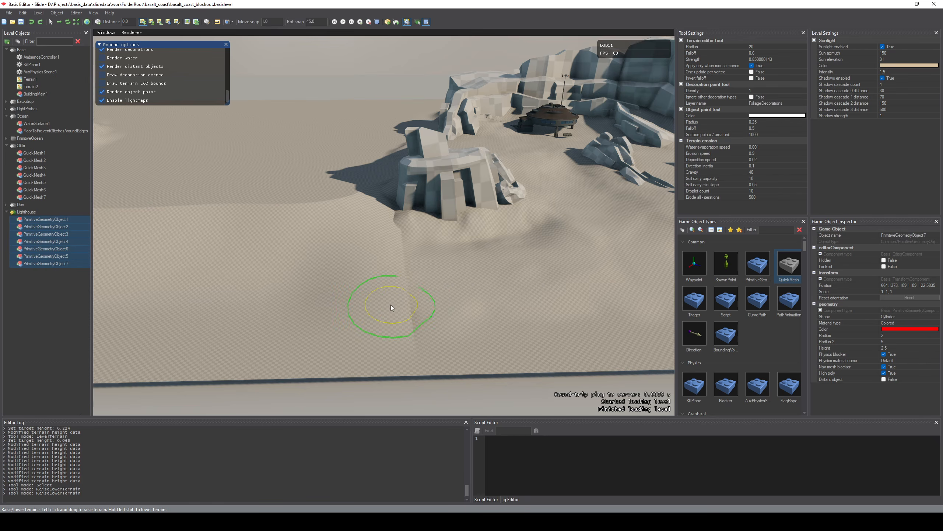
{"action": "mouse_move", "coordinate": [388, 295]}
{"action": "left_mouse_down"}
{"action": "mouse_move", "coordinate": [390, 276]}
{"action": "mouse_move", "coordinate": [417, 284]}
{"action": "left_mouse_up"}
{"action": "right_click_drag", "start_coordinate": [426, 307], "coordinate": [520, 284]}
{"action": "key", "text": "2"}
{"action": "key", "text": "ctrl+z"}
{"action": "key", "text": "1"}
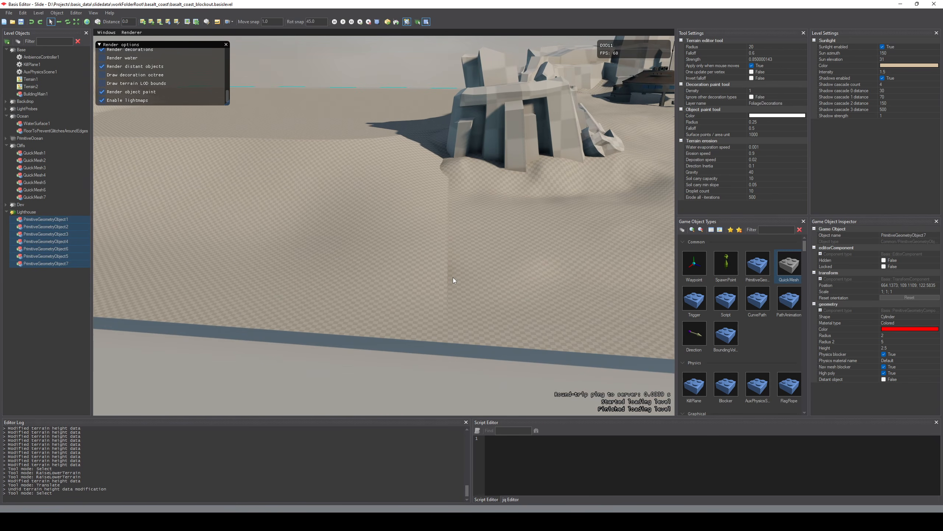
- Examine the terrain by the basalt cliffs and how the lighthouse hill's level of detail changes with viewing distance
{"action": "right_click_drag", "start_coordinate": [453, 278], "coordinate": [449, 383]}
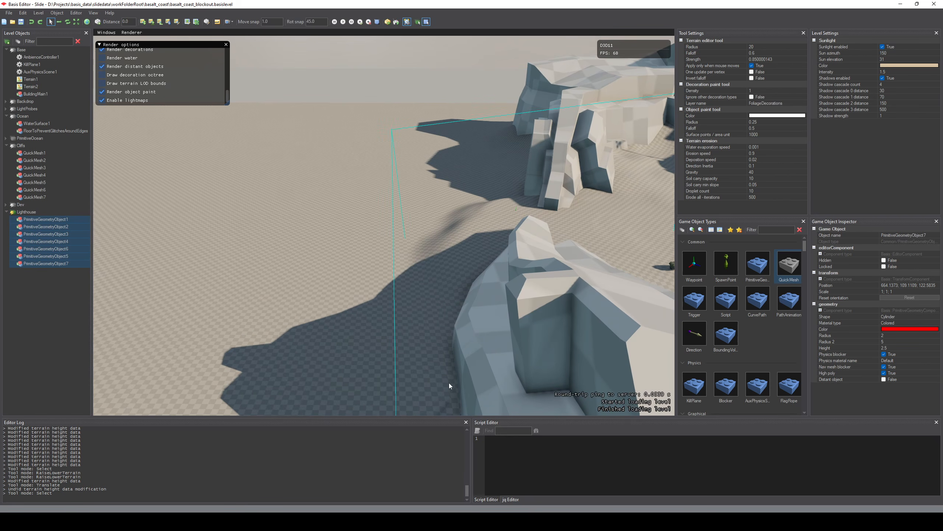
{"action": "right_click_drag", "start_coordinate": [430, 217], "coordinate": [479, 222]}
{"action": "right_click_drag", "start_coordinate": [415, 359], "coordinate": [415, 360]}
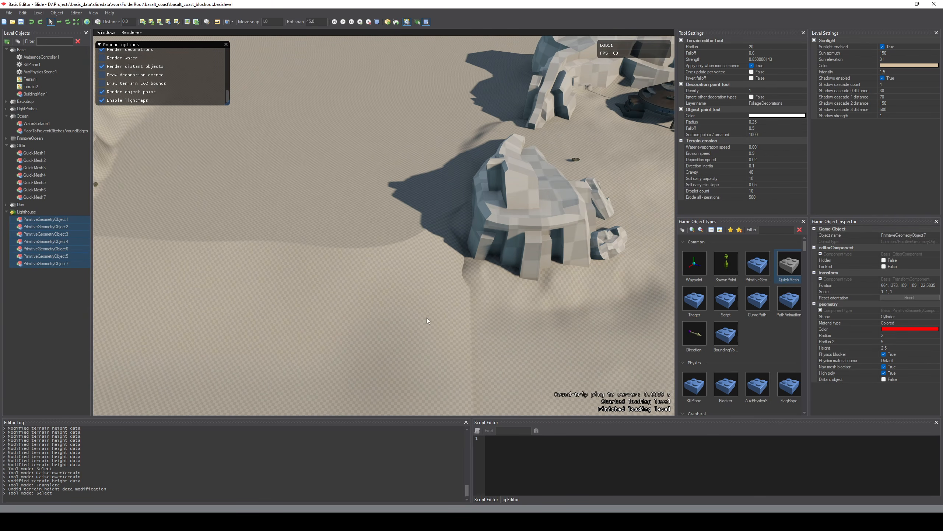
{"action": "right_click_drag", "start_coordinate": [427, 317], "coordinate": [393, 291]}
{"action": "key", "text": "s"}
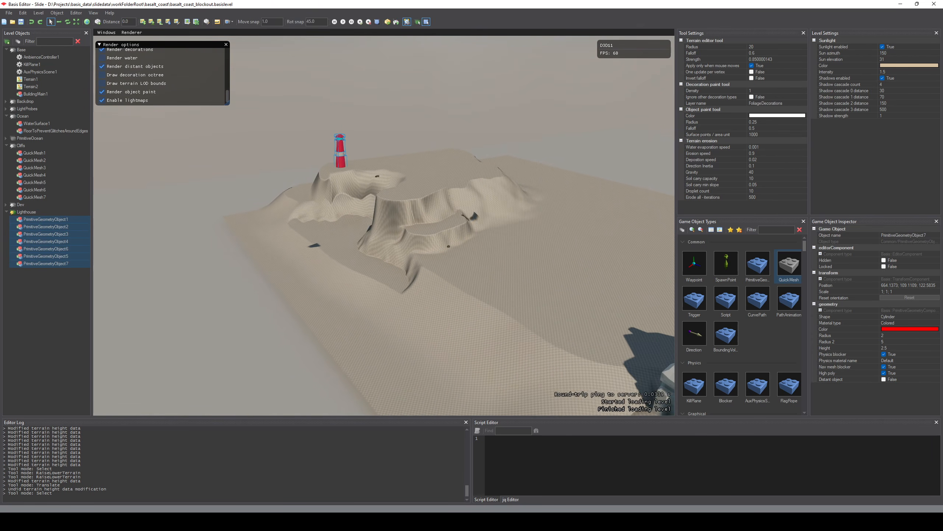
{"action": "key", "text": "w"}
{"action": "key", "text": "s"}
{"action": "key", "text": "s"}
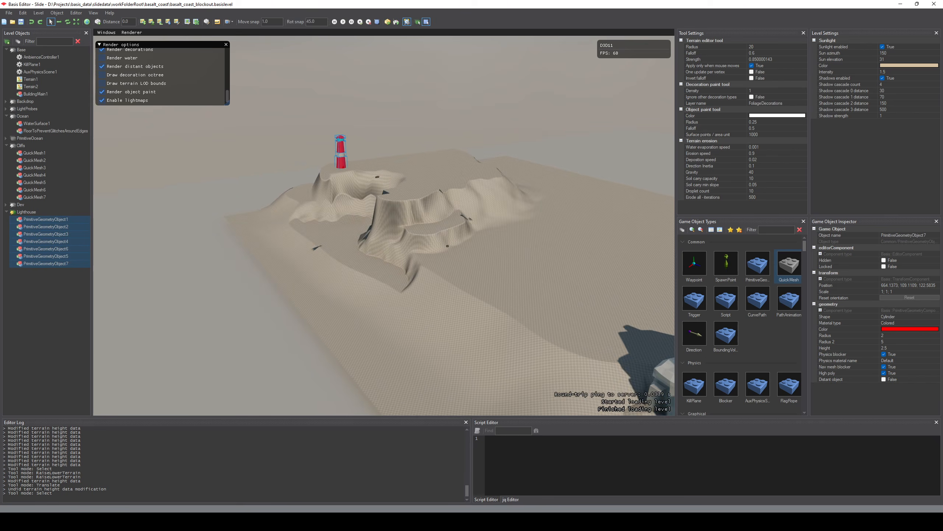
{"action": "key", "text": "w"}
{"action": "key", "text": "s"}
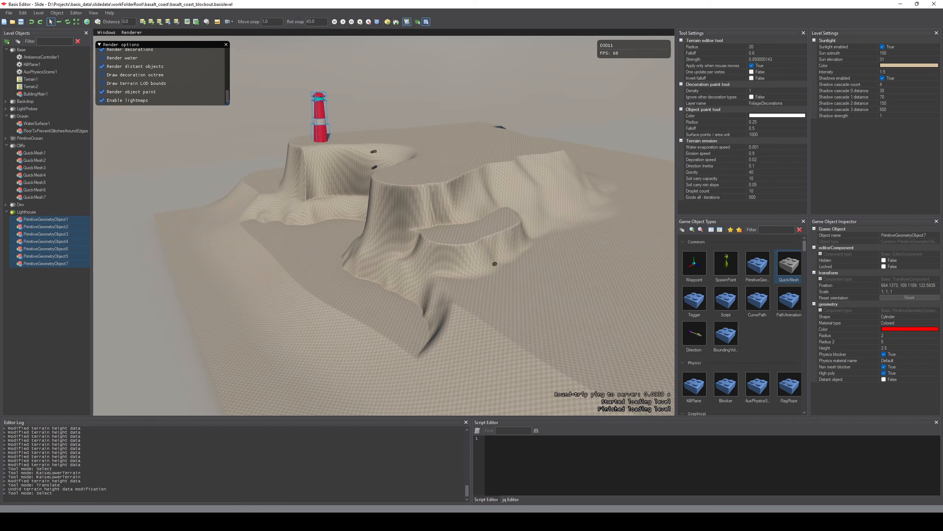
{"action": "key", "text": "w"}
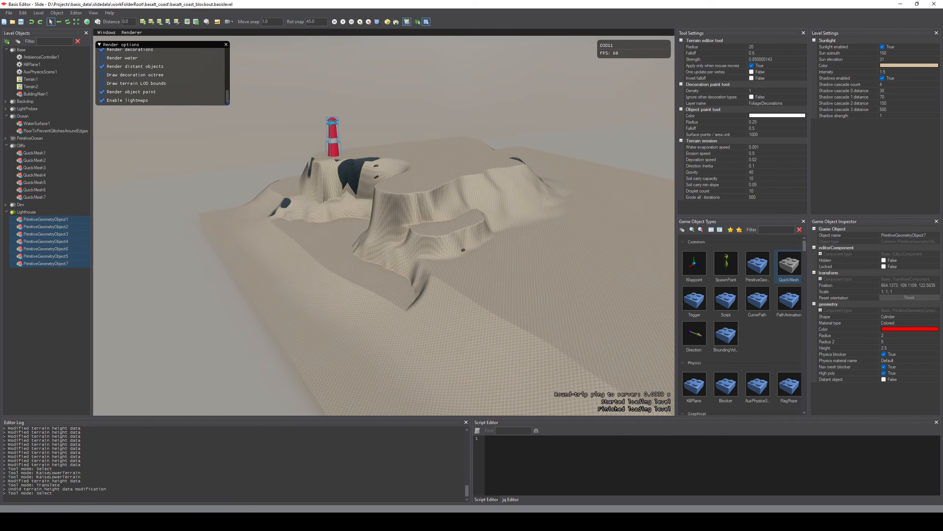
{"action": "key", "text": "s"}
{"action": "key", "text": "w"}
{"action": "key", "text": "w"}
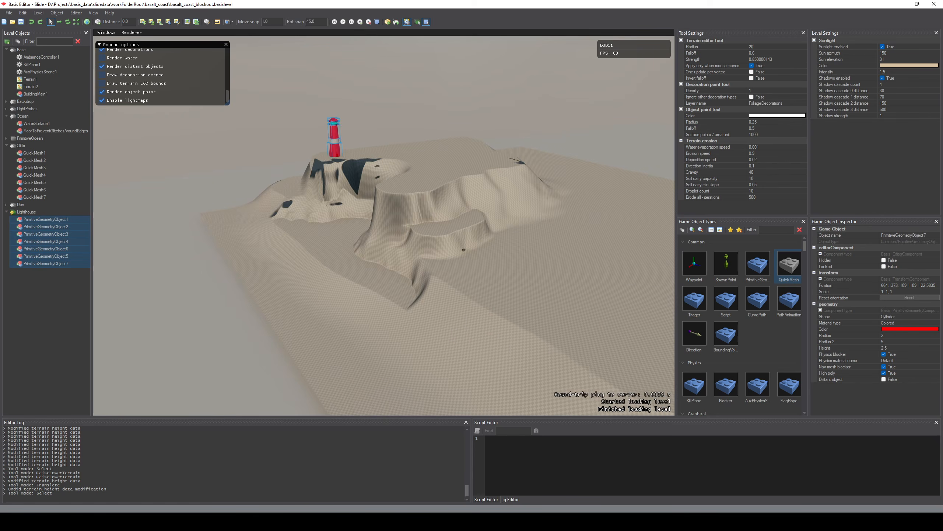
{"action": "key", "text": "s"}
{"action": "key", "text": "w"}
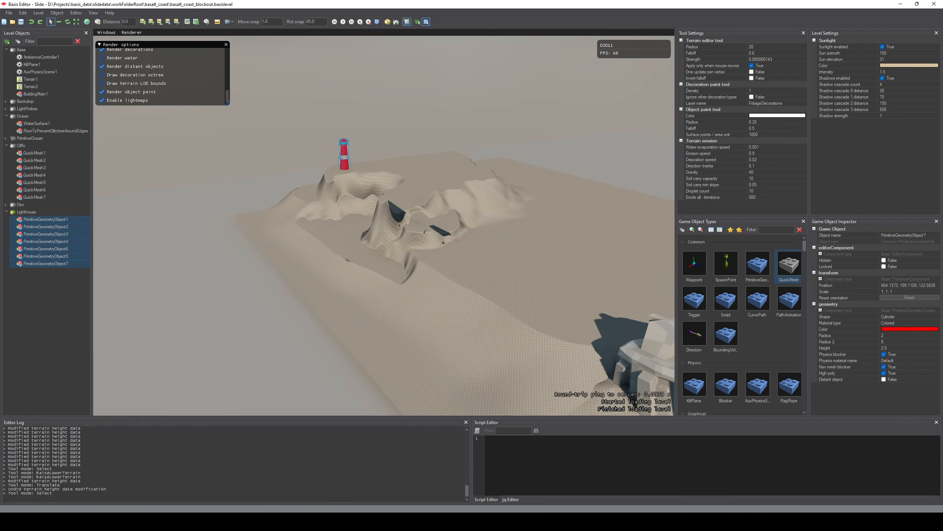
{"action": "key", "text": "s"}
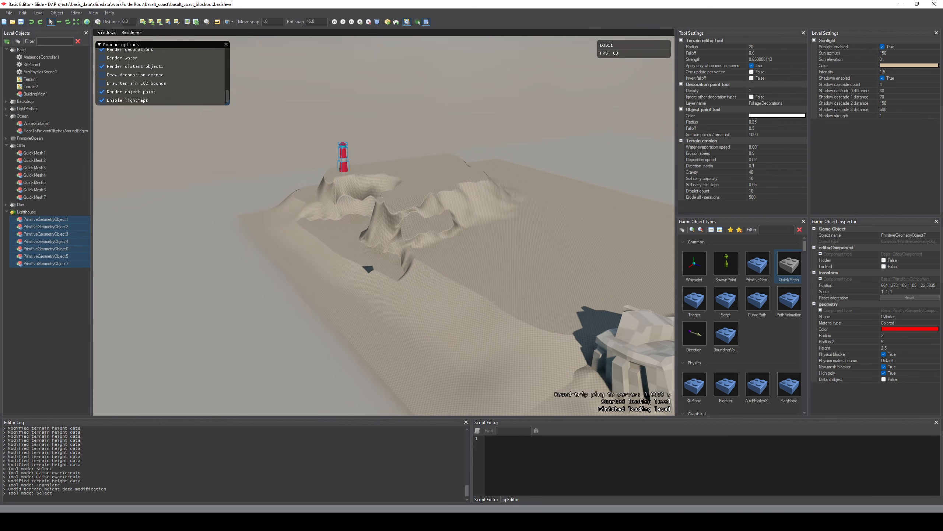
{"action": "key", "text": "w"}
- Enable the CPU tessellation preview in the editor for Terrain2 and examine the lighthouse hill from near and far
{"action": "key", "text": "2"}
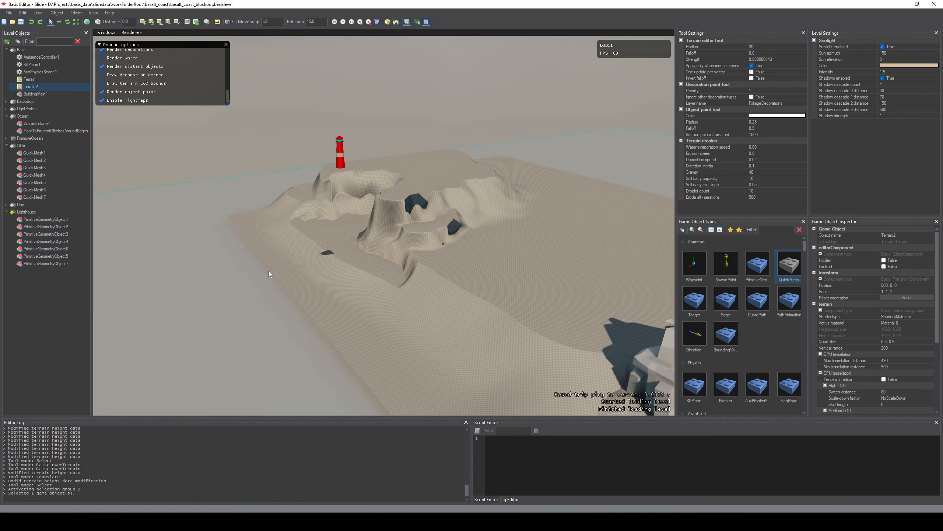
{"action": "left_click", "coordinate": [884, 380]}
{"action": "key", "text": "w"}
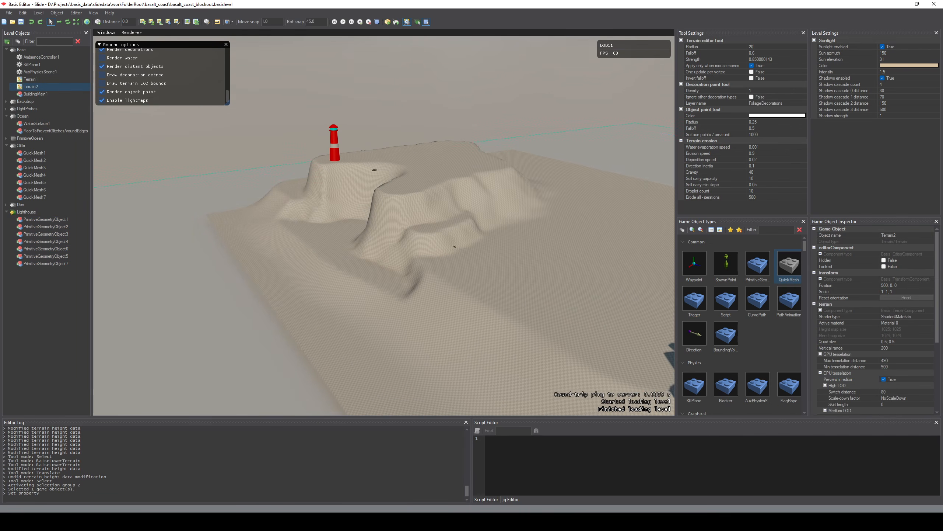
{"action": "key", "text": "a"}
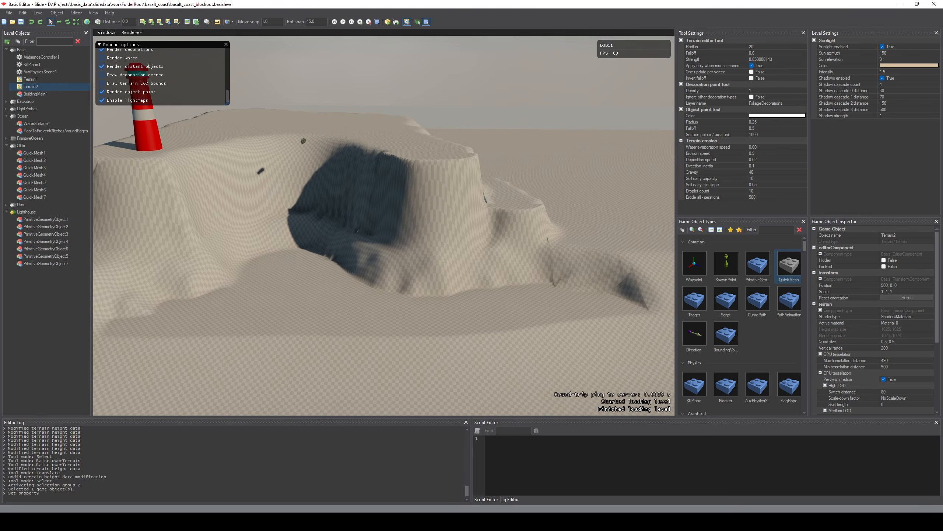
{"action": "key", "text": "s"}
{"action": "key", "text": "w"}
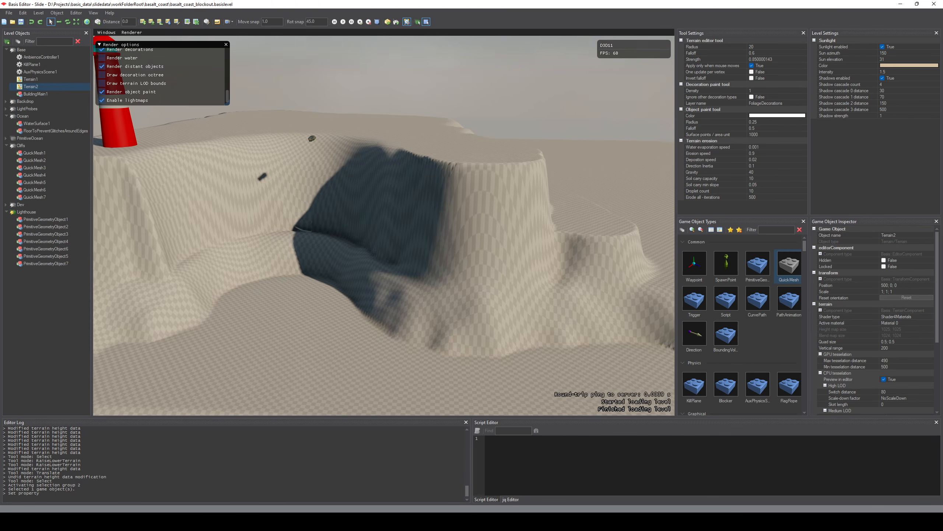
{"action": "key", "text": "s"}
{"action": "key", "text": "w"}
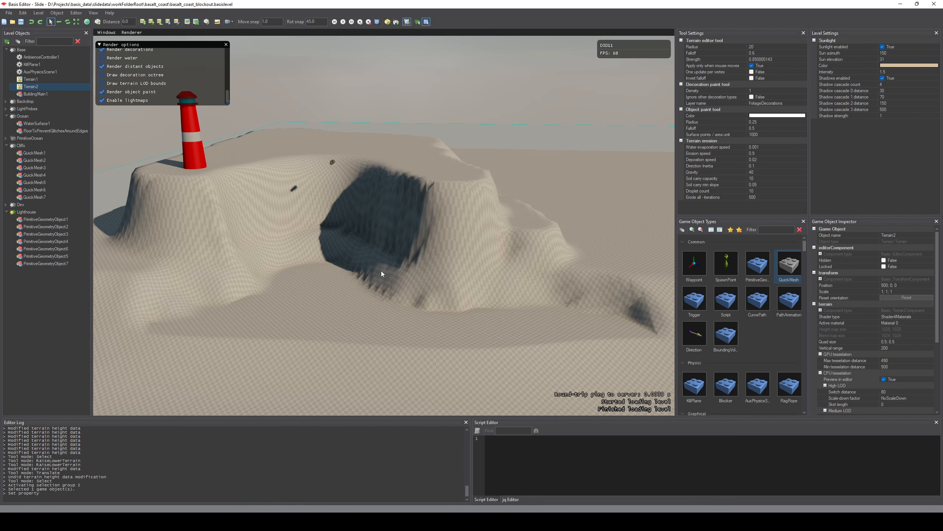
{"action": "key", "text": "w"}
- Compare the basalt cliffs and lighthouse hill with the tessellation preview active, and turn the preview off for Terrain2
{"action": "right_click_drag", "start_coordinate": [382, 270], "coordinate": [583, 245]}
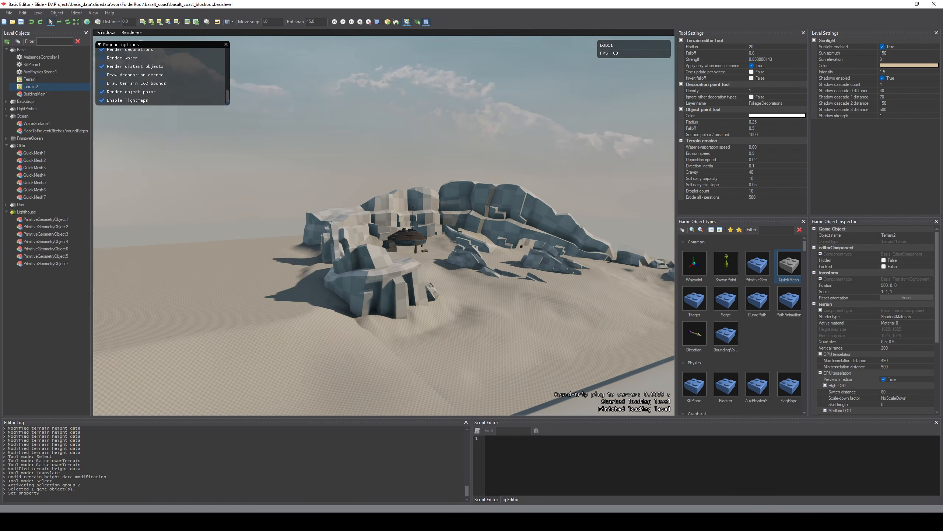
{"action": "mouse_move", "coordinate": [419, 215]}
{"action": "right_mouse_down"}
{"action": "mouse_move", "coordinate": [431, 215]}
{"action": "mouse_move", "coordinate": [420, 215]}
{"action": "right_mouse_up"}
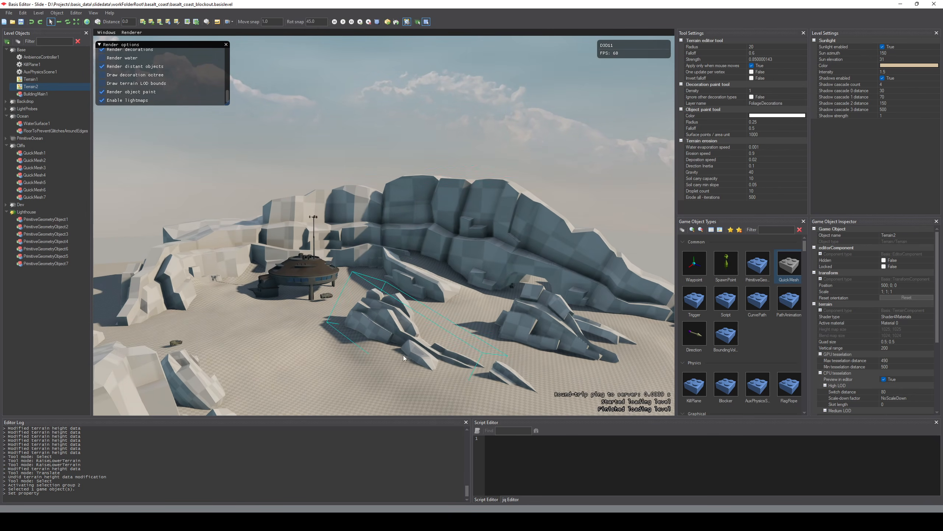
{"action": "right_click_drag", "start_coordinate": [404, 356], "coordinate": [243, 353]}
{"action": "key", "text": "w"}
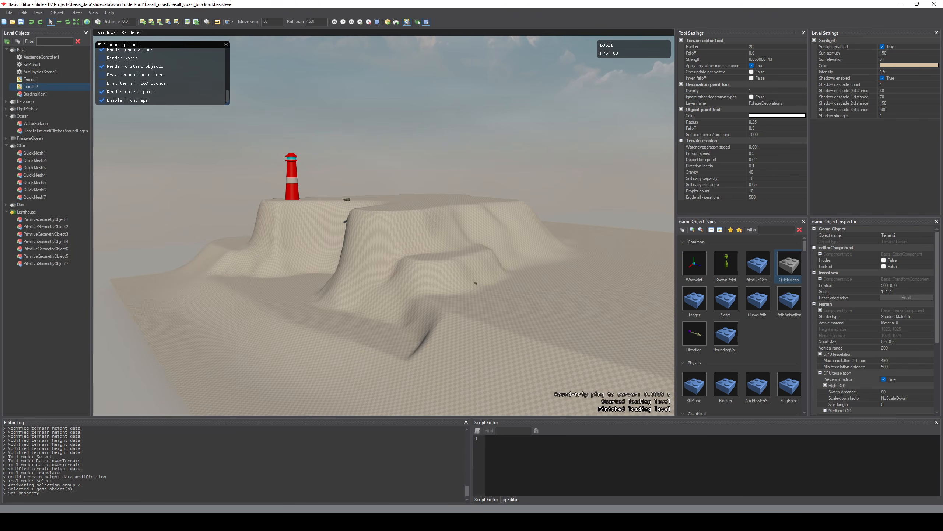
{"action": "key", "text": "s"}
{"action": "left_click", "coordinate": [884, 379]}
- Move the car at the foot of the hill's lower shelf away from the slope onto open ground, and clear the selection
{"action": "mouse_move", "coordinate": [440, 369]}
{"action": "right_mouse_down"}
{"action": "mouse_move", "coordinate": [353, 367]}
{"action": "mouse_move", "coordinate": [419, 364]}
{"action": "mouse_move", "coordinate": [472, 405]}
{"action": "mouse_move", "coordinate": [535, 388]}
{"action": "mouse_move", "coordinate": [490, 433]}
{"action": "mouse_move", "coordinate": [545, 371]}
{"action": "mouse_move", "coordinate": [535, 368]}
{"action": "mouse_move", "coordinate": [501, 394]}
{"action": "mouse_move", "coordinate": [492, 412]}
{"action": "mouse_move", "coordinate": [511, 406]}
{"action": "mouse_move", "coordinate": [505, 427]}
{"action": "mouse_move", "coordinate": [486, 424]}
{"action": "mouse_move", "coordinate": [436, 360]}
{"action": "right_mouse_up"}
{"action": "key", "text": "w"}
{"action": "key", "text": "a"}
{"action": "key", "text": "w"}
{"action": "key", "text": "w"}
{"action": "key", "text": "s"}
{"action": "key", "text": "w"}
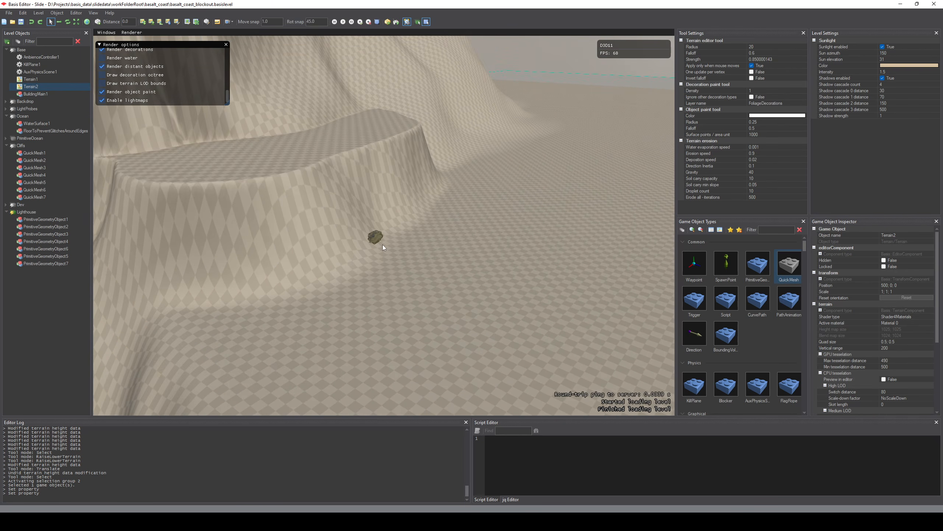
{"action": "left_click", "coordinate": [377, 239]}
{"action": "key", "text": "w"}
{"action": "left_click_drag", "start_coordinate": [373, 248], "coordinate": [432, 289]}
{"action": "left_click", "coordinate": [441, 373]}
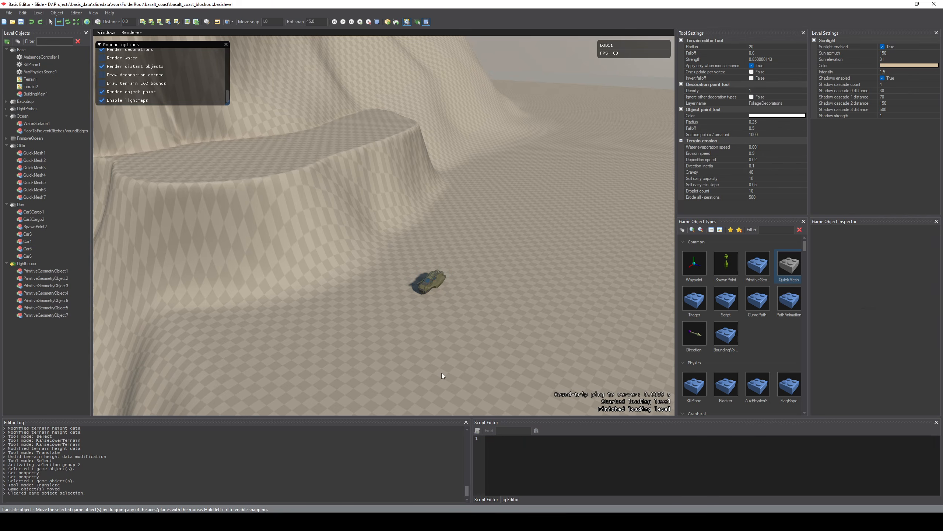
{"action": "key", "text": "s"}
{"action": "right_click_drag", "start_coordinate": [441, 373], "coordinate": [442, 342]}
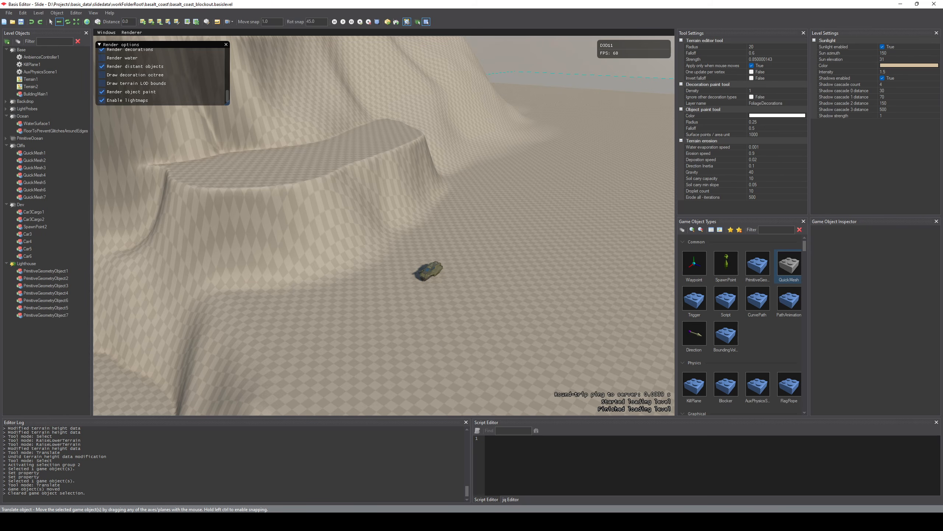
{"action": "right_click_drag", "start_coordinate": [448, 340], "coordinate": [631, 338]}
{"action": "key", "text": "s"}
{"action": "mouse_move", "coordinate": [547, 210]}
{"action": "right_mouse_down"}
{"action": "mouse_move", "coordinate": [574, 214]}
{"action": "mouse_move", "coordinate": [580, 231]}
{"action": "mouse_move", "coordinate": [564, 225]}
{"action": "mouse_move", "coordinate": [516, 239]}
{"action": "mouse_move", "coordinate": [418, 233]}
{"action": "mouse_move", "coordinate": [547, 234]}
{"action": "mouse_move", "coordinate": [602, 199]}
{"action": "mouse_move", "coordinate": [490, 223]}
{"action": "mouse_move", "coordinate": [420, 216]}
{"action": "mouse_move", "coordinate": [327, 180]}
{"action": "right_mouse_up"}
{"action": "key", "text": "w"}
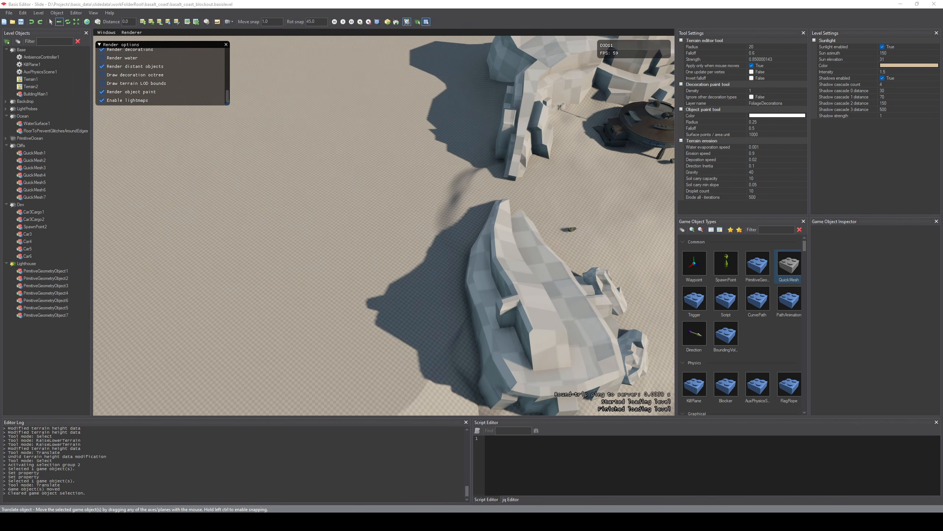
- Start a second Basis Editor instance with the Slide project and open the recent demo1 level in it
{"action": "right_click", "coordinate": [447, 521]}
{"action": "left_click", "coordinate": [448, 481]}
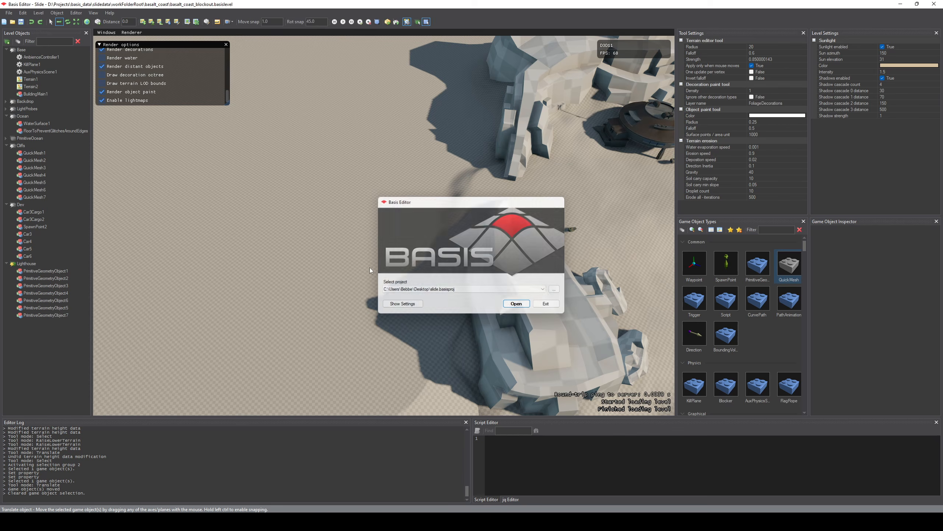
{"action": "key", "text": "Return"}
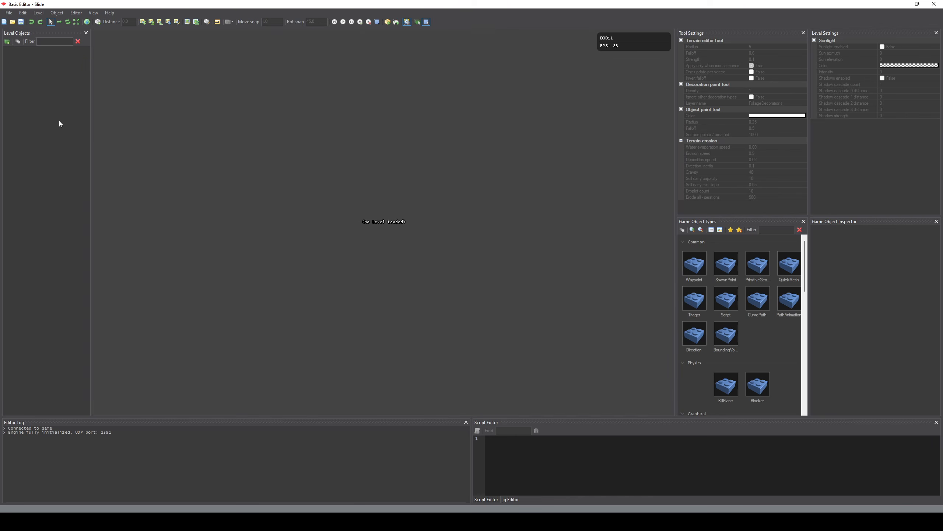
{"action": "left_click", "coordinate": [12, 13]}
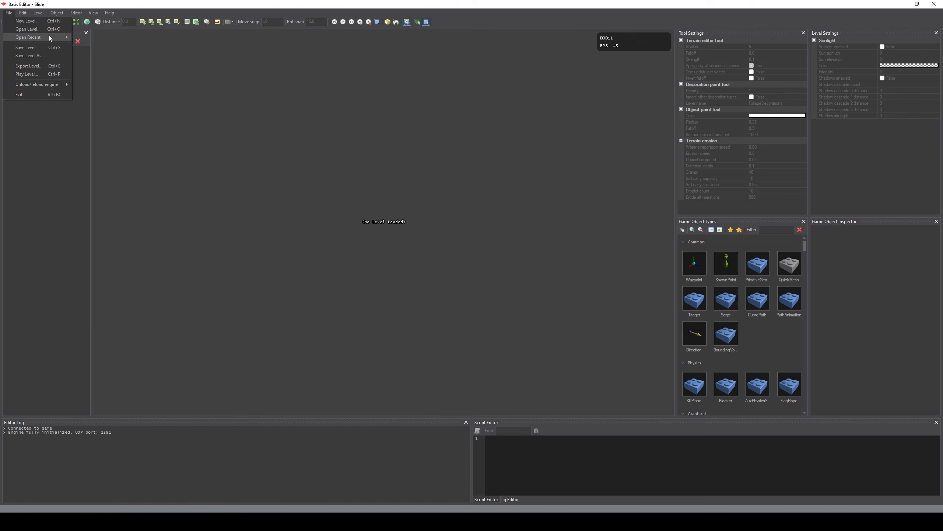
{"action": "mouse_move", "coordinate": [49, 38]}
{"action": "left_click", "coordinate": [193, 47]}
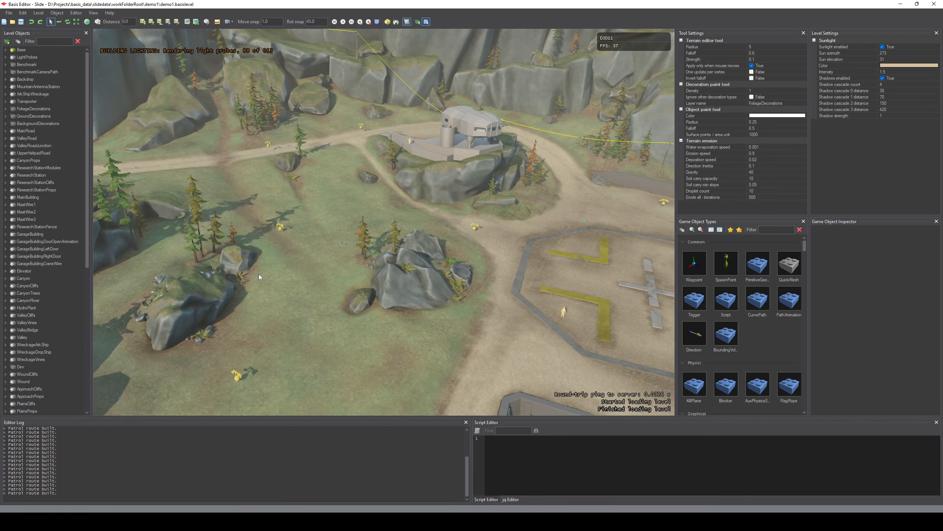
- Select the demo level's Terrain1 and examine its shader type and material slots alongside the painted ground around the rocks
{"action": "key", "text": "1"}
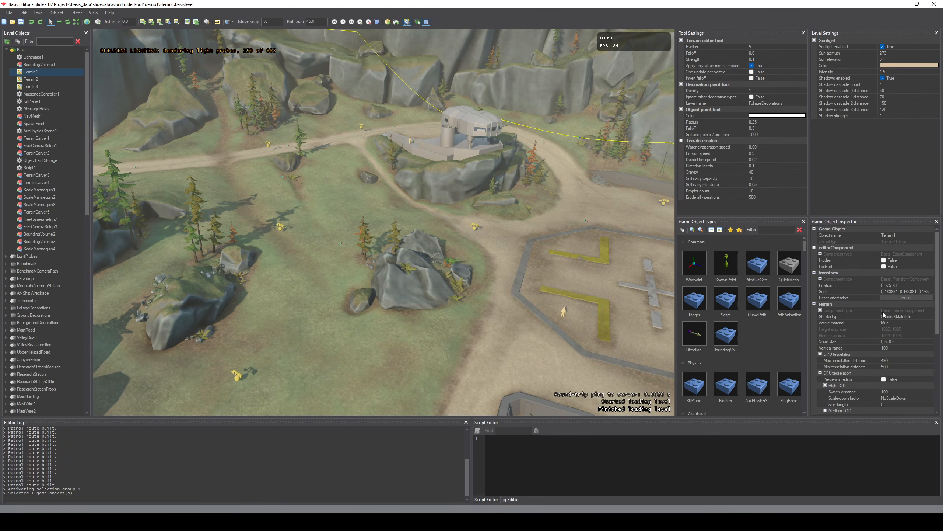
{"action": "scroll", "coordinate": [935, 285], "scroll_direction": "down", "scroll_amount": 7}
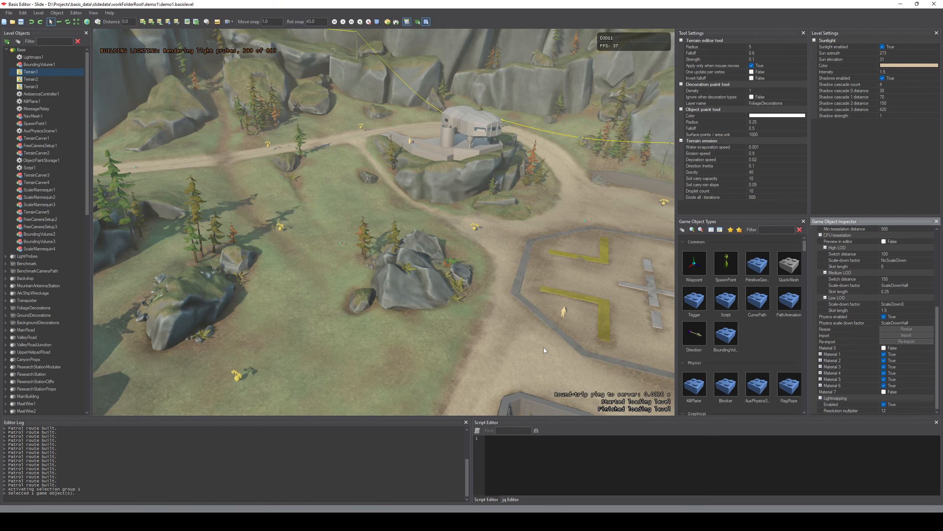
{"action": "right_click_drag", "start_coordinate": [345, 347], "coordinate": [264, 366]}
{"action": "right_click_drag", "start_coordinate": [441, 374], "coordinate": [442, 375]}
{"action": "middle_click_drag", "start_coordinate": [480, 335], "coordinate": [450, 295]}
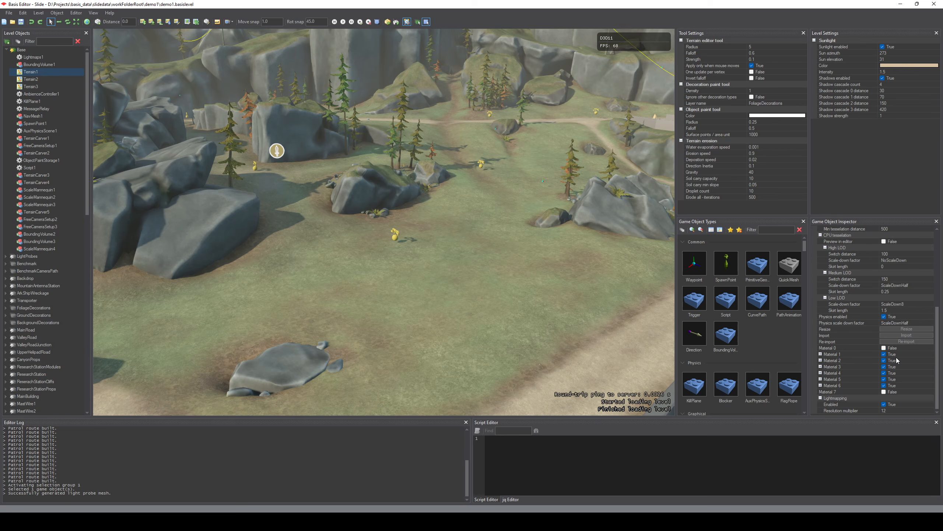
{"action": "left_click_drag", "start_coordinate": [938, 382], "coordinate": [938, 332]}
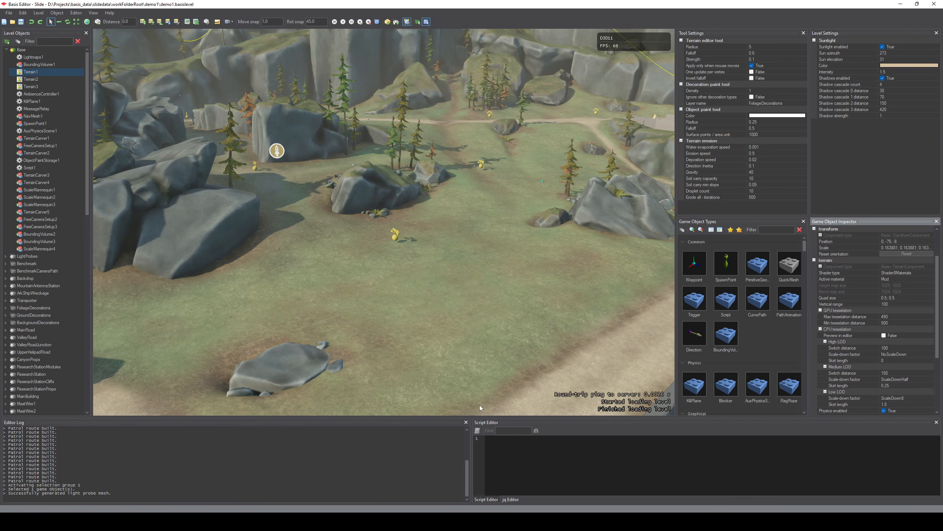
- Switch back to the basalt coast level, set Terrain1's shader type to Shader8Materials, and save the level
{"action": "left_click", "coordinate": [447, 521]}
{"action": "left_click", "coordinate": [428, 482]}
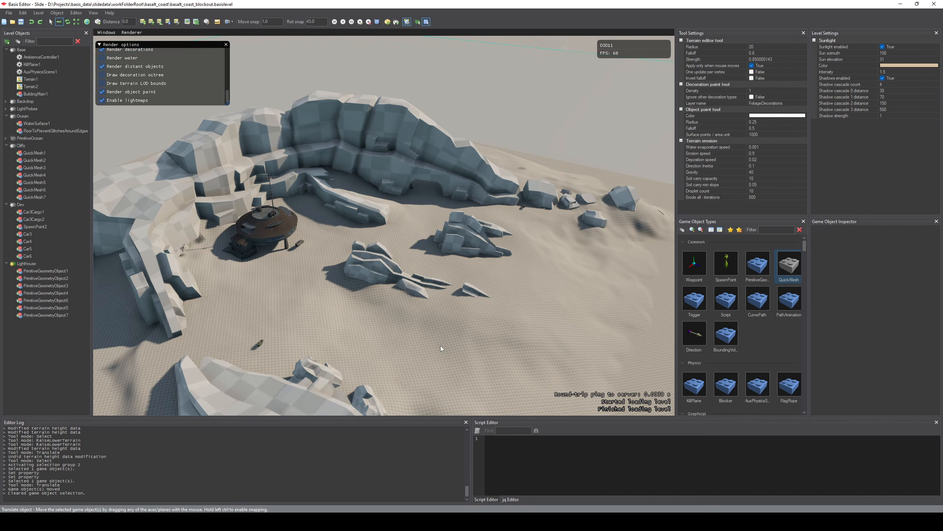
{"action": "left_click", "coordinate": [459, 334]}
{"action": "right_click_drag", "start_coordinate": [499, 336], "coordinate": [586, 306]}
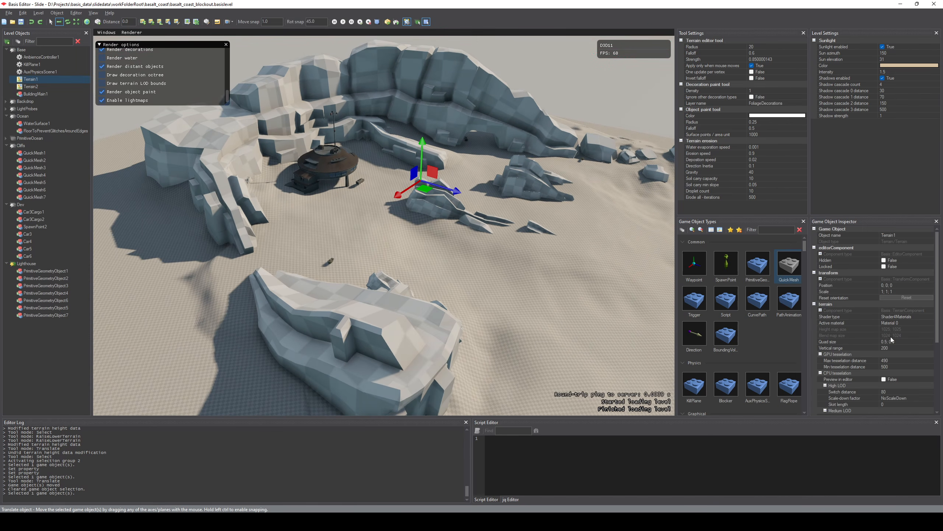
{"action": "left_click", "coordinate": [931, 316]}
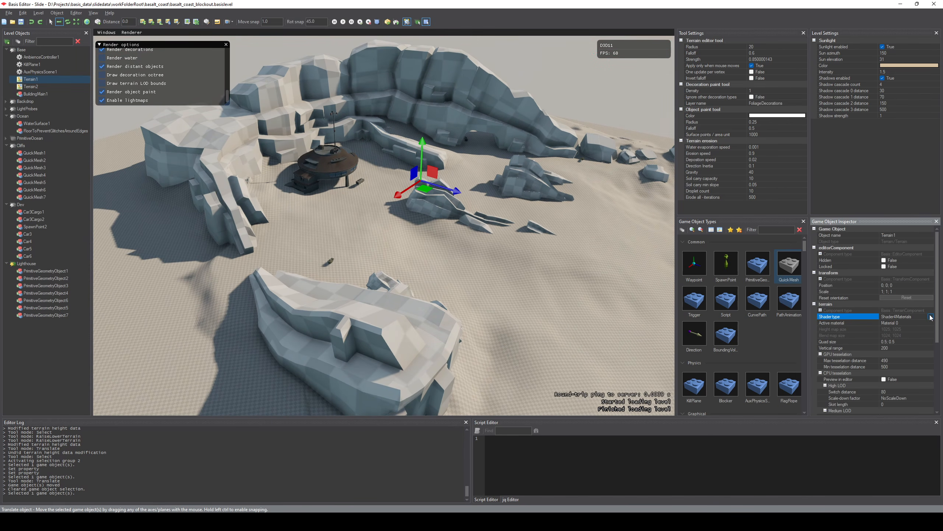
{"action": "left_click", "coordinate": [931, 316]}
{"action": "left_click", "coordinate": [904, 329]}
{"action": "right_click_drag", "start_coordinate": [483, 290], "coordinate": [288, 305]}
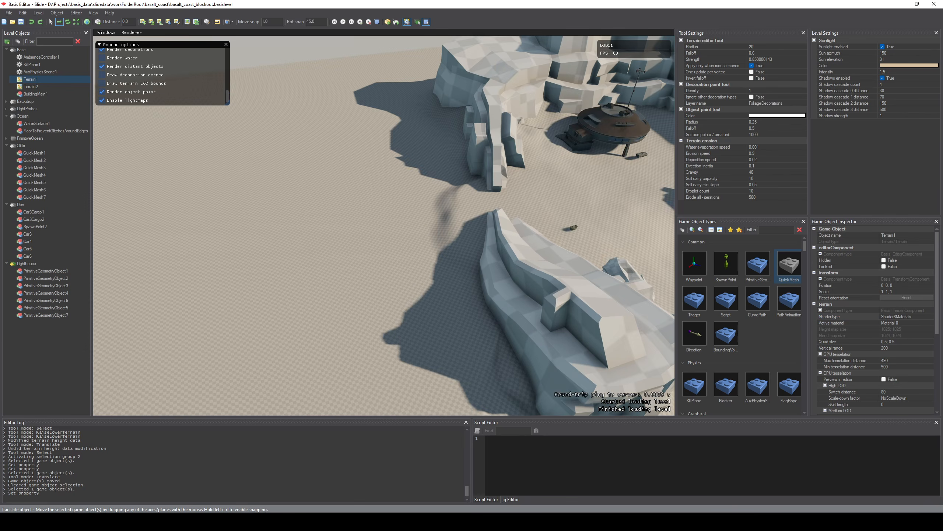
{"action": "key", "text": "ctrl+s"}
- Set Terrain2's shader type to Shader8Materials as well and save the level
{"action": "left_click", "coordinate": [410, 301]}
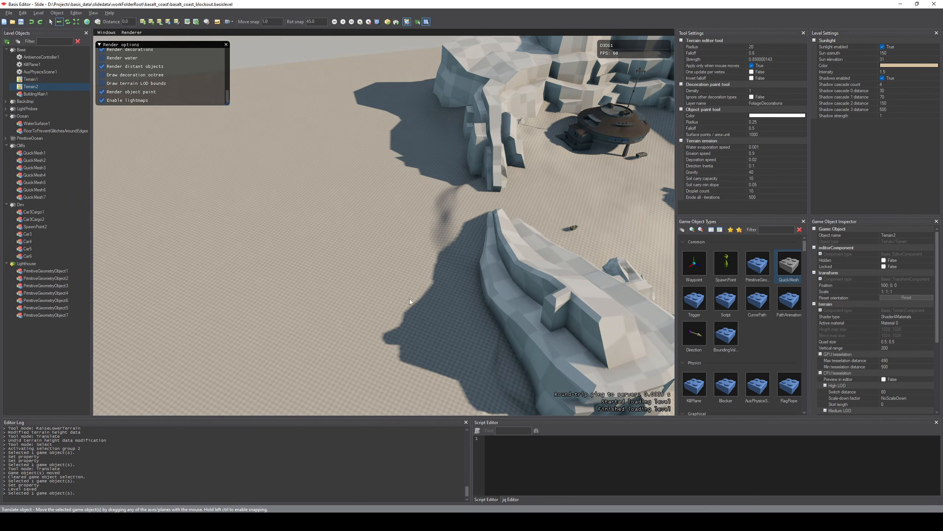
{"action": "left_click", "coordinate": [924, 323]}
{"action": "left_click", "coordinate": [930, 323]}
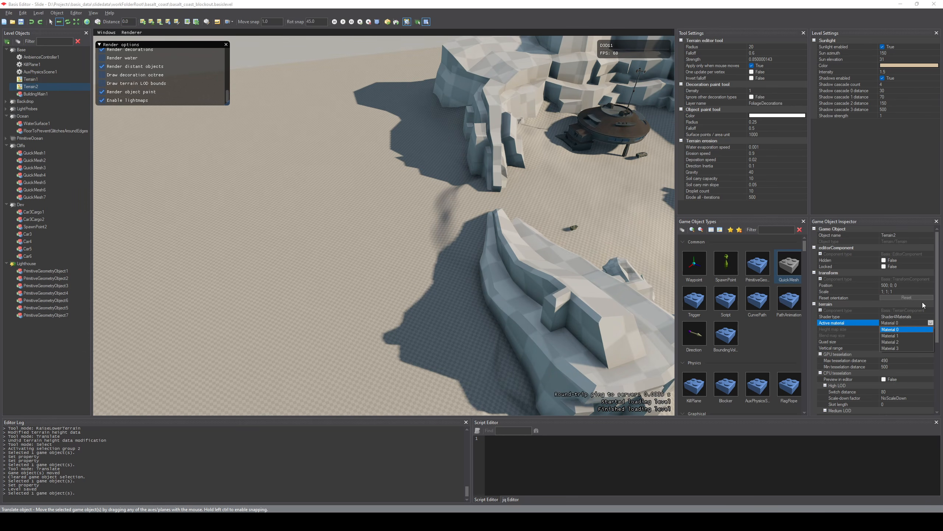
{"action": "double_click", "coordinate": [906, 316]}
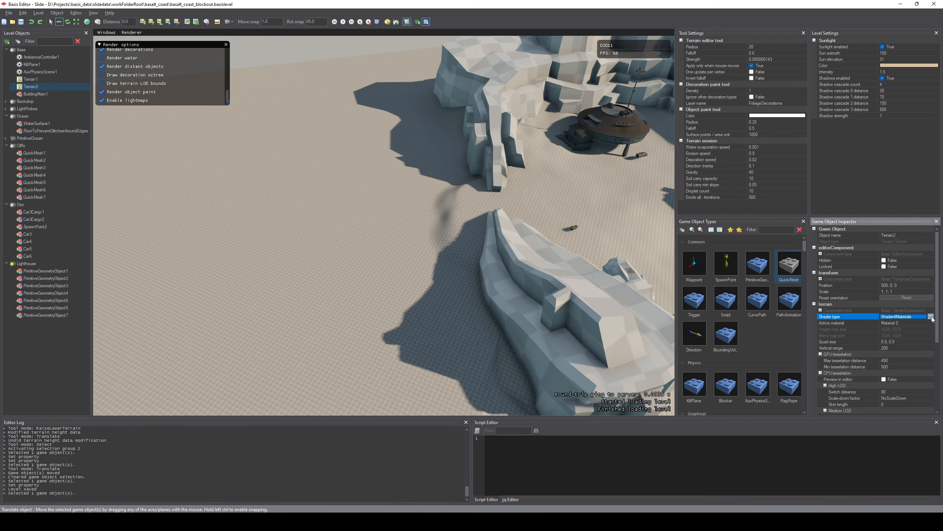
{"action": "key", "text": "ctrl+s"}
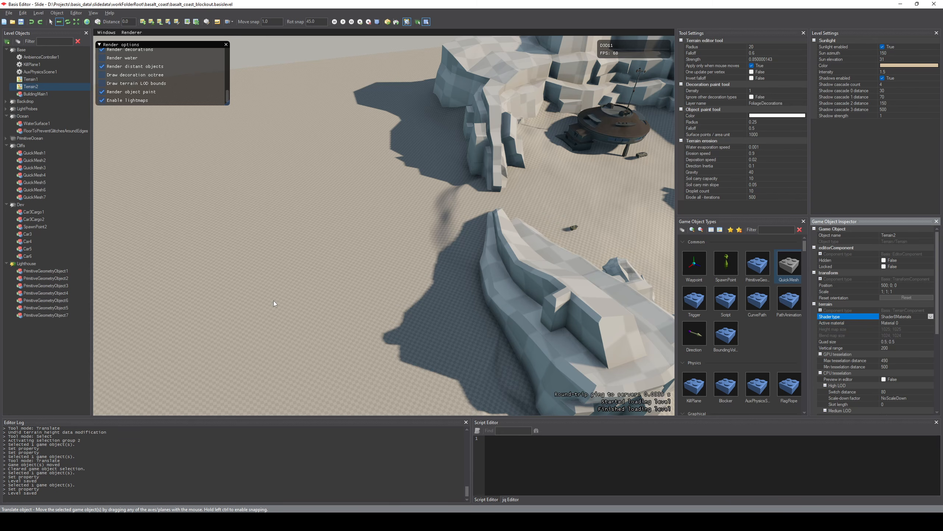
- Switch to the demo1 level and expand Materials 1 through 6 of Terrain1 to examine their names, textures and colors
{"action": "mouse_move", "coordinate": [448, 522]}
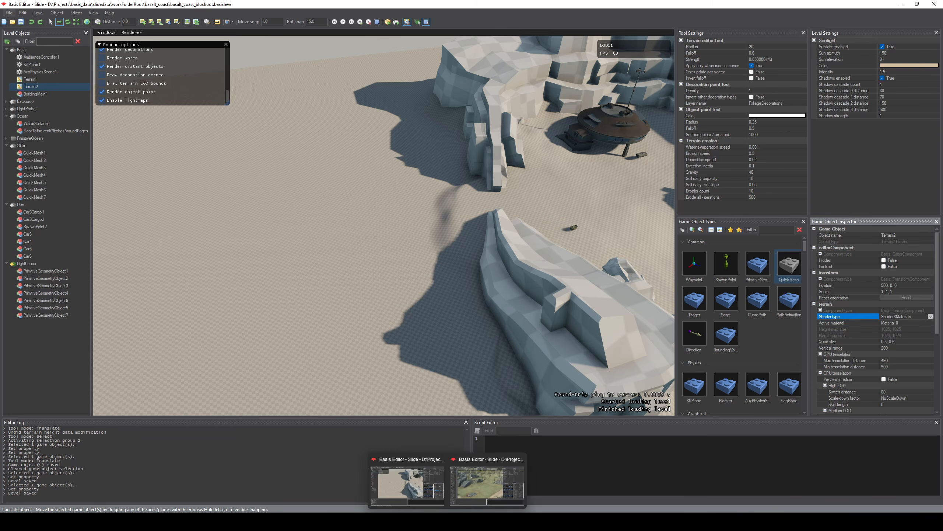
{"action": "left_click", "coordinate": [490, 484]}
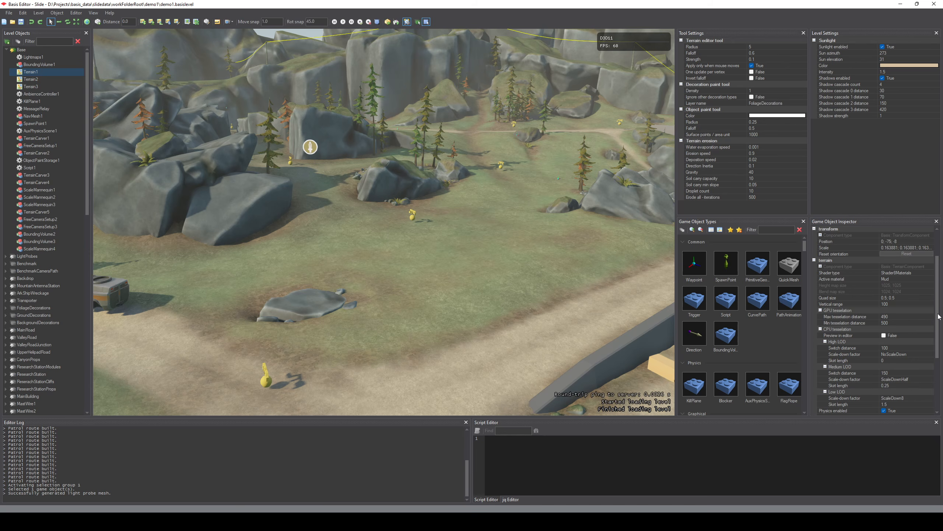
{"action": "left_click_drag", "start_coordinate": [939, 316], "coordinate": [931, 384]}
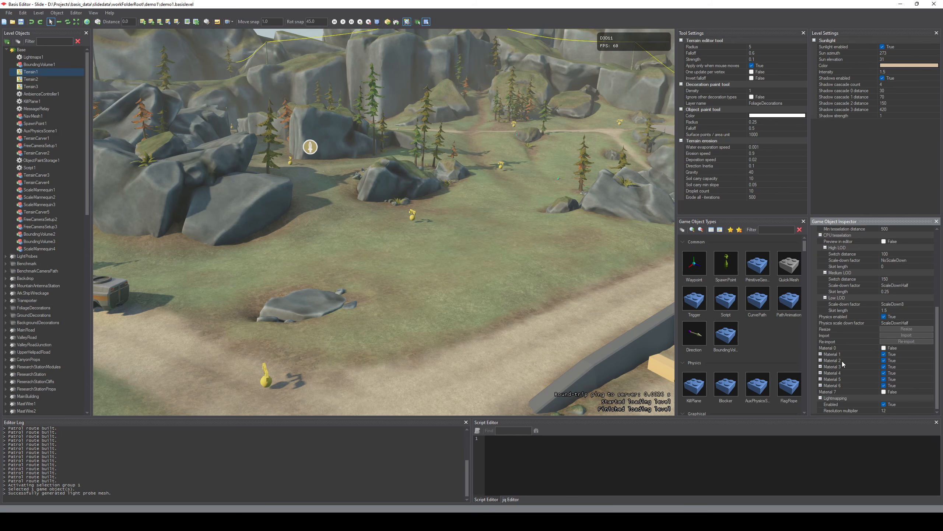
{"action": "left_click", "coordinate": [820, 354]}
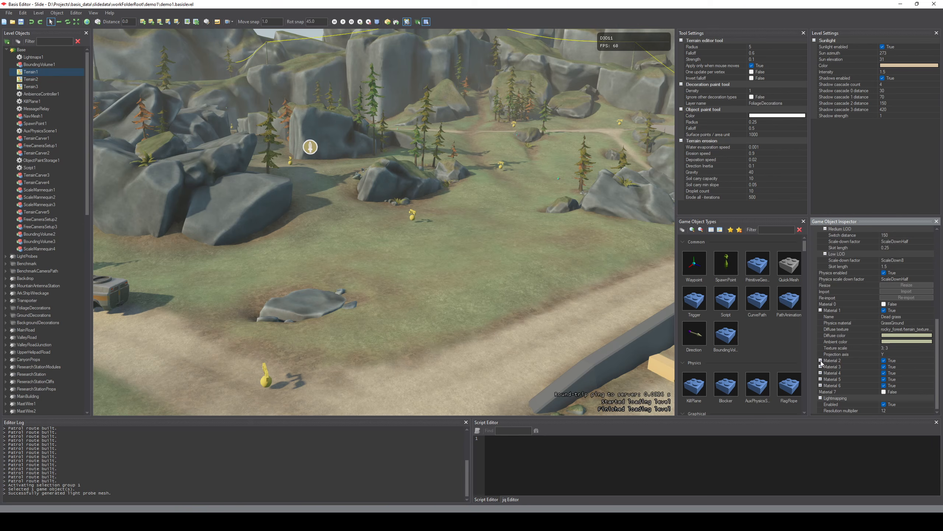
{"action": "left_click", "coordinate": [821, 360]}
{"action": "scroll", "coordinate": [902, 373], "scroll_direction": "down", "scroll_amount": 2}
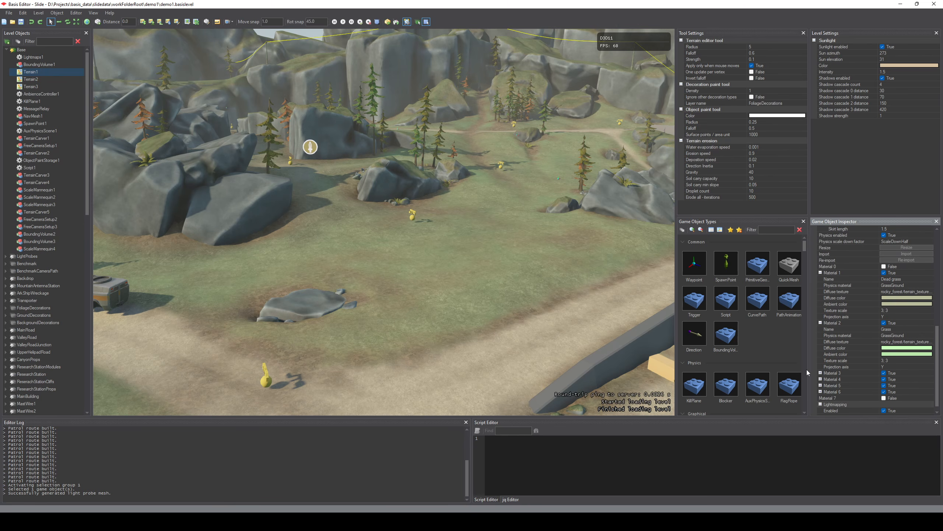
{"action": "left_click", "coordinate": [821, 373]}
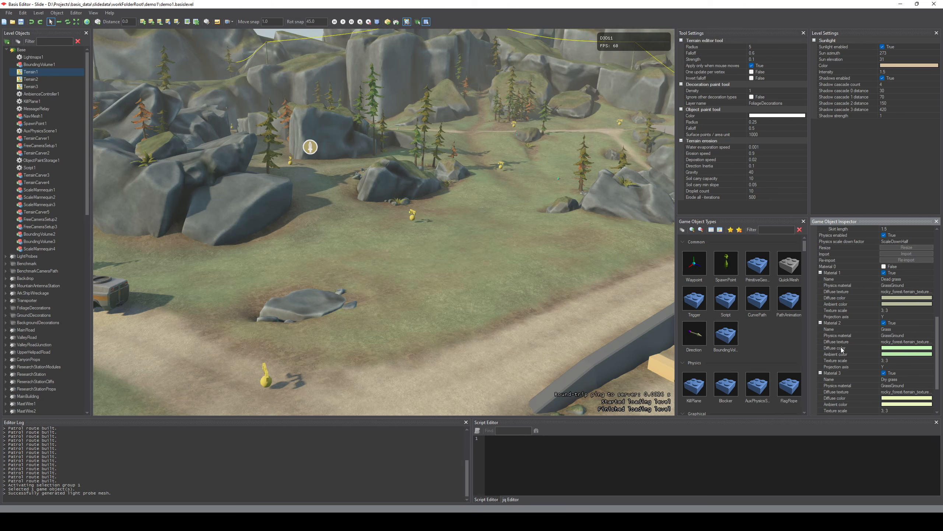
{"action": "scroll", "coordinate": [843, 349], "scroll_direction": "down", "scroll_amount": 5}
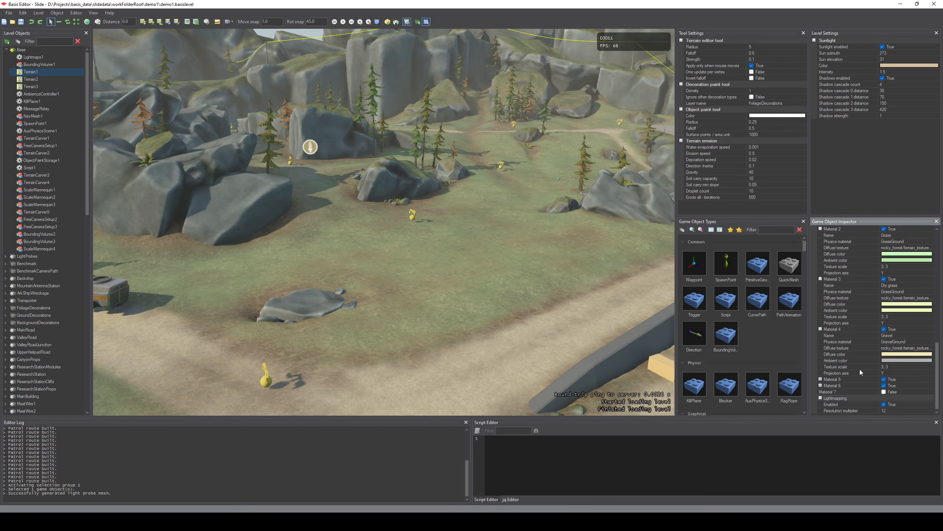
{"action": "left_click", "coordinate": [821, 379]}
{"action": "scroll", "coordinate": [913, 386], "scroll_direction": "down", "scroll_amount": 2}
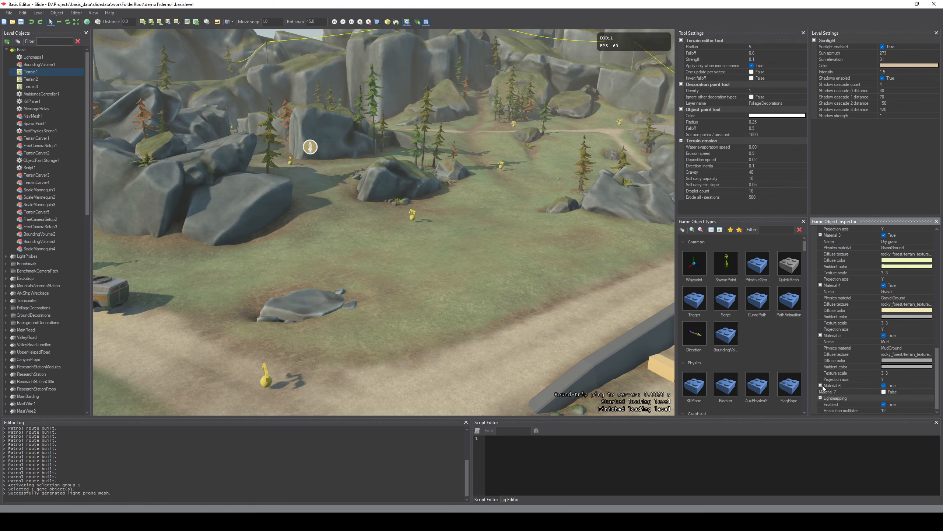
{"action": "left_click", "coordinate": [821, 386]}
- Examine the painted ground between the demo level's rocks and along the dirt road, and clear the terrain selection
{"action": "right_click_drag", "start_coordinate": [566, 332], "coordinate": [384, 307]}
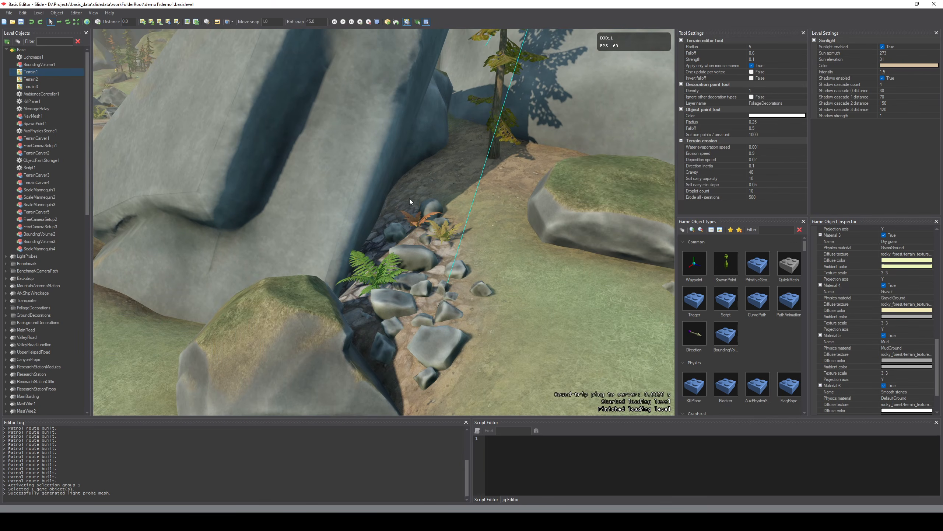
{"action": "right_click_drag", "start_coordinate": [590, 358], "coordinate": [522, 322]}
{"action": "left_click", "coordinate": [573, 352]}
{"action": "middle_click_drag", "start_coordinate": [522, 322], "coordinate": [551, 238]}
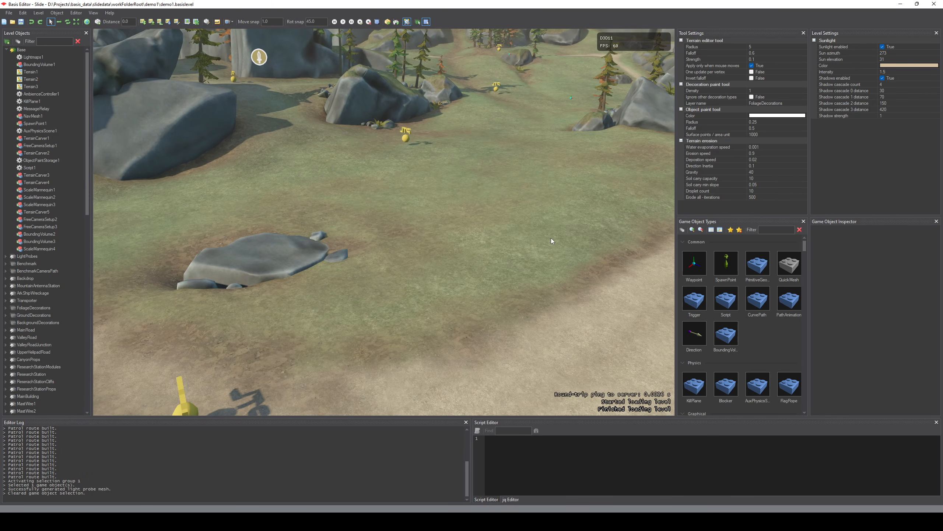
- Copy the resource path of the gravel_bw.tex diffuse texture from Material 4 of the demo level's Terrain1 and return to the basalt coast level
{"action": "left_click", "coordinate": [449, 263]}
{"action": "left_click_drag", "start_coordinate": [937, 290], "coordinate": [931, 371]}
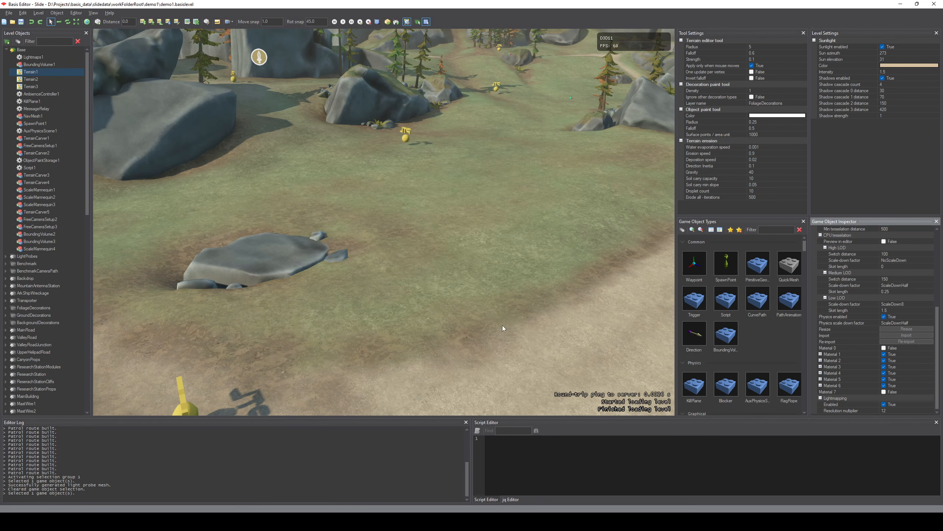
{"action": "left_click", "coordinate": [821, 372]}
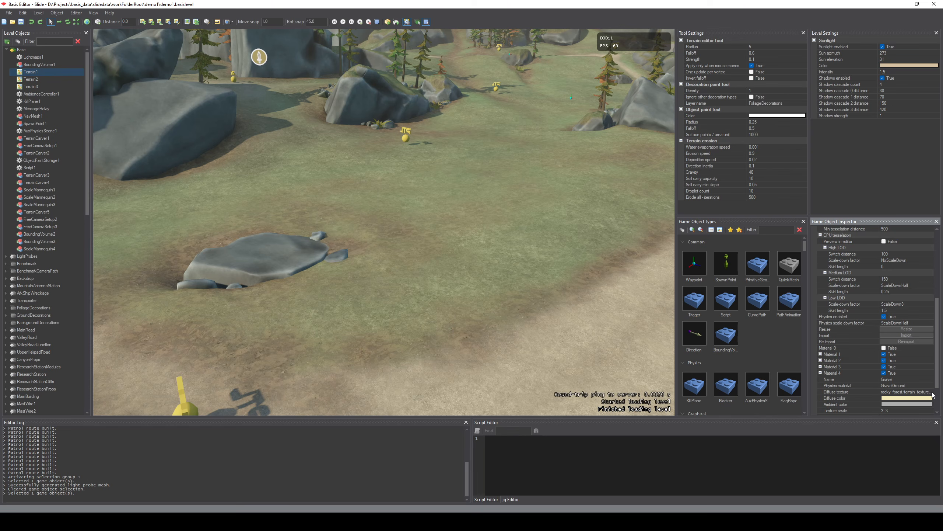
{"action": "left_click", "coordinate": [907, 394]}
{"action": "left_click", "coordinate": [925, 393]}
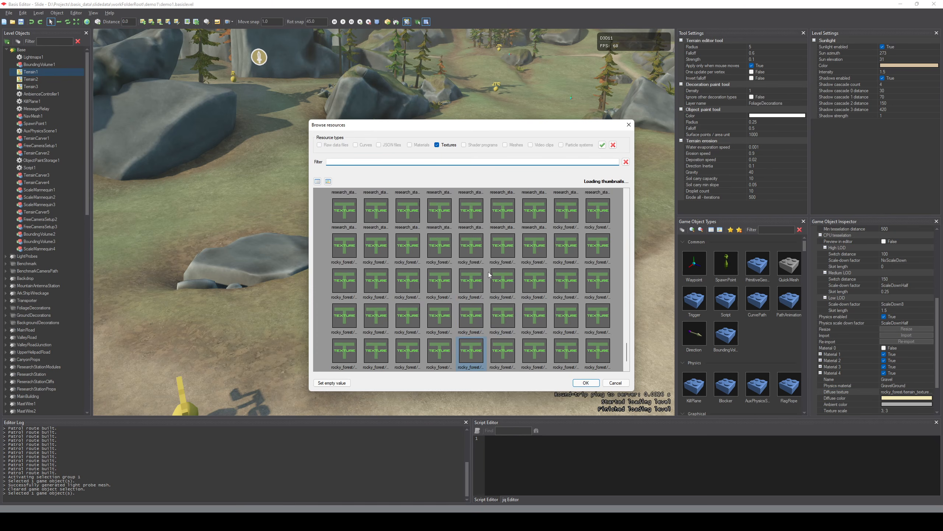
{"action": "right_click", "coordinate": [472, 351]}
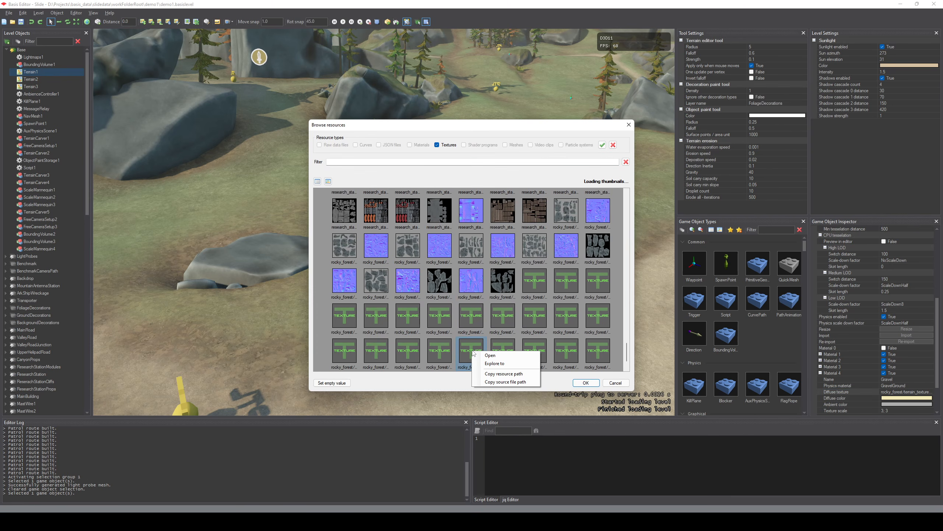
{"action": "left_click", "coordinate": [511, 374]}
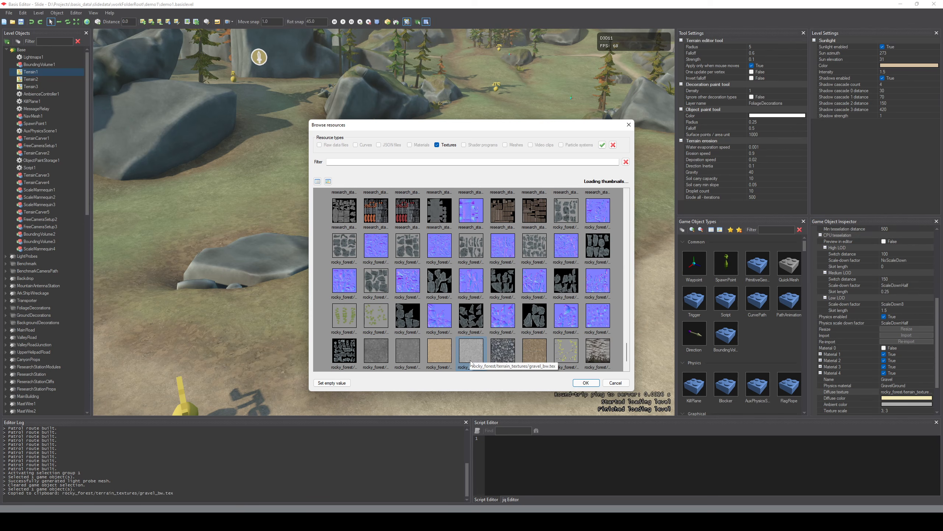
{"action": "left_click", "coordinate": [614, 383]}
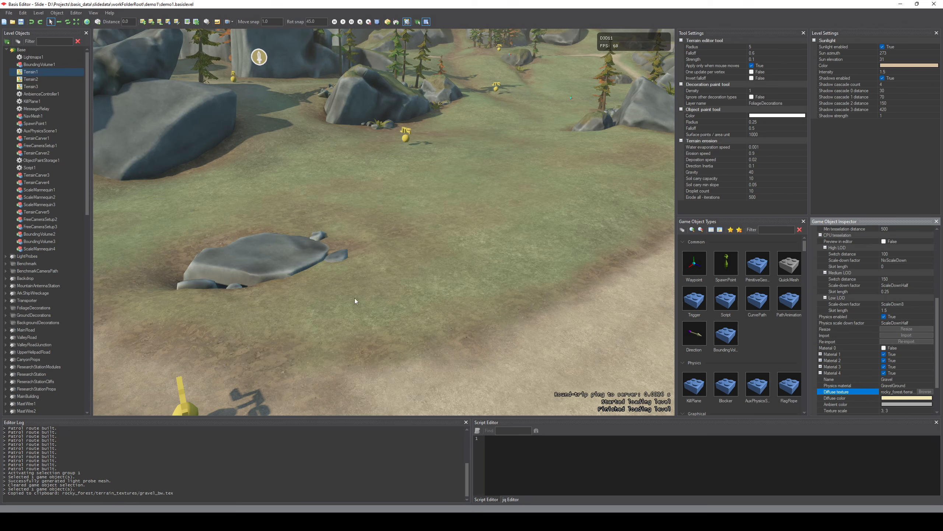
{"action": "key", "text": "alt+Tab"}
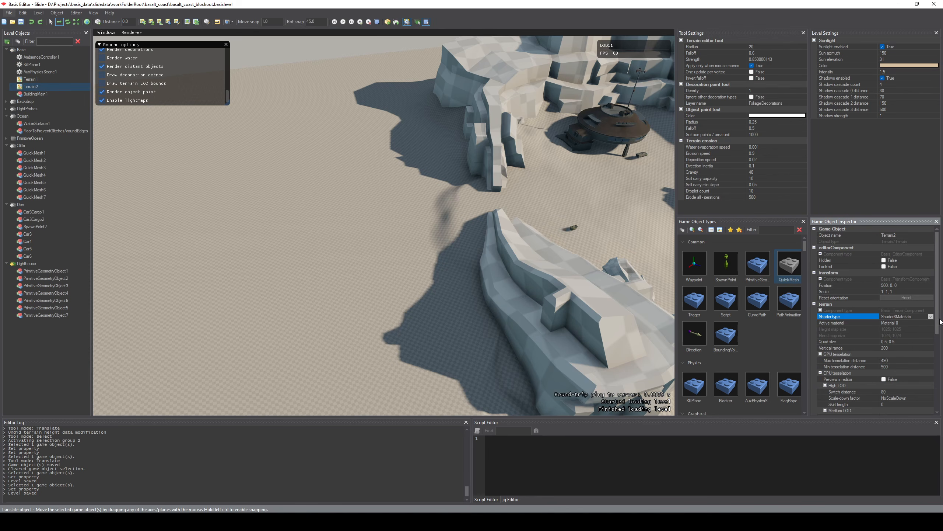
{"action": "left_click", "coordinate": [921, 322]}
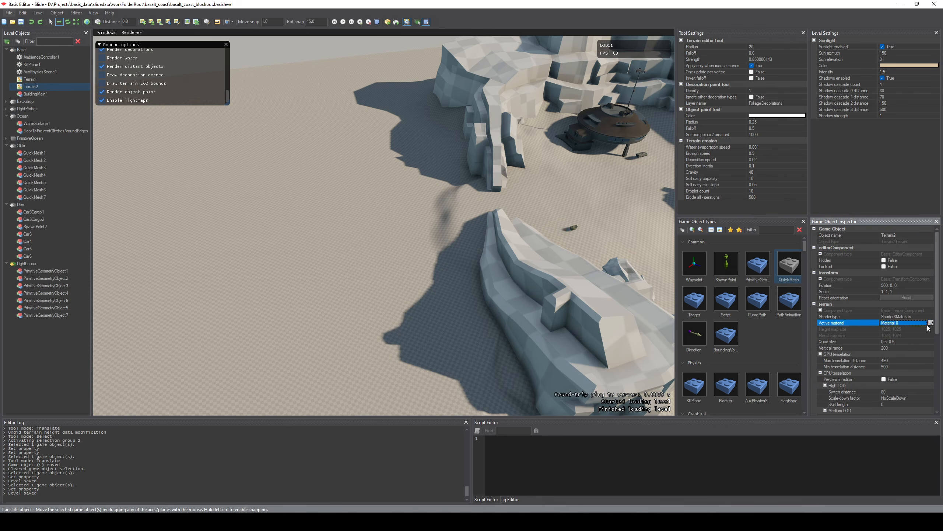
{"action": "left_click", "coordinate": [931, 322]}
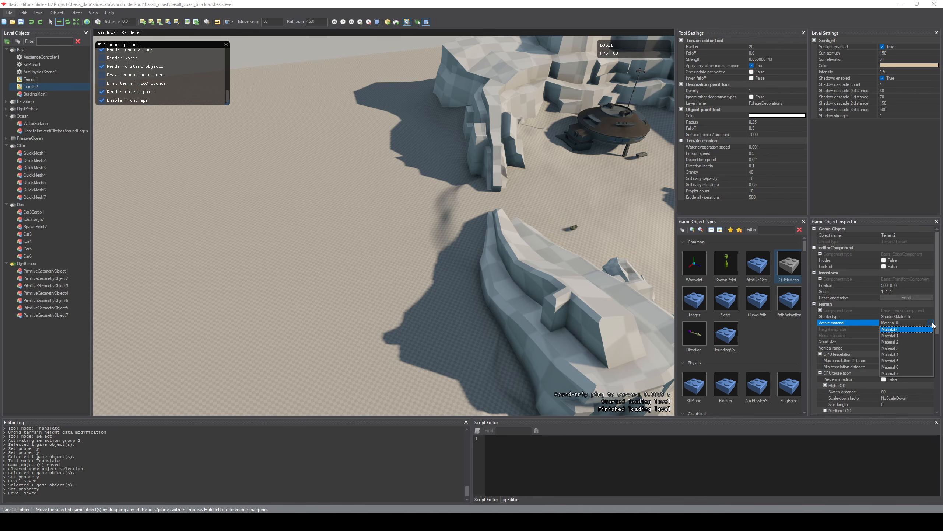
{"action": "left_click", "coordinate": [905, 355]}
- Enable Material 4 on Terrain2 and assign the copied rocky_forest/terrain_textures/gravel_bw.tex as its diffuse texture
{"action": "scroll", "coordinate": [905, 348], "scroll_direction": "down", "scroll_amount": 7}
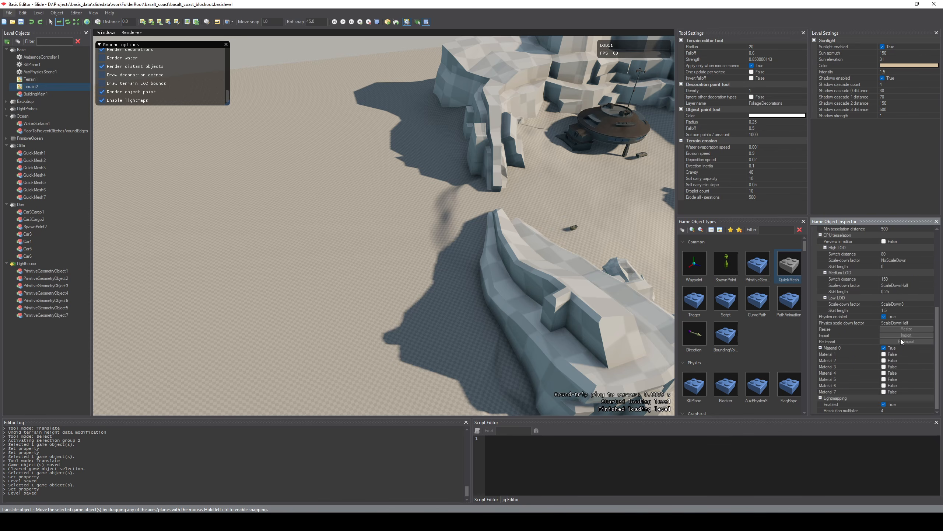
{"action": "left_click", "coordinate": [885, 373]}
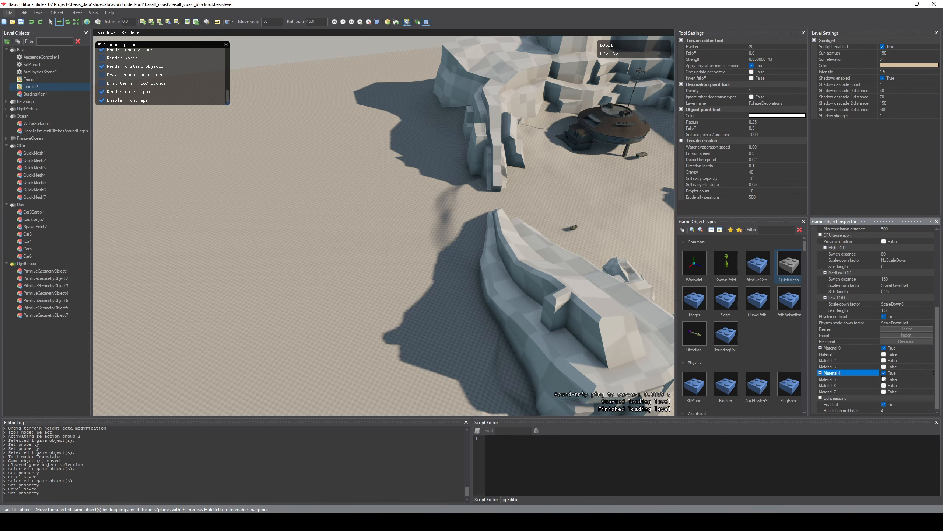
{"action": "left_click", "coordinate": [821, 373]}
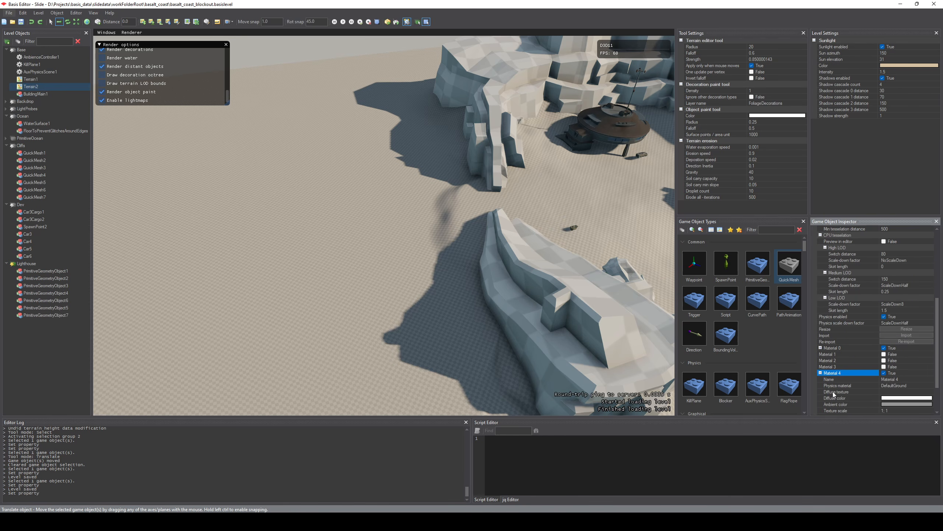
{"action": "left_click", "coordinate": [909, 392]}
{"action": "scroll", "coordinate": [937, 396], "scroll_direction": "down", "scroll_amount": 3}
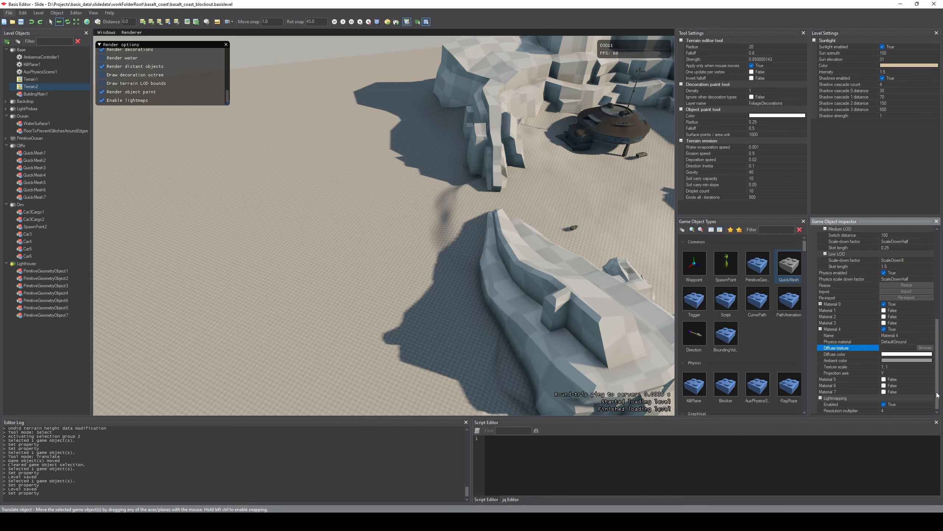
{"action": "left_click", "coordinate": [927, 348]}
{"action": "key", "text": "ctrl+v"}
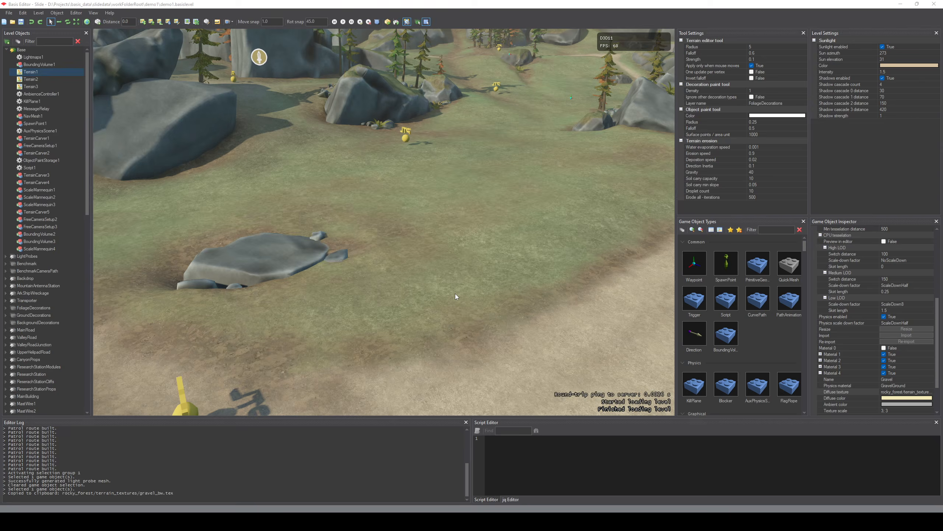
{"action": "key", "text": "alt+Tab"}
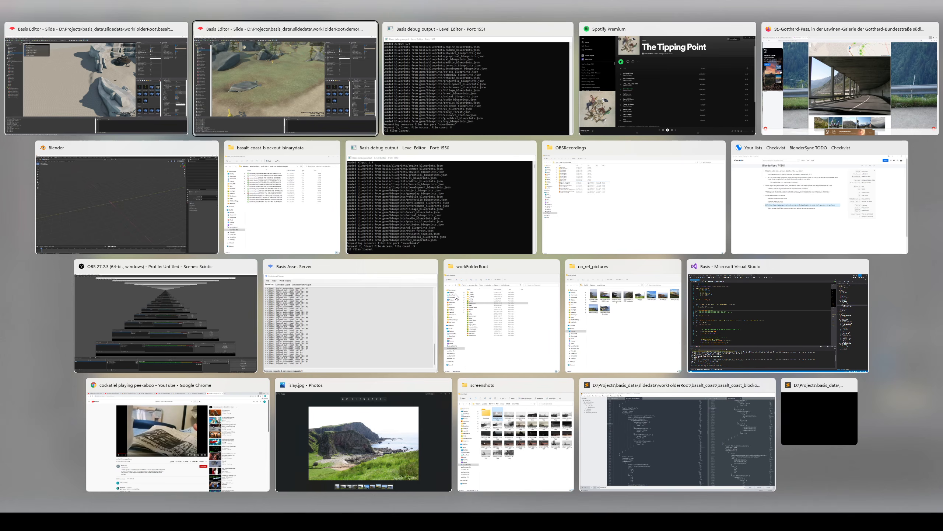
{"action": "key", "text": "alt+Tab"}
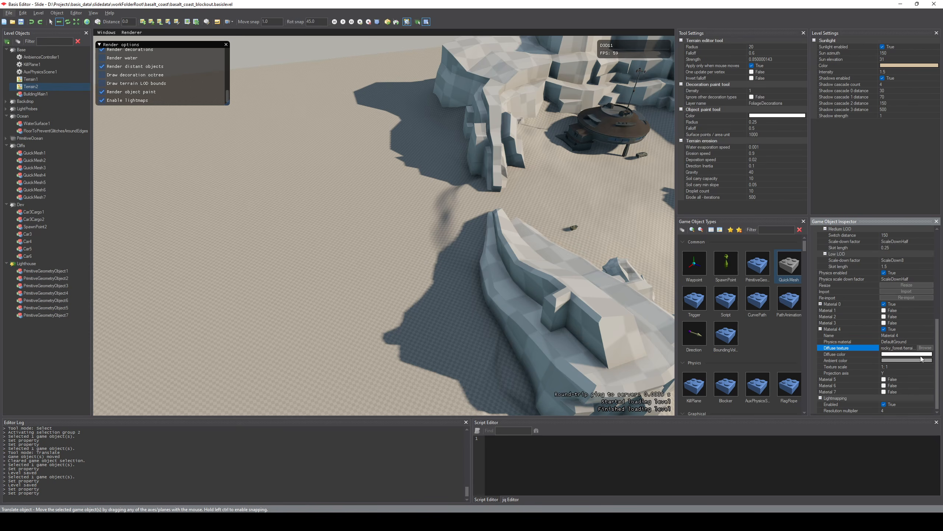
- Set the texture scale of Terrain2's Material 4 to 3; 3
{"action": "left_click_drag", "start_coordinate": [915, 367], "coordinate": [753, 365]}
{"action": "type", "text": "3; 3"}
{"action": "key", "text": "Return"}
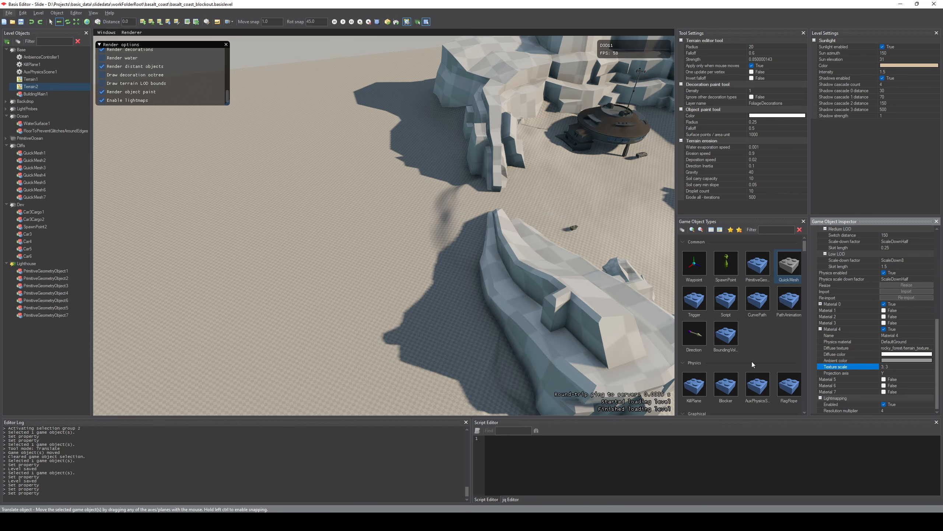
- Rename Terrain2's Material 4 to Gravel and set its physics material to GravelGround
{"action": "left_click", "coordinate": [917, 335]}
{"action": "left_click", "coordinate": [917, 335]}
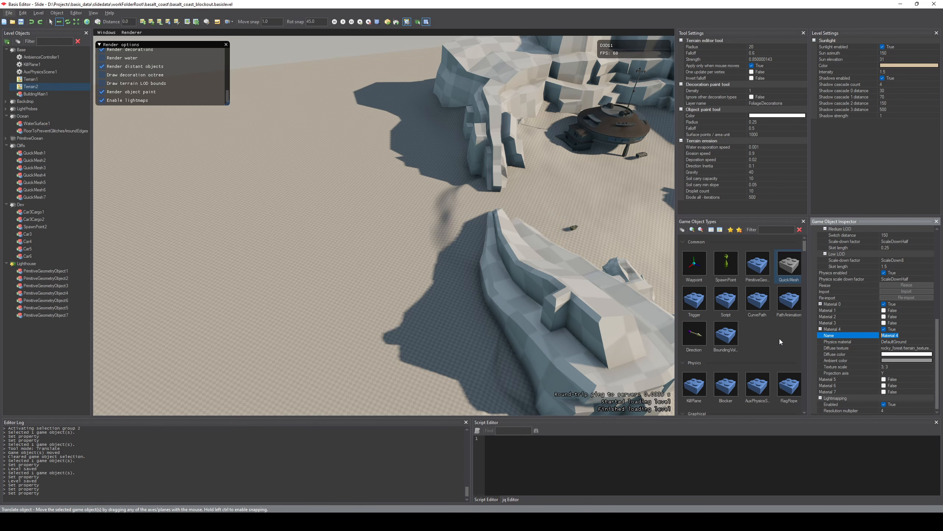
{"action": "type", "text": "Gravel"}
{"action": "key", "text": "Return"}
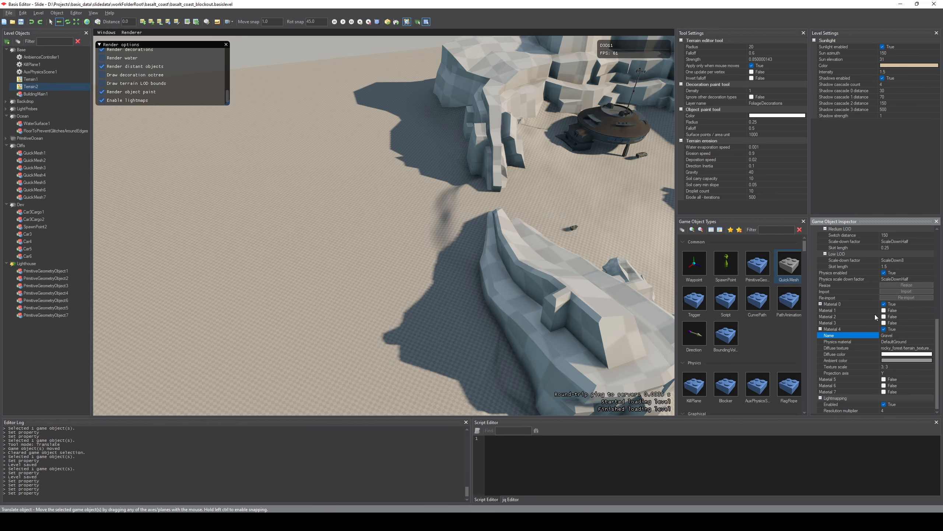
{"action": "left_click", "coordinate": [931, 342]}
{"action": "left_click", "coordinate": [931, 341]}
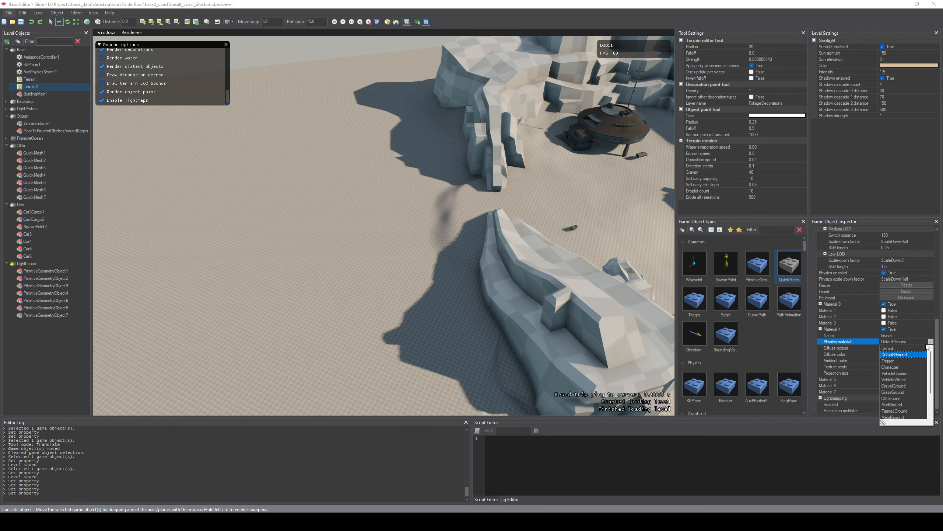
{"action": "left_click", "coordinate": [899, 386]}
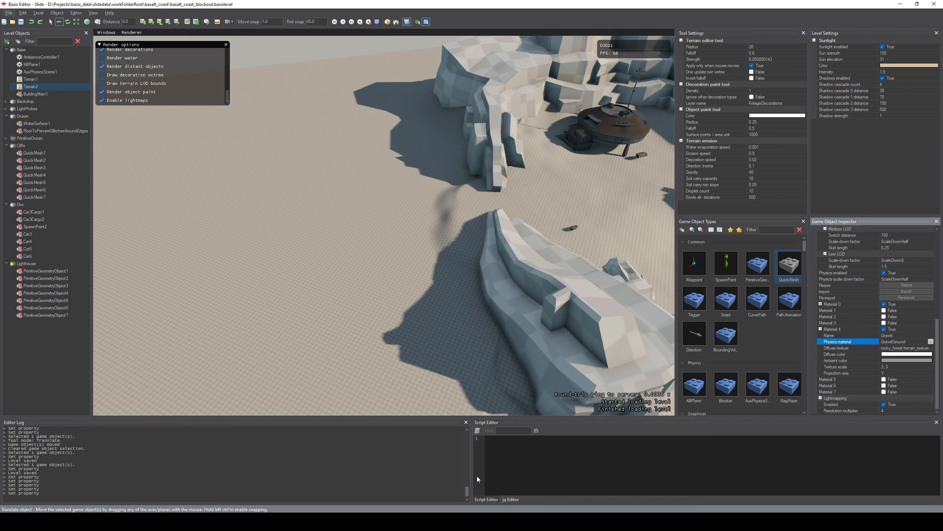
- Copy the diffuse color of Gravel from the demo1 level's Terrain1 and paste it into Terrain2's Gravel material
{"action": "key", "text": "alt+Tab"}
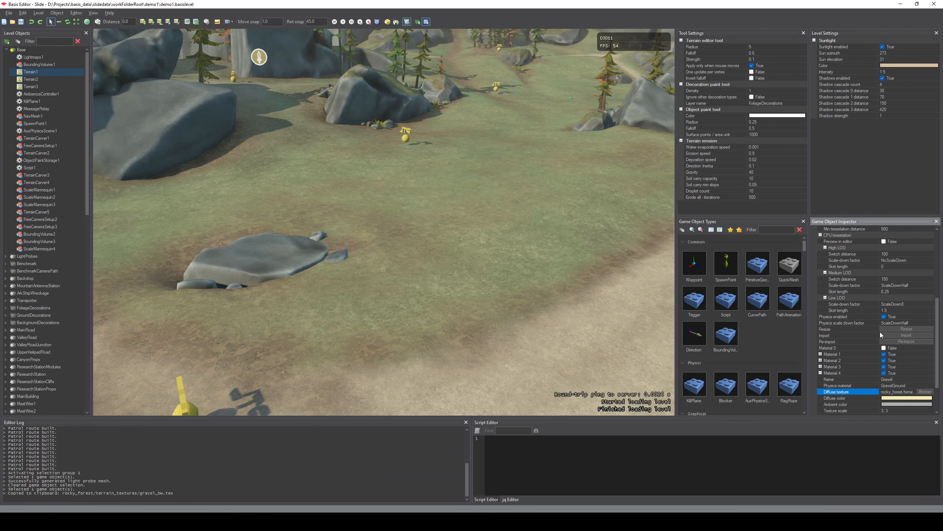
{"action": "right_click", "coordinate": [862, 398]}
{"action": "left_click", "coordinate": [876, 402]}
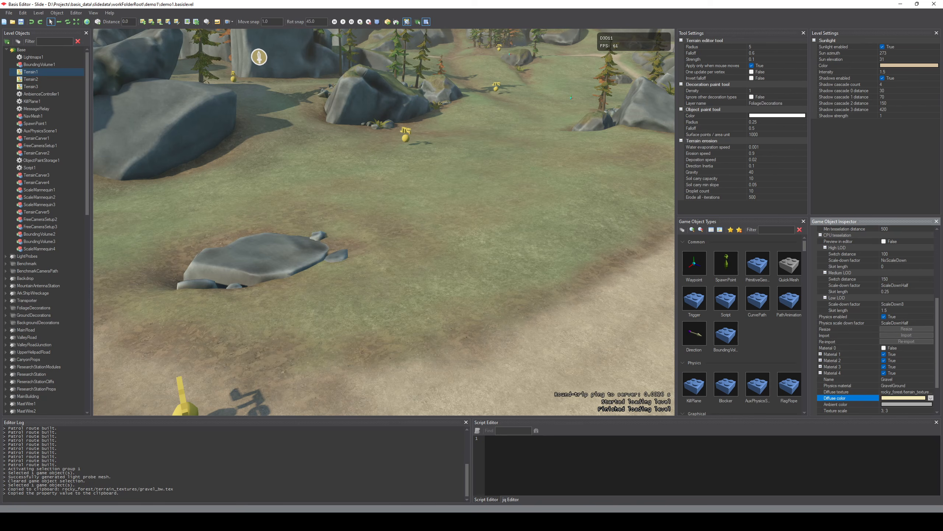
{"action": "key", "text": "alt+Tab"}
{"action": "right_click", "coordinate": [856, 356]}
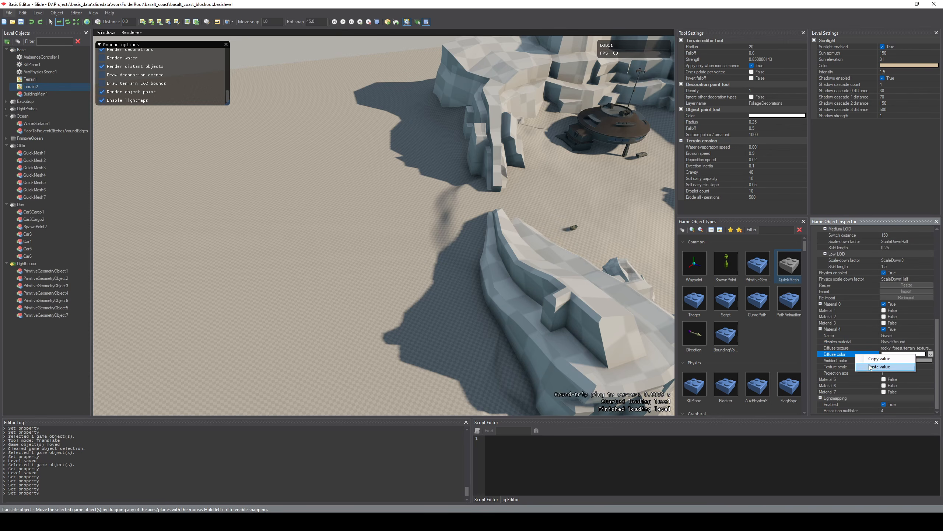
{"action": "left_click", "coordinate": [871, 368]}
- Copy the demo1 Gravel material's ambient color into Terrain2's Gravel material and save the basalt coast level
{"action": "key", "text": "alt+Tab"}
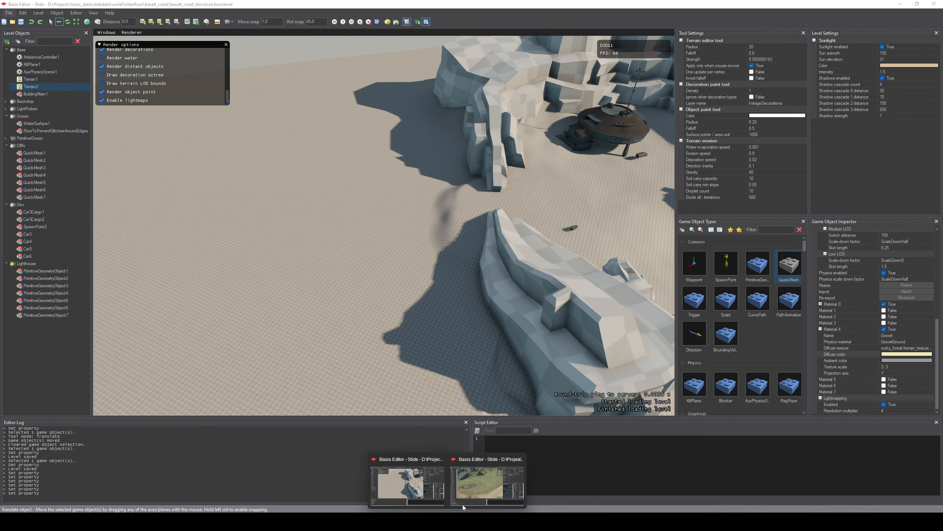
{"action": "right_click", "coordinate": [858, 405]}
{"action": "left_click", "coordinate": [874, 408]}
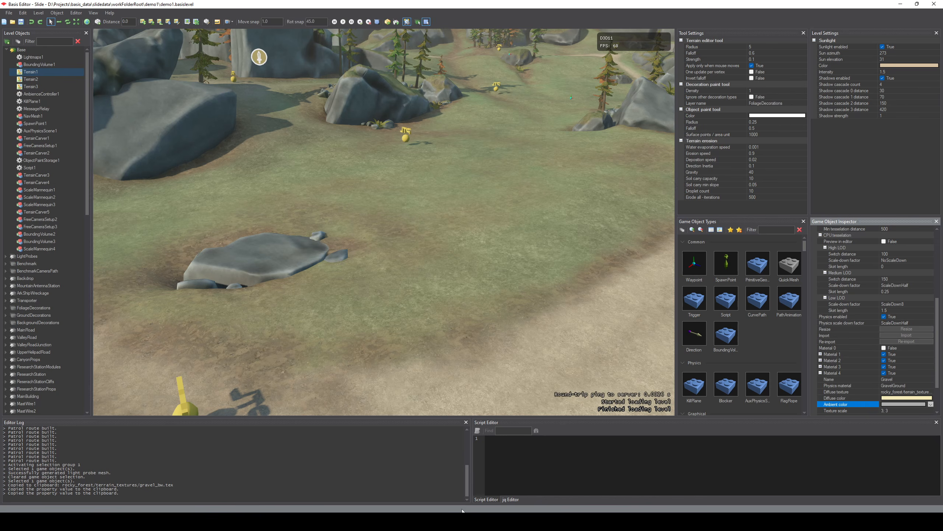
{"action": "key", "text": "alt+Tab"}
{"action": "right_click", "coordinate": [866, 360]}
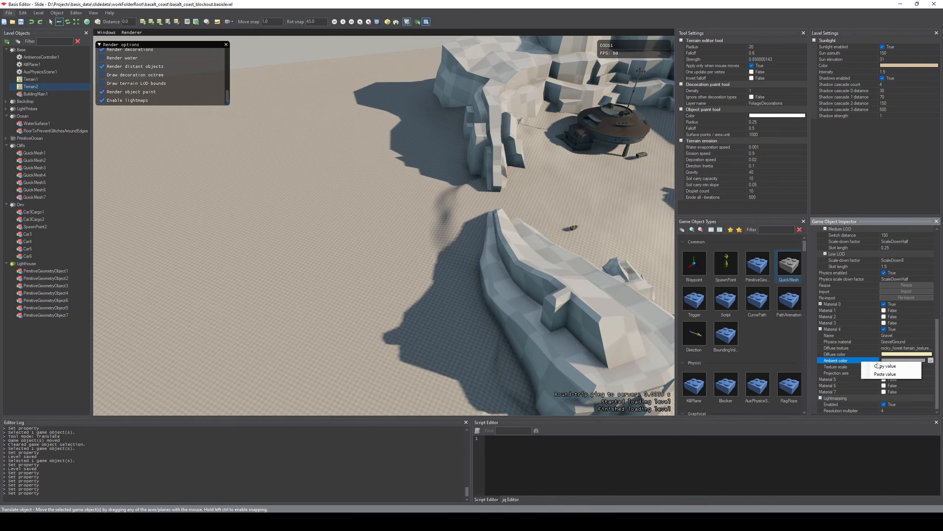
{"action": "left_click", "coordinate": [879, 372]}
{"action": "key", "text": "alt+Tab"}
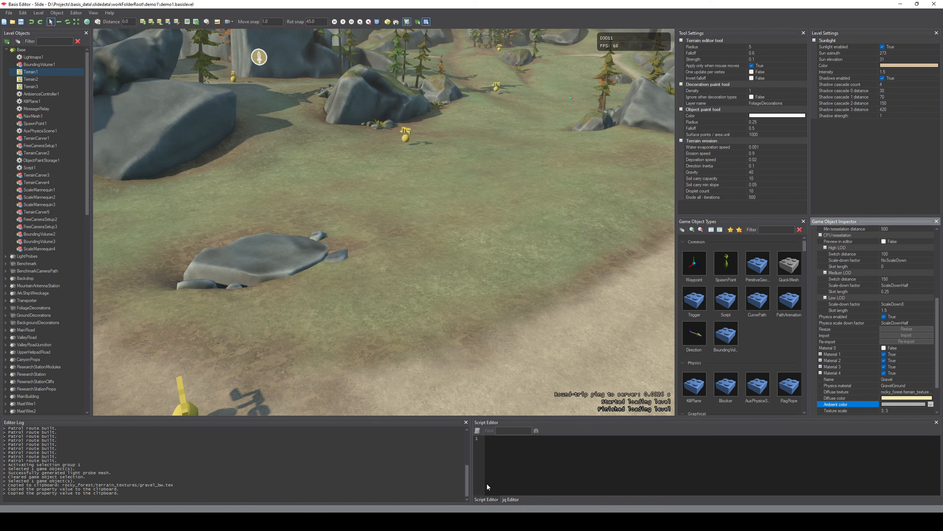
{"action": "key", "text": "alt+Tab"}
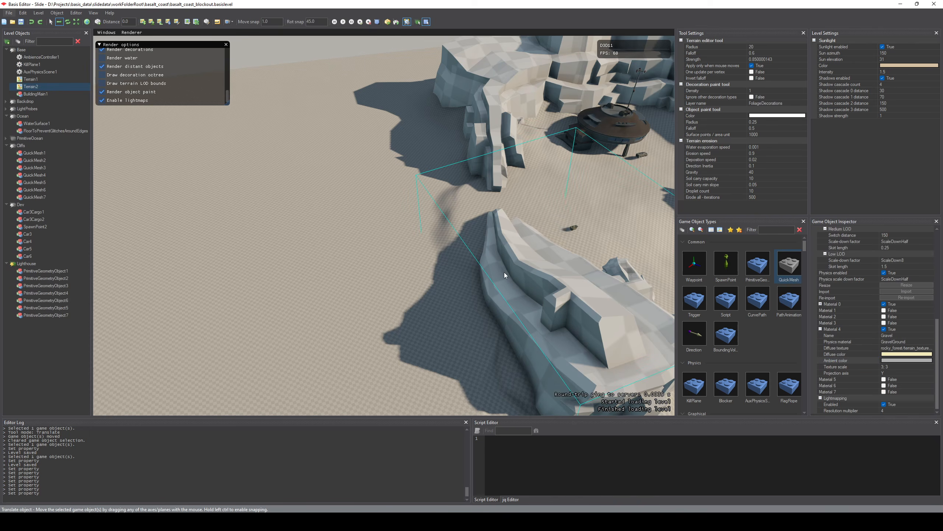
{"action": "key", "text": "ctrl+s"}
- Switch to the demo1 level, examine its dirt road and surrounding ground from above, and activate the raise/lower terrain tool
{"action": "right_click_drag", "start_coordinate": [408, 243], "coordinate": [443, 260]}
{"action": "key", "text": "w"}
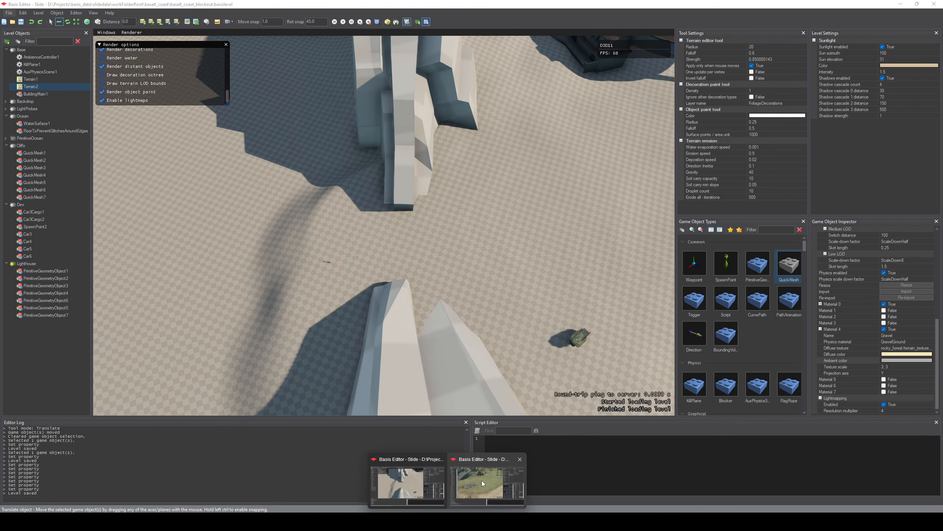
{"action": "left_click", "coordinate": [484, 483]}
{"action": "key", "text": "s"}
{"action": "right_click_drag", "start_coordinate": [479, 232], "coordinate": [286, 219]}
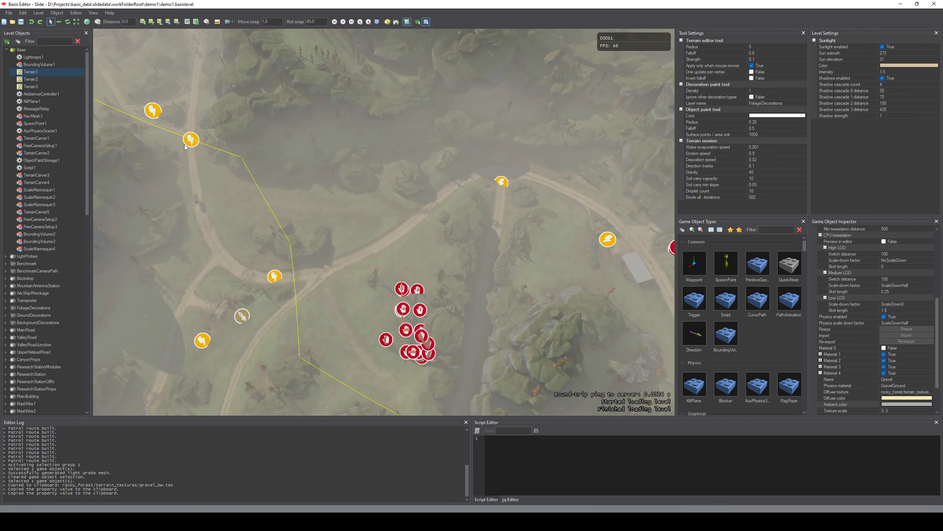
{"action": "right_click_drag", "start_coordinate": [464, 233], "coordinate": [402, 273]}
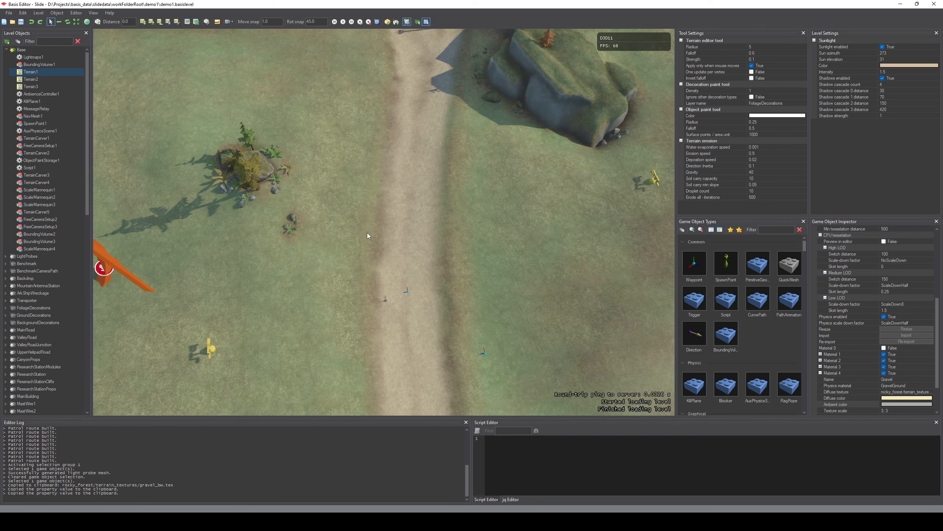
{"action": "key", "text": "t"}
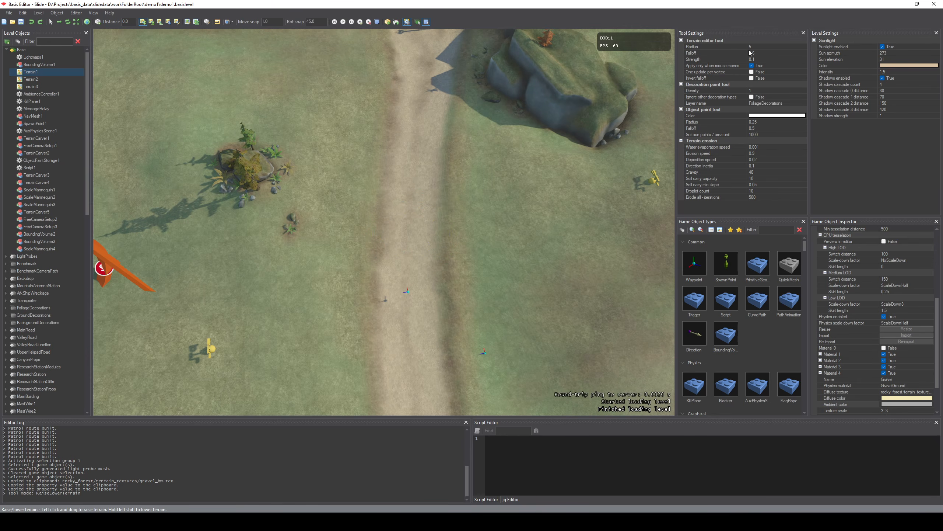
{"action": "scroll", "coordinate": [414, 247], "scroll_direction": "down", "scroll_amount": 1}
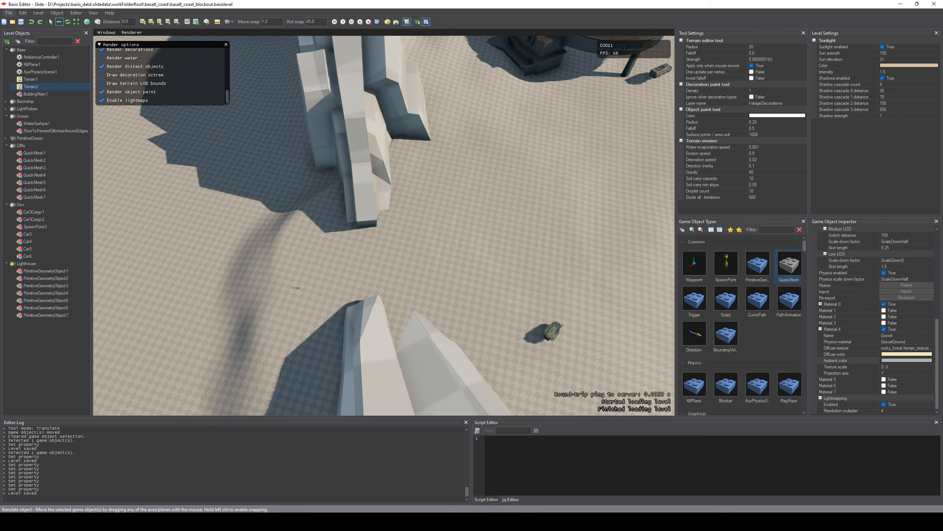
- In the basalt coast level, select Terrain1 through selection group 1 and enable its Material 4
{"action": "right_click_drag", "start_coordinate": [530, 254], "coordinate": [515, 273]}
{"action": "left_click", "coordinate": [551, 204]}
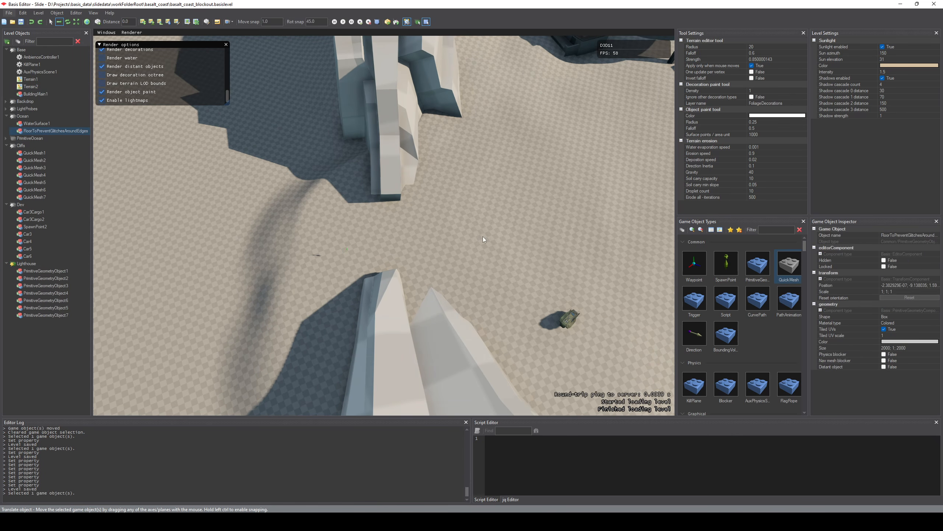
{"action": "right_click_drag", "start_coordinate": [591, 279], "coordinate": [608, 262]}
{"action": "key", "text": "1"}
{"action": "left_click", "coordinate": [896, 323]}
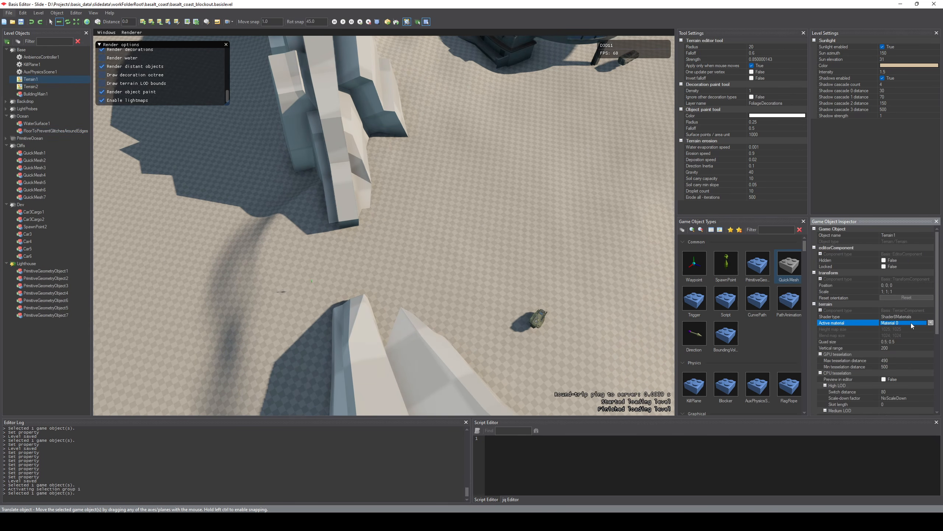
{"action": "left_click", "coordinate": [931, 323]}
{"action": "left_click", "coordinate": [930, 323]}
{"action": "left_click_drag", "start_coordinate": [937, 323], "coordinate": [937, 395]}
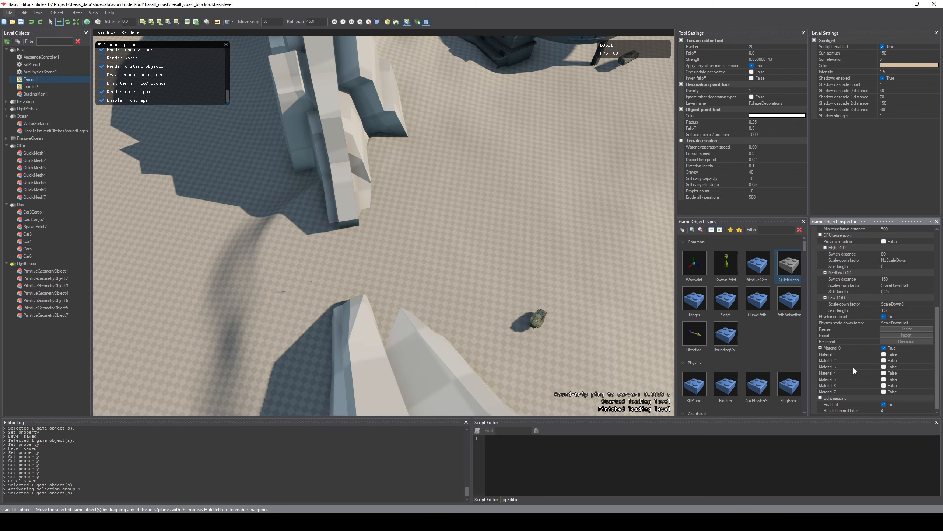
{"action": "left_click", "coordinate": [885, 373]}
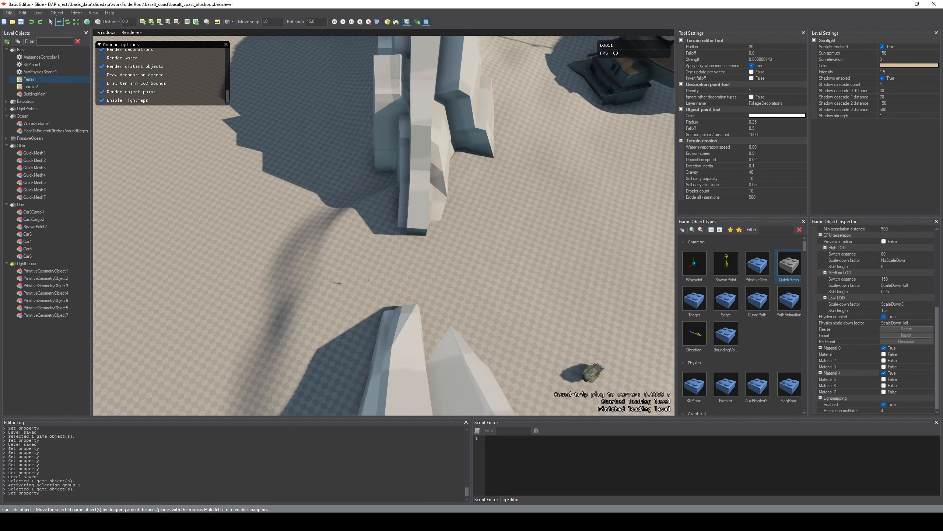
- Select Terrain2 through selection group 2 and set its active material to Gravel
{"action": "key", "text": "2"}
{"action": "scroll", "coordinate": [872, 373], "scroll_direction": "down", "scroll_amount": 7}
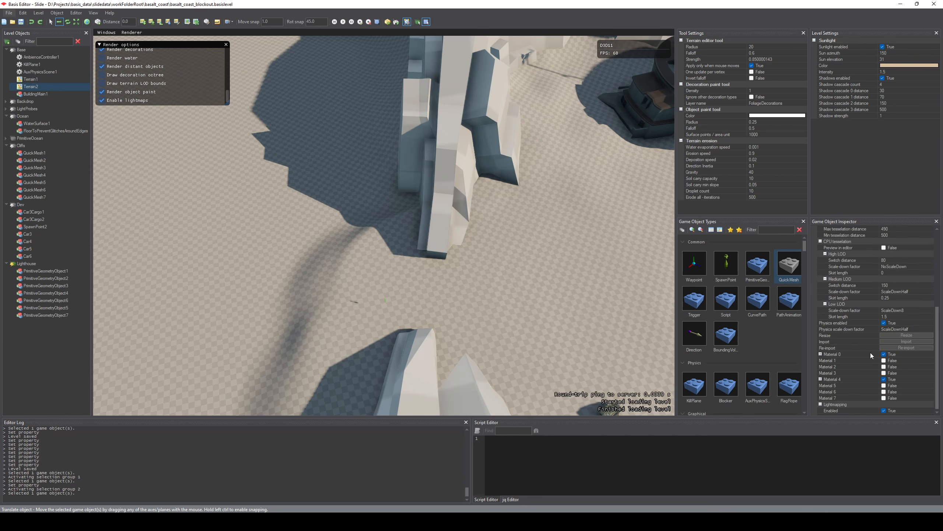
{"action": "right_click_drag", "start_coordinate": [443, 247], "coordinate": [401, 225]}
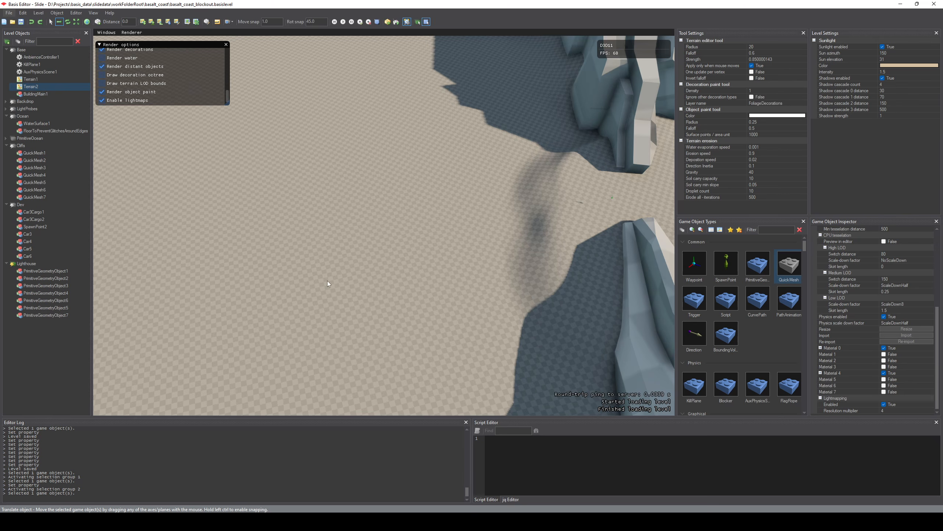
{"action": "scroll", "coordinate": [857, 378], "scroll_direction": "up", "scroll_amount": 7}
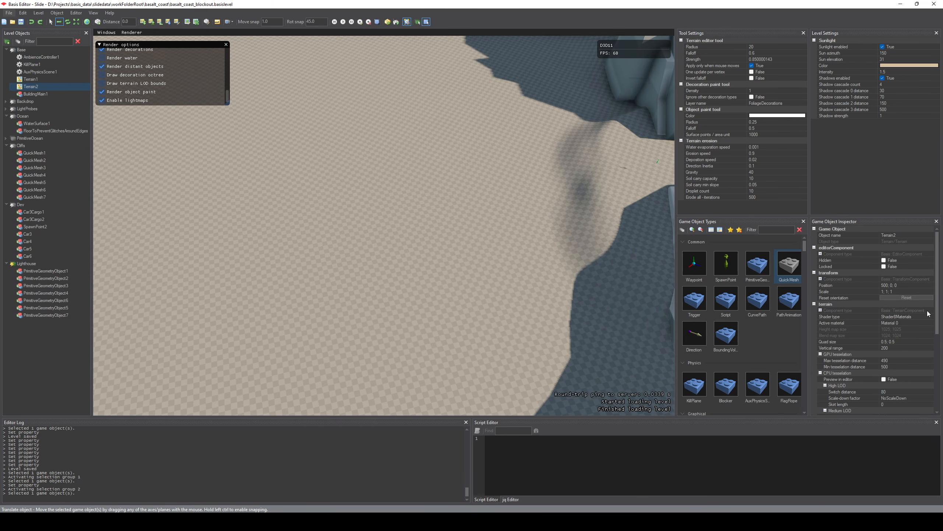
{"action": "left_click", "coordinate": [906, 323]}
{"action": "left_click", "coordinate": [931, 322]}
{"action": "left_click", "coordinate": [903, 357]}
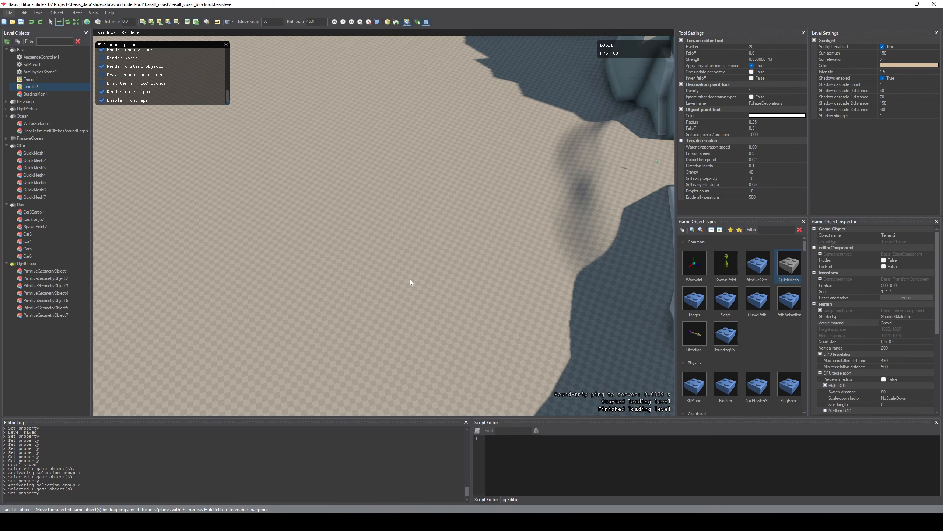
- Activate terrain material painting and set the brush radius to 4 and strength to 0.05
{"action": "key", "text": "1"}
{"action": "key", "text": "5"}
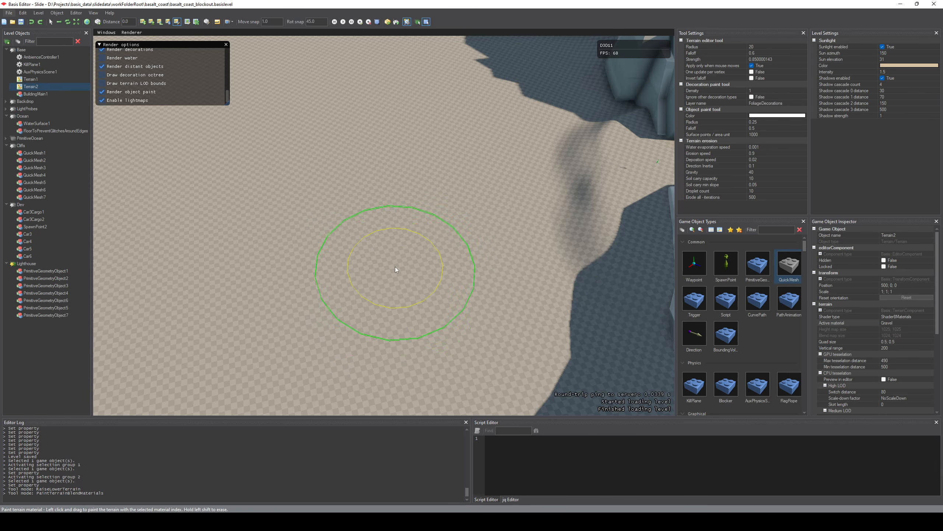
{"action": "left_click", "coordinate": [760, 47]}
{"action": "scroll", "coordinate": [424, 314], "scroll_direction": "down", "scroll_amount": 8}
{"action": "scroll", "coordinate": [419, 321], "scroll_direction": "up", "scroll_amount": 1}
- Paint test strokes of Gravel on the open sand, undo them, and set the brush falloff to about 0.85
{"action": "mouse_move", "coordinate": [424, 340]}
{"action": "left_mouse_down"}
{"action": "mouse_move", "coordinate": [423, 301]}
{"action": "mouse_move", "coordinate": [425, 331]}
{"action": "mouse_move", "coordinate": [423, 306]}
{"action": "mouse_move", "coordinate": [442, 337]}
{"action": "left_mouse_up"}
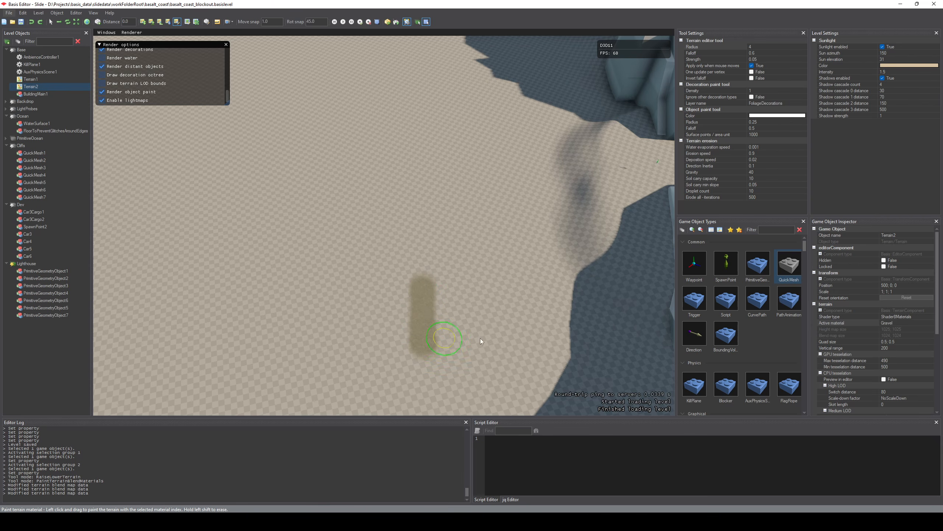
{"action": "mouse_move", "coordinate": [442, 337]}
{"action": "right_mouse_down"}
{"action": "mouse_move", "coordinate": [440, 298]}
{"action": "mouse_move", "coordinate": [455, 253]}
{"action": "mouse_move", "coordinate": [438, 256]}
{"action": "mouse_move", "coordinate": [437, 335]}
{"action": "right_mouse_up"}
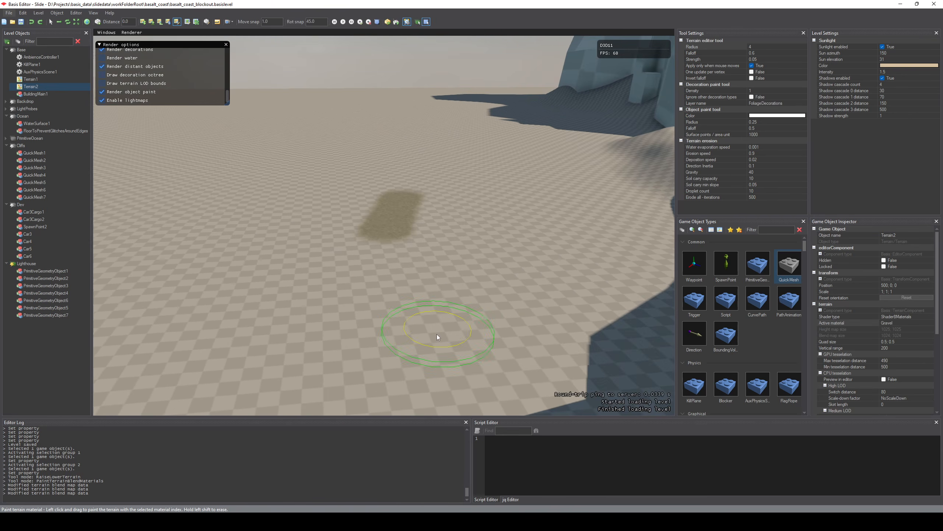
{"action": "key", "text": "ctrl+z"}
{"action": "key", "text": "ctrl+z"}
{"action": "scroll", "coordinate": [445, 314], "scroll_direction": "down", "scroll_amount": 2}
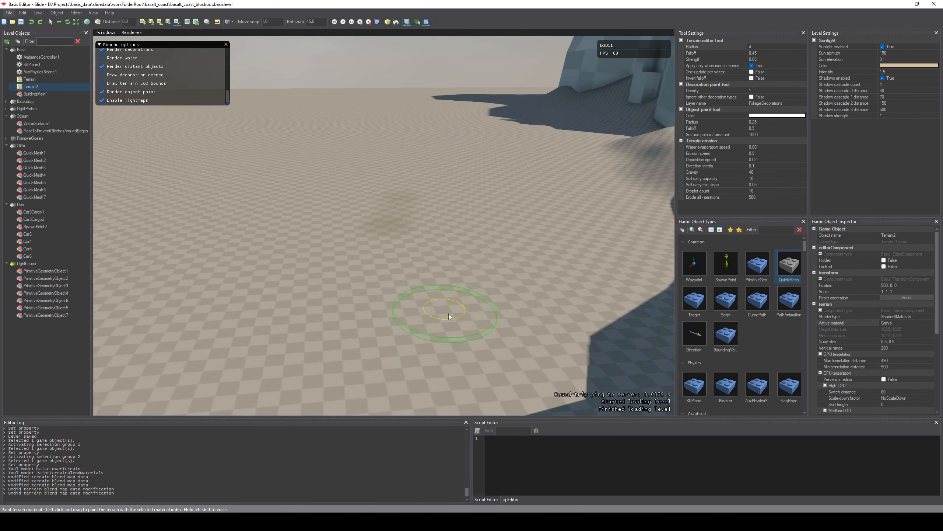
{"action": "key", "text": "ctrl+z"}
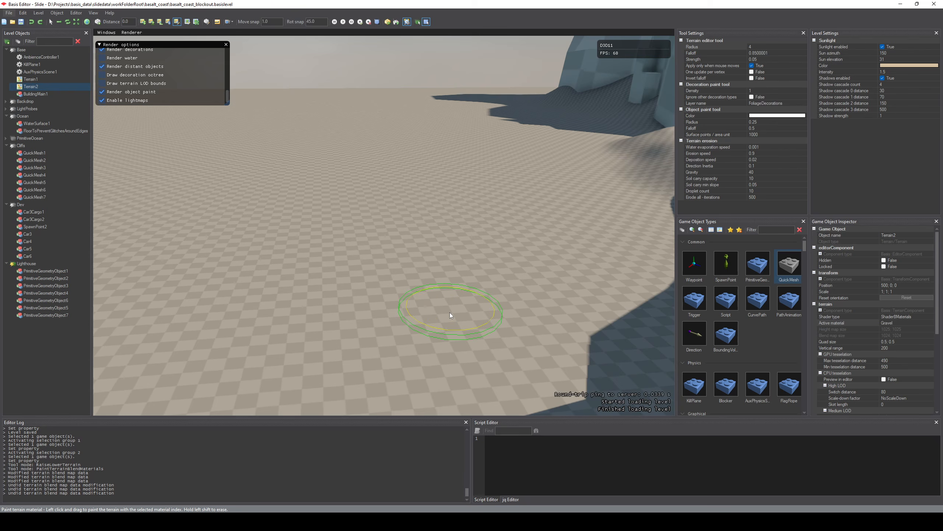
- Try a wide Gravel strip beneath the parked car to judge the road width, and undo it
{"action": "mouse_move", "coordinate": [453, 298]}
{"action": "right_mouse_down"}
{"action": "mouse_move", "coordinate": [256, 295]}
{"action": "mouse_move", "coordinate": [268, 394]}
{"action": "mouse_move", "coordinate": [305, 390]}
{"action": "mouse_move", "coordinate": [275, 371]}
{"action": "right_mouse_up"}
{"action": "key", "text": "w"}
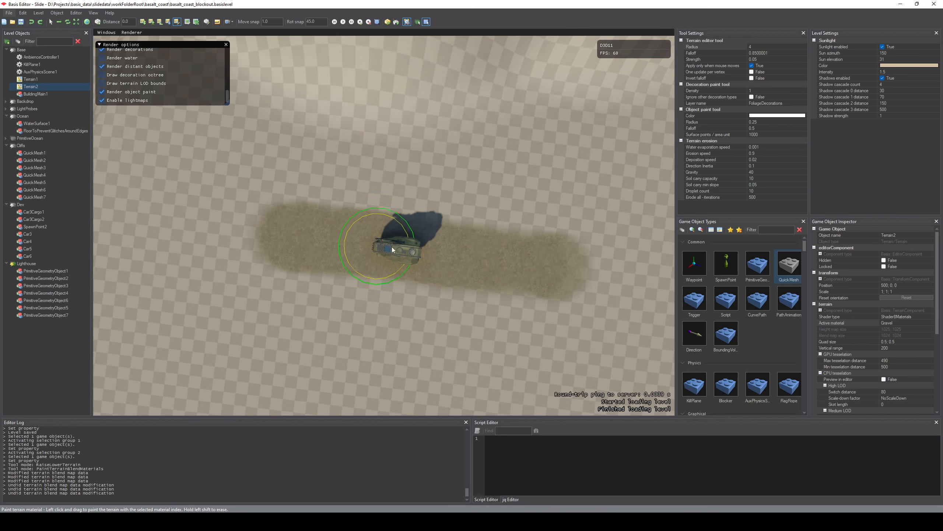
{"action": "left_click_drag", "start_coordinate": [392, 247], "coordinate": [561, 263]}
{"action": "mouse_move", "coordinate": [562, 262]}
{"action": "right_mouse_down"}
{"action": "mouse_move", "coordinate": [668, 252]}
{"action": "mouse_move", "coordinate": [632, 223]}
{"action": "mouse_move", "coordinate": [565, 268]}
{"action": "mouse_move", "coordinate": [456, 316]}
{"action": "right_mouse_up"}
{"action": "key", "text": "s"}
{"action": "key", "text": "w"}
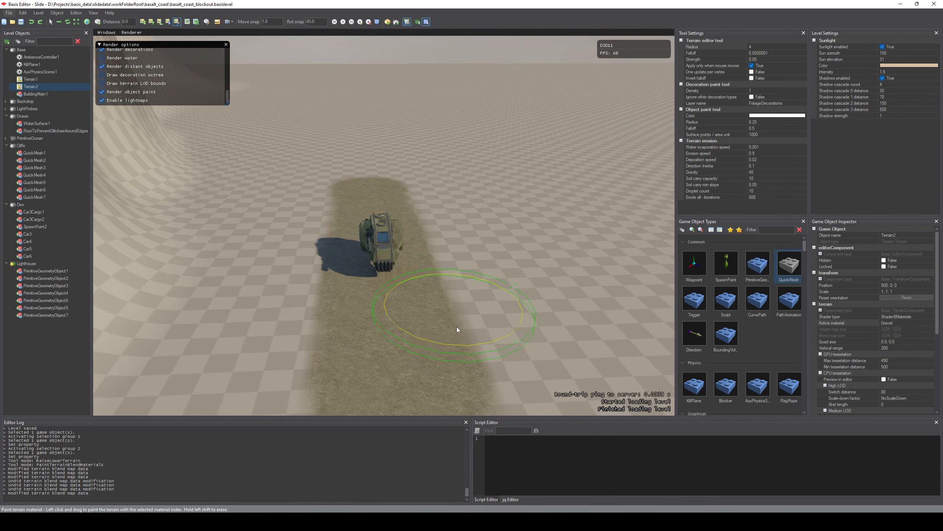
{"action": "key", "text": "ctrl+z"}
{"action": "key", "text": "ctrl+z"}
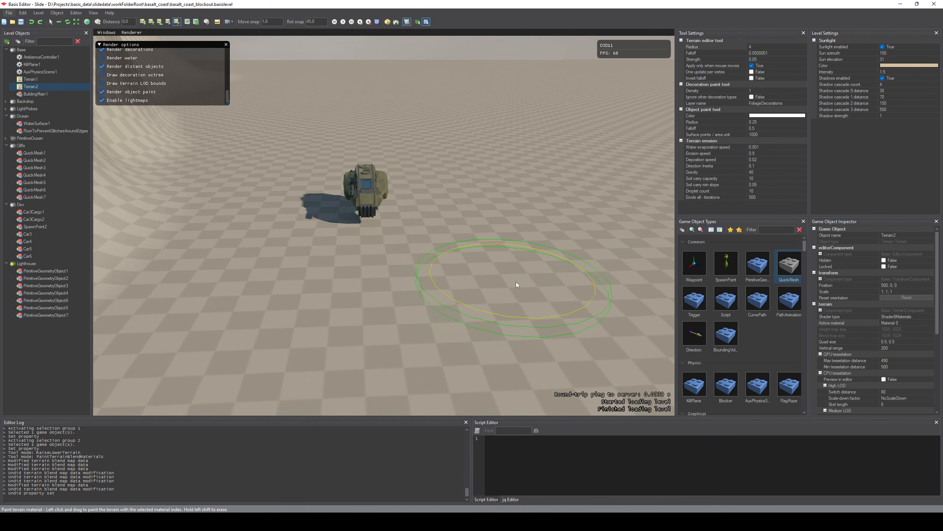
- Leave material painting and examine the level layout from above, including the cliffs, research building and lighthouse headland
{"action": "key", "text": "Escape"}
{"action": "key", "text": "s"}
{"action": "mouse_move", "coordinate": [518, 277]}
{"action": "right_mouse_down"}
{"action": "mouse_move", "coordinate": [535, 246]}
{"action": "mouse_move", "coordinate": [505, 223]}
{"action": "mouse_move", "coordinate": [522, 271]}
{"action": "right_mouse_up"}
{"action": "key", "text": "w"}
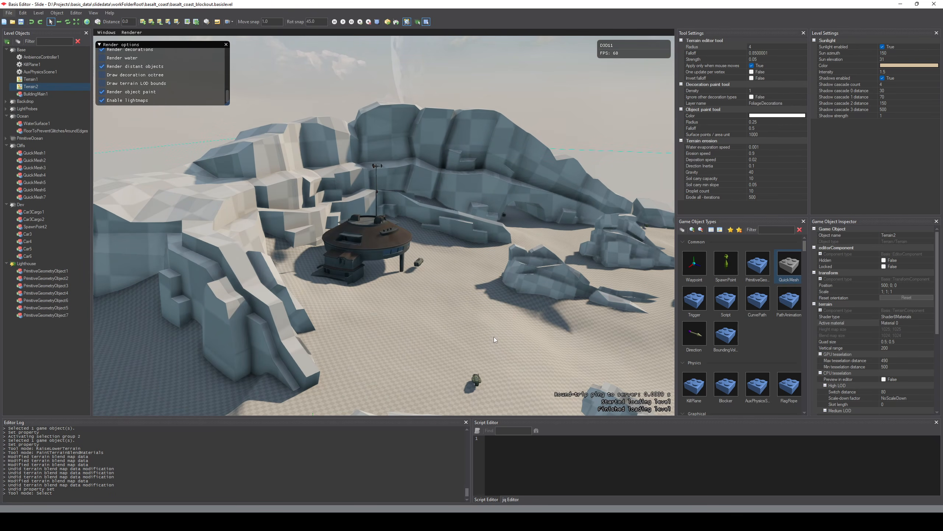
{"action": "middle_click_drag", "start_coordinate": [494, 337], "coordinate": [446, 311]}
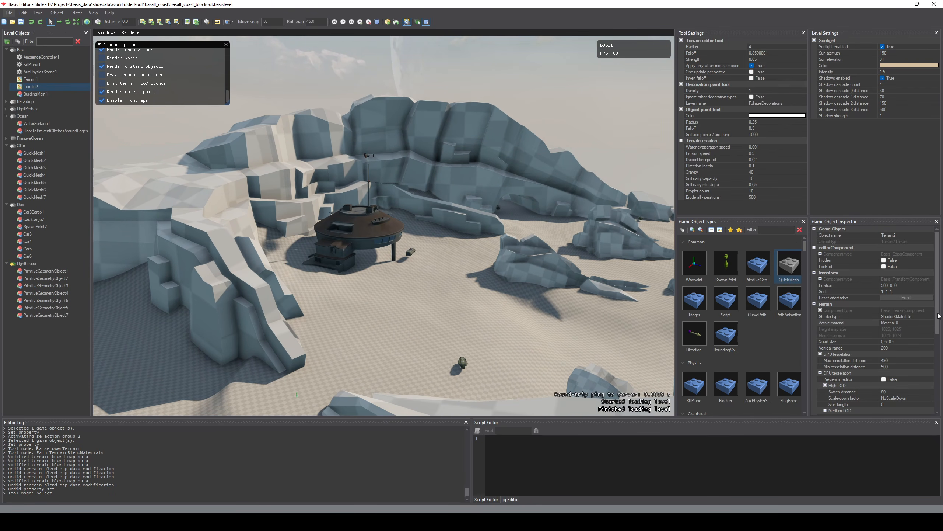
{"action": "middle_click_drag", "start_coordinate": [474, 347], "coordinate": [488, 281]}
{"action": "key", "text": "s"}
{"action": "right_click_drag", "start_coordinate": [488, 282], "coordinate": [372, 163]}
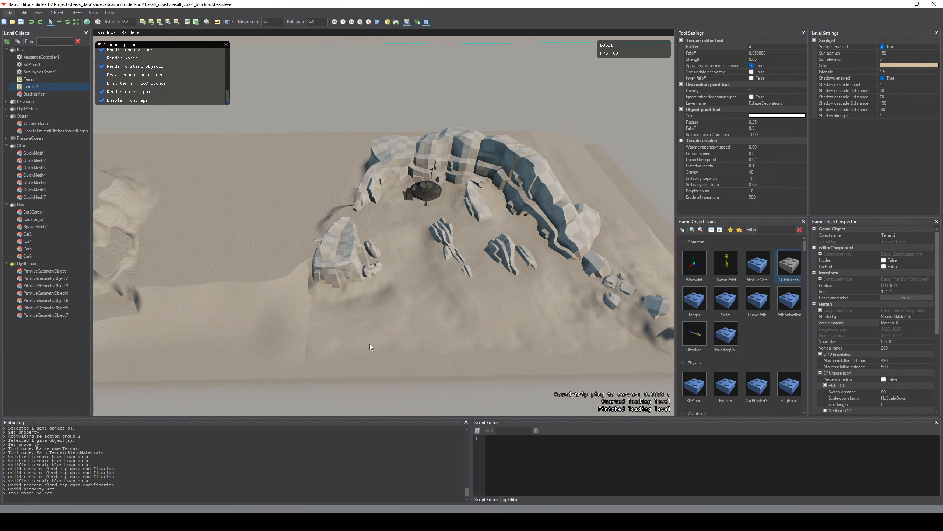
{"action": "middle_click_drag", "start_coordinate": [395, 219], "coordinate": [531, 195]}
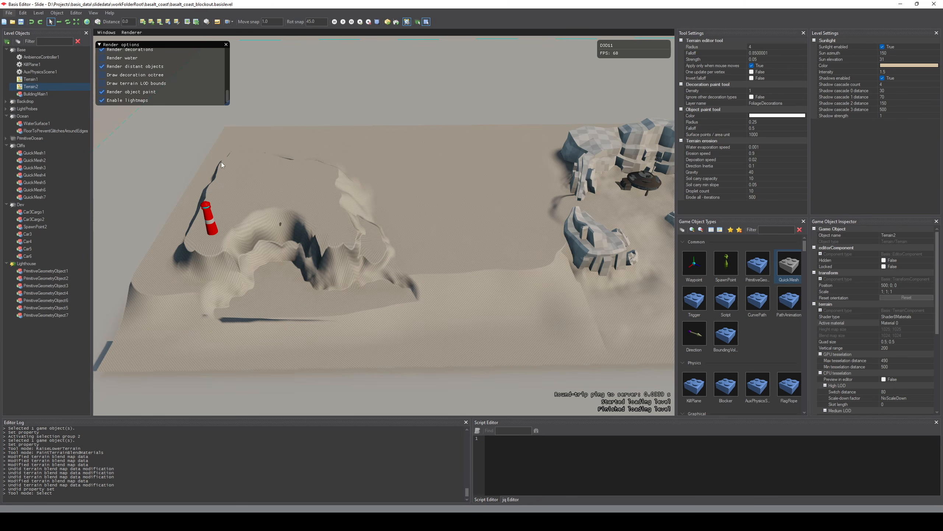
{"action": "right_click_drag", "start_coordinate": [518, 114], "coordinate": [391, 232]}
{"action": "key", "text": "w"}
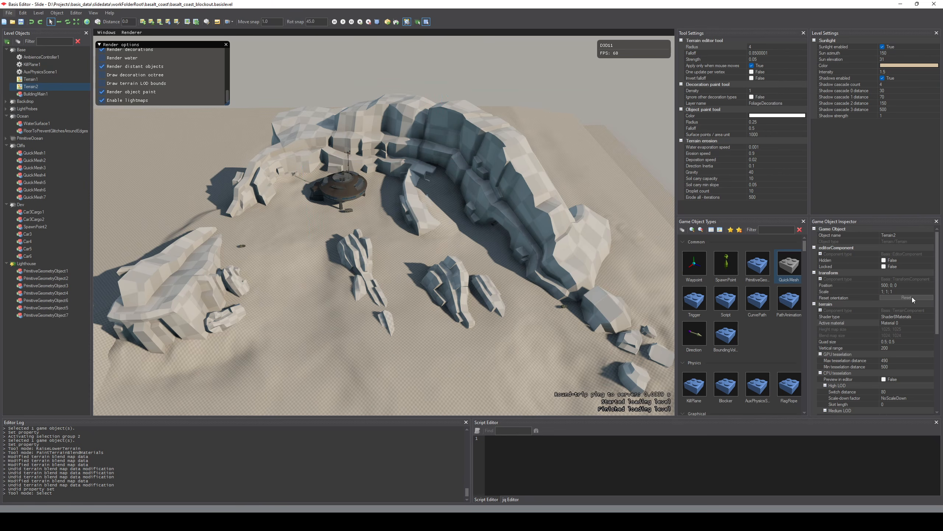
- Copy the resource path of the gravel_bw.tex diffuse texture used by Terrain2's Gravel material
{"action": "scroll", "coordinate": [921, 335], "scroll_direction": "down", "scroll_amount": 7}
{"action": "left_click", "coordinate": [820, 373]}
{"action": "scroll", "coordinate": [898, 365], "scroll_direction": "down", "scroll_amount": 2}
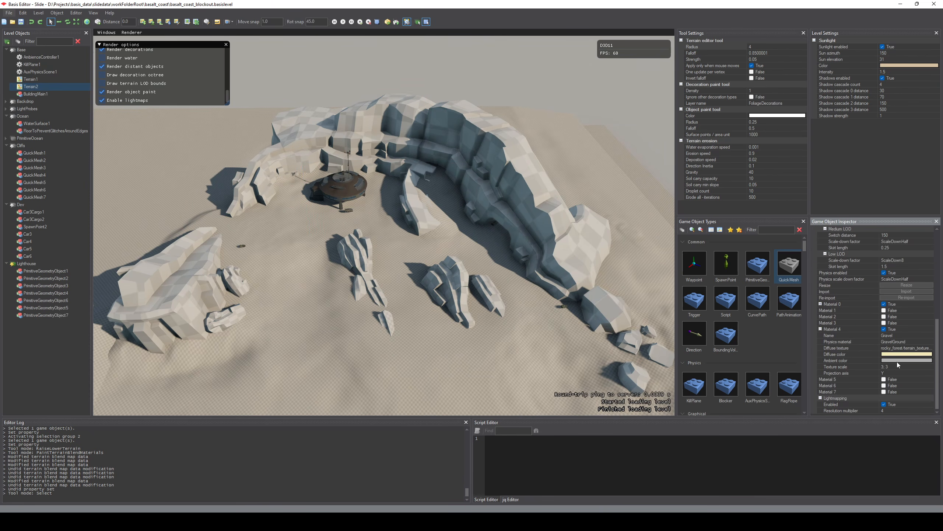
{"action": "left_click", "coordinate": [890, 351]}
{"action": "left_click", "coordinate": [925, 350]}
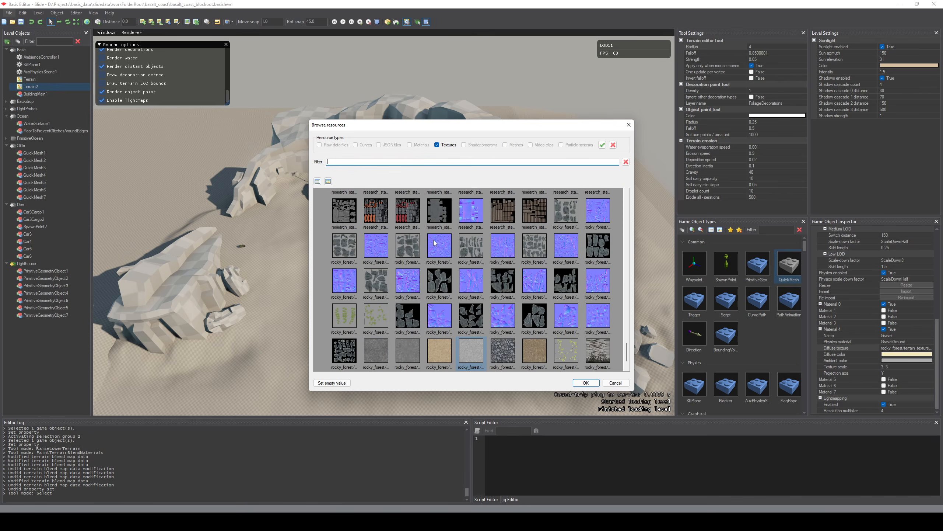
{"action": "right_click", "coordinate": [474, 355]}
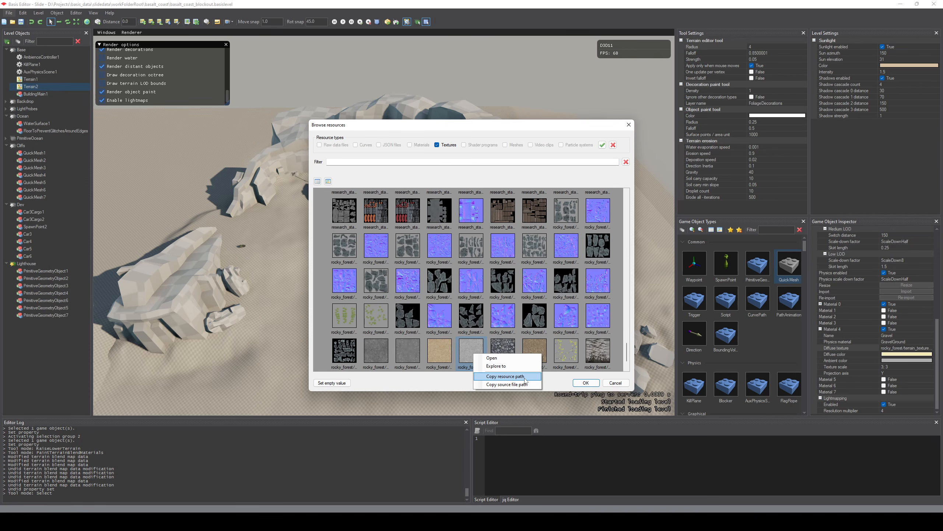
{"action": "left_click", "coordinate": [527, 377]}
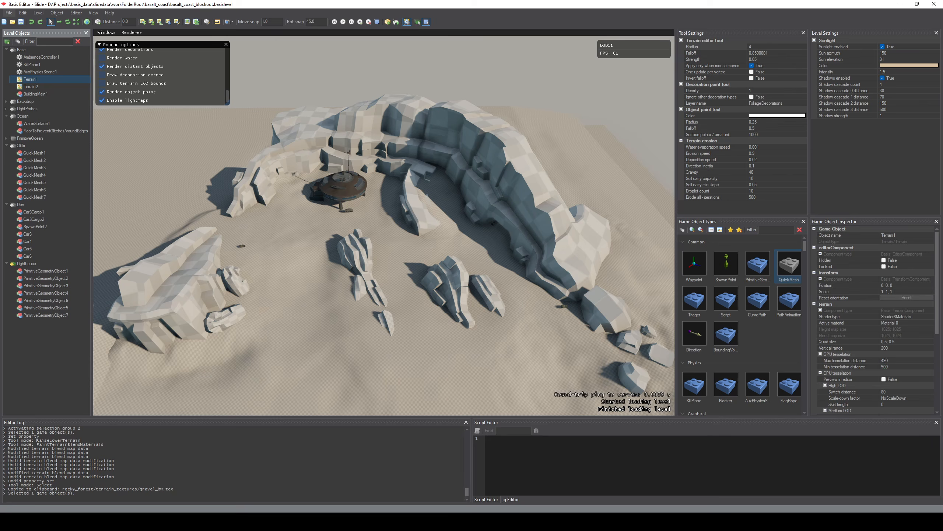
- Name Terrain1's Material 4 Gravel and set its physics material to GravelGround
{"action": "scroll", "coordinate": [846, 379], "scroll_direction": "down", "scroll_amount": 7}
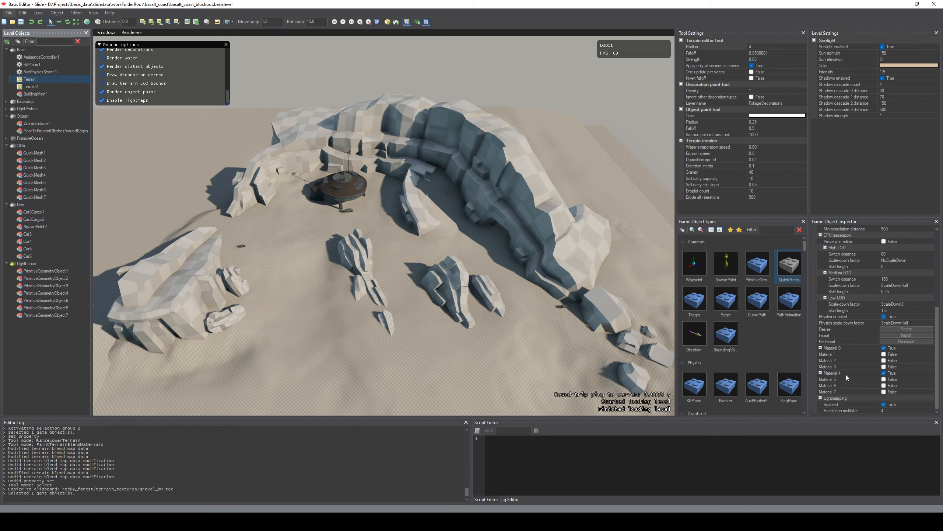
{"action": "left_click", "coordinate": [820, 373]}
{"action": "left_click", "coordinate": [830, 379]}
{"action": "type", "text": "Gravel"}
{"action": "key", "text": "Return"}
{"action": "left_click", "coordinate": [931, 386]}
{"action": "left_click", "coordinate": [921, 390]}
{"action": "left_click", "coordinate": [931, 385]}
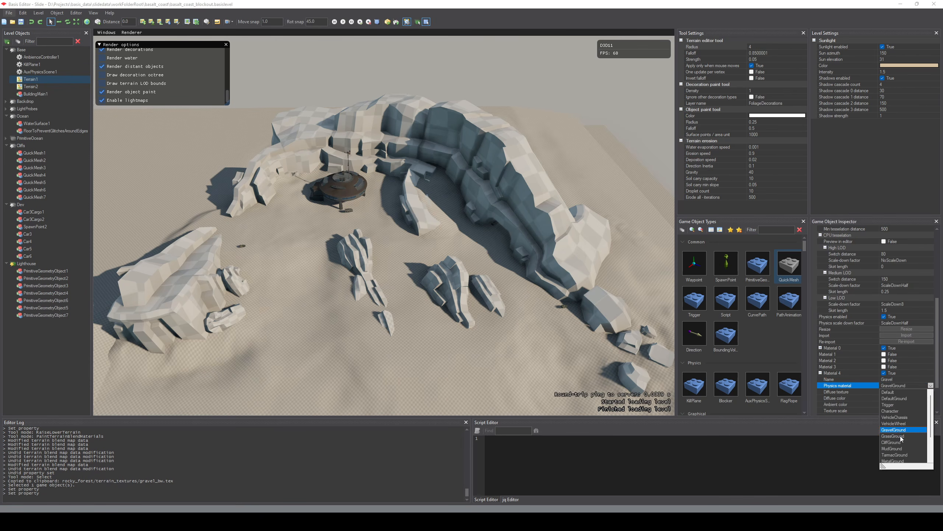
{"action": "left_click", "coordinate": [900, 431]}
- Assign the copied gravel_bw.tex diffuse texture to Terrain1's Gravel material and set its texture scale to 3; 3
{"action": "left_click", "coordinate": [910, 391]}
{"action": "left_click", "coordinate": [931, 392]}
{"action": "key", "text": "ctrl+v"}
{"action": "double_click", "coordinate": [468, 207]}
{"action": "left_click", "coordinate": [819, 410]}
{"action": "type", "text": "3; 3"}
{"action": "key", "text": "Return"}
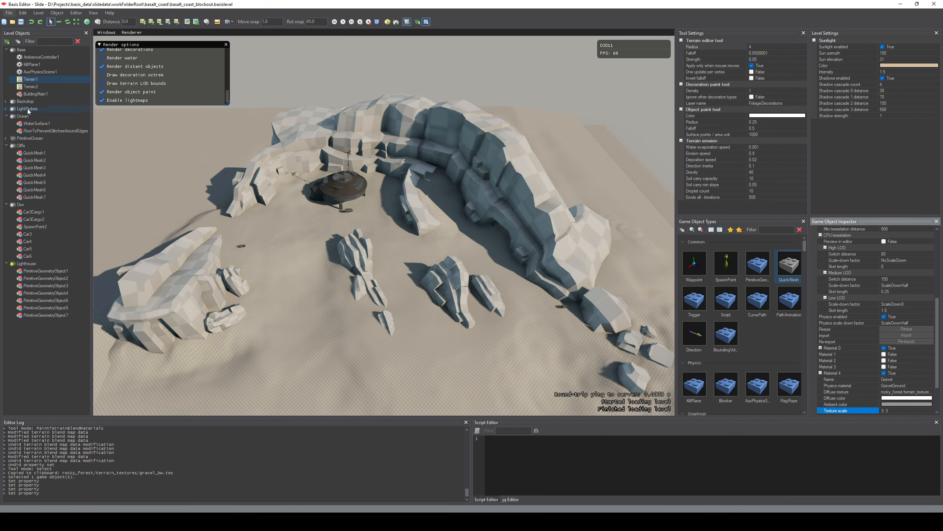
- Copy the diffuse color of Terrain2's Gravel material into Terrain1's Gravel material
{"action": "left_click", "coordinate": [30, 87]}
{"action": "left_click", "coordinate": [820, 373]}
{"action": "right_click", "coordinate": [858, 397]}
{"action": "left_click", "coordinate": [870, 401]}
{"action": "left_click", "coordinate": [31, 79]}
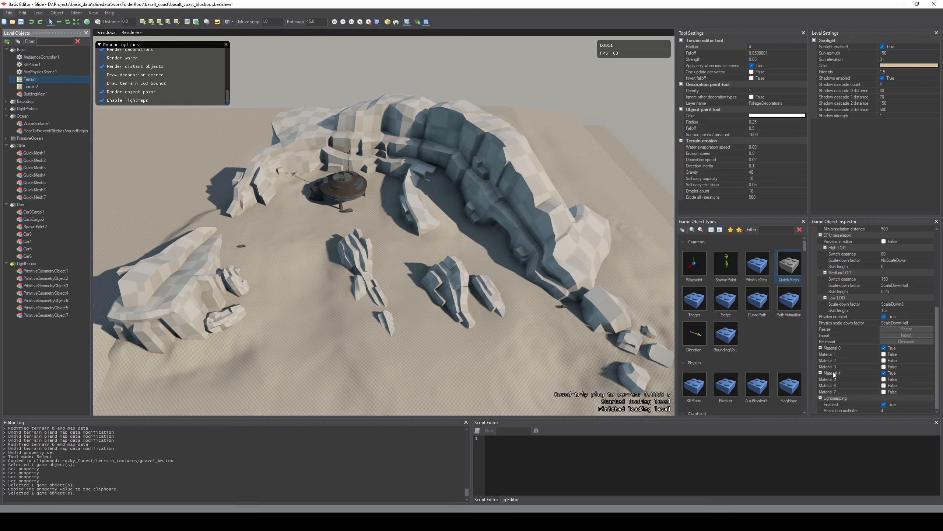
{"action": "left_click", "coordinate": [820, 373]}
{"action": "left_click", "coordinate": [849, 398]}
{"action": "key", "text": "ctrl+v"}
- Copy the ambient color of Terrain2's Gravel material into Terrain1's Gravel material
{"action": "left_click", "coordinate": [31, 86]}
{"action": "left_click", "coordinate": [821, 372]}
{"action": "right_click", "coordinate": [861, 403]}
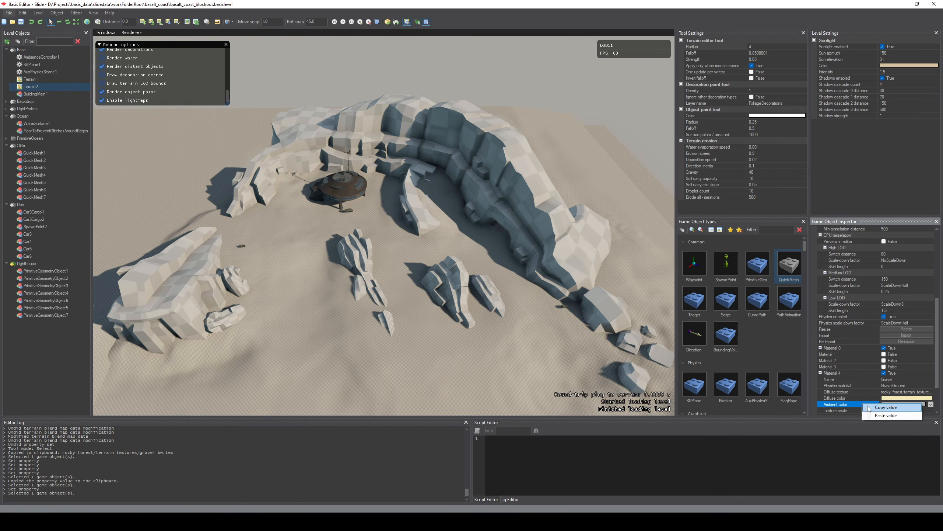
{"action": "left_click", "coordinate": [873, 407]}
{"action": "left_click", "coordinate": [31, 80]}
{"action": "left_click", "coordinate": [820, 373]}
{"action": "right_click", "coordinate": [861, 403]}
{"action": "left_click", "coordinate": [873, 415]}
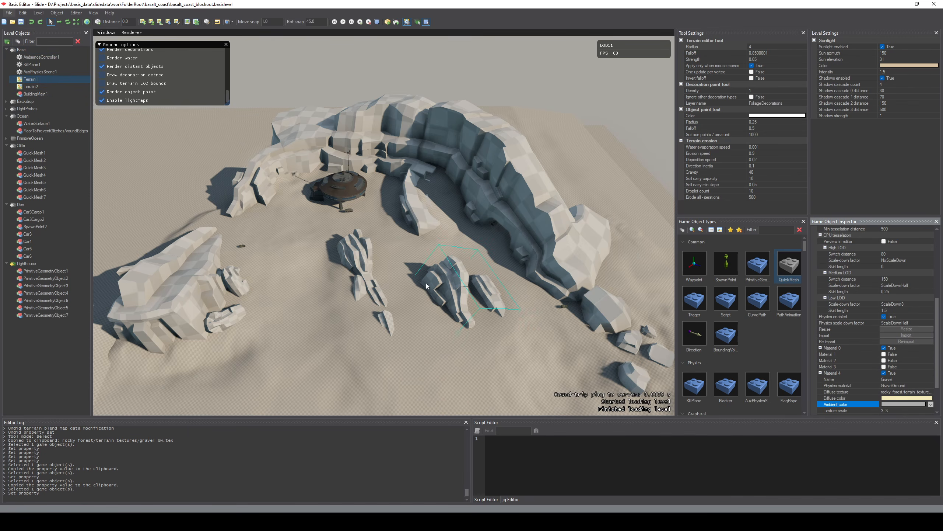
- Activate terrain material painting for Terrain1 and try a stroke on the shaded ground by the cliff opening
{"action": "right_click_drag", "start_coordinate": [380, 278], "coordinate": [416, 283]}
{"action": "key", "text": "w"}
{"action": "key", "text": "w"}
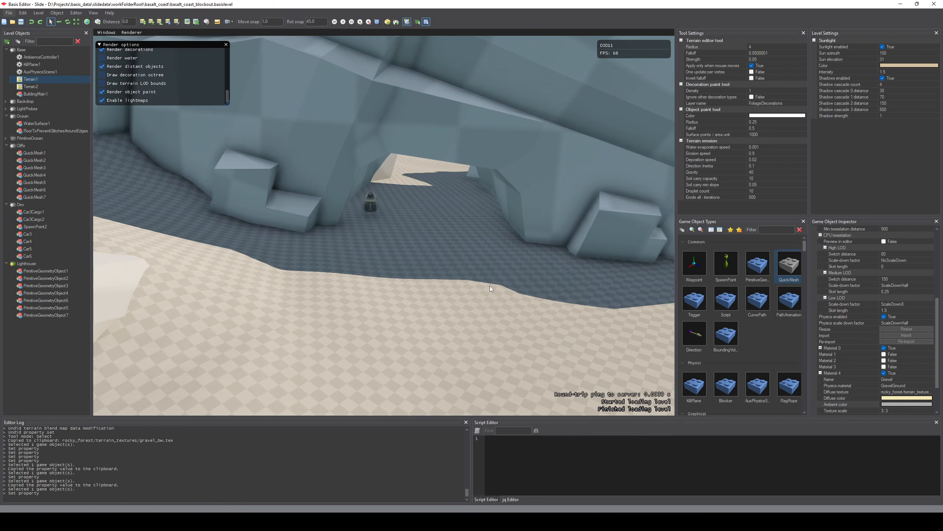
{"action": "key", "text": "9"}
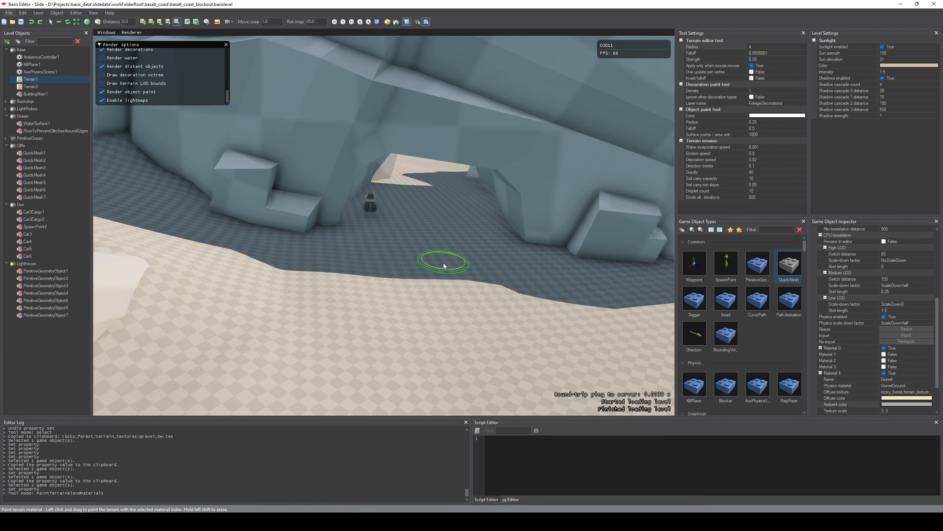
{"action": "key", "text": "w"}
{"action": "mouse_move", "coordinate": [442, 249]}
{"action": "right_mouse_down"}
{"action": "mouse_move", "coordinate": [365, 246]}
{"action": "mouse_move", "coordinate": [335, 275]}
{"action": "mouse_move", "coordinate": [319, 270]}
{"action": "mouse_move", "coordinate": [389, 205]}
{"action": "right_mouse_up"}
{"action": "key", "text": "w"}
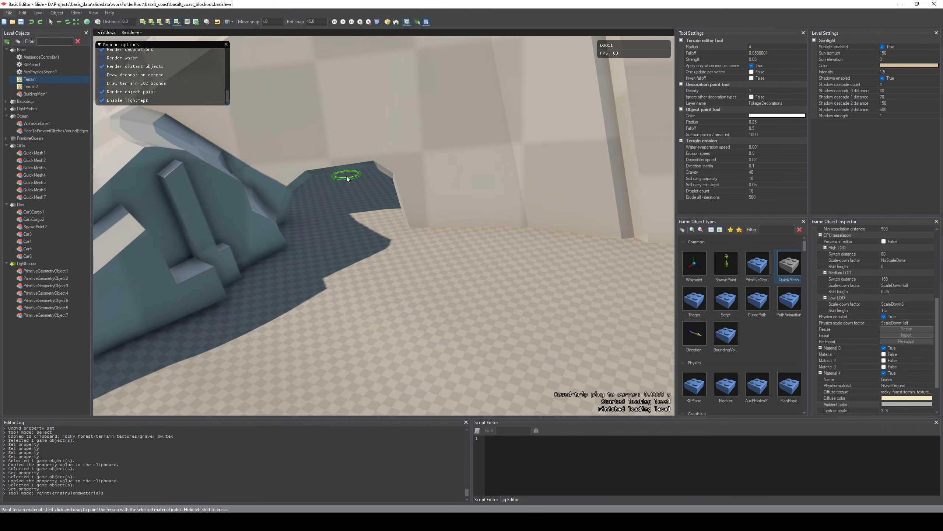
{"action": "left_click", "coordinate": [341, 208]}
- Set Terrain1's active material to Gravel
{"action": "scroll", "coordinate": [900, 362], "scroll_direction": "up", "scroll_amount": 5}
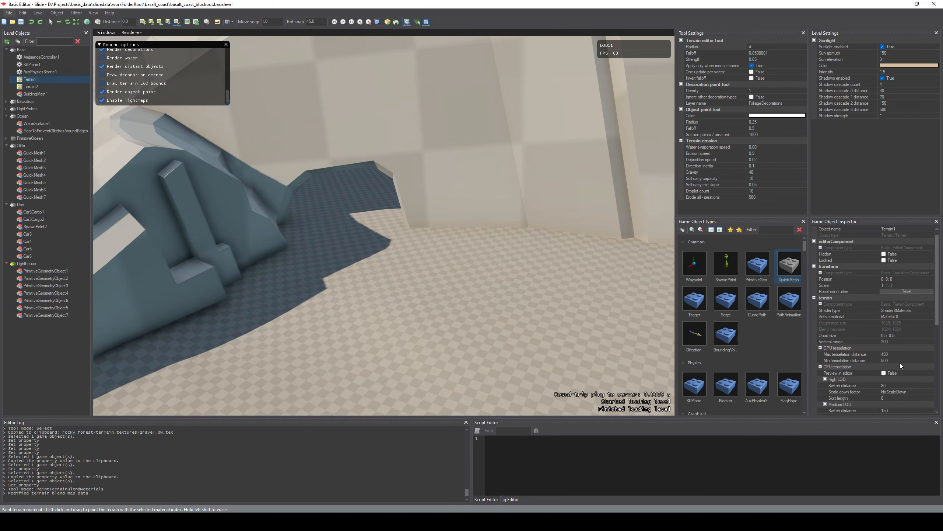
{"action": "left_click", "coordinate": [927, 323]}
{"action": "left_click", "coordinate": [931, 317]}
{"action": "left_click", "coordinate": [932, 318]}
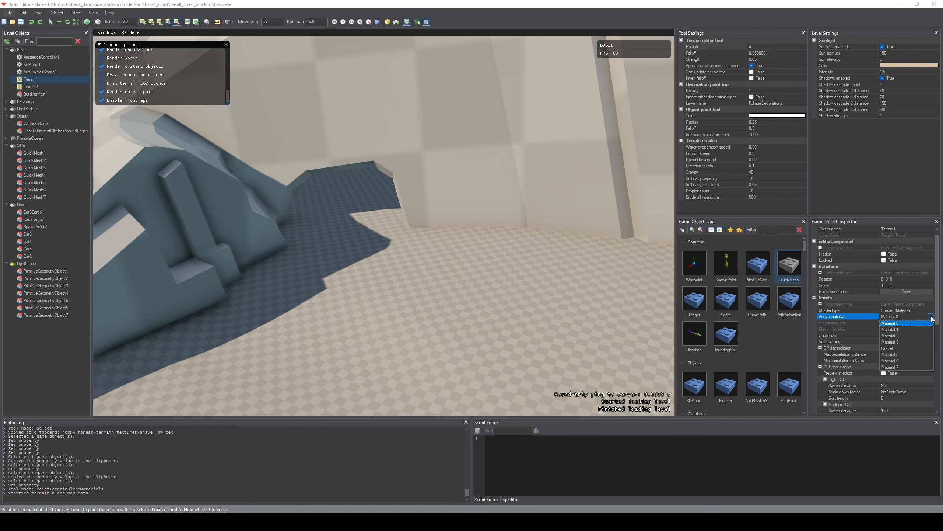
{"action": "left_click", "coordinate": [886, 349]}
- Paint a short Gravel path from the shaded cliff opening onto the open sand, with brush strength about 0.4
{"action": "right_click_drag", "start_coordinate": [403, 239], "coordinate": [390, 195]}
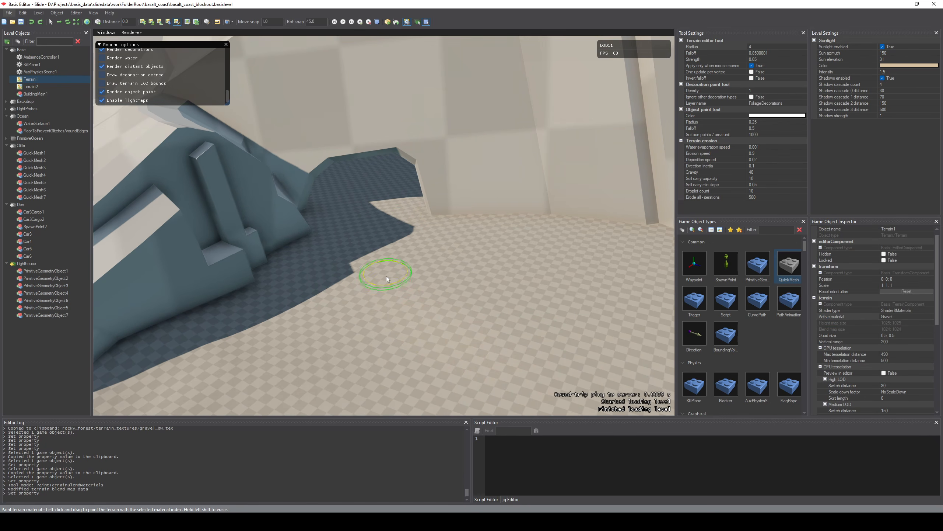
{"action": "left_click", "coordinate": [369, 222]}
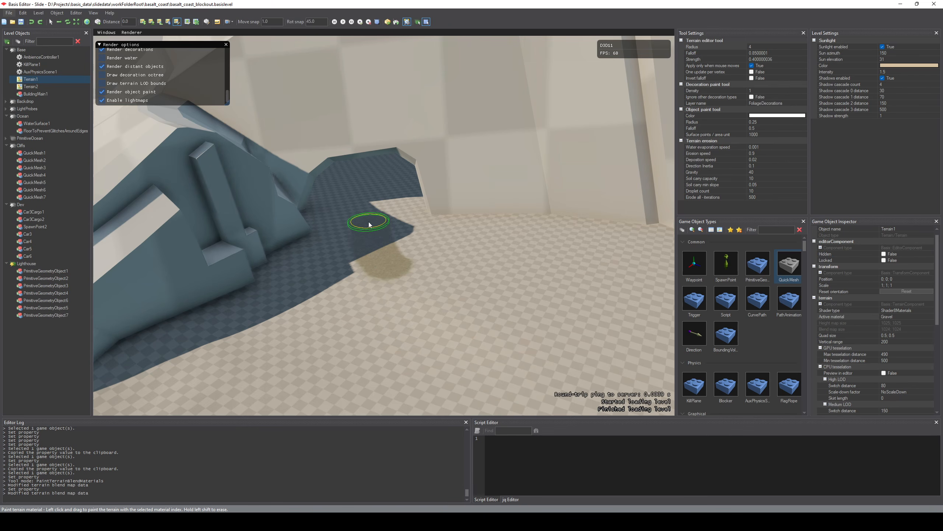
{"action": "left_click", "coordinate": [373, 164]}
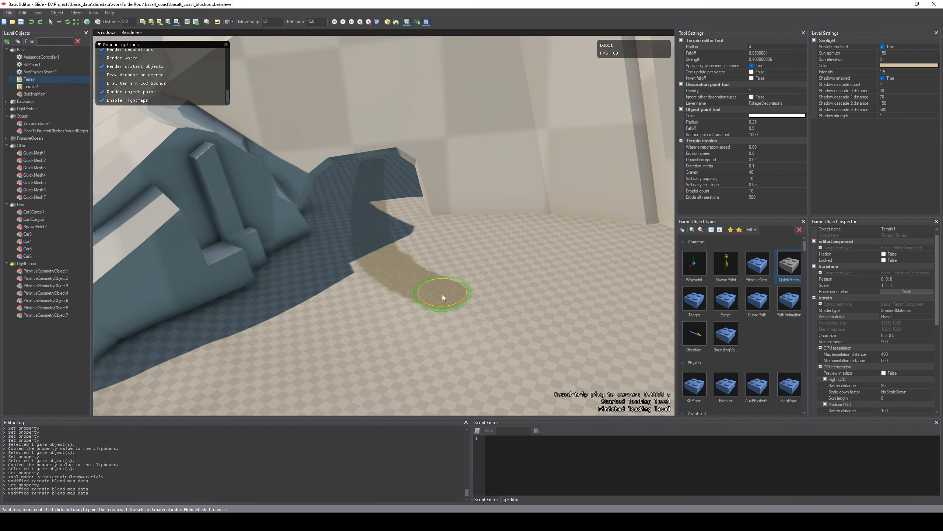
{"action": "left_click_drag", "start_coordinate": [442, 295], "coordinate": [443, 297]}
- Turn on water rendering and examine the shoreline and the ground between the cliffs around the painted path
{"action": "key", "text": "s"}
{"action": "mouse_move", "coordinate": [443, 296]}
{"action": "right_mouse_down"}
{"action": "mouse_move", "coordinate": [469, 295]}
{"action": "mouse_move", "coordinate": [519, 348]}
{"action": "right_mouse_up"}
{"action": "key", "text": "a"}
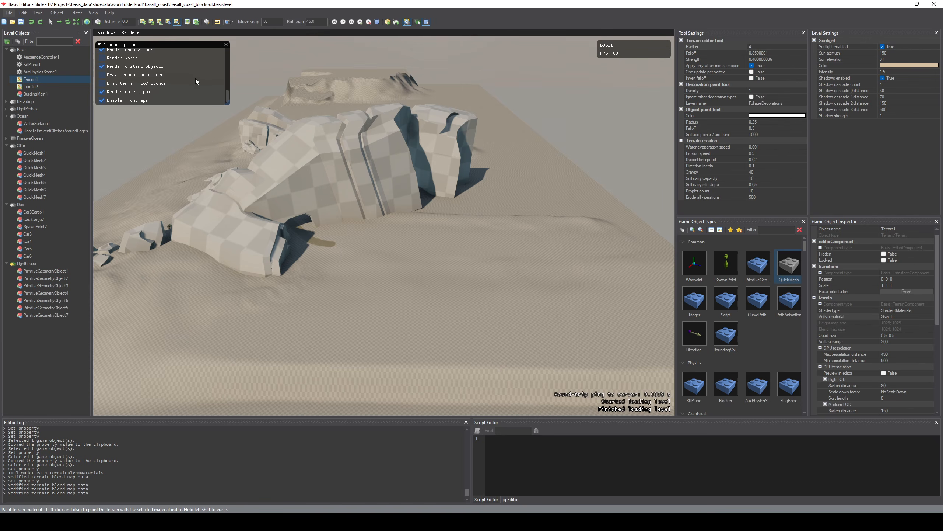
{"action": "left_click", "coordinate": [126, 59]}
{"action": "key", "text": "w"}
{"action": "mouse_move", "coordinate": [412, 254]}
{"action": "right_mouse_down"}
{"action": "mouse_move", "coordinate": [412, 268]}
{"action": "mouse_move", "coordinate": [375, 240]}
{"action": "mouse_move", "coordinate": [403, 242]}
{"action": "mouse_move", "coordinate": [437, 279]}
{"action": "mouse_move", "coordinate": [479, 282]}
{"action": "mouse_move", "coordinate": [448, 281]}
{"action": "mouse_move", "coordinate": [453, 258]}
{"action": "mouse_move", "coordinate": [437, 221]}
{"action": "mouse_move", "coordinate": [436, 232]}
{"action": "mouse_move", "coordinate": [443, 200]}
{"action": "right_mouse_up"}
{"action": "key", "text": "w"}
{"action": "key", "text": "d"}
{"action": "key", "text": "w"}
{"action": "key", "text": "s"}
{"action": "key", "text": "w"}
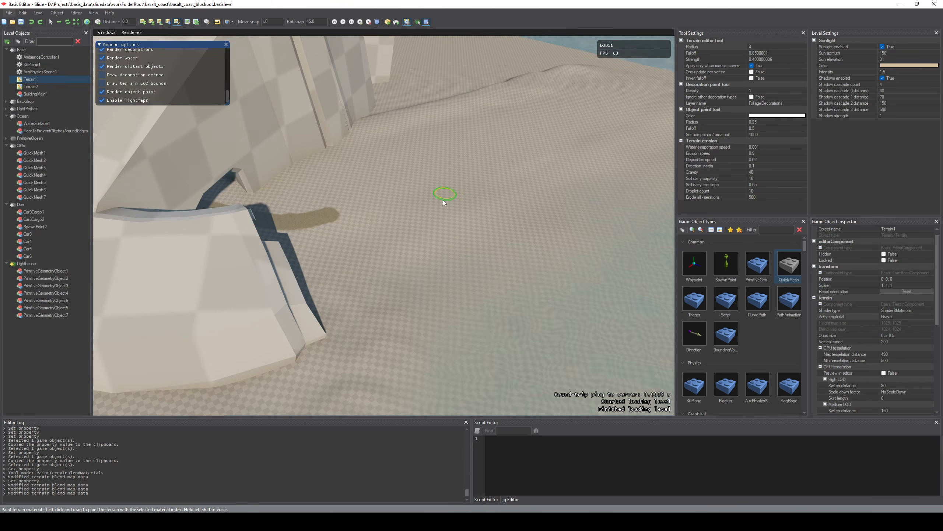
{"action": "right_click_drag", "start_coordinate": [314, 244], "coordinate": [355, 172]}
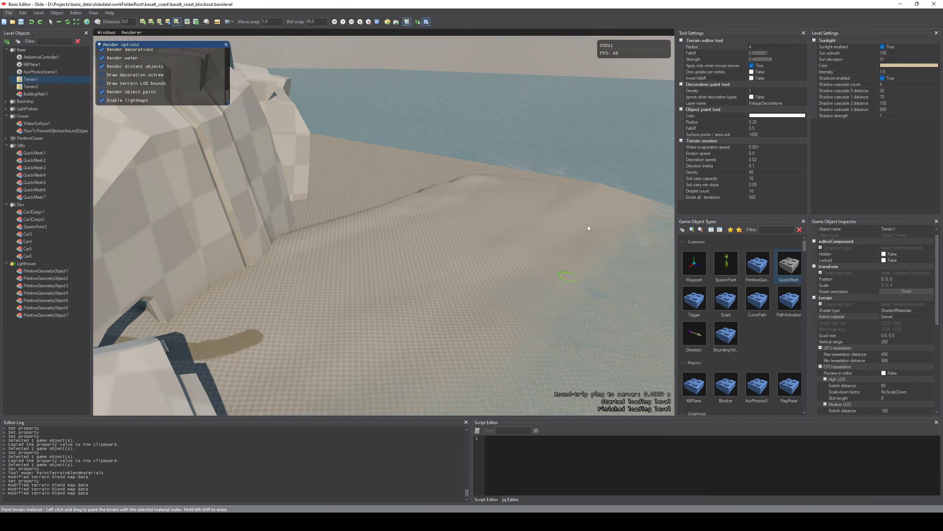
{"action": "key", "text": "s"}
{"action": "right_click_drag", "start_coordinate": [293, 313], "coordinate": [309, 348]}
{"action": "right_click_drag", "start_coordinate": [154, 216], "coordinate": [215, 248]}
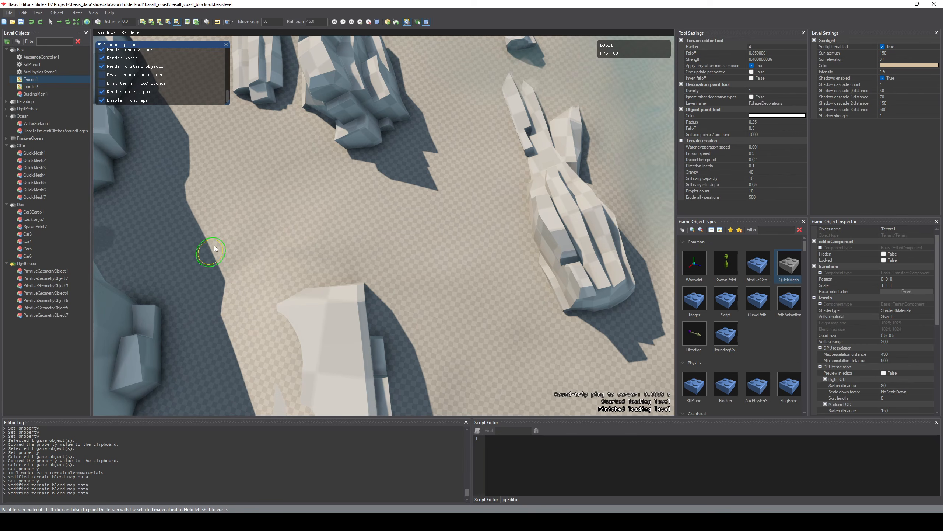
- Paint the Gravel road on Terrain1 from the shaded cliff opening across the open sand and past the round building, with radius 4
{"action": "left_click_drag", "start_coordinate": [106, 236], "coordinate": [135, 232]}
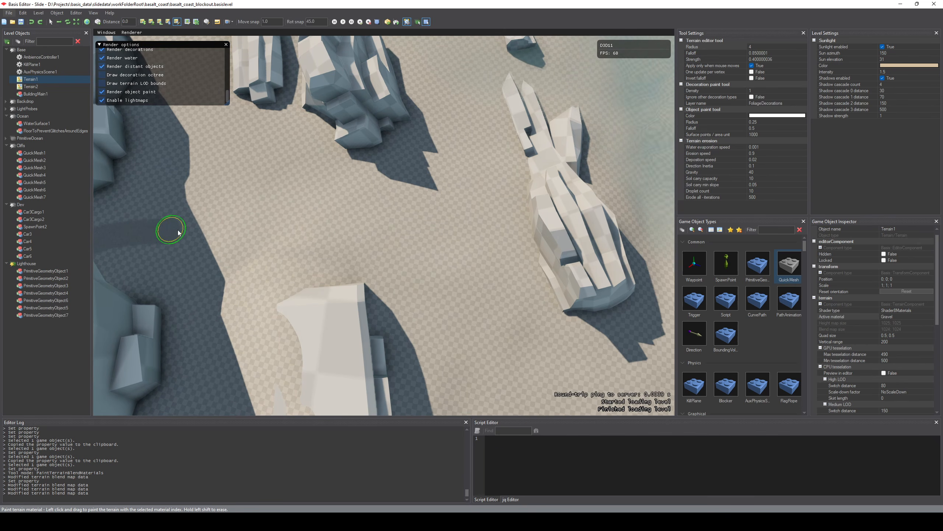
{"action": "mouse_move", "coordinate": [237, 232]}
{"action": "left_mouse_down"}
{"action": "mouse_move", "coordinate": [408, 261]}
{"action": "mouse_move", "coordinate": [491, 323]}
{"action": "left_mouse_up"}
{"action": "mouse_move", "coordinate": [427, 322]}
{"action": "right_mouse_down"}
{"action": "mouse_move", "coordinate": [513, 307]}
{"action": "mouse_move", "coordinate": [428, 321]}
{"action": "right_mouse_up"}
{"action": "key", "text": "w"}
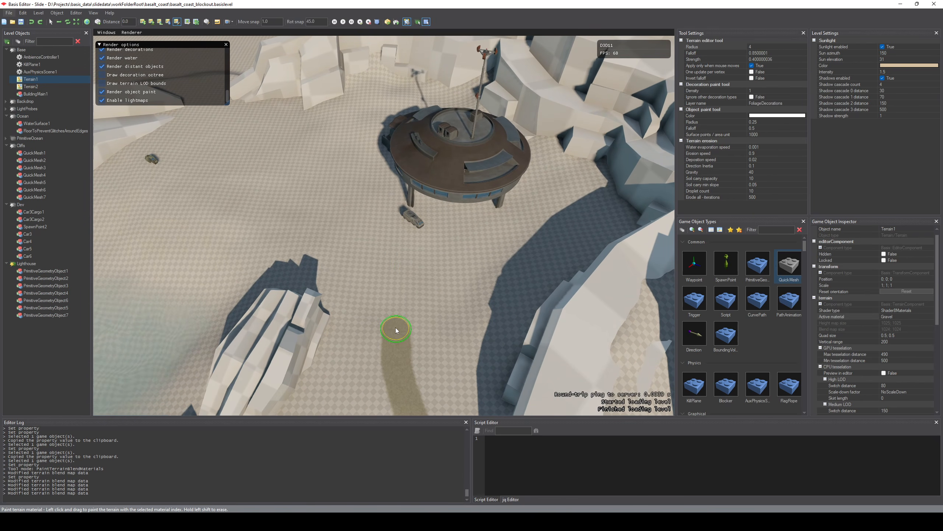
{"action": "left_click_drag", "start_coordinate": [388, 298], "coordinate": [336, 219]}
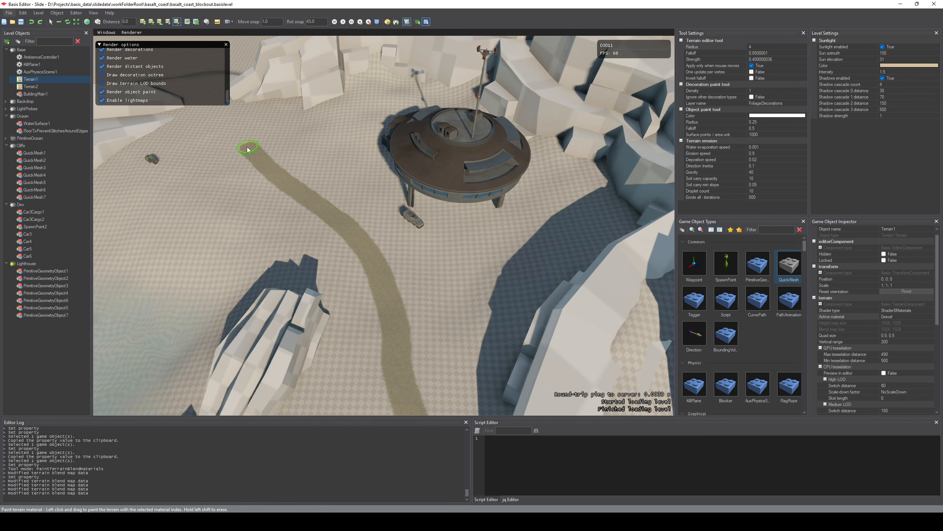
{"action": "left_click_drag", "start_coordinate": [234, 135], "coordinate": [235, 134]}
- Extend the Gravel road past the parked vehicle and through the gap between the low cliffs
{"action": "key", "text": "w"}
{"action": "mouse_move", "coordinate": [248, 145]}
{"action": "right_mouse_down"}
{"action": "mouse_move", "coordinate": [200, 119]}
{"action": "mouse_move", "coordinate": [191, 138]}
{"action": "right_mouse_up"}
{"action": "right_click_drag", "start_coordinate": [366, 231], "coordinate": [398, 270]}
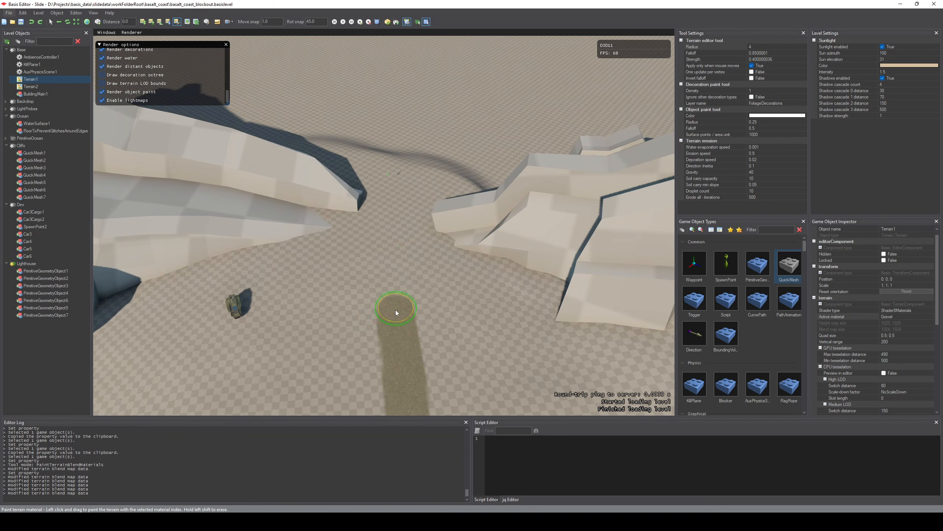
{"action": "left_click_drag", "start_coordinate": [397, 229], "coordinate": [402, 187]}
- Leave terrain painting and examine the painted road near ground level, from the spawn point toward the rock arch
{"action": "key", "text": "w"}
{"action": "mouse_move", "coordinate": [459, 330]}
{"action": "right_mouse_down"}
{"action": "mouse_move", "coordinate": [639, 308]}
{"action": "mouse_move", "coordinate": [527, 308]}
{"action": "mouse_move", "coordinate": [459, 333]}
{"action": "mouse_move", "coordinate": [502, 321]}
{"action": "right_mouse_up"}
{"action": "key", "text": "Escape"}
{"action": "key", "text": "w"}
{"action": "right_click_drag", "start_coordinate": [440, 303], "coordinate": [410, 310]}
{"action": "key", "text": "a"}
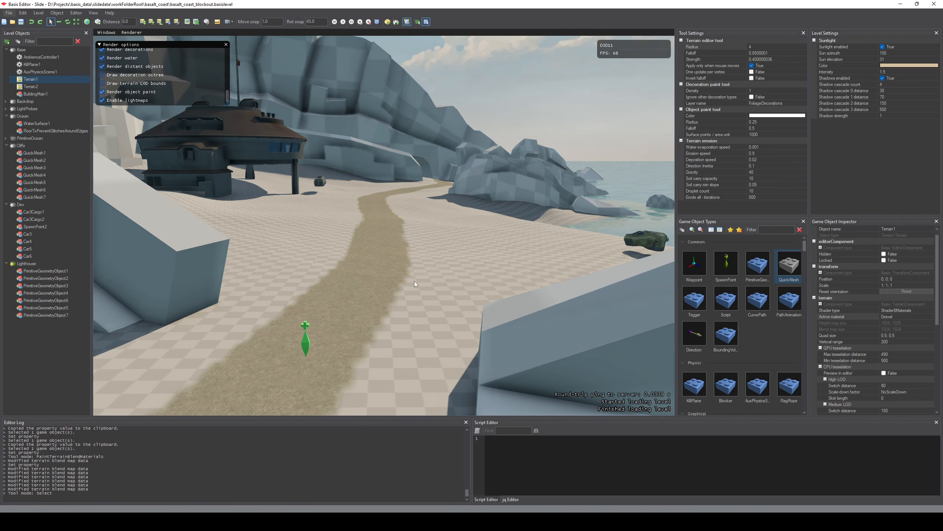
{"action": "key", "text": "w"}
{"action": "right_click_drag", "start_coordinate": [427, 251], "coordinate": [351, 229]}
{"action": "right_click_drag", "start_coordinate": [349, 316], "coordinate": [386, 295]}
- Shape Terrain1's ground along the road before the rock arch with Raise/Lower Terrain, using falloff about 0.65 and strength 0.05
{"action": "key", "text": "2"}
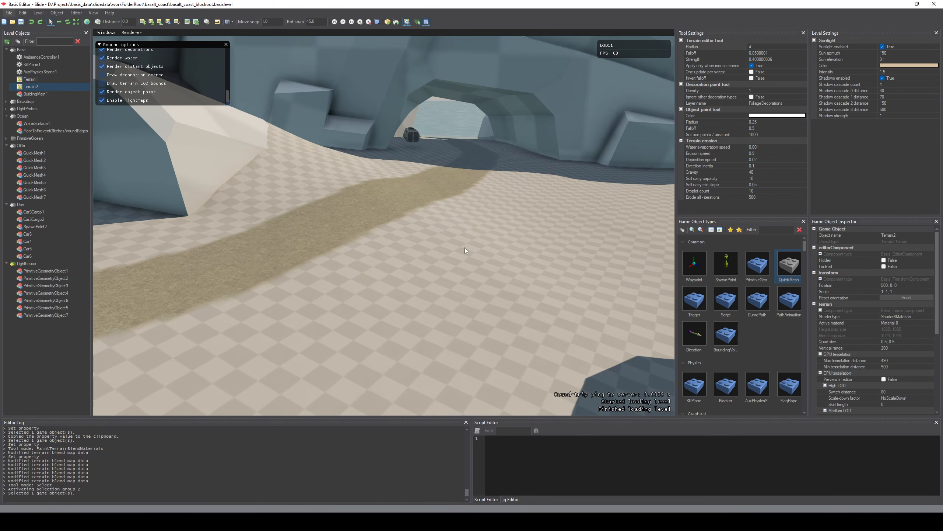
{"action": "key", "text": "t"}
{"action": "right_click_drag", "start_coordinate": [426, 250], "coordinate": [443, 280]}
{"action": "key", "text": "1"}
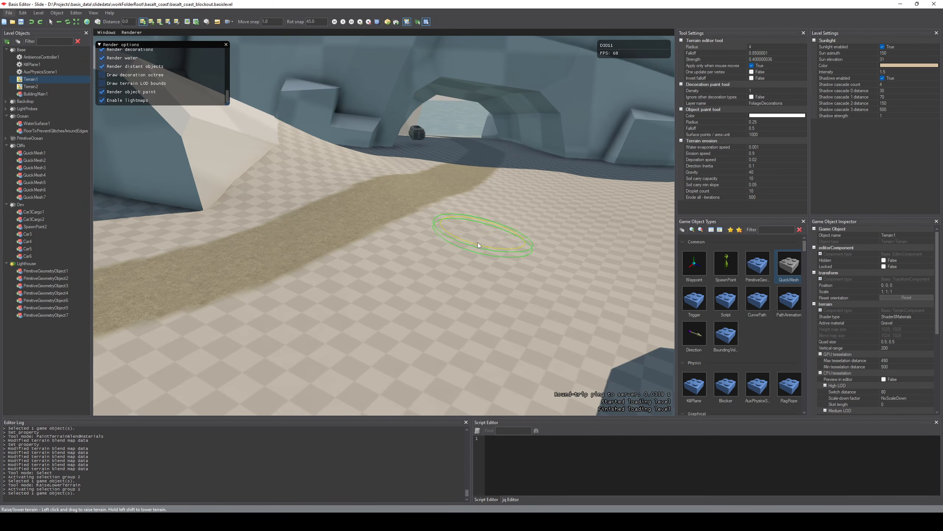
{"action": "key", "text": "t"}
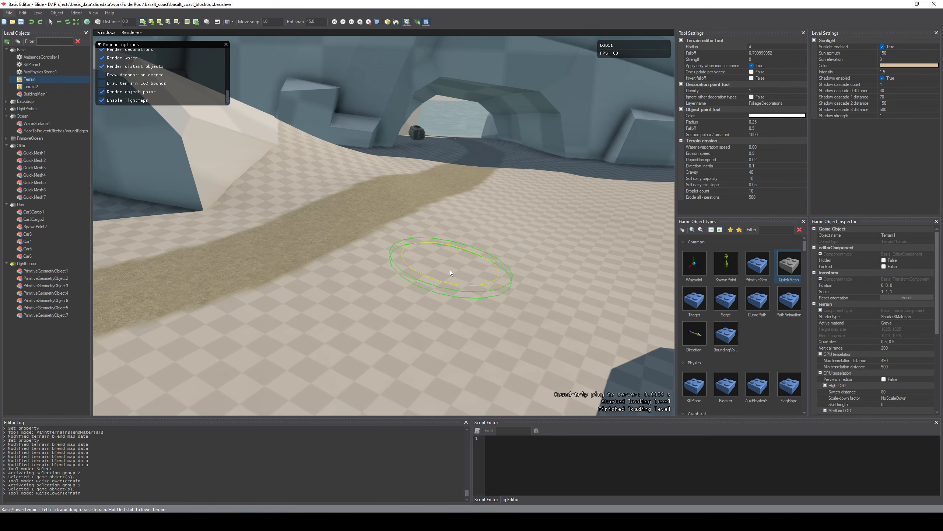
{"action": "key", "text": "t"}
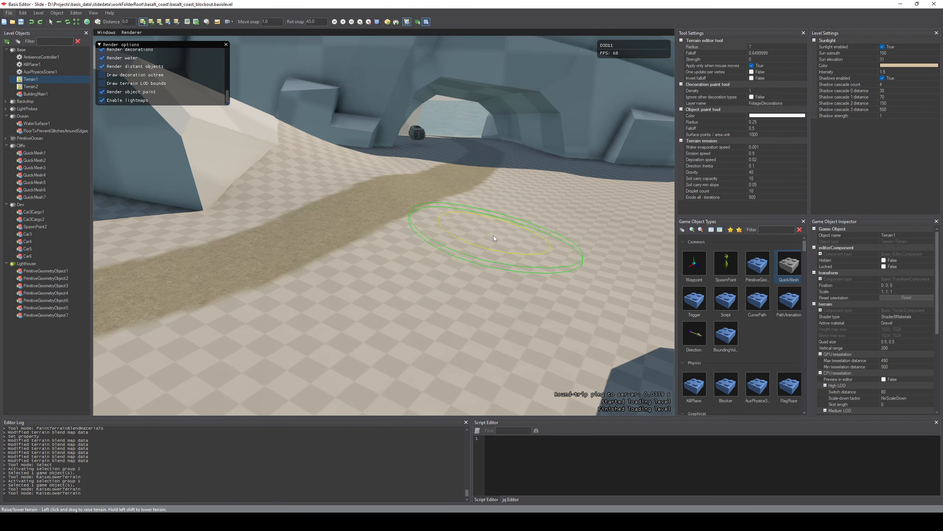
{"action": "left_click_drag", "start_coordinate": [534, 194], "coordinate": [426, 270]}
{"action": "mouse_move", "coordinate": [426, 270]}
{"action": "right_mouse_down"}
{"action": "mouse_move", "coordinate": [532, 282]}
{"action": "mouse_move", "coordinate": [416, 235]}
{"action": "right_mouse_up"}
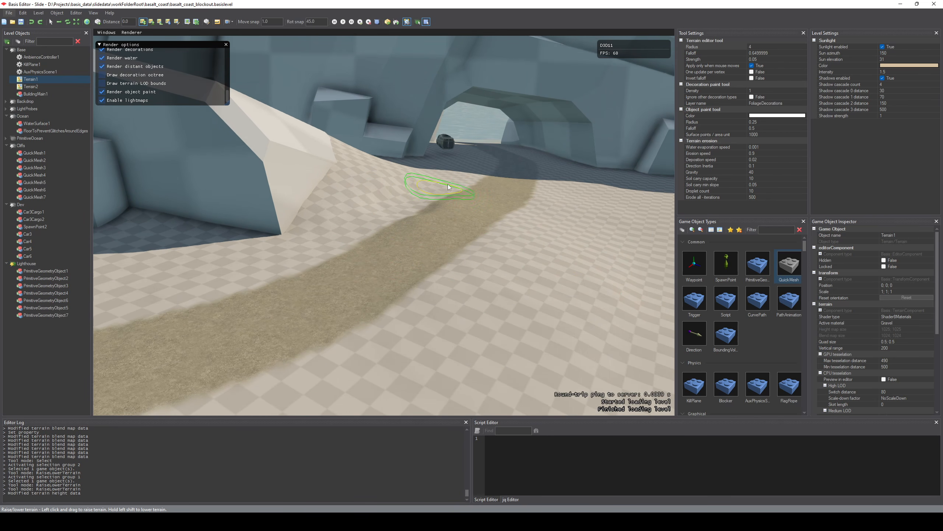
{"action": "right_click_drag", "start_coordinate": [435, 199], "coordinate": [474, 249]}
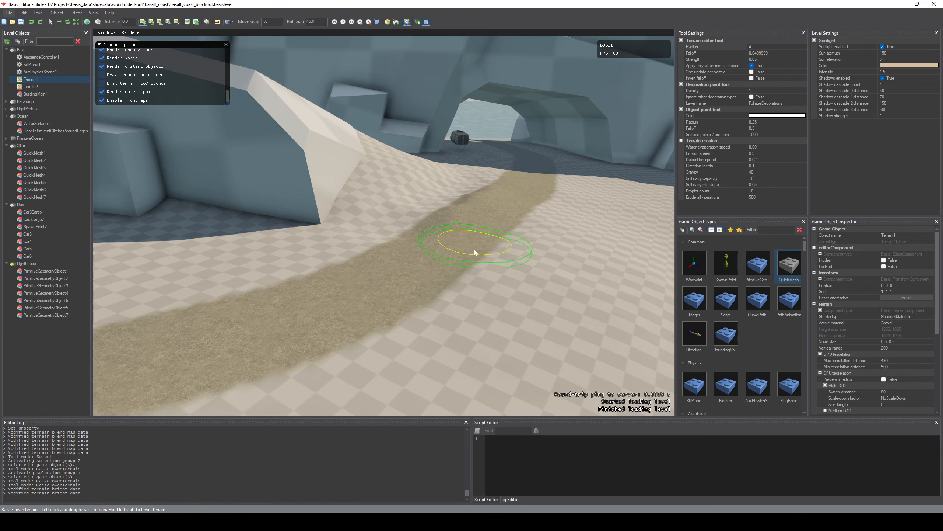
- Sample a target height on the road and level Terrain1 along the stretch leading to the shaded arch, with radius 4
{"action": "key", "text": "y"}
{"action": "key", "text": "u"}
{"action": "left_click", "coordinate": [439, 222], "text": "shift"}
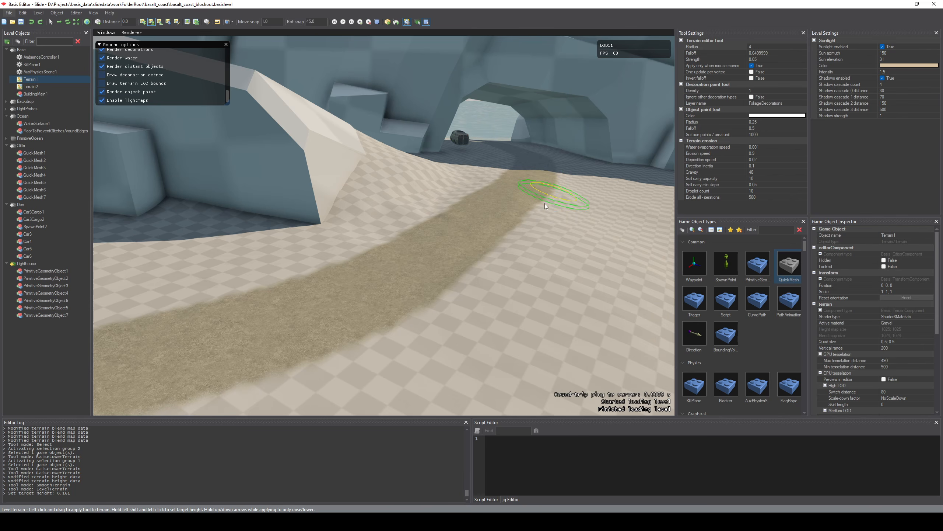
{"action": "left_click_drag", "start_coordinate": [516, 244], "coordinate": [412, 336]}
{"action": "mouse_move", "coordinate": [412, 337]}
{"action": "right_mouse_down"}
{"action": "mouse_move", "coordinate": [483, 334]}
{"action": "mouse_move", "coordinate": [481, 387]}
{"action": "mouse_move", "coordinate": [429, 326]}
{"action": "right_mouse_up"}
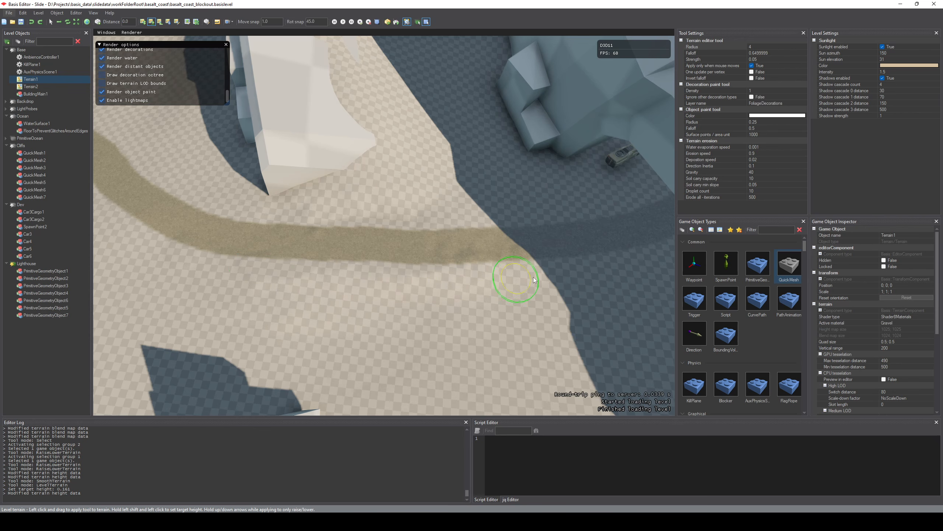
{"action": "mouse_move", "coordinate": [525, 280]}
{"action": "left_mouse_down"}
{"action": "mouse_move", "coordinate": [466, 274]}
{"action": "mouse_move", "coordinate": [337, 208]}
{"action": "left_mouse_up"}
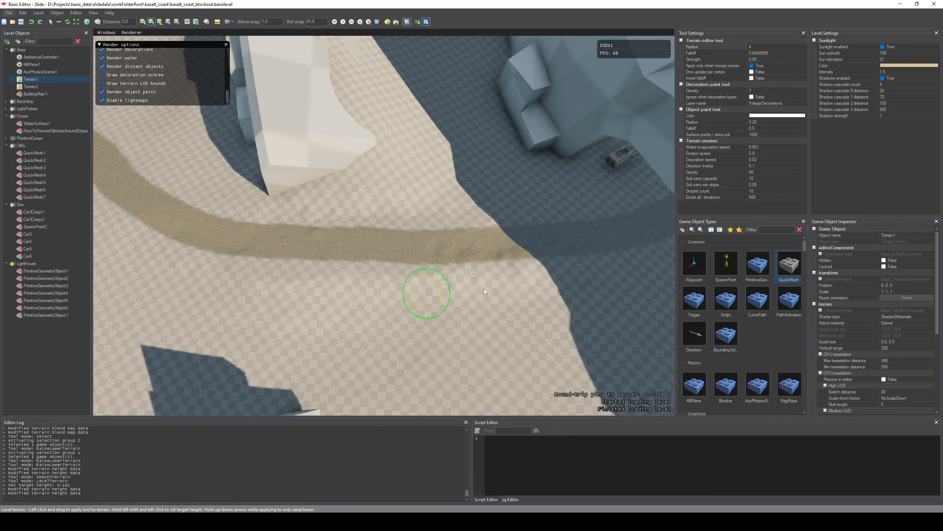
{"action": "left_click_drag", "start_coordinate": [415, 277], "coordinate": [246, 253]}
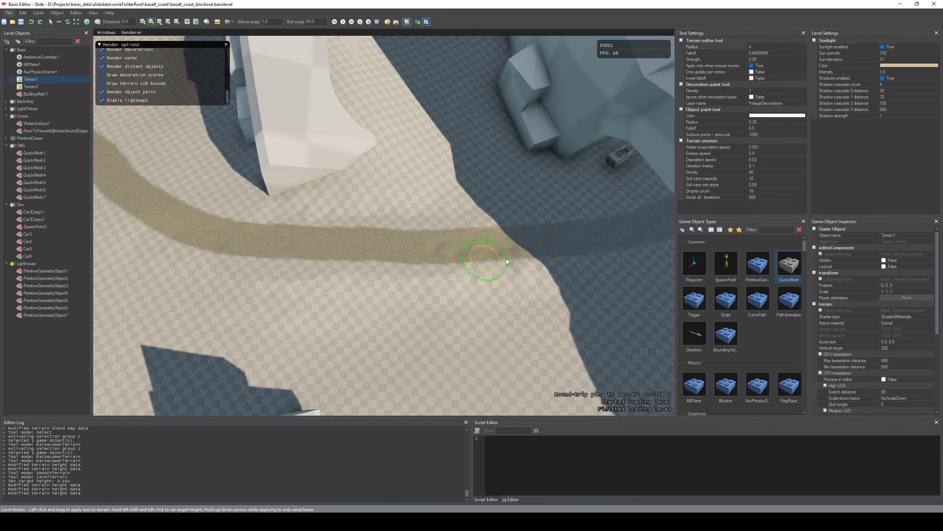
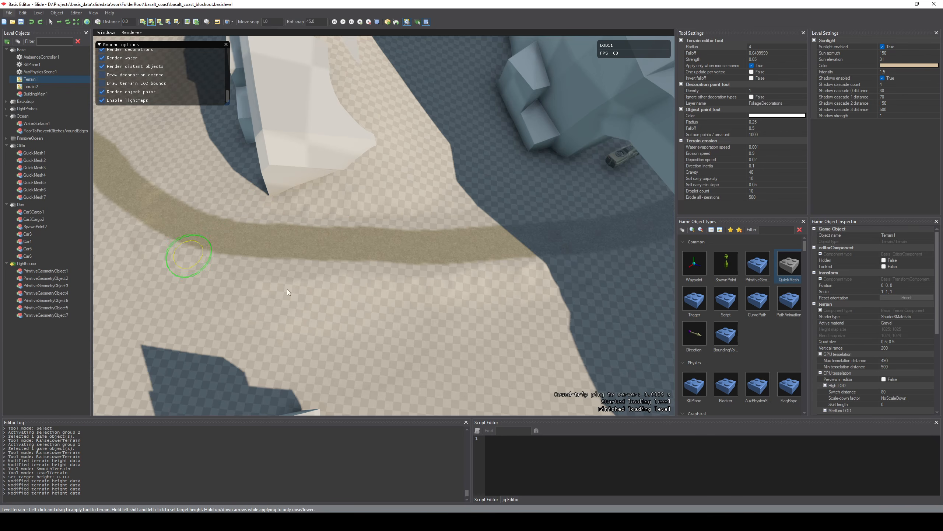
- Smooth Terrain1 along the road bend and the sand beside it, using a brush radius of 5
{"action": "key", "text": "a"}
{"action": "key", "text": "s"}
{"action": "key", "text": "3"}
{"action": "key", "text": "d"}
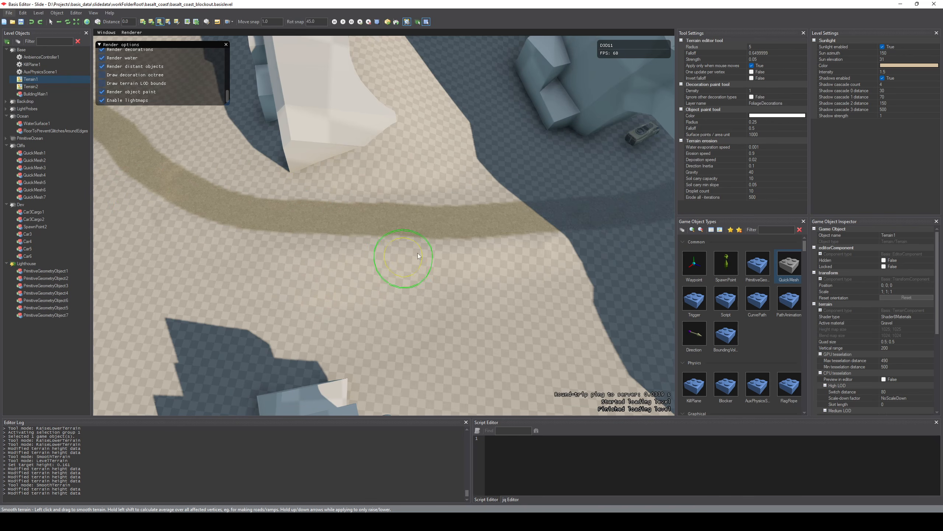
{"action": "key", "text": "s"}
{"action": "mouse_move", "coordinate": [270, 272]}
{"action": "right_mouse_down"}
{"action": "mouse_move", "coordinate": [225, 256]}
{"action": "mouse_move", "coordinate": [252, 186]}
{"action": "mouse_move", "coordinate": [269, 273]}
{"action": "right_mouse_up"}
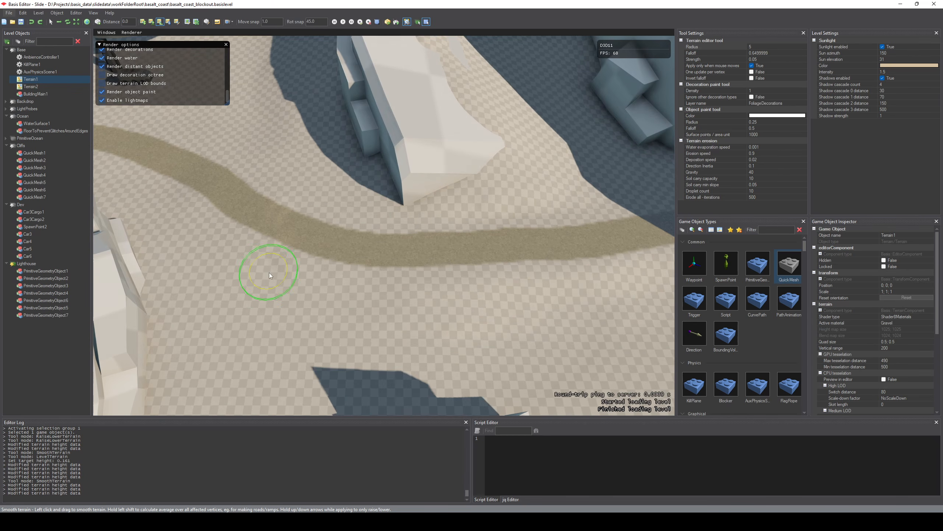
{"action": "key", "text": "s"}
{"action": "left_click_drag", "start_coordinate": [348, 218], "coordinate": [352, 220]}
- Smooth the sandy ground beside the road in front of the rock arch, with the brush radius increased to 7
{"action": "mouse_move", "coordinate": [353, 220]}
{"action": "right_mouse_down"}
{"action": "mouse_move", "coordinate": [341, 201]}
{"action": "mouse_move", "coordinate": [416, 206]}
{"action": "mouse_move", "coordinate": [454, 178]}
{"action": "mouse_move", "coordinate": [452, 112]}
{"action": "mouse_move", "coordinate": [438, 105]}
{"action": "right_mouse_up"}
{"action": "key", "text": "a"}
{"action": "key", "text": "w"}
{"action": "mouse_move", "coordinate": [438, 250]}
{"action": "right_mouse_down"}
{"action": "mouse_move", "coordinate": [394, 250]}
{"action": "mouse_move", "coordinate": [438, 241]}
{"action": "mouse_move", "coordinate": [479, 337]}
{"action": "right_mouse_up"}
{"action": "key", "text": "w"}
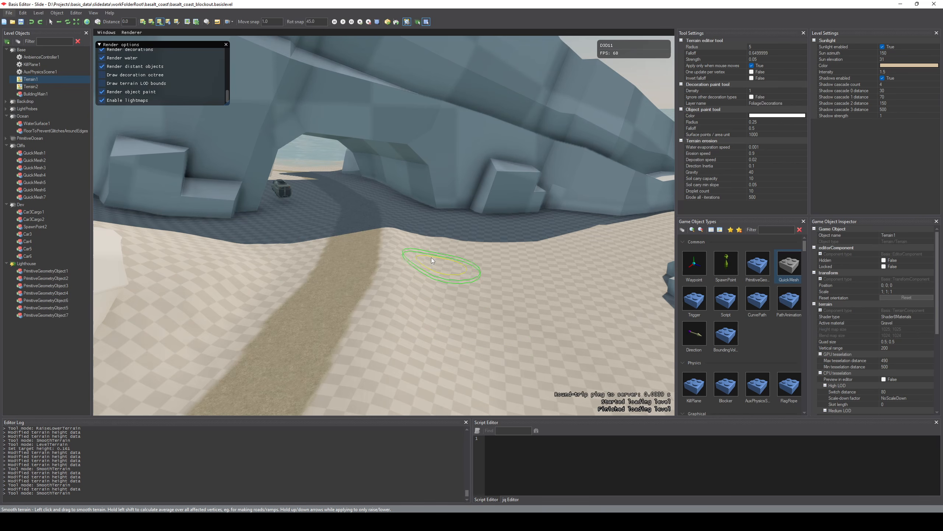
{"action": "scroll", "coordinate": [431, 258], "scroll_direction": "up", "scroll_amount": 2}
{"action": "left_click_drag", "start_coordinate": [437, 355], "coordinate": [442, 352]}
- Save the level and launch it in the game for a test drive
{"action": "right_click_drag", "start_coordinate": [442, 352], "coordinate": [428, 373]}
{"action": "key", "text": "w"}
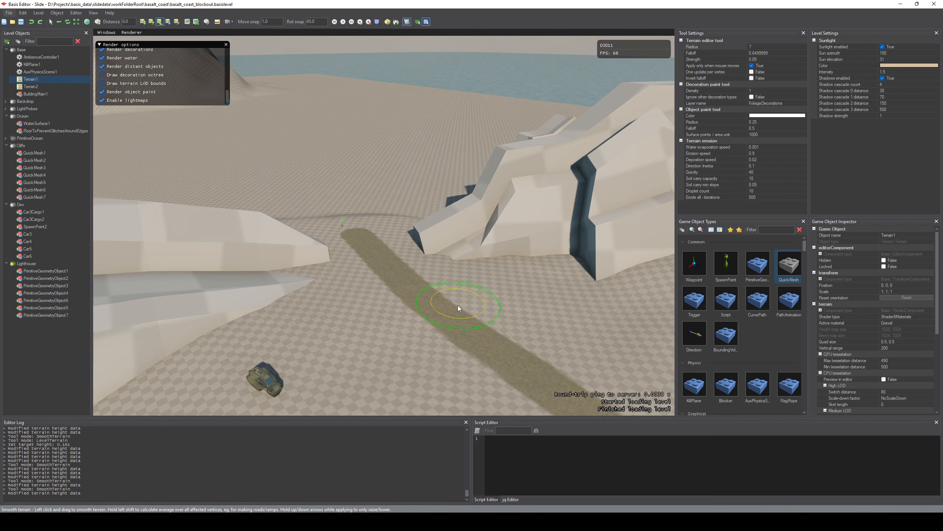
{"action": "key", "text": "F5"}
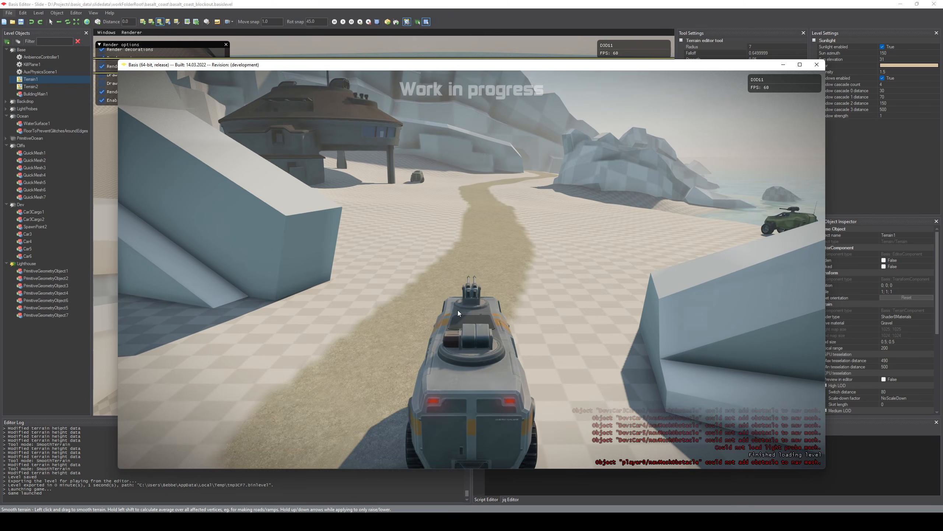
- Drive the vehicle from the spawn point along the Gravel road past the round building, examining the cliffs from several angles
{"action": "key", "text": "w"}
{"action": "key", "text": "a"}
{"action": "key", "text": "d"}
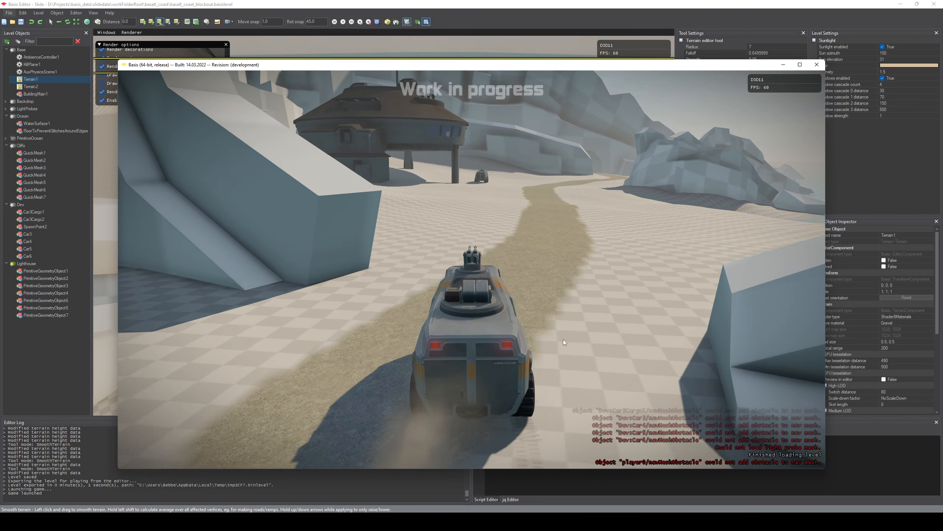
{"action": "left_click", "coordinate": [563, 339]}
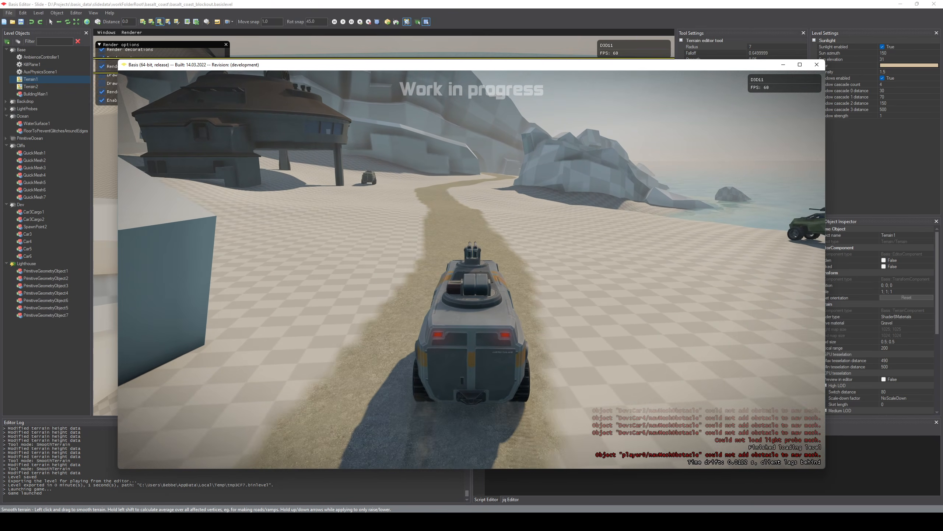
{"action": "key", "text": "w"}
{"action": "key", "text": "d"}
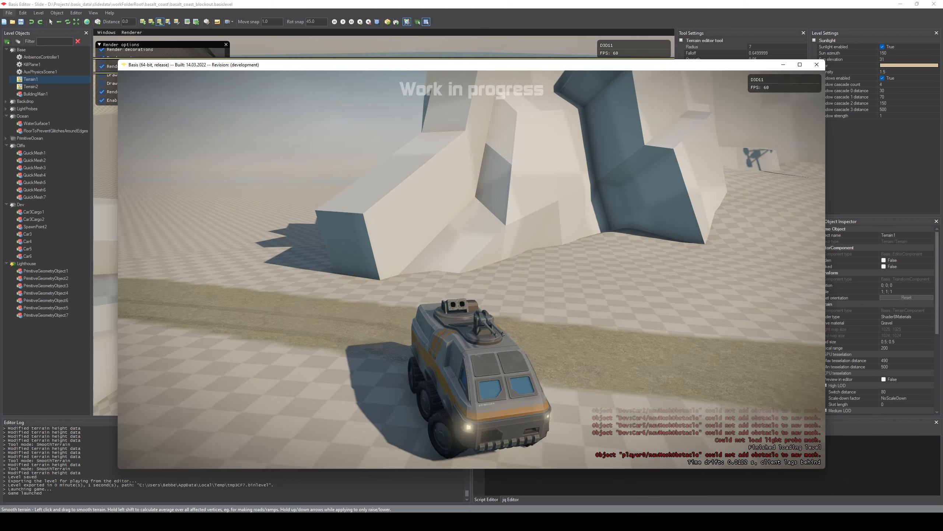
{"action": "key", "text": "a"}
{"action": "key", "text": "w"}
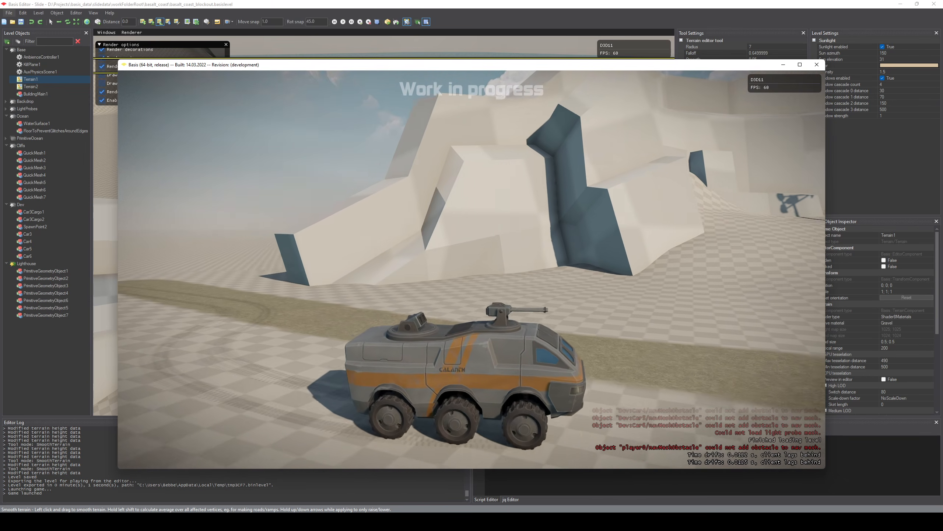
{"action": "key", "text": "w"}
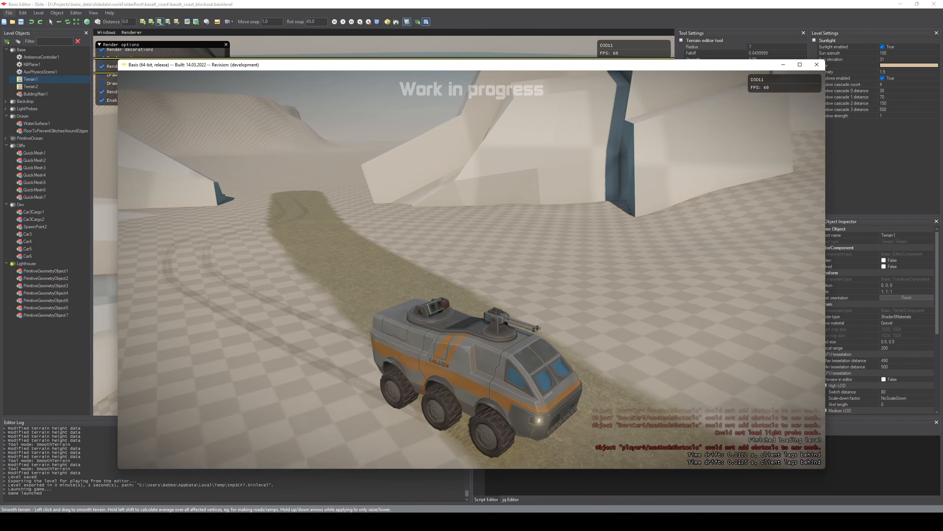
{"action": "key", "text": "w"}
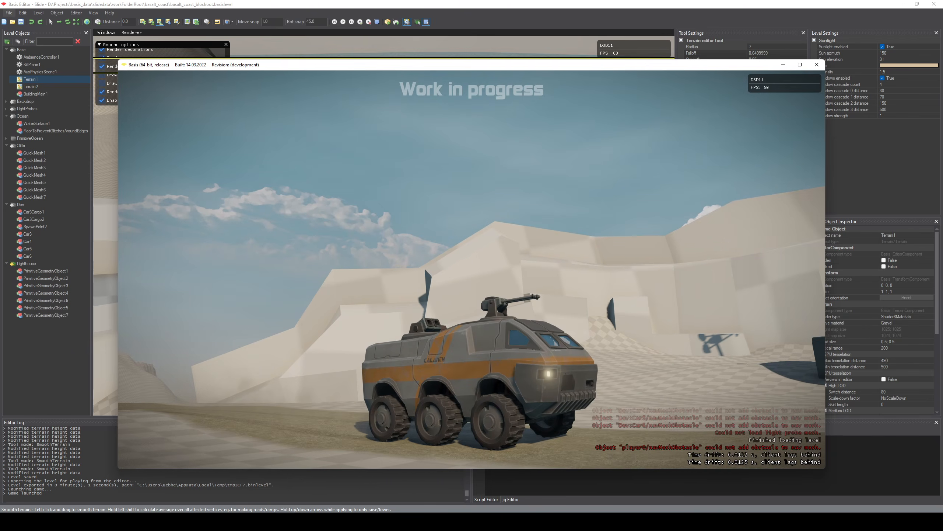
{"action": "key", "text": "w"}
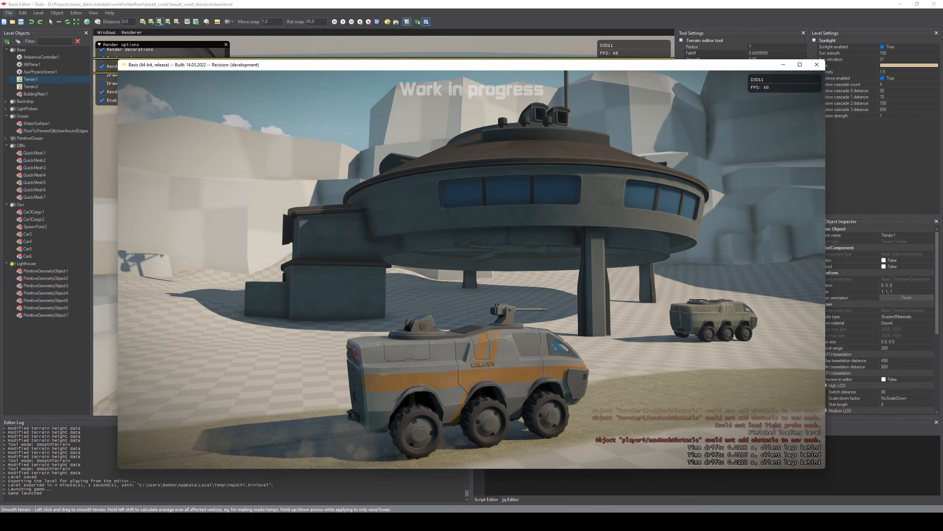
{"action": "key", "text": "w"}
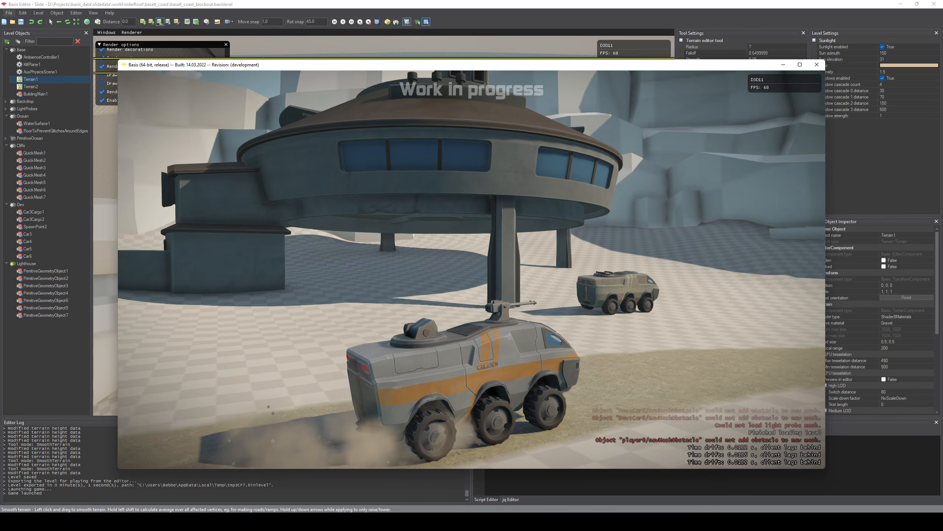
- Drive the vehicle from the round building along the Gravel road into the rock arch, examining the cliffs, coast and lighthouse on the way
{"action": "key", "text": "w"}
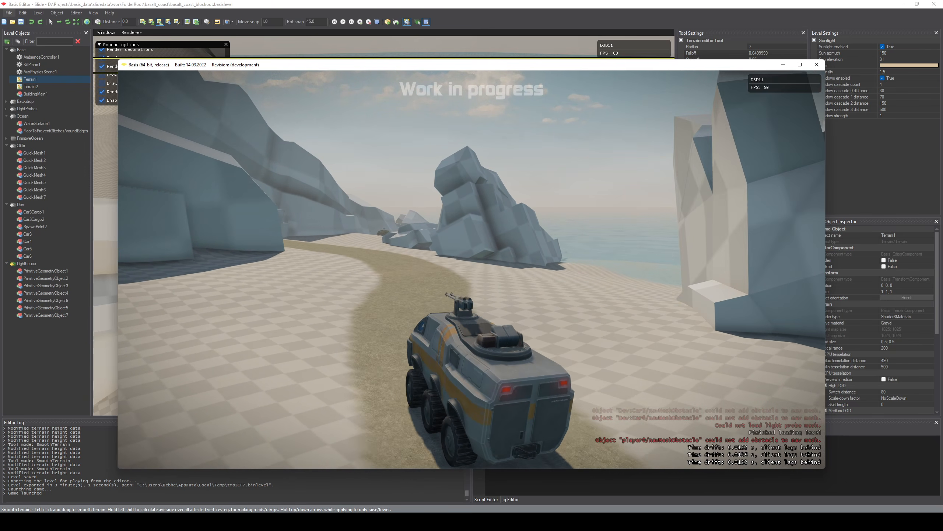
{"action": "key", "text": "w"}
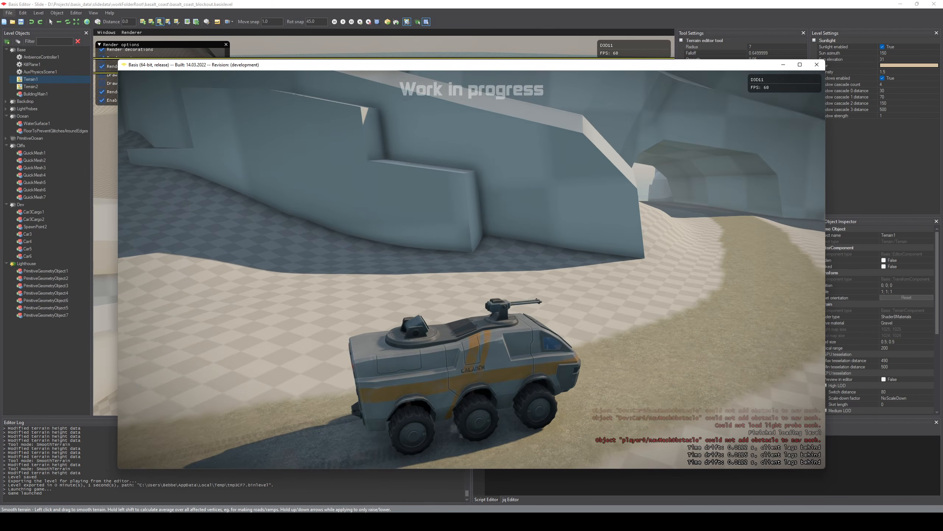
{"action": "key", "text": "w"}
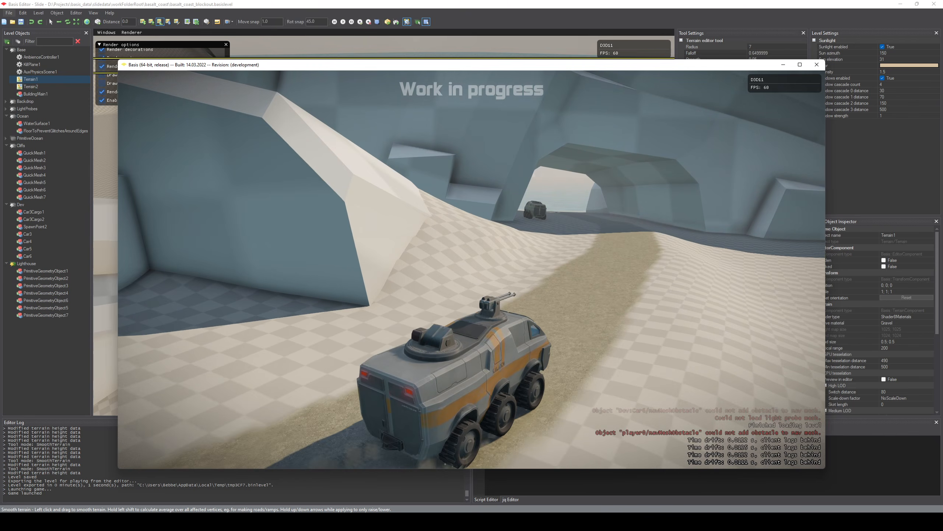
{"action": "key", "text": "w"}
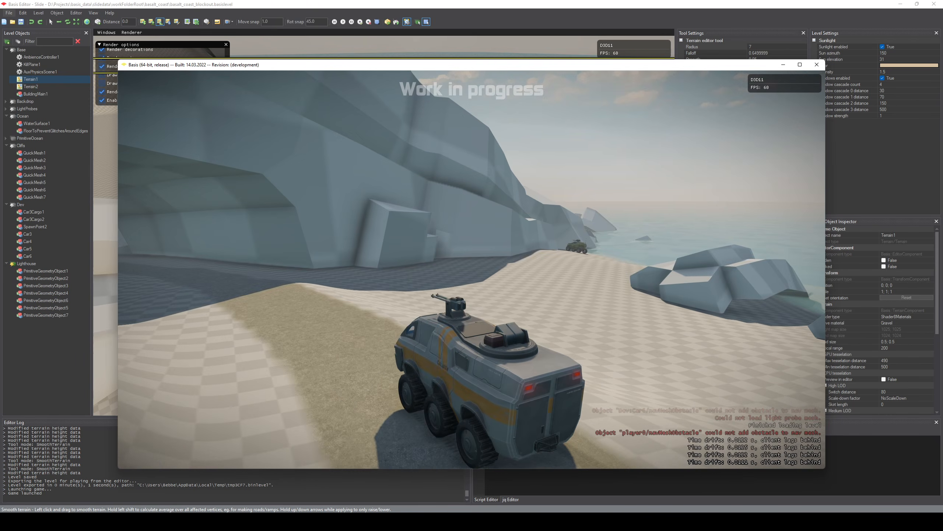
{"action": "key", "text": "w"}
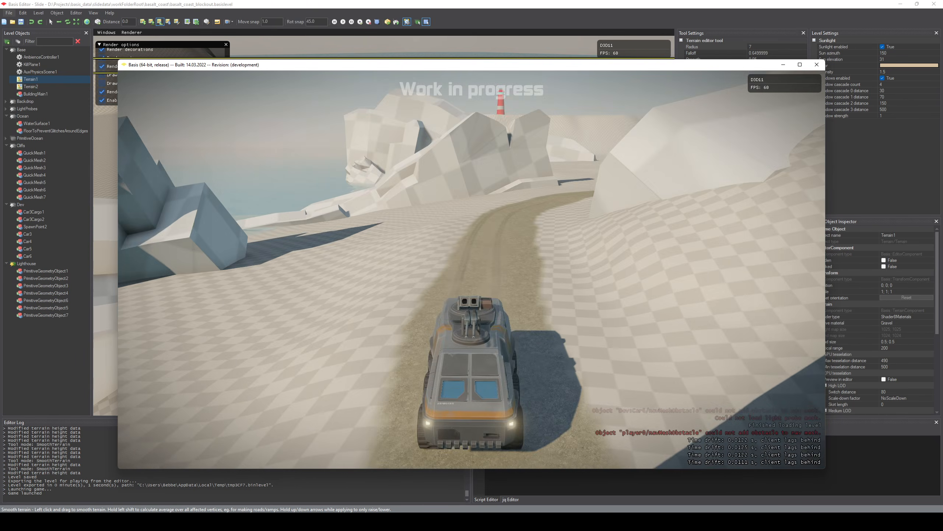
{"action": "key", "text": "w"}
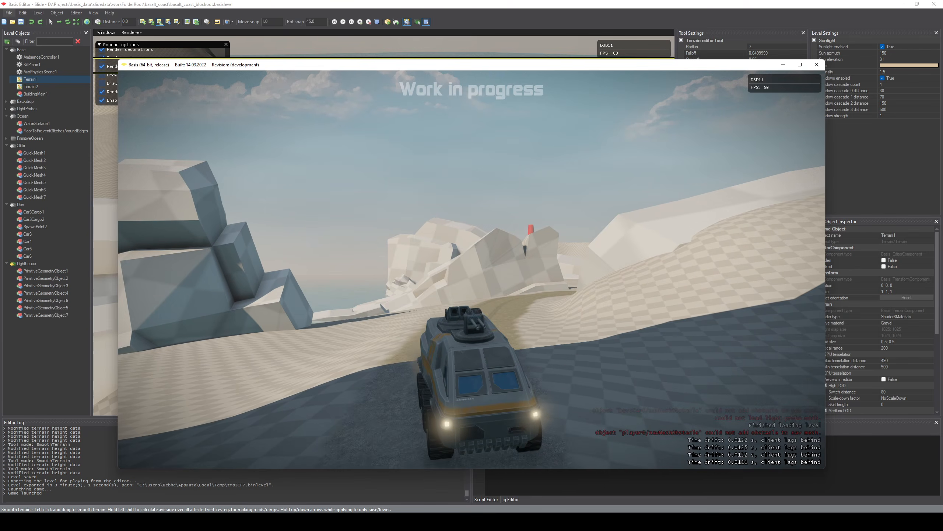
{"action": "key", "text": "w"}
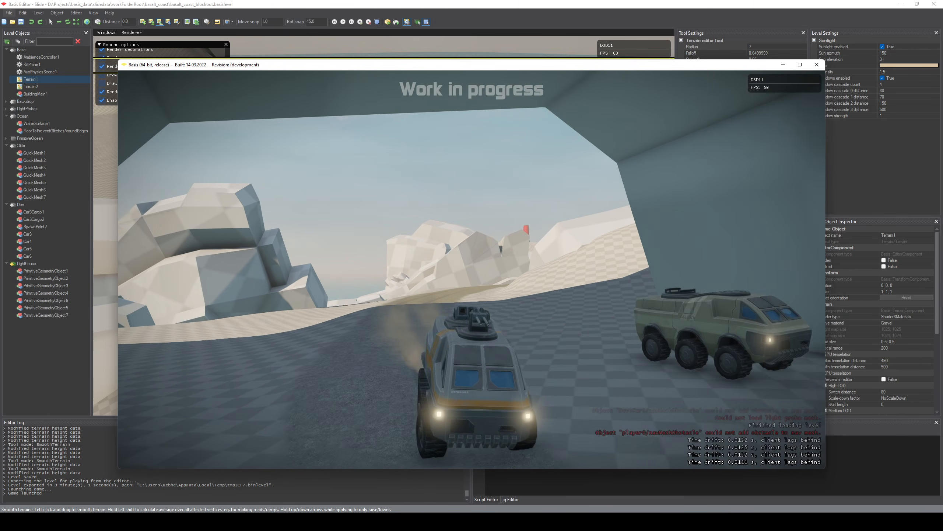
- Turn the vehicle around inside the rock arch and head back out towards the sandy road
{"action": "key", "text": "a"}
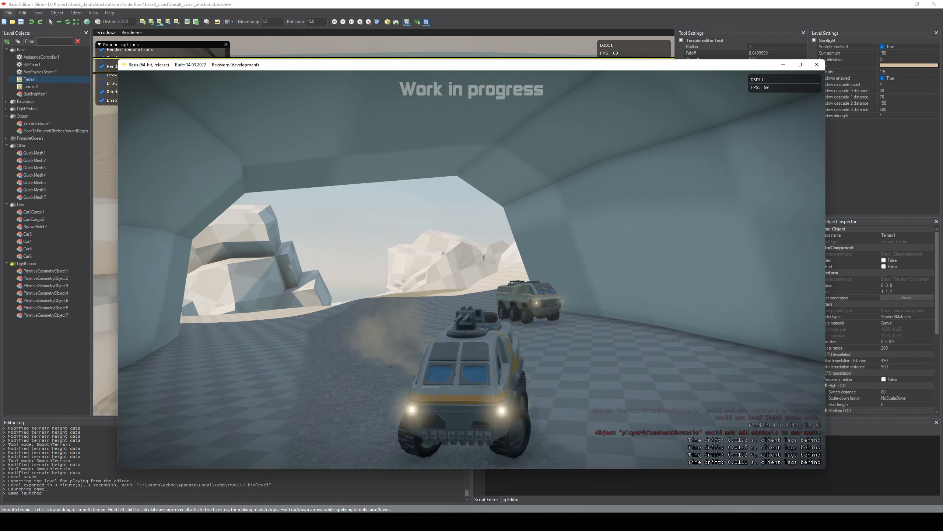
{"action": "key", "text": "w"}
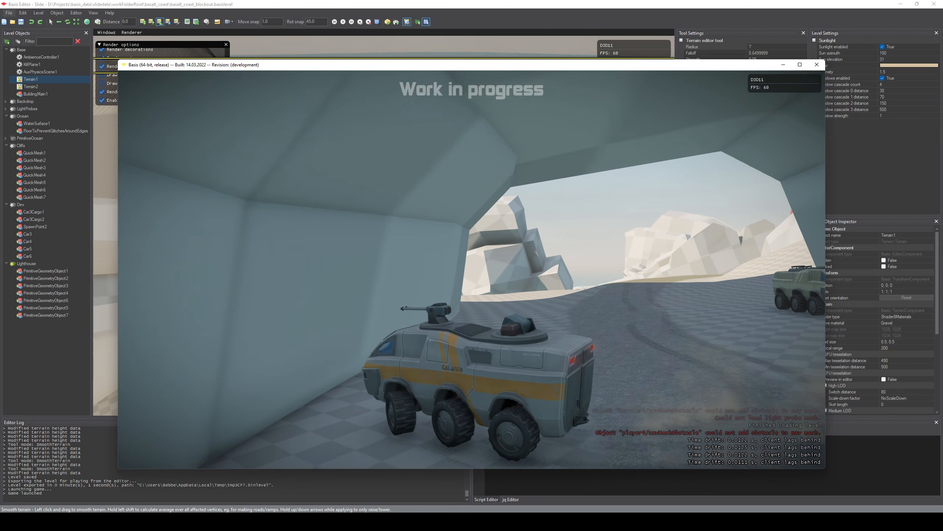
{"action": "key", "text": "w"}
{"action": "key", "text": "d"}
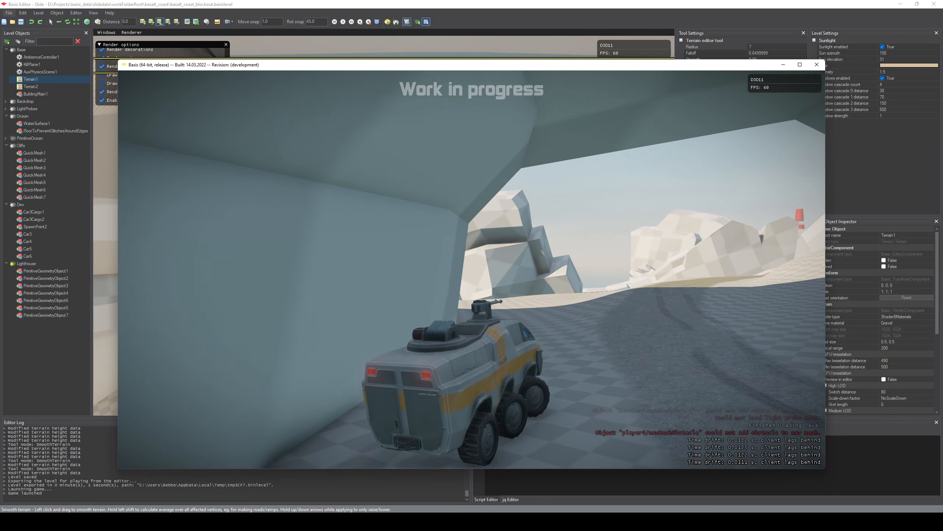
{"action": "key", "text": "w"}
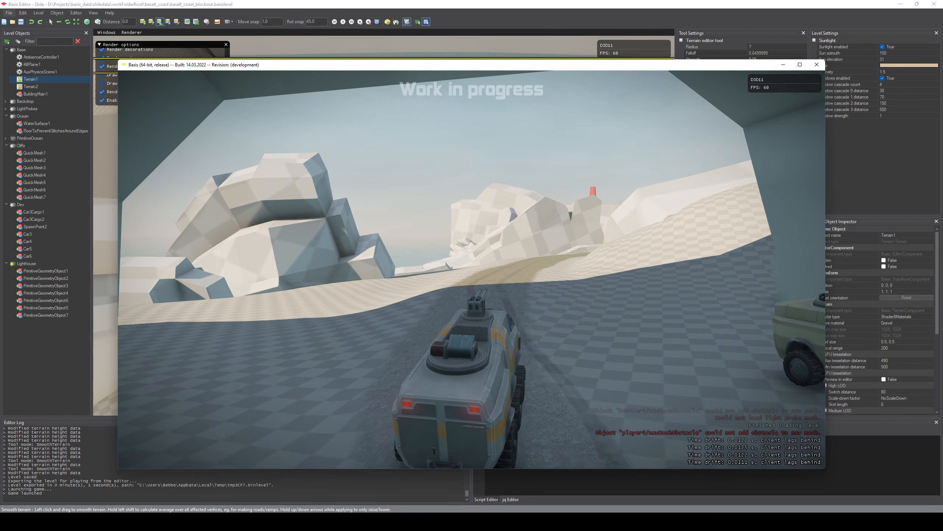
- Drive along the Gravel road to its end between the cliffs, and continue onto the open sand to examine the surrounding terrain
{"action": "key", "text": "w"}
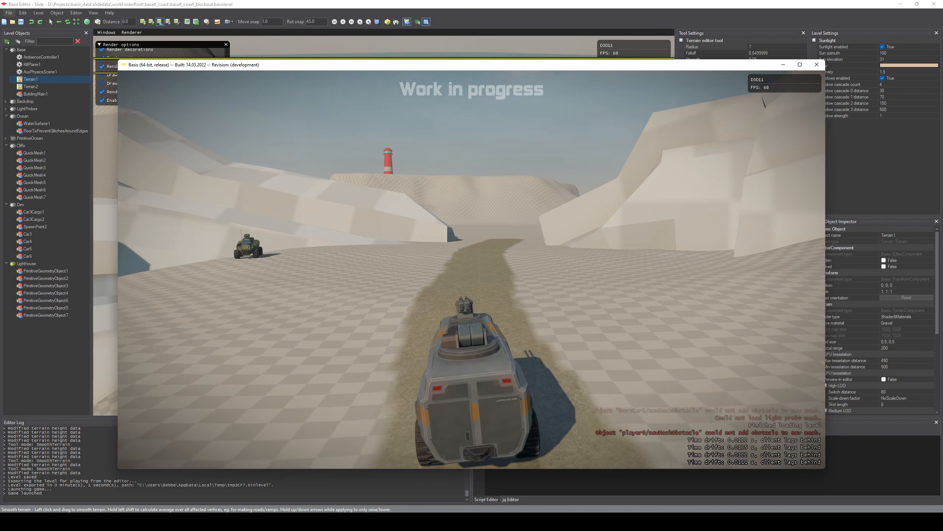
{"action": "key", "text": "w"}
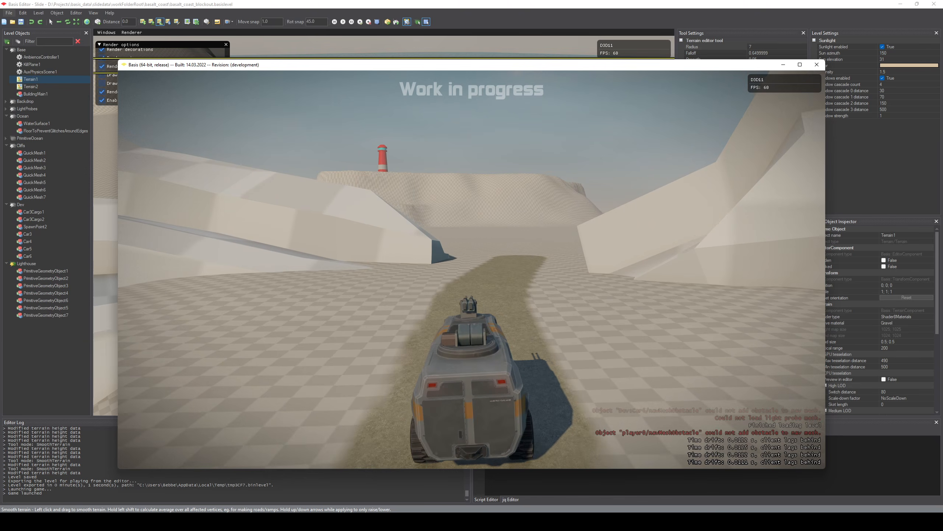
{"action": "key", "text": "w"}
{"action": "key", "text": "d"}
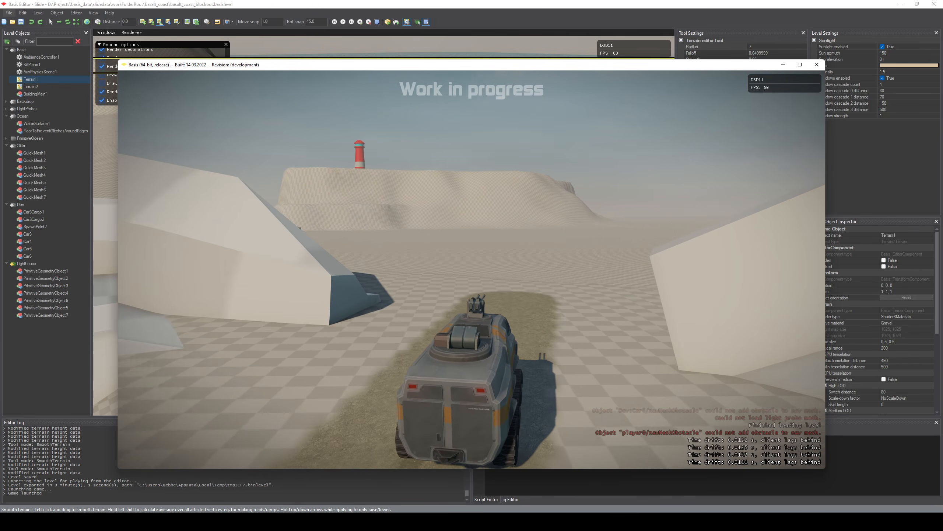
{"action": "key", "text": "w"}
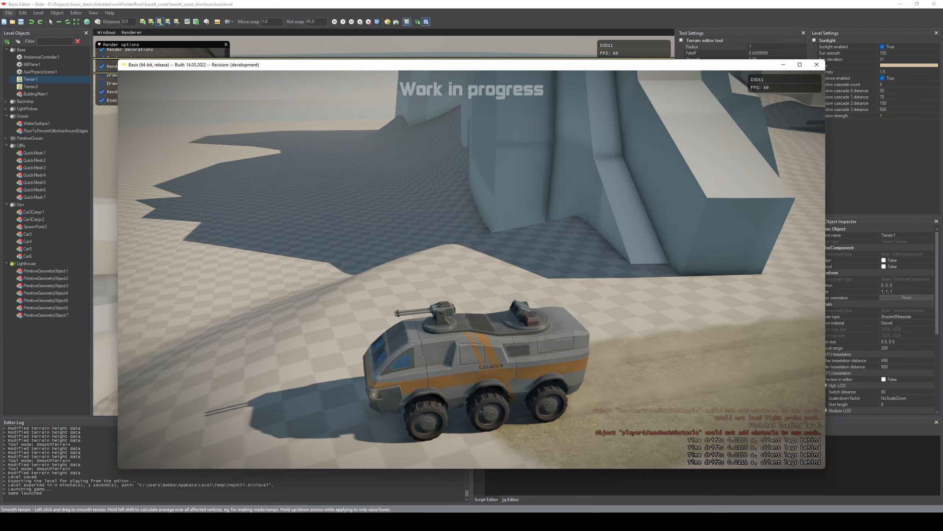
{"action": "key", "text": "w"}
{"action": "key", "text": "a"}
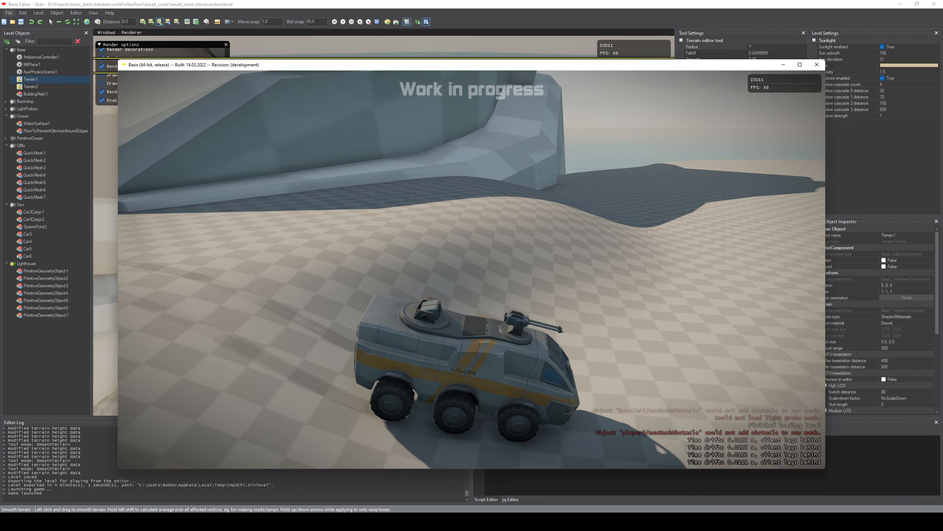
- Test-drive the armoured vehicle over the sand near the cliffs, close the game and leave the terrain smoothing tool
{"action": "key", "text": "w"}
{"action": "key", "text": "a"}
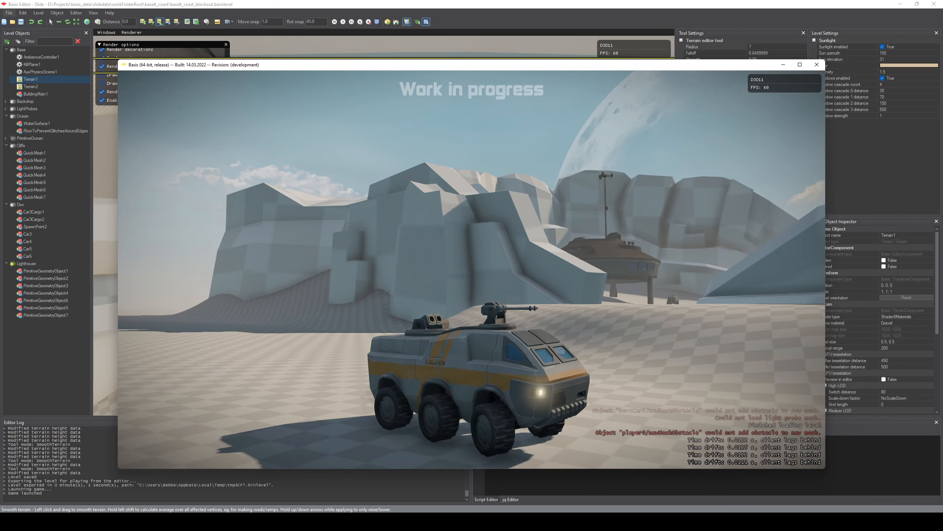
{"action": "key", "text": "w"}
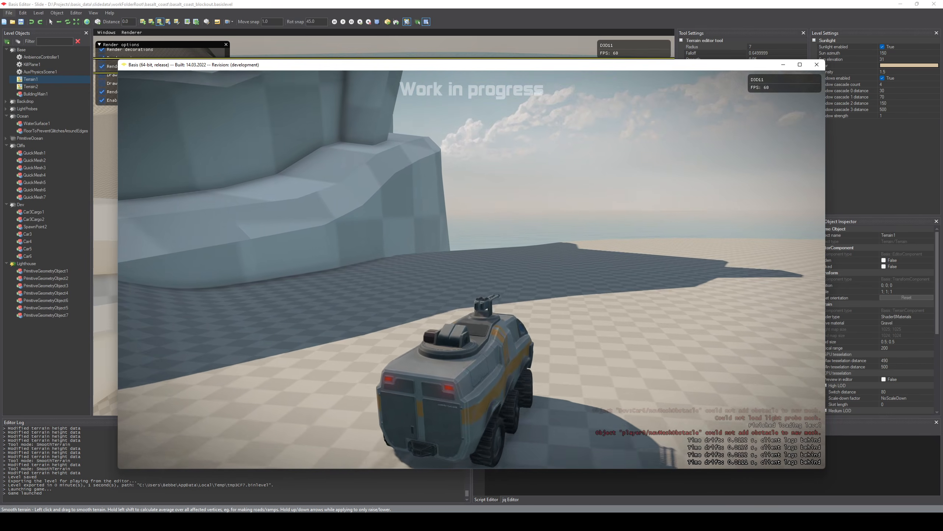
{"action": "key", "text": "w"}
{"action": "key", "text": "d"}
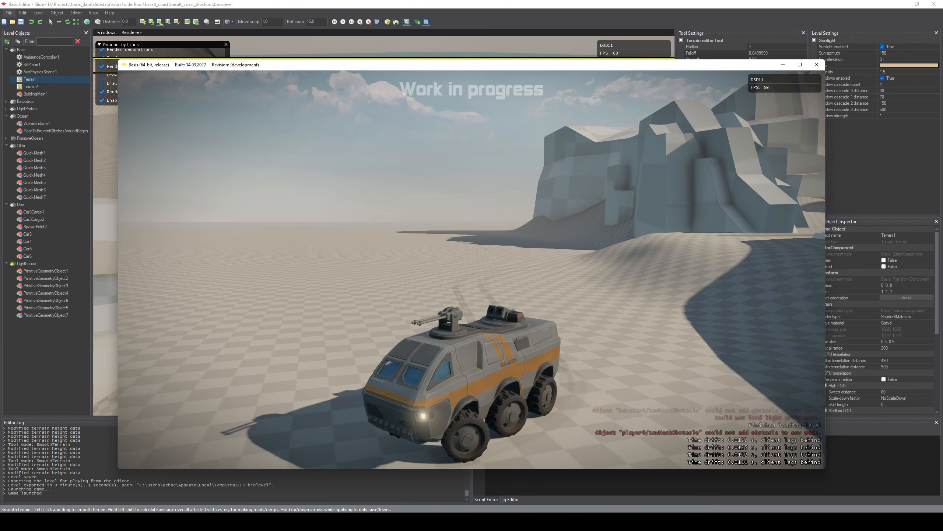
{"action": "key", "text": "alt+F4"}
{"action": "key", "text": "Escape"}
- Examine the cliff walls and the open sand between the cliffs and the coast
{"action": "right_click_drag", "start_coordinate": [440, 292], "coordinate": [462, 271]}
{"action": "key", "text": "w"}
{"action": "key", "text": "a"}
{"action": "key", "text": "s"}
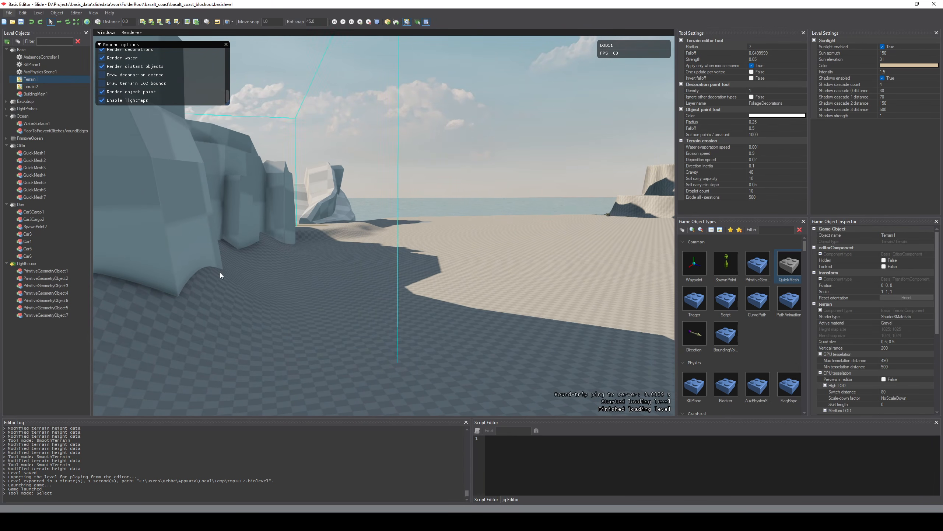
{"action": "key", "text": "a"}
{"action": "right_click_drag", "start_coordinate": [220, 273], "coordinate": [247, 253]}
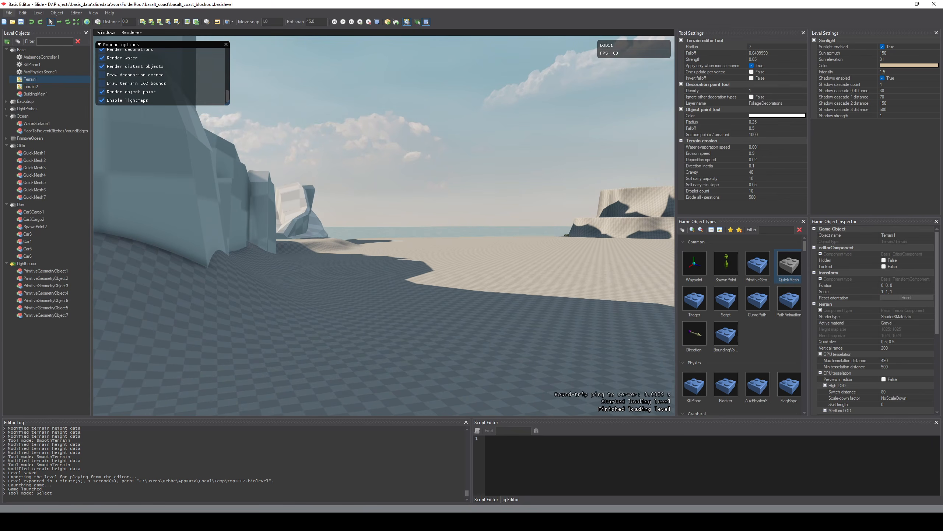
{"action": "key", "text": "w"}
{"action": "right_click_drag", "start_coordinate": [316, 230], "coordinate": [320, 227]}
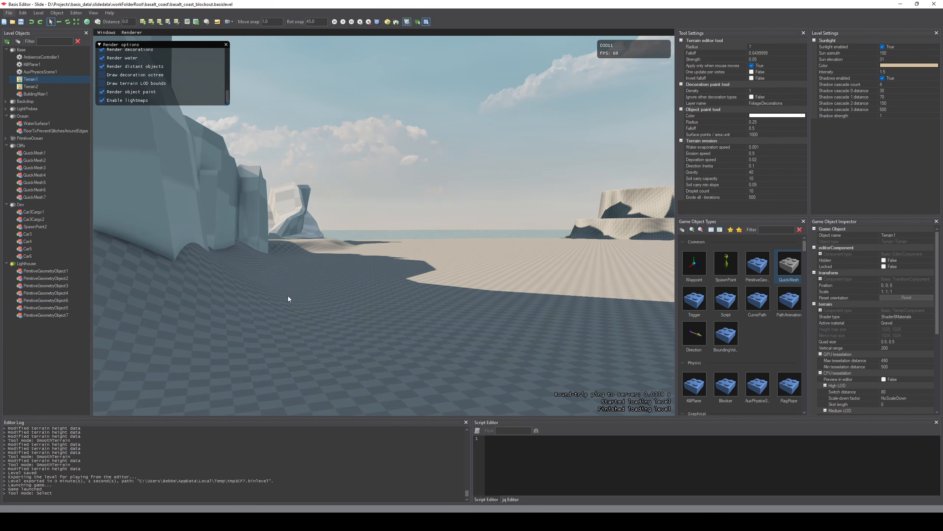
{"action": "key", "text": "a"}
{"action": "right_click_drag", "start_coordinate": [288, 296], "coordinate": [292, 292]}
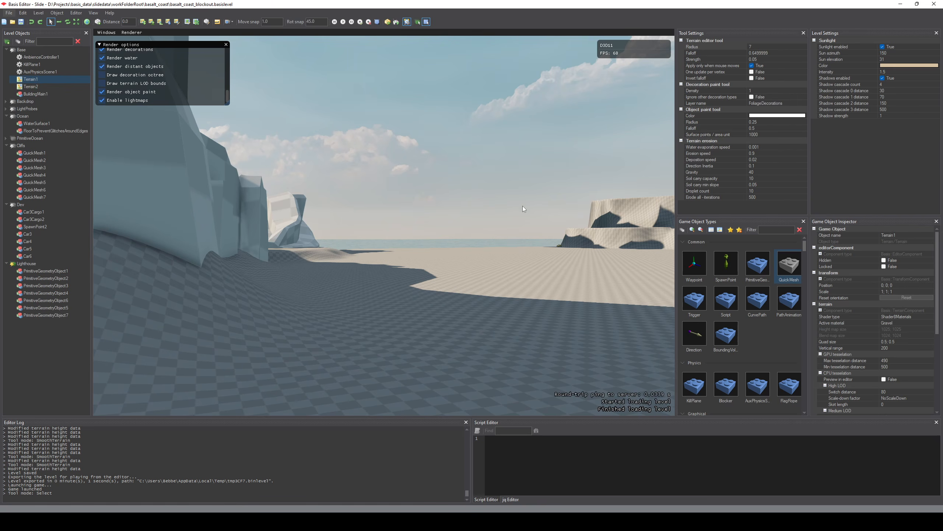
{"action": "right_click_drag", "start_coordinate": [447, 271], "coordinate": [558, 285]}
{"action": "key", "text": "a"}
{"action": "right_click_drag", "start_coordinate": [294, 344], "coordinate": [364, 338]}
{"action": "key", "text": "w"}
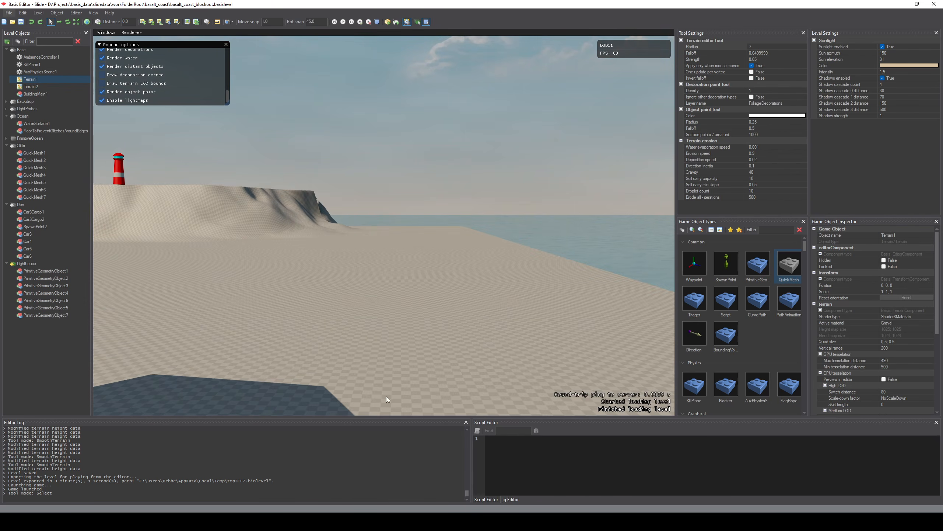
{"action": "right_click_drag", "start_coordinate": [219, 273], "coordinate": [123, 271]}
{"action": "key", "text": "w"}
{"action": "right_click_drag", "start_coordinate": [193, 364], "coordinate": [187, 386]}
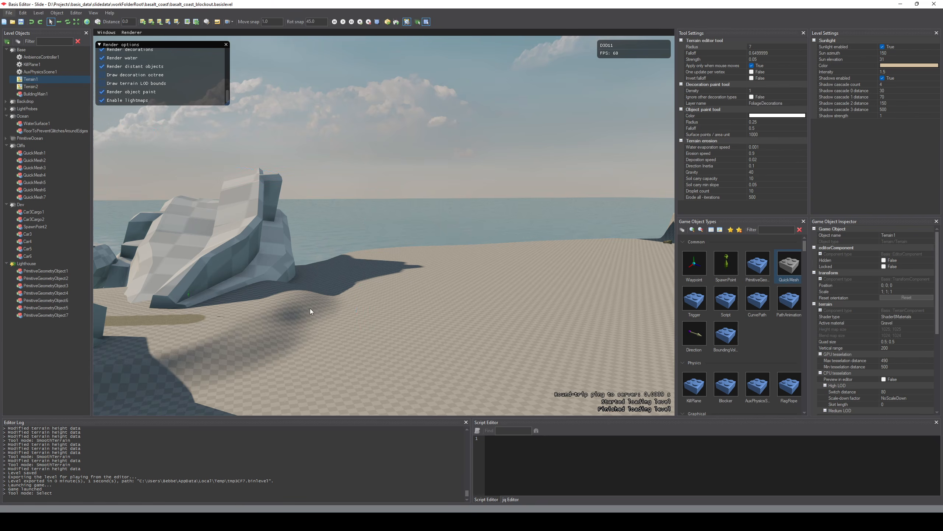
- Examine the lighthouse headland, its terraced rock faces and the shoreline where they meet the water
{"action": "right_click_drag", "start_coordinate": [310, 308], "coordinate": [372, 402]}
{"action": "key", "text": "w"}
{"action": "key", "text": "w"}
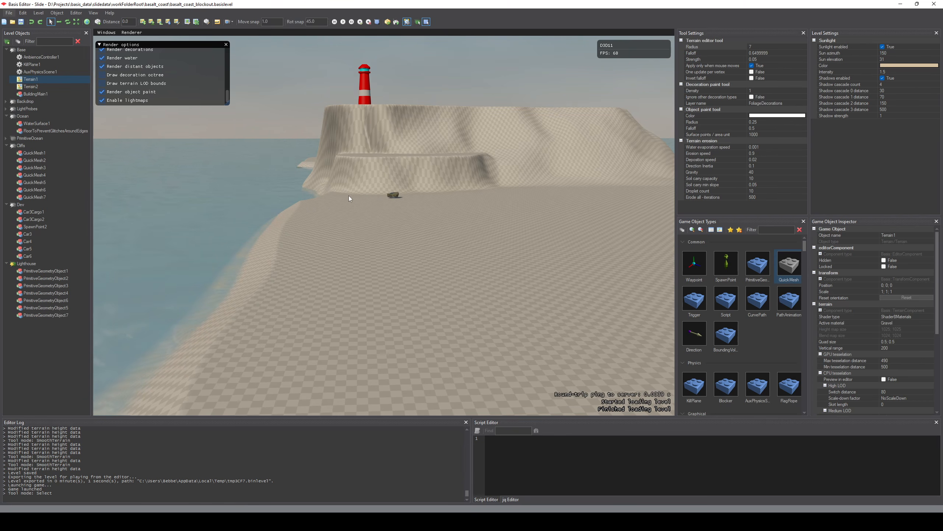
{"action": "key", "text": "w"}
{"action": "right_click_drag", "start_coordinate": [373, 190], "coordinate": [347, 178]}
{"action": "right_click_drag", "start_coordinate": [320, 250], "coordinate": [314, 215]}
{"action": "key", "text": "a"}
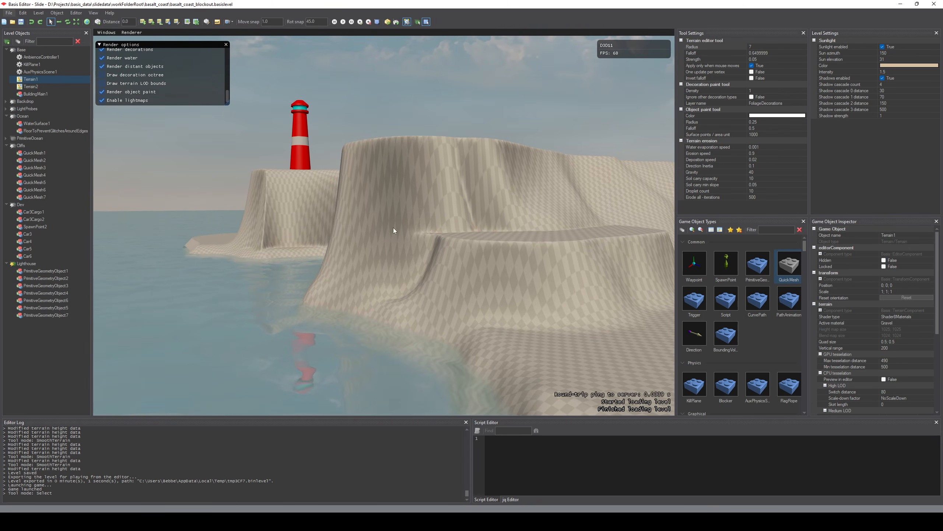
{"action": "key", "text": "d"}
{"action": "right_click_drag", "start_coordinate": [333, 363], "coordinate": [282, 365]}
{"action": "key", "text": "s"}
{"action": "key", "text": "w"}
{"action": "key", "text": "d"}
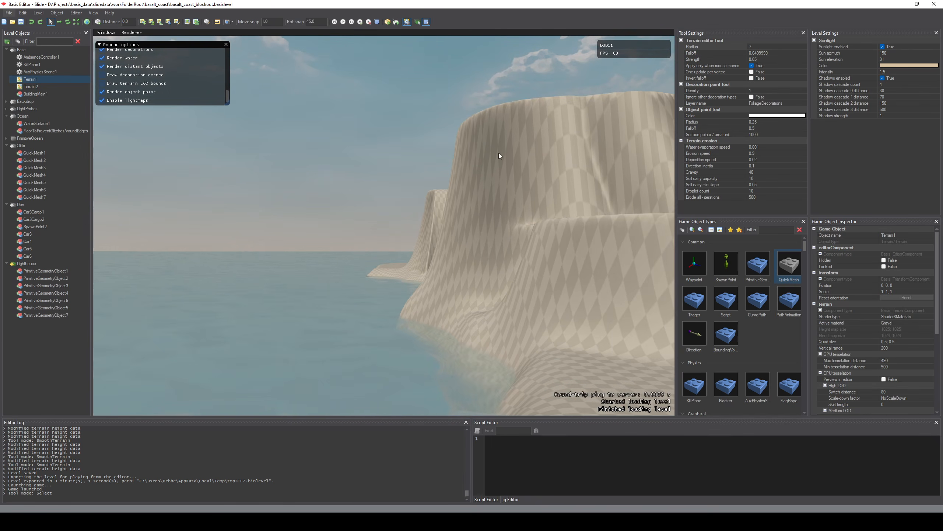
{"action": "middle_click_drag", "start_coordinate": [474, 363], "coordinate": [448, 339]}
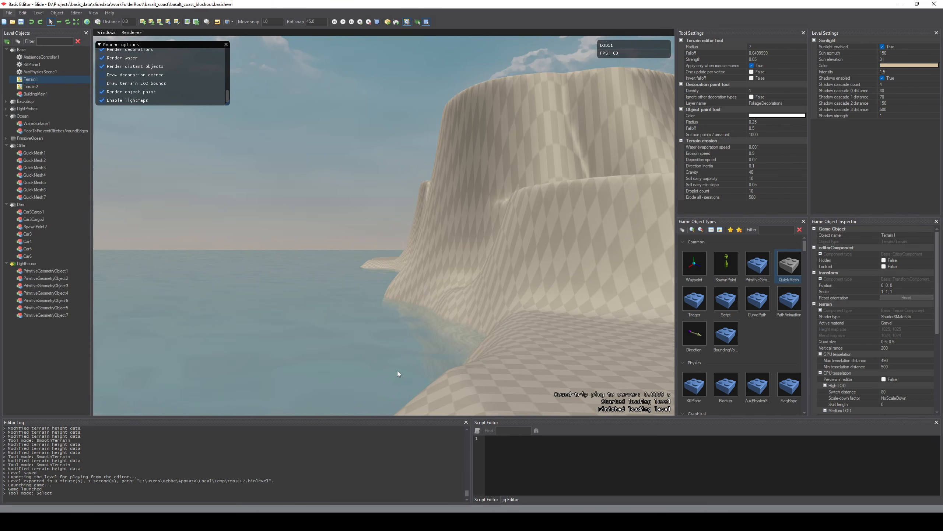
- Select Terrain2, try a raise/lower stroke at the foot of the headland cliff and turn off water rendering
{"action": "right_click_drag", "start_coordinate": [398, 370], "coordinate": [387, 390]}
{"action": "key", "text": "e"}
{"action": "key", "text": "s"}
{"action": "middle_click_drag", "start_coordinate": [401, 371], "coordinate": [426, 288]}
{"action": "key", "text": "1"}
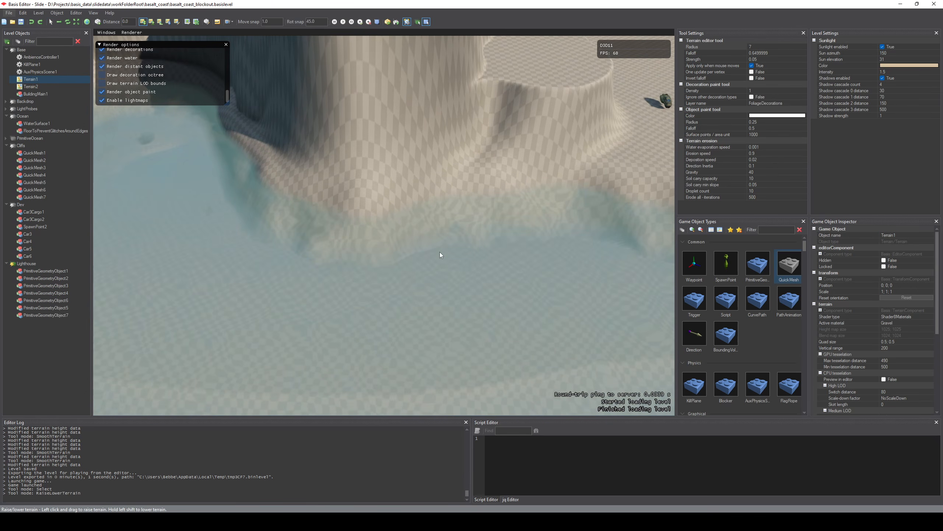
{"action": "key", "text": "2"}
{"action": "key", "text": "1"}
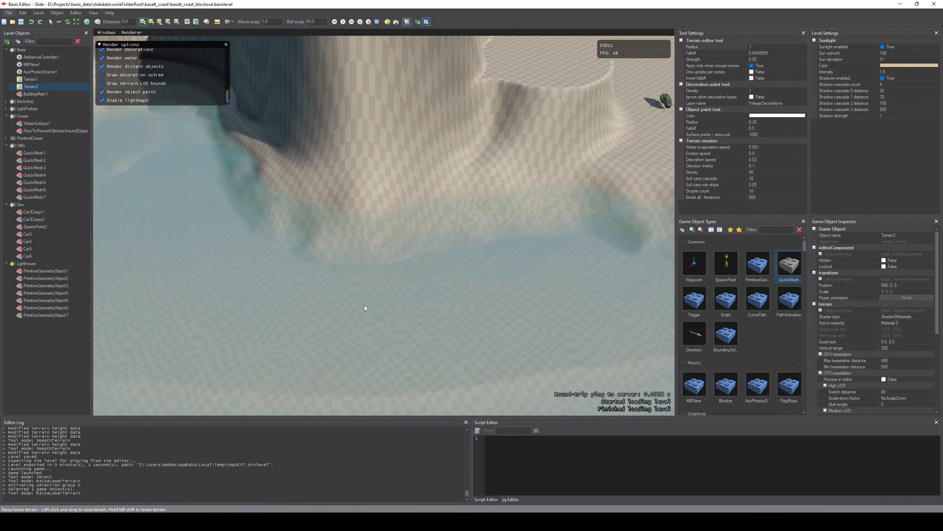
{"action": "mouse_move", "coordinate": [389, 294]}
{"action": "left_mouse_down"}
{"action": "mouse_move", "coordinate": [408, 254]}
{"action": "mouse_move", "coordinate": [409, 208]}
{"action": "left_mouse_up"}
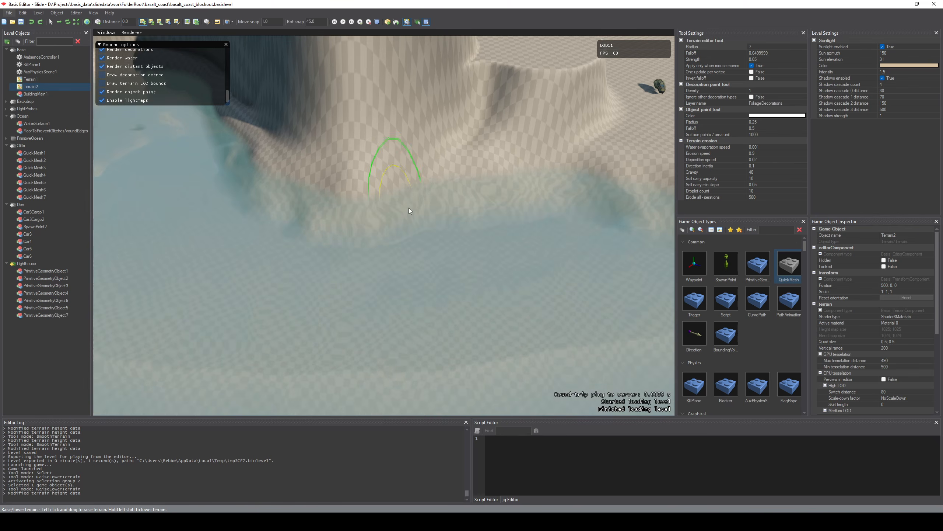
{"action": "left_click", "coordinate": [112, 58]}
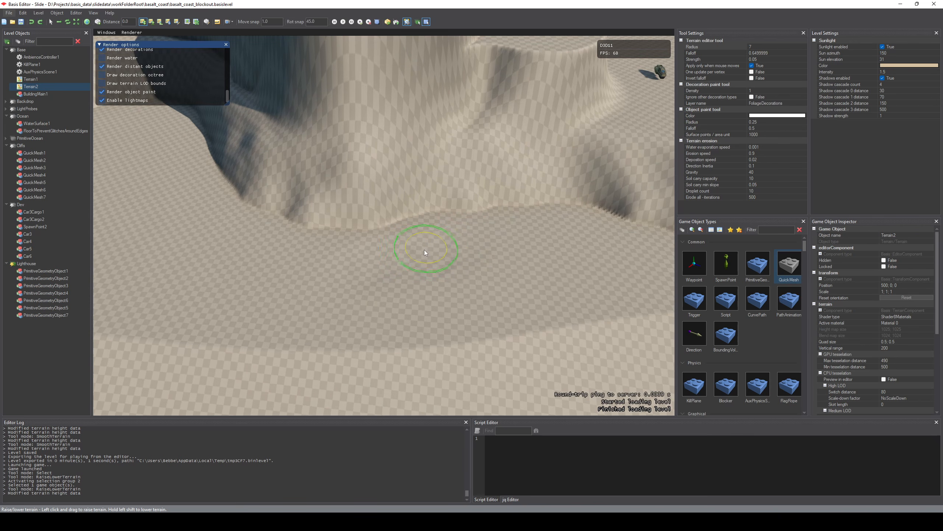
{"action": "key", "text": "1"}
{"action": "mouse_move", "coordinate": [412, 234]}
{"action": "left_mouse_down"}
{"action": "mouse_move", "coordinate": [451, 227]}
{"action": "mouse_move", "coordinate": [445, 241]}
{"action": "left_mouse_up"}
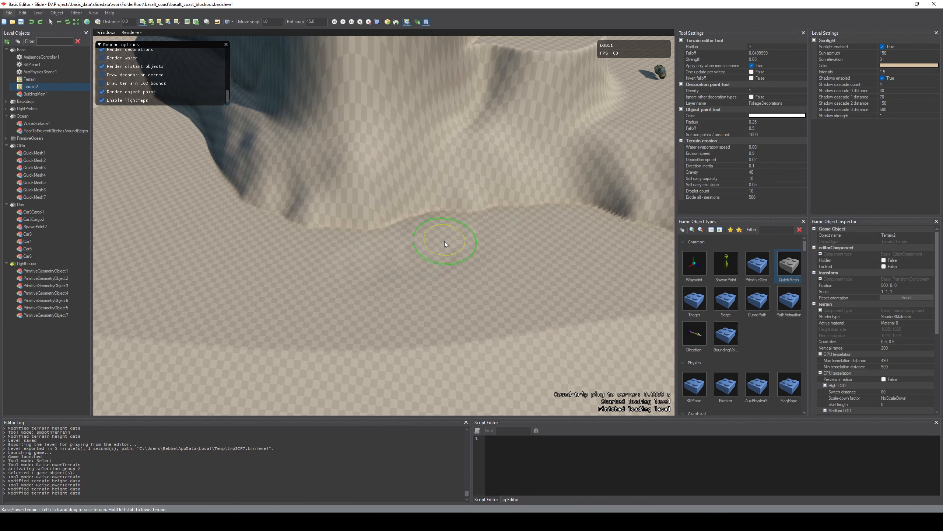
{"action": "key", "text": "ctrl+z"}
{"action": "key", "text": "ctrl+z"}
{"action": "key", "text": "ctrl+z"}
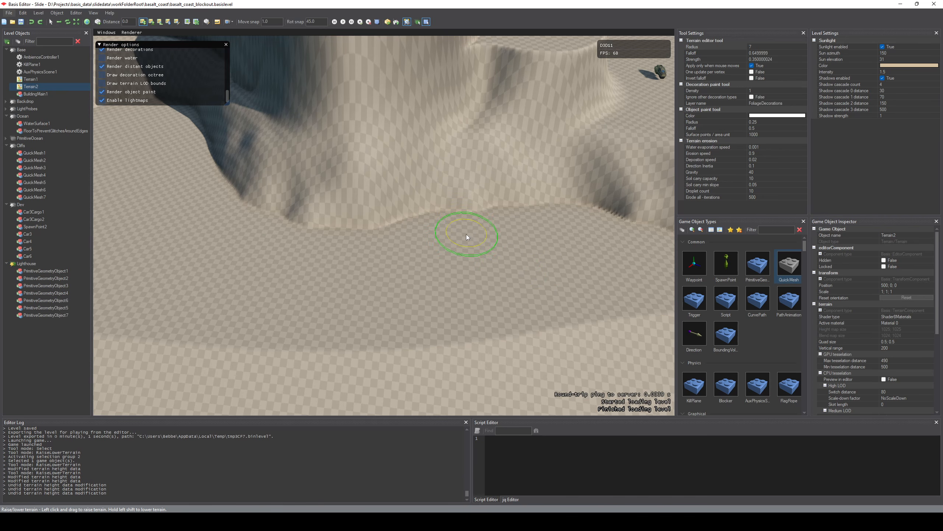
- Level the seabed along the headland cliff's foot to target height 0, using a terrain brush of radius 14
{"action": "scroll", "coordinate": [471, 260], "scroll_direction": "up", "scroll_amount": 7, "text": "ctrl"}
{"action": "mouse_move", "coordinate": [471, 261]}
{"action": "right_mouse_down"}
{"action": "mouse_move", "coordinate": [403, 251]}
{"action": "mouse_move", "coordinate": [416, 260]}
{"action": "mouse_move", "coordinate": [426, 311]}
{"action": "mouse_move", "coordinate": [445, 283]}
{"action": "mouse_move", "coordinate": [323, 296]}
{"action": "right_mouse_up"}
{"action": "key", "text": "2"}
{"action": "left_click", "coordinate": [418, 292], "text": "shift"}
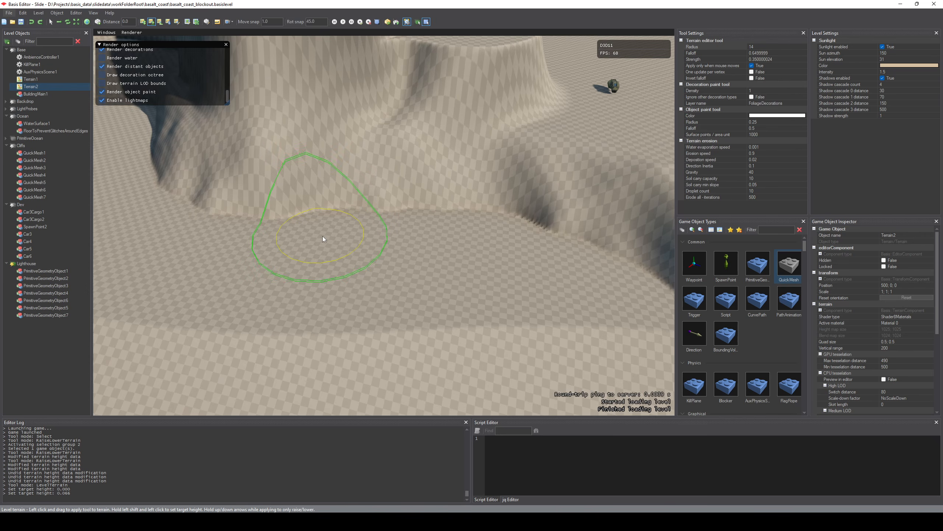
{"action": "mouse_move", "coordinate": [323, 235]}
{"action": "right_mouse_down"}
{"action": "mouse_move", "coordinate": [537, 180]}
{"action": "mouse_move", "coordinate": [538, 309]}
{"action": "mouse_move", "coordinate": [445, 313]}
{"action": "right_mouse_up"}
{"action": "left_click", "coordinate": [538, 309], "text": "shift"}
{"action": "left_click_drag", "start_coordinate": [412, 286], "coordinate": [584, 309]}
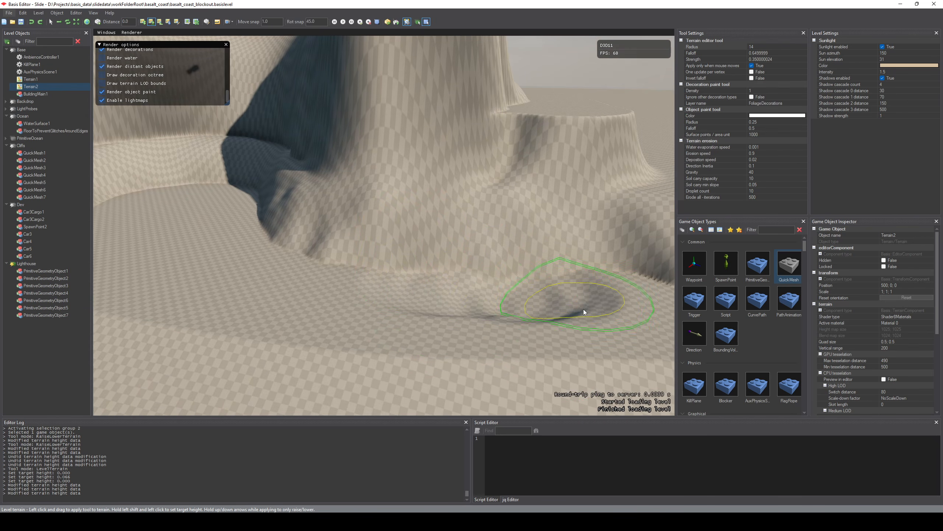
{"action": "right_click_drag", "start_coordinate": [584, 309], "coordinate": [446, 299]}
{"action": "mouse_move", "coordinate": [447, 299]}
{"action": "left_mouse_down"}
{"action": "mouse_move", "coordinate": [533, 320]}
{"action": "mouse_move", "coordinate": [539, 381]}
{"action": "left_mouse_up"}
- Pick a new target height from the lowered seabed and level the uneven ground in front of the headland cliff
{"action": "left_click", "coordinate": [542, 372], "text": "shift"}
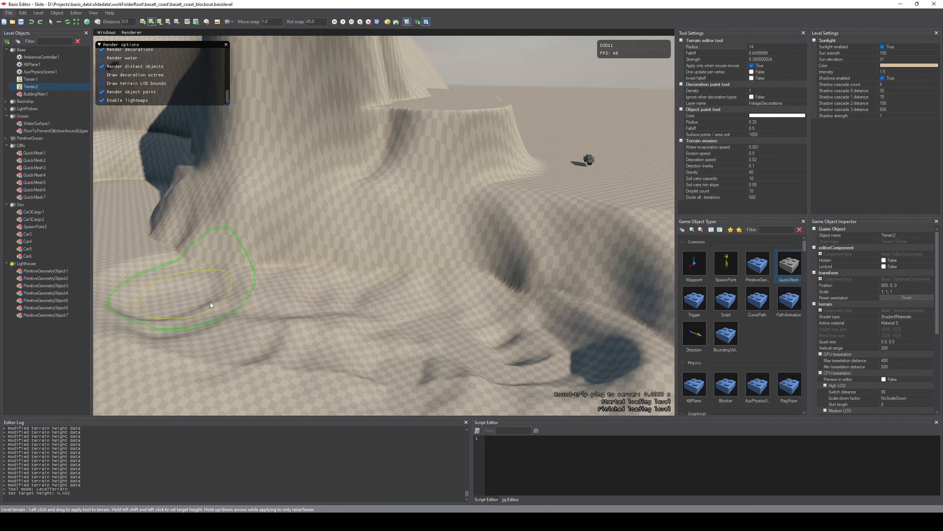
{"action": "mouse_move", "coordinate": [234, 300]}
{"action": "left_mouse_down"}
{"action": "mouse_move", "coordinate": [358, 314]}
{"action": "mouse_move", "coordinate": [513, 371]}
{"action": "mouse_move", "coordinate": [341, 384]}
{"action": "mouse_move", "coordinate": [323, 360]}
{"action": "left_mouse_up"}
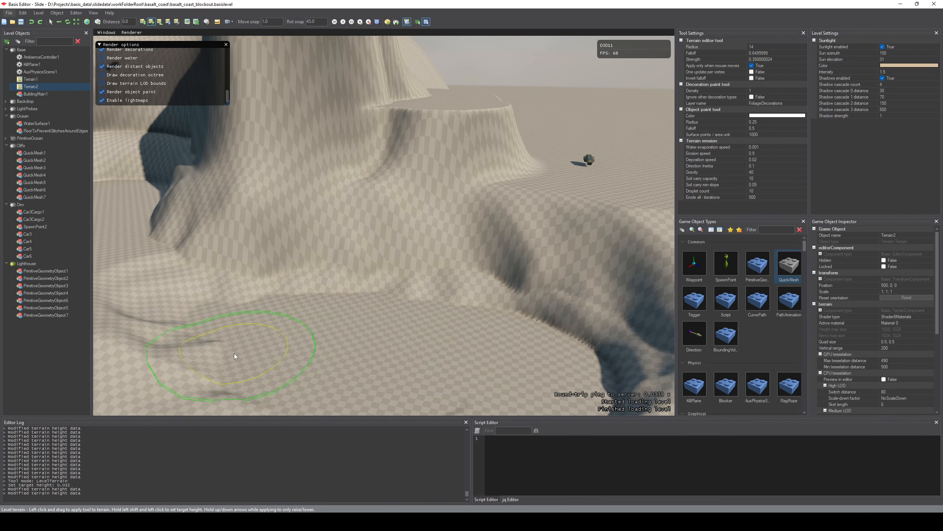
{"action": "left_click_drag", "start_coordinate": [235, 354], "coordinate": [238, 355]}
{"action": "middle_click_drag", "start_coordinate": [238, 355], "coordinate": [489, 318]}
{"action": "mouse_move", "coordinate": [489, 319]}
{"action": "left_mouse_down"}
{"action": "mouse_move", "coordinate": [347, 307]}
{"action": "mouse_move", "coordinate": [295, 277]}
{"action": "left_mouse_up"}
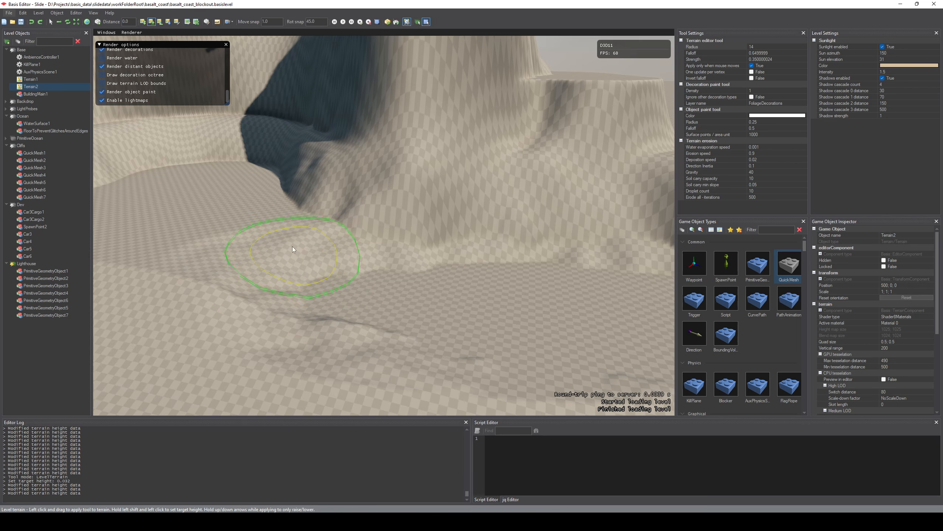
{"action": "mouse_move", "coordinate": [353, 286]}
{"action": "left_mouse_down"}
{"action": "mouse_move", "coordinate": [292, 330]}
{"action": "mouse_move", "coordinate": [414, 336]}
{"action": "left_mouse_up"}
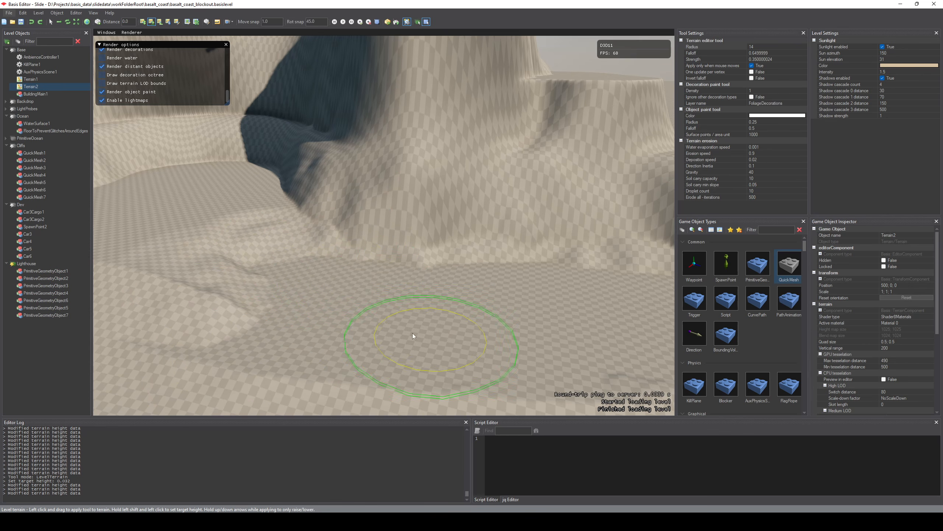
- Level the remaining mounds in the cove beside the headland cliff to the picked seabed height
{"action": "left_click_drag", "start_coordinate": [174, 244], "coordinate": [186, 277]}
{"action": "middle_click_drag", "start_coordinate": [185, 277], "coordinate": [471, 299]}
{"action": "mouse_move", "coordinate": [472, 299]}
{"action": "left_mouse_down"}
{"action": "mouse_move", "coordinate": [272, 284]}
{"action": "mouse_move", "coordinate": [305, 275]}
{"action": "left_mouse_up"}
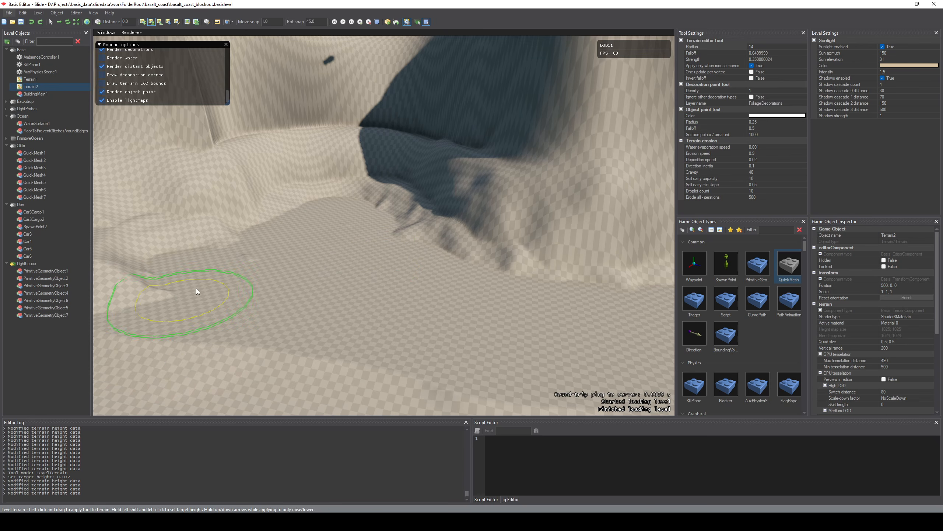
{"action": "left_click_drag", "start_coordinate": [196, 288], "coordinate": [182, 294]}
{"action": "right_click_drag", "start_coordinate": [182, 294], "coordinate": [389, 312]}
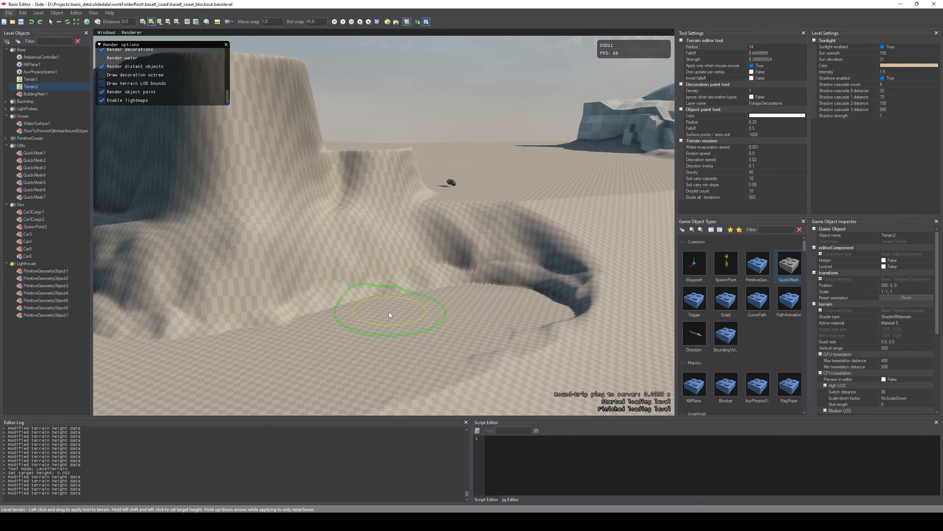
- Turn water rendering back on, leave the levelling tool and inspect the reshaped seabed along the shore
{"action": "left_click", "coordinate": [102, 57]}
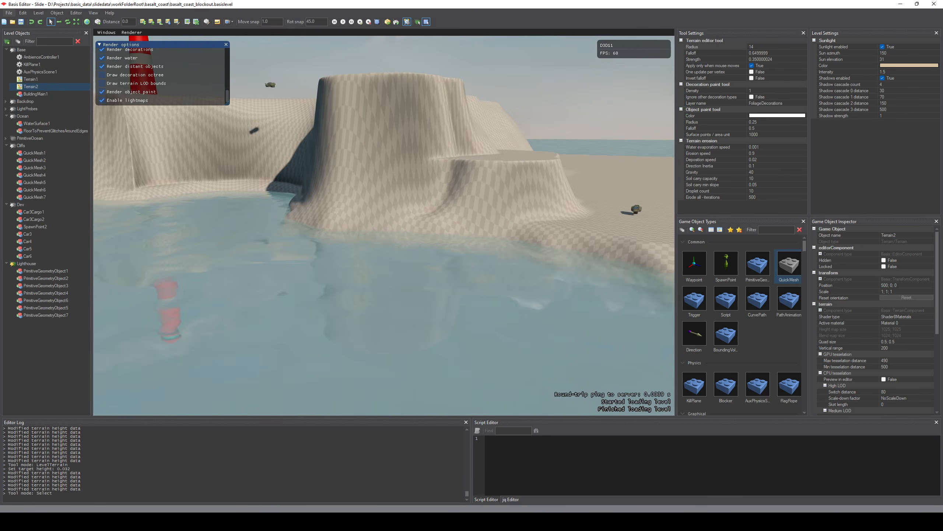
{"action": "right_click_drag", "start_coordinate": [384, 225], "coordinate": [479, 314]}
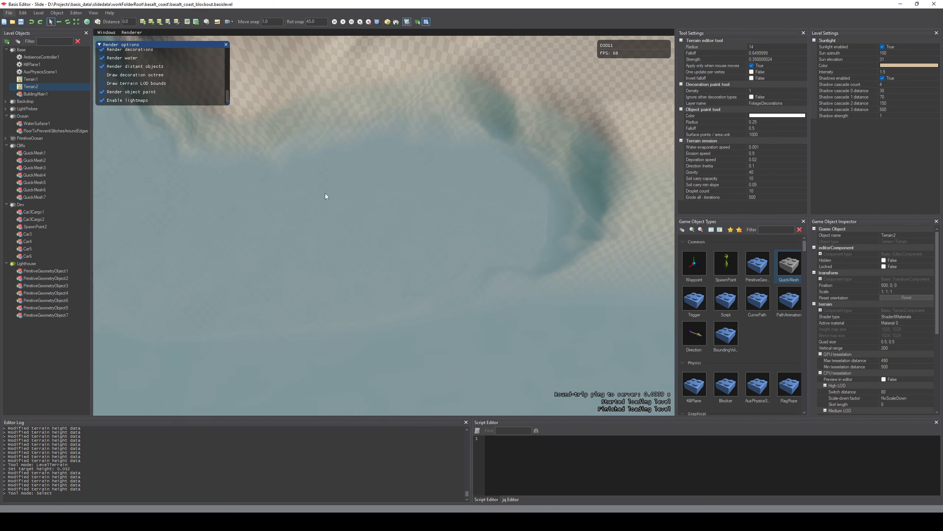
{"action": "right_click_drag", "start_coordinate": [459, 241], "coordinate": [492, 336]}
{"action": "key", "text": "s"}
{"action": "key", "text": "a"}
{"action": "key", "text": "e"}
{"action": "key", "text": "w"}
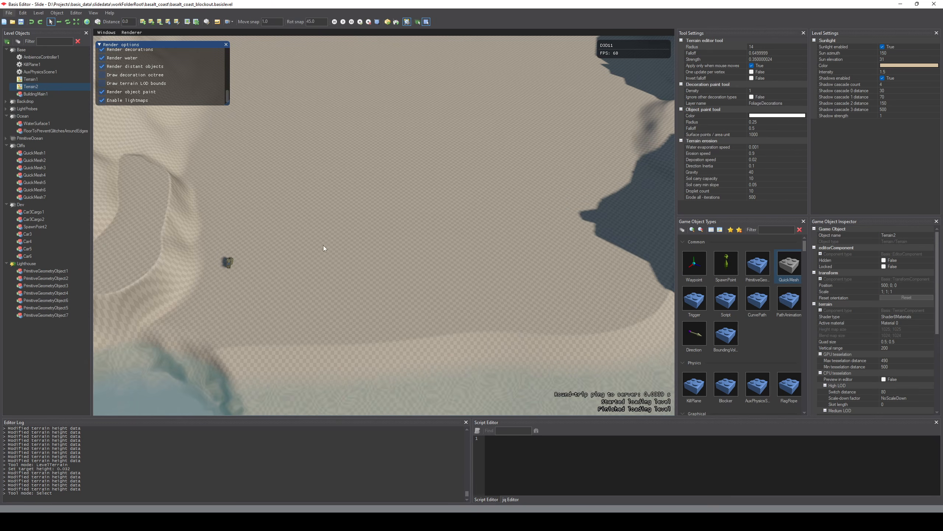
- Smooth the ridge on Terrain1 in front of the gap between the cliffs, with brush strength 0.45
{"action": "right_click_drag", "start_coordinate": [547, 281], "coordinate": [522, 319]}
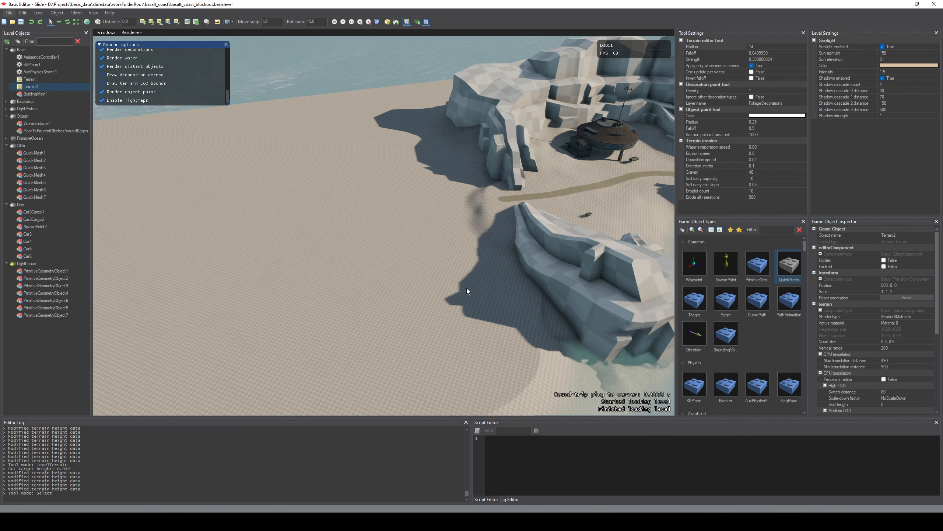
{"action": "right_click_drag", "start_coordinate": [467, 291], "coordinate": [512, 311]}
{"action": "right_click_drag", "start_coordinate": [447, 293], "coordinate": [424, 282]}
{"action": "key", "text": "s"}
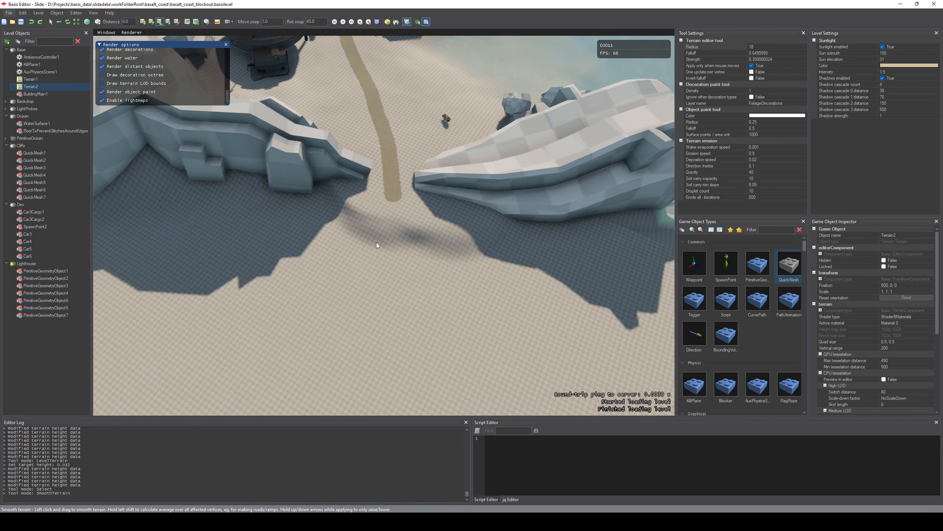
{"action": "key", "text": "1"}
{"action": "left_click_drag", "start_coordinate": [364, 207], "coordinate": [347, 203]}
{"action": "left_click_drag", "start_coordinate": [383, 238], "coordinate": [401, 240]}
{"action": "key", "text": "s"}
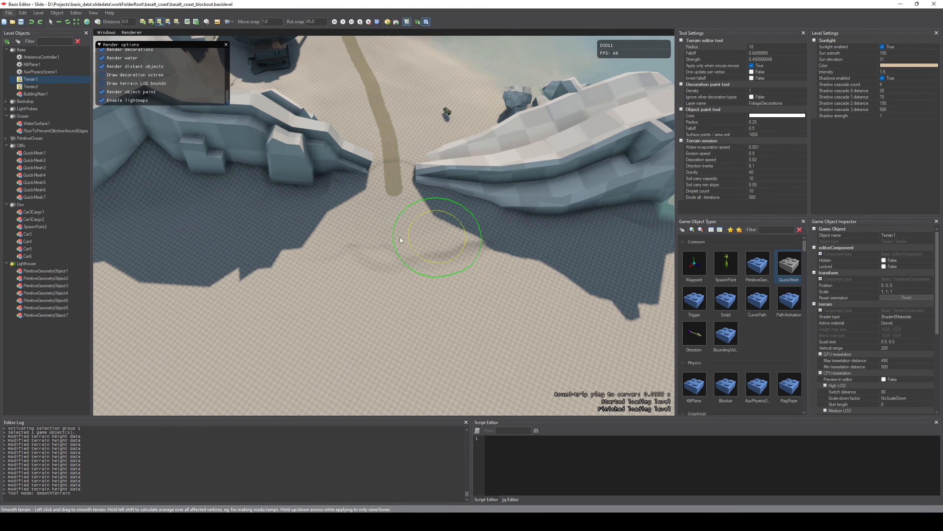
{"action": "left_click_drag", "start_coordinate": [281, 253], "coordinate": [294, 256]}
- Select Terrain1 and pick the levelling target height from the ground beside the path in the cliff gap
{"action": "right_click_drag", "start_coordinate": [294, 256], "coordinate": [395, 244]}
{"action": "key", "text": "2"}
{"action": "key", "text": "1"}
{"action": "right_click_drag", "start_coordinate": [198, 207], "coordinate": [163, 207]}
{"action": "key", "text": "l"}
{"action": "left_click", "coordinate": [230, 160], "text": "shift"}
{"action": "key", "text": "l"}
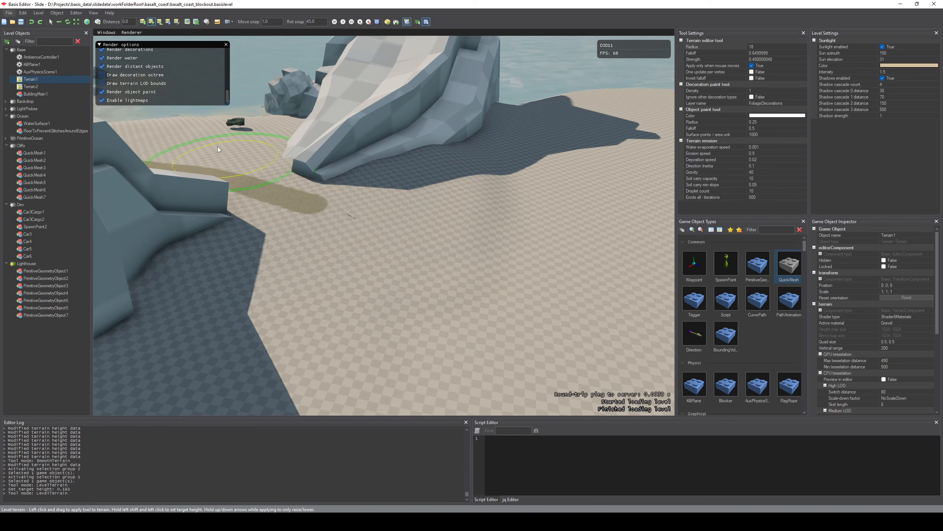
{"action": "left_click", "coordinate": [218, 146], "text": "shift"}
- Level Terrain2's ground outside the cliff gap to the picked height, extending along both neighbouring cliffs
{"action": "key", "text": "2"}
{"action": "left_click_drag", "start_coordinate": [549, 211], "coordinate": [368, 203]}
{"action": "mouse_move", "coordinate": [368, 203]}
{"action": "right_mouse_down"}
{"action": "mouse_move", "coordinate": [401, 207]}
{"action": "mouse_move", "coordinate": [370, 207]}
{"action": "right_mouse_up"}
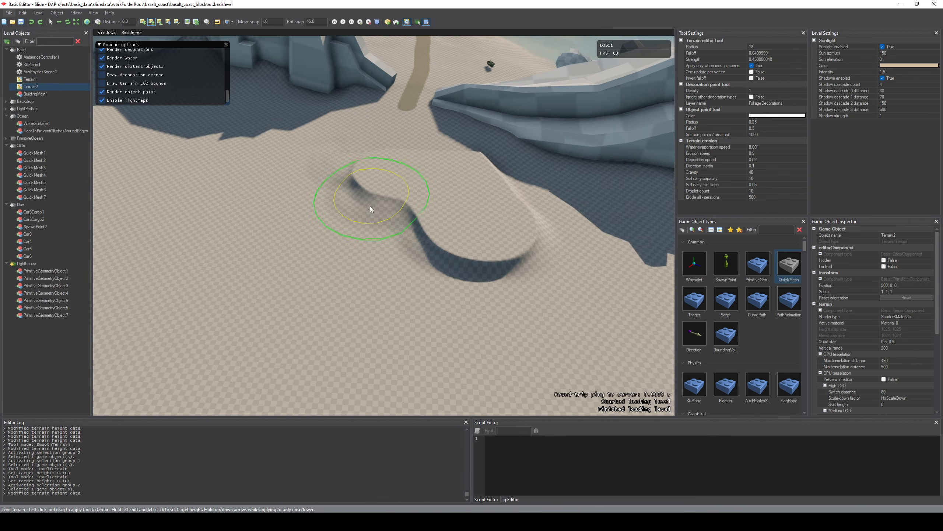
{"action": "left_click_drag", "start_coordinate": [370, 206], "coordinate": [226, 175]}
{"action": "right_click_drag", "start_coordinate": [227, 175], "coordinate": [507, 214]}
{"action": "mouse_move", "coordinate": [507, 215]}
{"action": "left_mouse_down"}
{"action": "mouse_move", "coordinate": [436, 239]}
{"action": "mouse_move", "coordinate": [293, 262]}
{"action": "left_mouse_up"}
{"action": "right_click_drag", "start_coordinate": [294, 262], "coordinate": [482, 231]}
{"action": "left_click_drag", "start_coordinate": [483, 231], "coordinate": [437, 226]}
{"action": "mouse_move", "coordinate": [437, 226]}
{"action": "right_mouse_down"}
{"action": "mouse_move", "coordinate": [357, 223]}
{"action": "mouse_move", "coordinate": [410, 223]}
{"action": "right_mouse_up"}
- Smooth the freshly levelled ground of Terrain2 in front of the cliff gap
{"action": "key", "text": "s"}
{"action": "mouse_move", "coordinate": [411, 223]}
{"action": "left_mouse_down"}
{"action": "mouse_move", "coordinate": [382, 184]}
{"action": "mouse_move", "coordinate": [462, 282]}
{"action": "left_mouse_up"}
{"action": "right_click_drag", "start_coordinate": [462, 283], "coordinate": [438, 257]}
{"action": "mouse_move", "coordinate": [438, 257]}
{"action": "left_mouse_down"}
{"action": "mouse_move", "coordinate": [417, 250]}
{"action": "mouse_move", "coordinate": [475, 225]}
{"action": "left_mouse_up"}
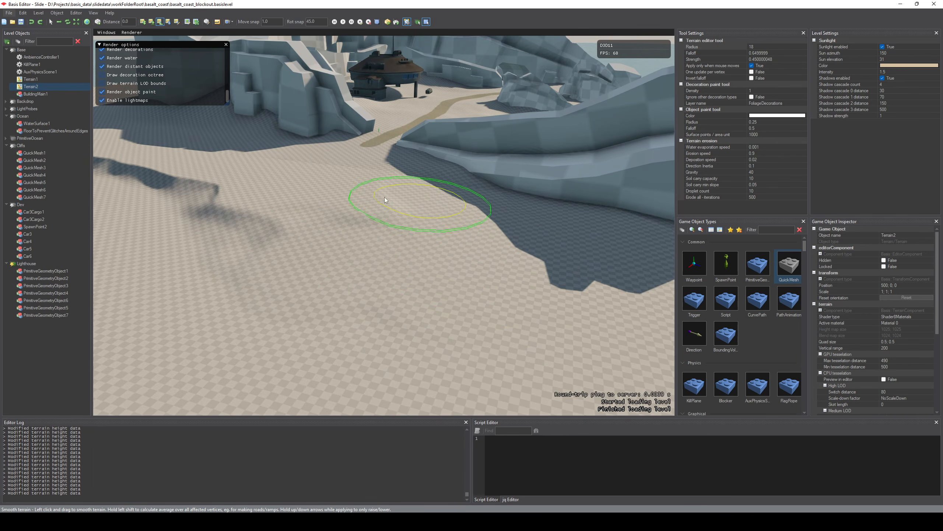
- Inspect the reshaped ground and the seam between the two terrains around the cliff gap
{"action": "right_click_drag", "start_coordinate": [385, 199], "coordinate": [312, 194]}
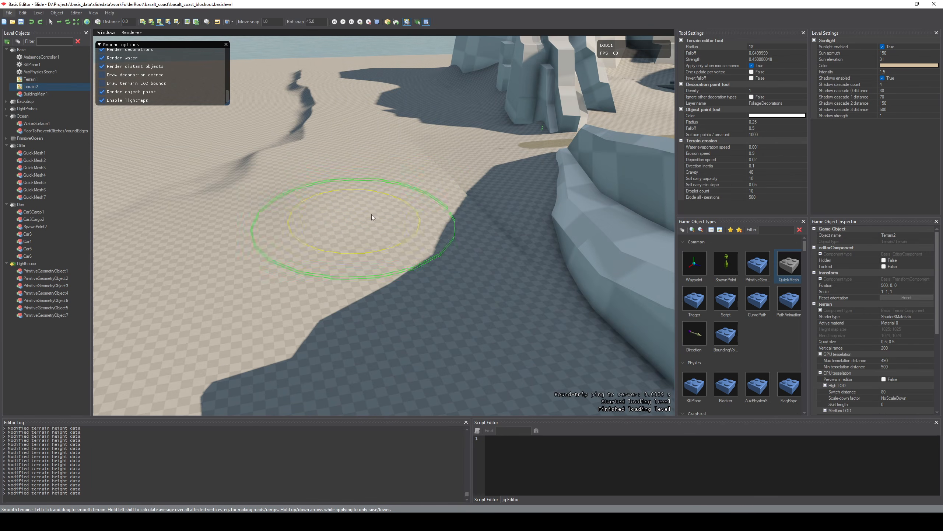
{"action": "mouse_move", "coordinate": [402, 174]}
{"action": "right_mouse_down"}
{"action": "mouse_move", "coordinate": [370, 148]}
{"action": "mouse_move", "coordinate": [293, 177]}
{"action": "mouse_move", "coordinate": [323, 169]}
{"action": "mouse_move", "coordinate": [308, 150]}
{"action": "mouse_move", "coordinate": [347, 137]}
{"action": "mouse_move", "coordinate": [327, 171]}
{"action": "mouse_move", "coordinate": [383, 187]}
{"action": "mouse_move", "coordinate": [405, 177]}
{"action": "right_mouse_up"}
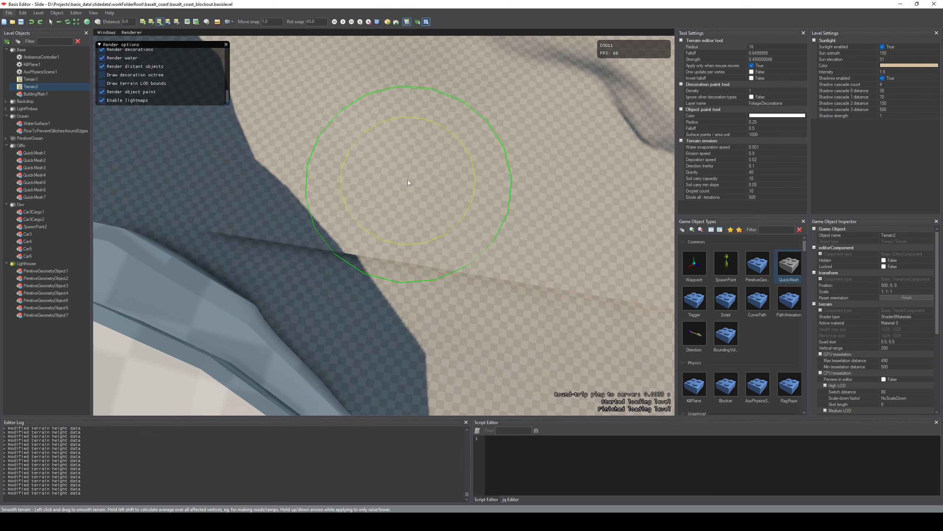
{"action": "mouse_move", "coordinate": [405, 177]}
{"action": "middle_mouse_down"}
{"action": "mouse_move", "coordinate": [479, 185]}
{"action": "mouse_move", "coordinate": [479, 239]}
{"action": "middle_mouse_up"}
{"action": "mouse_move", "coordinate": [479, 239]}
{"action": "right_mouse_down"}
{"action": "mouse_move", "coordinate": [565, 197]}
{"action": "mouse_move", "coordinate": [557, 193]}
{"action": "mouse_move", "coordinate": [555, 213]}
{"action": "mouse_move", "coordinate": [580, 223]}
{"action": "mouse_move", "coordinate": [602, 253]}
{"action": "right_mouse_up"}
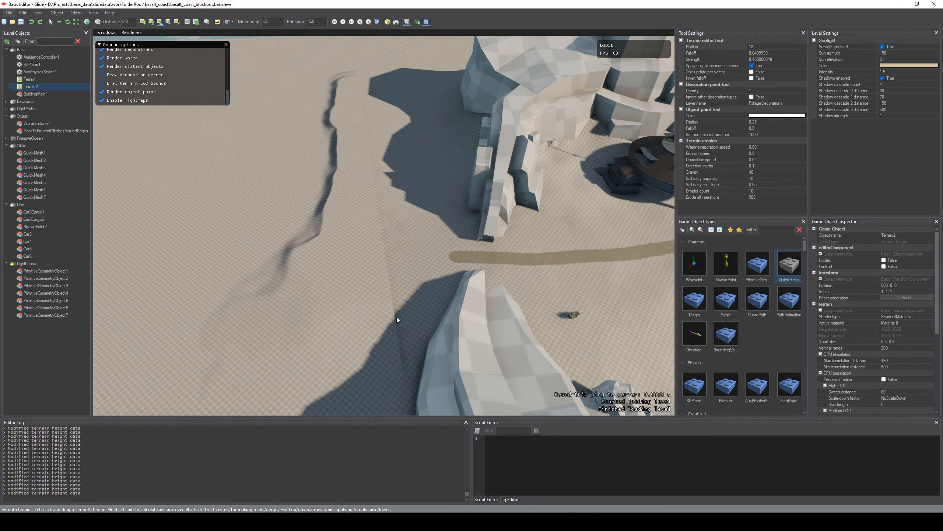
{"action": "right_click_drag", "start_coordinate": [397, 317], "coordinate": [414, 295]}
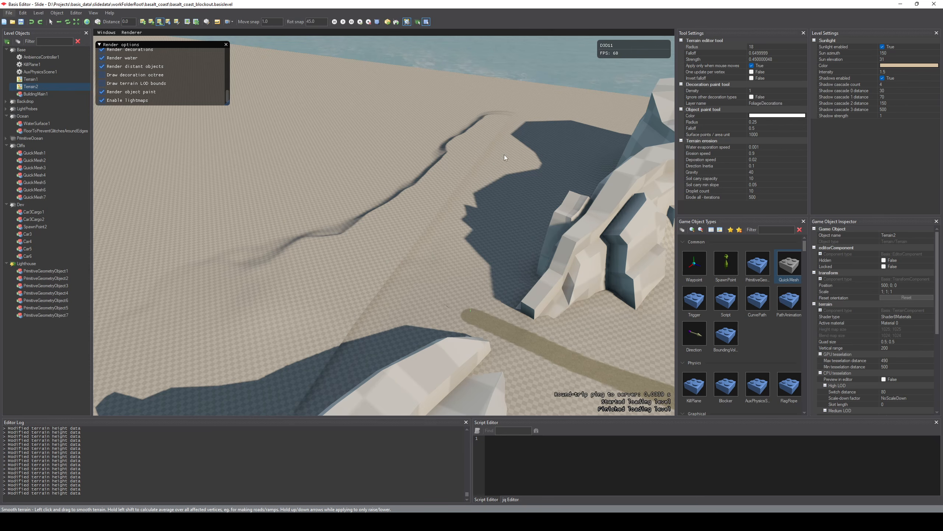
{"action": "right_click_drag", "start_coordinate": [504, 155], "coordinate": [461, 171]}
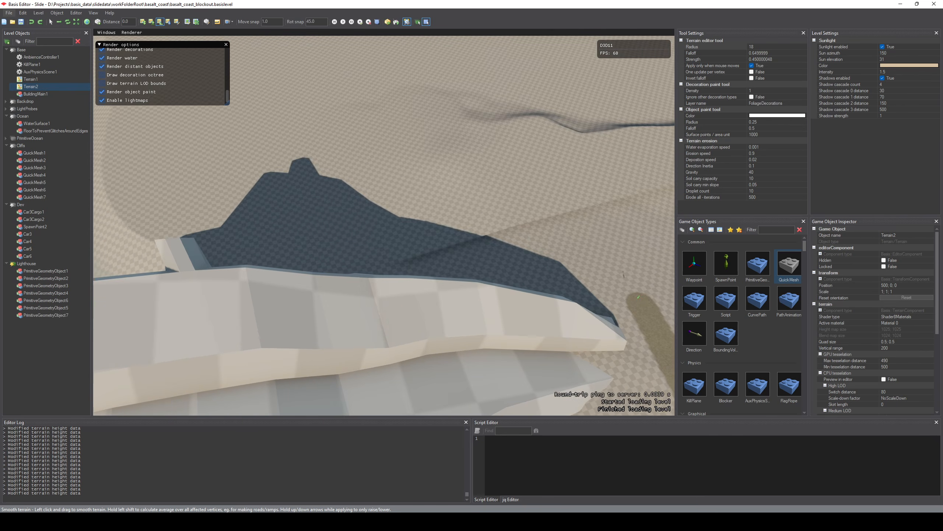
{"action": "mouse_move", "coordinate": [480, 312]}
{"action": "right_mouse_down"}
{"action": "mouse_move", "coordinate": [535, 315]}
{"action": "mouse_move", "coordinate": [492, 306]}
{"action": "right_mouse_up"}
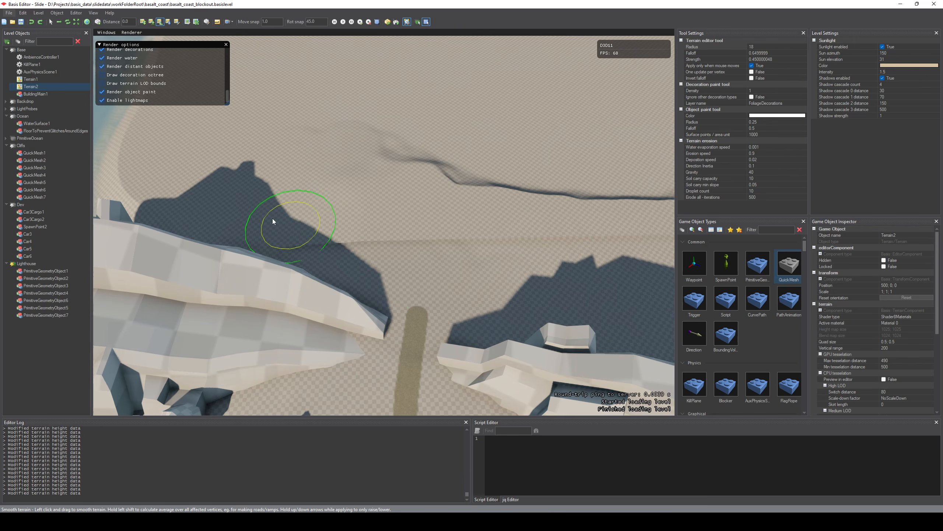
{"action": "mouse_move", "coordinate": [461, 259]}
{"action": "right_mouse_down"}
{"action": "mouse_move", "coordinate": [390, 252]}
{"action": "mouse_move", "coordinate": [395, 280]}
{"action": "right_mouse_up"}
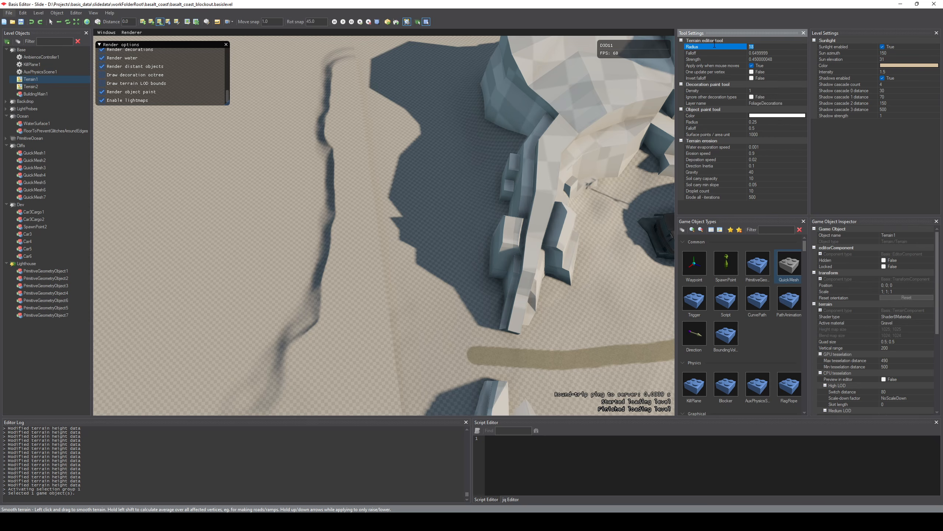
- Pick a target height from Terrain2 and level Terrain1's edge along the terrain seam with brush radius 12
{"action": "right_click_drag", "start_coordinate": [449, 152], "coordinate": [583, 193]}
{"action": "right_click_drag", "start_coordinate": [407, 230], "coordinate": [405, 198]}
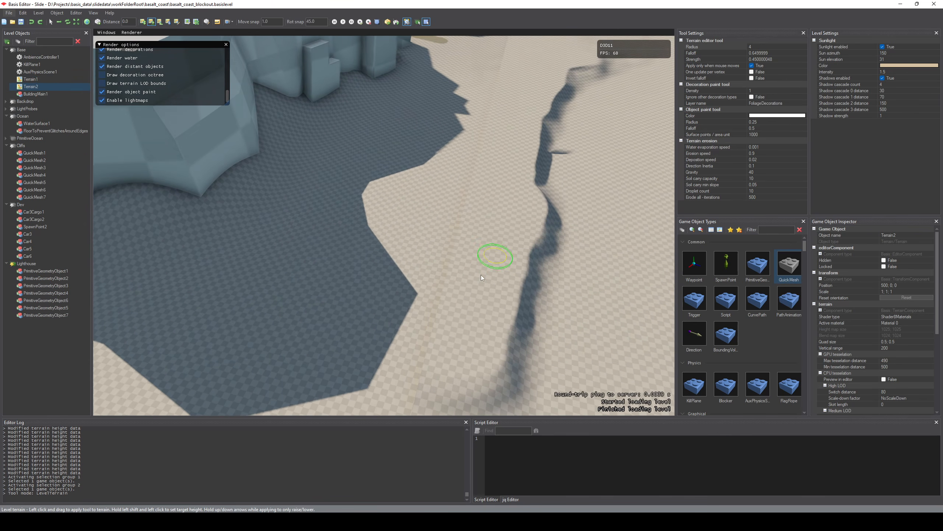
{"action": "key", "text": "s"}
{"action": "key", "text": "w"}
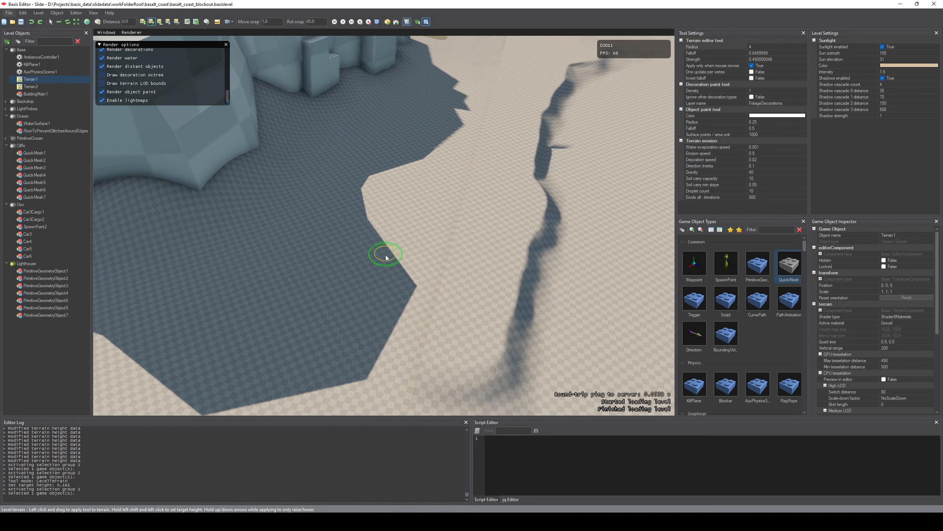
{"action": "key", "text": "a"}
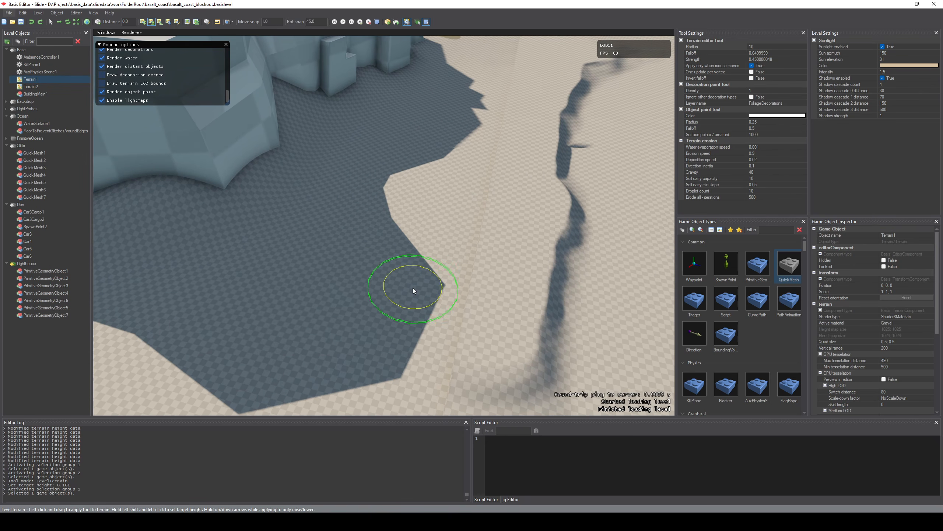
{"action": "mouse_move", "coordinate": [414, 368]}
{"action": "left_mouse_down"}
{"action": "mouse_move", "coordinate": [435, 333]}
{"action": "mouse_move", "coordinate": [464, 213]}
{"action": "mouse_move", "coordinate": [462, 230]}
{"action": "left_mouse_up"}
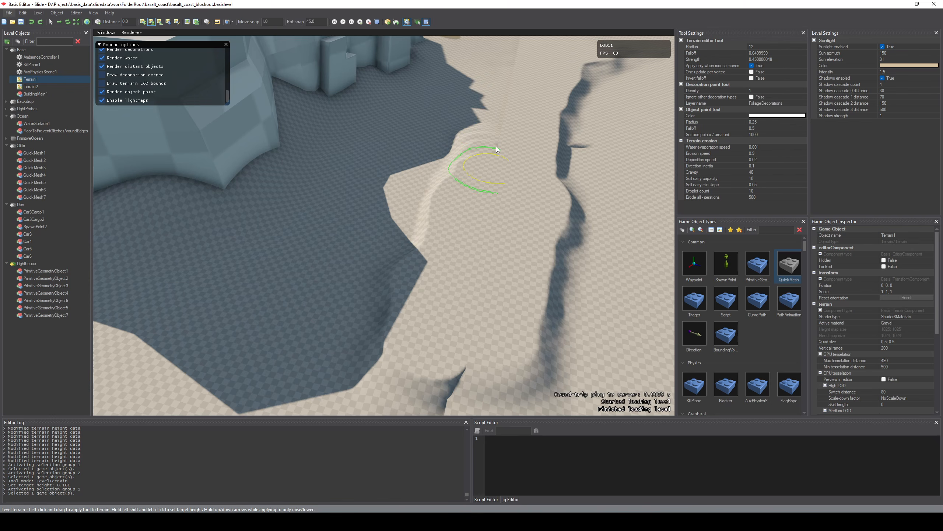
{"action": "left_click_drag", "start_coordinate": [496, 148], "coordinate": [502, 116]}
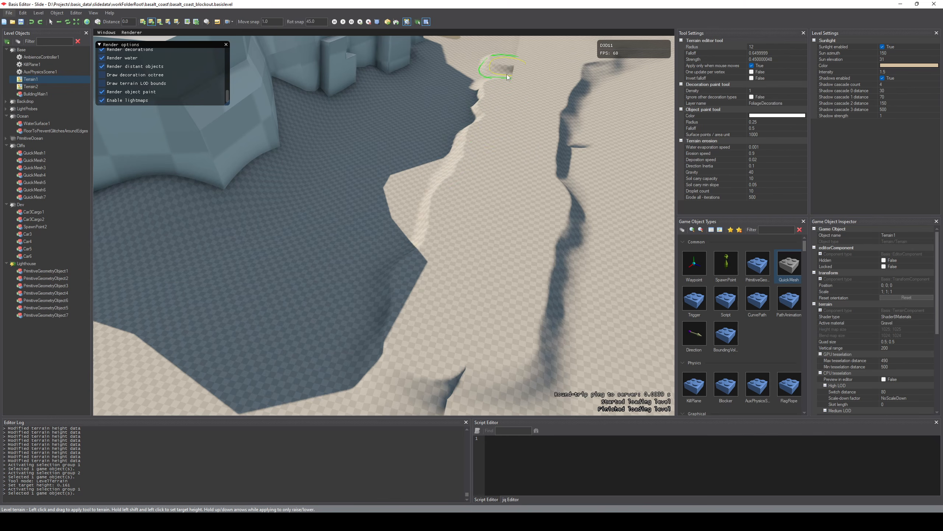
{"action": "left_click_drag", "start_coordinate": [476, 258], "coordinate": [480, 249]}
- Continue levelling Terrain1 along the seam past the cliff gap towards the long cliff beside it
{"action": "mouse_move", "coordinate": [479, 249]}
{"action": "right_mouse_down"}
{"action": "mouse_move", "coordinate": [482, 178]}
{"action": "mouse_move", "coordinate": [624, 231]}
{"action": "mouse_move", "coordinate": [572, 241]}
{"action": "mouse_move", "coordinate": [544, 265]}
{"action": "right_mouse_up"}
{"action": "mouse_move", "coordinate": [544, 265]}
{"action": "left_mouse_down"}
{"action": "mouse_move", "coordinate": [340, 184]}
{"action": "mouse_move", "coordinate": [371, 200]}
{"action": "left_mouse_up"}
{"action": "right_click_drag", "start_coordinate": [420, 217], "coordinate": [419, 236]}
{"action": "left_click_drag", "start_coordinate": [519, 273], "coordinate": [452, 193]}
{"action": "mouse_move", "coordinate": [452, 193]}
{"action": "right_mouse_down"}
{"action": "mouse_move", "coordinate": [371, 152]}
{"action": "mouse_move", "coordinate": [394, 168]}
{"action": "mouse_move", "coordinate": [289, 204]}
{"action": "right_mouse_up"}
{"action": "right_click_drag", "start_coordinate": [405, 223], "coordinate": [411, 213]}
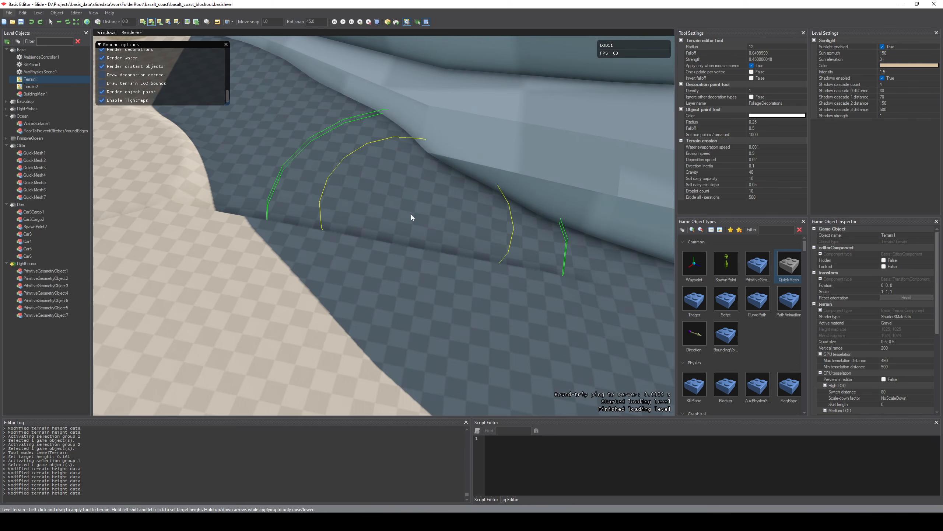
- Smooth Terrain1 along the shaded seam at the foot of the long cliff
{"action": "scroll", "coordinate": [414, 212], "scroll_direction": "down", "scroll_amount": 3}
{"action": "key", "text": "F7"}
{"action": "left_click_drag", "start_coordinate": [351, 188], "coordinate": [300, 177]}
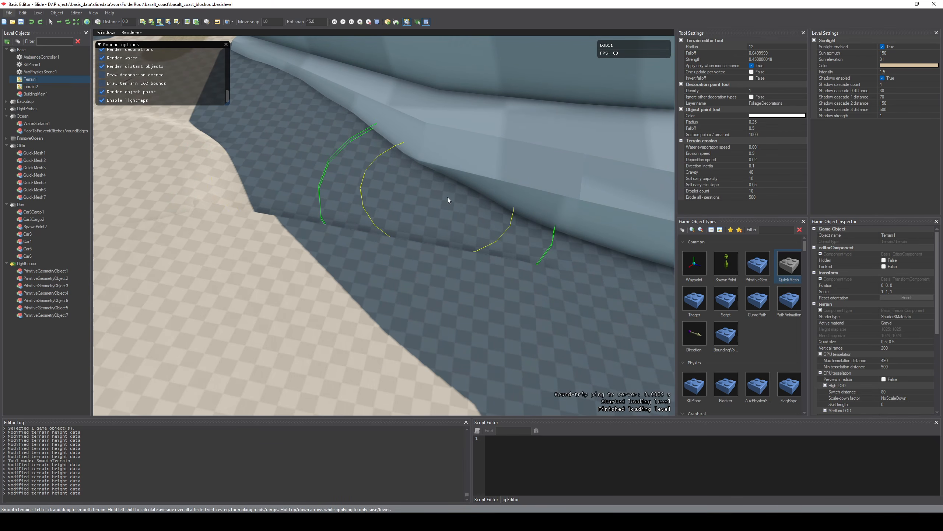
- Adjust Terrain1's height along the seam step beside the long cliff, using the raise/lower tool at strength 0.05
{"action": "key", "text": "F5"}
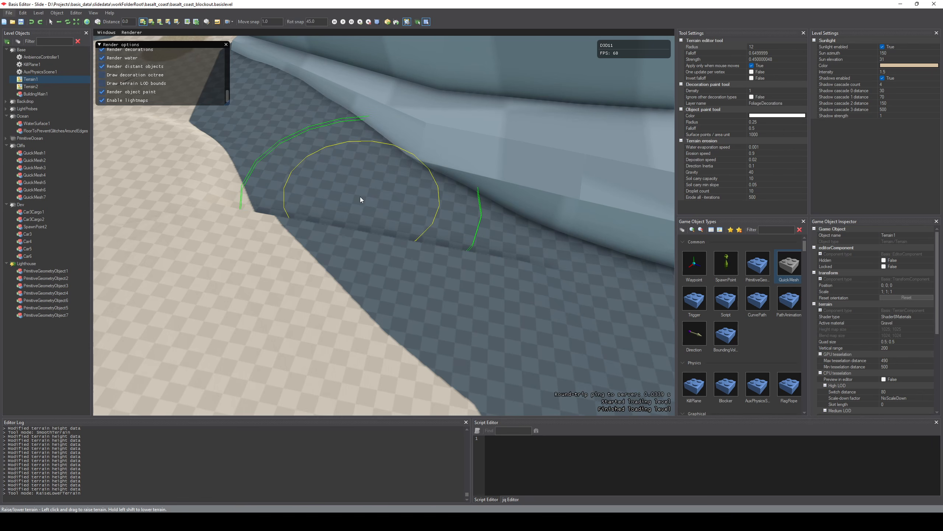
{"action": "mouse_move", "coordinate": [362, 201]}
{"action": "right_mouse_down"}
{"action": "mouse_move", "coordinate": [390, 212]}
{"action": "mouse_move", "coordinate": [333, 208]}
{"action": "right_mouse_up"}
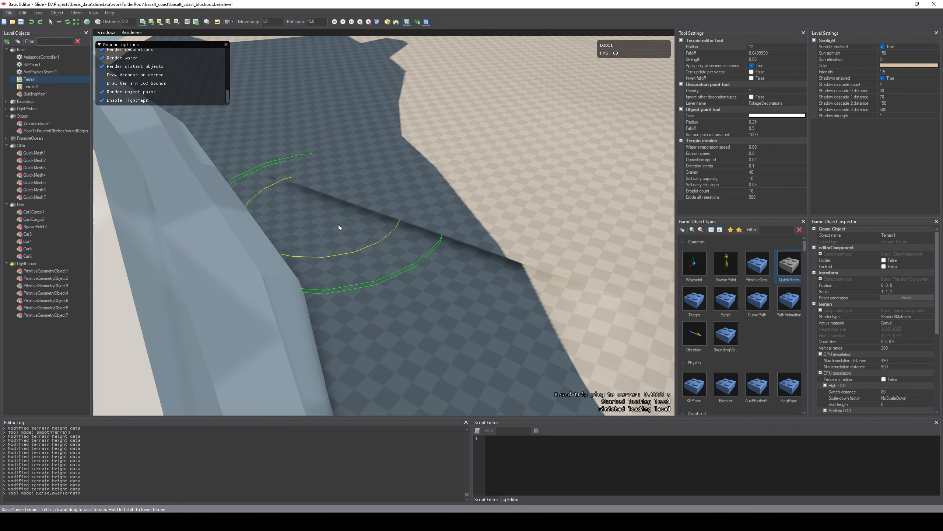
{"action": "mouse_move", "coordinate": [339, 224]}
{"action": "left_mouse_down"}
{"action": "mouse_move", "coordinate": [382, 218]}
{"action": "mouse_move", "coordinate": [523, 257]}
{"action": "mouse_move", "coordinate": [499, 259]}
{"action": "mouse_move", "coordinate": [542, 259]}
{"action": "left_mouse_up"}
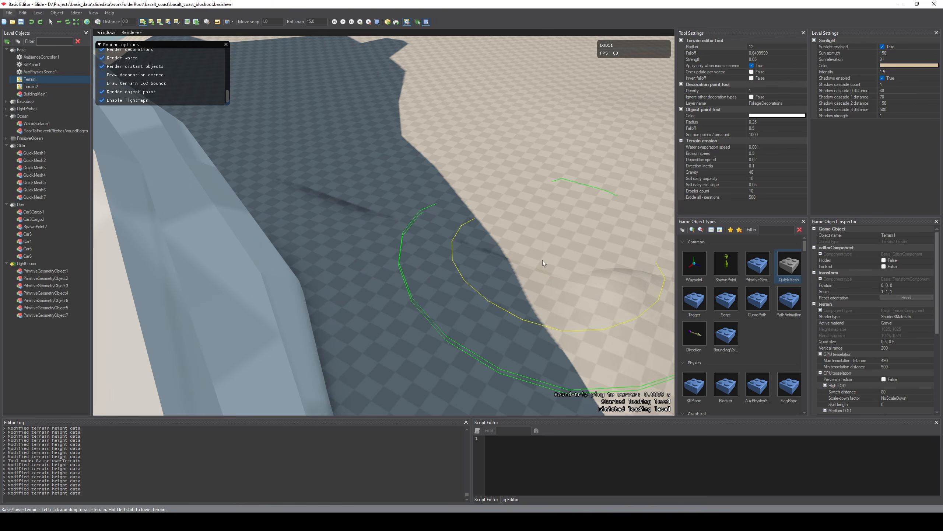
{"action": "mouse_move", "coordinate": [312, 188]}
{"action": "left_mouse_down"}
{"action": "mouse_move", "coordinate": [453, 251]}
{"action": "mouse_move", "coordinate": [488, 280]}
{"action": "mouse_move", "coordinate": [324, 186]}
{"action": "mouse_move", "coordinate": [517, 271]}
{"action": "mouse_move", "coordinate": [519, 254]}
{"action": "mouse_move", "coordinate": [560, 277]}
{"action": "mouse_move", "coordinate": [283, 182]}
{"action": "left_mouse_up"}
- Smooth the adjusted seam strip beside the long cliff, working towards the gap
{"action": "key", "text": "3"}
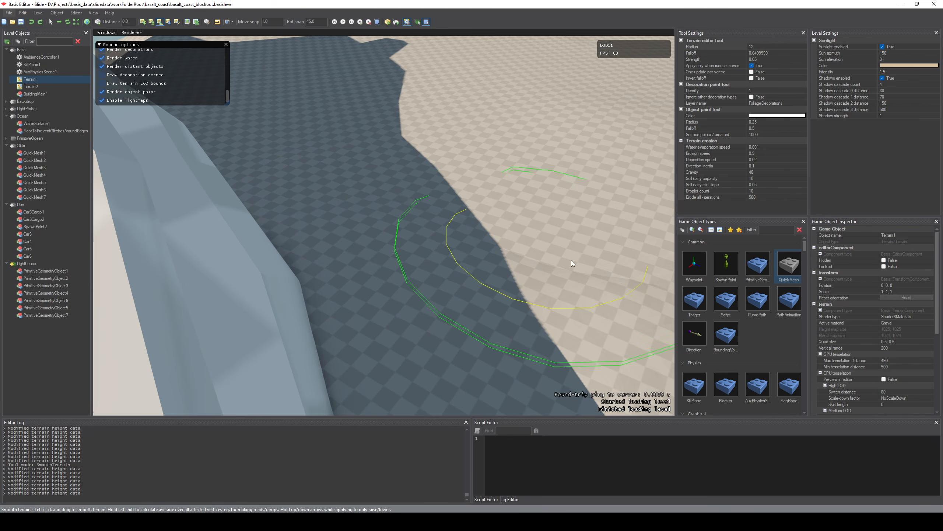
{"action": "mouse_move", "coordinate": [403, 213]}
{"action": "right_mouse_down"}
{"action": "mouse_move", "coordinate": [403, 134]}
{"action": "mouse_move", "coordinate": [455, 236]}
{"action": "right_mouse_up"}
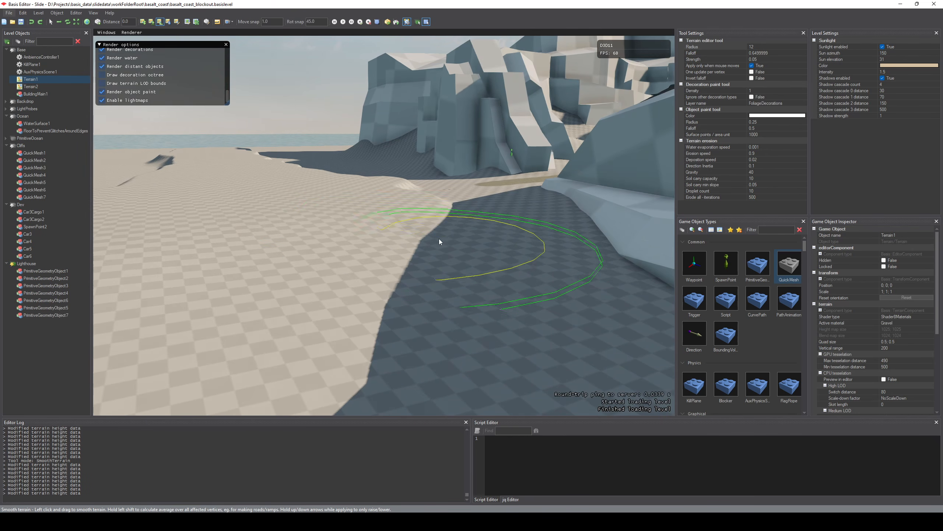
{"action": "left_click_drag", "start_coordinate": [439, 238], "coordinate": [533, 259]}
{"action": "right_click_drag", "start_coordinate": [532, 259], "coordinate": [442, 284]}
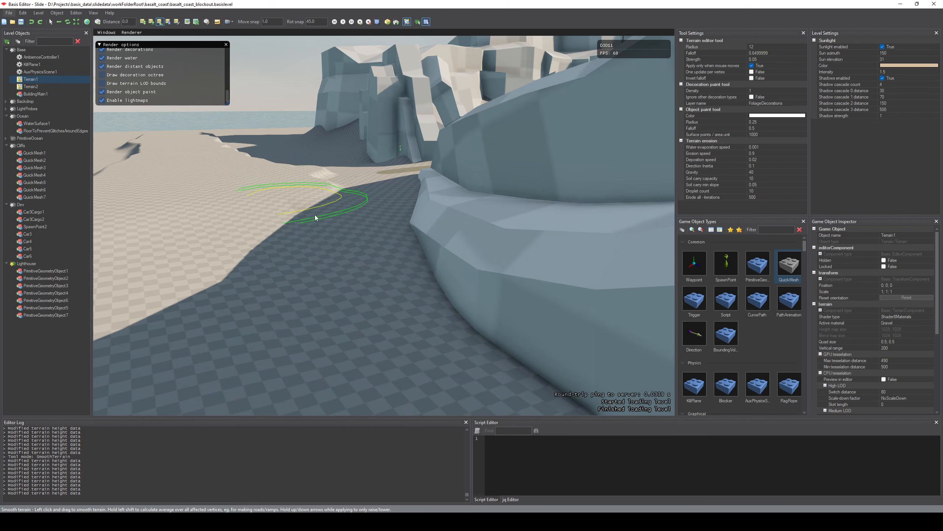
{"action": "mouse_move", "coordinate": [315, 232]}
{"action": "right_mouse_down"}
{"action": "mouse_move", "coordinate": [364, 267]}
{"action": "mouse_move", "coordinate": [338, 193]}
{"action": "right_mouse_up"}
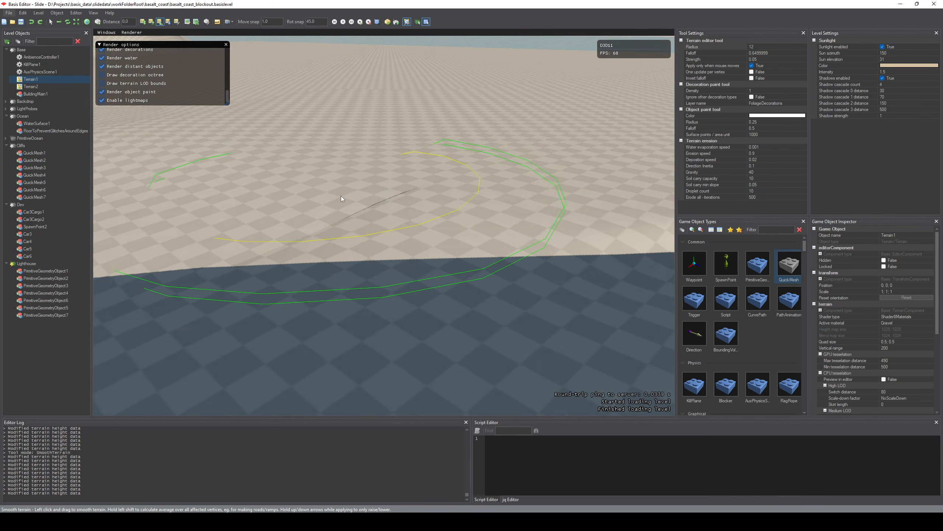
- Raise the remaining notch in the seam near the long cliff, and smooth the ground around it
{"action": "key", "text": "1"}
{"action": "mouse_move", "coordinate": [359, 187]}
{"action": "left_mouse_down"}
{"action": "mouse_move", "coordinate": [346, 183]}
{"action": "mouse_move", "coordinate": [291, 220]}
{"action": "mouse_move", "coordinate": [322, 241]}
{"action": "left_mouse_up"}
{"action": "mouse_move", "coordinate": [321, 240]}
{"action": "right_mouse_down"}
{"action": "mouse_move", "coordinate": [335, 240]}
{"action": "mouse_move", "coordinate": [321, 240]}
{"action": "right_mouse_up"}
{"action": "key", "text": "3"}
{"action": "left_click_drag", "start_coordinate": [378, 199], "coordinate": [408, 168]}
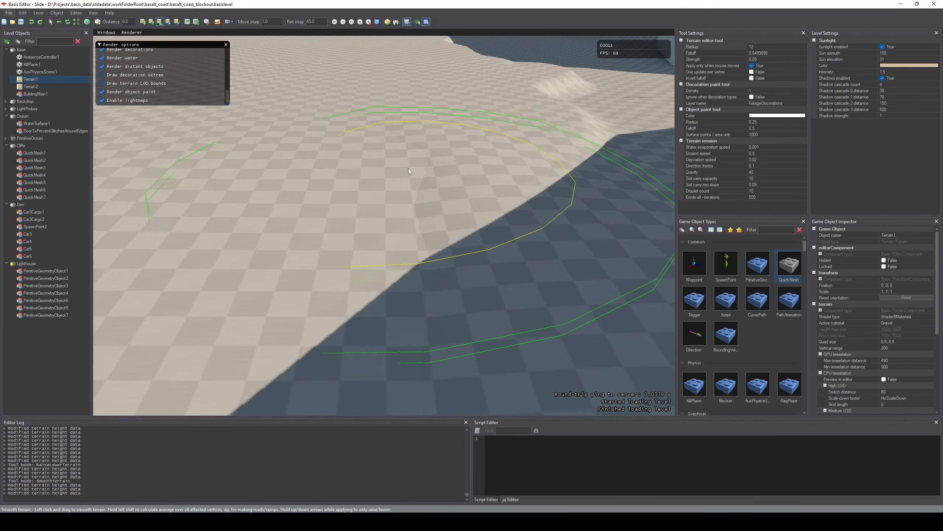
{"action": "mouse_move", "coordinate": [408, 168]}
{"action": "right_mouse_down"}
{"action": "mouse_move", "coordinate": [416, 126]}
{"action": "mouse_move", "coordinate": [405, 126]}
{"action": "mouse_move", "coordinate": [405, 167]}
{"action": "mouse_move", "coordinate": [513, 175]}
{"action": "mouse_move", "coordinate": [409, 172]}
{"action": "right_mouse_up"}
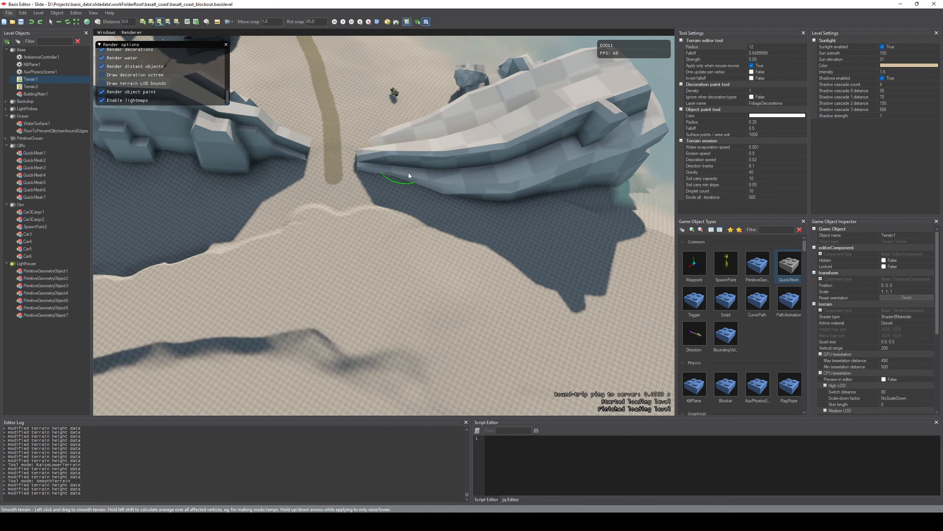
- Smooth Terrain1 between the long cliff and the gap, then leave the smoothing tool and check the area
{"action": "scroll", "coordinate": [433, 227], "scroll_direction": "up", "scroll_amount": 5}
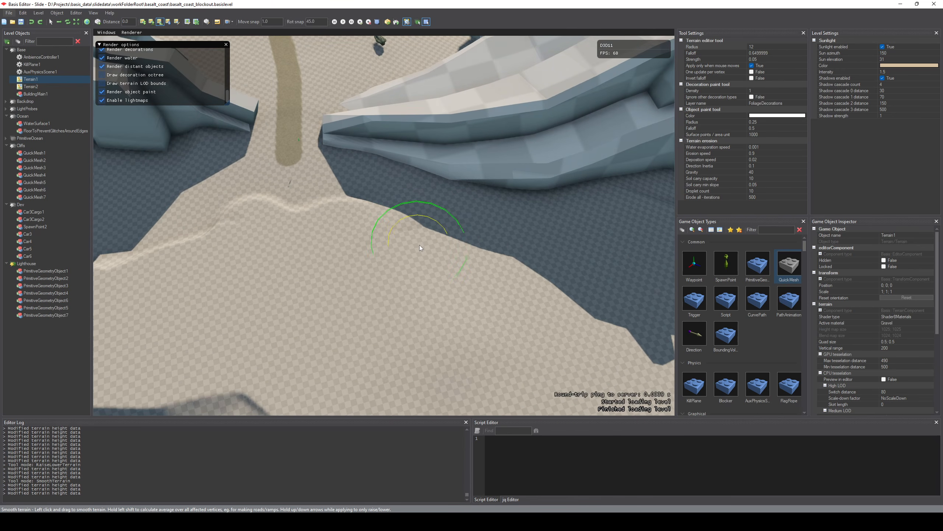
{"action": "mouse_move", "coordinate": [421, 244]}
{"action": "left_mouse_down"}
{"action": "mouse_move", "coordinate": [431, 226]}
{"action": "mouse_move", "coordinate": [414, 211]}
{"action": "left_mouse_up"}
{"action": "mouse_move", "coordinate": [413, 211]}
{"action": "right_mouse_down"}
{"action": "mouse_move", "coordinate": [457, 262]}
{"action": "mouse_move", "coordinate": [475, 259]}
{"action": "mouse_move", "coordinate": [461, 271]}
{"action": "mouse_move", "coordinate": [503, 208]}
{"action": "mouse_move", "coordinate": [347, 230]}
{"action": "right_mouse_up"}
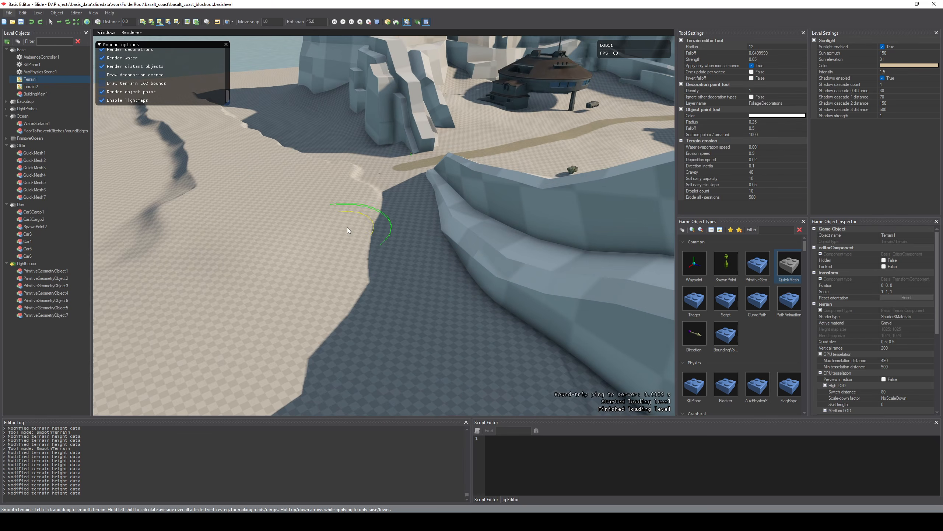
{"action": "mouse_move", "coordinate": [347, 227]}
{"action": "left_mouse_down"}
{"action": "mouse_move", "coordinate": [344, 209]}
{"action": "mouse_move", "coordinate": [349, 223]}
{"action": "left_mouse_up"}
{"action": "left_click_drag", "start_coordinate": [347, 212], "coordinate": [357, 230]}
{"action": "key", "text": "w"}
{"action": "right_click_drag", "start_coordinate": [442, 315], "coordinate": [461, 260]}
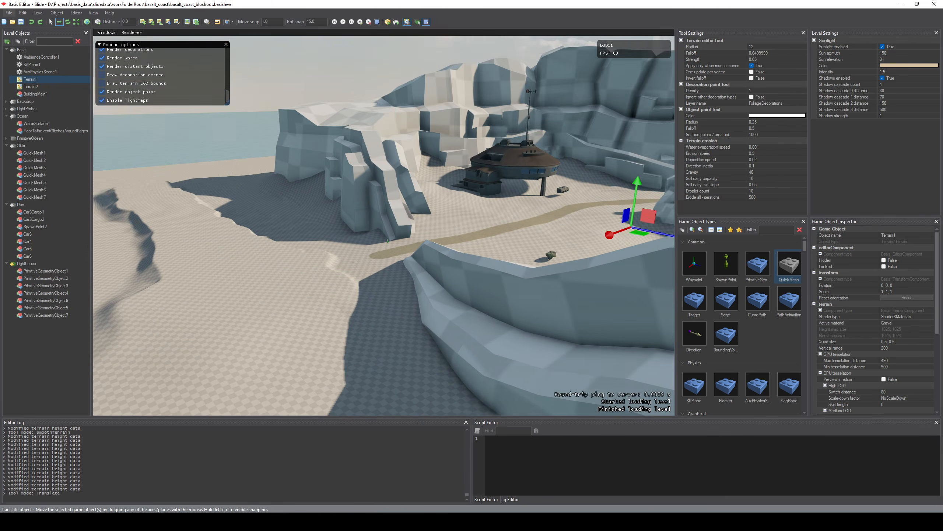
{"action": "right_click_drag", "start_coordinate": [331, 123], "coordinate": [324, 183]}
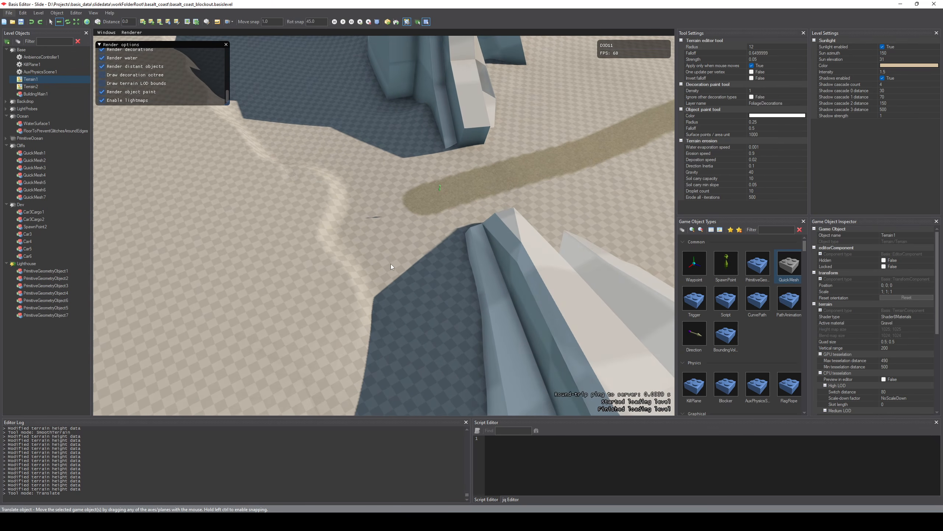
- Smooth the low ridge in front of the cliff gap with brush radius 16
{"action": "key", "text": "3"}
{"action": "scroll", "coordinate": [393, 256], "scroll_direction": "up", "scroll_amount": 4}
{"action": "mouse_move", "coordinate": [395, 235]}
{"action": "left_mouse_down"}
{"action": "mouse_move", "coordinate": [382, 232]}
{"action": "mouse_move", "coordinate": [382, 210]}
{"action": "mouse_move", "coordinate": [323, 154]}
{"action": "mouse_move", "coordinate": [385, 240]}
{"action": "mouse_move", "coordinate": [421, 267]}
{"action": "mouse_move", "coordinate": [395, 273]}
{"action": "mouse_move", "coordinate": [395, 217]}
{"action": "mouse_move", "coordinate": [374, 184]}
{"action": "mouse_move", "coordinate": [321, 152]}
{"action": "left_mouse_up"}
{"action": "right_click_drag", "start_coordinate": [321, 152], "coordinate": [334, 209]}
- Pick a target height from the flat ground and level the ridge outside the stepped cliff at strength 0.25
{"action": "key", "text": "2"}
{"action": "left_click", "coordinate": [286, 164], "text": "shift"}
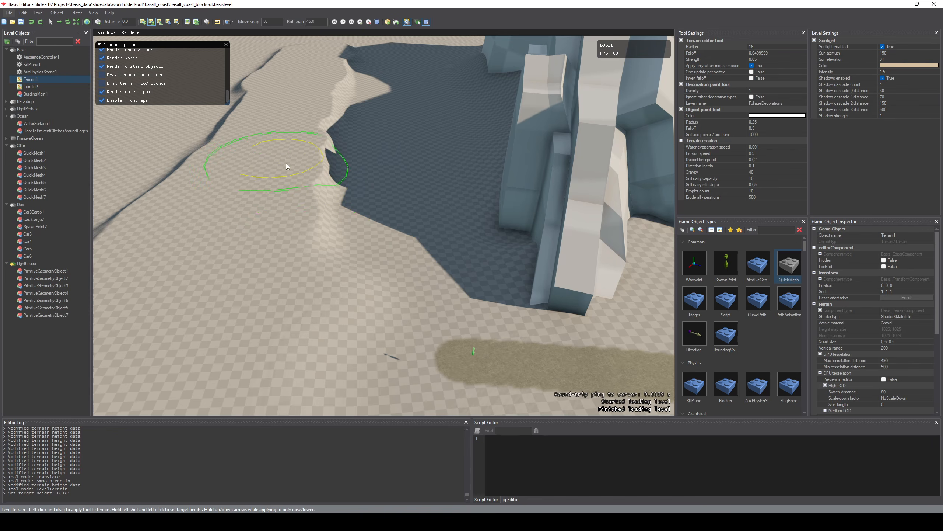
{"action": "mouse_move", "coordinate": [383, 220]}
{"action": "left_mouse_down"}
{"action": "mouse_move", "coordinate": [369, 208]}
{"action": "mouse_move", "coordinate": [366, 224]}
{"action": "mouse_move", "coordinate": [379, 209]}
{"action": "mouse_move", "coordinate": [364, 232]}
{"action": "mouse_move", "coordinate": [362, 159]}
{"action": "mouse_move", "coordinate": [377, 139]}
{"action": "mouse_move", "coordinate": [367, 142]}
{"action": "left_mouse_up"}
{"action": "scroll", "coordinate": [368, 208], "scroll_direction": "up", "scroll_amount": 4}
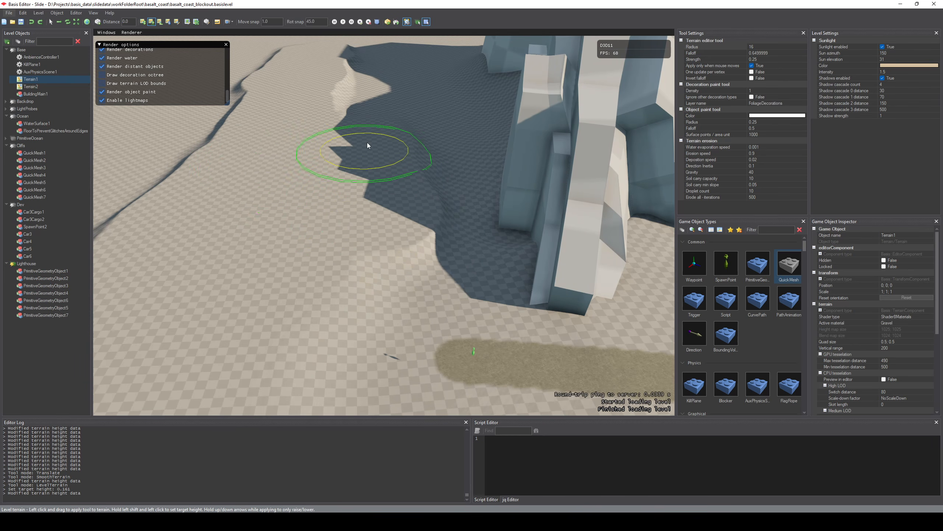
{"action": "mouse_move", "coordinate": [381, 92]}
{"action": "left_mouse_down"}
{"action": "mouse_move", "coordinate": [413, 143]}
{"action": "mouse_move", "coordinate": [424, 120]}
{"action": "left_mouse_up"}
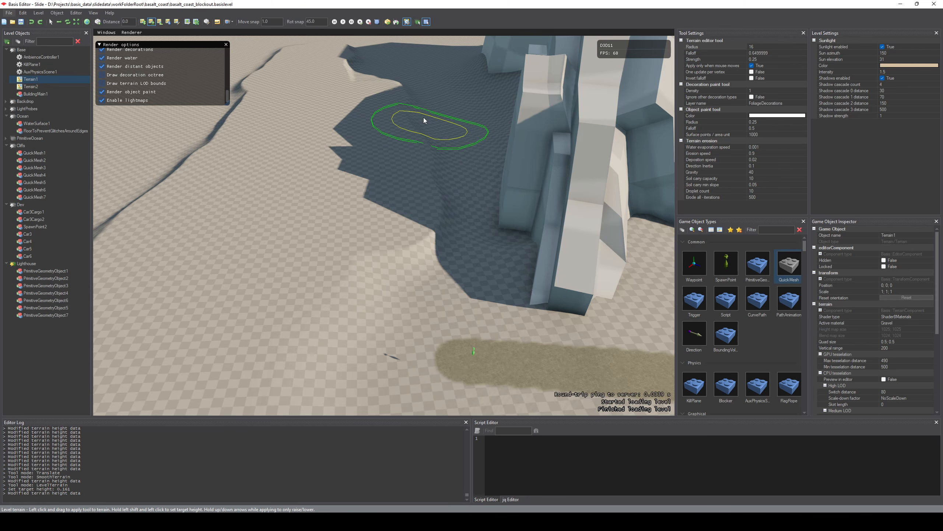
{"action": "left_click_drag", "start_coordinate": [415, 76], "coordinate": [423, 80]}
- Level the remaining ridge and uneven shaded ground in front of the stepped cliff up to the gap
{"action": "key", "text": "w"}
{"action": "right_click_drag", "start_coordinate": [423, 80], "coordinate": [302, 220]}
{"action": "mouse_move", "coordinate": [264, 215]}
{"action": "left_mouse_down"}
{"action": "mouse_move", "coordinate": [236, 220]}
{"action": "mouse_move", "coordinate": [210, 242]}
{"action": "mouse_move", "coordinate": [184, 187]}
{"action": "mouse_move", "coordinate": [304, 141]}
{"action": "left_mouse_up"}
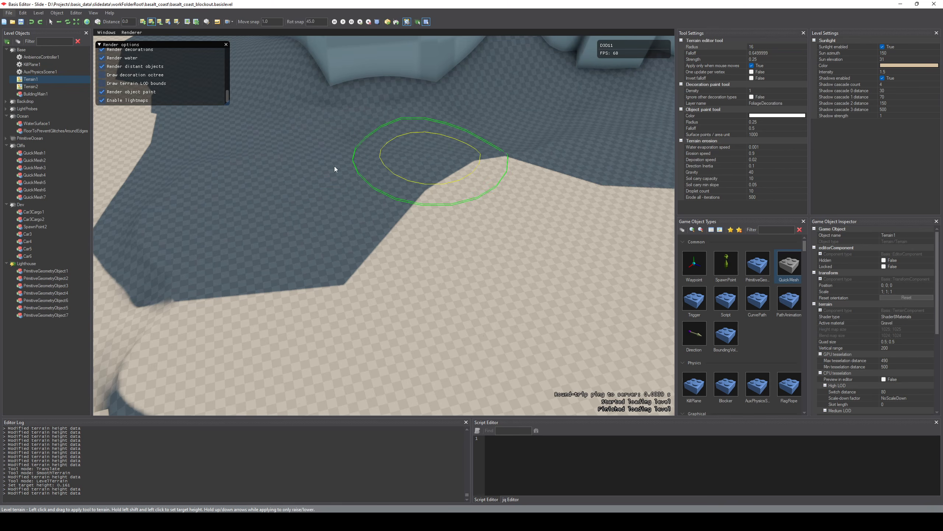
{"action": "mouse_move", "coordinate": [469, 129]}
{"action": "left_mouse_down"}
{"action": "mouse_move", "coordinate": [472, 152]}
{"action": "mouse_move", "coordinate": [323, 274]}
{"action": "left_mouse_up"}
{"action": "mouse_move", "coordinate": [324, 273]}
{"action": "right_mouse_down"}
{"action": "mouse_move", "coordinate": [420, 256]}
{"action": "mouse_move", "coordinate": [330, 214]}
{"action": "right_mouse_up"}
{"action": "mouse_move", "coordinate": [468, 212]}
{"action": "left_mouse_down"}
{"action": "mouse_move", "coordinate": [424, 223]}
{"action": "mouse_move", "coordinate": [435, 209]}
{"action": "mouse_move", "coordinate": [492, 196]}
{"action": "mouse_move", "coordinate": [508, 177]}
{"action": "left_mouse_up"}
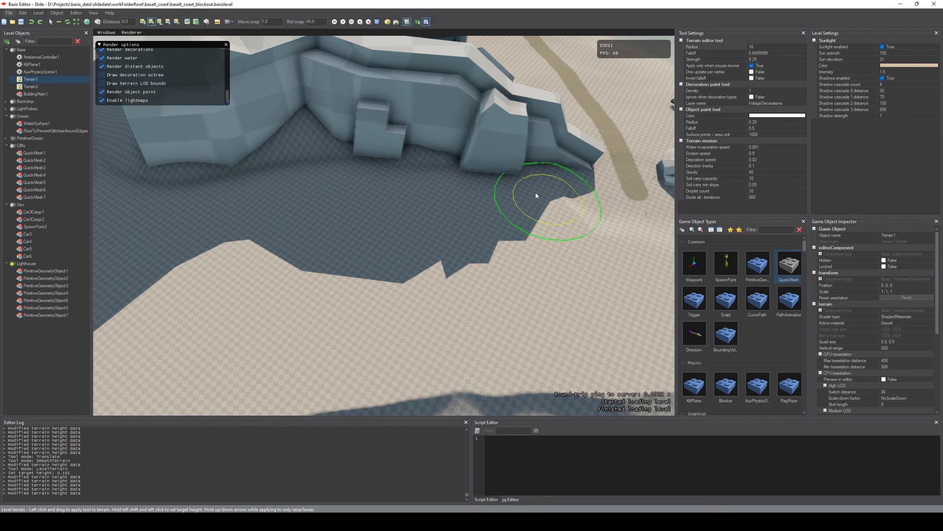
- Finish levelling the shaded ground beside the stepped cliff and smooth it along the cliff base with brush radius 12
{"action": "mouse_move", "coordinate": [536, 193]}
{"action": "left_mouse_down"}
{"action": "mouse_move", "coordinate": [520, 207]}
{"action": "mouse_move", "coordinate": [416, 217]}
{"action": "left_mouse_up"}
{"action": "mouse_move", "coordinate": [417, 217]}
{"action": "right_mouse_down"}
{"action": "mouse_move", "coordinate": [353, 223]}
{"action": "mouse_move", "coordinate": [345, 212]}
{"action": "mouse_move", "coordinate": [386, 201]}
{"action": "mouse_move", "coordinate": [371, 224]}
{"action": "right_mouse_up"}
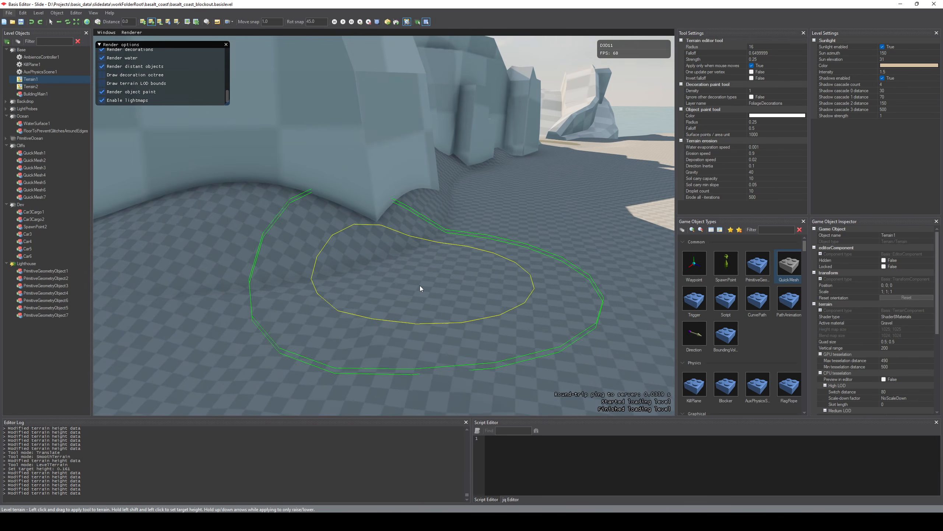
{"action": "key", "text": "3"}
{"action": "scroll", "coordinate": [450, 272], "scroll_direction": "down", "scroll_amount": 4}
{"action": "mouse_move", "coordinate": [401, 254]}
{"action": "left_mouse_down"}
{"action": "mouse_move", "coordinate": [442, 222]}
{"action": "mouse_move", "coordinate": [470, 182]}
{"action": "mouse_move", "coordinate": [396, 260]}
{"action": "mouse_move", "coordinate": [473, 207]}
{"action": "left_mouse_up"}
{"action": "mouse_move", "coordinate": [474, 207]}
{"action": "right_mouse_down"}
{"action": "mouse_move", "coordinate": [520, 230]}
{"action": "mouse_move", "coordinate": [513, 253]}
{"action": "mouse_move", "coordinate": [383, 213]}
{"action": "right_mouse_up"}
{"action": "mouse_move", "coordinate": [382, 214]}
{"action": "left_mouse_down"}
{"action": "mouse_move", "coordinate": [401, 173]}
{"action": "mouse_move", "coordinate": [529, 178]}
{"action": "mouse_move", "coordinate": [452, 190]}
{"action": "mouse_move", "coordinate": [549, 213]}
{"action": "left_mouse_up"}
{"action": "right_click_drag", "start_coordinate": [550, 214], "coordinate": [174, 222]}
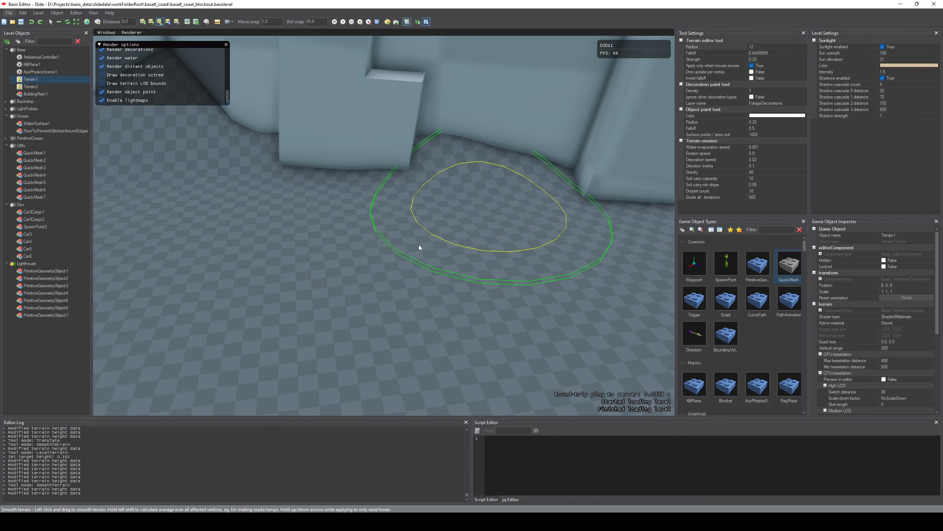
{"action": "mouse_move", "coordinate": [418, 245]}
{"action": "left_mouse_down"}
{"action": "mouse_move", "coordinate": [439, 212]}
{"action": "mouse_move", "coordinate": [456, 220]}
{"action": "left_mouse_up"}
- Smooth the terrain across the cliff gap around the end of the gravel track with brush radius 25
{"action": "mouse_move", "coordinate": [456, 220]}
{"action": "right_mouse_down"}
{"action": "mouse_move", "coordinate": [312, 209]}
{"action": "mouse_move", "coordinate": [446, 204]}
{"action": "mouse_move", "coordinate": [479, 227]}
{"action": "mouse_move", "coordinate": [498, 223]}
{"action": "mouse_move", "coordinate": [375, 226]}
{"action": "mouse_move", "coordinate": [319, 216]}
{"action": "mouse_move", "coordinate": [308, 187]}
{"action": "right_mouse_up"}
{"action": "scroll", "coordinate": [396, 257], "scroll_direction": "up", "scroll_amount": 2}
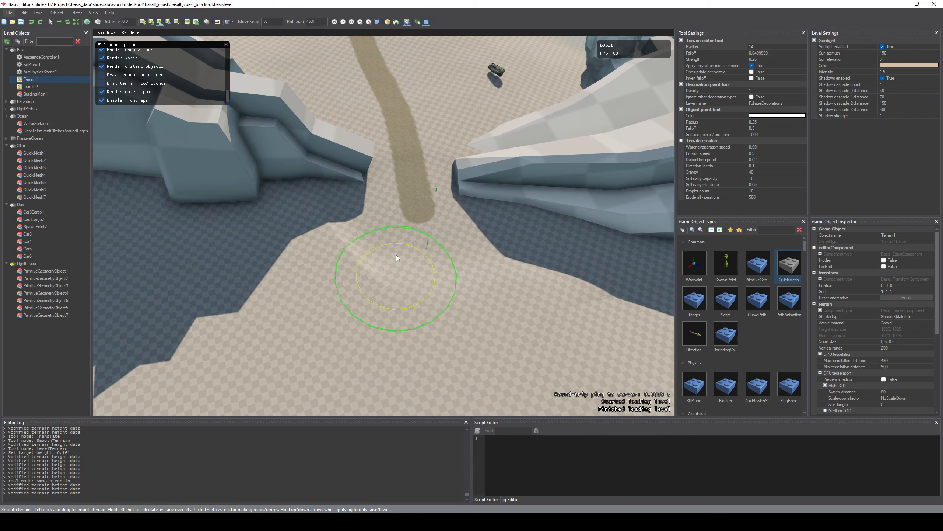
{"action": "scroll", "coordinate": [397, 255], "scroll_direction": "up", "scroll_amount": 10}
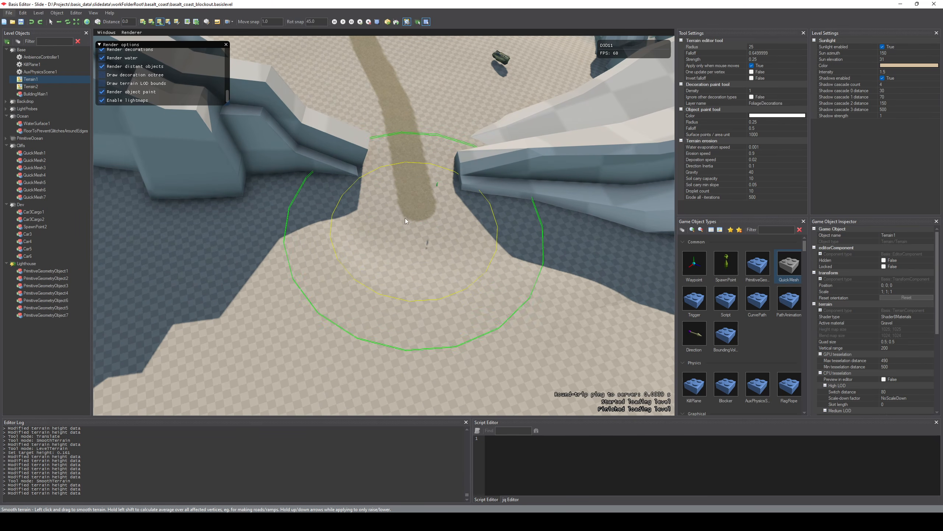
{"action": "mouse_move", "coordinate": [405, 218]}
{"action": "left_mouse_down"}
{"action": "mouse_move", "coordinate": [382, 196]}
{"action": "mouse_move", "coordinate": [367, 214]}
{"action": "left_mouse_up"}
- Pick a target height from the ground in front of the gap and level the sand there with brush radius 15
{"action": "mouse_move", "coordinate": [367, 214]}
{"action": "right_mouse_down"}
{"action": "mouse_move", "coordinate": [365, 137]}
{"action": "mouse_move", "coordinate": [347, 128]}
{"action": "right_mouse_up"}
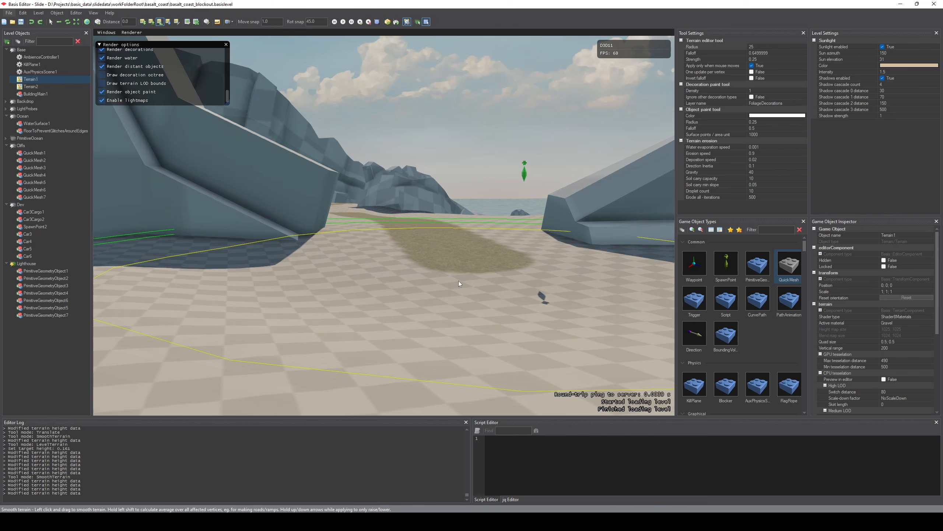
{"action": "scroll", "coordinate": [460, 286], "scroll_direction": "down", "scroll_amount": 10}
{"action": "mouse_move", "coordinate": [461, 292]}
{"action": "right_mouse_down"}
{"action": "mouse_move", "coordinate": [474, 342]}
{"action": "mouse_move", "coordinate": [485, 335]}
{"action": "mouse_move", "coordinate": [475, 298]}
{"action": "right_mouse_up"}
{"action": "key", "text": "2"}
{"action": "left_click", "coordinate": [428, 284], "text": "shift"}
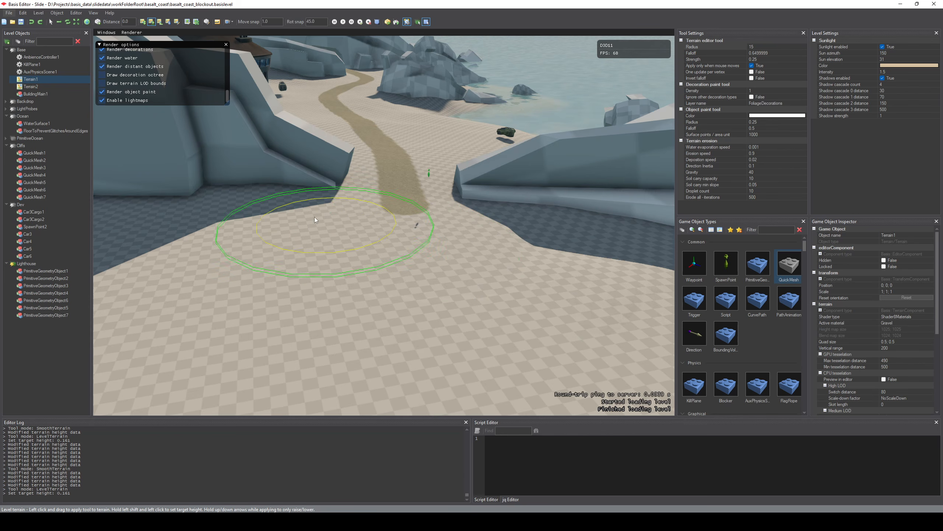
{"action": "mouse_move", "coordinate": [315, 217]}
{"action": "left_mouse_down"}
{"action": "mouse_move", "coordinate": [521, 259]}
{"action": "mouse_move", "coordinate": [498, 280]}
{"action": "left_mouse_up"}
- Smooth the levelled ground around the mouth of the cliff gap with brush radius 15
{"action": "right_click_drag", "start_coordinate": [498, 280], "coordinate": [493, 286]}
{"action": "key", "text": "3"}
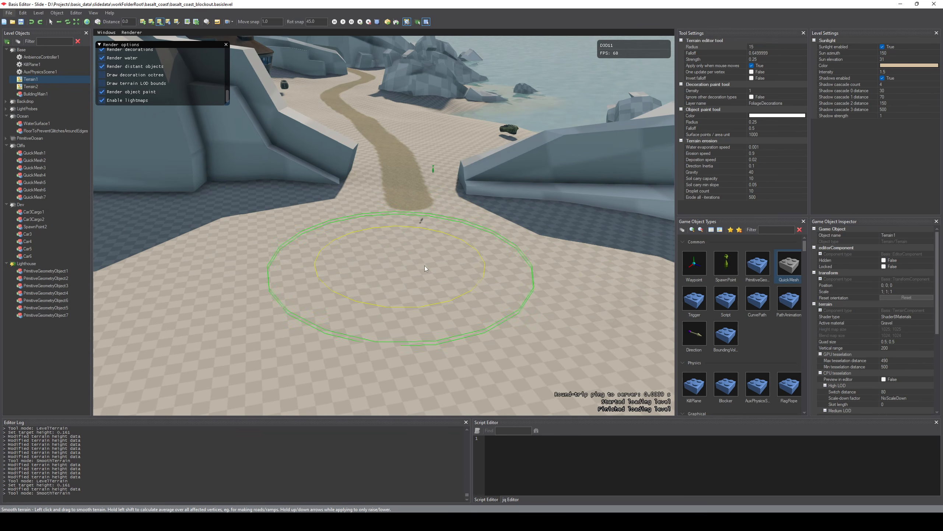
{"action": "left_click_drag", "start_coordinate": [349, 217], "coordinate": [391, 203]}
{"action": "key", "text": "3"}
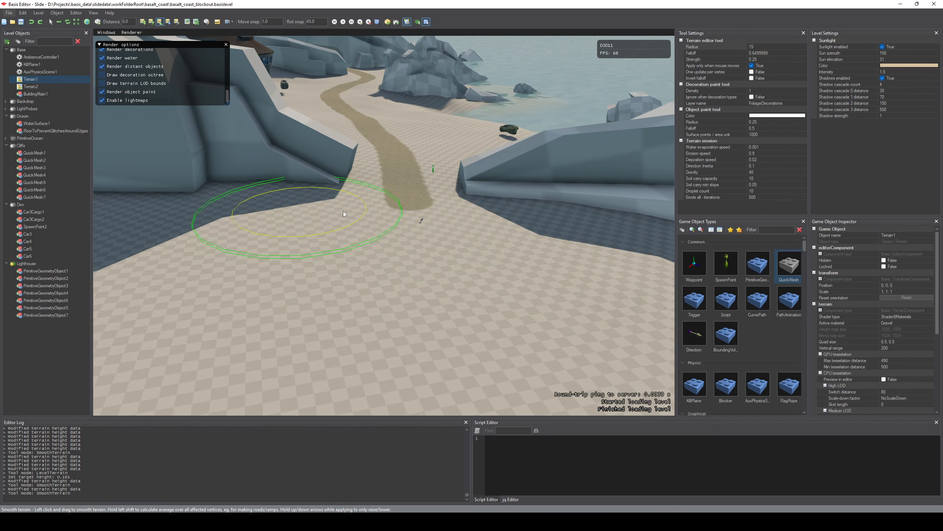
{"action": "mouse_move", "coordinate": [461, 235]}
{"action": "left_mouse_down"}
{"action": "mouse_move", "coordinate": [556, 232]}
{"action": "mouse_move", "coordinate": [250, 209]}
{"action": "mouse_move", "coordinate": [420, 277]}
{"action": "left_mouse_up"}
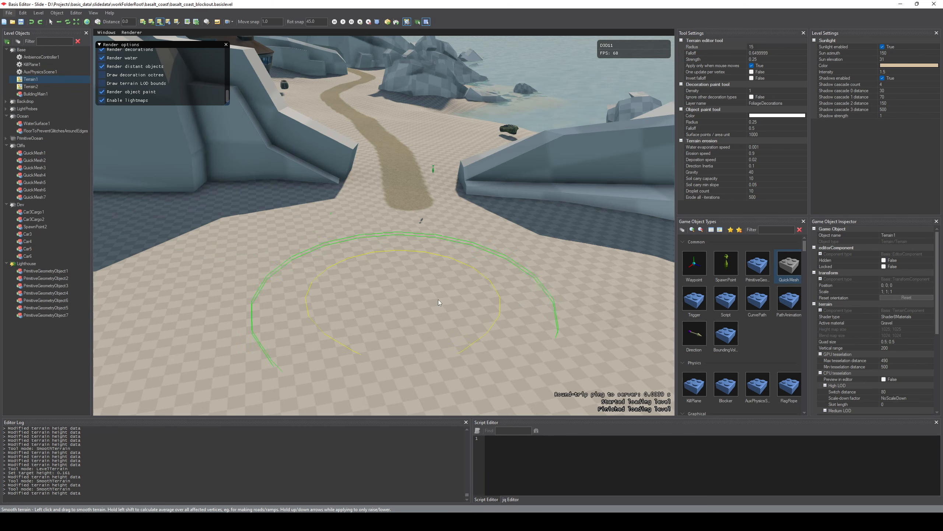
{"action": "mouse_move", "coordinate": [431, 281]}
{"action": "right_mouse_down"}
{"action": "mouse_move", "coordinate": [375, 280]}
{"action": "mouse_move", "coordinate": [459, 286]}
{"action": "right_mouse_up"}
{"action": "key", "text": "s"}
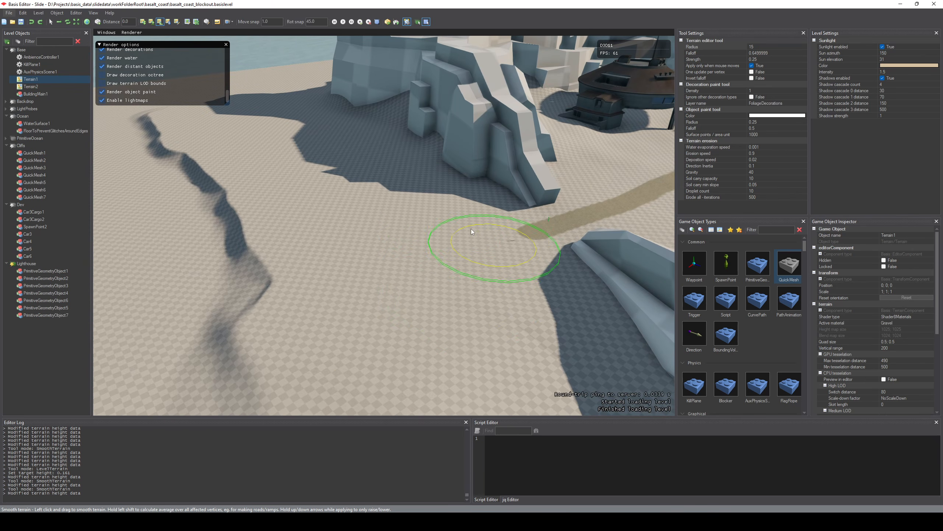
{"action": "mouse_move", "coordinate": [471, 228]}
{"action": "left_mouse_down"}
{"action": "mouse_move", "coordinate": [502, 259]}
{"action": "mouse_move", "coordinate": [484, 286]}
{"action": "left_mouse_up"}
- Leave the smoothing tool and examine the ground outside the gap and along both cliffs from above
{"action": "mouse_move", "coordinate": [481, 292]}
{"action": "right_mouse_down"}
{"action": "mouse_move", "coordinate": [438, 278]}
{"action": "mouse_move", "coordinate": [427, 290]}
{"action": "mouse_move", "coordinate": [431, 316]}
{"action": "mouse_move", "coordinate": [579, 331]}
{"action": "right_mouse_up"}
{"action": "key", "text": "Escape"}
{"action": "key", "text": "d"}
{"action": "key", "text": "s"}
{"action": "key", "text": "a"}
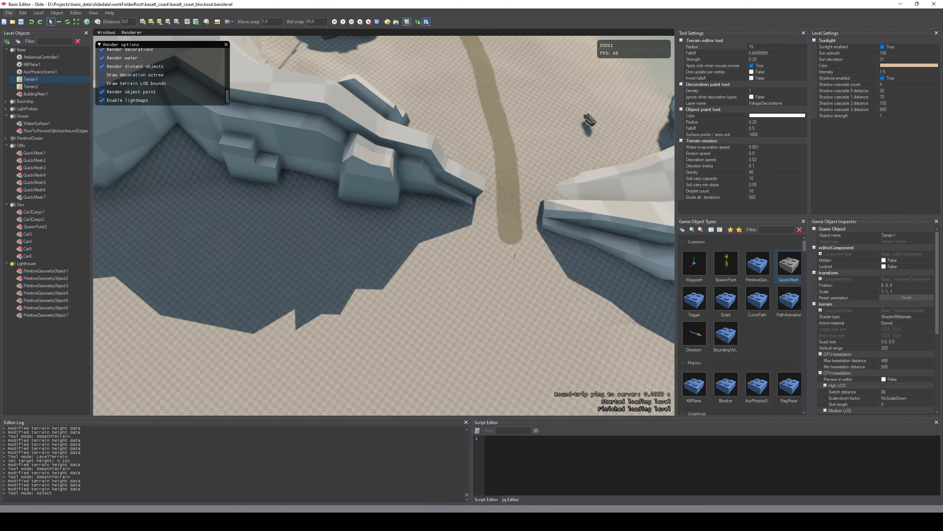
{"action": "key", "text": "s"}
{"action": "right_click_drag", "start_coordinate": [494, 275], "coordinate": [453, 256]}
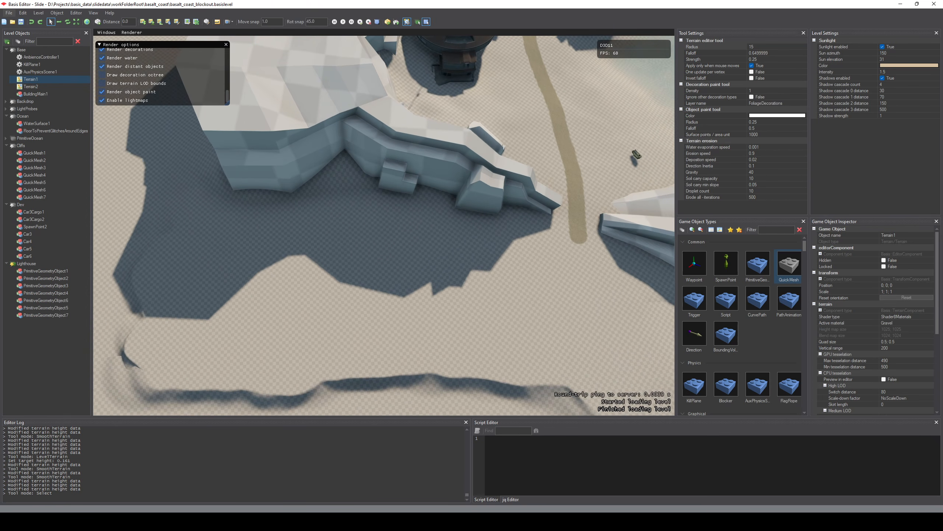
{"action": "right_click_drag", "start_coordinate": [601, 279], "coordinate": [579, 297]}
{"action": "key", "text": "d"}
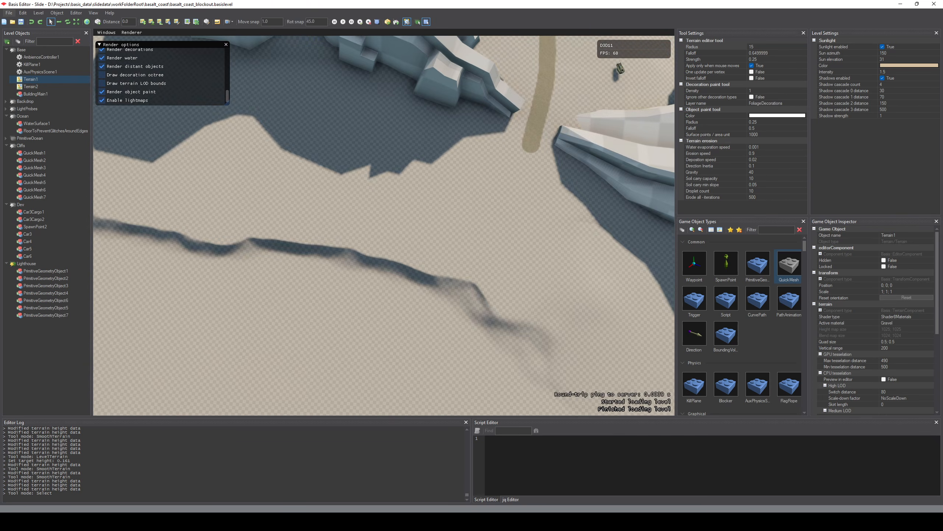
{"action": "key", "text": "s"}
{"action": "right_click_drag", "start_coordinate": [434, 111], "coordinate": [447, 110]}
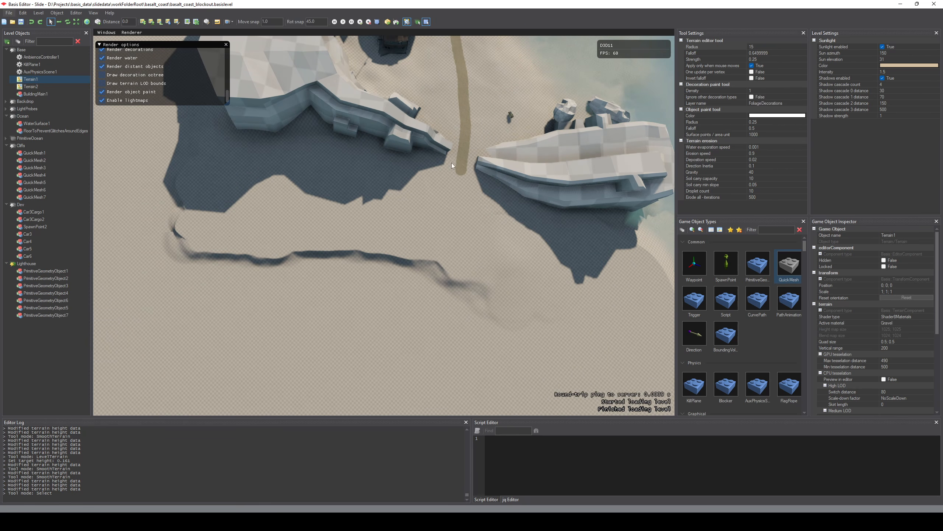
{"action": "right_click_drag", "start_coordinate": [348, 179], "coordinate": [354, 150]}
{"action": "key", "text": "w"}
- Recall selection group 1 to select Terrain1, switch to terrain material painting and set the brush radius to 4
{"action": "key", "text": "1"}
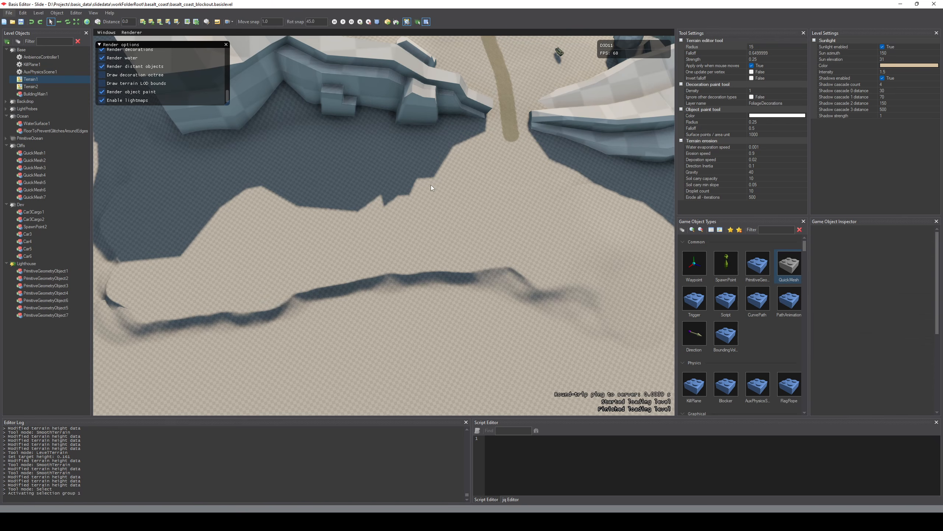
{"action": "key", "text": "p"}
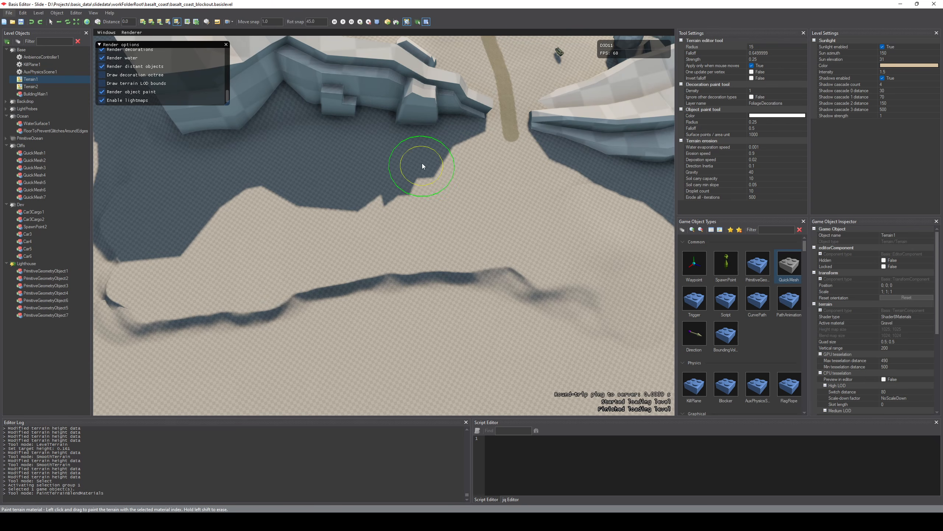
{"action": "left_click", "coordinate": [773, 46]}
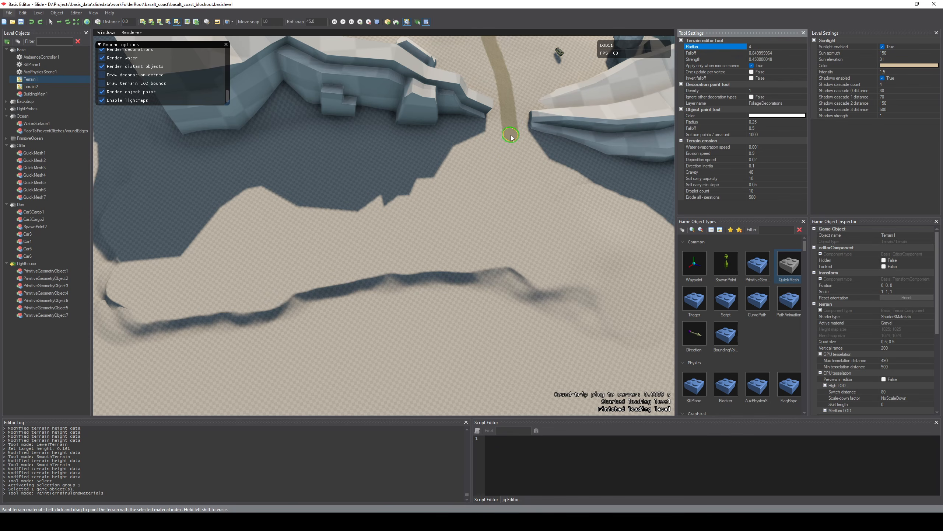
- Try painting the gravel track from the gap along the stepped cliff on Terrain1, inspect its course and undo the stroke
{"action": "left_click_drag", "start_coordinate": [511, 136], "coordinate": [510, 144]}
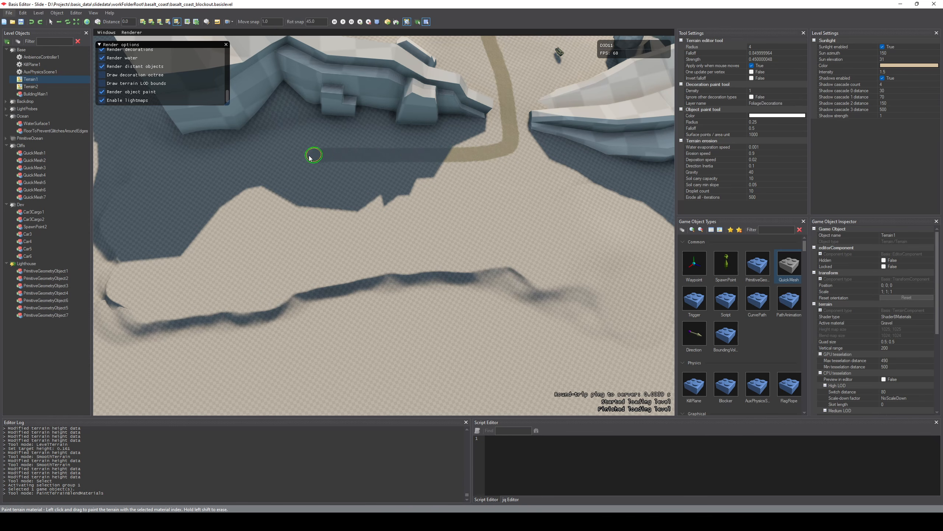
{"action": "left_click_drag", "start_coordinate": [180, 168], "coordinate": [172, 167]}
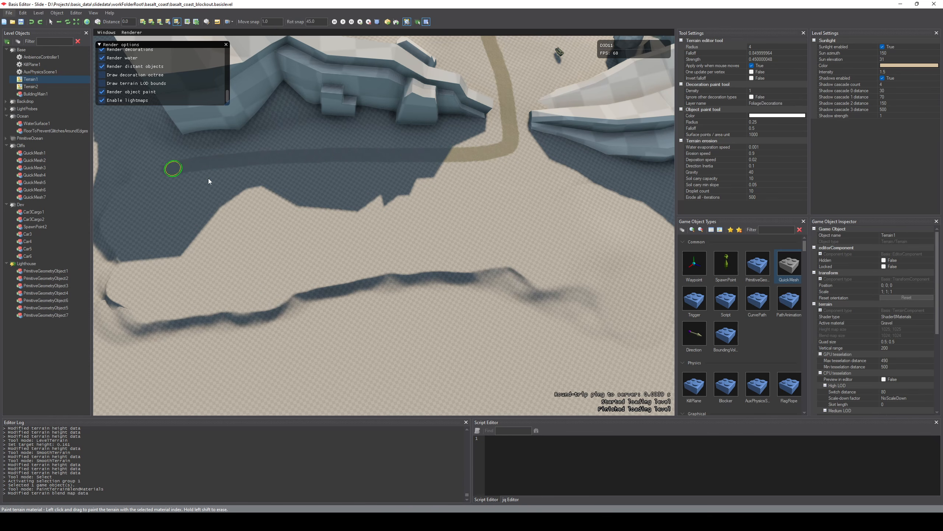
{"action": "mouse_move", "coordinate": [210, 181]}
{"action": "right_mouse_down"}
{"action": "mouse_move", "coordinate": [331, 173]}
{"action": "mouse_move", "coordinate": [359, 208]}
{"action": "mouse_move", "coordinate": [360, 201]}
{"action": "mouse_move", "coordinate": [325, 213]}
{"action": "right_mouse_up"}
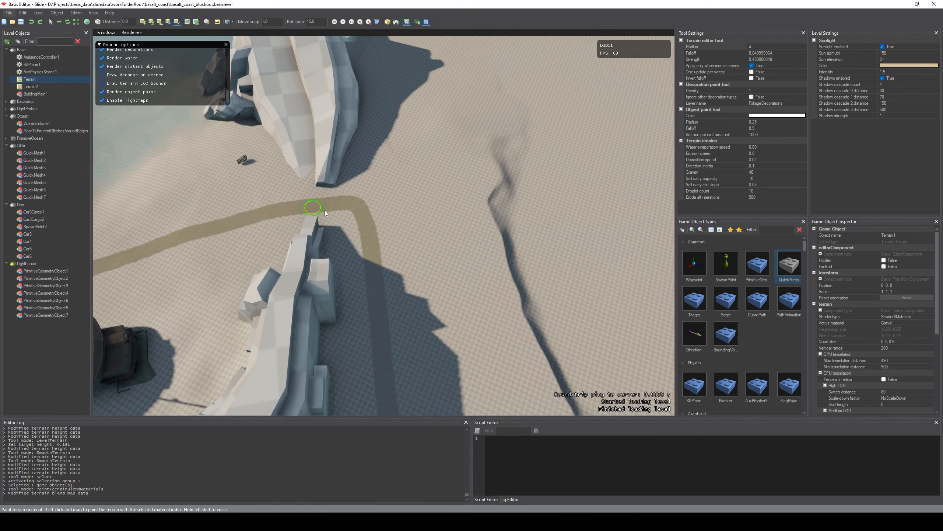
{"action": "mouse_move", "coordinate": [378, 267]}
{"action": "right_mouse_down"}
{"action": "mouse_move", "coordinate": [402, 205]}
{"action": "mouse_move", "coordinate": [426, 232]}
{"action": "right_mouse_up"}
{"action": "key", "text": "ctrl+z"}
- Extend the gravel track straight out of the gap and turn it to run parallel to the stepped cliff
{"action": "mouse_move", "coordinate": [504, 253]}
{"action": "right_mouse_down"}
{"action": "mouse_move", "coordinate": [416, 245]}
{"action": "mouse_move", "coordinate": [495, 224]}
{"action": "right_mouse_up"}
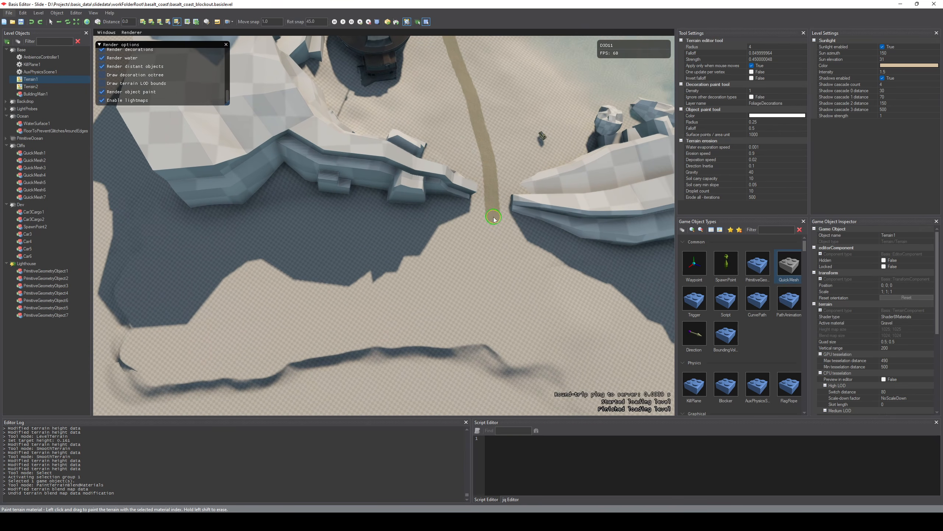
{"action": "left_click_drag", "start_coordinate": [491, 241], "coordinate": [493, 237]}
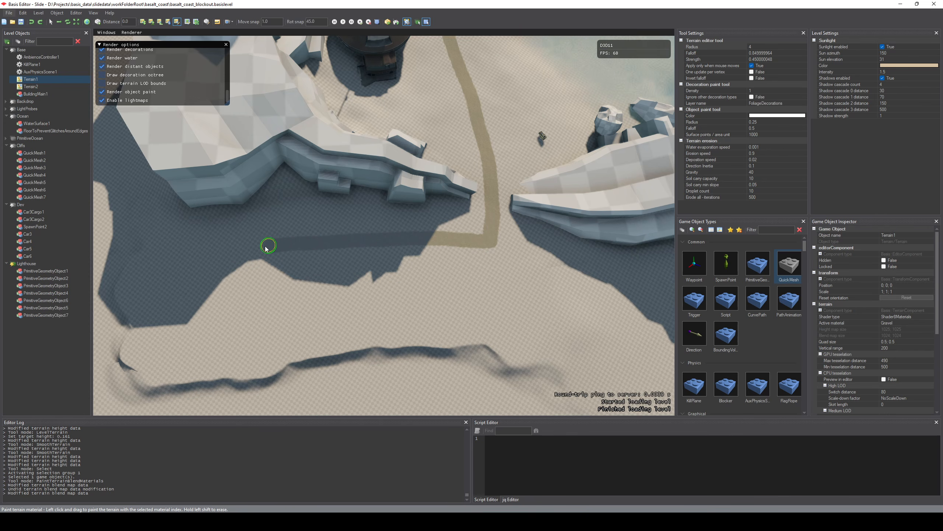
{"action": "left_click_drag", "start_coordinate": [180, 252], "coordinate": [172, 252]}
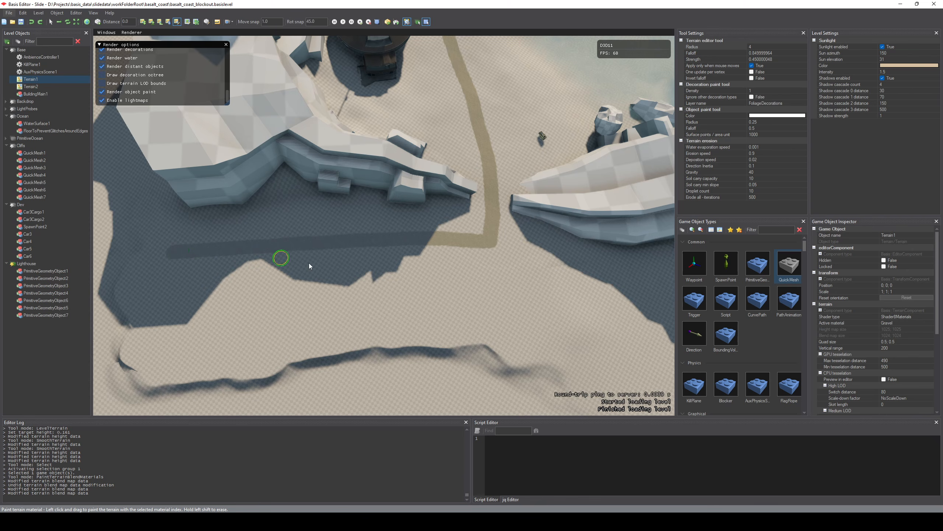
- Paint a gravel branch from the track's bend towards the long cliff, ending at the terrain seam
{"action": "mouse_move", "coordinate": [310, 265]}
{"action": "right_mouse_down"}
{"action": "mouse_move", "coordinate": [382, 265]}
{"action": "mouse_move", "coordinate": [419, 246]}
{"action": "right_mouse_up"}
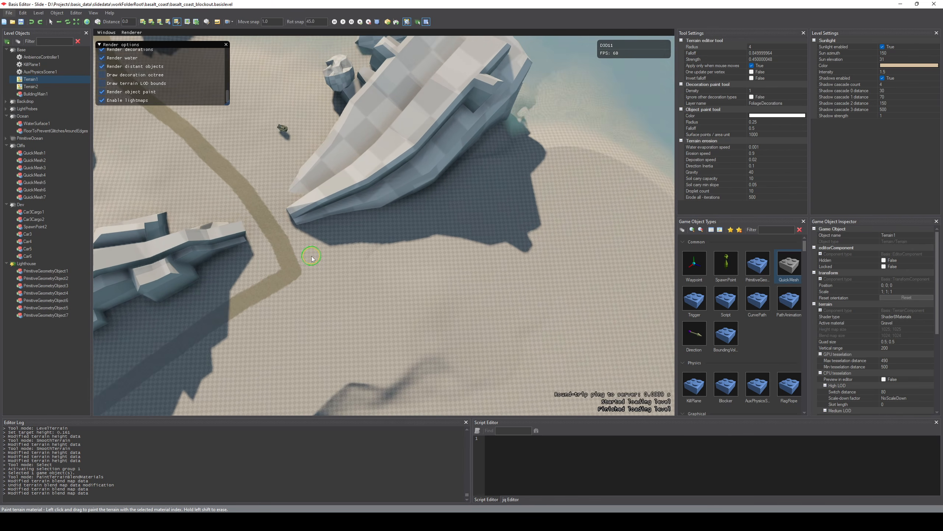
{"action": "left_click", "coordinate": [302, 273]}
{"action": "key", "text": "ctrl+z"}
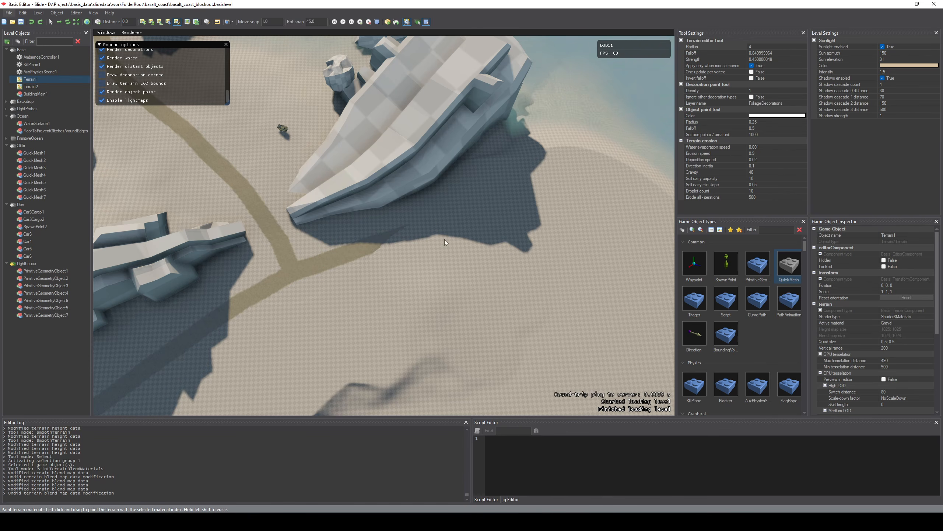
{"action": "mouse_move", "coordinate": [445, 242]}
{"action": "right_mouse_down"}
{"action": "mouse_move", "coordinate": [463, 223]}
{"action": "mouse_move", "coordinate": [520, 208]}
{"action": "mouse_move", "coordinate": [487, 150]}
{"action": "mouse_move", "coordinate": [505, 137]}
{"action": "mouse_move", "coordinate": [538, 158]}
{"action": "mouse_move", "coordinate": [542, 197]}
{"action": "mouse_move", "coordinate": [529, 217]}
{"action": "mouse_move", "coordinate": [520, 214]}
{"action": "right_mouse_up"}
{"action": "key", "text": "s"}
{"action": "key", "text": "w"}
{"action": "key", "text": "s"}
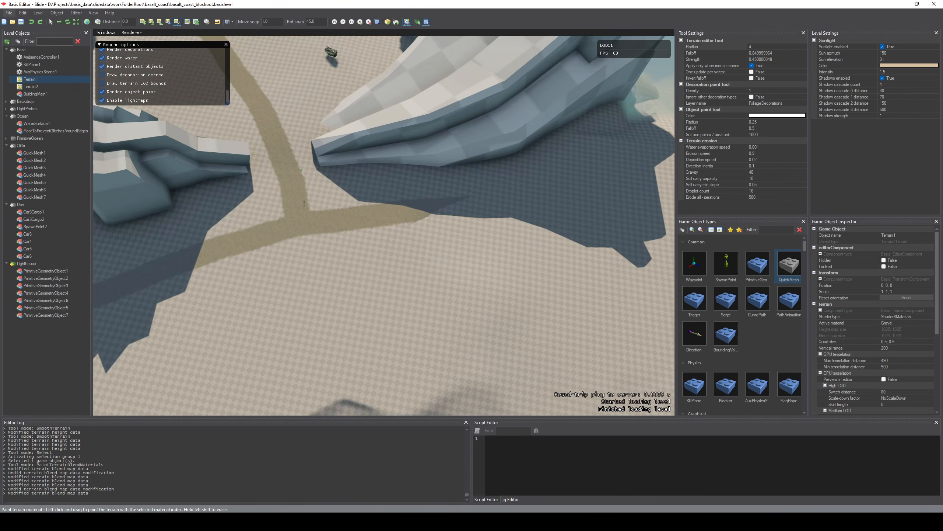
{"action": "key", "text": "w"}
{"action": "right_click_drag", "start_coordinate": [327, 253], "coordinate": [358, 272]}
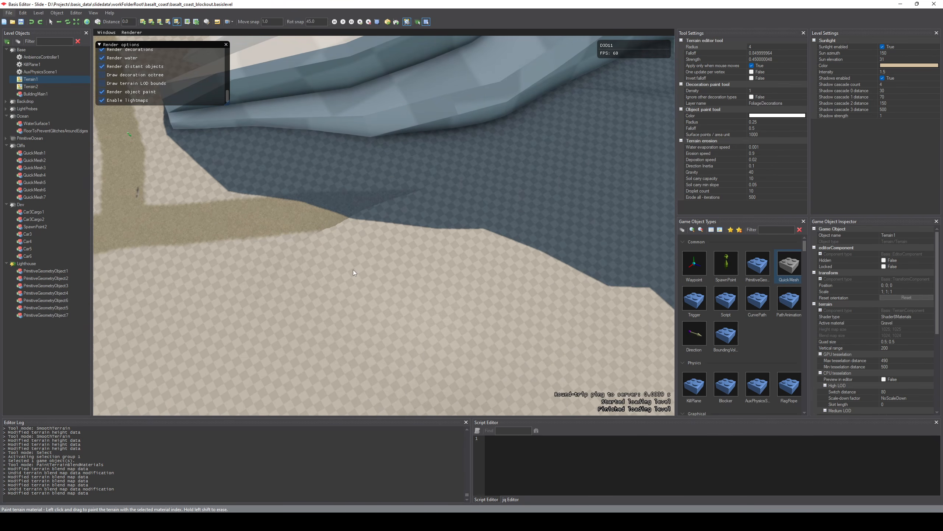
- Select Terrain2 and try painting past the seam with Material 0 and with the active material set to Material 3
{"action": "left_click", "coordinate": [30, 87]}
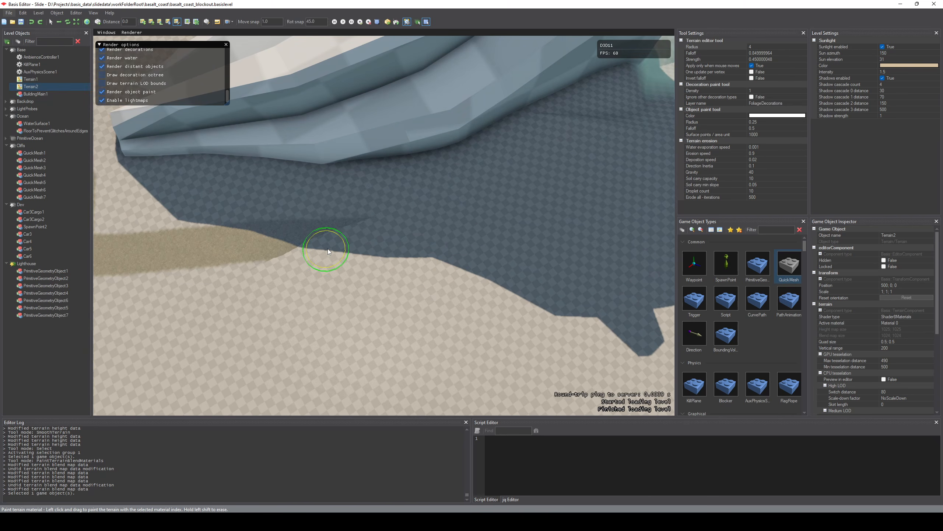
{"action": "left_click_drag", "start_coordinate": [320, 238], "coordinate": [412, 239]}
{"action": "left_click", "coordinate": [922, 323]}
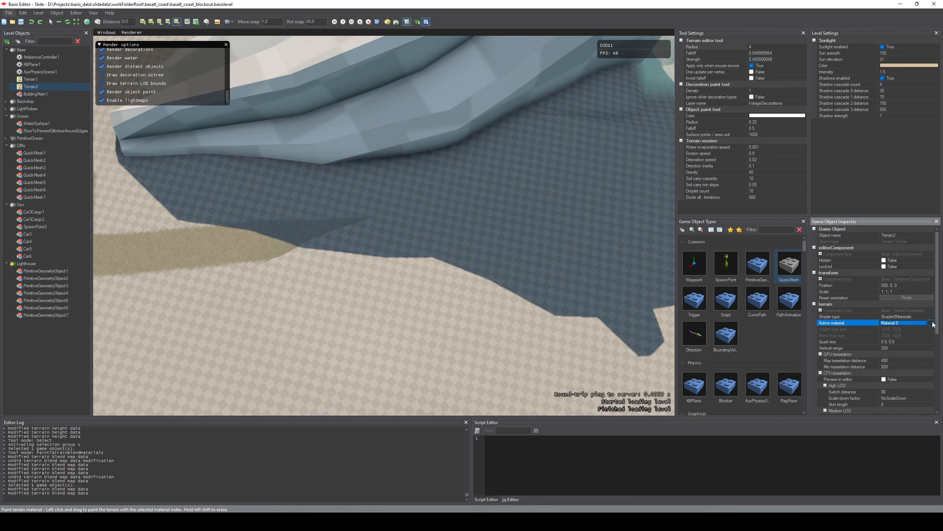
{"action": "left_click", "coordinate": [931, 322]}
{"action": "left_click", "coordinate": [916, 348]}
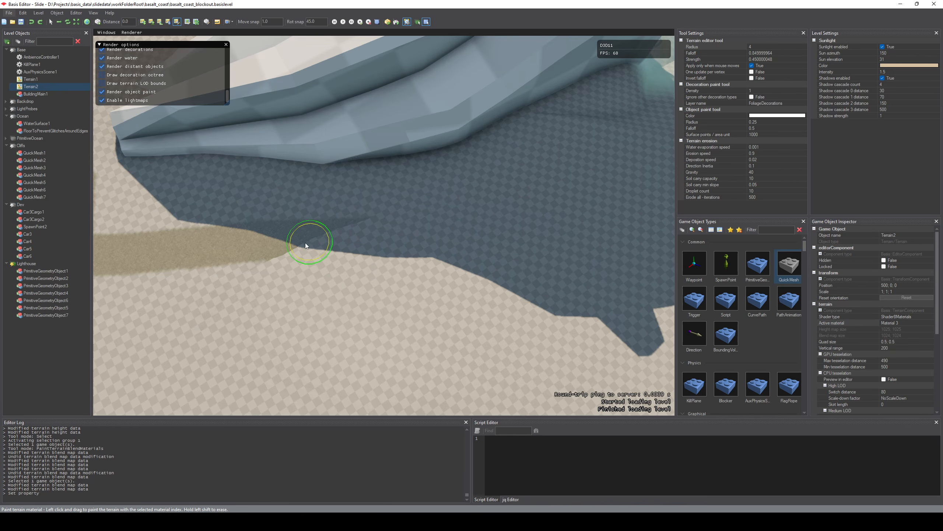
{"action": "left_click_drag", "start_coordinate": [333, 241], "coordinate": [374, 237]}
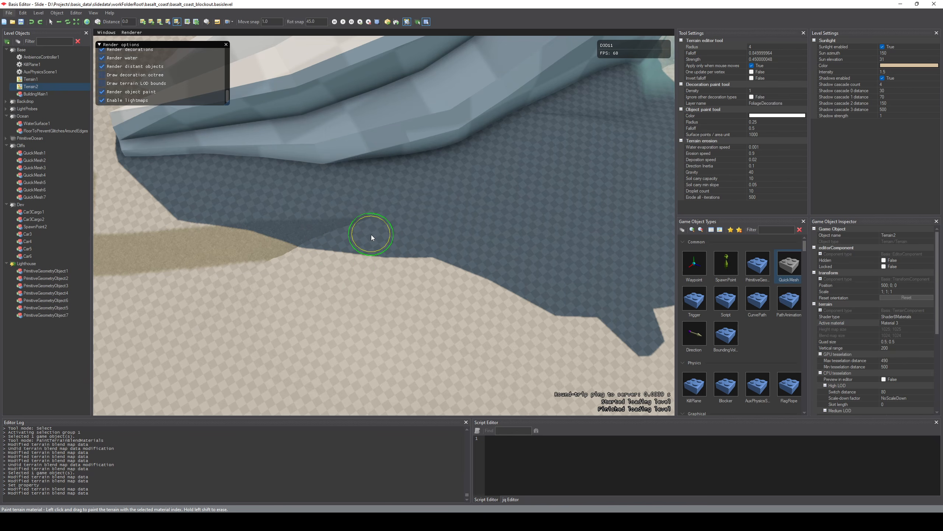
- Set Terrain2's active material to Gravel, continue the gravel branch across the terrain seam and trim the excess along its edge
{"action": "double_click", "coordinate": [911, 323]}
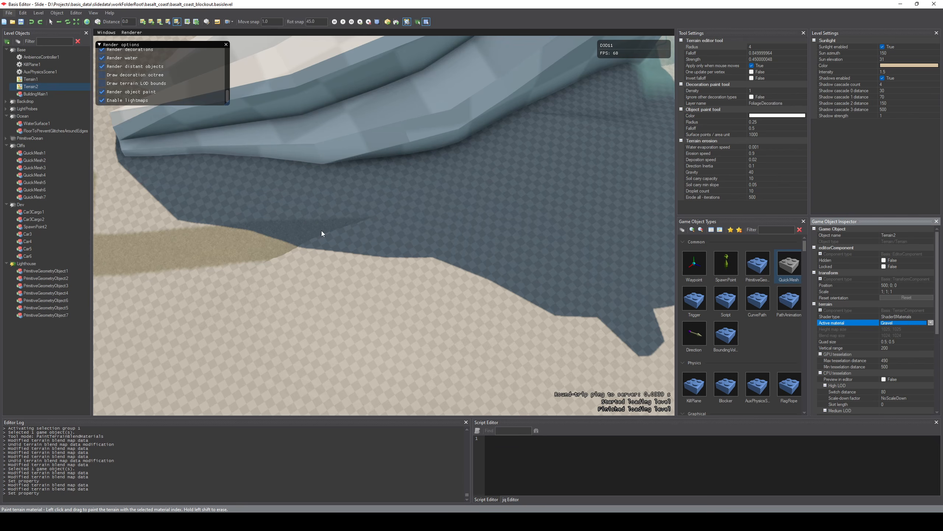
{"action": "mouse_move", "coordinate": [322, 233]}
{"action": "left_mouse_down"}
{"action": "mouse_move", "coordinate": [349, 236]}
{"action": "mouse_move", "coordinate": [285, 248]}
{"action": "mouse_move", "coordinate": [298, 247]}
{"action": "left_mouse_up"}
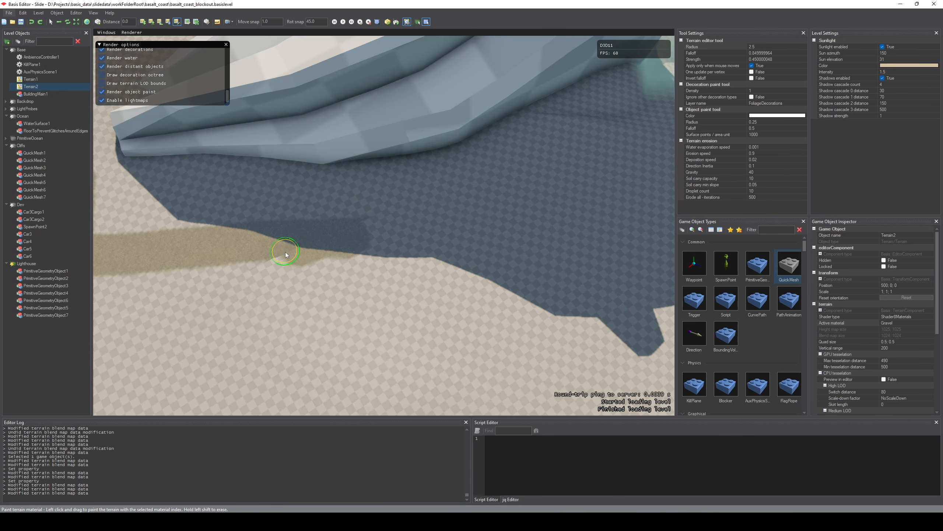
{"action": "left_click_drag", "start_coordinate": [285, 252], "coordinate": [283, 249]}
{"action": "left_click_drag", "start_coordinate": [362, 246], "coordinate": [366, 241]}
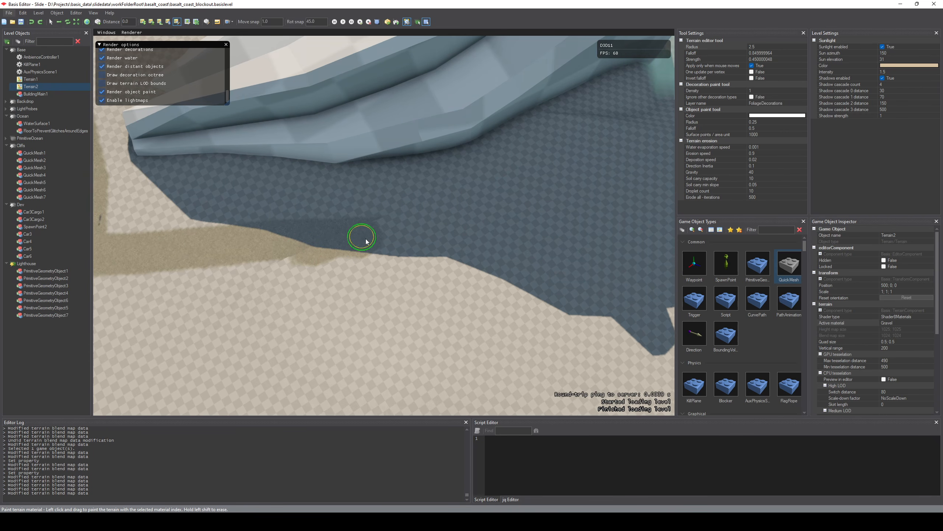
{"action": "scroll", "coordinate": [365, 242], "scroll_direction": "up", "scroll_amount": 1, "text": "ctrl"}
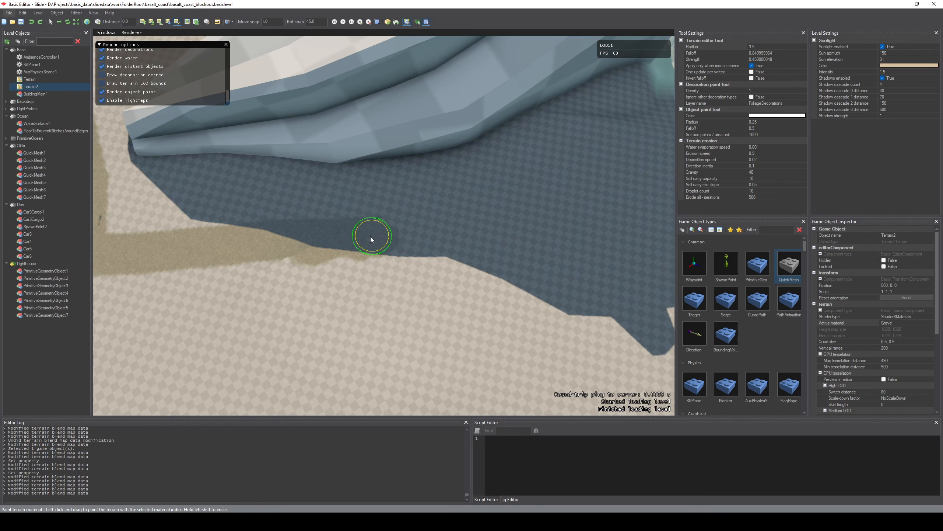
{"action": "left_click_drag", "start_coordinate": [389, 236], "coordinate": [444, 232]}
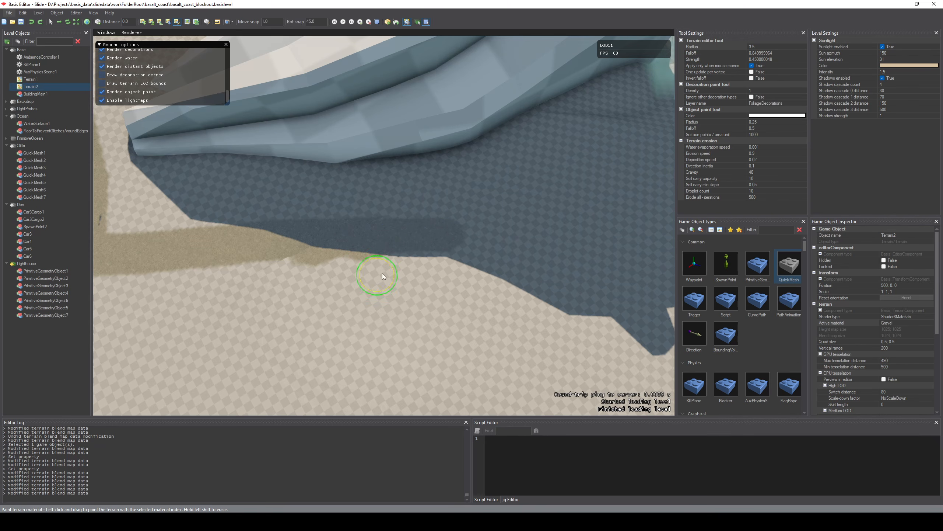
{"action": "left_click_drag", "start_coordinate": [315, 272], "coordinate": [301, 276], "text": "shift"}
- Extend the gravel track on Terrain2 through the long cliff's shadow with a brush radius of 3.5
{"action": "middle_click_drag", "start_coordinate": [488, 246], "coordinate": [360, 260]}
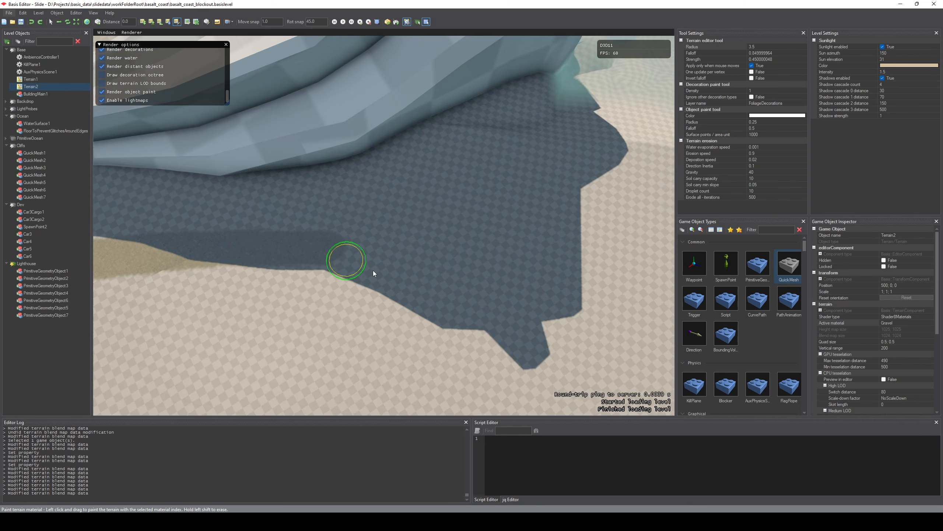
{"action": "scroll", "coordinate": [409, 279], "scroll_direction": "down", "scroll_amount": 2}
{"action": "middle_click_drag", "start_coordinate": [459, 291], "coordinate": [361, 283]}
{"action": "scroll", "coordinate": [360, 286], "scroll_direction": "up", "scroll_amount": 2}
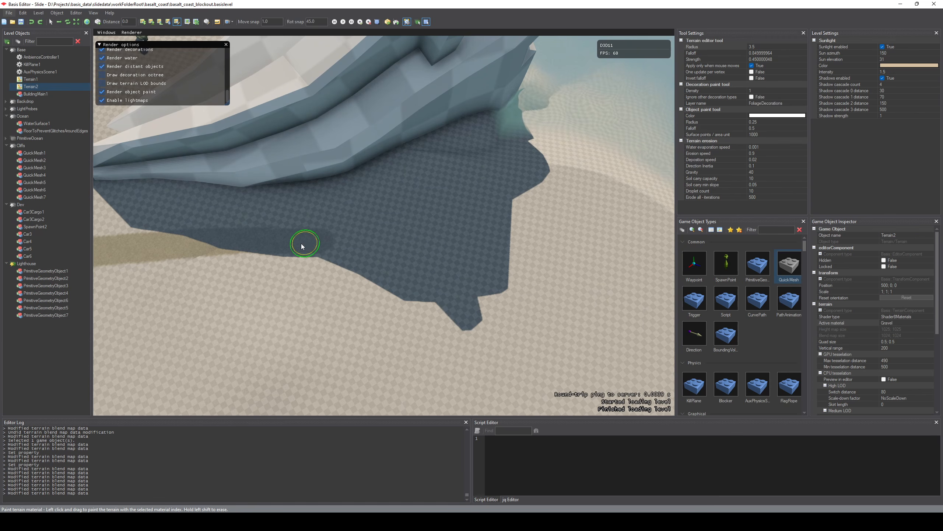
{"action": "mouse_move", "coordinate": [366, 250]}
{"action": "left_mouse_down"}
{"action": "mouse_move", "coordinate": [322, 241]}
{"action": "mouse_move", "coordinate": [393, 261]}
{"action": "left_mouse_up"}
{"action": "mouse_move", "coordinate": [392, 261]}
{"action": "right_mouse_down"}
{"action": "mouse_move", "coordinate": [513, 257]}
{"action": "mouse_move", "coordinate": [528, 223]}
{"action": "mouse_move", "coordinate": [513, 182]}
{"action": "mouse_move", "coordinate": [463, 167]}
{"action": "mouse_move", "coordinate": [459, 136]}
{"action": "mouse_move", "coordinate": [425, 139]}
{"action": "right_mouse_up"}
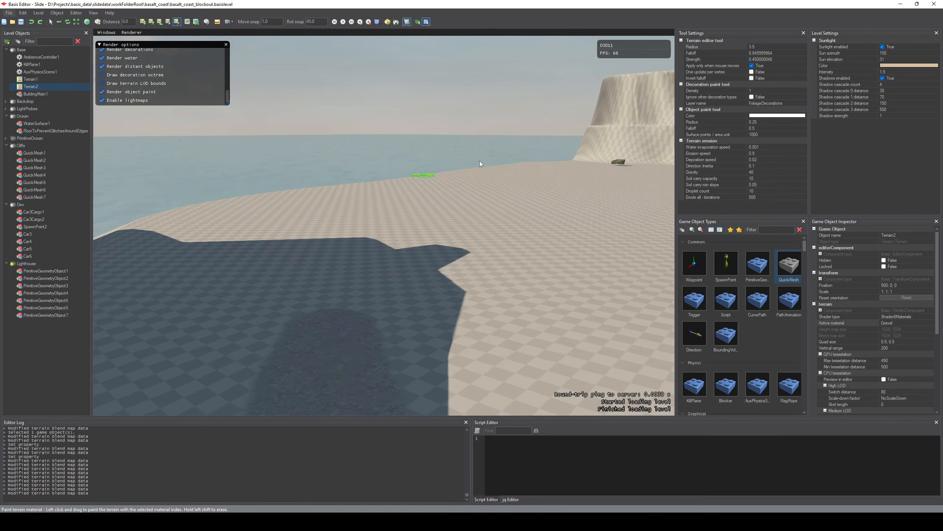
- Paint the gravel track out of the shadow in a gentle curve, ending at the parked car below the lighthouse cliff
{"action": "mouse_move", "coordinate": [368, 311]}
{"action": "right_mouse_down"}
{"action": "mouse_move", "coordinate": [355, 383]}
{"action": "mouse_move", "coordinate": [405, 324]}
{"action": "right_mouse_up"}
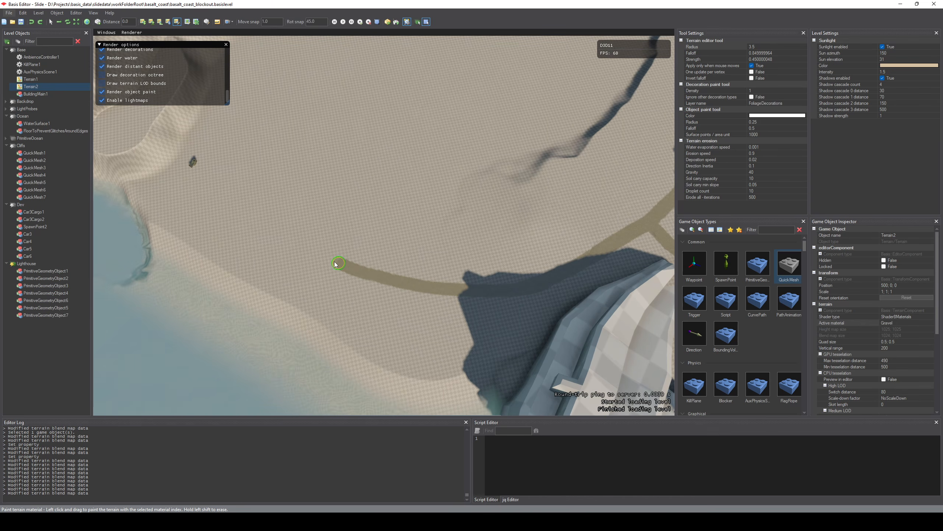
{"action": "right_click_drag", "start_coordinate": [390, 263], "coordinate": [459, 327]}
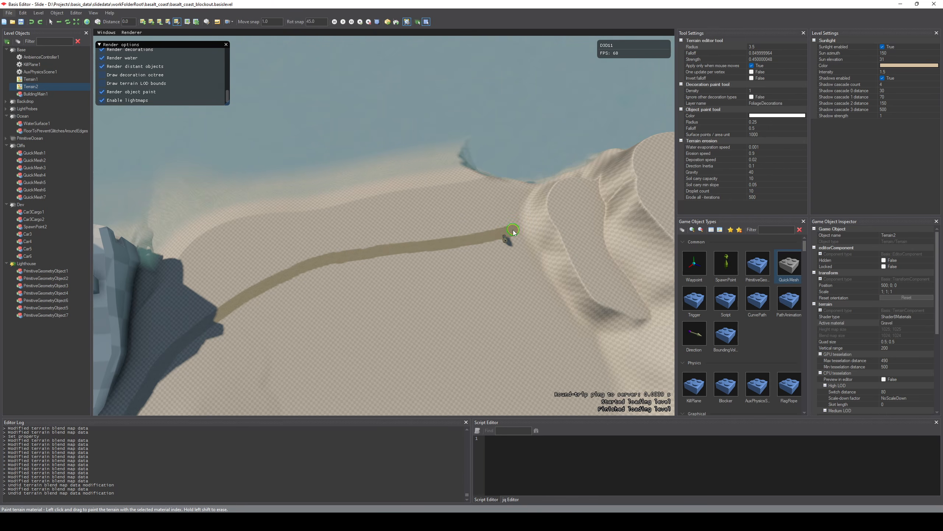
{"action": "left_click_drag", "start_coordinate": [513, 230], "coordinate": [515, 229]}
{"action": "mouse_move", "coordinate": [515, 229]}
{"action": "right_mouse_down"}
{"action": "mouse_move", "coordinate": [579, 253]}
{"action": "mouse_move", "coordinate": [631, 253]}
{"action": "mouse_move", "coordinate": [646, 230]}
{"action": "mouse_move", "coordinate": [646, 297]}
{"action": "right_mouse_up"}
{"action": "key", "text": "Escape"}
- Level the terrain to the lighthouse cliff's lower ledge height, forming a ridge above the gravel track with radius 20 and strength 0.000000131
{"action": "right_click_drag", "start_coordinate": [427, 259], "coordinate": [444, 230]}
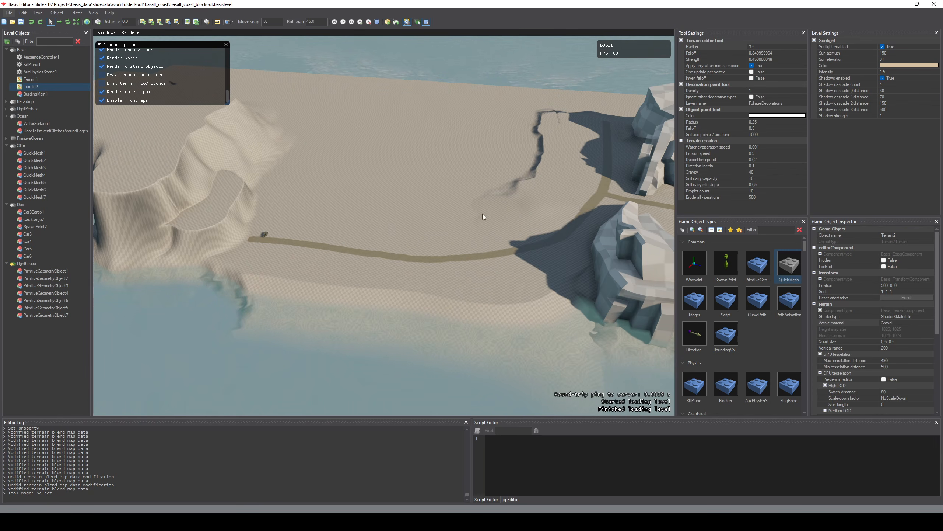
{"action": "middle_click_drag", "start_coordinate": [389, 234], "coordinate": [406, 250]}
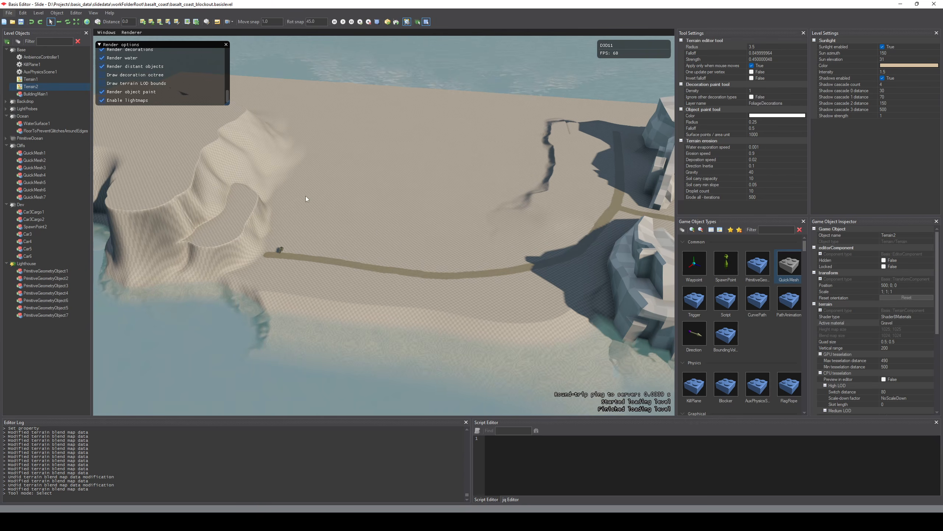
{"action": "middle_click_drag", "start_coordinate": [278, 183], "coordinate": [303, 210]}
{"action": "key", "text": "5"}
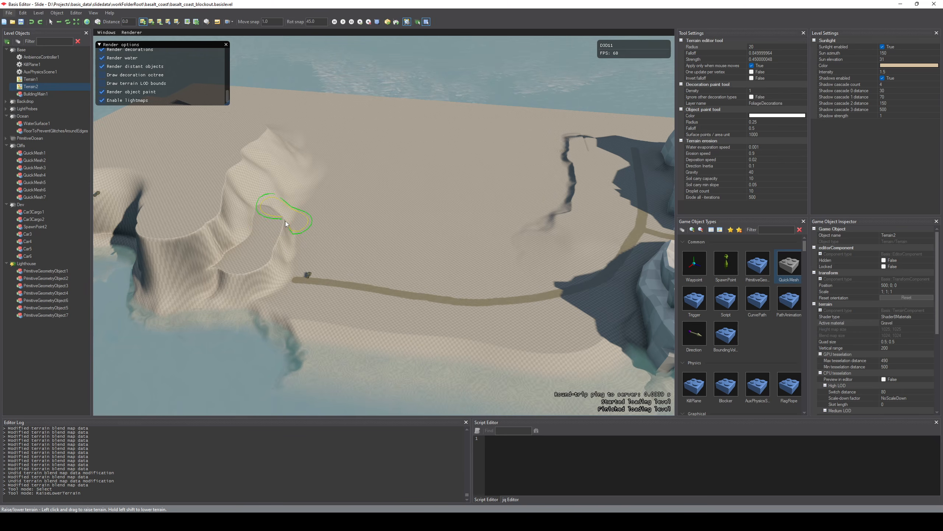
{"action": "key", "text": "6"}
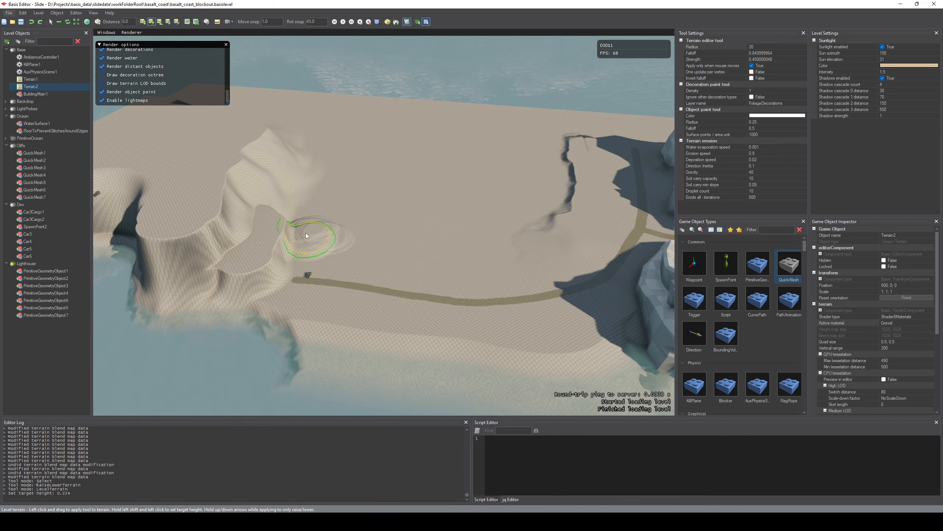
{"action": "mouse_move", "coordinate": [321, 234]}
{"action": "left_mouse_down"}
{"action": "mouse_move", "coordinate": [299, 229]}
{"action": "mouse_move", "coordinate": [322, 233]}
{"action": "left_mouse_up"}
{"action": "scroll", "coordinate": [345, 223], "scroll_direction": "up", "scroll_amount": 3}
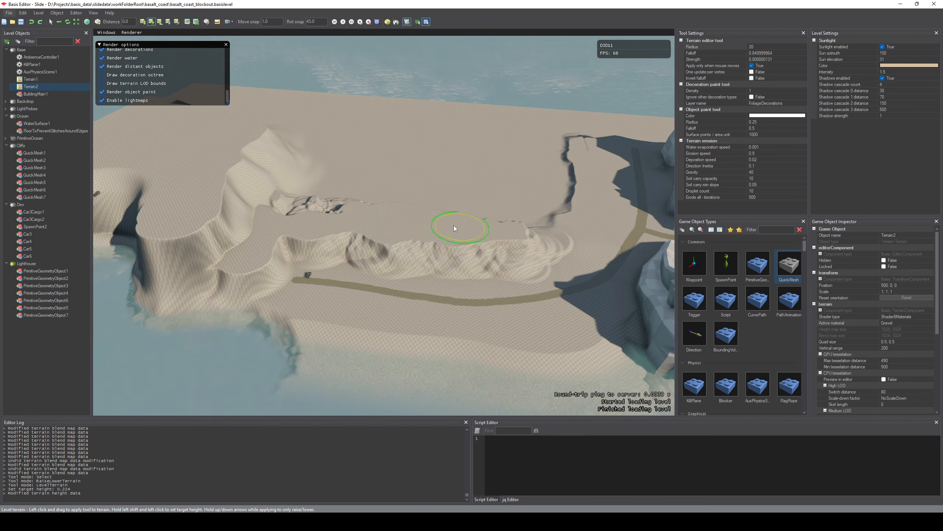
{"action": "left_click_drag", "start_coordinate": [454, 226], "coordinate": [439, 238]}
- Level the ridge's end beside the narrow crease and fill in its inland side up to the lighthouse hill
{"action": "mouse_move", "coordinate": [417, 255]}
{"action": "right_mouse_down"}
{"action": "mouse_move", "coordinate": [260, 253]}
{"action": "mouse_move", "coordinate": [200, 220]}
{"action": "right_mouse_up"}
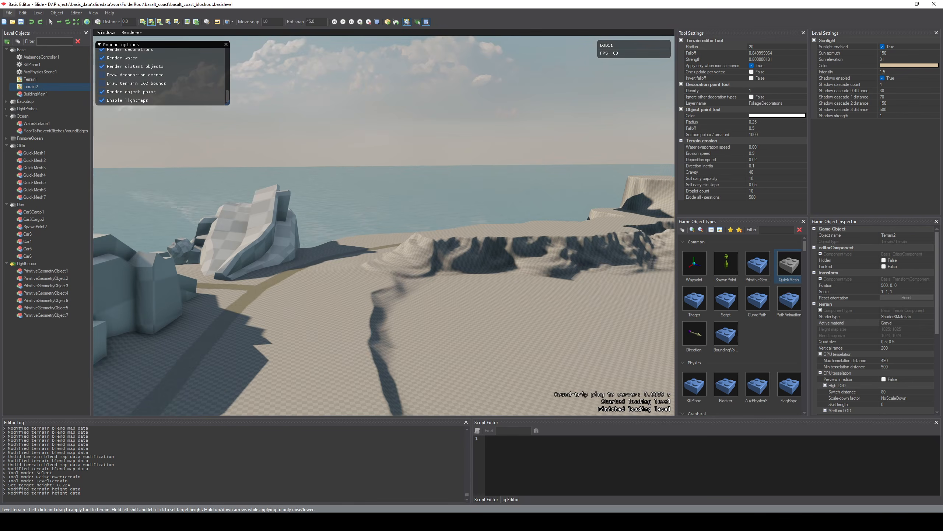
{"action": "mouse_move", "coordinate": [417, 223]}
{"action": "right_mouse_down"}
{"action": "mouse_move", "coordinate": [431, 223]}
{"action": "mouse_move", "coordinate": [457, 253]}
{"action": "mouse_move", "coordinate": [481, 224]}
{"action": "right_mouse_up"}
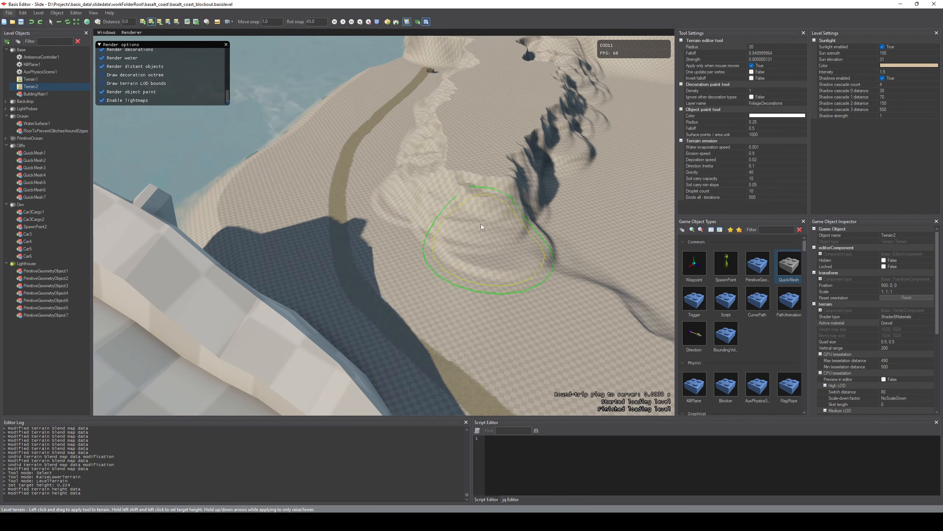
{"action": "mouse_move", "coordinate": [481, 224]}
{"action": "left_mouse_down"}
{"action": "mouse_move", "coordinate": [523, 252]}
{"action": "mouse_move", "coordinate": [594, 244]}
{"action": "left_mouse_up"}
{"action": "mouse_move", "coordinate": [593, 244]}
{"action": "right_mouse_down"}
{"action": "mouse_move", "coordinate": [550, 212]}
{"action": "mouse_move", "coordinate": [459, 207]}
{"action": "right_mouse_up"}
{"action": "mouse_move", "coordinate": [459, 208]}
{"action": "left_mouse_down"}
{"action": "mouse_move", "coordinate": [499, 191]}
{"action": "mouse_move", "coordinate": [516, 196]}
{"action": "mouse_move", "coordinate": [490, 193]}
{"action": "mouse_move", "coordinate": [477, 279]}
{"action": "left_mouse_up"}
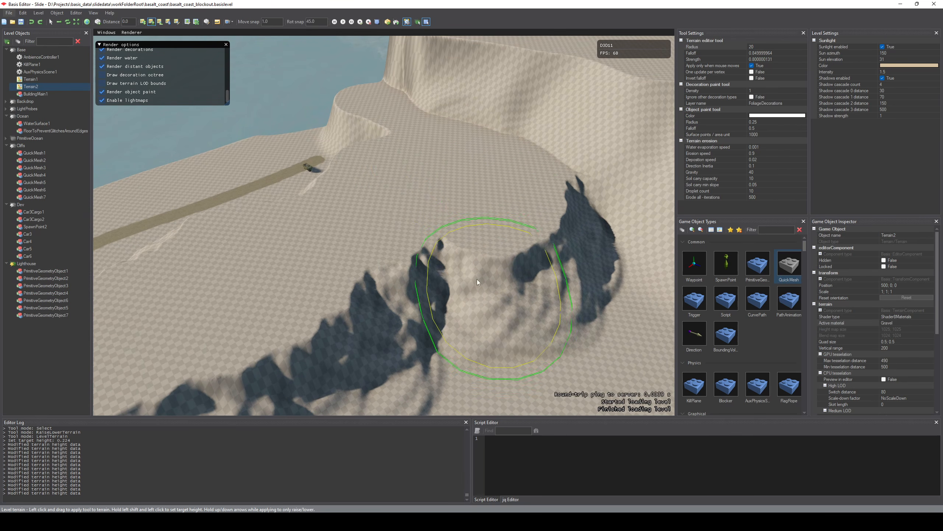
{"action": "right_click_drag", "start_coordinate": [477, 279], "coordinate": [449, 277]}
{"action": "key", "text": "Escape"}
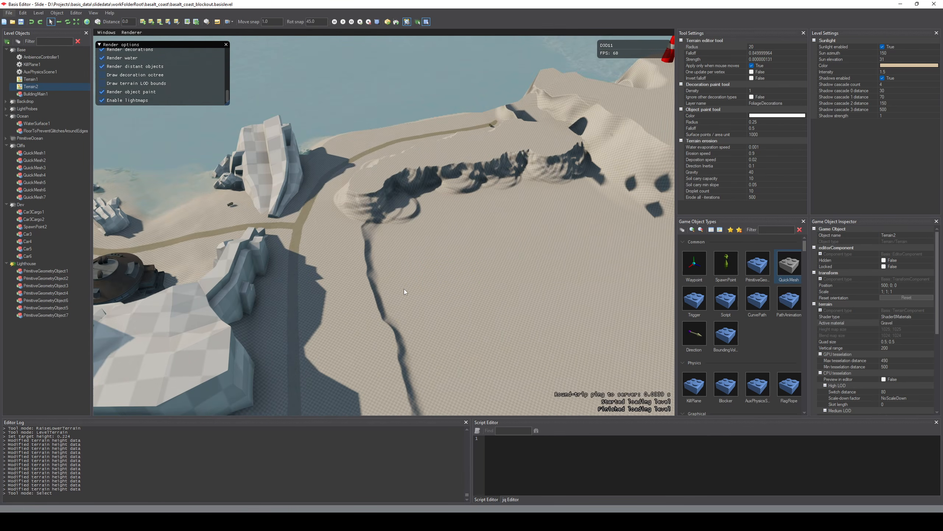
- Level the terrain along the narrow crease into a broad ridge running parallel to the gravel track
{"action": "middle_click_drag", "start_coordinate": [404, 290], "coordinate": [435, 235]}
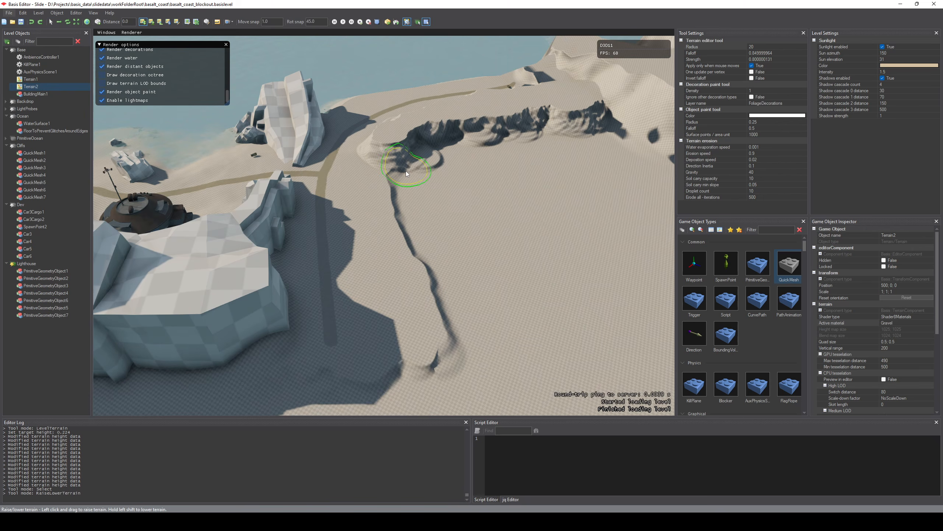
{"action": "key", "text": "2"}
{"action": "mouse_move", "coordinate": [393, 143]}
{"action": "left_mouse_down"}
{"action": "mouse_move", "coordinate": [404, 205]}
{"action": "mouse_move", "coordinate": [409, 189]}
{"action": "mouse_move", "coordinate": [408, 227]}
{"action": "left_mouse_up"}
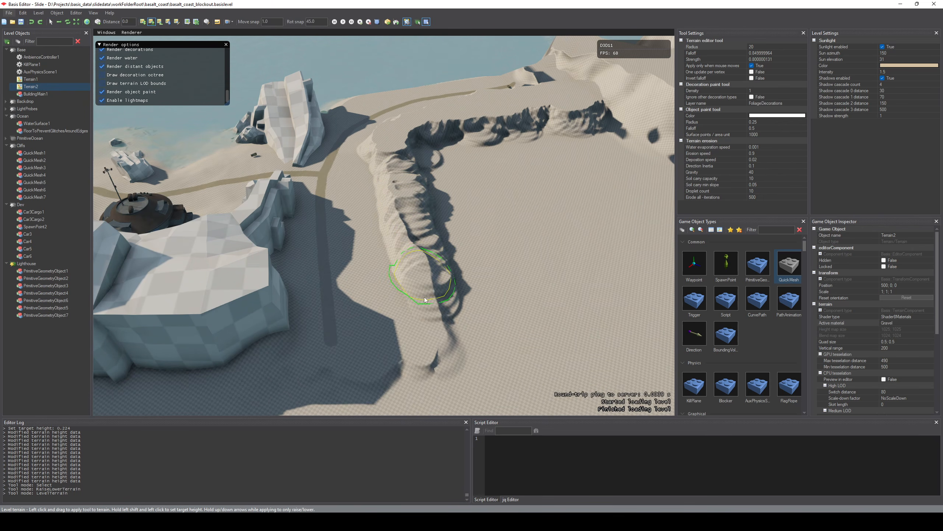
{"action": "left_click_drag", "start_coordinate": [424, 299], "coordinate": [394, 179]}
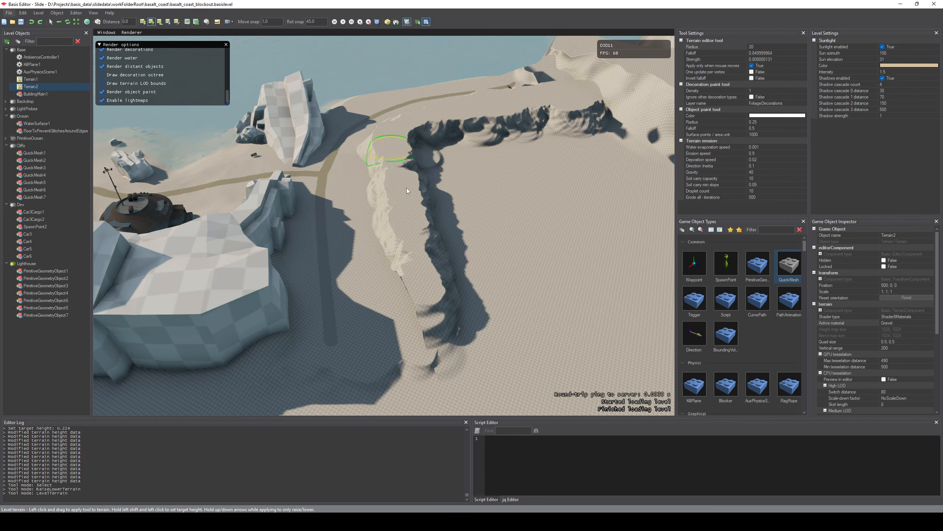
- Select Terrain1 and level its side of the seam to continue the ridge, reducing the brush radius to 11
{"action": "mouse_move", "coordinate": [407, 187]}
{"action": "right_mouse_down"}
{"action": "mouse_move", "coordinate": [455, 215]}
{"action": "mouse_move", "coordinate": [444, 170]}
{"action": "mouse_move", "coordinate": [418, 159]}
{"action": "mouse_move", "coordinate": [433, 166]}
{"action": "mouse_move", "coordinate": [345, 217]}
{"action": "mouse_move", "coordinate": [427, 286]}
{"action": "right_mouse_up"}
{"action": "key", "text": "w"}
{"action": "key", "text": "1"}
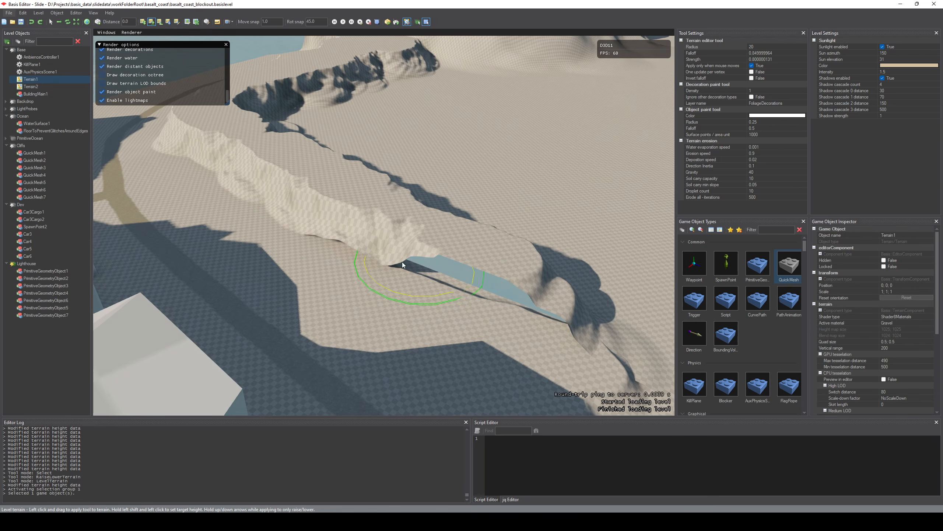
{"action": "left_click_drag", "start_coordinate": [363, 239], "coordinate": [416, 260]}
{"action": "right_click_drag", "start_coordinate": [483, 289], "coordinate": [409, 297]}
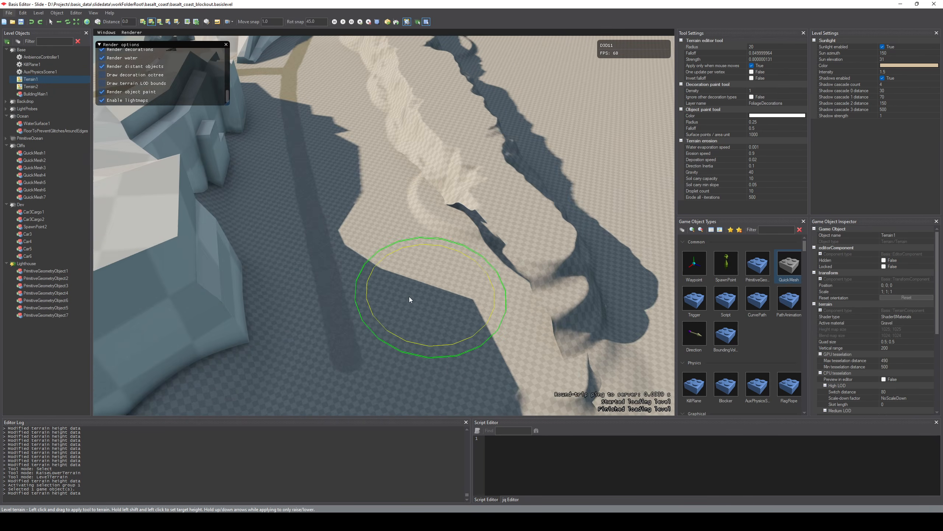
{"action": "scroll", "coordinate": [474, 267], "scroll_direction": "down", "scroll_amount": 7}
{"action": "left_click_drag", "start_coordinate": [441, 227], "coordinate": [494, 290]}
{"action": "mouse_move", "coordinate": [494, 290]}
{"action": "right_mouse_down"}
{"action": "mouse_move", "coordinate": [510, 254]}
{"action": "mouse_move", "coordinate": [417, 254]}
{"action": "mouse_move", "coordinate": [364, 243]}
{"action": "mouse_move", "coordinate": [327, 215]}
{"action": "right_mouse_up"}
{"action": "mouse_move", "coordinate": [493, 272]}
{"action": "right_mouse_down"}
{"action": "mouse_move", "coordinate": [486, 258]}
{"action": "mouse_move", "coordinate": [492, 273]}
{"action": "right_mouse_up"}
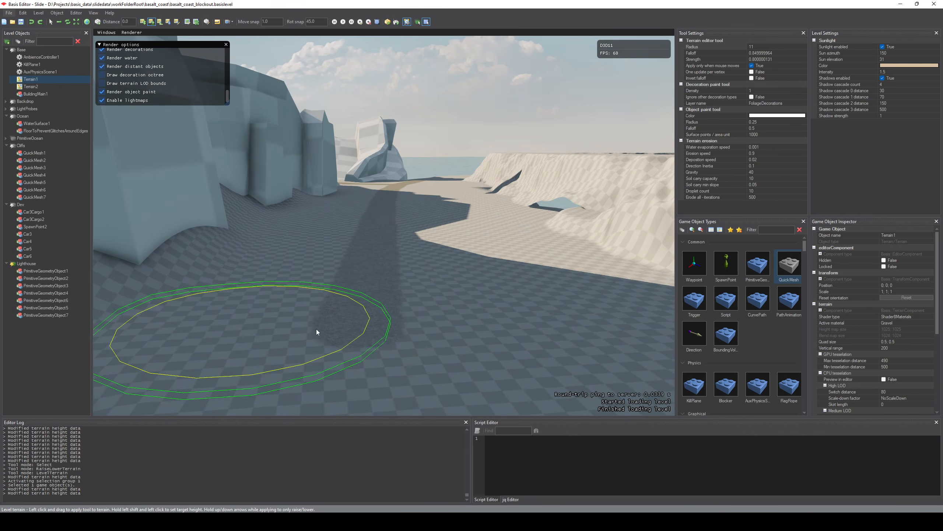
- Try levelling the ridge's slope at the terrain seam on Terrain1 and undo both strokes
{"action": "mouse_move", "coordinate": [552, 247]}
{"action": "right_mouse_down"}
{"action": "mouse_move", "coordinate": [580, 277]}
{"action": "mouse_move", "coordinate": [469, 252]}
{"action": "right_mouse_up"}
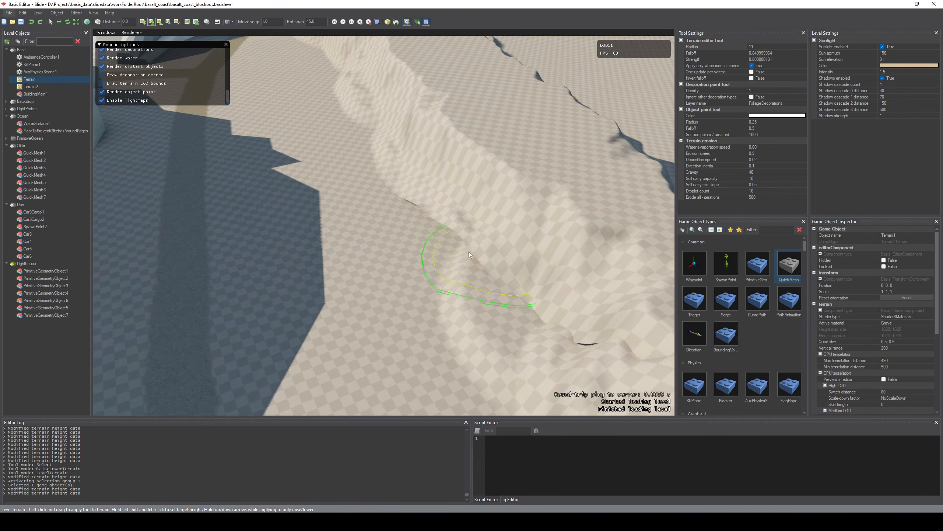
{"action": "left_click_drag", "start_coordinate": [466, 222], "coordinate": [463, 209]}
{"action": "left_click_drag", "start_coordinate": [462, 203], "coordinate": [458, 191]}
{"action": "mouse_move", "coordinate": [458, 191]}
{"action": "right_mouse_down"}
{"action": "mouse_move", "coordinate": [479, 211]}
{"action": "mouse_move", "coordinate": [439, 318]}
{"action": "right_mouse_up"}
{"action": "key", "text": "ctrl+z"}
{"action": "key", "text": "ctrl+z"}
- Reduce the brush radius to 7 and level the remaining gaps in the ridge's slope along the terrain seam
{"action": "scroll", "coordinate": [428, 257], "scroll_direction": "down", "scroll_amount": 4}
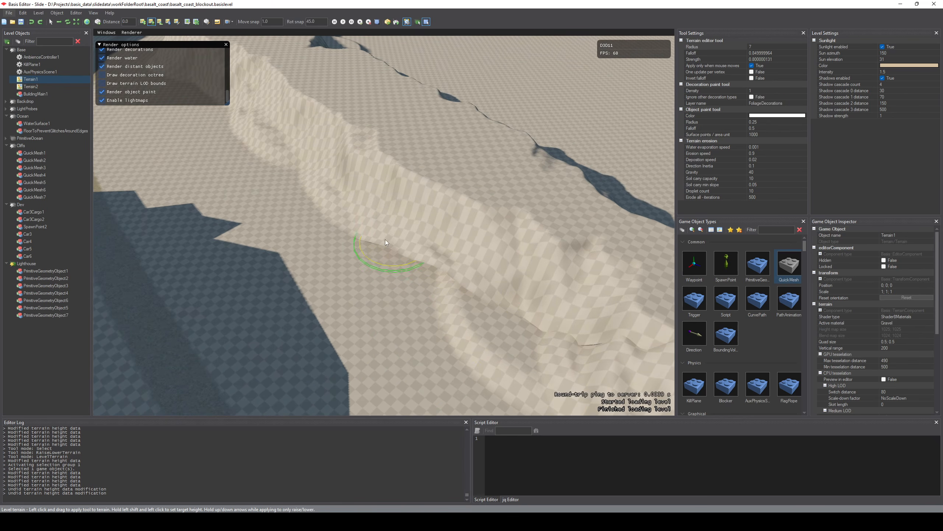
{"action": "left_click_drag", "start_coordinate": [387, 242], "coordinate": [480, 294]}
{"action": "left_click_drag", "start_coordinate": [433, 251], "coordinate": [461, 274]}
{"action": "left_click_drag", "start_coordinate": [461, 273], "coordinate": [425, 238]}
{"action": "key", "text": "Escape"}
- Launch the level in the game and survey the gravel track and new ridge around the cliff gap with the free camera
{"action": "mouse_move", "coordinate": [388, 298]}
{"action": "right_mouse_down"}
{"action": "mouse_move", "coordinate": [319, 220]}
{"action": "mouse_move", "coordinate": [445, 230]}
{"action": "mouse_move", "coordinate": [579, 216]}
{"action": "mouse_move", "coordinate": [561, 224]}
{"action": "mouse_move", "coordinate": [555, 266]}
{"action": "mouse_move", "coordinate": [471, 286]}
{"action": "mouse_move", "coordinate": [414, 328]}
{"action": "right_mouse_up"}
{"action": "key", "text": "s"}
{"action": "key", "text": "s"}
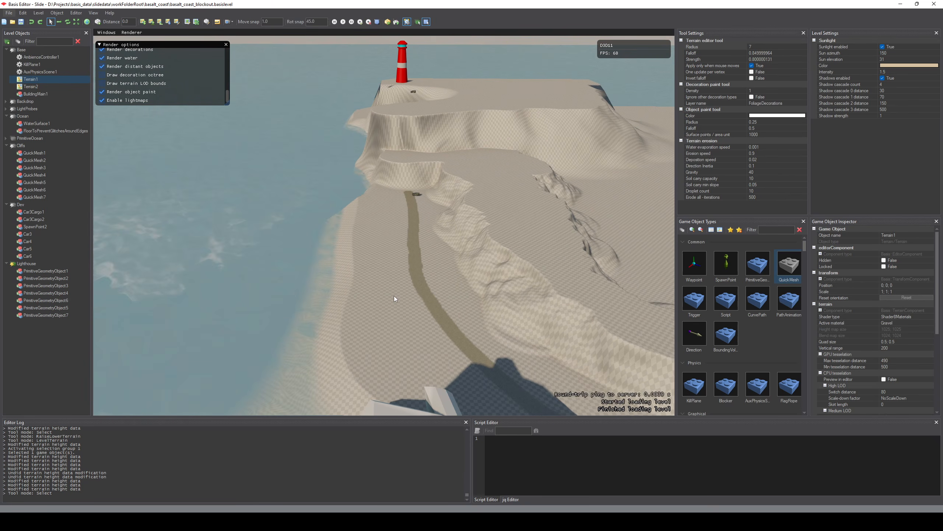
{"action": "key", "text": "F5"}
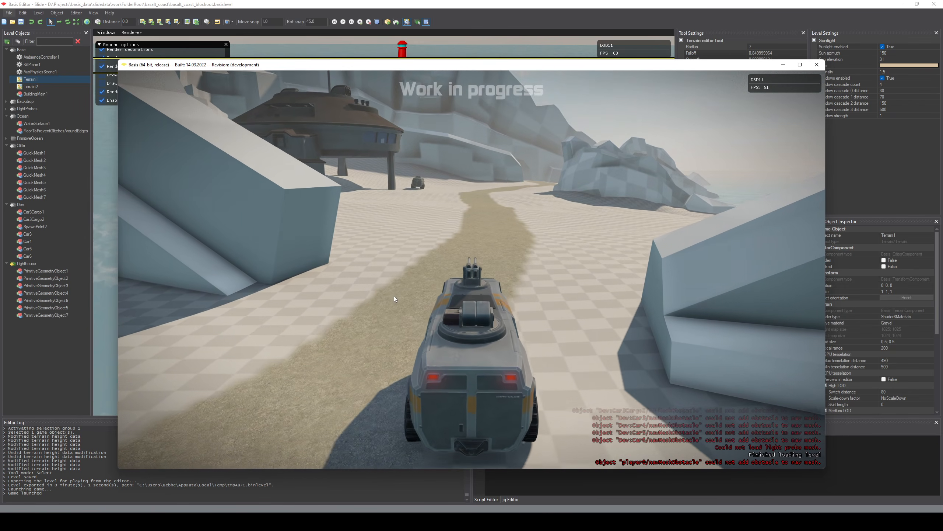
{"action": "left_click", "coordinate": [394, 296]}
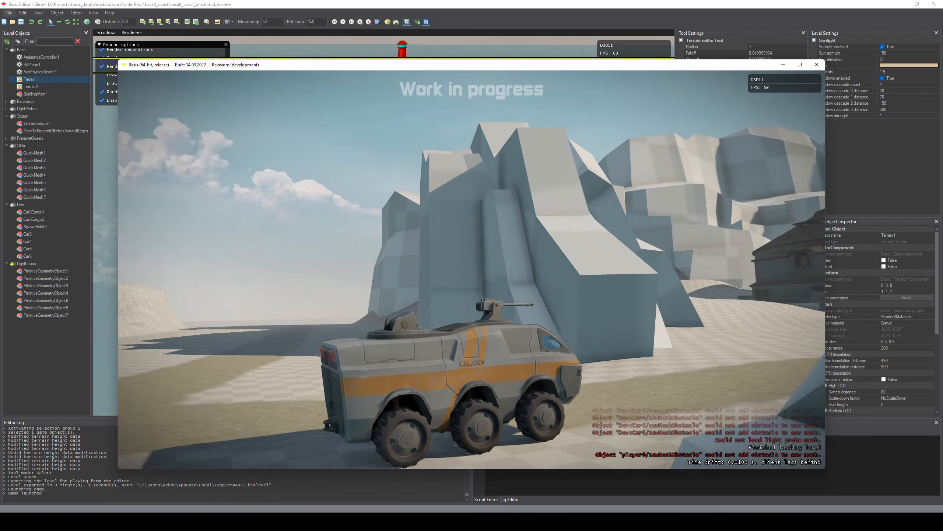
{"action": "key", "text": "f"}
{"action": "key", "text": "w"}
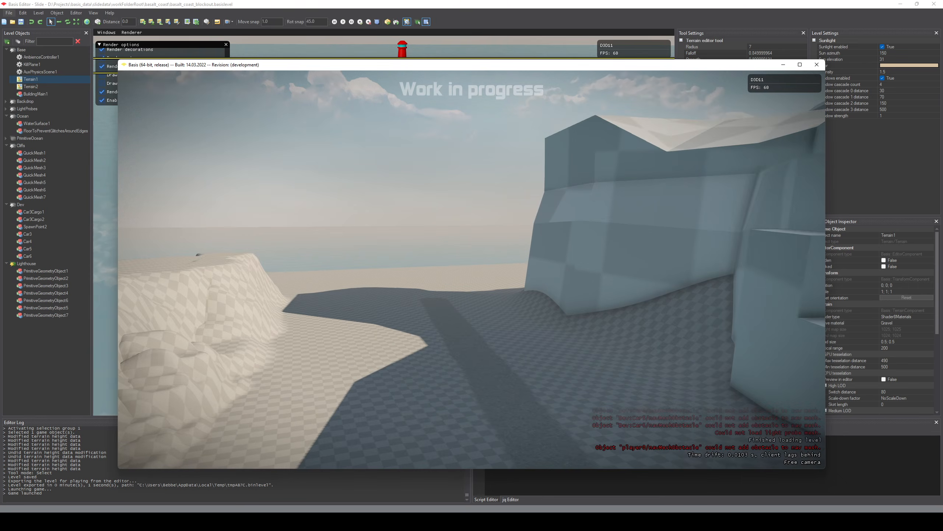
{"action": "key", "text": "Escape"}
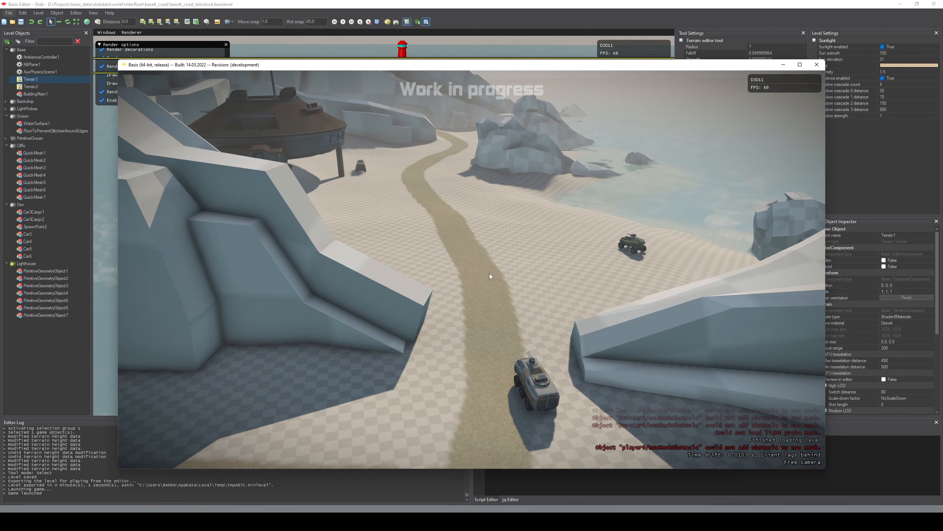
- Set Car4 as the avatar and test-drive it through the cliff gap and along the gravel track beside the ridge
{"action": "left_click", "coordinate": [633, 245]}
{"action": "right_click", "coordinate": [631, 244]}
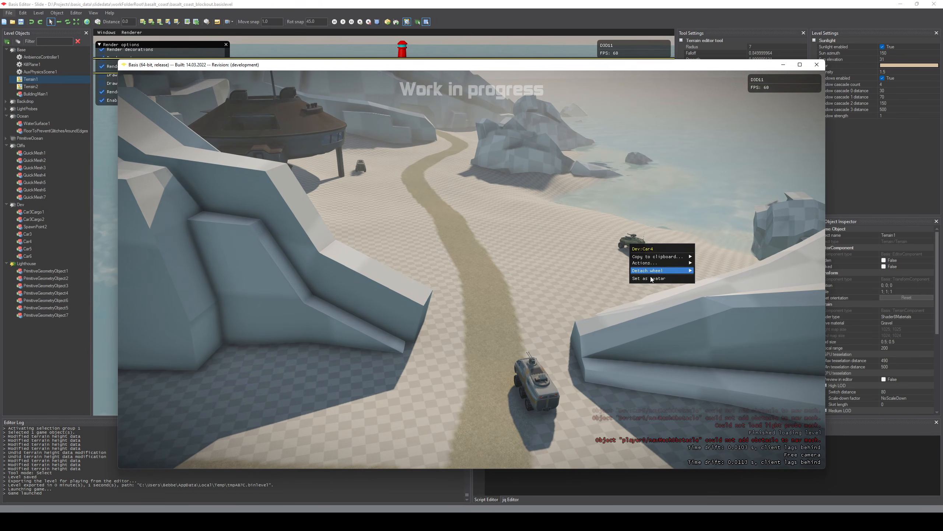
{"action": "left_click", "coordinate": [653, 278]}
{"action": "key", "text": "w"}
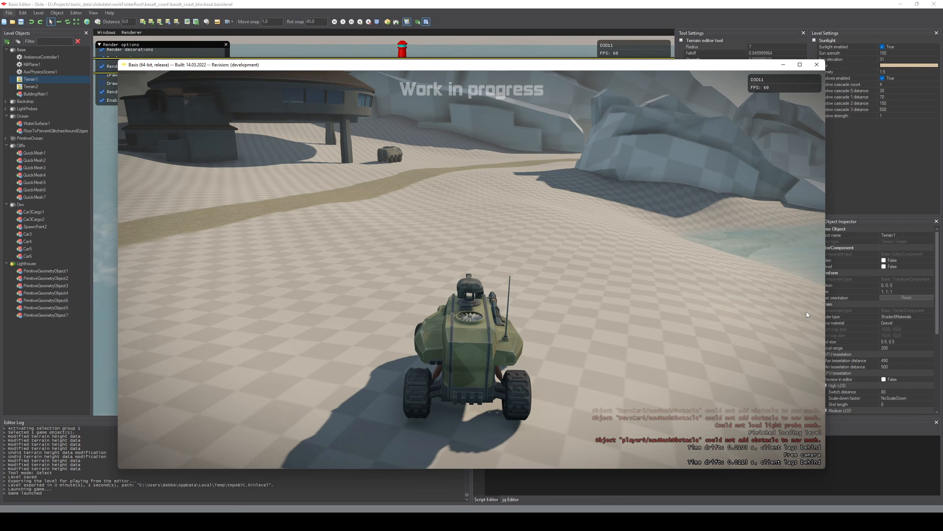
{"action": "key", "text": "a"}
{"action": "key", "text": "w"}
{"action": "key", "text": "a"}
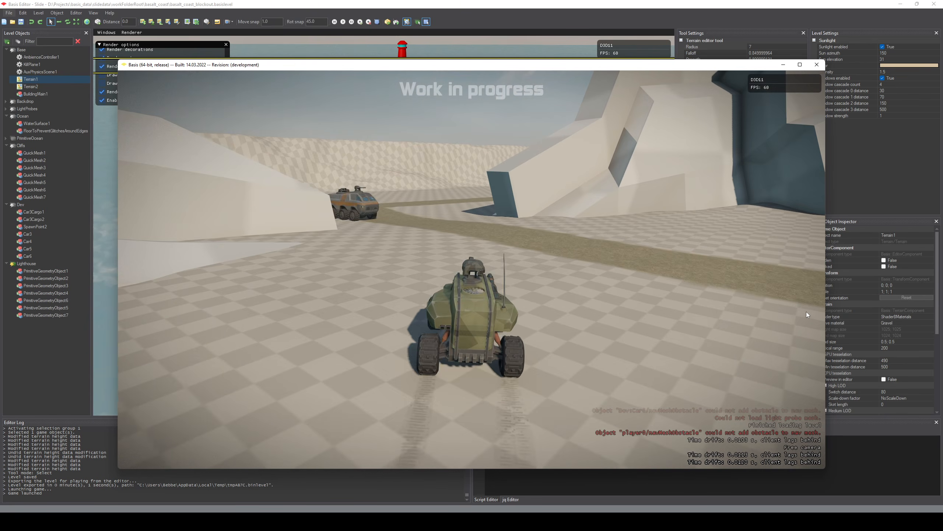
{"action": "key", "text": "w"}
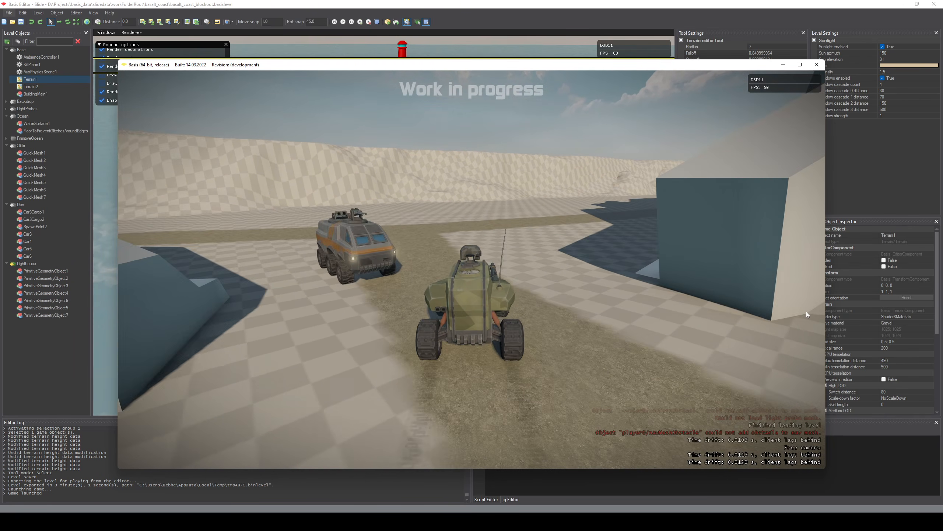
{"action": "key", "text": "w"}
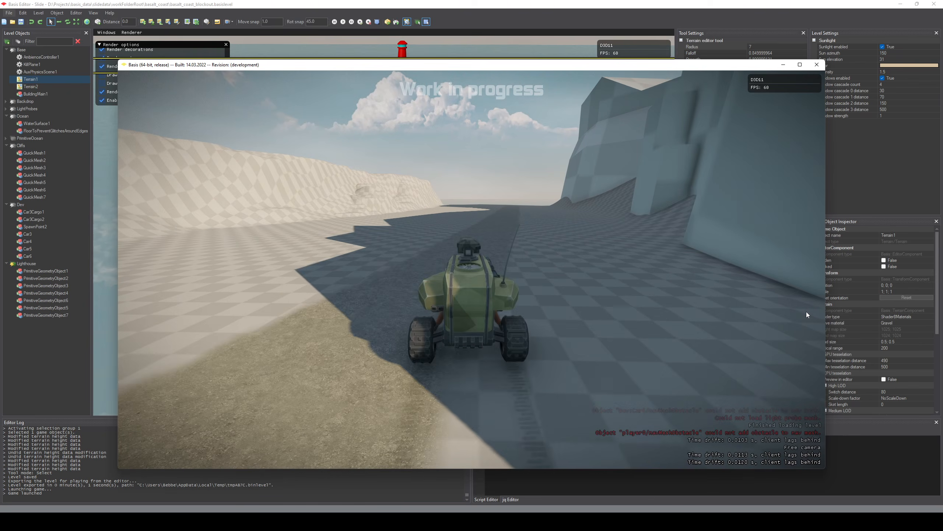
{"action": "key", "text": "w"}
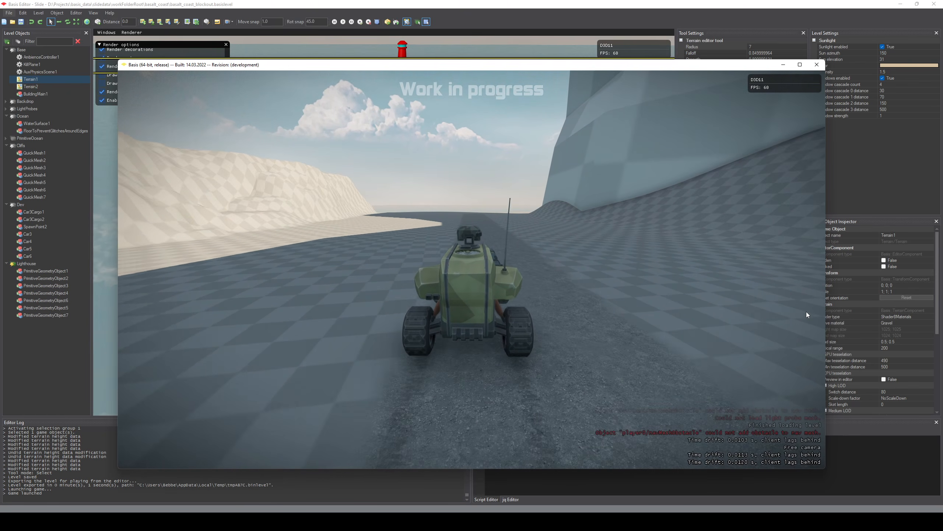
{"action": "key", "text": "w"}
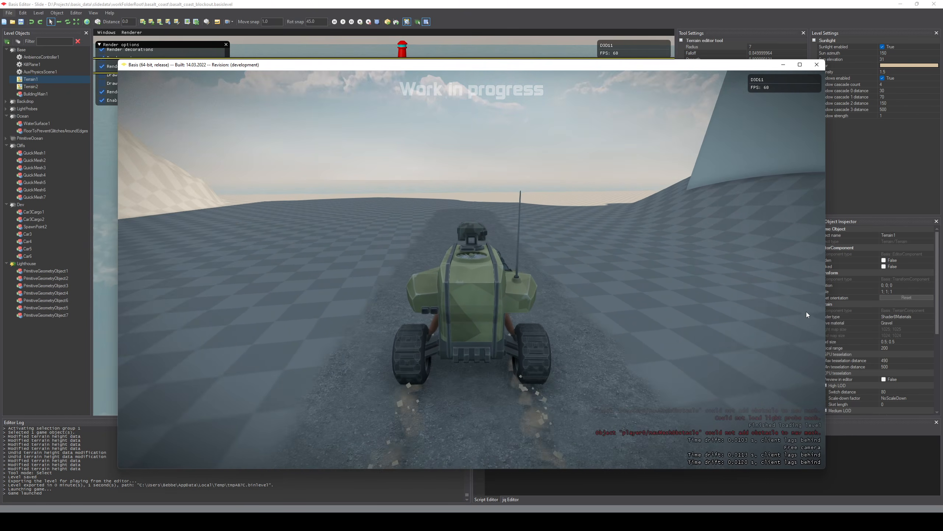
- Turn the car around, drive it back along the gravel track to review the level, and quit the game
{"action": "key", "text": "a"}
{"action": "key", "text": "w"}
{"action": "key", "text": "a"}
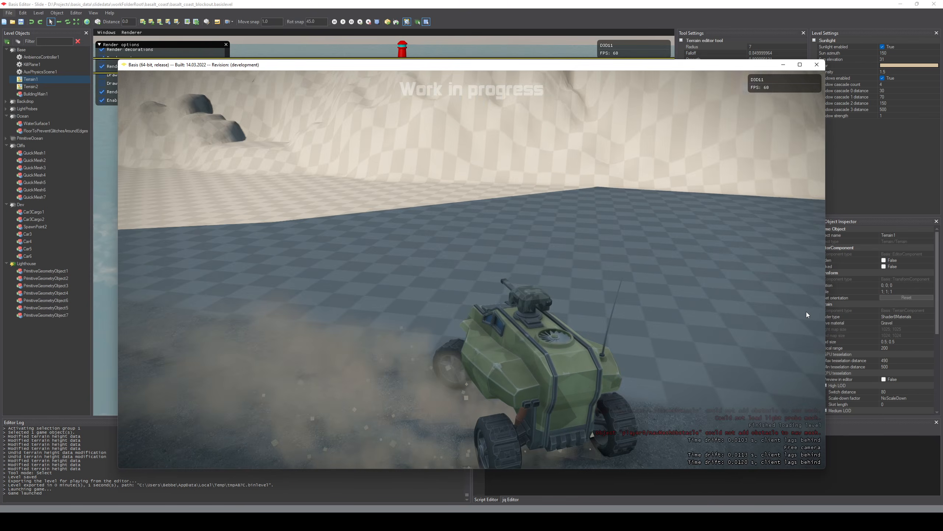
{"action": "key", "text": "w"}
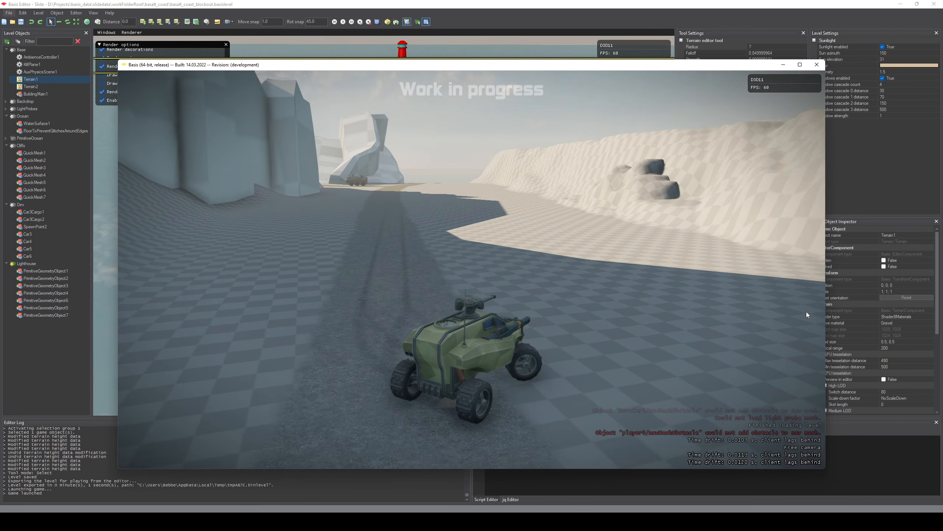
{"action": "key", "text": "w"}
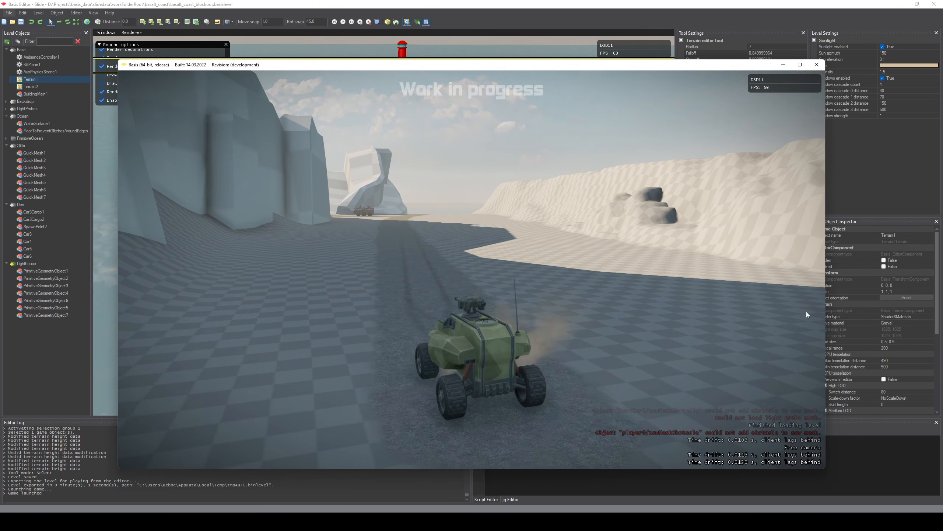
{"action": "key", "text": "w"}
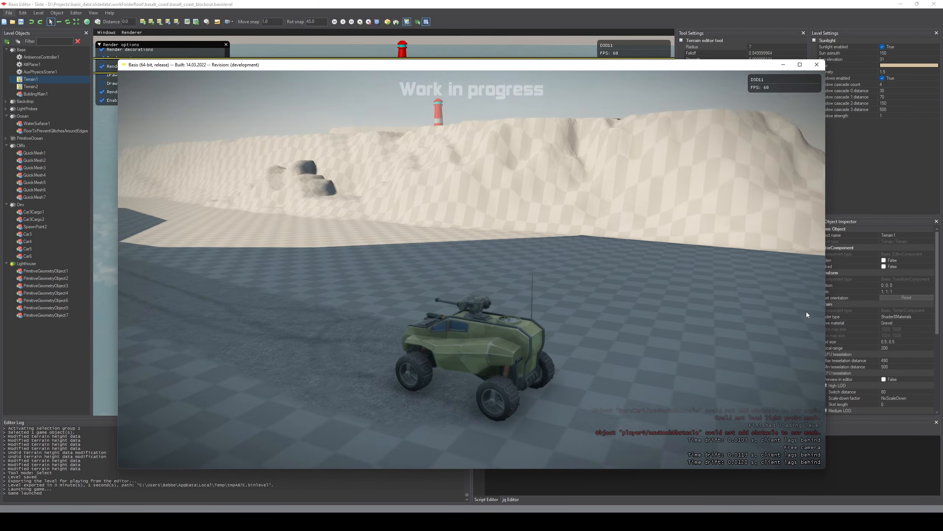
{"action": "key", "text": "s"}
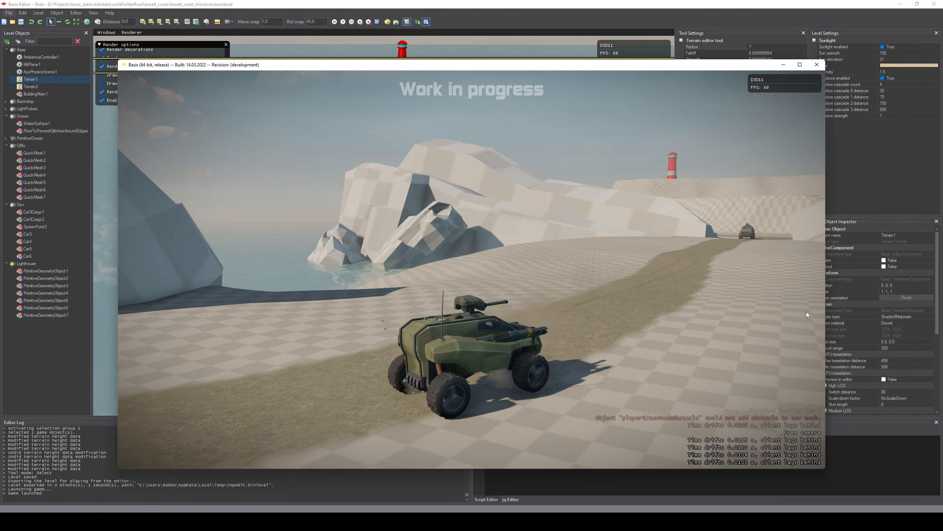
{"action": "key", "text": "alt+F4"}
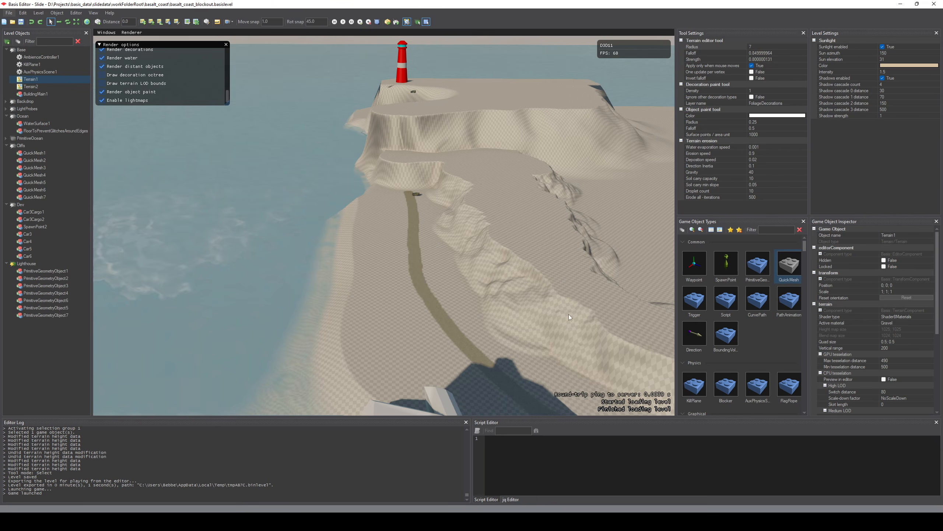
- Examine the lighthouse cliff, its cove and the neighbouring ridge from above in the level editor
{"action": "right_click_drag", "start_coordinate": [569, 314], "coordinate": [673, 324]}
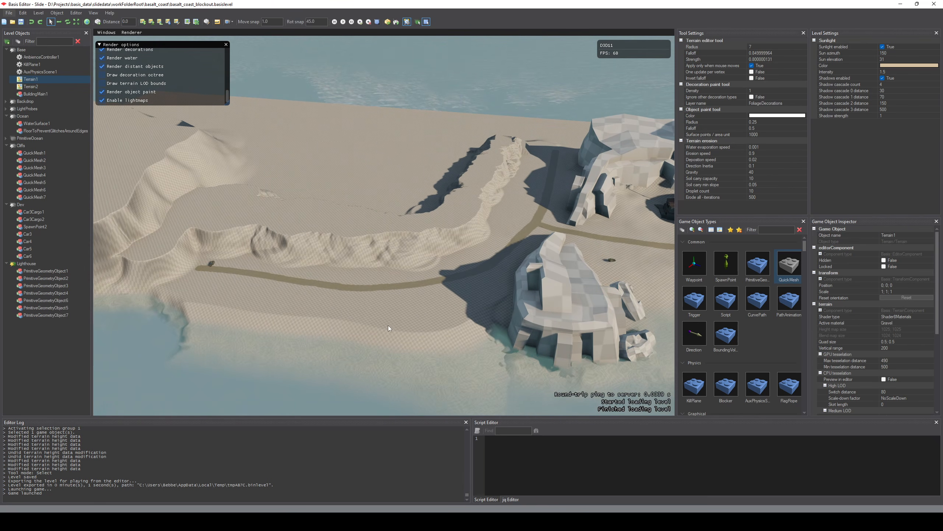
{"action": "right_click_drag", "start_coordinate": [342, 320], "coordinate": [498, 329]}
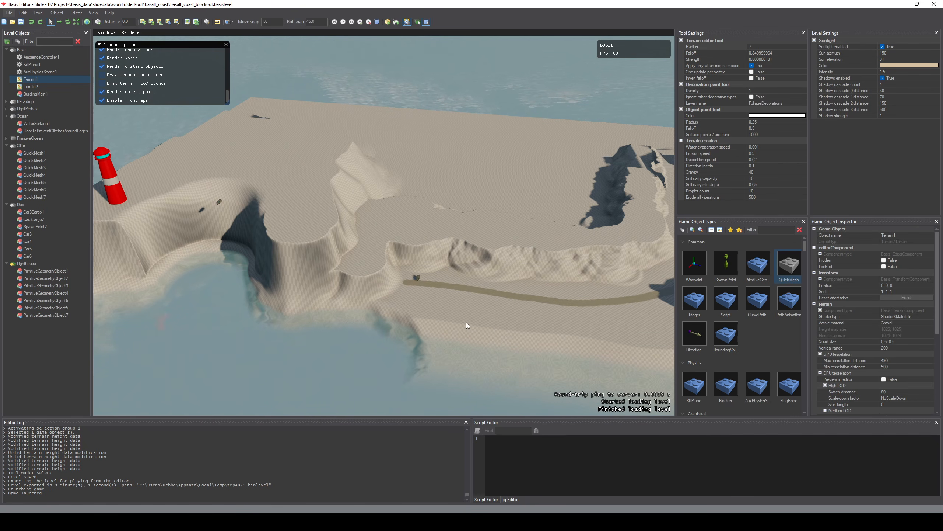
{"action": "right_click_drag", "start_coordinate": [423, 298], "coordinate": [371, 284]}
{"action": "key", "text": "a"}
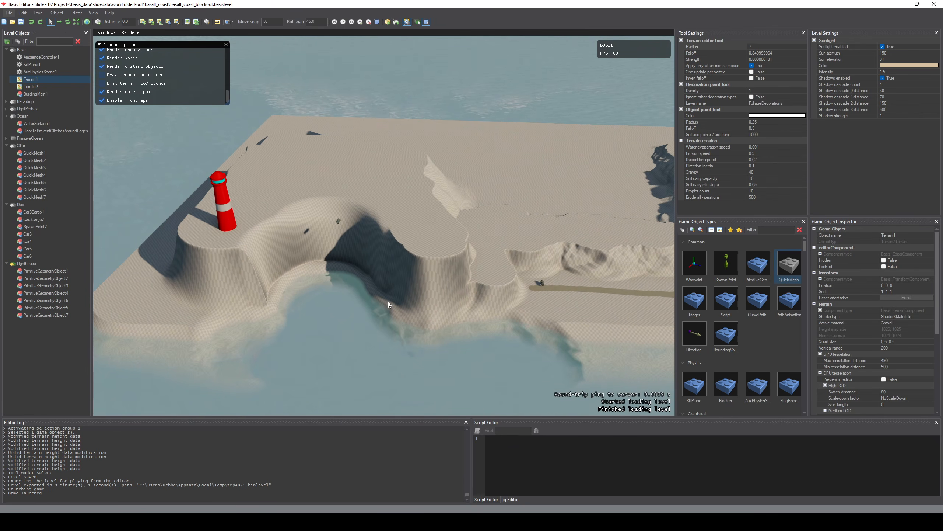
{"action": "key", "text": "d"}
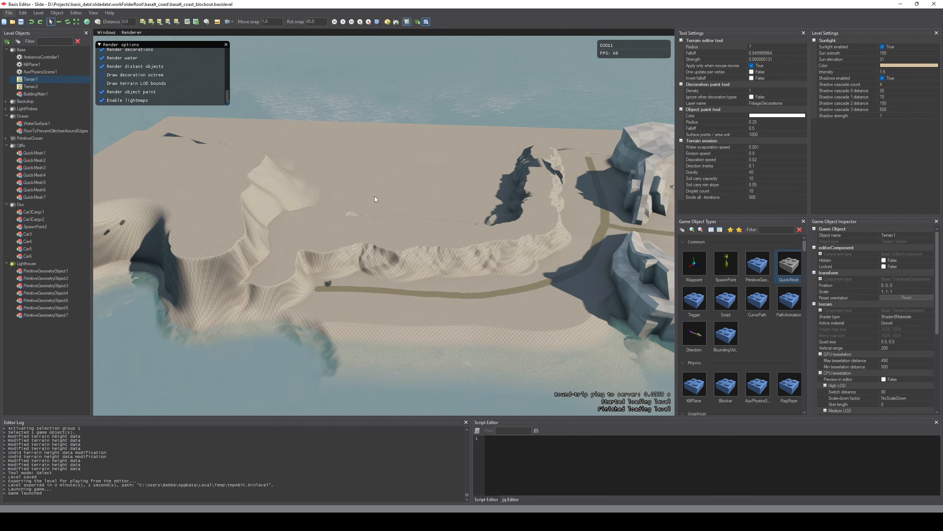
{"action": "right_click_drag", "start_coordinate": [456, 163], "coordinate": [284, 158]}
{"action": "key", "text": "d"}
{"action": "key", "text": "w"}
{"action": "key", "text": "a"}
{"action": "right_click_drag", "start_coordinate": [356, 297], "coordinate": [459, 315]}
{"action": "key", "text": "d"}
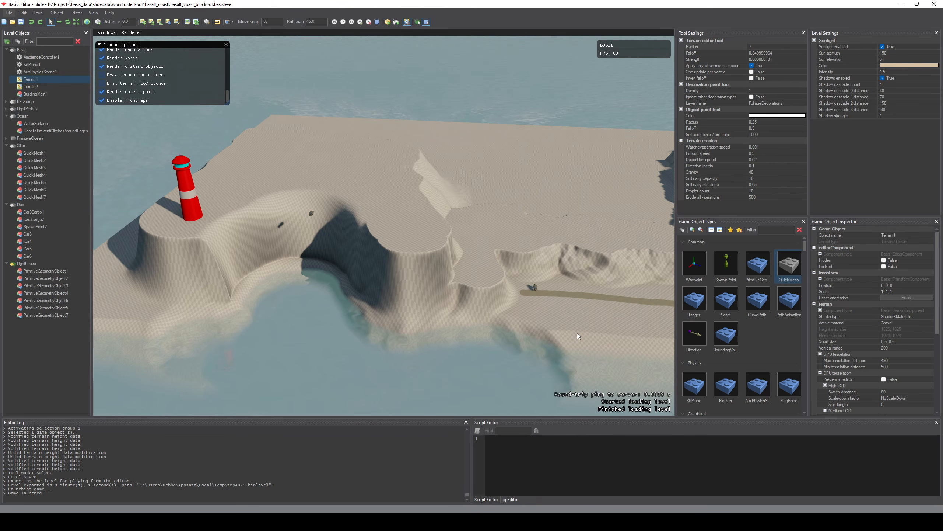
{"action": "scroll", "coordinate": [577, 334], "scroll_direction": "down", "scroll_amount": 1}
{"action": "key", "text": "alt+Tab"}
{"action": "middle_click_drag", "start_coordinate": [299, 248], "coordinate": [382, 258]}
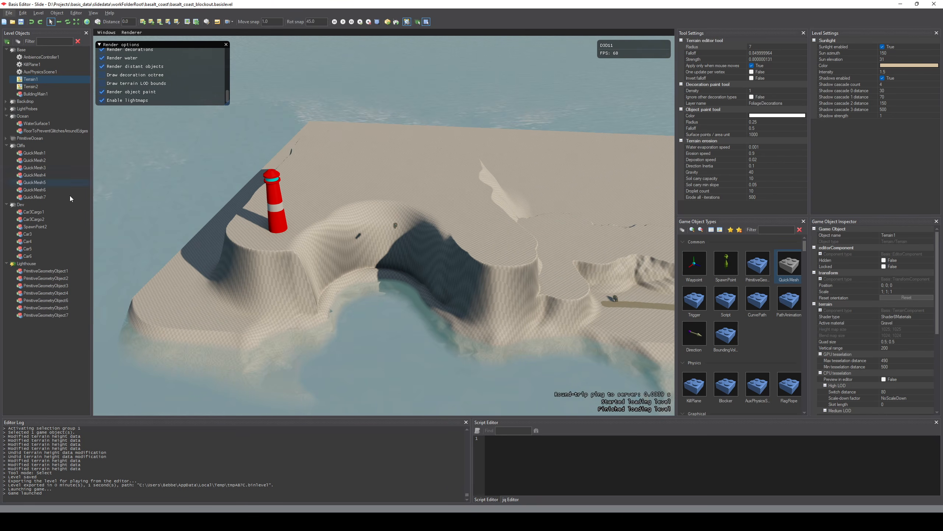
- Add a QuickMesh to the Cliffs group above the lighthouse cove, set its surroundings radius to 140, and open it in Blender
{"action": "left_click", "coordinate": [21, 146]}
{"action": "left_click", "coordinate": [381, 195]}
{"action": "middle_click_drag", "start_coordinate": [457, 334], "coordinate": [447, 324]}
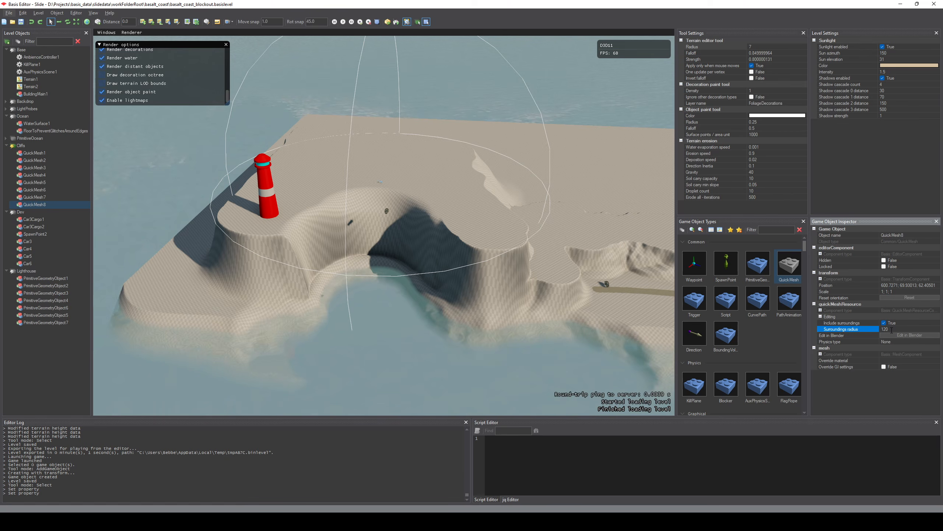
{"action": "left_click", "coordinate": [916, 336]}
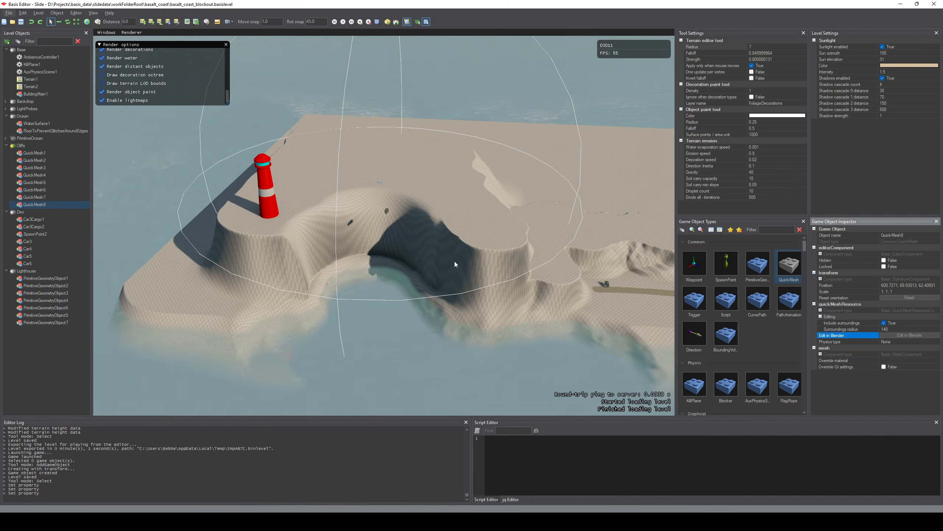
{"action": "right_click_drag", "start_coordinate": [454, 261], "coordinate": [470, 250]}
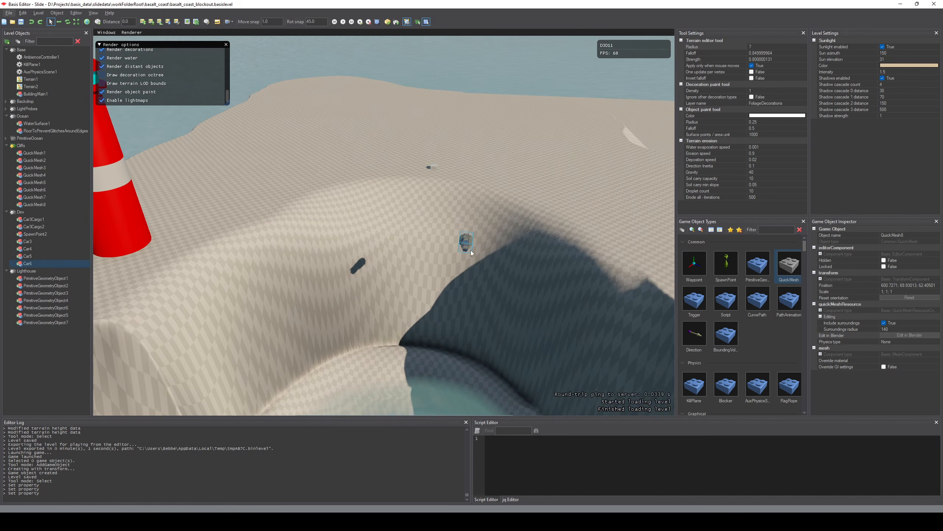
{"action": "left_click", "coordinate": [469, 249]}
{"action": "key", "text": "w"}
{"action": "left_click", "coordinate": [470, 250]}
{"action": "left_click", "coordinate": [466, 243]}
{"action": "left_click_drag", "start_coordinate": [471, 250], "coordinate": [218, 212]}
{"action": "left_click", "coordinate": [438, 270]}
- Switch to Blender and enlarge the starting cube in Edit Mode on the plateau above the cove
{"action": "key", "text": "alt+Tab"}
{"action": "mouse_move", "coordinate": [438, 270]}
{"action": "middle_mouse_down"}
{"action": "mouse_move", "coordinate": [485, 278]}
{"action": "mouse_move", "coordinate": [453, 267]}
{"action": "middle_mouse_up"}
{"action": "scroll", "coordinate": [453, 268], "scroll_direction": "down", "scroll_amount": 3}
{"action": "key", "text": "Tab"}
{"action": "scroll", "coordinate": [453, 268], "scroll_direction": "up", "scroll_amount": 1}
{"action": "key", "text": "s"}
{"action": "left_click", "coordinate": [456, 336]}
{"action": "middle_click_drag", "start_coordinate": [457, 336], "coordinate": [464, 339]}
{"action": "key", "text": "g"}
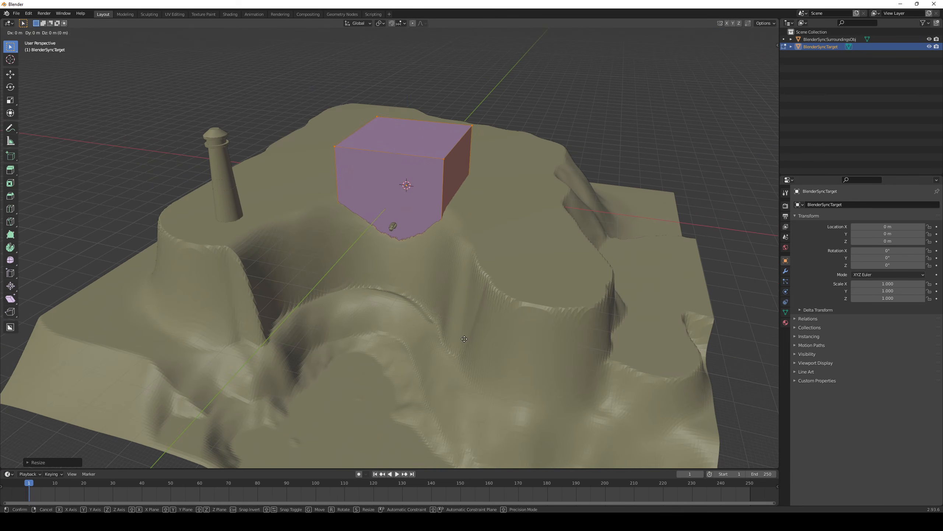
- Extrude the block's seaward face out over the cove and the side faces away from the lighthouse by about 43 m
{"action": "key", "text": "3"}
{"action": "left_click", "coordinate": [394, 219]}
{"action": "key", "text": "e"}
{"action": "left_click", "coordinate": [357, 319]}
{"action": "left_click", "coordinate": [444, 257]}
{"action": "key", "text": "e"}
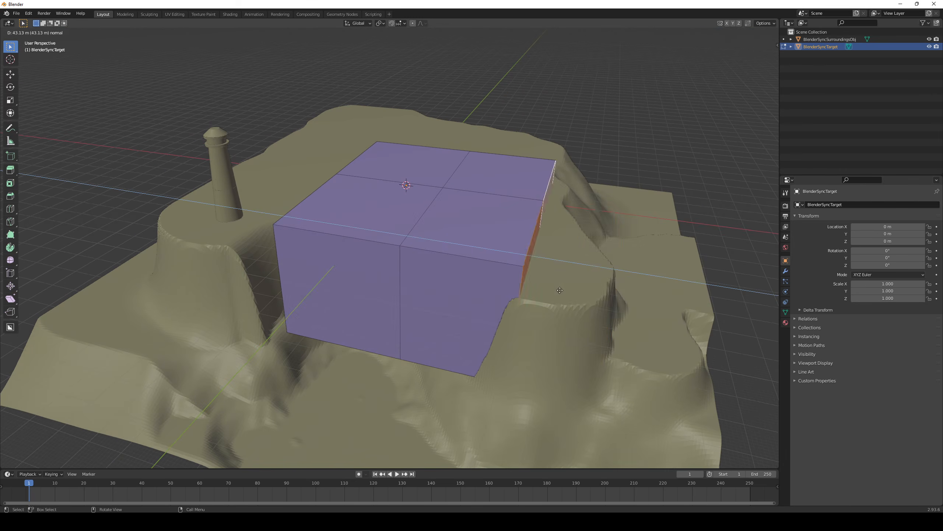
{"action": "left_click", "coordinate": [558, 289]}
- Extrude the two faces on the block's lighthouse side outward beneath the lighthouse
{"action": "middle_click_drag", "start_coordinate": [353, 256], "coordinate": [397, 241]}
{"action": "left_click", "coordinate": [409, 256]}
{"action": "left_click", "coordinate": [349, 197], "text": "shift"}
{"action": "key", "text": "e"}
{"action": "left_click", "coordinate": [268, 337]}
- Add two loop cuts across the block and push the seaward wall inward along Y to start the cove recess
{"action": "middle_click_drag", "start_coordinate": [360, 266], "coordinate": [349, 290]}
{"action": "key", "text": "ctrl+r"}
{"action": "left_click", "coordinate": [246, 242]}
{"action": "key", "text": "ctrl+r"}
{"action": "left_click", "coordinate": [451, 344]}
{"action": "key", "text": "g"}
{"action": "key", "text": "y"}
{"action": "middle_click_drag", "start_coordinate": [451, 343], "coordinate": [440, 292]}
- Move the vertical edges of the seaward wall horizontally to follow the outline of the cove
{"action": "left_click", "coordinate": [194, 251]}
{"action": "key", "text": "g"}
{"action": "key", "text": "shift+z"}
{"action": "key", "text": "g"}
{"action": "key", "text": "shift+z"}
{"action": "left_click", "coordinate": [472, 305]}
{"action": "left_click", "coordinate": [440, 293]}
{"action": "key", "text": "g"}
{"action": "key", "text": "shift+z"}
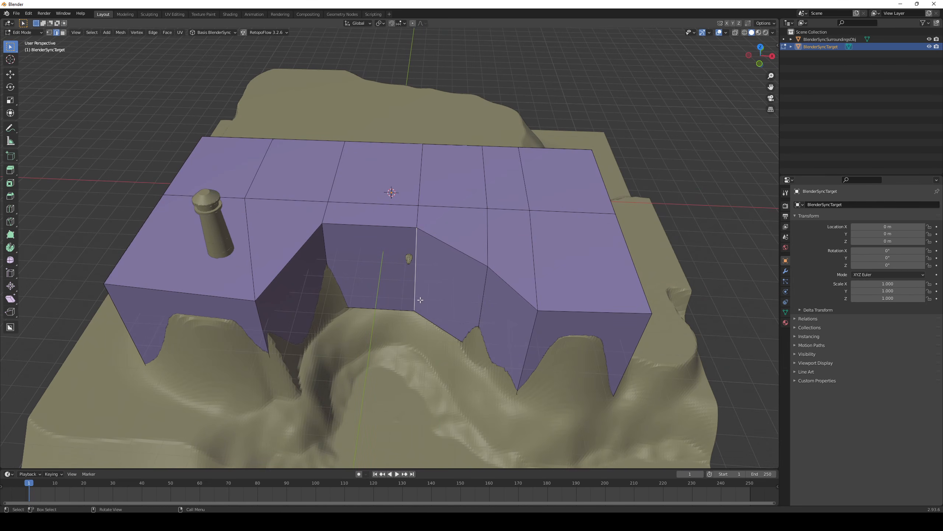
{"action": "left_click", "coordinate": [350, 285]}
- Add a lengthwise loop cut through the seaward half of the block
{"action": "middle_click_drag", "start_coordinate": [350, 285], "coordinate": [322, 258]}
{"action": "scroll", "coordinate": [322, 259], "scroll_direction": "down", "scroll_amount": 3}
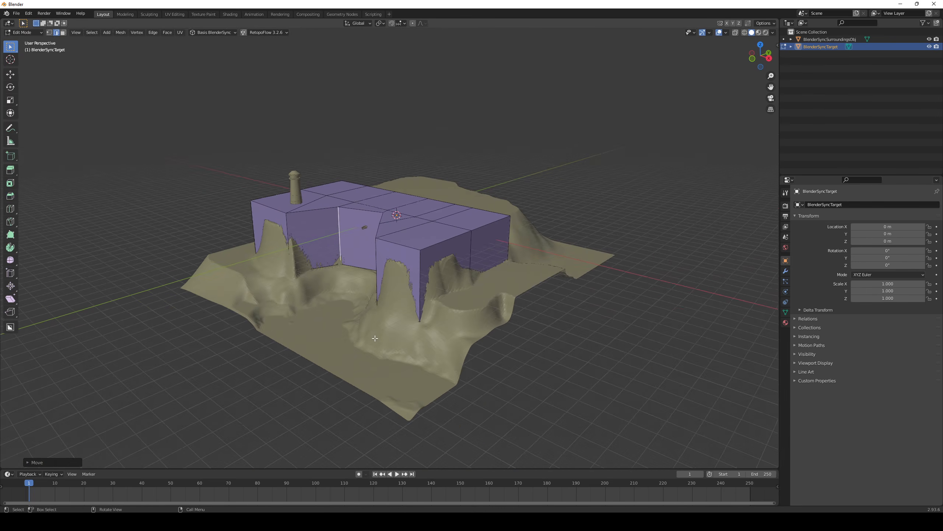
{"action": "scroll", "coordinate": [417, 316], "scroll_direction": "up", "scroll_amount": 2}
{"action": "middle_click_drag", "start_coordinate": [416, 316], "coordinate": [393, 342]}
{"action": "key", "text": "ctrl+r"}
{"action": "middle_click_drag", "start_coordinate": [357, 267], "coordinate": [336, 238]}
- Move two vertical edges of the end wall opposite the lighthouse horizontally to round off that corner
{"action": "left_click", "coordinate": [365, 316]}
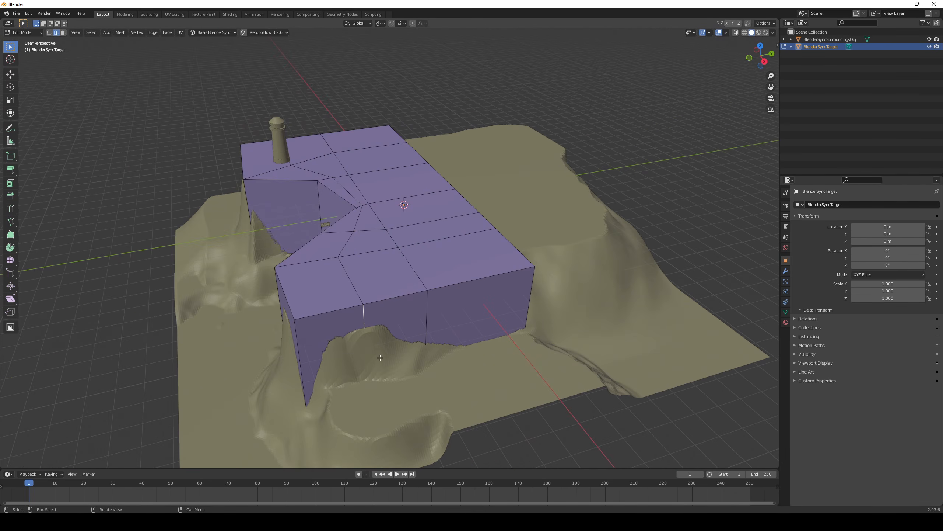
{"action": "key", "text": "g"}
{"action": "key", "text": "shift+z"}
{"action": "left_click", "coordinate": [383, 329]}
{"action": "middle_click_drag", "start_coordinate": [382, 329], "coordinate": [324, 326]}
{"action": "left_click", "coordinate": [307, 314]}
{"action": "key", "text": "g"}
{"action": "key", "text": "shift+z"}
{"action": "left_click", "coordinate": [310, 316]}
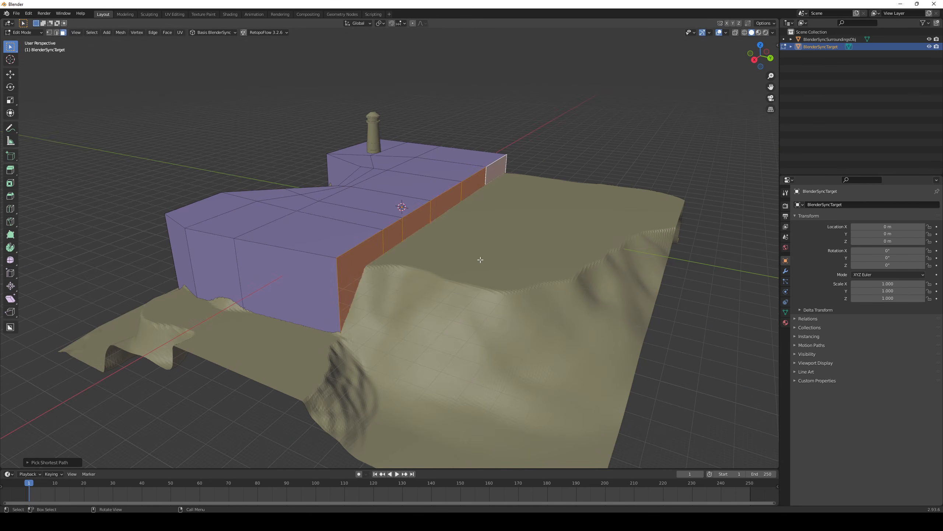
- Extend the block's landward faces across the plateau and shift the lighthouse-side wall faces along X
{"action": "middle_click_drag", "start_coordinate": [480, 260], "coordinate": [401, 297]}
{"action": "key", "text": "2"}
{"action": "left_click", "coordinate": [414, 317]}
{"action": "left_click", "coordinate": [410, 326]}
{"action": "left_click", "coordinate": [406, 299]}
{"action": "key", "text": "3"}
{"action": "left_click", "coordinate": [334, 297]}
{"action": "left_click", "coordinate": [139, 238], "text": "ctrl"}
{"action": "key", "text": "g"}
{"action": "key", "text": "x"}
{"action": "left_click", "coordinate": [287, 375]}
- Move the vertical corner edge beside the lighthouse horizontally to match the cliff's outline
{"action": "key", "text": "2"}
{"action": "left_click", "coordinate": [436, 337]}
{"action": "key", "text": "g"}
{"action": "key", "text": "shift+z"}
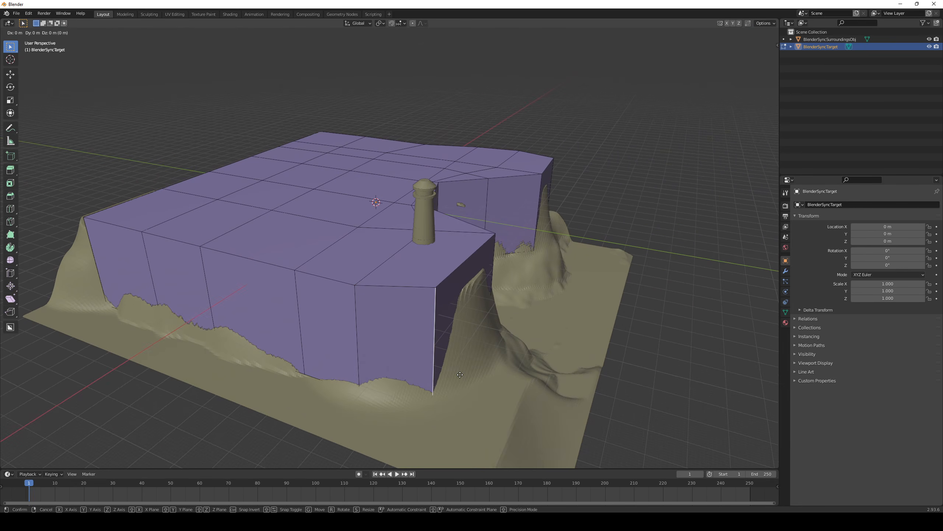
{"action": "left_click", "coordinate": [437, 337]}
- Slide the vertical edge at the cove's inner corner to refine the recess
{"action": "middle_click_drag", "start_coordinate": [437, 338], "coordinate": [443, 315]}
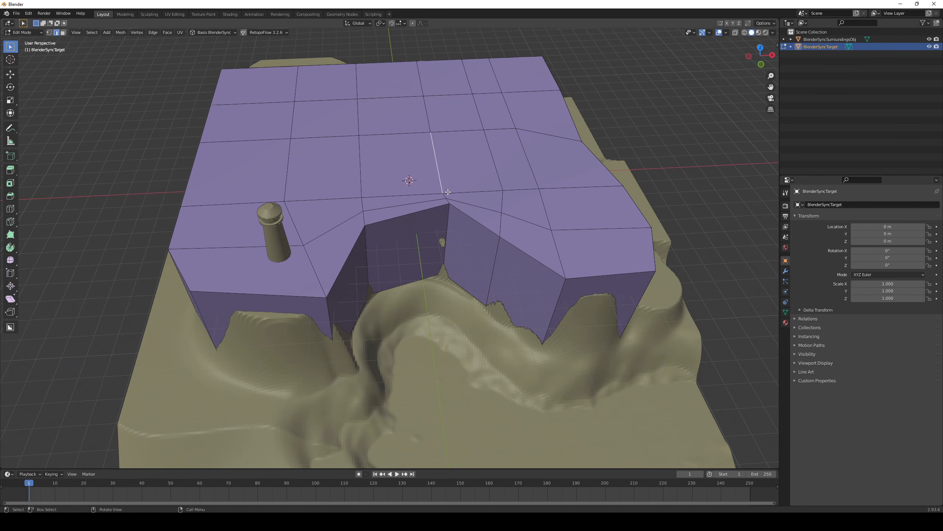
{"action": "middle_click_drag", "start_coordinate": [447, 192], "coordinate": [449, 93]}
{"action": "left_click", "coordinate": [451, 280]}
{"action": "middle_click_drag", "start_coordinate": [451, 280], "coordinate": [455, 379]}
{"action": "key", "text": "g"}
{"action": "key", "text": "g"}
{"action": "left_click", "coordinate": [446, 291]}
- Slide the inner vertices behind the cove recess to even out the mesh, hiding the surroundings object while working on the underside
{"action": "middle_click_drag", "start_coordinate": [351, 218], "coordinate": [438, 227]}
{"action": "left_click", "coordinate": [358, 257], "text": "alt"}
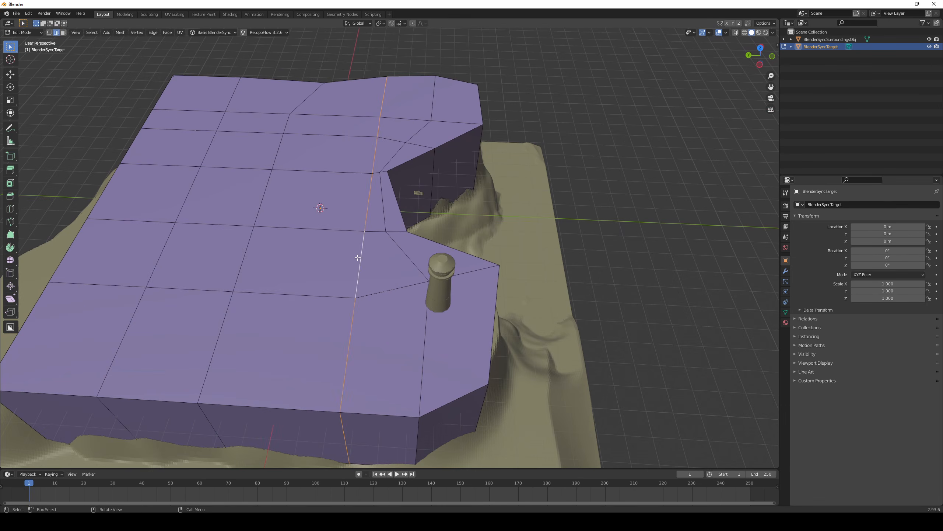
{"action": "middle_click_drag", "start_coordinate": [357, 257], "coordinate": [384, 162]}
{"action": "left_click", "coordinate": [384, 162]}
{"action": "left_click", "coordinate": [371, 175], "text": "shift"}
{"action": "left_click", "coordinate": [390, 145], "text": "shift"}
{"action": "left_click", "coordinate": [930, 39]}
{"action": "middle_click_drag", "start_coordinate": [427, 282], "coordinate": [401, 156]}
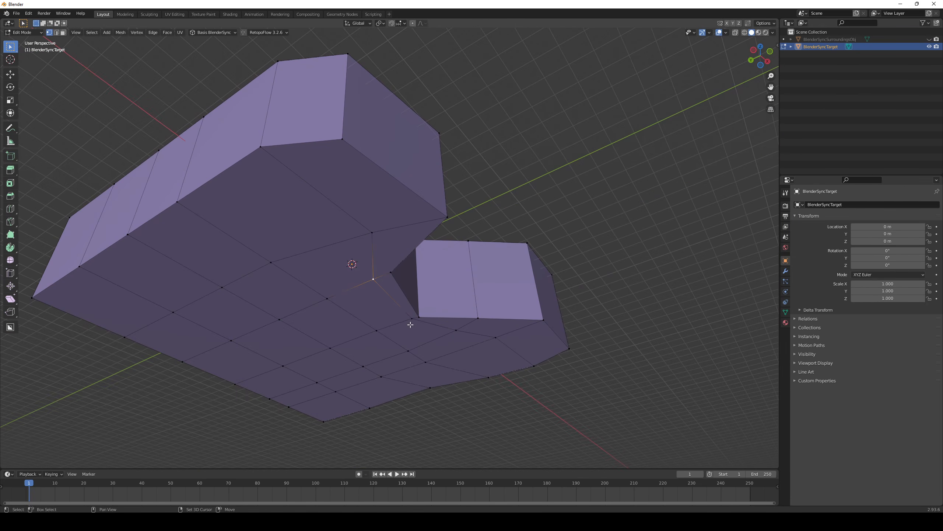
{"action": "middle_click_drag", "start_coordinate": [394, 260], "coordinate": [450, 357]}
{"action": "key", "text": "g"}
{"action": "key", "text": "g"}
{"action": "left_click", "coordinate": [438, 249]}
{"action": "left_click", "coordinate": [929, 40]}
- Move the bottom edges of the end walls, including the lighthouse side, to slope the cliff faces
{"action": "key", "text": "Tab"}
{"action": "scroll", "coordinate": [520, 316], "scroll_direction": "down", "scroll_amount": 3}
{"action": "middle_click_drag", "start_coordinate": [539, 323], "coordinate": [581, 282]}
{"action": "key", "text": "Tab"}
{"action": "key", "text": "2"}
{"action": "left_click", "coordinate": [425, 110], "text": "ctrl"}
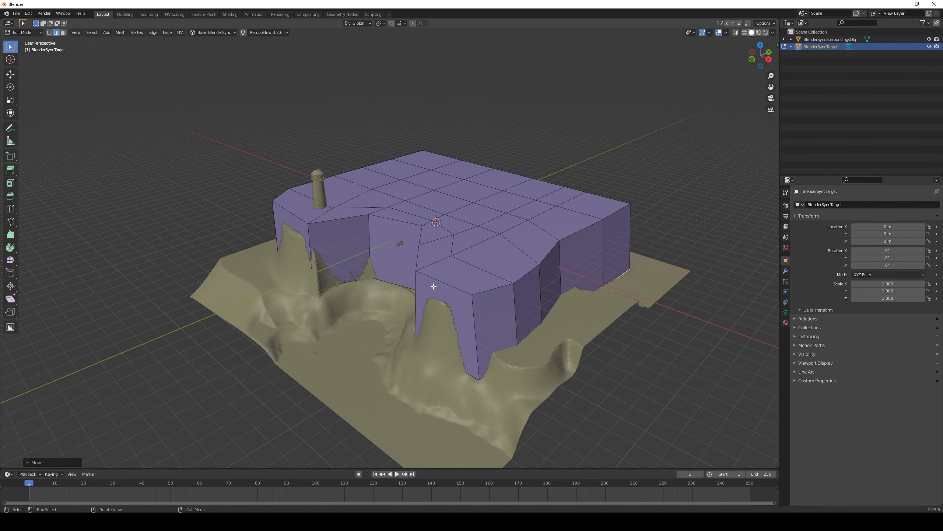
{"action": "middle_click_drag", "start_coordinate": [433, 286], "coordinate": [539, 208]}
{"action": "left_click", "coordinate": [241, 190]}
{"action": "left_click", "coordinate": [375, 178], "text": "ctrl"}
{"action": "middle_click_drag", "start_coordinate": [438, 245], "coordinate": [403, 335]}
{"action": "left_click", "coordinate": [390, 338]}
{"action": "key", "text": "KP_Divide"}
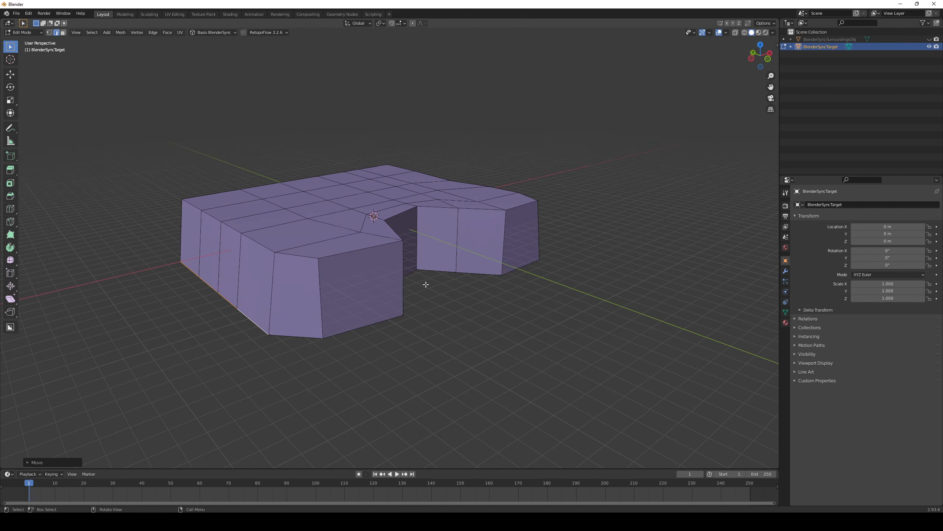
- Move the bottom edges of the block's seaward walls outward along Y to slope the cliff faces
{"action": "left_click", "coordinate": [340, 333]}
{"action": "left_click", "coordinate": [533, 282], "text": "ctrl"}
{"action": "middle_click_drag", "start_coordinate": [425, 284], "coordinate": [383, 275]}
{"action": "key", "text": "g"}
{"action": "key", "text": "y"}
{"action": "left_click", "coordinate": [487, 320]}
{"action": "key", "text": "Tab"}
{"action": "left_click", "coordinate": [644, 301]}
{"action": "mouse_move", "coordinate": [645, 301]}
{"action": "middle_mouse_down"}
{"action": "mouse_move", "coordinate": [593, 324]}
{"action": "mouse_move", "coordinate": [502, 295]}
{"action": "mouse_move", "coordinate": [630, 308]}
{"action": "middle_mouse_up"}
{"action": "key", "text": "shift+z"}
{"action": "left_click", "coordinate": [496, 283]}
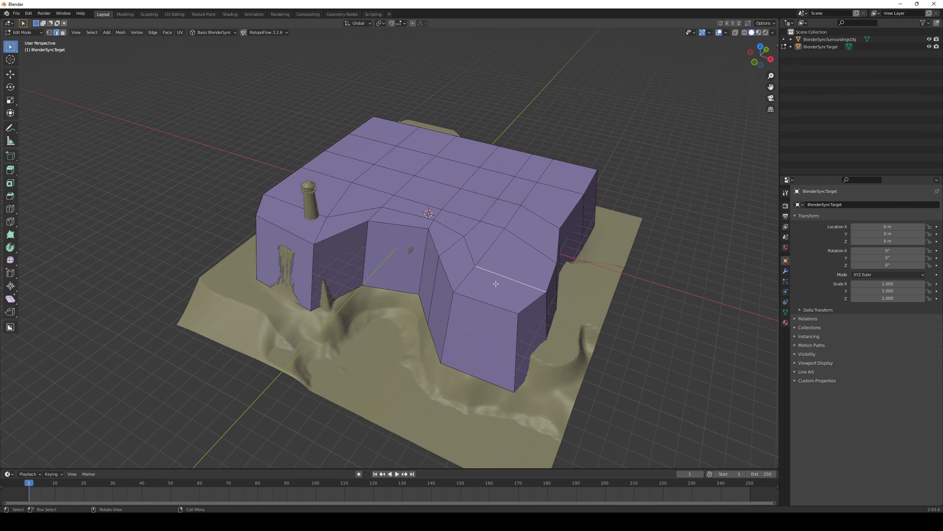
- Select all the faces on top of the cliff block and lower them along Z
{"action": "mouse_move", "coordinate": [501, 280]}
{"action": "left_mouse_down"}
{"action": "mouse_move", "coordinate": [314, 209]}
{"action": "mouse_move", "coordinate": [346, 223]}
{"action": "left_mouse_up"}
{"action": "key", "text": "Escape"}
{"action": "middle_click_drag", "start_coordinate": [444, 232], "coordinate": [463, 208]}
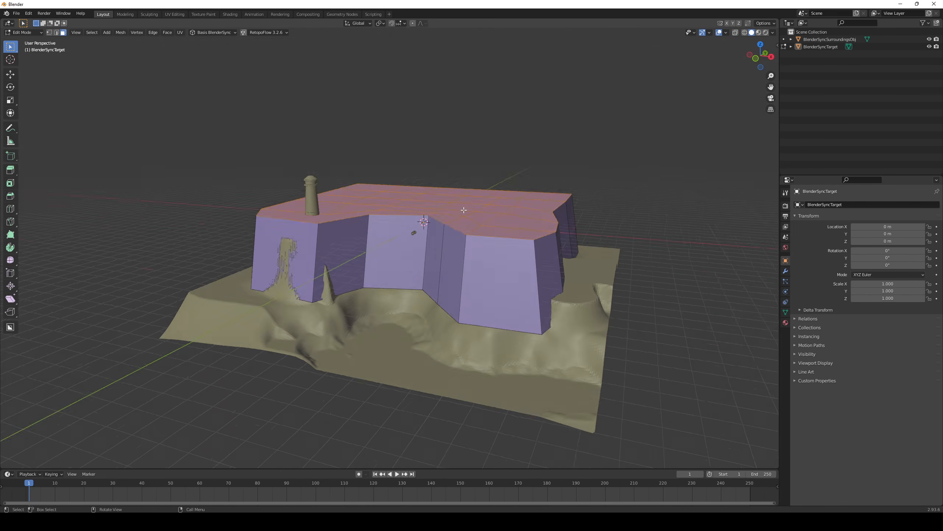
{"action": "key", "text": "KP_1"}
{"action": "key", "text": "g"}
{"action": "key", "text": "z"}
{"action": "left_click", "coordinate": [463, 350]}
{"action": "middle_click_drag", "start_coordinate": [530, 319], "coordinate": [447, 277]}
{"action": "key", "text": "Tab"}
{"action": "key", "text": "Tab"}
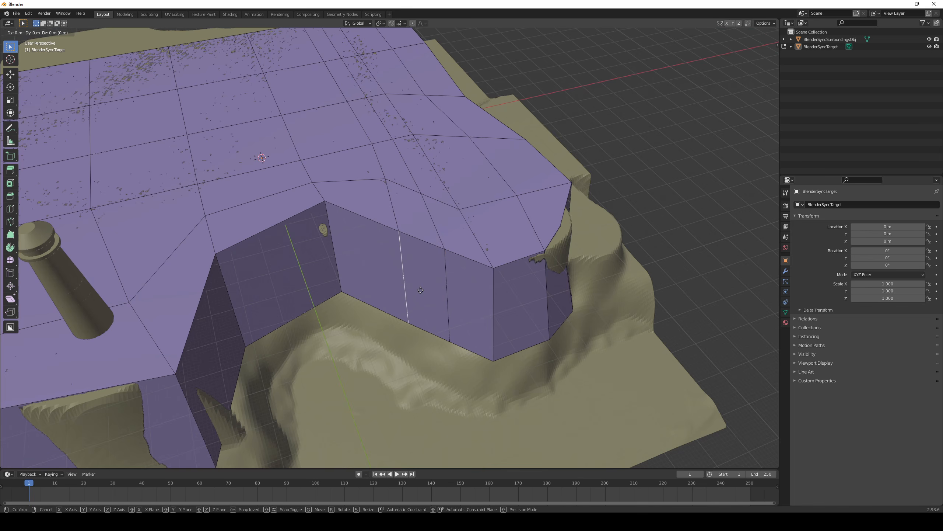
- Move the vertical cliff edges along the cove wall and beneath the lighthouse horizontally to round off the outline
{"action": "left_click", "coordinate": [421, 279]}
{"action": "scroll", "coordinate": [491, 324], "scroll_direction": "down", "scroll_amount": 3}
{"action": "middle_click_drag", "start_coordinate": [490, 324], "coordinate": [331, 270]}
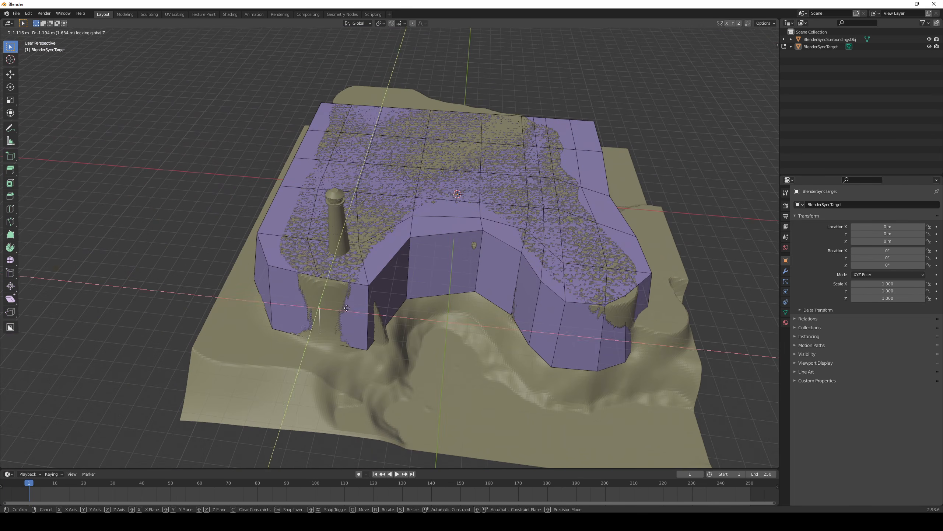
{"action": "middle_click_drag", "start_coordinate": [403, 315], "coordinate": [345, 266]}
{"action": "scroll", "coordinate": [403, 290], "scroll_direction": "down", "scroll_amount": 3}
{"action": "key", "text": "Tab"}
{"action": "middle_click_drag", "start_coordinate": [461, 278], "coordinate": [437, 304]}
{"action": "scroll", "coordinate": [449, 289], "scroll_direction": "up", "scroll_amount": 3}
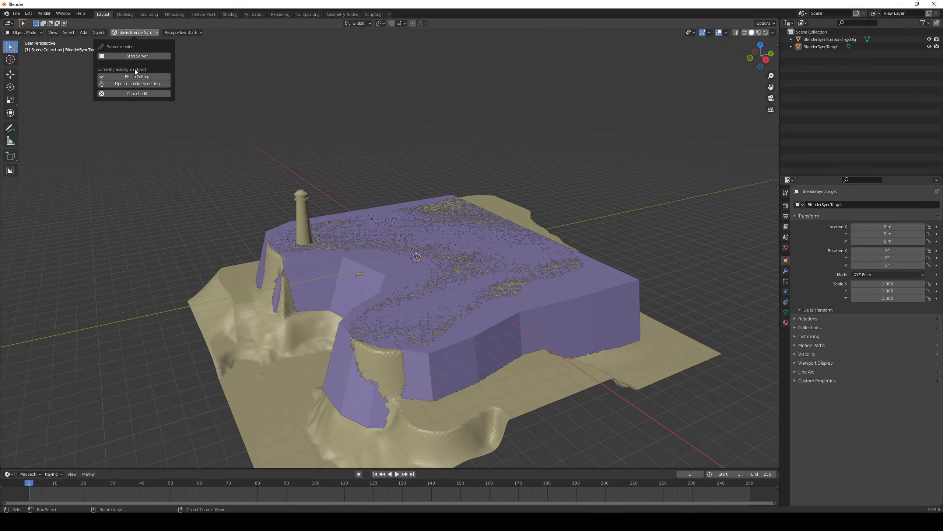
- Finish the mesh edit, check the cliff in Basis Editor and reopen QuickMesh8 for editing in Blender
{"action": "left_click", "coordinate": [136, 76]}
{"action": "key", "text": "alt+Tab"}
{"action": "right_click_drag", "start_coordinate": [326, 214], "coordinate": [408, 235]}
{"action": "left_click", "coordinate": [409, 236]}
{"action": "left_click", "coordinate": [910, 335]}
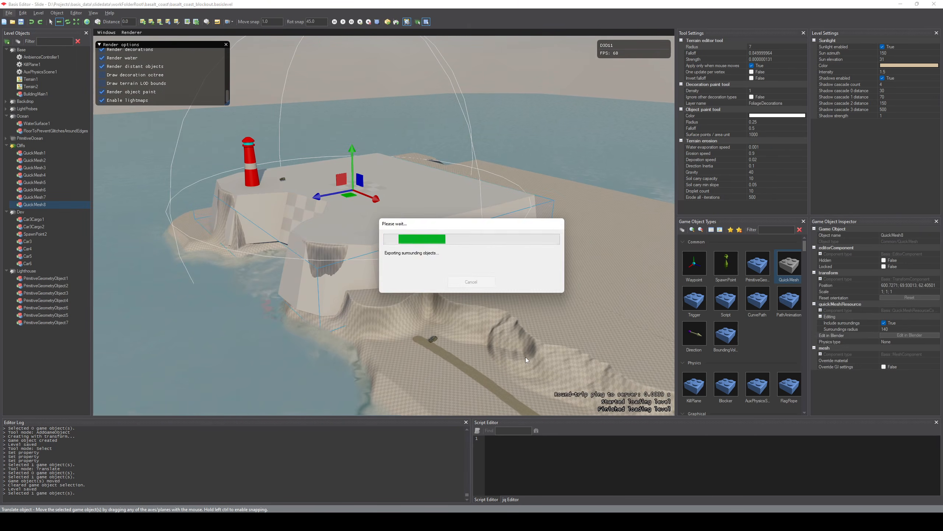
{"action": "key", "text": "alt+Tab"}
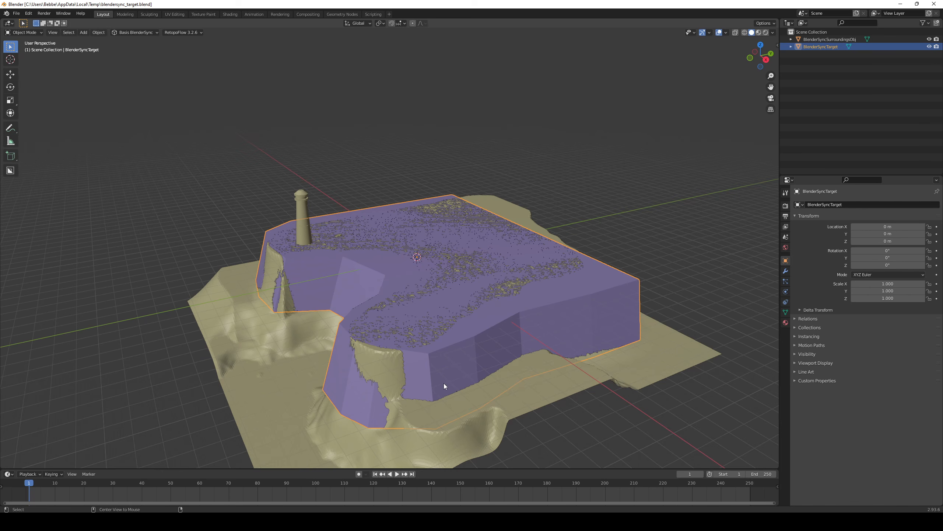
- Lower the cliff's bottom faces along Z and scale them outward in X and Y to widen the base
{"action": "middle_click_drag", "start_coordinate": [444, 384], "coordinate": [487, 278]}
{"action": "key", "text": "Tab"}
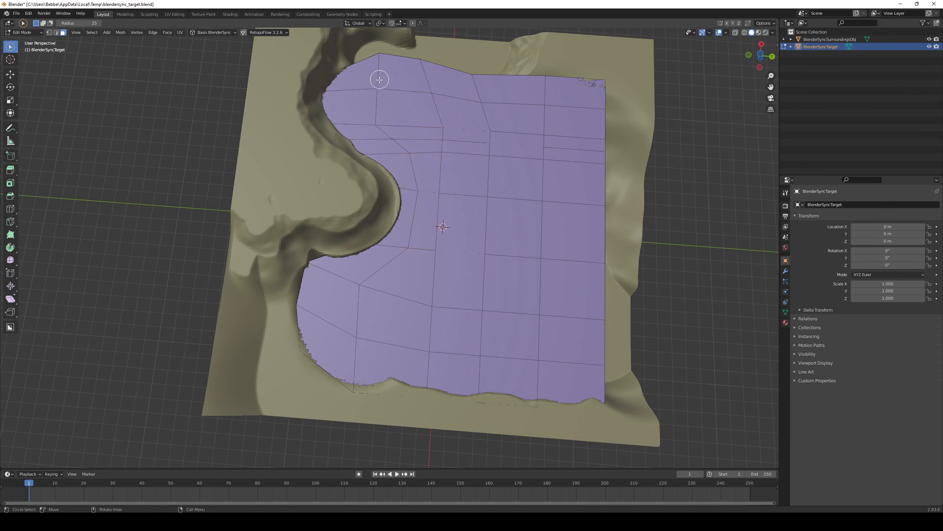
{"action": "mouse_move", "coordinate": [380, 80]}
{"action": "left_mouse_down"}
{"action": "mouse_move", "coordinate": [424, 359]}
{"action": "mouse_move", "coordinate": [460, 235]}
{"action": "mouse_move", "coordinate": [494, 257]}
{"action": "left_mouse_up"}
{"action": "middle_click_drag", "start_coordinate": [465, 201], "coordinate": [449, 257]}
{"action": "key", "text": "KP_1"}
{"action": "key", "text": "w"}
{"action": "key", "text": "w"}
{"action": "key", "text": "w"}
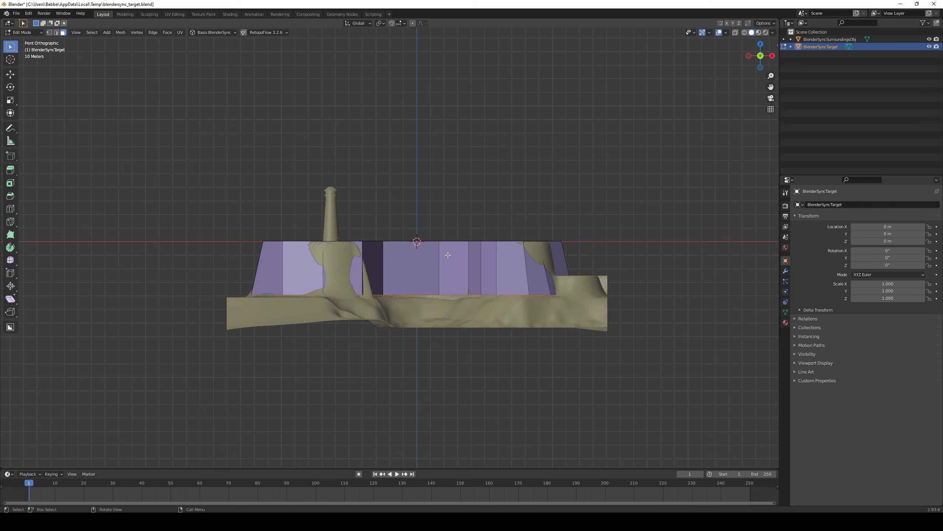
{"action": "left_click", "coordinate": [505, 357]}
{"action": "middle_click_drag", "start_coordinate": [504, 357], "coordinate": [475, 325]}
{"action": "key", "text": "s"}
{"action": "key", "text": "shift+z"}
{"action": "left_click", "coordinate": [531, 334]}
- Delete the cliff's bottom faces and add horizontal loop cuts around its walls
{"action": "key", "text": "x"}
{"action": "left_click", "coordinate": [502, 256]}
{"action": "key", "text": "ctrl+r"}
{"action": "left_click", "coordinate": [429, 353]}
{"action": "key", "text": "Tab"}
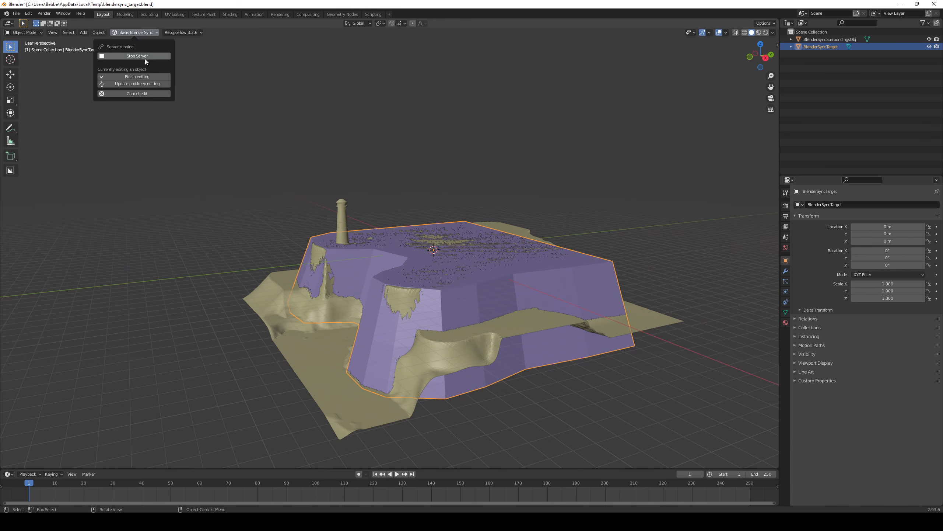
- Send the edited cliff mesh back to the level and switch to Basis Editor
{"action": "left_click", "coordinate": [137, 76]}
{"action": "left_click", "coordinate": [901, 5]}
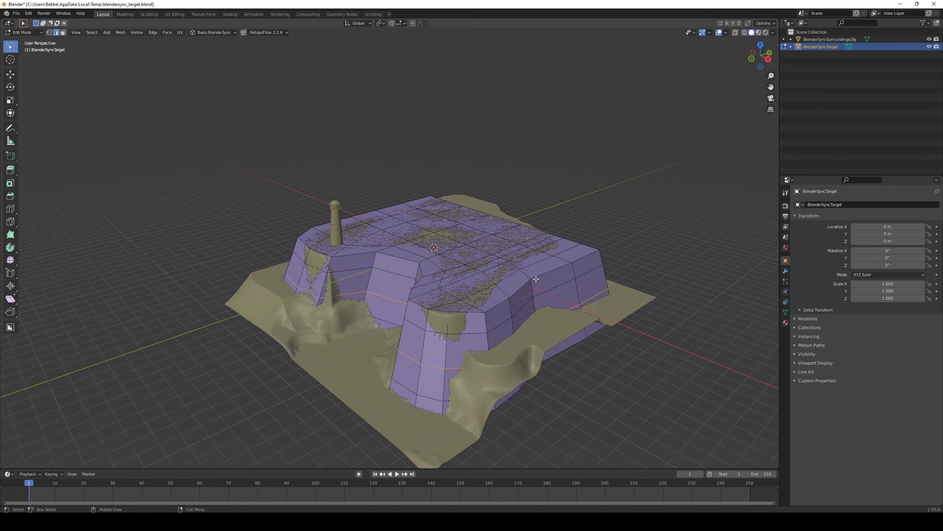
{"action": "left_click", "coordinate": [219, 77]}
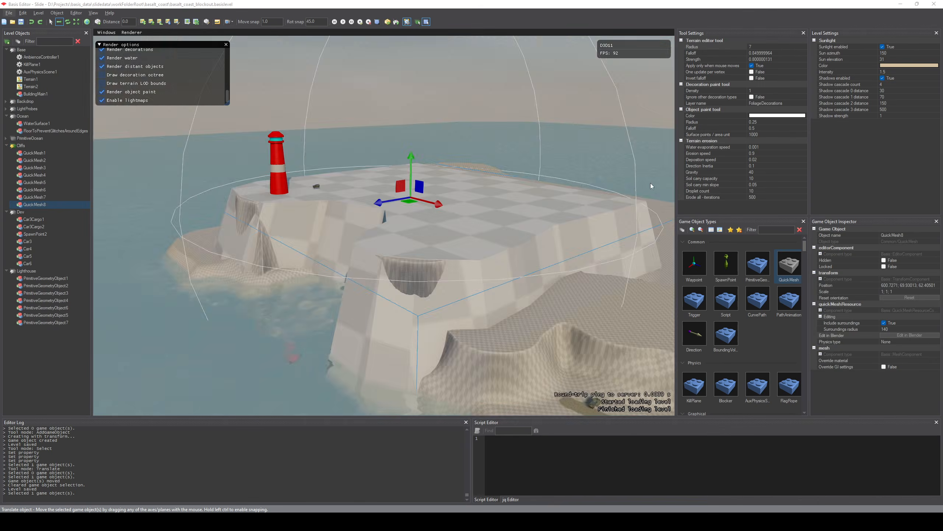
- Examine the cliff in the level from several sides, comparing it with the other rock formations and the Scottish cliff reference photo
{"action": "left_click", "coordinate": [650, 183]}
{"action": "mouse_move", "coordinate": [650, 183]}
{"action": "right_mouse_down"}
{"action": "mouse_move", "coordinate": [460, 341]}
{"action": "mouse_move", "coordinate": [583, 383]}
{"action": "mouse_move", "coordinate": [613, 364]}
{"action": "mouse_move", "coordinate": [565, 361]}
{"action": "mouse_move", "coordinate": [524, 383]}
{"action": "mouse_move", "coordinate": [442, 369]}
{"action": "mouse_move", "coordinate": [468, 379]}
{"action": "mouse_move", "coordinate": [483, 392]}
{"action": "mouse_move", "coordinate": [470, 392]}
{"action": "mouse_move", "coordinate": [474, 403]}
{"action": "mouse_move", "coordinate": [482, 401]}
{"action": "right_mouse_up"}
{"action": "key", "text": "a"}
{"action": "key", "text": "d"}
{"action": "key", "text": "w"}
{"action": "key", "text": "a"}
{"action": "key", "text": "s"}
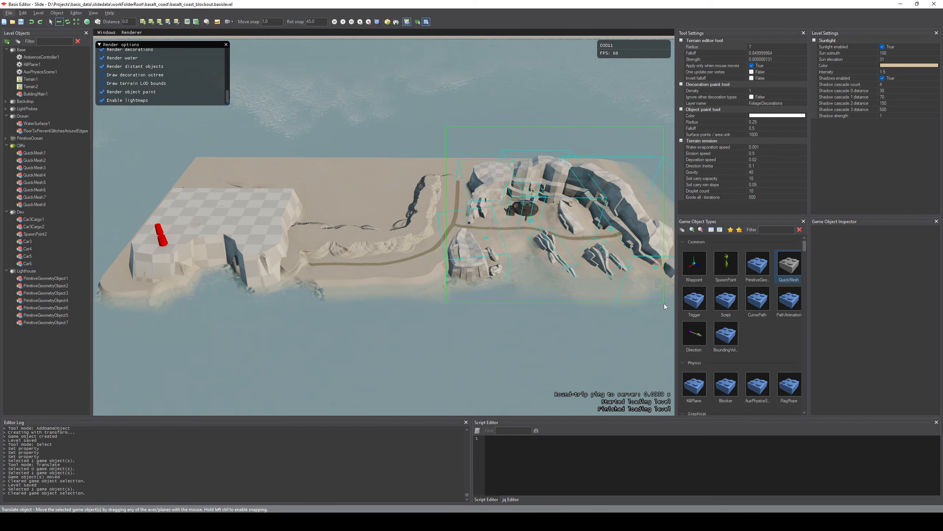
{"action": "left_click_drag", "start_coordinate": [664, 304], "coordinate": [664, 304]}
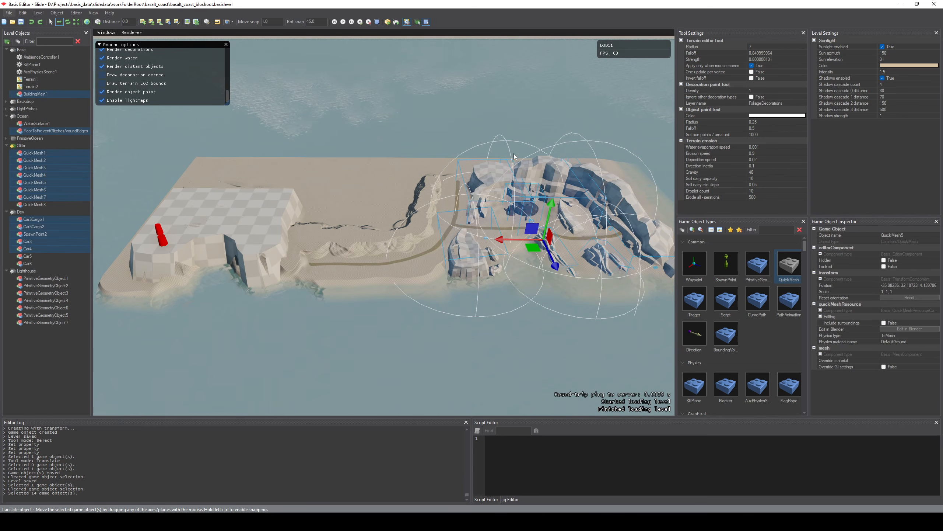
{"action": "left_click", "coordinate": [213, 219]}
{"action": "key", "text": "f"}
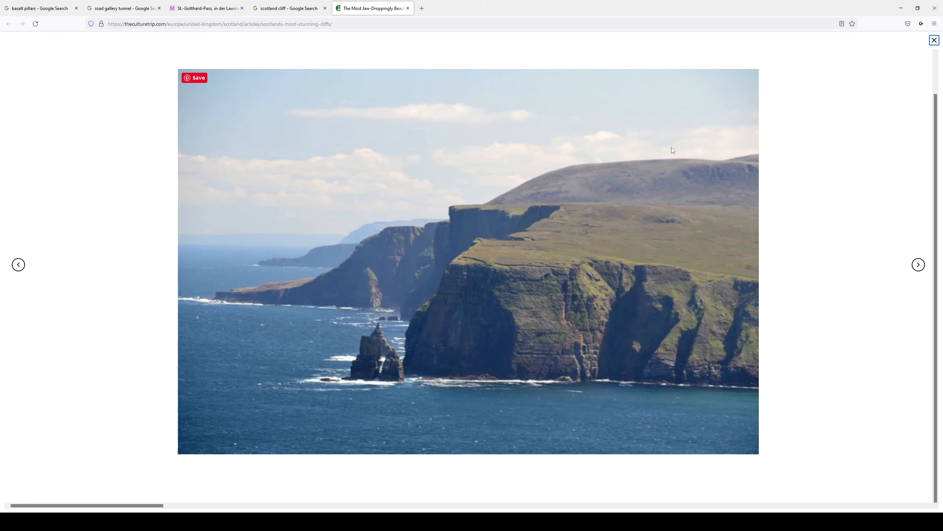
{"action": "left_click", "coordinate": [901, 9]}
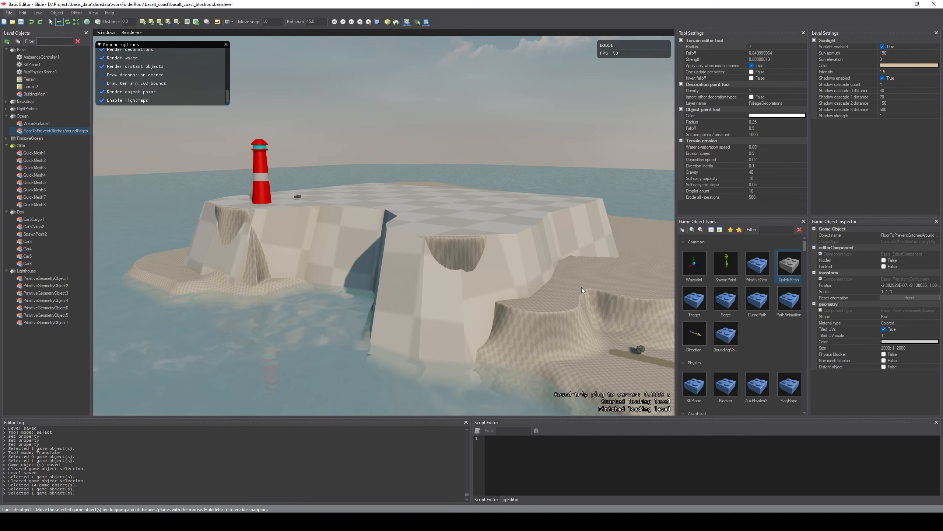
{"action": "right_click_drag", "start_coordinate": [466, 355], "coordinate": [562, 338]}
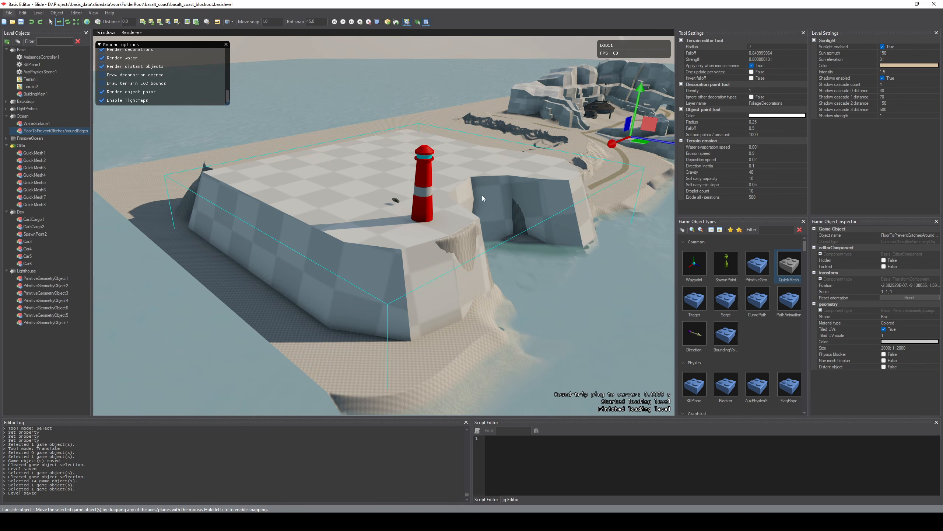
- Set the Surroundings radius of QuickMesh8 to 150 and open the mesh for editing in Blender
{"action": "left_click", "coordinate": [456, 185]}
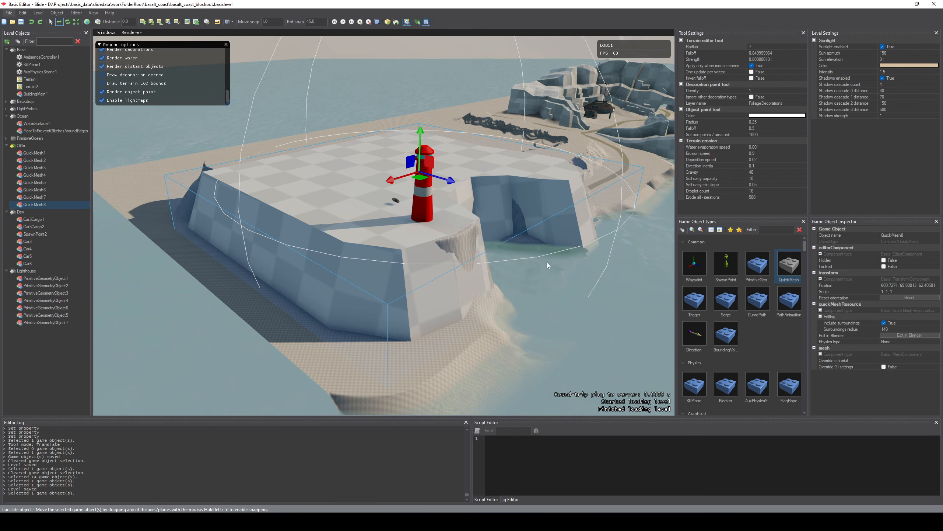
{"action": "key", "text": "d"}
{"action": "right_click_drag", "start_coordinate": [456, 184], "coordinate": [331, 171]}
{"action": "key", "text": "d"}
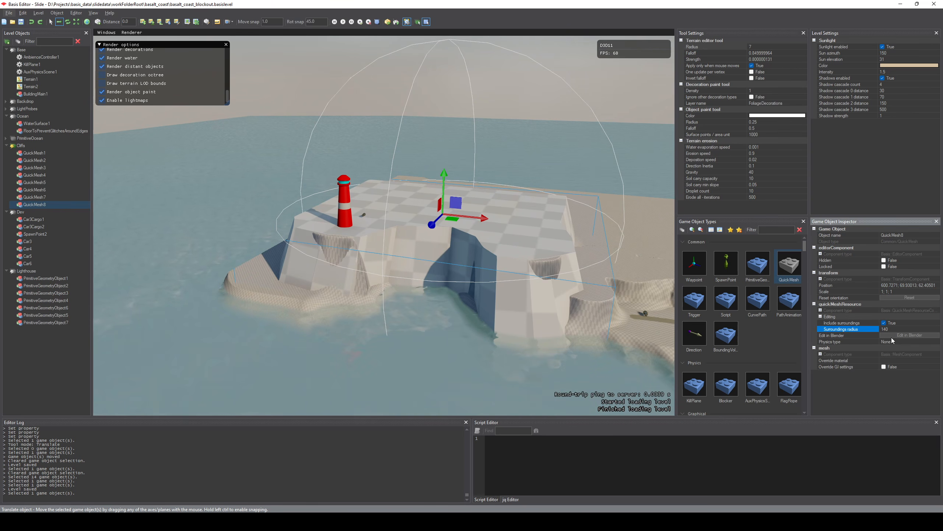
{"action": "key", "text": "Return"}
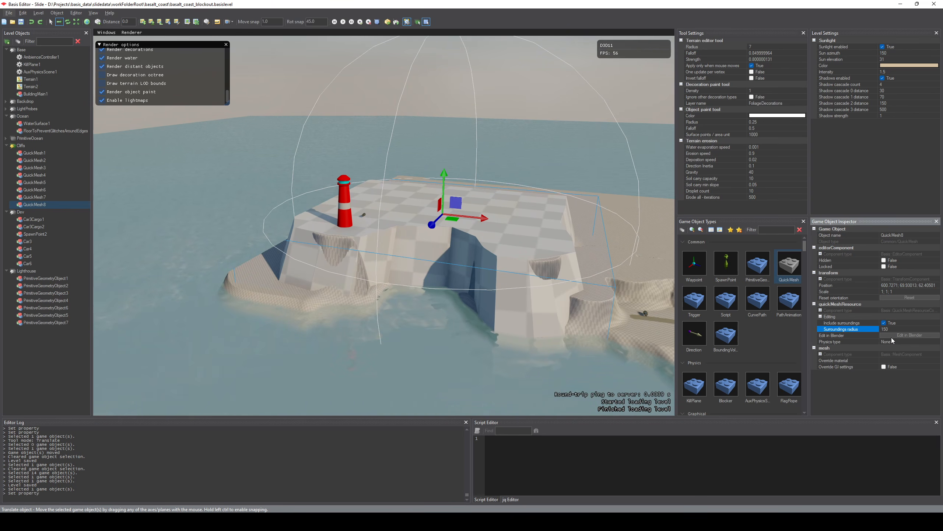
{"action": "left_click", "coordinate": [909, 336]}
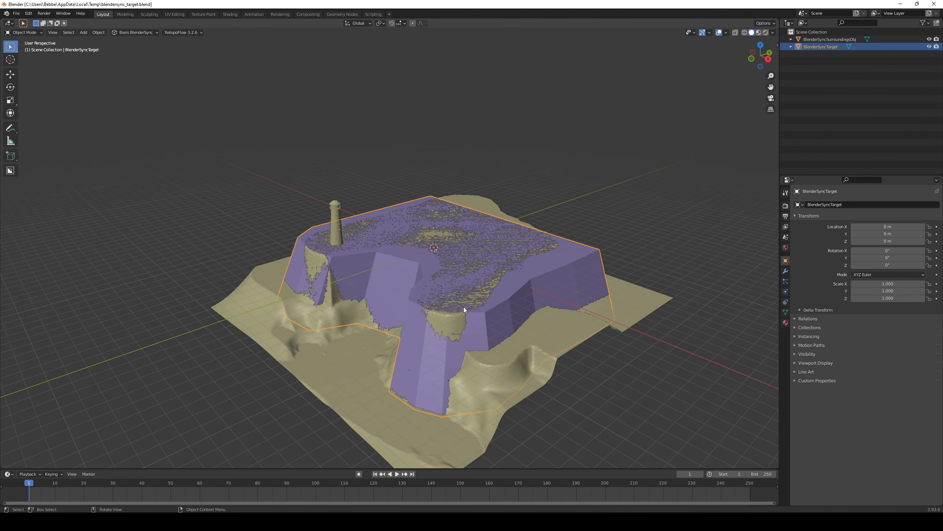
- Inspect the cliff with and without its surroundings, leave the surroundings object hidden and start editing the cliff mesh
{"action": "middle_click_drag", "start_coordinate": [463, 307], "coordinate": [479, 267]}
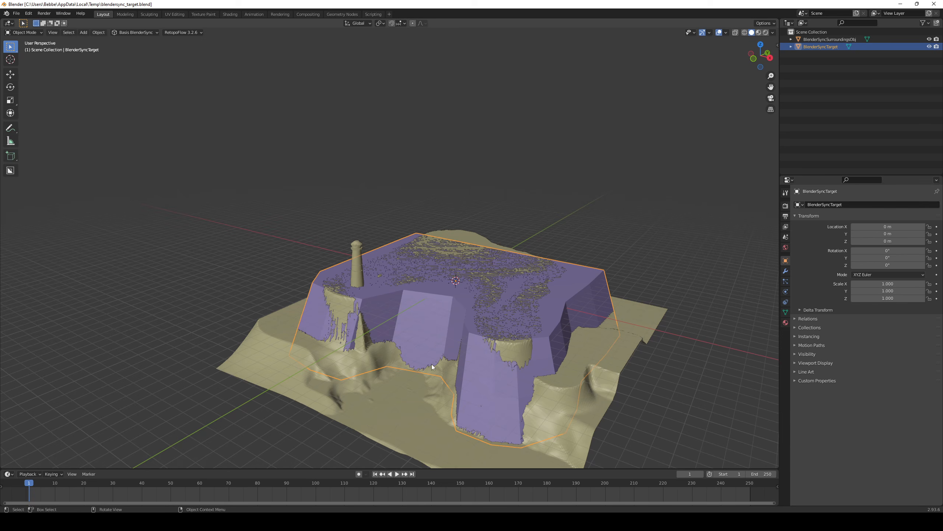
{"action": "left_click", "coordinate": [930, 39]}
{"action": "middle_click_drag", "start_coordinate": [594, 221], "coordinate": [390, 331]}
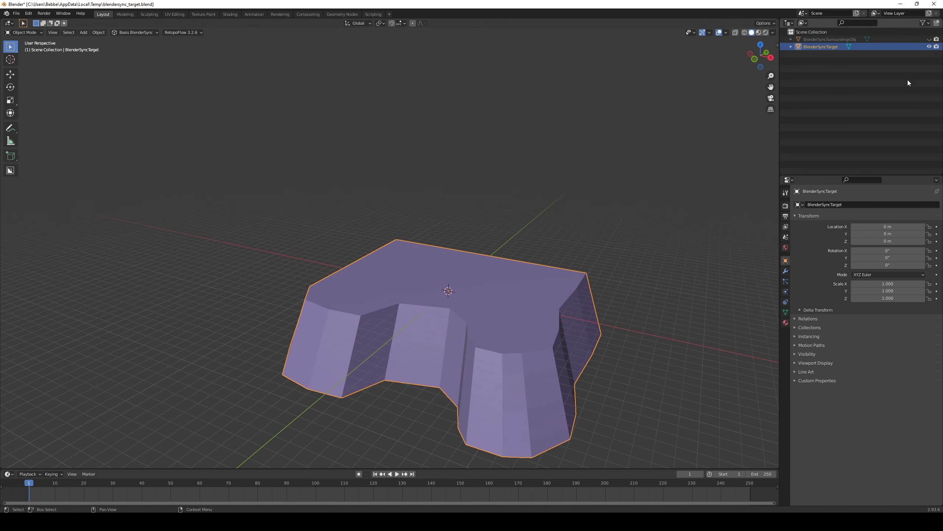
{"action": "left_click", "coordinate": [929, 40]}
{"action": "middle_click_drag", "start_coordinate": [439, 431], "coordinate": [424, 346]}
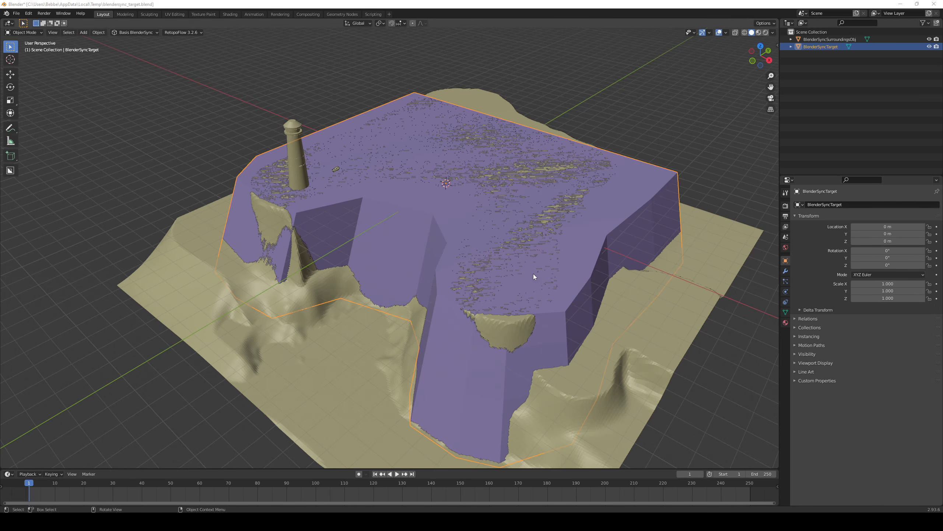
{"action": "left_click", "coordinate": [929, 40]}
{"action": "key", "text": "Tab"}
{"action": "mouse_move", "coordinate": [522, 244]}
{"action": "middle_mouse_down"}
{"action": "mouse_move", "coordinate": [504, 236]}
{"action": "mouse_move", "coordinate": [515, 242]}
{"action": "middle_mouse_up"}
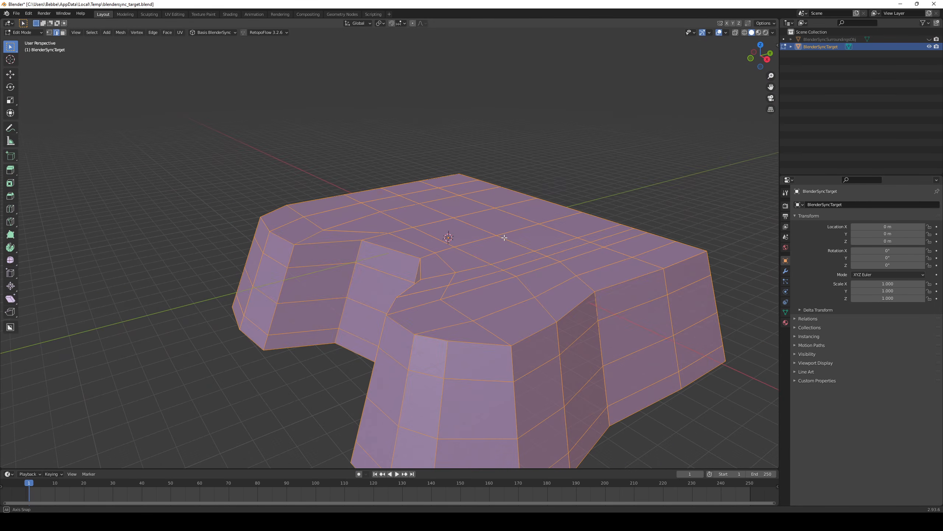
- Try to move a path of faces on the plateau vertically along Z
{"action": "key", "text": "alt+a"}
{"action": "key", "text": "3"}
{"action": "key", "text": "ctrl+r"}
{"action": "mouse_move", "coordinate": [436, 245]}
{"action": "middle_mouse_down"}
{"action": "mouse_move", "coordinate": [457, 238]}
{"action": "mouse_move", "coordinate": [433, 240]}
{"action": "middle_mouse_up"}
{"action": "left_click", "coordinate": [415, 227]}
{"action": "left_click", "coordinate": [411, 233]}
{"action": "left_click", "coordinate": [397, 226]}
{"action": "left_click", "coordinate": [430, 193], "text": "ctrl"}
{"action": "middle_click_drag", "start_coordinate": [468, 205], "coordinate": [546, 329]}
{"action": "key", "text": "g"}
{"action": "key", "text": "z"}
{"action": "left_click", "coordinate": [511, 302]}
{"action": "key", "text": "ctrl+z"}
- Extend the face selection across the plateau and raise the faces along Z
{"action": "left_click", "coordinate": [534, 343], "text": "ctrl"}
{"action": "key", "text": "g"}
{"action": "key", "text": "z"}
{"action": "left_click", "coordinate": [557, 327]}
{"action": "key", "text": "Tab"}
{"action": "scroll", "coordinate": [598, 306], "scroll_direction": "down", "scroll_amount": 5}
{"action": "key", "text": "Tab"}
{"action": "key", "text": "Tab"}
{"action": "key", "text": "Tab"}
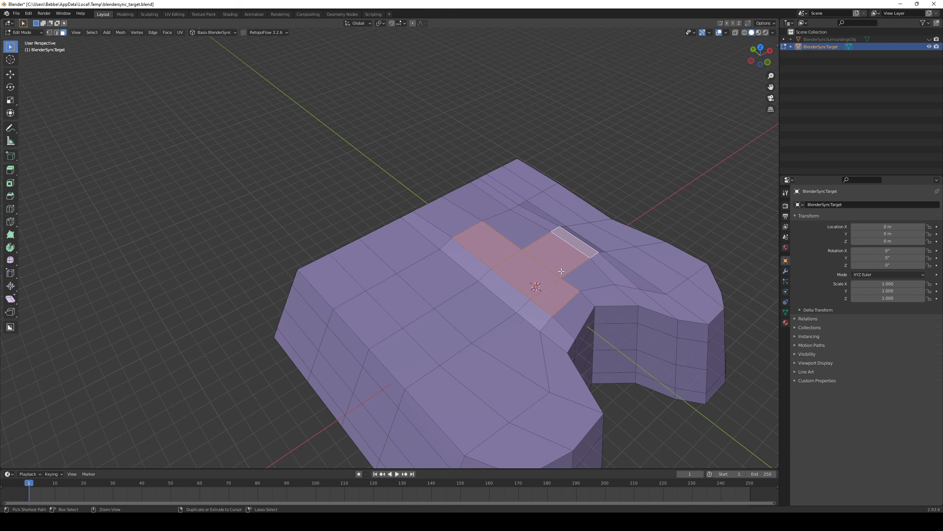
- Select a larger patch of connected faces in the middle of the plateau and raise it along Z
{"action": "left_click", "coordinate": [483, 292], "text": "ctrl"}
{"action": "middle_click_drag", "start_coordinate": [562, 271], "coordinate": [375, 238]}
{"action": "left_click", "coordinate": [532, 292], "text": "ctrl"}
{"action": "left_click", "coordinate": [520, 264], "text": "ctrl"}
{"action": "left_click", "coordinate": [446, 257], "text": "ctrl"}
{"action": "key", "text": "g"}
{"action": "key", "text": "z"}
{"action": "left_click", "coordinate": [475, 328]}
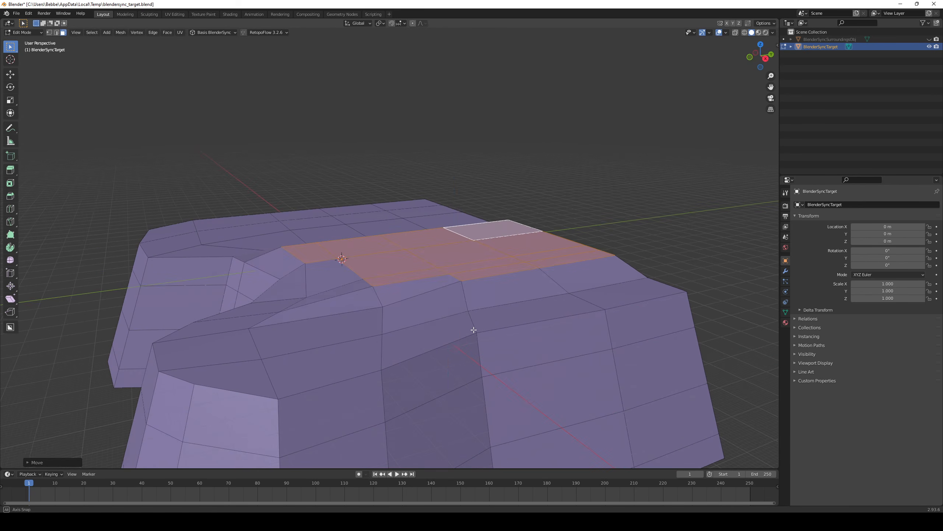
{"action": "key", "text": "Tab"}
- Move two neighbouring faces at the plateau's landward edge along Z to vary the terrain height
{"action": "middle_click_drag", "start_coordinate": [474, 330], "coordinate": [408, 303]}
{"action": "key", "text": "Tab"}
{"action": "left_click", "coordinate": [500, 258]}
{"action": "left_click", "coordinate": [520, 277], "text": "ctrl"}
{"action": "key", "text": "g"}
{"action": "key", "text": "z"}
{"action": "left_click", "coordinate": [543, 286]}
{"action": "key", "text": "Tab"}
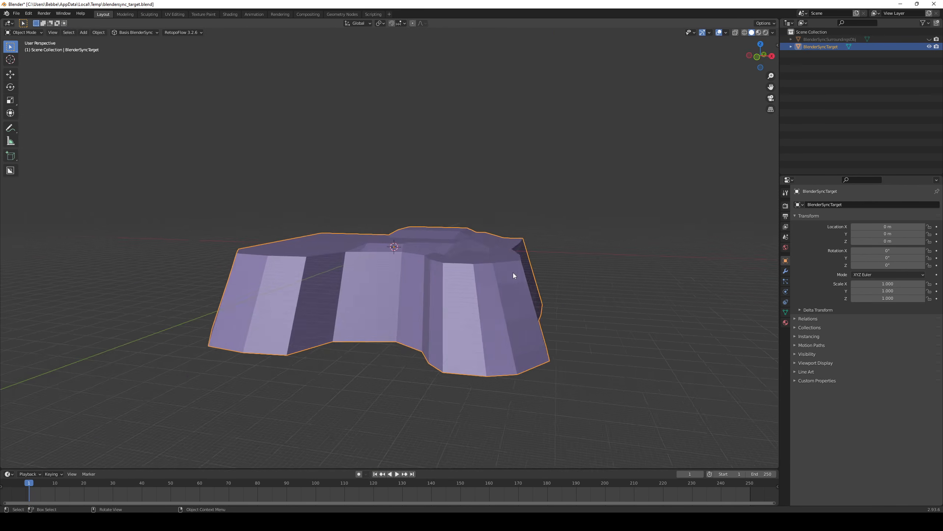
{"action": "middle_click_drag", "start_coordinate": [513, 273], "coordinate": [475, 269]}
{"action": "scroll", "coordinate": [555, 248], "scroll_direction": "up", "scroll_amount": 2}
- Select the landward part of the cliff top through the mesh, then rotate and move it in side view to tilt it
{"action": "key", "text": "Tab"}
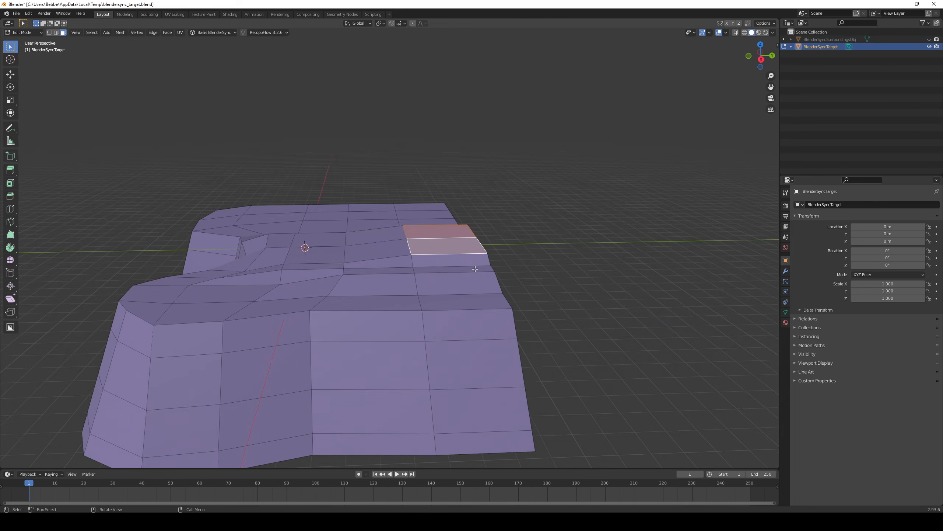
{"action": "key", "text": "alt+z"}
{"action": "key", "text": "KP_3"}
{"action": "left_click_drag", "start_coordinate": [308, 239], "coordinate": [492, 165]}
{"action": "key", "text": "alt+z"}
{"action": "middle_click_drag", "start_coordinate": [467, 185], "coordinate": [449, 238]}
{"action": "key", "text": "KP_1"}
{"action": "key", "text": "KP_3"}
{"action": "key", "text": "r"}
{"action": "left_click", "coordinate": [520, 240]}
{"action": "key", "text": "g"}
{"action": "left_click", "coordinate": [450, 210]}
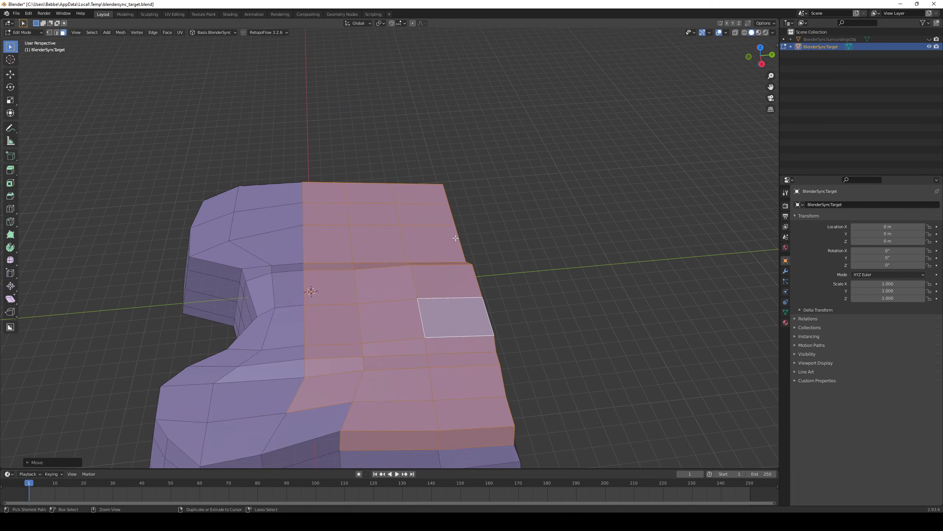
- Add the plateau faces next to the cove and the upper side-wall faces to the selection
{"action": "middle_click_drag", "start_coordinate": [338, 403], "coordinate": [438, 282], "text": "shift"}
{"action": "left_click", "coordinate": [433, 279], "text": "shift"}
{"action": "left_click", "coordinate": [366, 289], "text": "shift"}
{"action": "left_click", "coordinate": [419, 303], "text": "shift"}
{"action": "left_click", "coordinate": [362, 316], "text": "shift"}
{"action": "left_click", "coordinate": [398, 245], "text": "shift"}
{"action": "left_click", "coordinate": [388, 220], "text": "shift"}
{"action": "left_click", "coordinate": [390, 197], "text": "shift"}
{"action": "left_click", "coordinate": [371, 137], "text": "shift"}
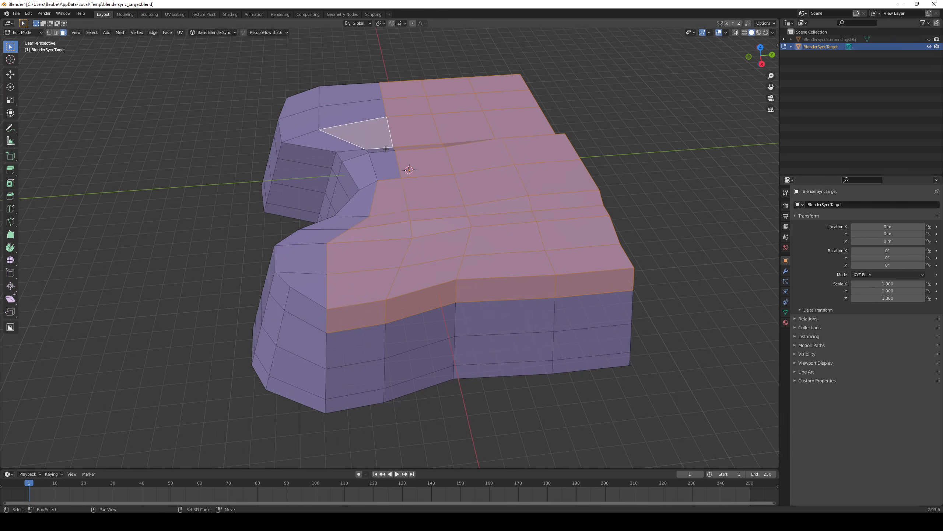
{"action": "left_click", "coordinate": [385, 166], "text": "shift"}
{"action": "left_click", "coordinate": [382, 150], "text": "shift"}
{"action": "left_click", "coordinate": [360, 93], "text": "shift"}
- Rotate and move the enlarged selection of cliff top faces in side view to adjust the plateau's slope
{"action": "middle_click_drag", "start_coordinate": [451, 170], "coordinate": [314, 184]}
{"action": "key", "text": "KP_3"}
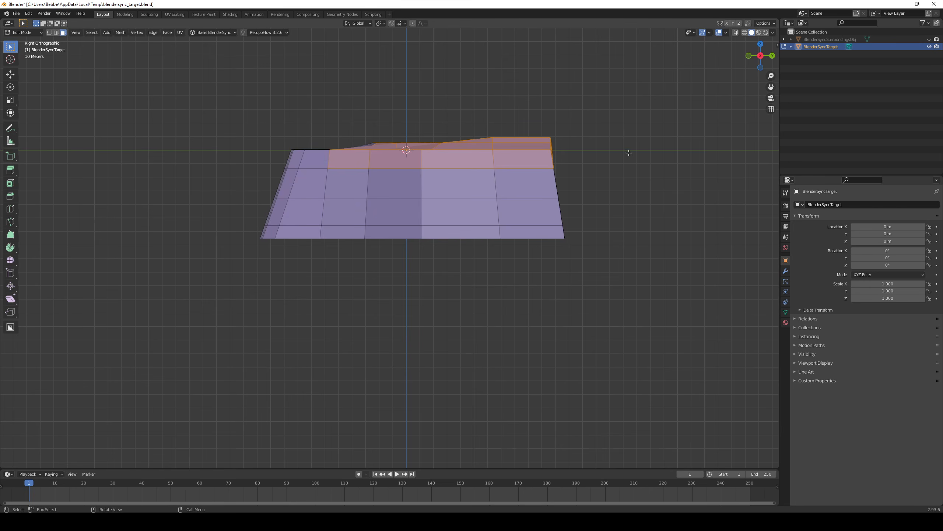
{"action": "key", "text": "r"}
{"action": "left_click", "coordinate": [491, 165]}
{"action": "key", "text": "g"}
{"action": "left_click", "coordinate": [490, 177]}
{"action": "key", "text": "Tab"}
{"action": "middle_click_drag", "start_coordinate": [489, 178], "coordinate": [710, 196]}
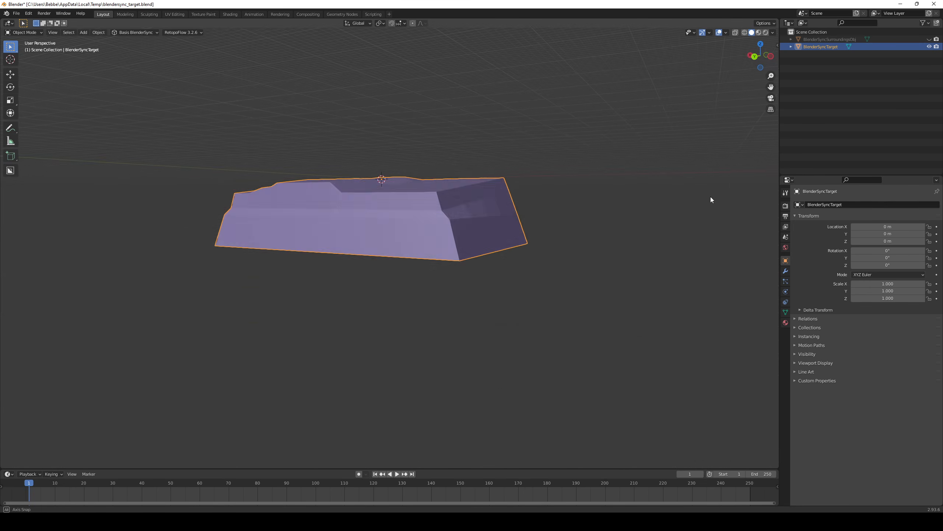
- Update the level with the tilted cliff mesh and inspect it from the landward side in Basis Editor
{"action": "key", "text": "Tab"}
{"action": "middle_click_drag", "start_coordinate": [534, 199], "coordinate": [309, 198]}
{"action": "scroll", "coordinate": [306, 198], "scroll_direction": "up", "scroll_amount": 1}
{"action": "left_click", "coordinate": [213, 33]}
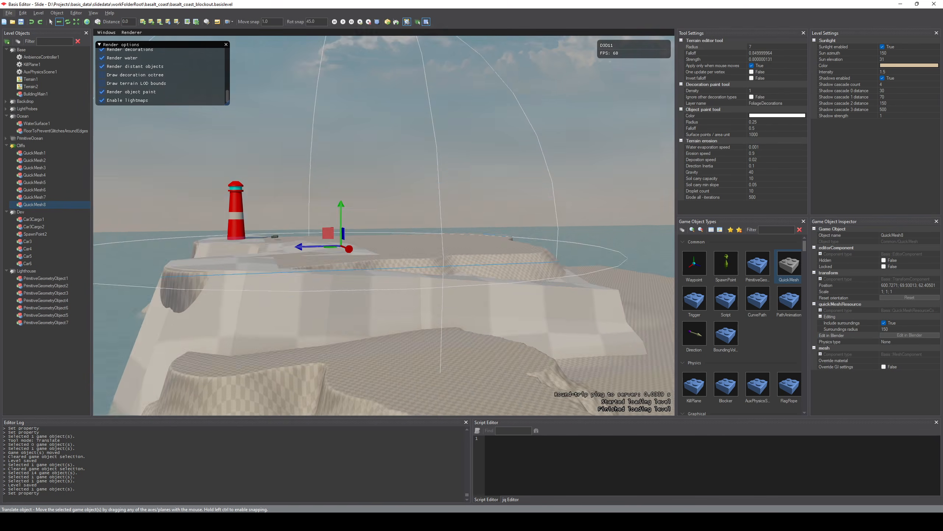
{"action": "right_click_drag", "start_coordinate": [537, 281], "coordinate": [478, 352]}
- Try to level Terrain2 around the cliff with the Level Terrain tool at a sampled target height of 0.288
{"action": "key", "text": "F2"}
{"action": "key", "text": "2"}
{"action": "key", "text": "F2"}
{"action": "left_click", "coordinate": [388, 259], "text": "shift"}
{"action": "right_click_drag", "start_coordinate": [387, 258], "coordinate": [352, 259]}
{"action": "key", "text": "ctrl+z"}
{"action": "mouse_move", "coordinate": [352, 260]}
{"action": "left_mouse_down"}
{"action": "mouse_move", "coordinate": [449, 260]}
{"action": "mouse_move", "coordinate": [442, 255]}
{"action": "mouse_move", "coordinate": [633, 225]}
{"action": "mouse_move", "coordinate": [610, 203]}
{"action": "mouse_move", "coordinate": [531, 244]}
{"action": "left_mouse_up"}
{"action": "key", "text": "ctrl+z"}
{"action": "right_click_drag", "start_coordinate": [442, 291], "coordinate": [349, 232]}
{"action": "key", "text": "Escape"}
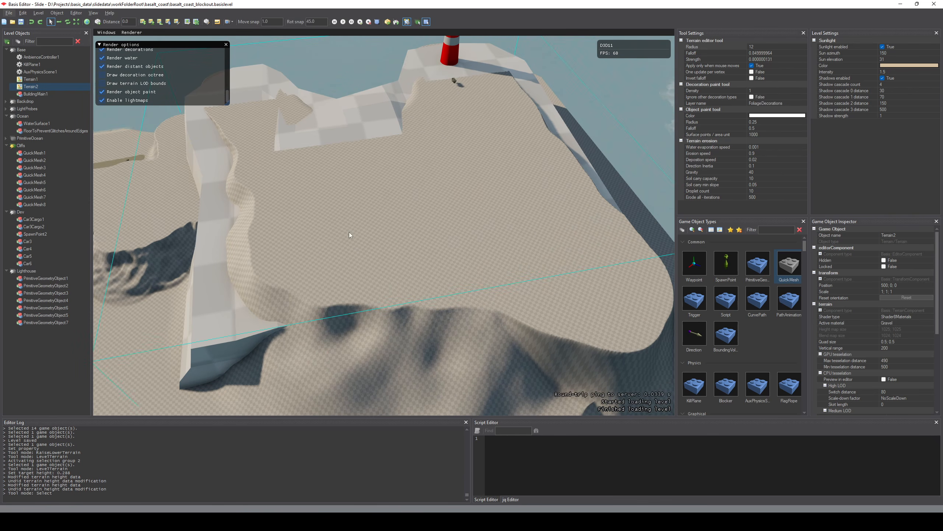
- Place a TerrainCarver on the sand beside the lighthouse cliff and set its box size to 200, 1, 100
{"action": "type", "text": "carver"}
{"action": "left_click", "coordinate": [742, 265]}
{"action": "left_click", "coordinate": [491, 260]}
{"action": "key", "text": "f"}
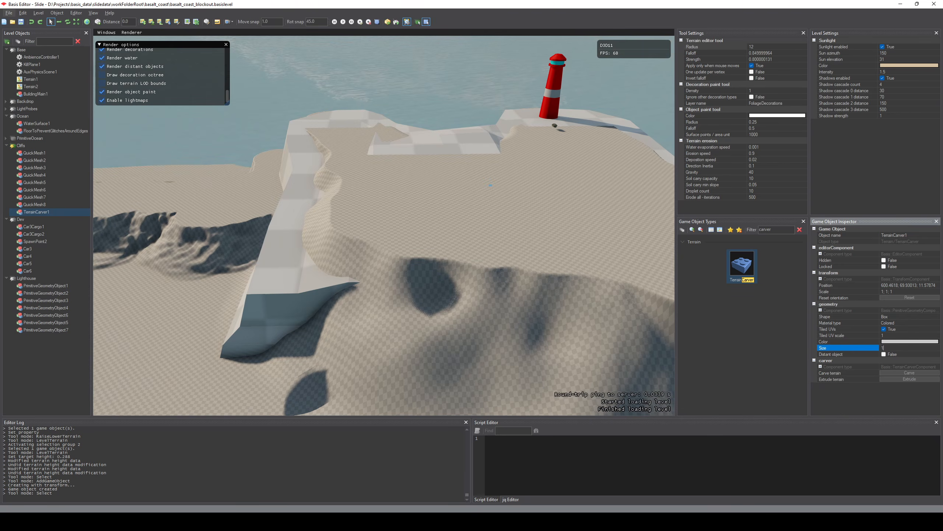
{"action": "left_click", "coordinate": [898, 349]}
{"action": "key", "text": "BackSpace"}
{"action": "key", "text": "BackSpace"}
{"action": "key", "text": "Return"}
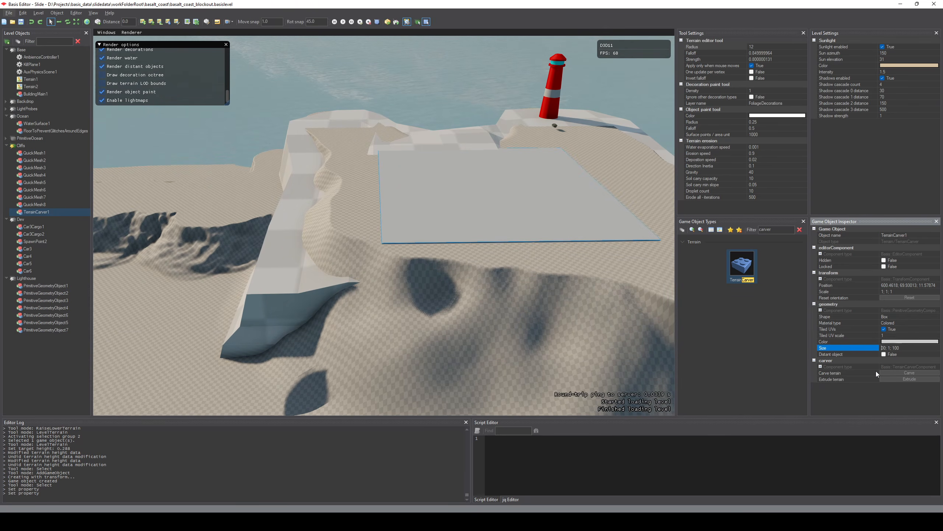
{"action": "type", "text": "2"}
{"action": "key", "text": "Return"}
- Move and tilt the carver to match the plateau's slope, lower it slightly, and carve the terrain above the cliff
{"action": "right_click_drag", "start_coordinate": [483, 209], "coordinate": [416, 208]}
{"action": "key", "text": "w"}
{"action": "left_click_drag", "start_coordinate": [479, 154], "coordinate": [356, 154]}
{"action": "key", "text": "e"}
{"action": "right_click_drag", "start_coordinate": [423, 223], "coordinate": [416, 198]}
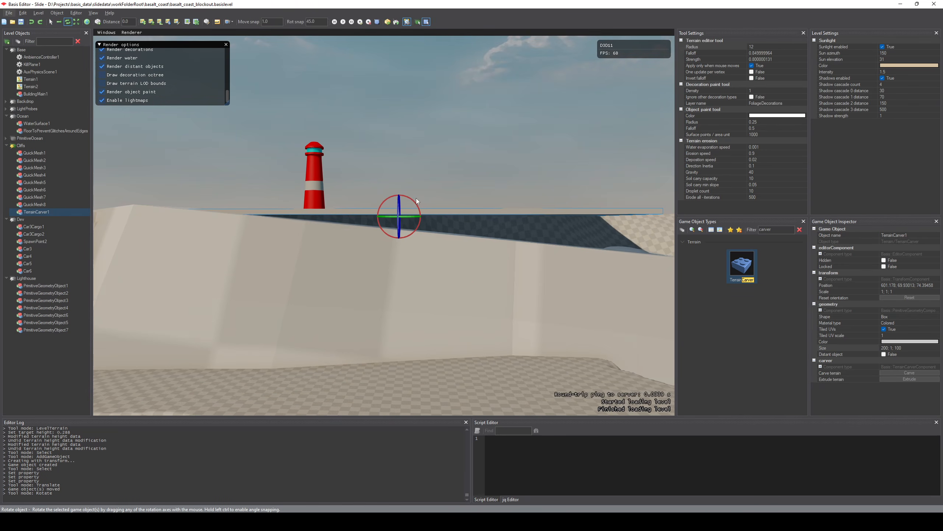
{"action": "left_click_drag", "start_coordinate": [415, 201], "coordinate": [417, 207]}
{"action": "key", "text": "w"}
{"action": "left_click_drag", "start_coordinate": [411, 227], "coordinate": [412, 235]}
{"action": "left_click", "coordinate": [906, 373]}
- Shift the carver along the plateau, carving repeatedly to clear the remaining terrain, and park it offshore, deselected
{"action": "right_click_drag", "start_coordinate": [376, 186], "coordinate": [323, 198]}
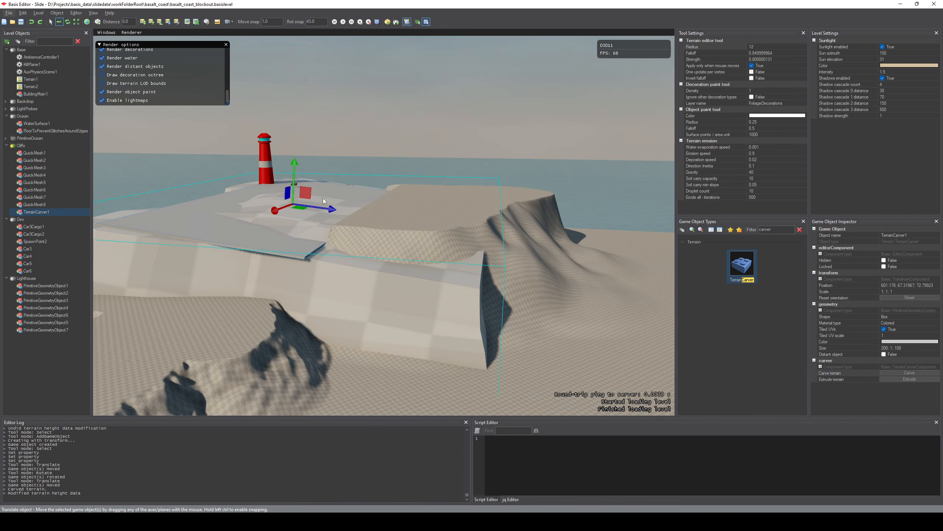
{"action": "left_click_drag", "start_coordinate": [329, 208], "coordinate": [489, 175]}
{"action": "left_click", "coordinate": [913, 373]}
{"action": "left_click", "coordinate": [910, 373]}
{"action": "left_click", "coordinate": [910, 373]}
{"action": "left_click", "coordinate": [909, 373]}
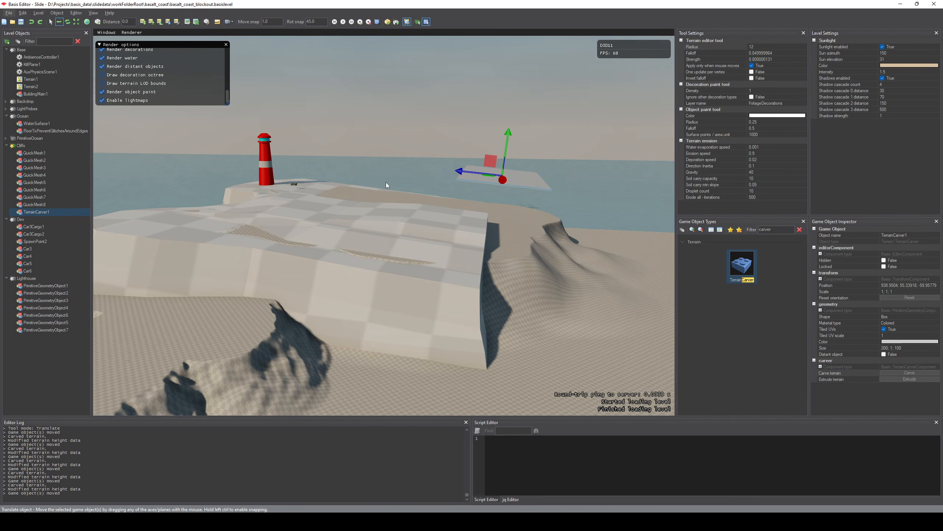
{"action": "left_click", "coordinate": [386, 183]}
{"action": "right_click_drag", "start_coordinate": [386, 183], "coordinate": [386, 208]}
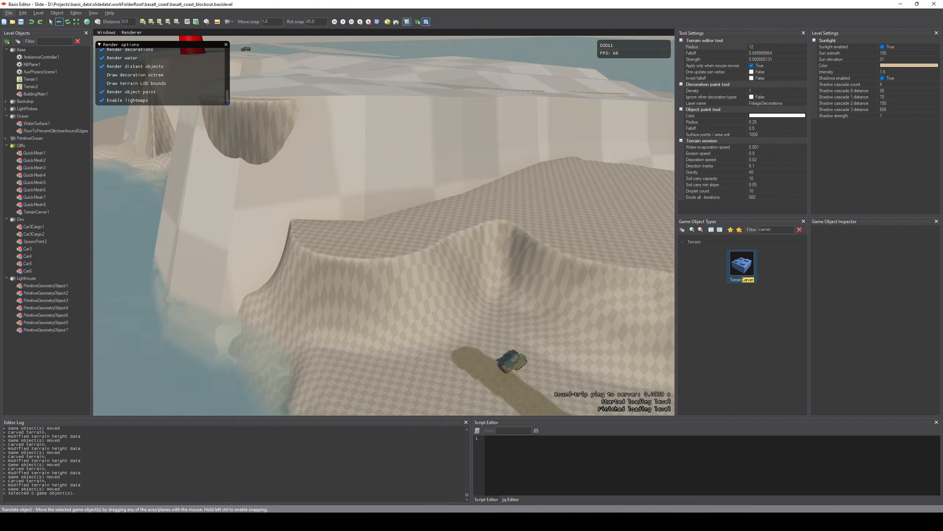
- Open the lighthouse cliff mesh in Blender with its surroundings and slide vertices on the landward side wall along their edges
{"action": "right_click_drag", "start_coordinate": [435, 340], "coordinate": [440, 352]}
{"action": "right_click_drag", "start_coordinate": [391, 230], "coordinate": [393, 232]}
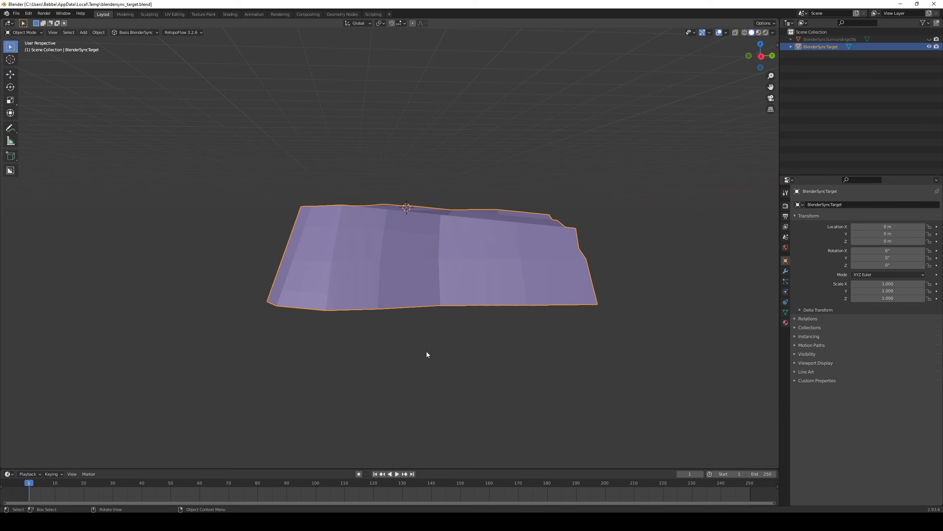
{"action": "middle_click_drag", "start_coordinate": [428, 352], "coordinate": [502, 316]}
{"action": "key", "text": "2"}
{"action": "left_click", "coordinate": [434, 221]}
{"action": "mouse_move", "coordinate": [446, 253]}
{"action": "middle_mouse_down"}
{"action": "mouse_move", "coordinate": [405, 230]}
{"action": "mouse_move", "coordinate": [438, 243]}
{"action": "middle_mouse_up"}
{"action": "key", "text": "1"}
{"action": "left_click", "coordinate": [276, 238]}
{"action": "middle_click_drag", "start_coordinate": [282, 251], "coordinate": [297, 282]}
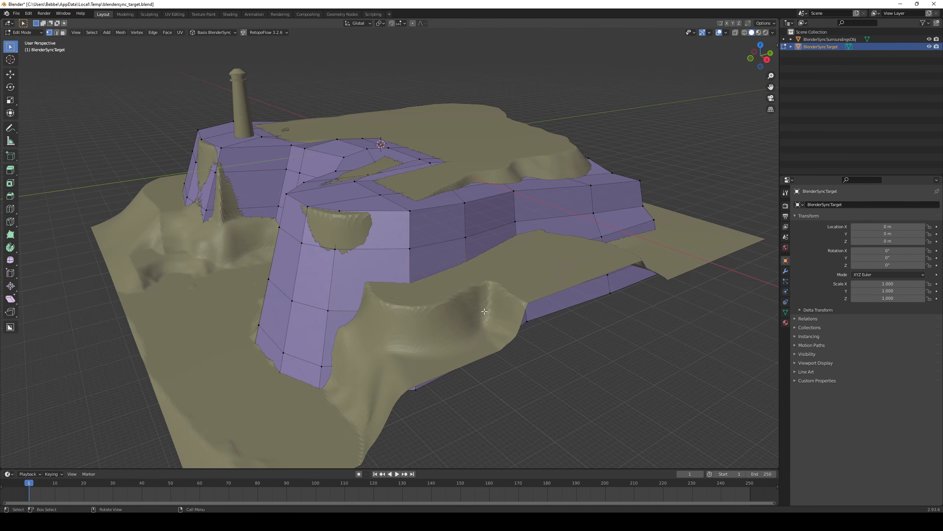
{"action": "key", "text": "shift+v"}
{"action": "left_click", "coordinate": [470, 281]}
{"action": "middle_click_drag", "start_coordinate": [471, 281], "coordinate": [464, 290]}
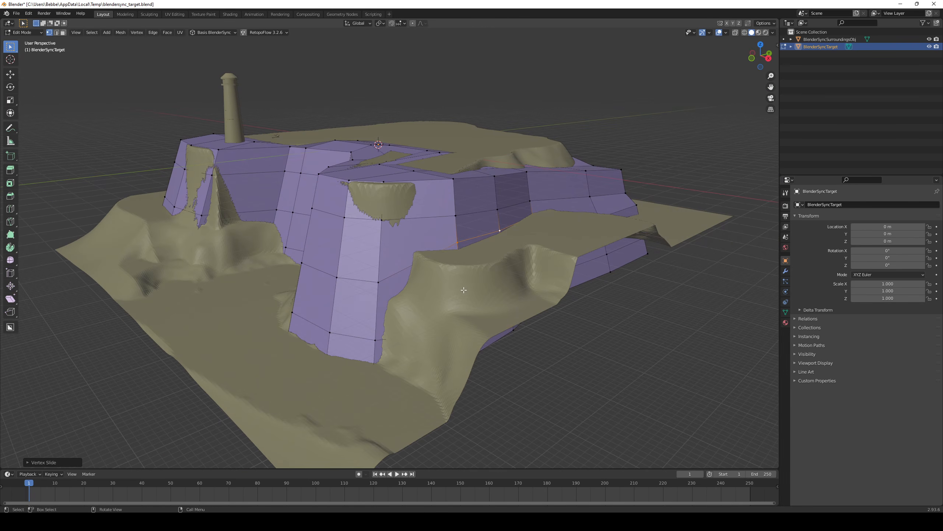
- Hide the surroundings and slide further vertices of the cliff's side-wall loops to make the face rows uneven
{"action": "middle_click_drag", "start_coordinate": [372, 307], "coordinate": [364, 208]}
{"action": "left_click", "coordinate": [338, 212]}
{"action": "key", "text": "shift+v"}
{"action": "left_click", "coordinate": [341, 223]}
{"action": "left_click", "coordinate": [929, 39]}
{"action": "middle_click_drag", "start_coordinate": [409, 241], "coordinate": [442, 238]}
{"action": "left_click", "coordinate": [431, 234]}
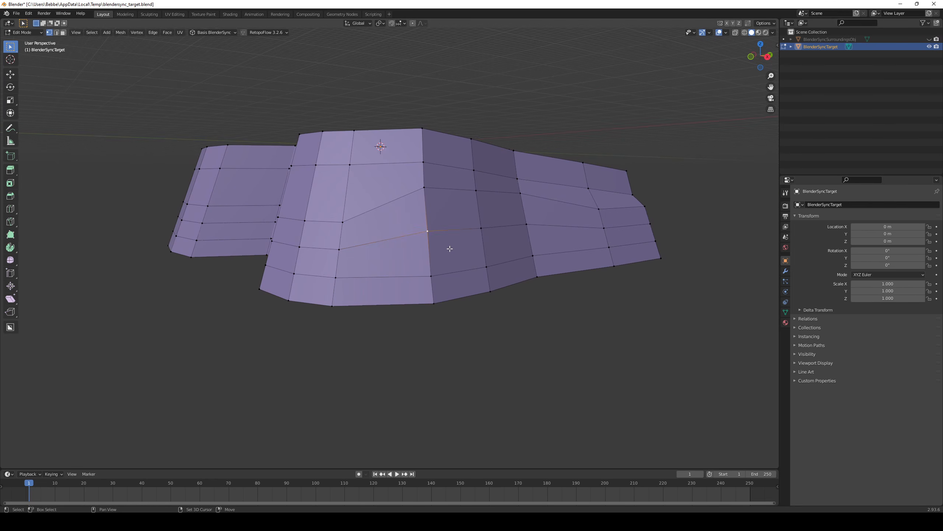
{"action": "left_click", "coordinate": [446, 268]}
{"action": "left_click", "coordinate": [482, 229]}
{"action": "key", "text": "shift+v"}
{"action": "left_click", "coordinate": [495, 255]}
{"action": "middle_click_drag", "start_coordinate": [556, 245], "coordinate": [591, 283]}
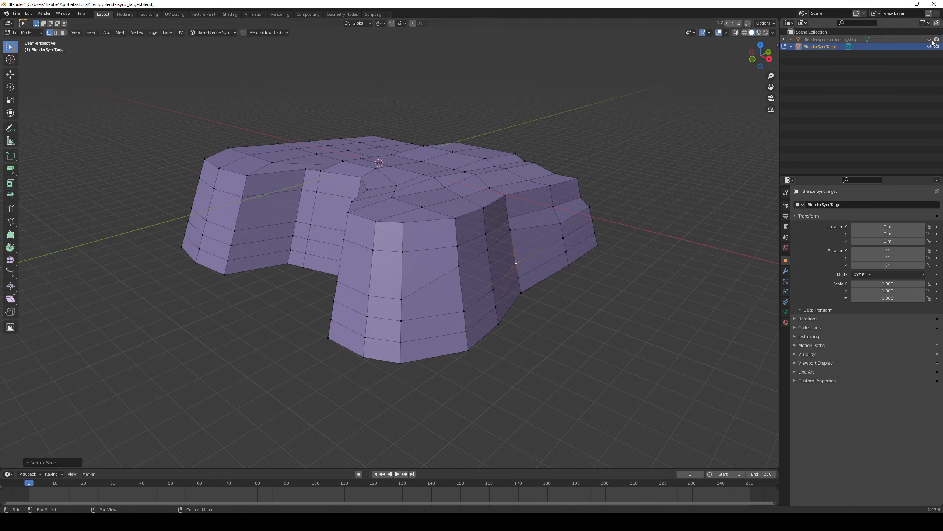
- Show the surroundings again and select the band of lower side-wall faces along the cliff's landward side
{"action": "left_click", "coordinate": [929, 39]}
{"action": "key", "text": "2"}
{"action": "left_click", "coordinate": [414, 255]}
{"action": "middle_click_drag", "start_coordinate": [419, 274], "coordinate": [346, 223]}
{"action": "left_click", "coordinate": [403, 250], "text": "ctrl+shift"}
{"action": "left_click", "coordinate": [465, 241], "text": "ctrl+shift"}
{"action": "middle_click_drag", "start_coordinate": [492, 230], "coordinate": [483, 337]}
{"action": "scroll", "coordinate": [529, 324], "scroll_direction": "up", "scroll_amount": 1}
{"action": "key", "text": "shift+e"}
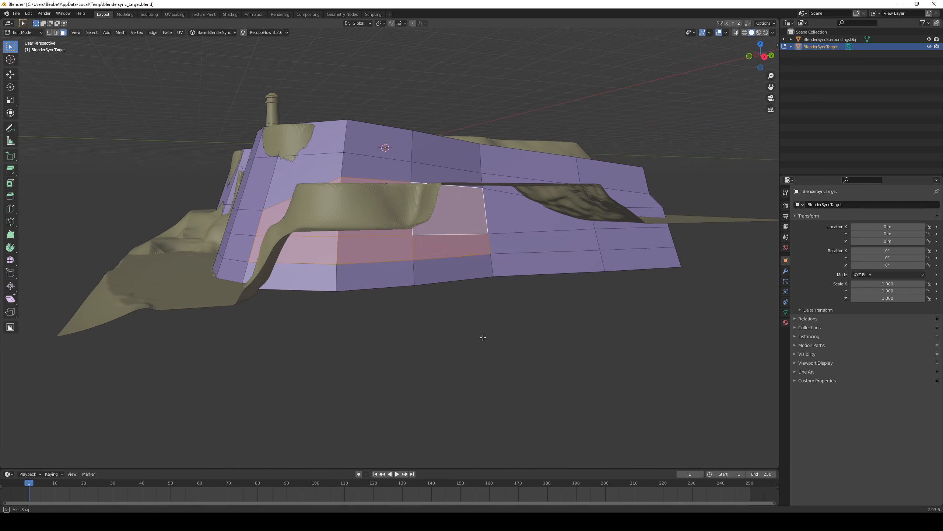
- Add another side-wall face to the selection and extrude the lower faces along their normals by about 30 m
{"action": "middle_click_drag", "start_coordinate": [524, 240], "coordinate": [455, 296]}
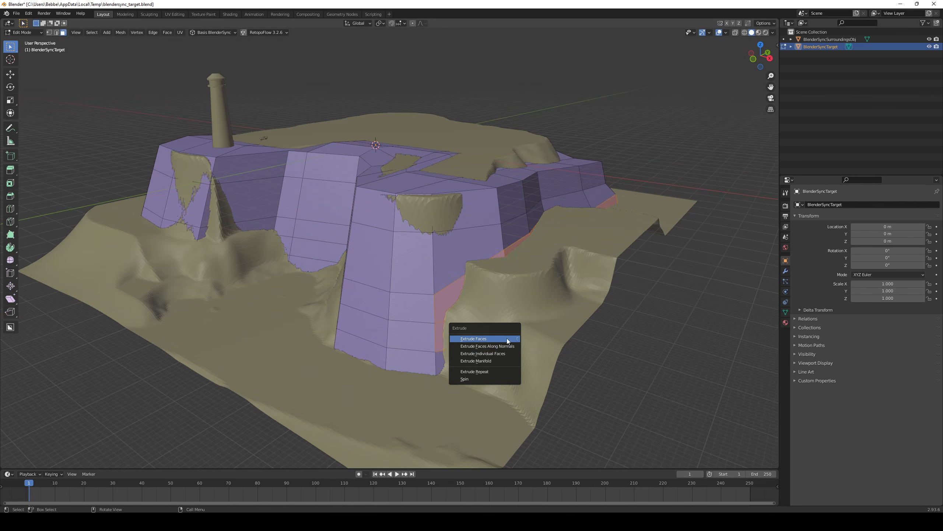
{"action": "left_click", "coordinate": [506, 347]}
{"action": "left_click", "coordinate": [442, 329]}
{"action": "middle_click_drag", "start_coordinate": [507, 348], "coordinate": [568, 310]}
{"action": "left_click", "coordinate": [526, 256], "text": "shift"}
{"action": "key", "text": "alt+e"}
{"action": "left_click", "coordinate": [561, 309]}
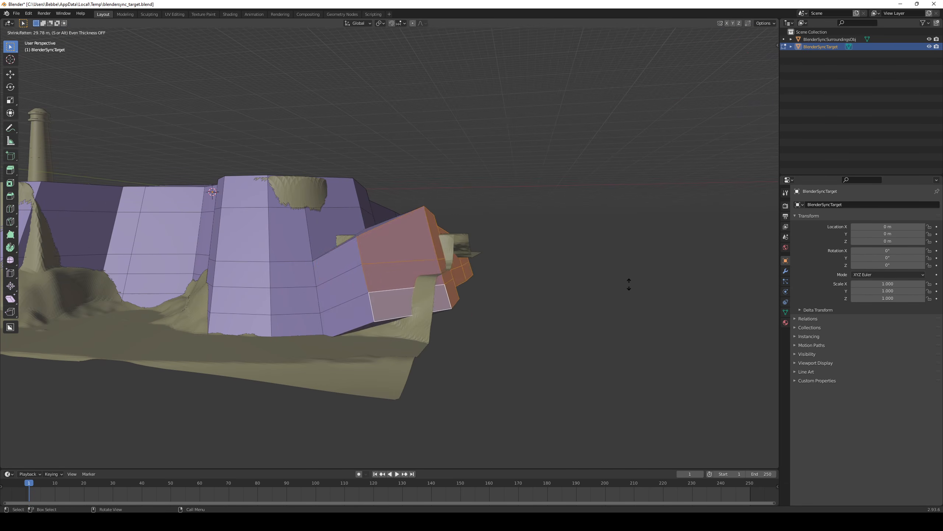
{"action": "left_click", "coordinate": [628, 284]}
- Move the extruded faces into place to form a lower ledge and check the cliff's shape in Object Mode
{"action": "middle_click_drag", "start_coordinate": [628, 284], "coordinate": [448, 341]}
{"action": "key", "text": "g"}
{"action": "left_click", "coordinate": [549, 305]}
{"action": "key", "text": "Tab"}
{"action": "key", "text": "Tab"}
{"action": "scroll", "coordinate": [502, 403], "scroll_direction": "up", "scroll_amount": 4}
{"action": "key", "text": "g"}
{"action": "key", "text": "Escape"}
{"action": "key", "text": "Tab"}
{"action": "scroll", "coordinate": [503, 404], "scroll_direction": "down", "scroll_amount": 4}
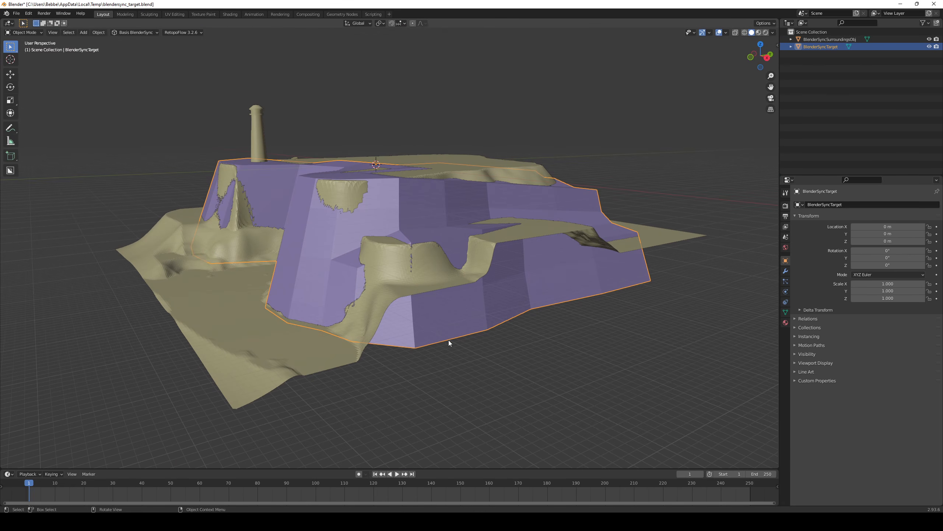
- Send the cliff mesh with its new ledge to the level and return to Basis Editor to view it
{"action": "left_click", "coordinate": [135, 33]}
{"action": "left_click", "coordinate": [159, 76]}
{"action": "key", "text": "super+Tab"}
{"action": "left_click", "coordinate": [353, 124]}
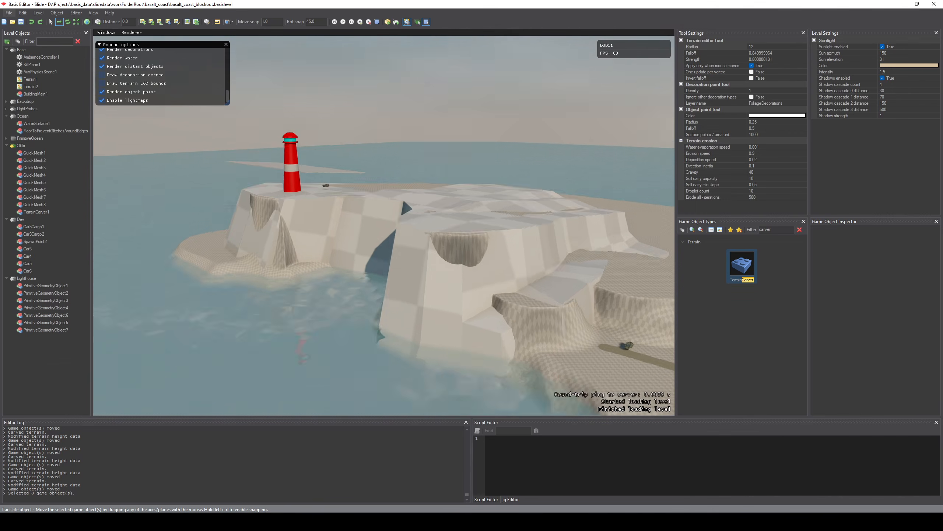
{"action": "key", "text": "w"}
{"action": "right_click_drag", "start_coordinate": [384, 226], "coordinate": [453, 258]}
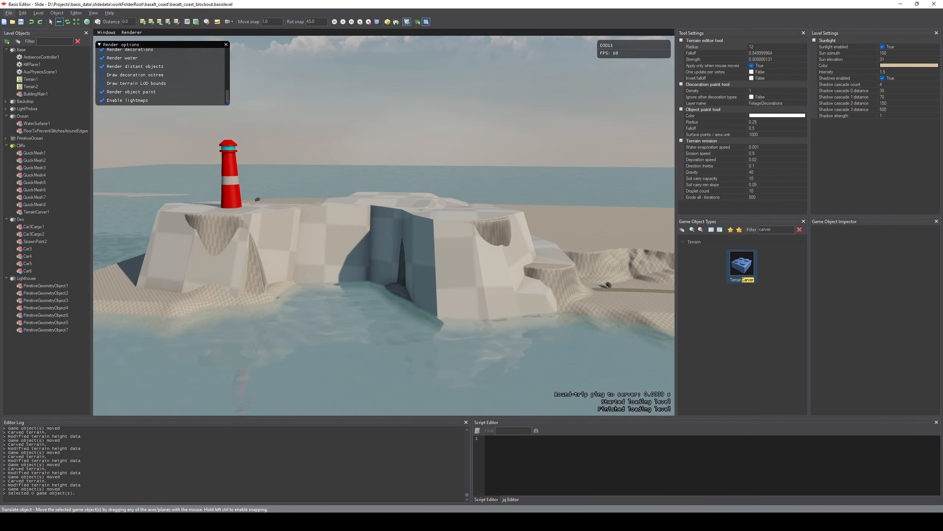
- Inspect the lighthouse cliff from the sea on both sides and compare it with the Scottish cliff reference photo
{"action": "right_click_drag", "start_coordinate": [835, 383], "coordinate": [800, 384]}
{"action": "key", "text": "w"}
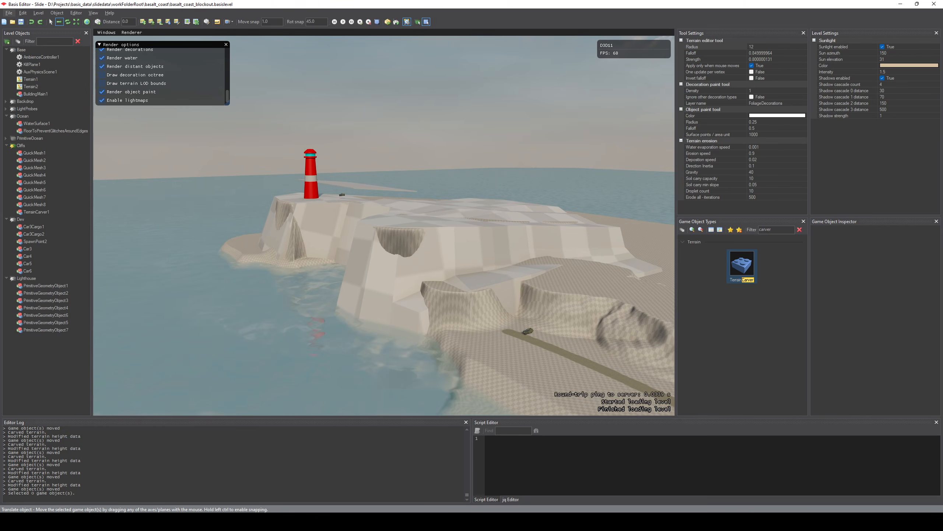
{"action": "key", "text": "a"}
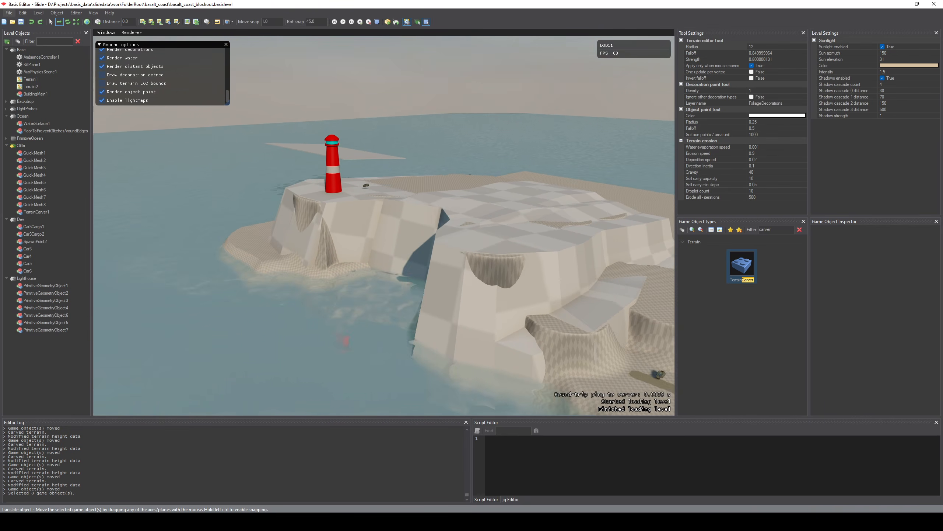
{"action": "key", "text": "a"}
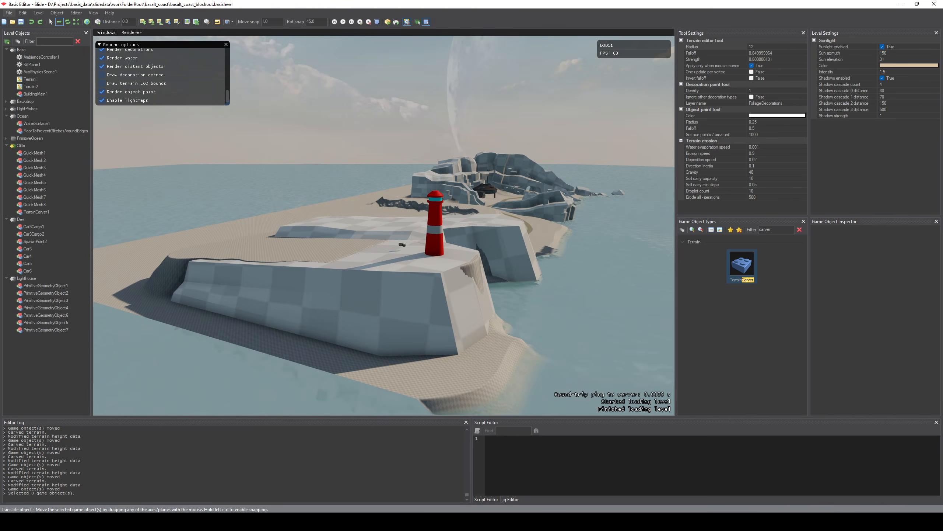
{"action": "key", "text": "d"}
{"action": "key", "text": "w"}
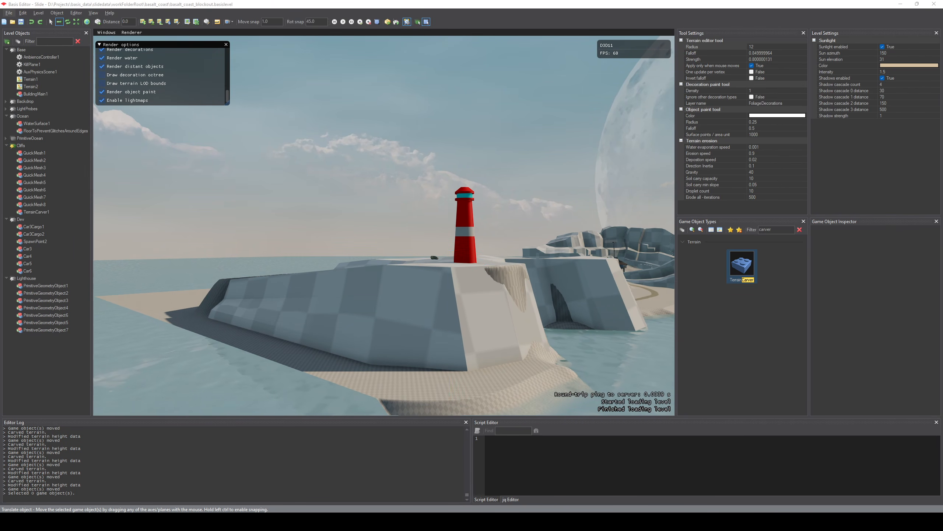
{"action": "left_click_drag", "start_coordinate": [514, 16], "coordinate": [583, 38]}
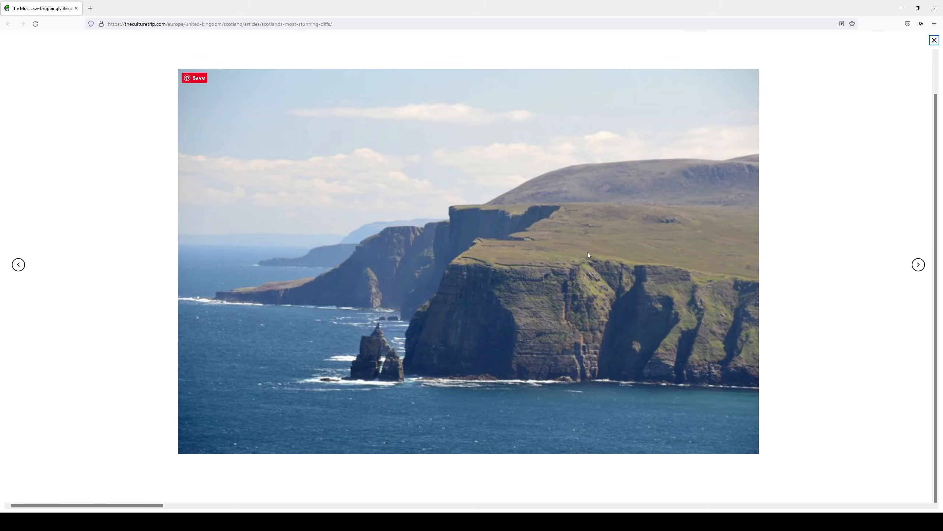
{"action": "left_click", "coordinate": [901, 8]}
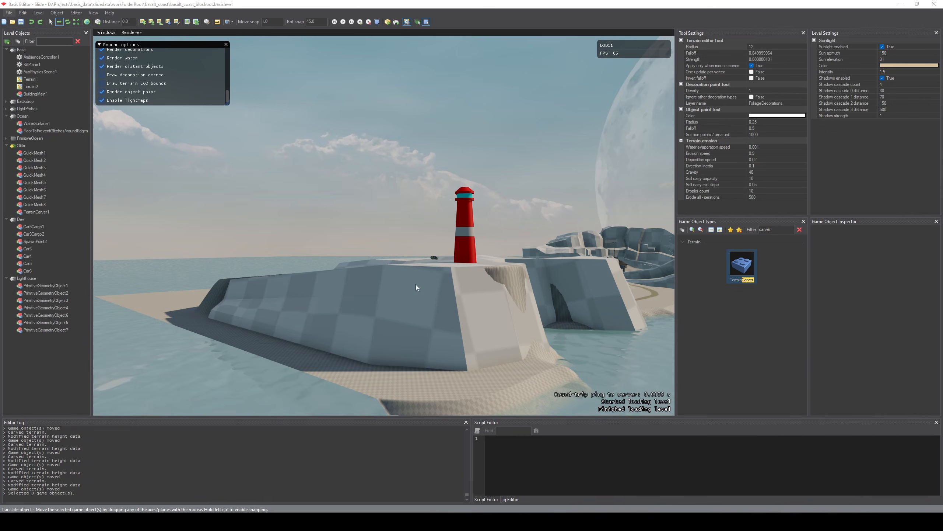
- Examine the carved plateau and new ledge from the landward side around the selected TerrainCarver
{"action": "key", "text": "a"}
{"action": "right_click_drag", "start_coordinate": [407, 292], "coordinate": [158, 296]}
{"action": "key", "text": "d"}
{"action": "left_click", "coordinate": [411, 150]}
{"action": "right_click_drag", "start_coordinate": [411, 150], "coordinate": [322, 203]}
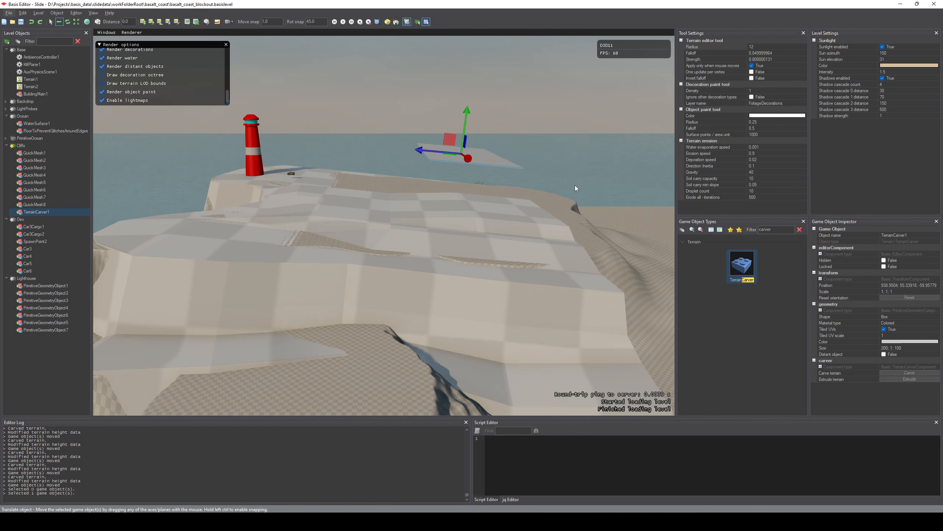
{"action": "right_click_drag", "start_coordinate": [392, 224], "coordinate": [438, 269]}
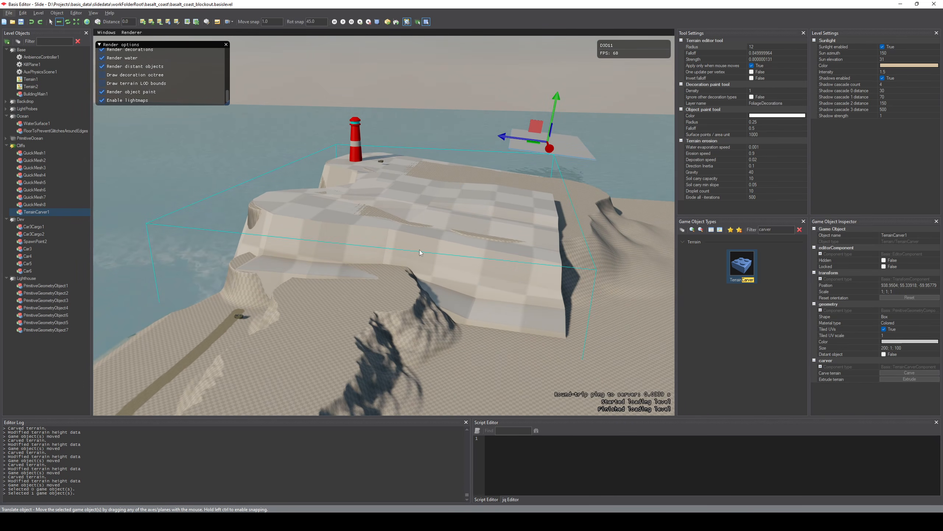
- Set the cliff QuickMesh8's physics type to TriMesh with the DefaultGround physics material and save the level
{"action": "left_click", "coordinate": [378, 245]}
{"action": "right_click_drag", "start_coordinate": [377, 244], "coordinate": [400, 288]}
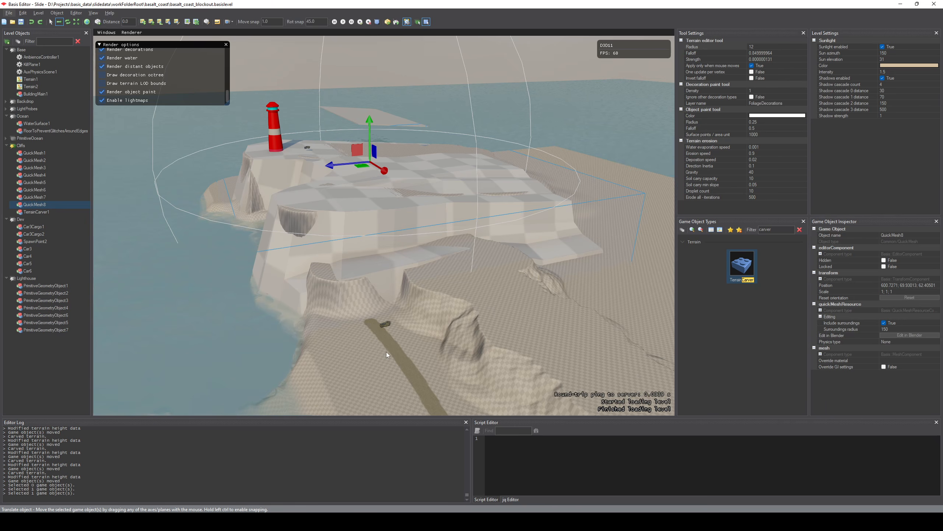
{"action": "right_click_drag", "start_coordinate": [386, 352], "coordinate": [519, 333]}
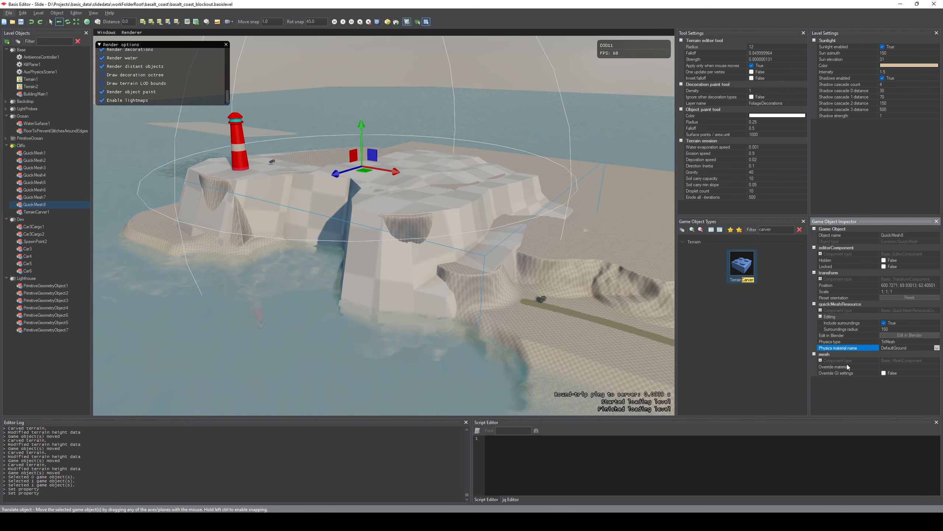
{"action": "right_click_drag", "start_coordinate": [624, 324], "coordinate": [550, 302]}
{"action": "key", "text": "ctrl+s"}
- Launch the level as a playtest and fly the free camera up to the green car beside the lighthouse
{"action": "key", "text": "q"}
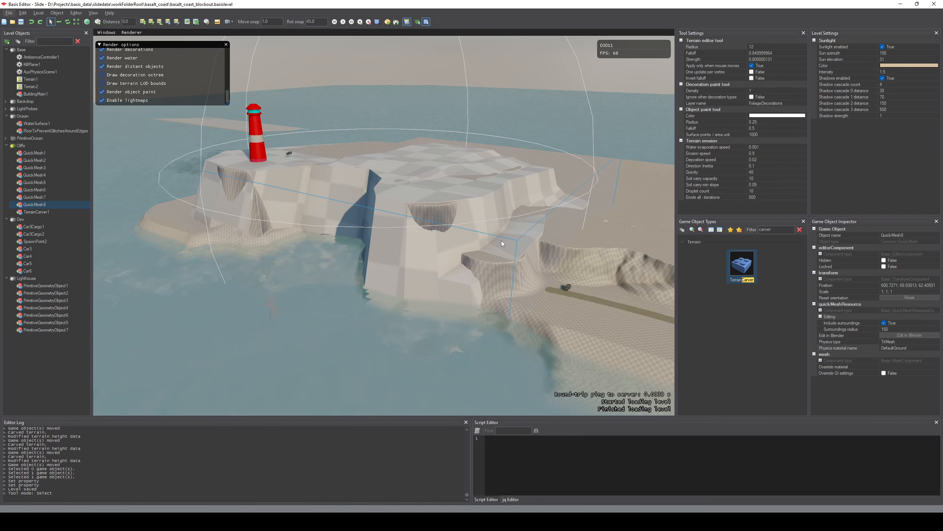
{"action": "key", "text": "q"}
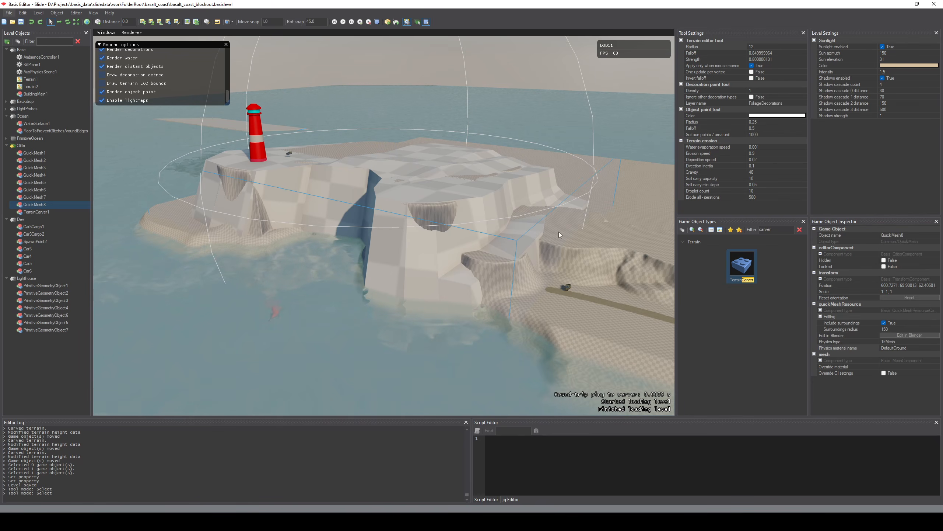
{"action": "right_click_drag", "start_coordinate": [559, 232], "coordinate": [496, 241]}
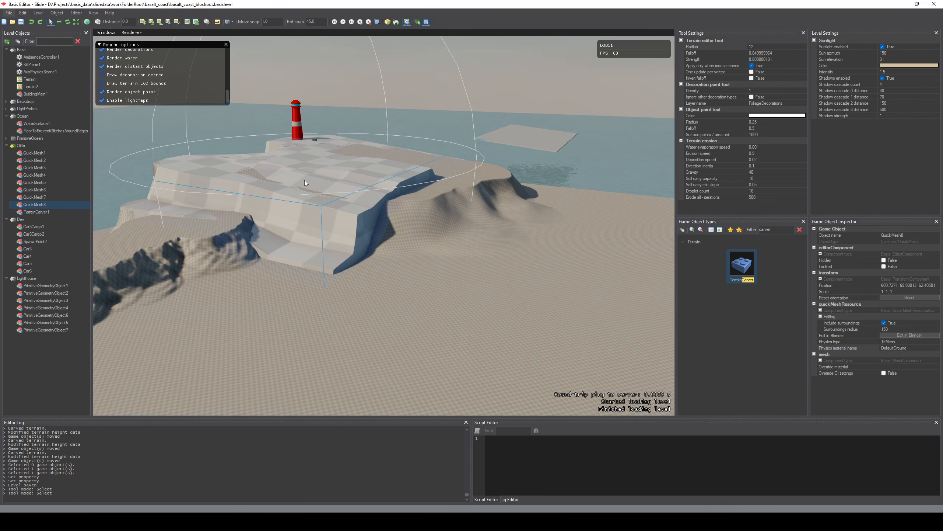
{"action": "right_click_drag", "start_coordinate": [417, 191], "coordinate": [417, 148]}
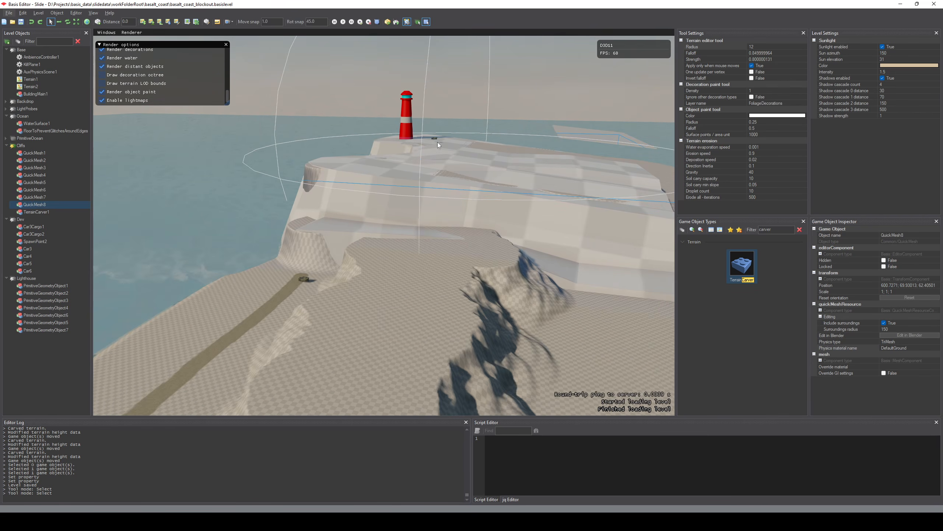
{"action": "key", "text": "F5"}
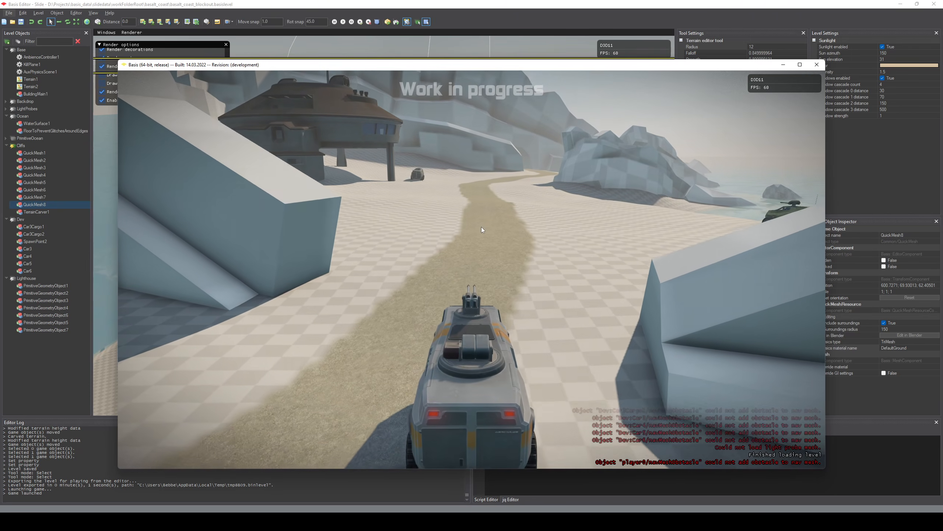
{"action": "key", "text": "c"}
{"action": "key", "text": "w"}
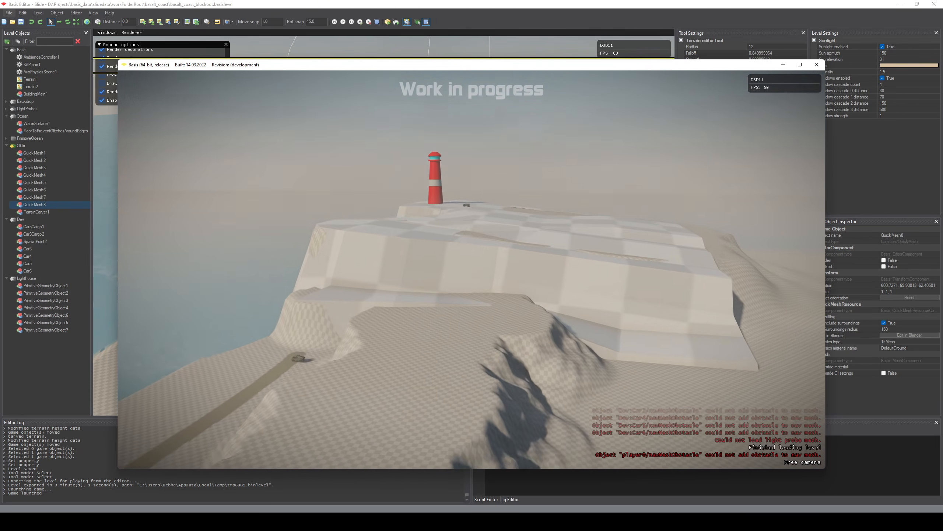
{"action": "key", "text": "w"}
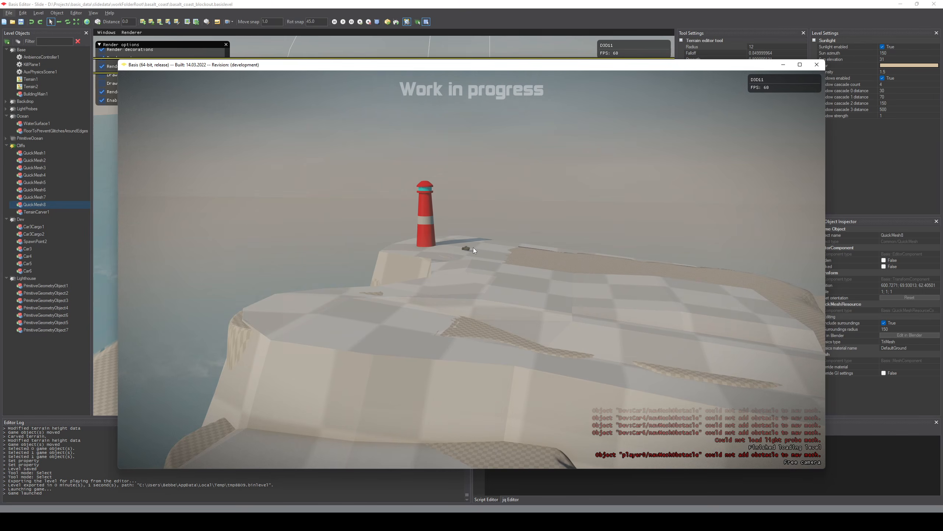
{"action": "left_click", "coordinate": [485, 284]}
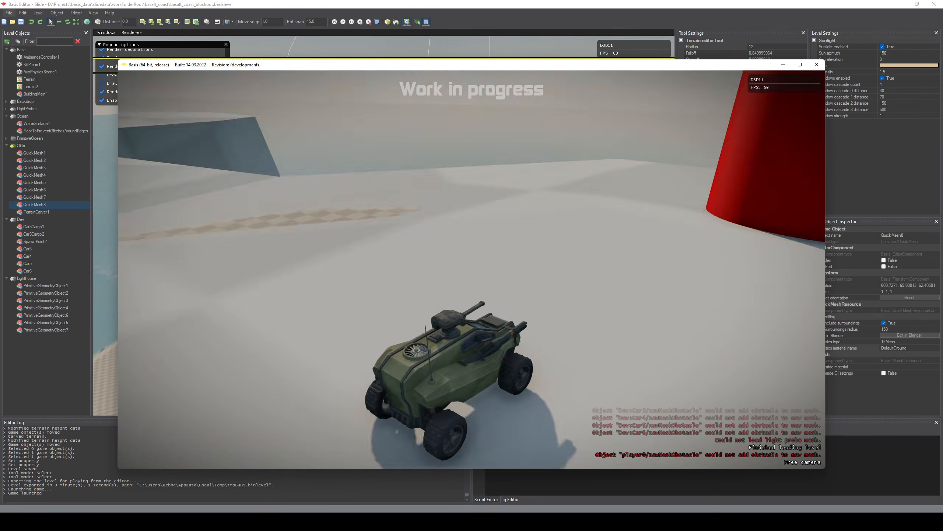
- Drive the car past the lighthouse and along the seaward edge of the cliff top, testing the new mesh surface
{"action": "key", "text": "w"}
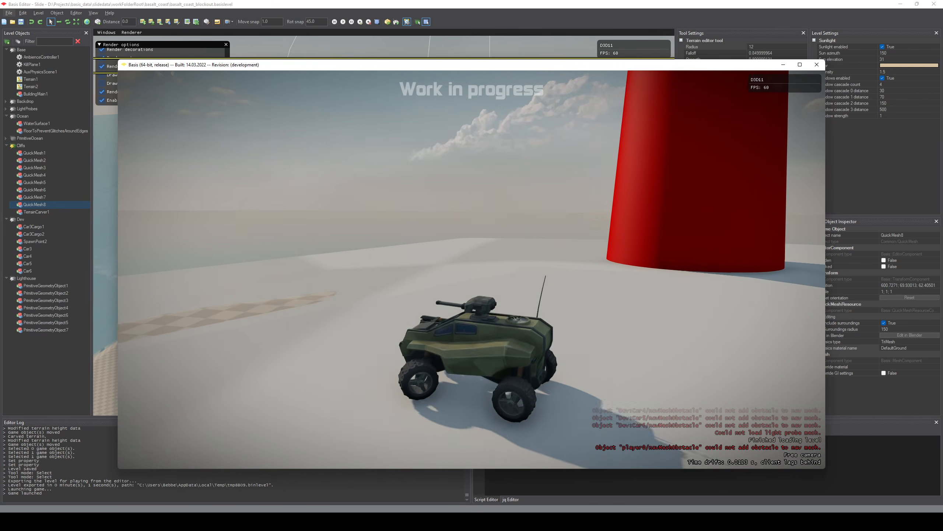
{"action": "key", "text": "w"}
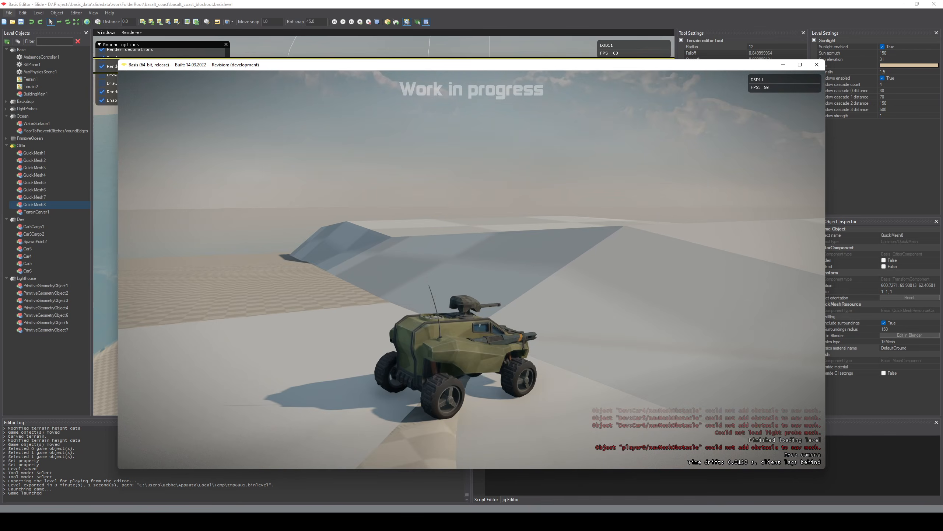
{"action": "key", "text": "w"}
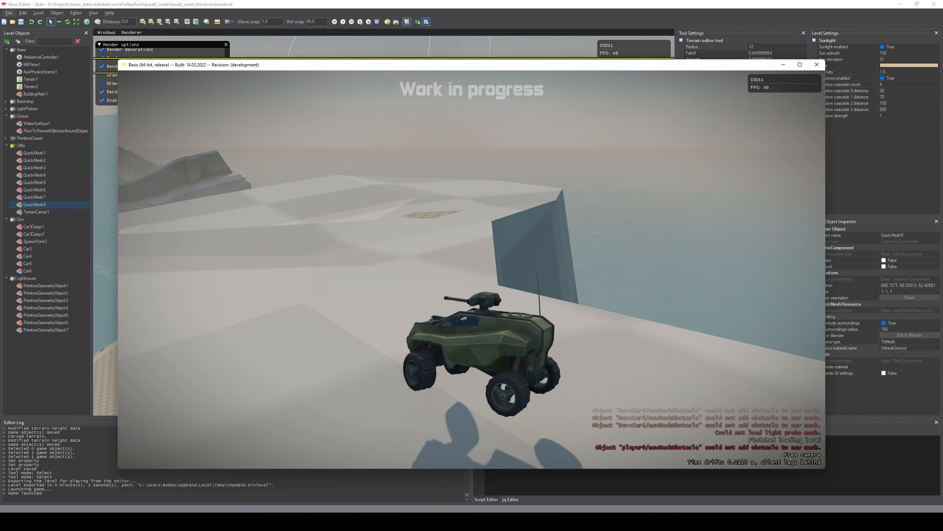
{"action": "key", "text": "w"}
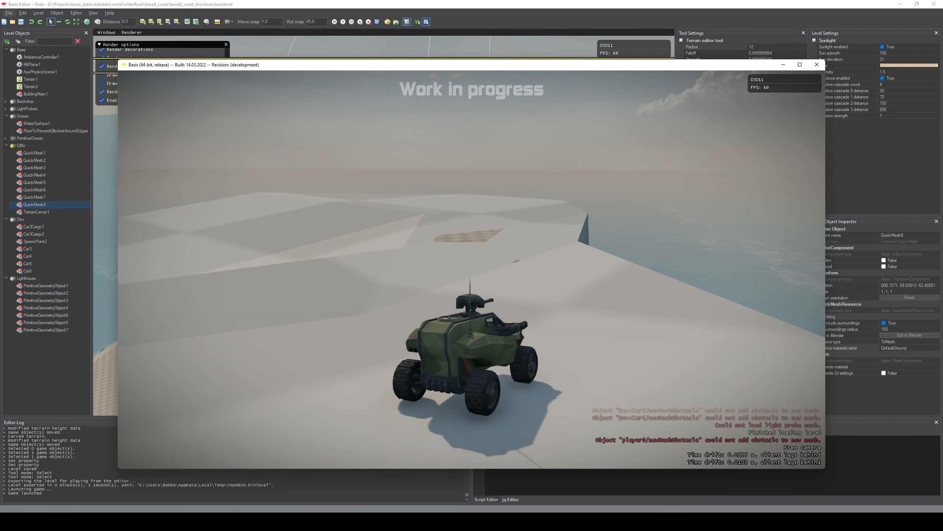
{"action": "key", "text": "w"}
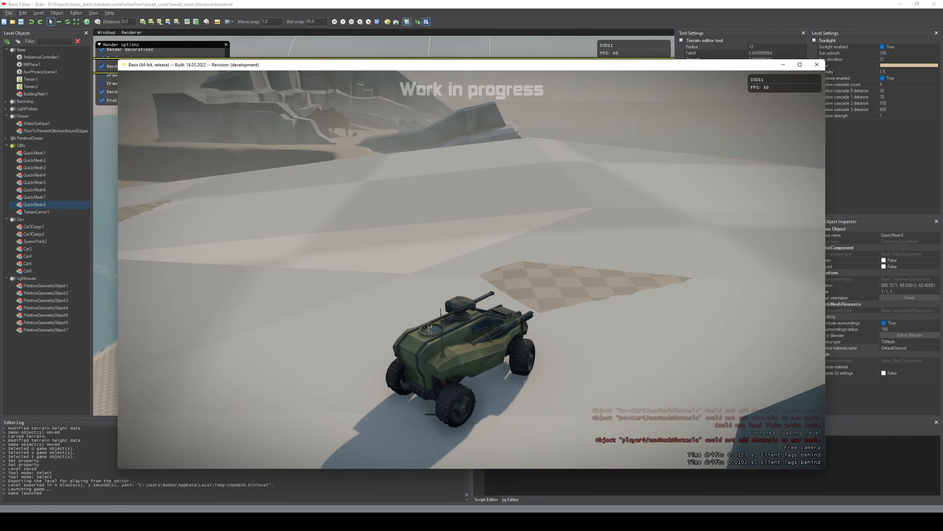
- Drive the car across the exposed terrain patches on the cliff top and turn back to view the lighthouse
{"action": "key", "text": "w"}
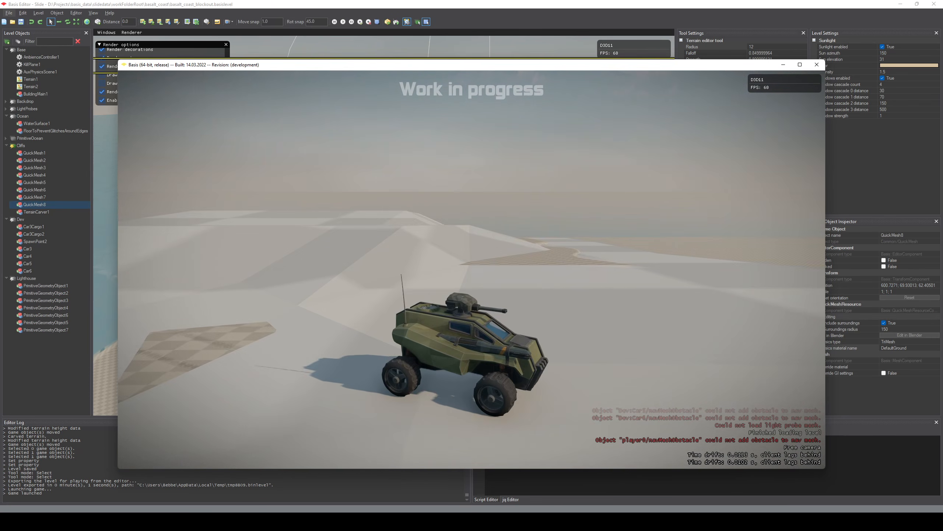
{"action": "key", "text": "w"}
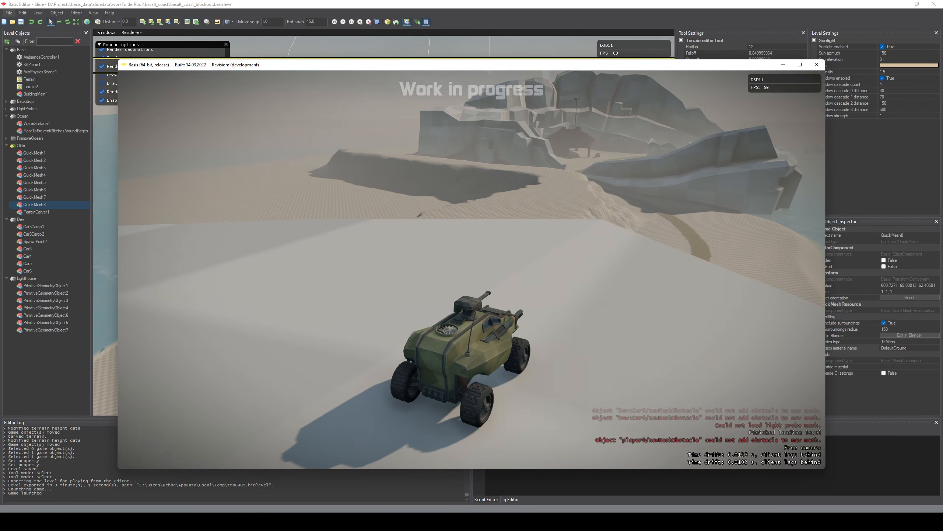
{"action": "key", "text": "w"}
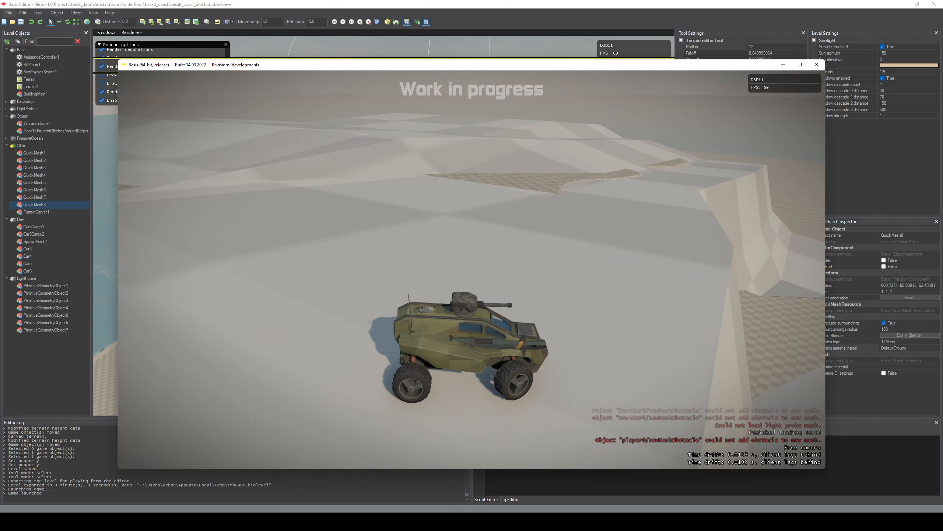
{"action": "key", "text": "w"}
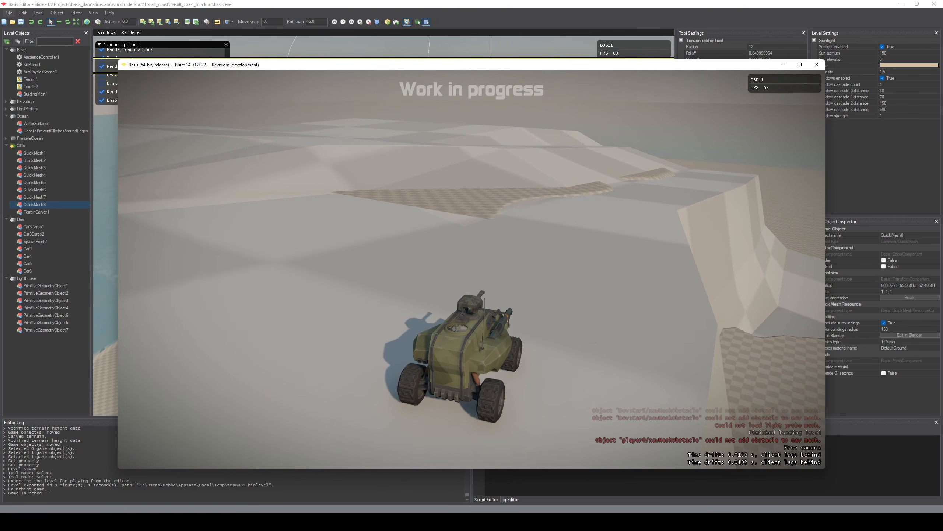
{"action": "key", "text": "w"}
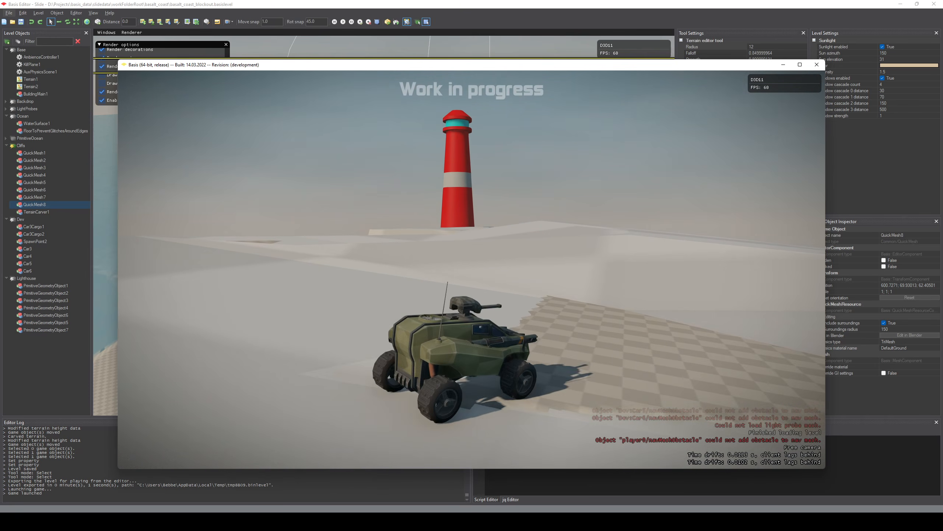
- Examine the cliff and lighthouse from over the water with the free camera and return to the player camera
{"action": "key", "text": "w"}
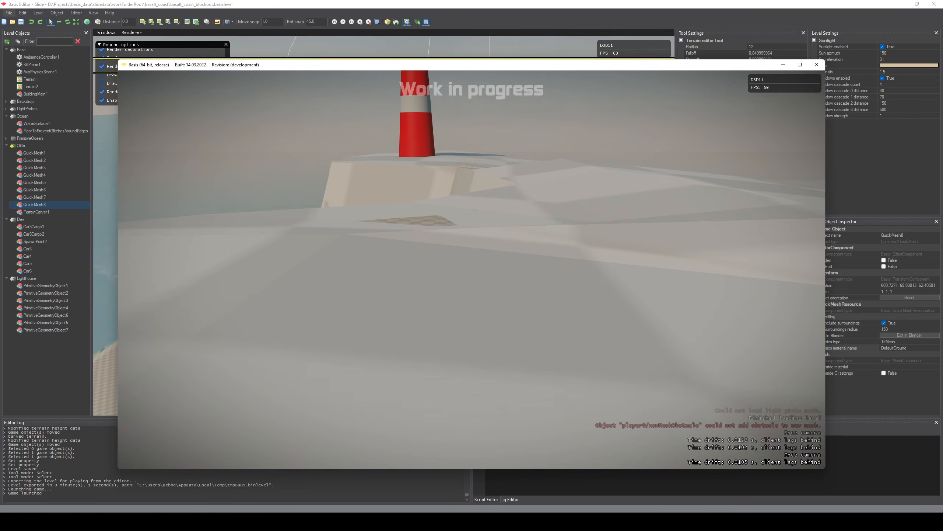
{"action": "key", "text": "a"}
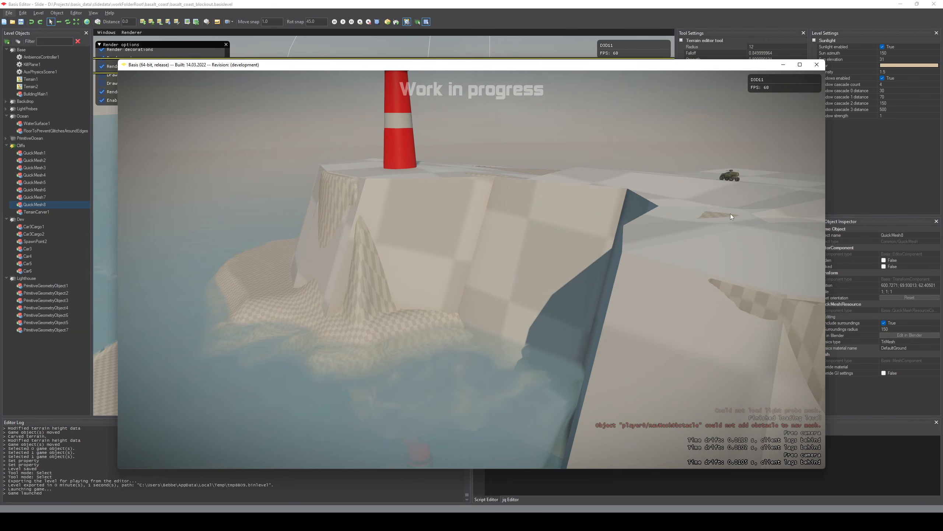
{"action": "key", "text": "s"}
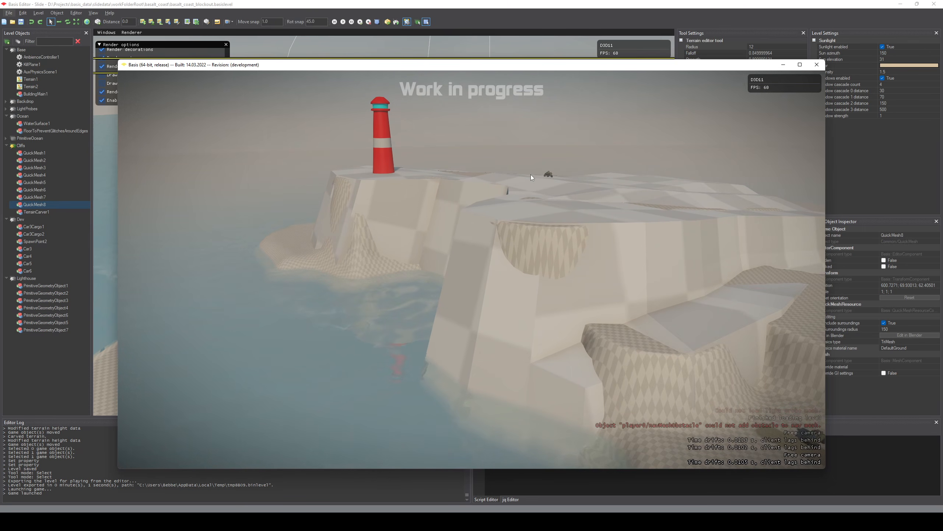
{"action": "key", "text": "c"}
{"action": "key", "text": "c"}
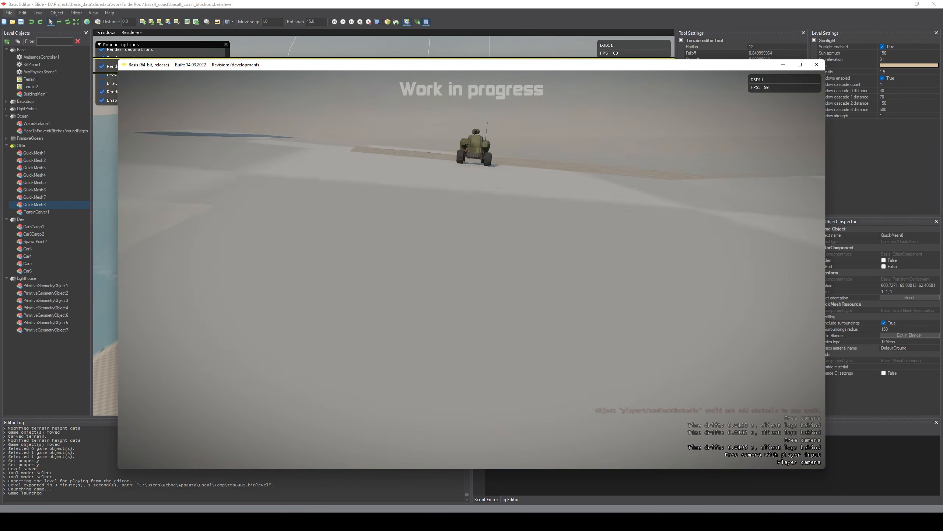
- Drive the car off the cliff mesh onto the checkered terrain plateau and make turns across it
{"action": "key", "text": "w"}
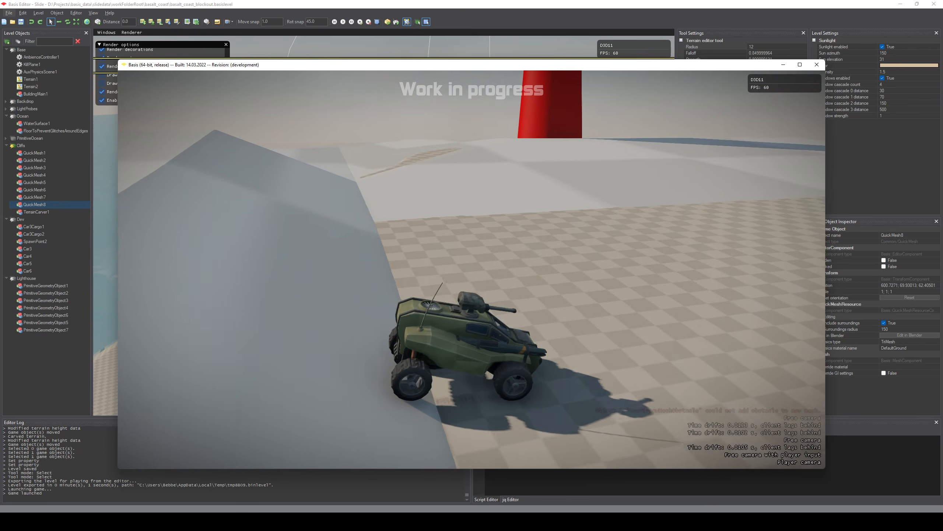
{"action": "key", "text": "w"}
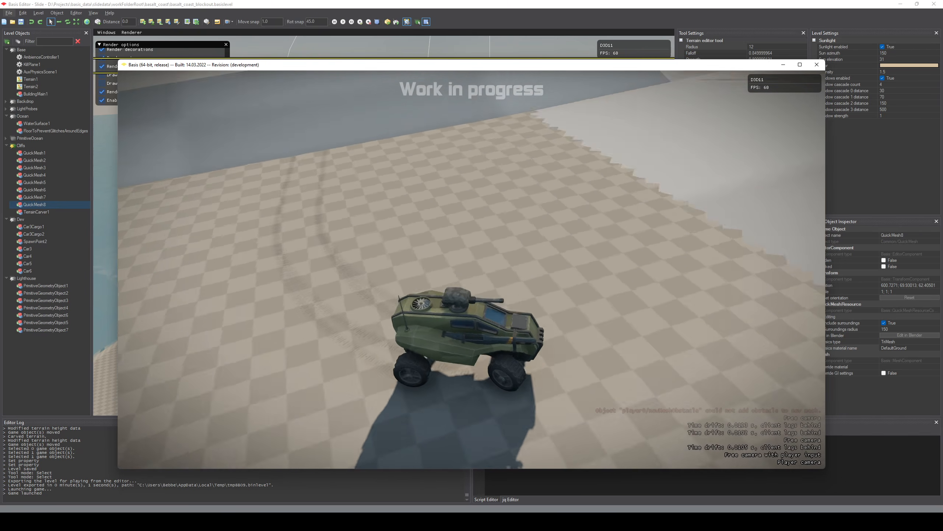
{"action": "key", "text": "d"}
{"action": "key", "text": "w"}
{"action": "key", "text": "d"}
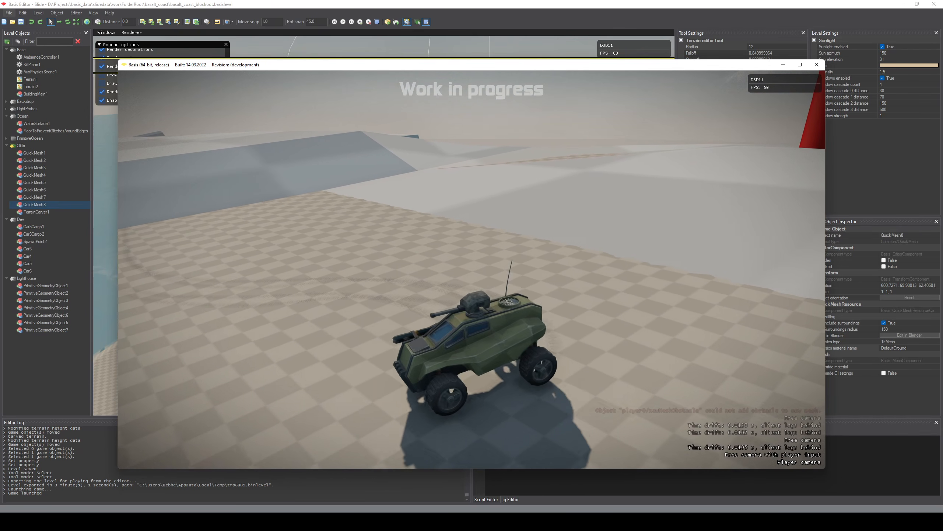
{"action": "key", "text": "w"}
{"action": "key", "text": "d"}
{"action": "key", "text": "a"}
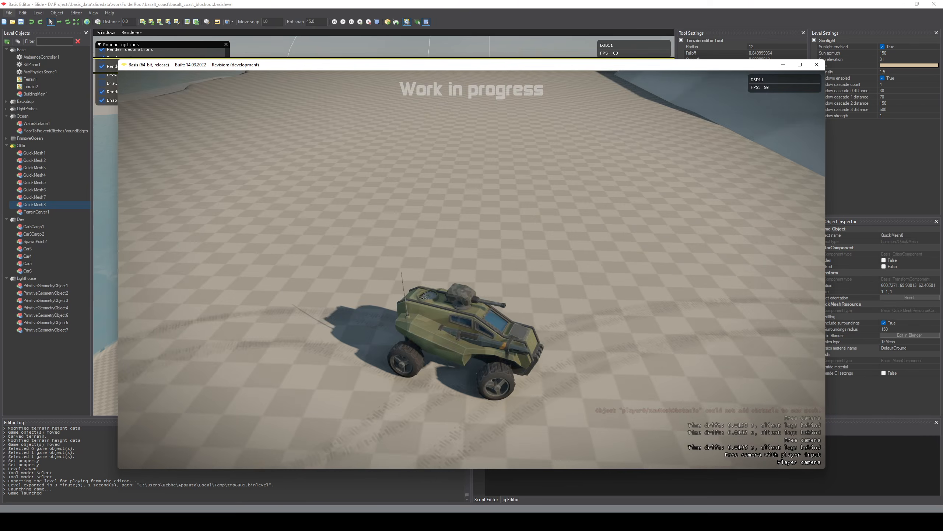
- Circle the car over the terrain plateau and cross the mesh boundary back up to the lighthouse
{"action": "key", "text": "w"}
{"action": "key", "text": "a"}
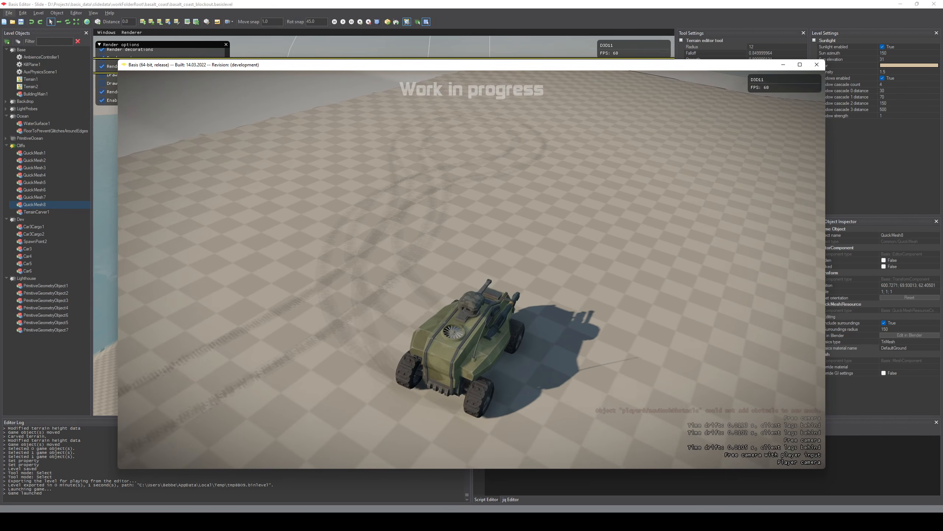
{"action": "key", "text": "w"}
{"action": "key", "text": "a"}
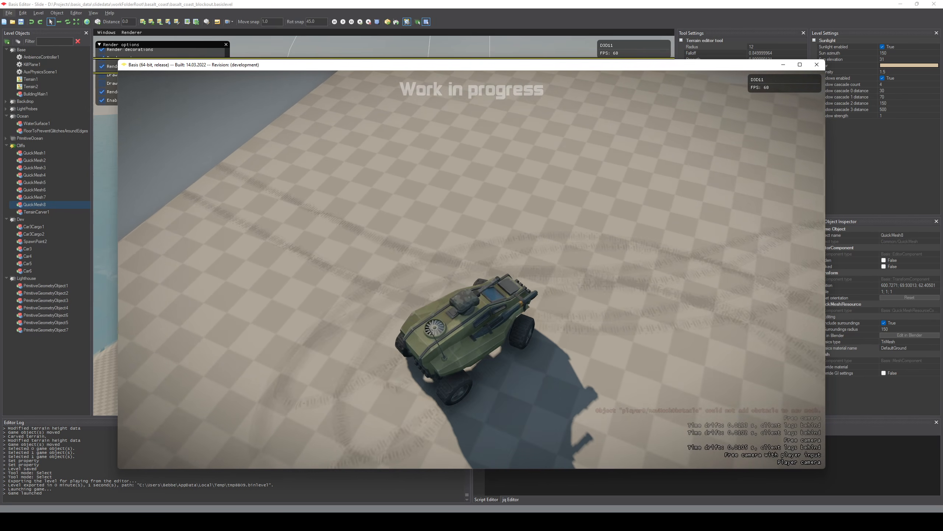
{"action": "key", "text": "w"}
{"action": "key", "text": "a"}
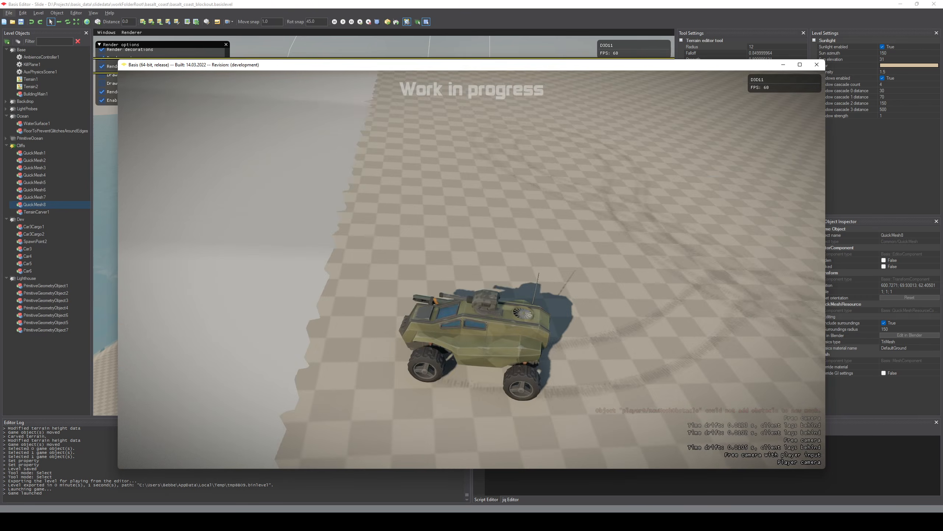
{"action": "key", "text": "w"}
{"action": "key", "text": "a"}
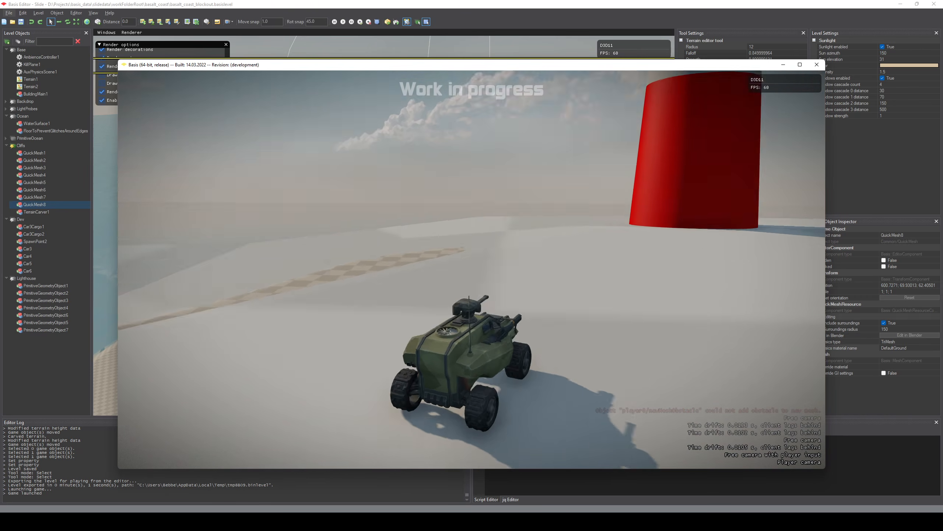
- Drive the car around the lighthouse and reverse it over the narrow terrain strip showing through the cliff mesh
{"action": "key", "text": "w"}
{"action": "key", "text": "a"}
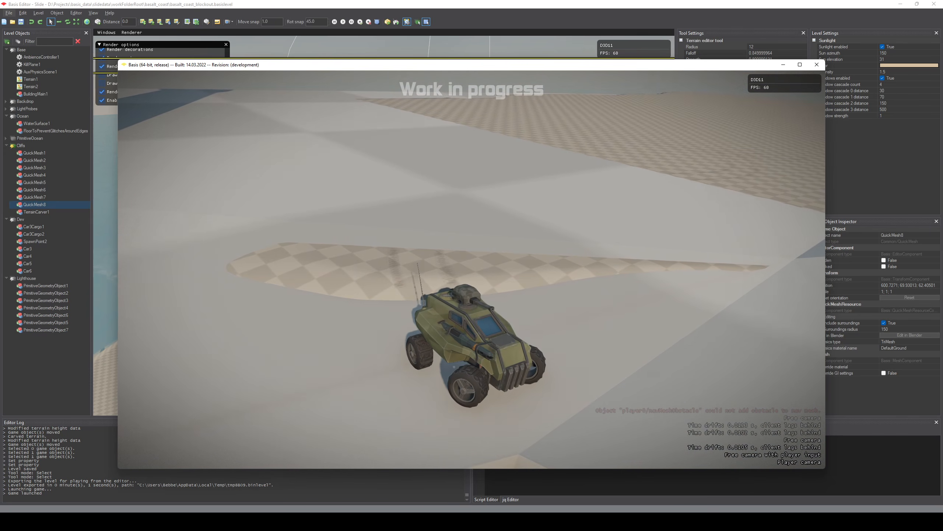
{"action": "key", "text": "s"}
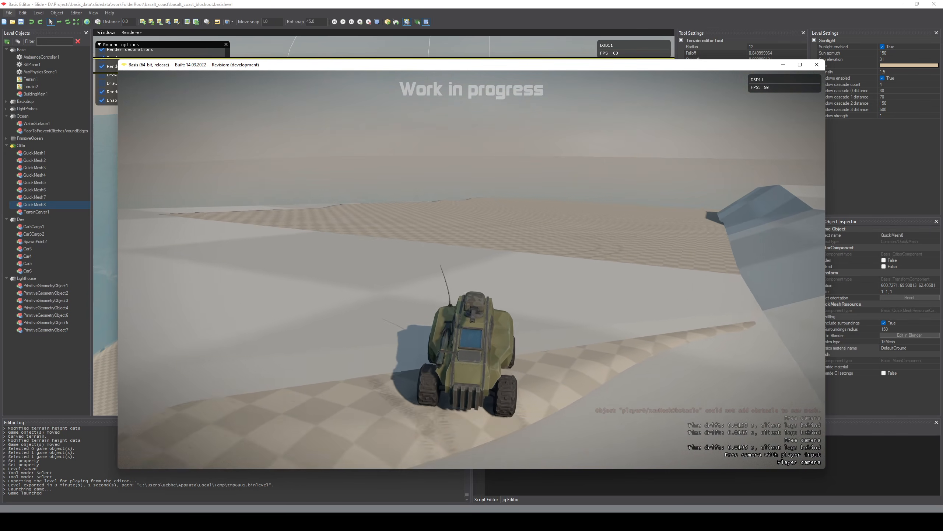
{"action": "key", "text": "s"}
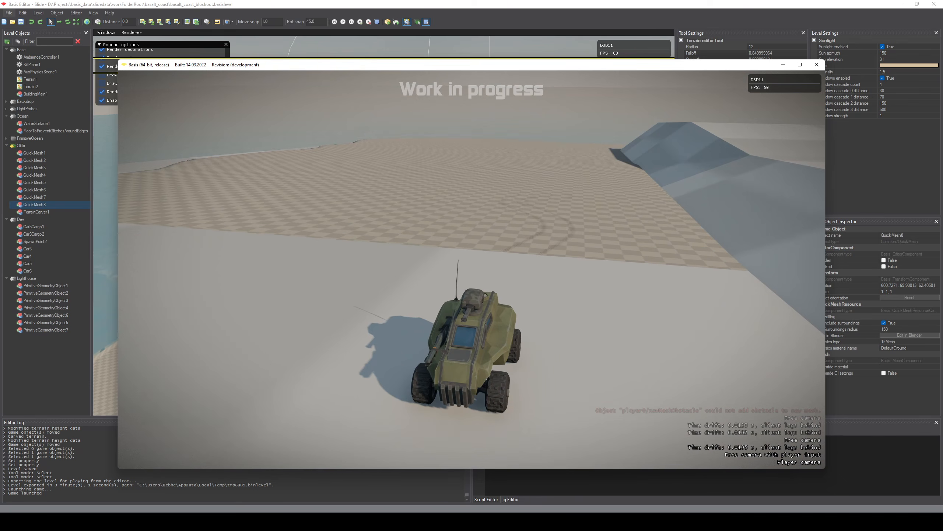
- Drive the car across the mesh border onto the plateau and check the bluish cliff ridge beside it
{"action": "key", "text": "w"}
{"action": "key", "text": "a"}
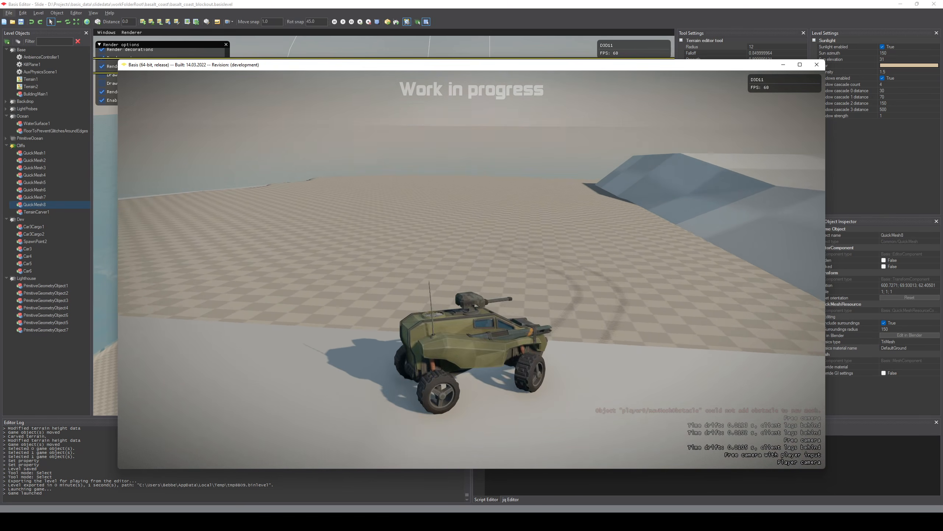
{"action": "key", "text": "w"}
{"action": "key", "text": "a"}
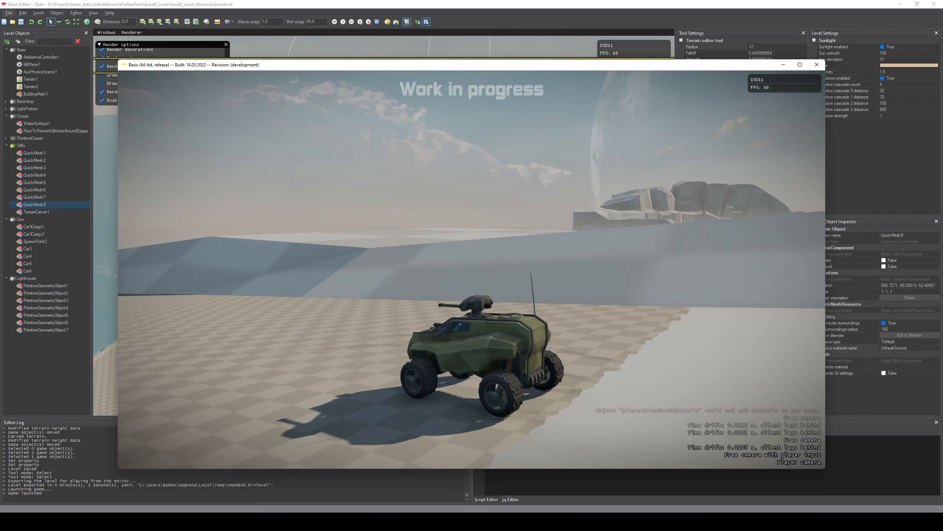
{"action": "key", "text": "w"}
{"action": "key", "text": "a"}
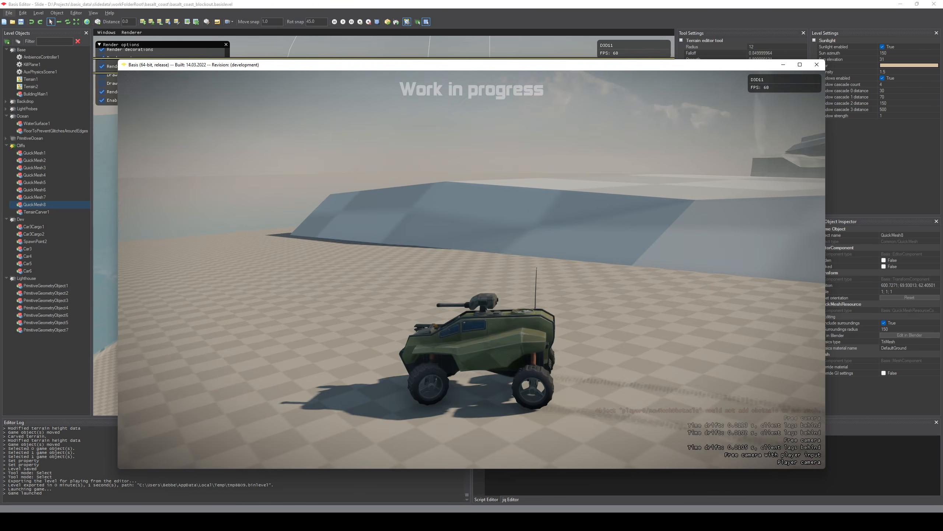
- Steer the car around on the terrain plateau until it faces the lighthouse from the landward side
{"action": "key", "text": "w"}
{"action": "key", "text": "d"}
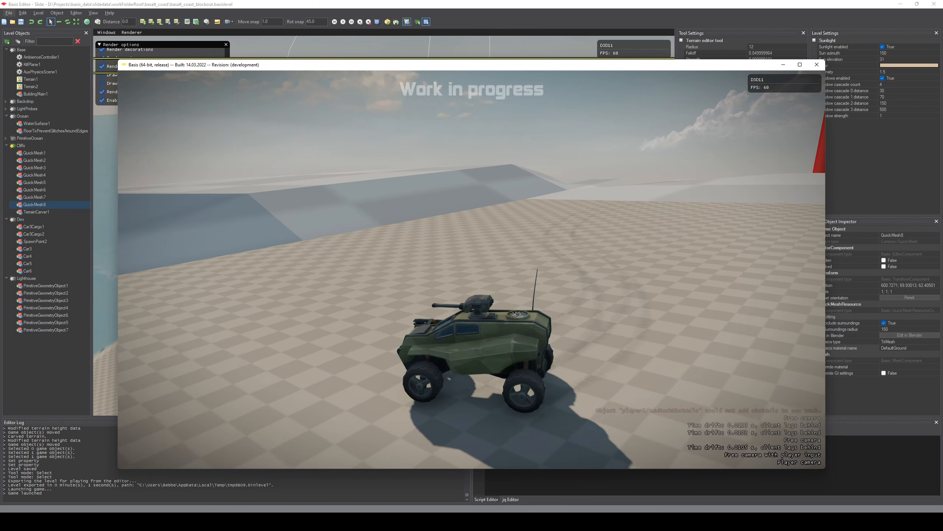
{"action": "key", "text": "w"}
{"action": "key", "text": "d"}
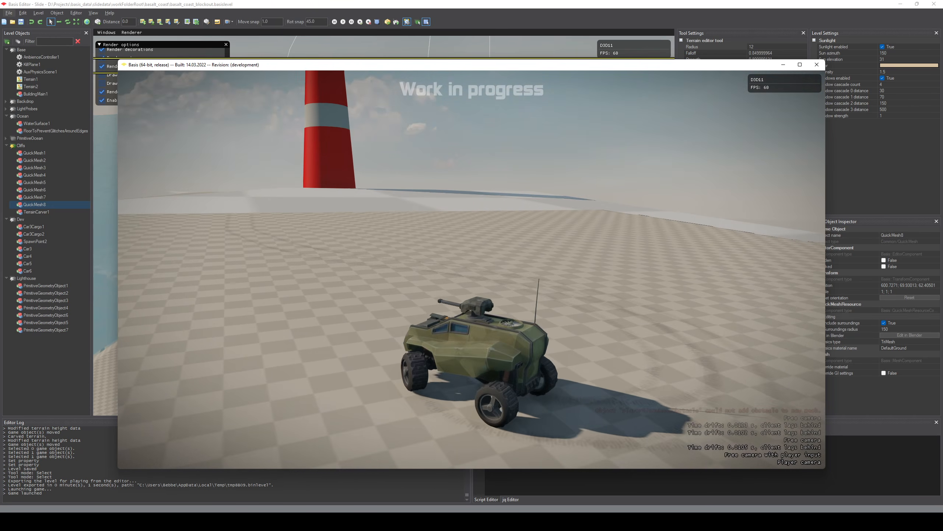
{"action": "key", "text": "w"}
{"action": "key", "text": "d"}
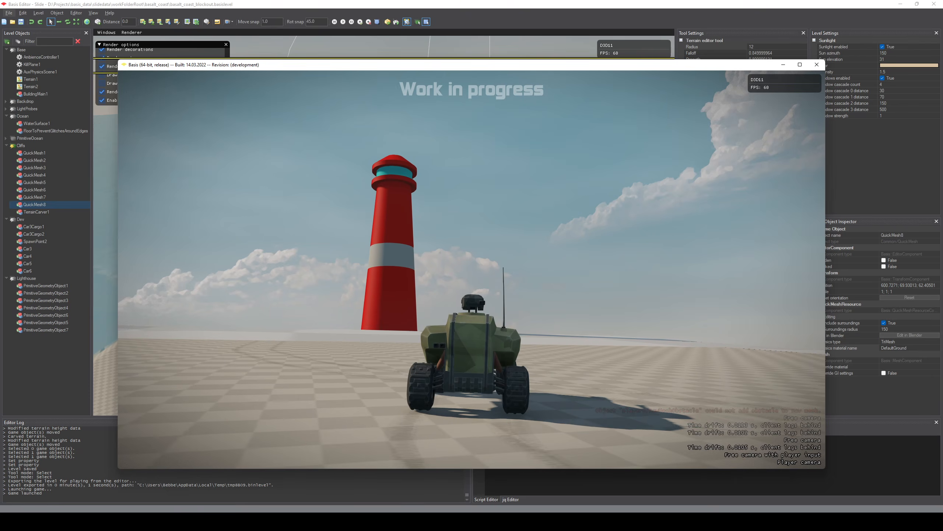
- End the playtest and view the whole lighthouse cliff from the sea in the level editor
{"action": "key", "text": "alt+F4"}
{"action": "key", "text": "a"}
{"action": "right_click_drag", "start_coordinate": [466, 280], "coordinate": [535, 274]}
{"action": "key", "text": "a"}
{"action": "key", "text": "s"}
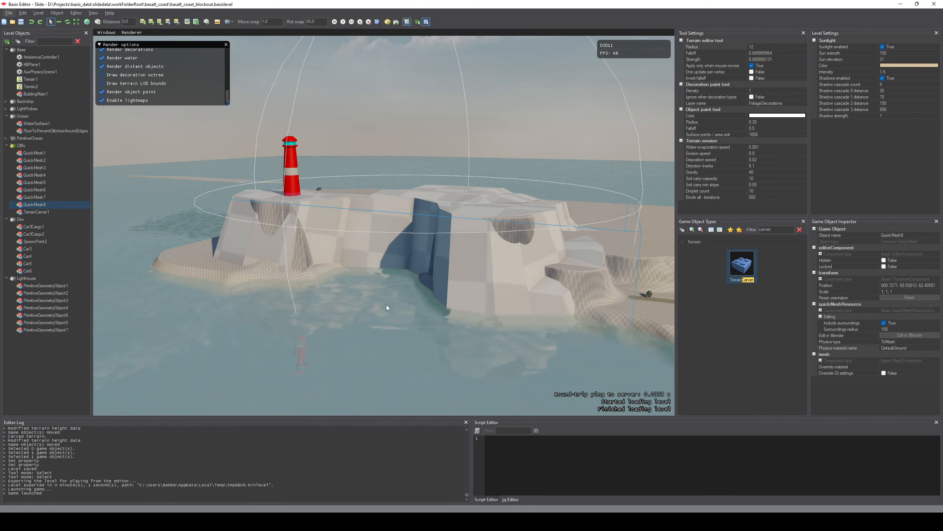
- Level the terrain bulging through the seaward cliff face below the lighthouse down to the height of the shore ledge
{"action": "key", "text": "w"}
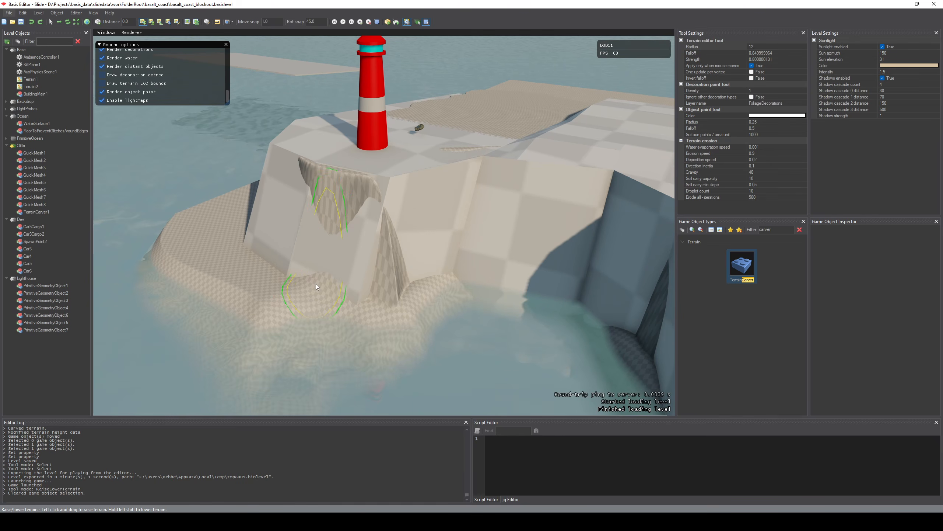
{"action": "key", "text": "2"}
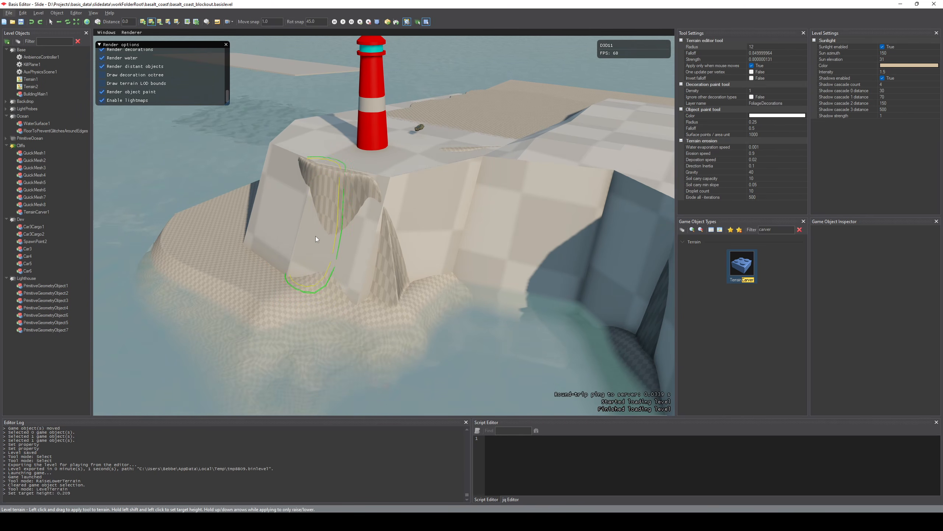
{"action": "right_click_drag", "start_coordinate": [315, 236], "coordinate": [314, 253]}
{"action": "key", "text": "2"}
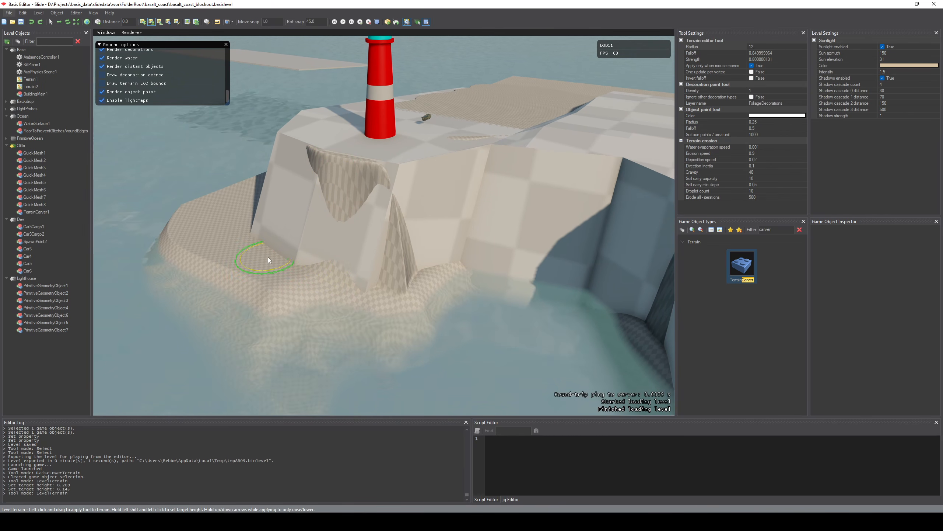
{"action": "left_click_drag", "start_coordinate": [268, 257], "coordinate": [338, 222]}
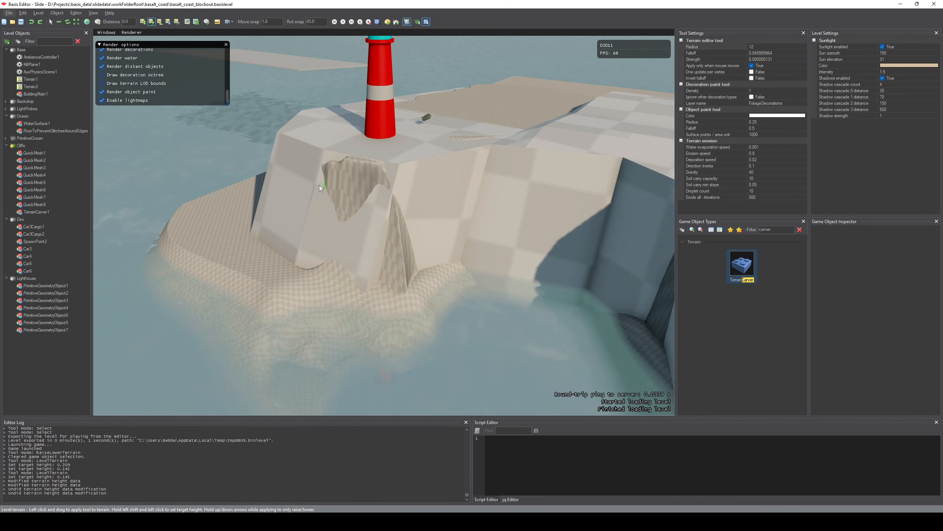
{"action": "left_click_drag", "start_coordinate": [319, 185], "coordinate": [361, 209]}
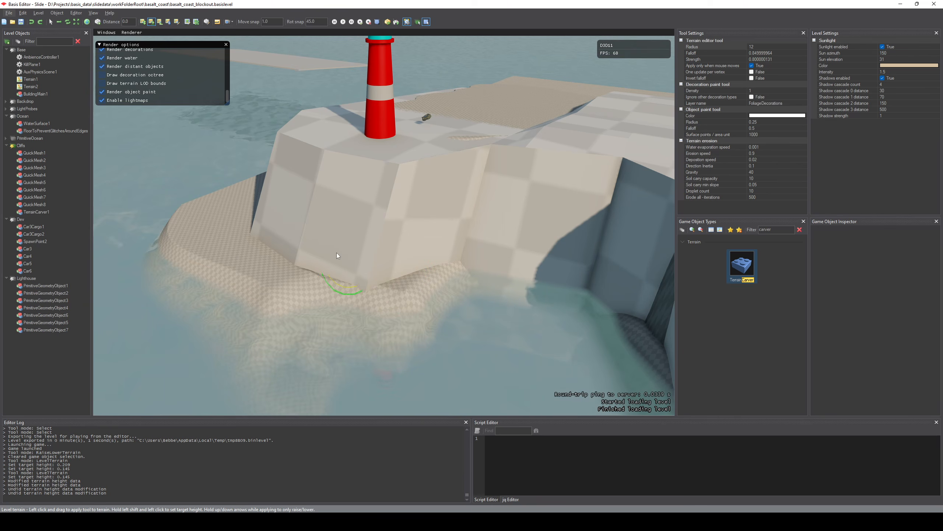
- Level the terrain poking through the cove wall, the headland face and the cliff's lower ledge near the road
{"action": "right_click_drag", "start_coordinate": [450, 297], "coordinate": [471, 299]}
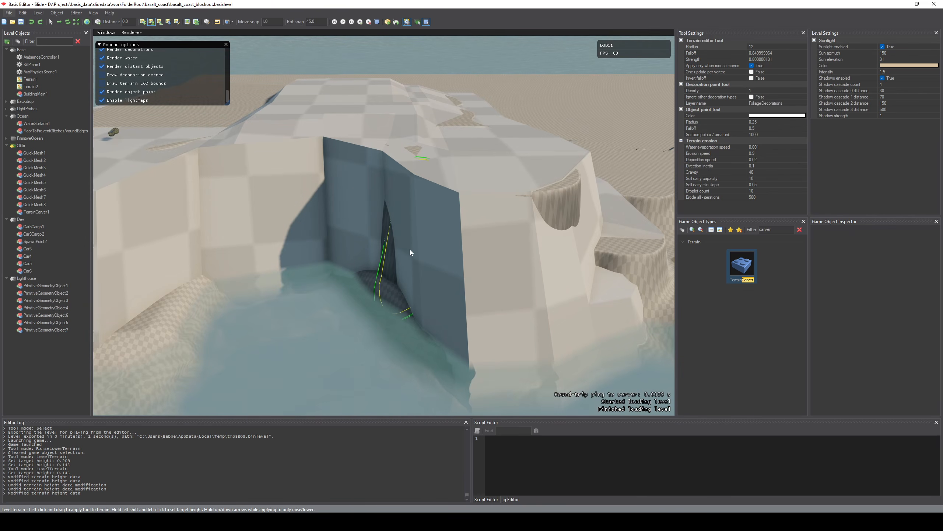
{"action": "right_click_drag", "start_coordinate": [438, 215], "coordinate": [335, 254]}
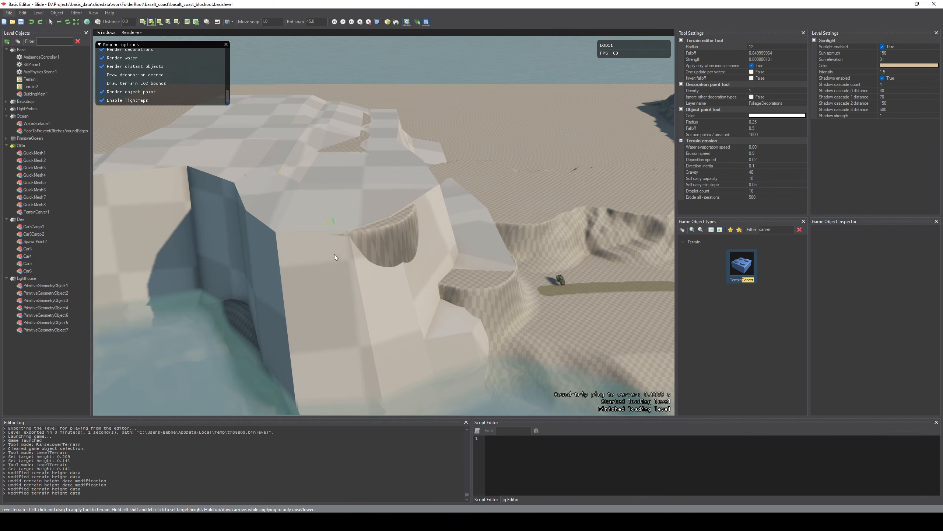
{"action": "right_click_drag", "start_coordinate": [444, 274], "coordinate": [242, 231]}
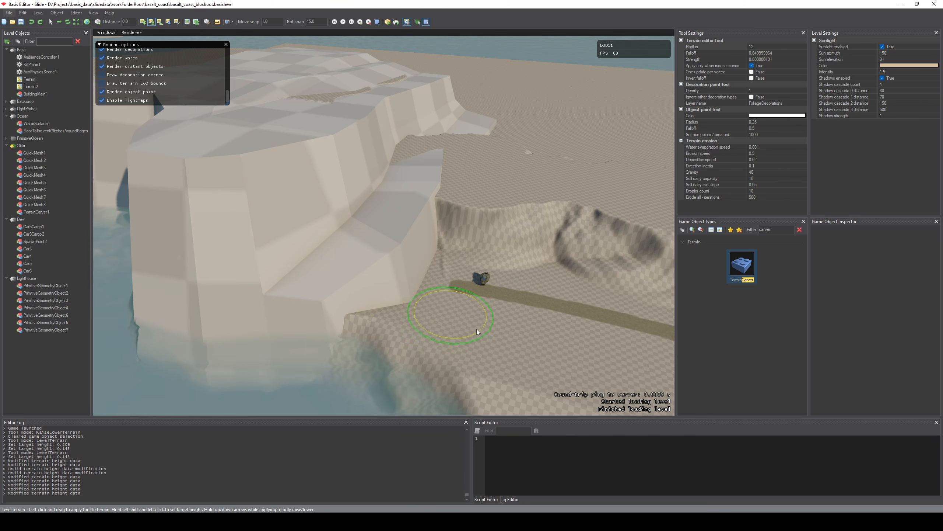
- Examine the levelled lighthouse cliff from the road side, from the sea and from above the plateau
{"action": "mouse_move", "coordinate": [476, 328]}
{"action": "right_mouse_down"}
{"action": "mouse_move", "coordinate": [416, 319]}
{"action": "mouse_move", "coordinate": [490, 367]}
{"action": "right_mouse_up"}
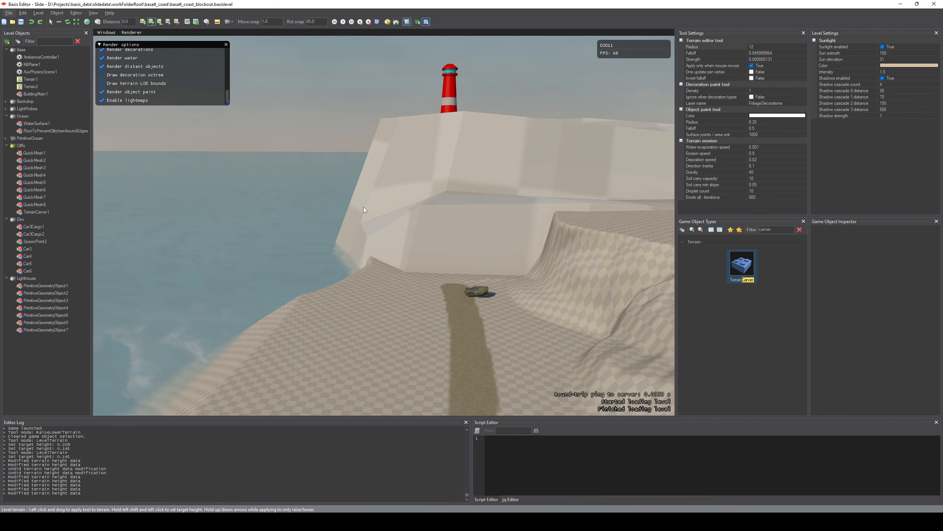
{"action": "key", "text": "a"}
{"action": "right_click_drag", "start_coordinate": [363, 207], "coordinate": [529, 236]}
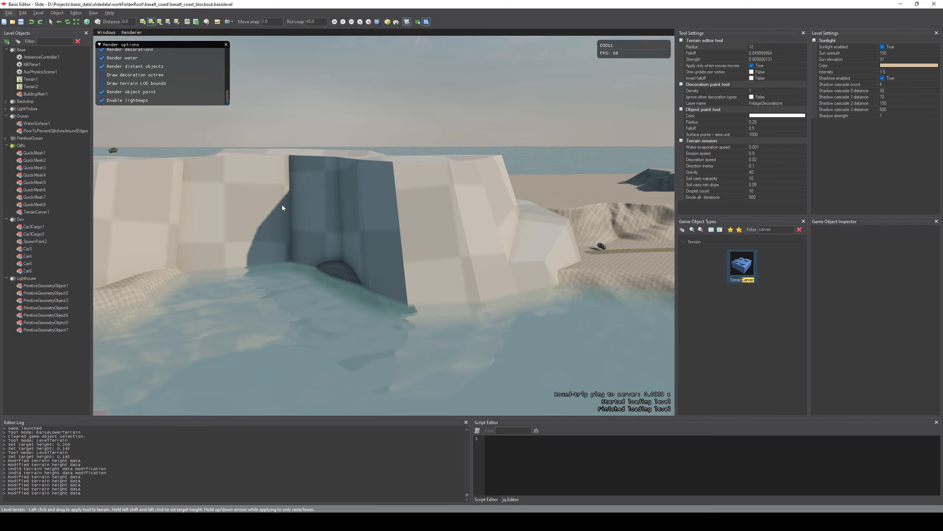
{"action": "key", "text": "s"}
{"action": "right_click_drag", "start_coordinate": [481, 263], "coordinate": [390, 277]}
{"action": "key", "text": "d"}
{"action": "key", "text": "e"}
{"action": "right_click_drag", "start_coordinate": [450, 237], "coordinate": [431, 254]}
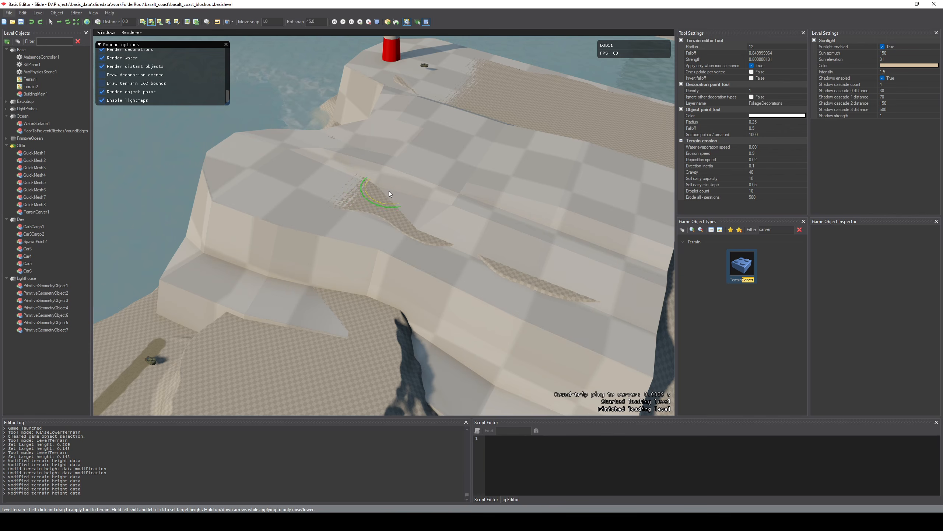
- Lower the terrain showing through the top of the cliff mesh and near the lighthouse with a brush radius of 40
{"action": "key", "text": "5"}
{"action": "mouse_move", "coordinate": [395, 187]}
{"action": "left_mouse_down", "text": "shift"}
{"action": "mouse_move", "coordinate": [413, 173]}
{"action": "mouse_move", "coordinate": [457, 205]}
{"action": "left_mouse_up", "text": "shift"}
{"action": "mouse_move", "coordinate": [511, 216]}
{"action": "left_mouse_down", "text": "shift"}
{"action": "mouse_move", "coordinate": [557, 238]}
{"action": "mouse_move", "coordinate": [568, 227]}
{"action": "left_mouse_up", "text": "shift"}
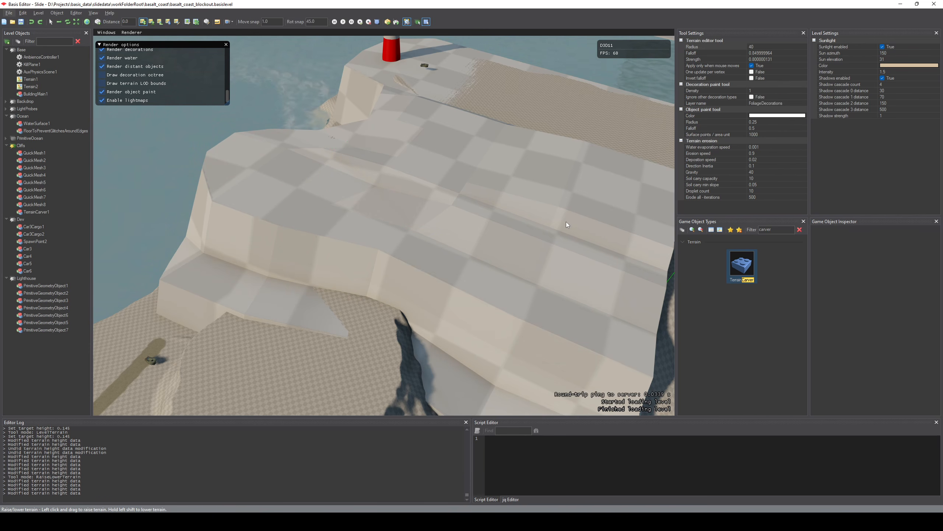
{"action": "key", "text": "d"}
{"action": "mouse_move", "coordinate": [566, 221]}
{"action": "right_mouse_down"}
{"action": "mouse_move", "coordinate": [501, 216]}
{"action": "mouse_move", "coordinate": [538, 199]}
{"action": "right_mouse_up"}
{"action": "key", "text": "w"}
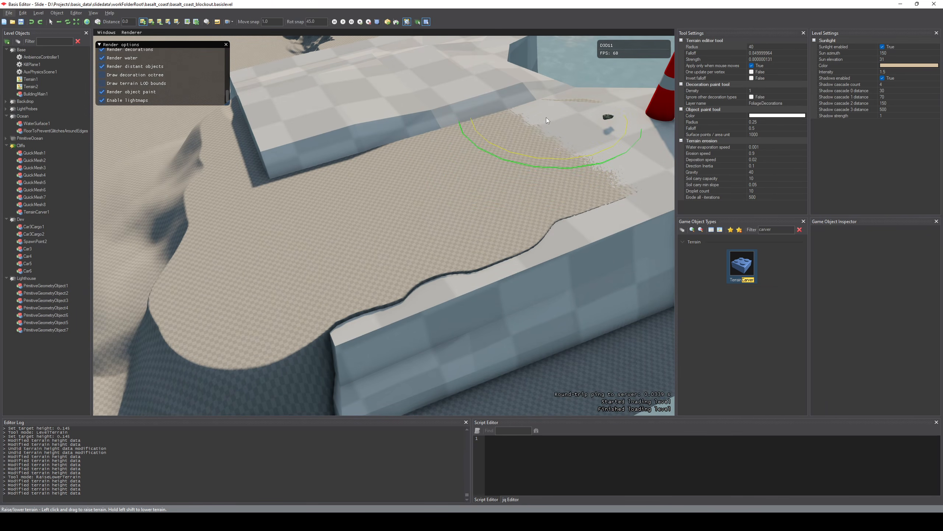
{"action": "mouse_move", "coordinate": [546, 118]}
{"action": "left_mouse_down", "text": "shift"}
{"action": "mouse_move", "coordinate": [565, 172]}
{"action": "mouse_move", "coordinate": [447, 208]}
{"action": "mouse_move", "coordinate": [375, 246]}
{"action": "mouse_move", "coordinate": [319, 224]}
{"action": "mouse_move", "coordinate": [377, 147]}
{"action": "mouse_move", "coordinate": [456, 168]}
{"action": "left_mouse_up", "text": "shift"}
{"action": "right_click_drag", "start_coordinate": [456, 168], "coordinate": [334, 220]}
- Lower the terrain covering the cliff's lower ledge on the landward side with a brush radius of 20
{"action": "key", "text": "Escape"}
{"action": "key", "text": "d"}
{"action": "mouse_move", "coordinate": [513, 254]}
{"action": "right_mouse_down"}
{"action": "mouse_move", "coordinate": [464, 249]}
{"action": "mouse_move", "coordinate": [502, 282]}
{"action": "mouse_move", "coordinate": [513, 253]}
{"action": "right_mouse_up"}
{"action": "key", "text": "w"}
{"action": "key", "text": "5"}
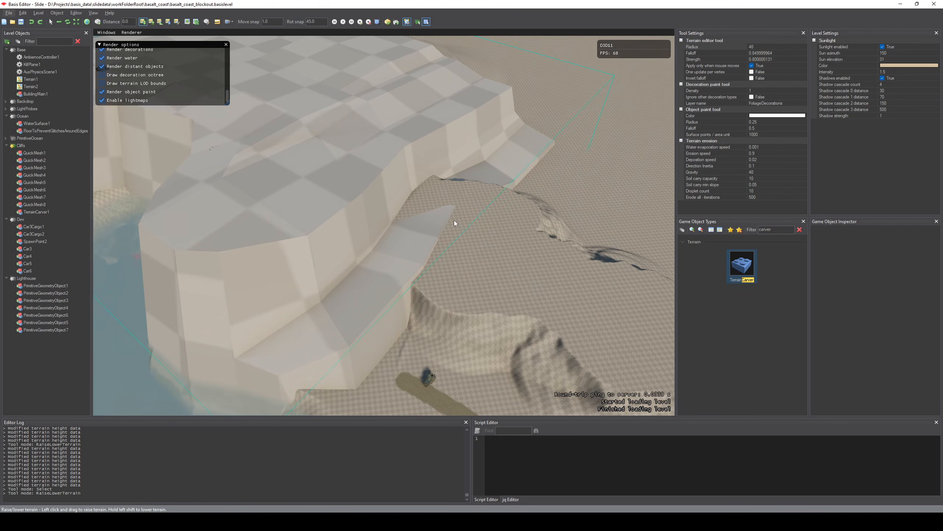
{"action": "scroll", "coordinate": [440, 216], "scroll_direction": "down", "scroll_amount": 4}
{"action": "mouse_move", "coordinate": [421, 196]}
{"action": "left_mouse_down", "text": "shift"}
{"action": "mouse_move", "coordinate": [431, 179]}
{"action": "mouse_move", "coordinate": [469, 180]}
{"action": "mouse_move", "coordinate": [463, 199]}
{"action": "left_mouse_up", "text": "shift"}
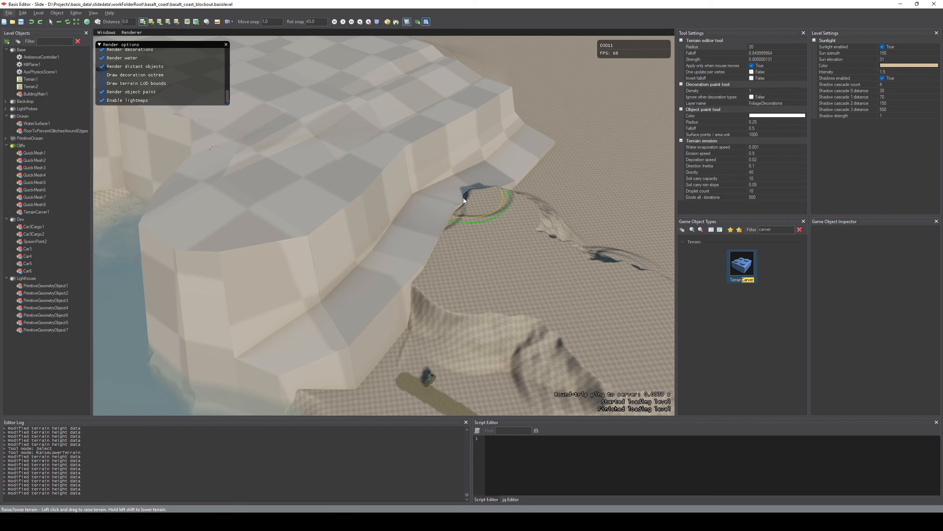
{"action": "middle_click_drag", "start_coordinate": [463, 195], "coordinate": [452, 183]}
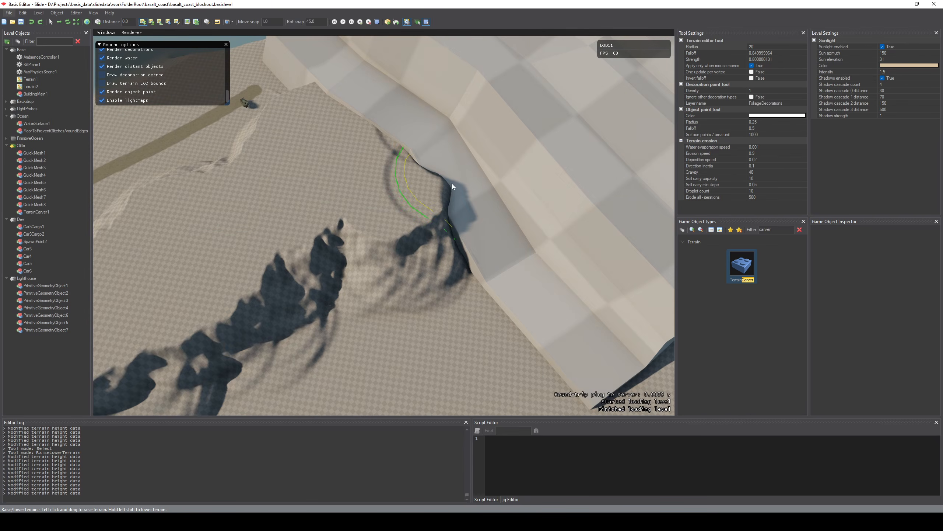
{"action": "mouse_move", "coordinate": [451, 183]}
{"action": "left_mouse_down", "text": "shift"}
{"action": "mouse_move", "coordinate": [468, 168]}
{"action": "mouse_move", "coordinate": [408, 135]}
{"action": "left_mouse_up", "text": "shift"}
{"action": "right_click_drag", "start_coordinate": [408, 135], "coordinate": [454, 233]}
{"action": "key", "text": "Escape"}
- Hide the lighthouse cliff mesh temporarily to inspect the terrain beneath it, and show it again
{"action": "left_click", "coordinate": [453, 233]}
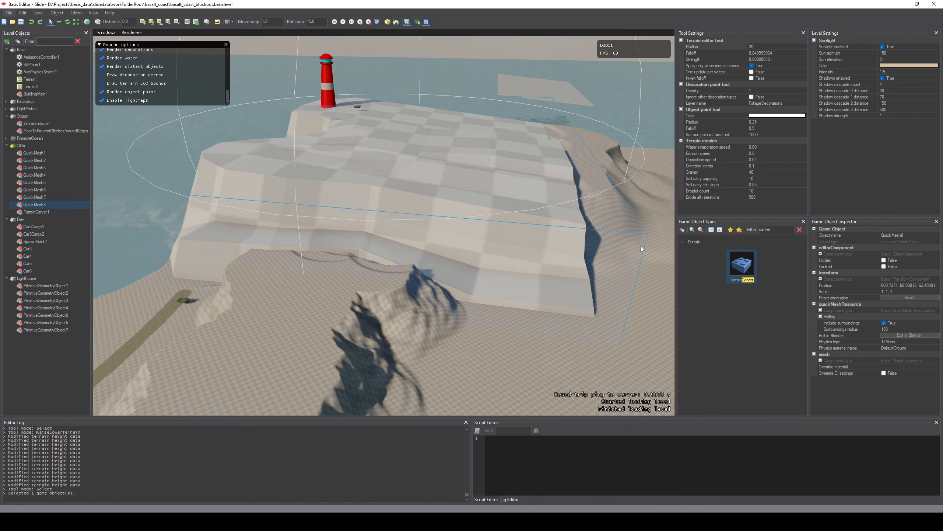
{"action": "left_click", "coordinate": [884, 260]}
{"action": "right_click_drag", "start_coordinate": [428, 274], "coordinate": [393, 264]}
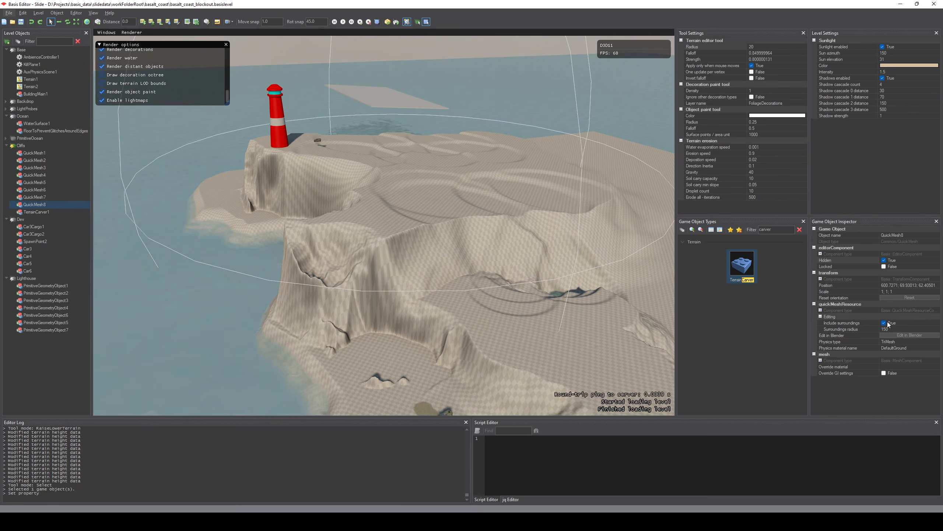
{"action": "left_click", "coordinate": [884, 322]}
{"action": "left_click", "coordinate": [884, 323]}
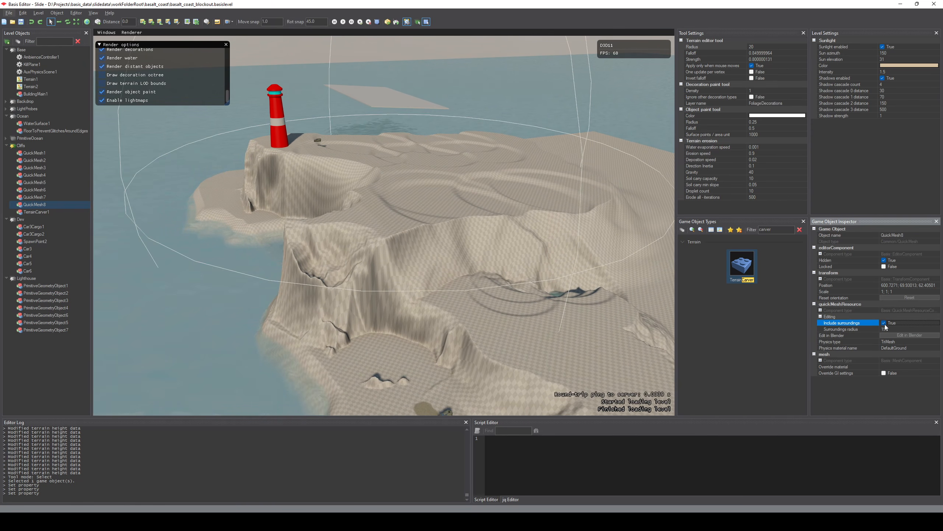
{"action": "left_click", "coordinate": [884, 260]}
{"action": "left_click", "coordinate": [381, 335]}
- Save the level and review the lighthouse cliff together with the other cliffs along the coast
{"action": "mouse_move", "coordinate": [381, 335]}
{"action": "right_mouse_down"}
{"action": "mouse_move", "coordinate": [345, 334]}
{"action": "mouse_move", "coordinate": [382, 335]}
{"action": "right_mouse_up"}
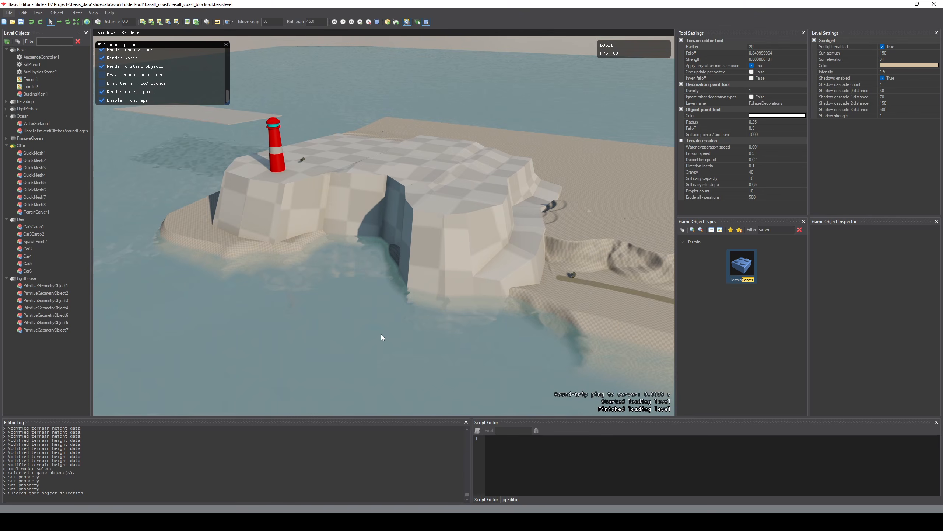
{"action": "middle_click_drag", "start_coordinate": [381, 335], "coordinate": [494, 303]}
{"action": "key", "text": "ctrl+s"}
{"action": "right_click_drag", "start_coordinate": [480, 298], "coordinate": [595, 257]}
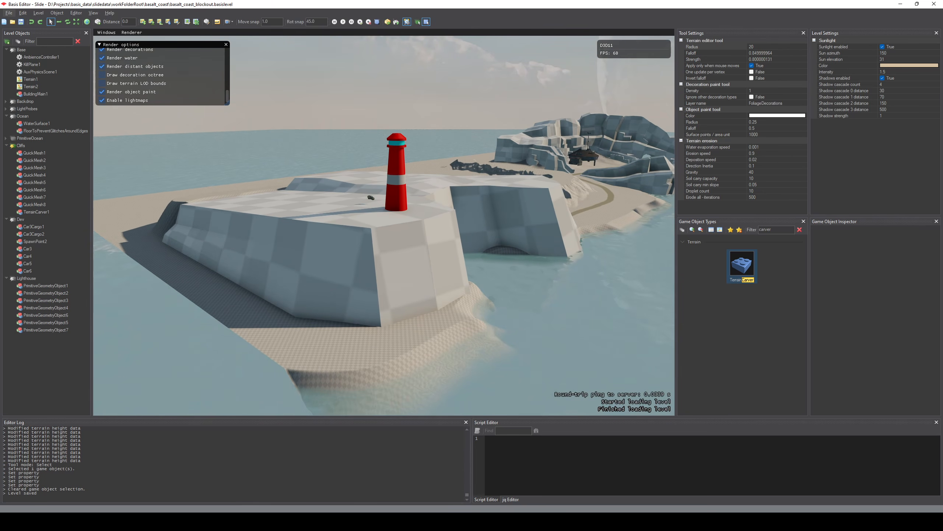
{"action": "mouse_move", "coordinate": [489, 285]}
{"action": "right_mouse_down"}
{"action": "mouse_move", "coordinate": [561, 278]}
{"action": "mouse_move", "coordinate": [489, 277]}
{"action": "right_mouse_up"}
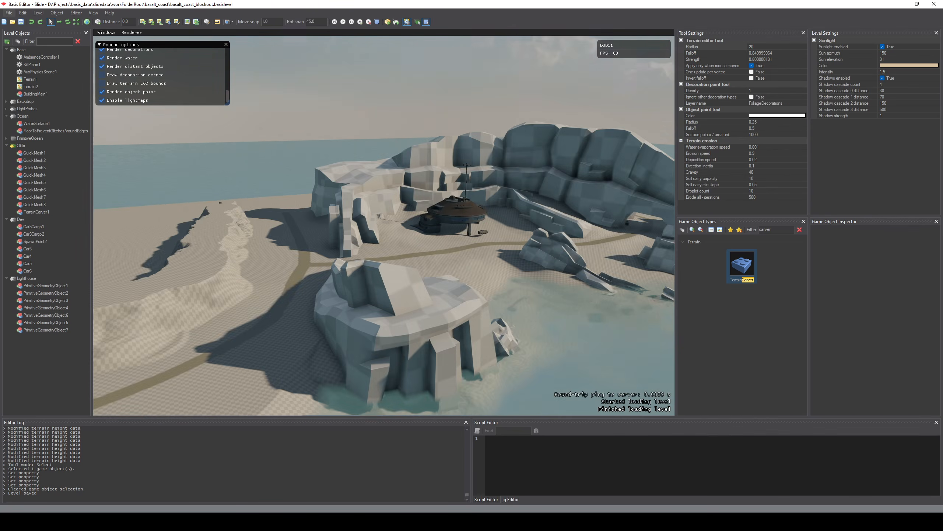
{"action": "right_click_drag", "start_coordinate": [489, 276], "coordinate": [476, 273]}
{"action": "right_click_drag", "start_coordinate": [468, 371], "coordinate": [438, 381]}
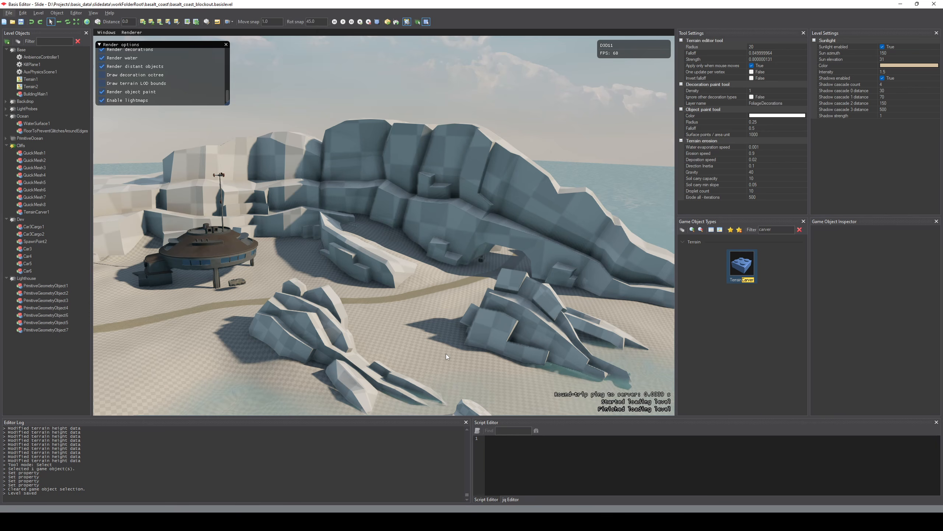
{"action": "right_click_drag", "start_coordinate": [446, 354], "coordinate": [145, 389]}
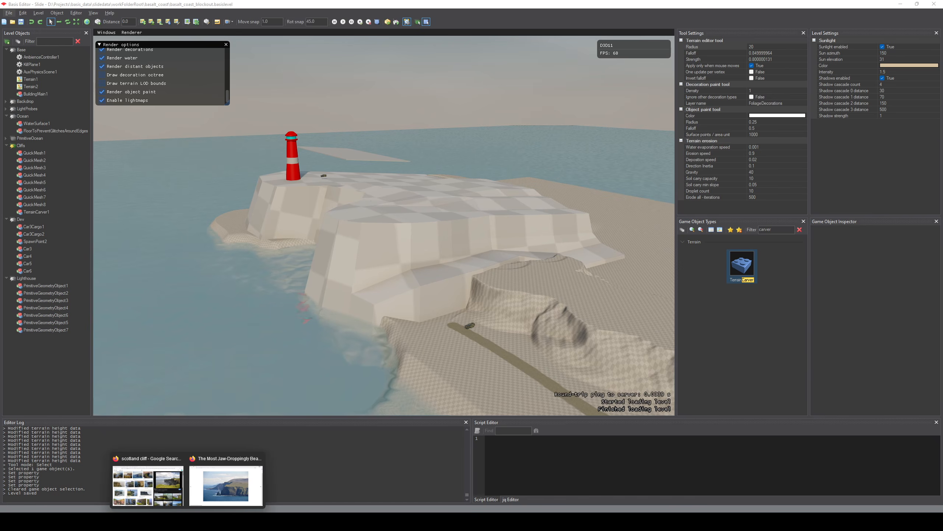
- Switch to the browser's Scottish cliff photo and compare it with the seaward side of the lighthouse cliff in Basis Editor
{"action": "left_click", "coordinate": [241, 490]}
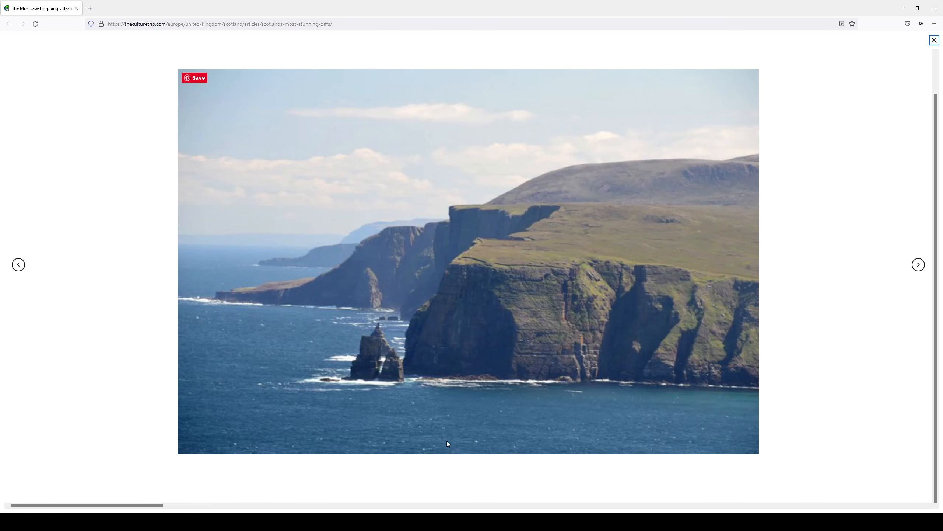
{"action": "left_click", "coordinate": [408, 484]}
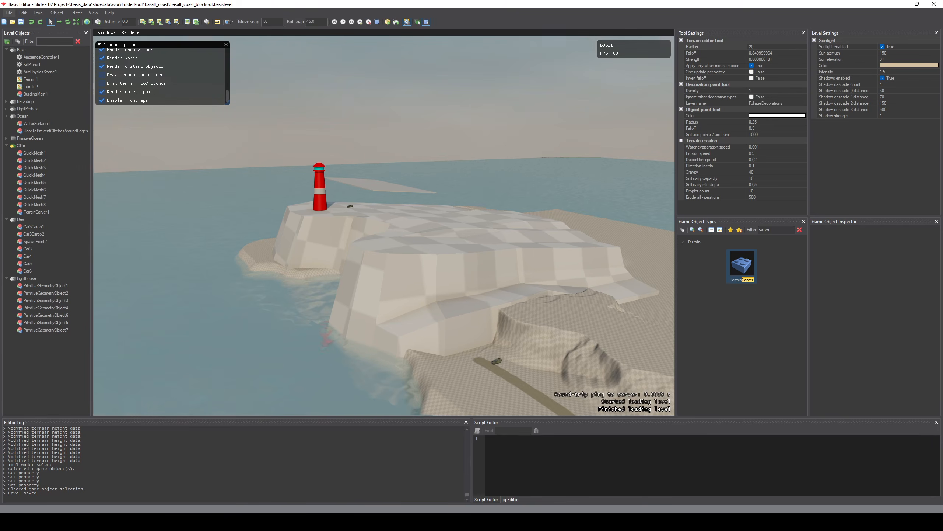
{"action": "key", "text": "w"}
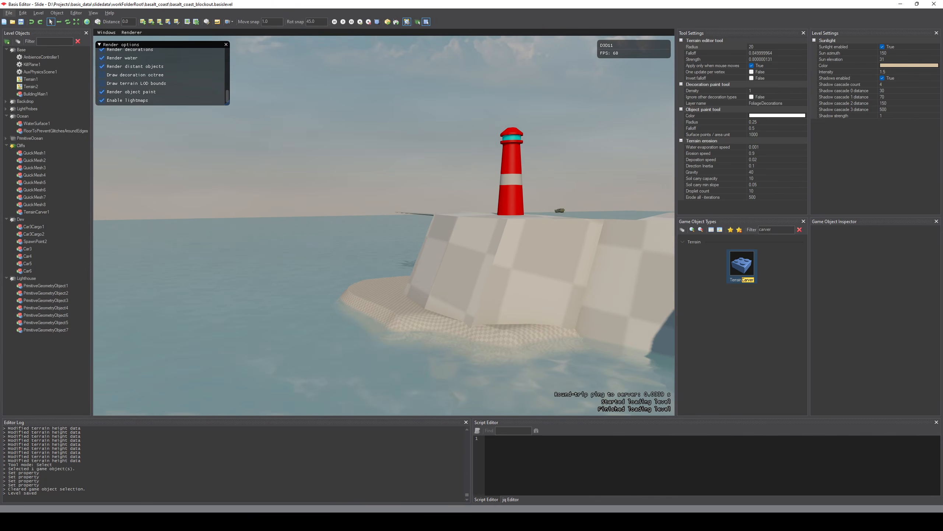
{"action": "key", "text": "w"}
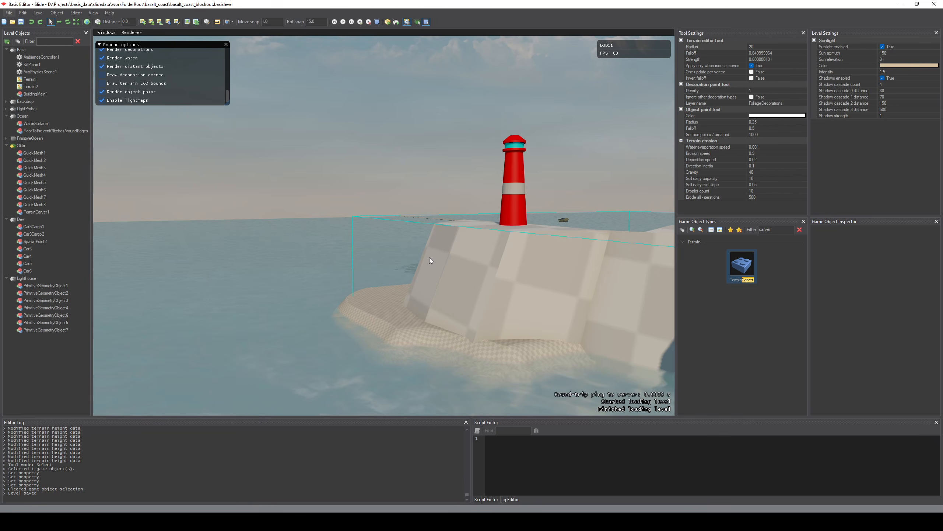
{"action": "mouse_move", "coordinate": [426, 285]}
{"action": "right_mouse_down"}
{"action": "mouse_move", "coordinate": [427, 275]}
{"action": "mouse_move", "coordinate": [426, 284]}
{"action": "right_mouse_up"}
{"action": "key", "text": "alt+Tab"}
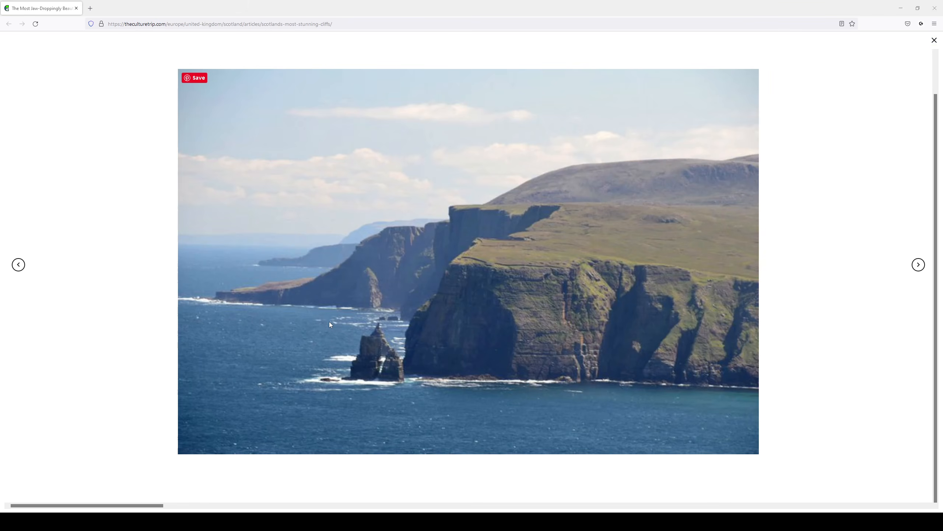
{"action": "key", "text": "alt+Tab"}
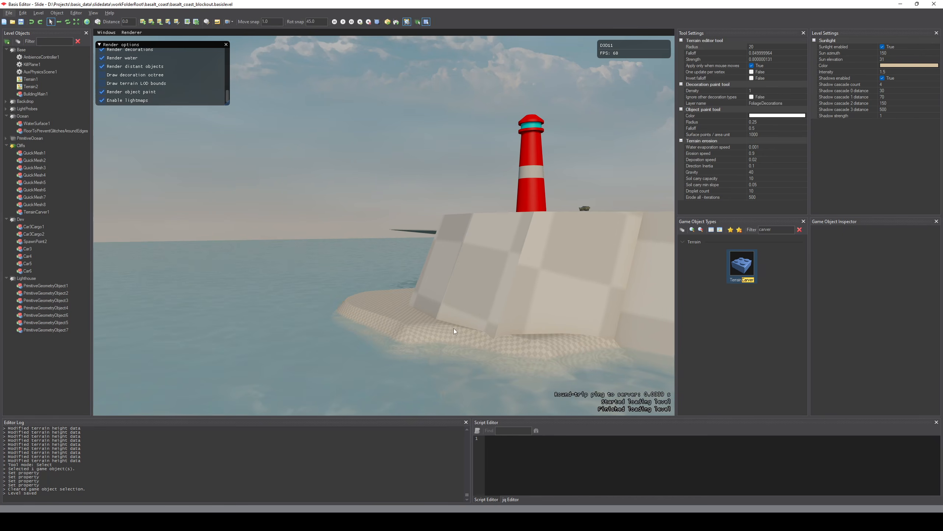
- Examine the shapes of the rock formations around the bay, out to the small rocks in the sea
{"action": "right_click_drag", "start_coordinate": [528, 282], "coordinate": [631, 275]}
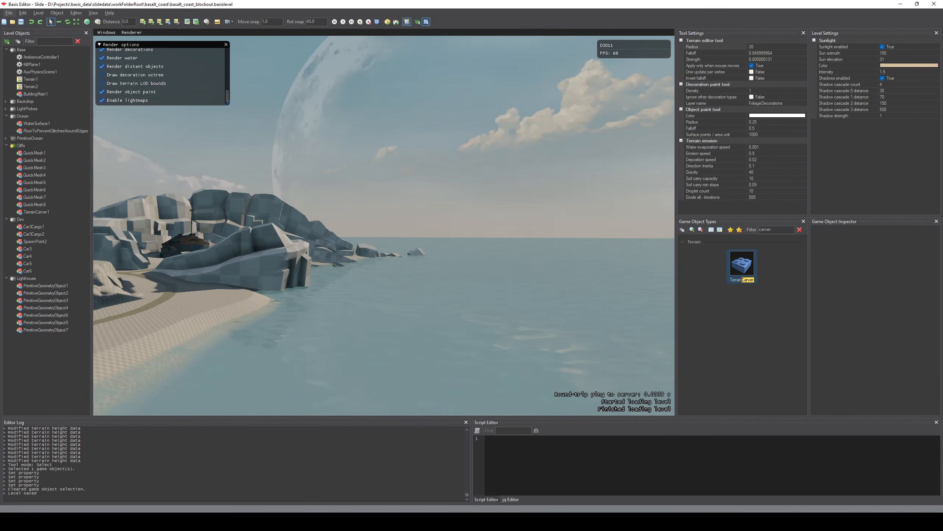
{"action": "key", "text": "a"}
{"action": "right_click_drag", "start_coordinate": [384, 225], "coordinate": [446, 228]}
{"action": "key", "text": "w"}
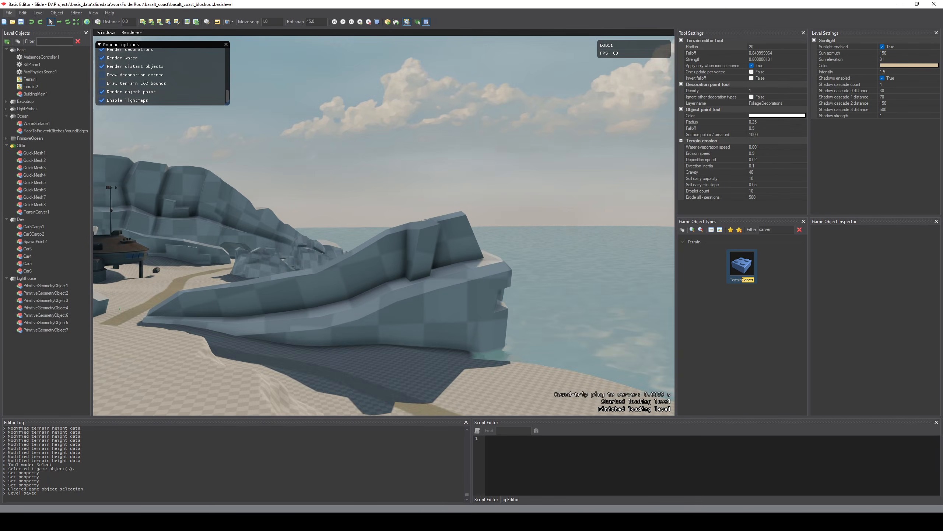
{"action": "key", "text": "w"}
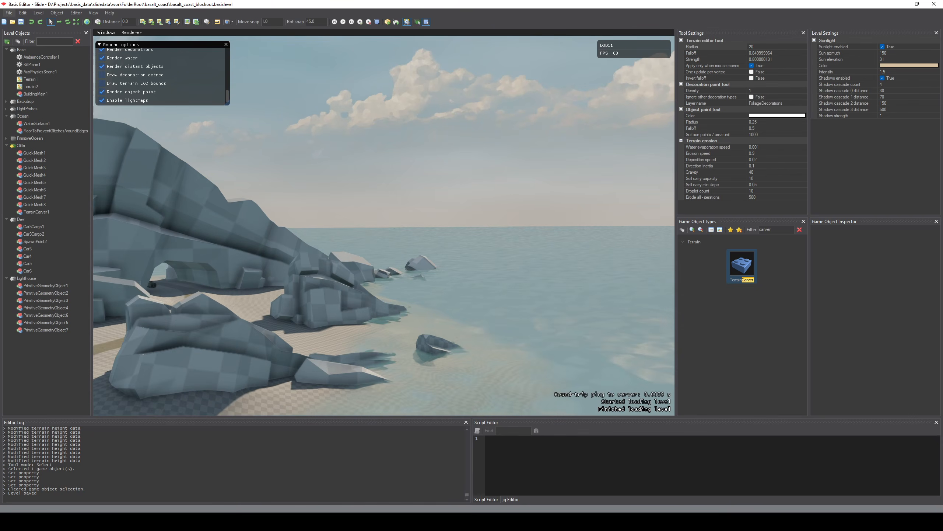
{"action": "mouse_move", "coordinate": [188, 140]}
{"action": "right_mouse_down"}
{"action": "mouse_move", "coordinate": [163, 140]}
{"action": "mouse_move", "coordinate": [188, 140]}
{"action": "right_mouse_up"}
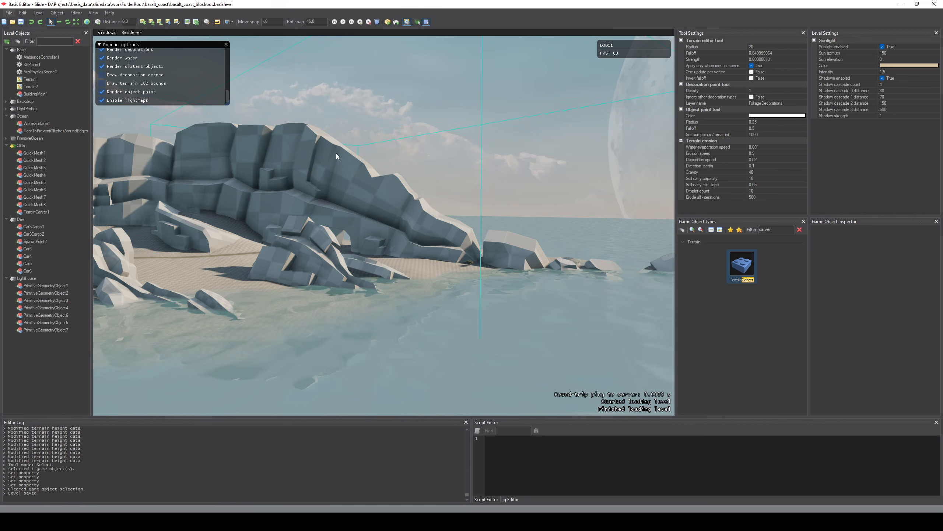
{"action": "key", "text": "d"}
{"action": "right_click_drag", "start_coordinate": [433, 216], "coordinate": [385, 193]}
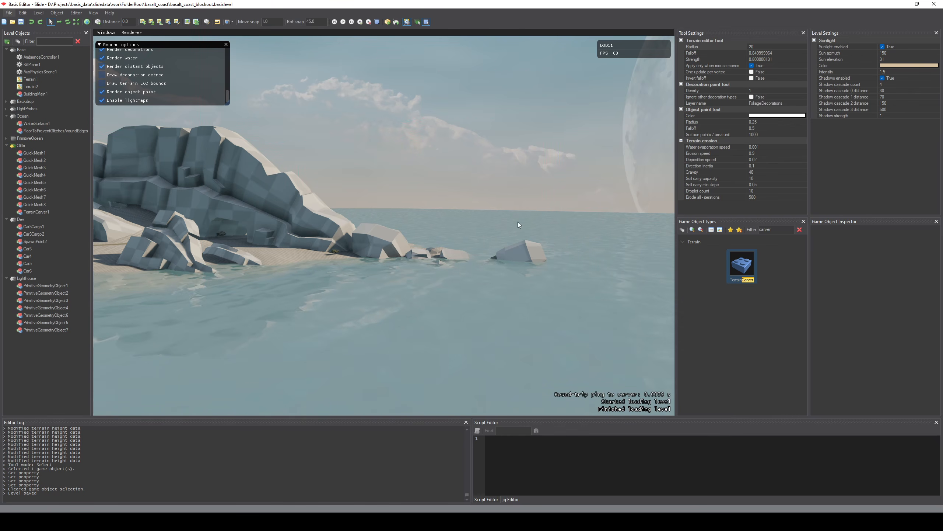
- Examine the shoreline rocks, the beach around the parked car and the seaward side of the lighthouse cliff
{"action": "right_click_drag", "start_coordinate": [489, 313], "coordinate": [467, 320]}
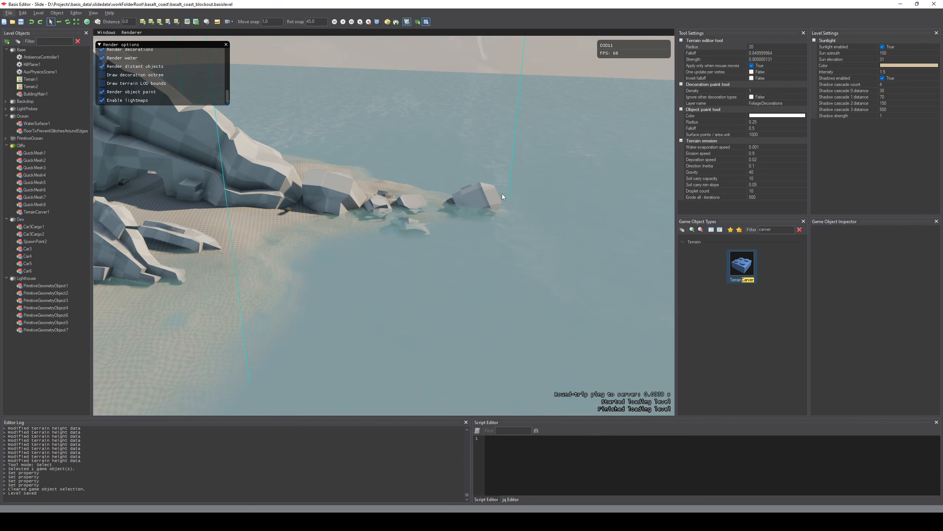
{"action": "right_click_drag", "start_coordinate": [296, 192], "coordinate": [272, 171]}
{"action": "right_click_drag", "start_coordinate": [319, 277], "coordinate": [380, 288]}
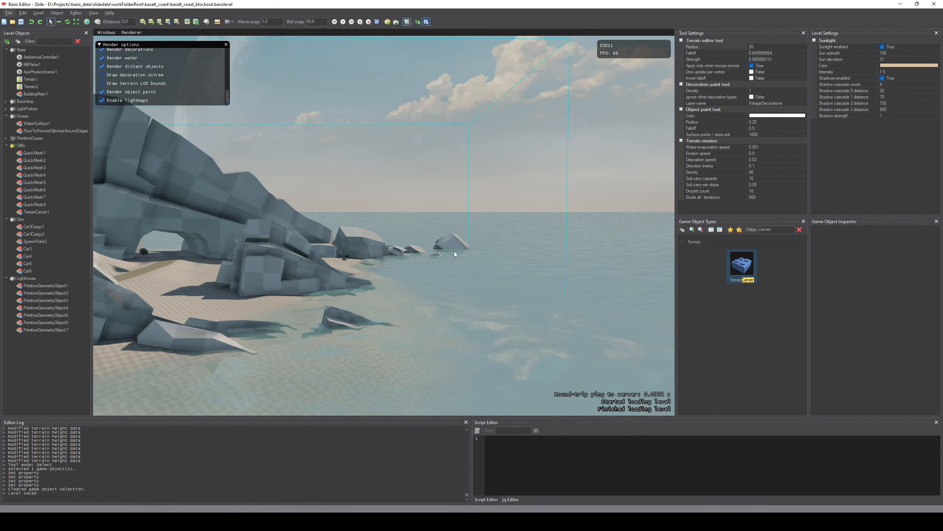
{"action": "key", "text": "w"}
{"action": "right_click_drag", "start_coordinate": [446, 258], "coordinate": [376, 305]}
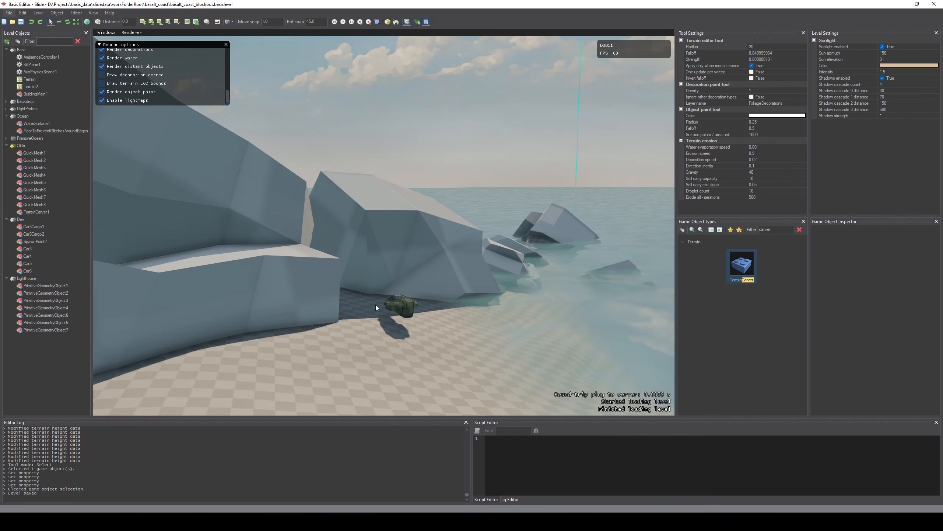
{"action": "key", "text": "d"}
{"action": "right_click_drag", "start_coordinate": [392, 236], "coordinate": [256, 261]}
{"action": "key", "text": "a"}
{"action": "key", "text": "s"}
{"action": "key", "text": "d"}
{"action": "key", "text": "s"}
{"action": "key", "text": "s"}
{"action": "key", "text": "w"}
{"action": "key", "text": "a"}
{"action": "right_click_drag", "start_coordinate": [479, 329], "coordinate": [457, 330]}
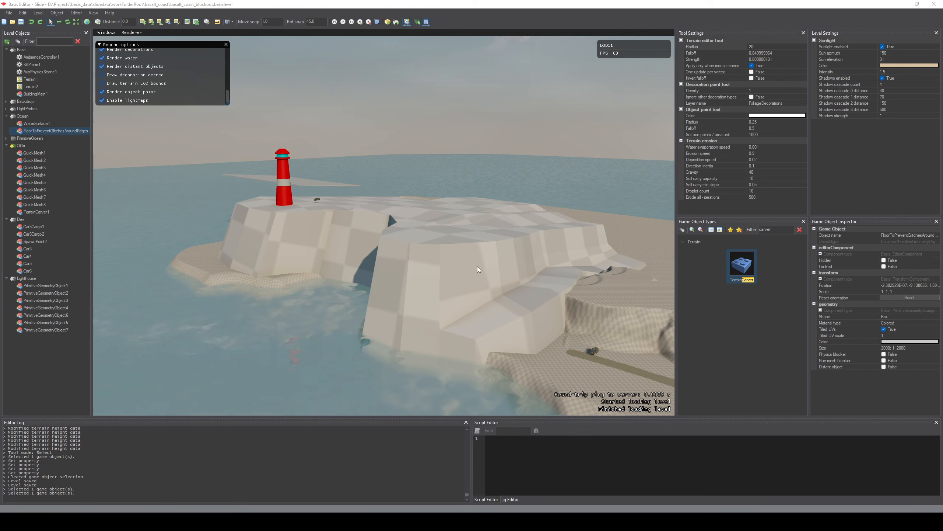
- Open the lighthouse cliff mesh in Blender and add two centred loop cuts through its stepped front corner
{"action": "left_click", "coordinate": [472, 268]}
{"action": "left_click", "coordinate": [915, 336]}
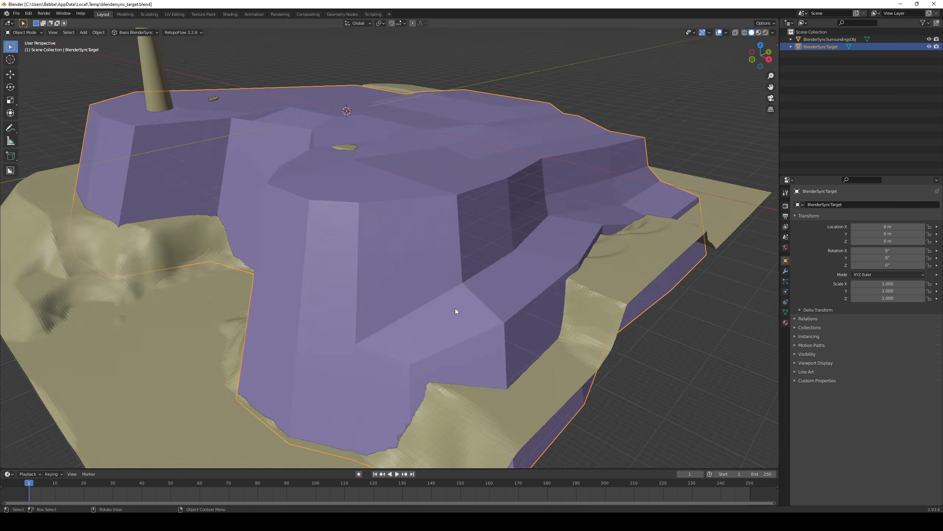
{"action": "key", "text": "Tab"}
{"action": "middle_click_drag", "start_coordinate": [456, 311], "coordinate": [412, 252]}
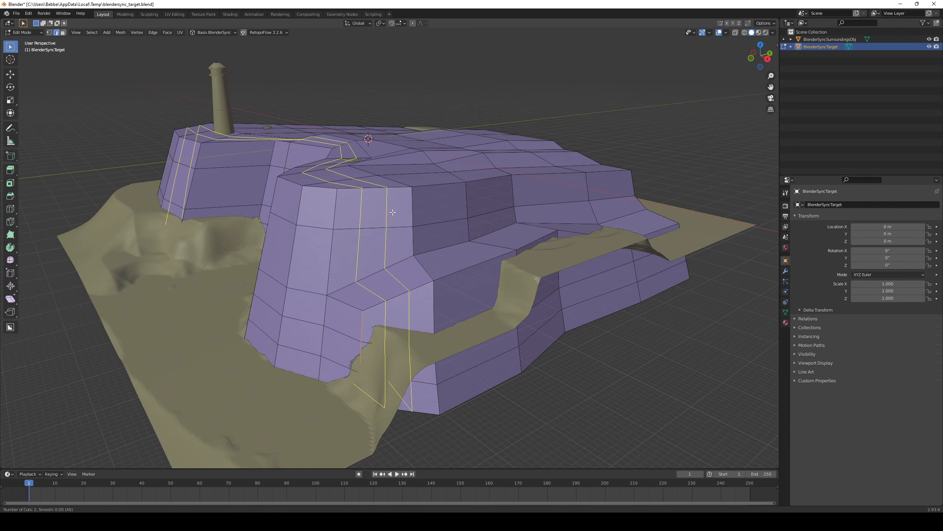
{"action": "right_click", "coordinate": [431, 315]}
- Select the new vertical edge path running down the stepped front corner and slide it along the surface
{"action": "middle_click_drag", "start_coordinate": [431, 315], "coordinate": [416, 260]}
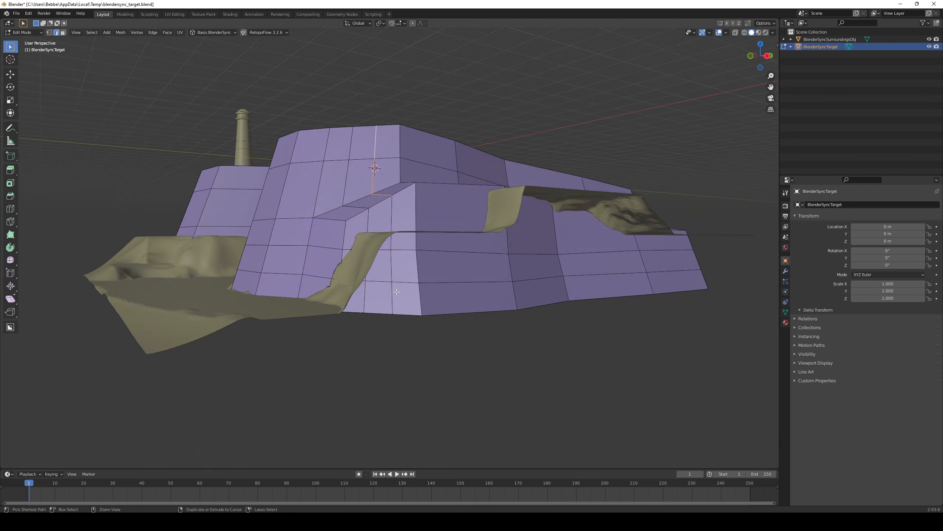
{"action": "left_click", "coordinate": [386, 314], "text": "ctrl"}
{"action": "key", "text": "g"}
{"action": "key", "text": "g"}
{"action": "middle_click_drag", "start_coordinate": [387, 314], "coordinate": [454, 305]}
- Extrude the strip of wall and ledge faces on the stepped front corner outward into a protruding rock column
{"action": "key", "text": "3"}
{"action": "key", "text": "alt+e"}
{"action": "left_click", "coordinate": [454, 305]}
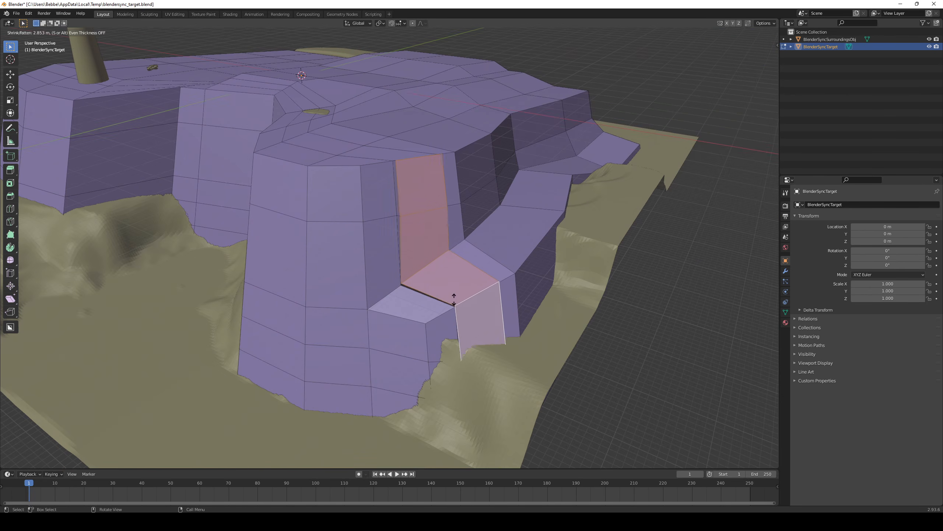
{"action": "right_click", "coordinate": [434, 282]}
{"action": "middle_click_drag", "start_coordinate": [520, 349], "coordinate": [502, 301]}
{"action": "key", "text": "e"}
{"action": "left_click", "coordinate": [544, 314]}
- Hide the surroundings object and move a corner vertex of the extruded ledge to reshape the step
{"action": "left_click", "coordinate": [929, 39]}
{"action": "middle_click_drag", "start_coordinate": [475, 223], "coordinate": [522, 251]}
{"action": "key", "text": "KP_7"}
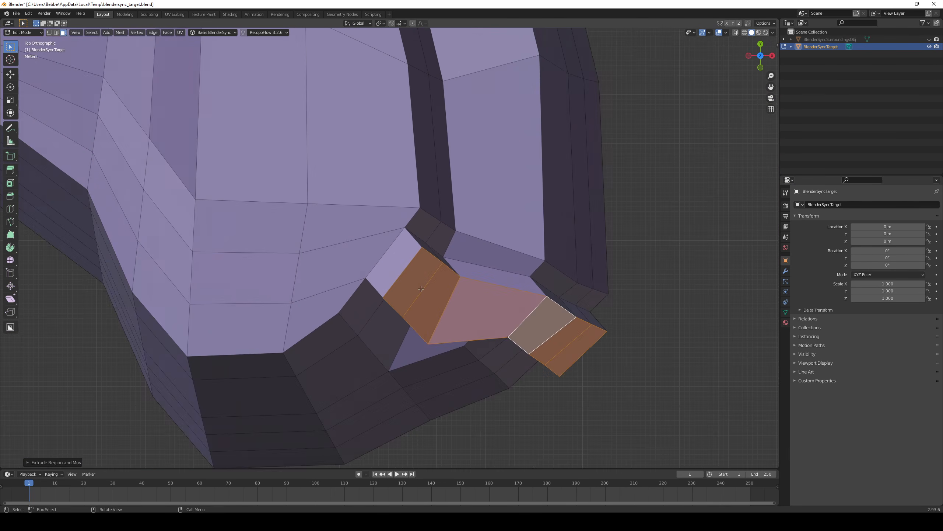
{"action": "middle_click_drag", "start_coordinate": [421, 289], "coordinate": [323, 193]}
{"action": "scroll", "coordinate": [491, 277], "scroll_direction": "down", "scroll_amount": 3}
{"action": "key", "text": "1"}
{"action": "left_click", "coordinate": [427, 170]}
{"action": "middle_click_drag", "start_coordinate": [427, 170], "coordinate": [444, 170]}
{"action": "key", "text": "g"}
{"action": "middle_click_drag", "start_coordinate": [491, 274], "coordinate": [452, 244]}
{"action": "scroll", "coordinate": [409, 282], "scroll_direction": "down", "scroll_amount": 3}
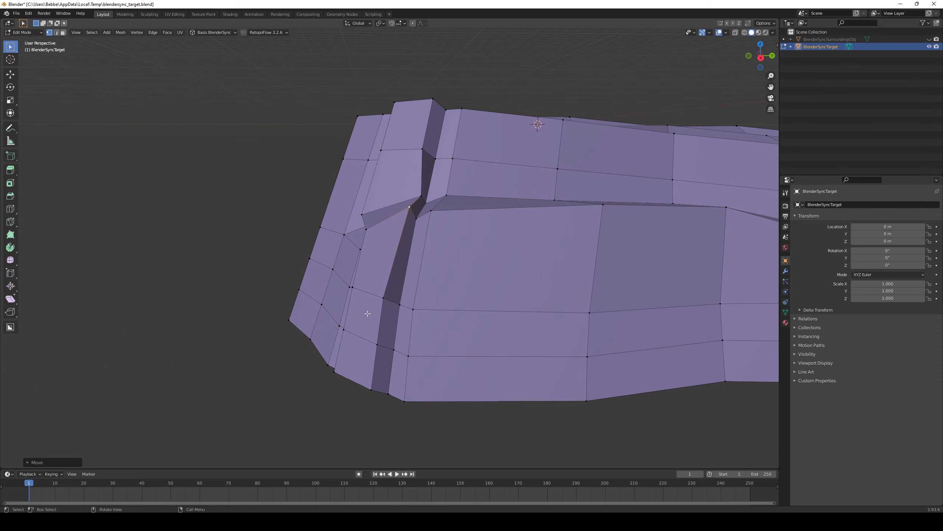
- Move the lower side and base vertices of the extruded column to taper its foot
{"action": "left_click", "coordinate": [393, 310]}
{"action": "middle_click_drag", "start_coordinate": [366, 314], "coordinate": [387, 352]}
{"action": "left_click", "coordinate": [391, 352], "text": "shift"}
{"action": "key", "text": "g"}
{"action": "left_click", "coordinate": [393, 353]}
{"action": "middle_click_drag", "start_coordinate": [400, 406], "coordinate": [432, 280]}
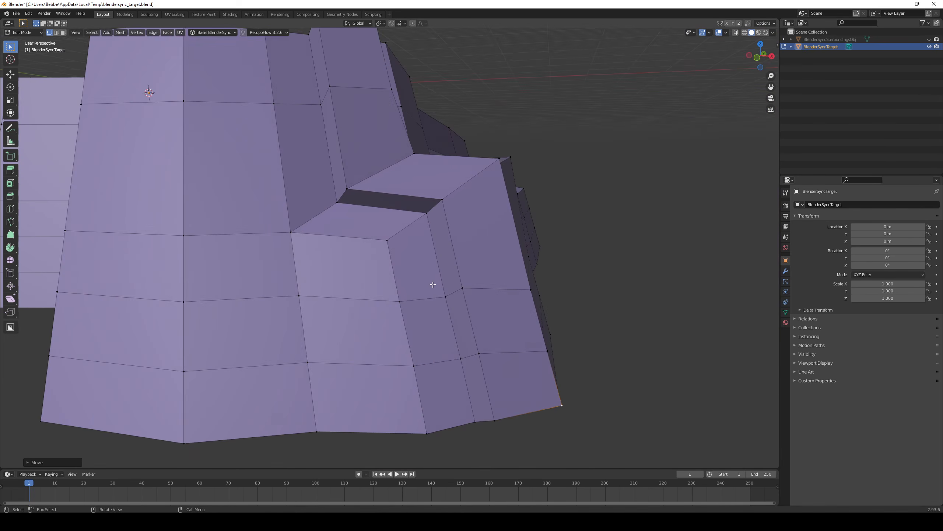
{"action": "key", "text": "g"}
{"action": "middle_click_drag", "start_coordinate": [483, 393], "coordinate": [432, 305]}
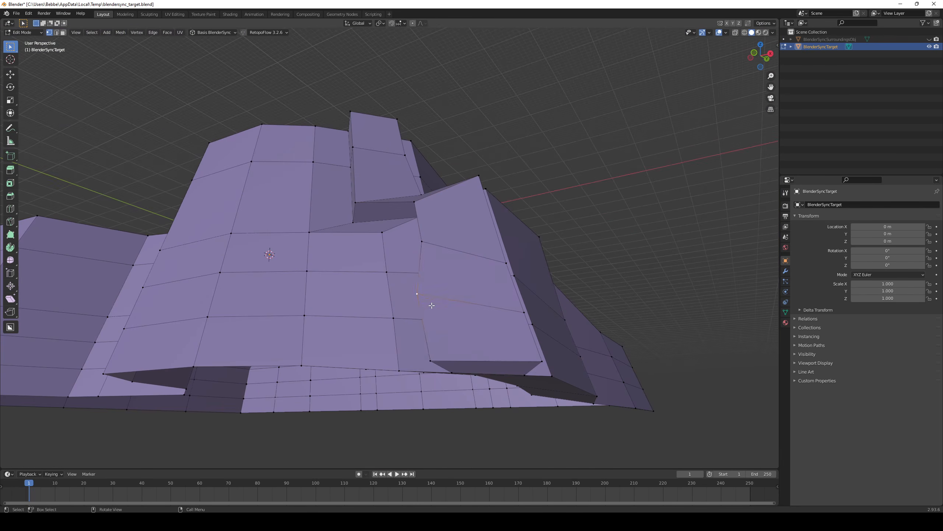
- Reposition the side vertices of the protruding column so its lower section becomes narrower and less regular
{"action": "left_click", "coordinate": [501, 301]}
{"action": "left_click", "coordinate": [440, 274]}
{"action": "key", "text": "g"}
{"action": "middle_click_drag", "start_coordinate": [501, 301], "coordinate": [431, 296]}
{"action": "left_click", "coordinate": [419, 284]}
{"action": "left_click", "coordinate": [442, 223]}
{"action": "key", "text": "g"}
{"action": "middle_click_drag", "start_coordinate": [436, 164], "coordinate": [427, 260]}
{"action": "left_click", "coordinate": [442, 233]}
{"action": "left_click", "coordinate": [427, 260]}
{"action": "key", "text": "g"}
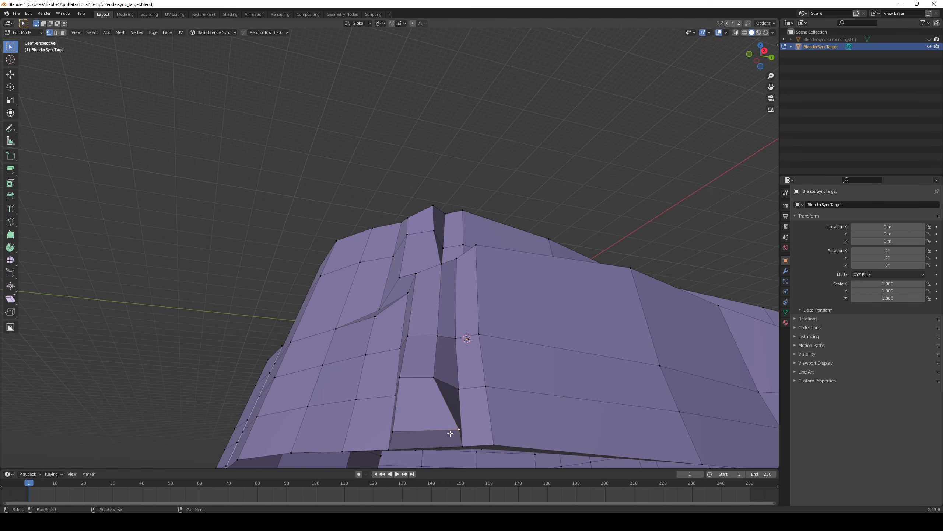
- Move the column's bottom corner vertex and a side vertex halfway up its upper section
{"action": "key", "text": "g"}
{"action": "left_click", "coordinate": [443, 434]}
{"action": "middle_click_drag", "start_coordinate": [443, 434], "coordinate": [441, 290]}
{"action": "left_click", "coordinate": [442, 290]}
{"action": "key", "text": "g"}
{"action": "left_click", "coordinate": [435, 291]}
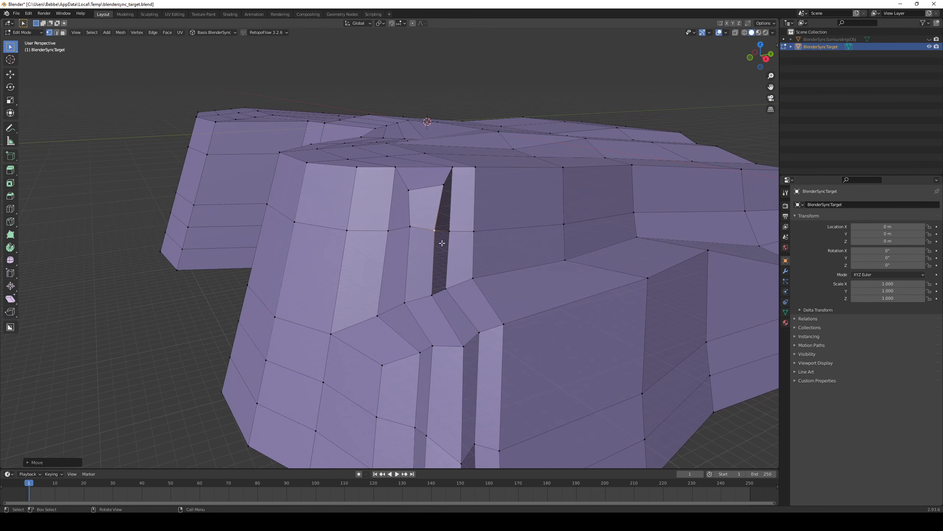
- Try to cut into the cliff wall beside the column with BoxCutter, and undo the cut
{"action": "middle_click_drag", "start_coordinate": [442, 243], "coordinate": [438, 284]}
{"action": "left_click", "coordinate": [11, 327]}
{"action": "middle_click_drag", "start_coordinate": [502, 312], "coordinate": [511, 372]}
{"action": "middle_click_drag", "start_coordinate": [536, 315], "coordinate": [482, 247]}
{"action": "left_click", "coordinate": [471, 278]}
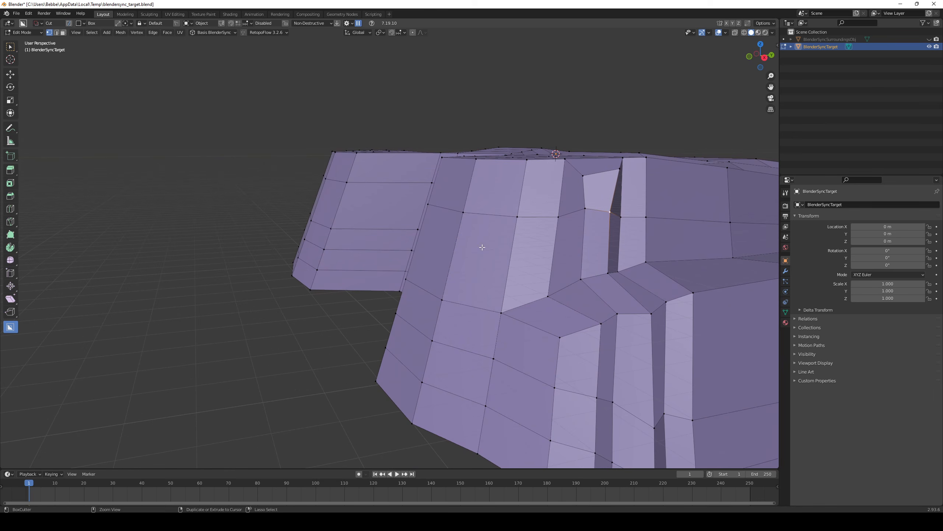
{"action": "middle_click_drag", "start_coordinate": [451, 288], "coordinate": [495, 187]}
{"action": "key", "text": "ctrl+r"}
{"action": "left_click", "coordinate": [457, 276]}
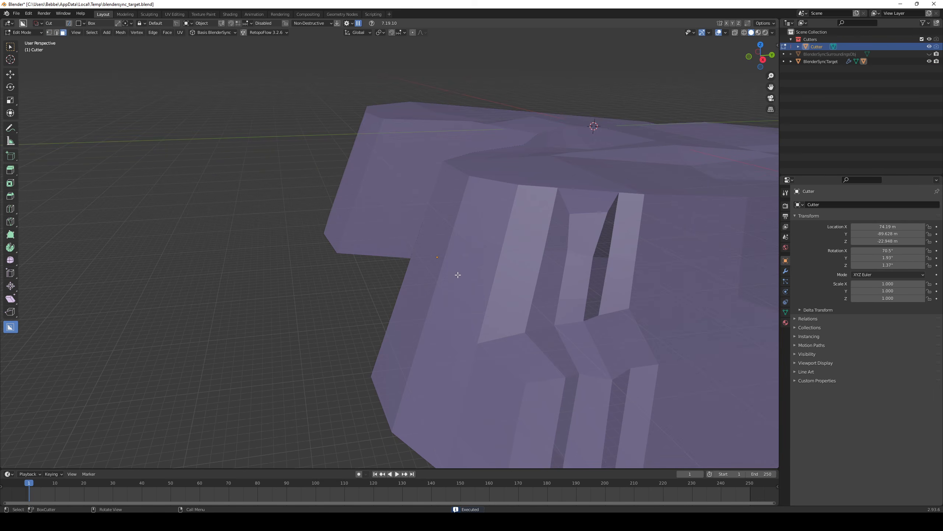
{"action": "key", "text": "ctrl+z"}
{"action": "key", "text": "ctrl+z"}
{"action": "middle_click_drag", "start_coordinate": [465, 279], "coordinate": [480, 298]}
{"action": "key", "text": "w"}
- Delete faces from the cliff wall beside the column and select the wall and upper faces bordering the opening
{"action": "key", "text": "x"}
{"action": "key", "text": "1"}
{"action": "left_click", "coordinate": [510, 220]}
{"action": "key", "text": "3"}
{"action": "middle_click_drag", "start_coordinate": [483, 223], "coordinate": [521, 189]}
{"action": "left_click", "coordinate": [393, 205], "text": "shift"}
{"action": "left_click", "coordinate": [388, 161], "text": "shift"}
{"action": "left_click", "coordinate": [385, 130], "text": "shift"}
{"action": "middle_click_drag", "start_coordinate": [382, 149], "coordinate": [400, 198], "text": "shift"}
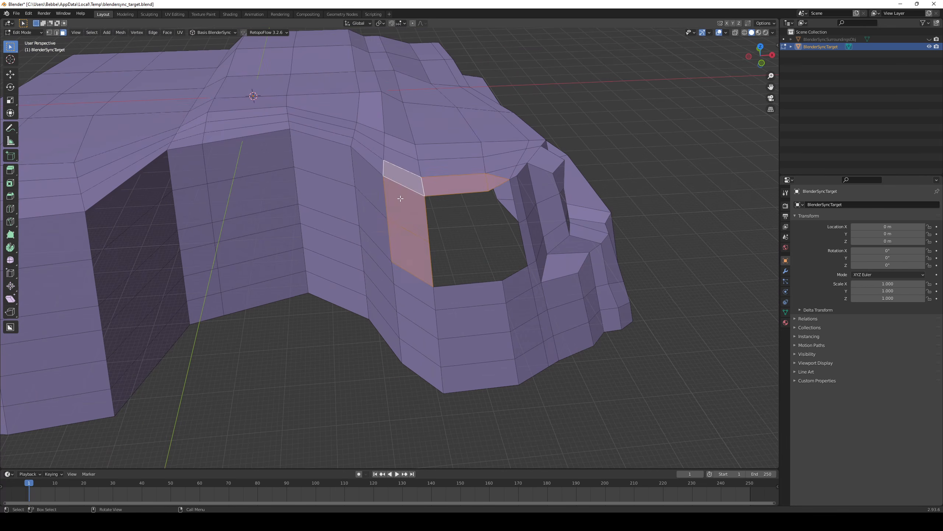
- Delete the selected faces around the hole in the cliff wall and fill a ledge face along its lower border
{"action": "left_click", "coordinate": [419, 268], "text": "ctrl"}
{"action": "key", "text": "x"}
{"action": "mouse_move", "coordinate": [419, 267]}
{"action": "middle_mouse_down"}
{"action": "mouse_move", "coordinate": [411, 247]}
{"action": "mouse_move", "coordinate": [407, 260]}
{"action": "middle_mouse_up"}
{"action": "key", "text": "1"}
{"action": "left_click", "coordinate": [407, 260]}
{"action": "left_click", "coordinate": [518, 266], "text": "shift"}
{"action": "left_click", "coordinate": [419, 268]}
{"action": "key", "text": "e"}
{"action": "key", "text": "x"}
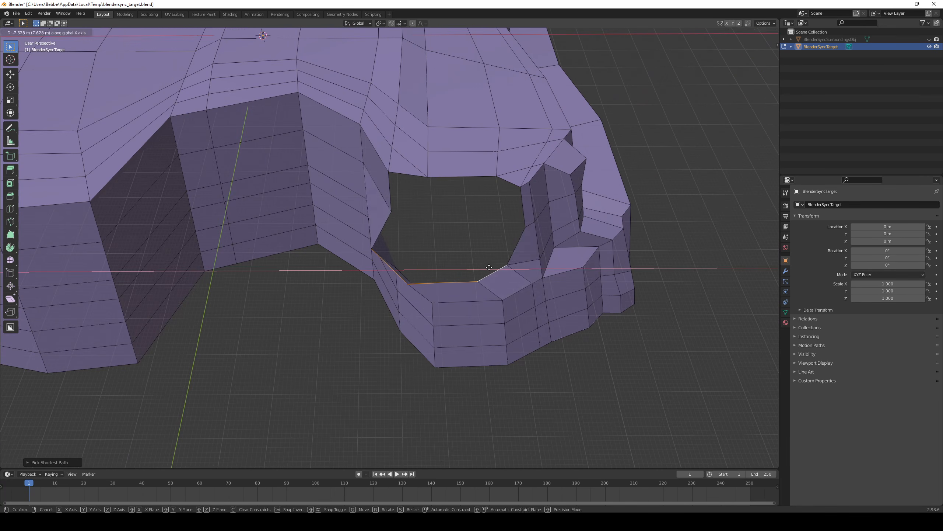
{"action": "key", "text": "f"}
- Subdivide the new ledge's inner edge and slide the added vertex along it
{"action": "scroll", "coordinate": [470, 257], "scroll_direction": "up", "scroll_amount": 2}
{"action": "left_click", "coordinate": [469, 258]}
{"action": "right_click", "coordinate": [469, 257]}
{"action": "left_click", "coordinate": [470, 257]}
{"action": "key", "text": "1"}
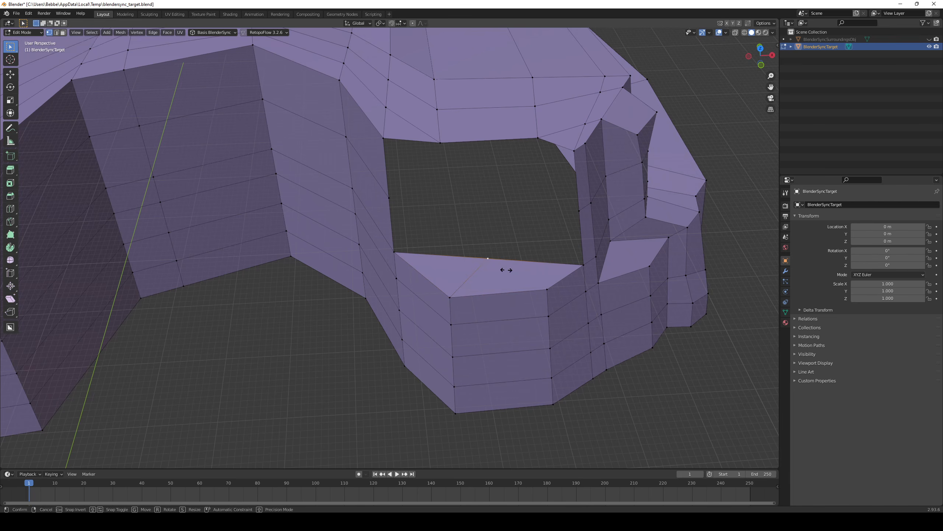
{"action": "left_click", "coordinate": [475, 267]}
- Split the ledge's inner edge again, connect the cut to the second outer corner, and slide the new vertex along the edge
{"action": "key", "text": "2"}
{"action": "left_click", "coordinate": [519, 263]}
{"action": "right_click", "coordinate": [519, 264]}
{"action": "left_click", "coordinate": [519, 263]}
{"action": "key", "text": "1"}
{"action": "left_click", "coordinate": [525, 263]}
{"action": "key", "text": "j"}
{"action": "key", "text": "2"}
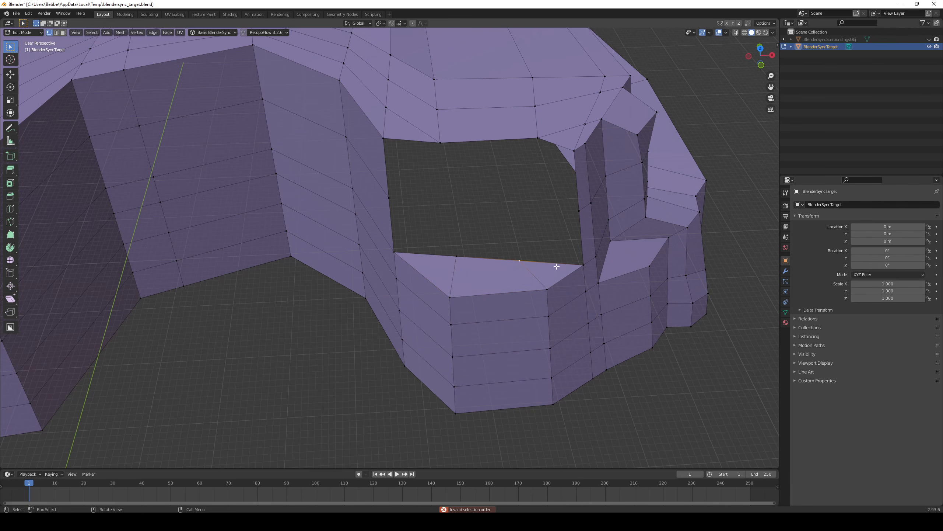
{"action": "key", "text": "g"}
{"action": "key", "text": "g"}
{"action": "left_click", "coordinate": [574, 264]}
- Subdivide the edge bordering the hole beside the rock column and reposition the new vertex
{"action": "middle_click_drag", "start_coordinate": [574, 264], "coordinate": [561, 249]}
{"action": "key", "text": "2"}
{"action": "left_click", "coordinate": [572, 285]}
{"action": "left_click", "coordinate": [584, 253], "text": "shift"}
{"action": "key", "text": "1"}
{"action": "key", "text": "2"}
{"action": "left_click", "coordinate": [569, 257]}
{"action": "right_click", "coordinate": [568, 257]}
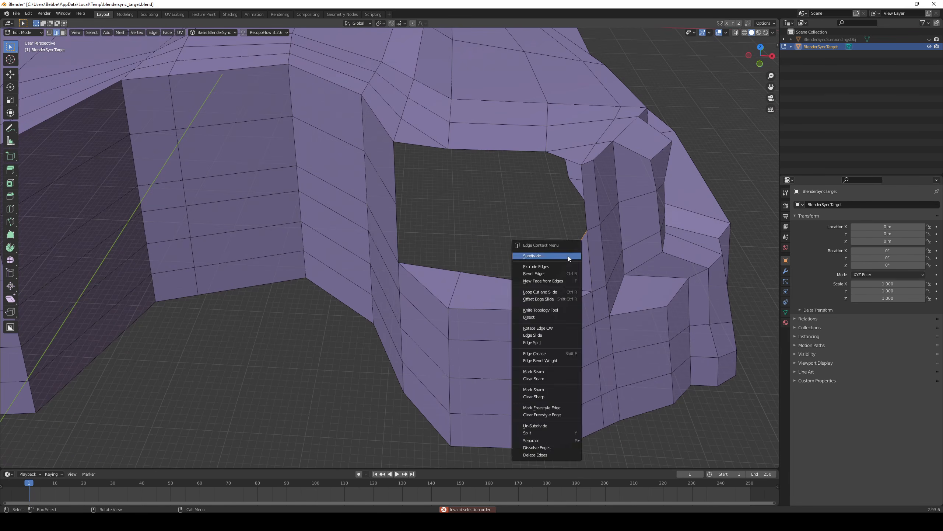
{"action": "left_click", "coordinate": [567, 256]}
{"action": "key", "text": "1"}
{"action": "left_click", "coordinate": [566, 257]}
{"action": "key", "text": "g"}
{"action": "left_click", "coordinate": [543, 233]}
- Fill the gap between the hole and the neighbouring rock column with faces
{"action": "left_click", "coordinate": [572, 230]}
{"action": "left_click", "coordinate": [564, 160], "text": "ctrl"}
{"action": "key", "text": "f"}
- Fill a triangular face between the ledge's inner edge and the wall beside the rock column
{"action": "left_click", "coordinate": [520, 269]}
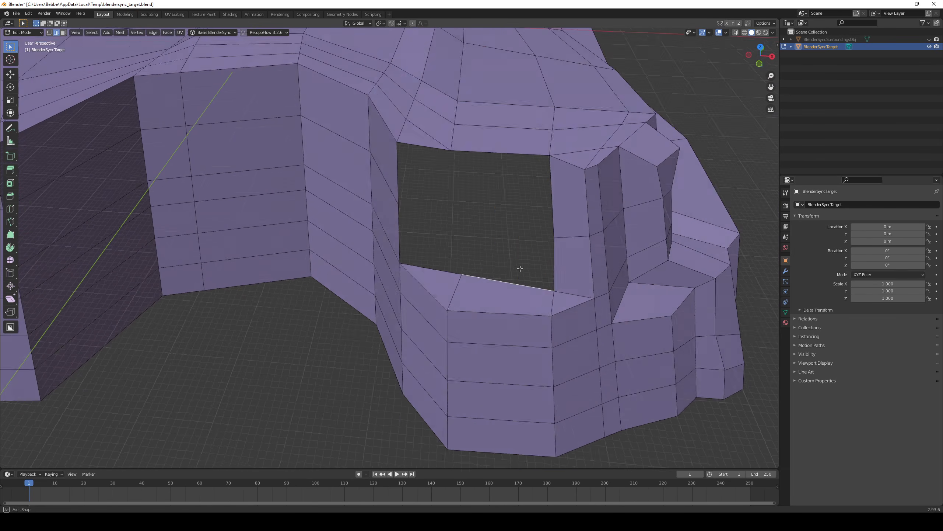
{"action": "middle_click_drag", "start_coordinate": [520, 267], "coordinate": [499, 207]}
{"action": "key", "text": "f"}
{"action": "key", "text": "ctrl+z"}
{"action": "left_click", "coordinate": [503, 234], "text": "ctrl"}
{"action": "key", "text": "f"}
{"action": "middle_click_drag", "start_coordinate": [527, 242], "coordinate": [516, 274]}
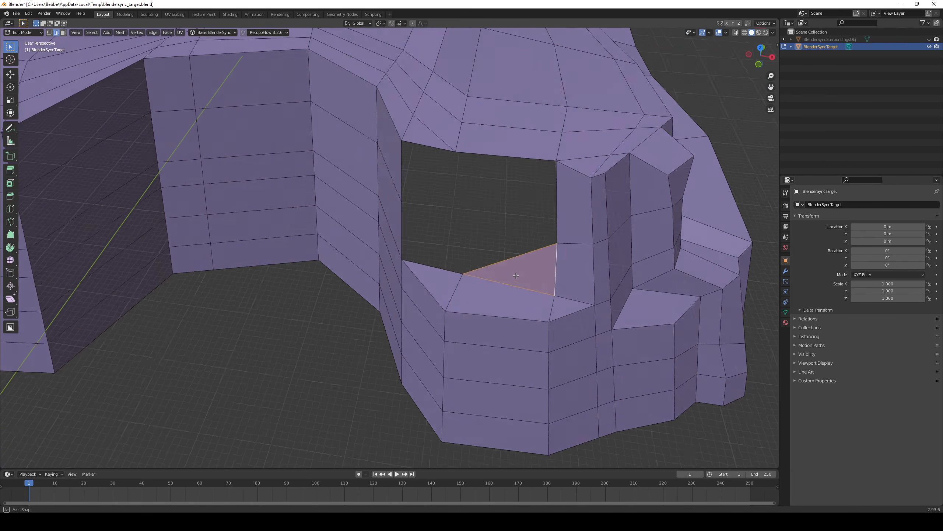
{"action": "key", "text": "f"}
- Subdivide an edge at the far side of the remaining hole and reposition the resulting vertex
{"action": "left_click", "coordinate": [437, 249]}
{"action": "right_click", "coordinate": [436, 249]}
{"action": "left_click", "coordinate": [436, 248]}
{"action": "key", "text": "1"}
{"action": "key", "text": "g"}
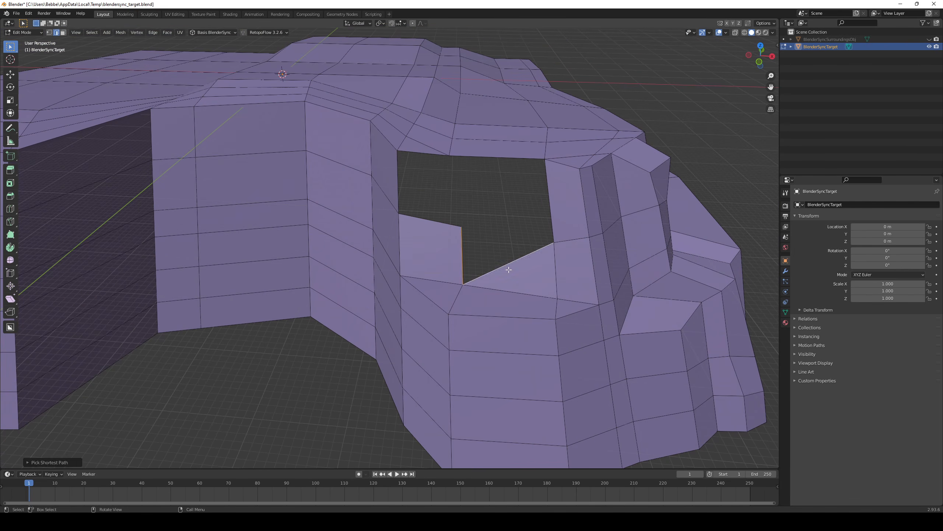
{"action": "left_click", "coordinate": [503, 294]}
- Move a vertex at the cliff end's upper rim within the horizontal plane
{"action": "middle_click_drag", "start_coordinate": [495, 186], "coordinate": [439, 235]}
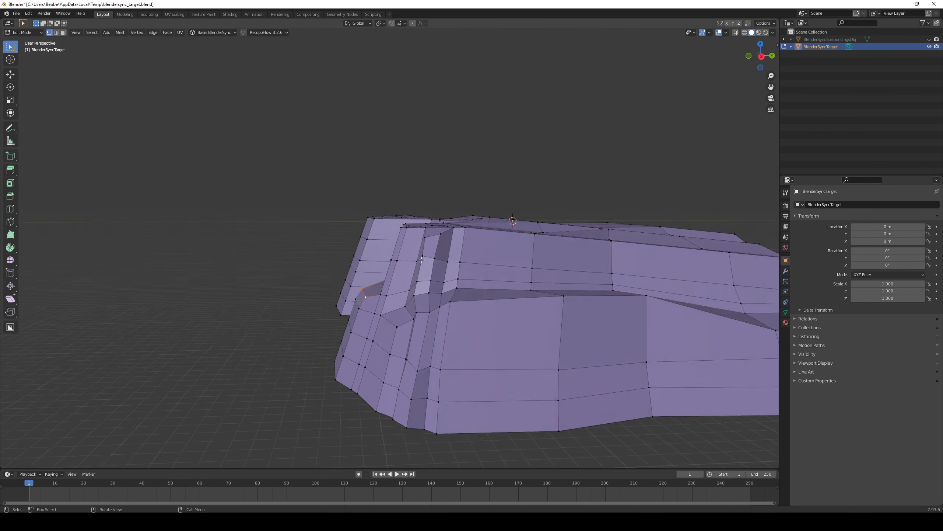
{"action": "middle_click_drag", "start_coordinate": [438, 236], "coordinate": [580, 283], "text": "shift"}
{"action": "middle_click_drag", "start_coordinate": [579, 282], "coordinate": [444, 210]}
{"action": "scroll", "coordinate": [386, 251], "scroll_direction": "up", "scroll_amount": 4}
{"action": "key", "text": "2"}
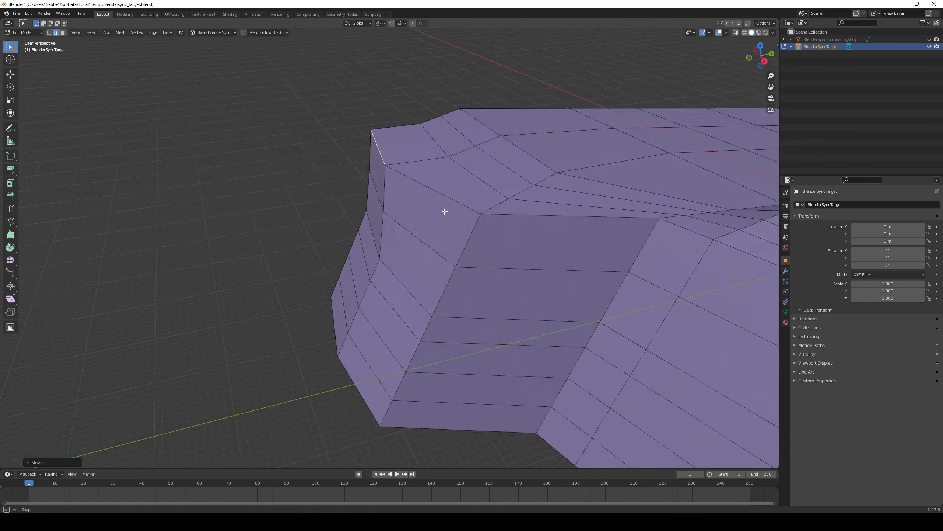
{"action": "key", "text": "1"}
{"action": "key", "text": "g"}
{"action": "key", "text": "shift+z"}
{"action": "left_click", "coordinate": [446, 199]}
- Check the cliff's shape in Object Mode, then reposition another vertex on the cliff wall within the horizontal plane
{"action": "key", "text": "Tab"}
{"action": "scroll", "coordinate": [473, 253], "scroll_direction": "down", "scroll_amount": 4}
{"action": "middle_click_drag", "start_coordinate": [474, 253], "coordinate": [579, 270]}
{"action": "key", "text": "Tab"}
{"action": "left_click", "coordinate": [337, 231]}
{"action": "middle_click_drag", "start_coordinate": [323, 234], "coordinate": [529, 295]}
{"action": "key", "text": "g"}
{"action": "key", "text": "shift+z"}
{"action": "left_click", "coordinate": [471, 241]}
{"action": "key", "text": "g"}
{"action": "key", "text": "shift+z"}
- Extrude a group of lower cliff wall faces outward in the horizontal plane to form a protruding block
{"action": "key", "text": "Tab"}
{"action": "key", "text": "Tab"}
{"action": "key", "text": "3"}
{"action": "left_click", "coordinate": [458, 257]}
{"action": "left_click", "coordinate": [413, 247], "text": "shift"}
{"action": "left_click", "coordinate": [407, 270], "text": "shift"}
{"action": "left_click", "coordinate": [400, 292], "text": "shift"}
{"action": "left_click", "coordinate": [438, 302], "text": "shift"}
{"action": "key", "text": "e"}
{"action": "key", "text": "shift+z"}
{"action": "key", "text": "Tab"}
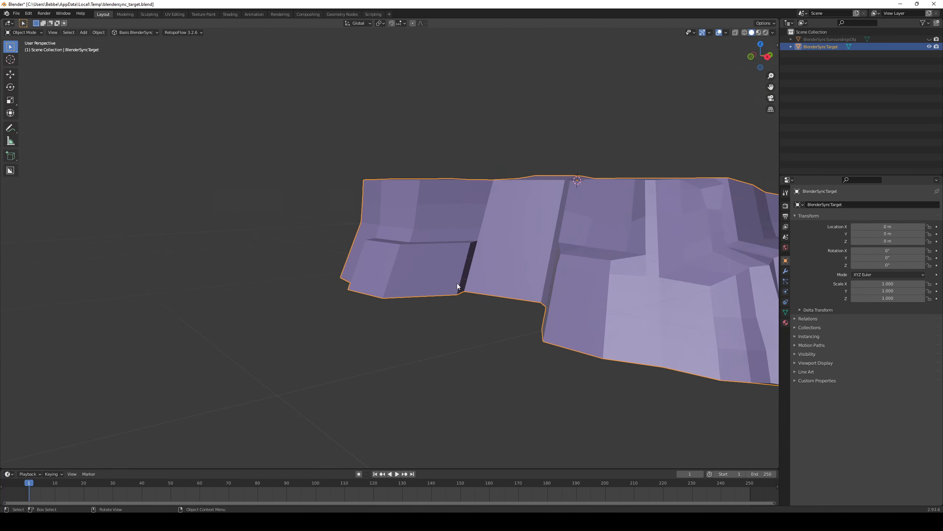
- Add an edge loop across the cliff's side wall without sliding it
{"action": "key", "text": "Tab"}
{"action": "key", "text": "ctrl+r"}
{"action": "left_click", "coordinate": [326, 249]}
{"action": "right_click", "coordinate": [326, 249]}
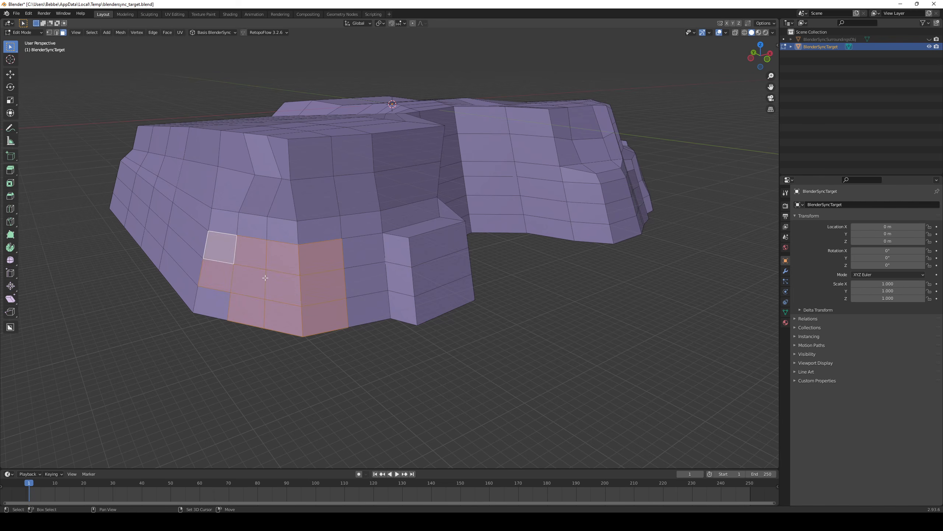
- Move, rotate and scale edges on the cliff's end wall to make its shape more irregular
{"action": "middle_click_drag", "start_coordinate": [265, 278], "coordinate": [339, 229]}
{"action": "key", "text": "2"}
{"action": "left_click", "coordinate": [344, 209]}
{"action": "key", "text": "g"}
{"action": "left_click", "coordinate": [346, 219]}
{"action": "key", "text": "r"}
{"action": "left_click", "coordinate": [412, 246]}
{"action": "left_click", "coordinate": [353, 247]}
{"action": "key", "text": "s"}
{"action": "left_click", "coordinate": [384, 285]}
- Reposition an upper edge and a corner vertex of the protruding block at the cliff's base
{"action": "middle_click_drag", "start_coordinate": [252, 260], "coordinate": [322, 287]}
{"action": "left_click", "coordinate": [327, 248]}
{"action": "key", "text": "g"}
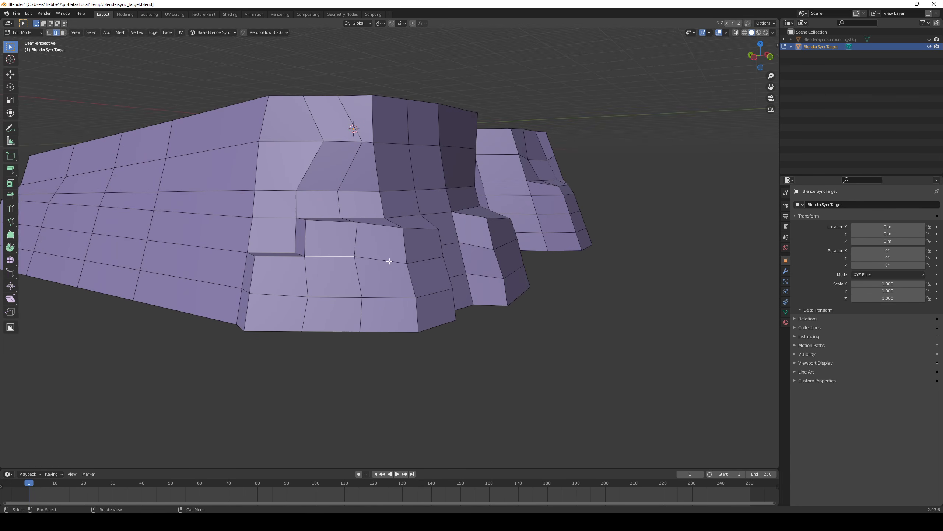
{"action": "key", "text": "1"}
{"action": "left_click", "coordinate": [297, 217]}
{"action": "key", "text": "g"}
- Send the edited mesh to the level with the update-and-keep-editing option, then switch to Basis Editor
{"action": "scroll", "coordinate": [335, 302], "scroll_direction": "down", "scroll_amount": 5}
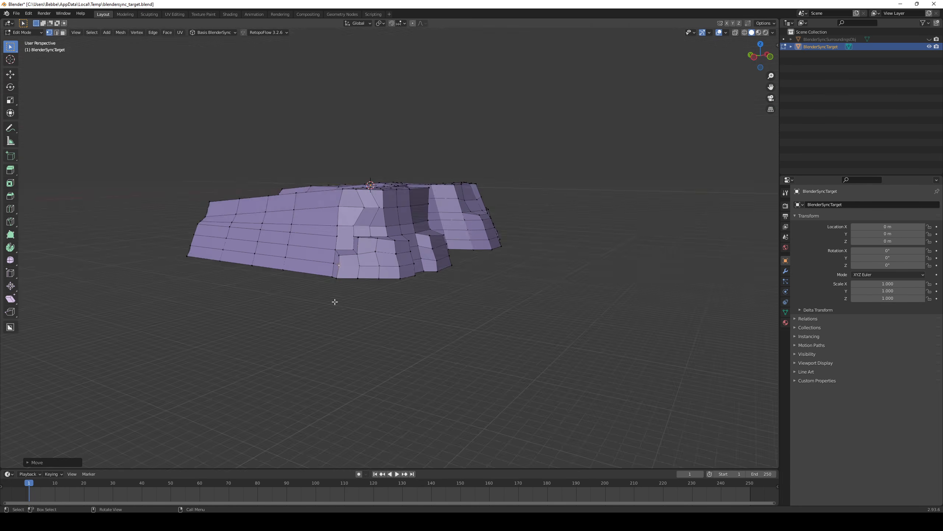
{"action": "scroll", "coordinate": [354, 242], "scroll_direction": "up", "scroll_amount": 4}
{"action": "key", "text": "Tab"}
{"action": "middle_click_drag", "start_coordinate": [354, 243], "coordinate": [366, 286]}
{"action": "key", "text": "Tab"}
{"action": "key", "text": "Tab"}
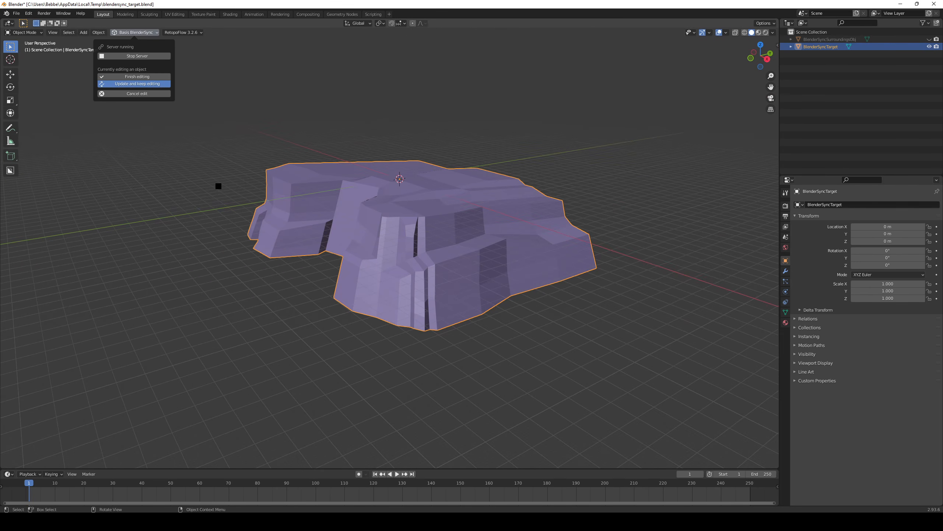
{"action": "key", "text": "alt+Tab"}
{"action": "mouse_move", "coordinate": [295, 238]}
{"action": "right_mouse_down"}
{"action": "mouse_move", "coordinate": [345, 223]}
{"action": "mouse_move", "coordinate": [297, 208]}
{"action": "mouse_move", "coordinate": [327, 214]}
{"action": "mouse_move", "coordinate": [342, 245]}
{"action": "right_mouse_up"}
- Level the terrain bump poking through the cliff mesh, using a target height sampled at its base
{"action": "left_click", "coordinate": [151, 21]}
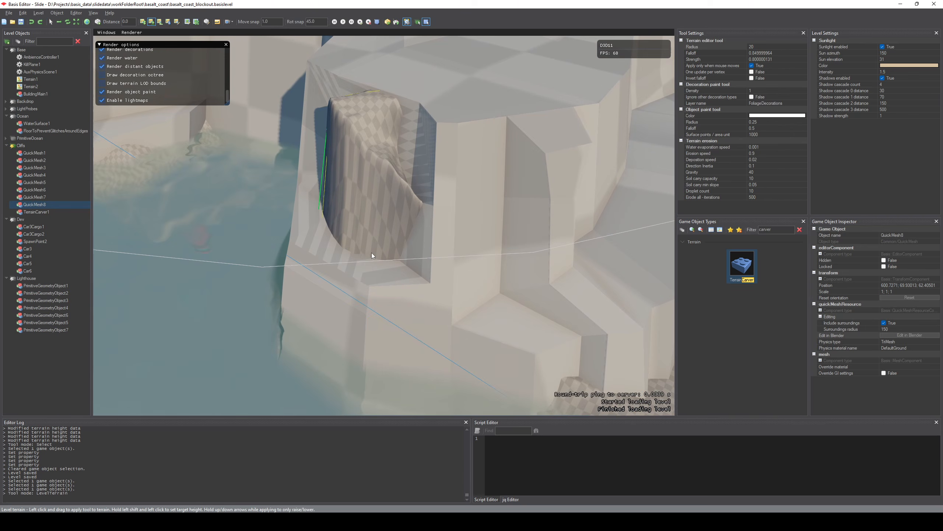
{"action": "left_click", "coordinate": [372, 252], "text": "shift"}
{"action": "mouse_move", "coordinate": [372, 253]}
{"action": "left_mouse_down"}
{"action": "mouse_move", "coordinate": [383, 215]}
{"action": "mouse_move", "coordinate": [345, 200]}
{"action": "left_mouse_up"}
{"action": "key", "text": "ctrl+z"}
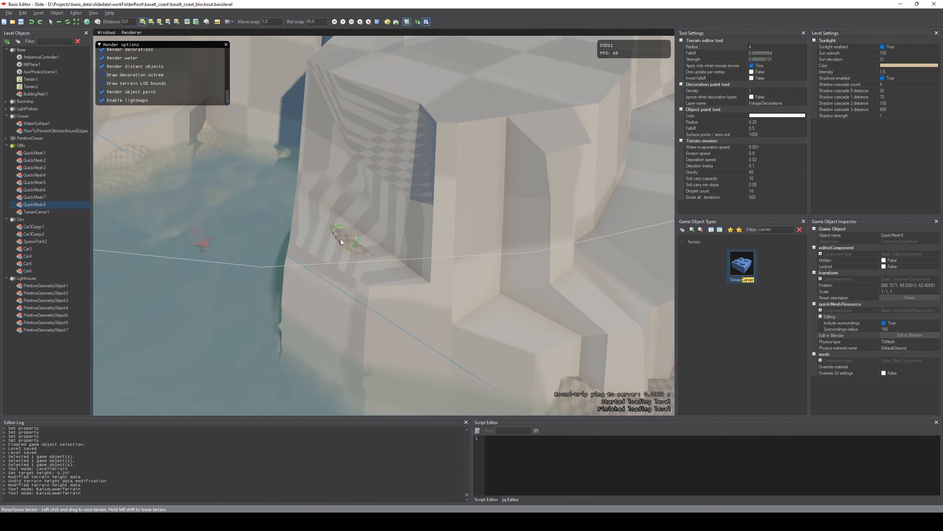
{"action": "right_click_drag", "start_coordinate": [386, 255], "coordinate": [432, 324]}
- Switch to Blender and update the level with the current cliff mesh while keeping the edit open
{"action": "key", "text": "alt+Tab"}
{"action": "key", "text": "Tab"}
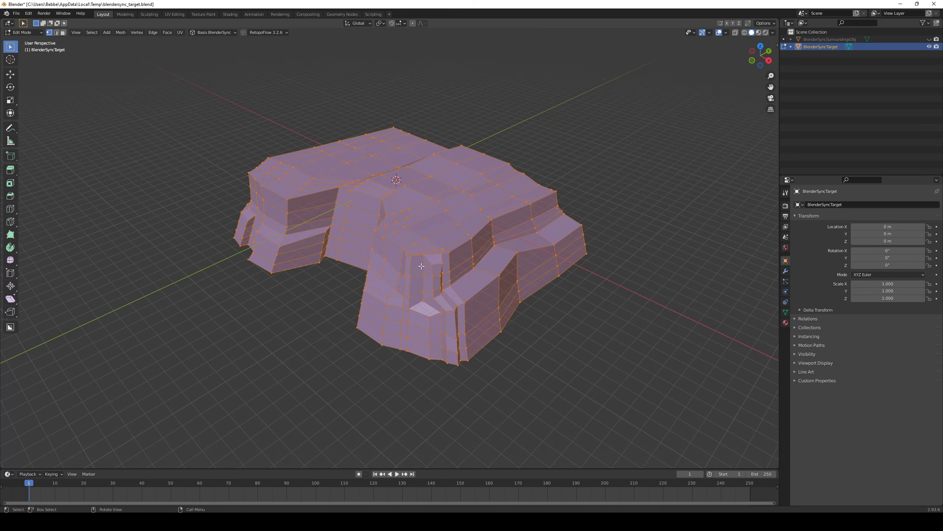
{"action": "key", "text": "Tab"}
{"action": "left_click", "coordinate": [135, 32]}
{"action": "left_click", "coordinate": [131, 84]}
- Switch to Basis Editor to inspect the updated cliff and compare it with the Scottish cliff reference photo in the browser
{"action": "key", "text": "alt+Tab"}
{"action": "right_click_drag", "start_coordinate": [334, 208], "coordinate": [357, 264]}
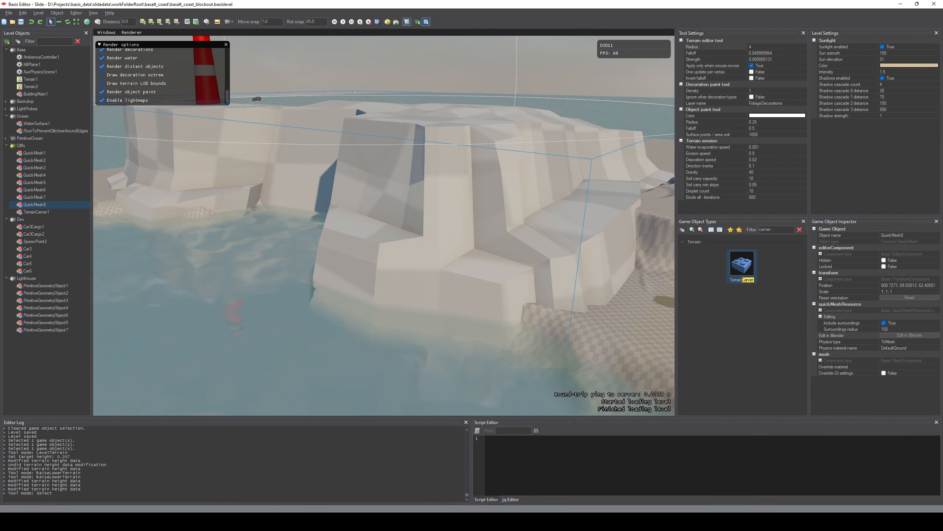
{"action": "key", "text": "alt+Tab"}
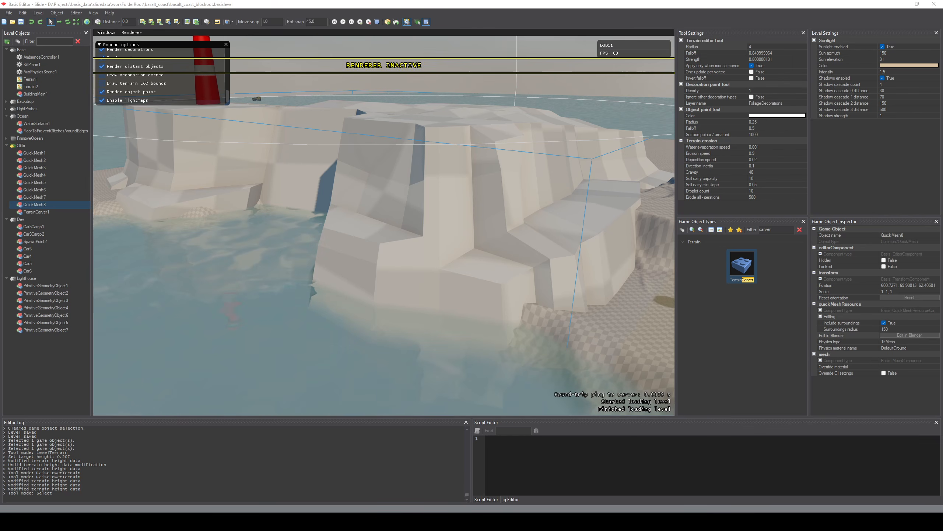
{"action": "right_click_drag", "start_coordinate": [382, 230], "coordinate": [334, 197]}
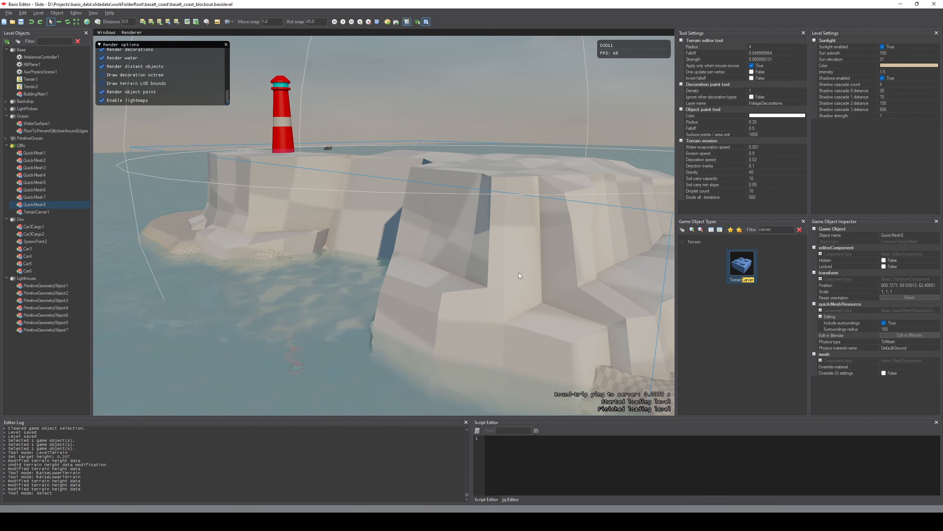
{"action": "right_click_drag", "start_coordinate": [533, 287], "coordinate": [550, 303]}
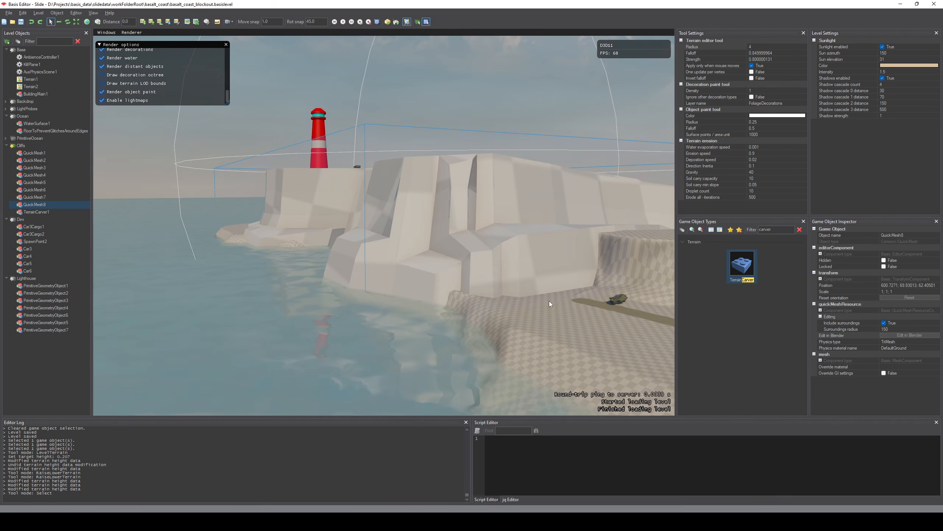
{"action": "mouse_move", "coordinate": [187, 522]}
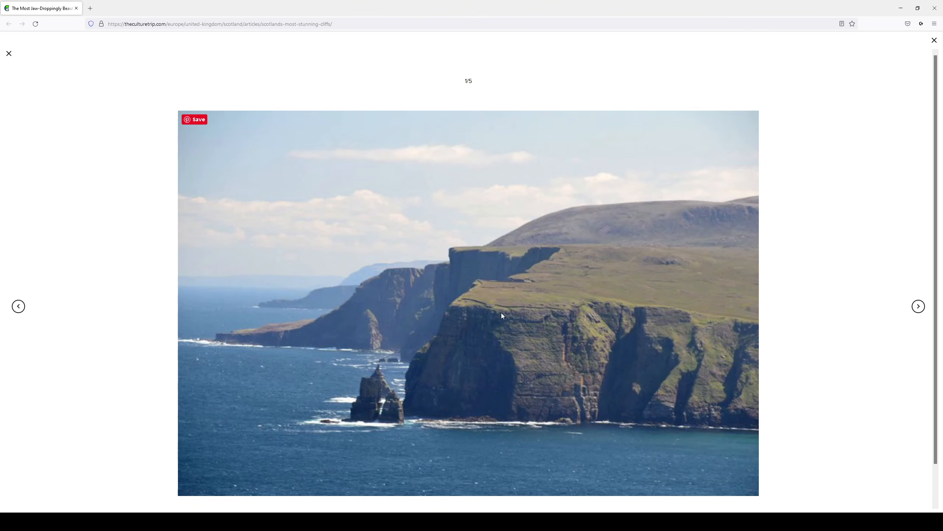
{"action": "left_click", "coordinate": [901, 8]}
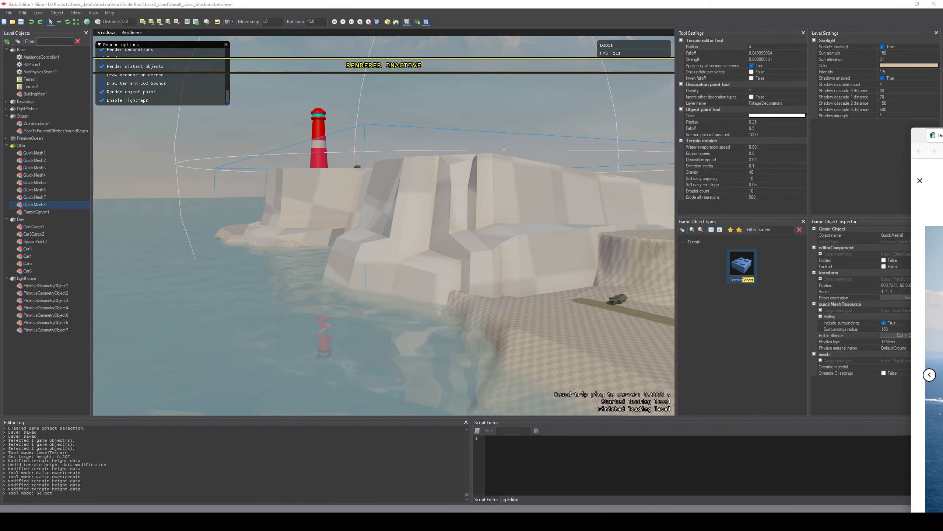
- Examine the cliffs below the lighthouse from several viewpoints over the water
{"action": "right_click_drag", "start_coordinate": [357, 280], "coordinate": [379, 256]}
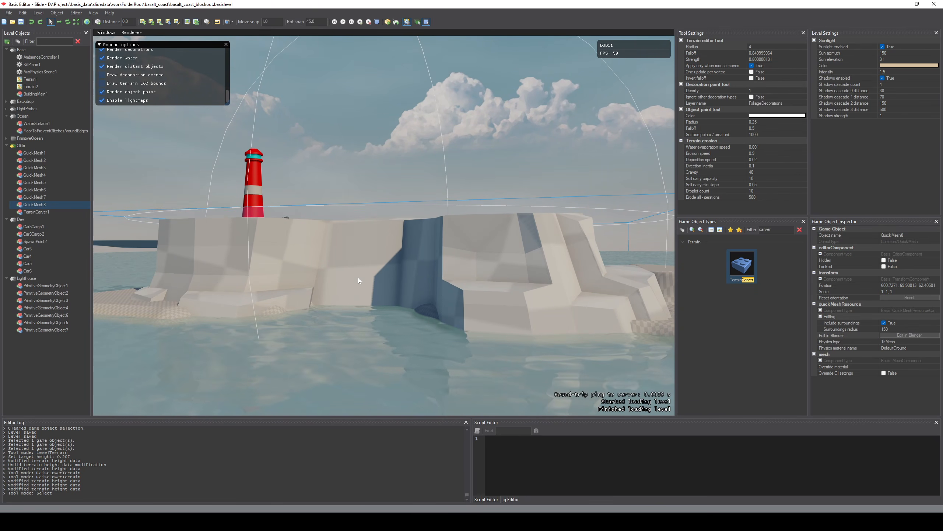
{"action": "mouse_move", "coordinate": [359, 277]}
{"action": "right_mouse_down"}
{"action": "mouse_move", "coordinate": [353, 267]}
{"action": "mouse_move", "coordinate": [364, 265]}
{"action": "right_mouse_up"}
{"action": "key", "text": "a"}
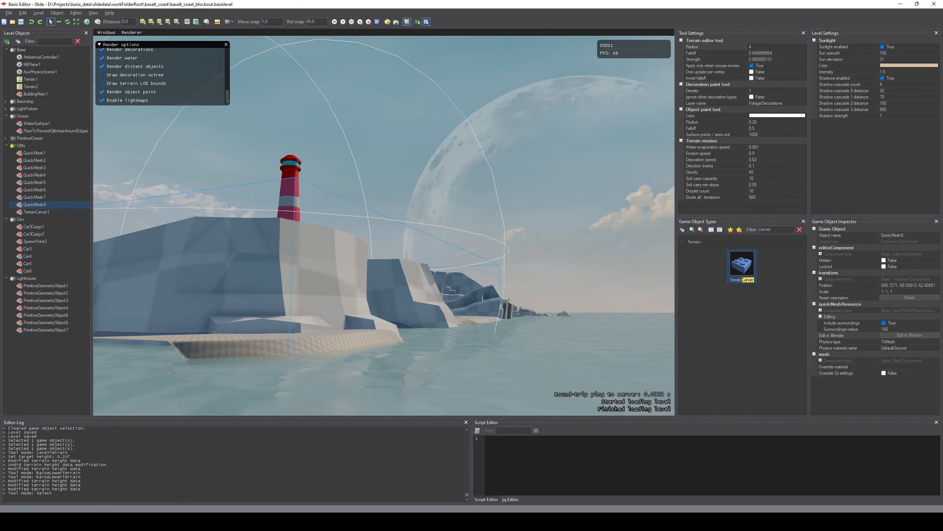
{"action": "key", "text": "d"}
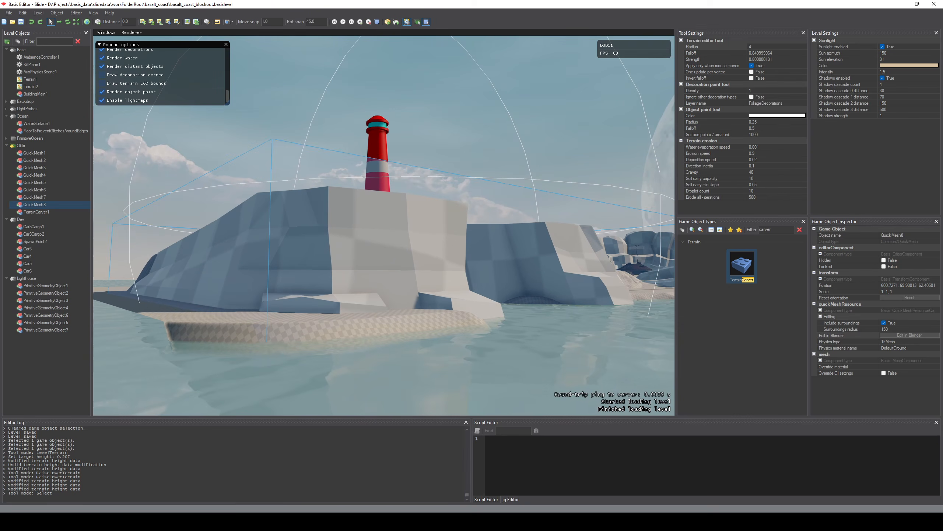
{"action": "key", "text": "d"}
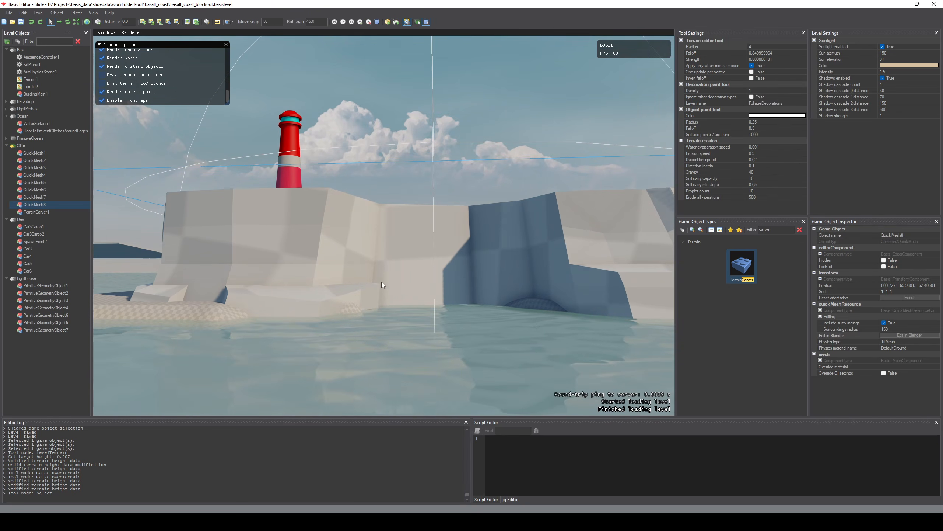
{"action": "key", "text": "e"}
{"action": "right_click_drag", "start_coordinate": [382, 282], "coordinate": [457, 262]}
{"action": "key", "text": "a"}
{"action": "key", "text": "a"}
{"action": "key", "text": "w"}
{"action": "key", "text": "d"}
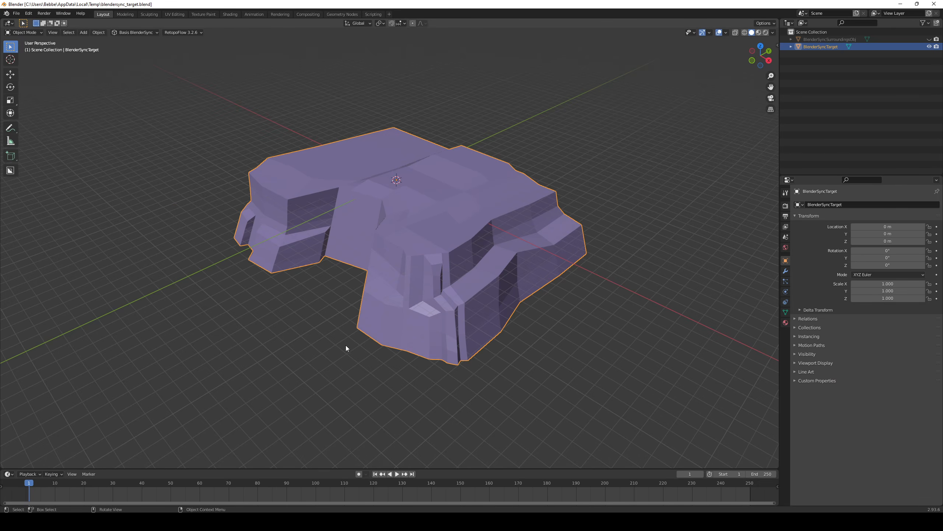
- Switch to Blender and reposition two vertices on the cliff's upper side wall above the protruding block
{"action": "middle_click_drag", "start_coordinate": [345, 350], "coordinate": [390, 263]}
{"action": "scroll", "coordinate": [377, 258], "scroll_direction": "up", "scroll_amount": 3}
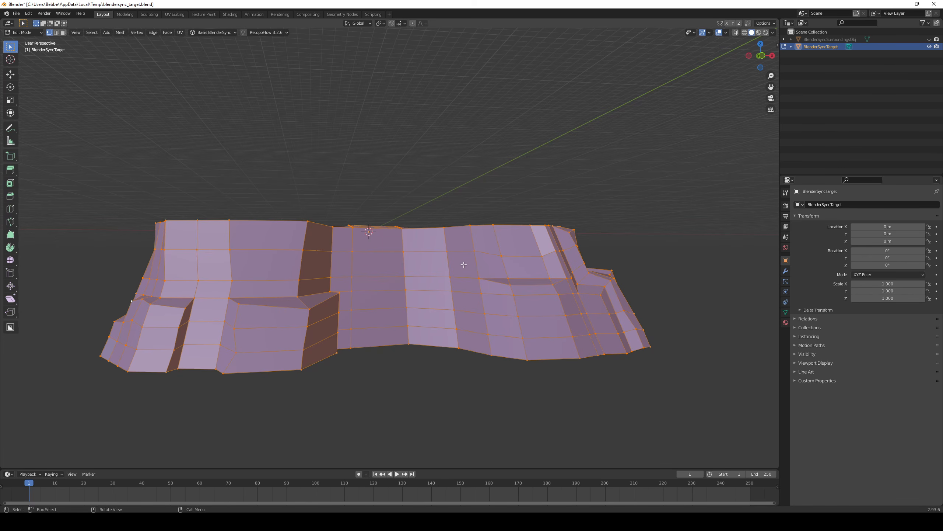
{"action": "middle_click_drag", "start_coordinate": [464, 265], "coordinate": [392, 331]}
{"action": "middle_click_drag", "start_coordinate": [301, 208], "coordinate": [312, 205]}
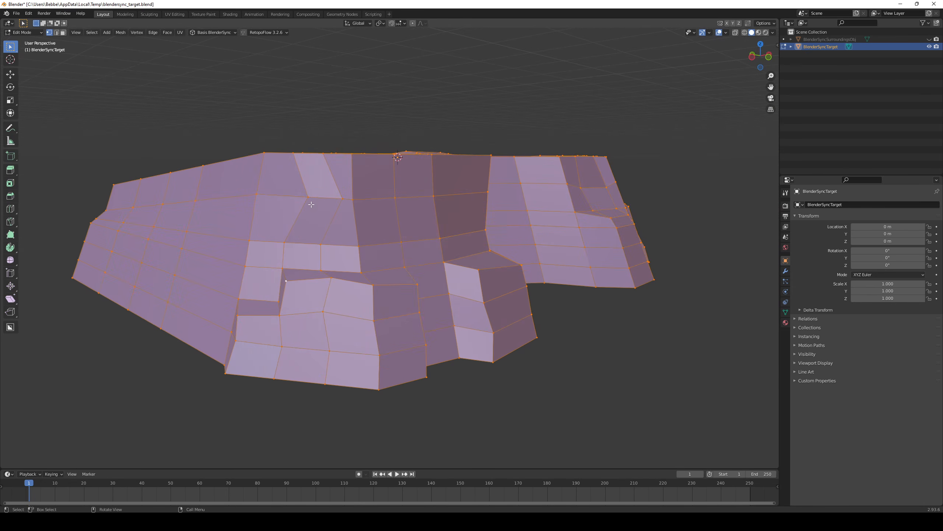
{"action": "left_click", "coordinate": [312, 204]}
{"action": "key", "text": "g"}
{"action": "left_click", "coordinate": [322, 261]}
{"action": "left_click", "coordinate": [345, 210]}
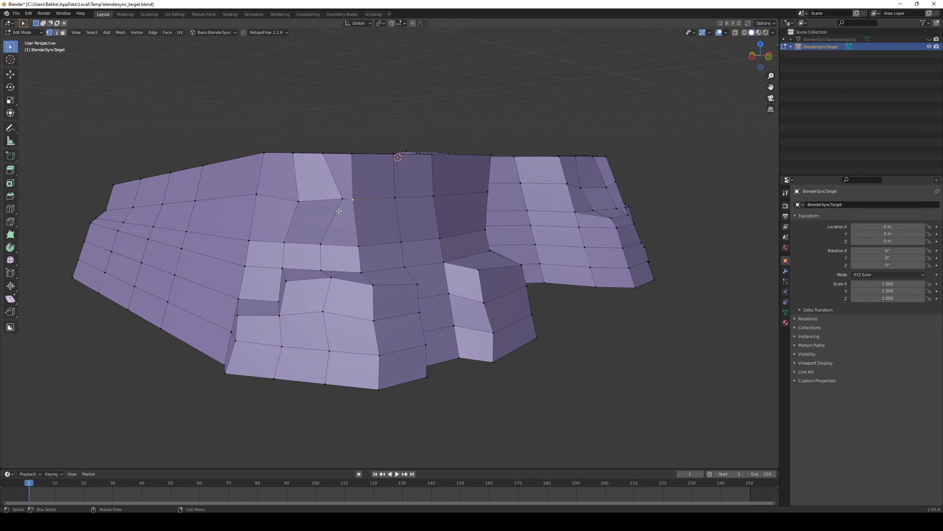
{"action": "left_click", "coordinate": [338, 211]}
{"action": "key", "text": "g"}
{"action": "left_click", "coordinate": [327, 216]}
- Lower the upper wall's corner vertex and the neighbouring vertex on the darker face
{"action": "left_click", "coordinate": [403, 200]}
{"action": "key", "text": "g"}
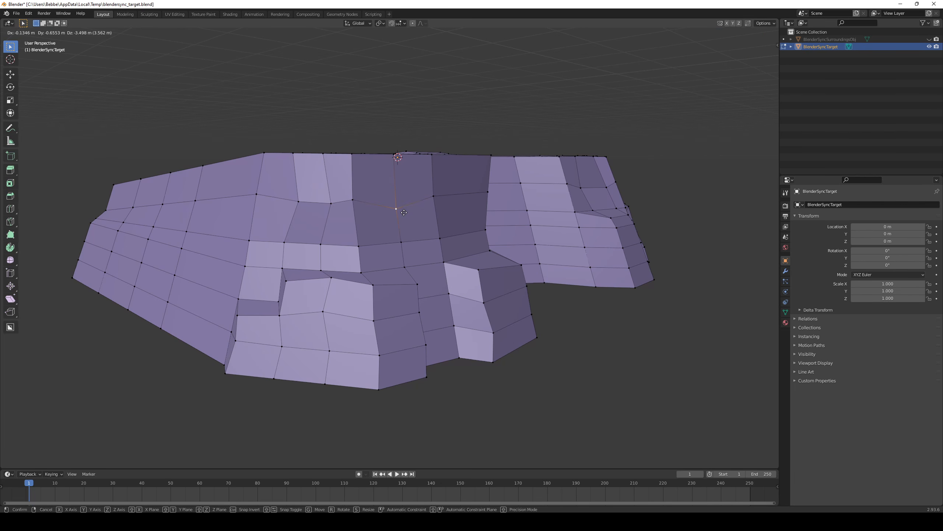
{"action": "left_click", "coordinate": [353, 205]}
{"action": "key", "text": "g"}
{"action": "left_click", "coordinate": [369, 218]}
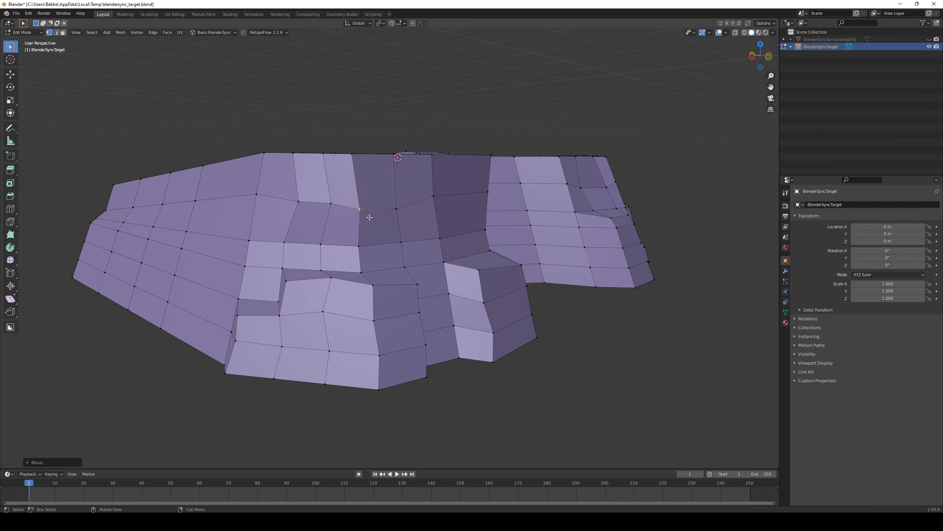
- Lower the corner vertex on the front block's top rim and the two rim vertices beside it
{"action": "middle_click_drag", "start_coordinate": [366, 193], "coordinate": [364, 206]}
{"action": "left_click", "coordinate": [358, 191]}
{"action": "key", "text": "g"}
{"action": "left_click", "coordinate": [359, 197]}
{"action": "left_click", "coordinate": [323, 181]}
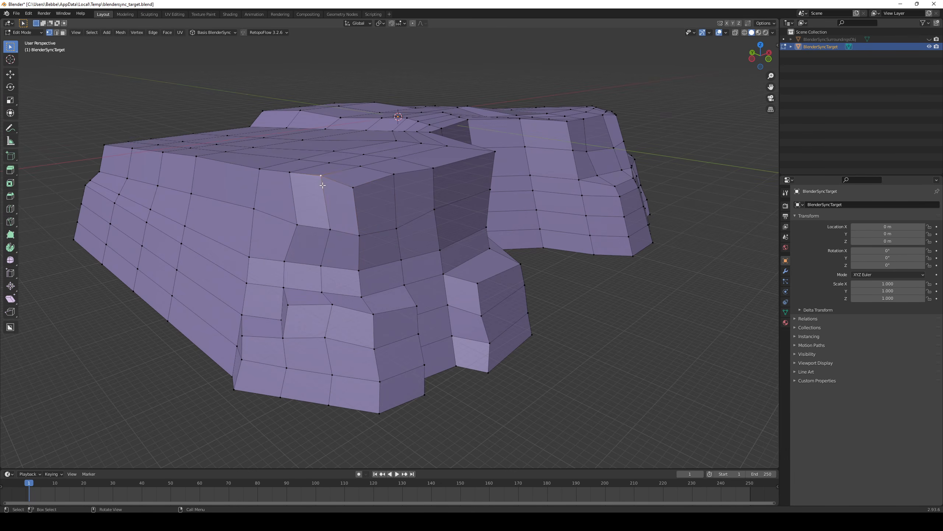
{"action": "key", "text": "g"}
{"action": "left_click", "coordinate": [321, 190]}
{"action": "left_click", "coordinate": [297, 179]}
{"action": "key", "text": "g"}
{"action": "left_click", "coordinate": [300, 188]}
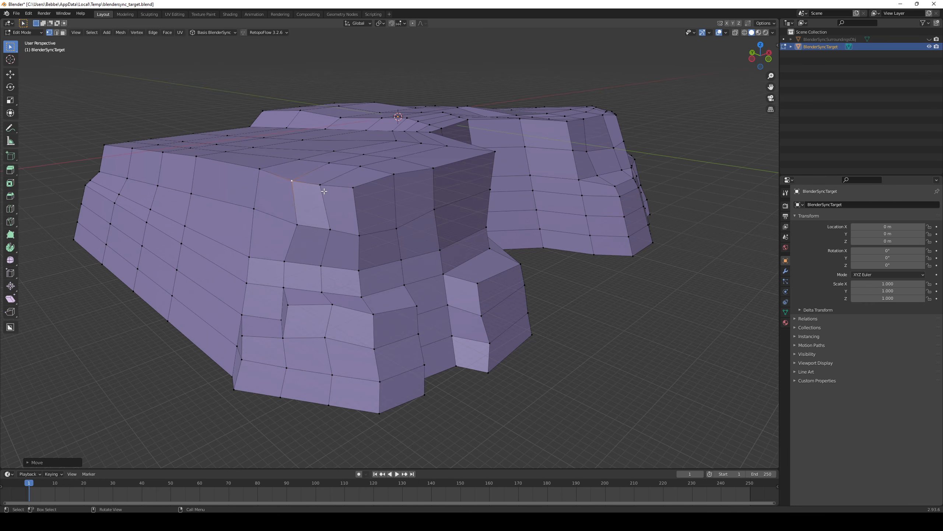
- Raise the middle vertex of the front block's top rim slightly and nudge the adjoining corner vertex sideways
{"action": "left_click", "coordinate": [324, 190]}
{"action": "key", "text": "g"}
{"action": "left_click", "coordinate": [320, 184]}
{"action": "left_click", "coordinate": [360, 189]}
{"action": "key", "text": "g"}
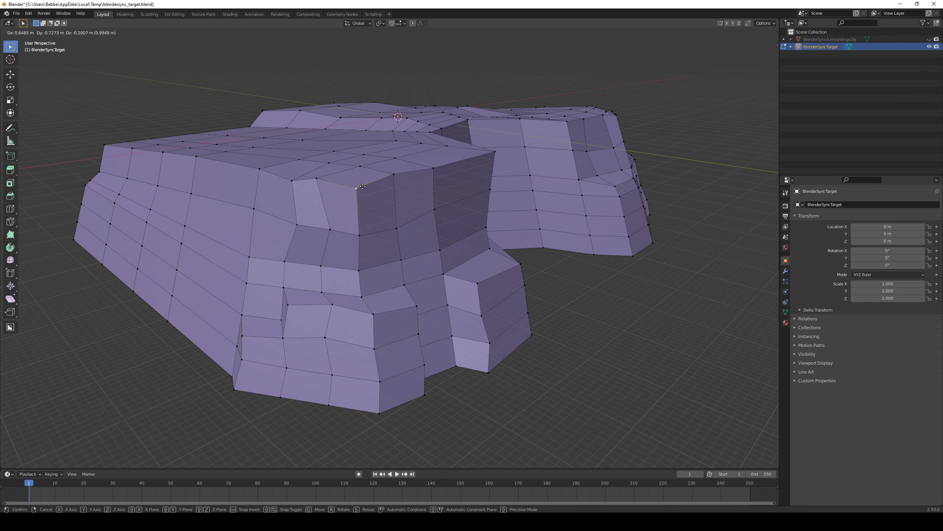
{"action": "left_click", "coordinate": [360, 185]}
- Lower the middle vertex of the top rim on the block's adjacent side wall
{"action": "middle_click_drag", "start_coordinate": [423, 222], "coordinate": [382, 219]}
{"action": "left_click", "coordinate": [392, 174]}
{"action": "key", "text": "g"}
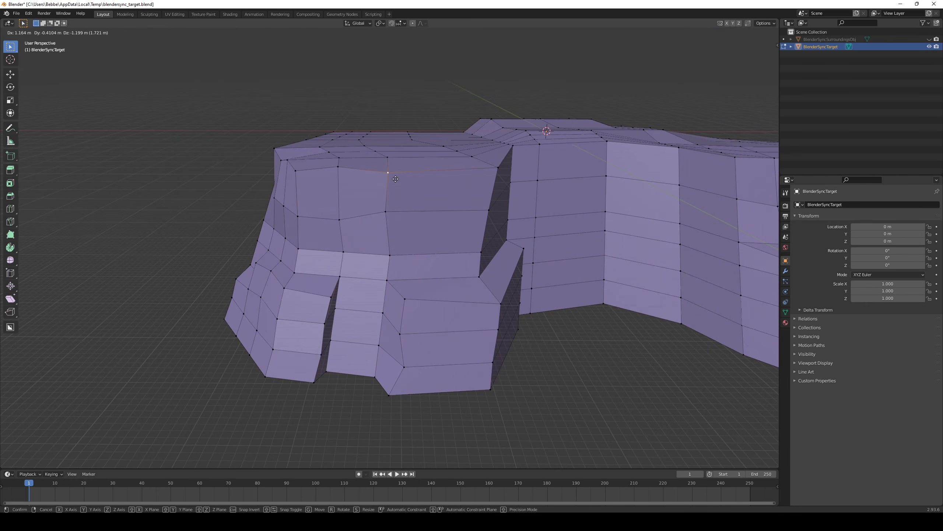
{"action": "left_click", "coordinate": [397, 183]}
- Add two vertical loop cuts to the wide side wall, sliding the first slightly and keeping the second centred
{"action": "middle_click_drag", "start_coordinate": [461, 216], "coordinate": [429, 211]}
{"action": "middle_click_drag", "start_coordinate": [416, 246], "coordinate": [423, 259]}
{"action": "key", "text": "ctrl+r"}
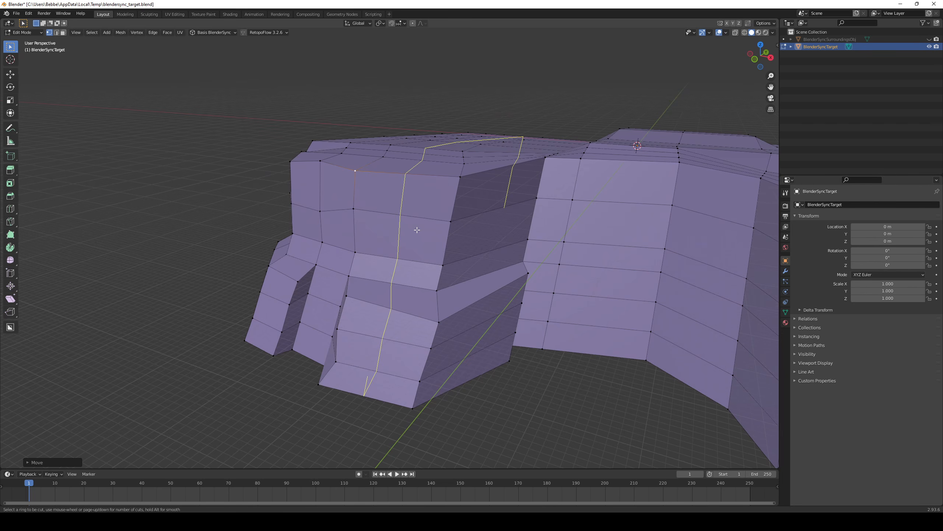
{"action": "key", "text": "Escape"}
{"action": "key", "text": "ctrl+r"}
{"action": "left_click", "coordinate": [394, 175]}
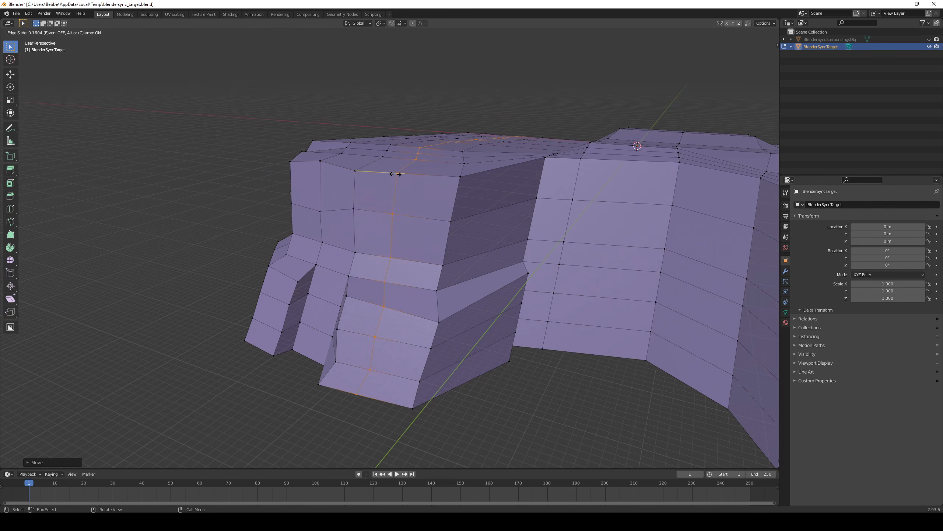
{"action": "left_click", "coordinate": [395, 174]}
{"action": "key", "text": "ctrl+r"}
{"action": "left_click", "coordinate": [453, 178]}
{"action": "right_click", "coordinate": [451, 195]}
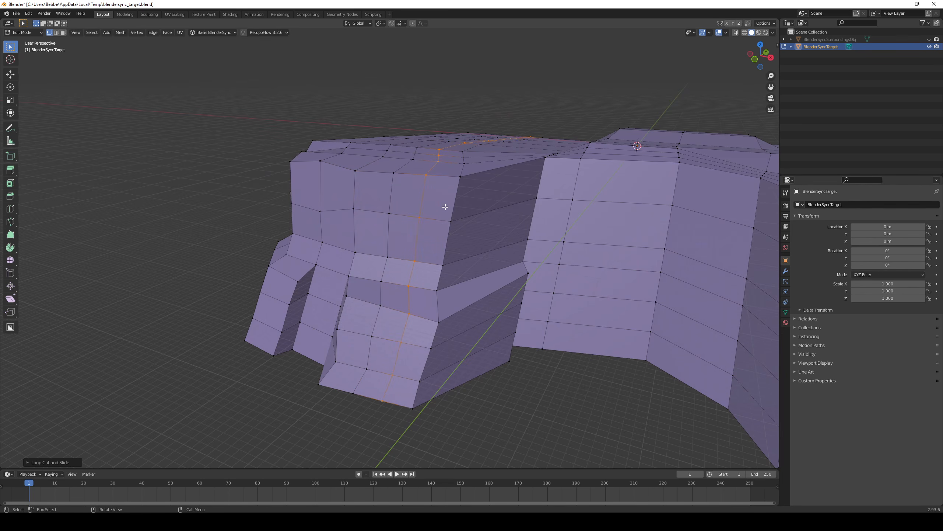
- Reposition the new loop cut vertices and the corner vertex along the side wall's upper edge row to break up the straight line
{"action": "left_click", "coordinate": [429, 177]}
{"action": "middle_click_drag", "start_coordinate": [446, 206], "coordinate": [451, 189]}
{"action": "key", "text": "g"}
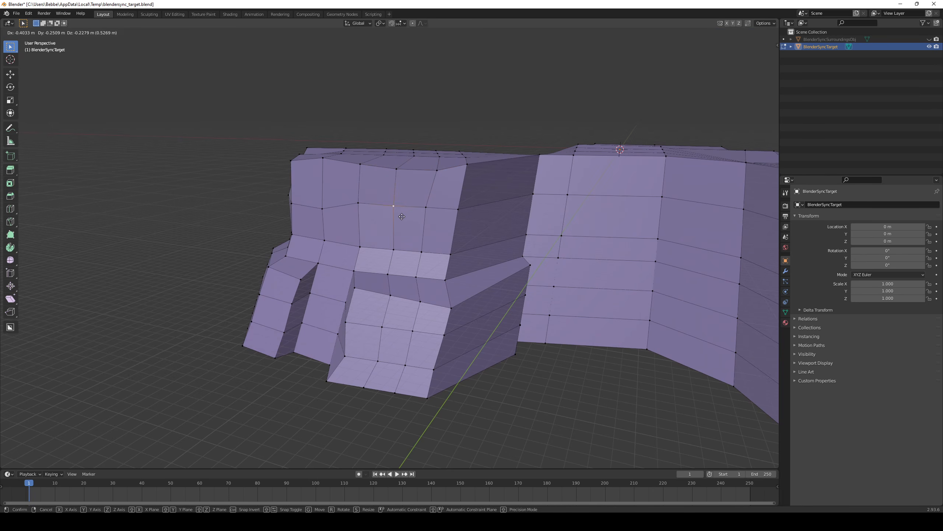
{"action": "left_click", "coordinate": [435, 223]}
{"action": "left_click", "coordinate": [459, 212]}
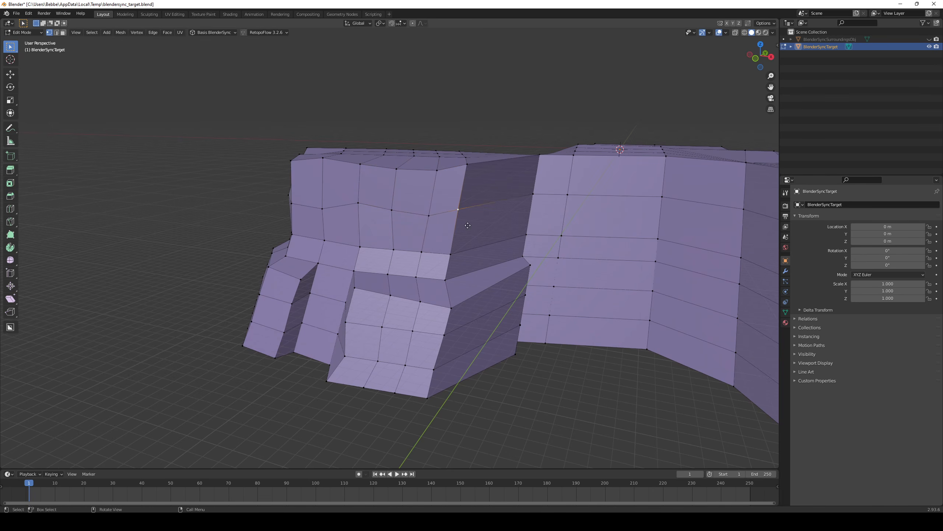
{"action": "key", "text": "g"}
{"action": "left_click", "coordinate": [464, 215]}
- Leave mesh editing, update the level through Basis BlenderSync while keeping the edit open, and switch to Basis Editor
{"action": "middle_click_drag", "start_coordinate": [521, 320], "coordinate": [493, 297]}
{"action": "scroll", "coordinate": [493, 297], "scroll_direction": "down", "scroll_amount": 4}
{"action": "key", "text": "Tab"}
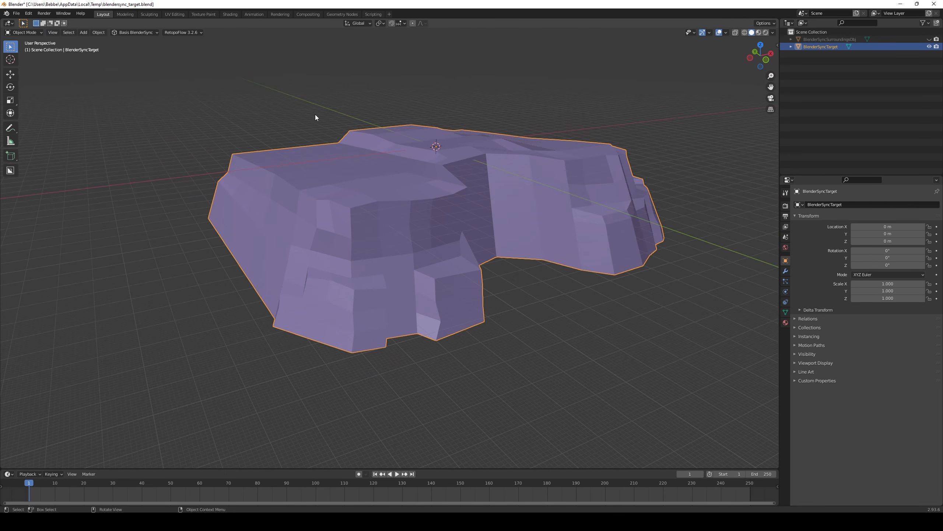
{"action": "left_click", "coordinate": [127, 32]}
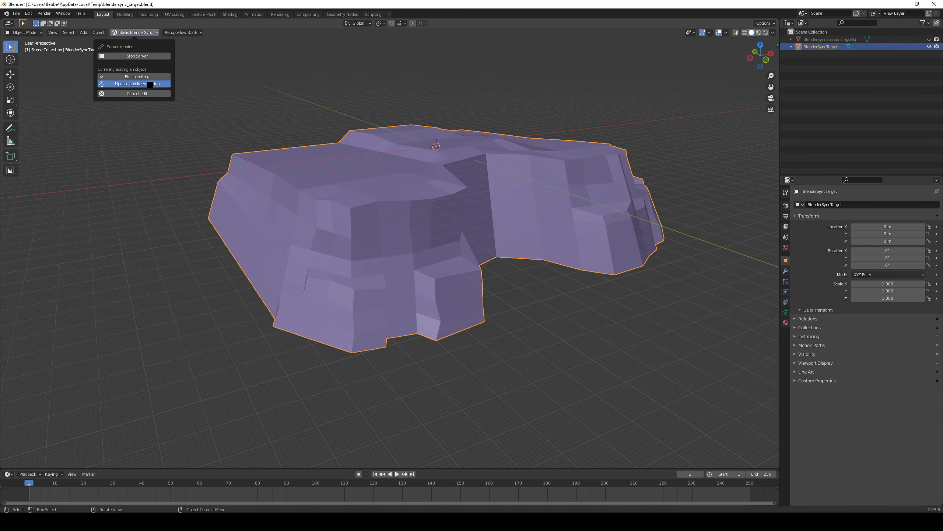
{"action": "key", "text": "alt+Tab"}
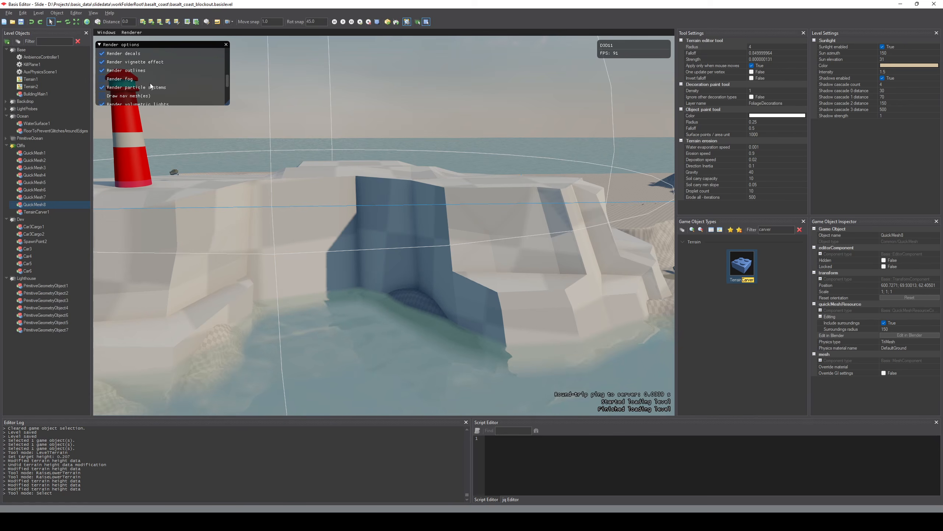
- Examine the updated cliff and its shaded cove below the lighthouse from low over the water and from above
{"action": "key", "text": "s"}
{"action": "right_click_drag", "start_coordinate": [453, 301], "coordinate": [527, 210]}
{"action": "key", "text": "d"}
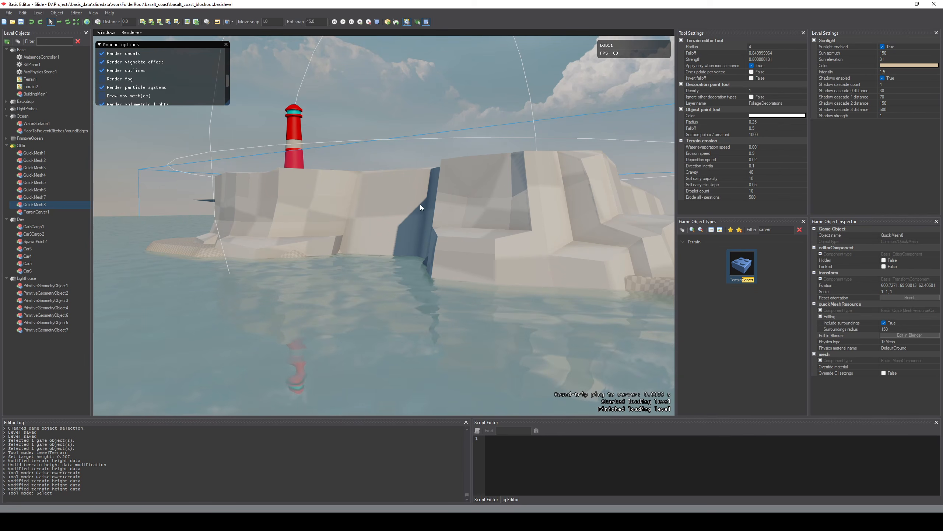
{"action": "right_click_drag", "start_coordinate": [575, 225], "coordinate": [522, 312]}
{"action": "key", "text": "d"}
{"action": "key", "text": "a"}
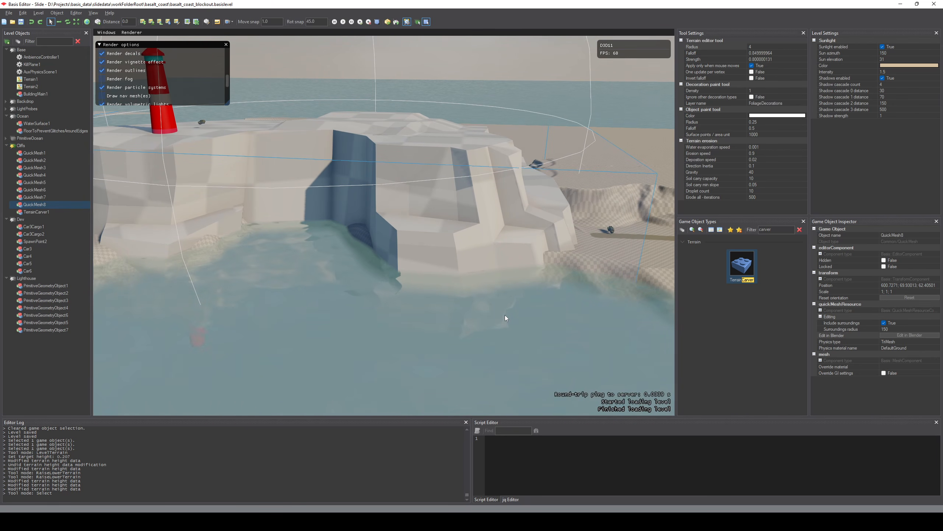
{"action": "mouse_move", "coordinate": [455, 332]}
{"action": "right_mouse_down"}
{"action": "mouse_move", "coordinate": [457, 308]}
{"action": "mouse_move", "coordinate": [443, 333]}
{"action": "right_mouse_up"}
{"action": "middle_click_drag", "start_coordinate": [356, 277], "coordinate": [467, 273]}
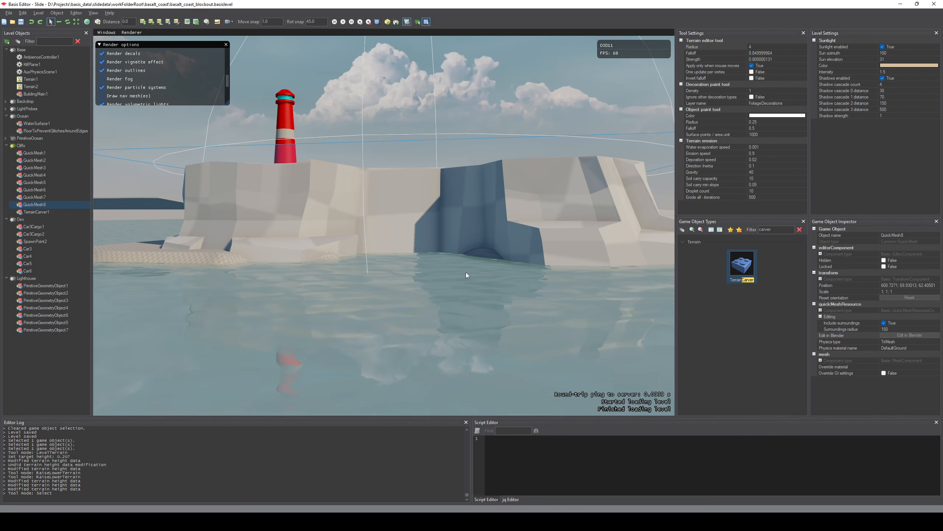
- Clear the object selection and examine the cliff's seaward end and the adjoining sandy shore
{"action": "key", "text": "w"}
{"action": "right_click_drag", "start_coordinate": [476, 270], "coordinate": [483, 294]}
{"action": "key", "text": "d"}
{"action": "left_click", "coordinate": [603, 303]}
{"action": "key", "text": "d"}
{"action": "key", "text": "s"}
{"action": "right_click_drag", "start_coordinate": [594, 284], "coordinate": [547, 278]}
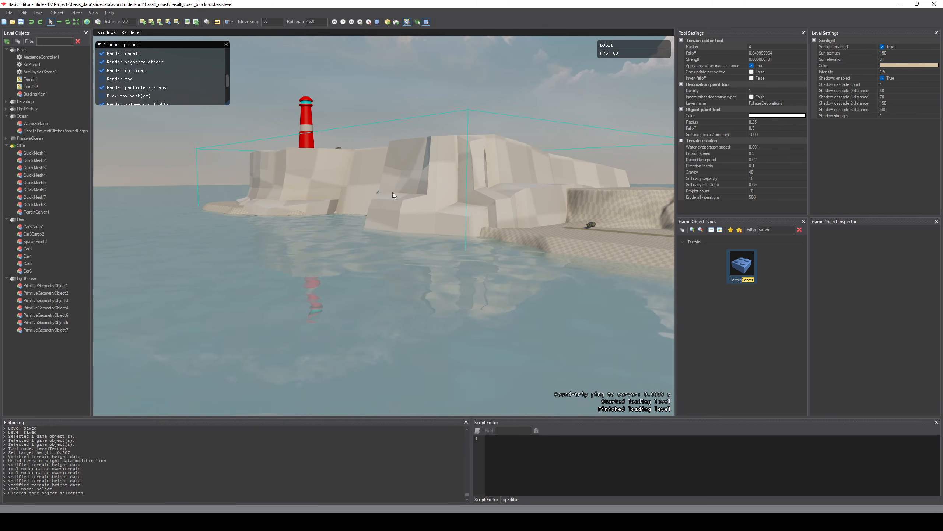
- Examine the cove from above and from water level, and check the road gallery tunnel photo in the browser
{"action": "key", "text": "a"}
{"action": "right_click_drag", "start_coordinate": [393, 192], "coordinate": [544, 225]}
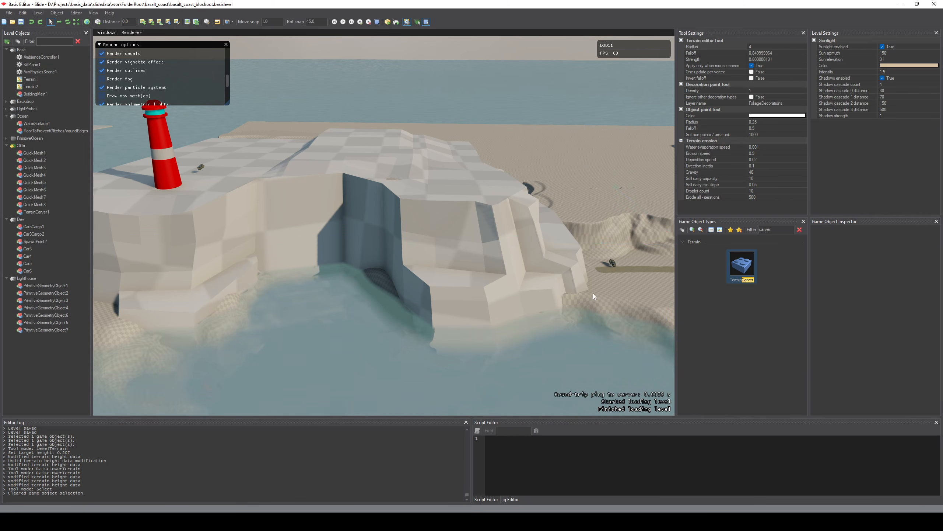
{"action": "middle_click_drag", "start_coordinate": [592, 293], "coordinate": [603, 250]}
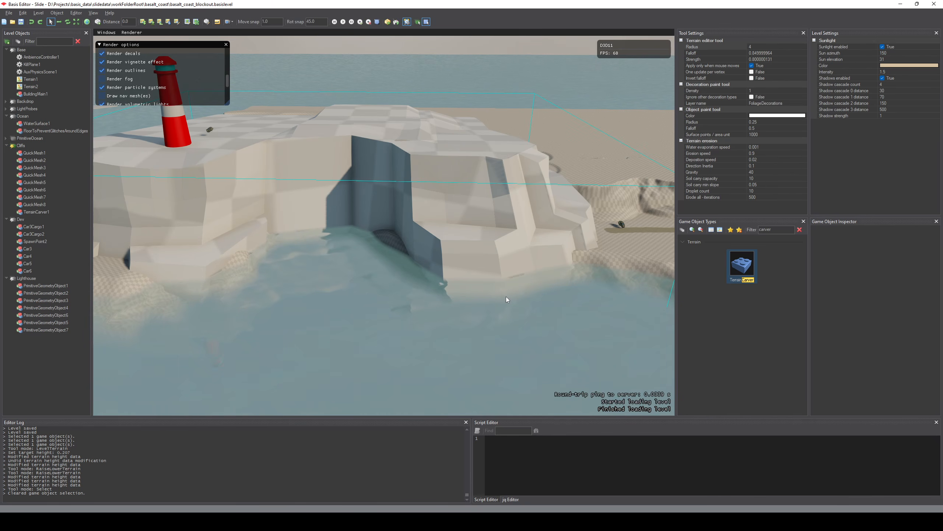
{"action": "right_click_drag", "start_coordinate": [482, 251], "coordinate": [443, 260]}
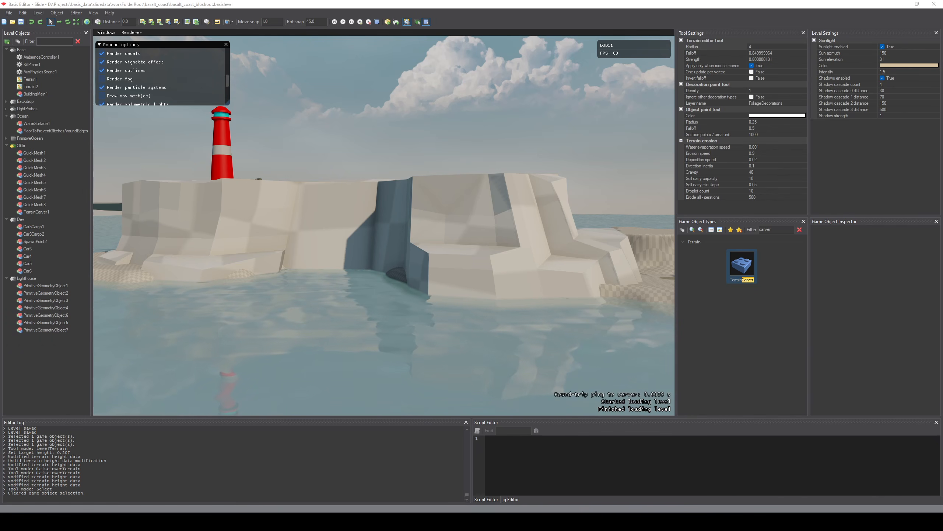
{"action": "left_click_drag", "start_coordinate": [410, 0], "coordinate": [410, 0]}
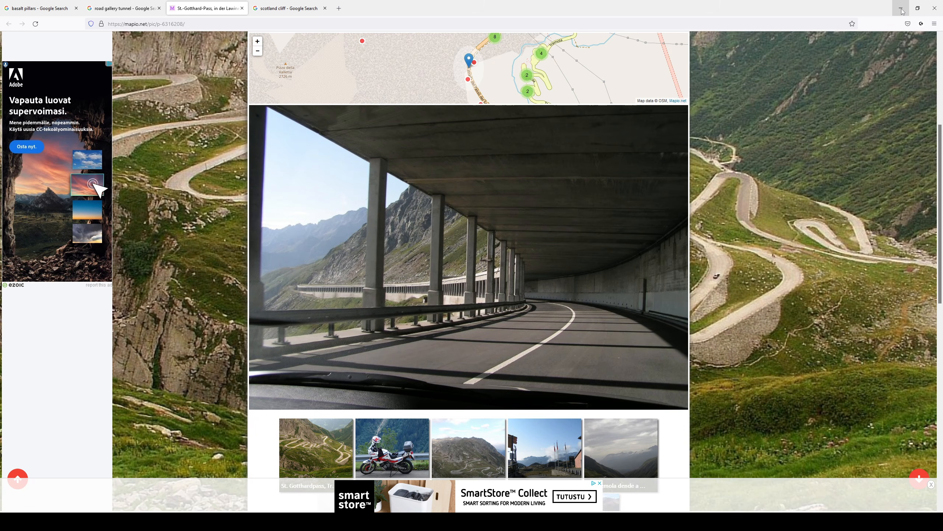
{"action": "left_click", "coordinate": [902, 7]}
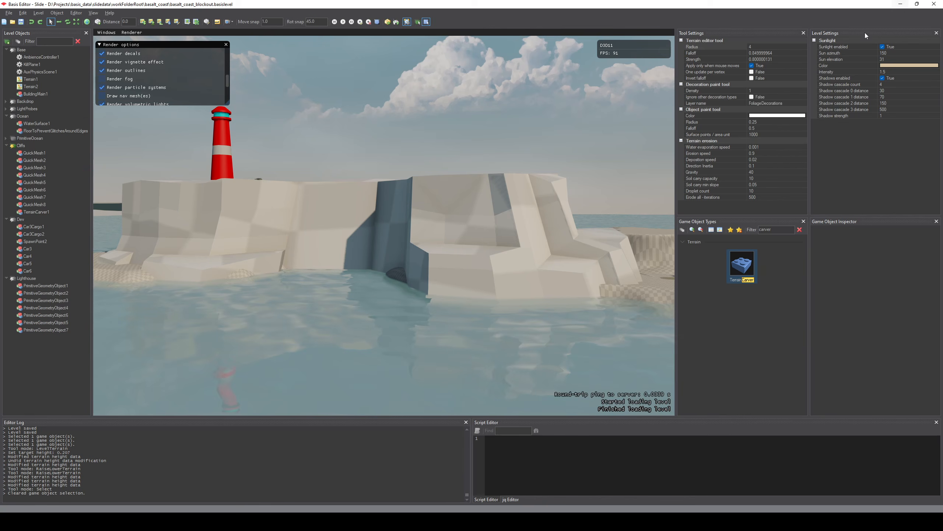
- Examine the whole cliff line from the sandy shore side and from around the lighthouse headland
{"action": "right_click_drag", "start_coordinate": [466, 255], "coordinate": [502, 274]}
{"action": "key", "text": "s"}
{"action": "key", "text": "d"}
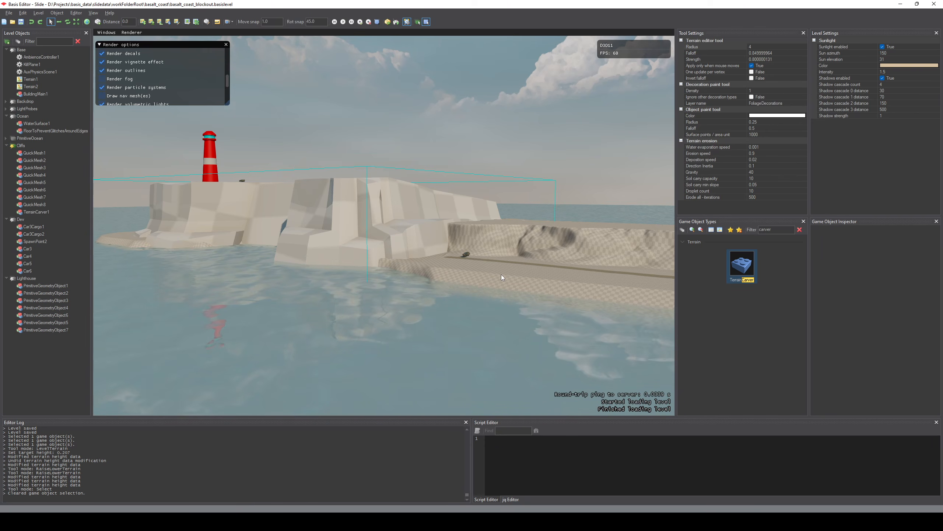
{"action": "key", "text": "a"}
{"action": "right_click_drag", "start_coordinate": [497, 278], "coordinate": [537, 279]}
{"action": "key", "text": "a"}
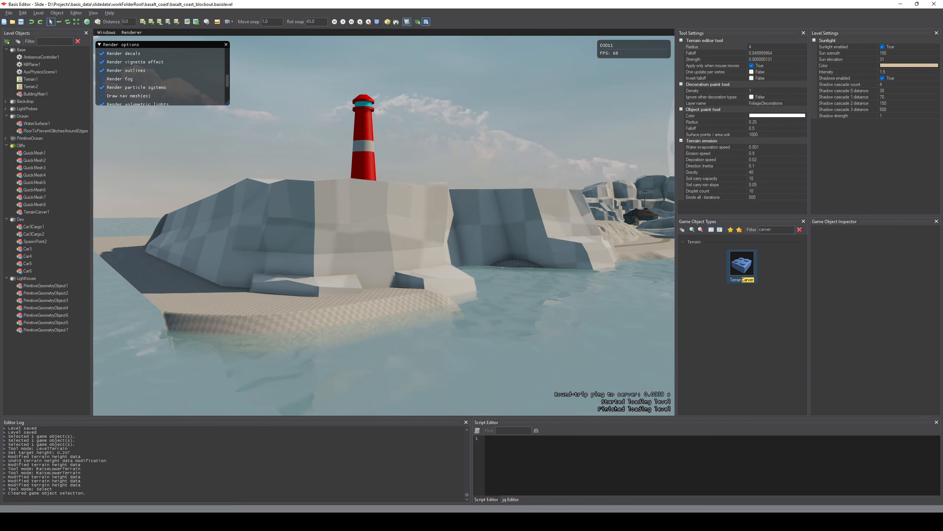
{"action": "key", "text": "d"}
{"action": "key", "text": "w"}
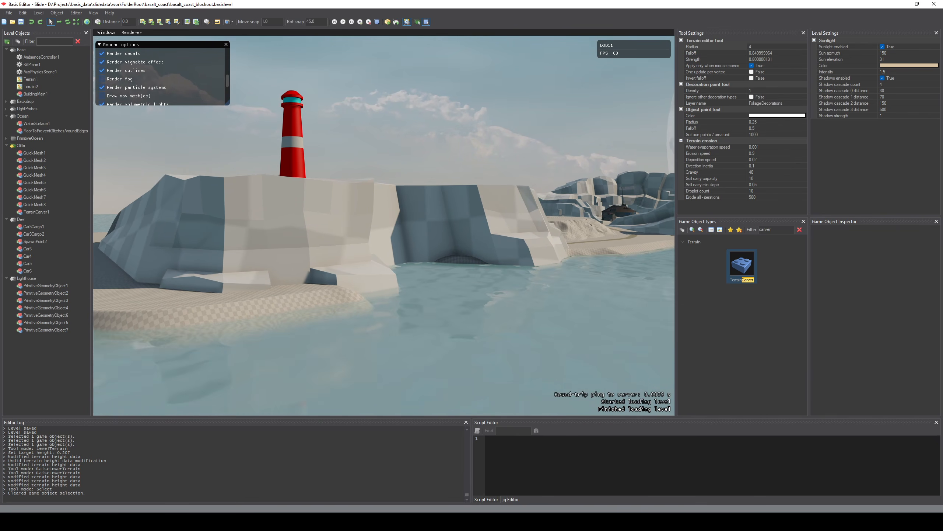
{"action": "key", "text": "d"}
{"action": "right_click_drag", "start_coordinate": [536, 279], "coordinate": [433, 290]}
{"action": "key", "text": "e"}
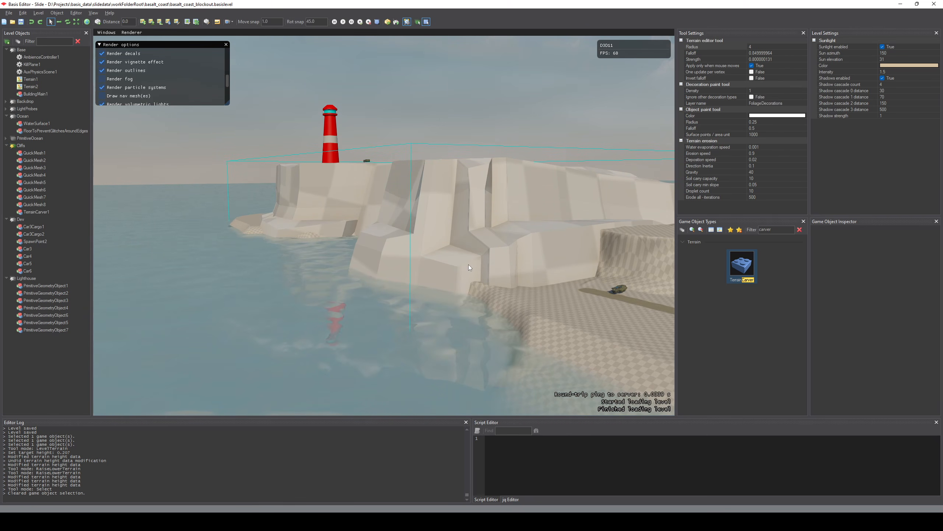
{"action": "key", "text": "s"}
{"action": "mouse_move", "coordinate": [469, 264]}
{"action": "right_mouse_down"}
{"action": "mouse_move", "coordinate": [494, 286]}
{"action": "mouse_move", "coordinate": [466, 267]}
{"action": "right_mouse_up"}
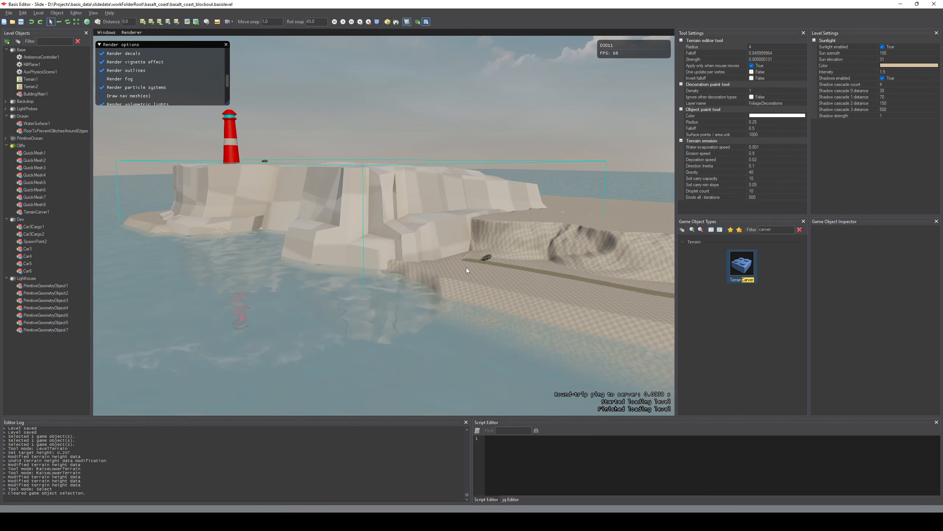
- Save the level and open the QuickMesh8 cliff with its surroundings for editing in Blender
{"action": "key", "text": "ctrl+s"}
{"action": "key", "text": "w"}
{"action": "right_click_drag", "start_coordinate": [376, 298], "coordinate": [376, 335]}
{"action": "key", "text": "e"}
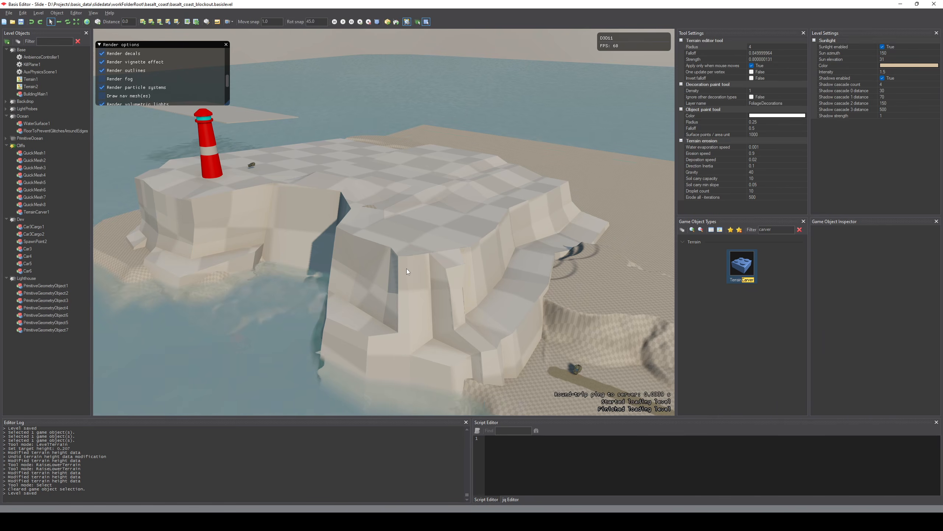
{"action": "left_click", "coordinate": [355, 230]}
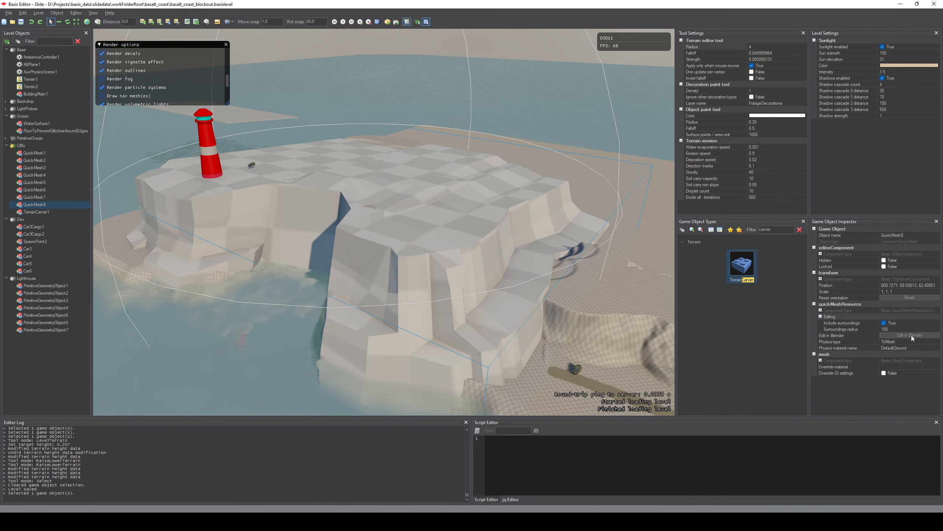
{"action": "double_click", "coordinate": [137, 45]}
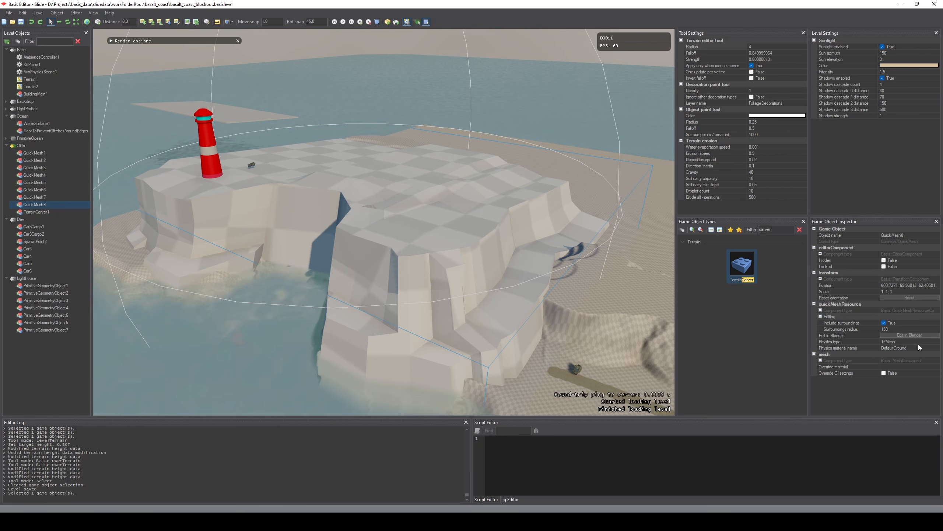
{"action": "left_click", "coordinate": [909, 335]}
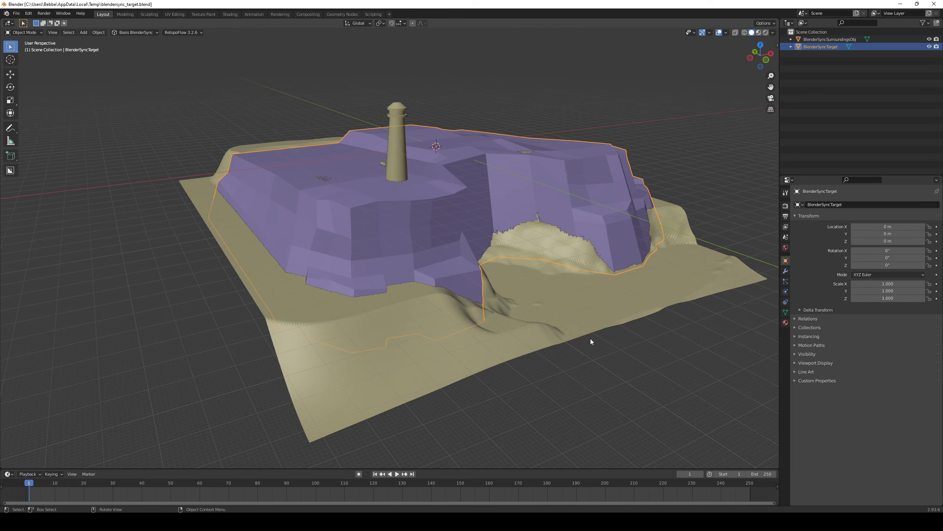
- Select the vertical edge path on the promontory wall facing the cove and move it outward
{"action": "middle_click_drag", "start_coordinate": [591, 339], "coordinate": [492, 287]}
{"action": "key", "text": "Tab"}
{"action": "scroll", "coordinate": [492, 288], "scroll_direction": "up", "scroll_amount": 8}
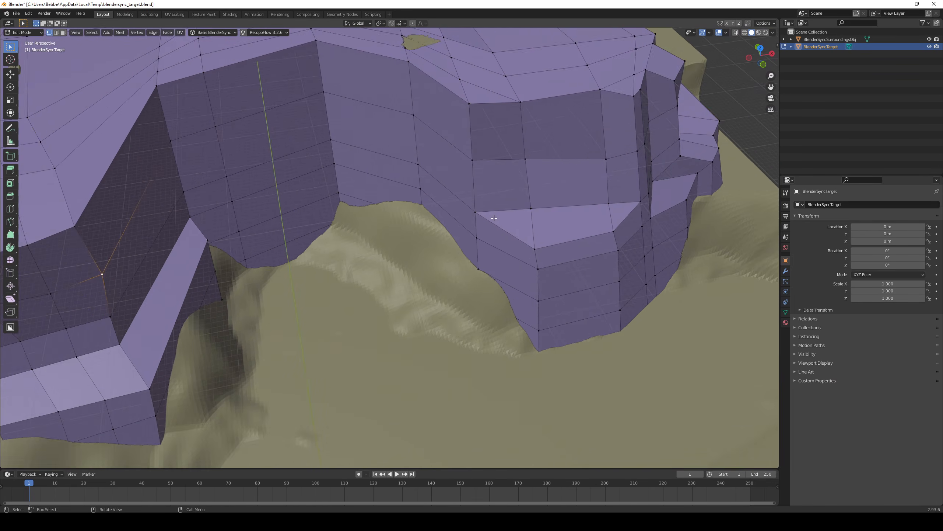
{"action": "scroll", "coordinate": [494, 218], "scroll_direction": "down", "scroll_amount": 5}
{"action": "key", "text": "2"}
{"action": "left_click", "coordinate": [483, 219], "text": "ctrl"}
{"action": "middle_click_drag", "start_coordinate": [483, 219], "coordinate": [549, 313]}
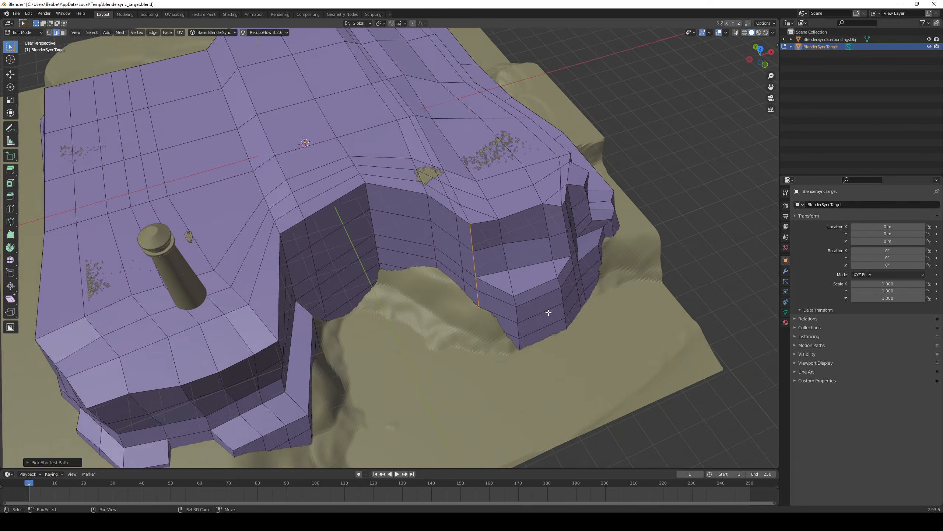
{"action": "scroll", "coordinate": [548, 312], "scroll_direction": "up", "scroll_amount": 3}
{"action": "key", "text": "g"}
{"action": "left_click", "coordinate": [476, 216]}
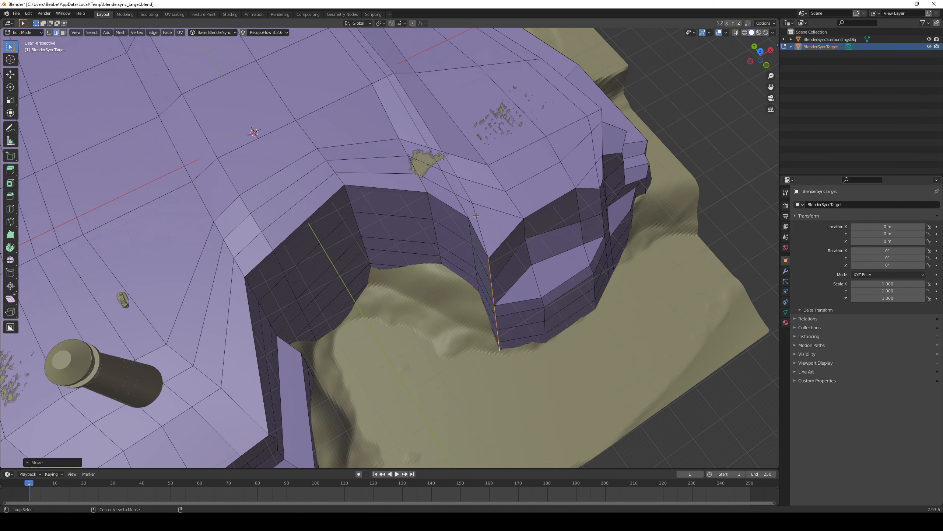
- Select vertical edges at the promontory's cove-side corner and move them horizontally with the Z axis locked
{"action": "scroll", "coordinate": [476, 216], "scroll_direction": "down", "scroll_amount": 5}
{"action": "middle_click_drag", "start_coordinate": [476, 215], "coordinate": [507, 253]}
{"action": "key", "text": "ctrl+e"}
{"action": "left_click", "coordinate": [479, 268]}
{"action": "left_click", "coordinate": [452, 261]}
{"action": "left_click", "coordinate": [549, 288], "text": "shift"}
{"action": "key", "text": "g"}
{"action": "key", "text": "shift+z"}
{"action": "left_click", "coordinate": [536, 336]}
- Add a vertical loop cut to the promontory's upper wall and hide the surroundings object
{"action": "left_click", "coordinate": [505, 238]}
{"action": "middle_click_drag", "start_coordinate": [505, 238], "coordinate": [495, 293]}
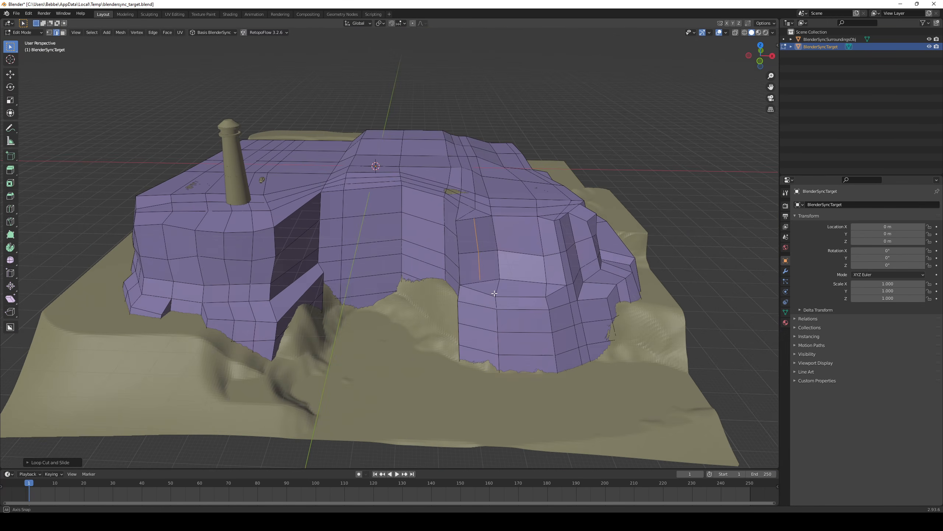
{"action": "left_click", "coordinate": [929, 39]}
{"action": "scroll", "coordinate": [507, 350], "scroll_direction": "up", "scroll_amount": 2}
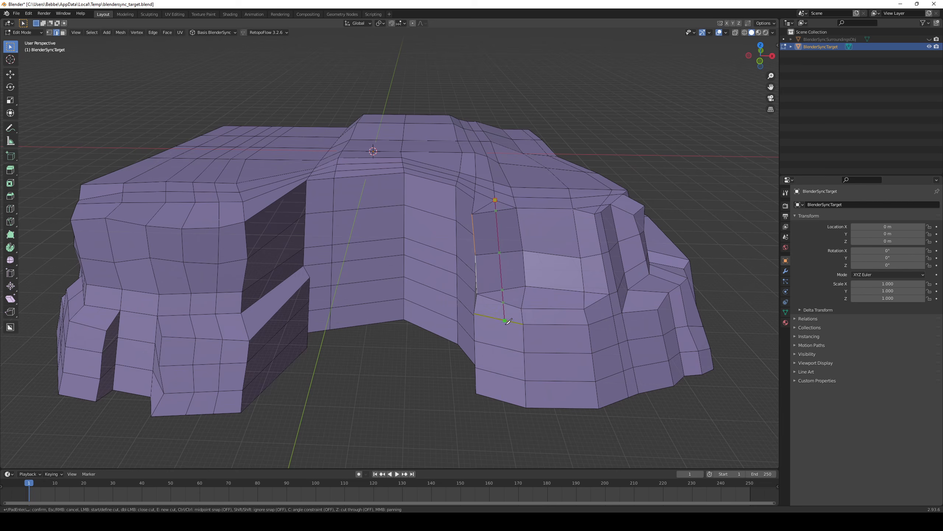
- Cut a vertical knife line down the promontory's upper wall and view the cliff from above
{"action": "scroll", "coordinate": [483, 335], "scroll_direction": "up", "scroll_amount": 2}
{"action": "middle_click_drag", "start_coordinate": [502, 403], "coordinate": [464, 272]}
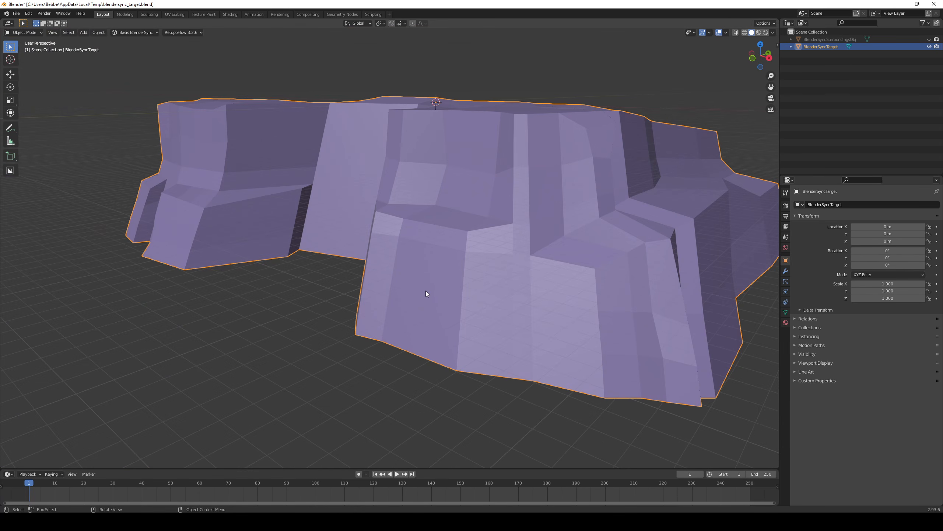
{"action": "scroll", "coordinate": [426, 290], "scroll_direction": "up", "scroll_amount": 4}
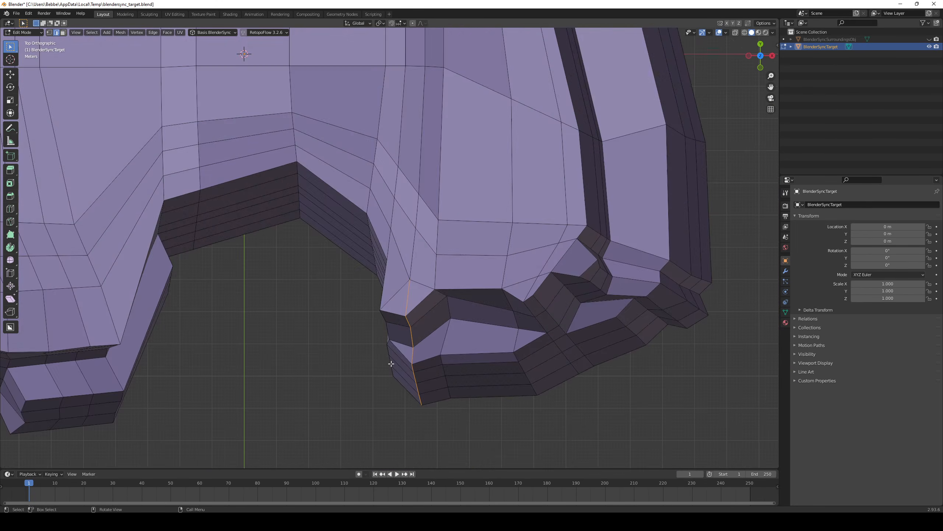
{"action": "middle_click_drag", "start_coordinate": [389, 358], "coordinate": [477, 256], "text": "shift"}
{"action": "key", "text": "KP_7"}
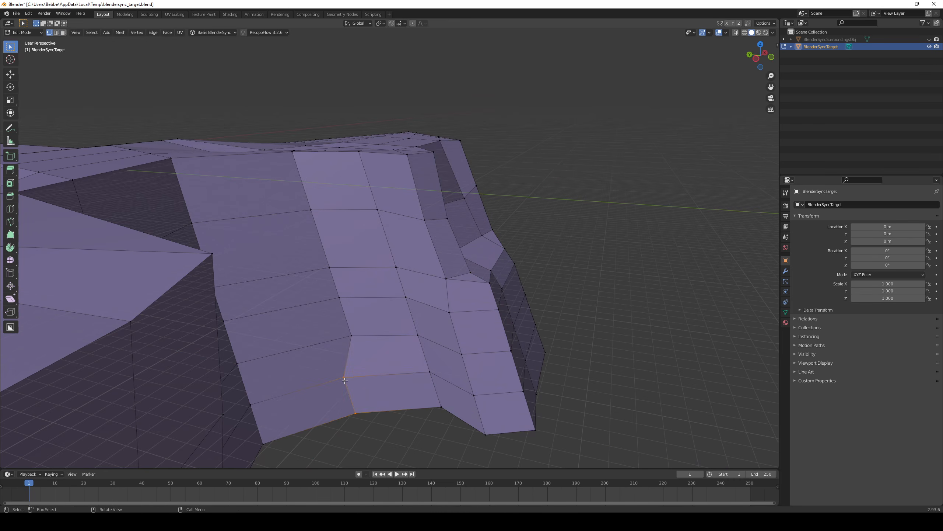
- Move single vertices on the promontory's cove-facing wall horizontally with the Z axis locked
{"action": "left_click", "coordinate": [347, 266]}
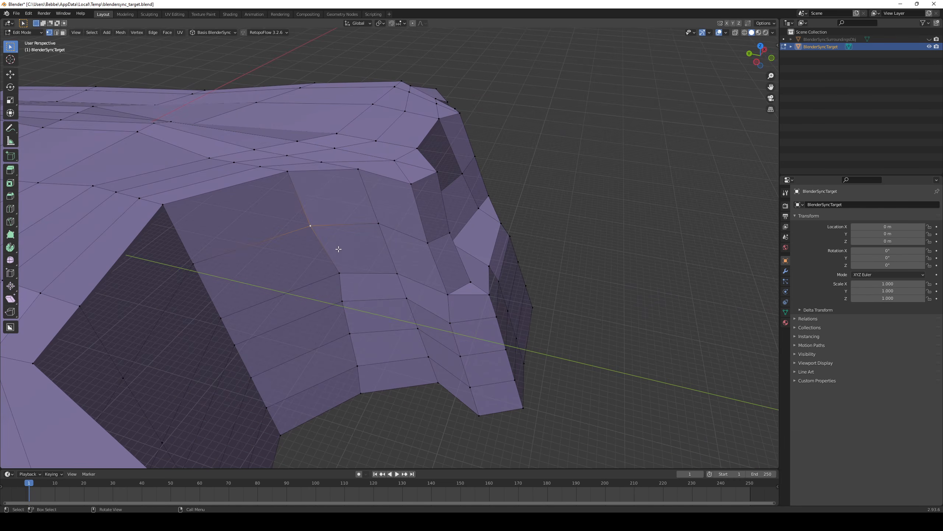
{"action": "middle_click_drag", "start_coordinate": [299, 183], "coordinate": [330, 235]}
{"action": "key", "text": "g"}
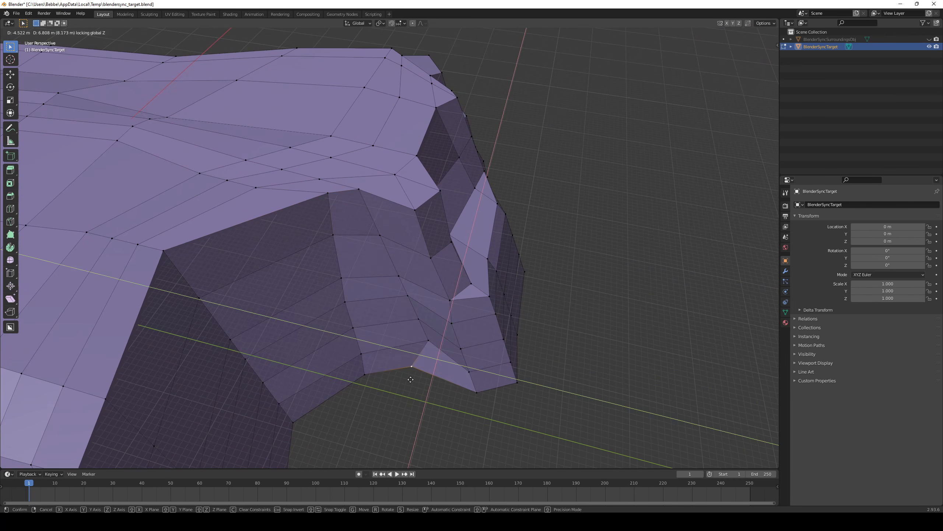
{"action": "left_click", "coordinate": [418, 354]}
- Select full-height vertical edge paths on the cove-facing wall and move them to vary its angle
{"action": "middle_click_drag", "start_coordinate": [409, 299], "coordinate": [384, 240]}
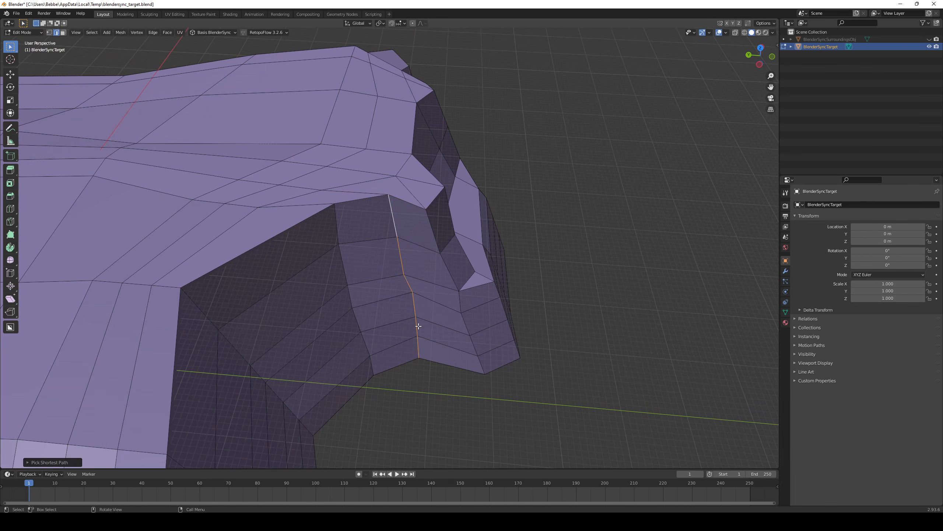
{"action": "key", "text": "1"}
{"action": "middle_click_drag", "start_coordinate": [418, 326], "coordinate": [329, 216]}
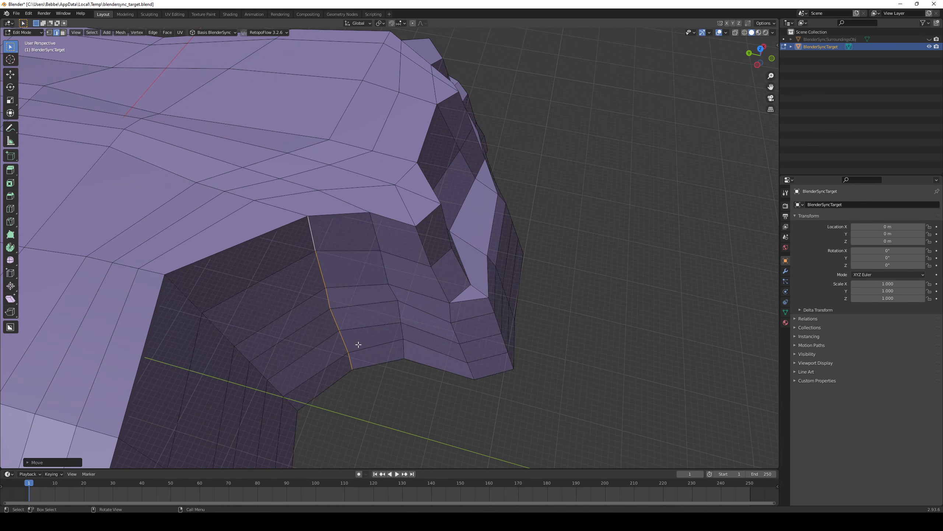
{"action": "key", "text": "Tab"}
{"action": "scroll", "coordinate": [359, 344], "scroll_direction": "down", "scroll_amount": 4}
{"action": "middle_click_drag", "start_coordinate": [358, 345], "coordinate": [411, 345]}
{"action": "scroll", "coordinate": [487, 367], "scroll_direction": "up", "scroll_amount": 3}
{"action": "key", "text": "Tab"}
{"action": "scroll", "coordinate": [412, 345], "scroll_direction": "up", "scroll_amount": 3}
- Move vertices along the bottom rim of the promontory's cove-side corner to make its base irregular
{"action": "key", "text": "1"}
{"action": "left_click", "coordinate": [411, 346]}
{"action": "key", "text": "g"}
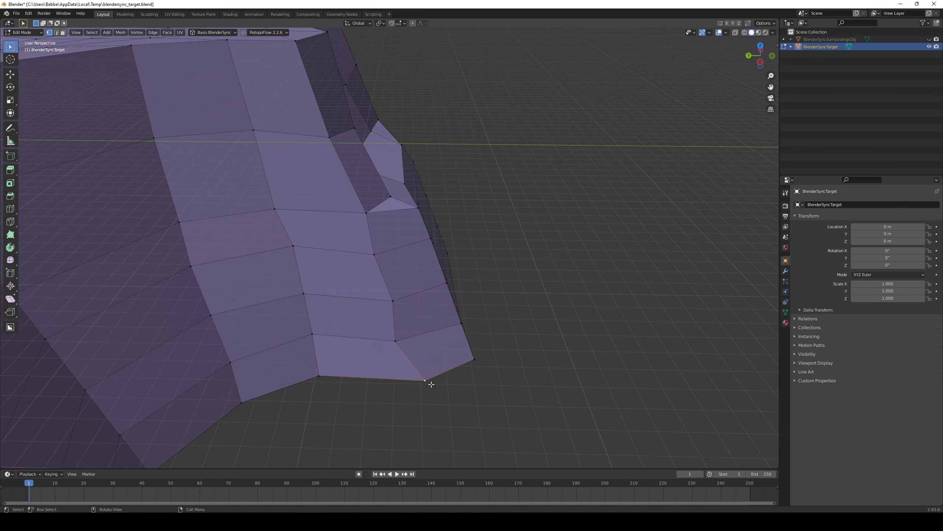
{"action": "left_click", "coordinate": [402, 389]}
{"action": "middle_click_drag", "start_coordinate": [402, 389], "coordinate": [370, 381]}
{"action": "left_click", "coordinate": [425, 349]}
{"action": "key", "text": "g"}
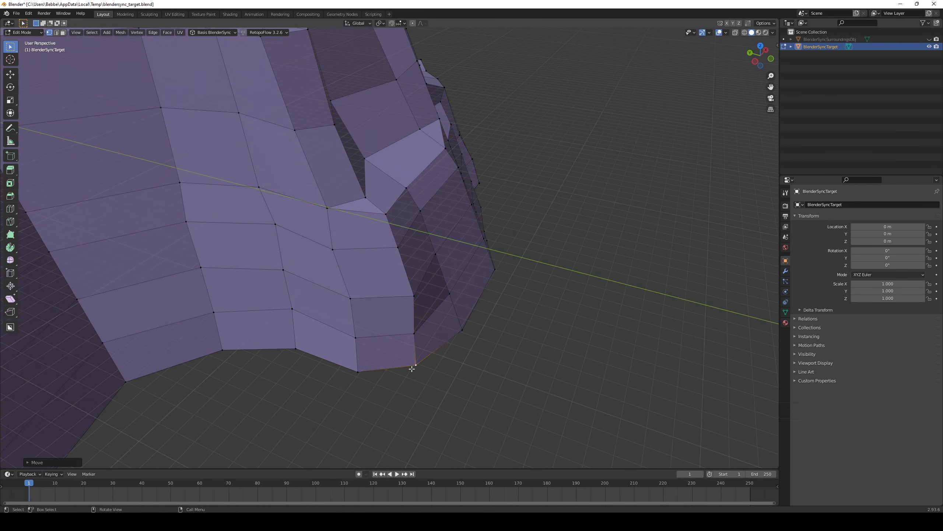
{"action": "left_click", "coordinate": [417, 316]}
- Move a base vertex along the promontory's front horizontally with the Z axis locked
{"action": "middle_click_drag", "start_coordinate": [418, 316], "coordinate": [445, 392]}
{"action": "scroll", "coordinate": [416, 413], "scroll_direction": "down", "scroll_amount": 3}
{"action": "scroll", "coordinate": [424, 408], "scroll_direction": "up", "scroll_amount": 1}
{"action": "left_click", "coordinate": [445, 393]}
{"action": "key", "text": "g"}
{"action": "key", "text": "shift+z"}
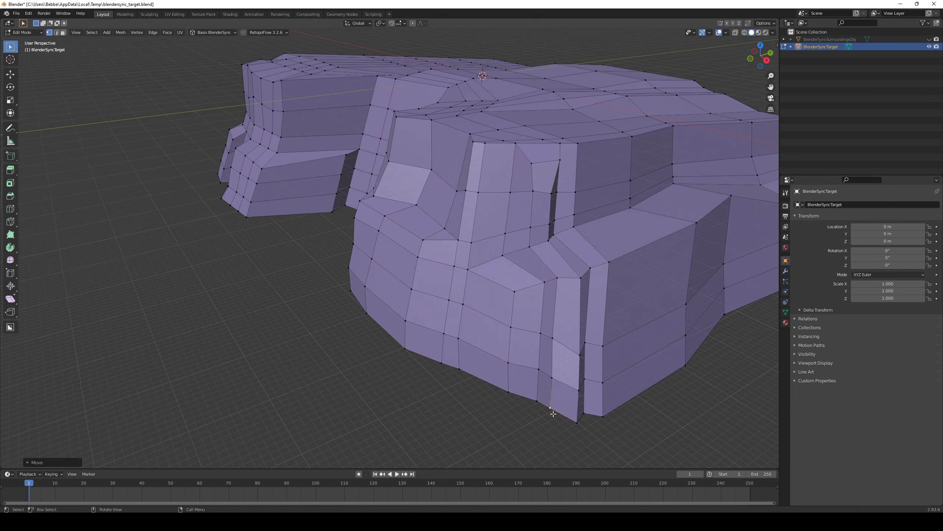
- Frame a lower vertex of the cliff wall up close and move it
{"action": "middle_click_drag", "start_coordinate": [580, 425], "coordinate": [459, 319]}
{"action": "scroll", "coordinate": [446, 323], "scroll_direction": "up", "scroll_amount": 3}
{"action": "left_click", "coordinate": [417, 333]}
{"action": "key", "text": "KP_Decimal"}
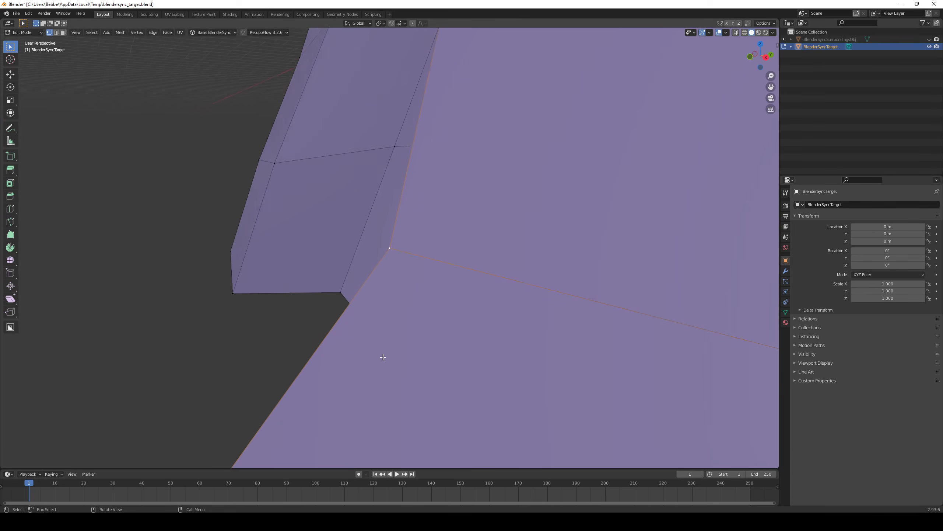
{"action": "scroll", "coordinate": [383, 356], "scroll_direction": "down", "scroll_amount": 5}
{"action": "middle_click_drag", "start_coordinate": [383, 356], "coordinate": [437, 331]}
{"action": "key", "text": "g"}
{"action": "left_click", "coordinate": [424, 329]}
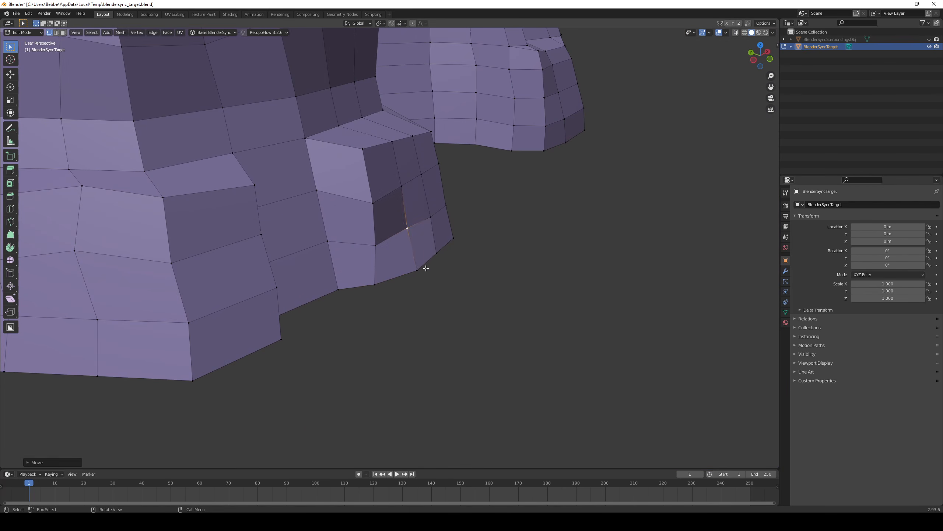
- Move vertices on the front face of the opposite headland's lower block
{"action": "left_click", "coordinate": [418, 279]}
{"action": "middle_click_drag", "start_coordinate": [418, 280], "coordinate": [382, 279]}
{"action": "key", "text": "g"}
{"action": "left_click", "coordinate": [435, 288]}
{"action": "left_click", "coordinate": [483, 314]}
{"action": "key", "text": "g"}
- Continue offsetting vertices of the opposite headland's lower block and check the shape in Object Mode
{"action": "middle_click_drag", "start_coordinate": [498, 305], "coordinate": [459, 247]}
{"action": "left_click", "coordinate": [527, 317]}
{"action": "left_click", "coordinate": [501, 269]}
{"action": "middle_click_drag", "start_coordinate": [431, 334], "coordinate": [507, 333]}
{"action": "key", "text": "g"}
{"action": "left_click", "coordinate": [453, 337]}
{"action": "key", "text": "Tab"}
{"action": "scroll", "coordinate": [455, 334], "scroll_direction": "down", "scroll_amount": 5}
- Reposition vertices along the cove wall, including one on its top rim
{"action": "key", "text": "Tab"}
{"action": "scroll", "coordinate": [498, 330], "scroll_direction": "up", "scroll_amount": 4}
{"action": "middle_click_drag", "start_coordinate": [416, 317], "coordinate": [431, 251]}
{"action": "scroll", "coordinate": [461, 241], "scroll_direction": "up", "scroll_amount": 4}
{"action": "key", "text": "g"}
{"action": "left_click", "coordinate": [458, 212]}
{"action": "left_click", "coordinate": [430, 236]}
{"action": "scroll", "coordinate": [446, 223], "scroll_direction": "up", "scroll_amount": 4}
{"action": "left_click", "coordinate": [474, 191]}
{"action": "key", "text": "g"}
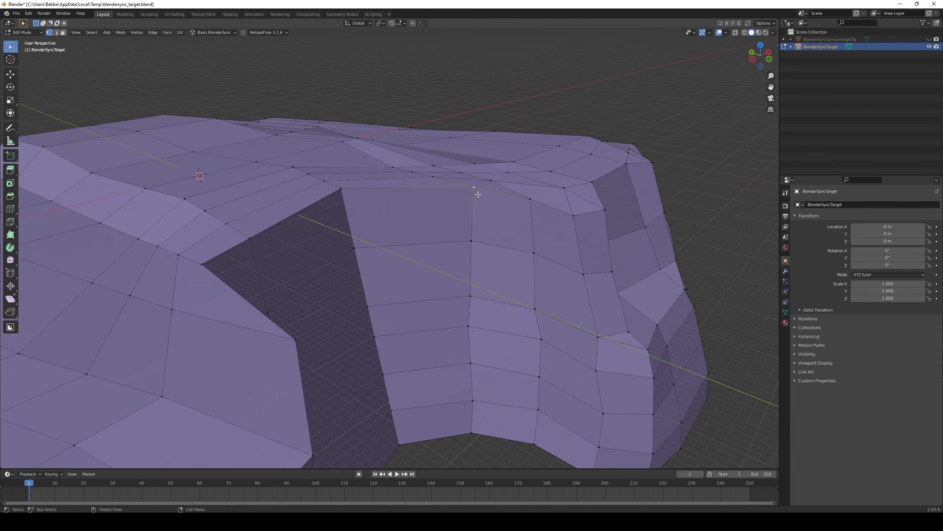
{"action": "left_click", "coordinate": [475, 194]}
- Add a vertical loop cut to the cove's back wall and move a vertical edge path there
{"action": "middle_click_drag", "start_coordinate": [473, 194], "coordinate": [442, 223]}
{"action": "key", "text": "ctrl+r"}
{"action": "left_click", "coordinate": [440, 220]}
{"action": "right_click", "coordinate": [444, 220]}
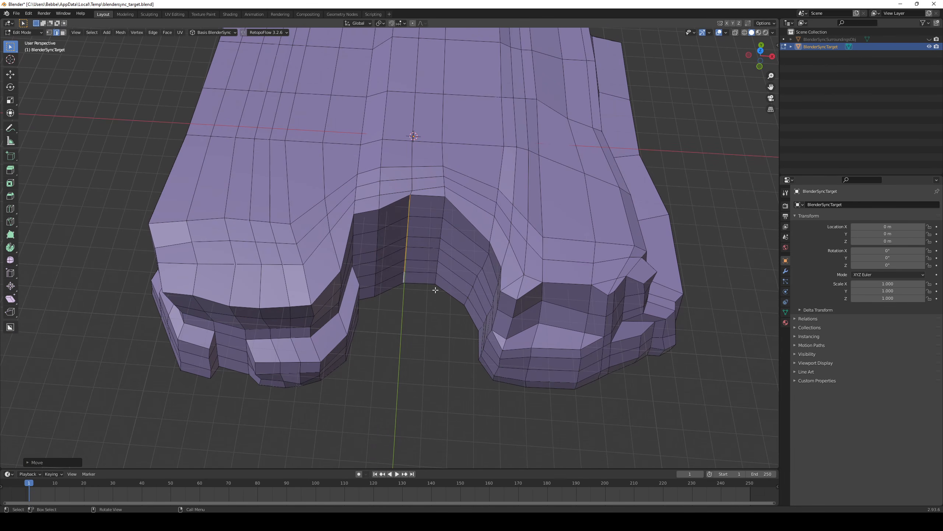
{"action": "middle_click_drag", "start_coordinate": [414, 190], "coordinate": [380, 203]}
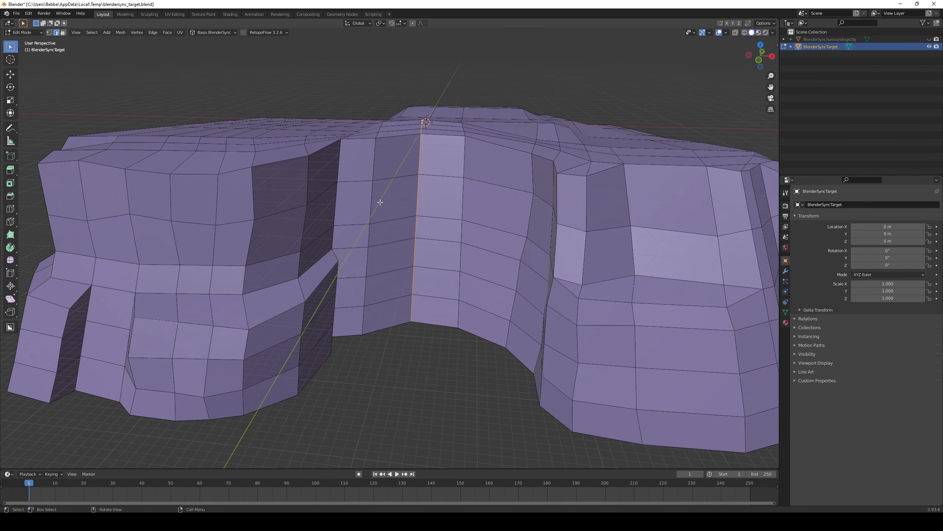
- Extrude faces on the cove's back wall into protruding blocks and move their upper corner vertices
{"action": "left_click", "coordinate": [428, 234], "text": "shift"}
{"action": "key", "text": "e"}
{"action": "middle_click_drag", "start_coordinate": [429, 238], "coordinate": [422, 201]}
{"action": "left_click", "coordinate": [447, 321]}
{"action": "key", "text": "1"}
{"action": "left_click", "coordinate": [419, 188]}
{"action": "key", "text": "g"}
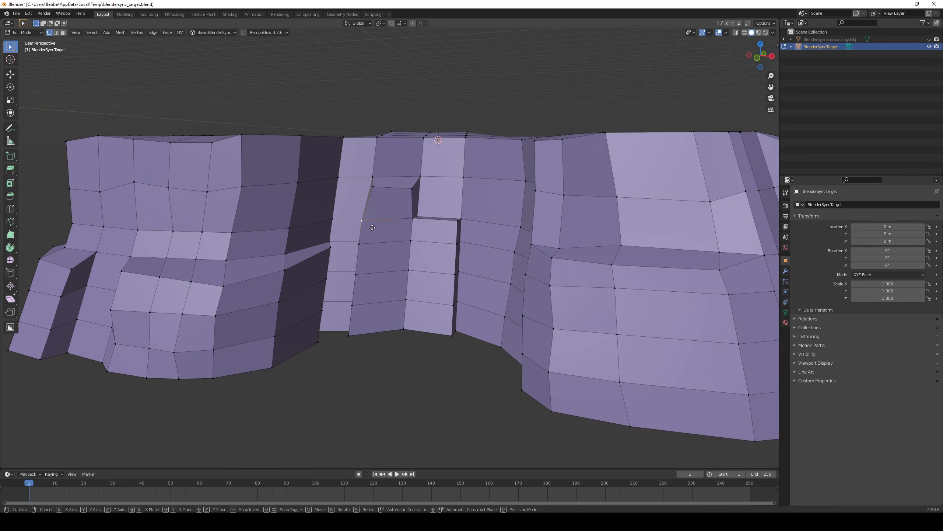
{"action": "left_click", "coordinate": [368, 306]}
- Move the lower corner vertices of the extruded blocks on the cove's back wall
{"action": "middle_click_drag", "start_coordinate": [420, 316], "coordinate": [402, 309]}
{"action": "left_click", "coordinate": [435, 329]}
{"action": "key", "text": "g"}
{"action": "left_click", "coordinate": [427, 330]}
{"action": "left_click", "coordinate": [433, 302]}
{"action": "key", "text": "g"}
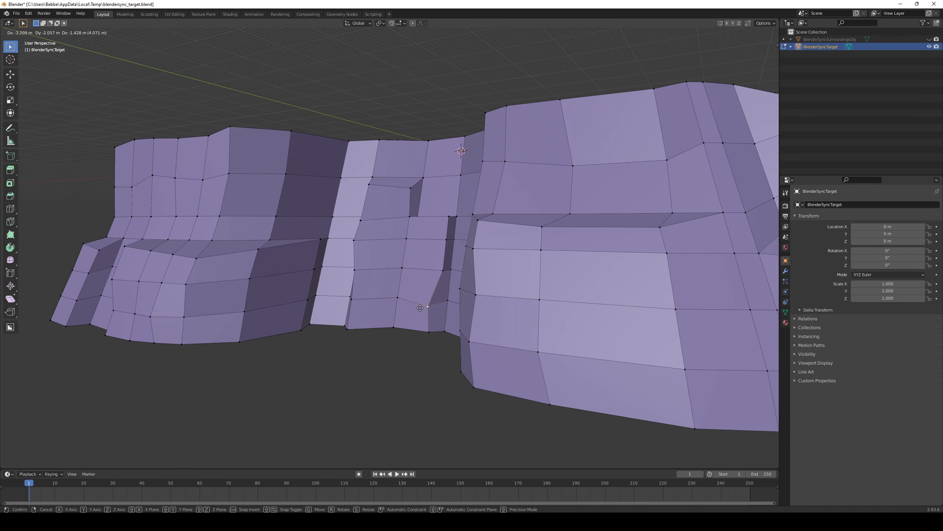
{"action": "left_click", "coordinate": [437, 230]}
- Shift further vertices of the cove wall blocks to break up their straight vertical edges
{"action": "middle_click_drag", "start_coordinate": [438, 230], "coordinate": [420, 307]}
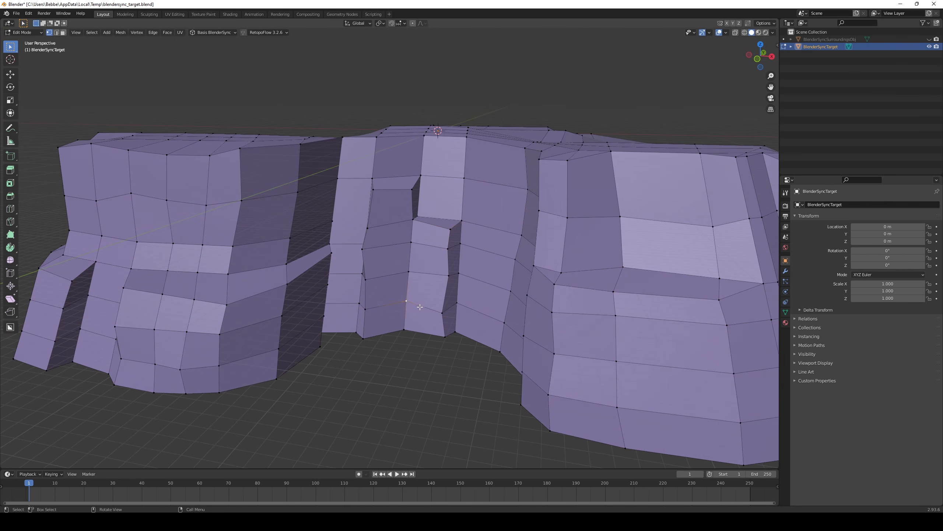
{"action": "key", "text": "Tab"}
{"action": "scroll", "coordinate": [411, 241], "scroll_direction": "down", "scroll_amount": 3}
{"action": "middle_click_drag", "start_coordinate": [412, 242], "coordinate": [466, 277]}
{"action": "key", "text": "Tab"}
{"action": "scroll", "coordinate": [466, 277], "scroll_direction": "up", "scroll_amount": 3}
{"action": "left_click", "coordinate": [363, 248]}
{"action": "middle_click_drag", "start_coordinate": [362, 249], "coordinate": [259, 242]}
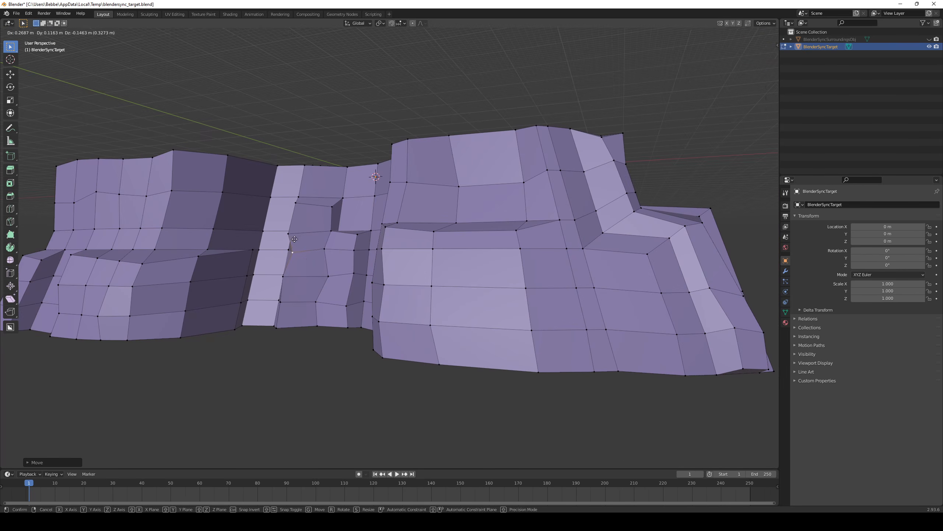
{"action": "left_click", "coordinate": [312, 230]}
- Show the surroundings object to check the cliff against the level, and hide it again
{"action": "key", "text": "Tab"}
{"action": "middle_click_drag", "start_coordinate": [337, 268], "coordinate": [419, 263]}
{"action": "scroll", "coordinate": [413, 283], "scroll_direction": "down", "scroll_amount": 5}
{"action": "middle_click_drag", "start_coordinate": [351, 252], "coordinate": [334, 281]}
{"action": "left_click", "coordinate": [929, 40]}
{"action": "left_click", "coordinate": [535, 323]}
{"action": "middle_click_drag", "start_coordinate": [535, 323], "coordinate": [429, 331]}
{"action": "left_click", "coordinate": [929, 40]}
{"action": "scroll", "coordinate": [467, 280], "scroll_direction": "up", "scroll_amount": 4}
{"action": "middle_click_drag", "start_coordinate": [498, 245], "coordinate": [409, 257]}
- Select an edge on the plateau's top surface and move it along the Z axis
{"action": "key", "text": "Tab"}
{"action": "key", "text": "2"}
{"action": "left_click", "coordinate": [365, 216]}
{"action": "middle_click_drag", "start_coordinate": [360, 141], "coordinate": [452, 238]}
{"action": "key", "text": "g"}
{"action": "key", "text": "z"}
{"action": "left_click", "coordinate": [437, 185]}
- Move another part of the plateau's top surface along Z and check the shading in Object Mode
{"action": "left_click", "coordinate": [403, 167]}
{"action": "key", "text": "g"}
{"action": "key", "text": "z"}
{"action": "left_click", "coordinate": [442, 192]}
{"action": "middle_click_drag", "start_coordinate": [403, 201], "coordinate": [411, 229]}
{"action": "left_click", "coordinate": [443, 175]}
{"action": "key", "text": "Tab"}
{"action": "key", "text": "Tab"}
{"action": "key", "text": "Tab"}
{"action": "key", "text": "Tab"}
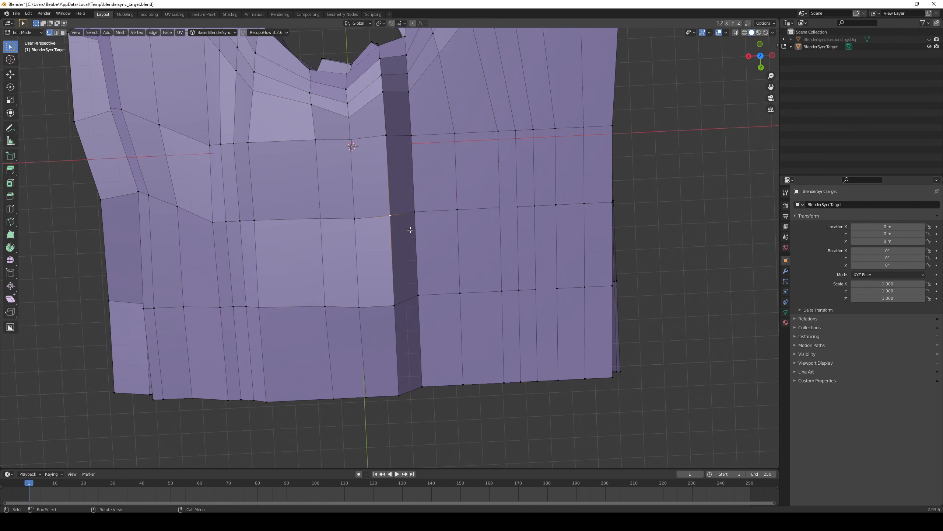
- Add a vertical loop cut through the cliff's outer side and slide its vertices along the wall
{"action": "middle_click_drag", "start_coordinate": [460, 297], "coordinate": [476, 259]}
{"action": "key", "text": "ctrl+r"}
{"action": "left_click", "coordinate": [451, 258]}
{"action": "right_click", "coordinate": [451, 258]}
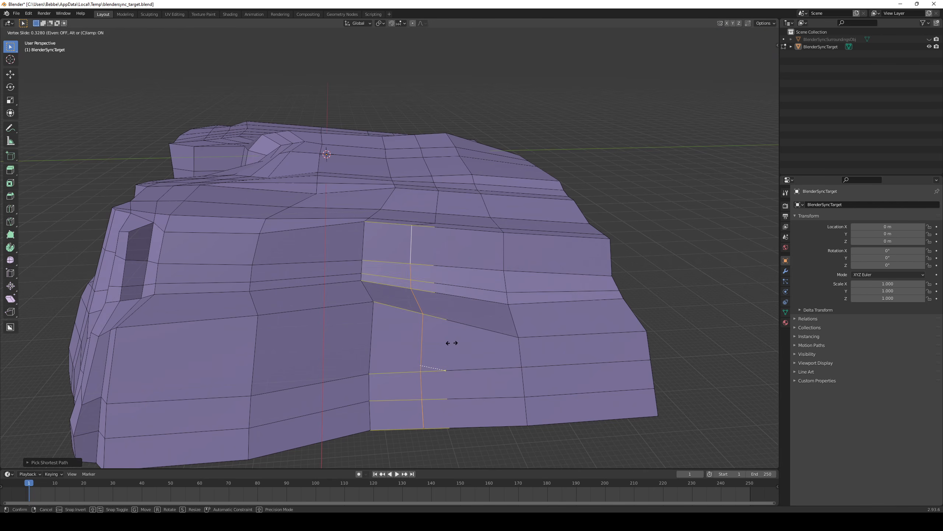
{"action": "left_click", "coordinate": [453, 343]}
{"action": "left_click", "coordinate": [436, 224]}
{"action": "middle_click_drag", "start_coordinate": [440, 230], "coordinate": [461, 232]}
{"action": "left_click", "coordinate": [443, 279]}
- Select the group of upper wall faces above the outer side's ledge and extrude them outward
{"action": "key", "text": "Tab"}
{"action": "key", "text": "Tab"}
{"action": "middle_click_drag", "start_coordinate": [364, 188], "coordinate": [527, 271]}
{"action": "key", "text": "3"}
{"action": "left_click", "coordinate": [479, 265]}
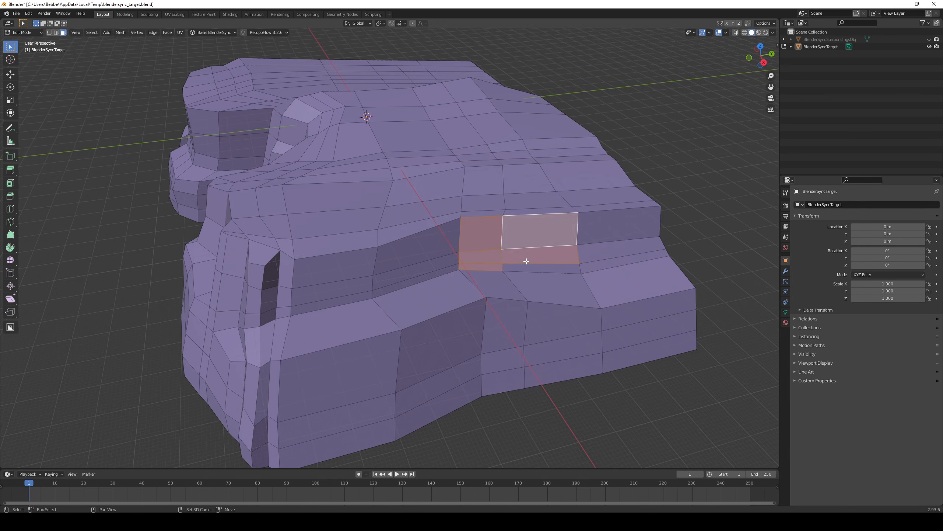
{"action": "left_click", "coordinate": [609, 231], "text": "shift"}
{"action": "middle_click_drag", "start_coordinate": [610, 229], "coordinate": [423, 171]}
{"action": "scroll", "coordinate": [421, 167], "scroll_direction": "up", "scroll_amount": 2}
{"action": "key", "text": "e"}
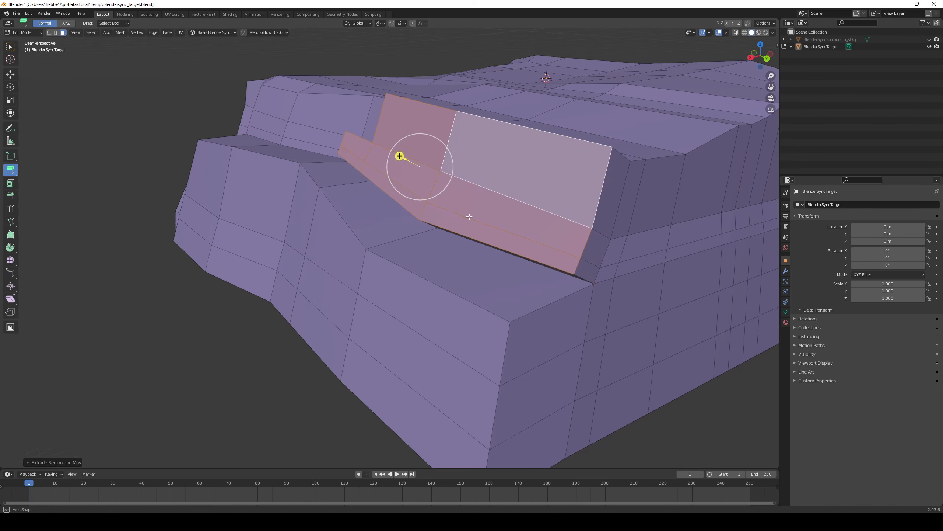
- Move the extruded upper wall faces outward to shape the overhanging block above the ledge
{"action": "middle_click_drag", "start_coordinate": [469, 217], "coordinate": [497, 194]}
{"action": "left_click", "coordinate": [10, 47]}
{"action": "key", "text": "g"}
{"action": "left_click", "coordinate": [423, 185]}
{"action": "scroll", "coordinate": [363, 164], "scroll_direction": "up", "scroll_amount": 4}
{"action": "left_click", "coordinate": [364, 164]}
- Delete the unneeded faces on the side of the extruded block, undoing and redoing the first deletion
{"action": "key", "text": "3"}
{"action": "left_click", "coordinate": [412, 185]}
{"action": "left_click", "coordinate": [405, 183], "text": "shift"}
{"action": "key", "text": "x"}
{"action": "left_click", "coordinate": [395, 179]}
{"action": "key", "text": "ctrl+z"}
{"action": "key", "text": "x"}
{"action": "left_click", "coordinate": [435, 195]}
- Delete the remaining faces beneath the extruded block to open up the ledge
{"action": "left_click", "coordinate": [405, 201]}
{"action": "left_click", "coordinate": [437, 174], "text": "shift"}
{"action": "key", "text": "x"}
{"action": "left_click", "coordinate": [436, 174]}
{"action": "middle_click_drag", "start_coordinate": [436, 174], "coordinate": [505, 245]}
{"action": "left_click", "coordinate": [535, 234]}
{"action": "key", "text": "x"}
- Fill the open ledge with new faces between the upper block's bottom edges and the lower wall's rim, checking in Object Mode
{"action": "key", "text": "1"}
{"action": "left_click", "coordinate": [317, 237]}
{"action": "mouse_move", "coordinate": [471, 303]}
{"action": "middle_mouse_down"}
{"action": "mouse_move", "coordinate": [426, 273]}
{"action": "mouse_move", "coordinate": [479, 307]}
{"action": "middle_mouse_up"}
{"action": "middle_click_drag", "start_coordinate": [405, 213], "coordinate": [308, 234]}
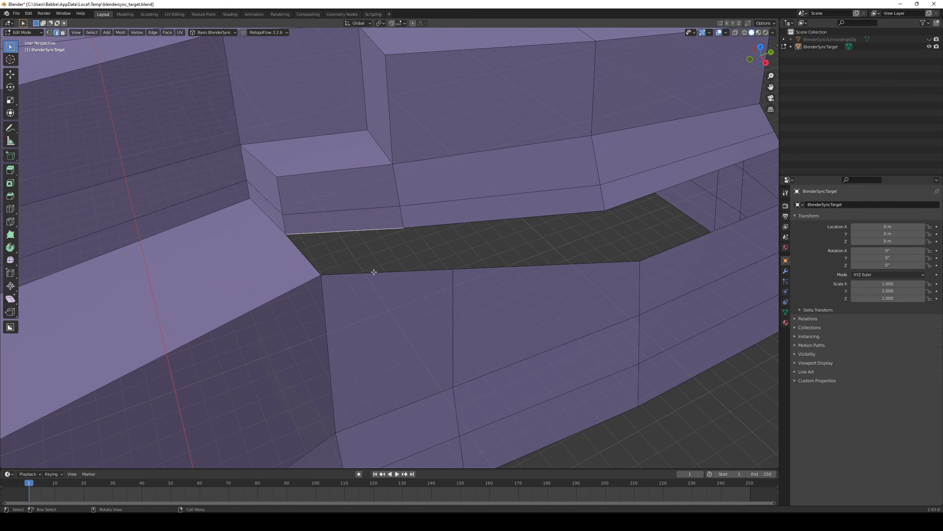
{"action": "middle_click_drag", "start_coordinate": [373, 272], "coordinate": [439, 247]}
{"action": "middle_click_drag", "start_coordinate": [601, 207], "coordinate": [440, 322]}
{"action": "key", "text": "1"}
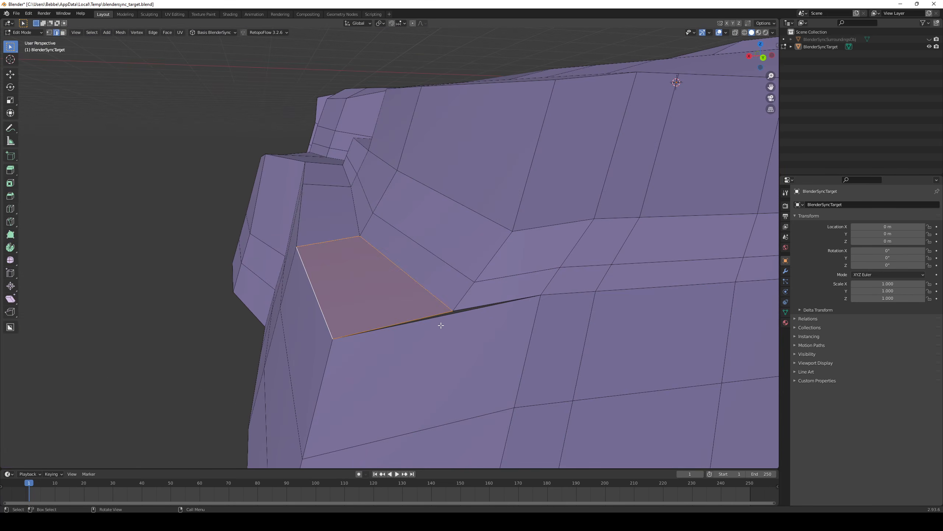
{"action": "key", "text": "Tab"}
{"action": "scroll", "coordinate": [438, 276], "scroll_direction": "down", "scroll_amount": 8}
{"action": "mouse_move", "coordinate": [438, 275]}
{"action": "middle_mouse_down"}
{"action": "mouse_move", "coordinate": [462, 229]}
{"action": "mouse_move", "coordinate": [449, 230]}
{"action": "mouse_move", "coordinate": [449, 284]}
{"action": "middle_mouse_up"}
{"action": "key", "text": "Tab"}
{"action": "scroll", "coordinate": [493, 250], "scroll_direction": "up", "scroll_amount": 2}
{"action": "scroll", "coordinate": [488, 234], "scroll_direction": "down", "scroll_amount": 2}
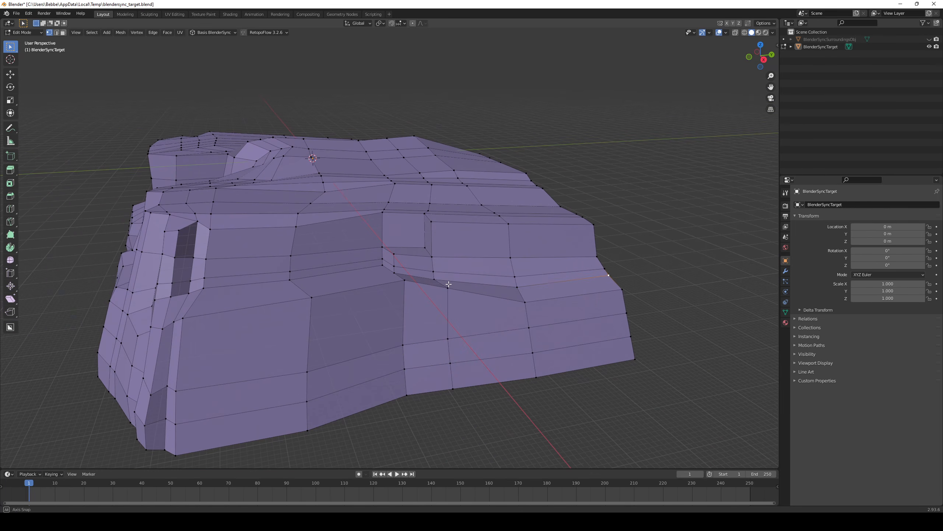
- Select a column of three faces on the lower outer wall and extrude them outward within the horizontal plane
{"action": "middle_click_drag", "start_coordinate": [310, 313], "coordinate": [385, 257]}
{"action": "key", "text": "space"}
{"action": "key", "text": "3"}
{"action": "left_click", "coordinate": [363, 284]}
{"action": "left_click", "coordinate": [353, 332], "text": "shift"}
{"action": "left_click", "coordinate": [356, 362], "text": "shift"}
{"action": "key", "text": "e"}
{"action": "key", "text": "shift+z"}
{"action": "middle_click_drag", "start_coordinate": [363, 316], "coordinate": [386, 322]}
{"action": "left_click", "coordinate": [491, 335]}
- Merge two pairs of vertices along the extruded column's side into the neighbouring wall vertices using Merge at Last
{"action": "key", "text": "1"}
{"action": "left_click", "coordinate": [279, 394]}
{"action": "left_click", "coordinate": [300, 383], "text": "shift"}
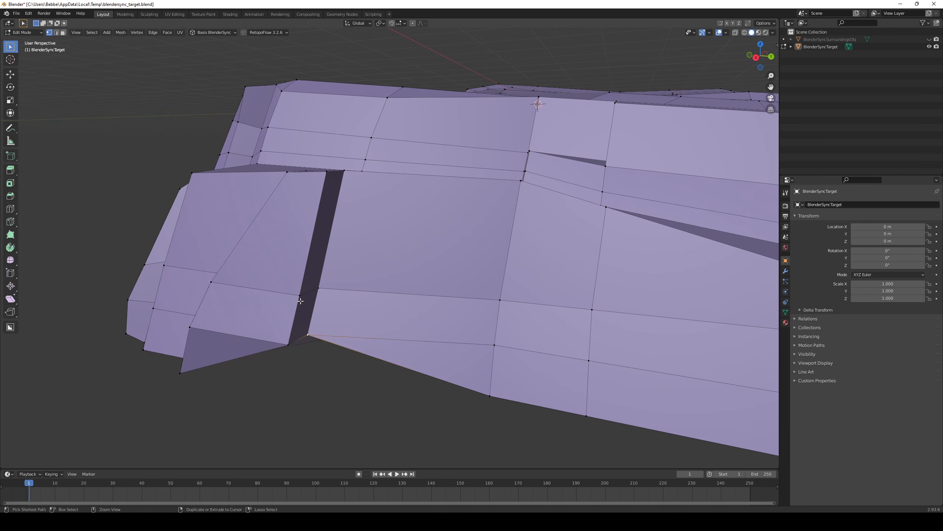
{"action": "key", "text": "m"}
{"action": "key", "text": "l"}
{"action": "middle_click_drag", "start_coordinate": [329, 287], "coordinate": [346, 315]}
{"action": "left_click", "coordinate": [348, 244]}
{"action": "left_click", "coordinate": [362, 239], "text": "shift"}
{"action": "key", "text": "m"}
{"action": "key", "text": "l"}
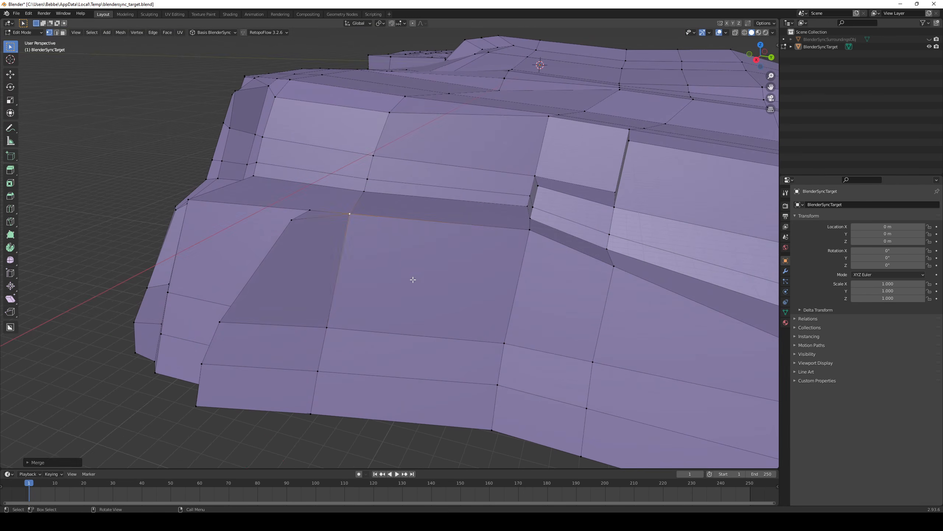
- Knife a vertical cut down the lower wall beside the extruded column, from the ledge to the bottom edge
{"action": "key", "text": "Tab"}
{"action": "middle_click_drag", "start_coordinate": [413, 278], "coordinate": [405, 192]}
{"action": "key", "text": "Tab"}
{"action": "key", "text": "2"}
{"action": "left_click", "coordinate": [384, 316]}
{"action": "key", "text": "k"}
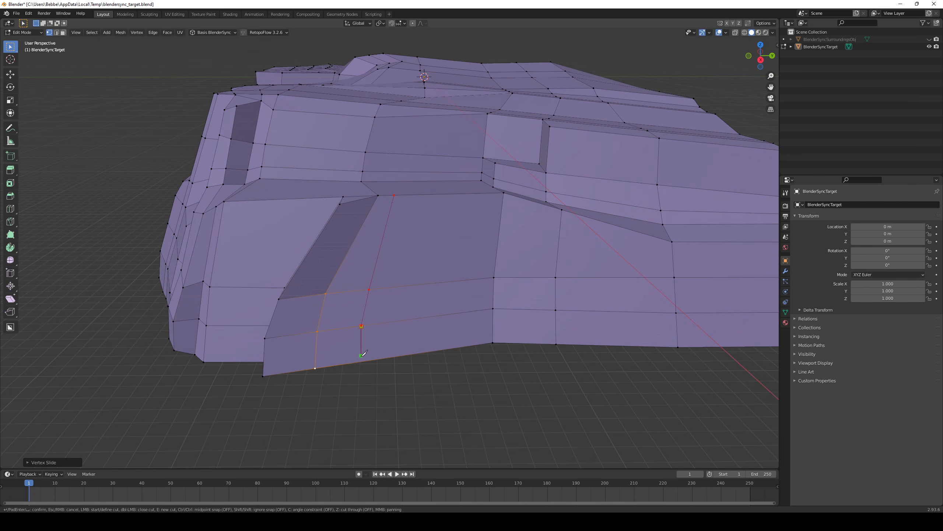
{"action": "left_click", "coordinate": [363, 355]}
{"action": "key", "text": "Return"}
- Select the column of wall faces beyond the new cut and extrude it outward as a second block
{"action": "middle_click_drag", "start_coordinate": [362, 355], "coordinate": [462, 320]}
{"action": "left_click", "coordinate": [407, 312], "text": "shift"}
{"action": "left_click", "coordinate": [422, 275], "text": "shift"}
{"action": "key", "text": "e"}
{"action": "left_click", "coordinate": [434, 284]}
- Merge the second block's far-side vertices into the adjoining wall vertices using Merge at Last
{"action": "key", "text": "1"}
{"action": "left_click", "coordinate": [450, 395]}
{"action": "left_click", "coordinate": [460, 382], "text": "shift"}
{"action": "key", "text": "m"}
{"action": "key", "text": "l"}
{"action": "left_click", "coordinate": [460, 308]}
{"action": "left_click", "coordinate": [469, 298], "text": "shift"}
{"action": "key", "text": "m"}
{"action": "key", "text": "l"}
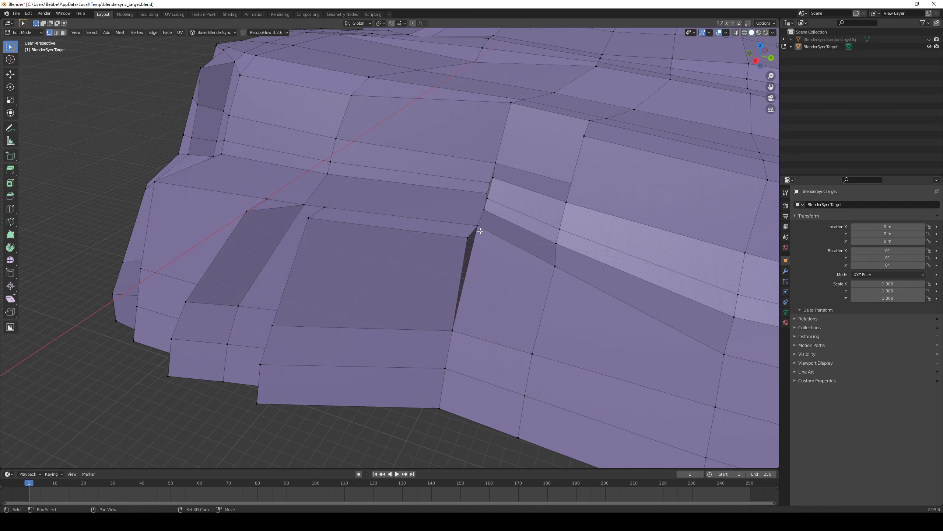
{"action": "key", "text": "m"}
{"action": "key", "text": "l"}
- Reposition the base vertices of the two protruding blocks, shifting the first block's bottom corner along the Y axis
{"action": "key", "text": "Tab"}
{"action": "middle_click_drag", "start_coordinate": [502, 233], "coordinate": [430, 272]}
{"action": "key", "text": "Tab"}
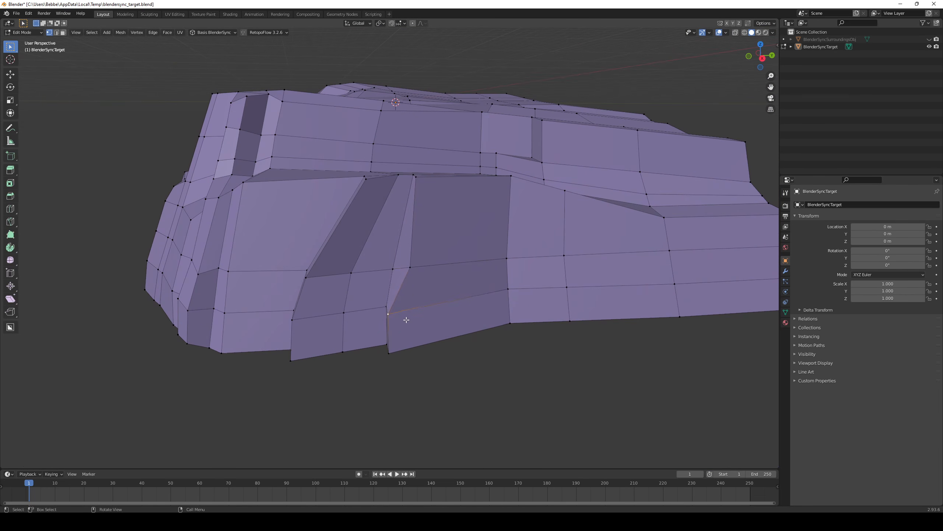
{"action": "left_click", "coordinate": [412, 349]}
{"action": "middle_click_drag", "start_coordinate": [413, 349], "coordinate": [437, 248]}
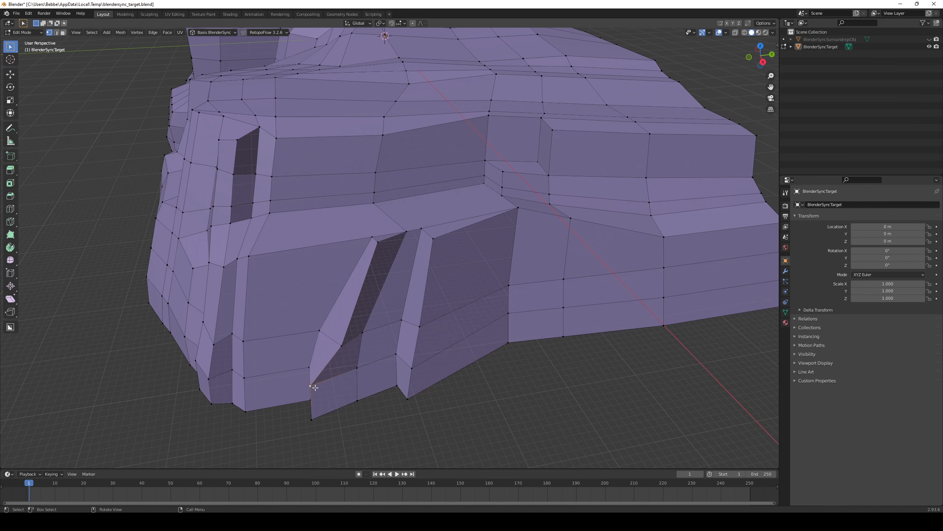
{"action": "left_click", "coordinate": [312, 419]}
{"action": "key", "text": "g"}
{"action": "key", "text": "y"}
{"action": "left_click", "coordinate": [355, 408]}
- Select another vertex on the cliff and move it within the horizontal plane, keeping its height locked
{"action": "key", "text": "Tab"}
{"action": "middle_click_drag", "start_coordinate": [377, 334], "coordinate": [446, 252]}
{"action": "key", "text": "Tab"}
{"action": "left_click", "coordinate": [549, 141]}
{"action": "key", "text": "g"}
{"action": "key", "text": "shift+z"}
{"action": "left_click", "coordinate": [533, 192]}
- Send the updated cliff mesh to the level through Basis BlenderSync while keeping the editing session open
{"action": "key", "text": "Tab"}
{"action": "scroll", "coordinate": [532, 201], "scroll_direction": "down", "scroll_amount": 4}
{"action": "left_click", "coordinate": [135, 33]}
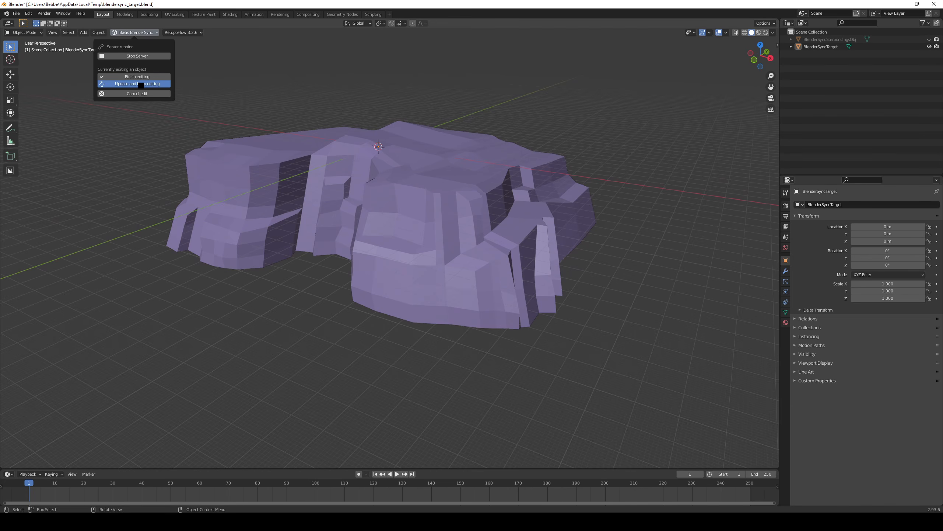
{"action": "left_click", "coordinate": [141, 84]}
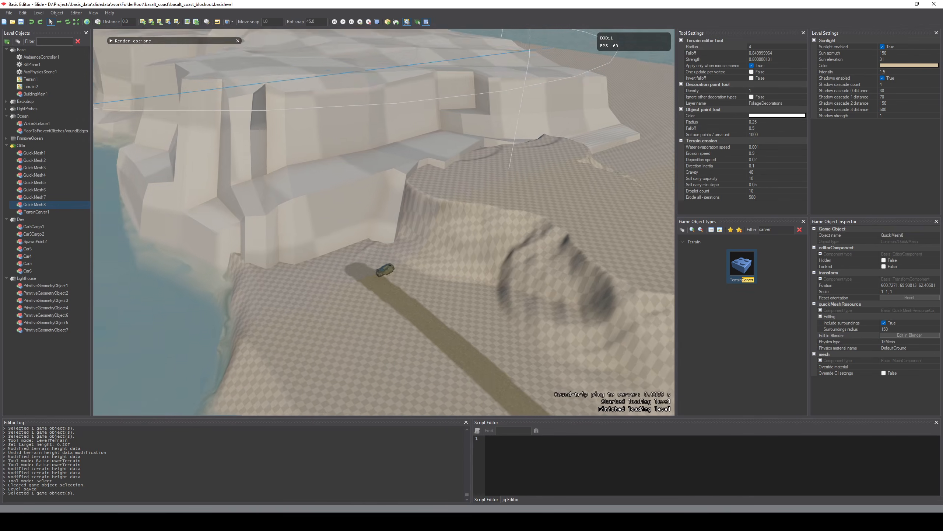
- Level the terrain next to the cliff in Basis Editor with a radius 14 brush, using a sampled target height
{"action": "key", "text": "5"}
{"action": "key", "text": "6"}
{"action": "right_click_drag", "start_coordinate": [387, 223], "coordinate": [444, 262]}
{"action": "left_click", "coordinate": [399, 326], "text": "shift"}
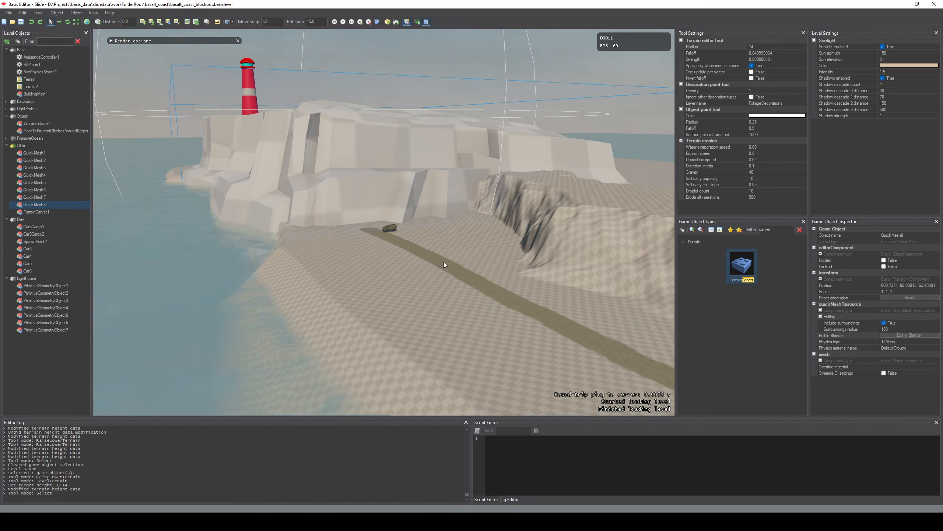
- Switch back to Blender, unhide BlenderSyncSurroundingsObj and compare the cliff's base with the terrain in the level
{"action": "key", "text": "alt+Tab"}
{"action": "middle_click_drag", "start_coordinate": [444, 265], "coordinate": [493, 338]}
{"action": "key", "text": "Tab"}
{"action": "scroll", "coordinate": [457, 299], "scroll_direction": "up", "scroll_amount": 3}
{"action": "scroll", "coordinate": [494, 338], "scroll_direction": "down", "scroll_amount": 2}
{"action": "left_click", "coordinate": [929, 39]}
{"action": "scroll", "coordinate": [452, 253], "scroll_direction": "up", "scroll_amount": 1}
{"action": "middle_click_drag", "start_coordinate": [451, 252], "coordinate": [516, 265]}
{"action": "key", "text": "alt+Tab"}
{"action": "right_click_drag", "start_coordinate": [516, 265], "coordinate": [364, 247]}
{"action": "key", "text": "alt+Tab"}
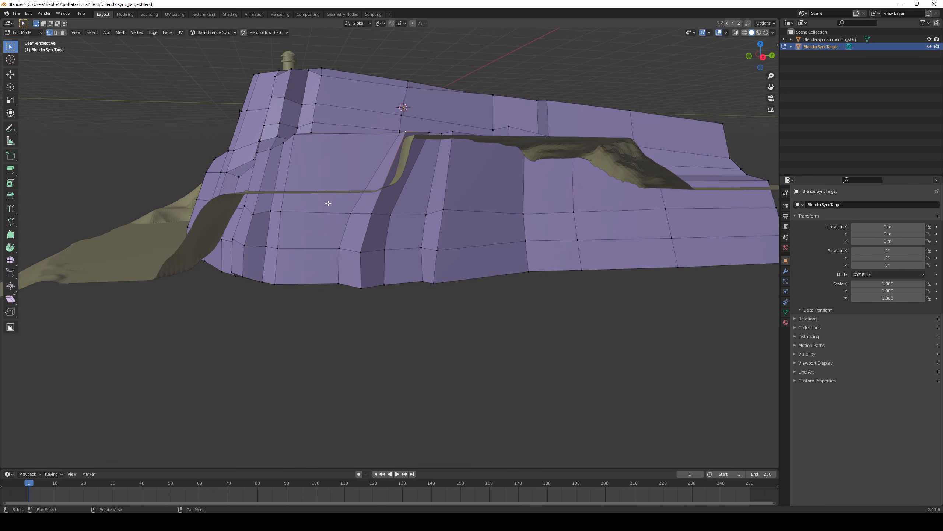
- Raise the lower faces of the protruding blocks by about 15 m in the Right orthographic view
{"action": "key", "text": "KP_3"}
{"action": "key", "text": "g"}
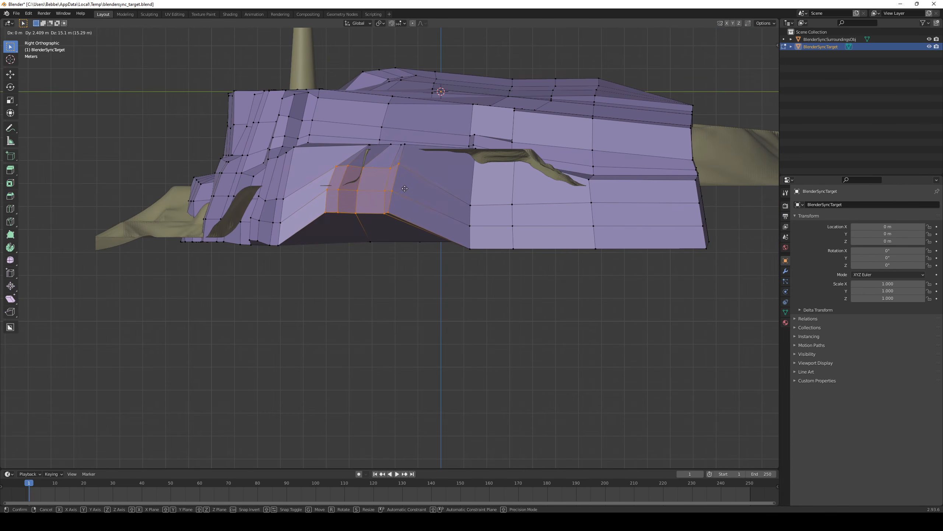
{"action": "left_click", "coordinate": [405, 185]}
{"action": "middle_click_drag", "start_coordinate": [405, 186], "coordinate": [457, 178]}
{"action": "key", "text": "Tab"}
- Raise the base vertices along the rest of the outer wall closer to the terrain's underside
{"action": "key", "text": "Tab"}
{"action": "key", "text": "2"}
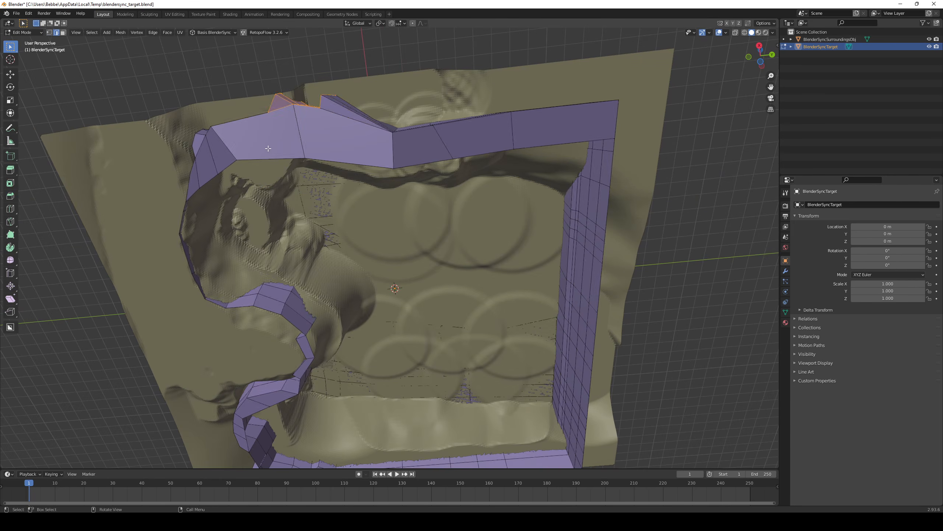
{"action": "middle_click_drag", "start_coordinate": [268, 149], "coordinate": [437, 272]}
{"action": "key", "text": "3"}
{"action": "key", "text": "1"}
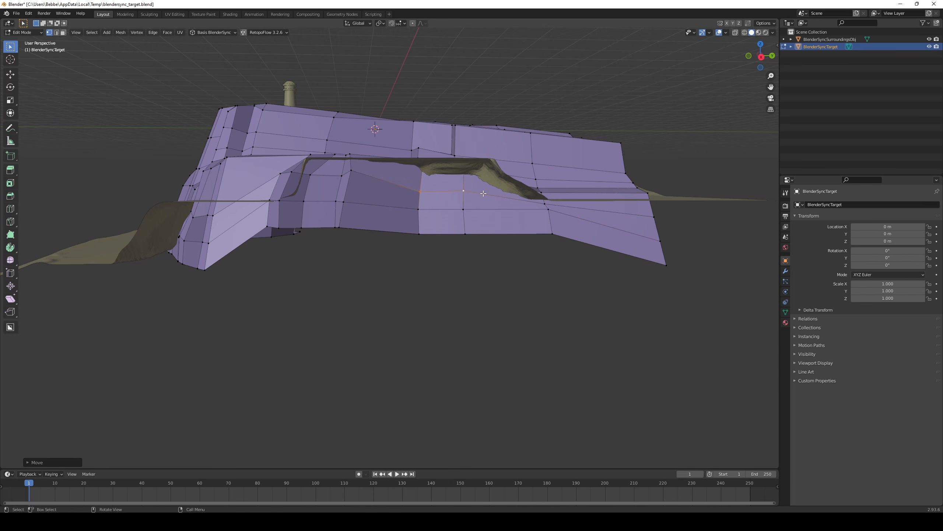
{"action": "middle_click_drag", "start_coordinate": [483, 193], "coordinate": [303, 193]}
{"action": "left_click", "coordinate": [603, 262]}
{"action": "left_click", "coordinate": [405, 238]}
- Rotate and move the bottom edges at the cliff's outer corner to fit just below the terrain
{"action": "middle_click_drag", "start_coordinate": [404, 238], "coordinate": [404, 285]}
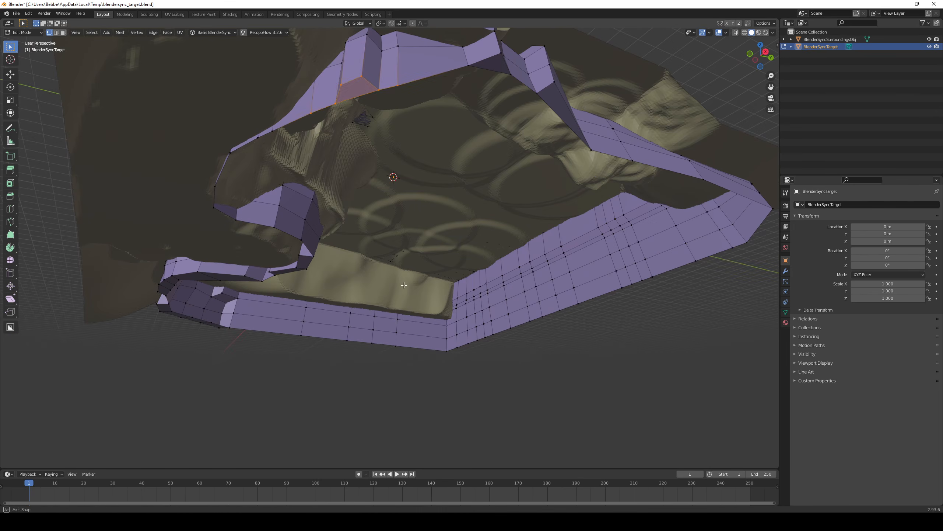
{"action": "left_click", "coordinate": [363, 90]}
{"action": "middle_click_drag", "start_coordinate": [362, 90], "coordinate": [388, 266]}
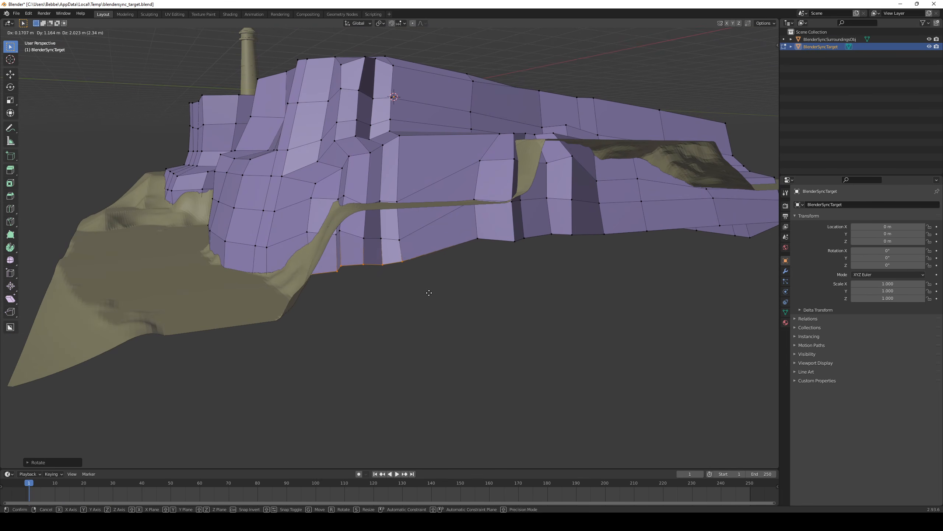
{"action": "left_click", "coordinate": [429, 292]}
{"action": "key", "text": "Tab"}
{"action": "middle_click_drag", "start_coordinate": [429, 292], "coordinate": [312, 278]}
{"action": "key", "text": "Tab"}
- Extrude wall faces on the cliff section by the lighthouse and move three of them outward within the horizontal plane
{"action": "left_click", "coordinate": [281, 264]}
{"action": "scroll", "coordinate": [344, 292], "scroll_direction": "up", "scroll_amount": 4}
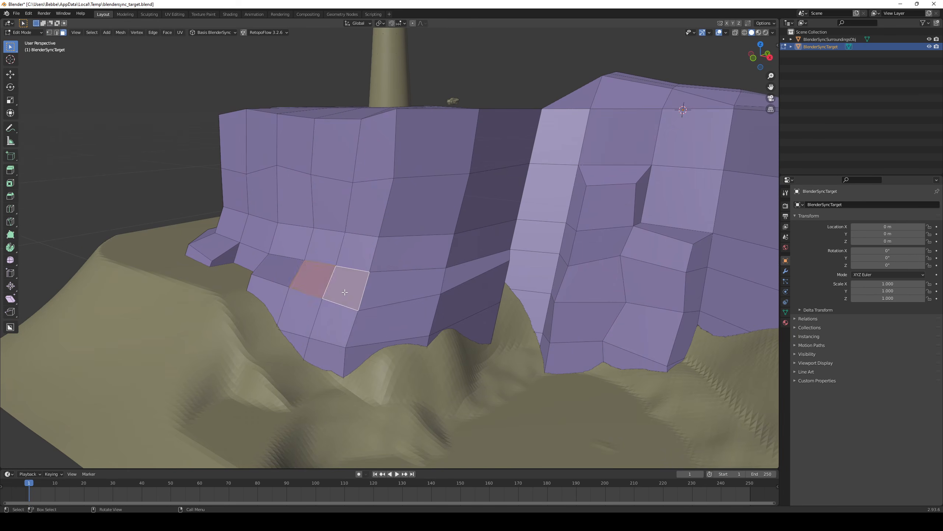
{"action": "mouse_move", "coordinate": [381, 272]}
{"action": "middle_mouse_down"}
{"action": "mouse_move", "coordinate": [412, 294]}
{"action": "mouse_move", "coordinate": [424, 268]}
{"action": "mouse_move", "coordinate": [408, 242]}
{"action": "mouse_move", "coordinate": [404, 294]}
{"action": "mouse_move", "coordinate": [398, 257]}
{"action": "mouse_move", "coordinate": [384, 277]}
{"action": "middle_mouse_up"}
{"action": "key", "text": "2"}
{"action": "scroll", "coordinate": [412, 294], "scroll_direction": "up", "scroll_amount": 3}
{"action": "key", "text": "3"}
{"action": "left_click", "coordinate": [383, 295]}
{"action": "left_click", "coordinate": [416, 290], "text": "shift"}
{"action": "left_click", "coordinate": [383, 253], "text": "shift"}
{"action": "key", "text": "g"}
{"action": "key", "text": "shift+z"}
{"action": "left_click", "coordinate": [327, 280]}
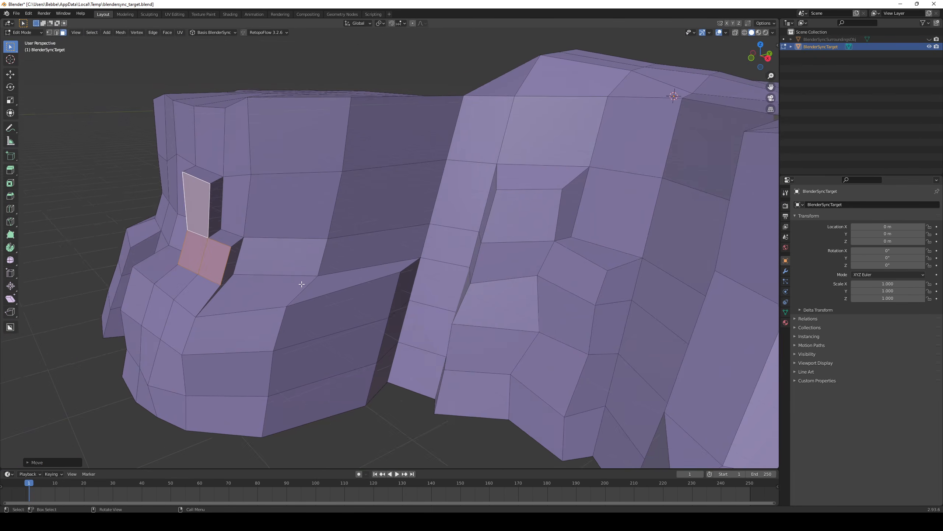
- Delete the ledge faces at the foot of the newly extruded blocks
{"action": "middle_click_drag", "start_coordinate": [301, 282], "coordinate": [275, 347]}
{"action": "key", "text": "2"}
{"action": "right_click", "coordinate": [206, 292]}
{"action": "middle_click_drag", "start_coordinate": [359, 317], "coordinate": [341, 328]}
{"action": "scroll", "coordinate": [319, 350], "scroll_direction": "down", "scroll_amount": 8}
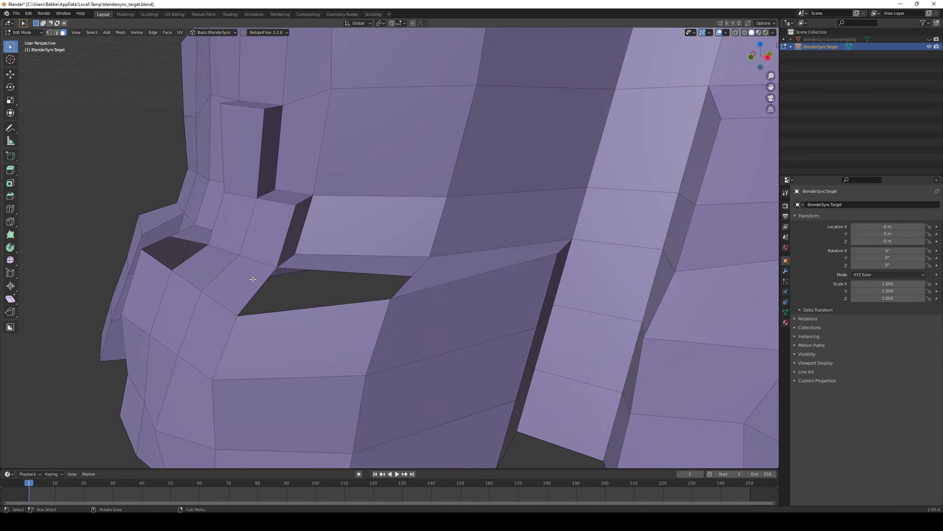
- Close the openings in the ledge with new faces and move the extruded block's lower corner vertex
{"action": "scroll", "coordinate": [426, 314], "scroll_direction": "up", "scroll_amount": 8}
{"action": "key", "text": "1"}
{"action": "key", "text": "g"}
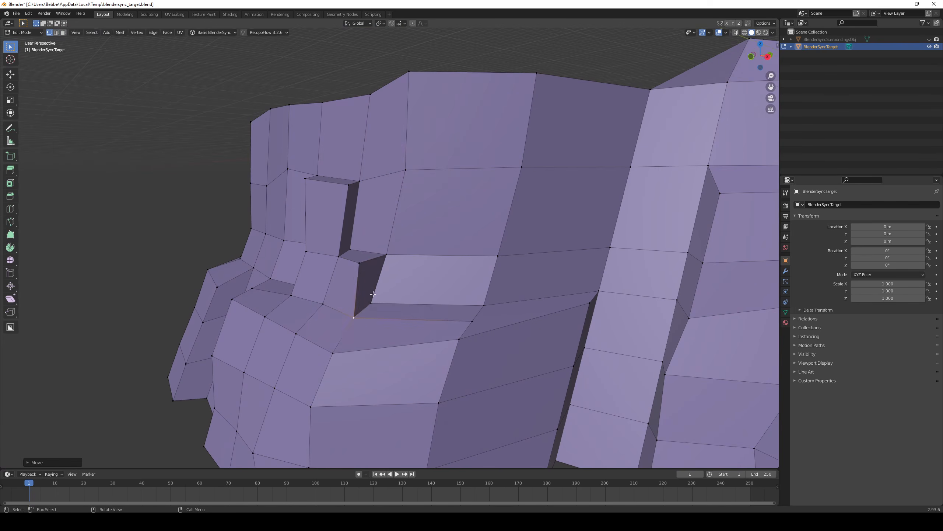
{"action": "middle_click_drag", "start_coordinate": [373, 294], "coordinate": [386, 236]}
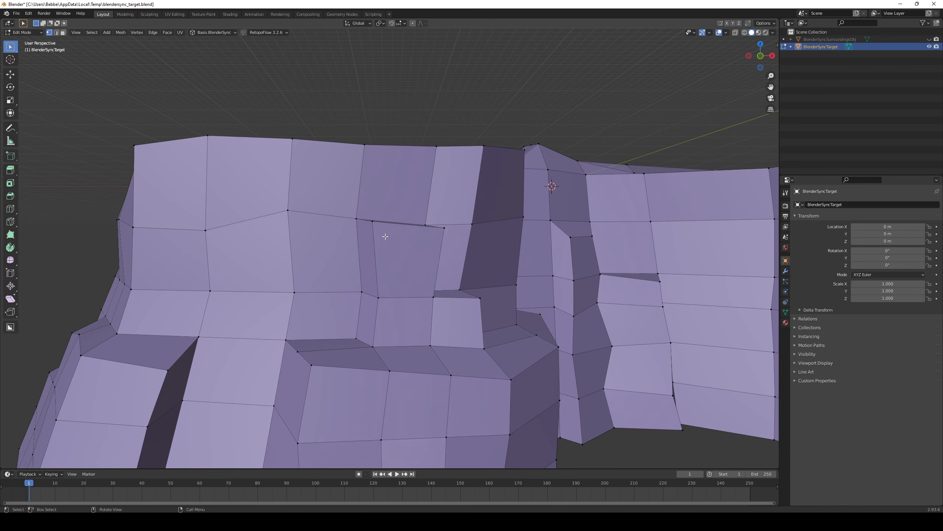
{"action": "middle_click_drag", "start_coordinate": [387, 314], "coordinate": [376, 263]}
{"action": "key", "text": "Tab"}
{"action": "scroll", "coordinate": [386, 317], "scroll_direction": "down", "scroll_amount": 5}
{"action": "middle_click_drag", "start_coordinate": [389, 317], "coordinate": [454, 275]}
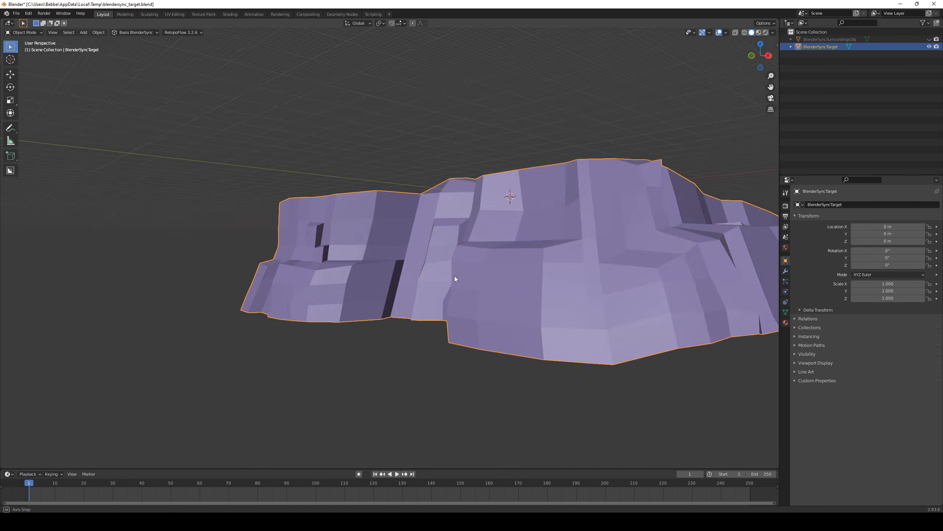
- Move a vertex on the cliff wall and add a centred vertical loop cut through the lower ledge beside the crevice
{"action": "scroll", "coordinate": [446, 273], "scroll_direction": "up", "scroll_amount": 3}
{"action": "key", "text": "Tab"}
{"action": "middle_click_drag", "start_coordinate": [390, 253], "coordinate": [453, 298]}
{"action": "left_click", "coordinate": [429, 245]}
{"action": "key", "text": "g"}
{"action": "left_click", "coordinate": [431, 245]}
{"action": "middle_click_drag", "start_coordinate": [431, 244], "coordinate": [456, 278]}
{"action": "key", "text": "ctrl+r"}
{"action": "key", "text": "Escape"}
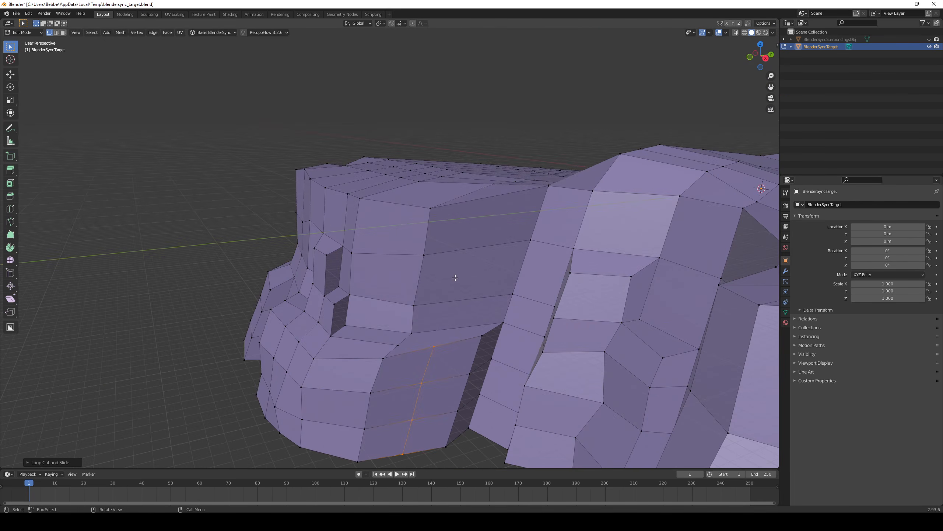
- Add a matching vertical cut through the upper wall above the ledge beside the crevice
{"action": "left_click", "coordinate": [470, 250], "text": "shift"}
{"action": "left_click", "coordinate": [496, 195], "text": "shift"}
{"action": "right_click", "coordinate": [496, 195]}
{"action": "left_click", "coordinate": [496, 194]}
{"action": "key", "text": "1"}
- Move individual vertices along the crevice edges to make the ledge and neighbouring wall irregular
{"action": "middle_click_drag", "start_coordinate": [454, 371], "coordinate": [466, 418]}
{"action": "key", "text": "g"}
{"action": "left_click", "coordinate": [481, 305]}
{"action": "key", "text": "g"}
{"action": "left_click", "coordinate": [468, 319]}
{"action": "middle_click_drag", "start_coordinate": [481, 305], "coordinate": [461, 310]}
{"action": "left_click", "coordinate": [417, 415]}
{"action": "left_click", "coordinate": [422, 427]}
{"action": "left_click", "coordinate": [458, 300]}
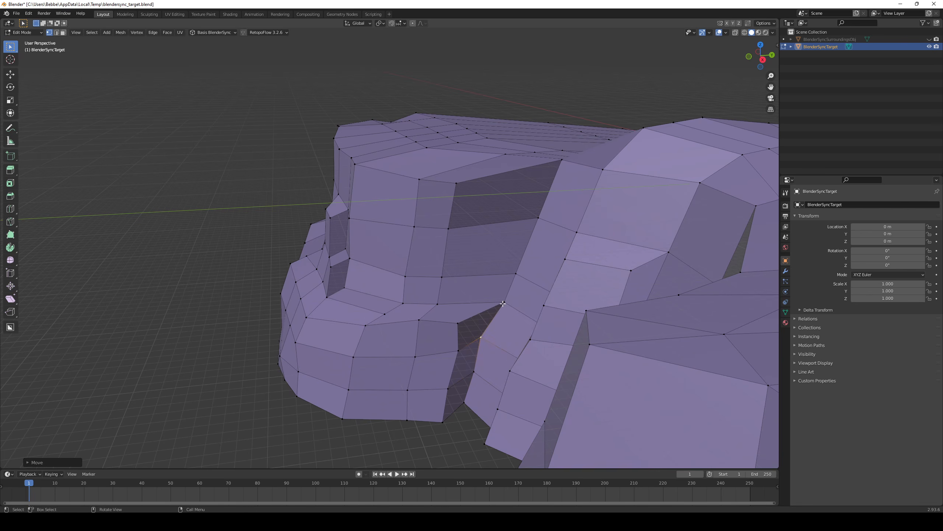
- Move a wall vertex at the crevice's upper edge within the horizontal plane
{"action": "left_click", "coordinate": [478, 313]}
{"action": "mouse_move", "coordinate": [479, 313]}
{"action": "middle_mouse_down"}
{"action": "mouse_move", "coordinate": [492, 308]}
{"action": "mouse_move", "coordinate": [494, 322]}
{"action": "middle_mouse_up"}
{"action": "left_click", "coordinate": [513, 284]}
{"action": "key", "text": "g"}
{"action": "key", "text": "shift+z"}
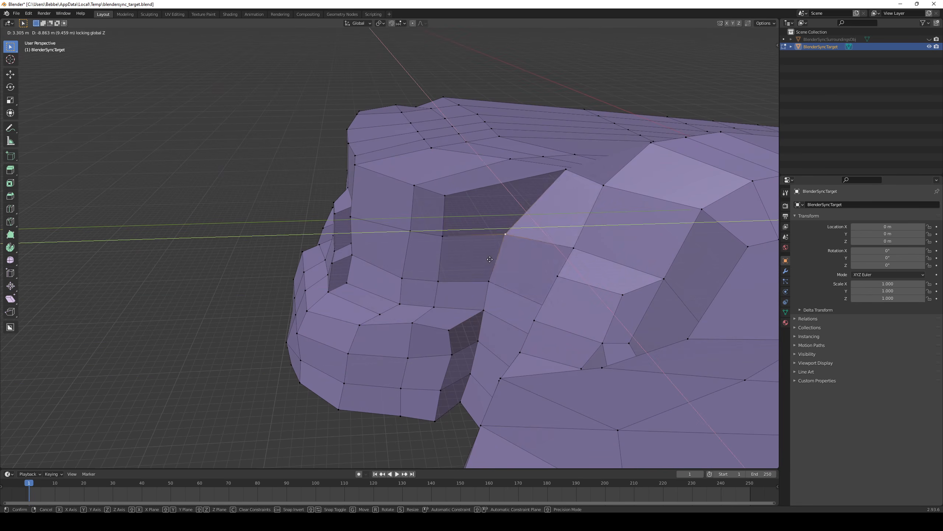
{"action": "left_click", "coordinate": [490, 260]}
{"action": "middle_click_drag", "start_coordinate": [490, 259], "coordinate": [496, 277]}
{"action": "middle_click_drag", "start_coordinate": [567, 211], "coordinate": [494, 193]}
- Shift more vertices on the wall beside the crevice, keeping the first move within the horizontal plane
{"action": "key", "text": "g"}
{"action": "key", "text": "shift+z"}
{"action": "left_click", "coordinate": [550, 241]}
{"action": "middle_click_drag", "start_coordinate": [550, 242], "coordinate": [435, 223]}
{"action": "key", "text": "g"}
{"action": "left_click", "coordinate": [498, 178]}
{"action": "key", "text": "g"}
{"action": "left_click", "coordinate": [438, 217]}
- Delete the unneeded geometry inside the crevice and check the cliff's overall shape
{"action": "scroll", "coordinate": [454, 196], "scroll_direction": "down", "scroll_amount": 3}
{"action": "key", "text": "Tab"}
{"action": "key", "text": "Tab"}
{"action": "key", "text": "2"}
{"action": "left_click", "coordinate": [459, 212]}
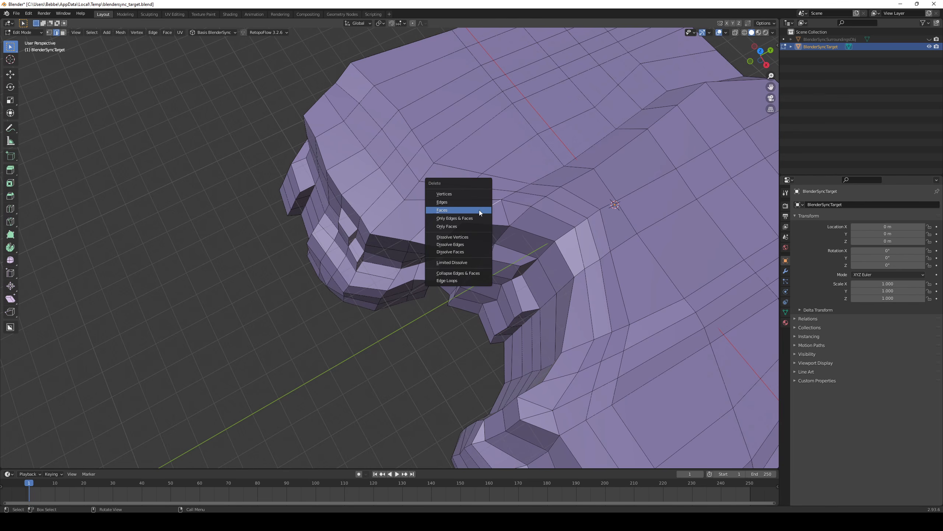
{"action": "left_click", "coordinate": [477, 244]}
{"action": "middle_click_drag", "start_coordinate": [477, 244], "coordinate": [471, 223]}
{"action": "left_click", "coordinate": [469, 260]}
{"action": "key", "text": "x"}
{"action": "left_click", "coordinate": [471, 266]}
{"action": "middle_click_drag", "start_coordinate": [471, 260], "coordinate": [516, 227]}
{"action": "key", "text": "Tab"}
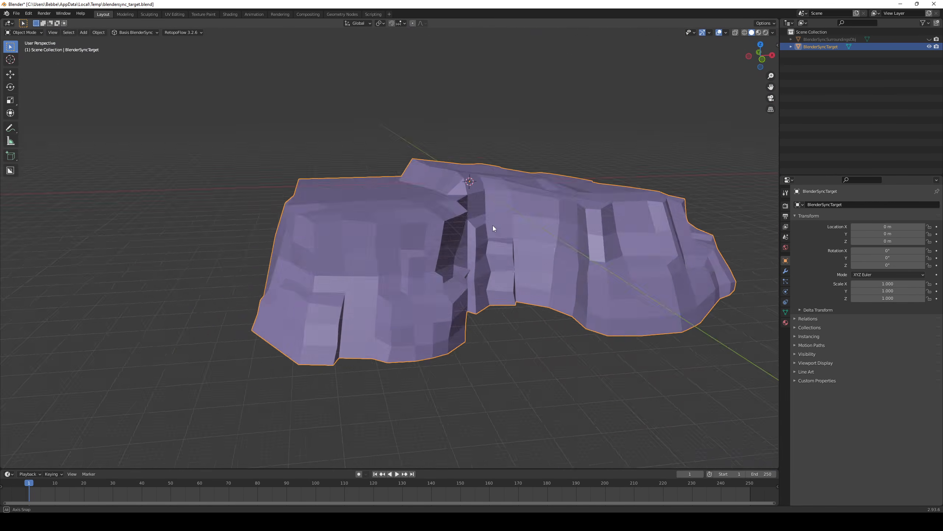
- Move single vertices on the cove's back wall beside the extruded blocks to break up the straight edges
{"action": "key", "text": "Tab"}
{"action": "scroll", "coordinate": [483, 238], "scroll_direction": "up", "scroll_amount": 3}
{"action": "middle_click_drag", "start_coordinate": [468, 249], "coordinate": [429, 289]}
{"action": "scroll", "coordinate": [428, 292], "scroll_direction": "up", "scroll_amount": 2}
{"action": "left_click", "coordinate": [401, 306]}
{"action": "key", "text": "g"}
{"action": "left_click", "coordinate": [409, 316]}
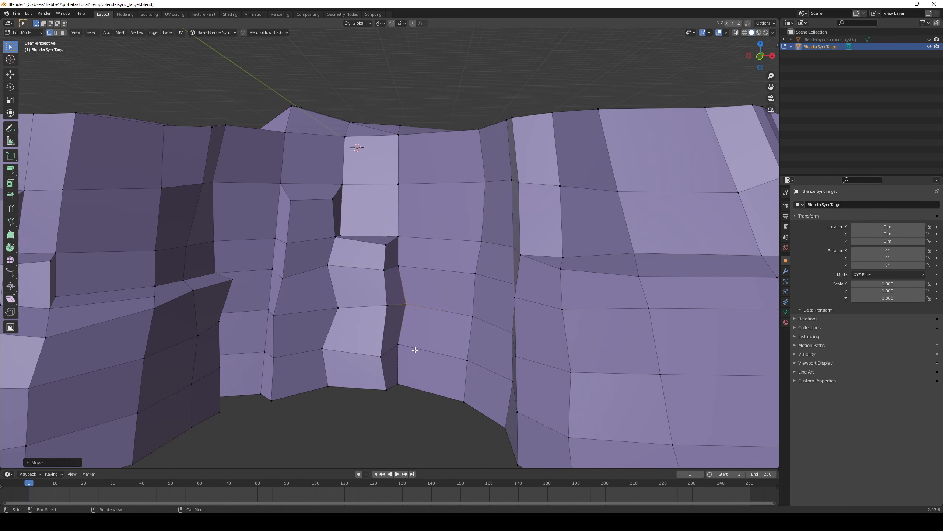
{"action": "left_click", "coordinate": [410, 231]}
{"action": "scroll", "coordinate": [410, 231], "scroll_direction": "down", "scroll_amount": 4}
{"action": "middle_click_drag", "start_coordinate": [385, 219], "coordinate": [416, 186]}
{"action": "key", "text": "g"}
{"action": "left_click", "coordinate": [403, 221]}
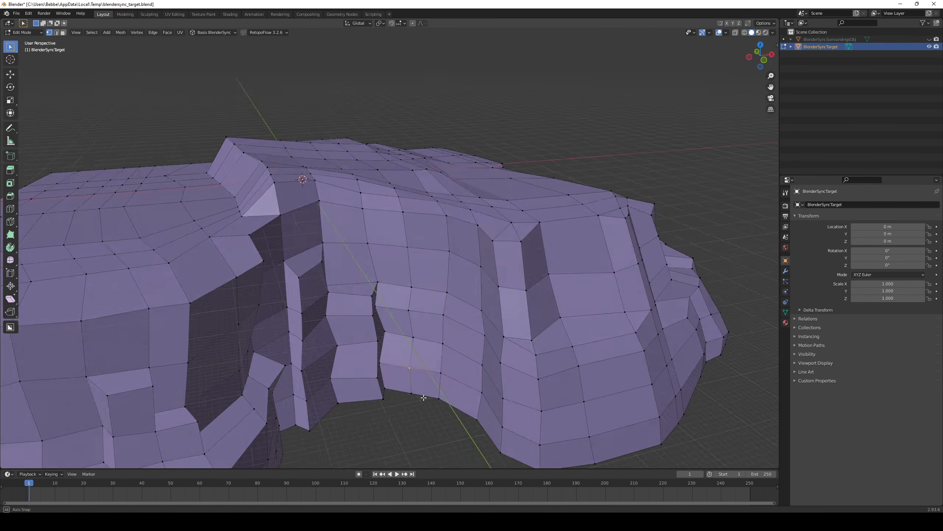
- Adjust the lower vertices of the cove wall and select the bottom faces around the cliff's foot
{"action": "left_click", "coordinate": [424, 396]}
{"action": "middle_click_drag", "start_coordinate": [423, 397], "coordinate": [424, 427]}
{"action": "left_click", "coordinate": [432, 277], "text": "ctrl"}
{"action": "middle_click_drag", "start_coordinate": [431, 277], "coordinate": [206, 274]}
{"action": "key", "text": "Tab"}
{"action": "scroll", "coordinate": [410, 368], "scroll_direction": "down", "scroll_amount": 4}
{"action": "scroll", "coordinate": [519, 291], "scroll_direction": "up", "scroll_amount": 5}
{"action": "key", "text": "Tab"}
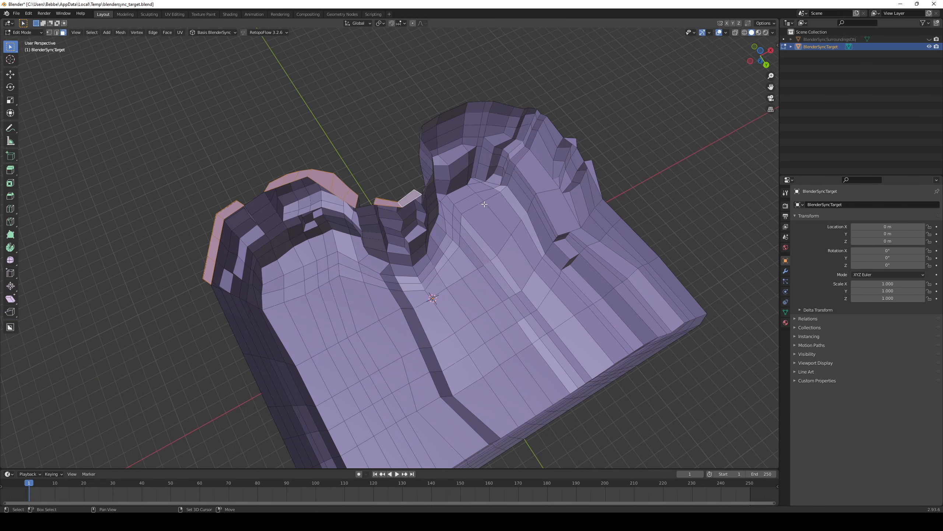
- Delete the plateau faces beside the raised ridge and extrude the adjoining ridge wall faces outward within the horizontal plane
{"action": "middle_click_drag", "start_coordinate": [485, 204], "coordinate": [315, 298]}
{"action": "key", "text": "Tab"}
{"action": "scroll", "coordinate": [478, 226], "scroll_direction": "up", "scroll_amount": 4}
{"action": "key", "text": "Tab"}
{"action": "key", "text": "ctrl+r"}
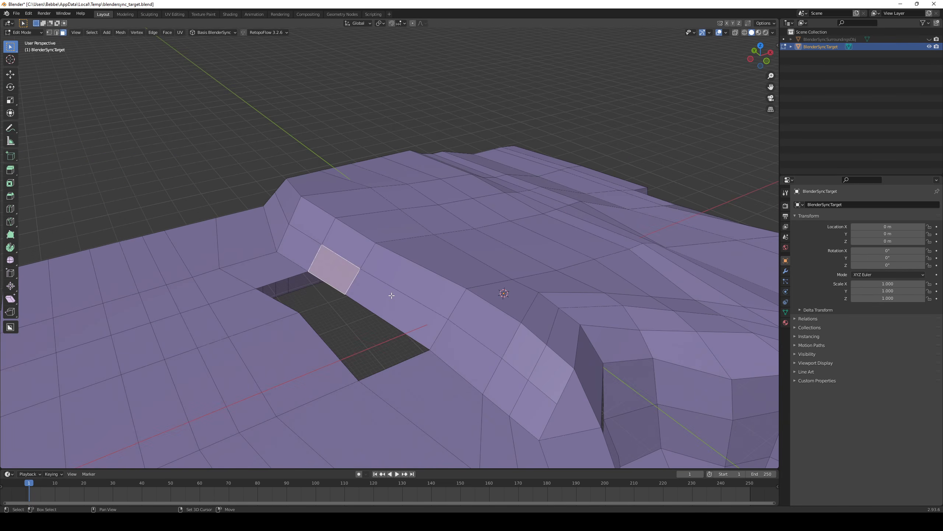
{"action": "middle_click_drag", "start_coordinate": [391, 295], "coordinate": [395, 303]}
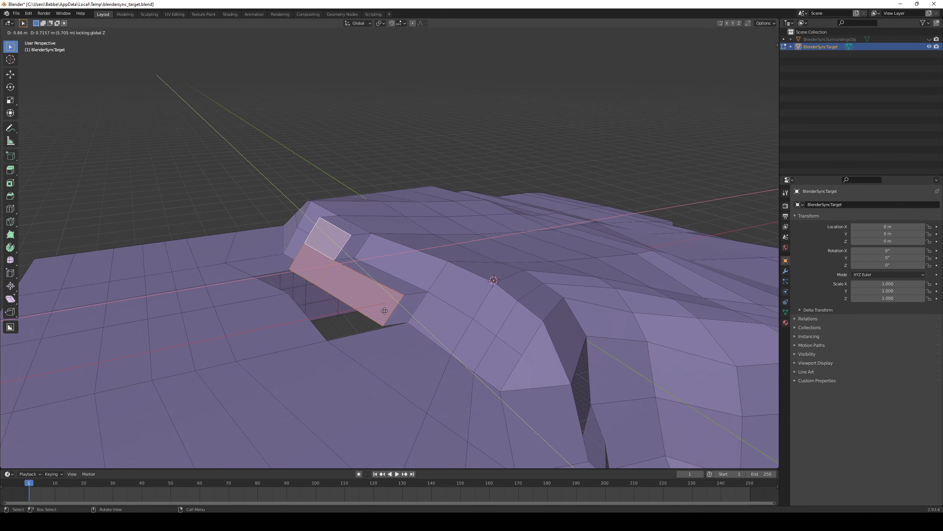
{"action": "left_click", "coordinate": [384, 311]}
- Merge the extruded ridge block's lower corner vertices with the adjacent plateau vertices
{"action": "key", "text": "2"}
{"action": "left_click", "coordinate": [376, 331]}
{"action": "scroll", "coordinate": [376, 335], "scroll_direction": "up", "scroll_amount": 2}
{"action": "middle_click_drag", "start_coordinate": [372, 353], "coordinate": [400, 369]}
{"action": "left_click", "coordinate": [443, 386], "text": "shift"}
{"action": "key", "text": "m"}
{"action": "left_click", "coordinate": [442, 385]}
{"action": "middle_click_drag", "start_coordinate": [323, 362], "coordinate": [416, 366]}
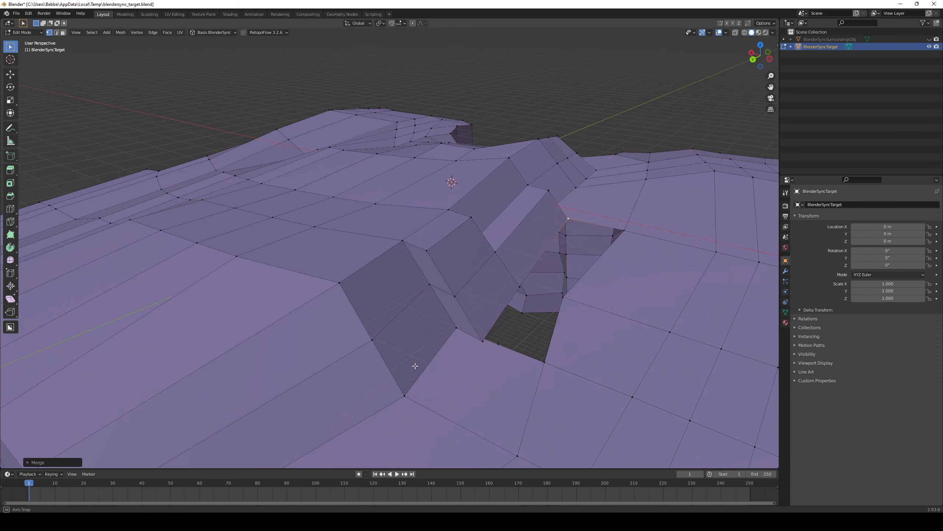
- Fill the remaining gap between the ridge block's lower edge and the plateau with new faces
{"action": "middle_click_drag", "start_coordinate": [498, 350], "coordinate": [474, 330]}
{"action": "key", "text": "2"}
{"action": "left_click", "coordinate": [482, 334]}
{"action": "left_click", "coordinate": [534, 354], "text": "ctrl"}
{"action": "middle_click_drag", "start_coordinate": [535, 354], "coordinate": [496, 351]}
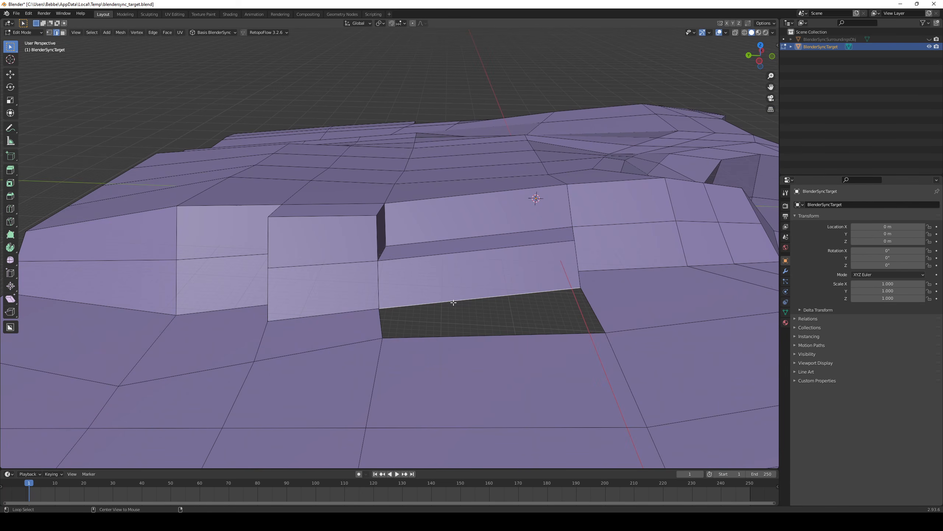
{"action": "middle_click_drag", "start_coordinate": [454, 302], "coordinate": [377, 372]}
{"action": "left_click", "coordinate": [379, 391], "text": "shift"}
{"action": "key", "text": "f"}
- Move the upper corner vertex at the end of the ridge block
{"action": "key", "text": "Tab"}
{"action": "key", "text": "Tab"}
{"action": "key", "text": "1"}
{"action": "left_click", "coordinate": [377, 228]}
{"action": "key", "text": "g"}
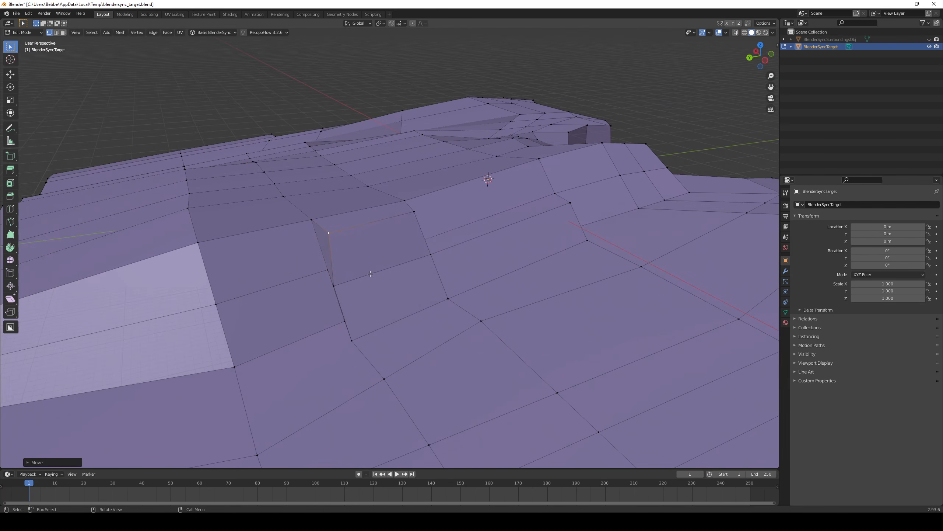
{"action": "middle_click_drag", "start_coordinate": [374, 294], "coordinate": [471, 358]}
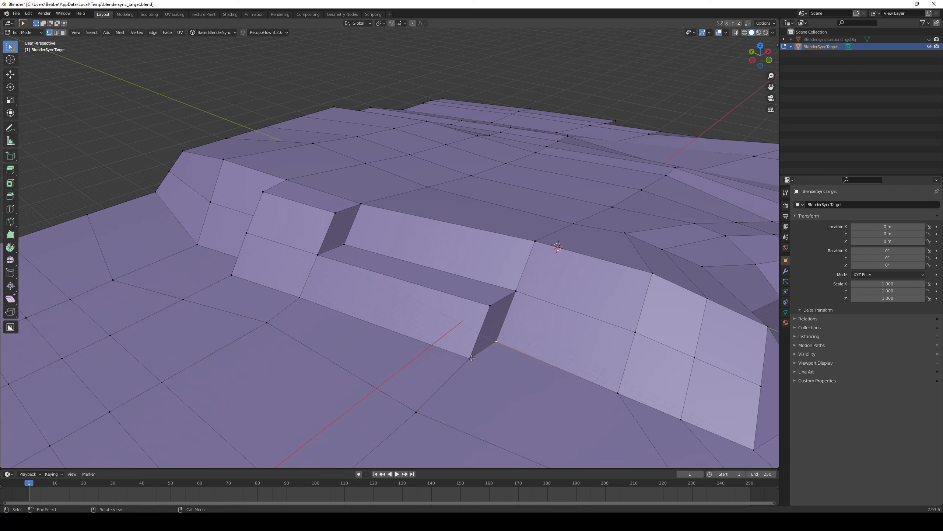
- Reposition middle-row vertices on the ridge wall beside the block to make its slope uneven
{"action": "left_click", "coordinate": [474, 312]}
{"action": "middle_click_drag", "start_coordinate": [475, 311], "coordinate": [462, 327]}
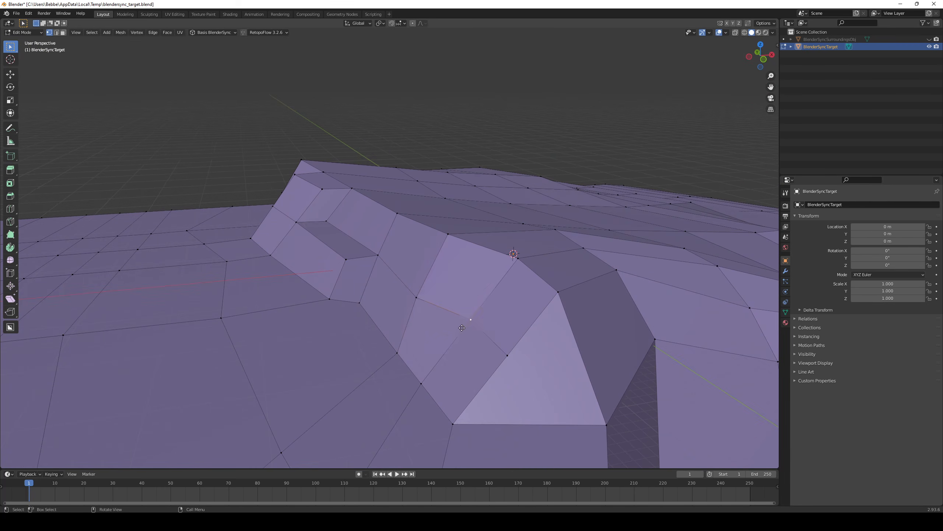
{"action": "left_click", "coordinate": [500, 357]}
{"action": "middle_click_drag", "start_coordinate": [500, 357], "coordinate": [422, 335]}
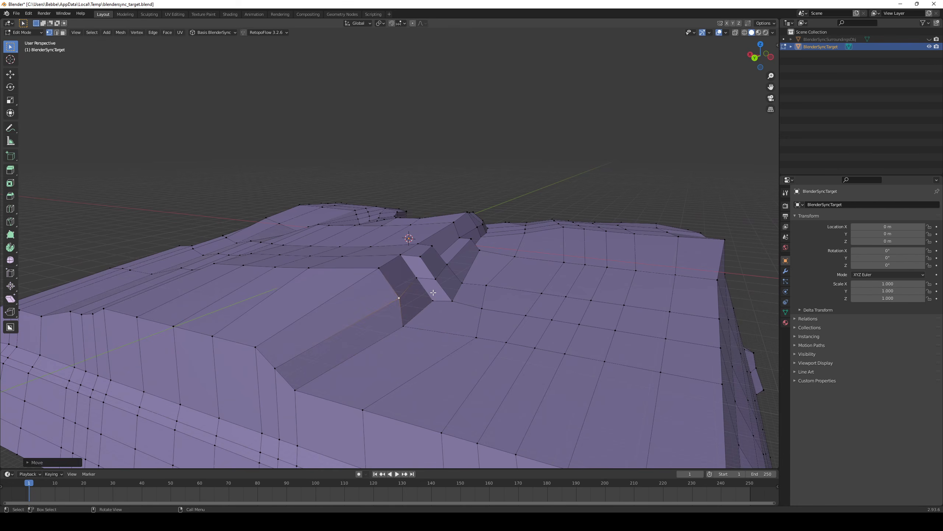
{"action": "left_click", "coordinate": [410, 262]}
{"action": "middle_click_drag", "start_coordinate": [410, 261], "coordinate": [534, 276]}
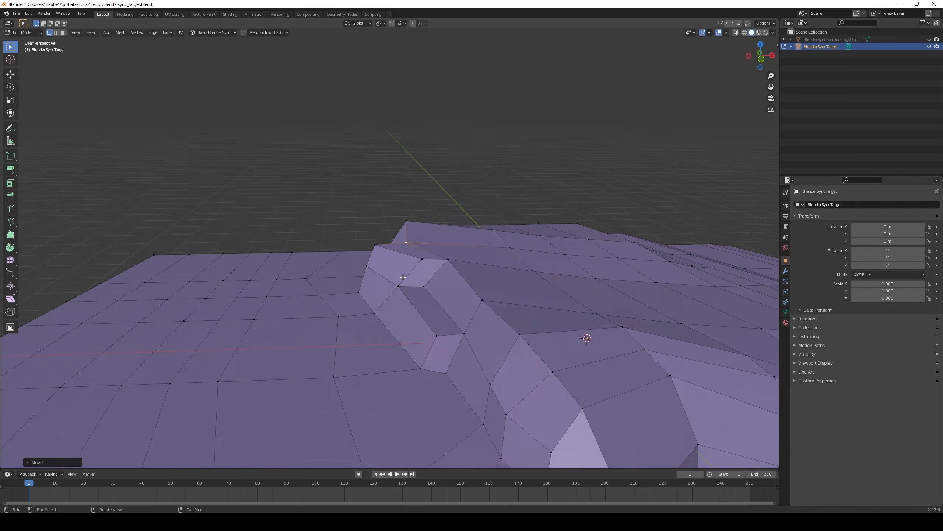
- Move another vertex on the crest and wall at the ridge's far end
{"action": "scroll", "coordinate": [409, 274], "scroll_direction": "up", "scroll_amount": 3}
{"action": "left_click", "coordinate": [408, 273]}
{"action": "key", "text": "g"}
{"action": "middle_click_drag", "start_coordinate": [483, 307], "coordinate": [554, 372]}
{"action": "left_click", "coordinate": [475, 235]}
- Leave mesh editing, finish the BlenderSync edit of the cliff and switch to the Basis Editor
{"action": "key", "text": "Tab"}
{"action": "scroll", "coordinate": [478, 323], "scroll_direction": "down", "scroll_amount": 4}
{"action": "key", "text": "Tab"}
{"action": "scroll", "coordinate": [546, 308], "scroll_direction": "down", "scroll_amount": 3}
{"action": "key", "text": "Tab"}
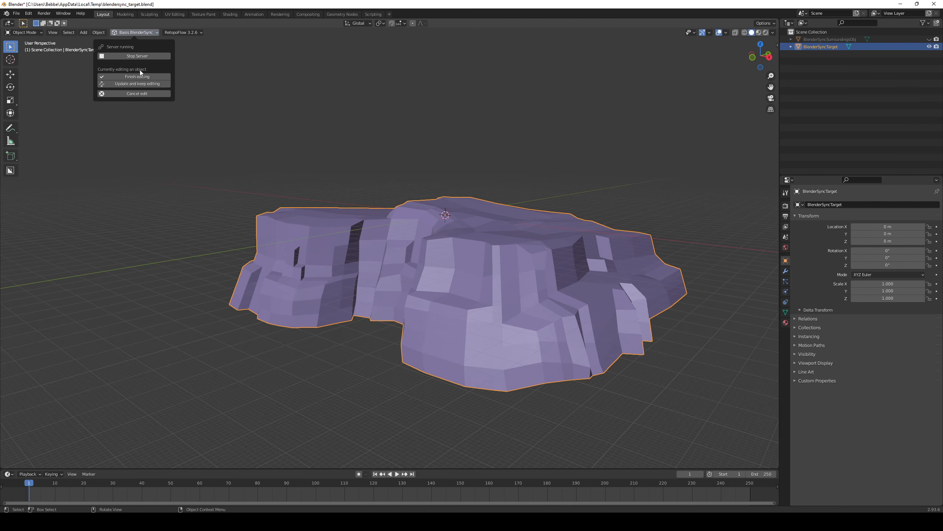
{"action": "left_click", "coordinate": [138, 76]}
{"action": "left_click", "coordinate": [436, 520]}
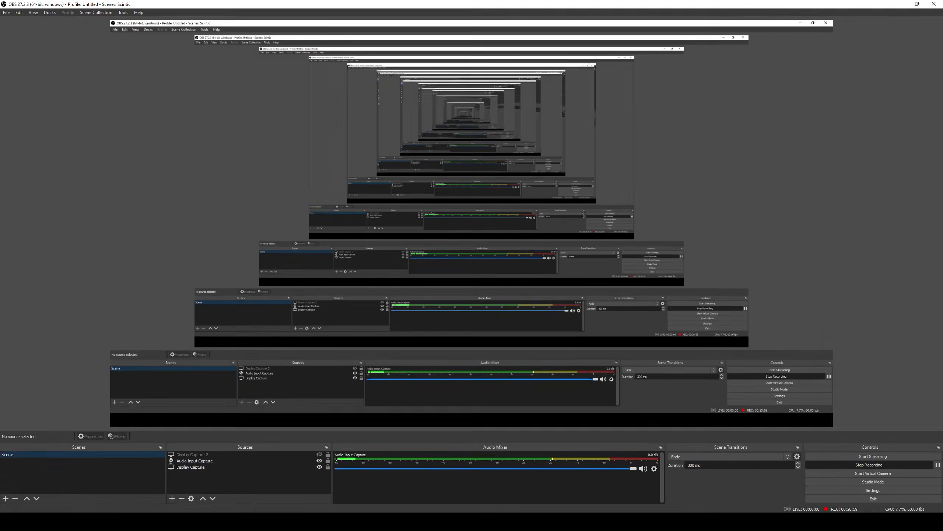
{"action": "left_click", "coordinate": [436, 521]}
{"action": "left_click", "coordinate": [436, 520]}
- Inspect the synced cliff around the lighthouse, turn off Include surroundings for QuickMesh8 and open it in Blender again
{"action": "right_click_drag", "start_coordinate": [433, 327], "coordinate": [395, 277]}
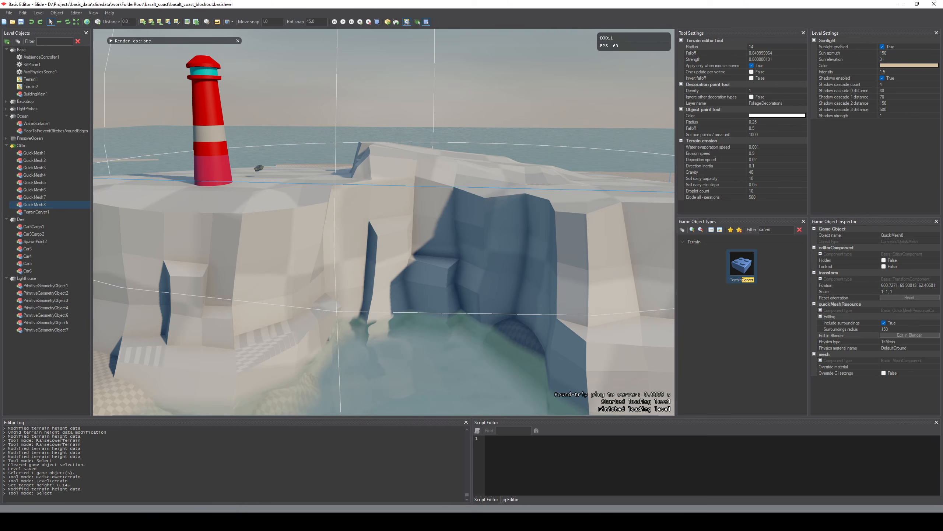
{"action": "left_click", "coordinate": [407, 304]}
{"action": "right_click_drag", "start_coordinate": [406, 304], "coordinate": [445, 109]}
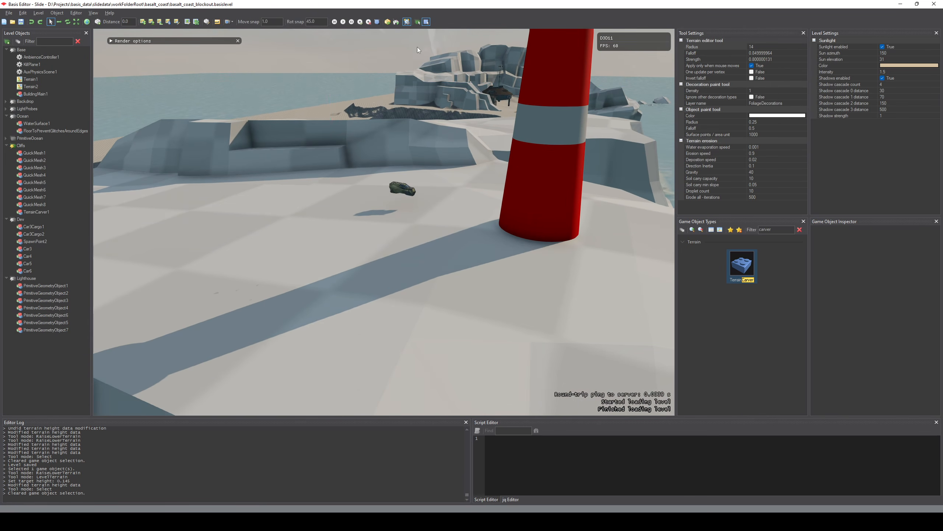
{"action": "left_click", "coordinate": [381, 292]}
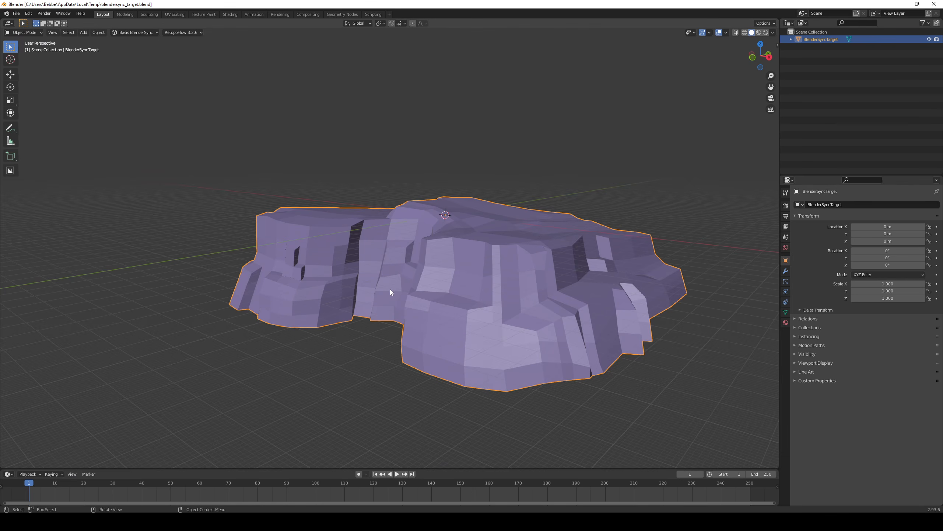
- Unwrap the whole cliff mesh with Smart UV Project, sync it and return to the Basis Editor
{"action": "middle_click_drag", "start_coordinate": [391, 292], "coordinate": [464, 282]}
{"action": "key", "text": "Tab"}
{"action": "key", "text": "a"}
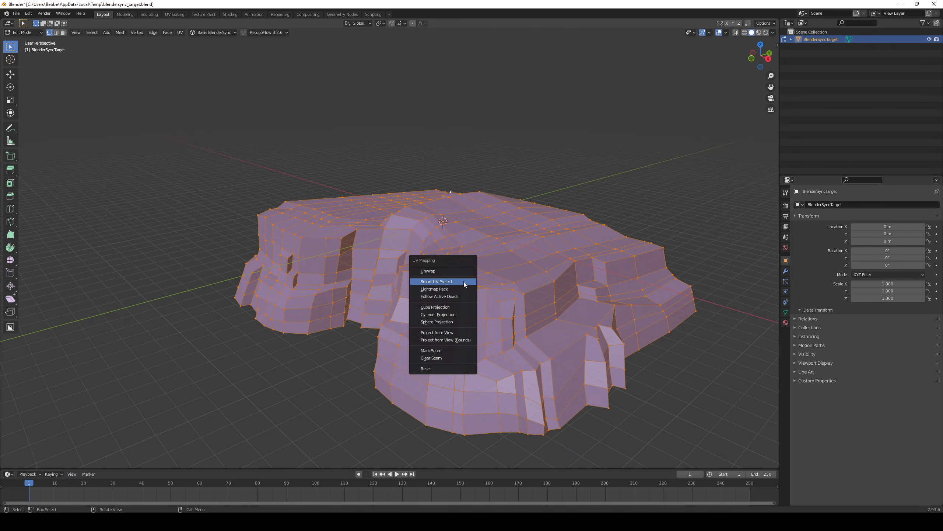
{"action": "left_click", "coordinate": [464, 283]}
{"action": "key", "text": "Tab"}
{"action": "left_click", "coordinate": [139, 32]}
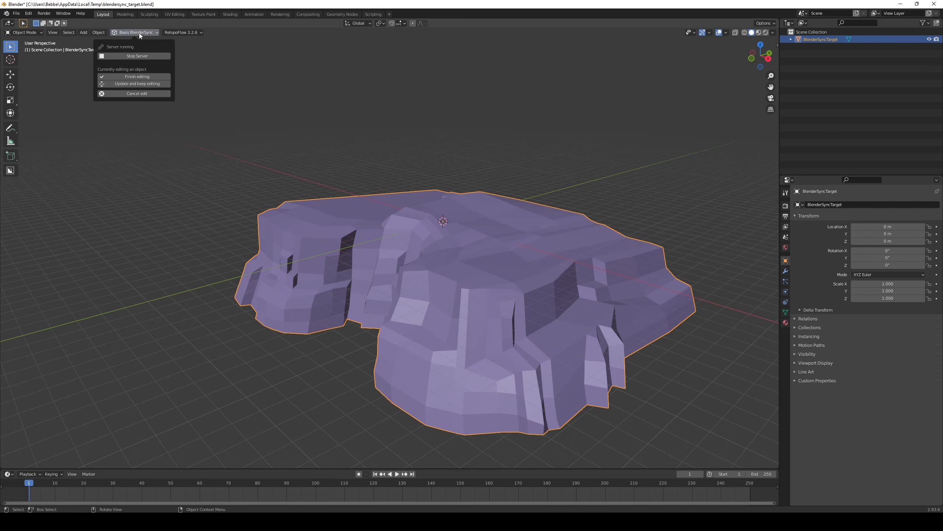
{"action": "key", "text": "alt+Tab"}
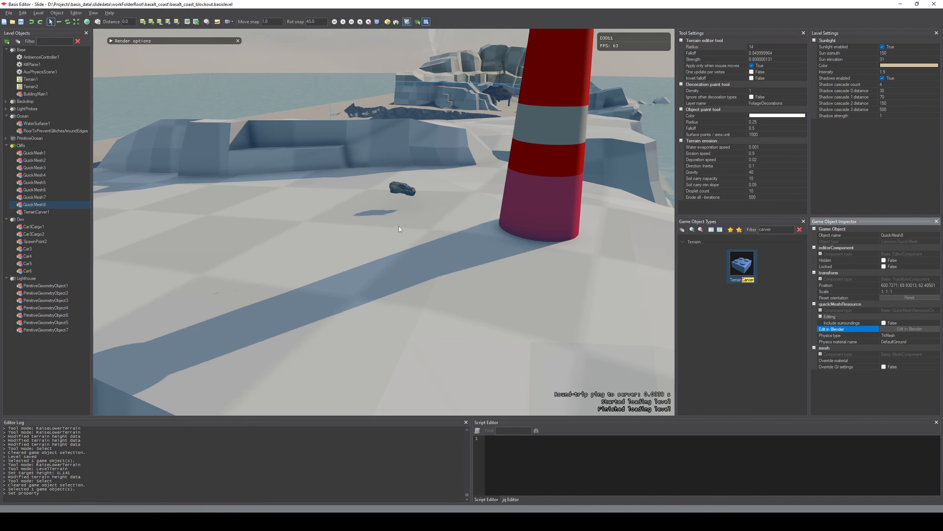
- Look over the lighthouse cliff, launch the level in the game and save the unsaved changes first
{"action": "scroll", "coordinate": [389, 259], "scroll_direction": "down", "scroll_amount": 3}
{"action": "middle_click_drag", "start_coordinate": [387, 259], "coordinate": [498, 262]}
{"action": "right_click_drag", "start_coordinate": [498, 237], "coordinate": [457, 258]}
{"action": "right_click_drag", "start_coordinate": [369, 256], "coordinate": [369, 207]}
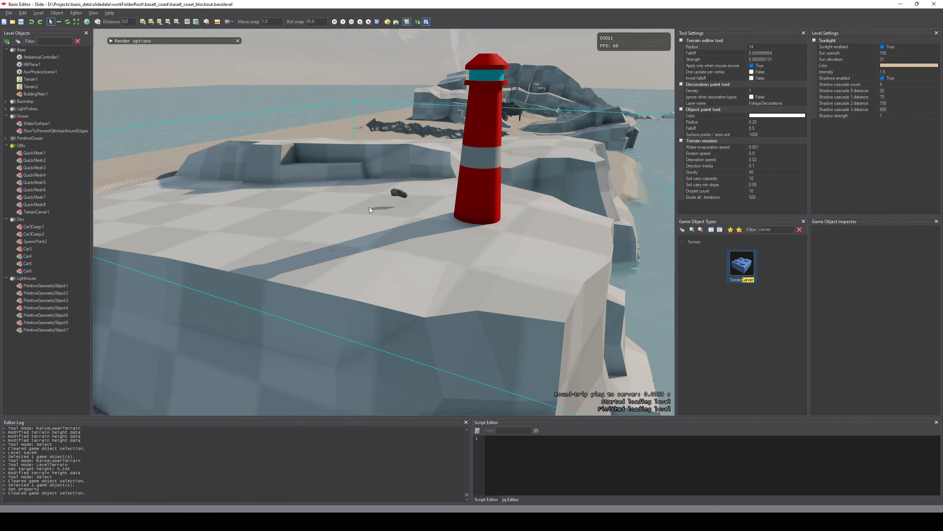
{"action": "key", "text": "F5"}
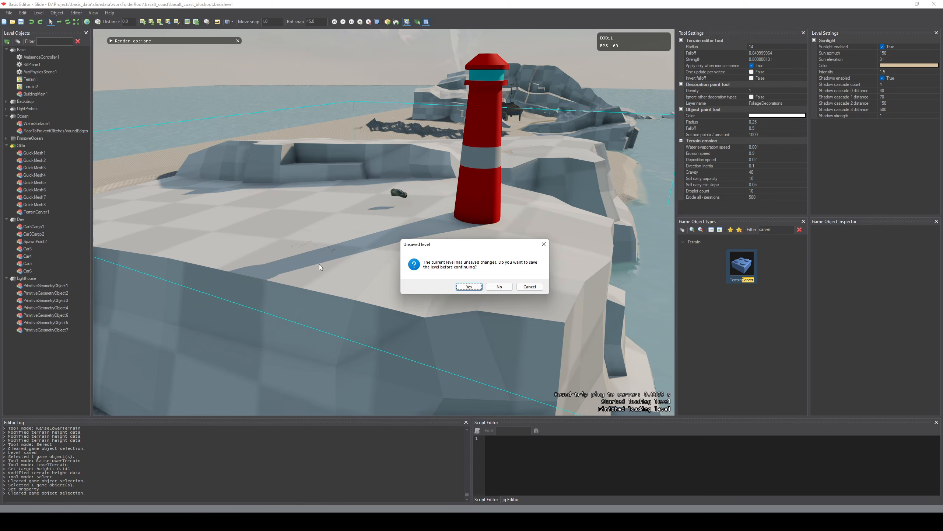
{"action": "key", "text": "Return"}
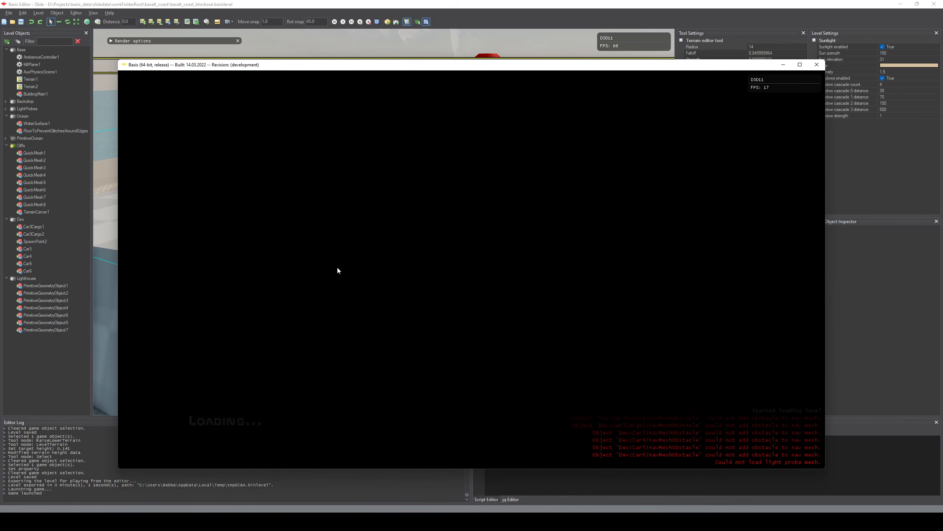
- Enable the free camera in the running game and fly over the cliffs to the car beside the lighthouse
{"action": "key", "text": "F1"}
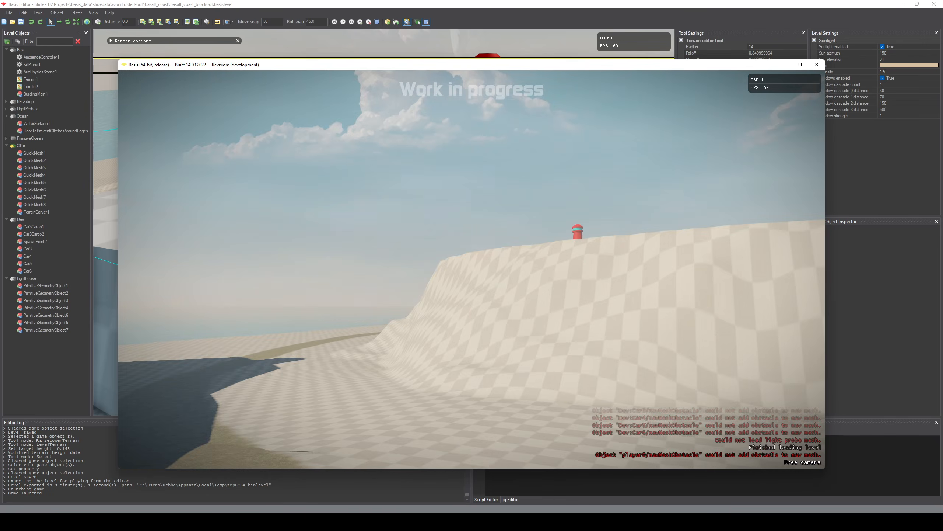
{"action": "key", "text": "w"}
{"action": "key", "text": "w"}
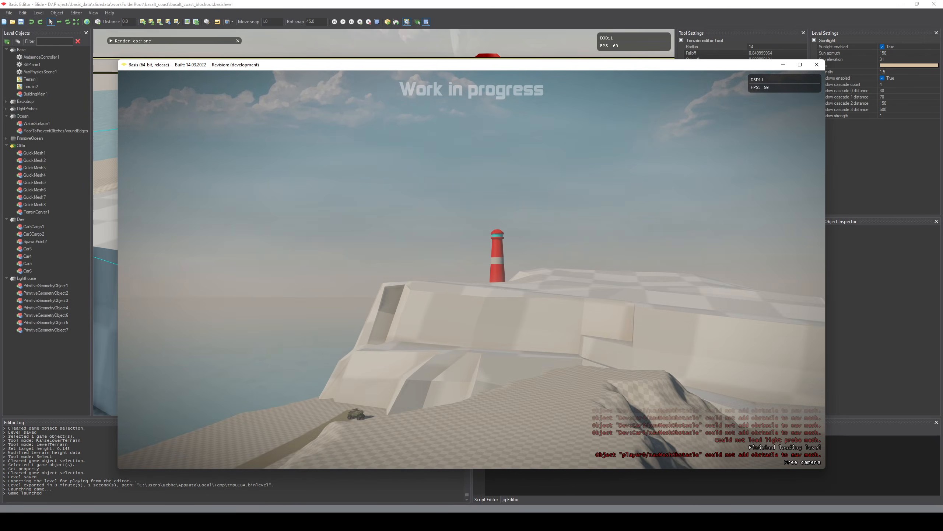
{"action": "key", "text": "w"}
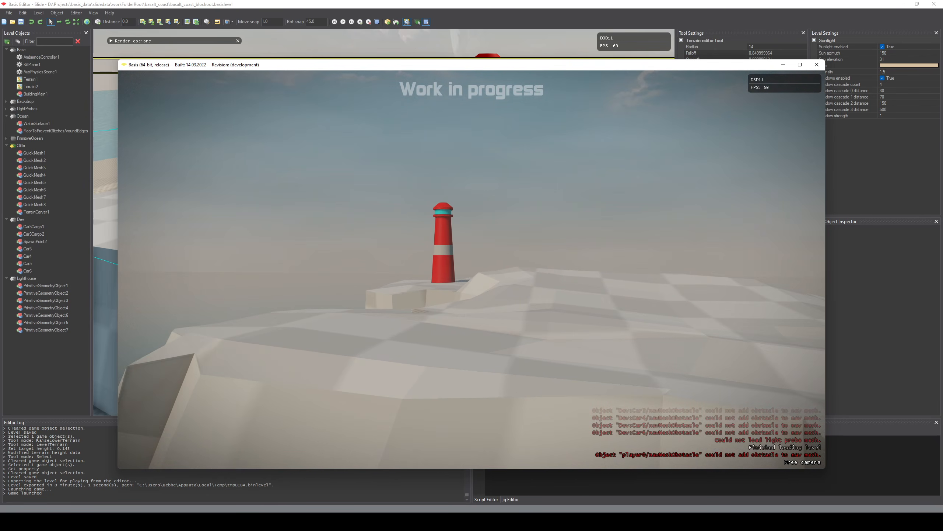
{"action": "key", "text": "w"}
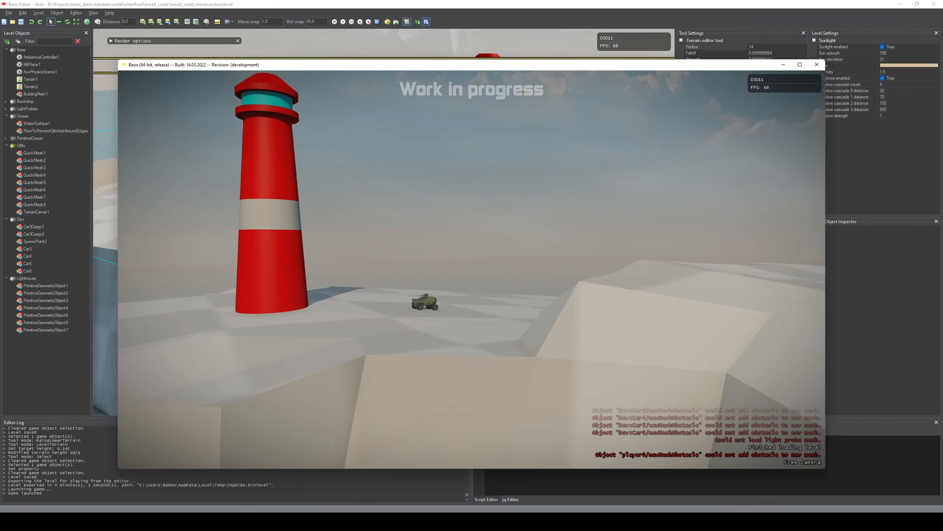
- Set Dev:Car6 as the avatar and drive it forward across the clifftop
{"action": "right_click", "coordinate": [479, 304]}
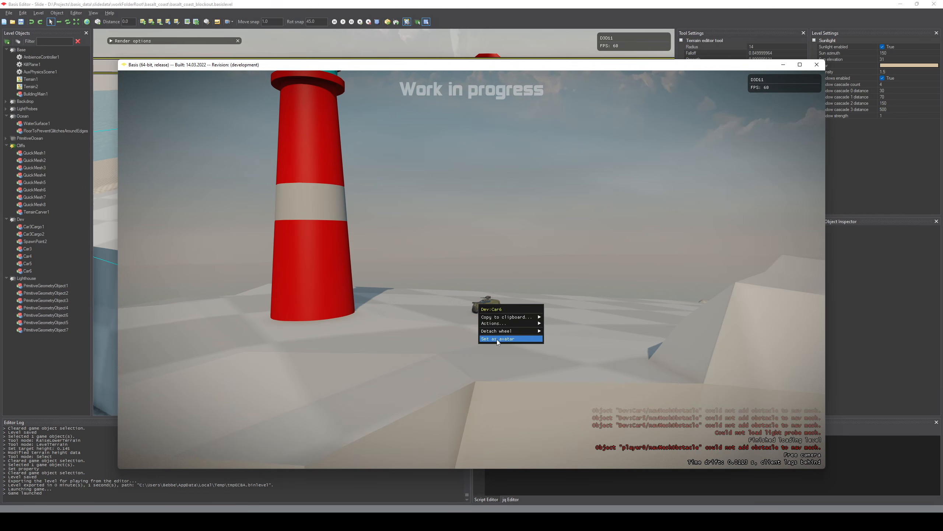
{"action": "left_click", "coordinate": [497, 339]}
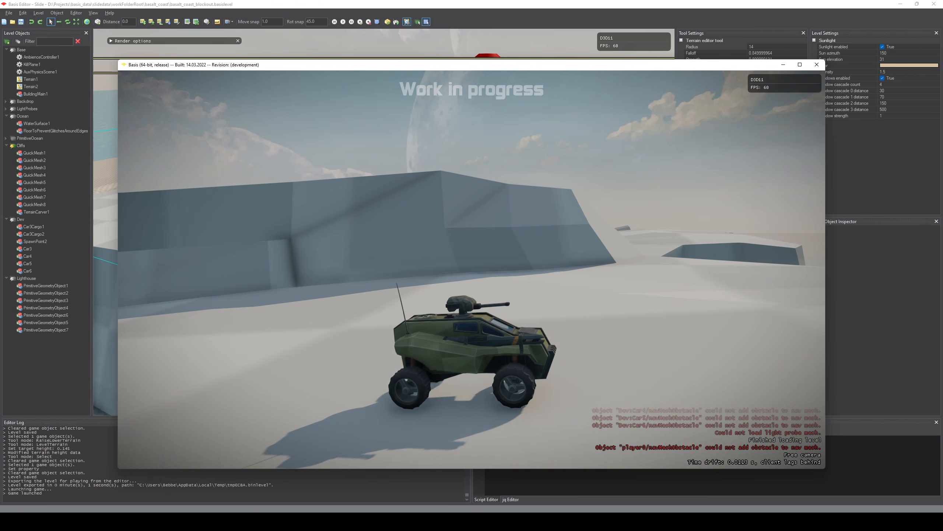
{"action": "key", "text": "w"}
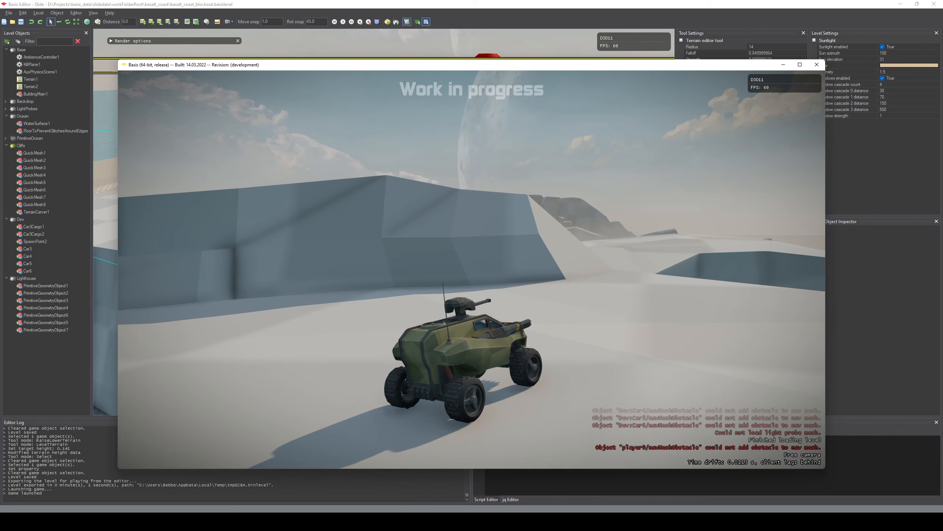
- Drive the car around the clifftop between the lighthouse and the basalt cliffs to judge their scale
{"action": "key", "text": "a"}
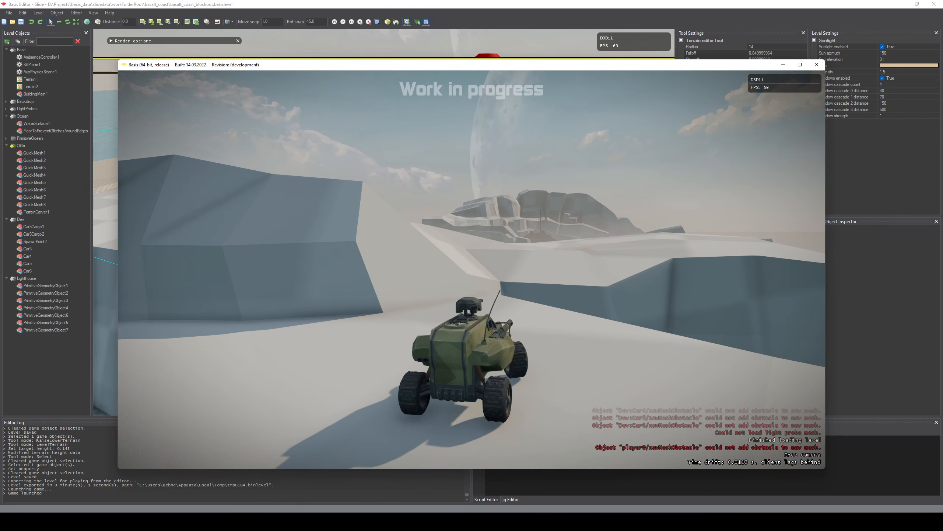
{"action": "key", "text": "a"}
{"action": "key", "text": "d"}
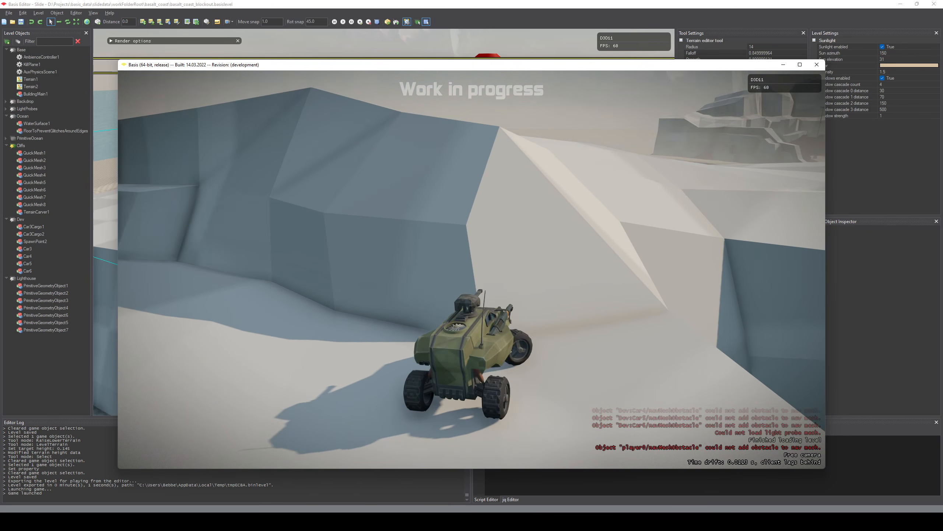
{"action": "key", "text": "a"}
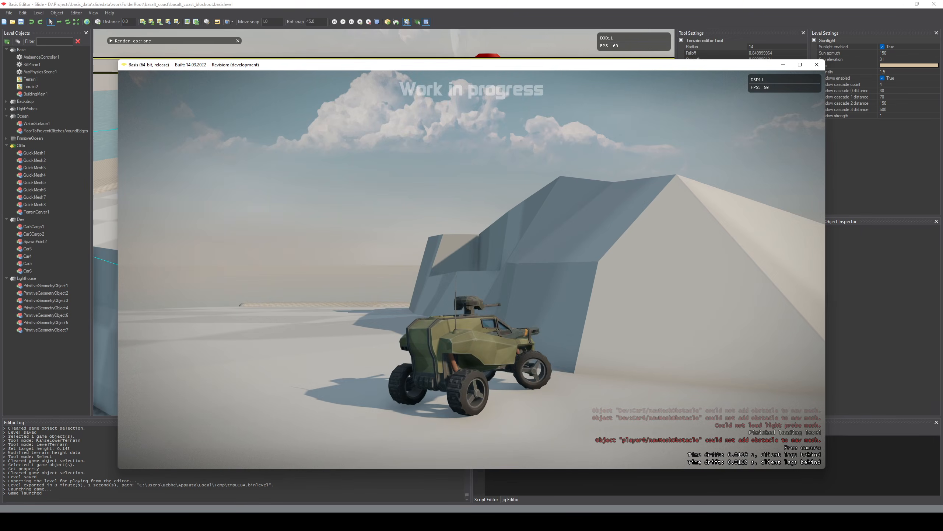
{"action": "key", "text": "a"}
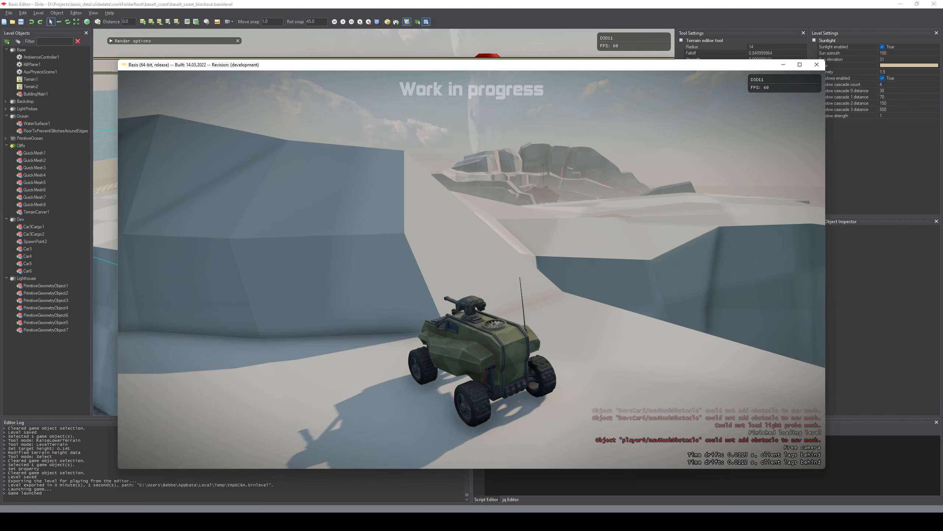
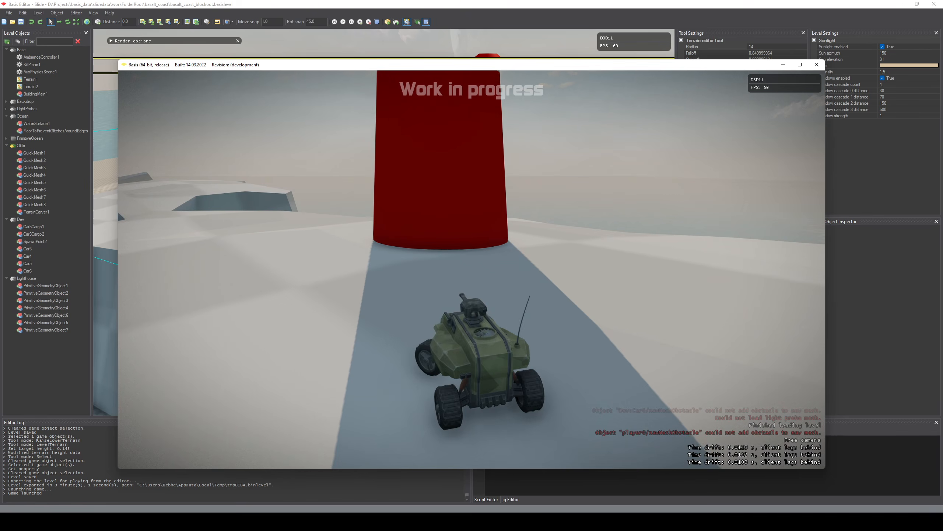
{"action": "key", "text": "w"}
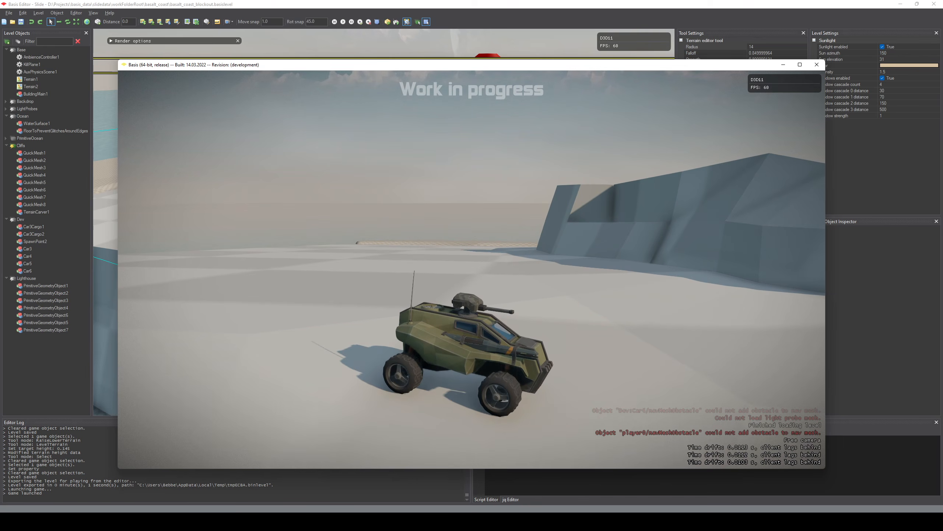
{"action": "key", "text": "s"}
- Fly the free camera around the lighthouse cliff and its shoreline in the running game, and close the game
{"action": "key", "text": "a"}
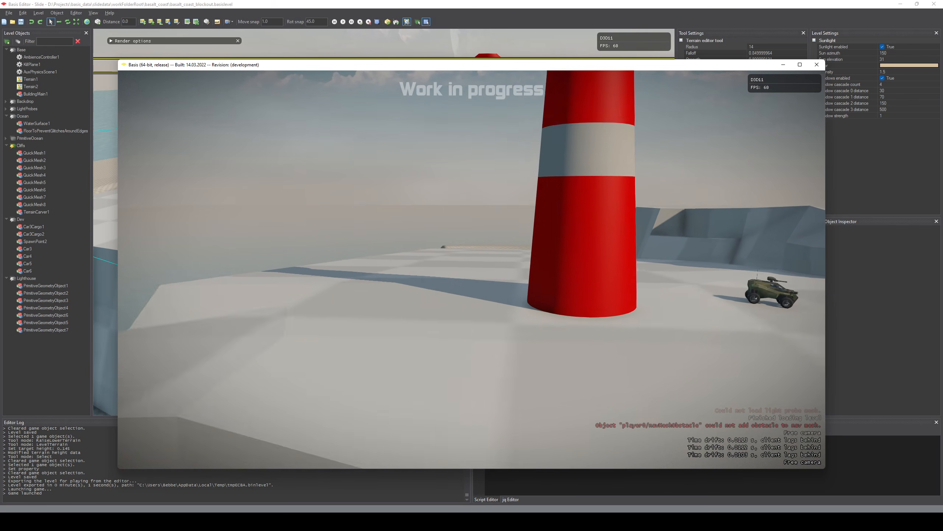
{"action": "key", "text": "a"}
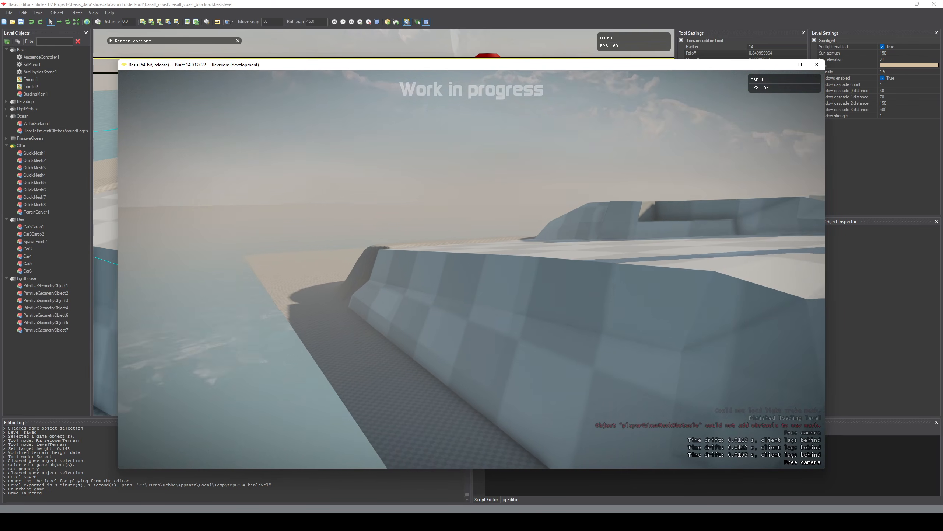
{"action": "key", "text": "a"}
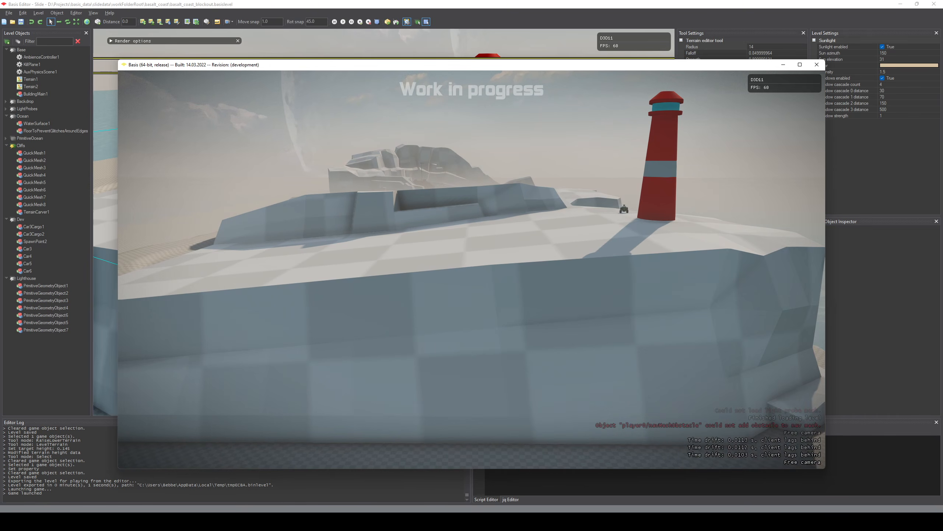
{"action": "key", "text": "w"}
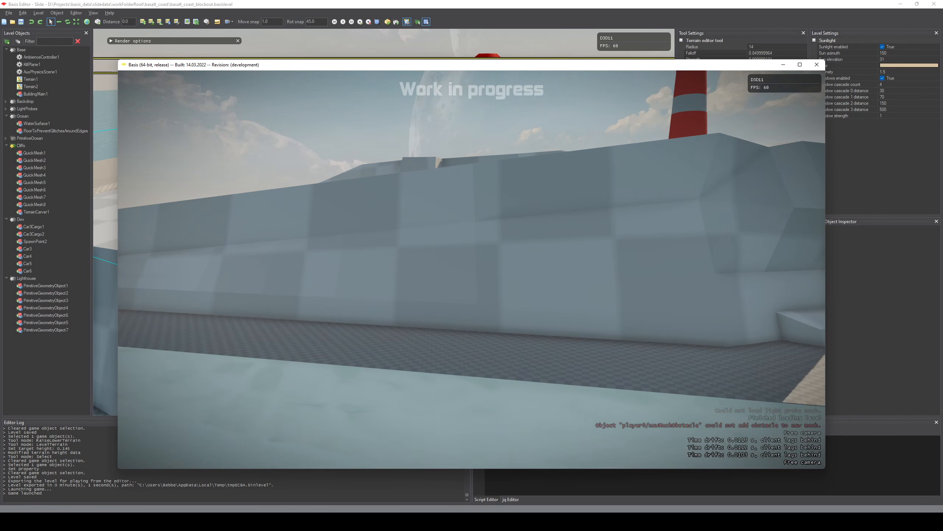
{"action": "key", "text": "e"}
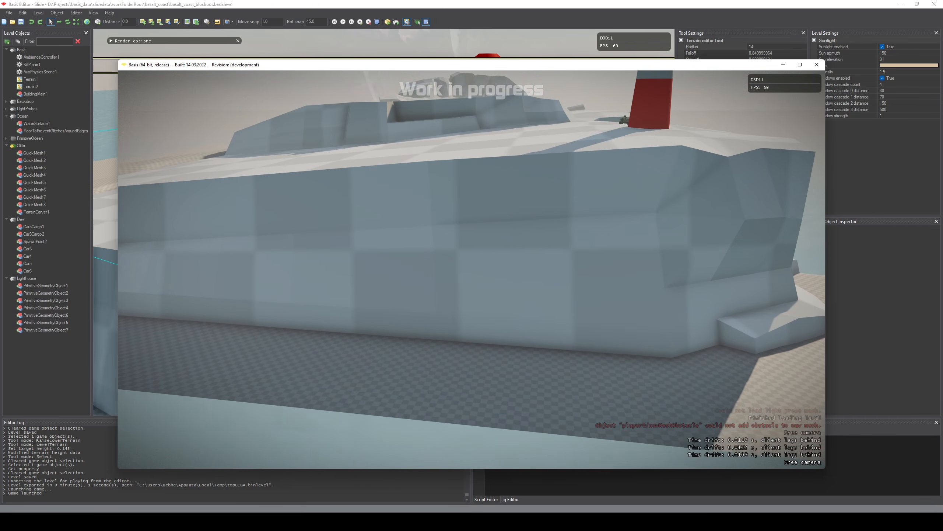
{"action": "key", "text": "s"}
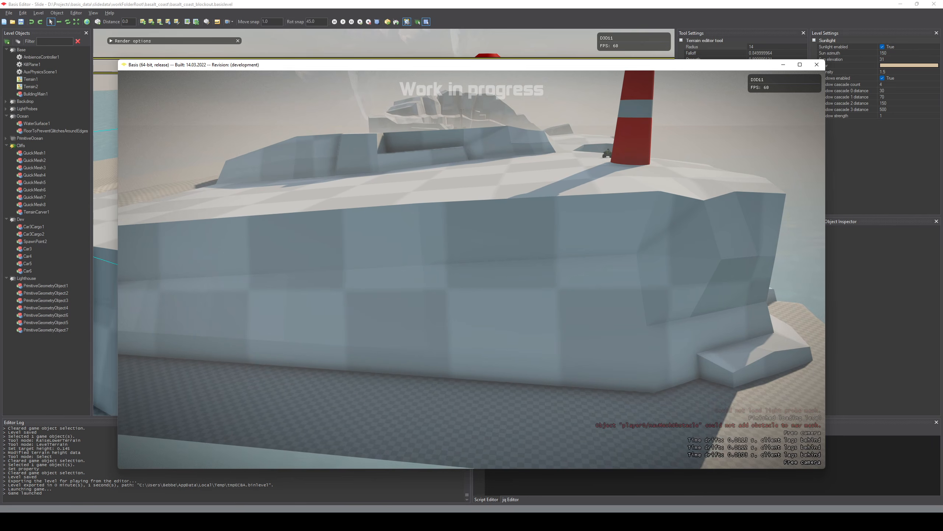
{"action": "key", "text": "d"}
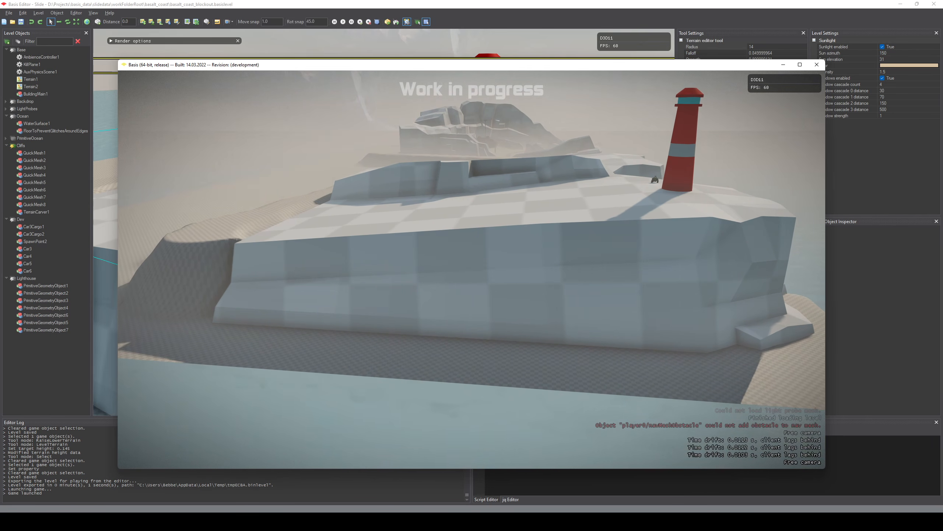
{"action": "key", "text": "d"}
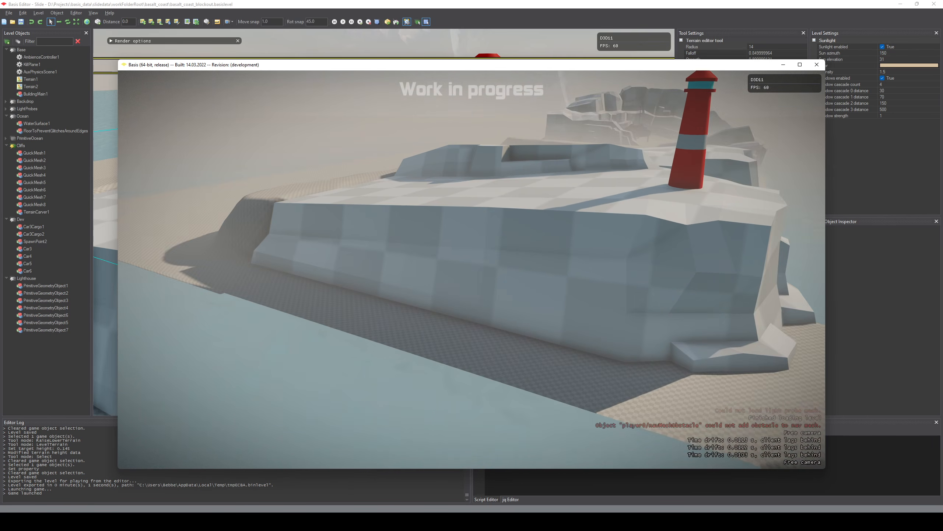
{"action": "key", "text": "alt+F4"}
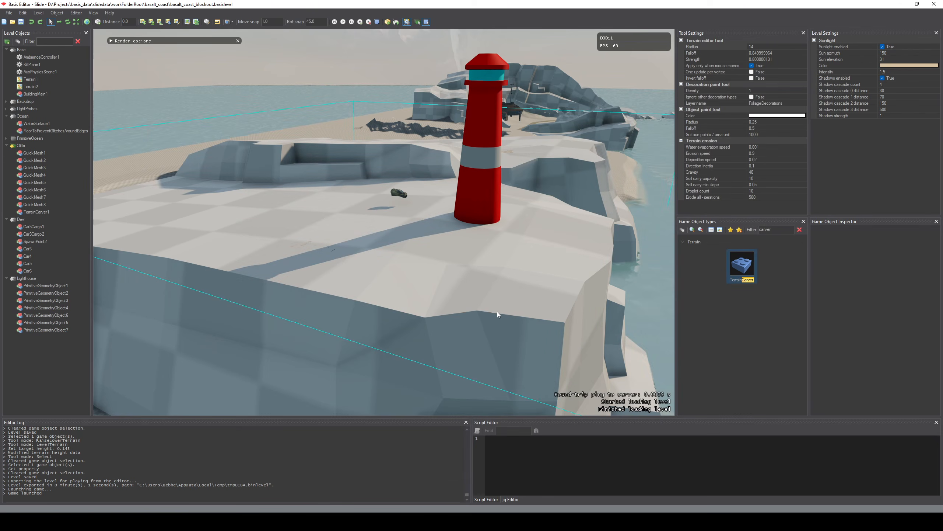
- Try sculpting the sandy shore below the lighthouse cliff with the raise/lower terrain tool at radius 14
{"action": "key", "text": "s"}
{"action": "right_click_drag", "start_coordinate": [496, 311], "coordinate": [462, 296]}
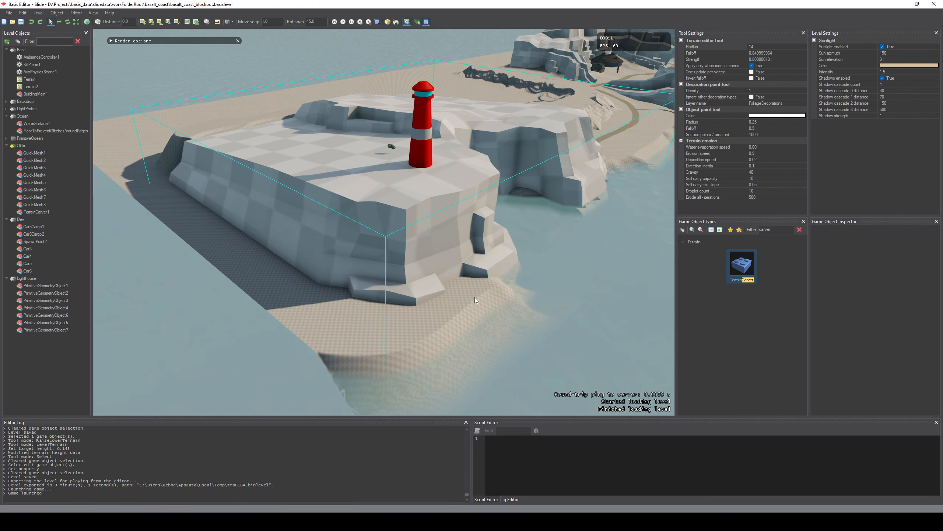
{"action": "key", "text": "r"}
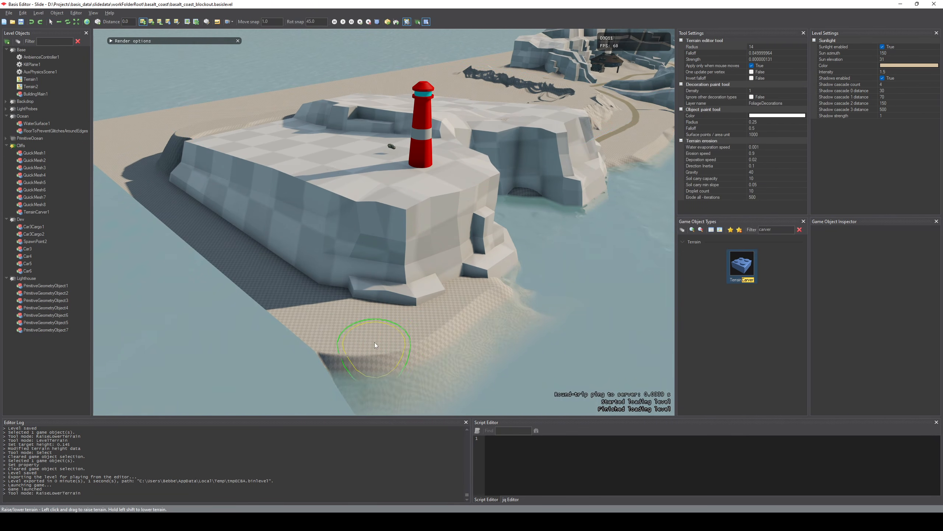
{"action": "key", "text": "r"}
{"action": "mouse_move", "coordinate": [349, 345]}
{"action": "left_mouse_down"}
{"action": "mouse_move", "coordinate": [443, 340]}
{"action": "mouse_move", "coordinate": [471, 300]}
{"action": "left_mouse_up"}
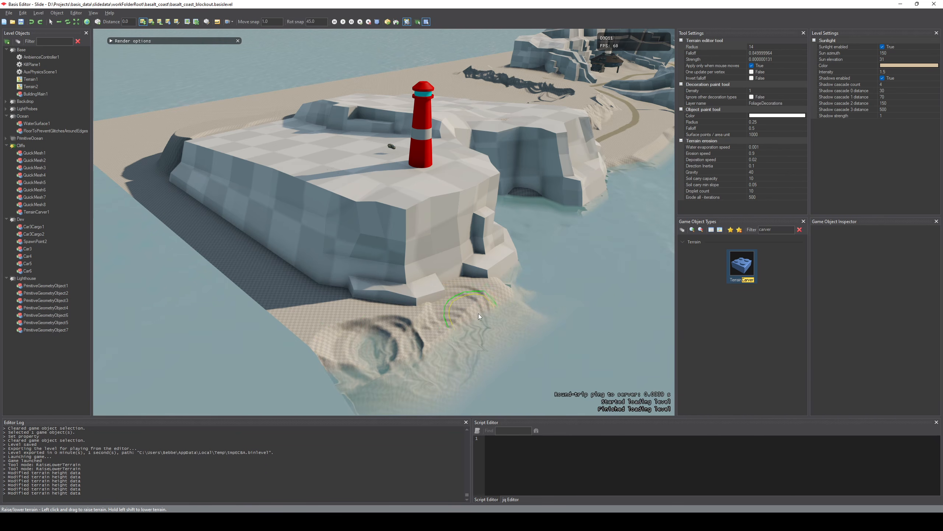
- Undo the shore sculpting strokes and set the terrain brush strength to 0.2
{"action": "scroll", "coordinate": [472, 313], "scroll_direction": "down", "scroll_amount": 13, "text": "shift"}
{"action": "scroll", "coordinate": [467, 315], "scroll_direction": "down", "scroll_amount": 1, "text": "shift"}
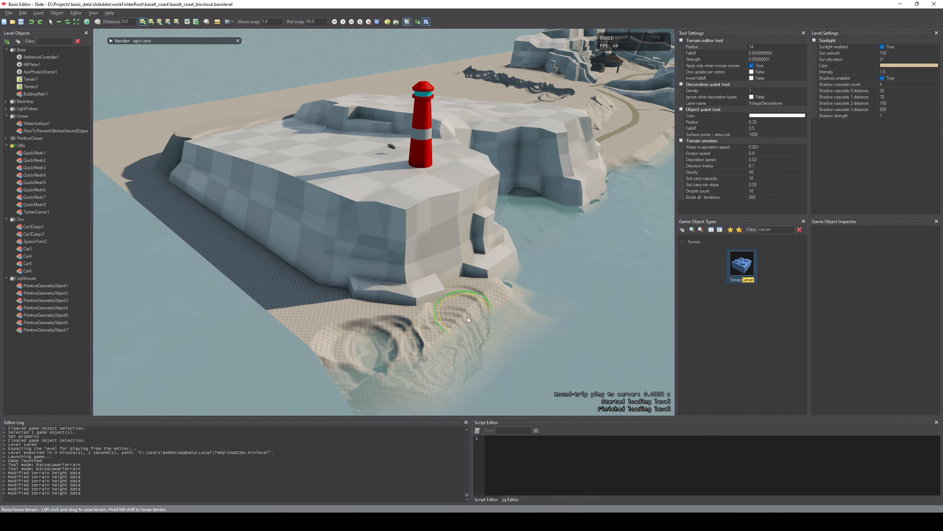
{"action": "key", "text": "ctrl+z"}
{"action": "key", "text": "ctrl+z"}
{"action": "key", "text": "ctrl+z"}
{"action": "key", "text": "ctrl+z"}
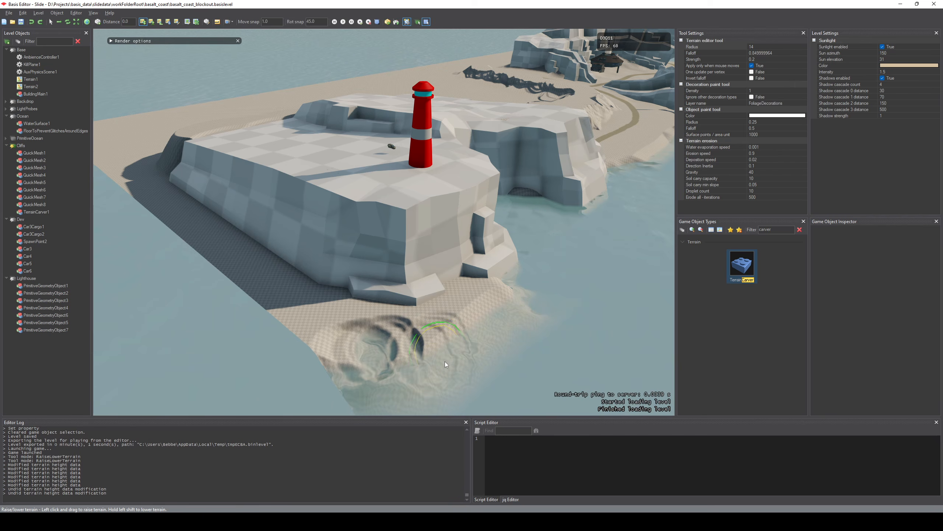
{"action": "scroll", "coordinate": [445, 361], "scroll_direction": "up", "scroll_amount": 2, "text": "shift"}
{"action": "key", "text": "ctrl+z"}
{"action": "key", "text": "ctrl+z"}
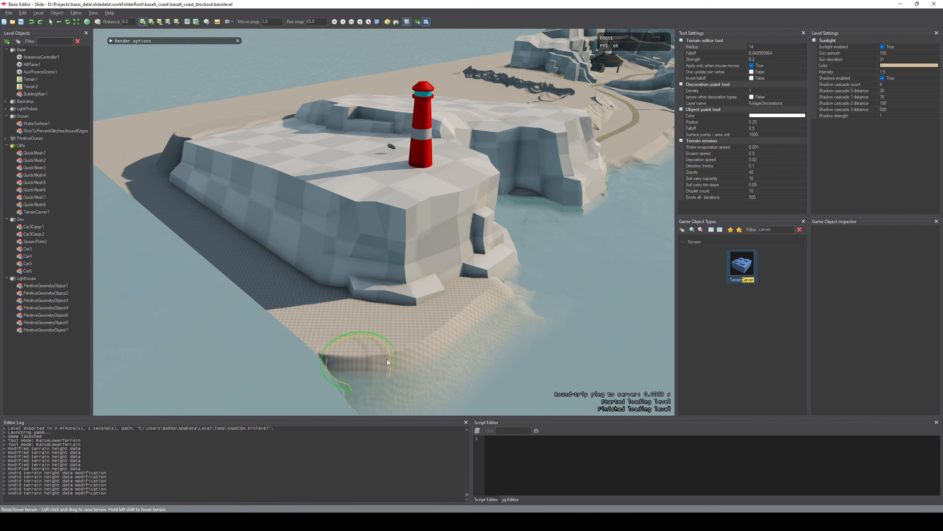
- Sculpt an uneven, lowered sandy shore below the lighthouse cliff, reducing the terrain brush to radius 10 and falloff to about 0.45
{"action": "left_click_drag", "start_coordinate": [387, 359], "coordinate": [404, 335]}
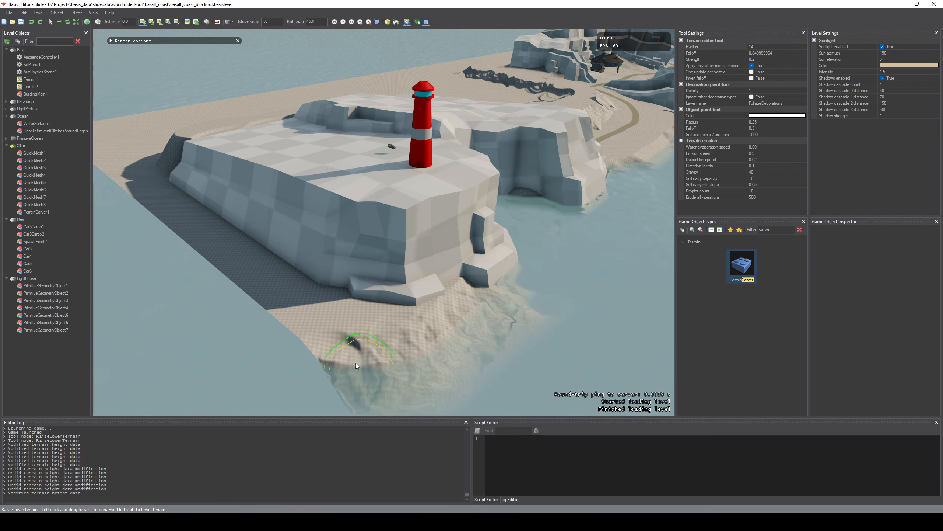
{"action": "mouse_move", "coordinate": [355, 363]}
{"action": "left_mouse_down"}
{"action": "mouse_move", "coordinate": [403, 353]}
{"action": "mouse_move", "coordinate": [394, 356]}
{"action": "left_mouse_up"}
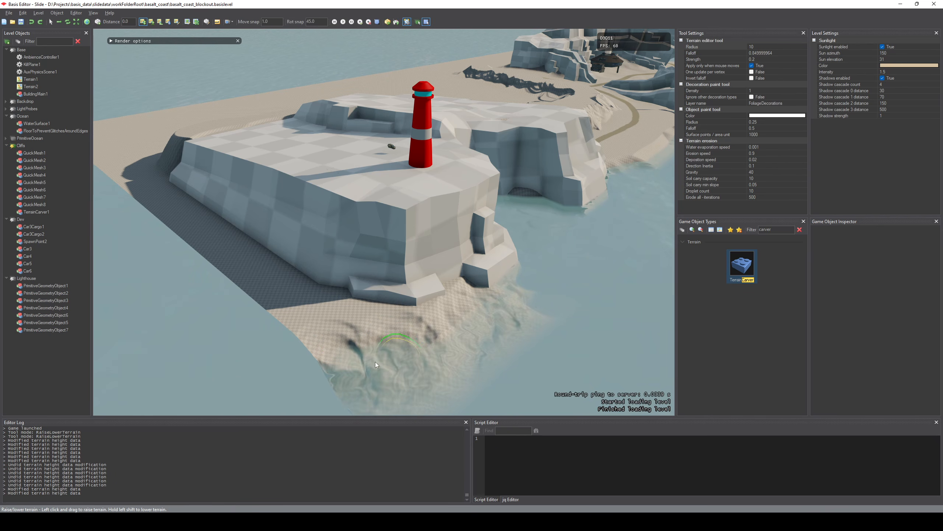
{"action": "scroll", "coordinate": [399, 339], "scroll_direction": "down", "scroll_amount": 8, "text": "ctrl"}
{"action": "left_click_drag", "start_coordinate": [419, 340], "coordinate": [427, 337], "text": "shift"}
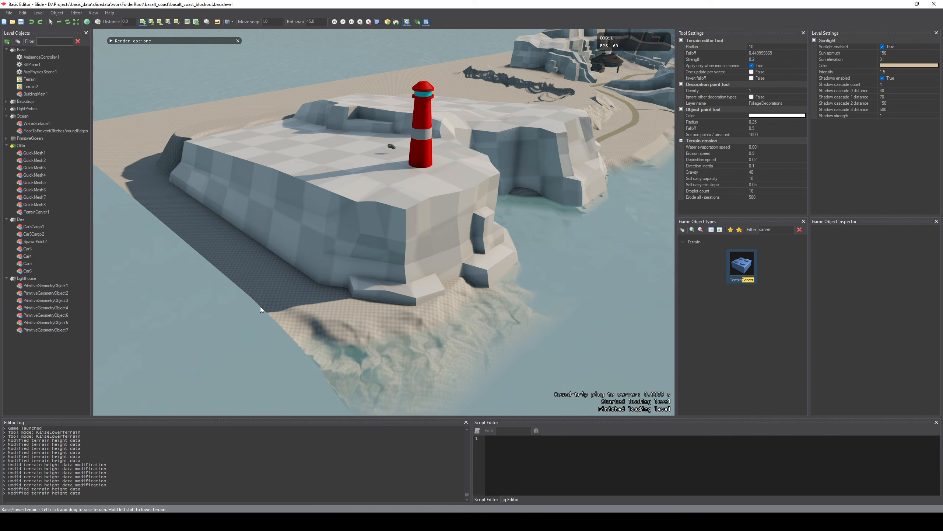
{"action": "left_click_drag", "start_coordinate": [265, 310], "coordinate": [301, 338], "text": "shift"}
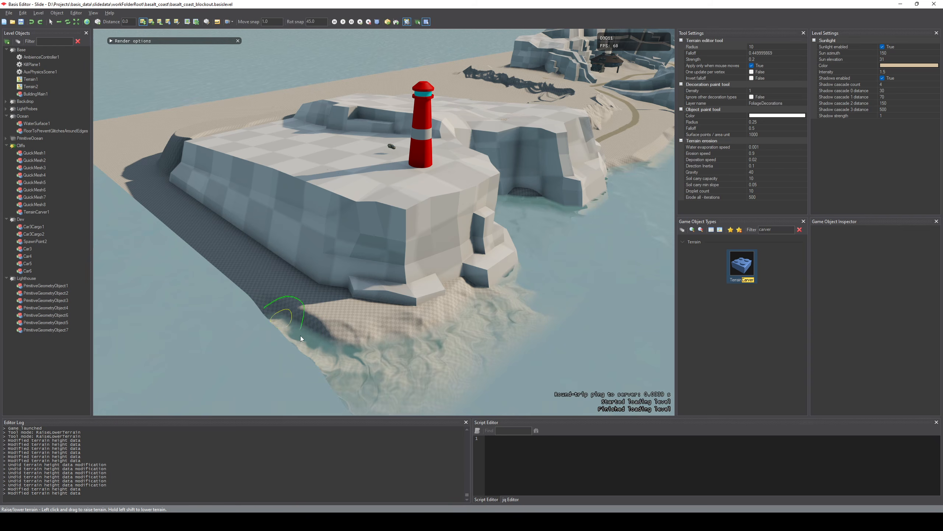
{"action": "mouse_move", "coordinate": [402, 351]}
{"action": "left_mouse_down", "text": "shift"}
{"action": "mouse_move", "coordinate": [332, 321]}
{"action": "mouse_move", "coordinate": [334, 336]}
{"action": "mouse_move", "coordinate": [392, 334]}
{"action": "mouse_move", "coordinate": [370, 345]}
{"action": "left_mouse_up", "text": "shift"}
{"action": "left_click_drag", "start_coordinate": [426, 349], "coordinate": [428, 349], "text": "shift"}
- Try one more terrain stroke on the submerged shore below the cliff and undo it
{"action": "right_click_drag", "start_coordinate": [427, 349], "coordinate": [517, 354]}
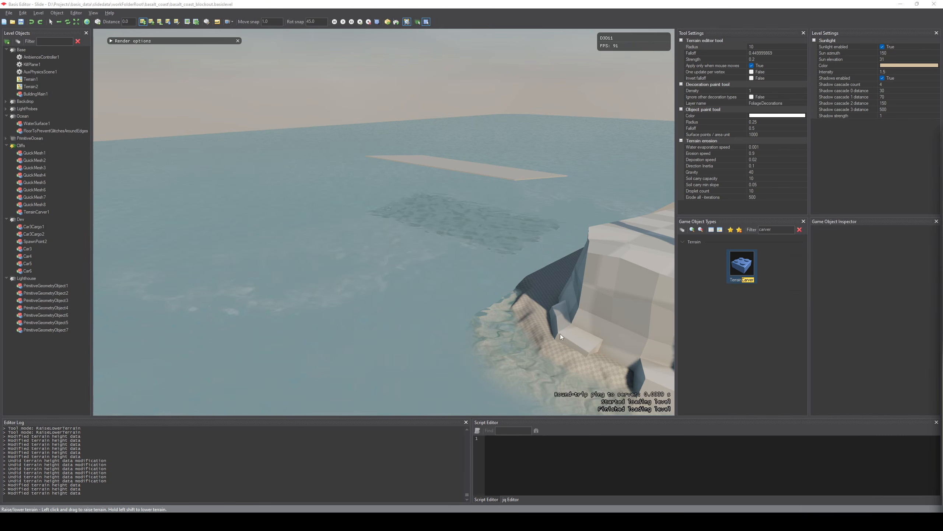
{"action": "key", "text": "a"}
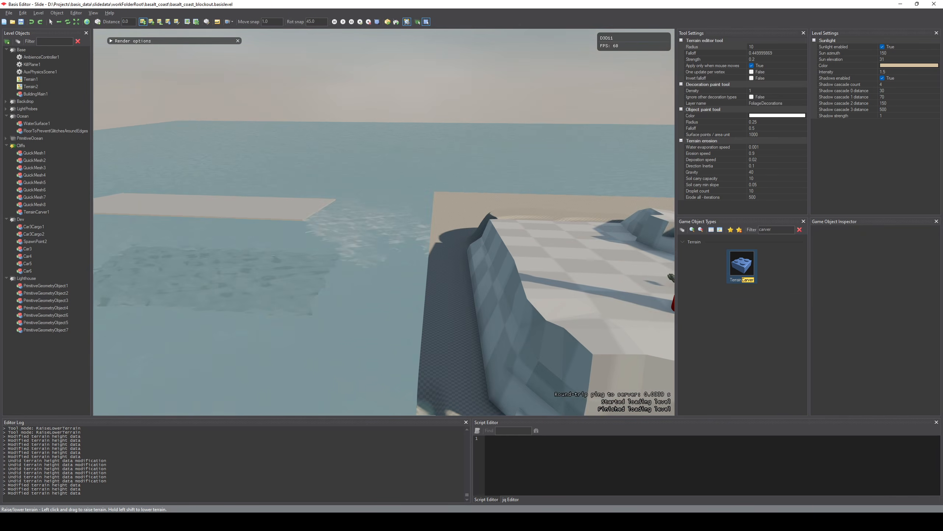
{"action": "key", "text": "s"}
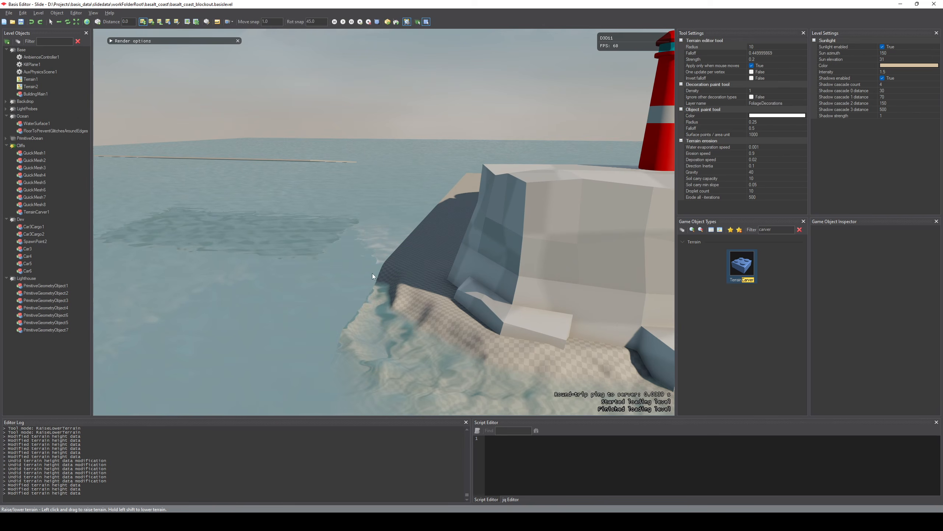
{"action": "key", "text": "a"}
{"action": "right_click_drag", "start_coordinate": [406, 223], "coordinate": [414, 371]}
{"action": "key", "text": "q"}
{"action": "right_click_drag", "start_coordinate": [349, 244], "coordinate": [366, 264]}
{"action": "left_click", "coordinate": [369, 324]}
{"action": "key", "text": "ctrl+z"}
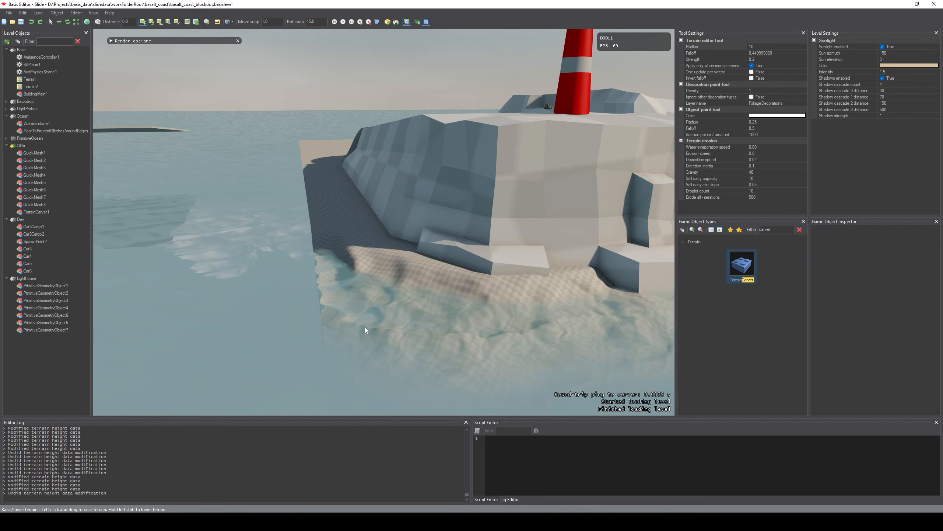
- Expand the render options and look through the available rendering settings
{"action": "key", "text": "d"}
{"action": "key", "text": "q"}
{"action": "right_click_drag", "start_coordinate": [450, 331], "coordinate": [453, 331]}
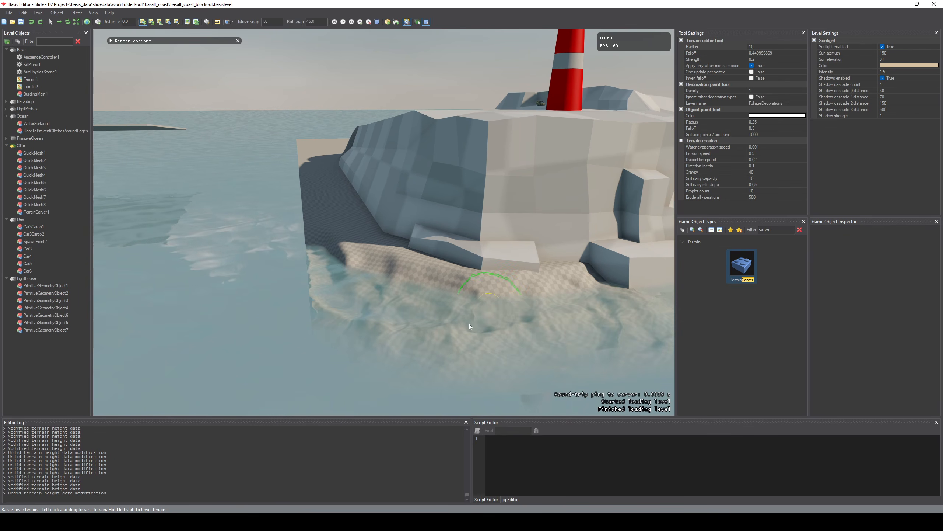
{"action": "left_click", "coordinate": [106, 41]}
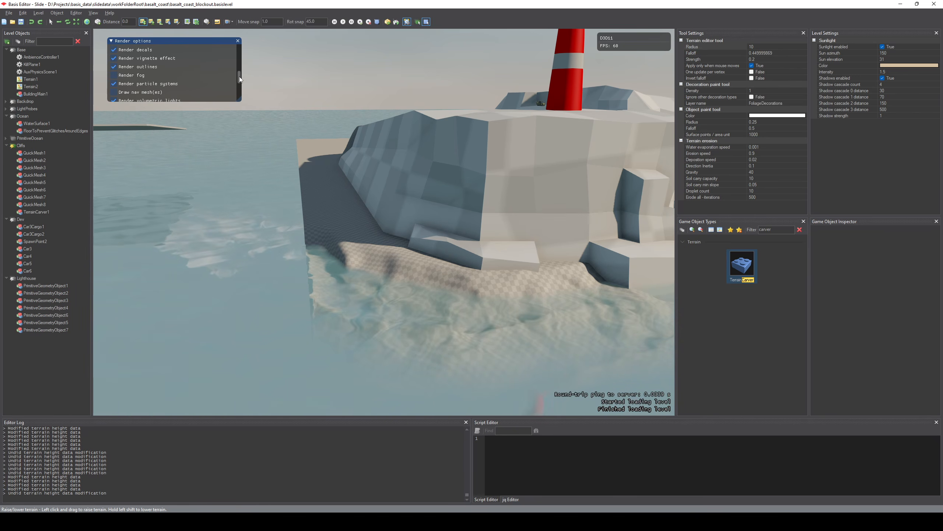
- Return to object selection at the shaded side of the lighthouse cliff and clear the game object types filter
{"action": "right_click_drag", "start_coordinate": [401, 193], "coordinate": [381, 243]}
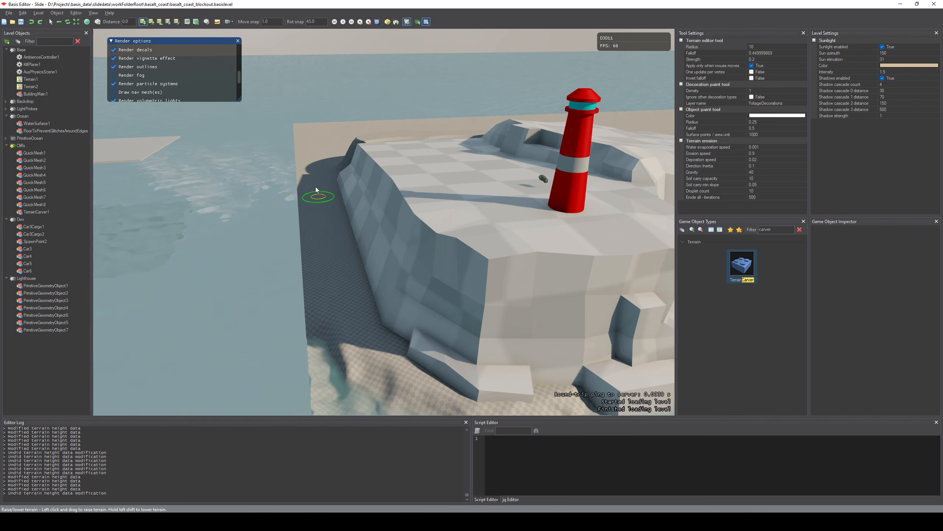
{"action": "mouse_move", "coordinate": [417, 351]}
{"action": "middle_mouse_down"}
{"action": "mouse_move", "coordinate": [407, 359]}
{"action": "mouse_move", "coordinate": [440, 314]}
{"action": "middle_mouse_up"}
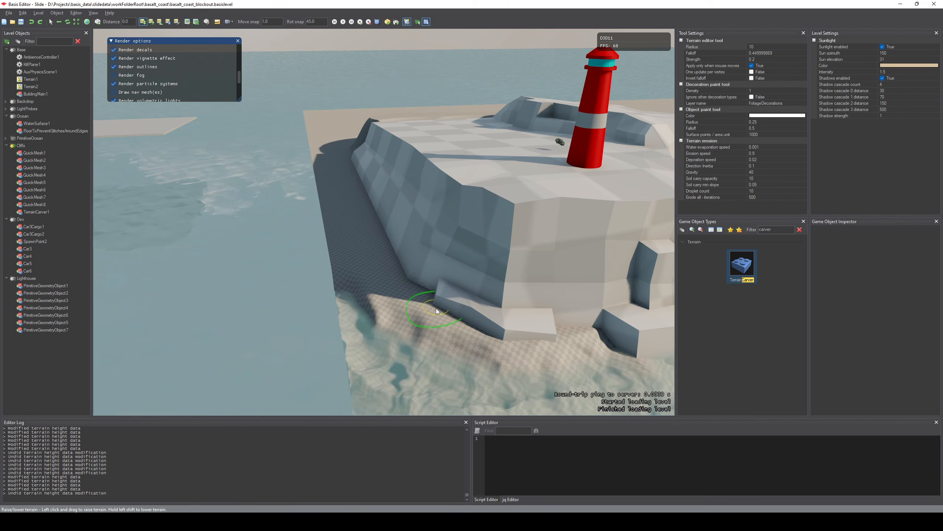
{"action": "right_click_drag", "start_coordinate": [428, 303], "coordinate": [379, 299]}
{"action": "key", "text": "Escape"}
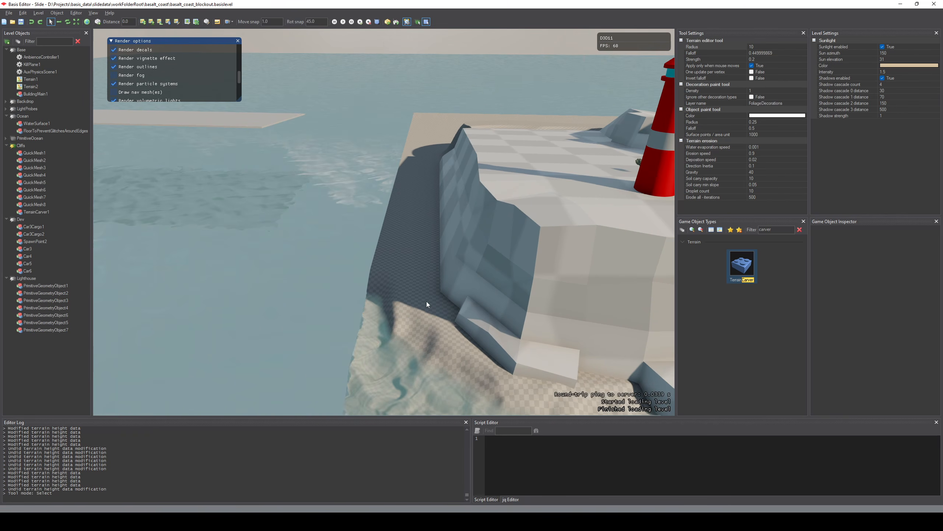
{"action": "left_click", "coordinate": [800, 229]}
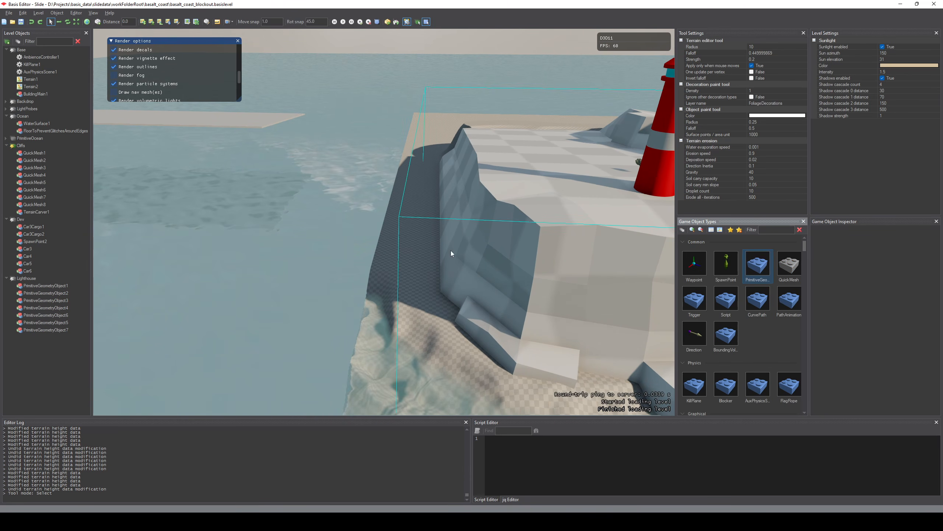
- Try placing a box primitive of size 1000 at the shaded edge of the lighthouse cliff and move it seaward
{"action": "left_click", "coordinate": [403, 217]}
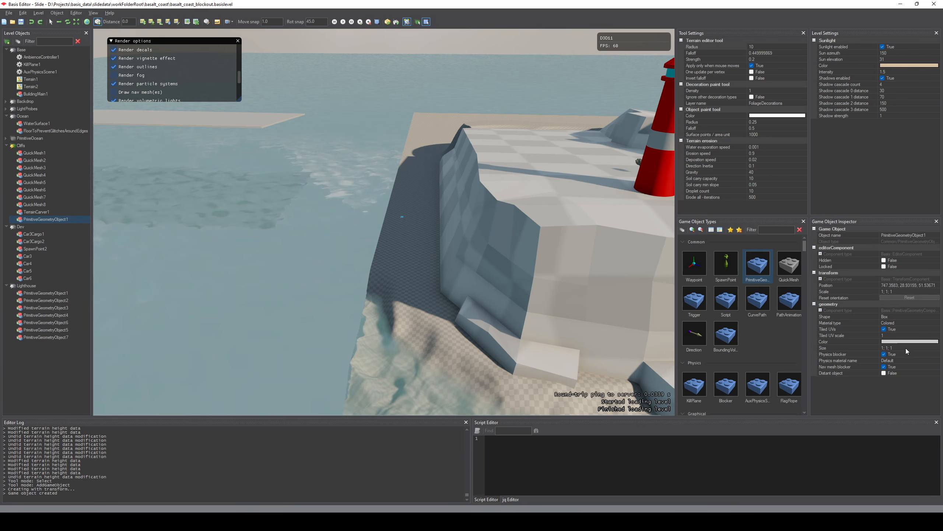
{"action": "left_click", "coordinate": [906, 349]}
{"action": "type", "text": "100"}
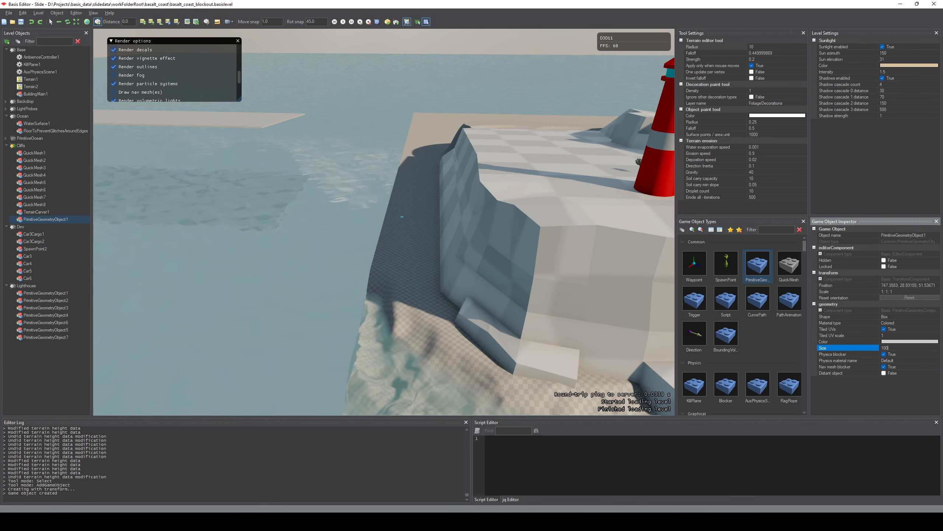
{"action": "type", "text": "0"}
{"action": "key", "text": "Return"}
{"action": "key", "text": "w"}
{"action": "left_click_drag", "start_coordinate": [411, 206], "coordinate": [260, 267]}
- Try smaller uniform sizes of 500, 300 and 200 for the box beside the lighthouse cliff
{"action": "left_click", "coordinate": [927, 347]}
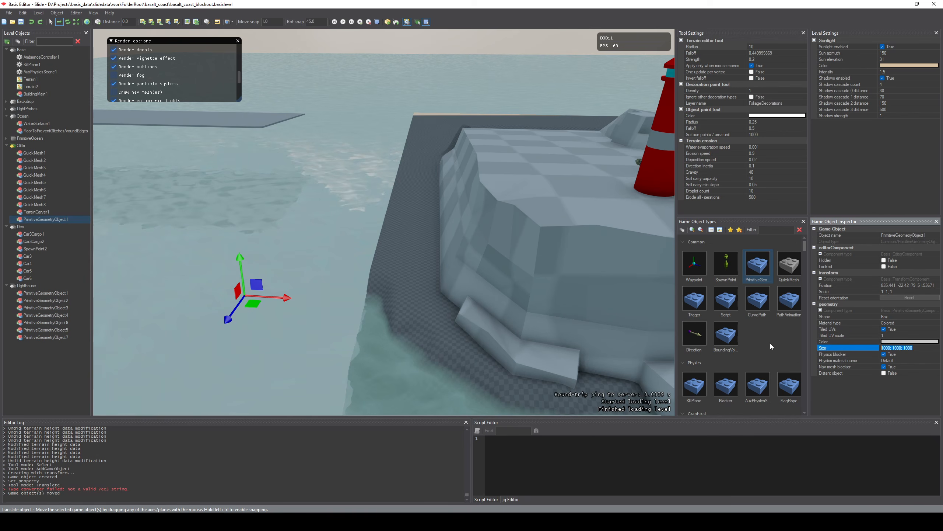
{"action": "type", "text": "500"}
{"action": "key", "text": "Return"}
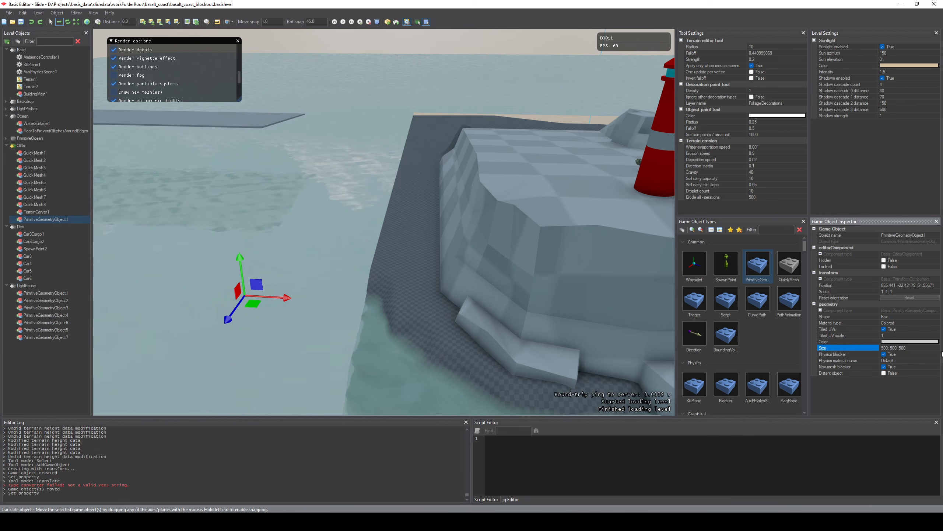
{"action": "left_click_drag", "start_coordinate": [882, 348], "coordinate": [760, 344]}
{"action": "type", "text": "300"}
{"action": "key", "text": "Return"}
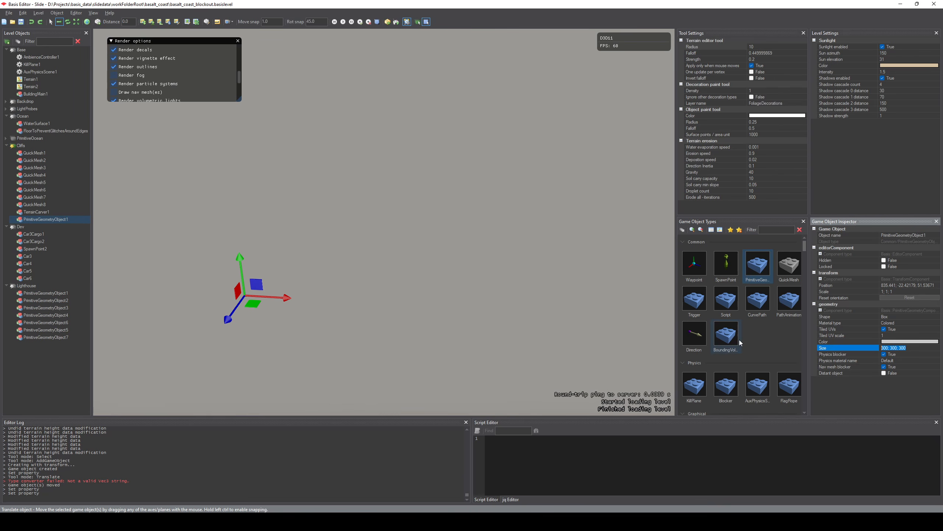
{"action": "type", "text": "200"}
{"action": "key", "text": "Return"}
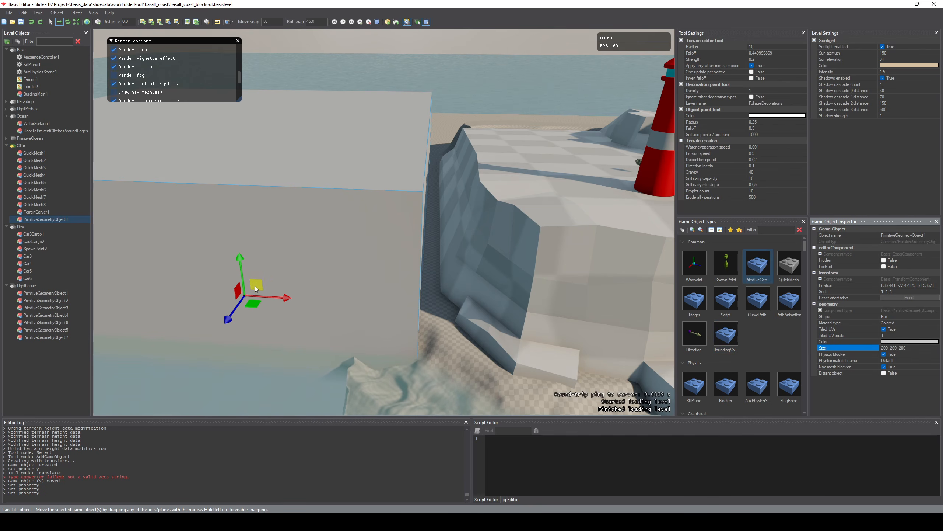
- Reposition the box beside the cliff's shaded face and rotate it to follow the coastline
{"action": "mouse_move", "coordinate": [256, 289]}
{"action": "left_mouse_down"}
{"action": "mouse_move", "coordinate": [211, 299]}
{"action": "mouse_move", "coordinate": [235, 310]}
{"action": "mouse_move", "coordinate": [252, 287]}
{"action": "left_mouse_up"}
{"action": "left_click", "coordinate": [440, 338]}
{"action": "right_click_drag", "start_coordinate": [440, 338], "coordinate": [392, 279]}
{"action": "left_click", "coordinate": [335, 253]}
{"action": "key", "text": "e"}
{"action": "left_click_drag", "start_coordinate": [308, 288], "coordinate": [298, 334]}
{"action": "key", "text": "w"}
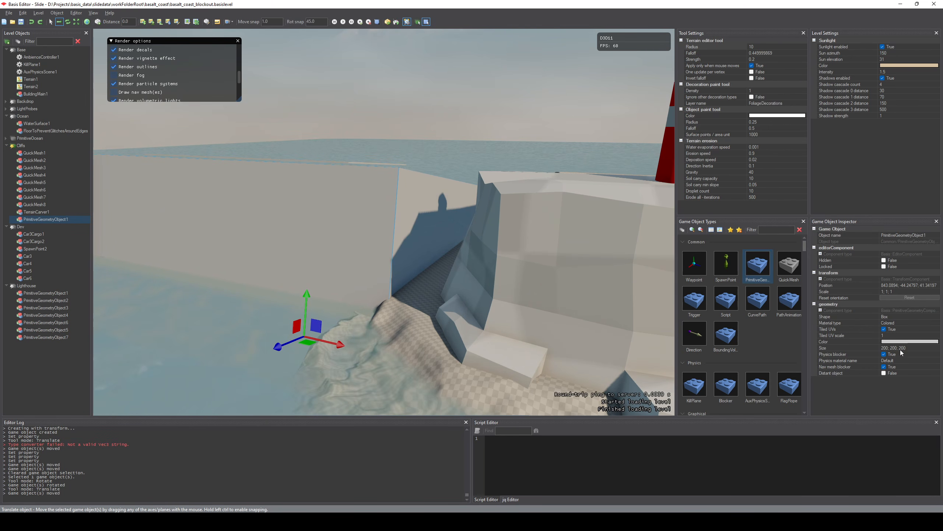
- Set the box's size to 100, 200, 200 and move it closer to the lighthouse cliff
{"action": "left_click", "coordinate": [901, 348]}
{"action": "key", "text": "Left"}
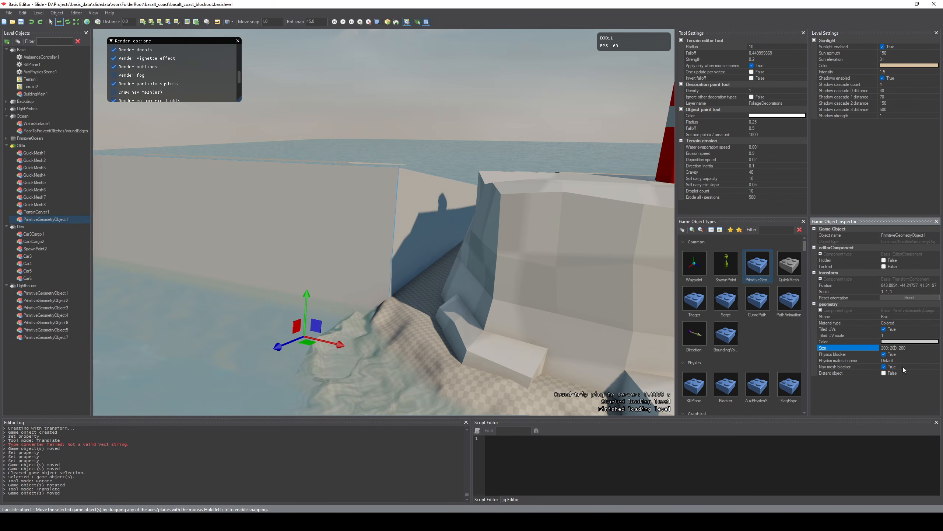
{"action": "key", "text": "Delete"}
{"action": "type", "text": "1"}
{"action": "key", "text": "Return"}
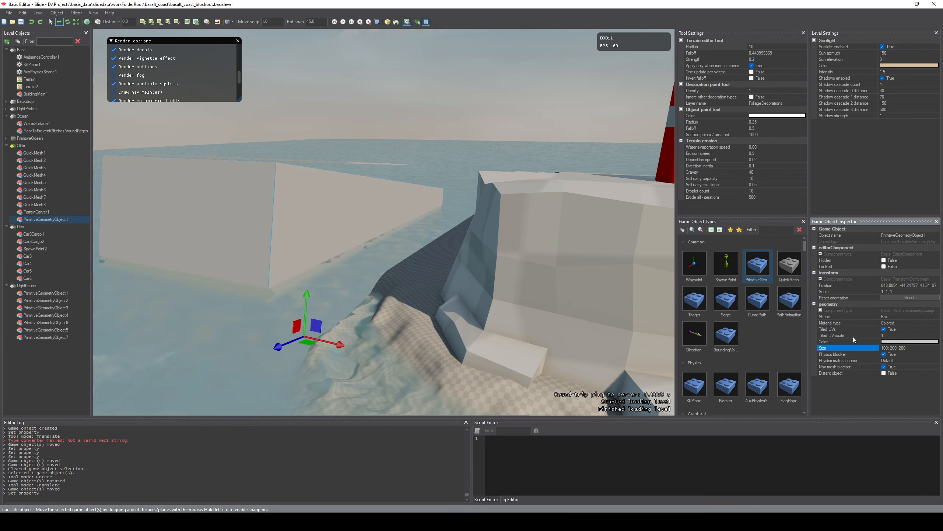
{"action": "left_click_drag", "start_coordinate": [319, 348], "coordinate": [464, 374]}
{"action": "left_click", "coordinate": [464, 375]}
{"action": "key", "text": "w"}
{"action": "right_click_drag", "start_coordinate": [464, 375], "coordinate": [391, 291]}
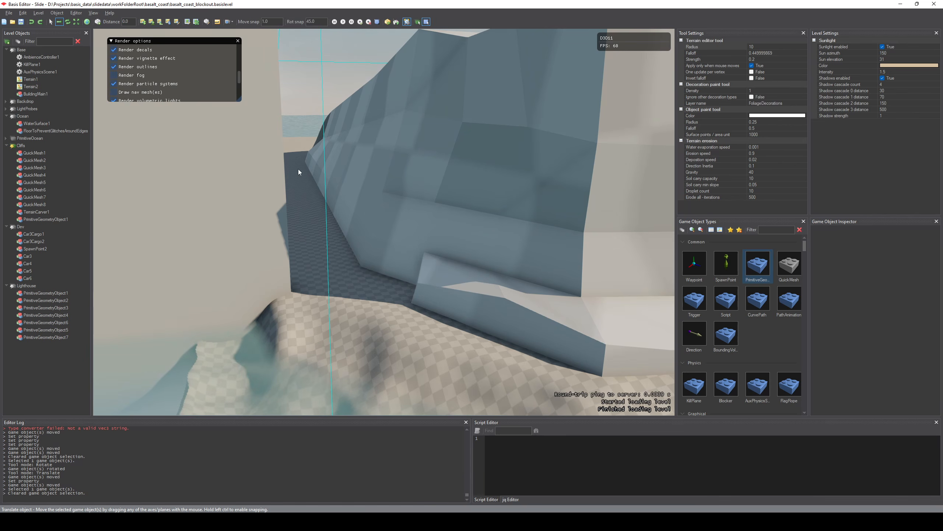
- Judge the box against the whole lighthouse cliff from farther out and delete it
{"action": "key", "text": "s"}
{"action": "mouse_move", "coordinate": [347, 315]}
{"action": "right_mouse_down"}
{"action": "mouse_move", "coordinate": [353, 269]}
{"action": "mouse_move", "coordinate": [340, 269]}
{"action": "mouse_move", "coordinate": [355, 283]}
{"action": "mouse_move", "coordinate": [334, 292]}
{"action": "mouse_move", "coordinate": [338, 310]}
{"action": "mouse_move", "coordinate": [366, 314]}
{"action": "mouse_move", "coordinate": [349, 300]}
{"action": "mouse_move", "coordinate": [331, 310]}
{"action": "right_mouse_up"}
{"action": "key", "text": "a"}
{"action": "key", "text": "d"}
{"action": "left_click", "coordinate": [303, 236]}
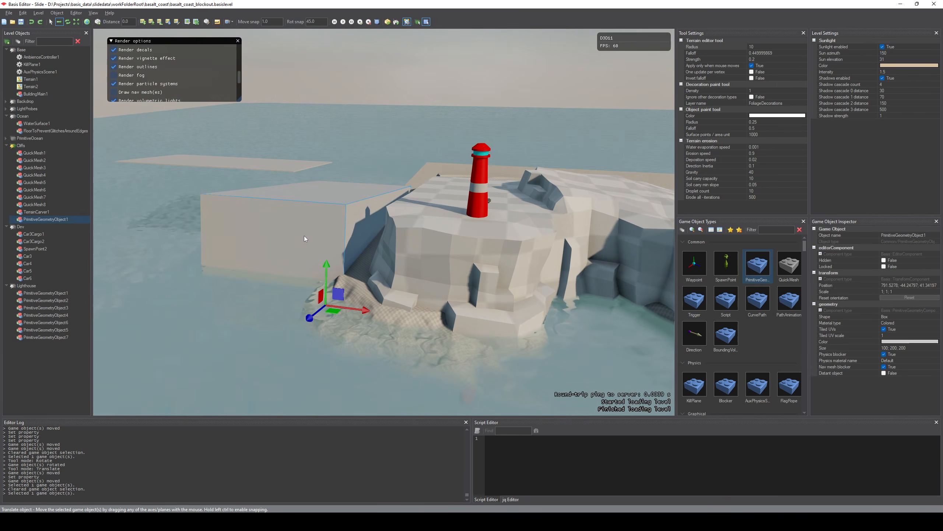
{"action": "key", "text": "Delete"}
{"action": "right_click_drag", "start_coordinate": [326, 267], "coordinate": [323, 267]}
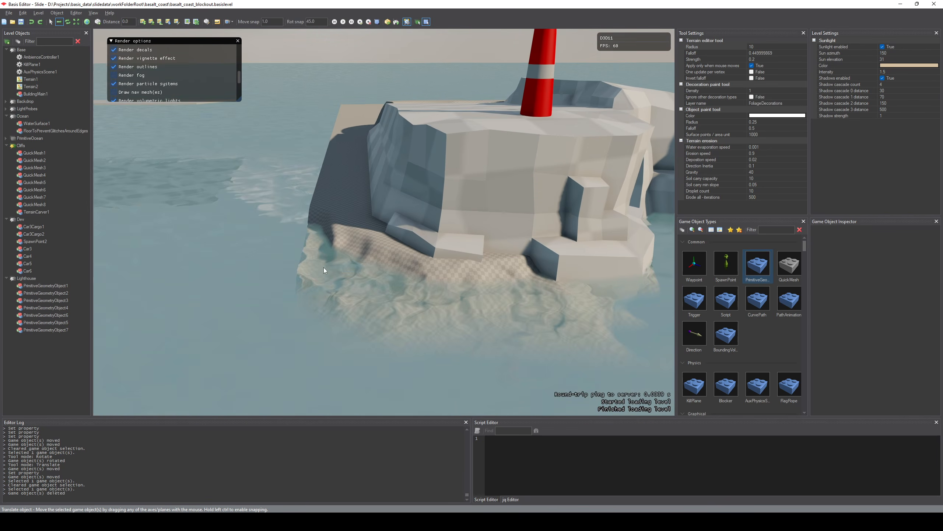
- Turn off water rendering so the submerged terrain below the lighthouse cliff can be edited
{"action": "scroll", "coordinate": [195, 72], "scroll_direction": "down", "scroll_amount": 5}
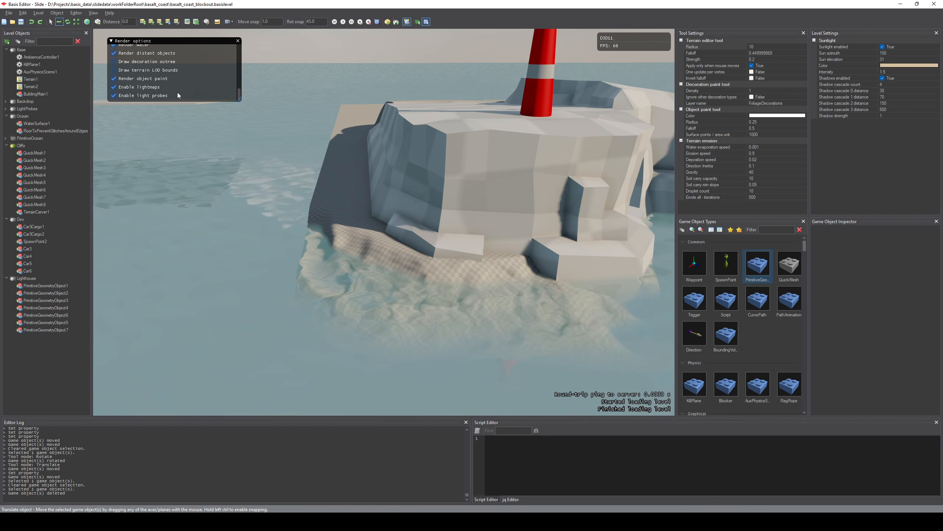
{"action": "scroll", "coordinate": [150, 87], "scroll_direction": "up", "scroll_amount": 1}
{"action": "left_click", "coordinate": [126, 69]}
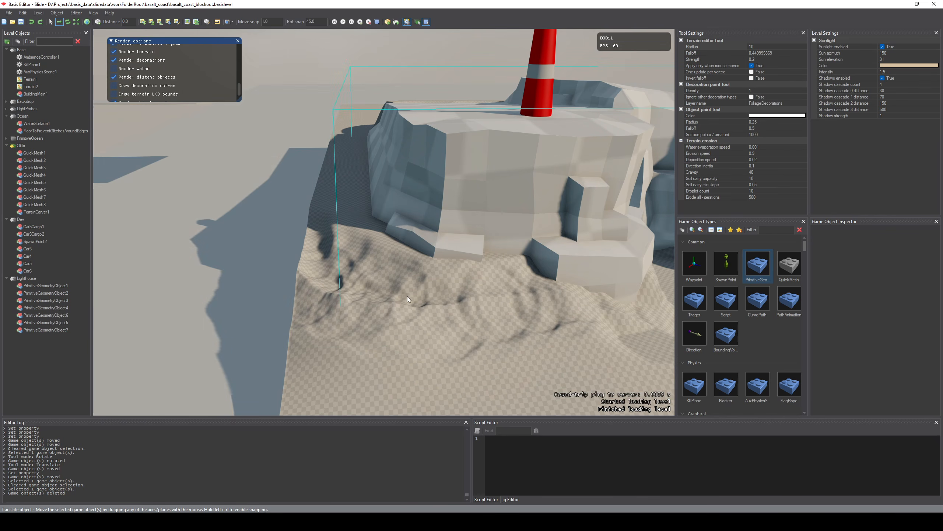
- Smooth the rough sandy terrain below the lighthouse cliff and along its outer edge, using brush radius 14 and strength 1
{"action": "key", "text": "8"}
{"action": "left_click_drag", "start_coordinate": [468, 311], "coordinate": [478, 298]}
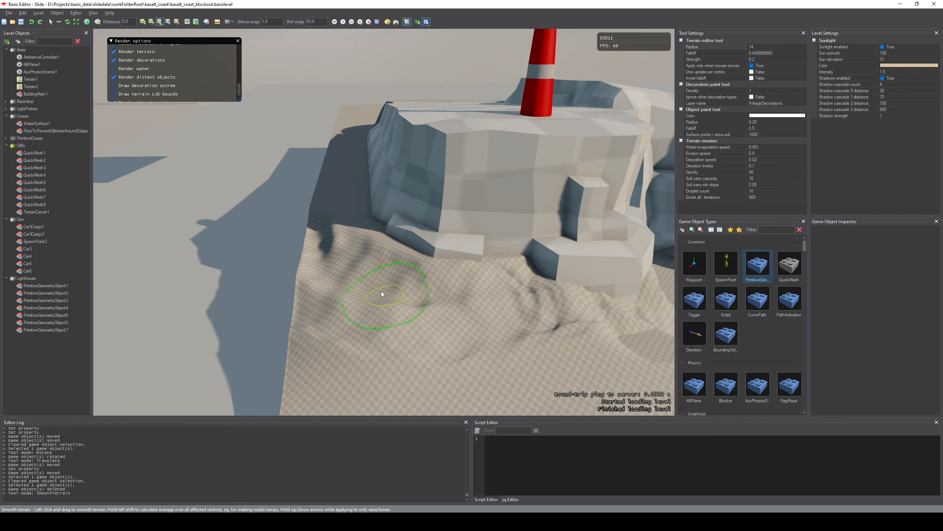
{"action": "scroll", "coordinate": [382, 293], "scroll_direction": "up", "scroll_amount": 8}
{"action": "mouse_move", "coordinate": [381, 291]}
{"action": "left_mouse_down"}
{"action": "mouse_move", "coordinate": [367, 293]}
{"action": "mouse_move", "coordinate": [329, 261]}
{"action": "mouse_move", "coordinate": [442, 304]}
{"action": "mouse_move", "coordinate": [536, 308]}
{"action": "mouse_move", "coordinate": [502, 295]}
{"action": "mouse_move", "coordinate": [394, 303]}
{"action": "left_mouse_up"}
{"action": "mouse_move", "coordinate": [339, 262]}
{"action": "left_mouse_down"}
{"action": "mouse_move", "coordinate": [317, 296]}
{"action": "mouse_move", "coordinate": [445, 330]}
{"action": "mouse_move", "coordinate": [389, 334]}
{"action": "mouse_move", "coordinate": [396, 341]}
{"action": "mouse_move", "coordinate": [554, 335]}
{"action": "left_mouse_up"}
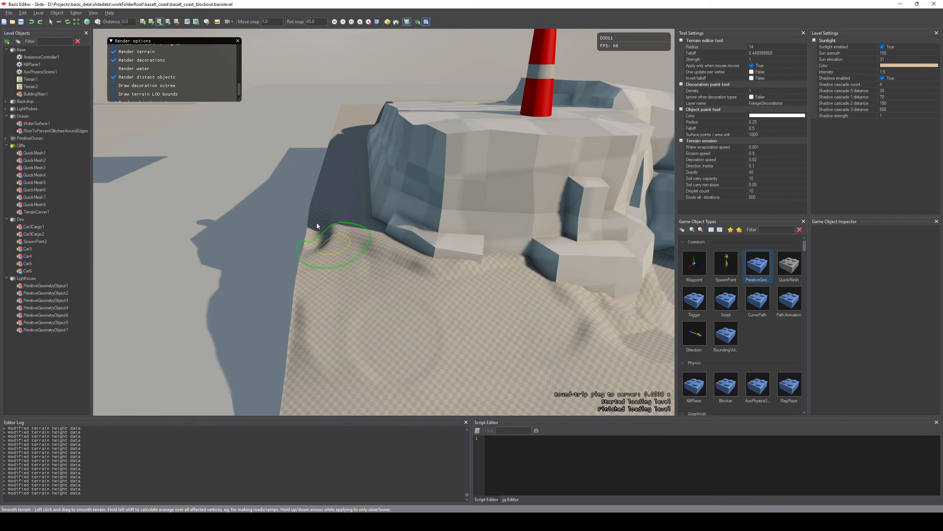
{"action": "left_click_drag", "start_coordinate": [309, 237], "coordinate": [377, 265]}
{"action": "left_click_drag", "start_coordinate": [317, 240], "coordinate": [301, 238]}
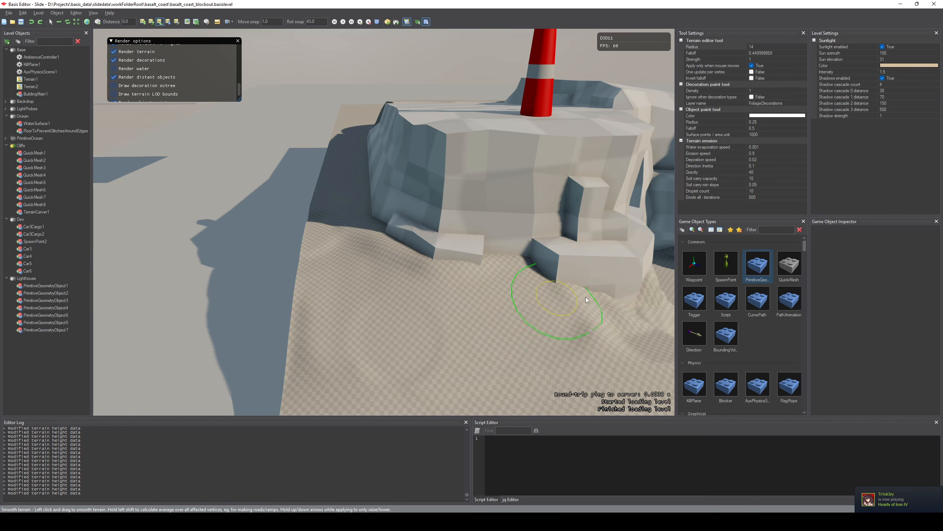
- Turn water rendering back on and return to object selection
{"action": "left_click", "coordinate": [123, 70]}
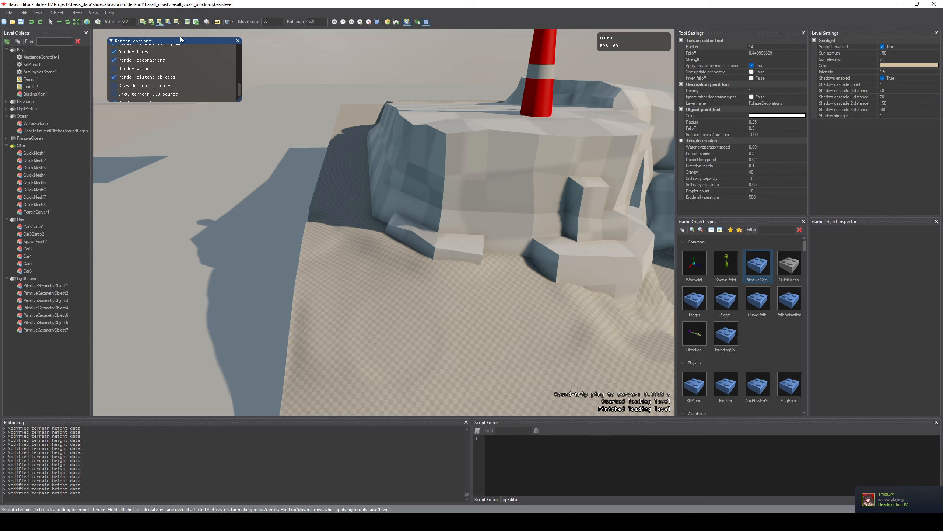
{"action": "left_click", "coordinate": [134, 68]}
{"action": "key", "text": "Escape"}
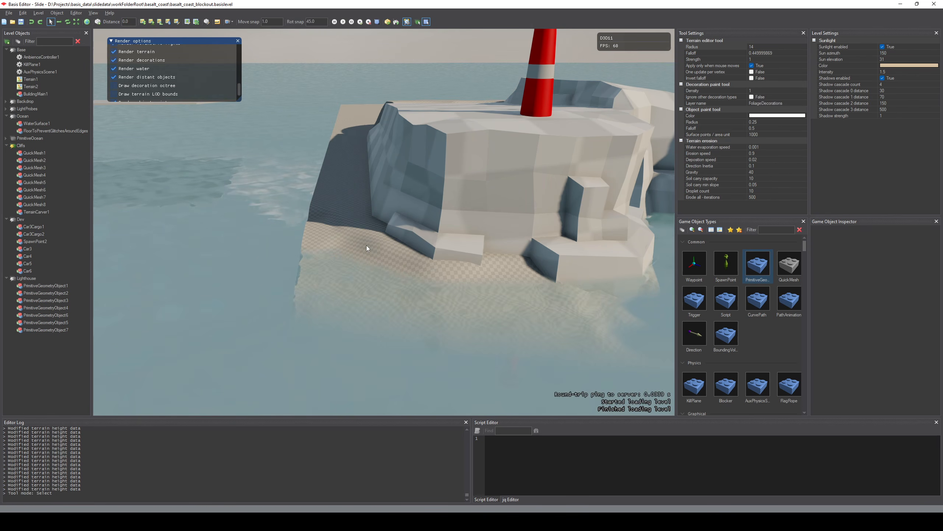
- Lower the terrain along the shore at the foot of the lighthouse cliff and smooth it
{"action": "right_click_drag", "start_coordinate": [366, 245], "coordinate": [459, 322]}
{"action": "key", "text": "t"}
{"action": "mouse_move", "coordinate": [458, 232]}
{"action": "left_mouse_down", "text": "shift"}
{"action": "mouse_move", "coordinate": [433, 256]}
{"action": "mouse_move", "coordinate": [467, 283]}
{"action": "mouse_move", "coordinate": [421, 274]}
{"action": "mouse_move", "coordinate": [468, 318]}
{"action": "left_mouse_up", "text": "shift"}
{"action": "key", "text": "y"}
{"action": "key", "text": "q"}
- Examine the cove beside the lighthouse cliff, its rock walls and waterline, from several angles
{"action": "right_click_drag", "start_coordinate": [467, 318], "coordinate": [446, 304]}
{"action": "key", "text": "s"}
{"action": "right_click_drag", "start_coordinate": [479, 380], "coordinate": [473, 439]}
{"action": "key", "text": "w"}
{"action": "middle_click_drag", "start_coordinate": [428, 278], "coordinate": [427, 301]}
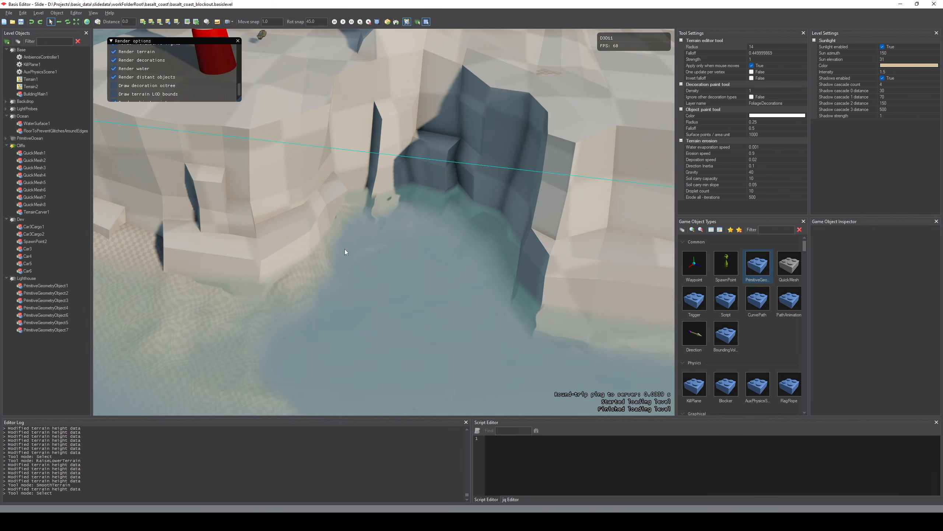
{"action": "key", "text": "s"}
{"action": "right_click_drag", "start_coordinate": [460, 246], "coordinate": [497, 314]}
{"action": "key", "text": "w"}
{"action": "key", "text": "s"}
{"action": "key", "text": "w"}
{"action": "key", "text": "e"}
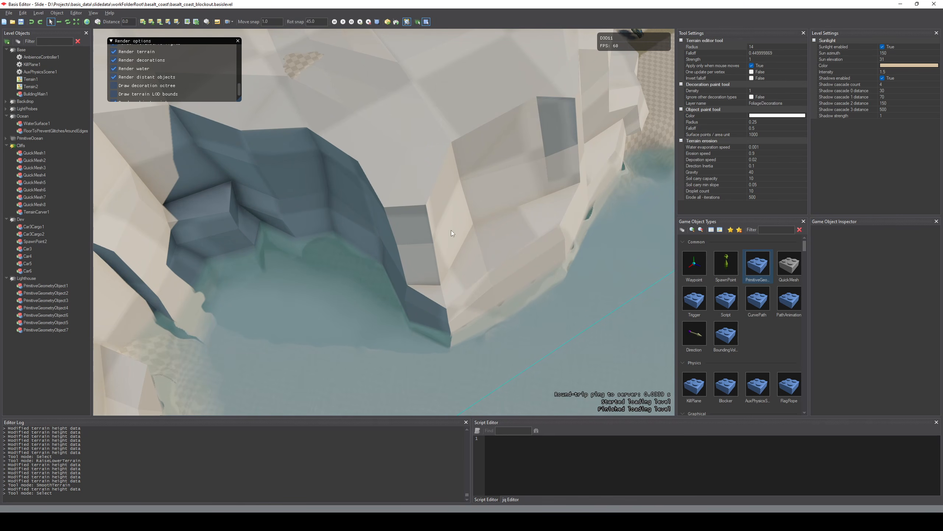
{"action": "key", "text": "d"}
{"action": "right_click_drag", "start_coordinate": [451, 233], "coordinate": [605, 245]}
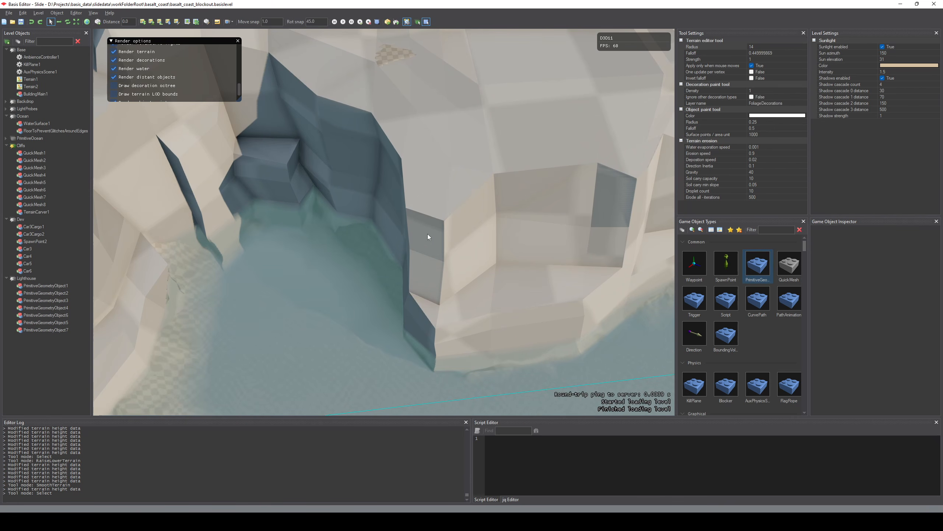
{"action": "right_click_drag", "start_coordinate": [422, 233], "coordinate": [505, 249]}
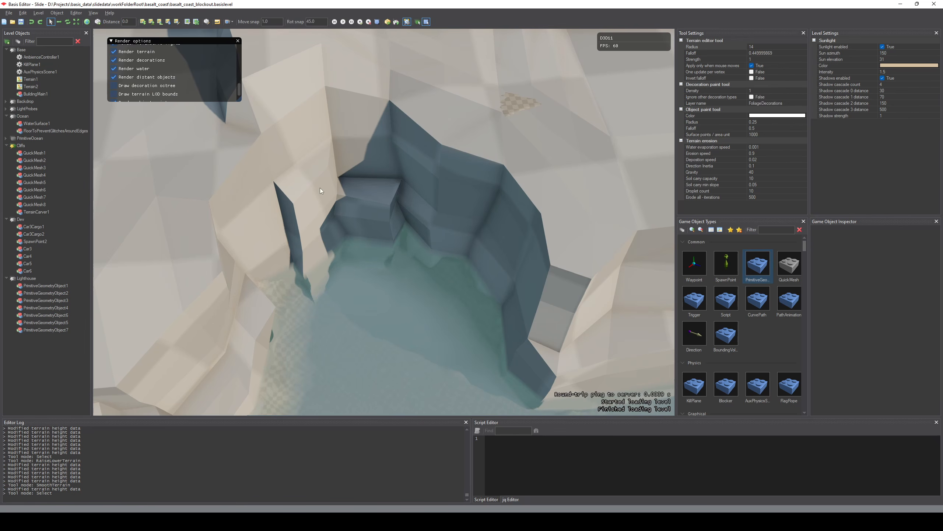
{"action": "middle_click_drag", "start_coordinate": [550, 299], "coordinate": [502, 197]}
{"action": "right_click_drag", "start_coordinate": [502, 196], "coordinate": [526, 128]}
{"action": "right_click_drag", "start_coordinate": [531, 297], "coordinate": [532, 280]}
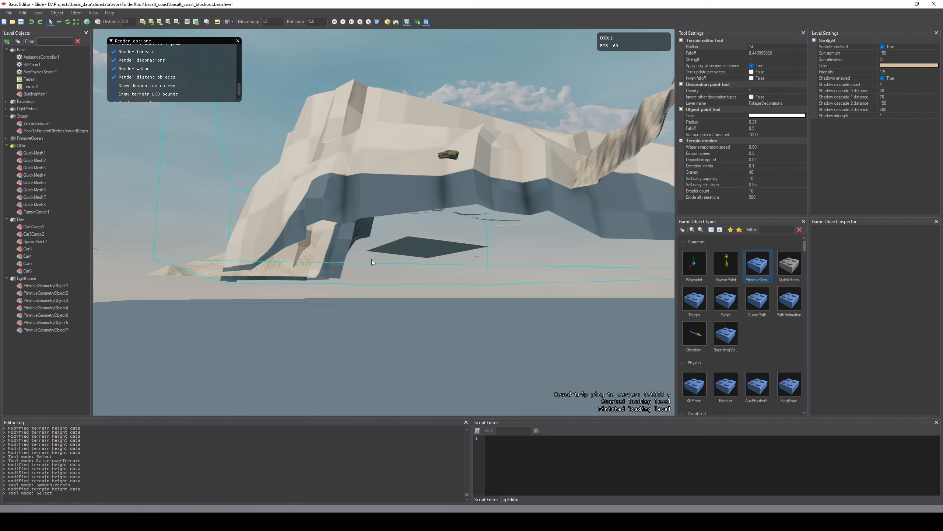
- Add a QuickMesh to the Cliffs group on the terrain behind the eroded sandy ridge and include its surroundings
{"action": "right_click_drag", "start_coordinate": [372, 260], "coordinate": [412, 258]}
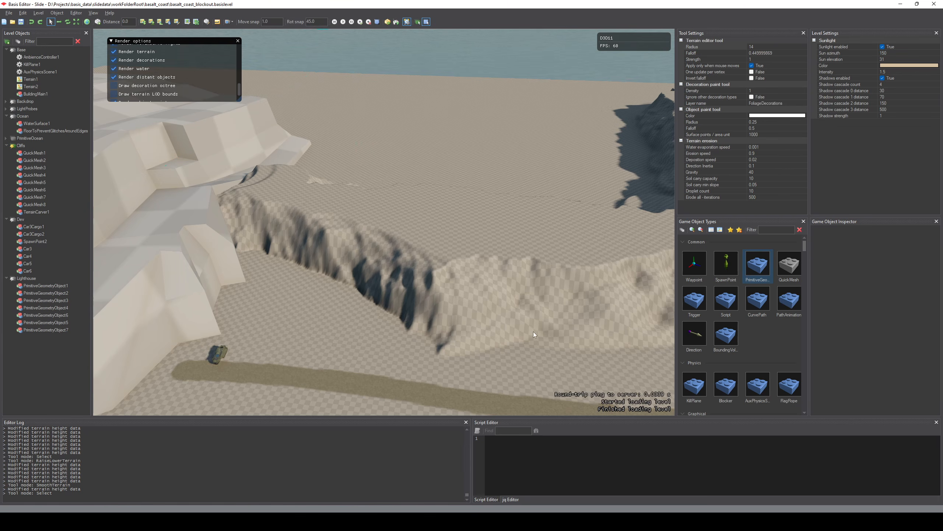
{"action": "right_click_drag", "start_coordinate": [534, 332], "coordinate": [487, 295]}
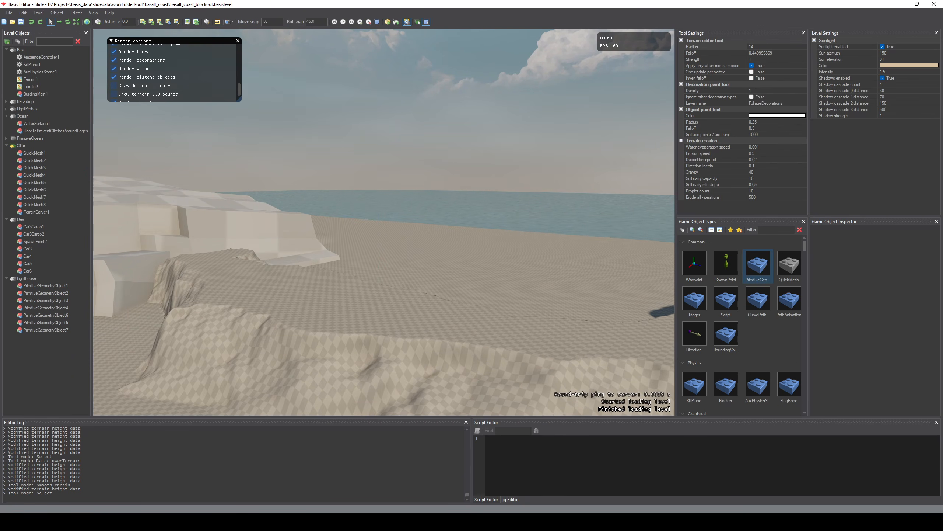
{"action": "right_click_drag", "start_coordinate": [487, 295], "coordinate": [350, 297]}
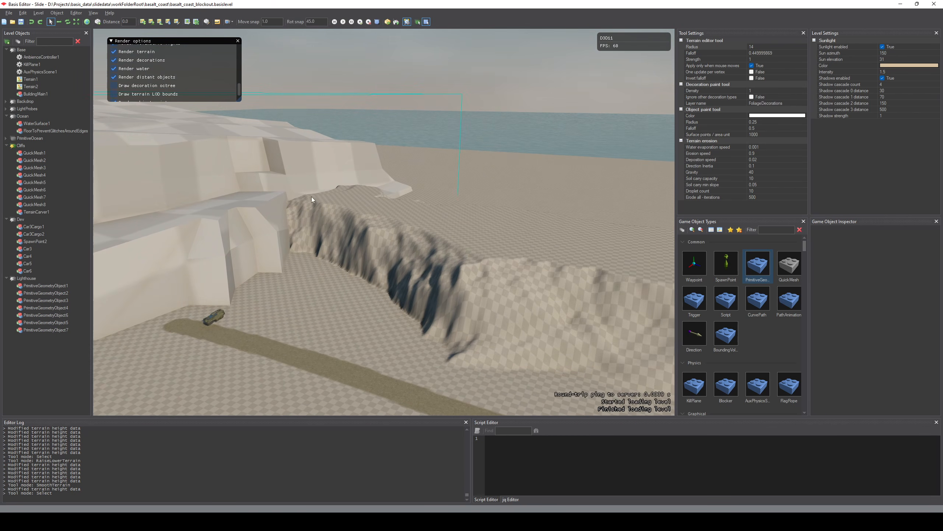
{"action": "right_click_drag", "start_coordinate": [488, 251], "coordinate": [296, 236]}
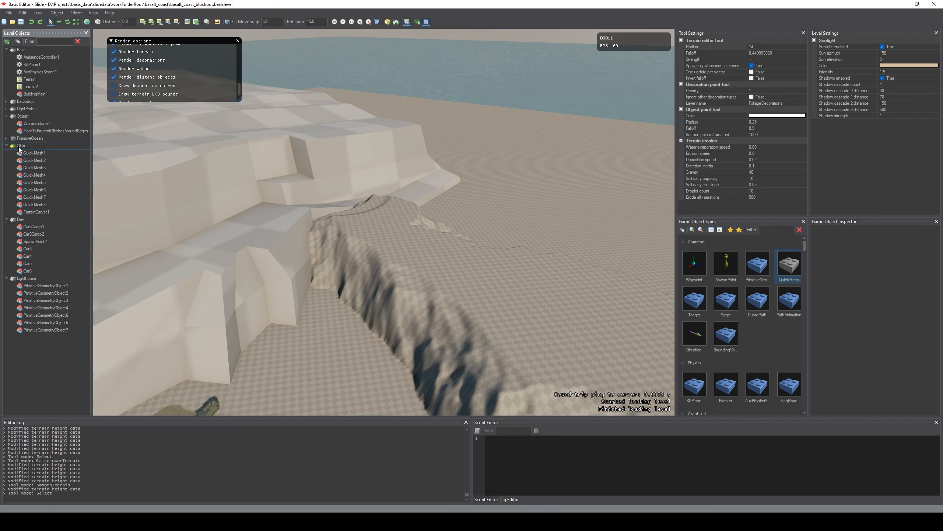
{"action": "key", "text": "a"}
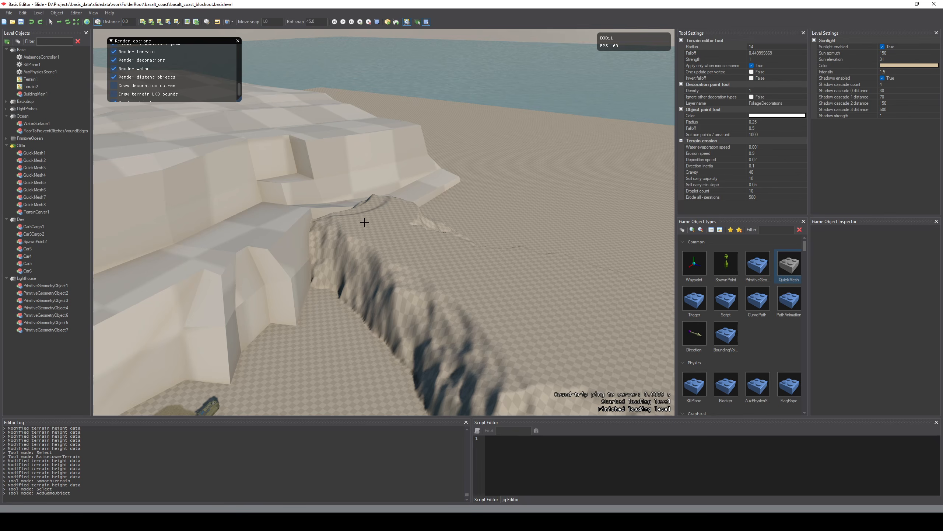
{"action": "key", "text": "s"}
{"action": "right_click_drag", "start_coordinate": [557, 290], "coordinate": [460, 263]}
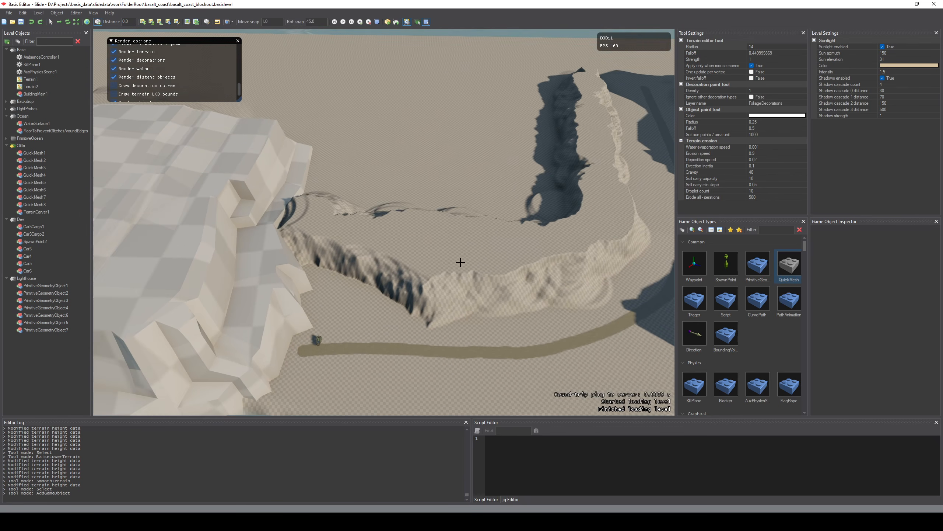
{"action": "left_click", "coordinate": [398, 229]}
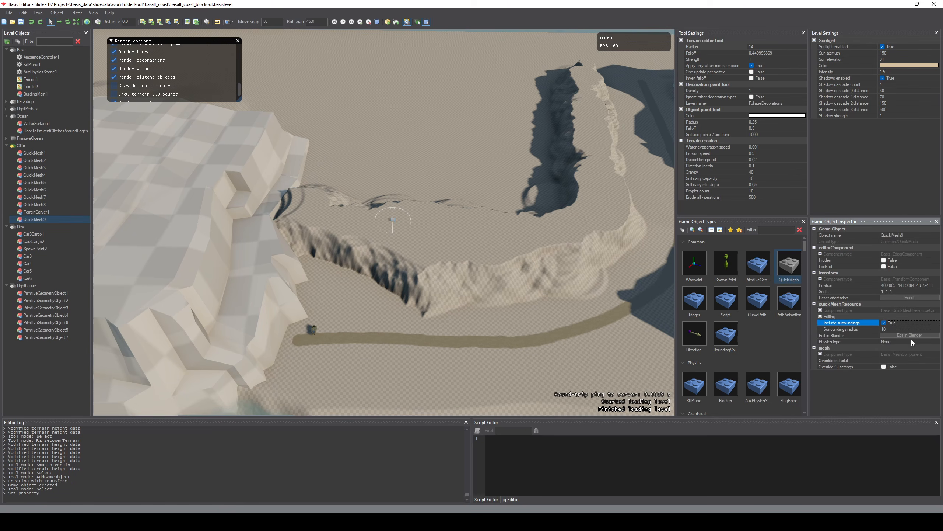
- Set the new QuickMesh's physics type to TriMesh and surroundings radius to 100, and open it for editing in Blender
{"action": "left_click", "coordinate": [901, 349]}
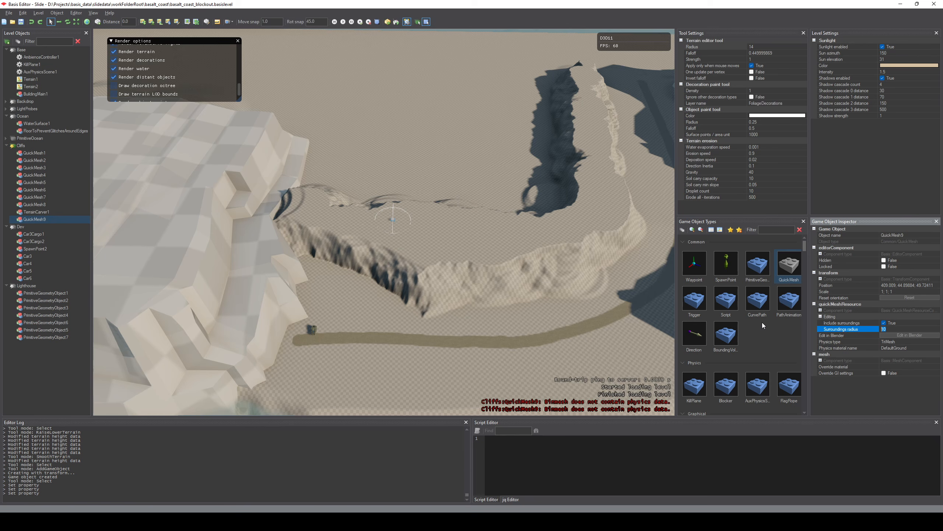
{"action": "type", "text": "100"}
{"action": "key", "text": "Return"}
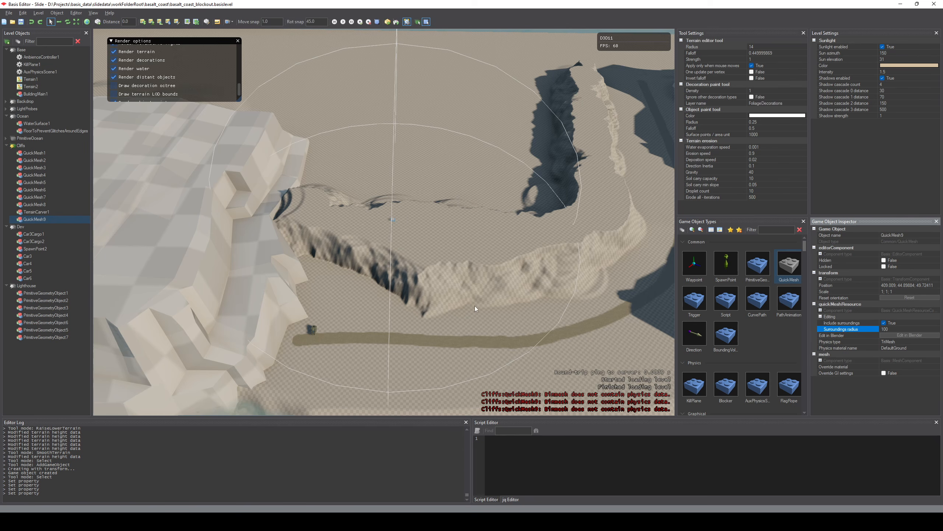
{"action": "left_click", "coordinate": [921, 335]}
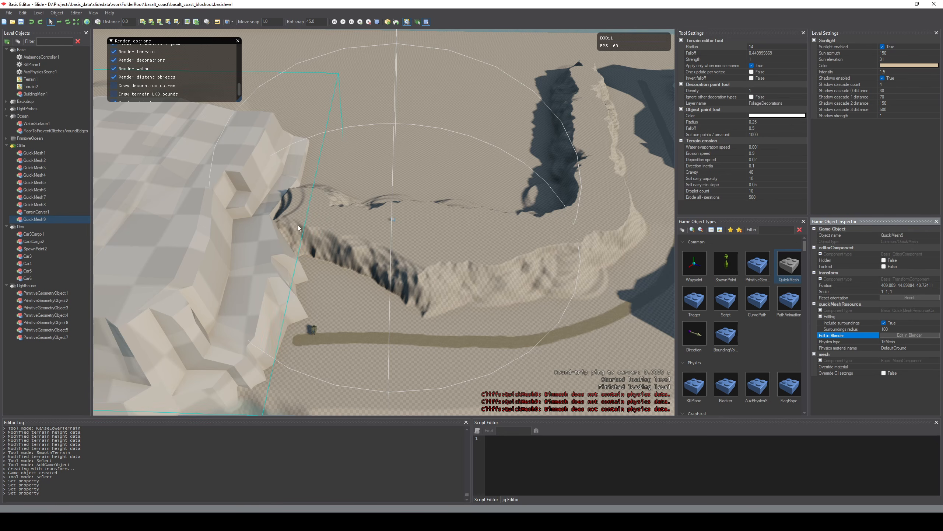
{"action": "left_click", "coordinate": [276, 520]}
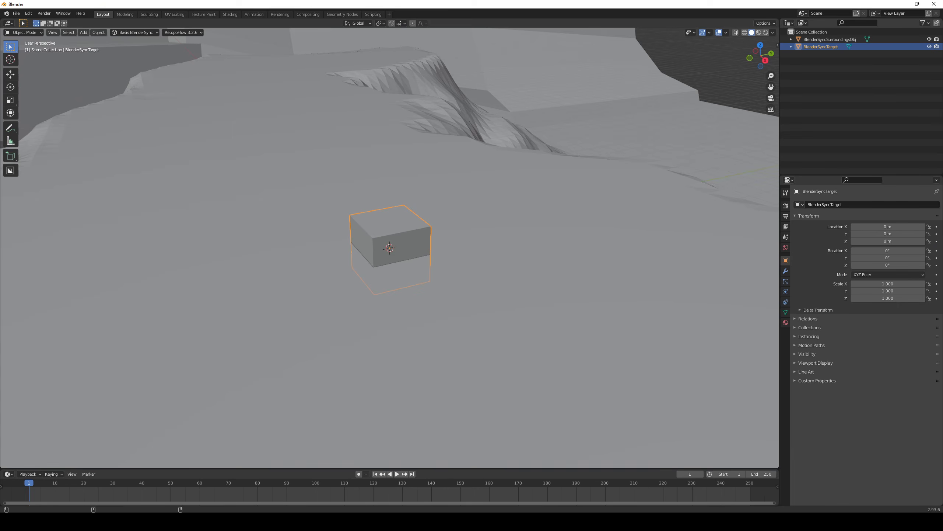
- Set the viewport shading to random object colours so the terrain and the new cube contrast
{"action": "middle_click_drag", "start_coordinate": [401, 243], "coordinate": [531, 241]}
{"action": "scroll", "coordinate": [379, 269], "scroll_direction": "down", "scroll_amount": 9}
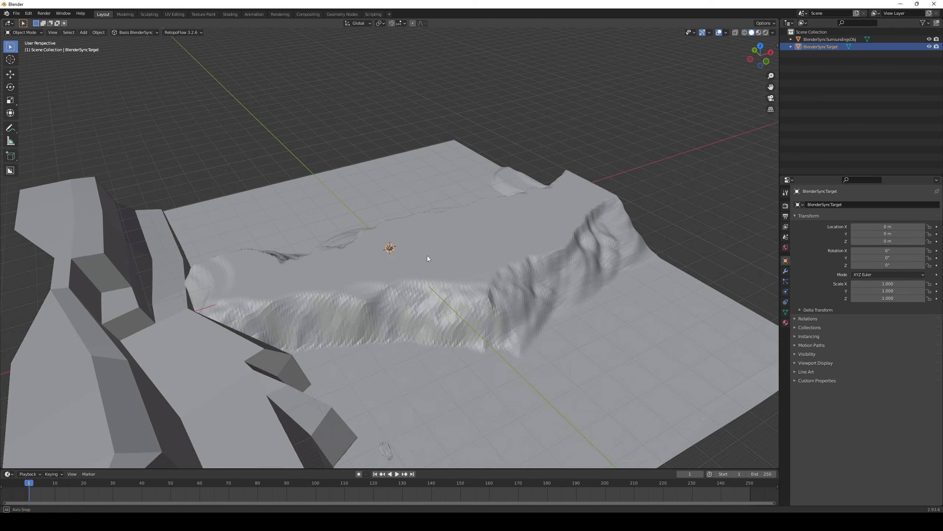
{"action": "middle_click_drag", "start_coordinate": [427, 255], "coordinate": [413, 286]}
{"action": "scroll", "coordinate": [420, 279], "scroll_direction": "up", "scroll_amount": 3}
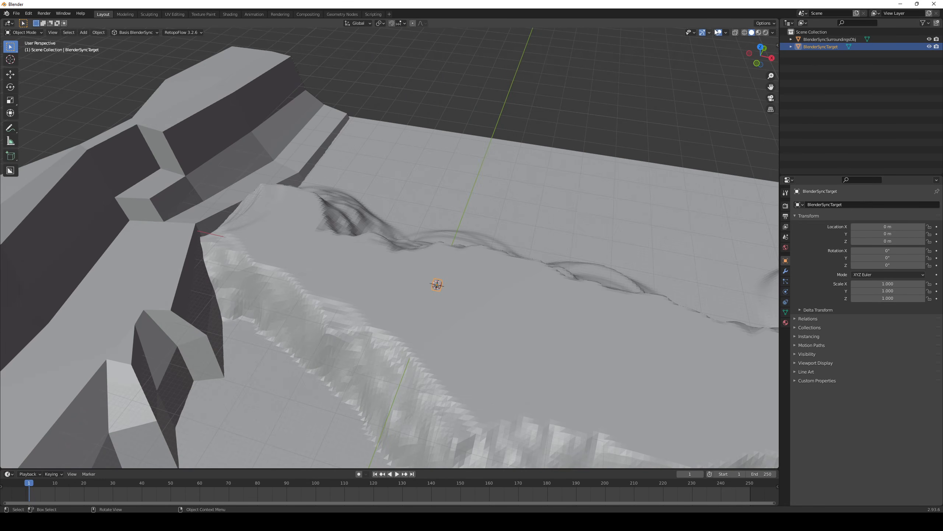
{"action": "left_click", "coordinate": [773, 33]}
{"action": "left_click", "coordinate": [772, 124]}
{"action": "middle_click_drag", "start_coordinate": [681, 170], "coordinate": [409, 289]}
{"action": "middle_click_drag", "start_coordinate": [340, 270], "coordinate": [422, 274]}
- Scale the QuickMesh cube's geometry up into a wide, low block on the terrain between the ridges
{"action": "key", "text": "Tab"}
{"action": "scroll", "coordinate": [421, 274], "scroll_direction": "up", "scroll_amount": 1}
{"action": "scroll", "coordinate": [457, 293], "scroll_direction": "down", "scroll_amount": 1}
{"action": "scroll", "coordinate": [457, 293], "scroll_direction": "down", "scroll_amount": 1}
{"action": "key", "text": "s"}
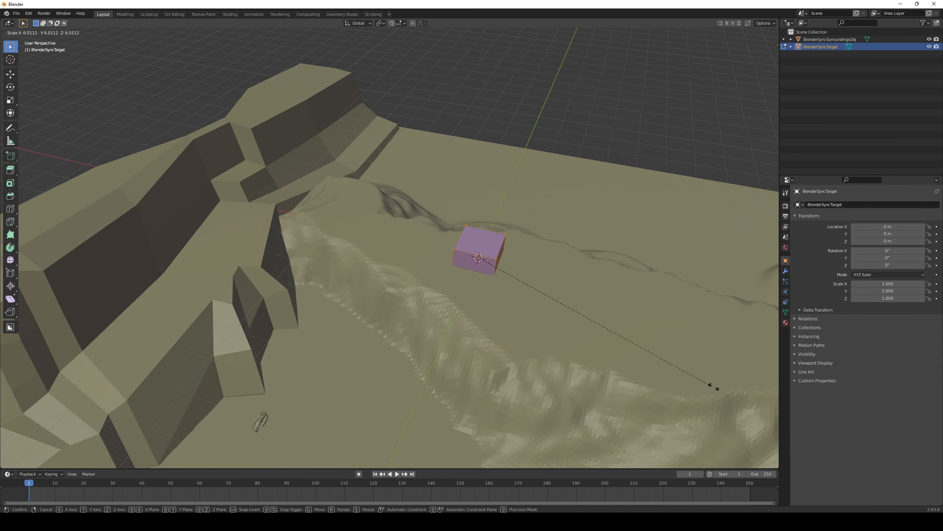
{"action": "left_click", "coordinate": [52, 423]}
{"action": "middle_click_drag", "start_coordinate": [520, 329], "coordinate": [547, 350]}
{"action": "left_click", "coordinate": [510, 330]}
{"action": "key", "text": "s"}
{"action": "left_click", "coordinate": [578, 348]}
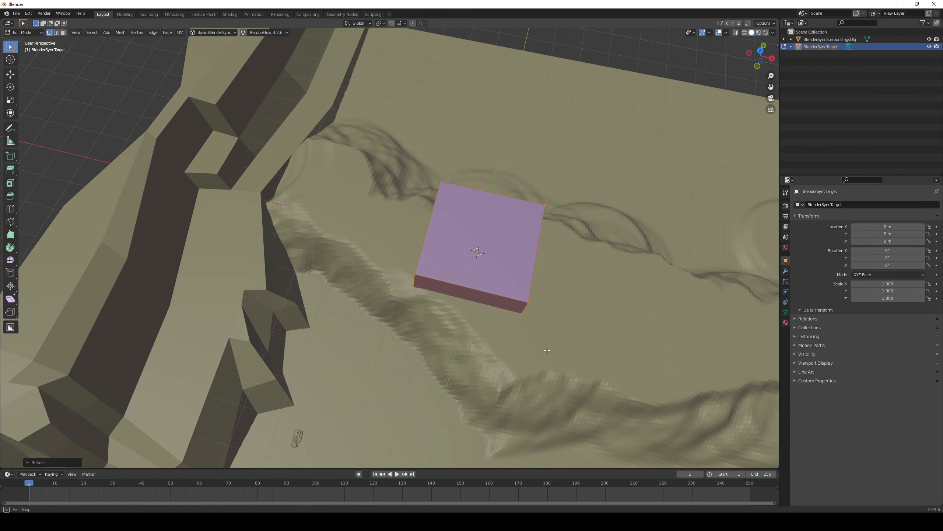
- Extrude the block's cliff-side end face in two segments until it reaches the rock wall
{"action": "middle_click_drag", "start_coordinate": [480, 325], "coordinate": [456, 349]}
{"action": "scroll", "coordinate": [426, 330], "scroll_direction": "up", "scroll_amount": 2}
{"action": "middle_click_drag", "start_coordinate": [424, 211], "coordinate": [420, 290]}
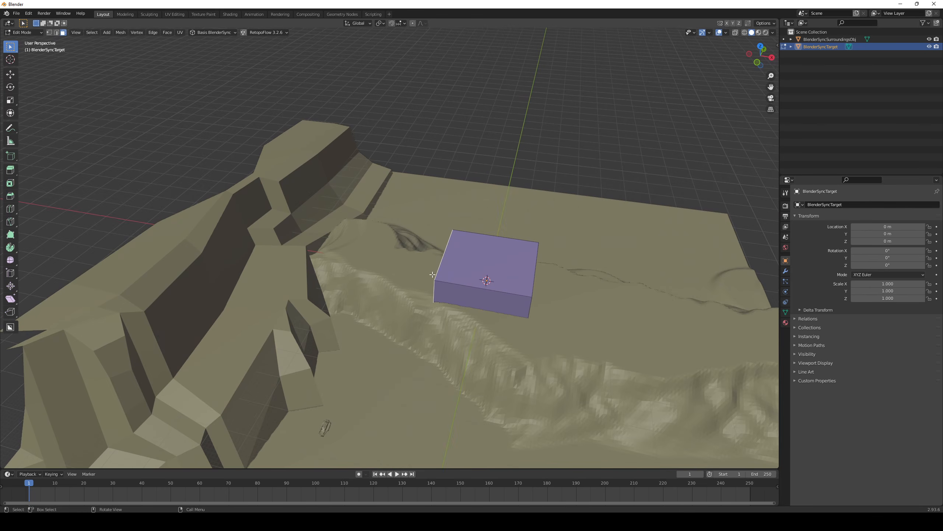
{"action": "key", "text": "e"}
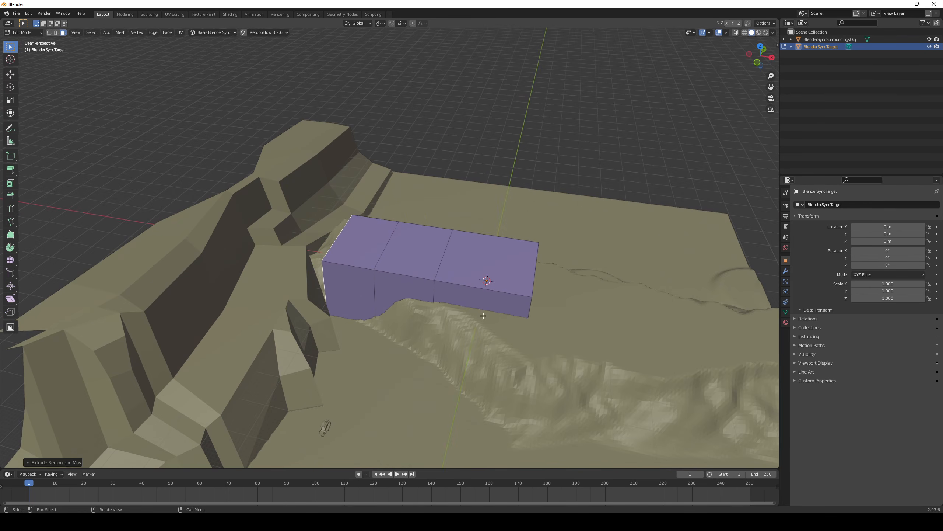
{"action": "middle_click_drag", "start_coordinate": [483, 315], "coordinate": [469, 341]}
{"action": "middle_click_drag", "start_coordinate": [397, 286], "coordinate": [431, 300]}
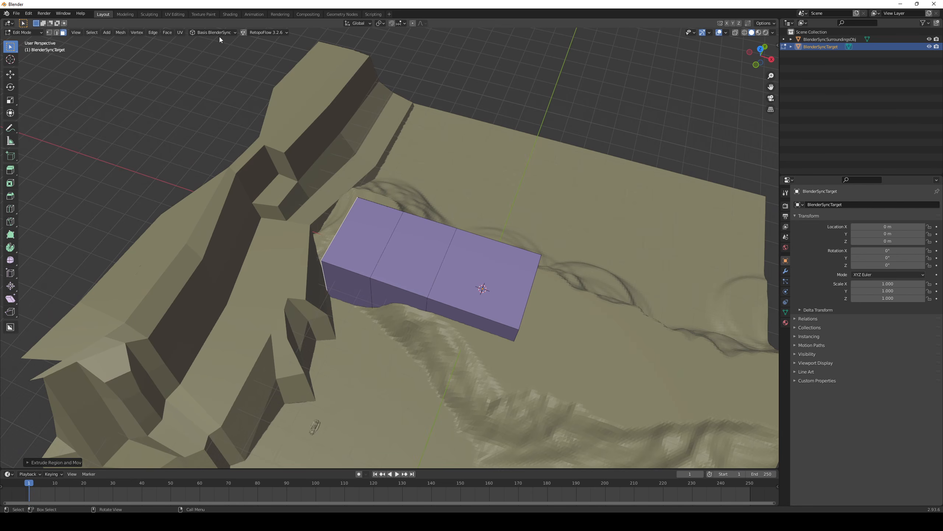
- Send the extruded block to the level and switch to the Basis Editor to work on the terrain around it
{"action": "left_click", "coordinate": [209, 77]}
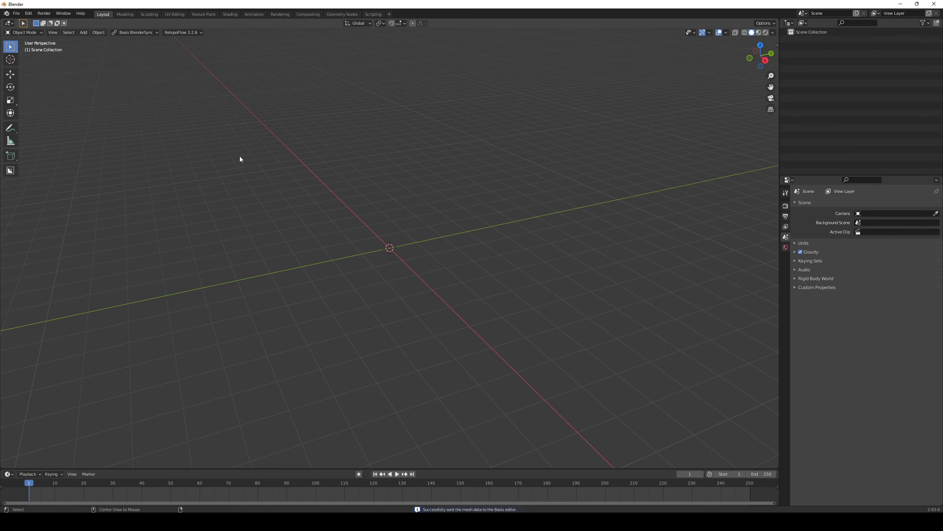
{"action": "key", "text": "alt+Tab"}
{"action": "middle_click_drag", "start_coordinate": [376, 202], "coordinate": [557, 255]}
{"action": "right_click_drag", "start_coordinate": [384, 222], "coordinate": [252, 216]}
{"action": "right_click_drag", "start_coordinate": [528, 186], "coordinate": [506, 209]}
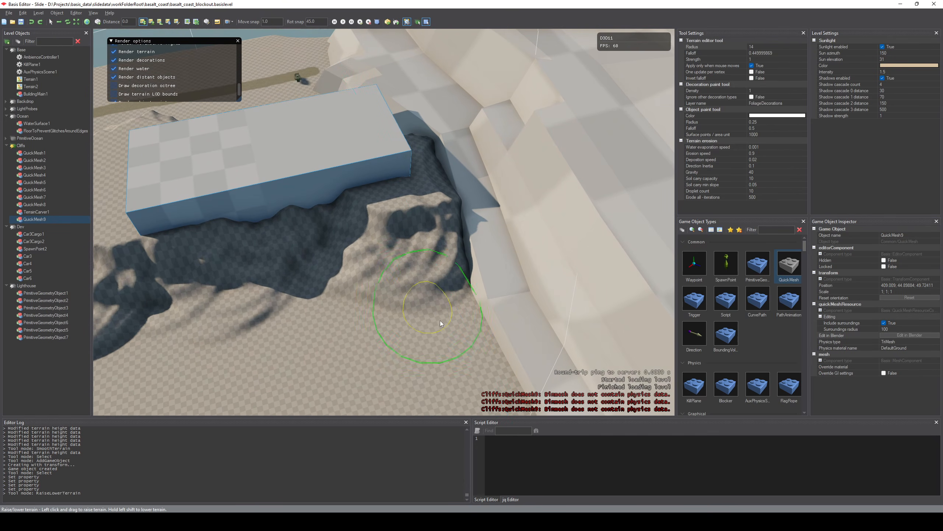
- Level the raised terrain between the block's end and the cliff wall to the height of the nearby ground
{"action": "key", "text": "2"}
{"action": "left_click", "coordinate": [448, 285], "text": "shift"}
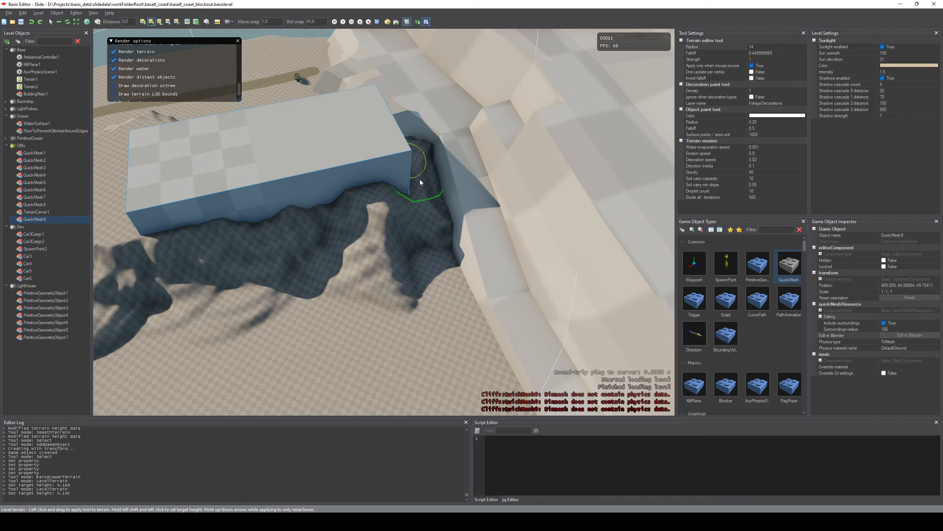
{"action": "left_click_drag", "start_coordinate": [411, 159], "coordinate": [409, 164]}
{"action": "mouse_move", "coordinate": [409, 163]}
{"action": "right_mouse_down"}
{"action": "mouse_move", "coordinate": [371, 226]}
{"action": "mouse_move", "coordinate": [375, 246]}
{"action": "right_mouse_up"}
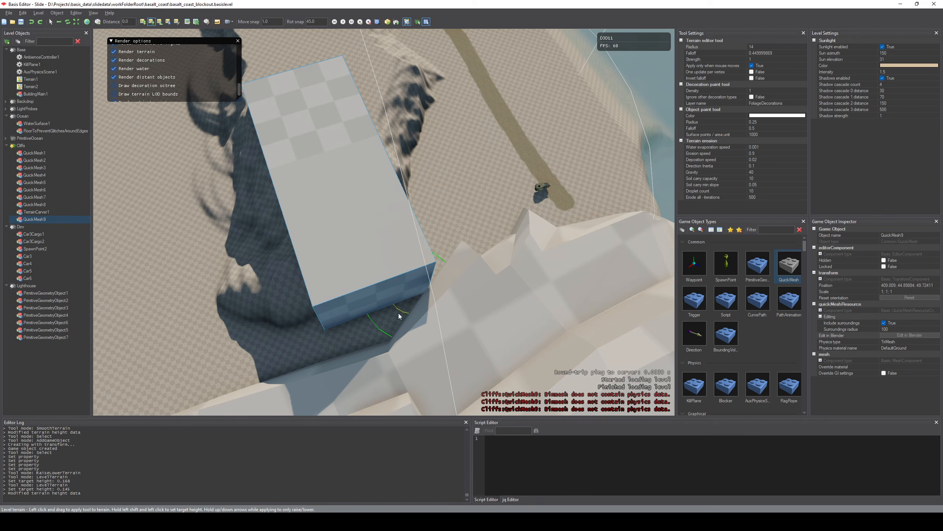
{"action": "left_click_drag", "start_coordinate": [425, 297], "coordinate": [427, 296]}
{"action": "right_click_drag", "start_coordinate": [427, 296], "coordinate": [494, 242]}
{"action": "key", "text": "Escape"}
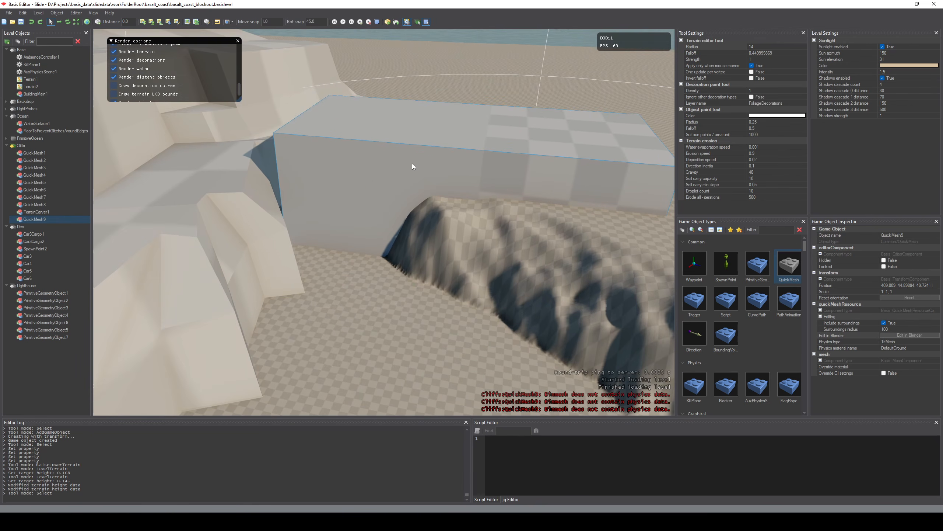
- Reopen the QuickMesh in Blender and select its upper end corner by the cliff, with snapping targeting Vertex
{"action": "left_click", "coordinate": [916, 336]}
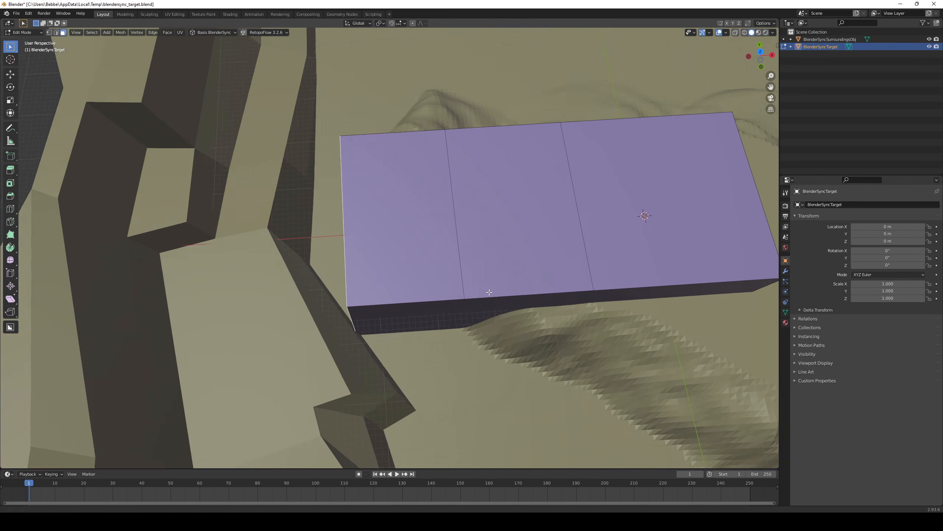
{"action": "middle_click_drag", "start_coordinate": [489, 292], "coordinate": [407, 257]}
{"action": "key", "text": "1"}
{"action": "middle_click_drag", "start_coordinate": [332, 231], "coordinate": [400, 61]}
{"action": "left_click", "coordinate": [331, 200]}
{"action": "left_click", "coordinate": [404, 23]}
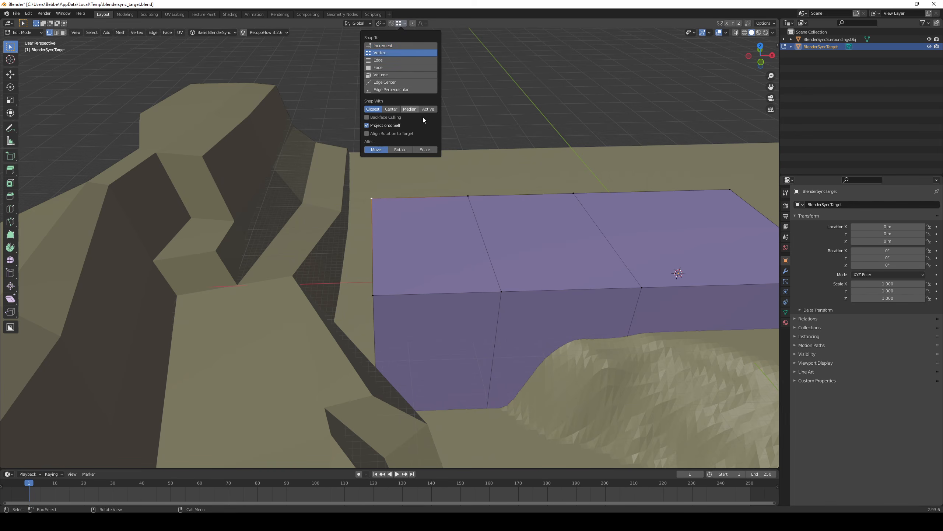
{"action": "middle_click_drag", "start_coordinate": [426, 177], "coordinate": [377, 253]}
- Move the two upper corner vertices of the block's end onto the cliff's ledge
{"action": "key", "text": "g"}
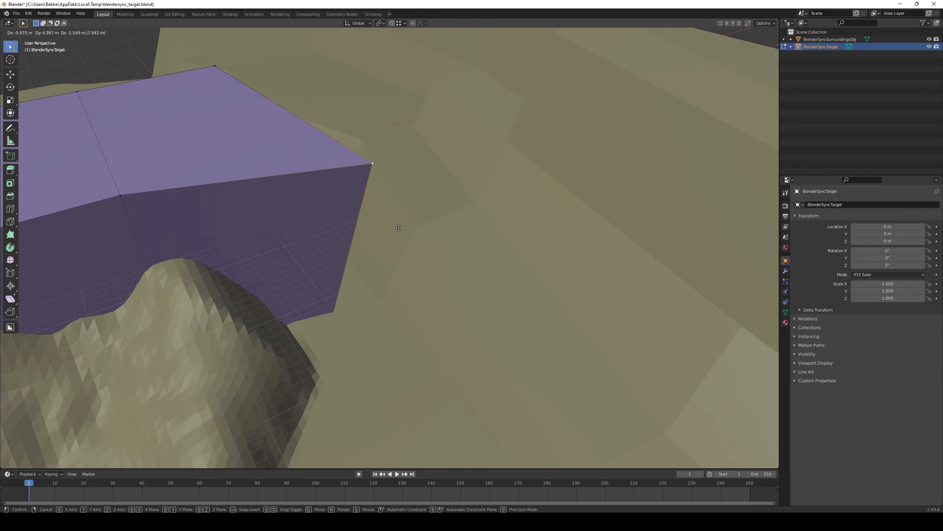
{"action": "left_click", "coordinate": [423, 228]}
{"action": "middle_click_drag", "start_coordinate": [423, 229], "coordinate": [343, 299]}
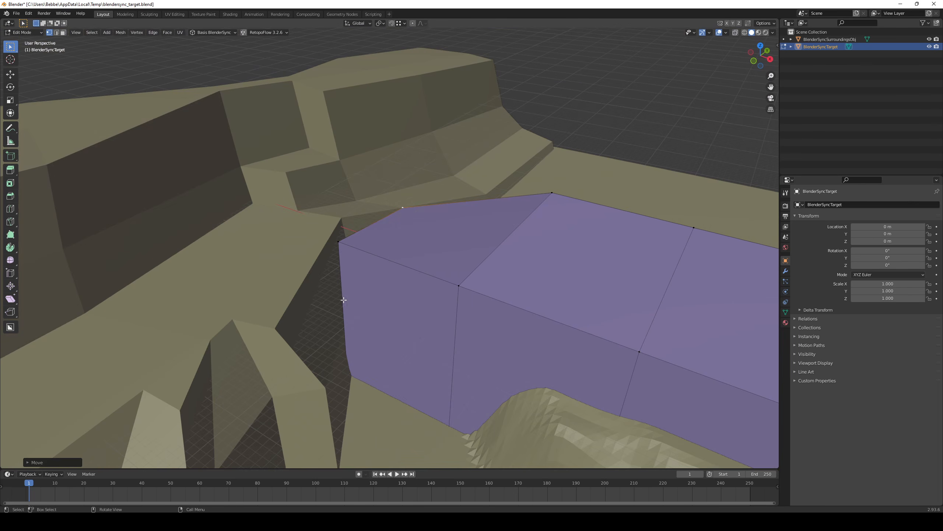
{"action": "mouse_move", "coordinate": [344, 248]}
{"action": "middle_mouse_down"}
{"action": "mouse_move", "coordinate": [373, 274]}
{"action": "mouse_move", "coordinate": [347, 266]}
{"action": "middle_mouse_up"}
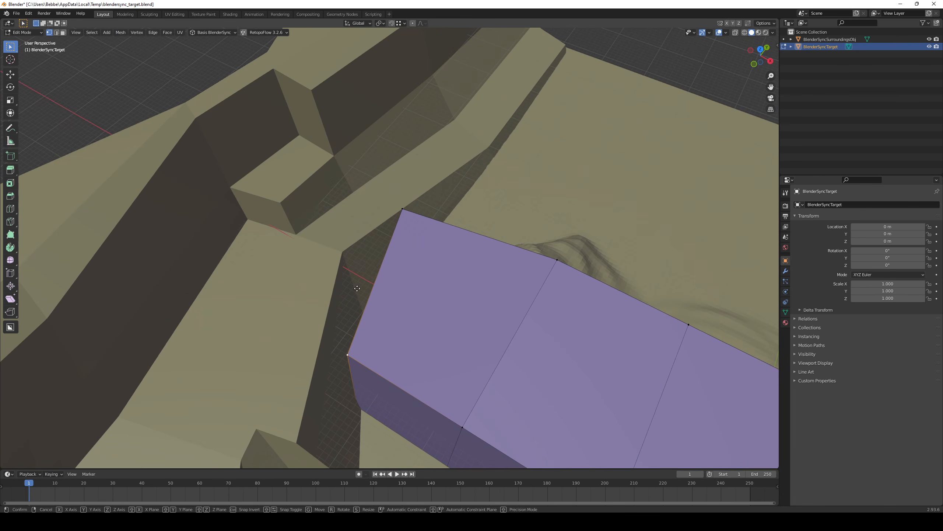
{"action": "left_click", "coordinate": [407, 326]}
{"action": "middle_click_drag", "start_coordinate": [406, 326], "coordinate": [357, 215]}
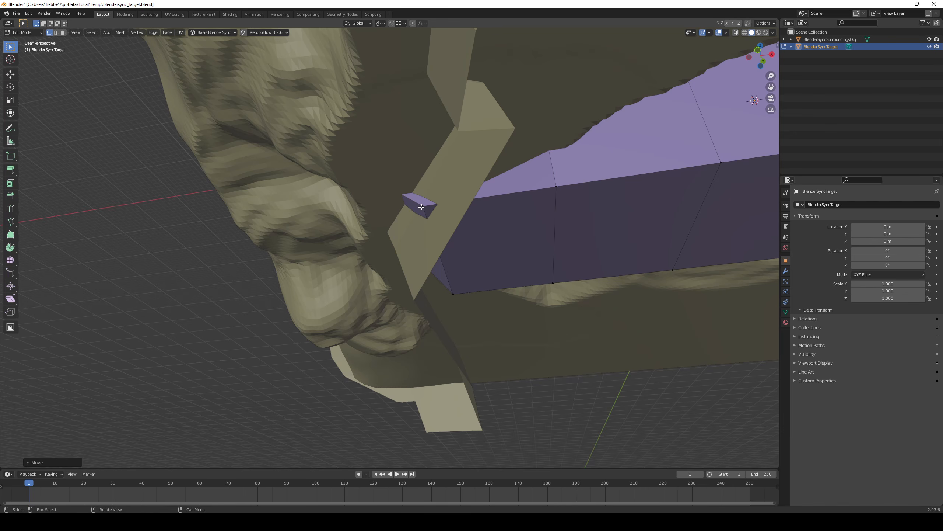
- Snap the two lower corner vertices of the block's end to the base of the cliff mesh
{"action": "middle_click_drag", "start_coordinate": [422, 207], "coordinate": [411, 271]}
{"action": "key", "text": "g"}
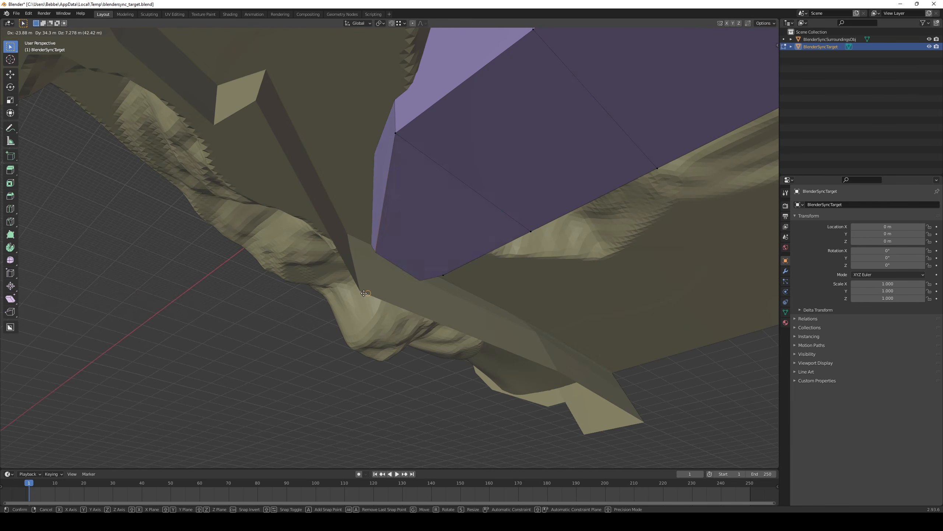
{"action": "left_click", "coordinate": [364, 294]}
{"action": "middle_click_drag", "start_coordinate": [484, 289], "coordinate": [434, 257]}
{"action": "key", "text": "Tab"}
{"action": "left_click", "coordinate": [362, 255]}
{"action": "middle_click_drag", "start_coordinate": [362, 256], "coordinate": [422, 298]}
{"action": "key", "text": "g"}
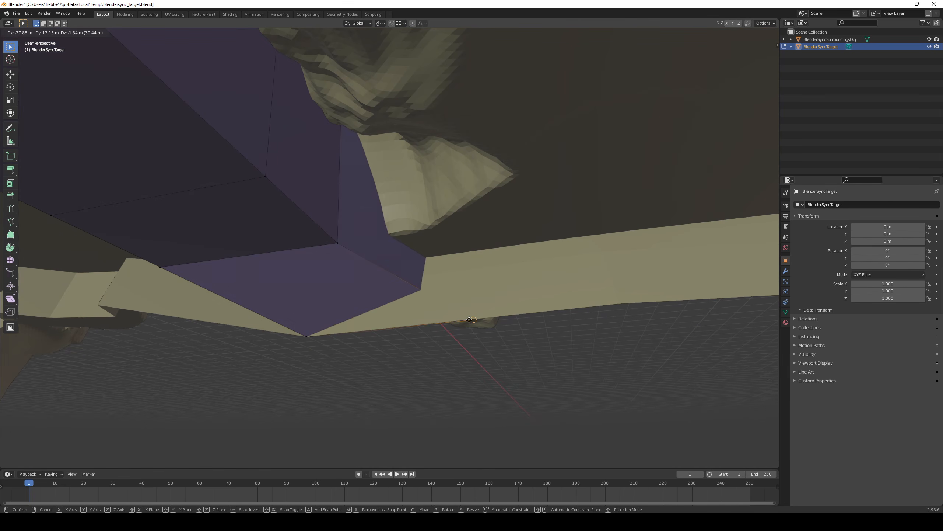
{"action": "left_click", "coordinate": [447, 321]}
{"action": "middle_click_drag", "start_coordinate": [447, 321], "coordinate": [426, 304]}
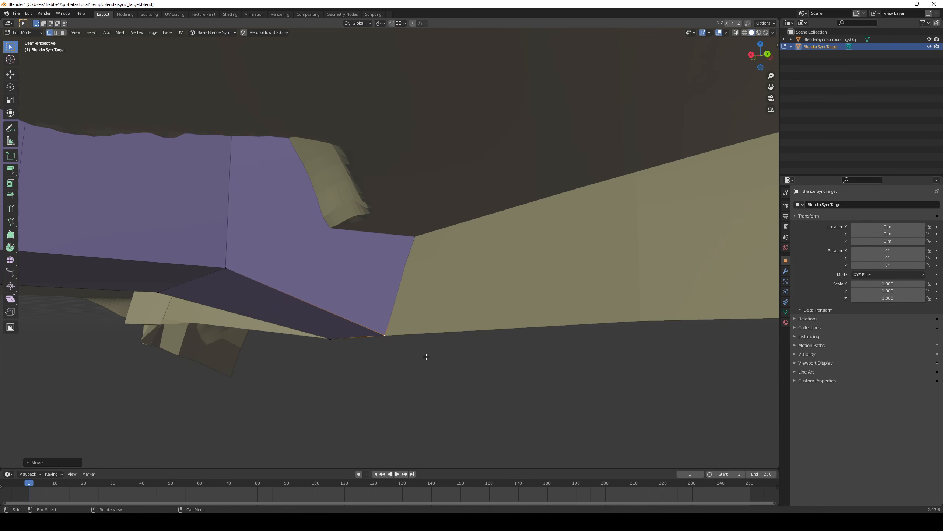
- Move the edge loop nearest the cliff horizontally by about -12.2 m in X and 5.8 m in Y
{"action": "middle_click_drag", "start_coordinate": [426, 356], "coordinate": [383, 249]}
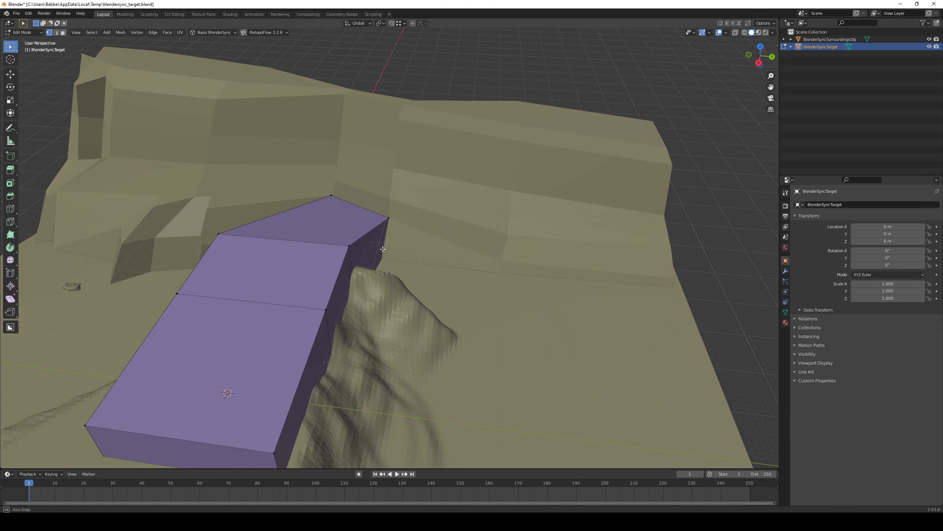
{"action": "key", "text": "2"}
{"action": "middle_click_drag", "start_coordinate": [296, 266], "coordinate": [495, 370]}
{"action": "left_click", "coordinate": [456, 303]}
{"action": "key", "text": "KP_7"}
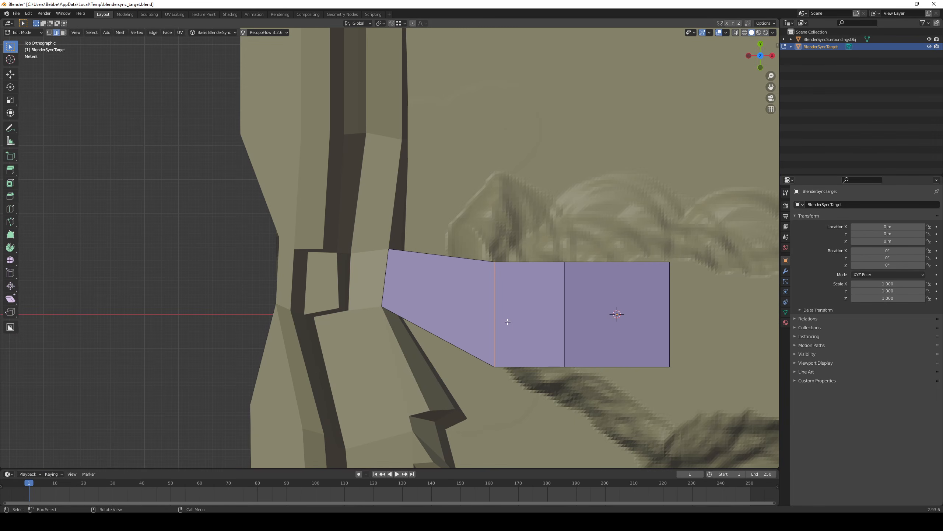
{"action": "key", "text": "shift+g"}
{"action": "key", "text": "g"}
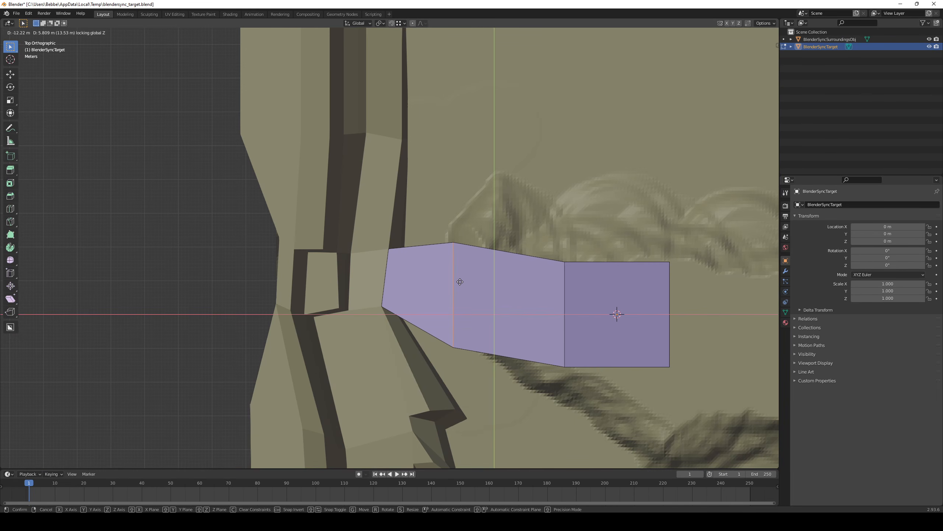
{"action": "left_click", "coordinate": [460, 282]}
{"action": "middle_click_drag", "start_coordinate": [460, 282], "coordinate": [686, 265]}
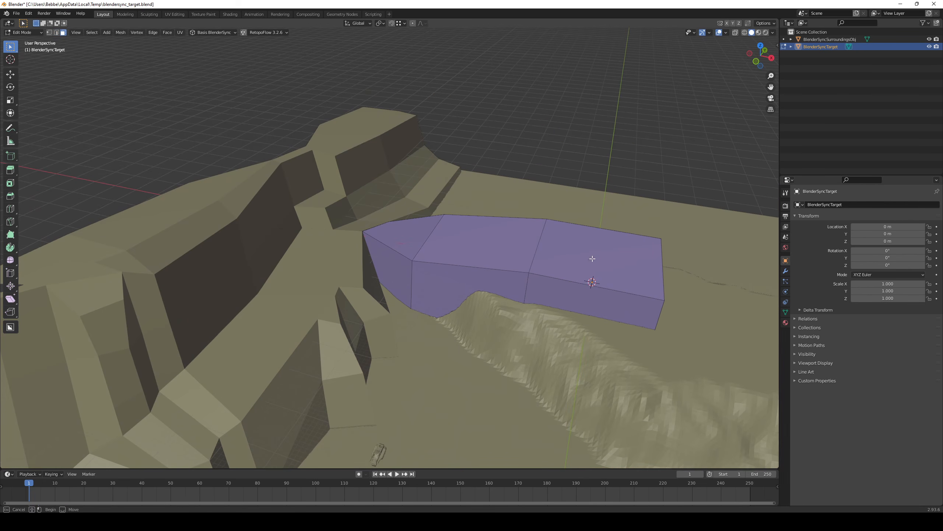
- Lower the top face of the block's outermost segment by about 7.6 m along Z
{"action": "left_click", "coordinate": [563, 270]}
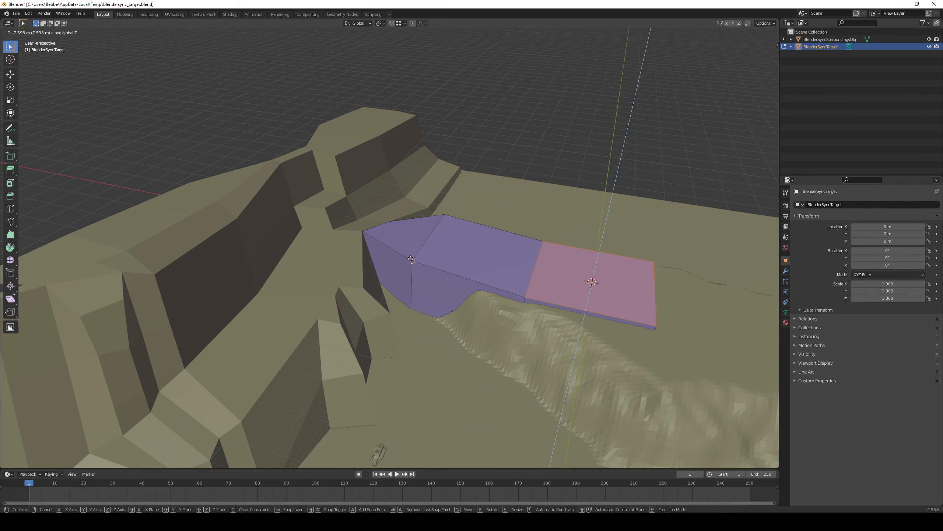
{"action": "left_click", "coordinate": [536, 290]}
{"action": "middle_click_drag", "start_coordinate": [536, 290], "coordinate": [490, 314]}
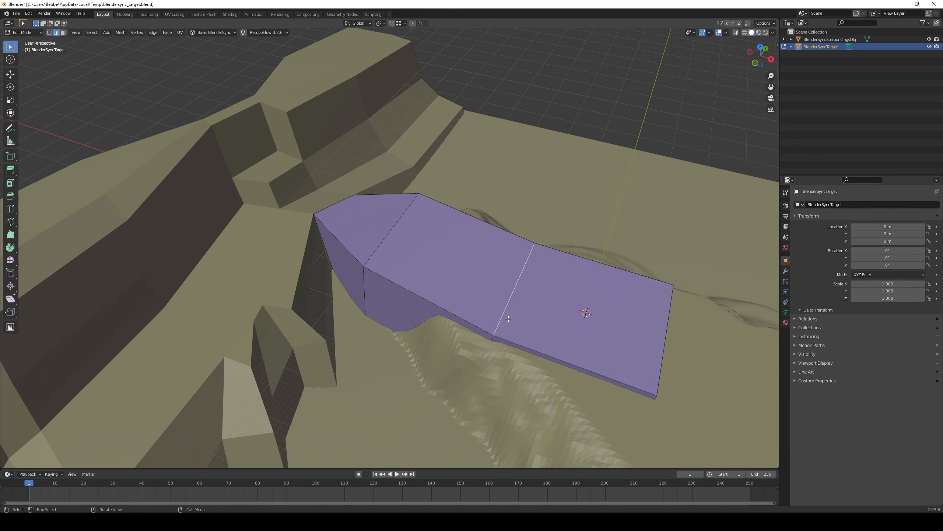
- Move the block's second edge loop horizontally closer to the cliff
{"action": "key", "text": "KP_7"}
{"action": "key", "text": "shift+g"}
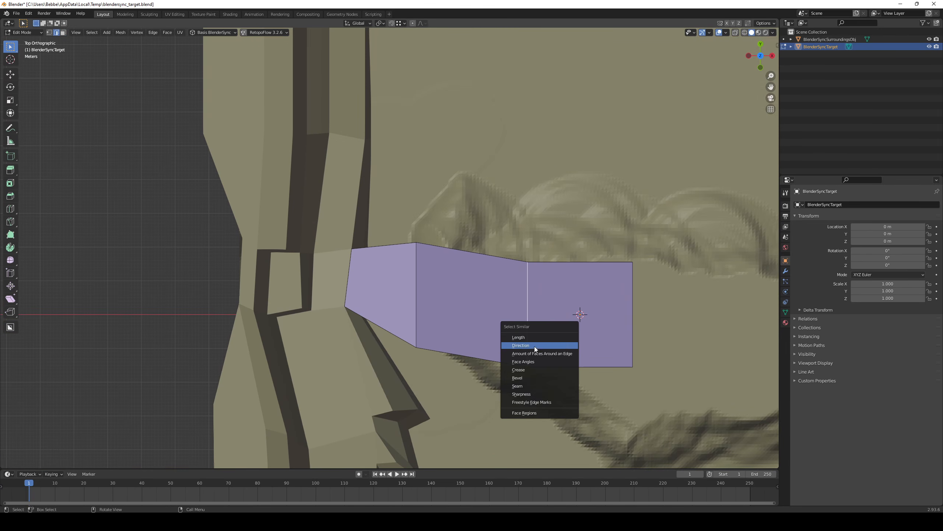
{"action": "key", "text": "g"}
{"action": "key", "text": "z"}
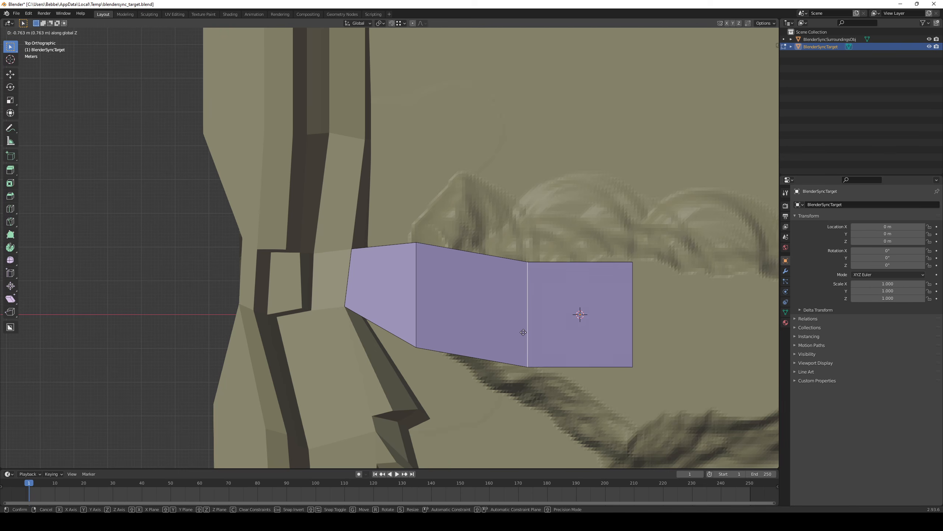
{"action": "right_click", "coordinate": [524, 331]}
{"action": "key", "text": "g"}
{"action": "left_click", "coordinate": [505, 336]}
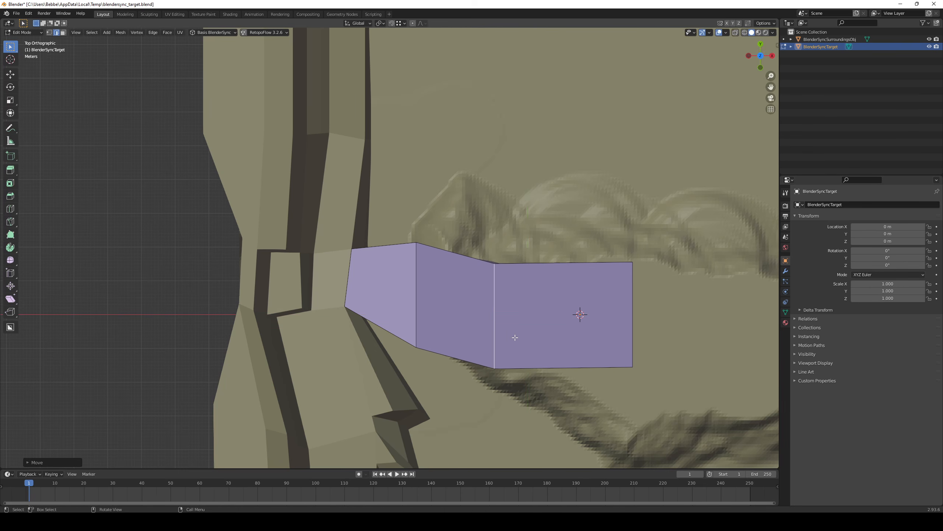
- Rotate the second edge loop to run diagonally across the block and scale it wider horizontally
{"action": "key", "text": "r"}
{"action": "left_click", "coordinate": [533, 332]}
{"action": "middle_click_drag", "start_coordinate": [533, 333], "coordinate": [540, 327]}
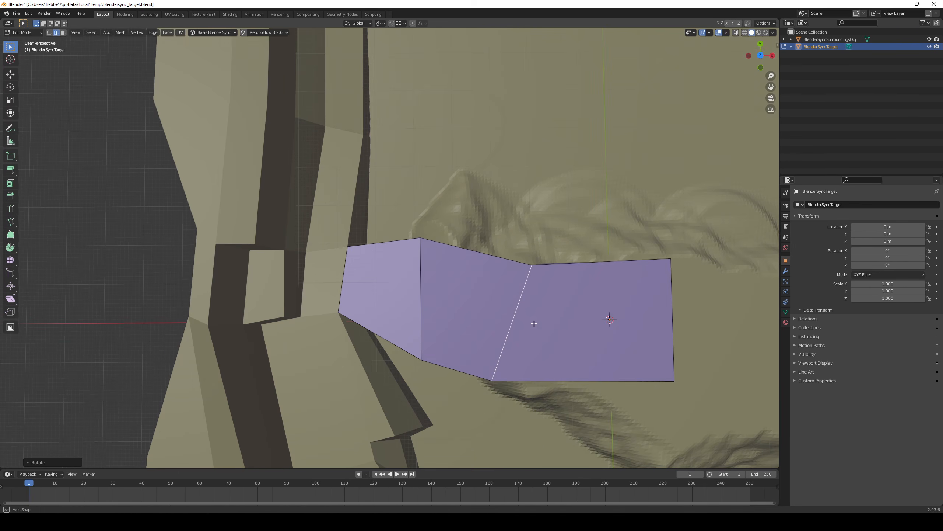
{"action": "key", "text": "s"}
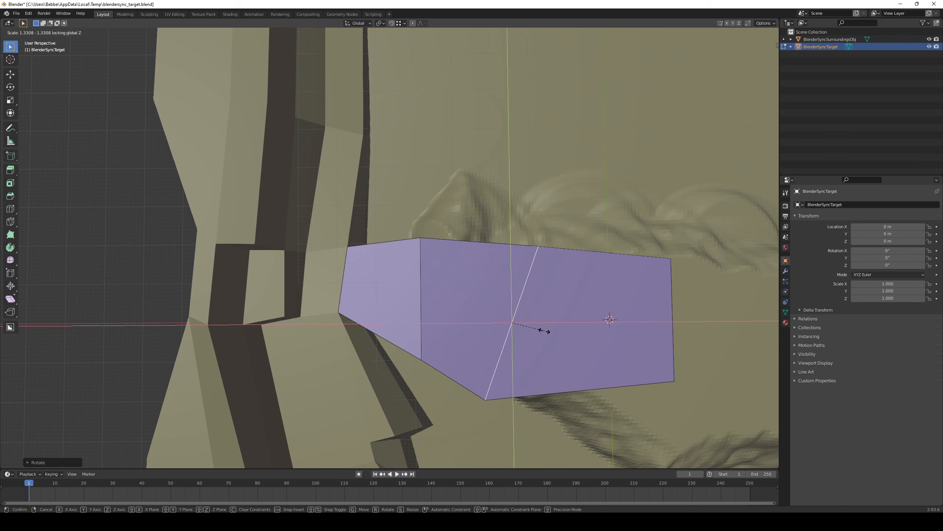
{"action": "left_click", "coordinate": [535, 329]}
- Try to move the block's end face diagonally and rotate it by about 25° to follow the second edge loop
{"action": "middle_click_drag", "start_coordinate": [535, 329], "coordinate": [541, 297]}
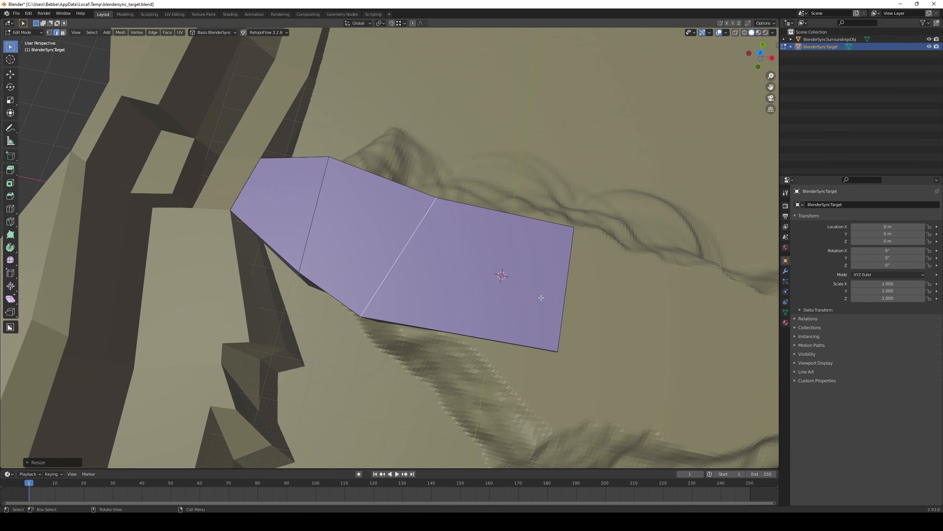
{"action": "middle_click_drag", "start_coordinate": [576, 336], "coordinate": [565, 327]}
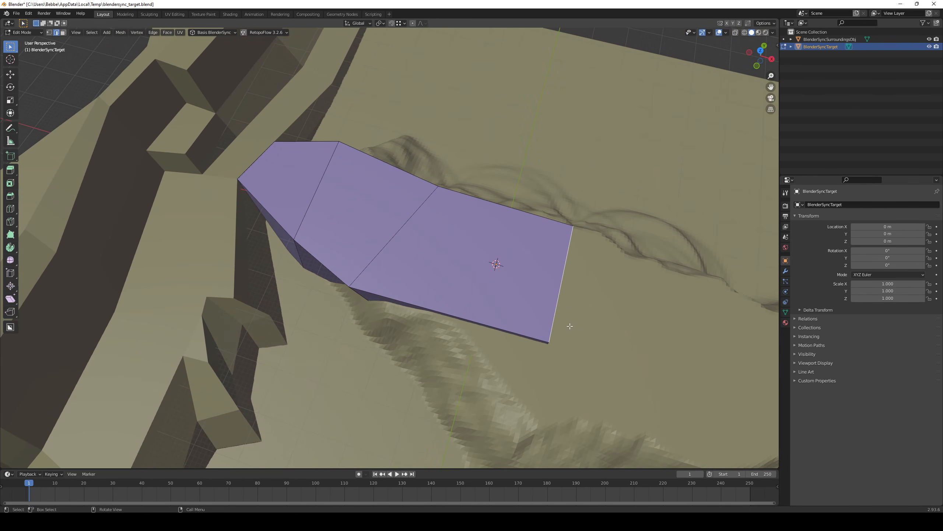
{"action": "key", "text": "KP_7"}
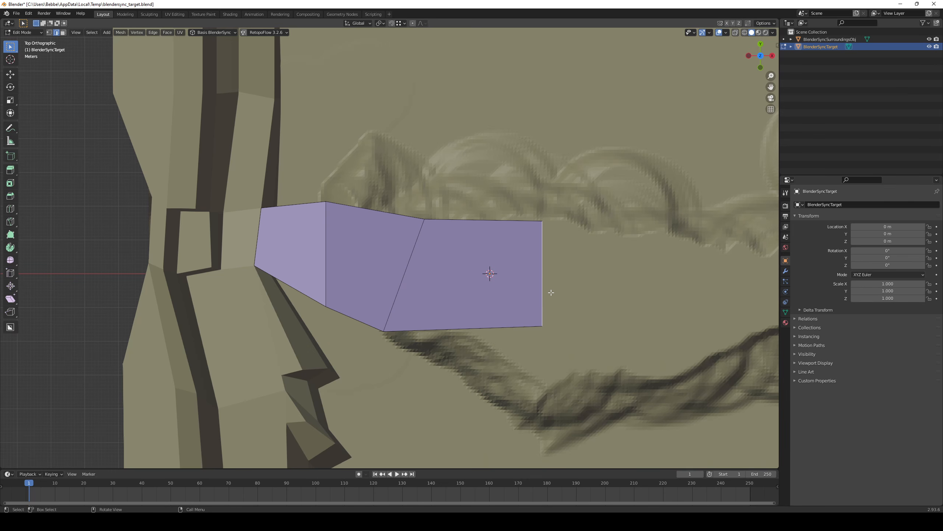
{"action": "key", "text": "g"}
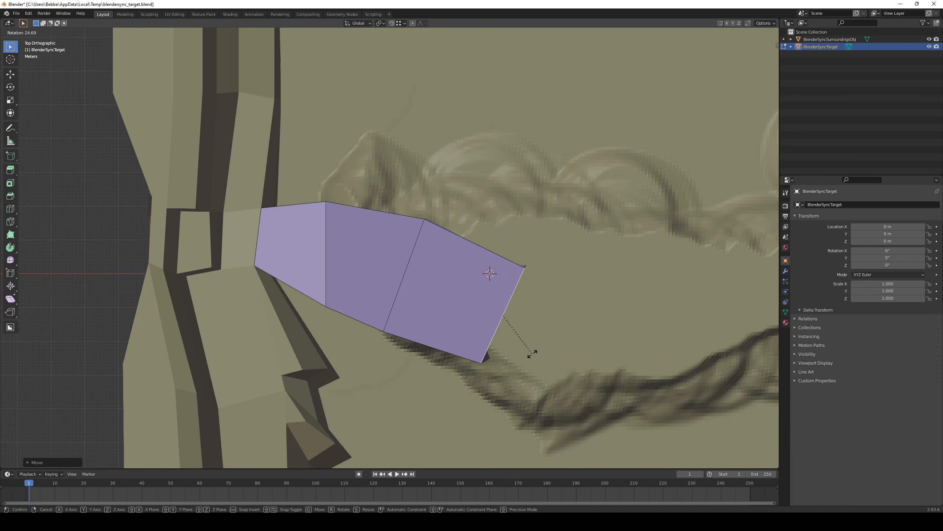
{"action": "left_click", "coordinate": [532, 354]}
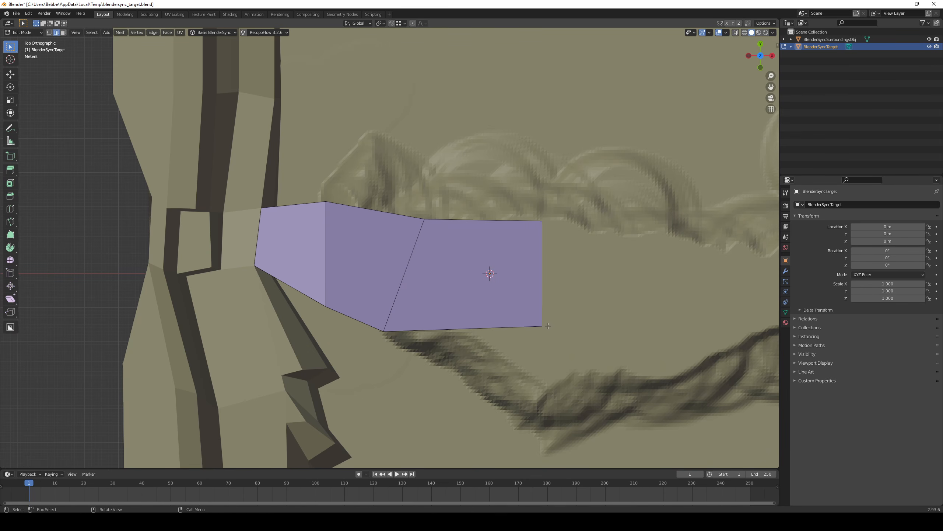
{"action": "middle_click_drag", "start_coordinate": [548, 326], "coordinate": [521, 327]}
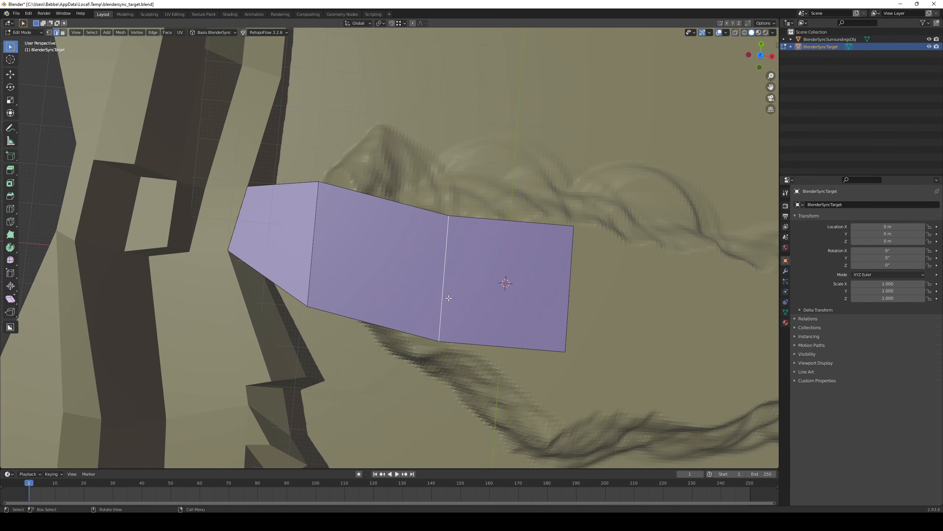
- Rotate the block's second edge loop diagonally, shift it towards the cliff and scale it horizontally by about 1.4
{"action": "mouse_move", "coordinate": [449, 298]}
{"action": "middle_mouse_down"}
{"action": "mouse_move", "coordinate": [450, 223]}
{"action": "mouse_move", "coordinate": [450, 284]}
{"action": "middle_mouse_up"}
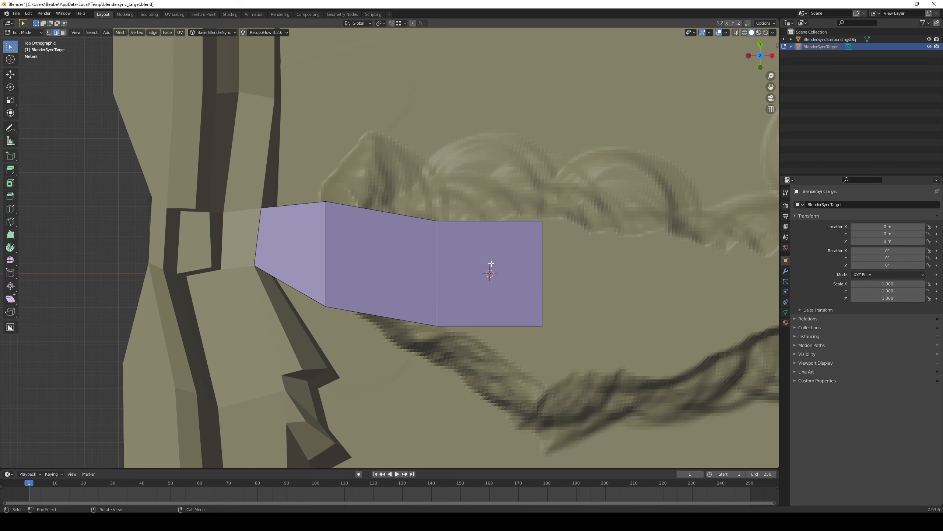
{"action": "key", "text": "r"}
{"action": "left_click", "coordinate": [528, 281]}
{"action": "key", "text": "g"}
{"action": "left_click", "coordinate": [501, 299]}
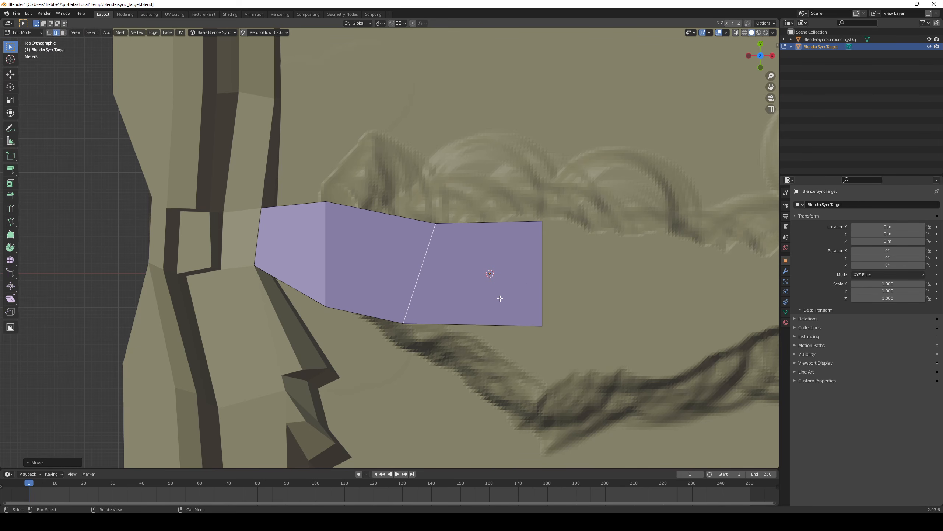
{"action": "key", "text": "s"}
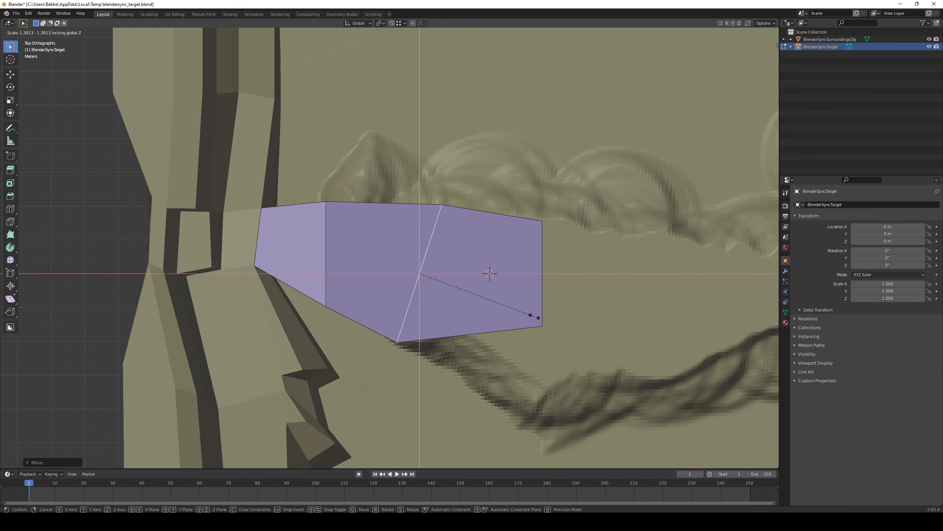
{"action": "left_click", "coordinate": [543, 321]}
- Shift the block's end face towards the dark ridge, rotate it parallel to the second loop and scale it by about 1.8
{"action": "middle_click_drag", "start_coordinate": [544, 297], "coordinate": [492, 264]}
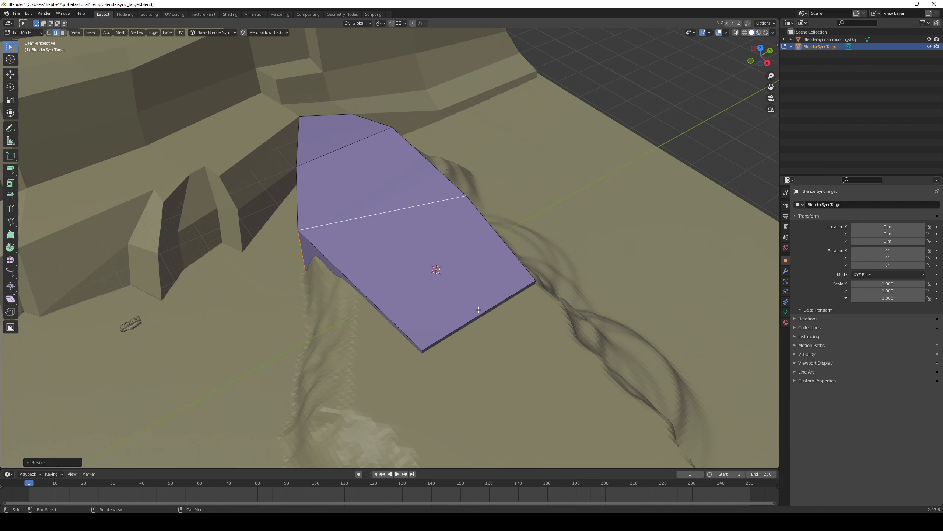
{"action": "key", "text": "KP_7"}
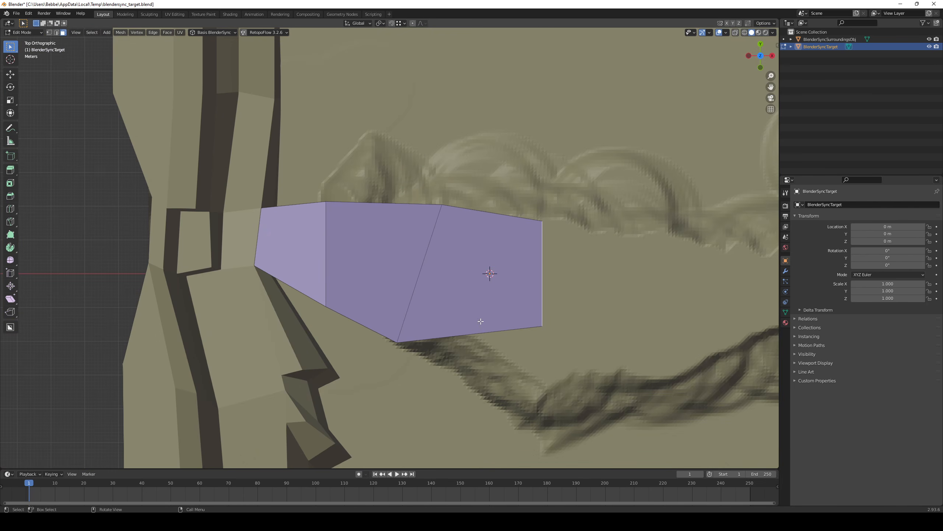
{"action": "key", "text": "g"}
{"action": "left_click", "coordinate": [564, 347]}
{"action": "key", "text": "r"}
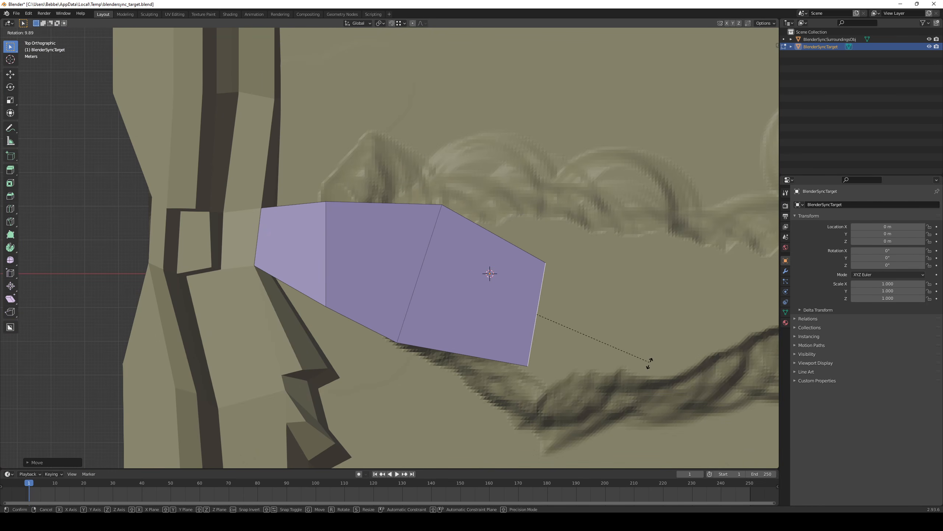
{"action": "left_click", "coordinate": [646, 380]}
{"action": "key", "text": "s"}
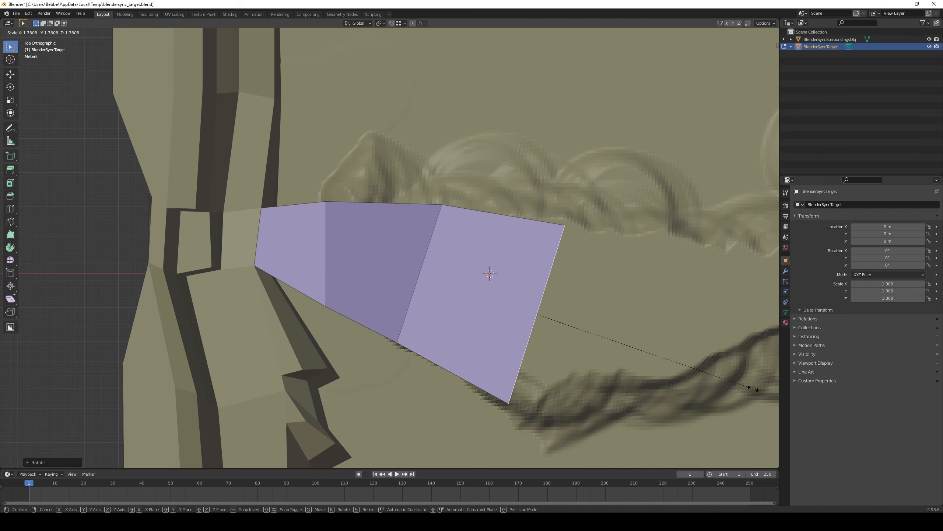
{"action": "left_click", "coordinate": [763, 387]}
- Adjust the position of the enlarged end face and scale it slightly larger to cover the terrain ridge
{"action": "middle_click_drag", "start_coordinate": [599, 364], "coordinate": [505, 226]}
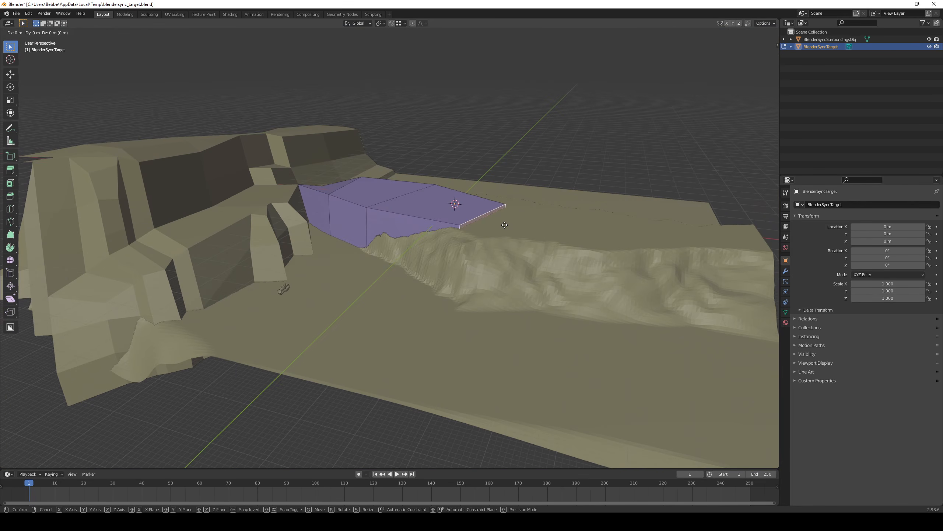
{"action": "left_click", "coordinate": [503, 225]}
{"action": "left_click", "coordinate": [539, 237]}
{"action": "middle_click_drag", "start_coordinate": [535, 232], "coordinate": [544, 262]}
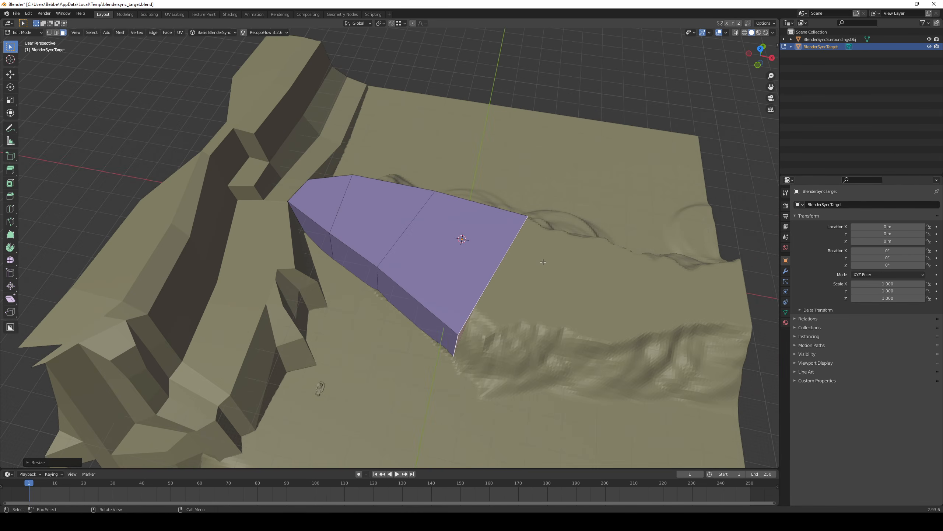
- Extrude a new segment from the end face, rotate its end square to the X axis and position it along the ridge
{"action": "key", "text": "KP_7"}
{"action": "middle_click_drag", "start_coordinate": [497, 297], "coordinate": [419, 263], "text": "shift"}
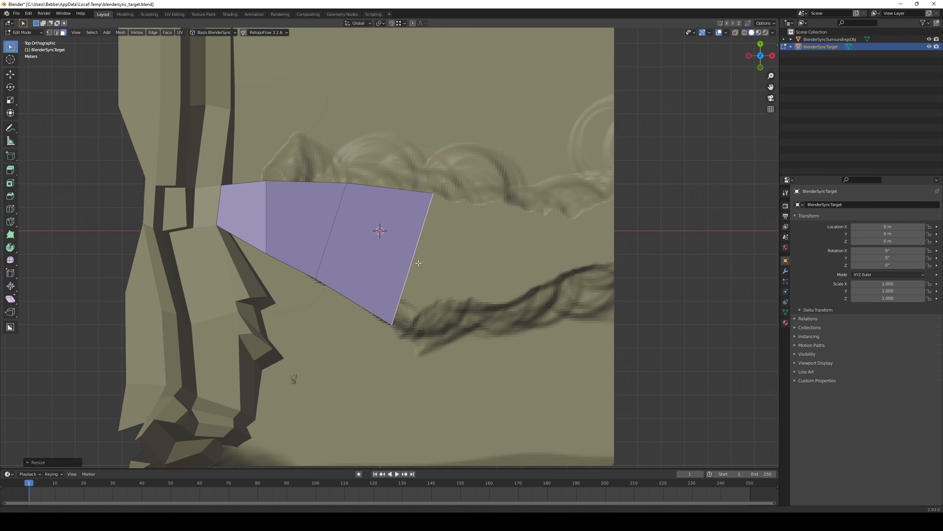
{"action": "key", "text": "r"}
{"action": "left_click", "coordinate": [564, 257]}
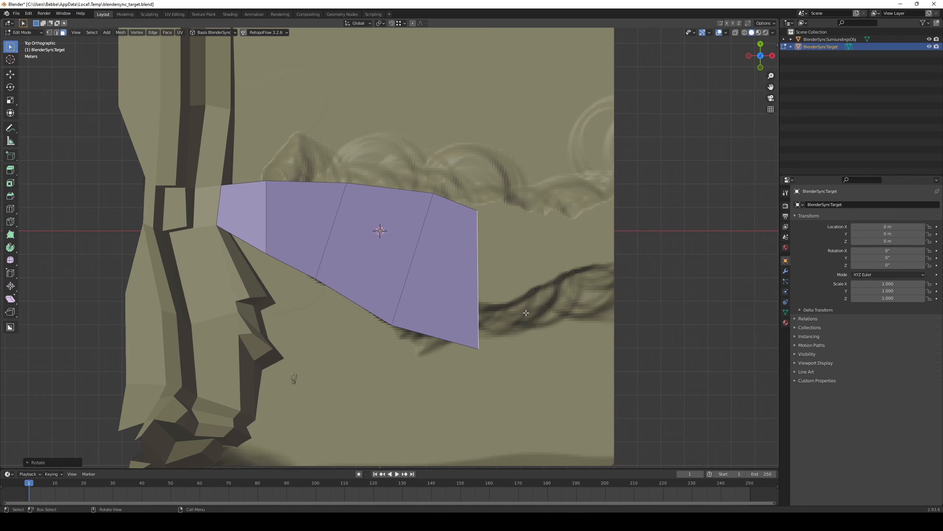
{"action": "key", "text": "g"}
{"action": "left_click", "coordinate": [532, 296]}
- Extrude a further segment from the end face along the ridge, close to the terrain's outer edge
{"action": "middle_click_drag", "start_coordinate": [533, 296], "coordinate": [443, 292]}
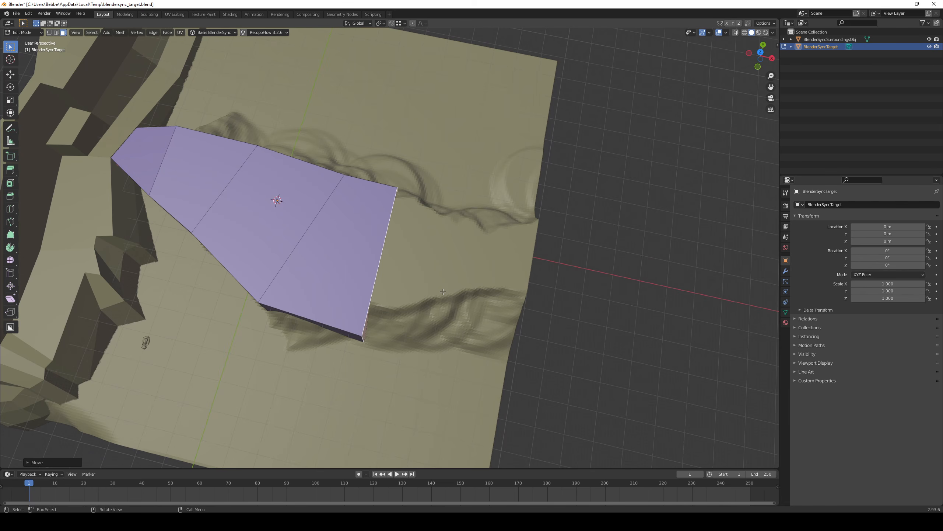
{"action": "right_click", "coordinate": [528, 274]}
{"action": "scroll", "coordinate": [514, 305], "scroll_direction": "down", "scroll_amount": 2}
{"action": "key", "text": "KP_7"}
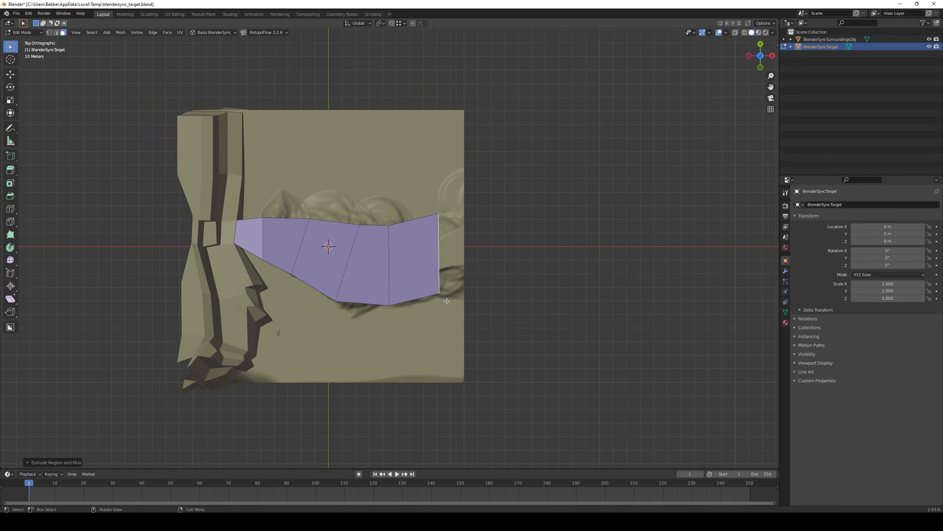
- Add a lengthwise edge loop across the block's top faces, close to the edge above the exposed side wall
{"action": "middle_click_drag", "start_coordinate": [455, 291], "coordinate": [492, 294]}
{"action": "scroll", "coordinate": [326, 269], "scroll_direction": "up", "scroll_amount": 3}
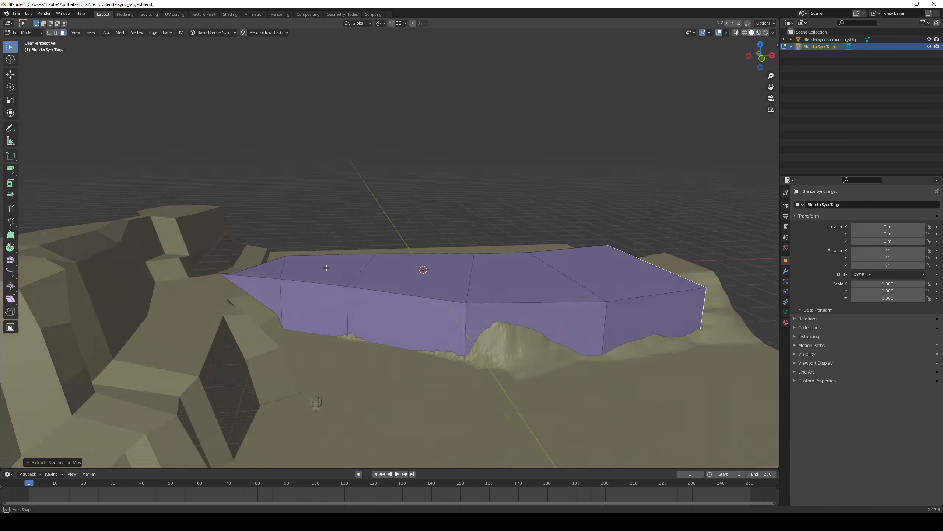
{"action": "middle_click_drag", "start_coordinate": [326, 268], "coordinate": [293, 264]}
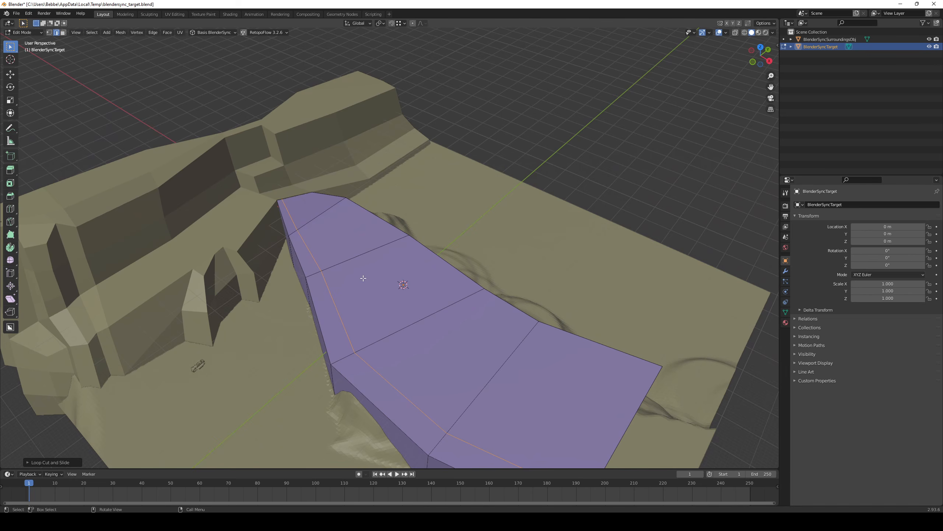
{"action": "middle_click_drag", "start_coordinate": [363, 277], "coordinate": [365, 310]}
- Move the vertex at the cliff end of the block's top down by about 5.4 m along Z
{"action": "middle_click_drag", "start_coordinate": [308, 228], "coordinate": [426, 406]}
{"action": "left_click", "coordinate": [468, 363], "text": "ctrl"}
{"action": "left_click", "coordinate": [468, 363]}
{"action": "key", "text": "g"}
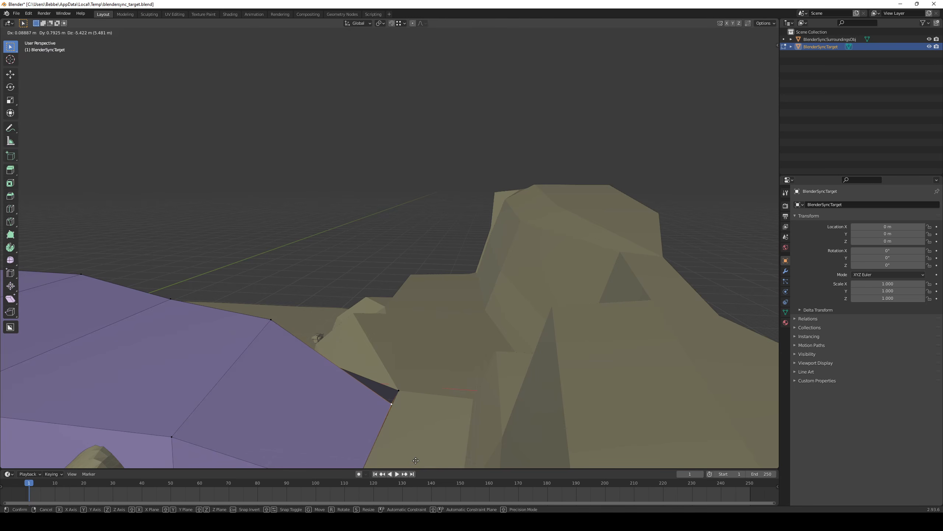
{"action": "left_click", "coordinate": [416, 461]}
- Merge the new loop's end vertex into the neighbouring corner vertex at the cliff
{"action": "middle_click_drag", "start_coordinate": [415, 457], "coordinate": [441, 387]}
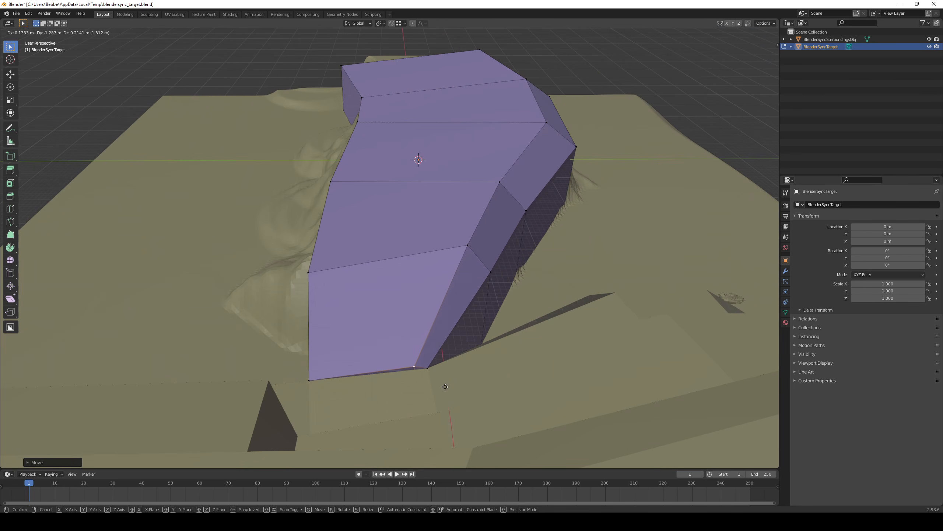
{"action": "key", "text": "ctrl"}
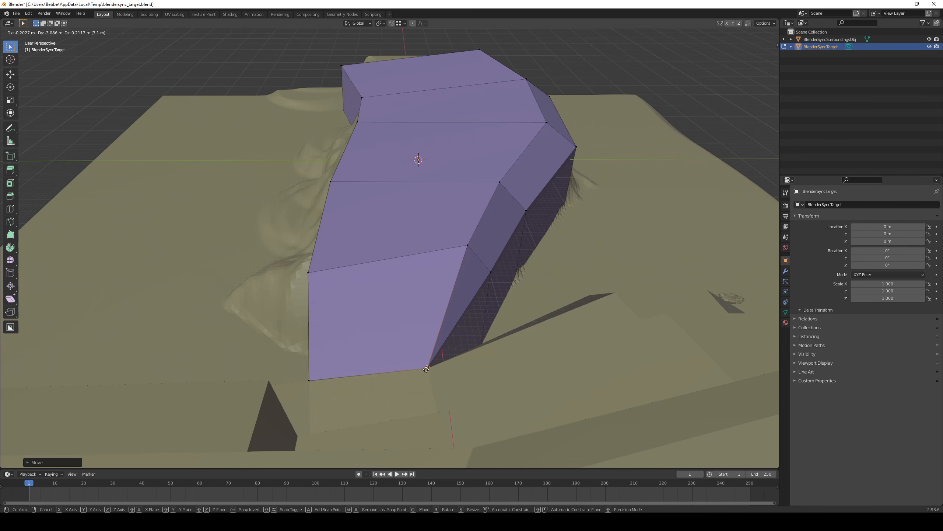
{"action": "right_click", "coordinate": [428, 374]}
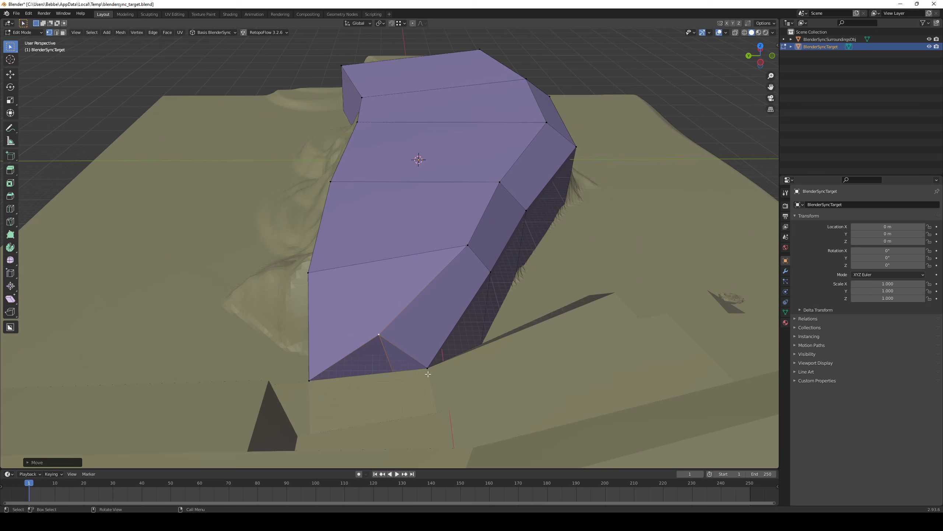
{"action": "key", "text": "m"}
{"action": "left_click", "coordinate": [442, 391]}
- Leave mesh editing and sync the reshaped block back to the Basis Editor
{"action": "key", "text": "Tab"}
{"action": "scroll", "coordinate": [477, 378], "scroll_direction": "down", "scroll_amount": 2}
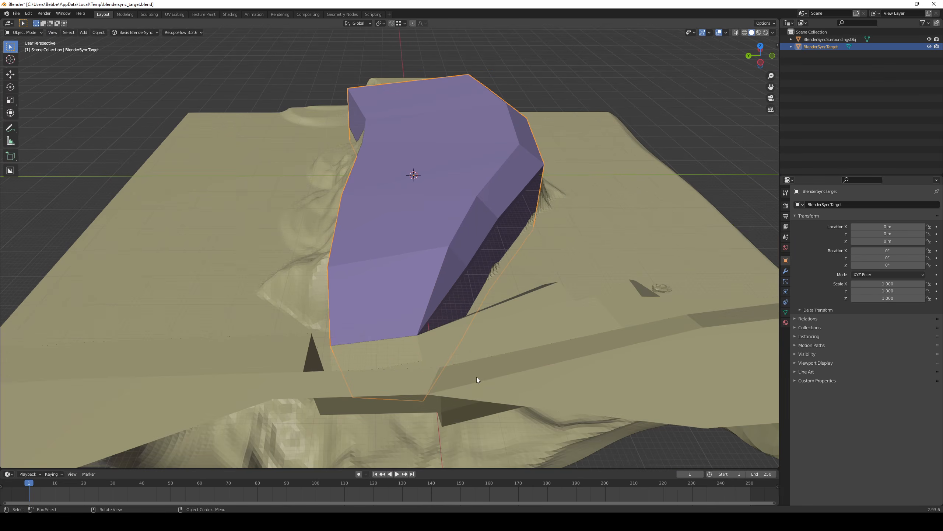
{"action": "middle_click_drag", "start_coordinate": [477, 378], "coordinate": [456, 261]}
{"action": "key", "text": "Tab"}
{"action": "key", "text": "Tab"}
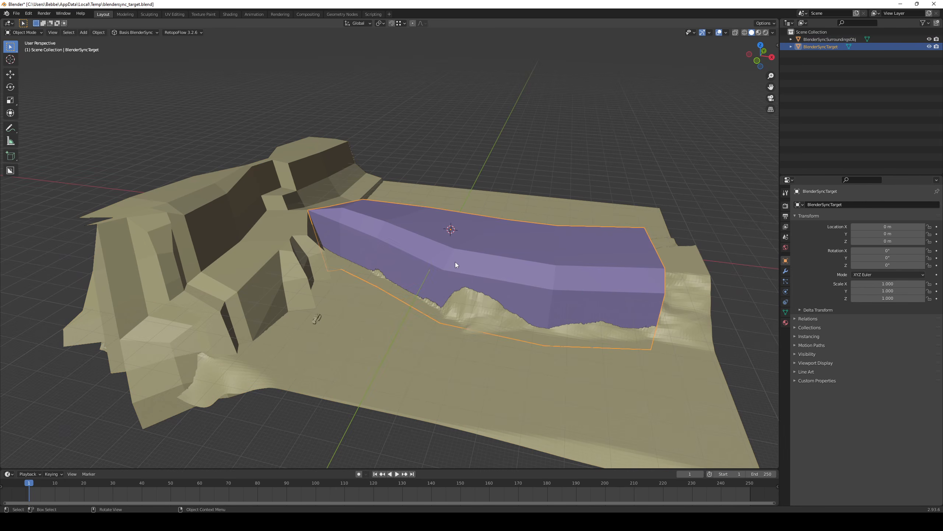
{"action": "left_click", "coordinate": [124, 32]}
{"action": "left_click", "coordinate": [138, 77]}
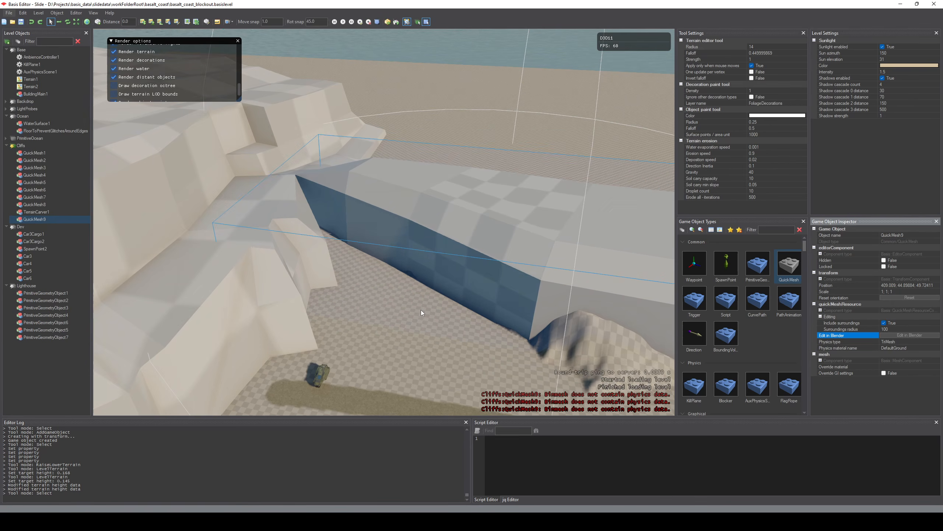
- Select QuickMesh9 in the level, turn off Include surroundings and open it for editing in Blender
{"action": "left_click", "coordinate": [421, 311]}
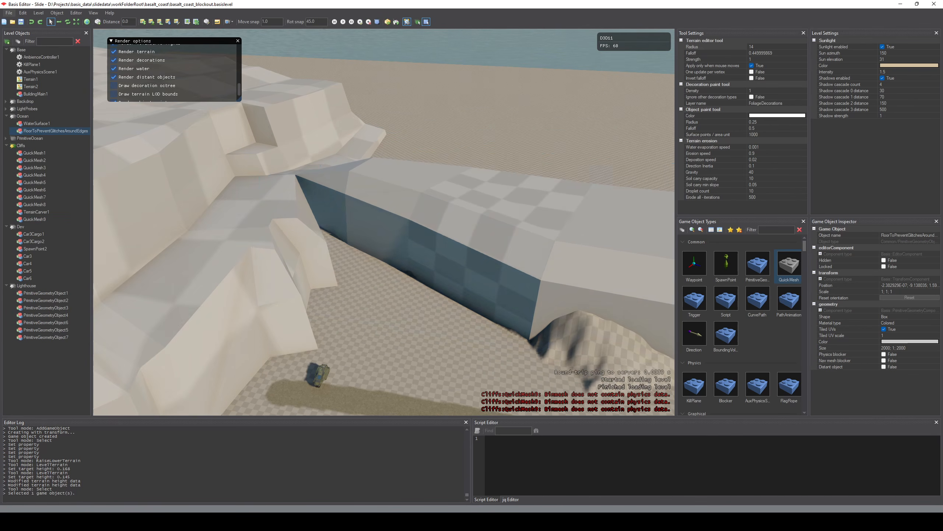
{"action": "key", "text": "s"}
{"action": "right_click_drag", "start_coordinate": [421, 311], "coordinate": [448, 310]}
{"action": "key", "text": "w"}
{"action": "left_click", "coordinate": [450, 313]}
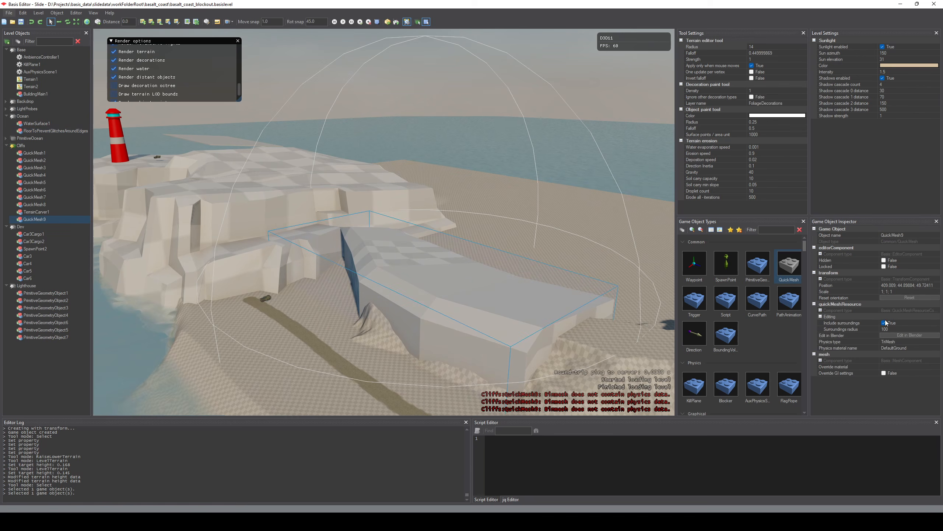
{"action": "left_click", "coordinate": [883, 322]}
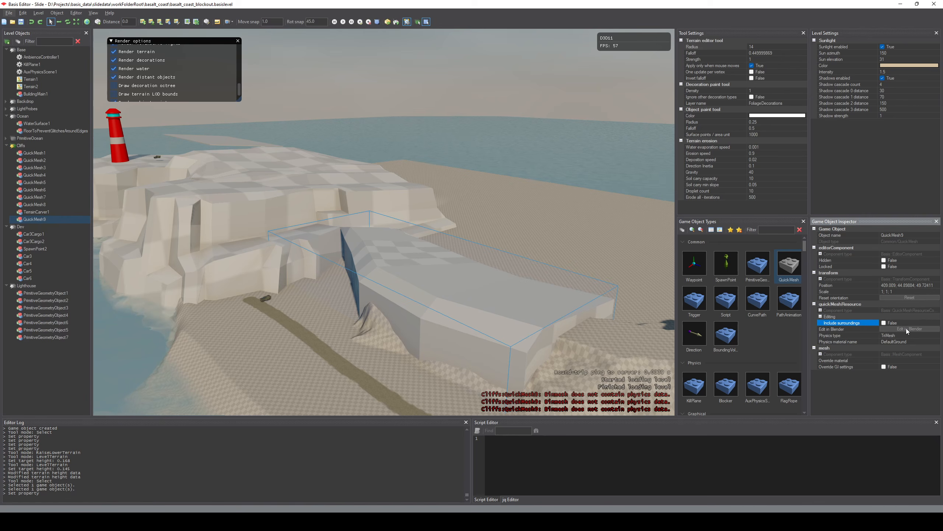
{"action": "left_click", "coordinate": [907, 328]}
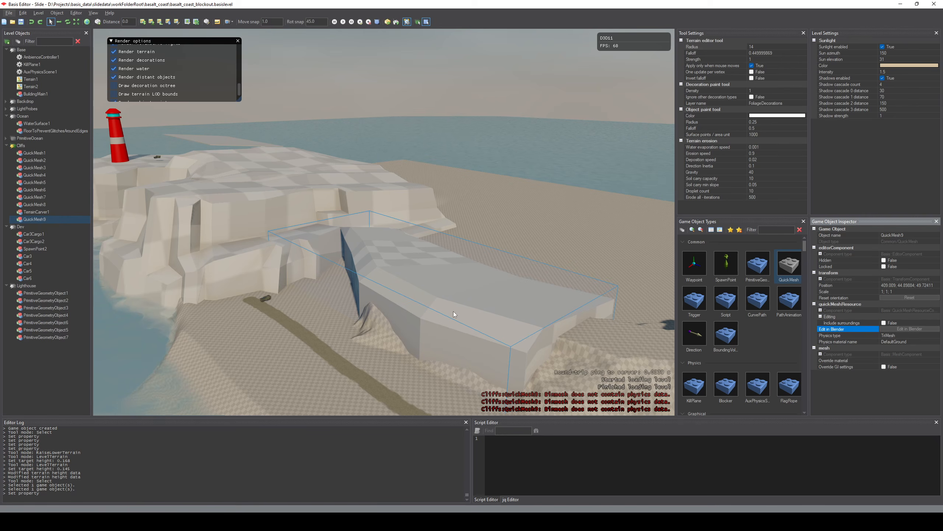
- Unwrap the whole mesh with Smart UV Project using default settings and sync it back to the Basis Editor
{"action": "key", "text": "u"}
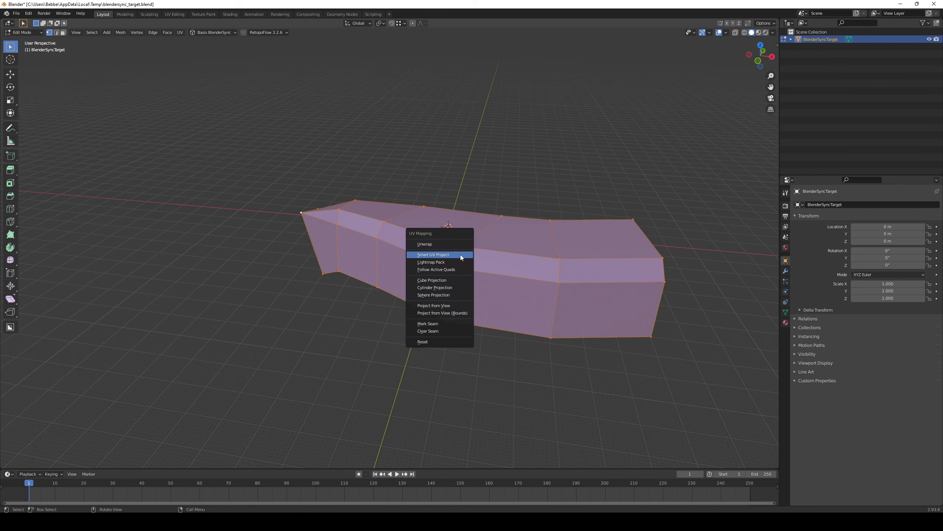
{"action": "left_click", "coordinate": [461, 254]}
{"action": "key", "text": "Return"}
{"action": "key", "text": "Tab"}
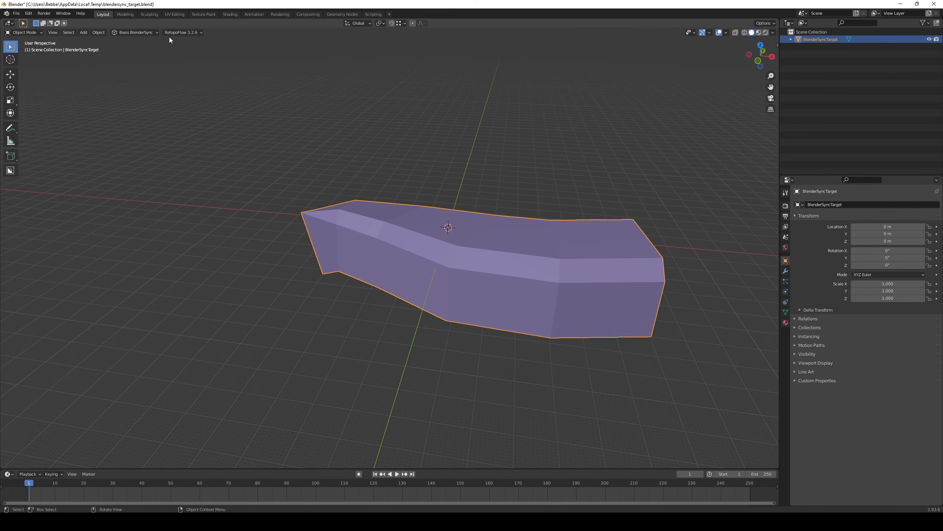
{"action": "left_click", "coordinate": [139, 34]}
{"action": "left_click", "coordinate": [145, 77]}
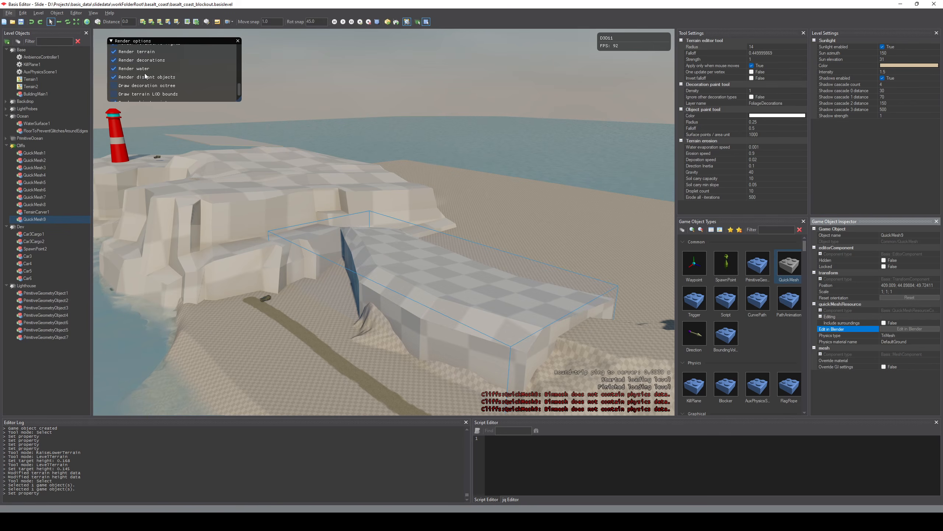
- Filter the level objects for SPA, select SpawnPoint2 and move it to the shaded stretch of track at about 201.8, 36.6, -113.8
{"action": "left_click", "coordinate": [337, 331]}
{"action": "right_click_drag", "start_coordinate": [337, 330], "coordinate": [353, 300]}
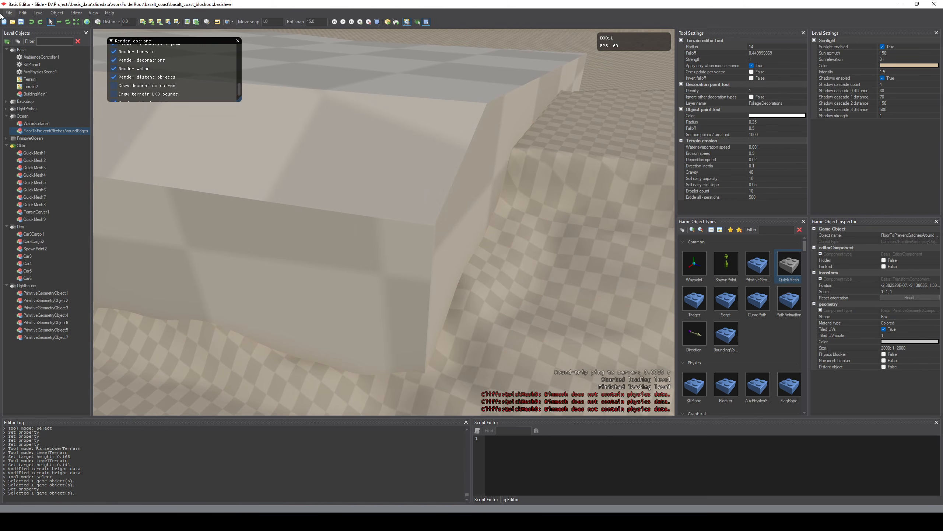
{"action": "type", "text": "SPA"}
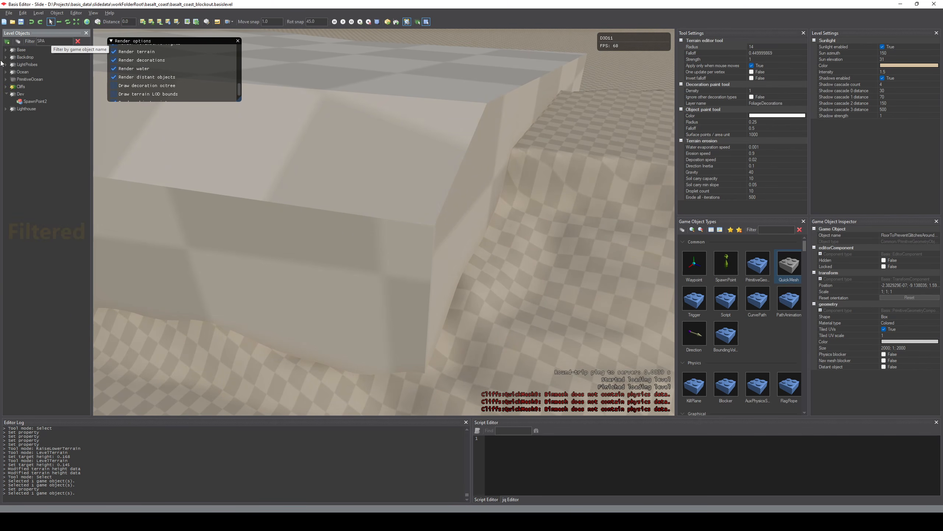
{"action": "double_click", "coordinate": [35, 102]}
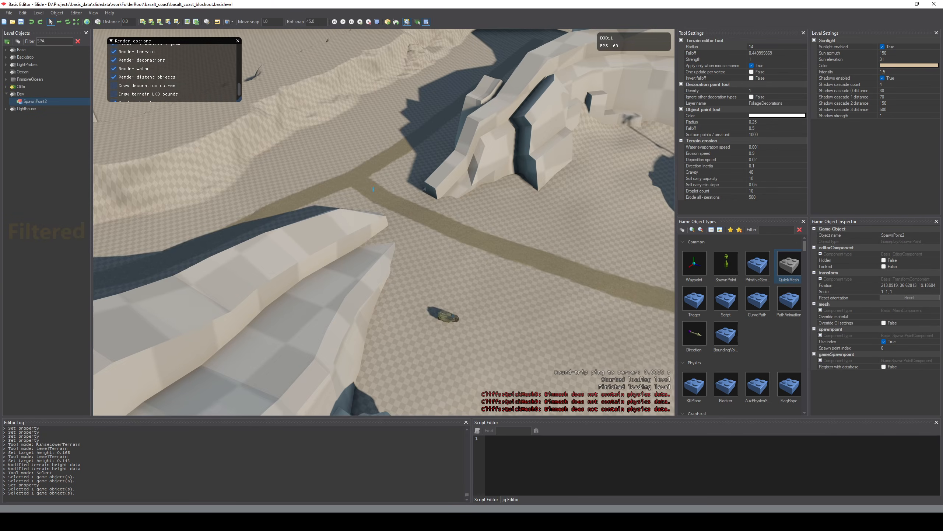
{"action": "key", "text": "w"}
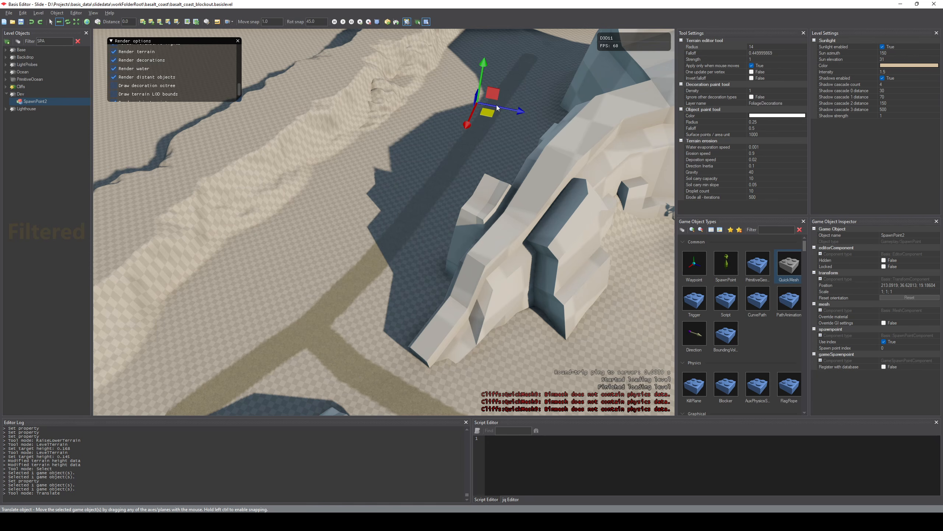
{"action": "right_click_drag", "start_coordinate": [253, 60], "coordinate": [260, 71]}
{"action": "right_click_drag", "start_coordinate": [384, 222], "coordinate": [355, 193]}
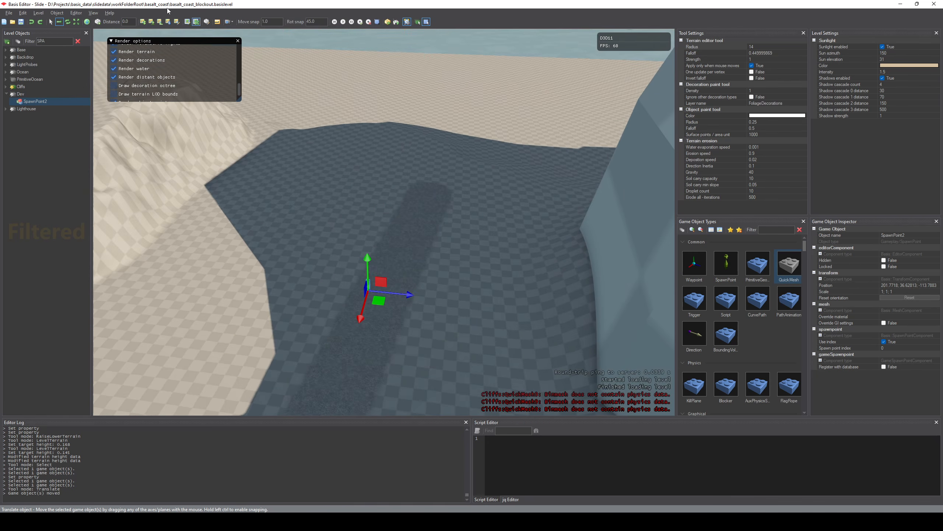
- Turn SpawnPoint2 along the track and lower it to about 198.7, 34.5, -135.3, disabling Flip Translate Gizmo Axes for the placement and re-enabling it
{"action": "left_click", "coordinate": [96, 15]}
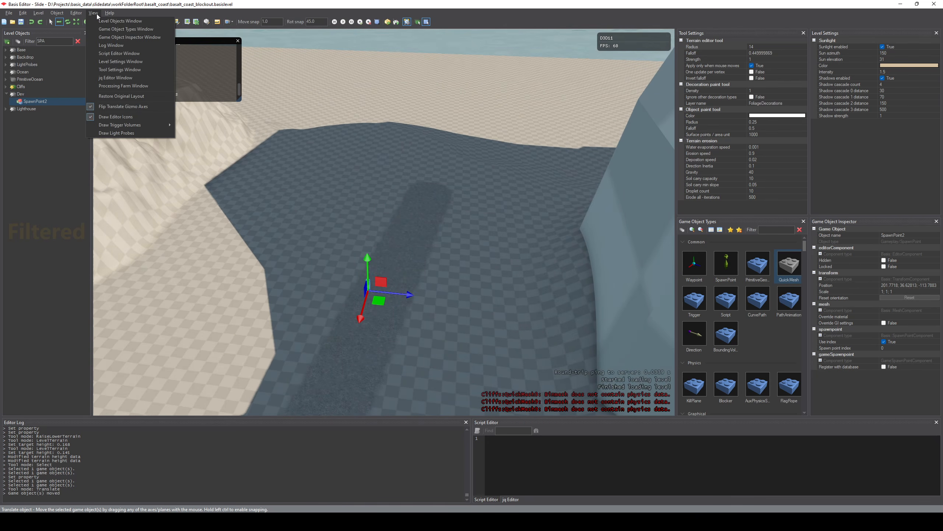
{"action": "left_click", "coordinate": [143, 117]}
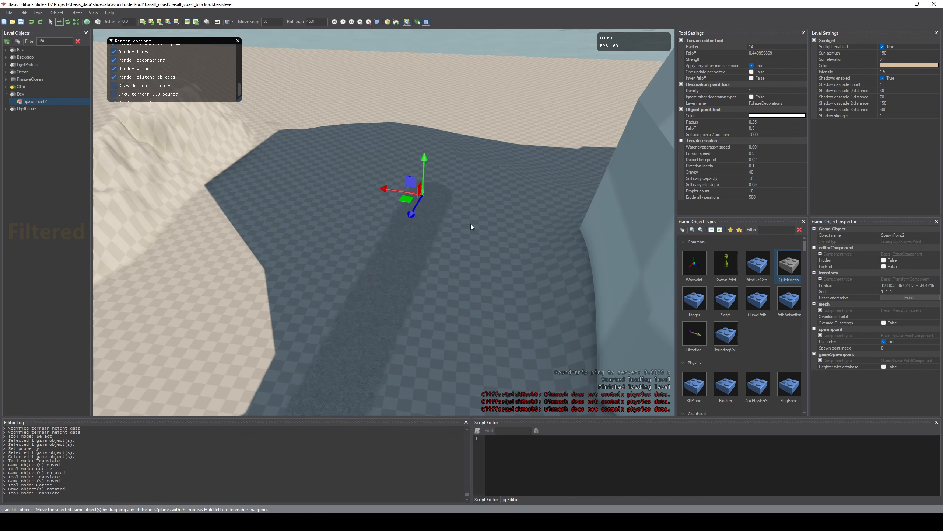
{"action": "right_click_drag", "start_coordinate": [472, 227], "coordinate": [457, 241]}
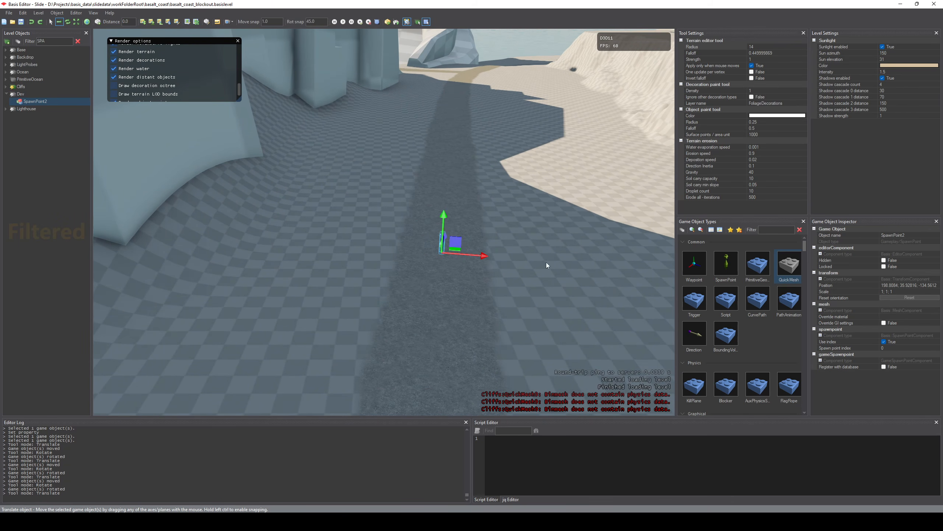
{"action": "right_click_drag", "start_coordinate": [547, 265], "coordinate": [464, 281]}
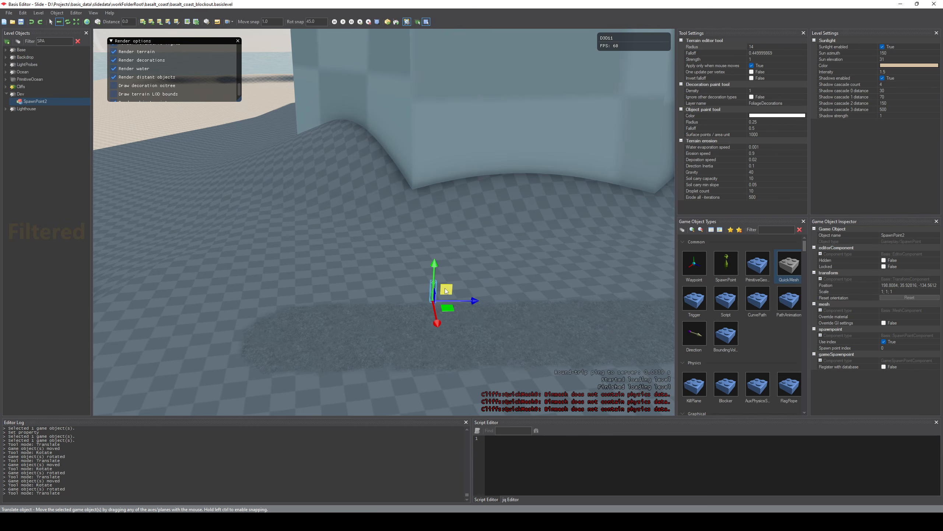
{"action": "mouse_move", "coordinate": [93, 13]}
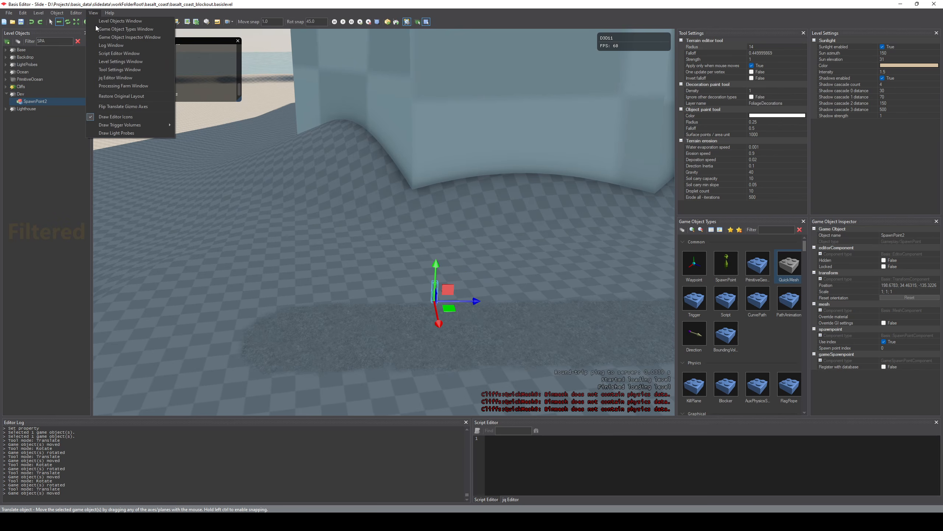
{"action": "left_click", "coordinate": [132, 107]}
{"action": "right_click_drag", "start_coordinate": [208, 219], "coordinate": [346, 252]}
- Save the level and launch it in the game, driving the six-wheeled vehicle from the spawn point along the track to the lighthouse coast
{"action": "key", "text": "ctrl+s"}
{"action": "key", "text": "F5"}
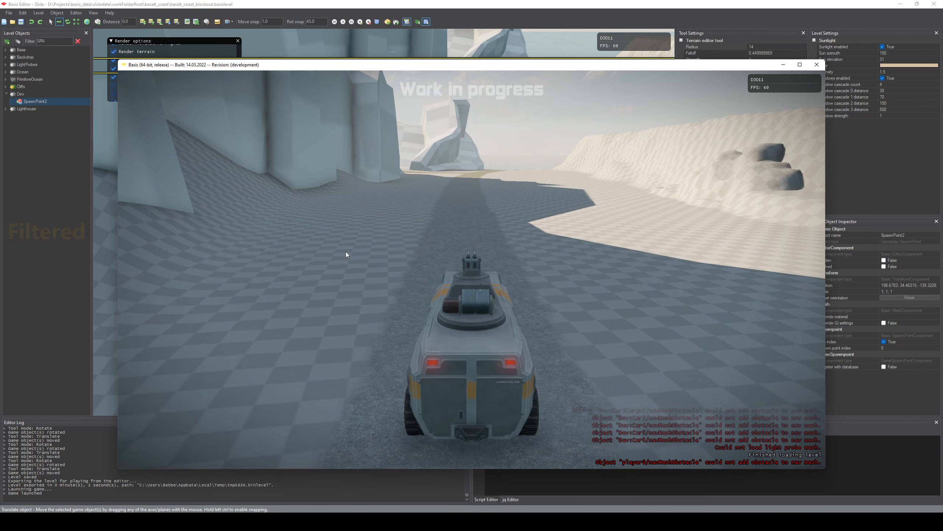
{"action": "key", "text": "w"}
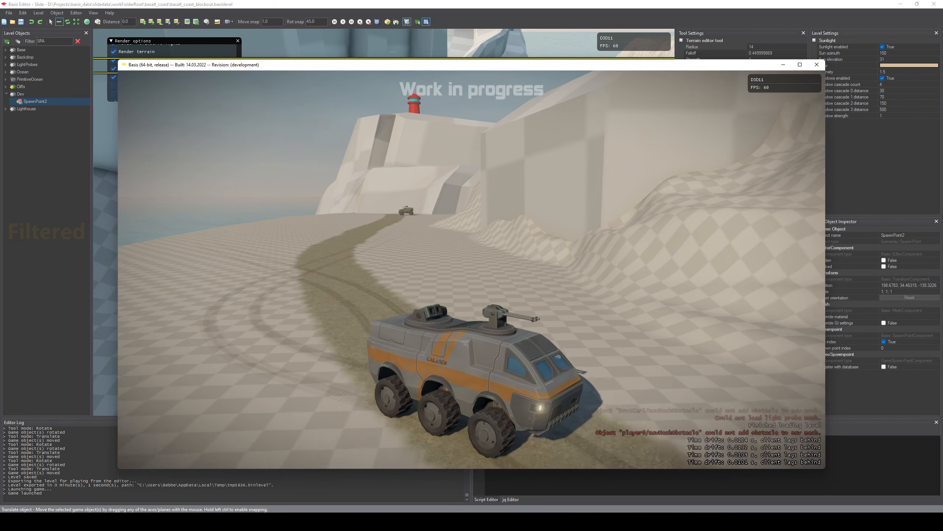
- Switch to the parked green buggy and drive it around the beach to examine the new cliff block from the track
{"action": "right_click", "coordinate": [387, 211]}
{"action": "left_click", "coordinate": [411, 244]}
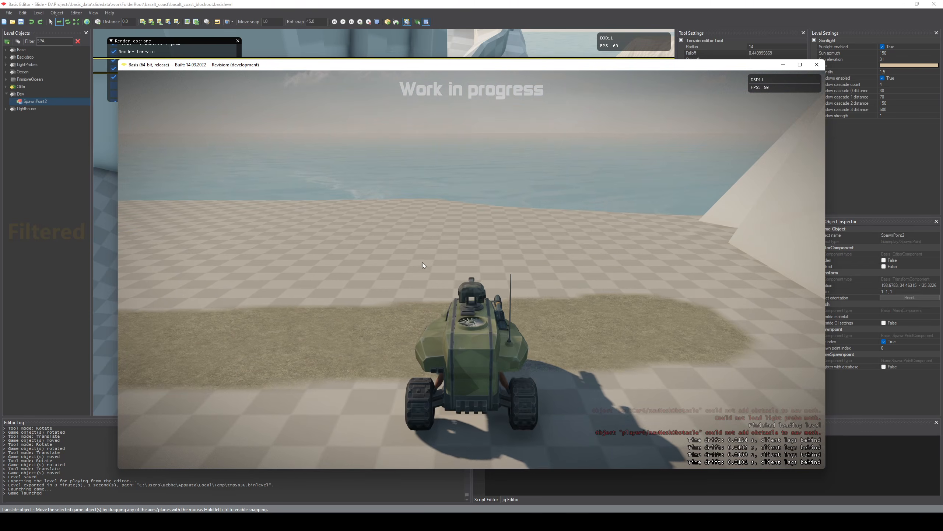
{"action": "key", "text": "w"}
{"action": "key", "text": "a"}
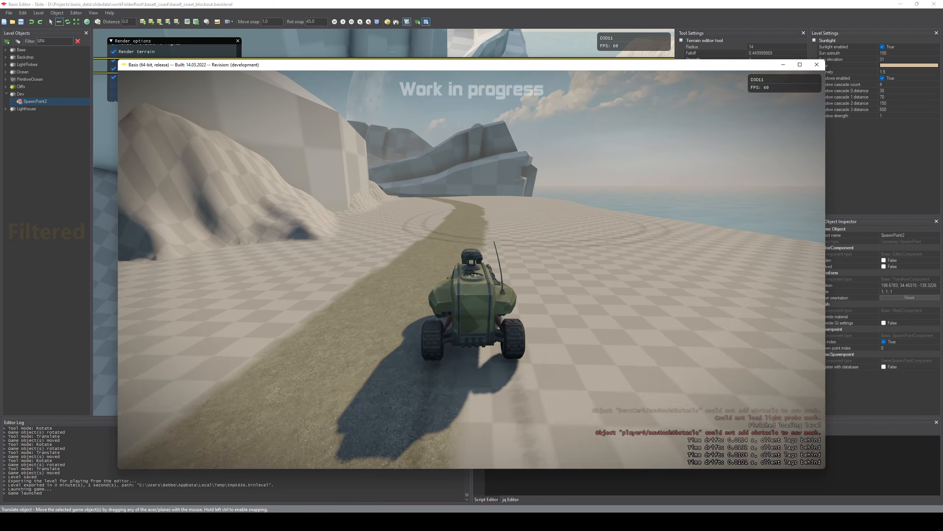
{"action": "key", "text": "a"}
{"action": "key", "text": "d"}
{"action": "key", "text": "a"}
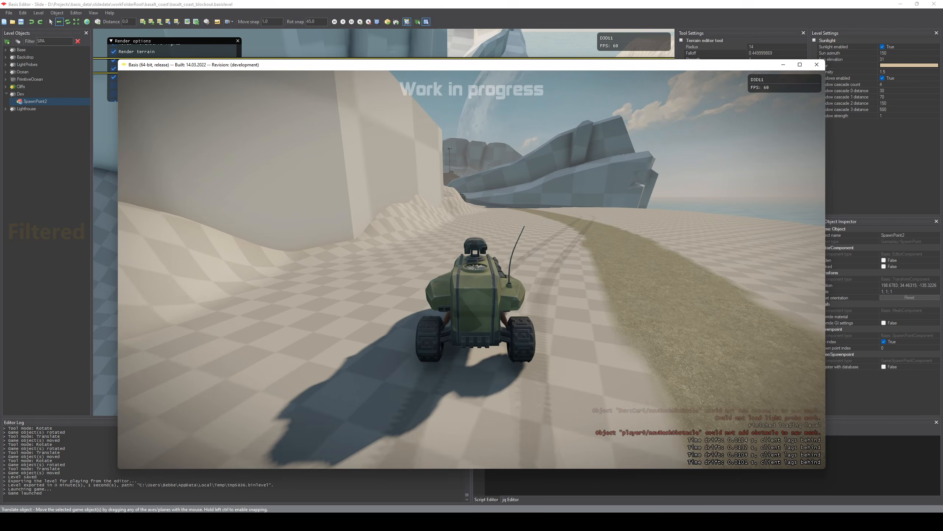
{"action": "key", "text": "d"}
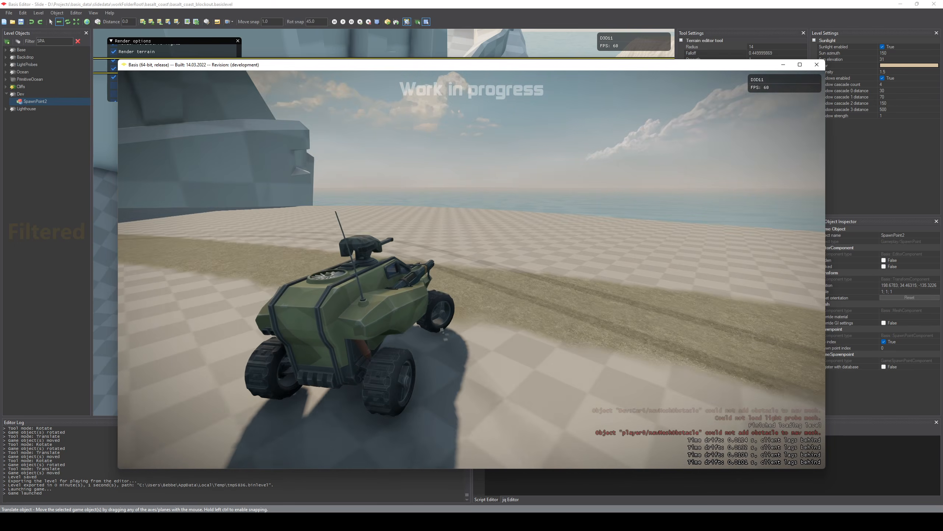
{"action": "key", "text": "d"}
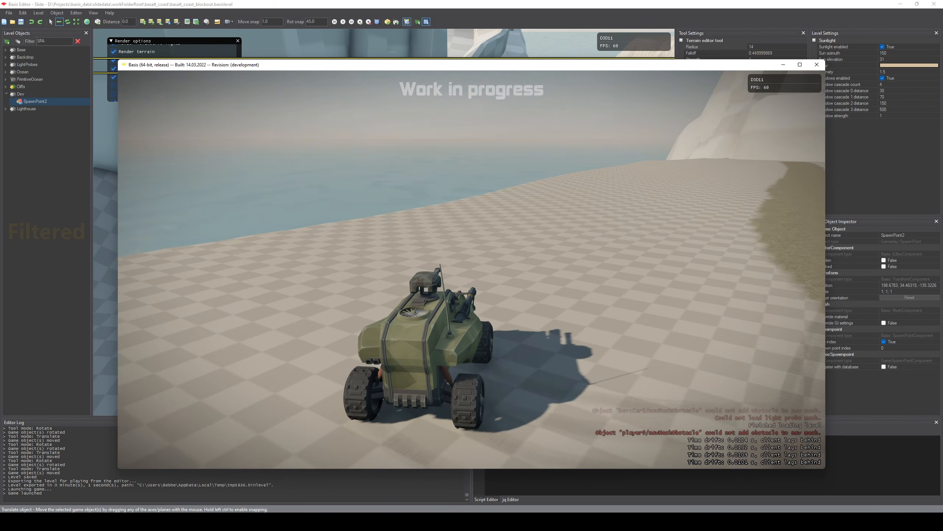
{"action": "key", "text": "d"}
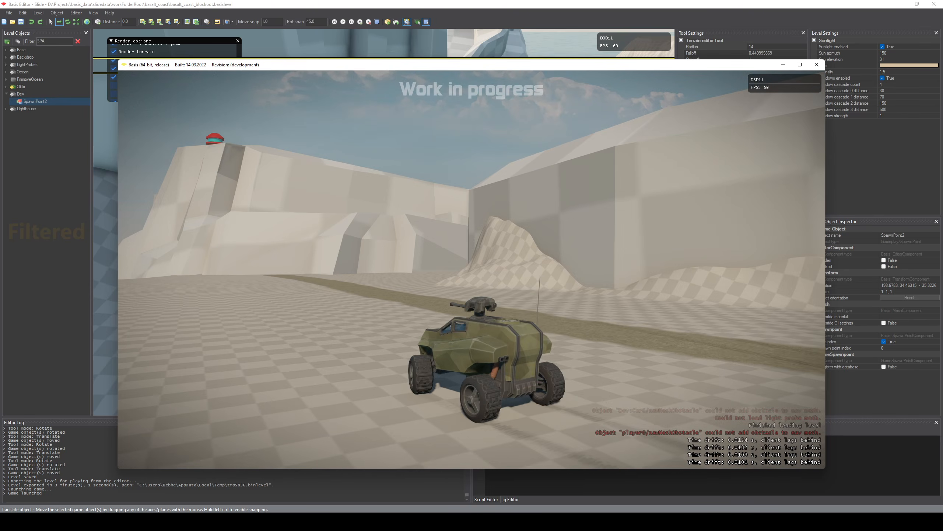
- Drive the buggy into the gap between the lighthouse cliff and the new block to inspect the block's shaded side
{"action": "key", "text": "w"}
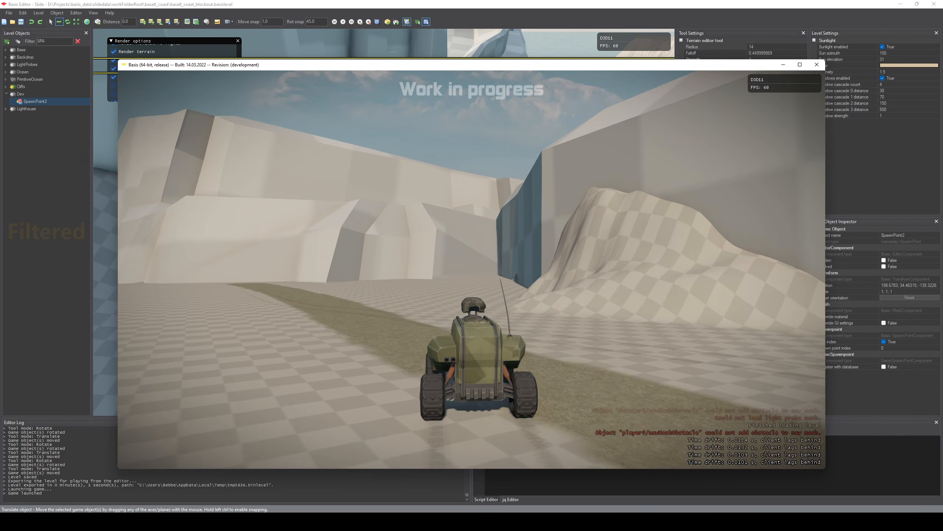
{"action": "key", "text": "w"}
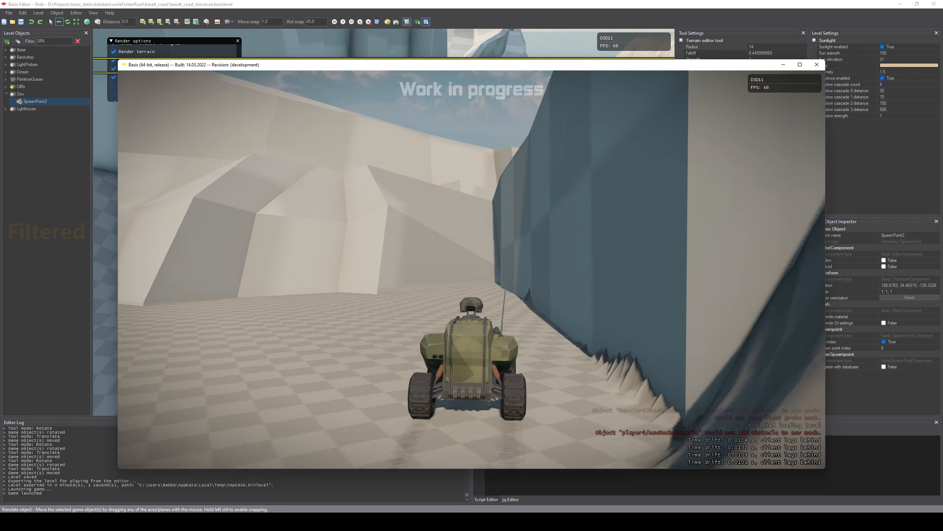
{"action": "key", "text": "a"}
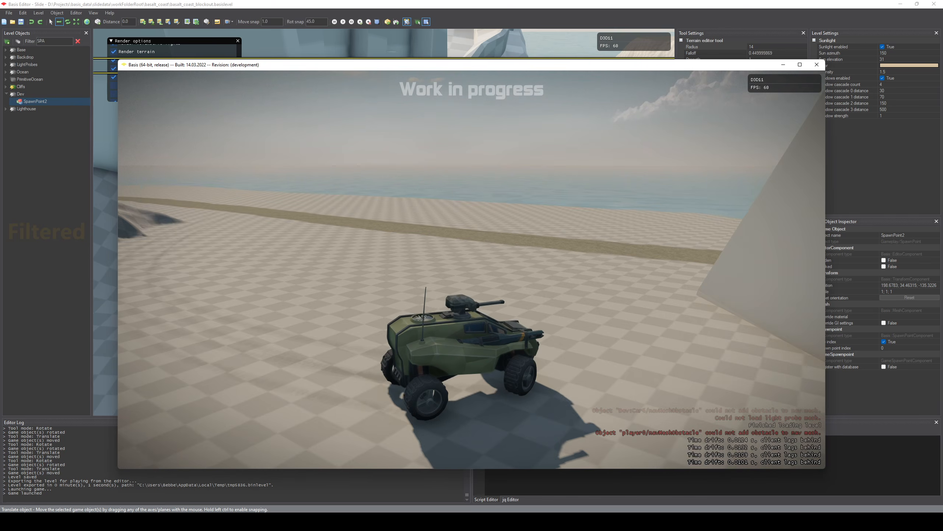
{"action": "key", "text": "w"}
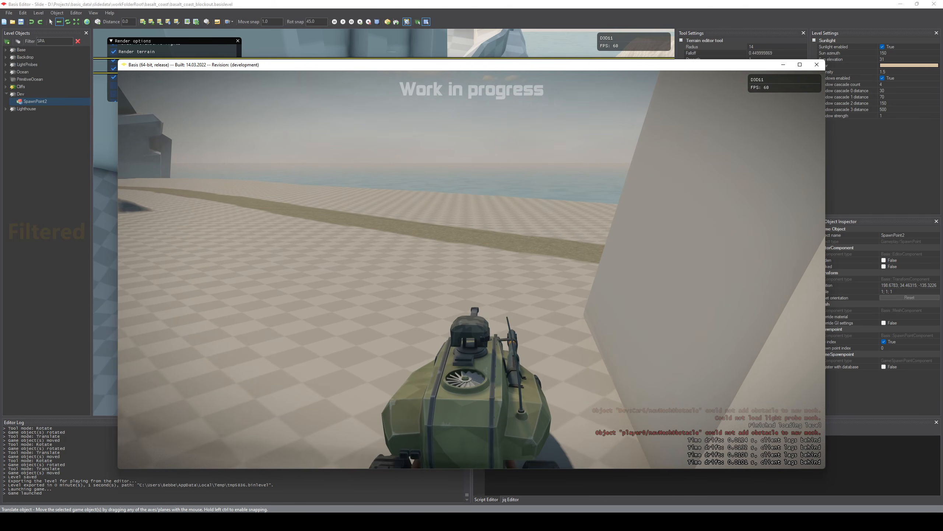
- Drive the buggy along the beach towards the slanted sea cliff, then turn it around near the water's edge
{"action": "key", "text": "w"}
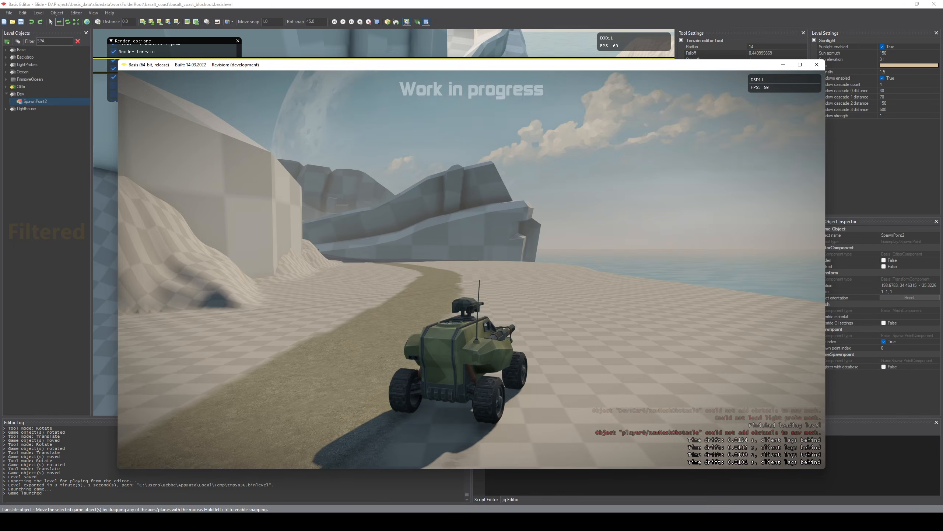
{"action": "key", "text": "w"}
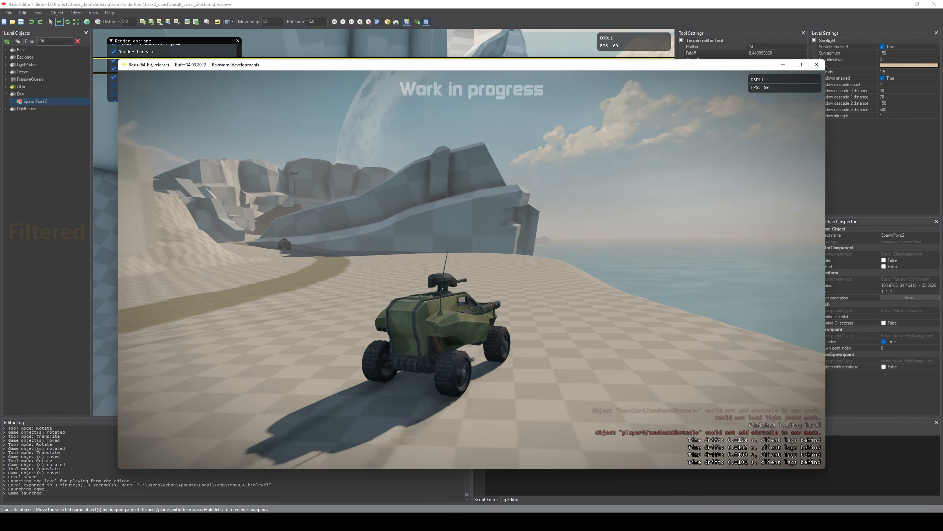
{"action": "key", "text": "w"}
{"action": "key", "text": "w"}
{"action": "key", "text": "d"}
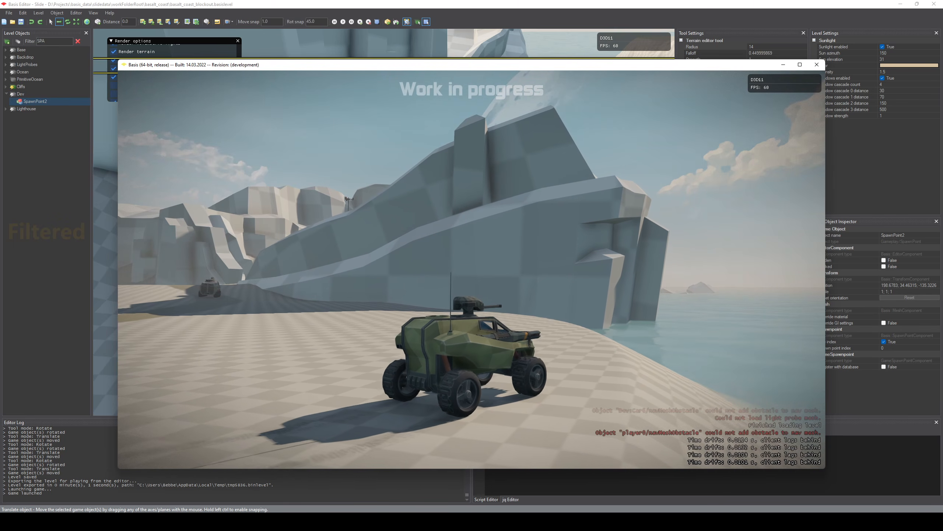
{"action": "key", "text": "w"}
{"action": "key", "text": "d"}
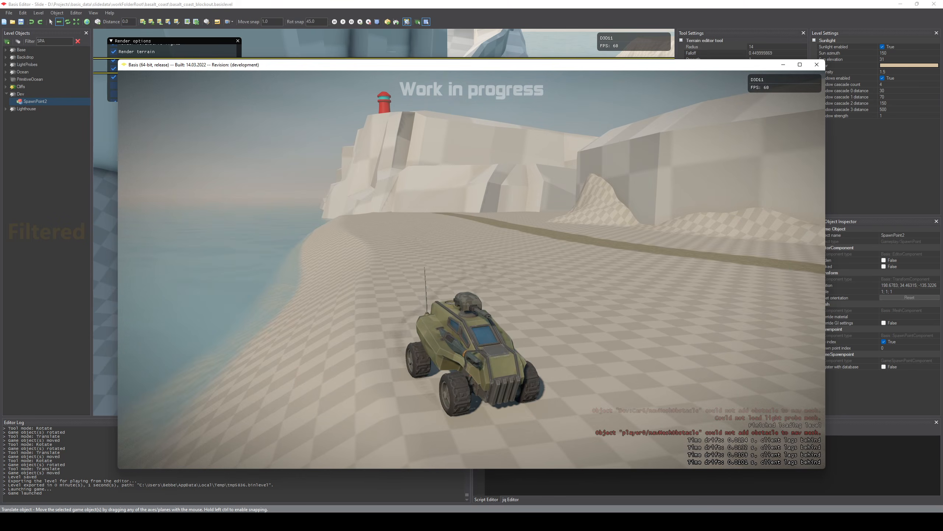
- Drive the buggy back along the shoreline to the lighthouse cliff, examining the cliff face and its junction with the new block
{"action": "key", "text": "w"}
{"action": "key", "text": "a"}
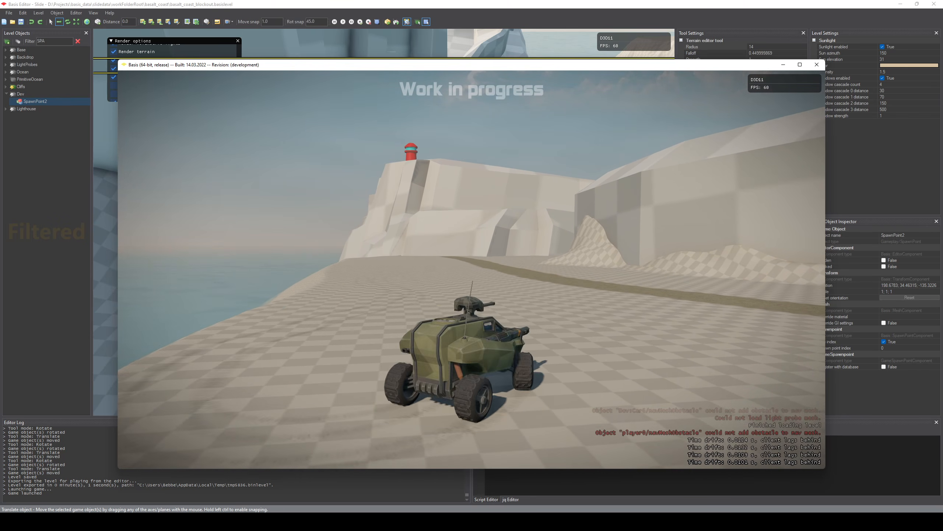
{"action": "key", "text": "w"}
{"action": "key", "text": "a"}
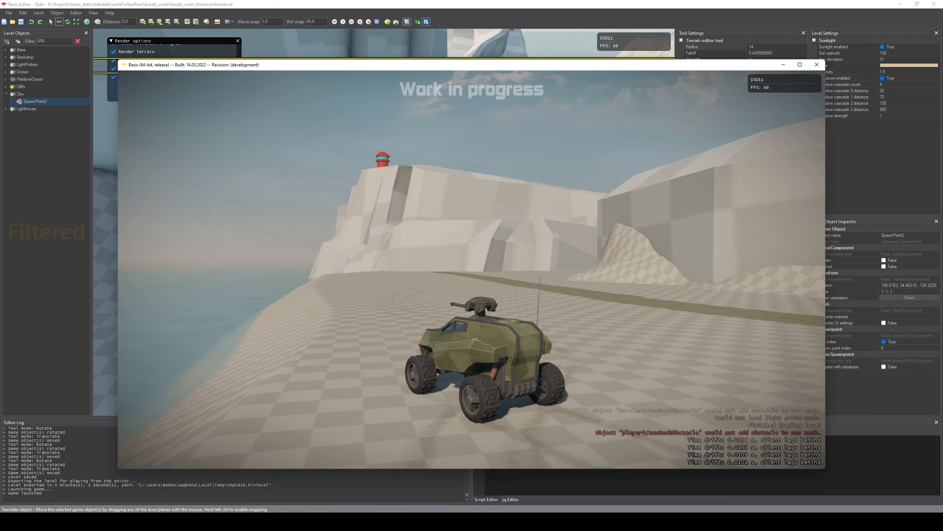
{"action": "key", "text": "w"}
{"action": "key", "text": "d"}
{"action": "key", "text": "w"}
{"action": "key", "text": "d"}
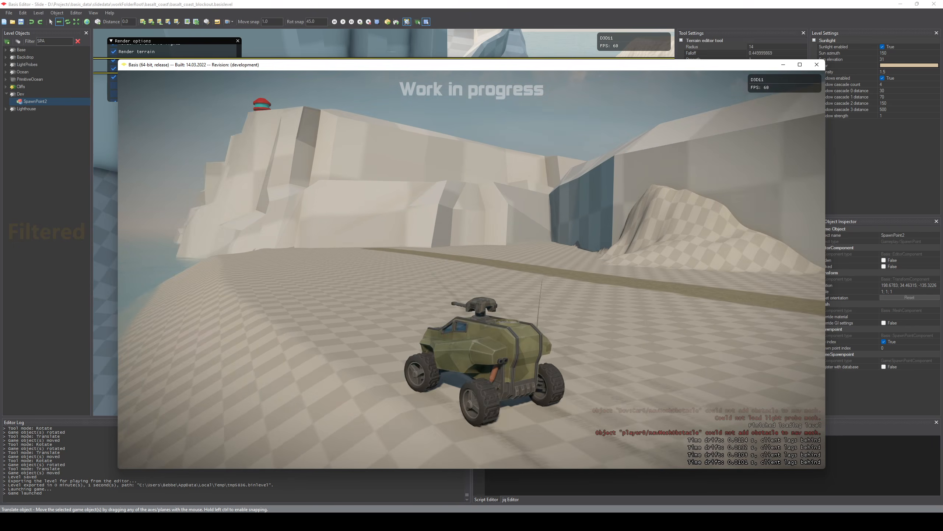
{"action": "key", "text": "w"}
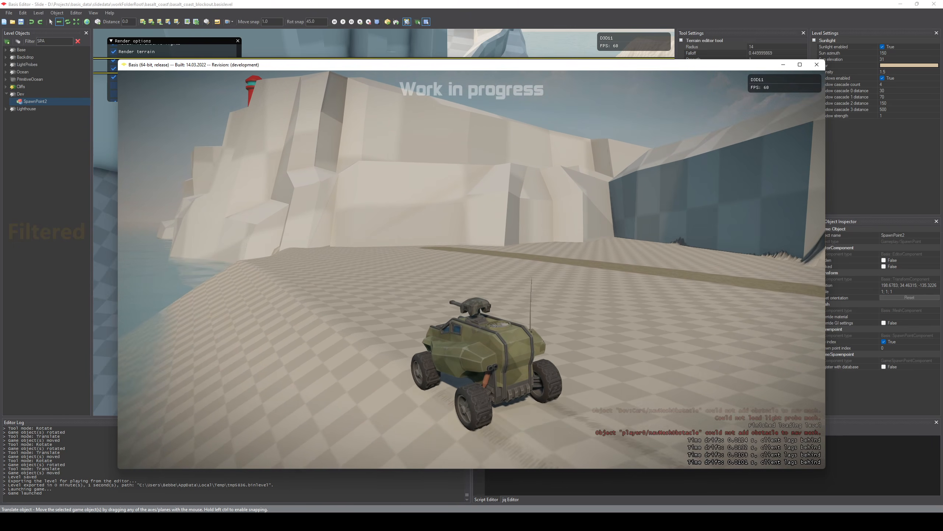
{"action": "key", "text": "a"}
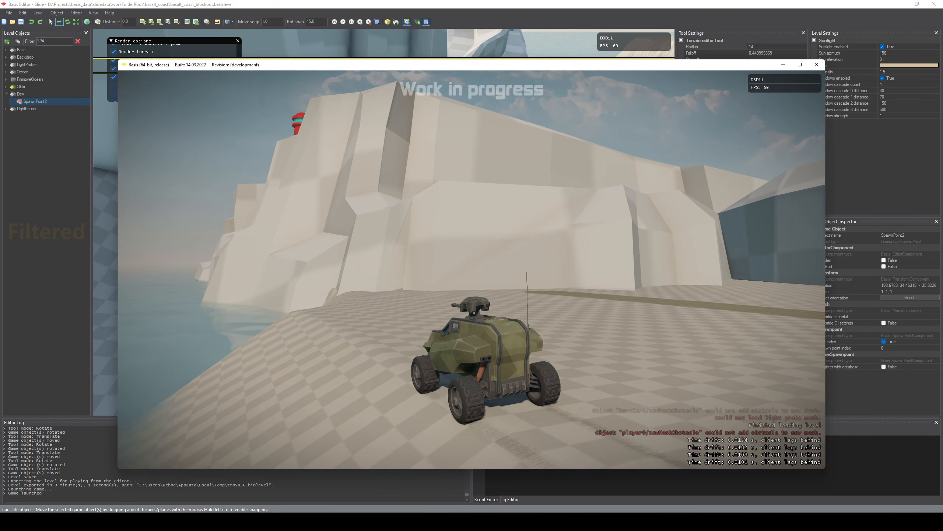
{"action": "key", "text": "w"}
{"action": "key", "text": "d"}
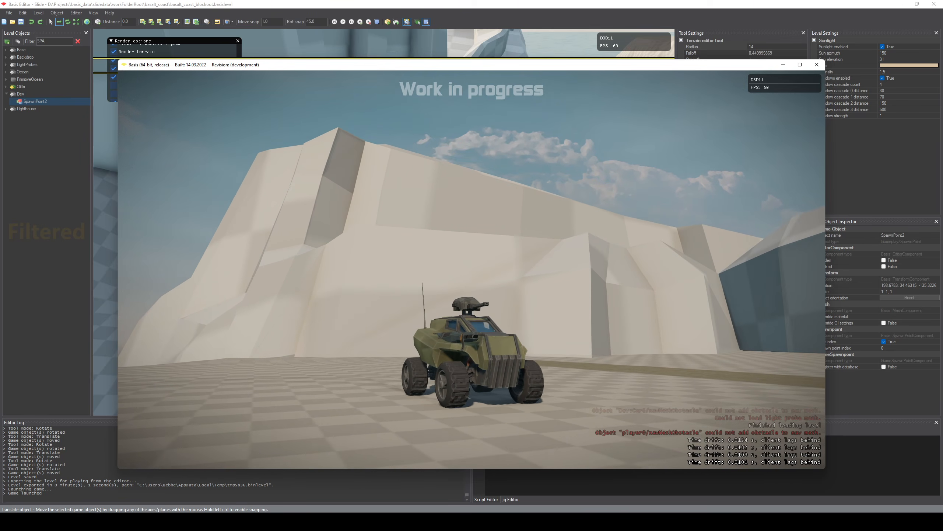
- Test-drive the buggy through the shallow water around the coastal rocks and back onto the sand toward the round building
{"action": "key", "text": "w"}
{"action": "key", "text": "a"}
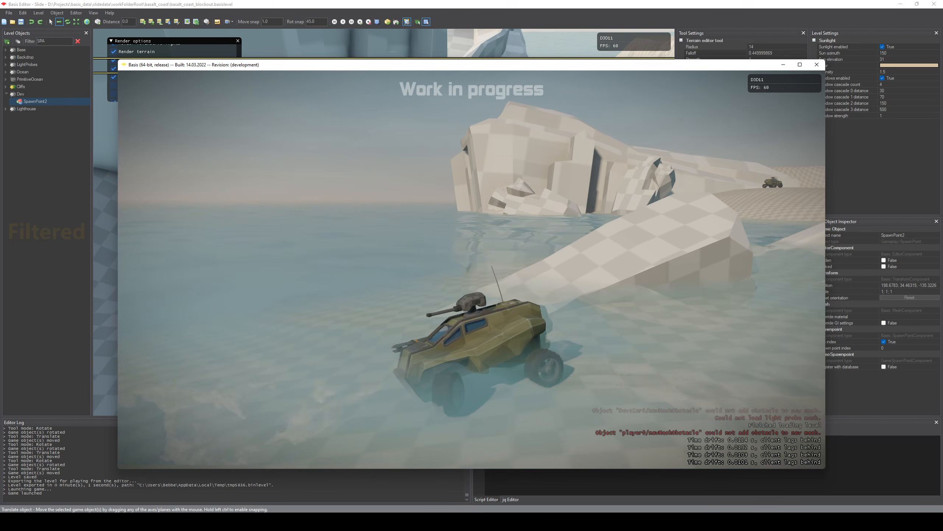
{"action": "key", "text": "w"}
{"action": "key", "text": "d"}
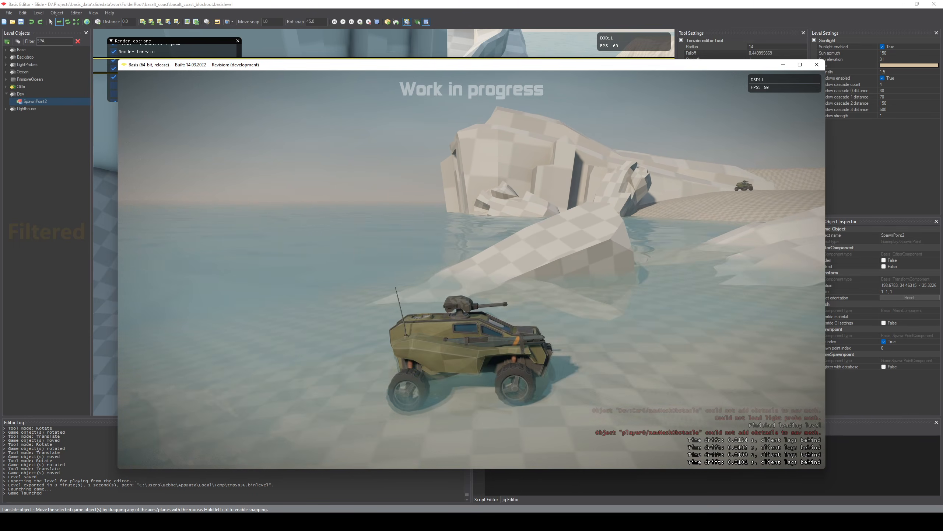
{"action": "key", "text": "w"}
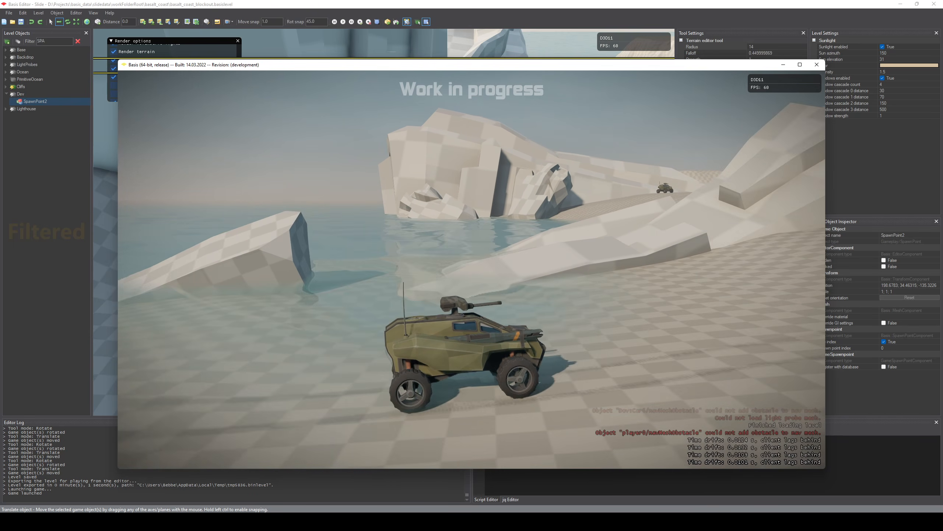
{"action": "key", "text": "w"}
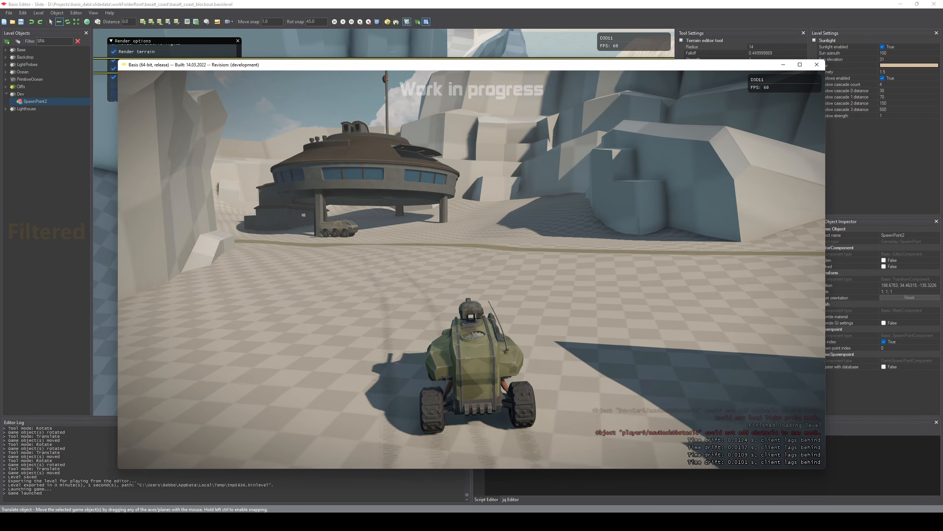
- Drive the buggy around the open ground beside the round building, checking the rocks and dirt track across from it
{"action": "key", "text": "w"}
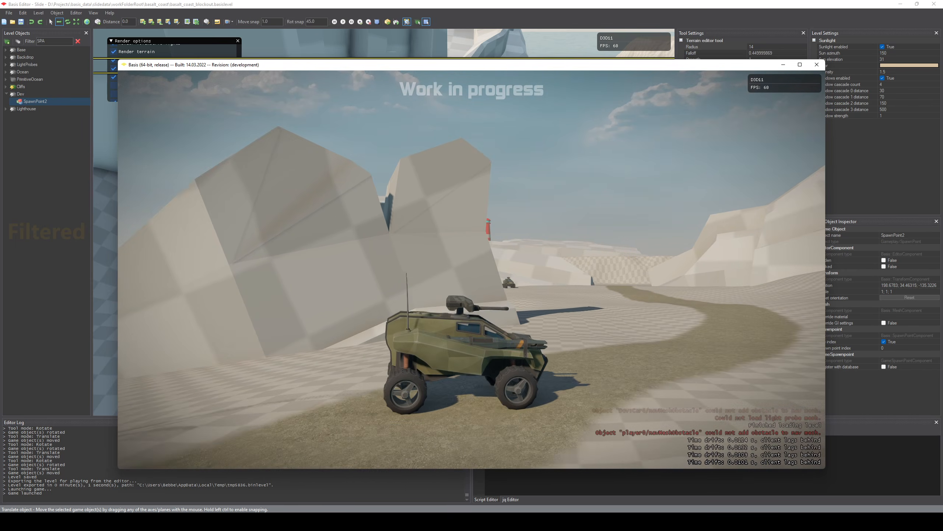
{"action": "key", "text": "w"}
{"action": "key", "text": "d"}
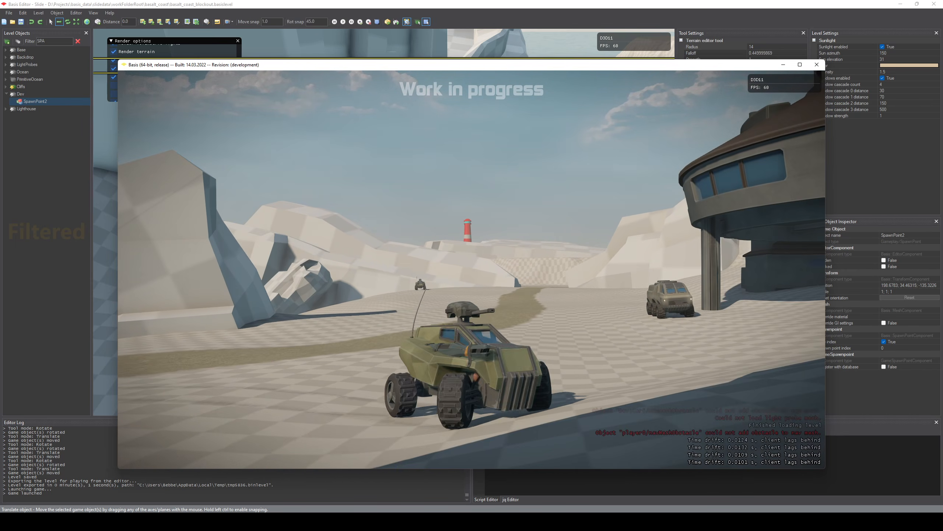
{"action": "key", "text": "w"}
{"action": "key", "text": "d"}
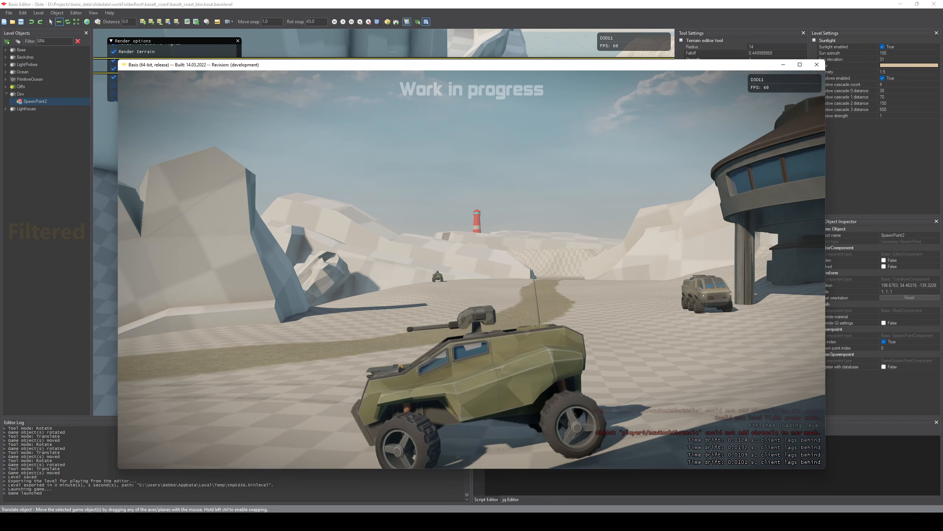
{"action": "key", "text": "w"}
{"action": "key", "text": "d"}
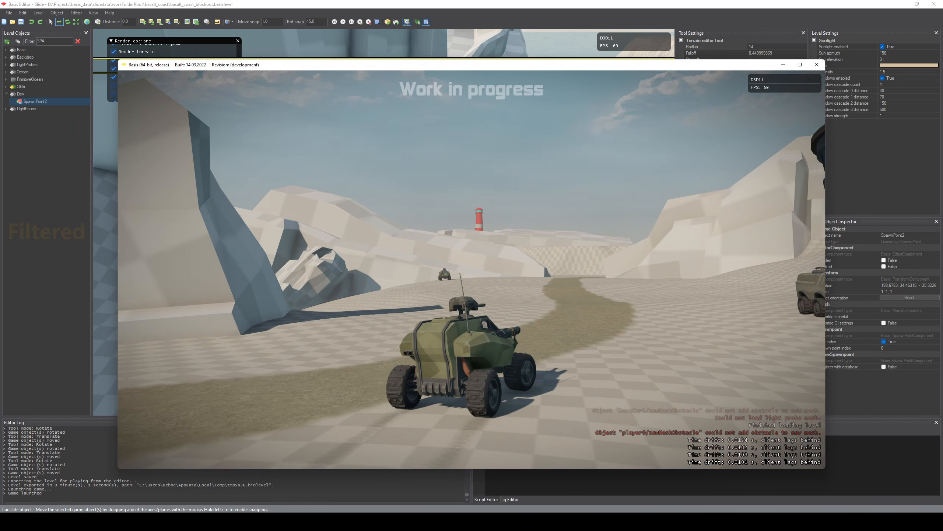
- Drive along the dirt track toward the lighthouse, then turn back to the parked six-wheeled vehicle
{"action": "key", "text": "w"}
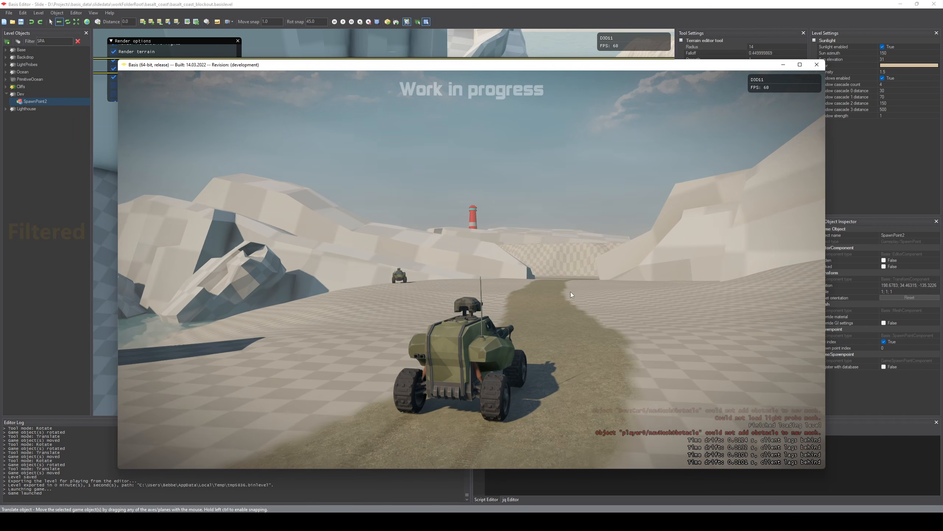
{"action": "key", "text": "w"}
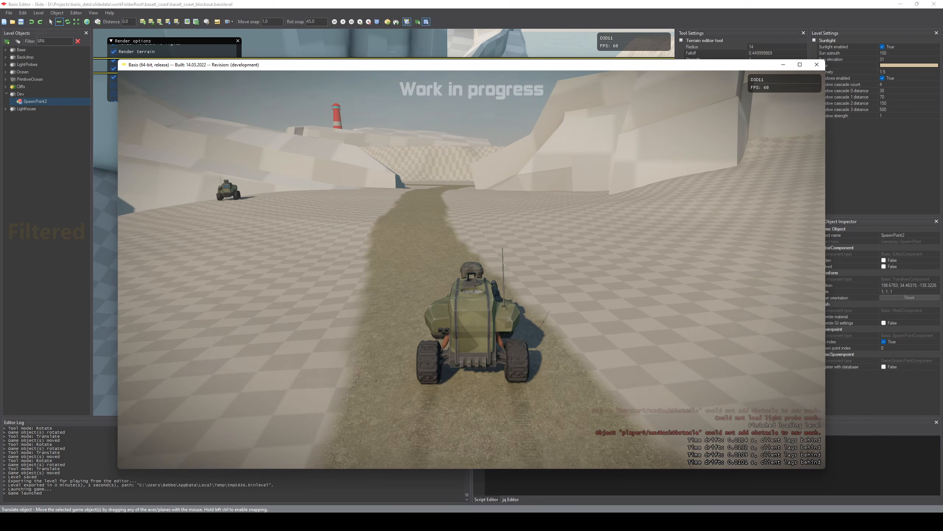
{"action": "key", "text": "d"}
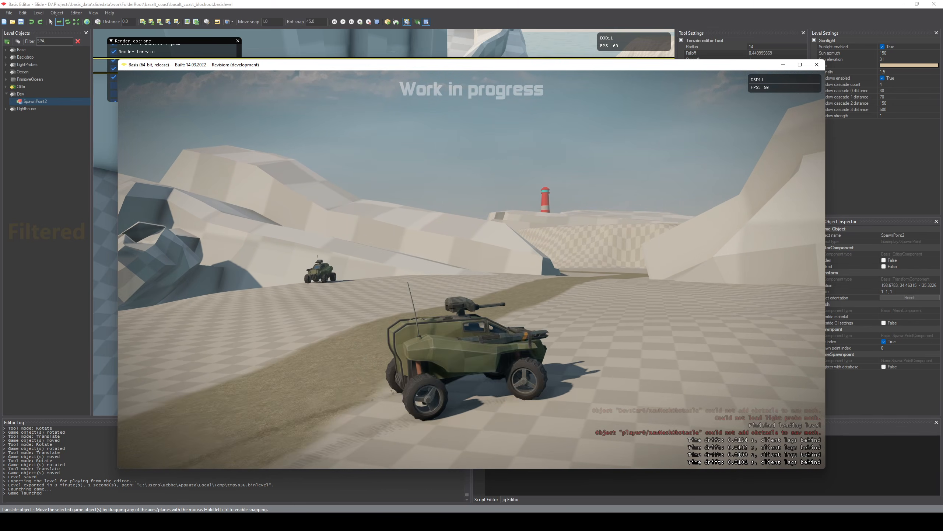
{"action": "key", "text": "a"}
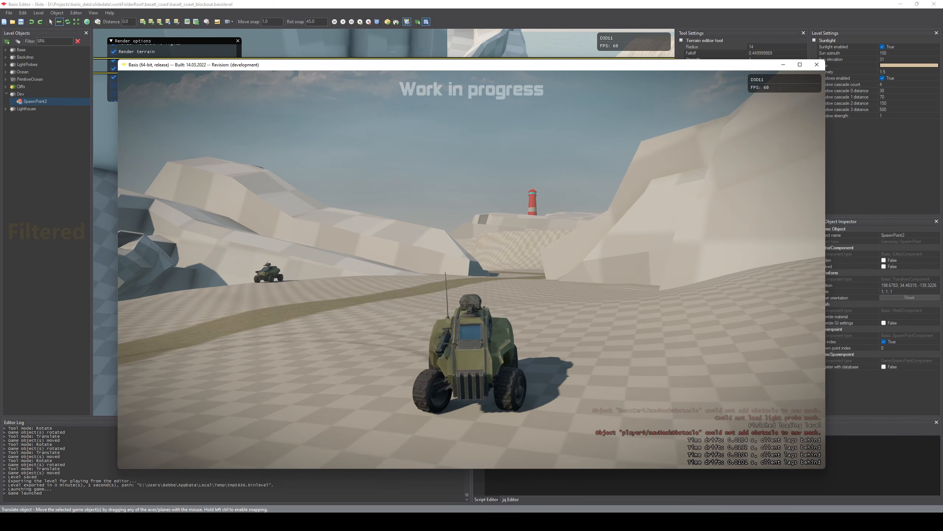
{"action": "key", "text": "w"}
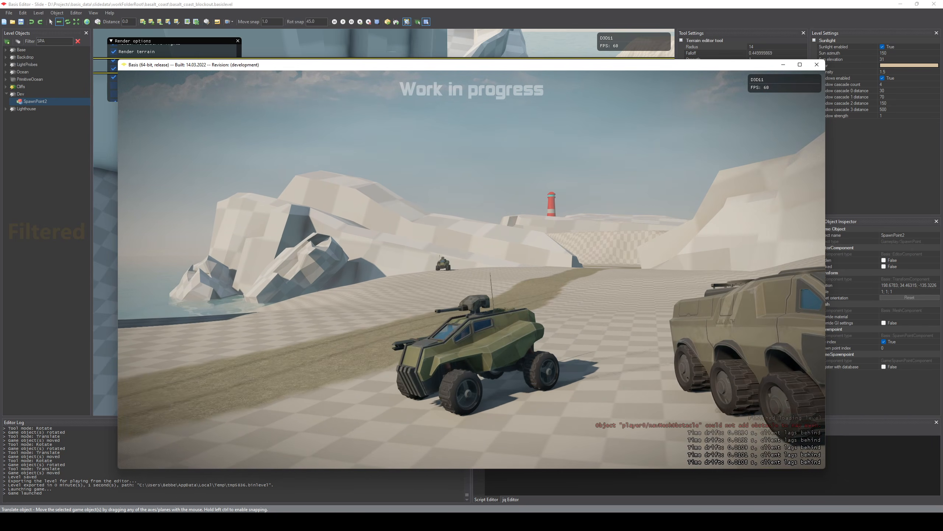
- Follow the dirt track through the rock arch and drive out onto the open beach beyond it
{"action": "key", "text": "d"}
{"action": "key", "text": "w"}
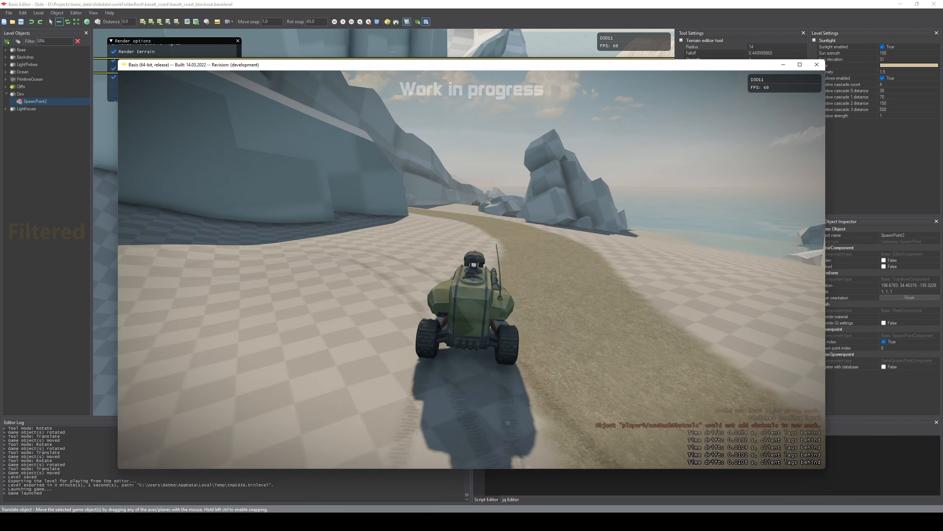
{"action": "key", "text": "w"}
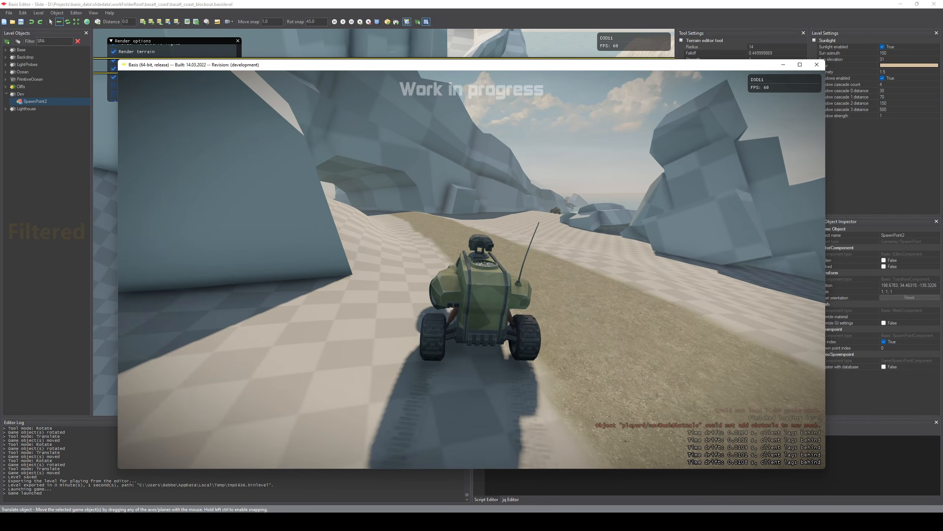
{"action": "key", "text": "w"}
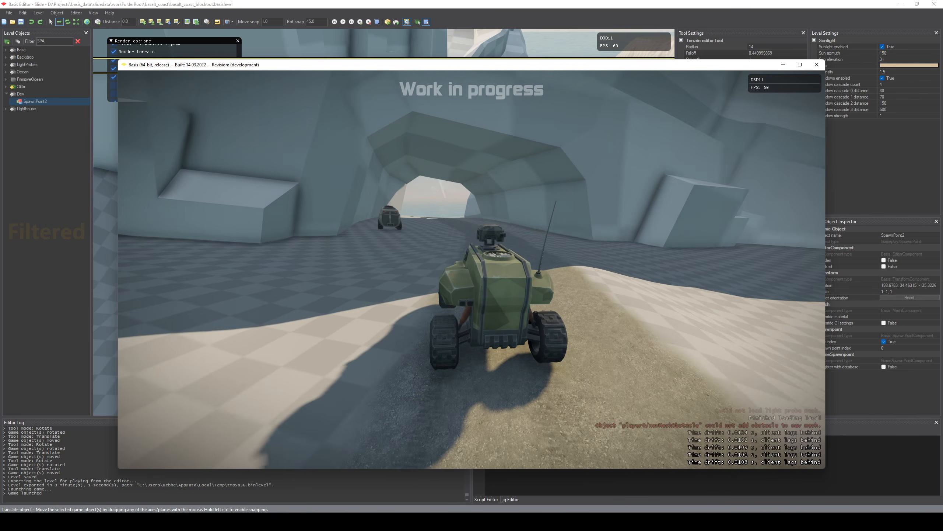
{"action": "key", "text": "w"}
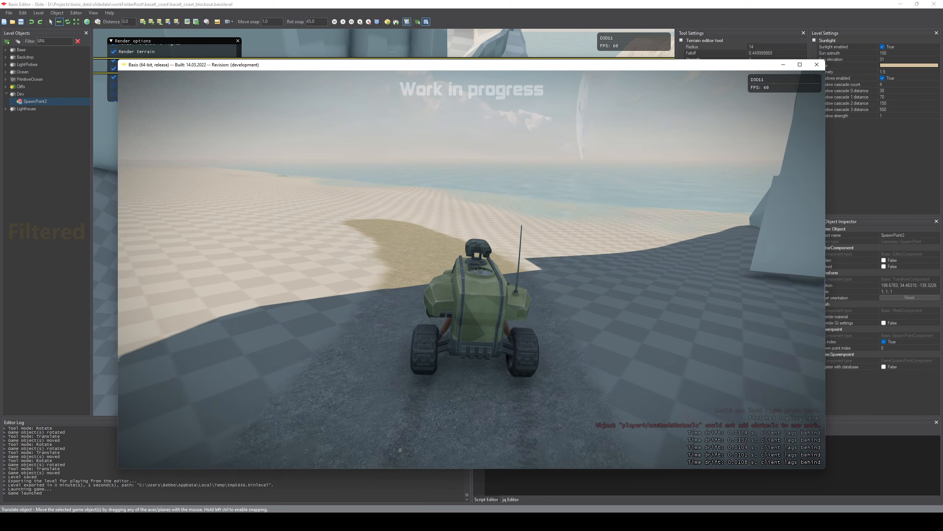
{"action": "key", "text": "d"}
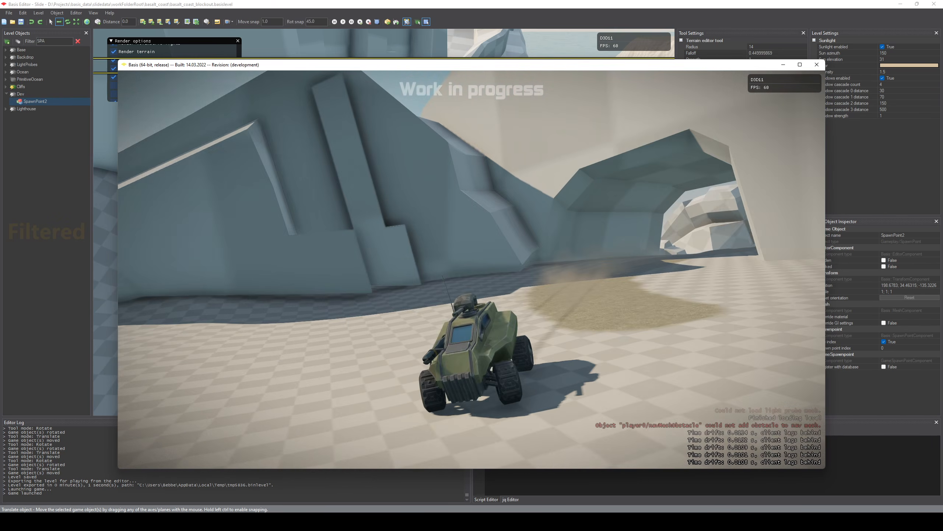
{"action": "key", "text": "w"}
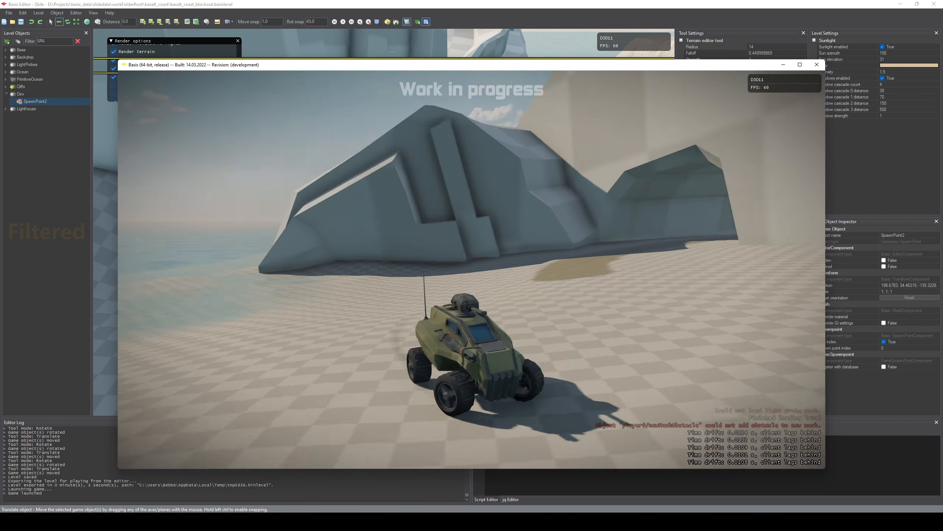
- Drive the coastal track past the six-wheeled vehicle to the cliff wall where the track ends
{"action": "key", "text": "a"}
{"action": "key", "text": "w"}
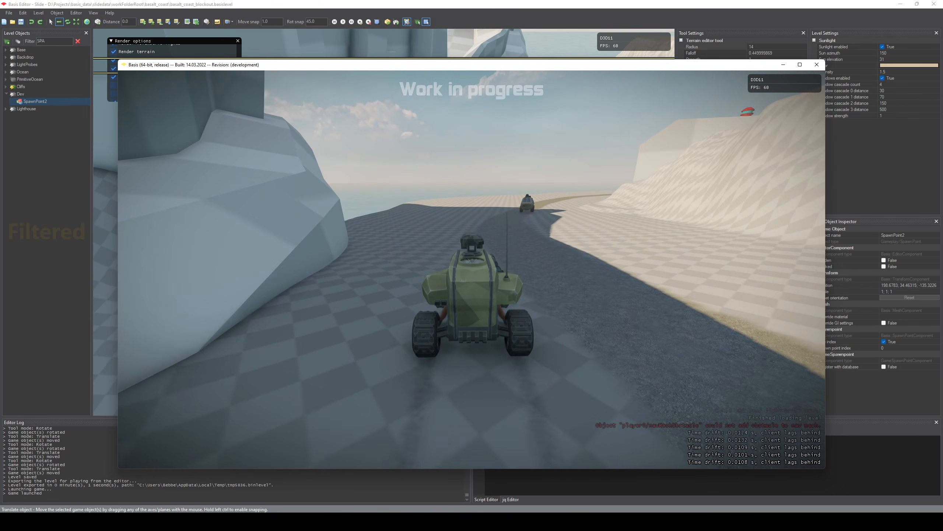
{"action": "key", "text": "w"}
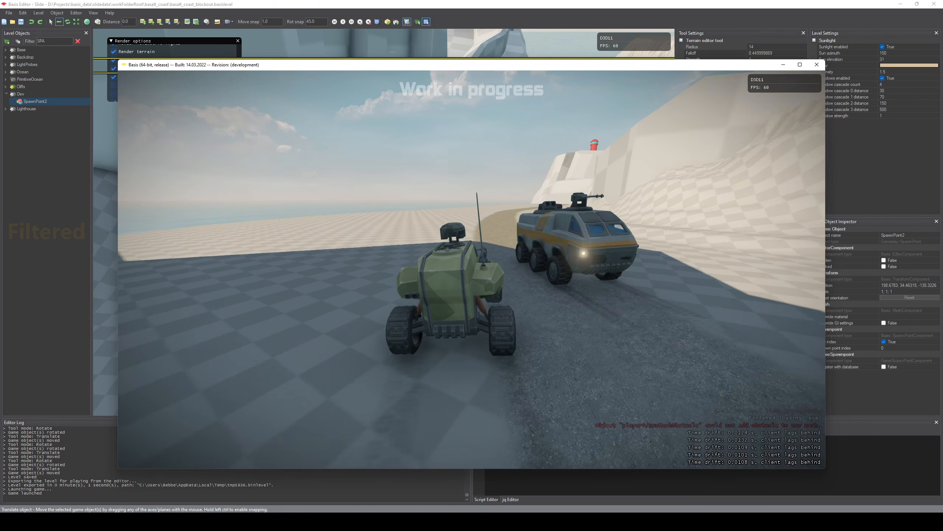
{"action": "key", "text": "w"}
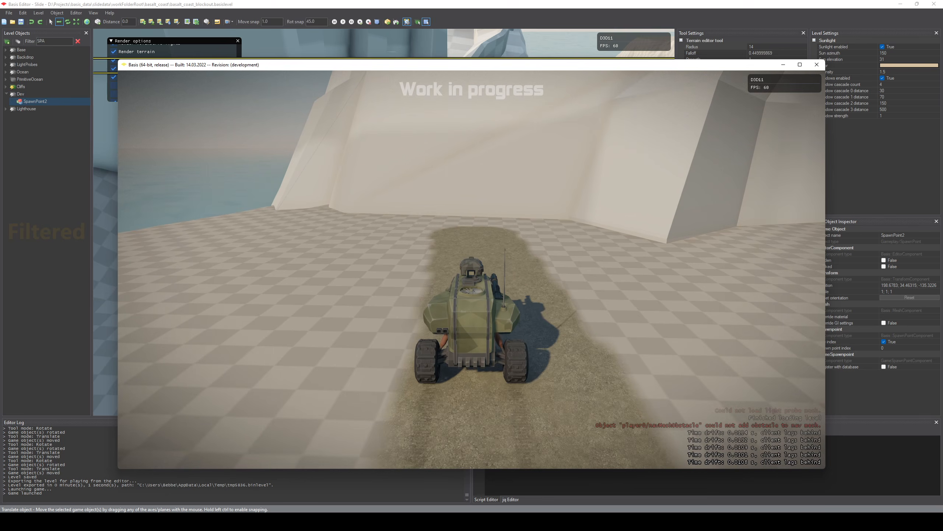
{"action": "key", "text": "w"}
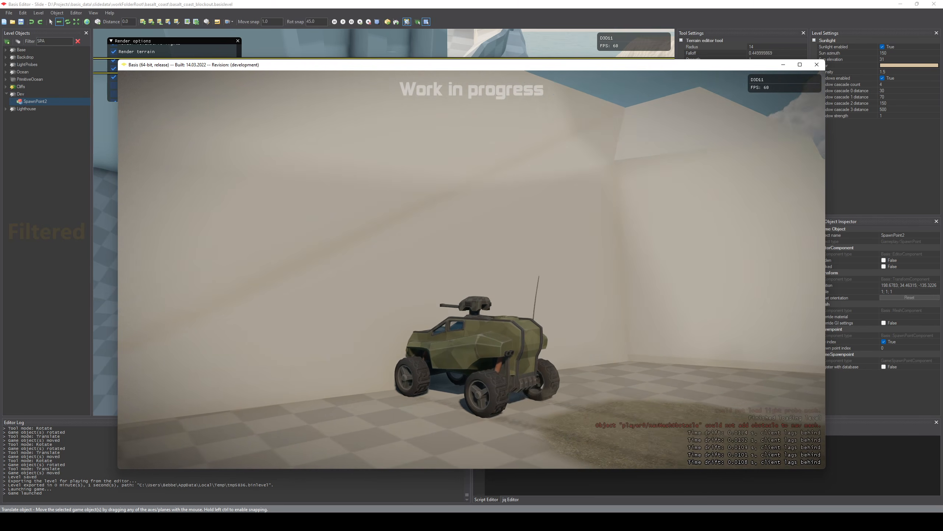
- Switch to the free camera and fly over the cliffs to examine the lighthouse plateau
{"action": "key", "text": "w"}
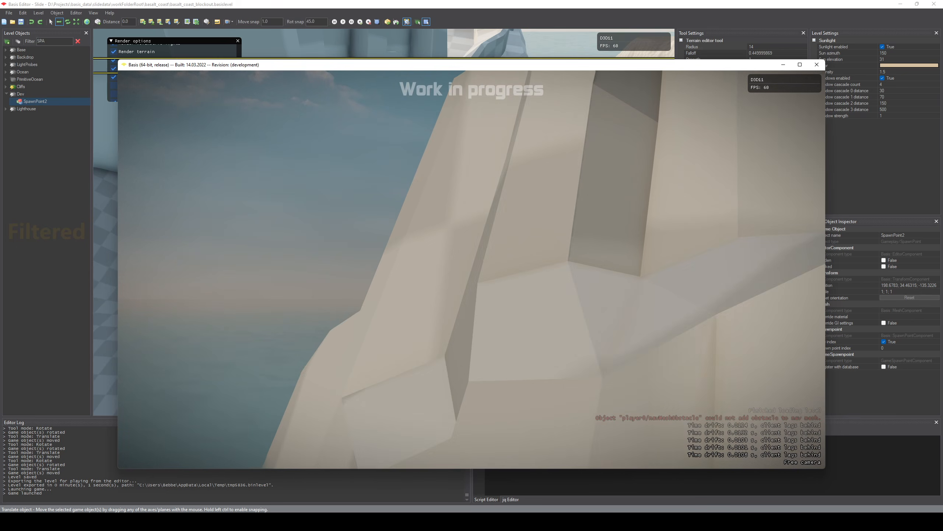
{"action": "key", "text": "w"}
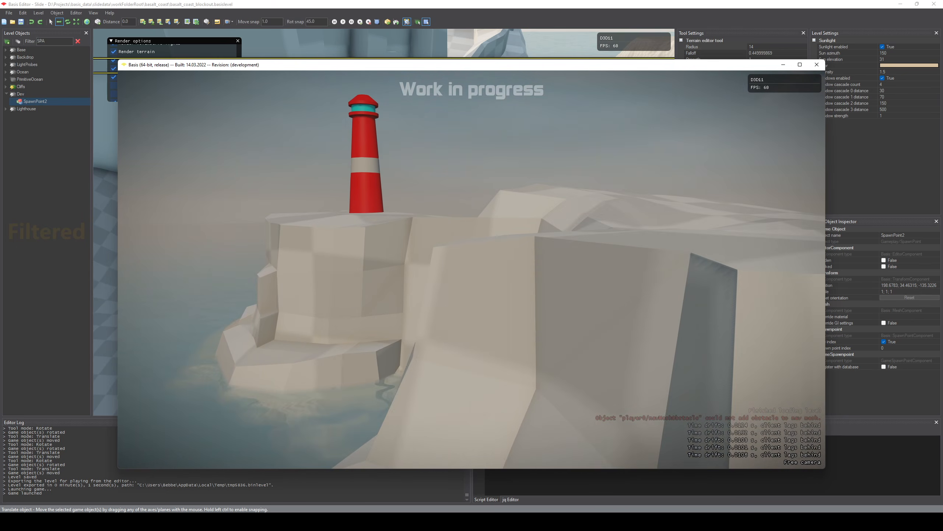
{"action": "key", "text": "w"}
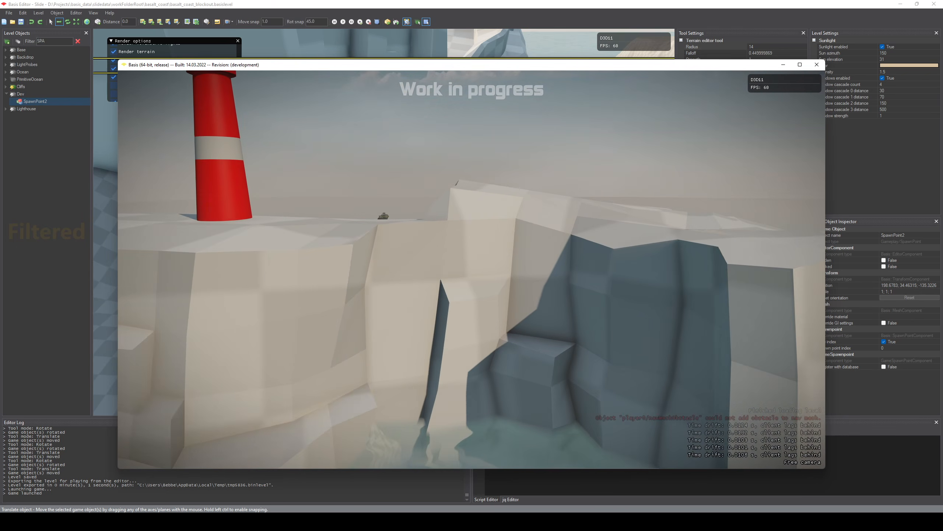
{"action": "key", "text": "a"}
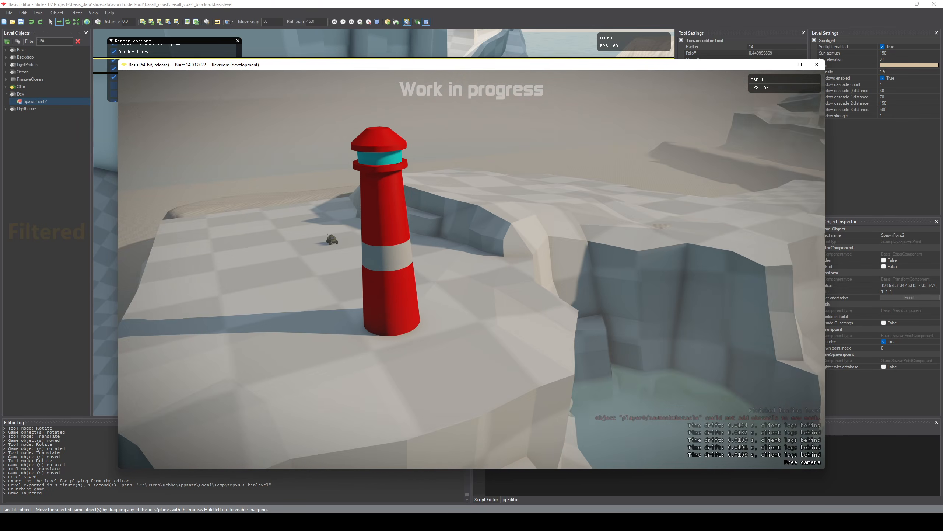
{"action": "key", "text": "a"}
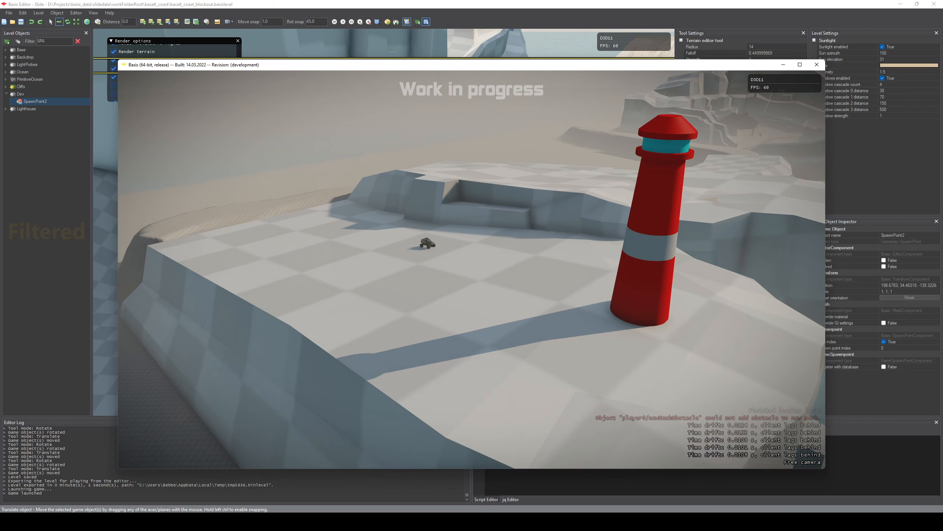
{"action": "key", "text": "w"}
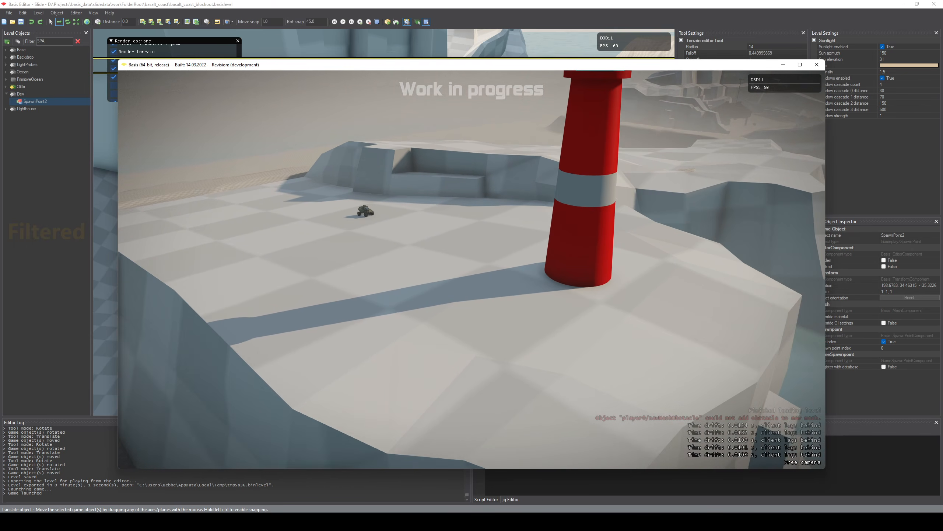
- Circle the lighthouse plateau with the free camera to examine its cliff sides, rim and top surface
{"action": "key", "text": "w"}
{"action": "key", "text": "a"}
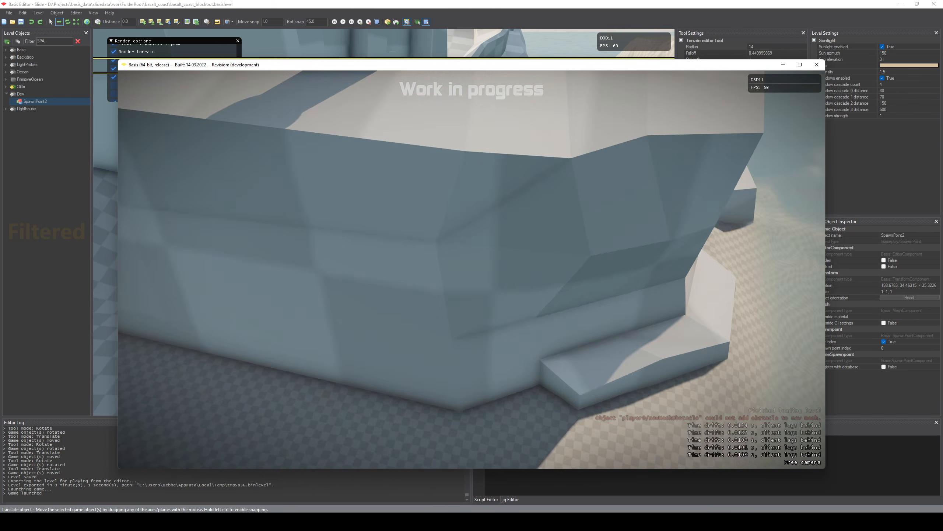
{"action": "key", "text": "s"}
{"action": "key", "text": "a"}
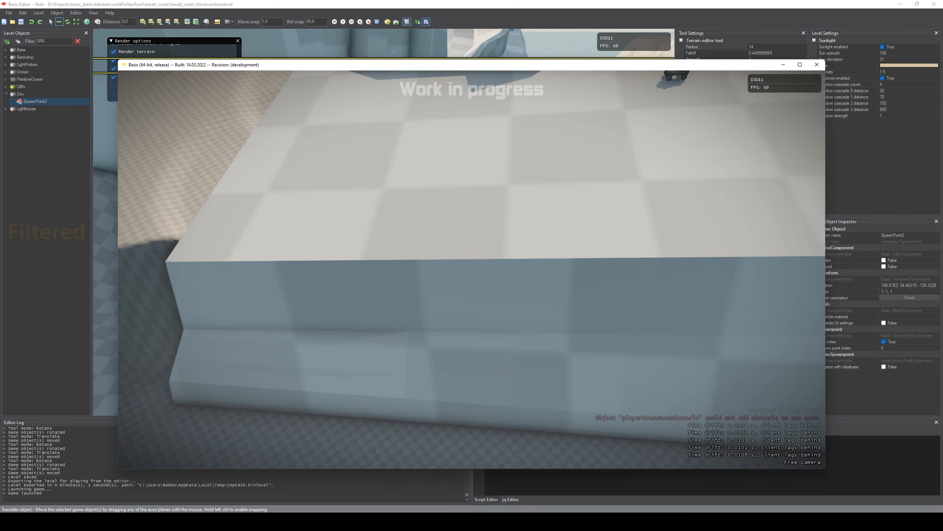
{"action": "key", "text": "d"}
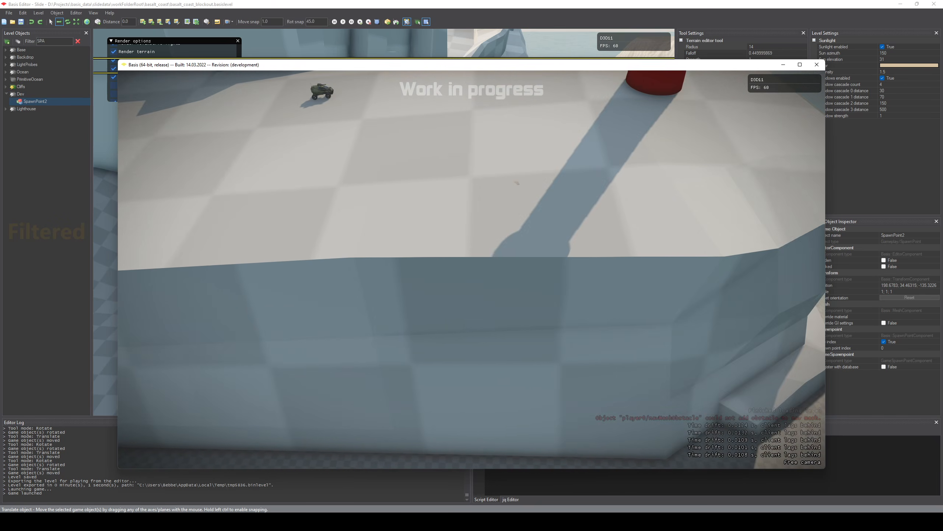
{"action": "key", "text": "d"}
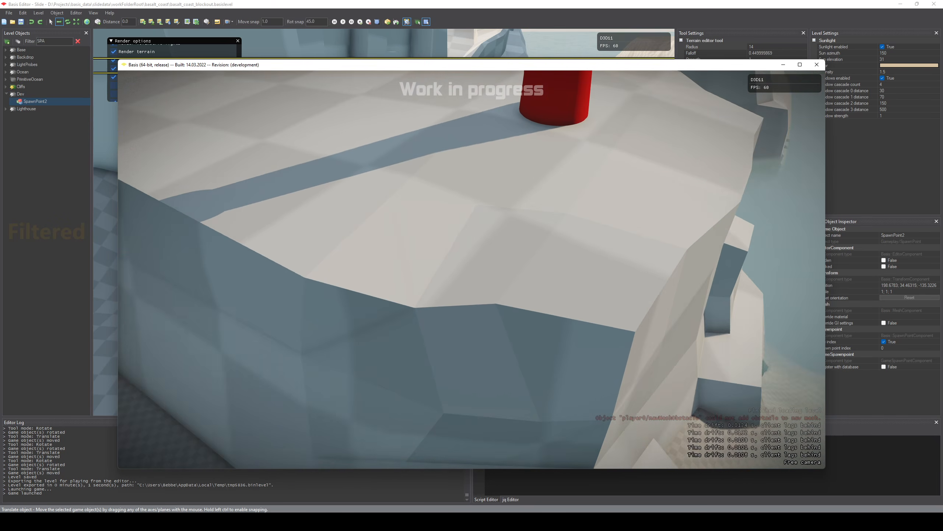
{"action": "key", "text": "d"}
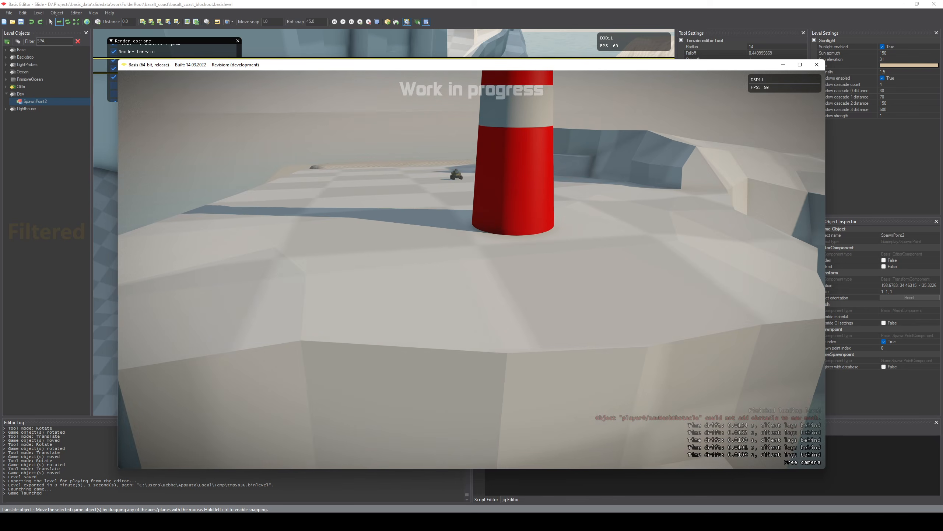
- Set Car6 on the lighthouse plateau as the avatar and end the playtest by closing the running game
{"action": "key", "text": "w"}
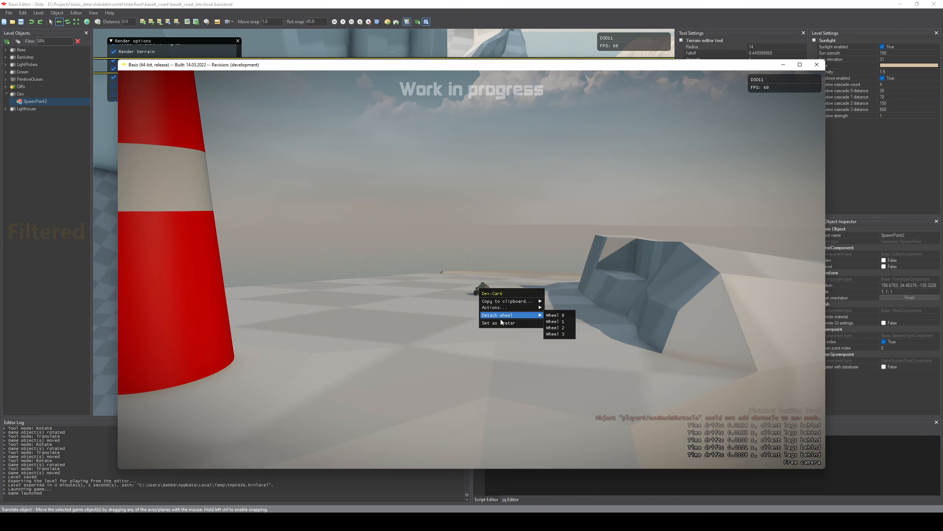
{"action": "left_click", "coordinate": [502, 322]}
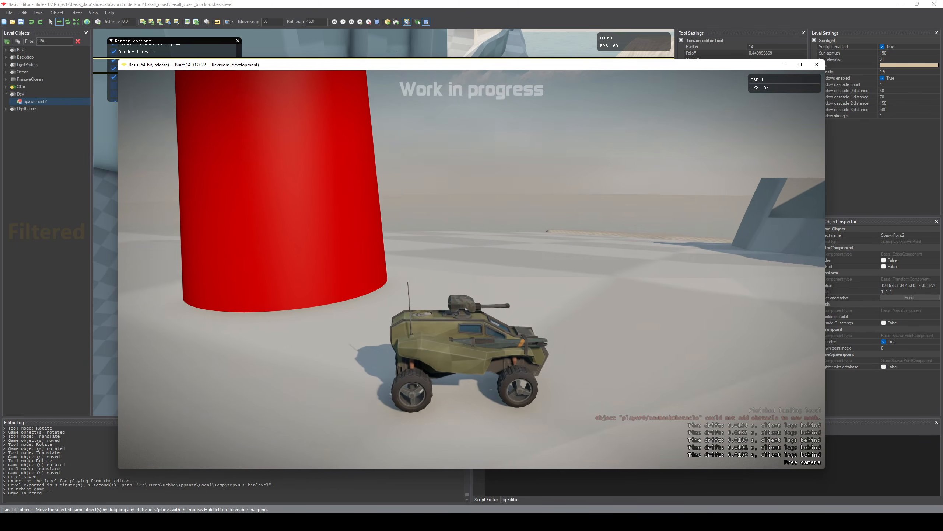
{"action": "key", "text": "alt+F4"}
- Fly over the coast in the level editor to examine the lighthouse plateau, the beach and the track along the cliffs
{"action": "key", "text": "w"}
{"action": "right_click_drag", "start_coordinate": [384, 222], "coordinate": [576, 341]}
{"action": "key", "text": "w"}
{"action": "key", "text": "a"}
{"action": "key", "text": "w"}
{"action": "key", "text": "d"}
{"action": "key", "text": "w"}
{"action": "key", "text": "s"}
{"action": "key", "text": "a"}
{"action": "key", "text": "a"}
{"action": "key", "text": "a"}
{"action": "key", "text": "a"}
{"action": "key", "text": "s"}
{"action": "key", "text": "w"}
{"action": "key", "text": "d"}
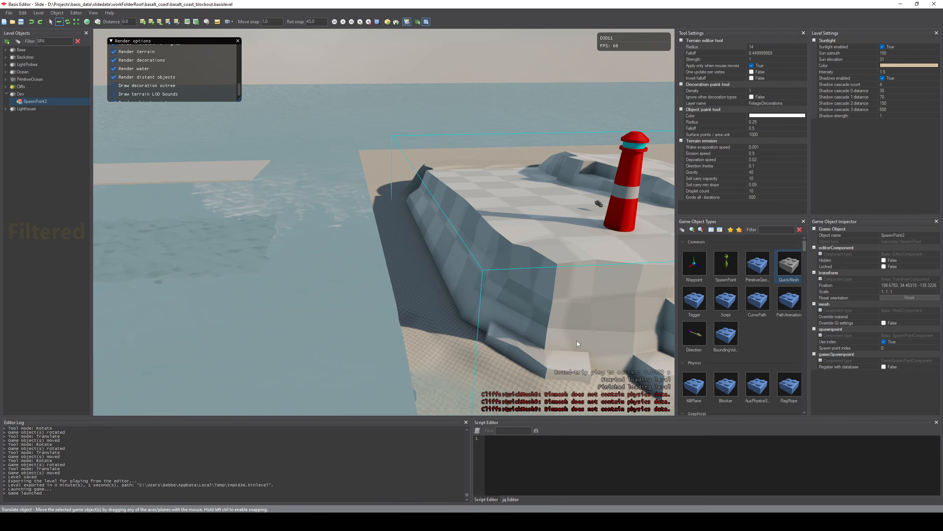
{"action": "right_click_drag", "start_coordinate": [562, 293], "coordinate": [200, 244]}
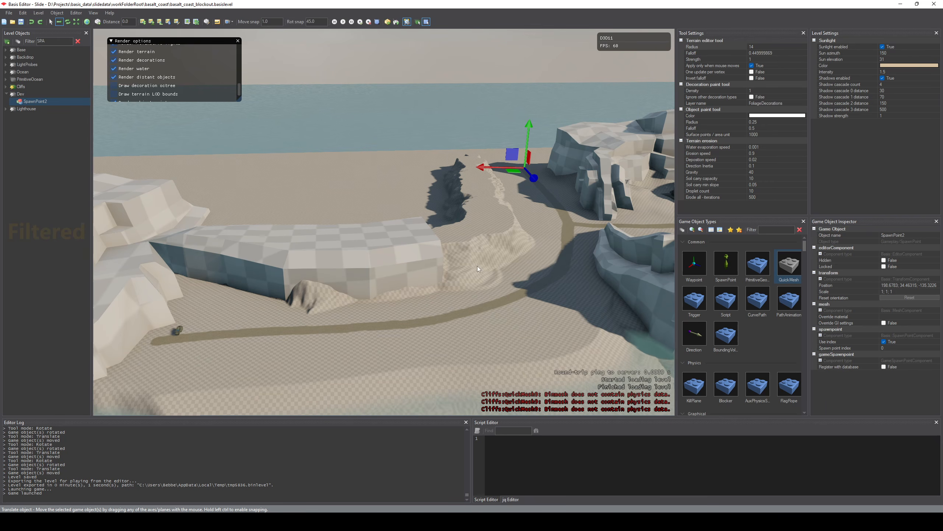
{"action": "right_click_drag", "start_coordinate": [478, 265], "coordinate": [466, 246]}
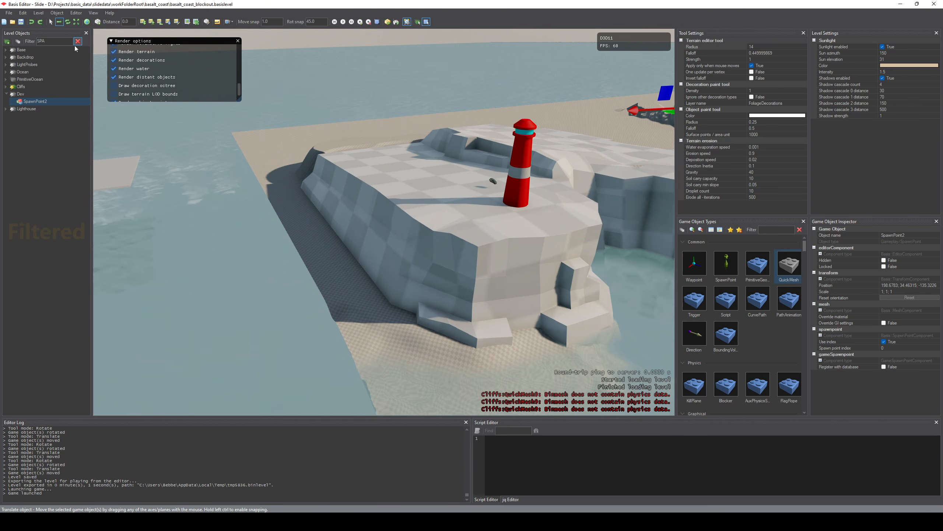
- Clear the object filter and open the lighthouse cliff, QuickMesh8, for editing in Blender with its surroundings included
{"action": "left_click", "coordinate": [910, 328]}
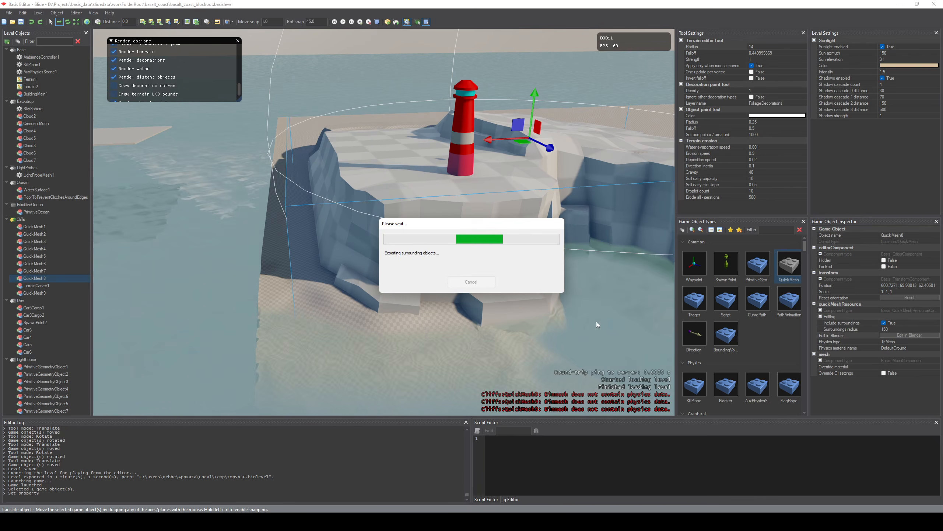
{"action": "key", "text": "super+Tab"}
{"action": "left_click", "coordinate": [752, 78]}
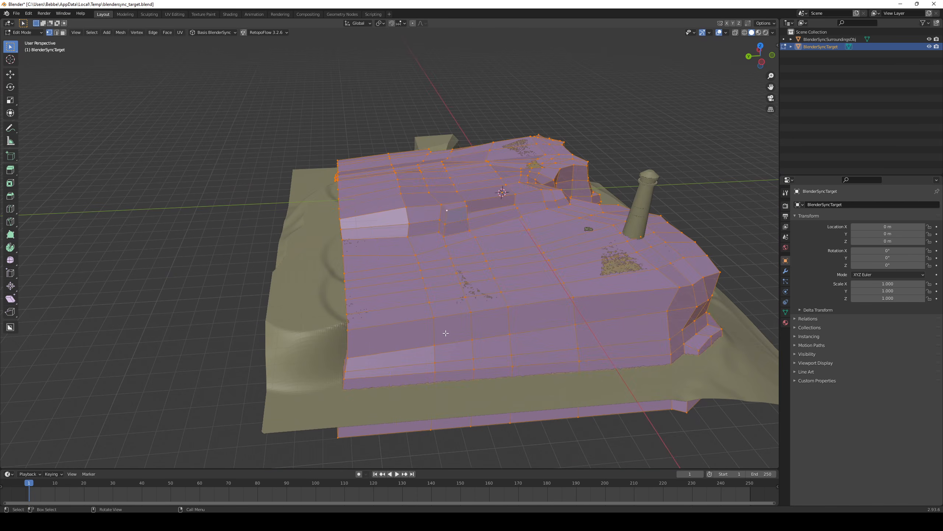
- Add a loop cut along the outer edge of the plateau to form a narrow strip of faces
{"action": "key", "text": "ctrl+r"}
{"action": "left_click", "coordinate": [386, 304]}
{"action": "left_click", "coordinate": [363, 297]}
{"action": "scroll", "coordinate": [366, 294], "scroll_direction": "up", "scroll_amount": 4}
- Extrude the strip of faces on the plateau's outer edge upward into a rim wall
{"action": "middle_click_drag", "start_coordinate": [438, 296], "coordinate": [347, 277]}
{"action": "key", "text": "3"}
{"action": "left_click", "coordinate": [275, 322]}
{"action": "key", "text": "e"}
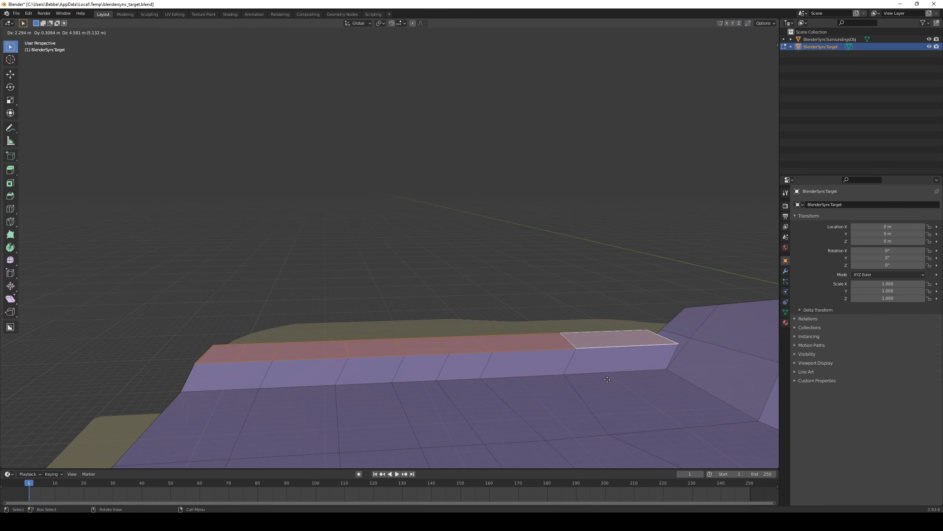
{"action": "middle_click_drag", "start_coordinate": [603, 382], "coordinate": [437, 287]}
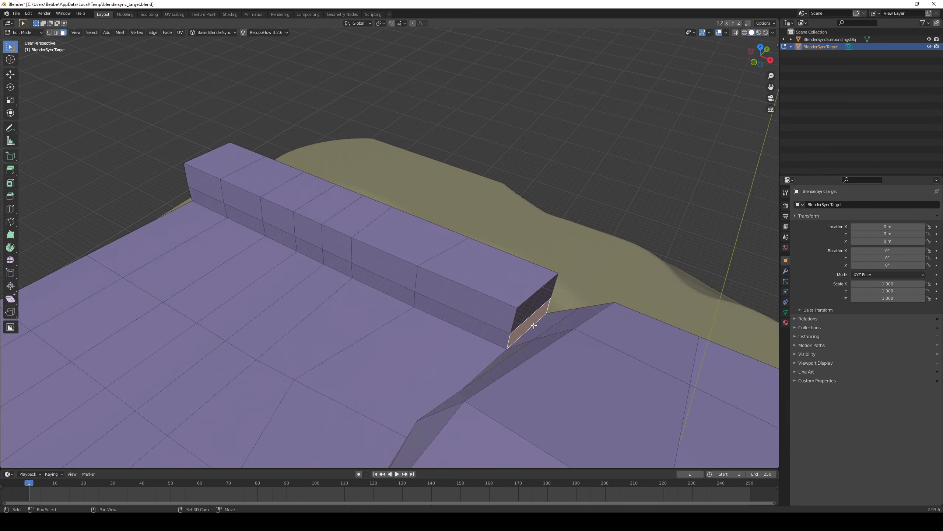
- Join the rim wall's end to the adjoining rock and slide the vertices next to the joint toward the rock
{"action": "middle_click_drag", "start_coordinate": [555, 333], "coordinate": [295, 324]}
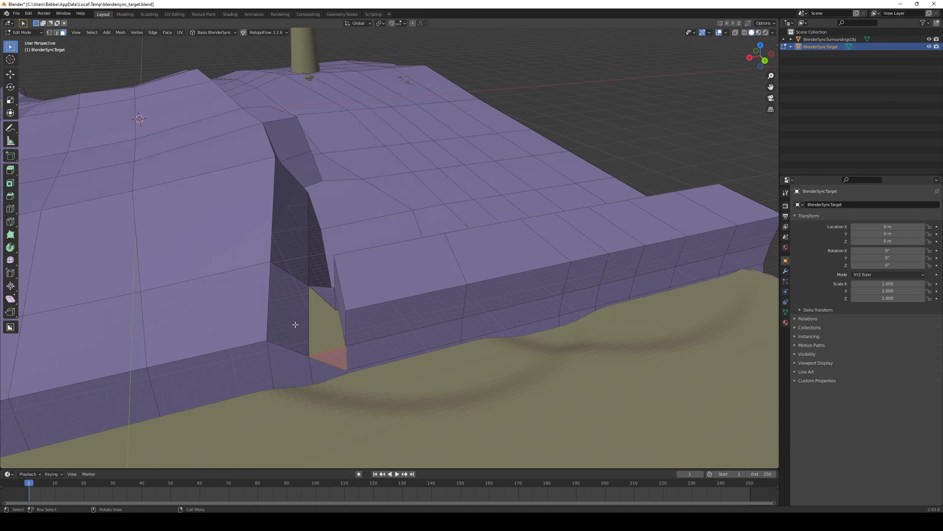
{"action": "middle_click_drag", "start_coordinate": [352, 336], "coordinate": [363, 289]}
{"action": "key", "text": "Tab"}
{"action": "key", "text": "Tab"}
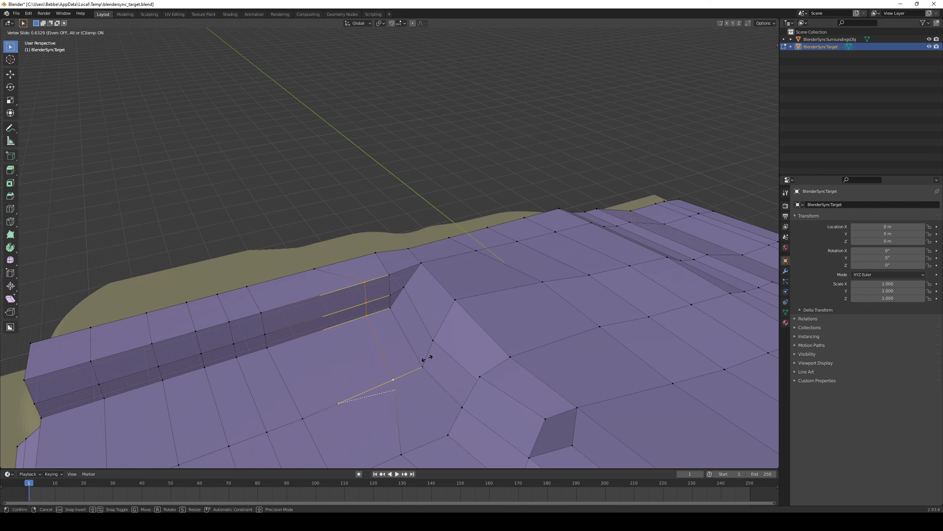
{"action": "left_click", "coordinate": [427, 358]}
{"action": "middle_click_drag", "start_coordinate": [427, 359], "coordinate": [516, 287]}
{"action": "scroll", "coordinate": [497, 355], "scroll_direction": "up", "scroll_amount": 3}
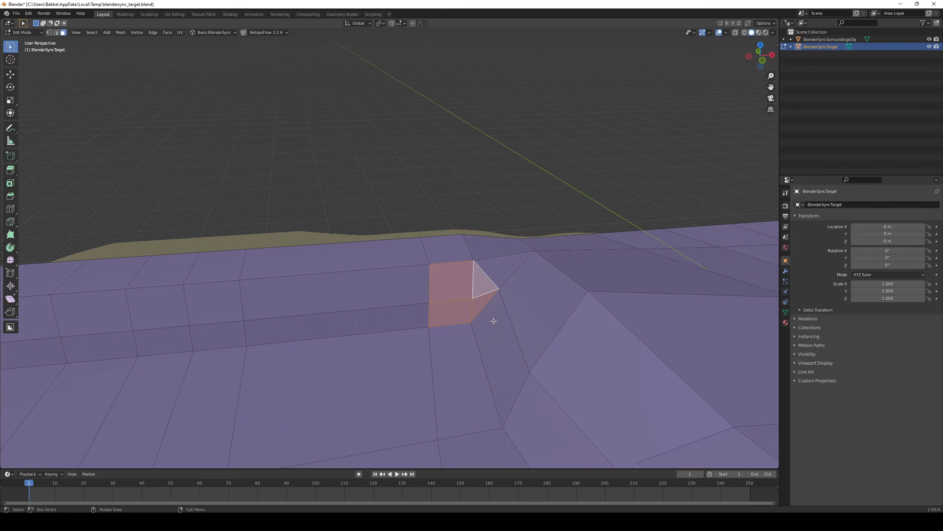
- Extrude the corner faces at the wall's end into a small block and connect the adjoining rock edge to it
{"action": "middle_click_drag", "start_coordinate": [493, 321], "coordinate": [553, 302], "text": "alt"}
{"action": "left_click", "coordinate": [462, 314]}
{"action": "left_click", "coordinate": [528, 326]}
{"action": "key", "text": "2"}
{"action": "right_click", "coordinate": [549, 297]}
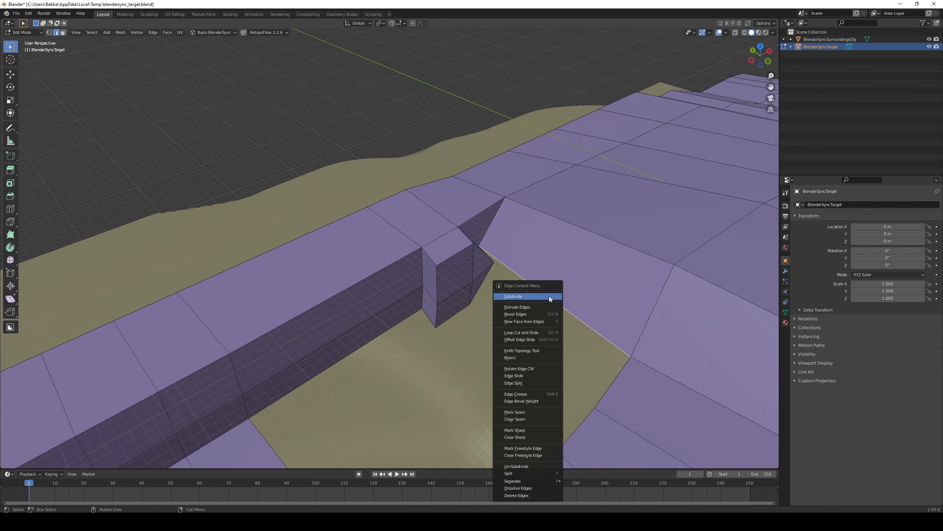
{"action": "middle_click_drag", "start_coordinate": [608, 388], "coordinate": [584, 339]}
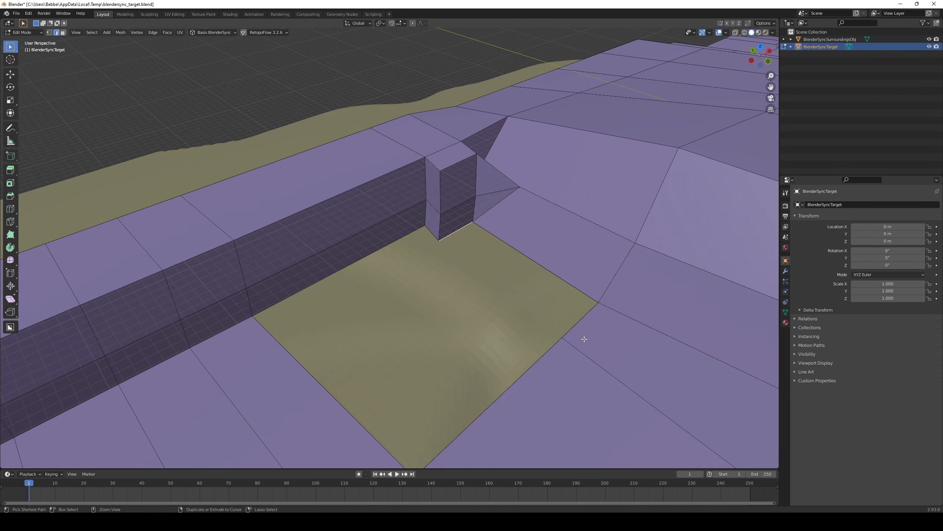
- Hide the surroundings object and resume editing the cliff mesh
{"action": "key", "text": "Tab"}
{"action": "middle_click_drag", "start_coordinate": [467, 328], "coordinate": [483, 235]}
{"action": "left_click", "coordinate": [381, 219]}
{"action": "key", "text": "h"}
{"action": "left_click", "coordinate": [435, 304]}
{"action": "key", "text": "Tab"}
- Delete the unwanted geometry around the block at the wall's end and close the opening in the floor
{"action": "key", "text": "x"}
{"action": "left_click", "coordinate": [408, 293]}
{"action": "left_click", "coordinate": [427, 223]}
{"action": "middle_click_drag", "start_coordinate": [436, 256], "coordinate": [485, 311]}
{"action": "key", "text": "2"}
{"action": "middle_click_drag", "start_coordinate": [507, 271], "coordinate": [505, 307]}
- Slide a vertex along the upper edge of the rock face beside the wall's end
{"action": "key", "text": "1"}
{"action": "left_click", "coordinate": [435, 283]}
{"action": "key", "text": "Tab"}
{"action": "key", "text": "Tab"}
{"action": "key", "text": "1"}
{"action": "middle_click_drag", "start_coordinate": [536, 199], "coordinate": [576, 240]}
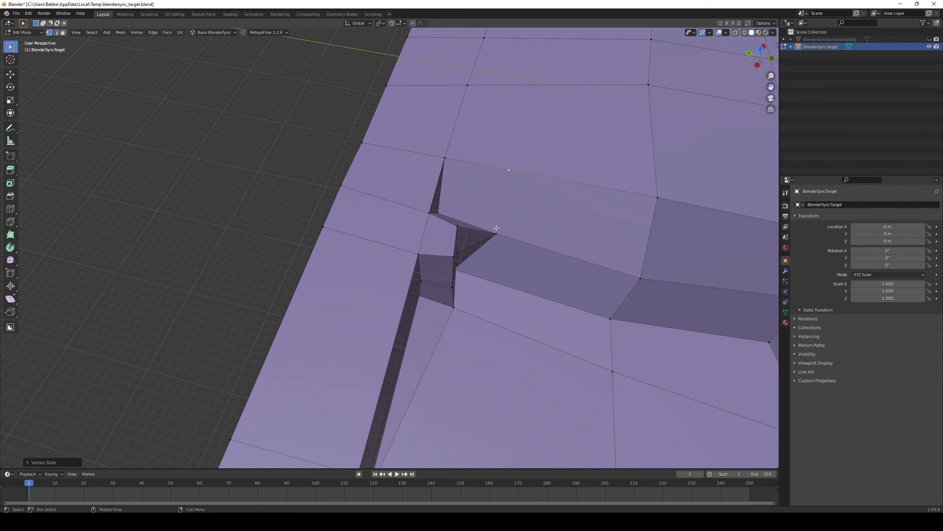
- Delete the rock face beside the block and refill the opening with new faces
{"action": "middle_click_drag", "start_coordinate": [497, 227], "coordinate": [516, 265]}
{"action": "key", "text": "x"}
{"action": "key", "text": "f"}
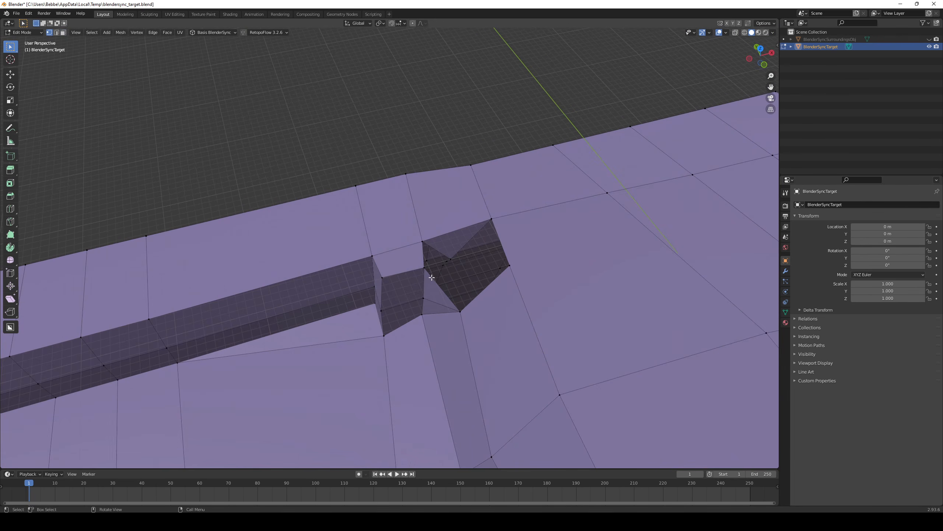
{"action": "key", "text": "2"}
{"action": "left_click", "coordinate": [442, 277]}
{"action": "middle_click_drag", "start_coordinate": [446, 278], "coordinate": [526, 312]}
{"action": "key", "text": "f"}
- Move faces and vertices along the rim wall to break up its straight outline with a dip and rounded crests
{"action": "key", "text": "3"}
{"action": "left_click", "coordinate": [460, 233]}
{"action": "middle_click_drag", "start_coordinate": [466, 246], "coordinate": [362, 263]}
{"action": "left_click", "coordinate": [531, 305]}
{"action": "left_click", "coordinate": [461, 270]}
{"action": "left_click", "coordinate": [482, 269]}
{"action": "key", "text": "g"}
{"action": "middle_click_drag", "start_coordinate": [335, 232], "coordinate": [298, 256]}
{"action": "left_click", "coordinate": [314, 230]}
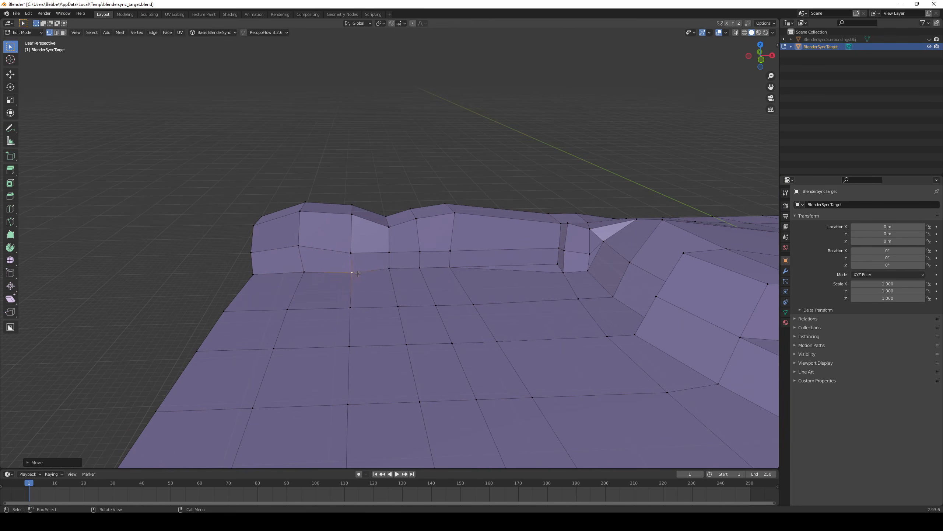
- Move the mid-height vertices on the rim wall's inner side to make it uneven and review the shape
{"action": "middle_click_drag", "start_coordinate": [441, 275], "coordinate": [487, 254]}
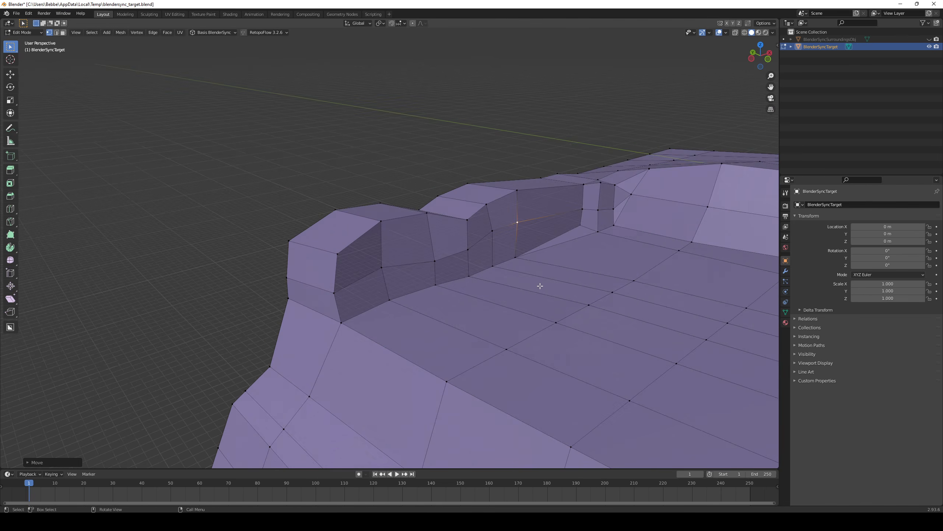
{"action": "middle_click_drag", "start_coordinate": [540, 286], "coordinate": [403, 193]}
{"action": "left_click", "coordinate": [608, 379]}
{"action": "scroll", "coordinate": [594, 362], "scroll_direction": "down", "scroll_amount": 5}
{"action": "key", "text": "Tab"}
{"action": "scroll", "coordinate": [467, 198], "scroll_direction": "up", "scroll_amount": 5}
{"action": "key", "text": "Tab"}
{"action": "scroll", "coordinate": [467, 198], "scroll_direction": "down", "scroll_amount": 4}
- Knife-cut new edges into the plateau floor along the foot of the rim wall
{"action": "key", "text": "1"}
{"action": "left_click", "coordinate": [348, 221]}
{"action": "key", "text": "k"}
{"action": "key", "text": "Return"}
{"action": "middle_click_drag", "start_coordinate": [383, 412], "coordinate": [423, 195]}
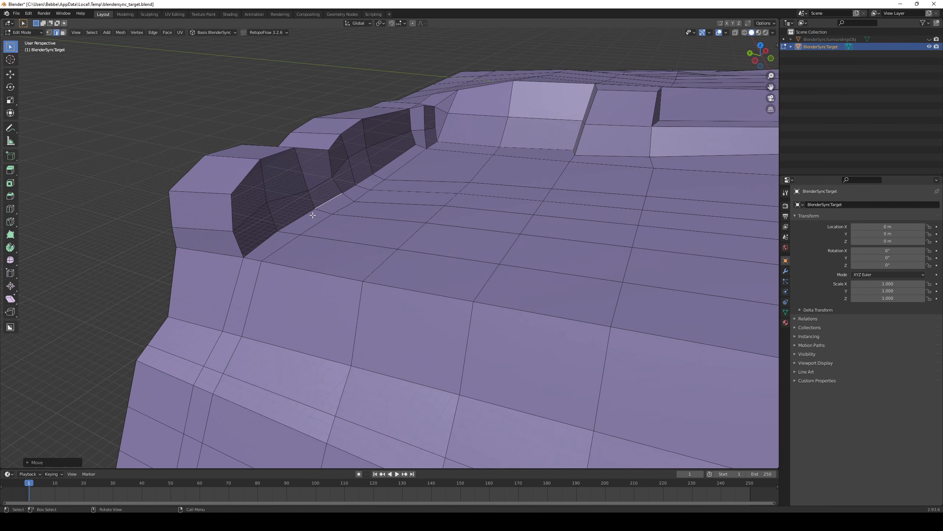
- Reposition the edge paths running from the foot of the rim wall down the front cliff
{"action": "middle_click_drag", "start_coordinate": [430, 292], "coordinate": [399, 290]}
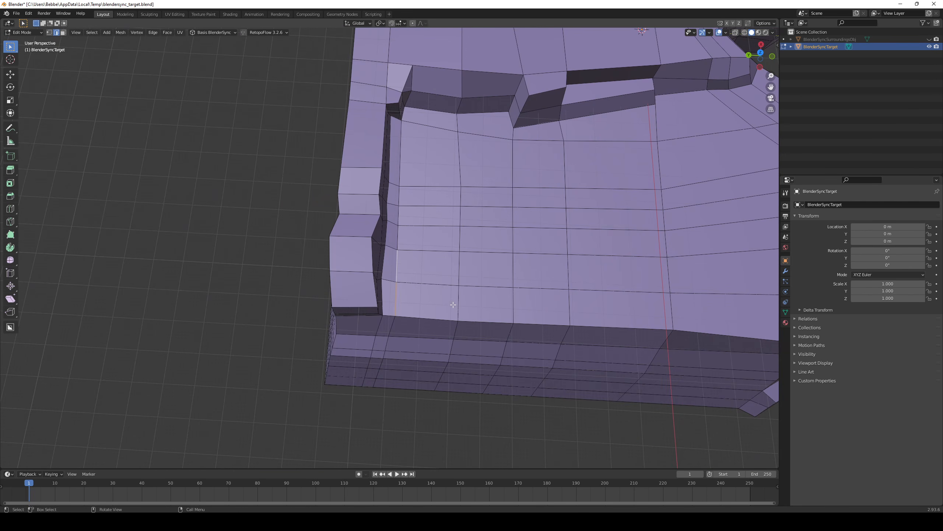
{"action": "left_click", "coordinate": [410, 333], "text": "ctrl"}
{"action": "middle_click_drag", "start_coordinate": [410, 333], "coordinate": [366, 260]}
{"action": "left_click", "coordinate": [332, 366]}
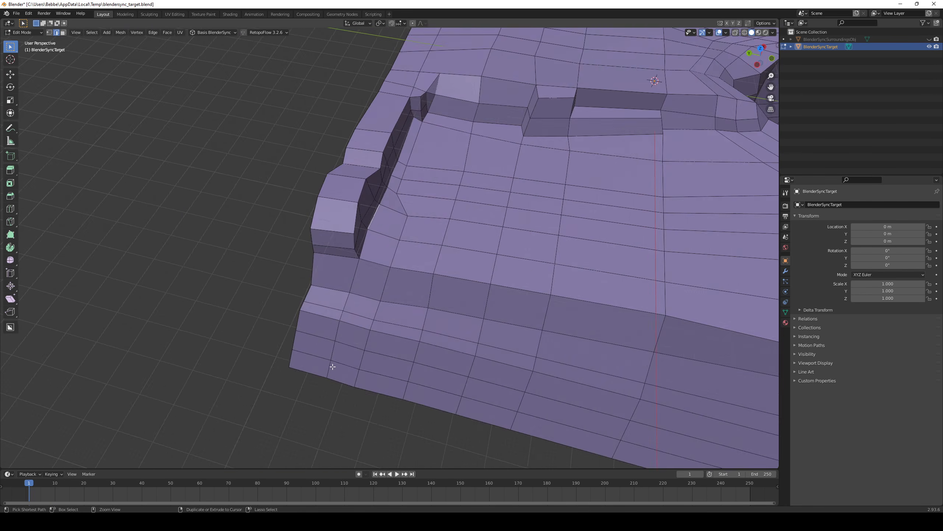
{"action": "left_click", "coordinate": [371, 253], "text": "ctrl"}
{"action": "key", "text": "g"}
{"action": "left_click", "coordinate": [385, 297]}
{"action": "middle_click_drag", "start_coordinate": [385, 297], "coordinate": [407, 185]}
- Move the floor vertices in front of the rim wall's dip to shape a gentle rise
{"action": "left_click", "coordinate": [299, 198]}
{"action": "left_click", "coordinate": [333, 170], "text": "shift"}
{"action": "key", "text": "g"}
{"action": "left_click", "coordinate": [431, 312]}
{"action": "middle_click_drag", "start_coordinate": [364, 234], "coordinate": [398, 264]}
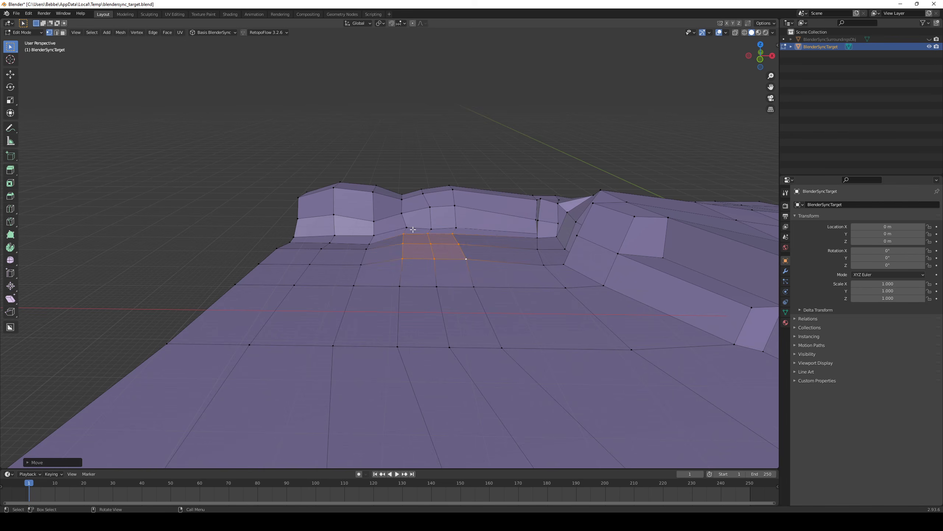
- Move the vertices along the foot of the rim wall near the dip and review the overall shape
{"action": "middle_click_drag", "start_coordinate": [457, 226], "coordinate": [420, 296]}
{"action": "key", "text": "g"}
{"action": "left_click", "coordinate": [477, 235]}
{"action": "key", "text": "Tab"}
{"action": "scroll", "coordinate": [479, 237], "scroll_direction": "down", "scroll_amount": 5}
{"action": "key", "text": "Tab"}
{"action": "key", "text": "Tab"}
{"action": "key", "text": "Tab"}
{"action": "scroll", "coordinate": [492, 271], "scroll_direction": "up", "scroll_amount": 4}
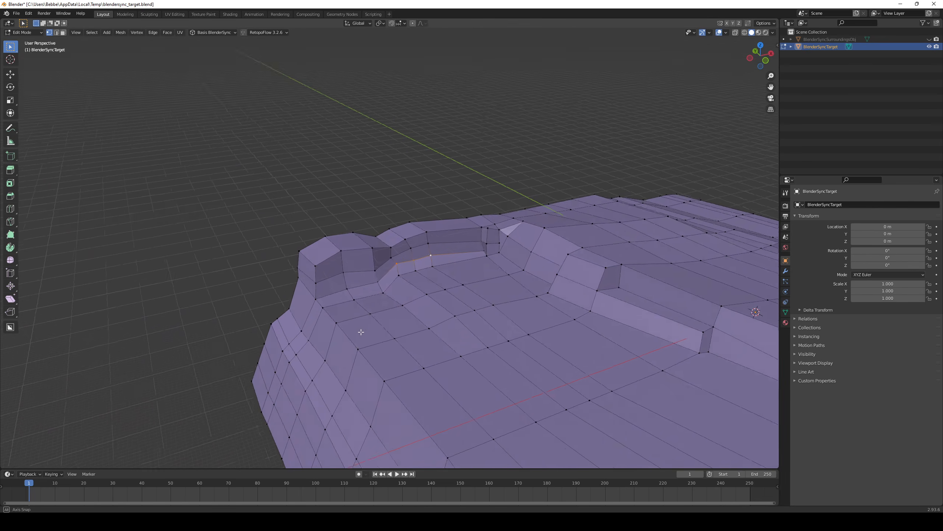
- Move the vertices on the front cliff's top edge beside the end of the rim wall and review the outline
{"action": "middle_click_drag", "start_coordinate": [361, 332], "coordinate": [507, 261]}
{"action": "left_click", "coordinate": [408, 302]}
{"action": "key", "text": "Tab"}
{"action": "key", "text": "Tab"}
{"action": "key", "text": "Tab"}
{"action": "key", "text": "Tab"}
{"action": "scroll", "coordinate": [478, 326], "scroll_direction": "up", "scroll_amount": 2}
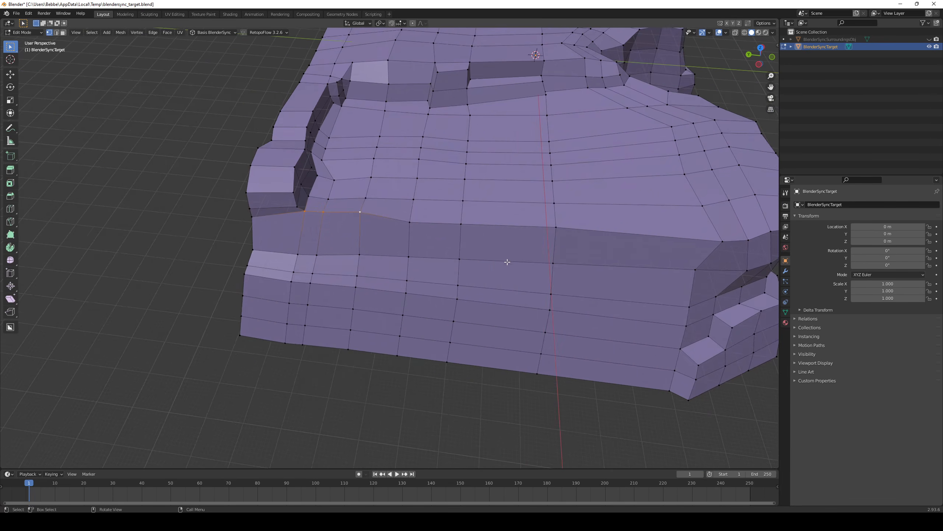
- Add a loop cut down the middle of the front cliff and slide its geometry along the existing edges
{"action": "scroll", "coordinate": [508, 261], "scroll_direction": "down", "scroll_amount": 2}
{"action": "key", "text": "ctrl+r"}
{"action": "double_click", "coordinate": [475, 177]}
{"action": "scroll", "coordinate": [520, 223], "scroll_direction": "up", "scroll_amount": 2}
{"action": "middle_click_drag", "start_coordinate": [558, 231], "coordinate": [518, 246]}
{"action": "key", "text": "g"}
{"action": "key", "text": "g"}
{"action": "left_click", "coordinate": [451, 238]}
{"action": "middle_click_drag", "start_coordinate": [452, 238], "coordinate": [459, 235]}
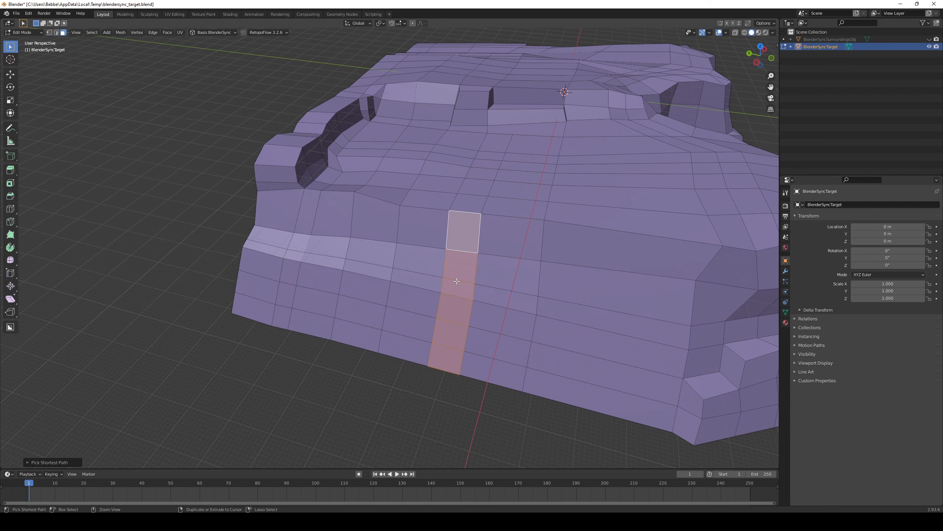
- Extrude a vertical column of faces on the front cliff outward as a protruding rock block
{"action": "middle_click_drag", "start_coordinate": [436, 344], "coordinate": [372, 323]}
{"action": "key", "text": "e"}
{"action": "left_click", "coordinate": [416, 298]}
{"action": "key", "text": "Tab"}
{"action": "key", "text": "Tab"}
- Add loop cuts to the rest of the front cliff and extrude another group of face columns outward
{"action": "middle_click_drag", "start_coordinate": [454, 274], "coordinate": [494, 260]}
{"action": "key", "text": "ctrl+r"}
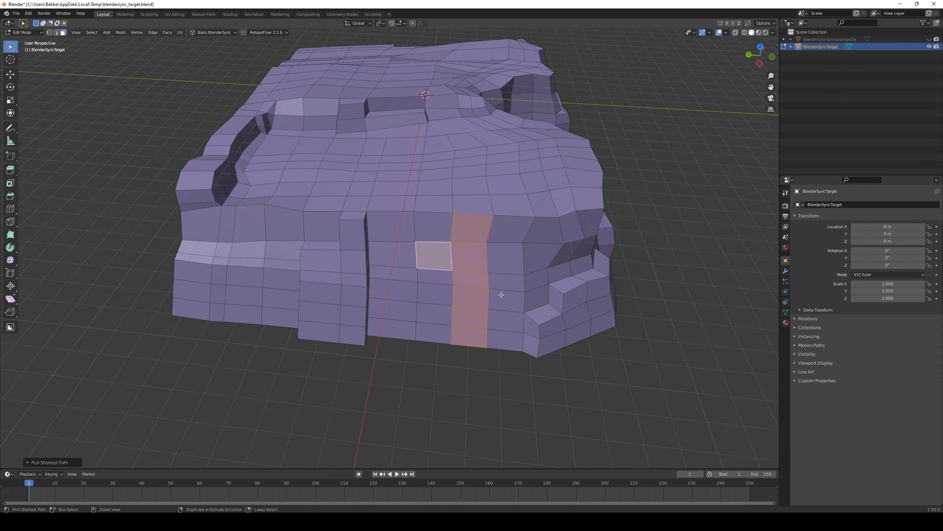
{"action": "key", "text": "e"}
{"action": "middle_click_drag", "start_coordinate": [457, 289], "coordinate": [437, 273]}
{"action": "left_click", "coordinate": [335, 272]}
{"action": "key", "text": "Tab"}
{"action": "key", "text": "Tab"}
- Move the corner vertices along the upper side edge of the protruding rock column on the front cliff
{"action": "key", "text": "1"}
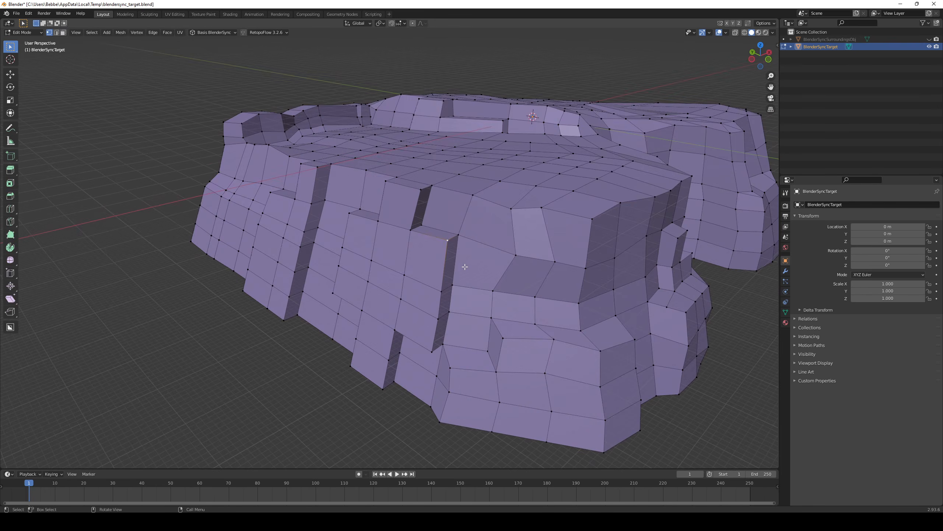
{"action": "left_click", "coordinate": [418, 181]}
{"action": "key", "text": "g"}
{"action": "left_click", "coordinate": [414, 187]}
{"action": "key", "text": "g"}
{"action": "middle_click_drag", "start_coordinate": [414, 187], "coordinate": [486, 236]}
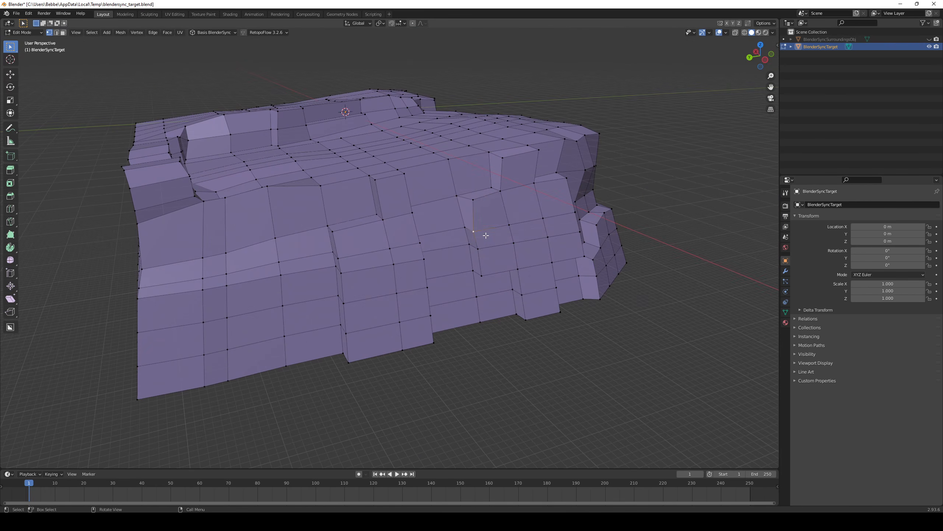
{"action": "middle_click_drag", "start_coordinate": [481, 267], "coordinate": [419, 246]}
{"action": "key", "text": "g"}
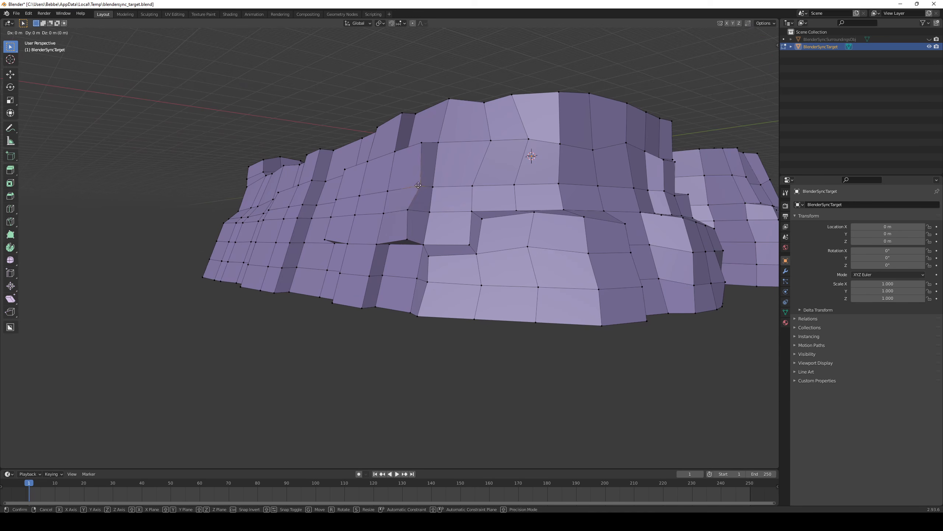
{"action": "left_click", "coordinate": [418, 185]}
- Reposition a vertex at the base of the front cliff beside the protruding column and review the outline
{"action": "middle_click_drag", "start_coordinate": [418, 185], "coordinate": [413, 238]}
{"action": "scroll", "coordinate": [414, 257], "scroll_direction": "down", "scroll_amount": 3}
{"action": "scroll", "coordinate": [420, 297], "scroll_direction": "up", "scroll_amount": 4}
{"action": "middle_click_drag", "start_coordinate": [420, 316], "coordinate": [537, 296]}
{"action": "left_click", "coordinate": [465, 316]}
{"action": "key", "text": "g"}
{"action": "key", "text": "g"}
{"action": "key", "text": "g"}
{"action": "left_click", "coordinate": [492, 346]}
{"action": "key", "text": "Tab"}
{"action": "key", "text": "Tab"}
{"action": "scroll", "coordinate": [516, 303], "scroll_direction": "up", "scroll_amount": 4}
{"action": "left_click", "coordinate": [528, 273]}
{"action": "key", "text": "Tab"}
{"action": "scroll", "coordinate": [481, 307], "scroll_direction": "down", "scroll_amount": 4}
{"action": "key", "text": "Tab"}
{"action": "scroll", "coordinate": [479, 309], "scroll_direction": "up", "scroll_amount": 4}
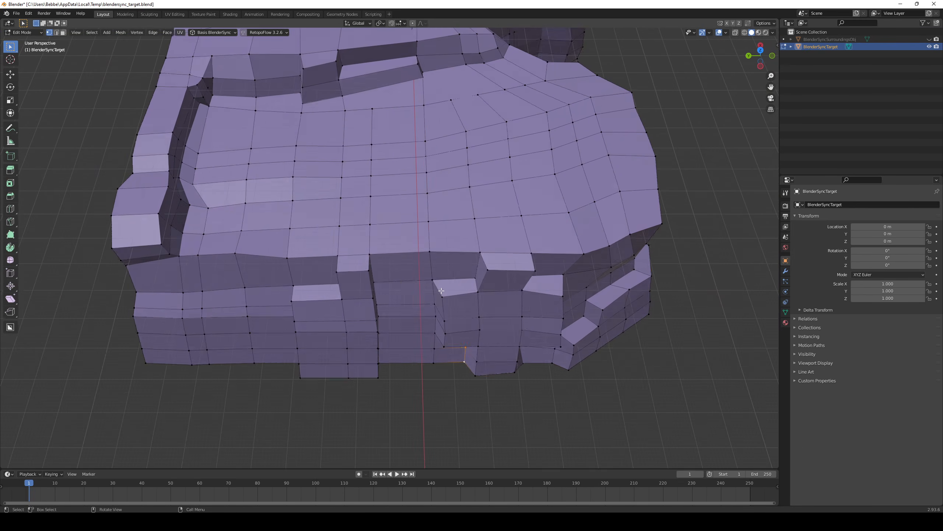
- Add a vertical loop cut through the front cliff around the protruding block nearest the rim wall's end
{"action": "key", "text": "ctrl+r"}
{"action": "left_click", "coordinate": [406, 250]}
{"action": "left_click", "coordinate": [405, 250]}
{"action": "left_click", "coordinate": [401, 243]}
- Select the vertical edge path on the protruding block's outer corner and move it in the horizontal plane
{"action": "left_click", "coordinate": [408, 363], "text": "ctrl"}
{"action": "middle_click_drag", "start_coordinate": [435, 352], "coordinate": [396, 234]}
{"action": "key", "text": "Tab"}
{"action": "scroll", "coordinate": [419, 344], "scroll_direction": "down", "scroll_amount": 4}
{"action": "key", "text": "Tab"}
{"action": "scroll", "coordinate": [396, 235], "scroll_direction": "up", "scroll_amount": 5}
{"action": "left_click", "coordinate": [348, 399], "text": "ctrl"}
{"action": "middle_click_drag", "start_coordinate": [348, 399], "coordinate": [401, 409]}
{"action": "key", "text": "g"}
{"action": "key", "text": "shift+z"}
{"action": "left_click", "coordinate": [392, 319]}
- Move the vertex at the top of the protruding block to break up its straight corner
{"action": "middle_click_drag", "start_coordinate": [392, 319], "coordinate": [391, 291]}
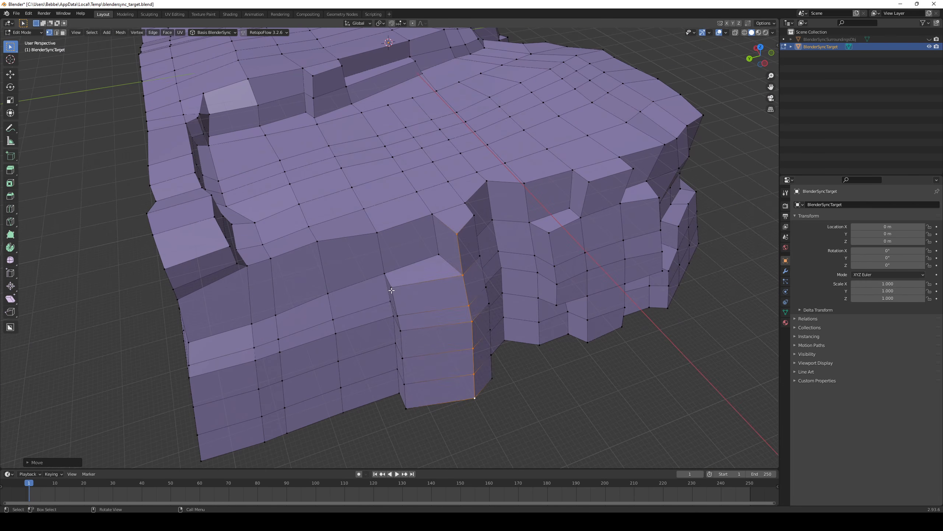
{"action": "left_click", "coordinate": [447, 388]}
{"action": "key", "text": "Tab"}
{"action": "scroll", "coordinate": [447, 388], "scroll_direction": "down", "scroll_amount": 5}
{"action": "middle_click_drag", "start_coordinate": [447, 389], "coordinate": [497, 373]}
{"action": "key", "text": "Tab"}
{"action": "scroll", "coordinate": [464, 334], "scroll_direction": "up", "scroll_amount": 5}
{"action": "left_click", "coordinate": [422, 231]}
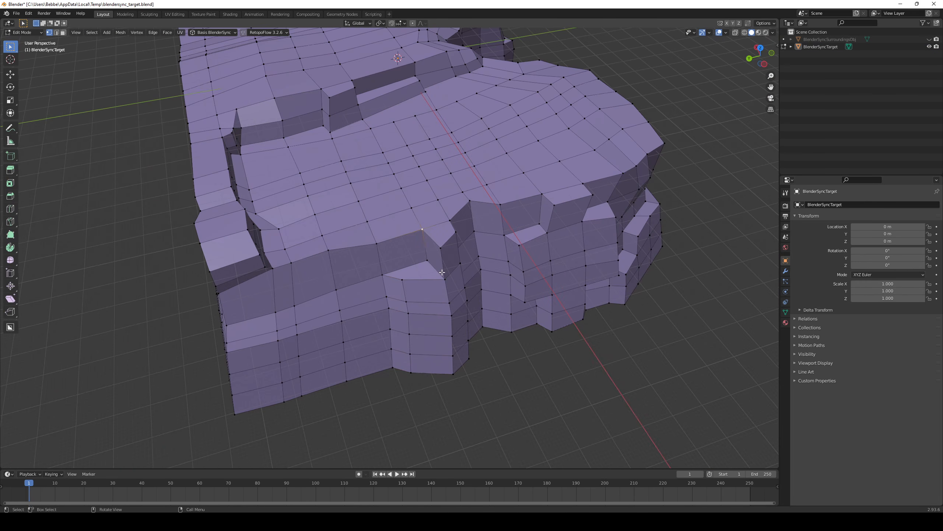
{"action": "left_click", "coordinate": [439, 274]}
{"action": "middle_click_drag", "start_coordinate": [439, 274], "coordinate": [379, 297]}
{"action": "key", "text": "g"}
{"action": "left_click", "coordinate": [472, 267]}
- Check the cliff outline in Object Mode and move another vertex on the front cliff's columns
{"action": "key", "text": "Tab"}
{"action": "key", "text": "Tab"}
{"action": "key", "text": "Tab"}
{"action": "scroll", "coordinate": [615, 321], "scroll_direction": "up", "scroll_amount": 3}
{"action": "key", "text": "Tab"}
{"action": "key", "text": "Tab"}
{"action": "key", "text": "Tab"}
{"action": "scroll", "coordinate": [421, 311], "scroll_direction": "down", "scroll_amount": 5}
{"action": "key", "text": "Tab"}
{"action": "scroll", "coordinate": [516, 356], "scroll_direction": "up", "scroll_amount": 4}
{"action": "left_click", "coordinate": [443, 277]}
{"action": "key", "text": "g"}
{"action": "left_click", "coordinate": [386, 246]}
- Rotate and move the selected geometry on the middle rock column, and check the front cliff in Object Mode
{"action": "middle_click_drag", "start_coordinate": [445, 290], "coordinate": [468, 250]}
{"action": "key", "text": "r"}
{"action": "left_click", "coordinate": [463, 310]}
{"action": "middle_click_drag", "start_coordinate": [464, 310], "coordinate": [445, 335]}
{"action": "key", "text": "g"}
{"action": "left_click", "coordinate": [428, 282]}
{"action": "key", "text": "Tab"}
{"action": "scroll", "coordinate": [428, 282], "scroll_direction": "down", "scroll_amount": 4}
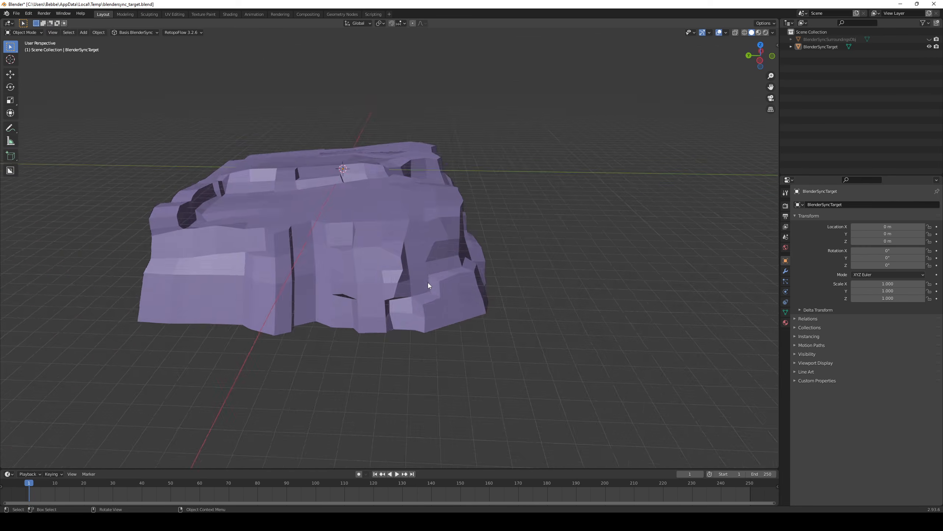
- Move vertices around the lower notches of the middle rock column on the front cliff
{"action": "key", "text": "Tab"}
{"action": "middle_click_drag", "start_coordinate": [335, 193], "coordinate": [457, 263]}
{"action": "scroll", "coordinate": [393, 253], "scroll_direction": "up", "scroll_amount": 4}
{"action": "key", "text": "g"}
{"action": "left_click", "coordinate": [401, 256]}
{"action": "key", "text": "g"}
{"action": "left_click", "coordinate": [492, 227]}
{"action": "scroll", "coordinate": [490, 232], "scroll_direction": "down", "scroll_amount": 4}
{"action": "scroll", "coordinate": [459, 262], "scroll_direction": "up", "scroll_amount": 3}
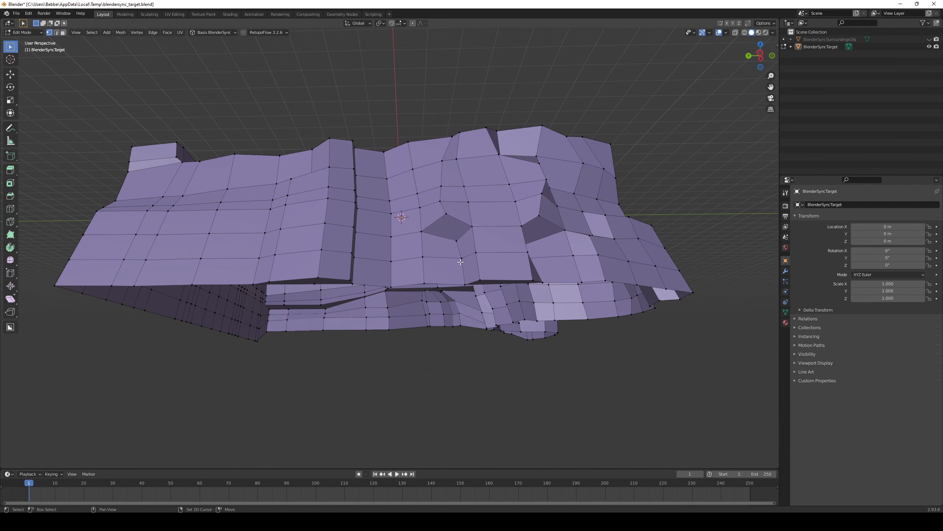
{"action": "scroll", "coordinate": [453, 240], "scroll_direction": "up", "scroll_amount": 3}
- Adjust a side vertex of the middle rock column and review the front cliff's silhouette
{"action": "left_click_drag", "start_coordinate": [526, 223], "coordinate": [560, 291]}
{"action": "left_click", "coordinate": [539, 313]}
{"action": "scroll", "coordinate": [539, 314], "scroll_direction": "down", "scroll_amount": 5}
{"action": "key", "text": "Tab"}
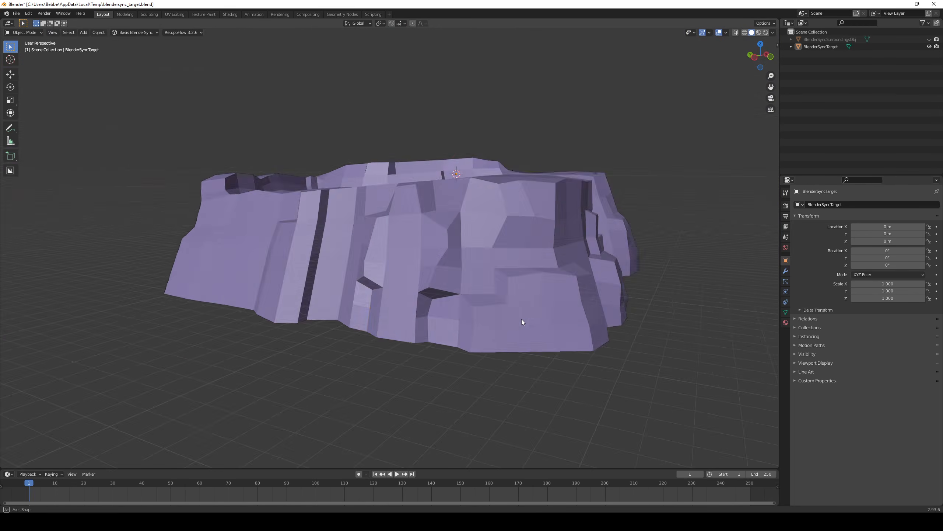
{"action": "key", "text": "Tab"}
{"action": "middle_click_drag", "start_coordinate": [522, 319], "coordinate": [468, 335]}
{"action": "key", "text": "Tab"}
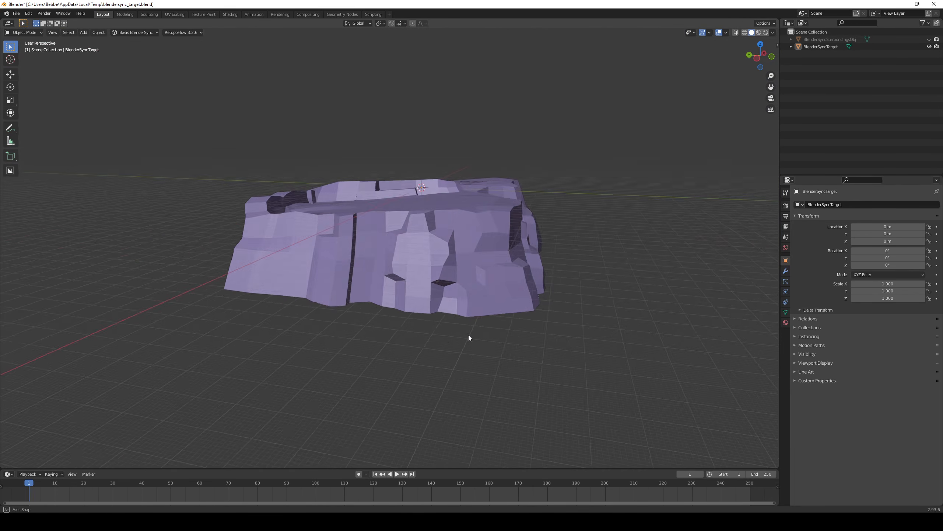
{"action": "key", "text": "Tab"}
{"action": "scroll", "coordinate": [478, 325], "scroll_direction": "up", "scroll_amount": 3}
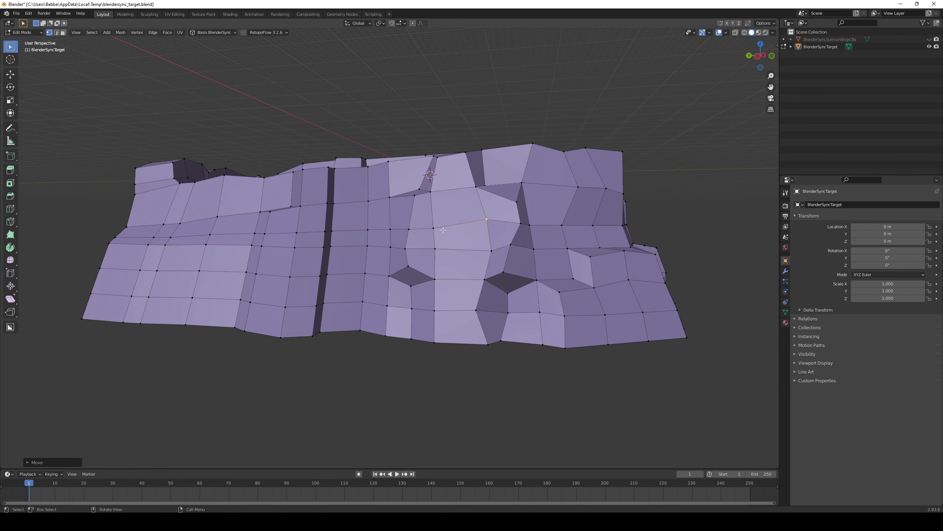
- Select the two vertices along the side edge of the middle rock column
{"action": "key", "text": "Tab"}
{"action": "middle_click_drag", "start_coordinate": [446, 318], "coordinate": [411, 275]}
{"action": "key", "text": "Tab"}
{"action": "left_click", "coordinate": [402, 229]}
{"action": "left_click", "coordinate": [400, 217], "text": "shift"}
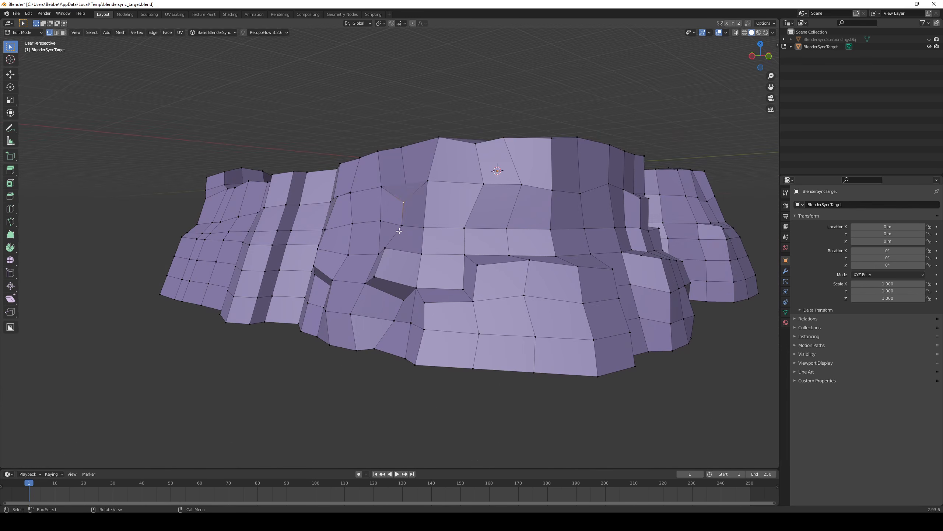
- Examine the front cliff's rock columns and the area below its top edge from several angles
{"action": "middle_click_drag", "start_coordinate": [401, 223], "coordinate": [608, 262]}
{"action": "key", "text": "Tab"}
{"action": "scroll", "coordinate": [542, 276], "scroll_direction": "down", "scroll_amount": 4}
{"action": "middle_click_drag", "start_coordinate": [542, 276], "coordinate": [459, 285]}
{"action": "key", "text": "Tab"}
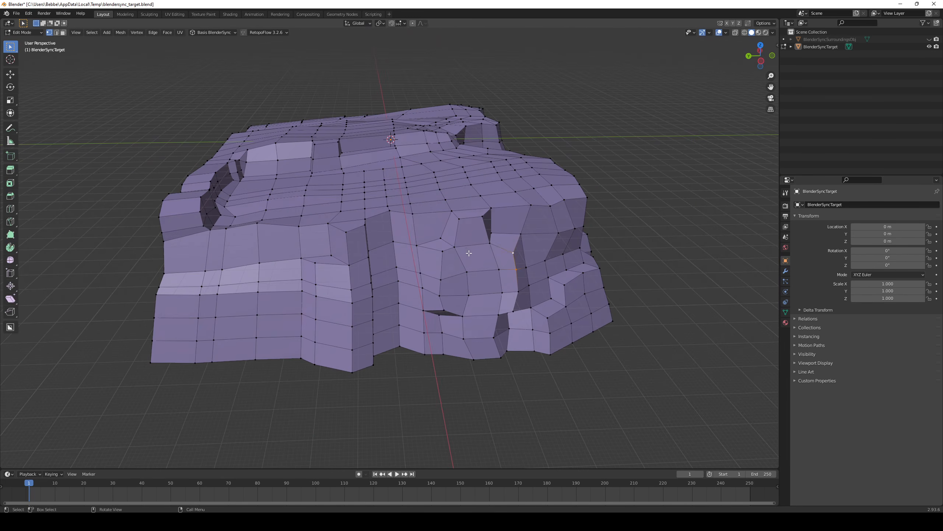
{"action": "scroll", "coordinate": [460, 285], "scroll_direction": "up", "scroll_amount": 3}
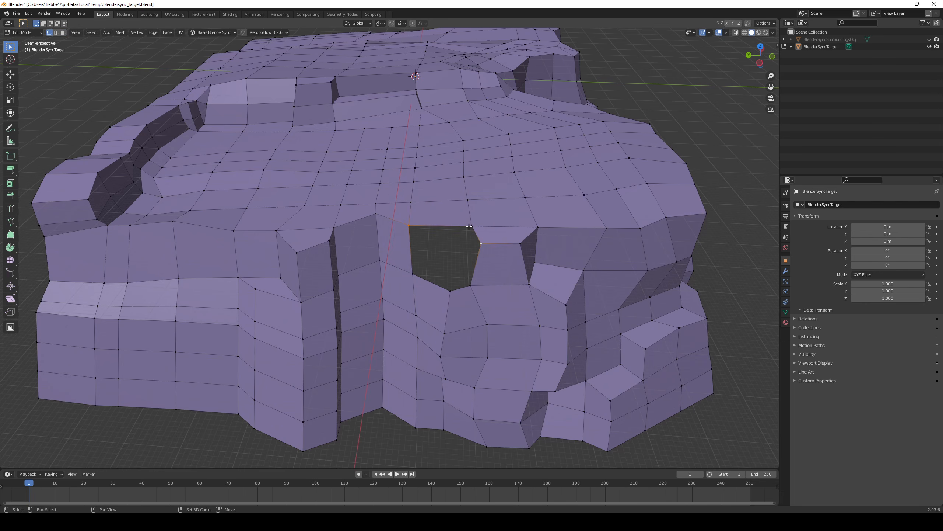
{"action": "key", "text": "Tab"}
{"action": "scroll", "coordinate": [480, 249], "scroll_direction": "down", "scroll_amount": 4}
{"action": "middle_click_drag", "start_coordinate": [471, 307], "coordinate": [488, 201]}
{"action": "key", "text": "Tab"}
{"action": "scroll", "coordinate": [504, 274], "scroll_direction": "up", "scroll_amount": 5}
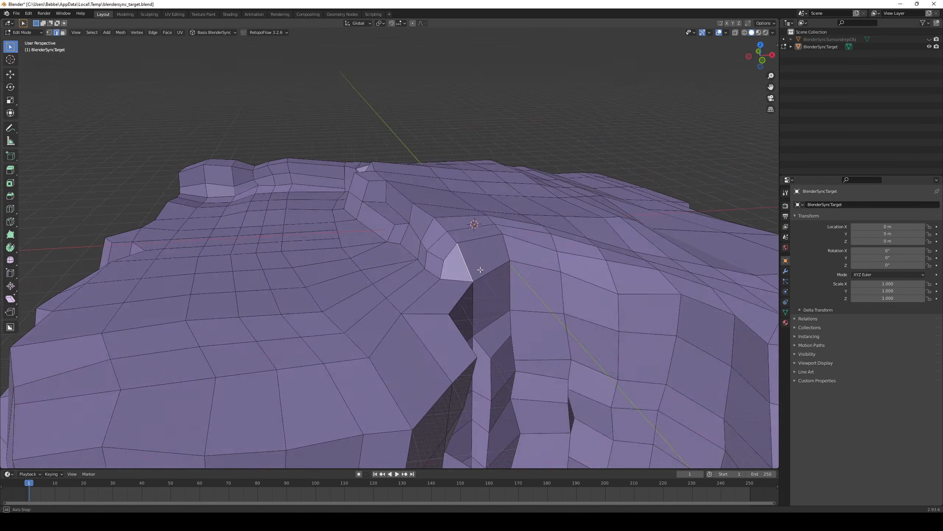
- Move the vertex at the end of the rim wall beside the gap in the cliff
{"action": "middle_click_drag", "start_coordinate": [522, 252], "coordinate": [440, 257]}
{"action": "key", "text": "Tab"}
{"action": "key", "text": "Tab"}
{"action": "key", "text": "Tab"}
{"action": "key", "text": "Tab"}
{"action": "left_click", "coordinate": [333, 193]}
{"action": "key", "text": "1"}
{"action": "left_click", "coordinate": [424, 257]}
{"action": "key", "text": "g"}
{"action": "left_click", "coordinate": [470, 251]}
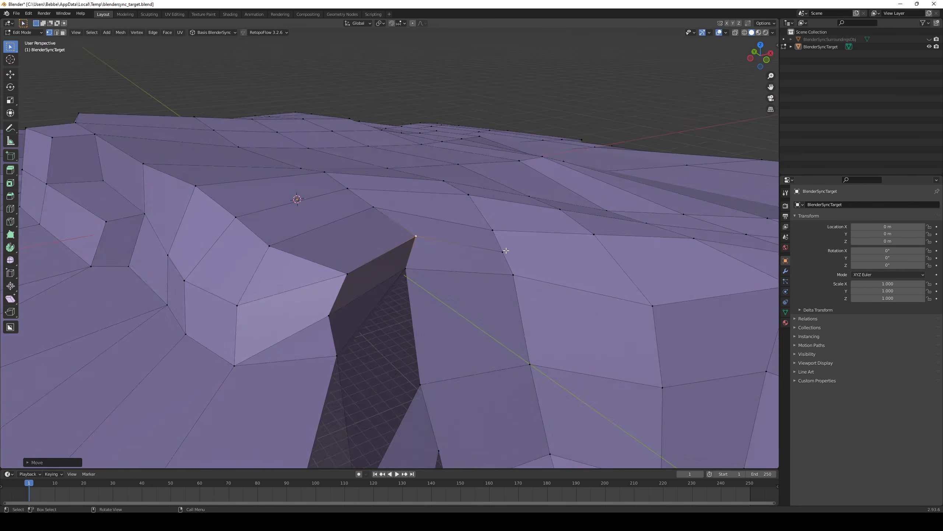
- Move a neighbouring vertex on the rim wall's end to reshape its face above the gap
{"action": "key", "text": "Tab"}
{"action": "middle_click_drag", "start_coordinate": [506, 251], "coordinate": [402, 255]}
{"action": "scroll", "coordinate": [435, 261], "scroll_direction": "down", "scroll_amount": 4}
{"action": "scroll", "coordinate": [435, 260], "scroll_direction": "up", "scroll_amount": 4}
{"action": "key", "text": "Tab"}
{"action": "left_click", "coordinate": [360, 271]}
{"action": "key", "text": "g"}
{"action": "left_click", "coordinate": [412, 241]}
- Slide the vertex at the rim wall's end along its edge and reposition the wall's corner
{"action": "key", "text": "g"}
{"action": "right_click", "coordinate": [498, 279]}
{"action": "right_click", "coordinate": [342, 243]}
{"action": "middle_click_drag", "start_coordinate": [342, 242], "coordinate": [441, 290]}
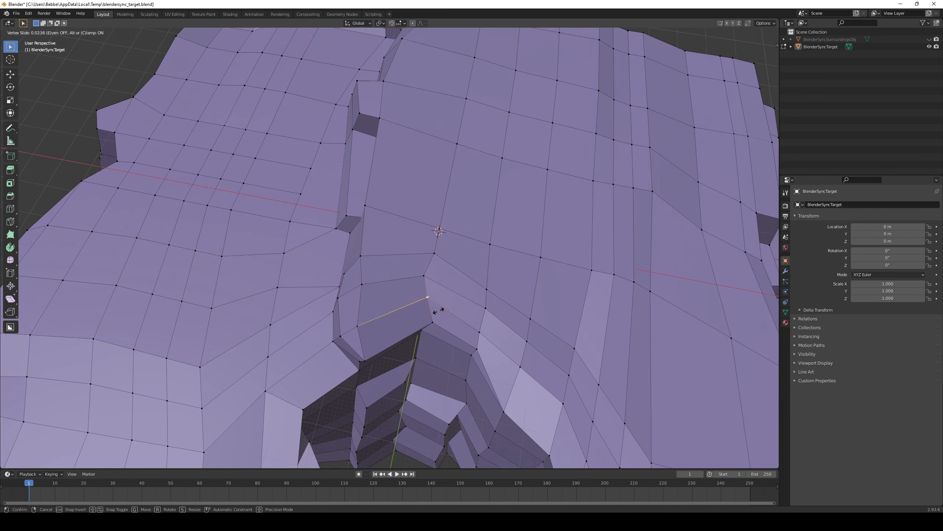
{"action": "middle_click_drag", "start_coordinate": [448, 228], "coordinate": [406, 320]}
{"action": "key", "text": "g"}
{"action": "scroll", "coordinate": [460, 227], "scroll_direction": "down", "scroll_amount": 5}
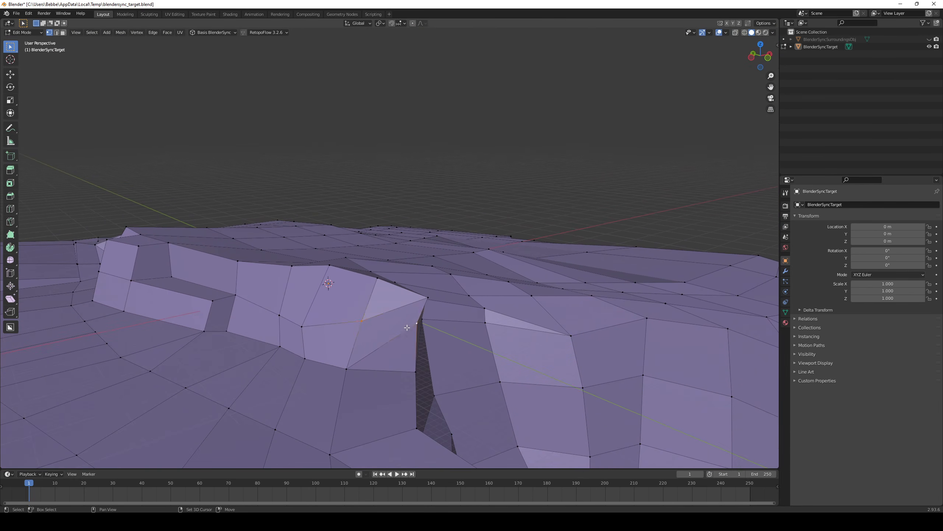
- Dissolve the selected edge on the end of the rim wall
{"action": "key", "text": "2"}
{"action": "left_click", "coordinate": [357, 332]}
{"action": "key", "text": "x"}
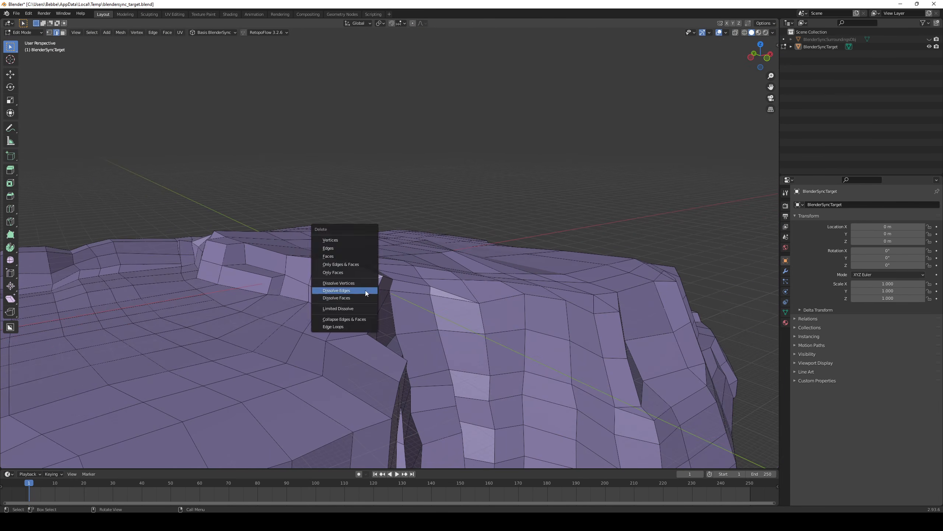
{"action": "left_click", "coordinate": [366, 290]}
- Examine the whole cliff mesh in Object Mode, including the rim wall's end and the front rock columns
{"action": "key", "text": "Tab"}
{"action": "middle_click_drag", "start_coordinate": [366, 291], "coordinate": [385, 308]}
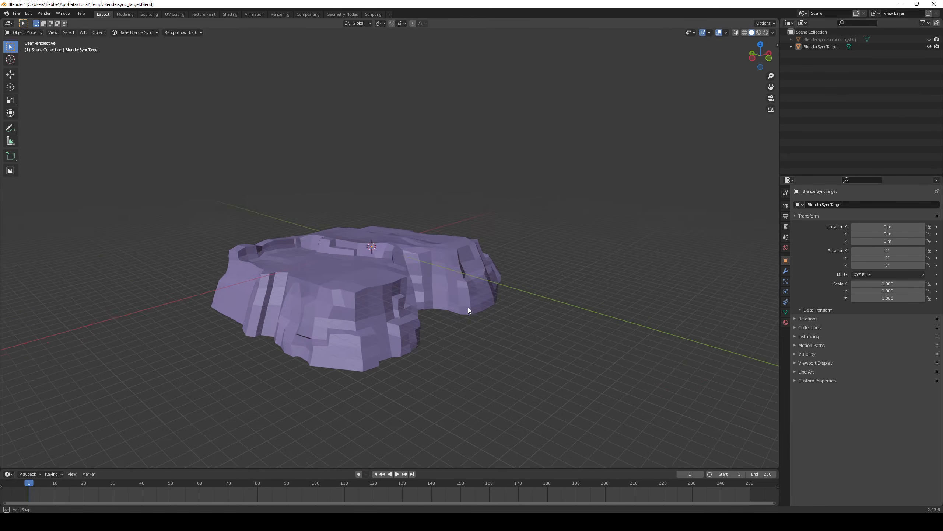
{"action": "scroll", "coordinate": [468, 307], "scroll_direction": "up", "scroll_amount": 10}
{"action": "middle_click_drag", "start_coordinate": [468, 307], "coordinate": [292, 166]}
{"action": "key", "text": "Tab"}
{"action": "key", "text": "Tab"}
{"action": "scroll", "coordinate": [448, 302], "scroll_direction": "down", "scroll_amount": 8}
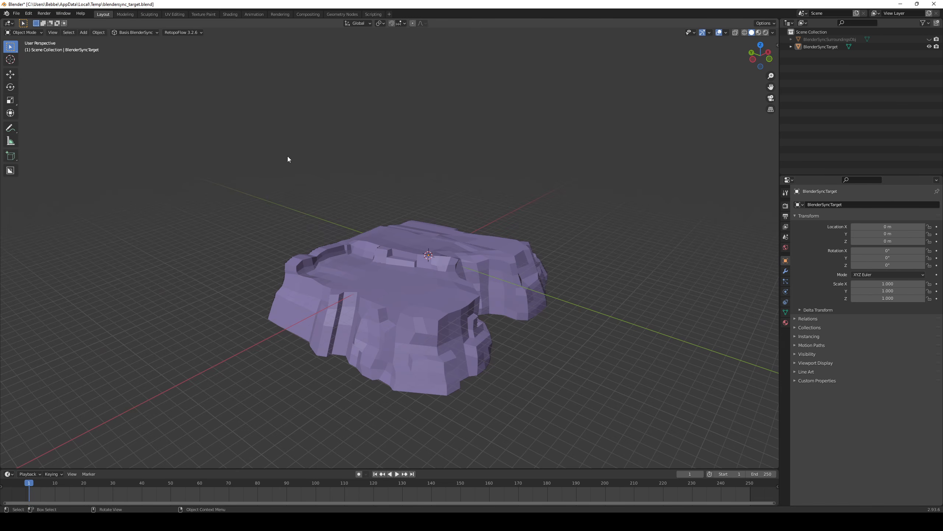
{"action": "middle_click_drag", "start_coordinate": [401, 296], "coordinate": [427, 335]}
{"action": "scroll", "coordinate": [457, 278], "scroll_direction": "up", "scroll_amount": 3}
{"action": "left_click", "coordinate": [136, 77]}
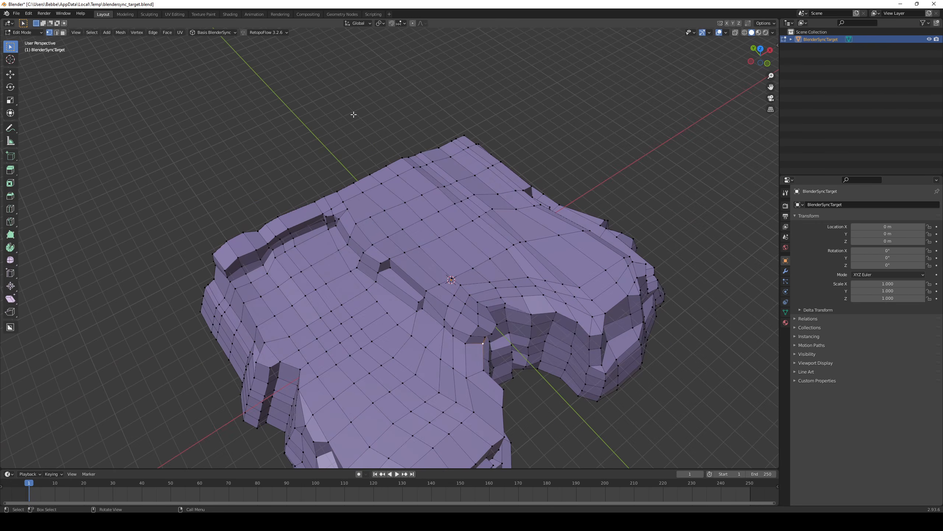
{"action": "left_click", "coordinate": [135, 32]}
{"action": "left_click", "coordinate": [147, 76]}
{"action": "key", "text": "Escape"}
- Inspect the cliff's rim wall in the Basis Editor and switch back to Blender
{"action": "right_click_drag", "start_coordinate": [381, 220], "coordinate": [359, 251]}
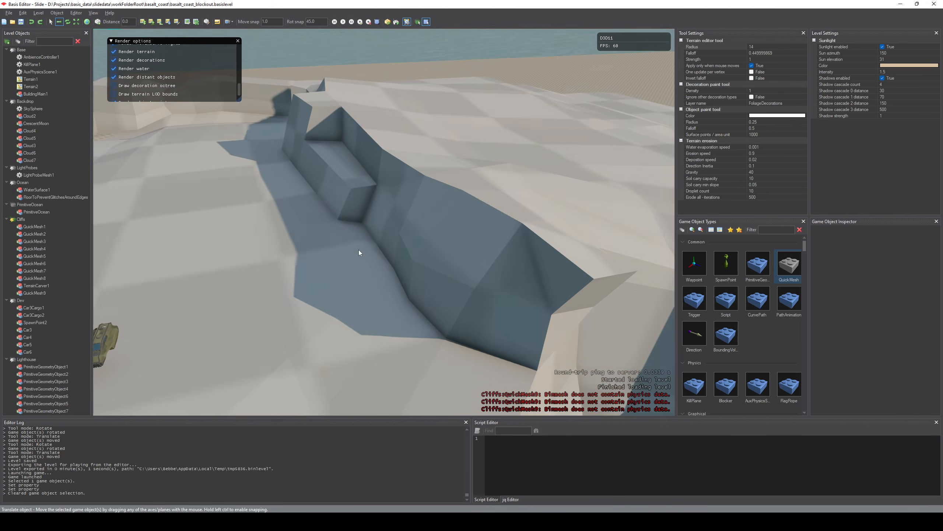
{"action": "left_click", "coordinate": [900, 328]}
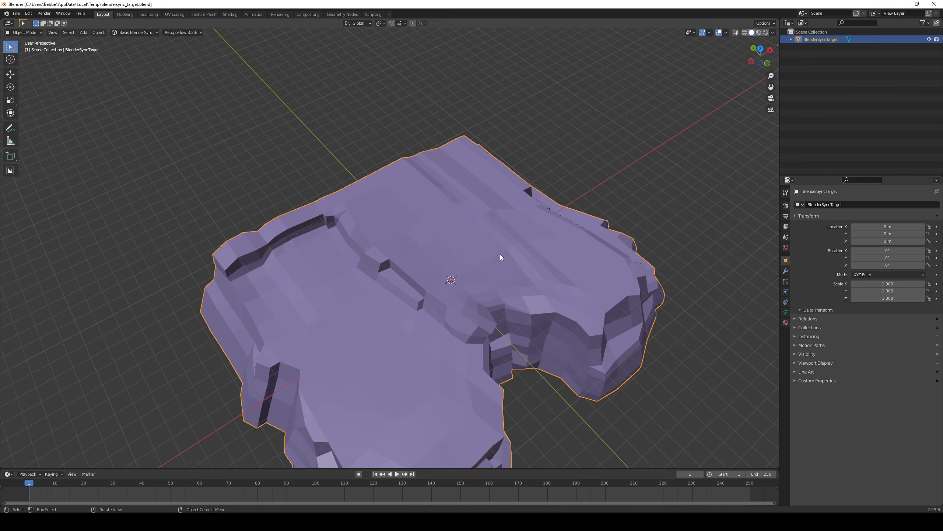
- Reposition a vertex on the rim wall near the 3D cursor in Edit Mode, and return to Object Mode
{"action": "key", "text": "Tab"}
{"action": "scroll", "coordinate": [500, 254], "scroll_direction": "up", "scroll_amount": 5}
{"action": "middle_click_drag", "start_coordinate": [500, 254], "coordinate": [506, 286]}
{"action": "left_click", "coordinate": [427, 268]}
{"action": "left_click", "coordinate": [453, 218]}
{"action": "middle_click_drag", "start_coordinate": [453, 218], "coordinate": [492, 259]}
{"action": "scroll", "coordinate": [453, 213], "scroll_direction": "down", "scroll_amount": 5}
{"action": "key", "text": "Tab"}
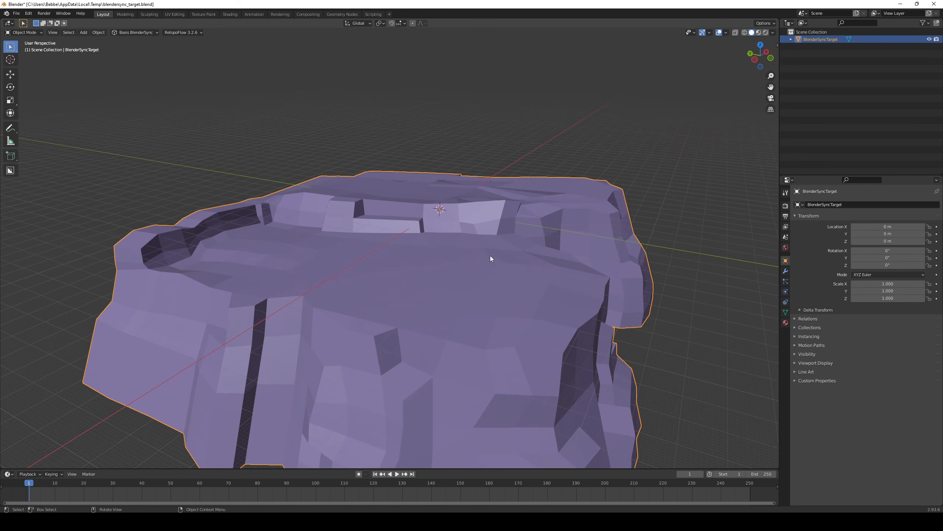
- Switch to the Basis Editor and examine the lighthouse cliff's front and rim wall from above and from the water
{"action": "left_click", "coordinate": [137, 77]}
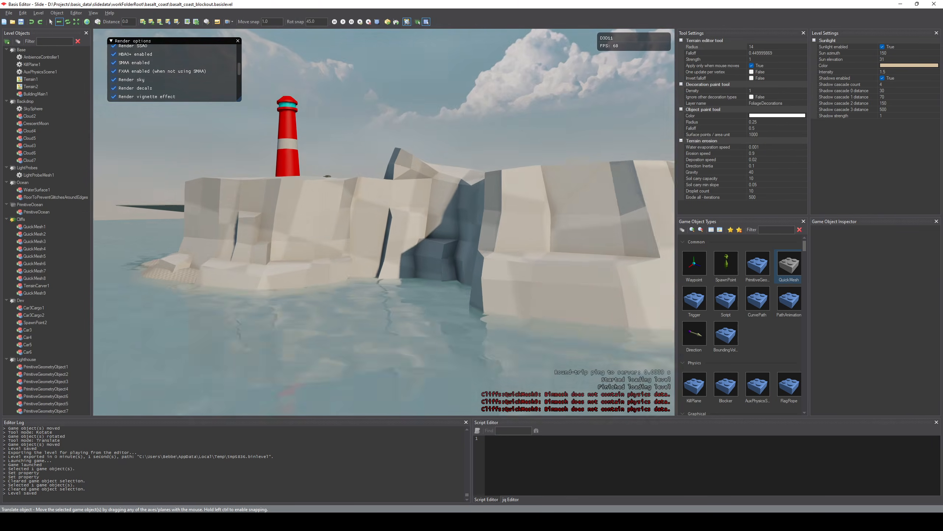
{"action": "right_click_drag", "start_coordinate": [399, 306], "coordinate": [395, 247]}
{"action": "scroll", "coordinate": [158, 60], "scroll_direction": "down", "scroll_amount": 4}
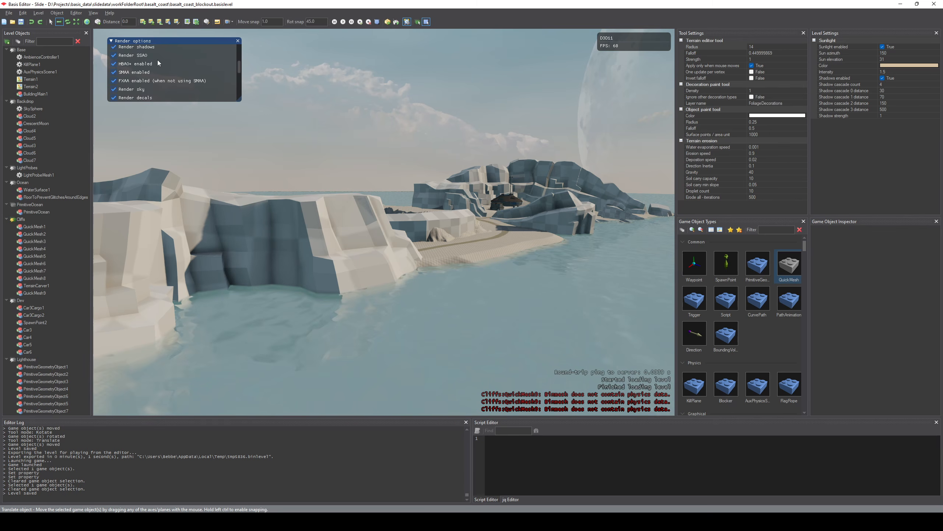
{"action": "left_click", "coordinate": [114, 99]}
{"action": "right_click_drag", "start_coordinate": [237, 160], "coordinate": [452, 321]}
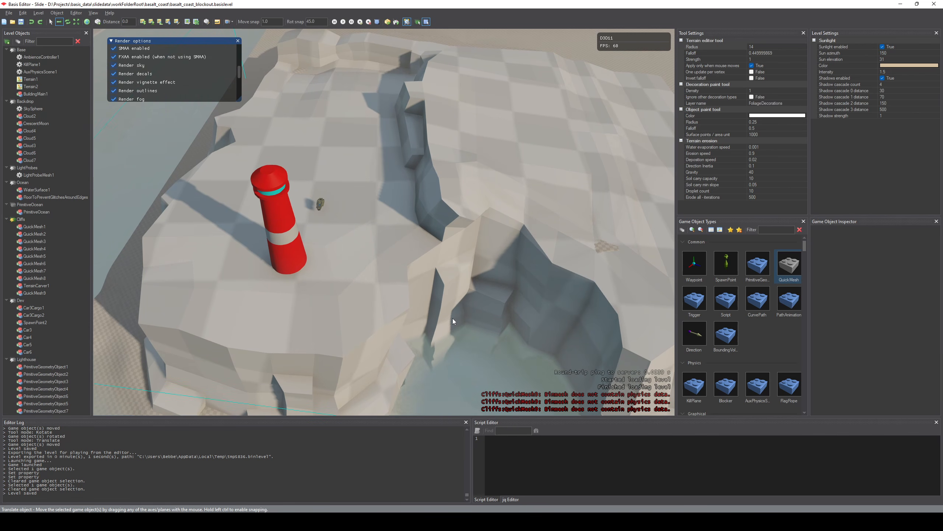
{"action": "right_click_drag", "start_coordinate": [453, 318], "coordinate": [459, 282]}
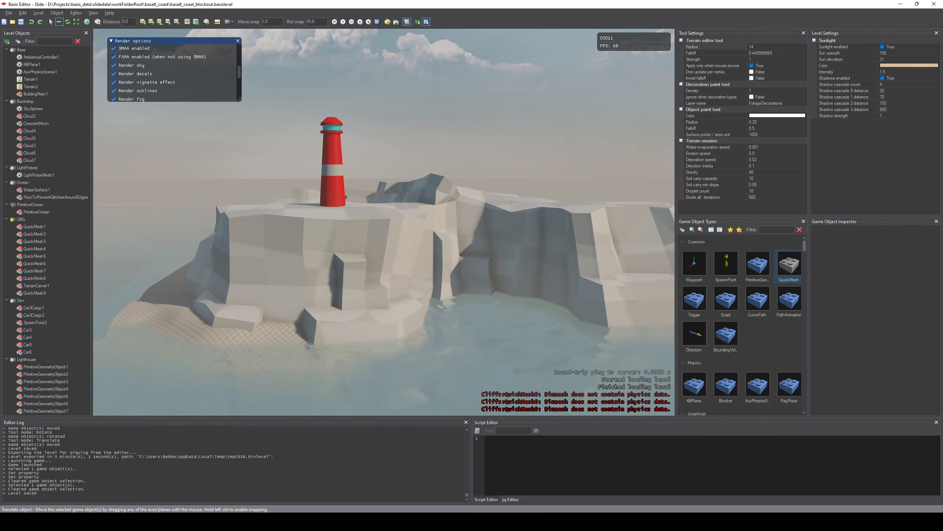
{"action": "right_click_drag", "start_coordinate": [436, 312], "coordinate": [388, 263]}
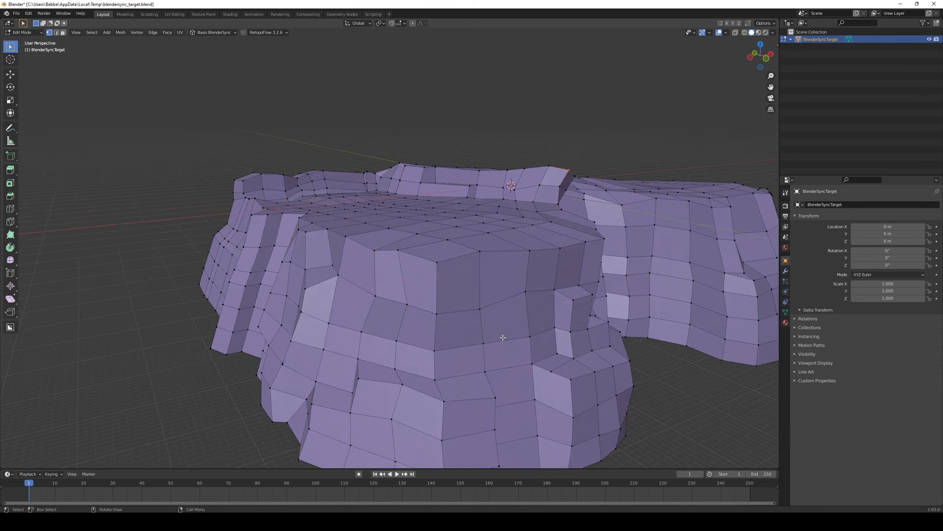
- In Blender, delete the band of faces at the cliff's front upper edge
{"action": "middle_click_drag", "start_coordinate": [485, 314], "coordinate": [466, 331]}
{"action": "key", "text": "3"}
{"action": "left_click", "coordinate": [406, 258], "text": "shift"}
{"action": "left_click", "coordinate": [382, 256], "text": "shift"}
{"action": "middle_click_drag", "start_coordinate": [381, 255], "coordinate": [502, 357]}
{"action": "key", "text": "x"}
{"action": "left_click", "coordinate": [483, 279]}
- Fill the hole at the cliff's front with new faces between its edges to form a recessed ledge
{"action": "key", "text": "2"}
{"action": "key", "text": "f"}
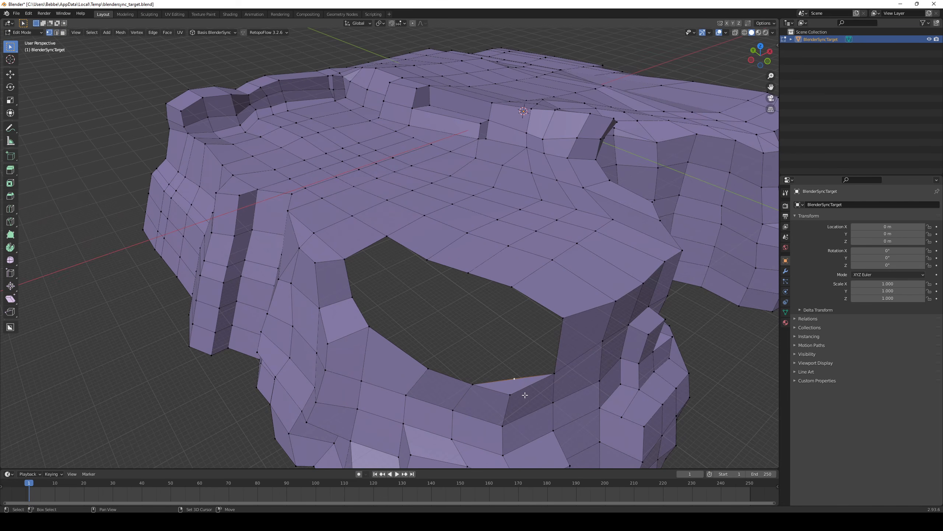
{"action": "left_click", "coordinate": [559, 386]}
{"action": "middle_click_drag", "start_coordinate": [559, 387], "coordinate": [528, 383]}
{"action": "left_click", "coordinate": [478, 407]}
{"action": "key", "text": "2"}
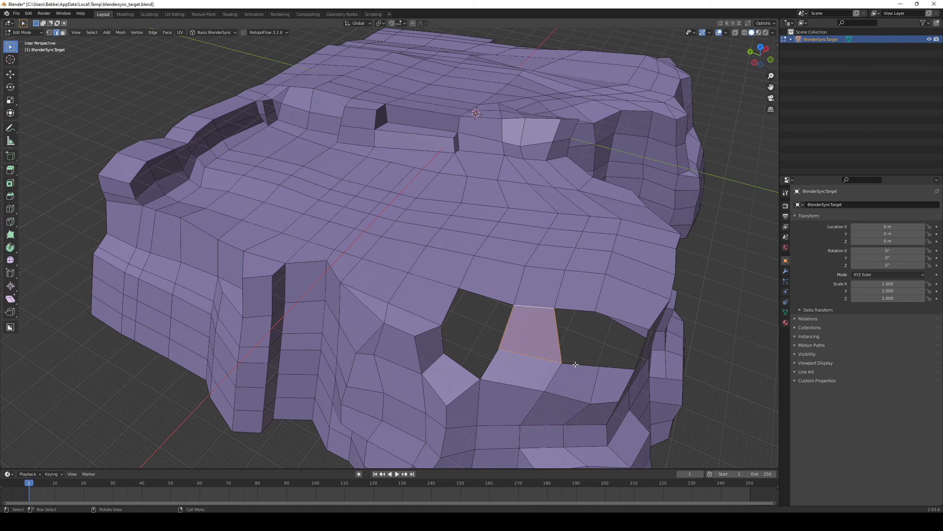
{"action": "key", "text": "f"}
{"action": "middle_click_drag", "start_coordinate": [615, 366], "coordinate": [410, 360]}
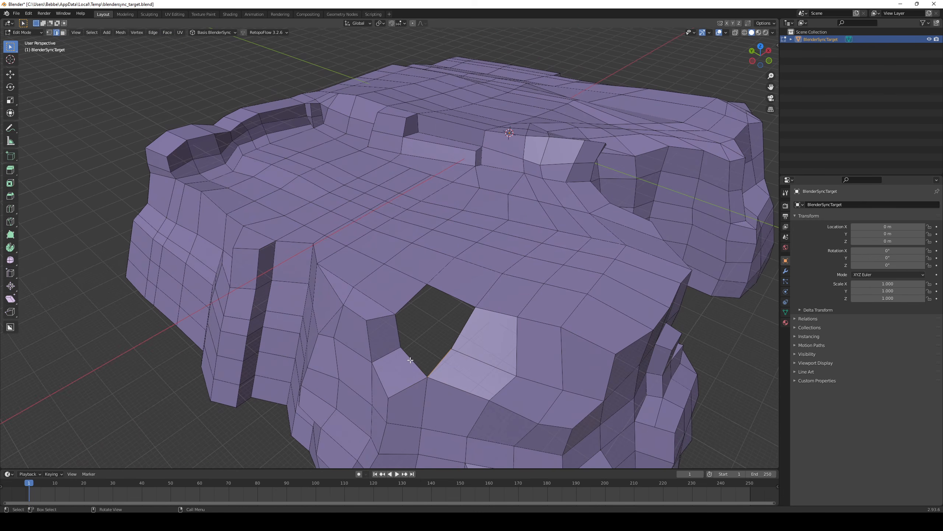
{"action": "key", "text": "f"}
{"action": "key", "text": "f"}
{"action": "key", "text": "Tab"}
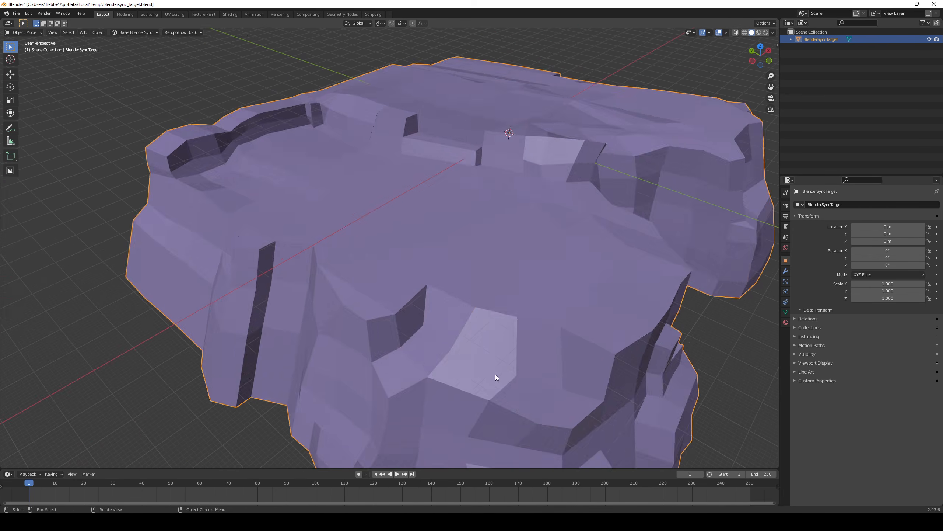
- Move the vertices along the front and back edges of the new ledge to shape it
{"action": "middle_click_drag", "start_coordinate": [497, 377], "coordinate": [432, 322]}
{"action": "key", "text": "Tab"}
{"action": "key", "text": "1"}
{"action": "left_click", "coordinate": [447, 333]}
{"action": "scroll", "coordinate": [438, 327], "scroll_direction": "up", "scroll_amount": 4}
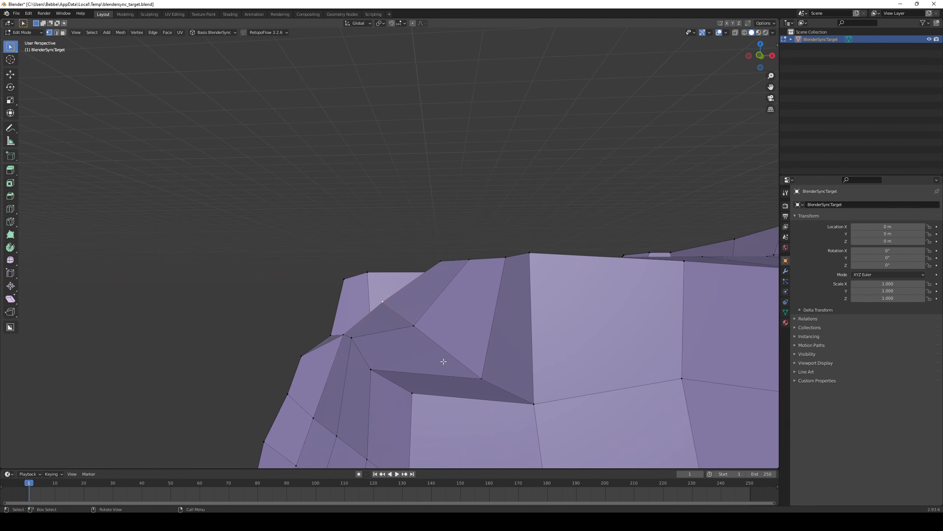
{"action": "left_click", "coordinate": [469, 360]}
{"action": "middle_click_drag", "start_coordinate": [468, 359], "coordinate": [496, 334]}
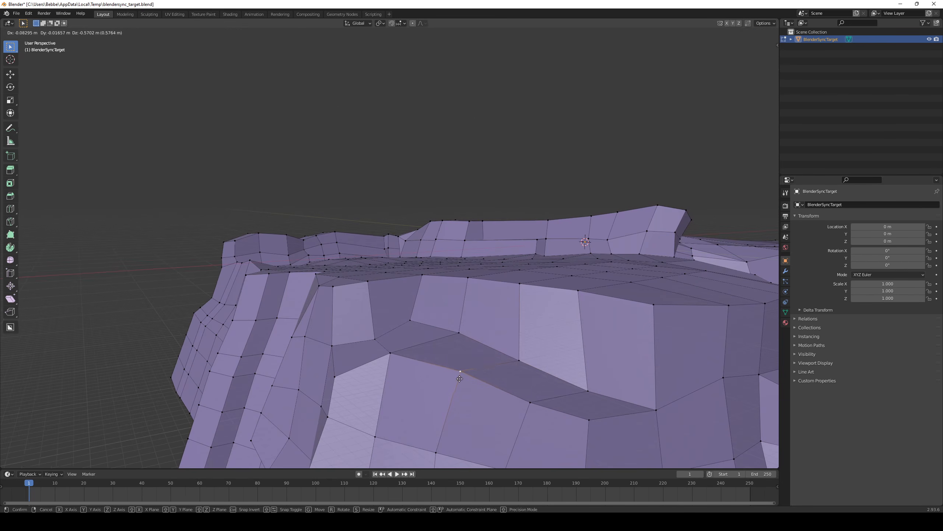
{"action": "left_click", "coordinate": [411, 321]}
{"action": "key", "text": "g"}
{"action": "left_click", "coordinate": [413, 327]}
{"action": "middle_click_drag", "start_coordinate": [413, 326], "coordinate": [442, 352]}
- Reposition another ledge vertex and check the cliff's shape in Object Mode
{"action": "key", "text": "Tab"}
{"action": "scroll", "coordinate": [465, 371], "scroll_direction": "down", "scroll_amount": 6}
{"action": "middle_click_drag", "start_coordinate": [496, 408], "coordinate": [447, 355]}
{"action": "key", "text": "Tab"}
{"action": "key", "text": "g"}
{"action": "left_click", "coordinate": [456, 355]}
{"action": "left_click", "coordinate": [398, 311]}
{"action": "key", "text": "Tab"}
{"action": "middle_click_drag", "start_coordinate": [398, 311], "coordinate": [450, 360]}
{"action": "key", "text": "Tab"}
{"action": "key", "text": "Tab"}
{"action": "scroll", "coordinate": [417, 335], "scroll_direction": "down", "scroll_amount": 2}
{"action": "middle_click_drag", "start_coordinate": [417, 334], "coordinate": [445, 337]}
- Replace the faces at the protruding corner beside the ledge with new faces that form a second recessed notch
{"action": "key", "text": "Tab"}
{"action": "key", "text": "3"}
{"action": "scroll", "coordinate": [457, 353], "scroll_direction": "up", "scroll_amount": 2}
{"action": "left_click", "coordinate": [482, 389]}
{"action": "left_click", "coordinate": [450, 379], "text": "shift"}
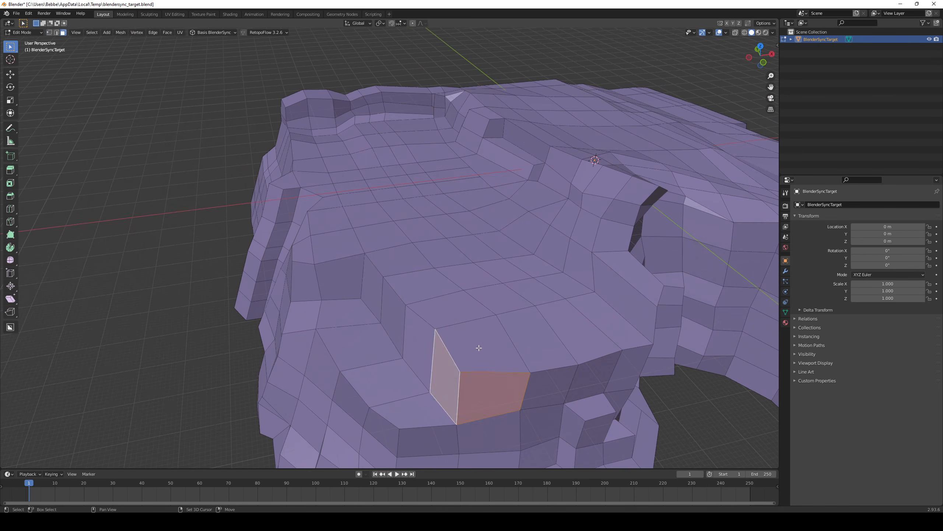
{"action": "left_click", "coordinate": [488, 410]}
{"action": "middle_click_drag", "start_coordinate": [488, 410], "coordinate": [493, 364]}
{"action": "left_click", "coordinate": [459, 295]}
{"action": "middle_click_drag", "start_coordinate": [459, 295], "coordinate": [483, 316]}
{"action": "left_click", "coordinate": [479, 344]}
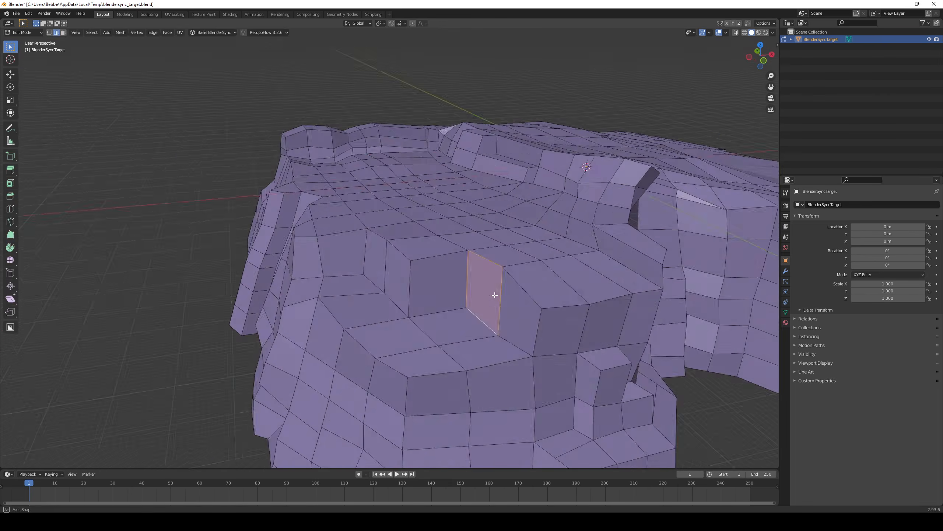
{"action": "middle_click_drag", "start_coordinate": [495, 295], "coordinate": [490, 301]}
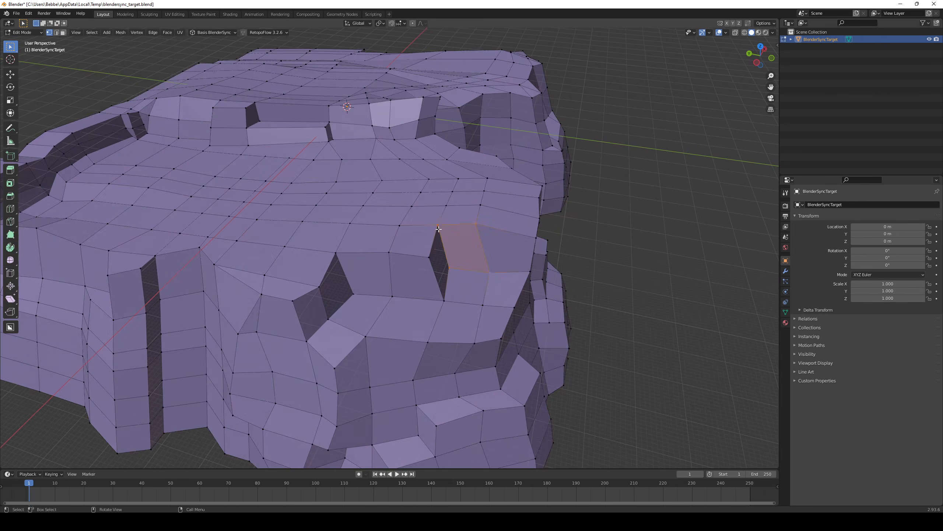
- Reposition the vertices along the upper and lower edges of the stepped notches
{"action": "middle_click_drag", "start_coordinate": [438, 229], "coordinate": [479, 286]}
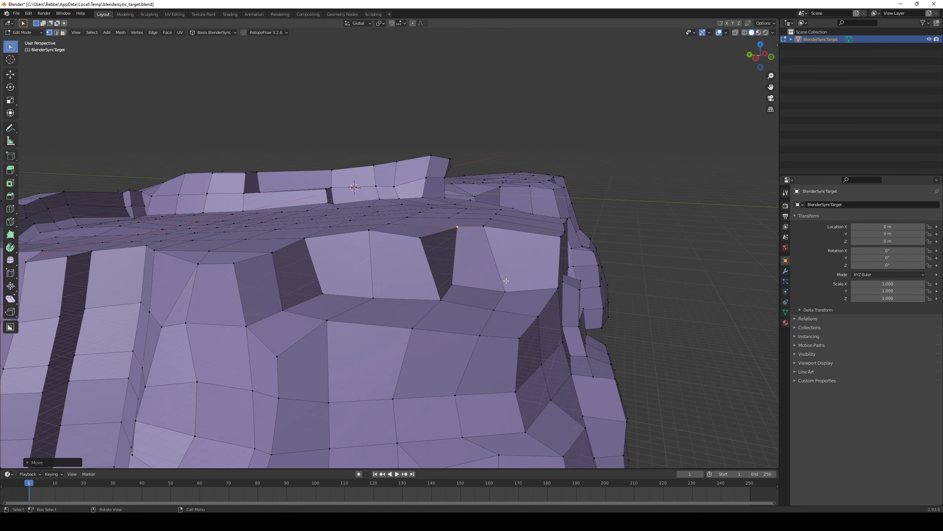
{"action": "middle_click_drag", "start_coordinate": [484, 232], "coordinate": [519, 287]}
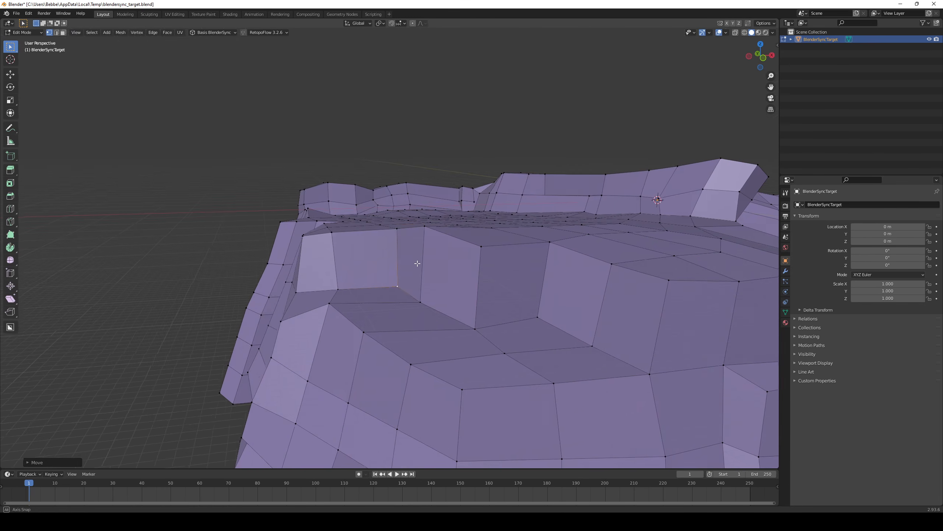
{"action": "middle_click_drag", "start_coordinate": [418, 263], "coordinate": [382, 275]}
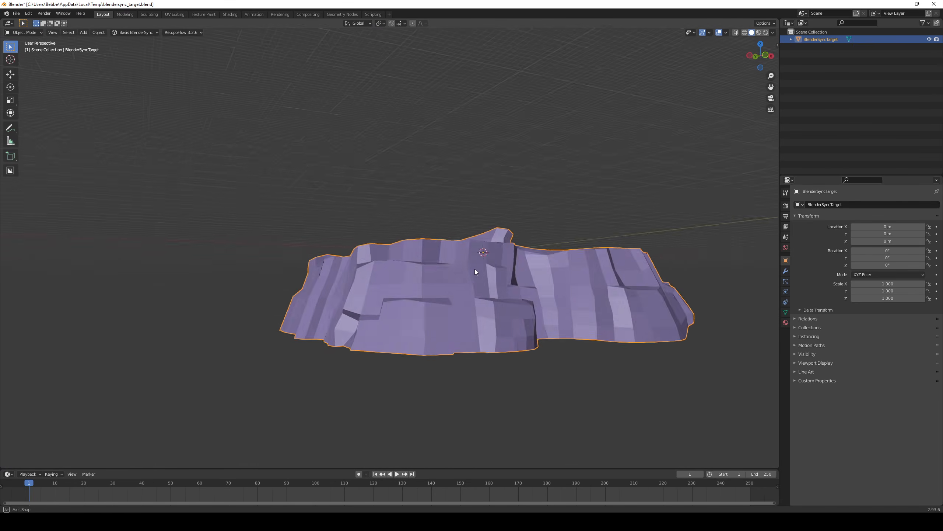
{"action": "middle_click_drag", "start_coordinate": [475, 268], "coordinate": [432, 290]}
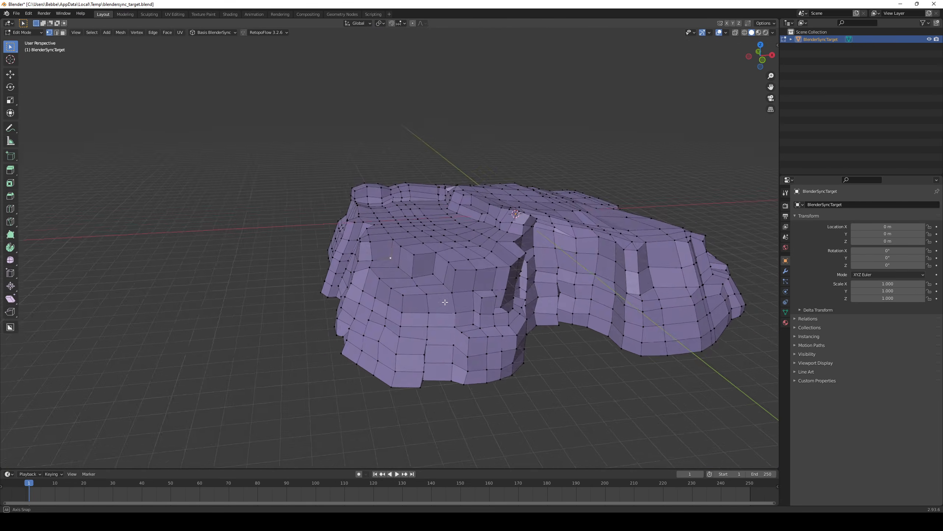
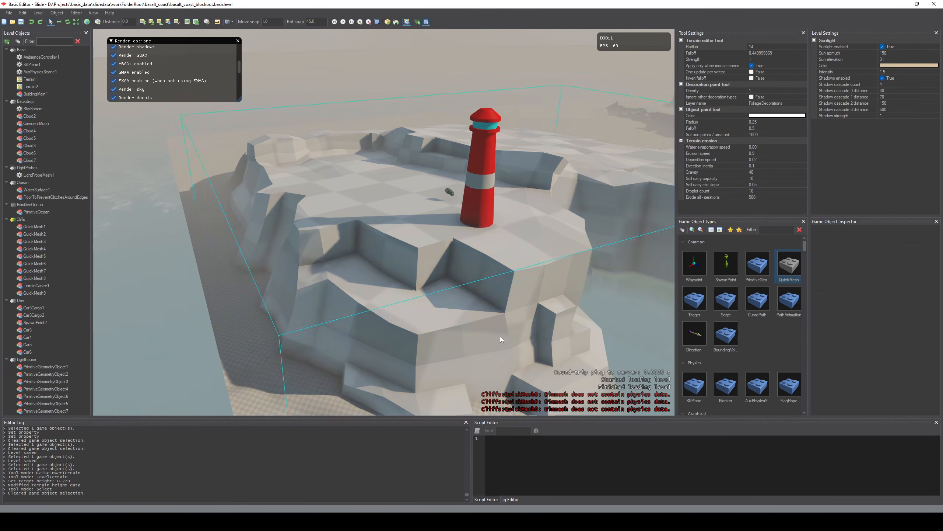
- Examine the updated lighthouse cliff and its stepped ledges from several sides in the Basis Editor
{"action": "right_click_drag", "start_coordinate": [500, 336], "coordinate": [504, 331]}
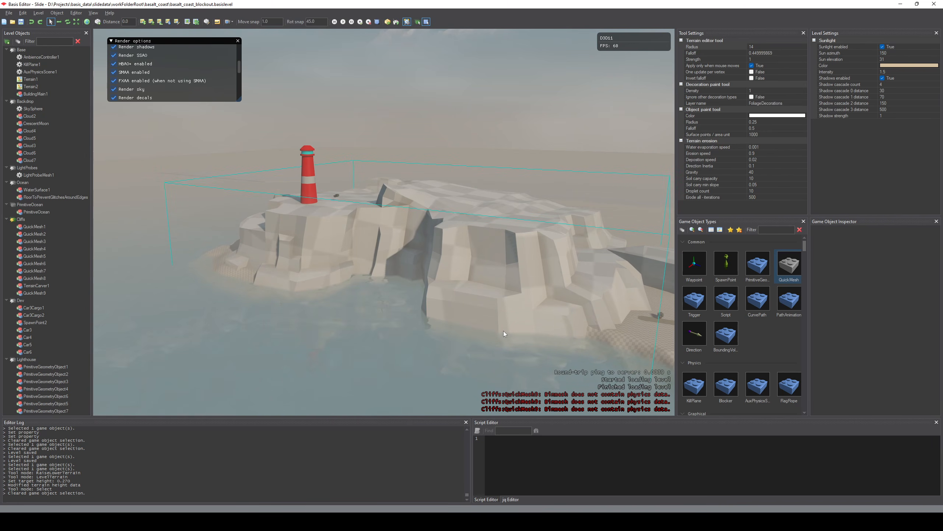
{"action": "right_click_drag", "start_coordinate": [408, 332], "coordinate": [407, 333]}
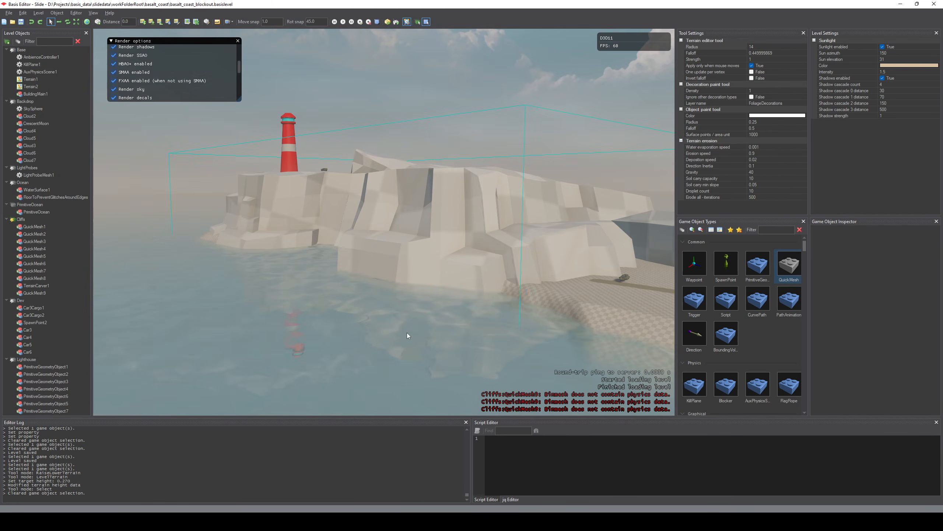
{"action": "middle_click_drag", "start_coordinate": [407, 333], "coordinate": [308, 327]}
{"action": "right_click_drag", "start_coordinate": [308, 327], "coordinate": [310, 327]}
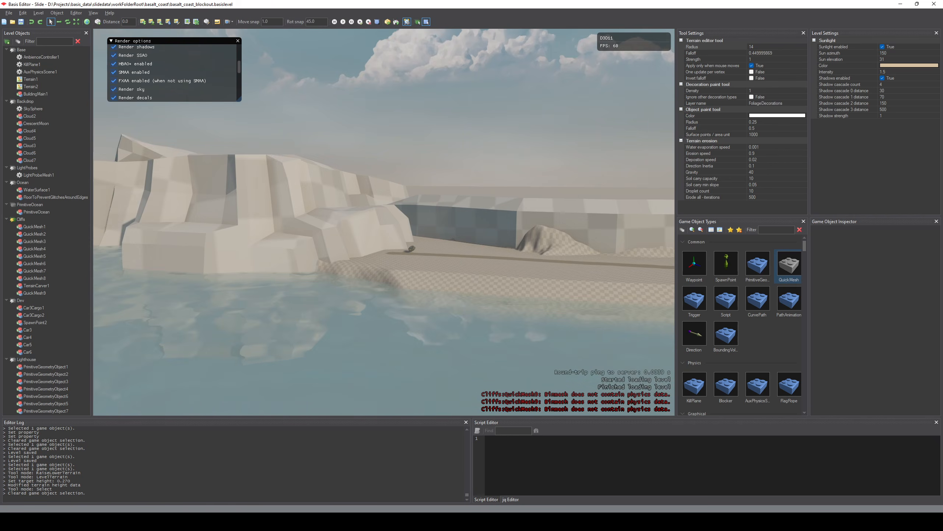
{"action": "middle_click_drag", "start_coordinate": [311, 327], "coordinate": [388, 263]}
{"action": "right_click_drag", "start_coordinate": [388, 263], "coordinate": [413, 280]}
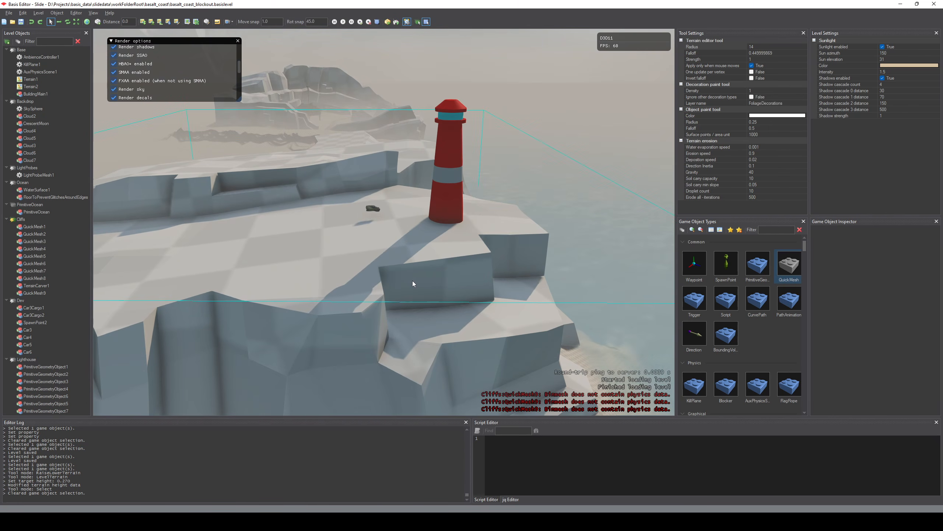
{"action": "scroll", "coordinate": [458, 349], "scroll_direction": "down", "scroll_amount": 5}
{"action": "middle_click_drag", "start_coordinate": [458, 353], "coordinate": [474, 281]}
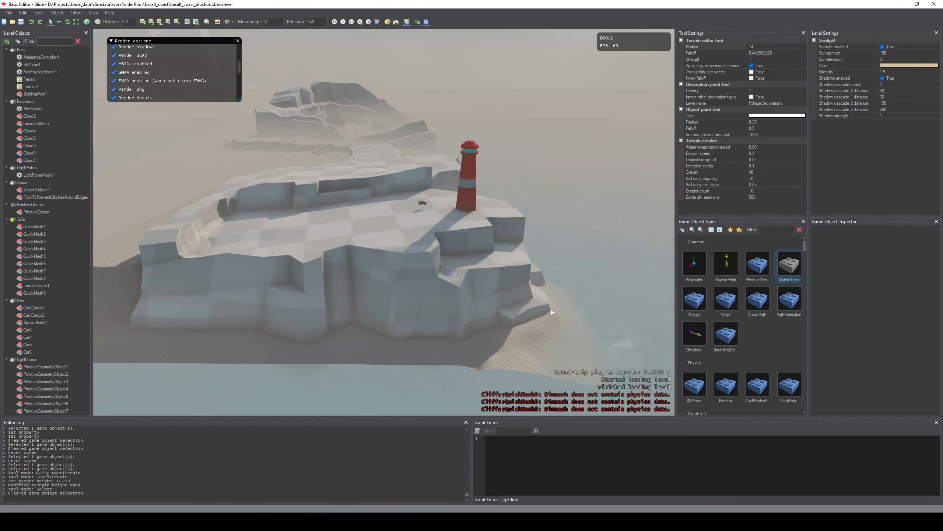
- Add a QuickMesh beside the lighthouse cliff and include its surroundings within a radius of 110
{"action": "right_click_drag", "start_coordinate": [551, 310], "coordinate": [520, 288]}
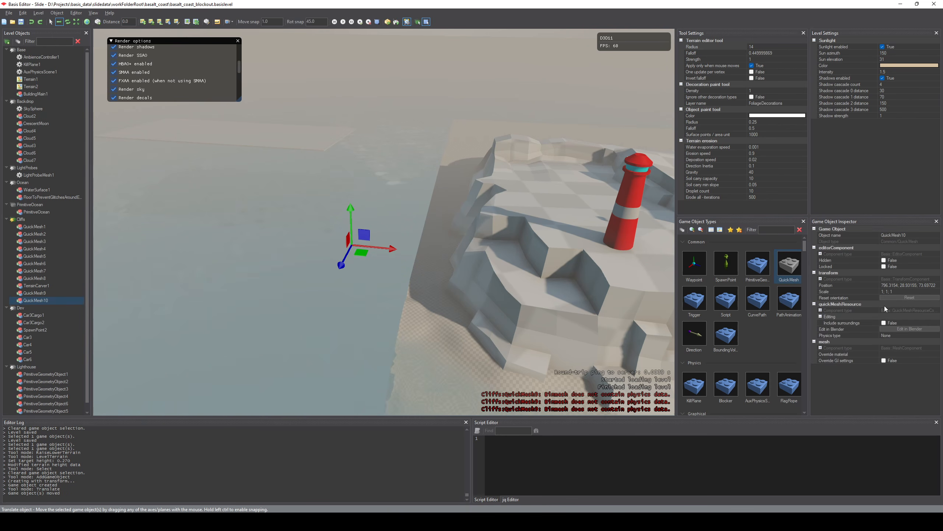
{"action": "left_click", "coordinate": [884, 323]}
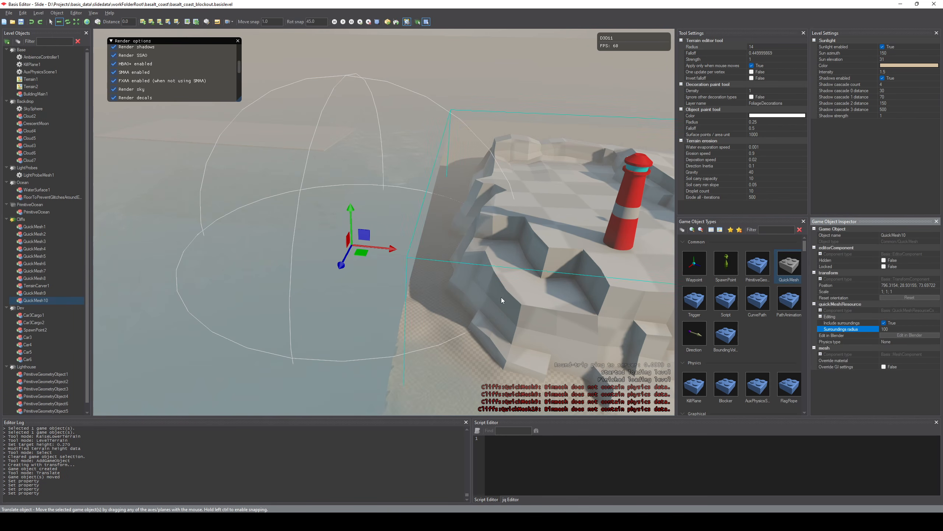
{"action": "type", "text": "15"}
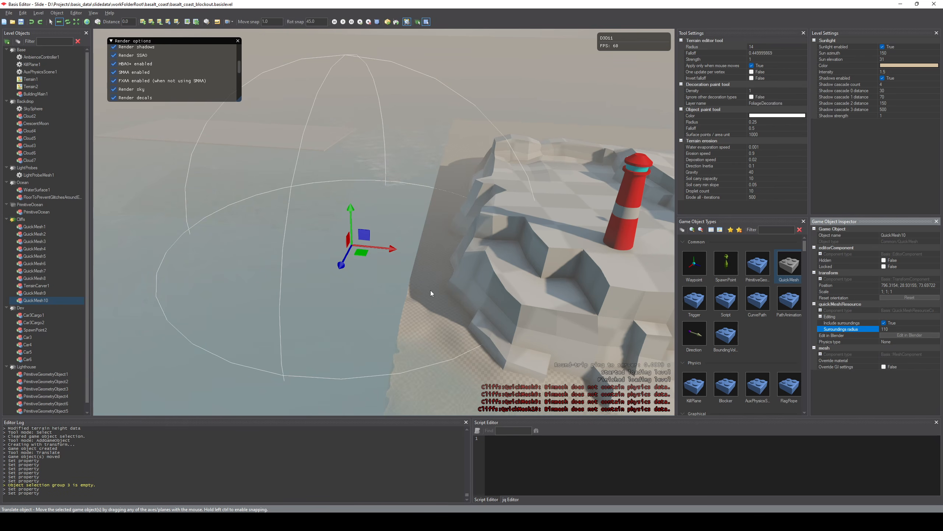
- Open the new quick mesh in Blender and scale its cube up about 7.5 times in Edit Mode
{"action": "middle_click_drag", "start_coordinate": [431, 292], "coordinate": [557, 306]}
{"action": "scroll", "coordinate": [409, 346], "scroll_direction": "down", "scroll_amount": 10}
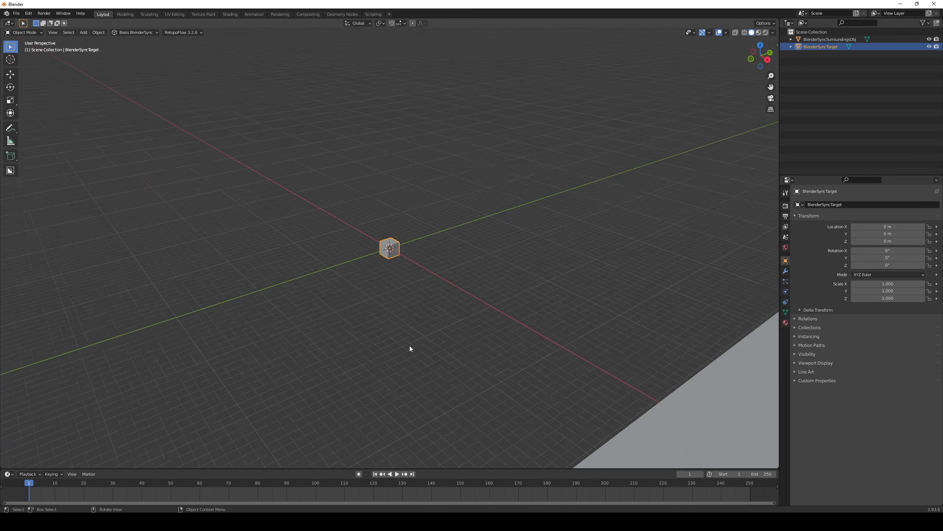
{"action": "middle_click_drag", "start_coordinate": [411, 348], "coordinate": [477, 278]}
{"action": "left_click", "coordinate": [773, 134]}
{"action": "key", "text": "shift+a"}
{"action": "key", "text": "s"}
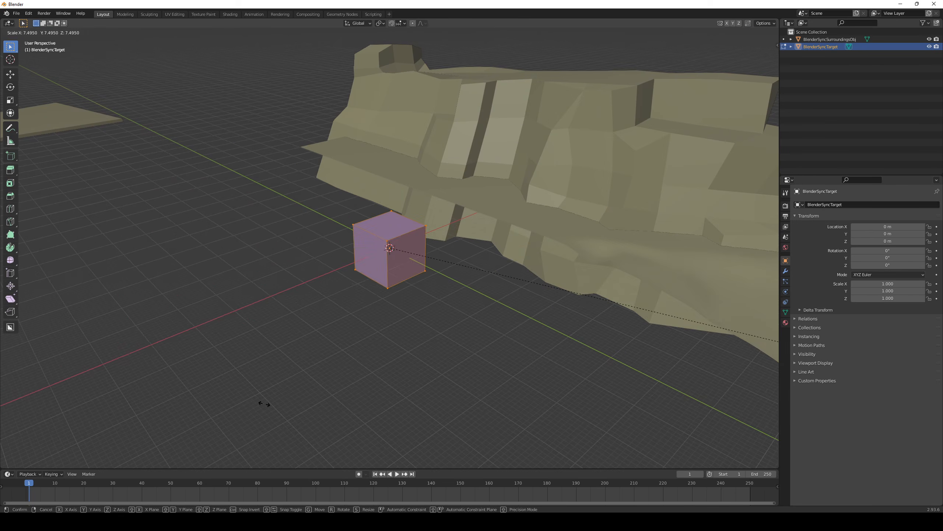
{"action": "mouse_move", "coordinate": [264, 403]}
{"action": "middle_mouse_down"}
{"action": "mouse_move", "coordinate": [510, 335]}
{"action": "mouse_move", "coordinate": [409, 310]}
{"action": "middle_mouse_up"}
- Scale the cube up further so that it reaches the surrounding lighthouse cliff
{"action": "key", "text": "Tab"}
{"action": "key", "text": "Tab"}
{"action": "key", "text": "s"}
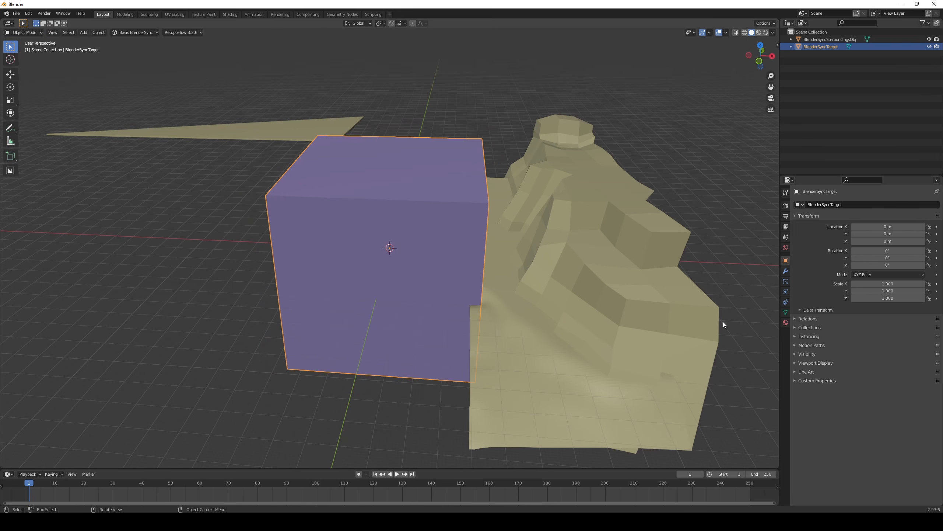
{"action": "left_click", "coordinate": [723, 322]}
{"action": "key", "text": "n"}
{"action": "key", "text": "n"}
{"action": "middle_click_drag", "start_coordinate": [506, 230], "coordinate": [611, 285]}
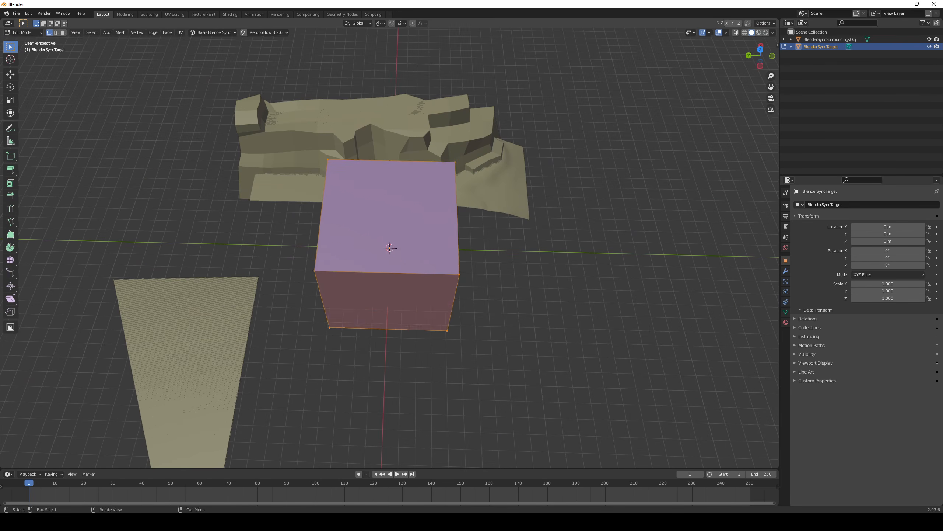
{"action": "key", "text": "s"}
{"action": "left_click", "coordinate": [502, 266]}
- Extrude the cube's side face outward to lengthen the block along the cliff
{"action": "mouse_move", "coordinate": [502, 266]}
{"action": "middle_mouse_down"}
{"action": "mouse_move", "coordinate": [466, 232]}
{"action": "mouse_move", "coordinate": [489, 234]}
{"action": "mouse_move", "coordinate": [498, 251]}
{"action": "middle_mouse_up"}
{"action": "key", "text": "3"}
{"action": "left_click", "coordinate": [424, 257]}
{"action": "key", "text": "e"}
{"action": "left_click", "coordinate": [611, 274]}
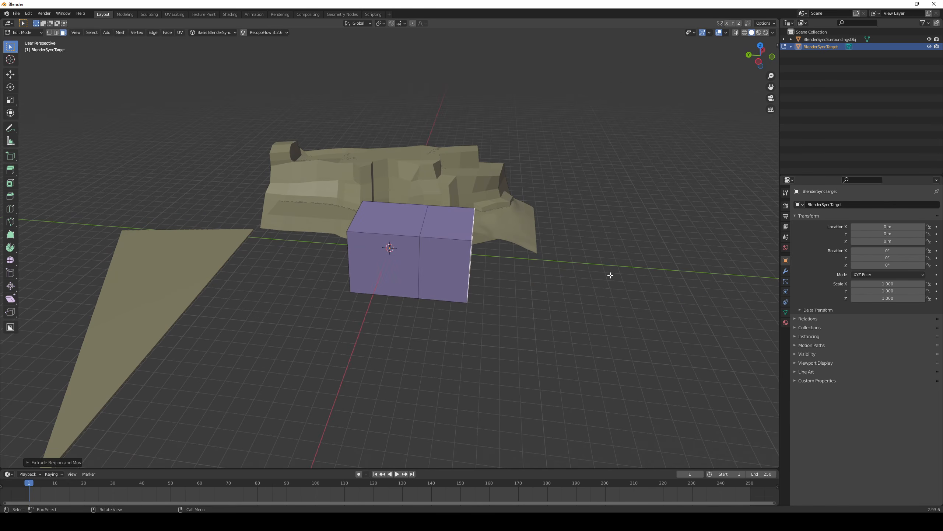
- Extrude more side faces of the block to add another section along its length and widen it
{"action": "middle_click_drag", "start_coordinate": [611, 274], "coordinate": [406, 284]}
{"action": "left_click", "coordinate": [408, 284]}
{"action": "key", "text": "e"}
{"action": "left_click", "coordinate": [520, 312]}
{"action": "middle_click_drag", "start_coordinate": [520, 312], "coordinate": [302, 264]}
{"action": "key", "text": "e"}
- Select the block's top faces and extrude them upward to make the block taller
{"action": "middle_click_drag", "start_coordinate": [415, 249], "coordinate": [491, 313]}
{"action": "left_click", "coordinate": [432, 232], "text": "shift"}
{"action": "left_click", "coordinate": [491, 258]}
{"action": "middle_click_drag", "start_coordinate": [490, 260], "coordinate": [450, 277]}
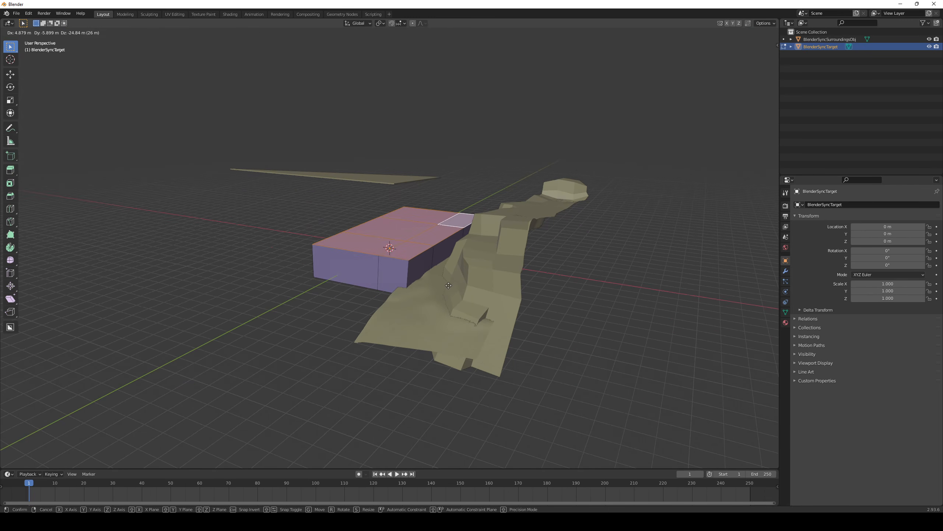
{"action": "left_click", "coordinate": [456, 236]}
{"action": "middle_click_drag", "start_coordinate": [465, 241], "coordinate": [446, 268]}
{"action": "scroll", "coordinate": [447, 267], "scroll_direction": "up", "scroll_amount": 2}
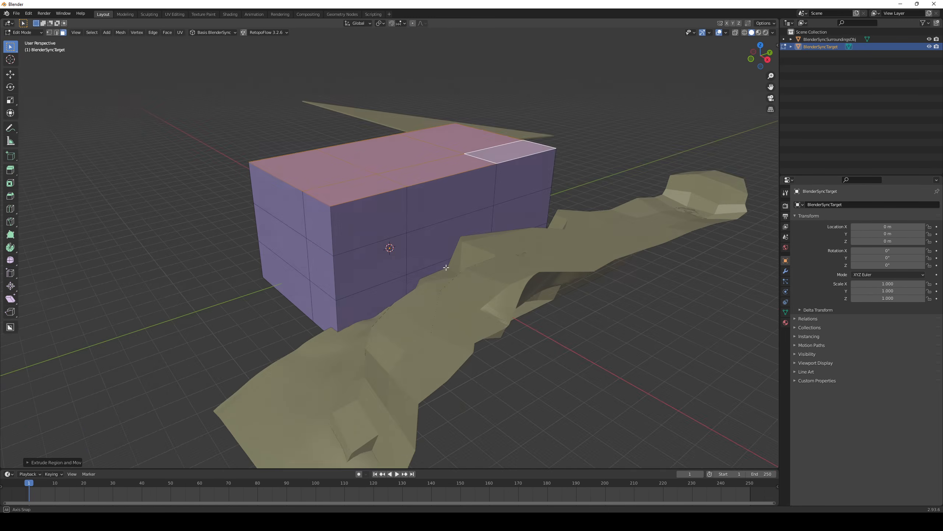
- Select all the faces on the block's narrow end and extrude them outward past the lighthouse cliff
{"action": "middle_click_drag", "start_coordinate": [419, 238], "coordinate": [435, 245]}
{"action": "middle_click_drag", "start_coordinate": [343, 304], "coordinate": [420, 294], "text": "shift"}
{"action": "left_click", "coordinate": [391, 206], "text": "shift"}
{"action": "middle_click_drag", "start_coordinate": [390, 207], "coordinate": [353, 188]}
{"action": "key", "text": "e"}
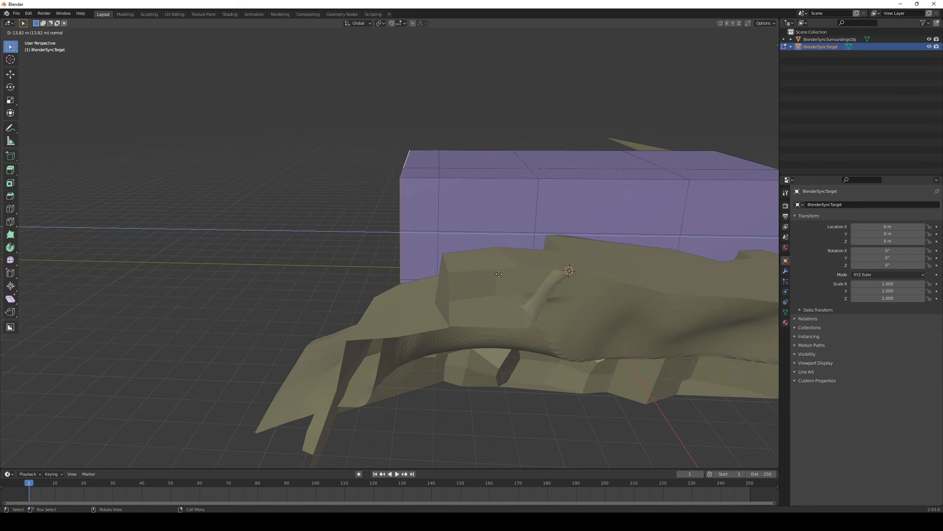
{"action": "left_click", "coordinate": [371, 208]}
- Scale the extruded end faces down vertically and lower them along the Z axis
{"action": "key", "text": "s"}
{"action": "key", "text": "z"}
{"action": "left_click", "coordinate": [487, 270]}
{"action": "key", "text": "g"}
{"action": "middle_click_drag", "start_coordinate": [485, 271], "coordinate": [502, 295]}
{"action": "key", "text": "z"}
{"action": "left_click", "coordinate": [511, 272]}
- Extrude the lowered end faces outward in further sections to form a long, low tail on the block
{"action": "key", "text": "e"}
{"action": "left_click", "coordinate": [551, 295]}
{"action": "scroll", "coordinate": [550, 295], "scroll_direction": "down", "scroll_amount": 2}
{"action": "key", "text": "e"}
{"action": "left_click", "coordinate": [613, 303]}
{"action": "left_click", "coordinate": [572, 326]}
{"action": "left_click", "coordinate": [559, 325]}
{"action": "scroll", "coordinate": [570, 327], "scroll_direction": "down", "scroll_amount": 5}
{"action": "scroll", "coordinate": [577, 326], "scroll_direction": "up", "scroll_amount": 6}
{"action": "scroll", "coordinate": [563, 314], "scroll_direction": "down", "scroll_amount": 4}
{"action": "scroll", "coordinate": [602, 339], "scroll_direction": "up", "scroll_amount": 3}
{"action": "left_click", "coordinate": [565, 350]}
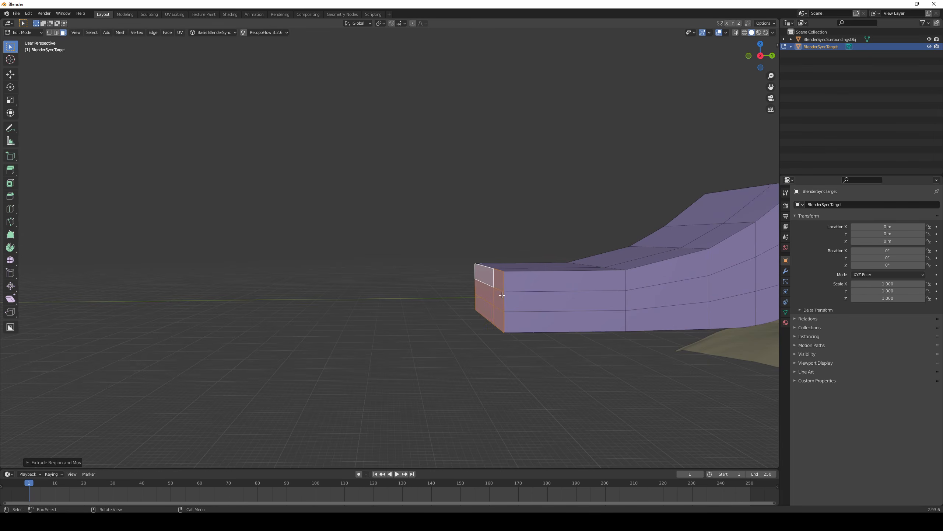
- Leave Edit Mode, send the extended block to the Basis Editor and compare it there with the surrounding coast
{"action": "left_click", "coordinate": [546, 326]}
{"action": "key", "text": "Tab"}
{"action": "scroll", "coordinate": [546, 325], "scroll_direction": "down", "scroll_amount": 4}
{"action": "mouse_move", "coordinate": [545, 326]}
{"action": "middle_mouse_down"}
{"action": "mouse_move", "coordinate": [497, 331]}
{"action": "mouse_move", "coordinate": [546, 340]}
{"action": "mouse_move", "coordinate": [531, 333]}
{"action": "middle_mouse_up"}
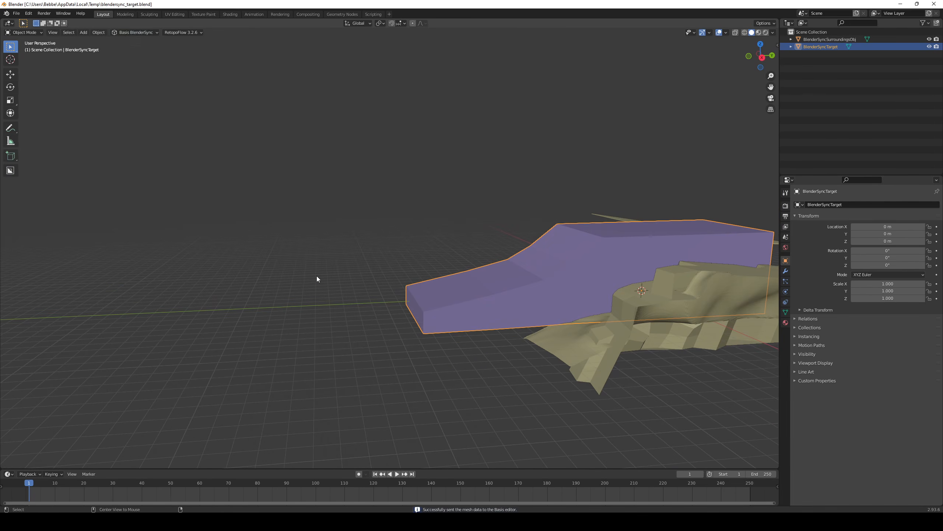
{"action": "key", "text": "alt+Tab"}
{"action": "right_click_drag", "start_coordinate": [317, 275], "coordinate": [392, 315]}
{"action": "key", "text": "alt+Tab"}
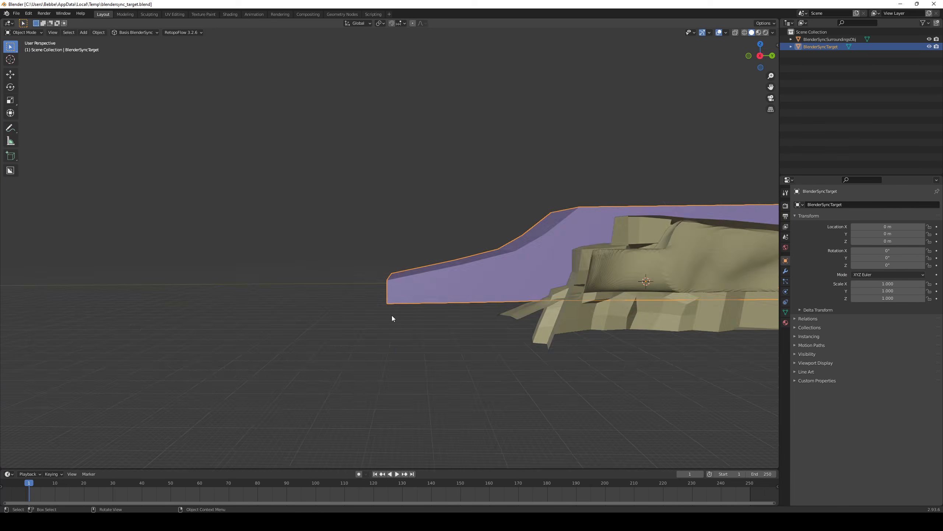
{"action": "middle_click_drag", "start_coordinate": [392, 315], "coordinate": [387, 347]}
{"action": "key", "text": "alt+Tab"}
{"action": "right_click_drag", "start_coordinate": [388, 347], "coordinate": [416, 323]}
{"action": "key", "text": "alt+Tab"}
{"action": "key", "text": "alt+Tab"}
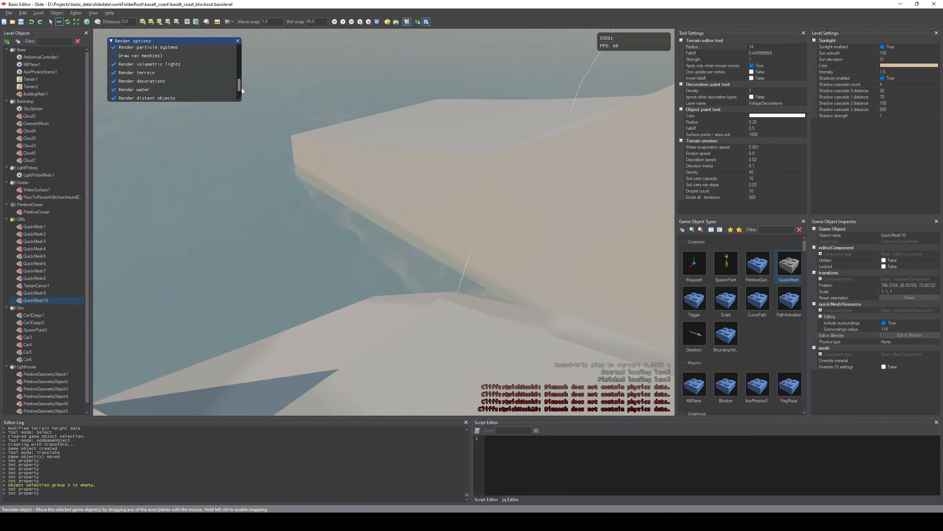
- Turn off water rendering in the Basis Editor's render options
{"action": "scroll", "coordinate": [241, 89], "scroll_direction": "down", "scroll_amount": 1}
{"action": "right_click_drag", "start_coordinate": [241, 89], "coordinate": [293, 164]}
{"action": "key", "text": "alt+Tab"}
{"action": "key", "text": "alt+Tab"}
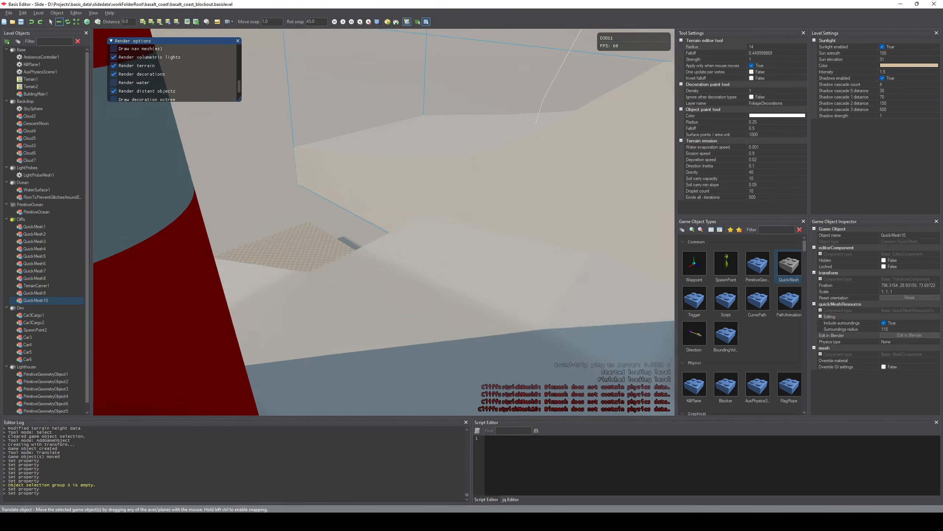
- Raise the seabed terrain along the foot of the new rock mesh with a radius 10 brush
{"action": "key", "text": "t"}
{"action": "left_click", "coordinate": [460, 192]}
{"action": "key", "text": "ctrl+z"}
{"action": "left_click", "coordinate": [475, 190]}
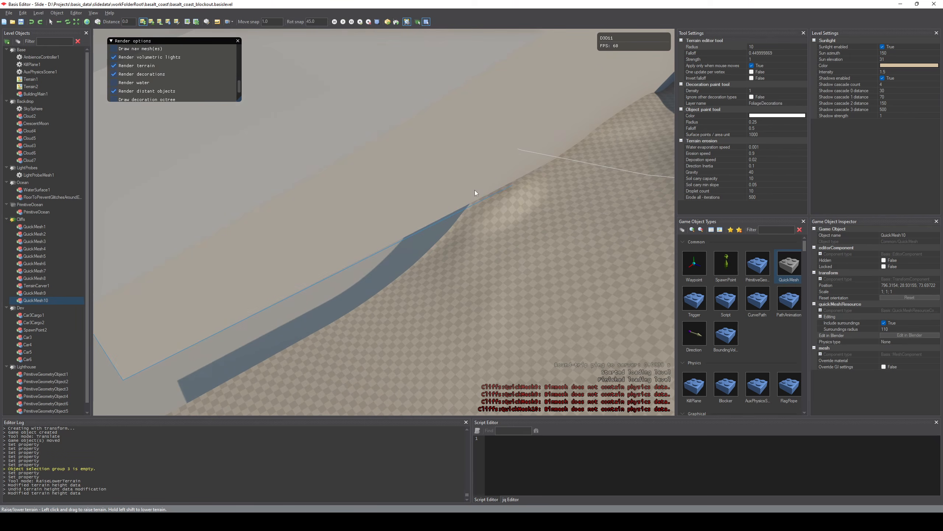
{"action": "right_click_drag", "start_coordinate": [304, 335], "coordinate": [485, 268]}
{"action": "left_click", "coordinate": [485, 269]}
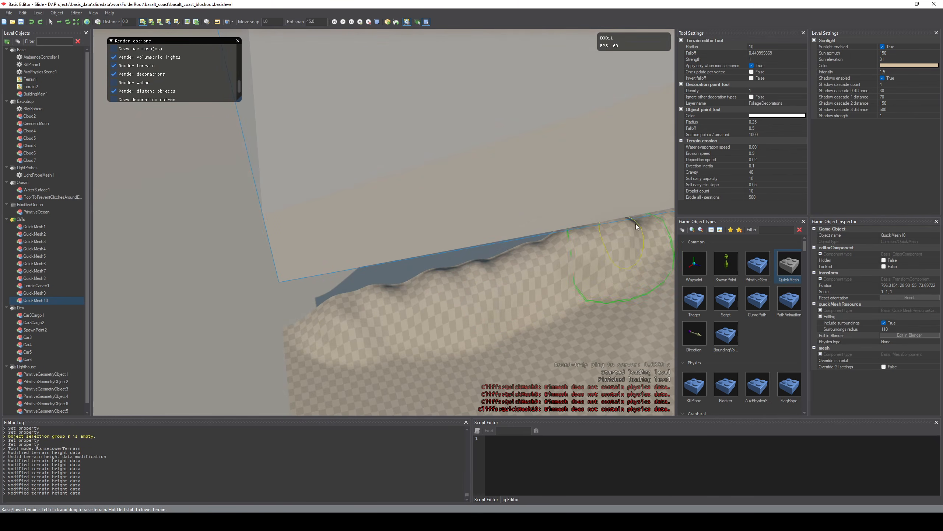
{"action": "right_click_drag", "start_coordinate": [636, 223], "coordinate": [472, 200]}
{"action": "left_click", "coordinate": [525, 226]}
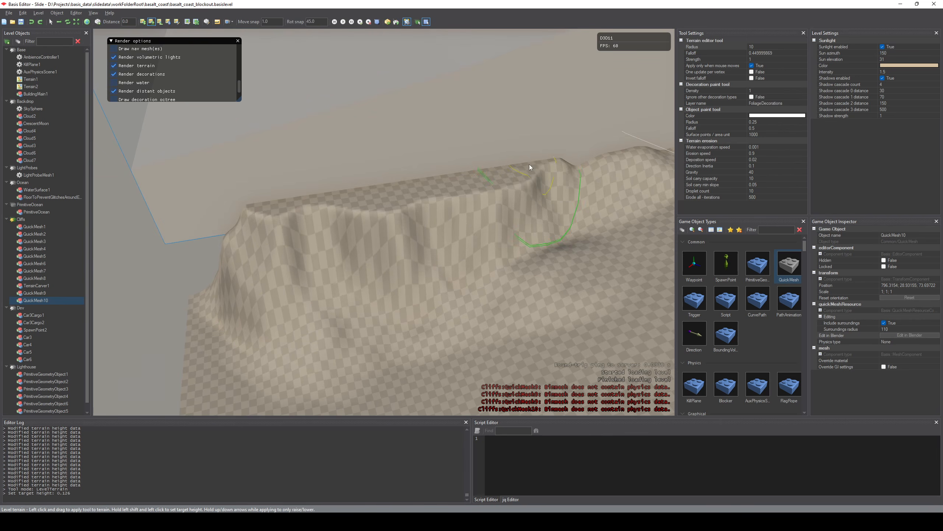
- Level the raised terrain into a flat ledge along the base and outer corner of the rock mesh
{"action": "left_click", "coordinate": [512, 175]}
{"action": "right_click_drag", "start_coordinate": [529, 165], "coordinate": [289, 267]}
{"action": "left_click_drag", "start_coordinate": [290, 243], "coordinate": [273, 219]}
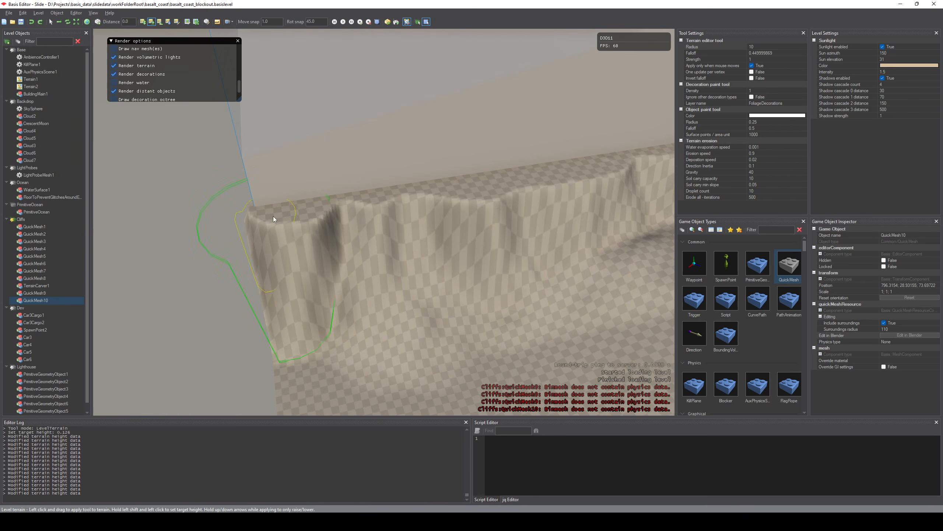
{"action": "right_click_drag", "start_coordinate": [273, 219], "coordinate": [438, 258]}
- Smooth the ledge briefly and build up the terrain in front of it with a larger raise brush
{"action": "left_click", "coordinate": [159, 22]}
{"action": "left_click_drag", "start_coordinate": [178, 261], "coordinate": [297, 246]}
{"action": "left_click", "coordinate": [143, 22]}
{"action": "scroll", "coordinate": [447, 332], "scroll_direction": "up", "scroll_amount": 3}
{"action": "left_click_drag", "start_coordinate": [516, 315], "coordinate": [579, 297]}
{"action": "left_click_drag", "start_coordinate": [579, 297], "coordinate": [550, 319]}
{"action": "right_click_drag", "start_coordinate": [549, 320], "coordinate": [394, 290]}
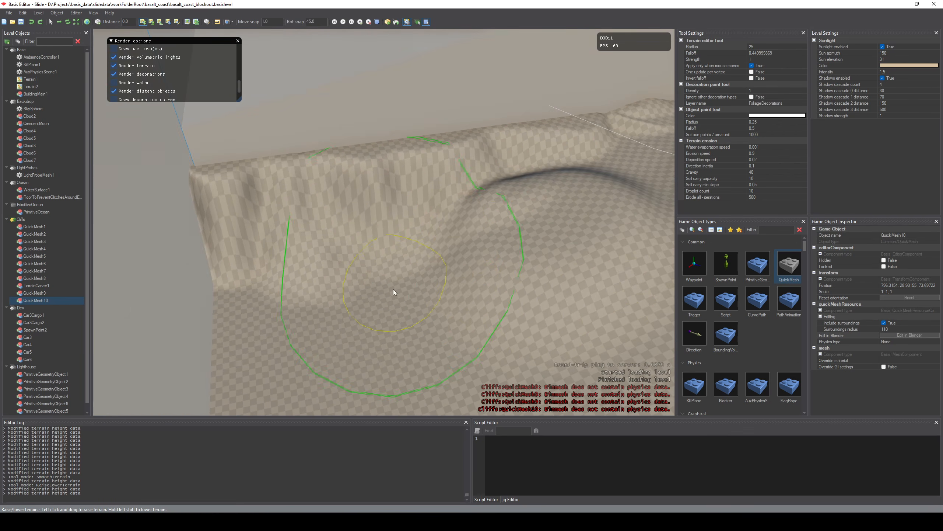
{"action": "left_click_drag", "start_coordinate": [317, 283], "coordinate": [344, 229]}
{"action": "right_click_drag", "start_coordinate": [343, 228], "coordinate": [492, 218]}
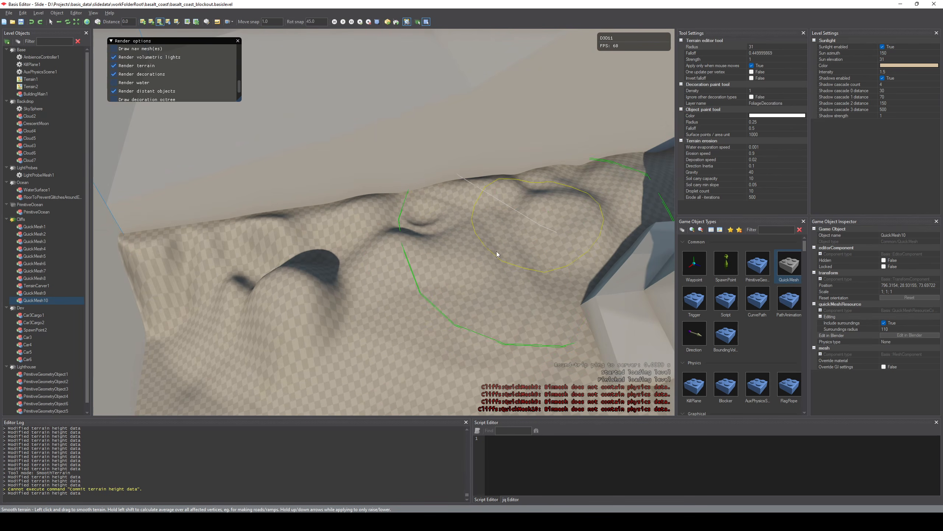
- Smooth the bumps in the raised terrain beside the rock mesh with a radius 31 brush
{"action": "left_click_drag", "start_coordinate": [497, 251], "coordinate": [493, 257]}
{"action": "right_click_drag", "start_coordinate": [494, 256], "coordinate": [277, 287]}
{"action": "left_click_drag", "start_coordinate": [345, 247], "coordinate": [544, 255]}
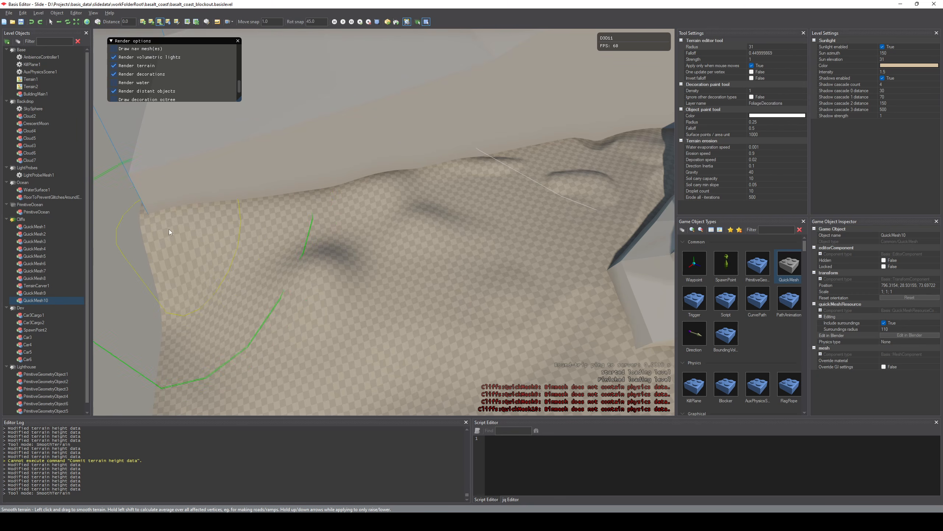
{"action": "left_click_drag", "start_coordinate": [316, 286], "coordinate": [316, 286]}
{"action": "right_click_drag", "start_coordinate": [317, 286], "coordinate": [360, 297]}
{"action": "left_click_drag", "start_coordinate": [360, 297], "coordinate": [364, 298]}
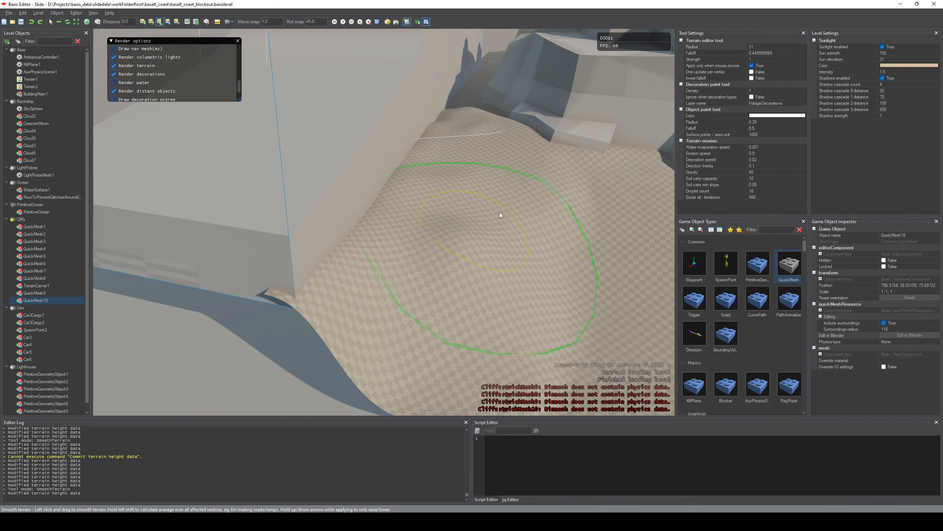
{"action": "left_click_drag", "start_coordinate": [439, 262], "coordinate": [405, 223]}
{"action": "right_click_drag", "start_coordinate": [406, 223], "coordinate": [445, 234]}
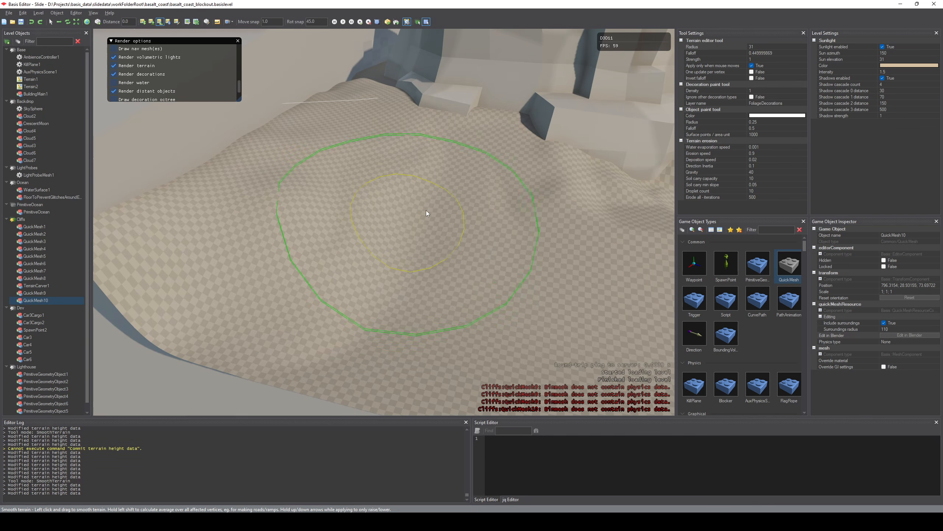
{"action": "left_click_drag", "start_coordinate": [347, 181], "coordinate": [360, 233]}
{"action": "right_click_drag", "start_coordinate": [359, 233], "coordinate": [320, 227]}
{"action": "scroll", "coordinate": [359, 234], "scroll_direction": "down", "scroll_amount": 3}
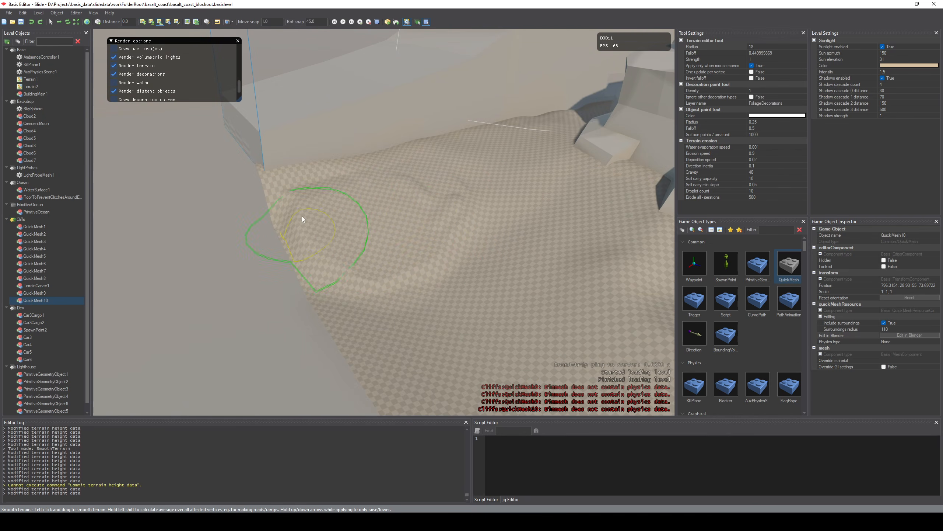
- Smooth the terrain edge and the seam where it meets the rock mesh with a smaller brush
{"action": "right_click_drag", "start_coordinate": [394, 252], "coordinate": [516, 107]}
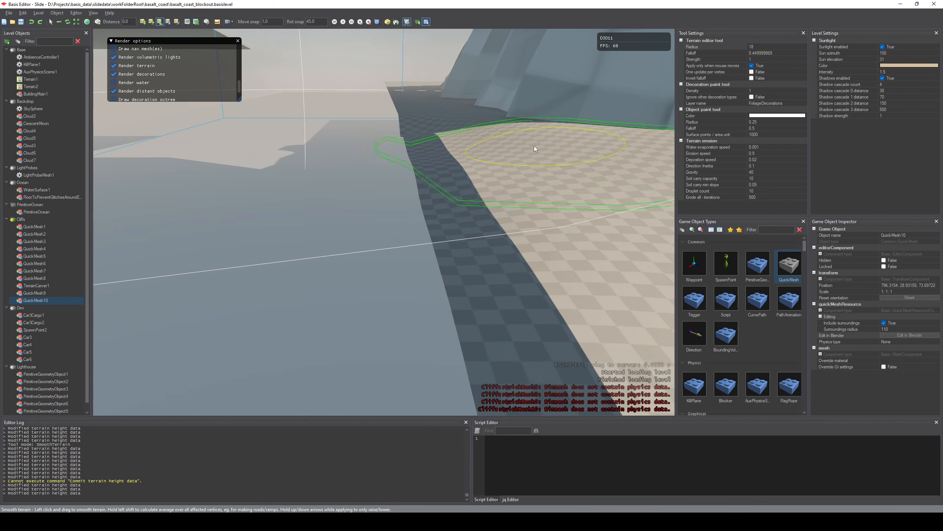
{"action": "left_click_drag", "start_coordinate": [496, 139], "coordinate": [599, 197]}
{"action": "right_click_drag", "start_coordinate": [598, 198], "coordinate": [498, 193]}
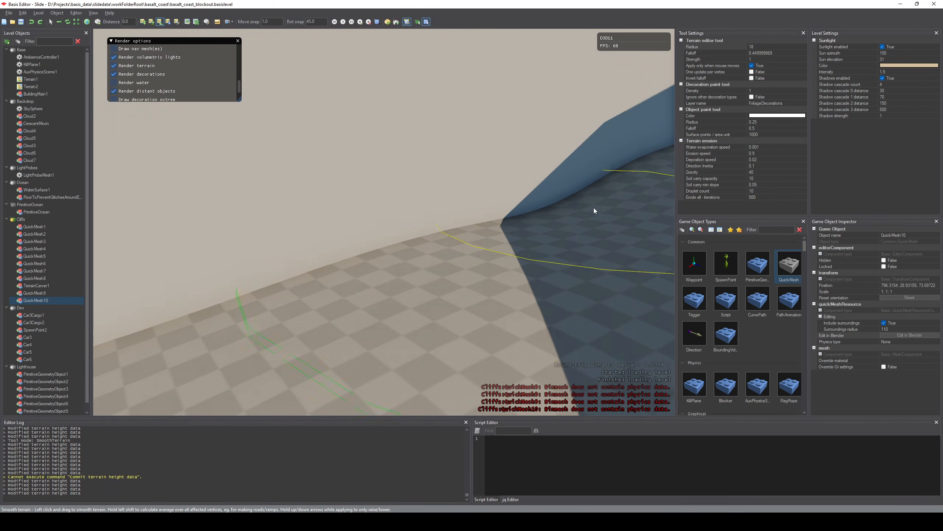
{"action": "left_click_drag", "start_coordinate": [552, 242], "coordinate": [558, 244]}
{"action": "right_click_drag", "start_coordinate": [558, 244], "coordinate": [394, 230]}
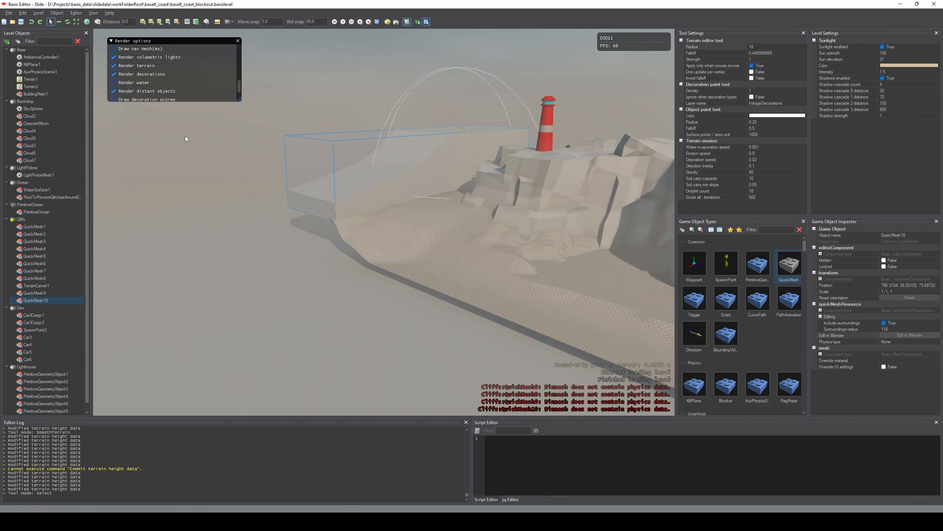
- Turn water rendering back on and view the rock mesh and reshaped terrain from a distance
{"action": "left_click", "coordinate": [114, 83]}
{"action": "key", "text": "q"}
{"action": "key", "text": "w"}
{"action": "mouse_move", "coordinate": [208, 156]}
{"action": "right_mouse_down"}
{"action": "mouse_move", "coordinate": [238, 164]}
{"action": "mouse_move", "coordinate": [208, 178]}
{"action": "right_mouse_up"}
{"action": "mouse_move", "coordinate": [384, 222]}
{"action": "right_mouse_down"}
{"action": "mouse_move", "coordinate": [446, 260]}
{"action": "mouse_move", "coordinate": [372, 230]}
{"action": "mouse_move", "coordinate": [390, 238]}
{"action": "right_mouse_up"}
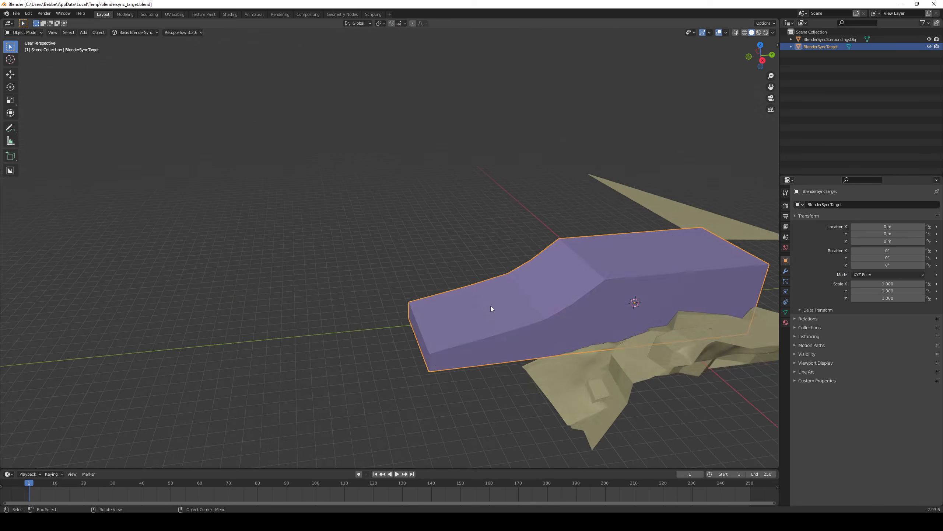
- In Blender, select the top faces midway down the block's slope and lower them along the Z axis
{"action": "scroll", "coordinate": [491, 305], "scroll_direction": "up", "scroll_amount": 5}
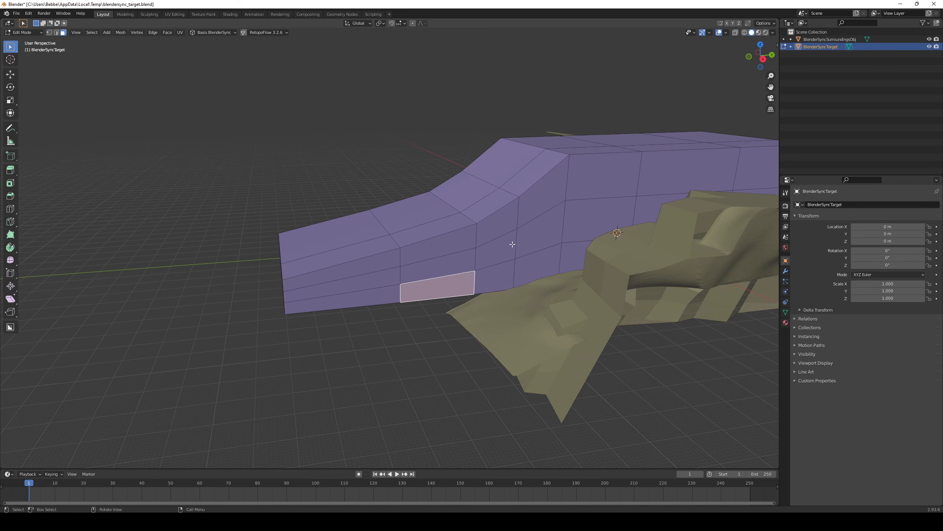
{"action": "middle_click_drag", "start_coordinate": [513, 245], "coordinate": [499, 252]}
{"action": "left_click", "coordinate": [510, 242]}
{"action": "scroll", "coordinate": [520, 239], "scroll_direction": "up", "scroll_amount": 2}
{"action": "left_click", "coordinate": [471, 240]}
{"action": "left_click", "coordinate": [451, 215], "text": "shift"}
{"action": "left_click", "coordinate": [396, 239], "text": "shift"}
{"action": "left_click", "coordinate": [403, 273], "text": "shift"}
{"action": "key", "text": "g"}
{"action": "key", "text": "z"}
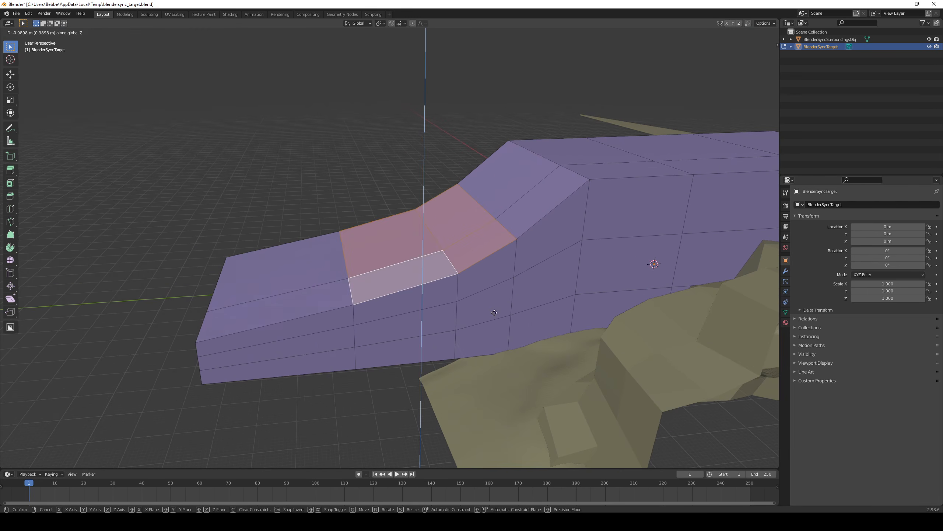
{"action": "left_click", "coordinate": [436, 309]}
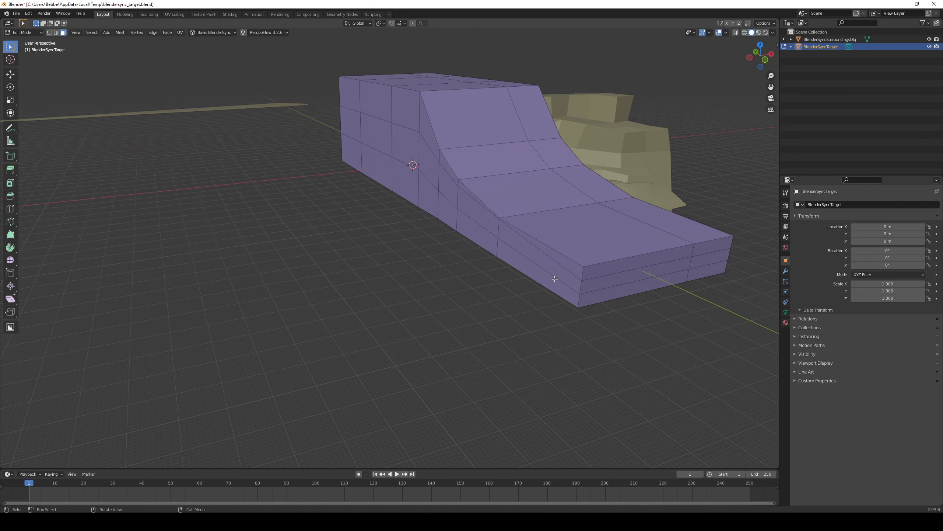
- Select the faces on the block's far side and underside and delete them
{"action": "left_click", "coordinate": [378, 158], "text": "shift"}
{"action": "left_click", "coordinate": [352, 150], "text": "shift"}
{"action": "middle_click_drag", "start_coordinate": [416, 238], "coordinate": [452, 182]}
{"action": "left_click", "coordinate": [557, 309], "text": "shift"}
{"action": "left_click", "coordinate": [648, 197], "text": "shift"}
{"action": "key", "text": "x"}
{"action": "key", "text": "f"}
{"action": "middle_click_drag", "start_coordinate": [602, 268], "coordinate": [600, 304]}
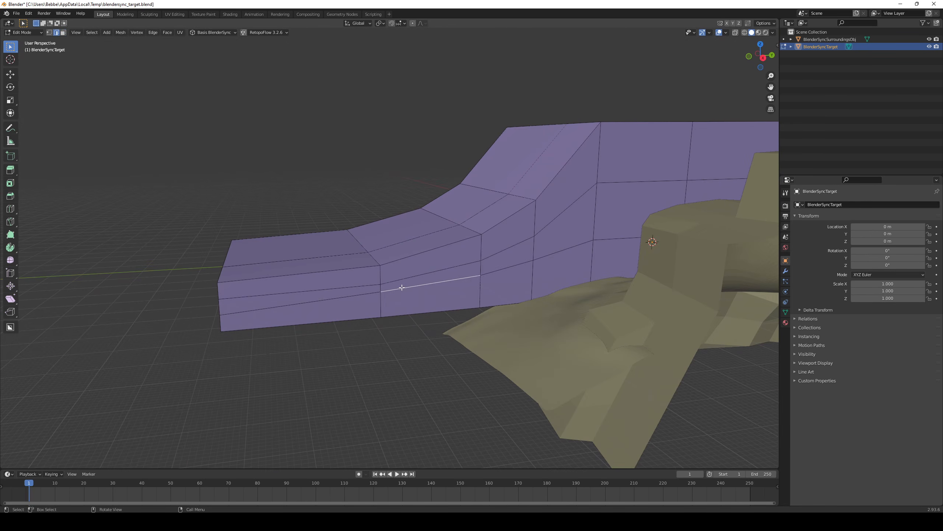
- Select a lower horizontal edge on the block's cliff-facing side and lower it along the Z axis
{"action": "key", "text": "2"}
{"action": "left_click", "coordinate": [570, 247]}
{"action": "key", "text": "g"}
{"action": "key", "text": "z"}
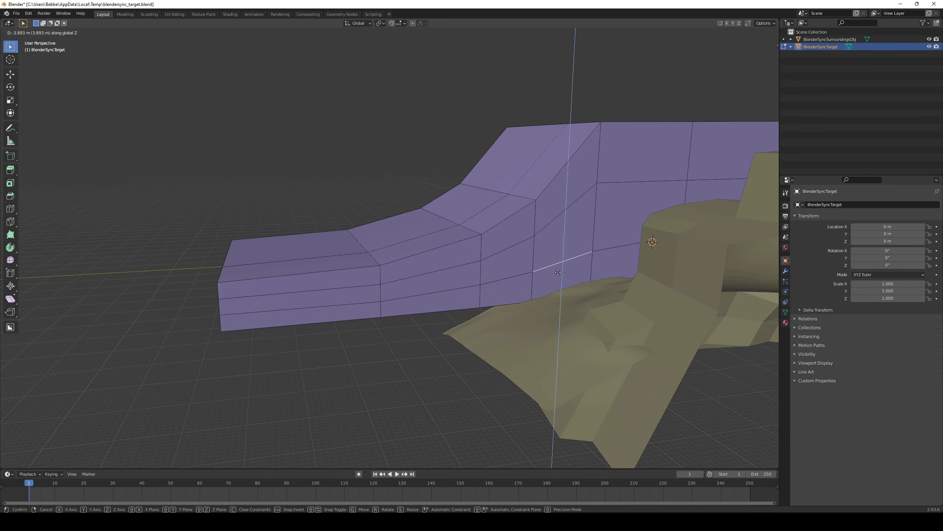
{"action": "left_click", "coordinate": [583, 241]}
{"action": "middle_click_drag", "start_coordinate": [585, 238], "coordinate": [579, 248]}
- Select the edge loop beside the cliff on the block's side and move it within the XY plane
{"action": "left_click", "coordinate": [520, 273], "text": "alt"}
{"action": "middle_click_drag", "start_coordinate": [520, 273], "coordinate": [517, 293]}
{"action": "key", "text": "g"}
{"action": "key", "text": "shift+z"}
{"action": "left_click", "coordinate": [519, 274]}
- Select the edge loop across the upper slope and reposition it within the YZ plane to steepen the rock face
{"action": "left_click", "coordinate": [517, 218]}
{"action": "left_click", "coordinate": [497, 202], "text": "shift"}
{"action": "left_click", "coordinate": [460, 179], "text": "shift"}
{"action": "right_click", "coordinate": [469, 199]}
{"action": "left_click", "coordinate": [469, 199]}
{"action": "left_click", "coordinate": [482, 190], "text": "alt"}
{"action": "key", "text": "g"}
{"action": "key", "text": "shift+x"}
{"action": "mouse_move", "coordinate": [512, 234]}
{"action": "middle_mouse_down"}
{"action": "mouse_move", "coordinate": [505, 225]}
{"action": "mouse_move", "coordinate": [504, 264]}
{"action": "mouse_move", "coordinate": [520, 256]}
{"action": "mouse_move", "coordinate": [481, 227]}
{"action": "mouse_move", "coordinate": [496, 230]}
{"action": "middle_mouse_up"}
{"action": "left_click", "coordinate": [489, 242]}
{"action": "key", "text": "g"}
{"action": "left_click", "coordinate": [489, 228]}
- Scale the edge loop at the foot of the slope and reposition it in the right orthographic view
{"action": "left_click", "coordinate": [427, 262], "text": "alt"}
{"action": "key", "text": "s"}
{"action": "middle_click_drag", "start_coordinate": [520, 290], "coordinate": [604, 263]}
{"action": "left_click", "coordinate": [529, 278]}
{"action": "key", "text": "KP_3"}
{"action": "scroll", "coordinate": [362, 204], "scroll_direction": "up", "scroll_amount": 4}
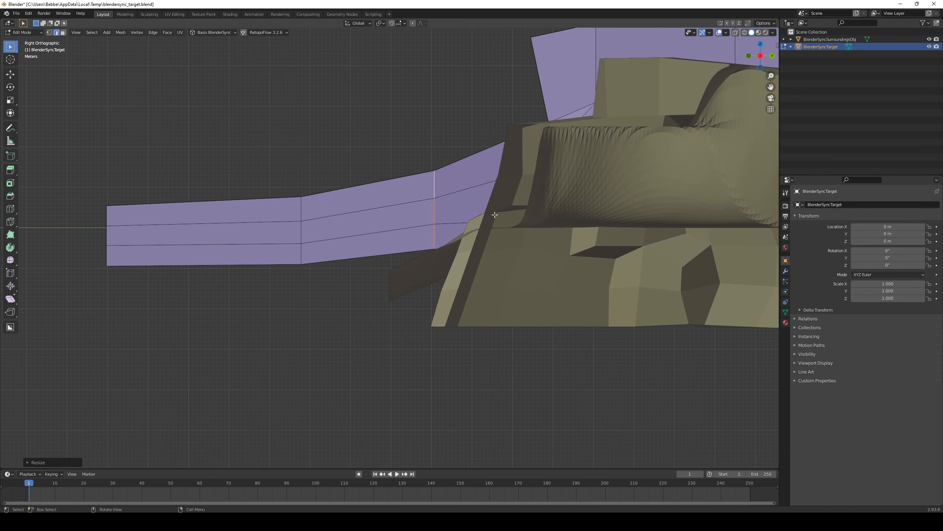
{"action": "key", "text": "g"}
{"action": "left_click", "coordinate": [371, 225]}
- Select the next edge loop out along the low tail and scale it down to thin that section
{"action": "middle_click_drag", "start_coordinate": [370, 224], "coordinate": [373, 252]}
{"action": "left_click", "coordinate": [364, 286], "text": "alt"}
{"action": "key", "text": "KP_3"}
{"action": "scroll", "coordinate": [401, 260], "scroll_direction": "down", "scroll_amount": 3}
{"action": "key", "text": "s"}
{"action": "left_click", "coordinate": [406, 250]}
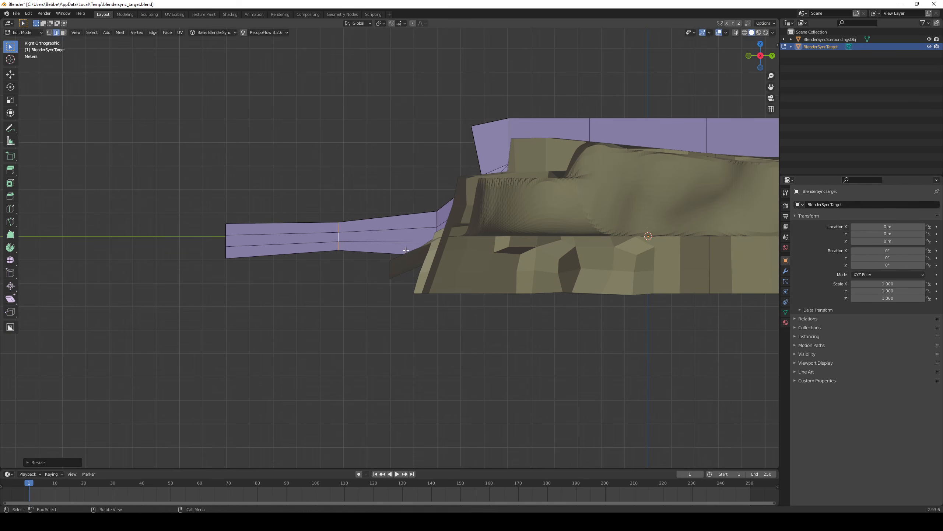
{"action": "middle_click_drag", "start_coordinate": [300, 247], "coordinate": [446, 285]}
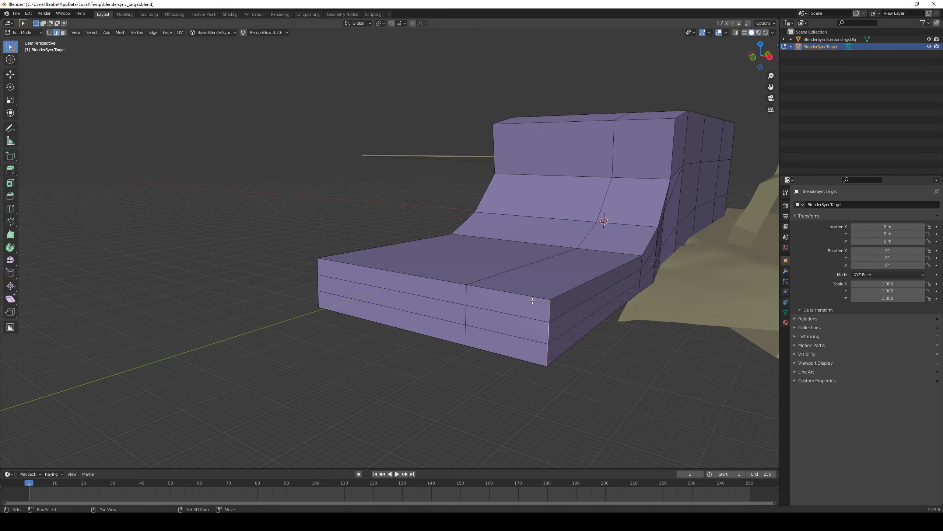
{"action": "key", "text": "KP_3"}
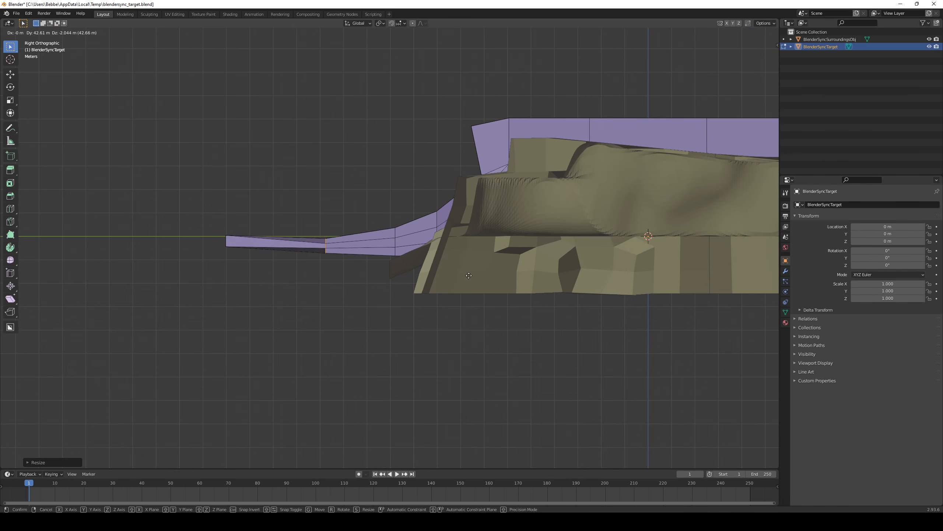
{"action": "right_click", "coordinate": [468, 275]}
{"action": "middle_click_drag", "start_coordinate": [315, 266], "coordinate": [438, 309]}
{"action": "key", "text": "ctrl+z"}
{"action": "key", "text": "ctrl+z"}
{"action": "key", "text": "ctrl+z"}
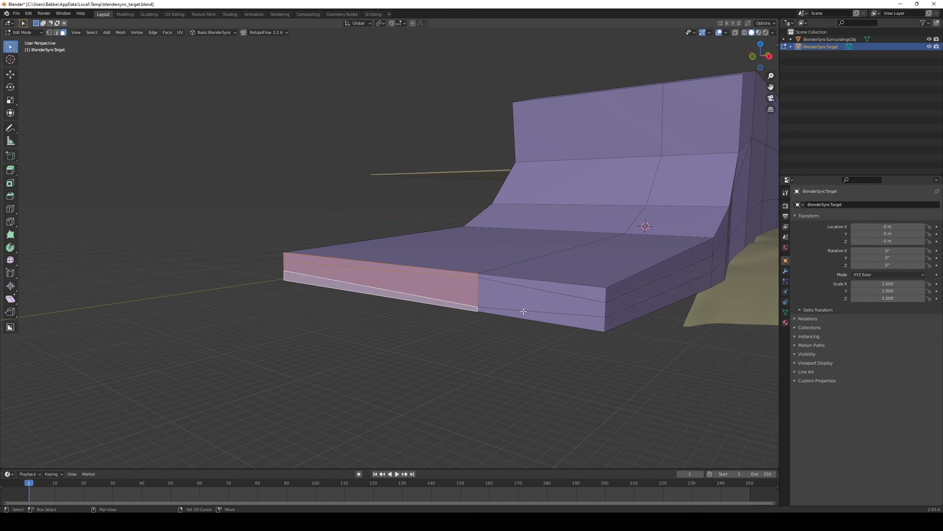
- Shorten the low tail by moving its end faces back toward the cliff in the right orthographic view
{"action": "key", "text": "KP_3"}
{"action": "key", "text": "g"}
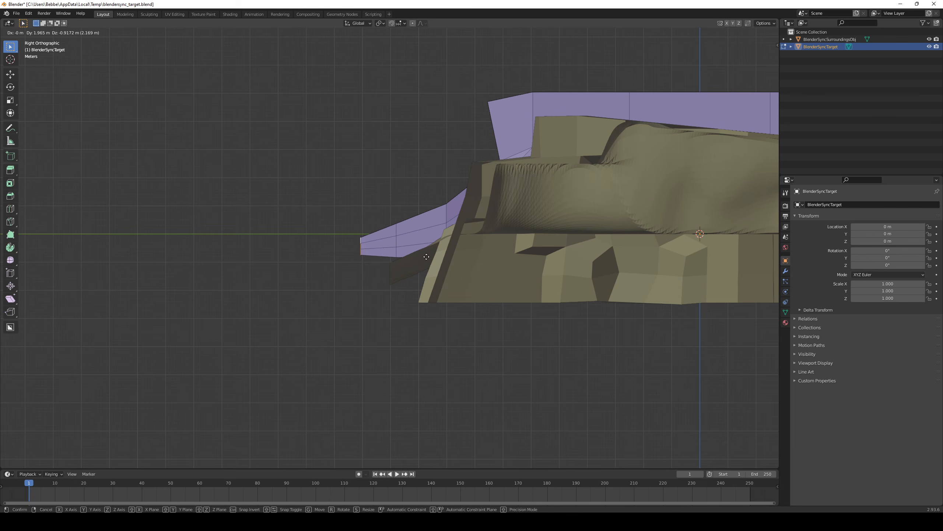
{"action": "left_click", "coordinate": [426, 257]}
- Select the offset vertex on the mesh's side edge in a top wireframe view and set snapping to Vertex
{"action": "scroll", "coordinate": [397, 260], "scroll_direction": "down", "scroll_amount": 1}
{"action": "mouse_move", "coordinate": [394, 267]}
{"action": "middle_mouse_down"}
{"action": "mouse_move", "coordinate": [457, 294]}
{"action": "mouse_move", "coordinate": [416, 290]}
{"action": "middle_mouse_up"}
{"action": "key", "text": "1"}
{"action": "left_click", "coordinate": [520, 325]}
{"action": "key", "text": "KP_7"}
{"action": "scroll", "coordinate": [524, 308], "scroll_direction": "up", "scroll_amount": 4}
{"action": "middle_click_drag", "start_coordinate": [721, 160], "coordinate": [417, 278], "text": "shift"}
{"action": "key", "text": "shift+z"}
{"action": "scroll", "coordinate": [417, 279], "scroll_direction": "up", "scroll_amount": 4}
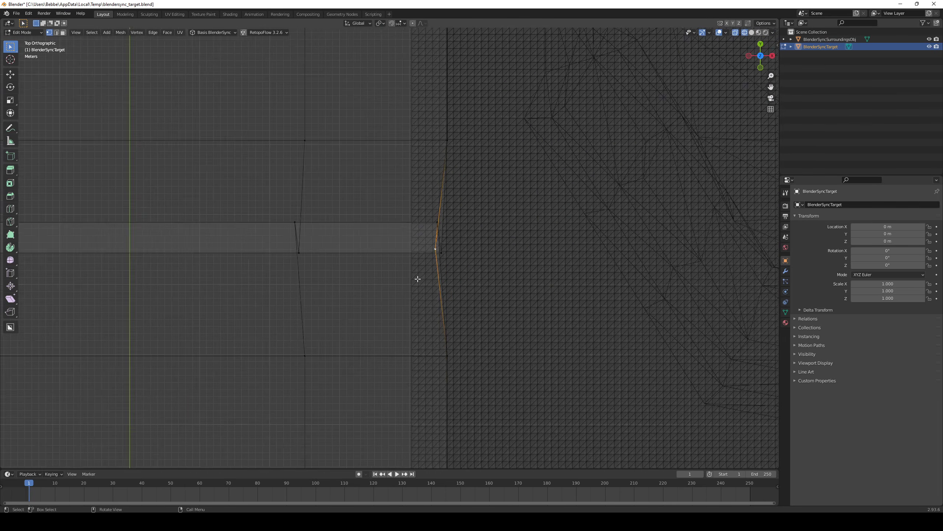
{"action": "scroll", "coordinate": [418, 278], "scroll_direction": "up", "scroll_amount": 1}
{"action": "key", "text": "g"}
{"action": "key", "text": "x"}
{"action": "right_click", "coordinate": [452, 256]}
{"action": "left_click", "coordinate": [399, 23]}
{"action": "left_click", "coordinate": [400, 51]}
- Align the offset side vertices with the straight outer edge by snapping them along X
{"action": "key", "text": "g"}
{"action": "key", "text": "x"}
{"action": "left_click", "coordinate": [452, 256], "text": "ctrl"}
{"action": "left_click", "coordinate": [445, 251]}
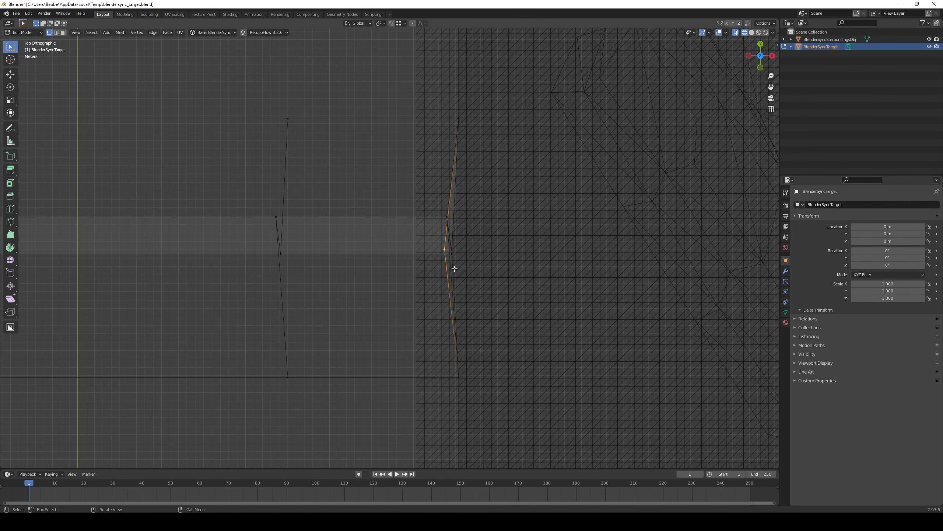
{"action": "left_click", "coordinate": [460, 379]}
{"action": "key", "text": "g"}
{"action": "key", "text": "x"}
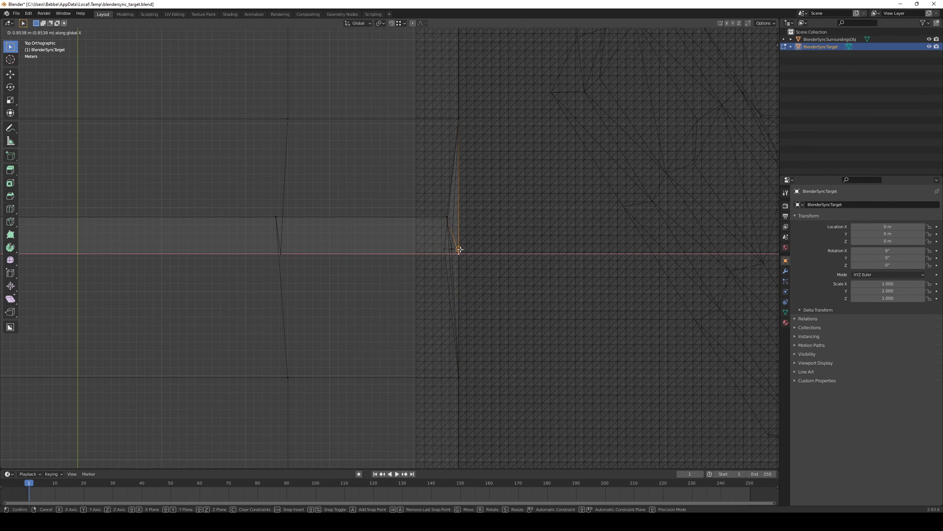
{"action": "left_click", "coordinate": [459, 250], "text": "ctrl"}
- Hide the surroundings mesh and snap the remaining offset vertices of that side onto the outer edge along X
{"action": "left_click_drag", "start_coordinate": [437, 241], "coordinate": [442, 248]}
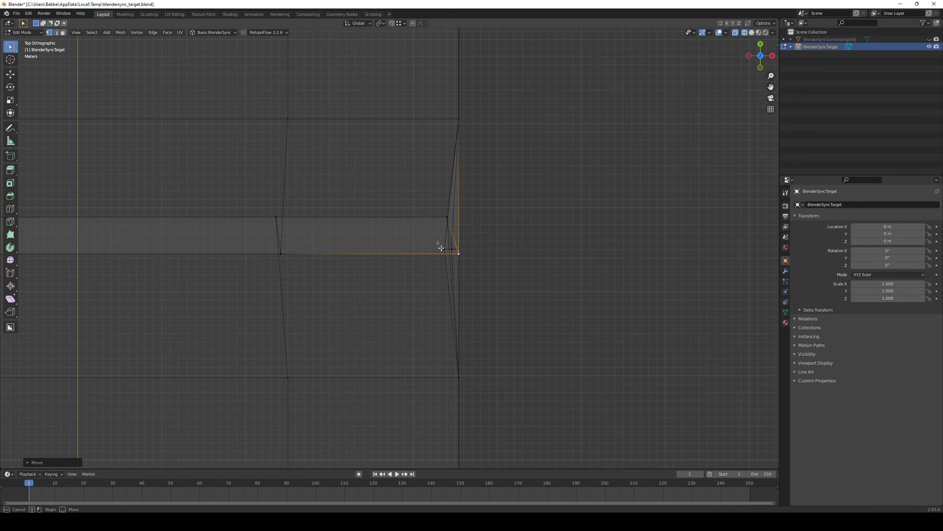
{"action": "left_click", "coordinate": [450, 219]}
{"action": "key", "text": "g"}
{"action": "key", "text": "x"}
{"action": "left_click", "coordinate": [460, 254], "text": "ctrl"}
{"action": "scroll", "coordinate": [462, 269], "scroll_direction": "down", "scroll_amount": 4}
{"action": "middle_click_drag", "start_coordinate": [461, 270], "coordinate": [542, 271], "text": "shift"}
- Straighten the middle edge line and the opposite side by snapping their offset vertices into line
{"action": "left_click", "coordinate": [418, 253]}
{"action": "key", "text": "g"}
{"action": "key", "text": "x"}
{"action": "left_click", "coordinate": [421, 310], "text": "ctrl"}
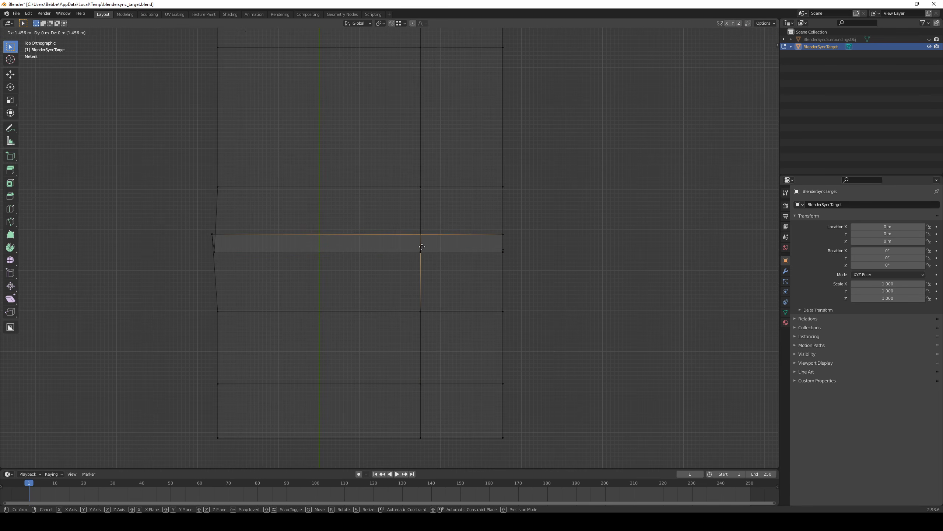
{"action": "left_click", "coordinate": [422, 246]}
{"action": "left_click", "coordinate": [230, 257]}
{"action": "key", "text": "g"}
{"action": "left_click", "coordinate": [238, 239]}
- Unhide the surroundings mesh and merge the stray vertex pair on the side of the rock slope
{"action": "middle_click_drag", "start_coordinate": [334, 282], "coordinate": [465, 231]}
{"action": "key", "text": "Tab"}
{"action": "key", "text": "alt+h"}
{"action": "middle_click_drag", "start_coordinate": [465, 275], "coordinate": [453, 241]}
{"action": "left_click", "coordinate": [416, 259]}
{"action": "key", "text": "Tab"}
{"action": "key", "text": "Tab"}
{"action": "left_click", "coordinate": [403, 271]}
{"action": "key", "text": "Tab"}
{"action": "key", "text": "2"}
{"action": "left_click", "coordinate": [435, 227], "text": "shift"}
{"action": "key", "text": "m"}
{"action": "left_click", "coordinate": [446, 285]}
- Merge the vertex pair near the base of the slope at last, and merge the extra vertices beside the tail
{"action": "left_click", "coordinate": [389, 295]}
{"action": "left_click", "coordinate": [390, 276], "text": "shift"}
{"action": "key", "text": "m"}
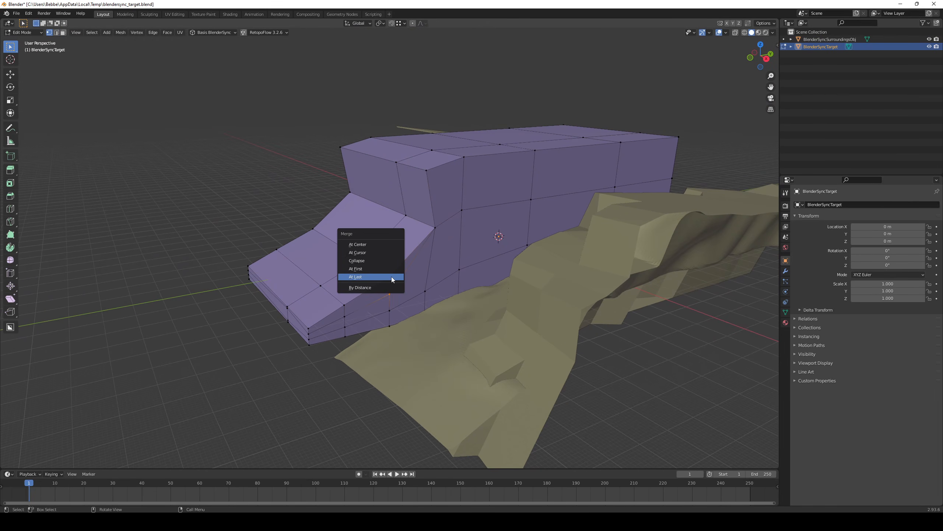
{"action": "left_click", "coordinate": [392, 277]}
{"action": "middle_click_drag", "start_coordinate": [310, 328], "coordinate": [366, 324]}
{"action": "scroll", "coordinate": [367, 336], "scroll_direction": "up", "scroll_amount": 3}
{"action": "key", "text": "m"}
{"action": "left_click", "coordinate": [114, 340]}
- Save the Blender file and finish editing to send the rock mesh back to Basis Editor
{"action": "key", "text": "Tab"}
{"action": "key", "text": "Tab"}
{"action": "scroll", "coordinate": [367, 325], "scroll_direction": "down", "scroll_amount": 3}
{"action": "key", "text": "Tab"}
{"action": "middle_click_drag", "start_coordinate": [431, 273], "coordinate": [146, 70]}
{"action": "key", "text": "Tab"}
{"action": "key", "text": "Tab"}
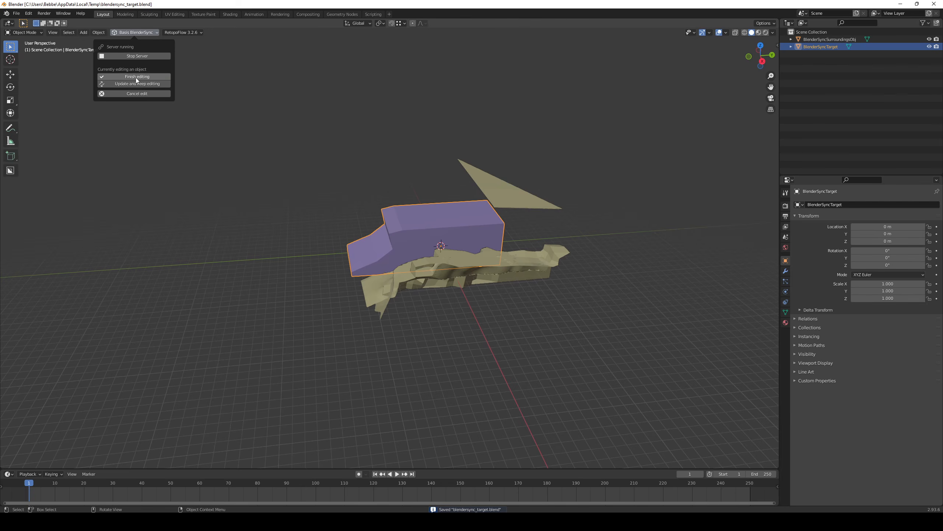
{"action": "left_click", "coordinate": [136, 78]}
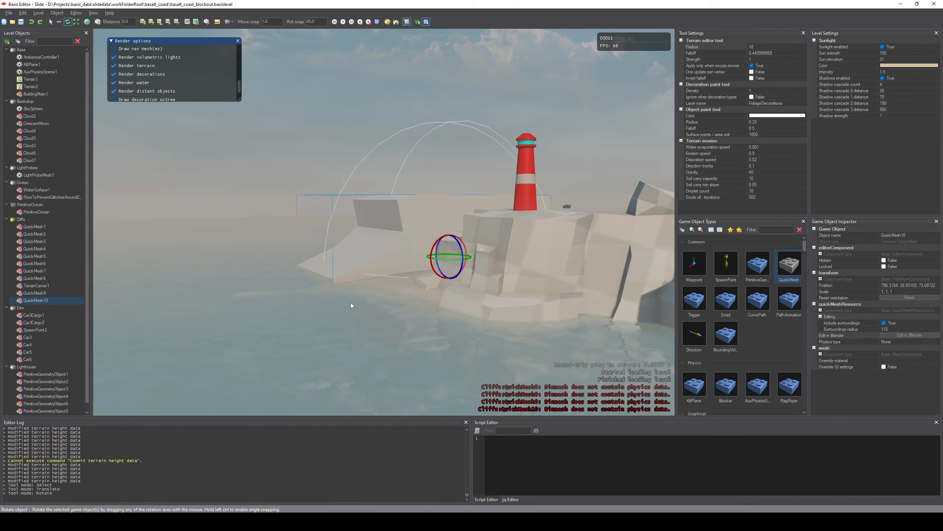
- Set QuickMesh10's surroundings radius to 150 and open the mesh for editing in Blender again
{"action": "right_click_drag", "start_coordinate": [396, 342], "coordinate": [504, 267]}
{"action": "key", "text": "w"}
{"action": "key", "text": "s"}
{"action": "key", "text": "w"}
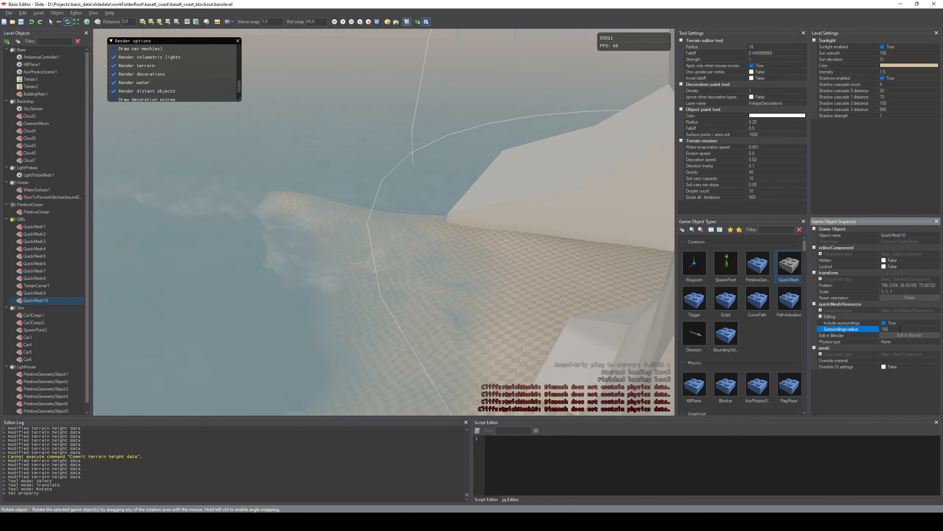
{"action": "left_click", "coordinate": [910, 335]}
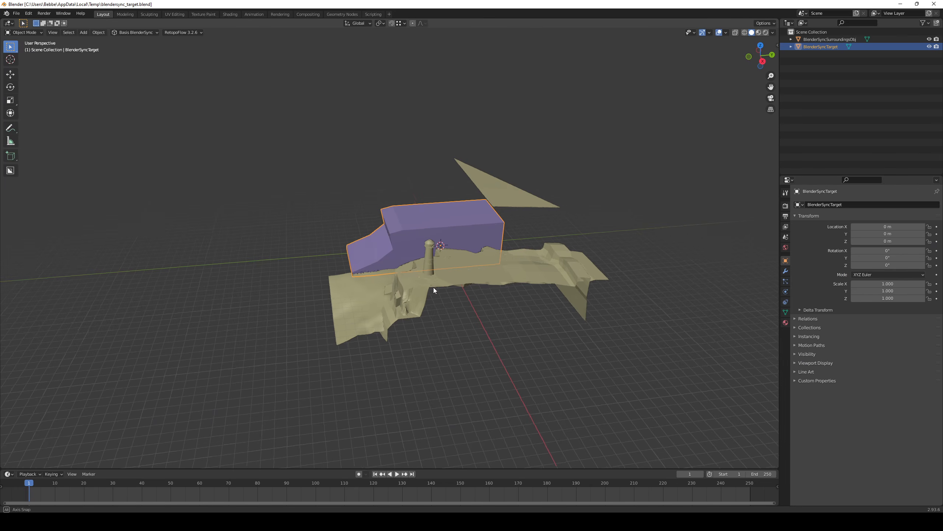
- Select a lower edge on the cliff-facing side of the slope with the surroundings hidden, then reposition it against the restored terrain
{"action": "double_click", "coordinate": [382, 285]}
{"action": "middle_click_drag", "start_coordinate": [382, 286], "coordinate": [380, 268]}
{"action": "left_click", "coordinate": [929, 39]}
{"action": "scroll", "coordinate": [379, 268], "scroll_direction": "up", "scroll_amount": 2}
{"action": "left_click", "coordinate": [390, 282]}
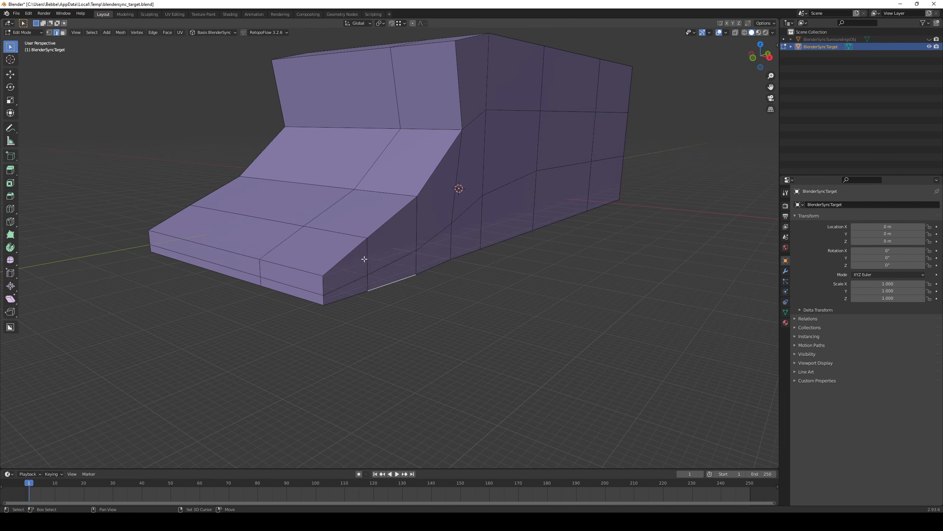
{"action": "left_click", "coordinate": [930, 39]}
{"action": "middle_click_drag", "start_coordinate": [487, 238], "coordinate": [389, 273]}
{"action": "key", "text": "g"}
{"action": "left_click", "coordinate": [508, 381]}
- Move the neighbouring lower side edges of the tail toward the lighthouse terrain
{"action": "left_click", "coordinate": [378, 223]}
{"action": "key", "text": "g"}
{"action": "middle_click_drag", "start_coordinate": [378, 223], "coordinate": [494, 378], "text": "alt"}
{"action": "left_click", "coordinate": [518, 321]}
{"action": "scroll", "coordinate": [519, 321], "scroll_direction": "down", "scroll_amount": 2}
{"action": "left_click", "coordinate": [430, 257]}
{"action": "scroll", "coordinate": [494, 378], "scroll_direction": "up", "scroll_amount": 3}
{"action": "key", "text": "g"}
{"action": "left_click", "coordinate": [562, 404]}
{"action": "scroll", "coordinate": [562, 403], "scroll_direction": "down", "scroll_amount": 2}
- Reposition the end vertices of the low tail to form an angled tip over the terrain's edge
{"action": "middle_click_drag", "start_coordinate": [563, 403], "coordinate": [466, 362]}
{"action": "key", "text": "1"}
{"action": "left_click", "coordinate": [389, 310]}
{"action": "key", "text": "g"}
{"action": "left_click", "coordinate": [411, 308]}
{"action": "left_click", "coordinate": [400, 324]}
{"action": "middle_click_drag", "start_coordinate": [411, 309], "coordinate": [474, 384]}
{"action": "left_click", "coordinate": [400, 313], "text": "shift"}
{"action": "left_click", "coordinate": [444, 390]}
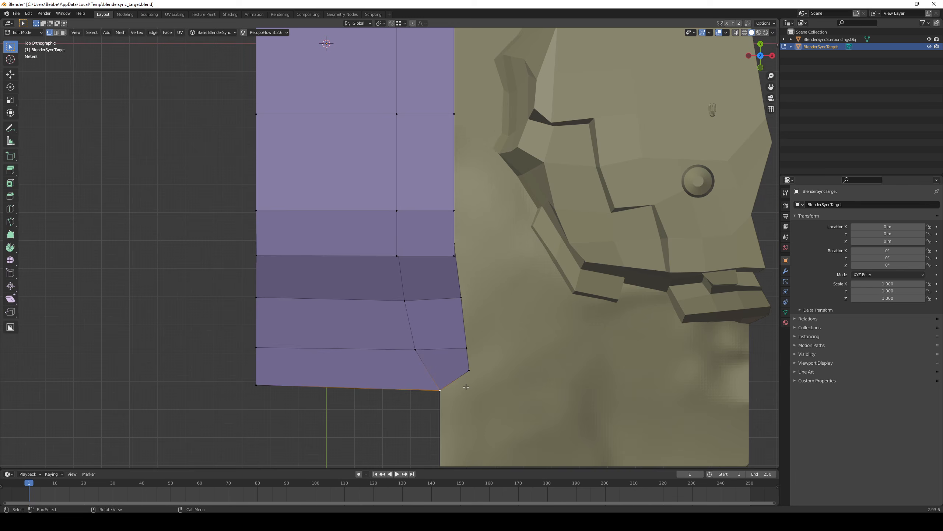
- Pull the tail's outer end corner in beside the tip and shift the inner vertex of the slope toward the cliff
{"action": "middle_click_drag", "start_coordinate": [276, 381], "coordinate": [415, 350]}
{"action": "key", "text": "g"}
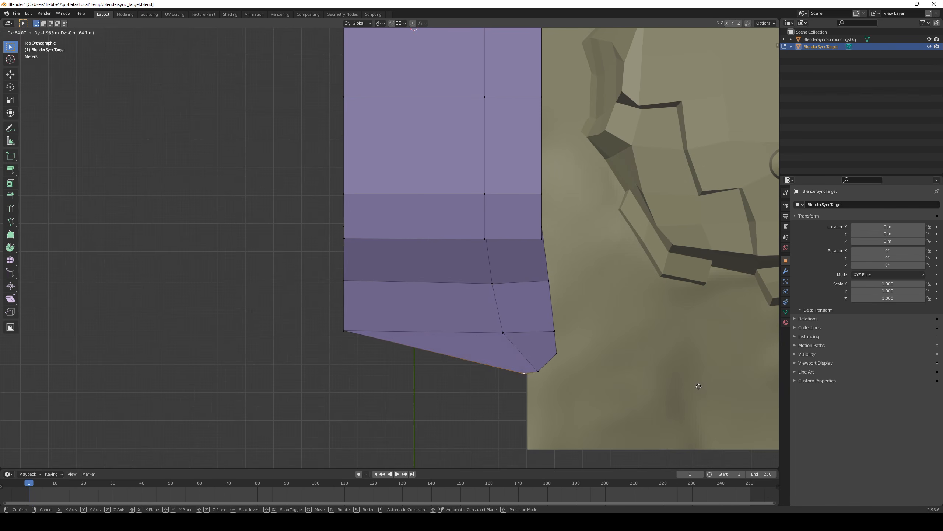
{"action": "left_click", "coordinate": [492, 284]}
{"action": "key", "text": "g"}
{"action": "left_click", "coordinate": [512, 287]}
- Move the outer side vertices of the tail inward to taper it toward the tip
{"action": "middle_click_drag", "start_coordinate": [476, 340], "coordinate": [441, 329]}
{"action": "left_click", "coordinate": [354, 290]}
{"action": "key", "text": "g"}
{"action": "middle_click_drag", "start_coordinate": [347, 281], "coordinate": [494, 406]}
{"action": "key", "text": "g"}
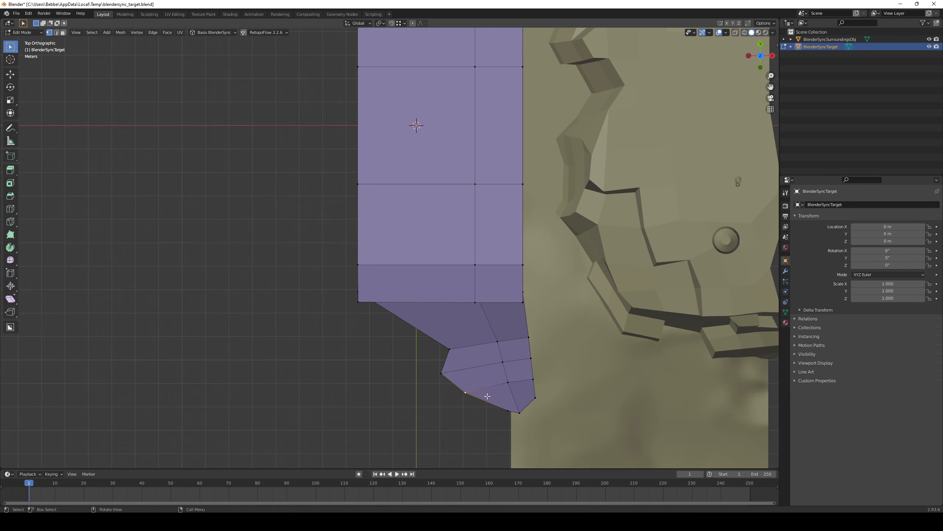
{"action": "left_click", "coordinate": [447, 360]}
- Move the outer vertices of the raised block and slope inward along X to narrow the rock
{"action": "middle_click_drag", "start_coordinate": [447, 360], "coordinate": [396, 257]}
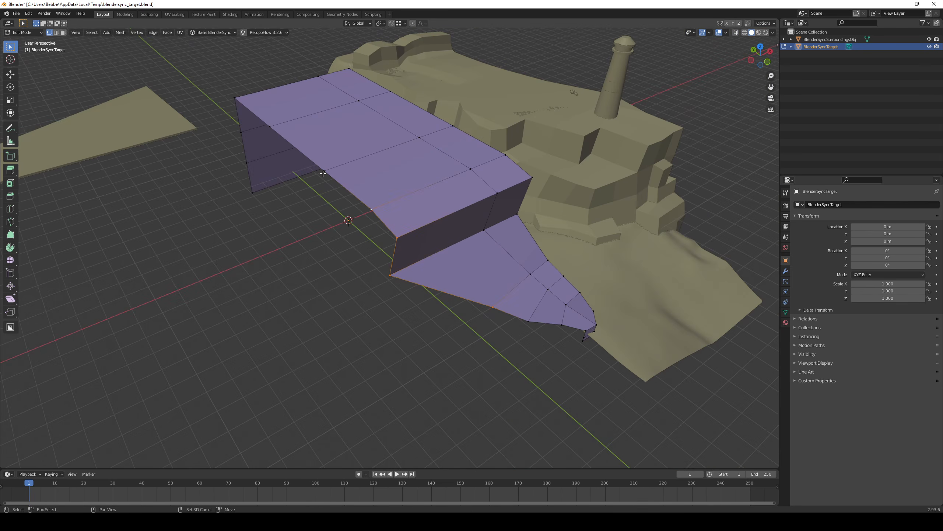
{"action": "key", "text": "g"}
{"action": "key", "text": "x"}
{"action": "left_click", "coordinate": [530, 311]}
- Shift the selected vertices on the cliff-facing side along X to sculpt the side wall
{"action": "middle_click_drag", "start_coordinate": [531, 311], "coordinate": [428, 336]}
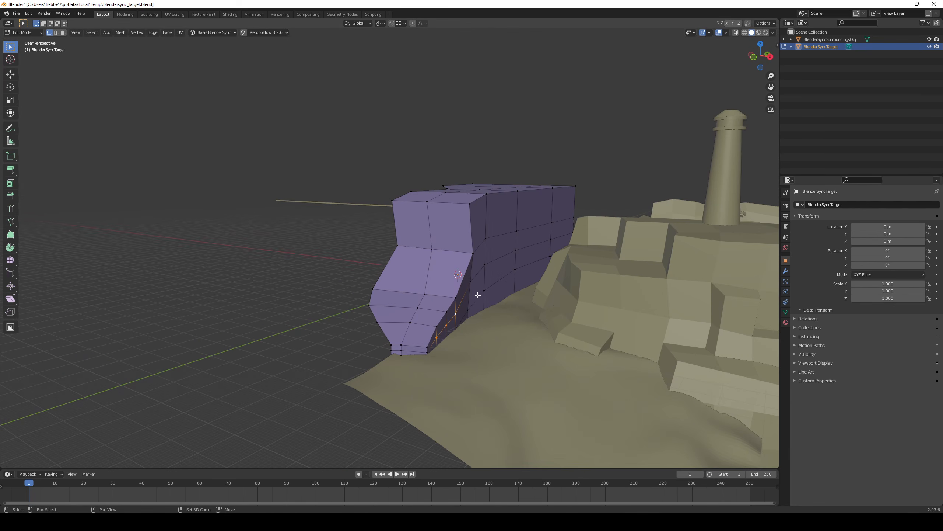
{"action": "middle_click_drag", "start_coordinate": [534, 246], "coordinate": [552, 244]}
{"action": "left_click", "coordinate": [533, 234], "text": "shift"}
{"action": "key", "text": "g"}
{"action": "key", "text": "x"}
{"action": "left_click", "coordinate": [528, 241]}
{"action": "key", "text": "Tab"}
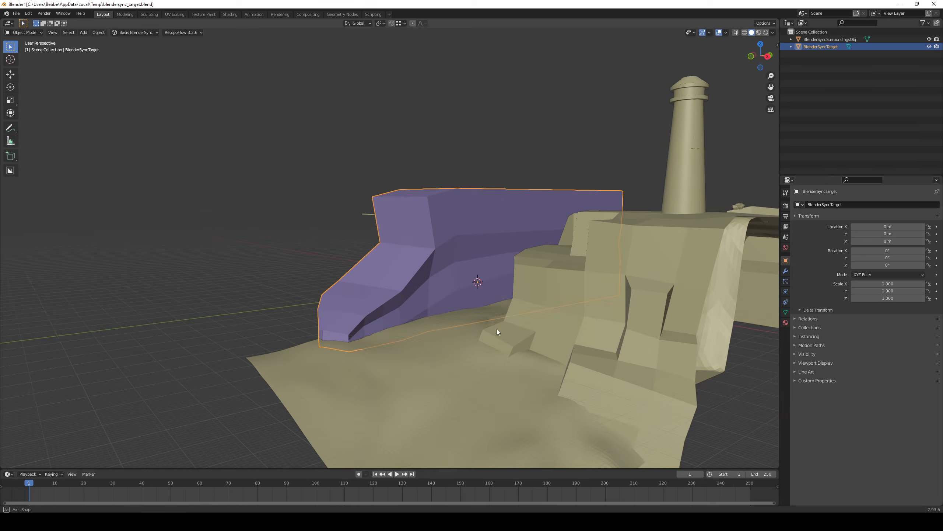
- Reposition the tail's outer side vertices in top view to smooth its curve toward the tip
{"action": "scroll", "coordinate": [483, 330], "scroll_direction": "down", "scroll_amount": 4}
{"action": "middle_click_drag", "start_coordinate": [460, 334], "coordinate": [489, 391]}
{"action": "scroll", "coordinate": [513, 402], "scroll_direction": "up", "scroll_amount": 3}
{"action": "key", "text": "Tab"}
{"action": "key", "text": "KP_7"}
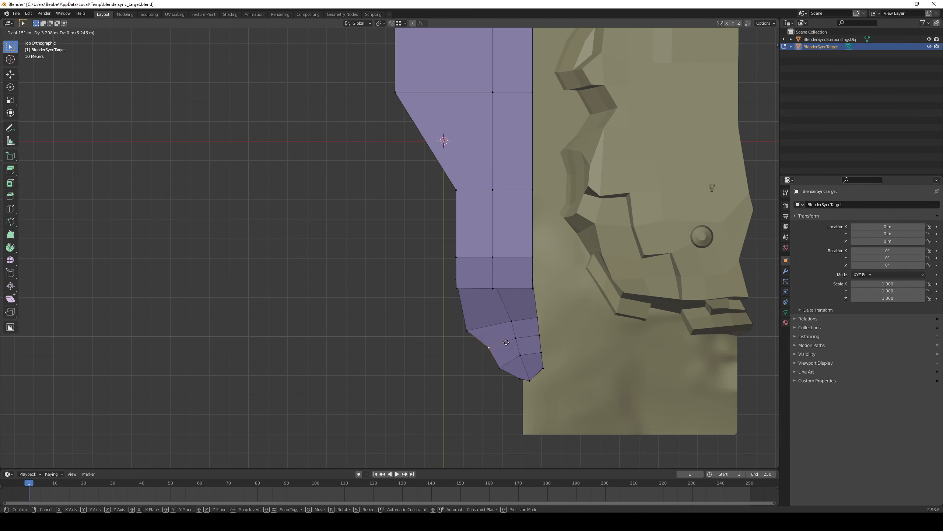
{"action": "middle_click_drag", "start_coordinate": [493, 329], "coordinate": [522, 287]}
{"action": "key", "text": "KP_7"}
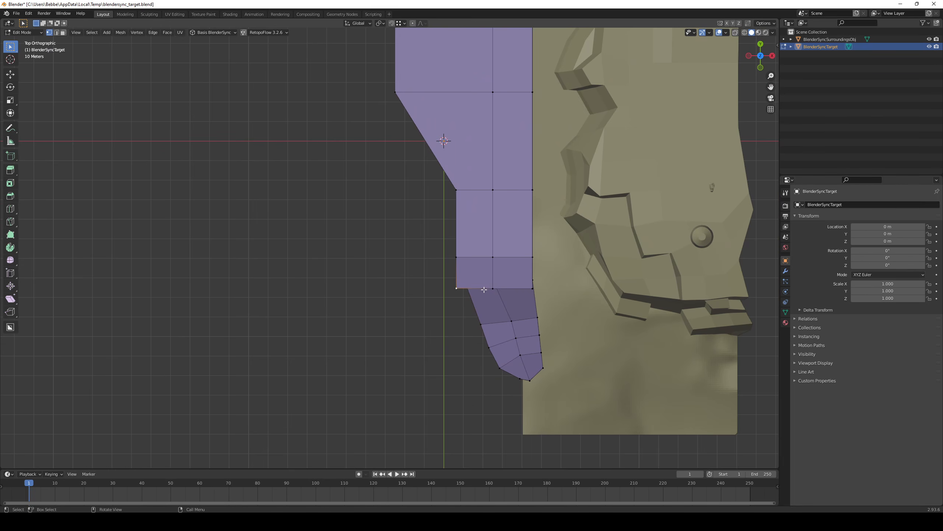
- Adjust the outer corner vertex of the slope and the outer vertex at the tail's tip in perspective view
{"action": "middle_click_drag", "start_coordinate": [483, 258], "coordinate": [494, 275]}
{"action": "key", "text": "g"}
{"action": "left_click", "coordinate": [479, 275]}
{"action": "scroll", "coordinate": [482, 298], "scroll_direction": "up", "scroll_amount": 3}
{"action": "left_click", "coordinate": [455, 387]}
{"action": "key", "text": "g"}
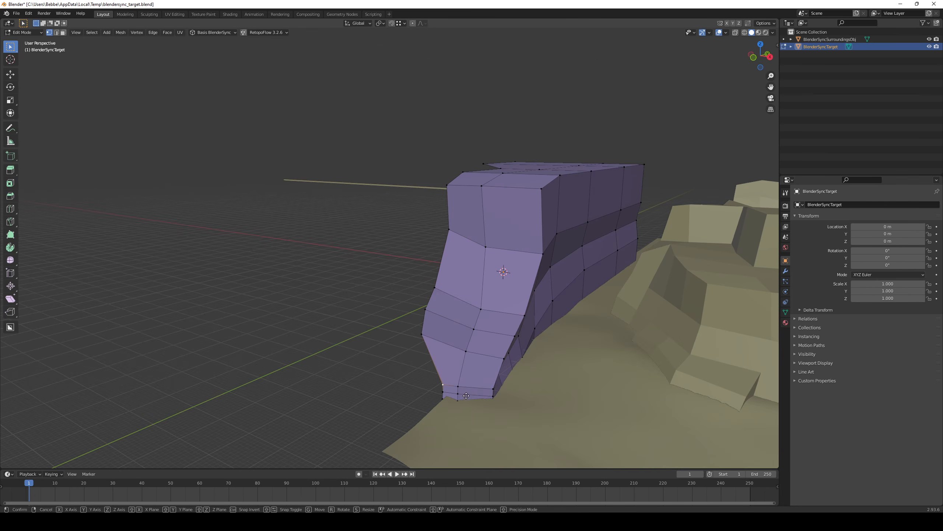
{"action": "left_click", "coordinate": [475, 391]}
- Extrude the outer edge beside the tail's tip to start a new side face
{"action": "key", "text": "Tab"}
{"action": "middle_click_drag", "start_coordinate": [476, 391], "coordinate": [557, 345]}
{"action": "key", "text": "Tab"}
{"action": "key", "text": "Tab"}
{"action": "key", "text": "Tab"}
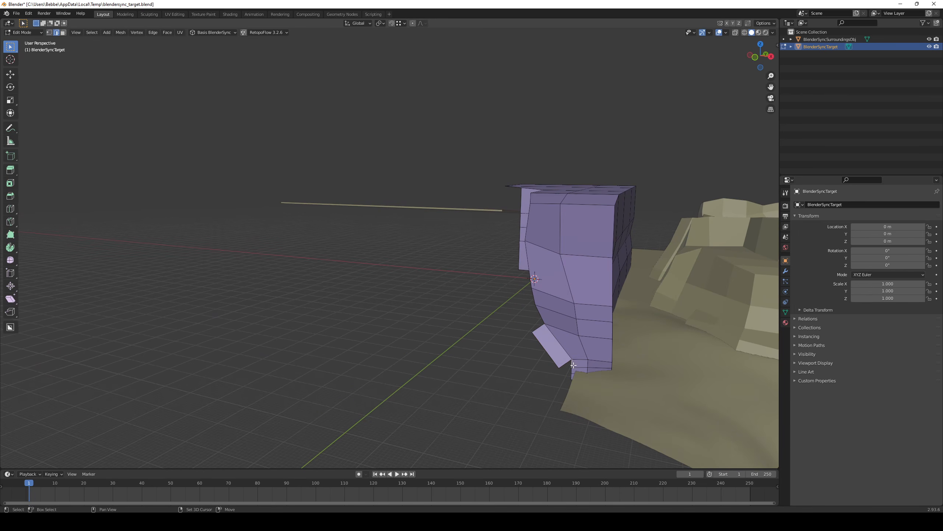
{"action": "middle_click_drag", "start_coordinate": [556, 373], "coordinate": [523, 344]}
{"action": "scroll", "coordinate": [552, 337], "scroll_direction": "up", "scroll_amount": 3}
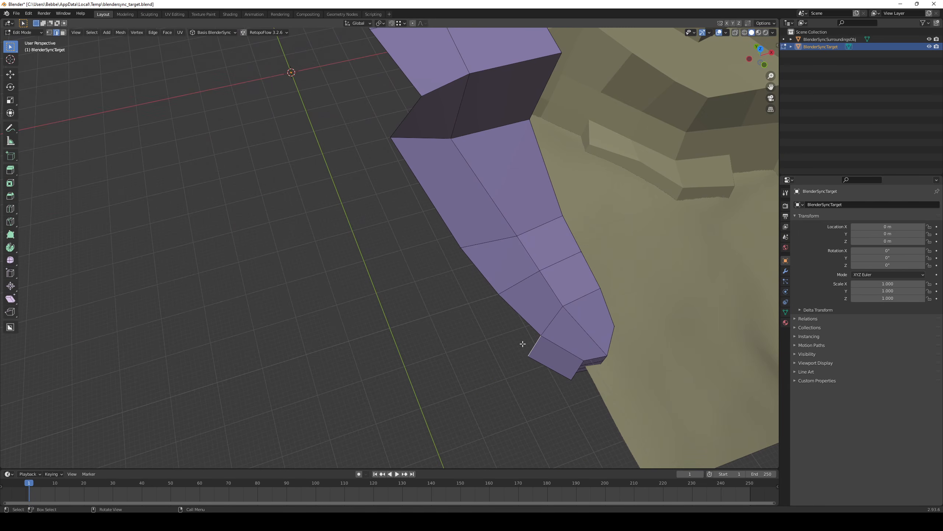
- Extrude the remaining outer edges along the tail to form a strip of side faces
{"action": "left_click", "coordinate": [460, 249]}
{"action": "middle_click_drag", "start_coordinate": [460, 249], "coordinate": [372, 294]}
{"action": "key", "text": "e"}
{"action": "left_click", "coordinate": [309, 250]}
{"action": "middle_click_drag", "start_coordinate": [309, 249], "coordinate": [339, 277]}
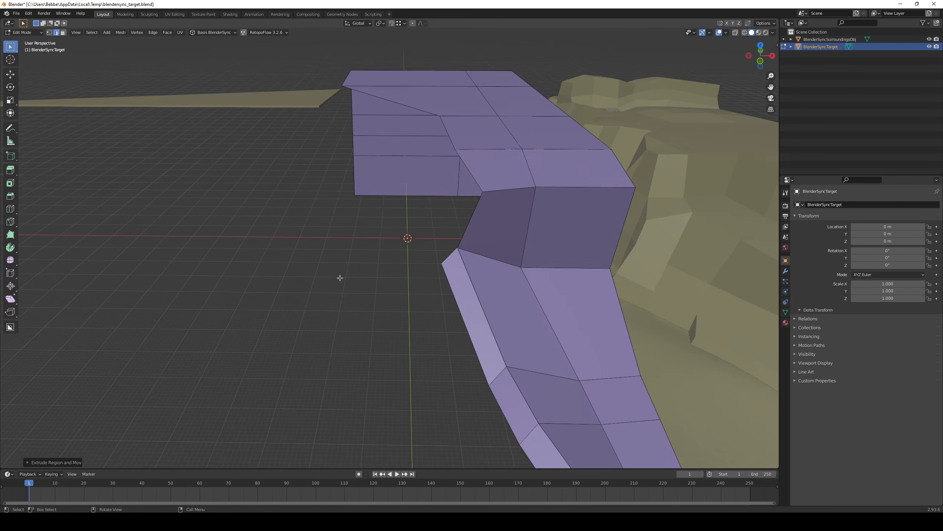
- Merge all vertices of the rock mesh by distance
{"action": "key", "text": "a"}
{"action": "key", "text": "m"}
{"action": "key", "text": "b"}
{"action": "key", "text": "Tab"}
{"action": "middle_click_drag", "start_coordinate": [448, 370], "coordinate": [554, 422]}
- Fill the open gap in the rock mesh's side faces at the tail with a new face
{"action": "key", "text": "Tab"}
{"action": "key", "text": "f"}
{"action": "key", "text": "Tab"}
{"action": "key", "text": "Tab"}
{"action": "left_click", "coordinate": [537, 363]}
{"action": "key", "text": "1"}
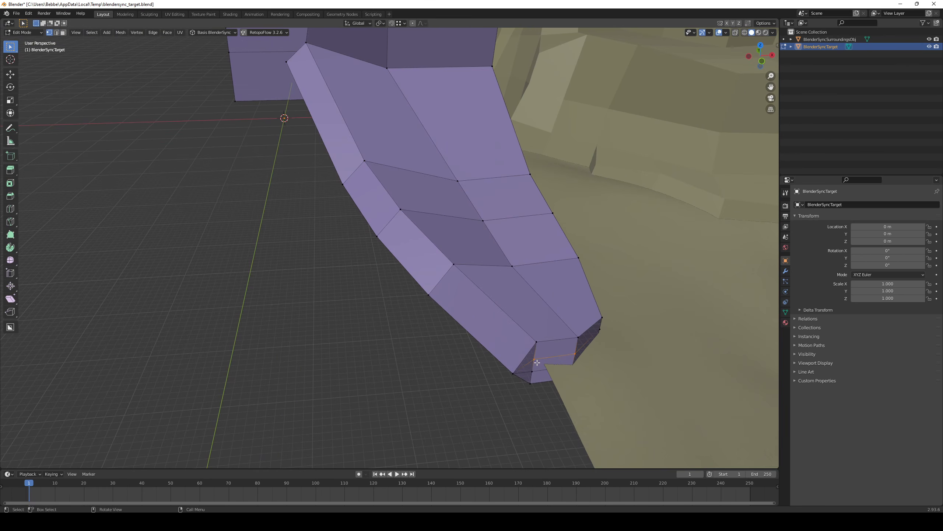
{"action": "key", "text": "2"}
- Move a vertex on the outer side of the tail's tip to refine its outline
{"action": "middle_click_drag", "start_coordinate": [537, 362], "coordinate": [579, 355]}
{"action": "key", "text": "Tab"}
{"action": "key", "text": "Tab"}
{"action": "key", "text": "1"}
{"action": "left_click", "coordinate": [436, 395]}
{"action": "key", "text": "g"}
{"action": "left_click", "coordinate": [529, 379]}
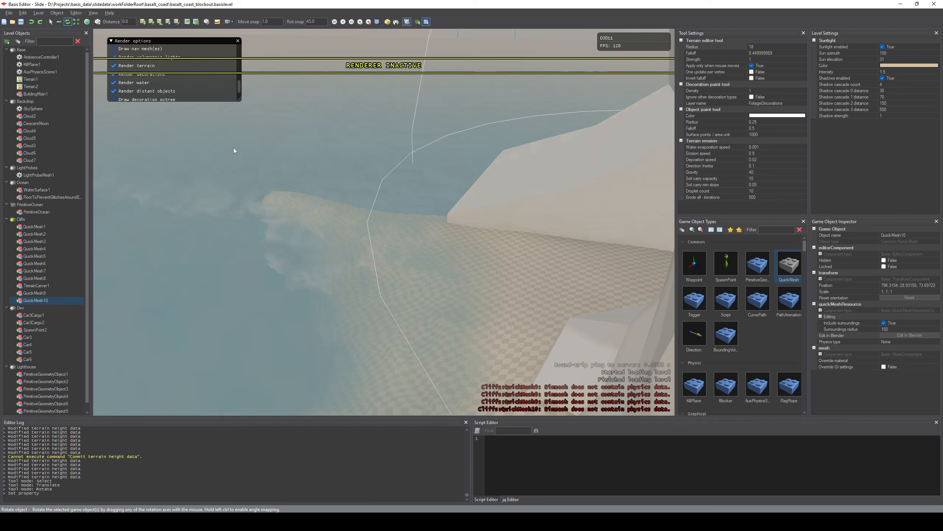
- In the level editor, lower the terrain around the tail's tip and turn off water rendering
{"action": "right_click_drag", "start_coordinate": [233, 148], "coordinate": [414, 271]}
{"action": "key", "text": "5"}
{"action": "mouse_move", "coordinate": [414, 272]}
{"action": "left_mouse_down", "text": "shift"}
{"action": "mouse_move", "coordinate": [364, 281]}
{"action": "mouse_move", "coordinate": [345, 249]}
{"action": "mouse_move", "coordinate": [375, 260]}
{"action": "left_mouse_up", "text": "shift"}
{"action": "right_click_drag", "start_coordinate": [409, 273], "coordinate": [520, 303]}
{"action": "left_click", "coordinate": [116, 83]}
{"action": "key", "text": "5"}
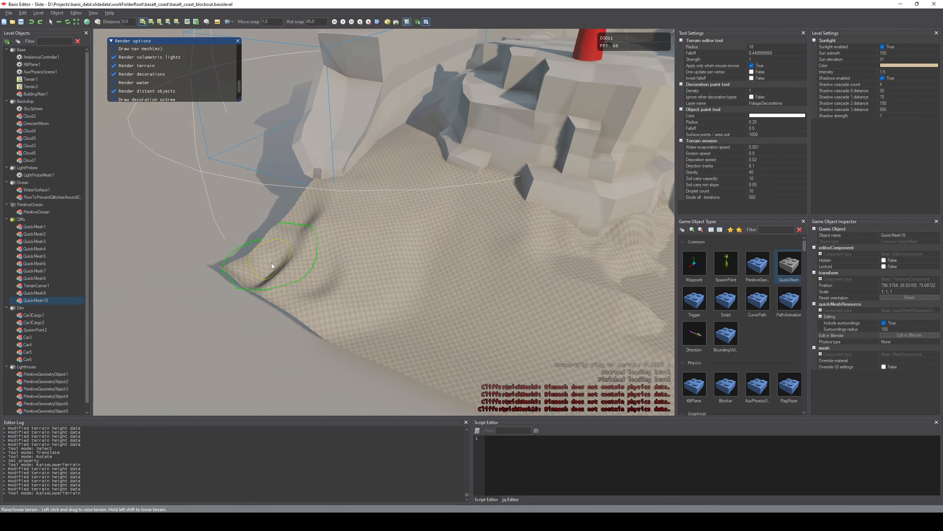
- Level the terrain corner in front of the tail's tip to a sampled target height
{"action": "key", "text": "6"}
{"action": "left_click", "coordinate": [350, 340], "text": "shift"}
{"action": "mouse_move", "coordinate": [350, 340]}
{"action": "left_mouse_down"}
{"action": "mouse_move", "coordinate": [227, 292]}
{"action": "mouse_move", "coordinate": [277, 269]}
{"action": "left_mouse_up"}
{"action": "mouse_move", "coordinate": [277, 269]}
{"action": "right_mouse_down"}
{"action": "mouse_move", "coordinate": [268, 208]}
{"action": "mouse_move", "coordinate": [162, 121]}
{"action": "mouse_move", "coordinate": [314, 192]}
{"action": "mouse_move", "coordinate": [364, 282]}
{"action": "mouse_move", "coordinate": [437, 312]}
{"action": "right_mouse_up"}
{"action": "key", "text": "1"}
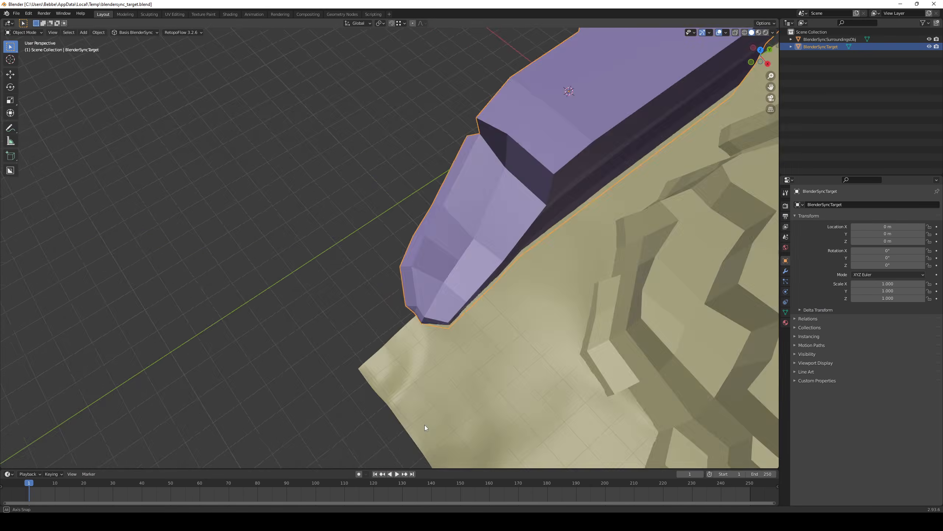
- In Blender's top view, rotate the tail with proportional editing so it curves toward the lighthouse cliff
{"action": "middle_click_drag", "start_coordinate": [425, 425], "coordinate": [422, 228]}
{"action": "key", "text": "KP_7"}
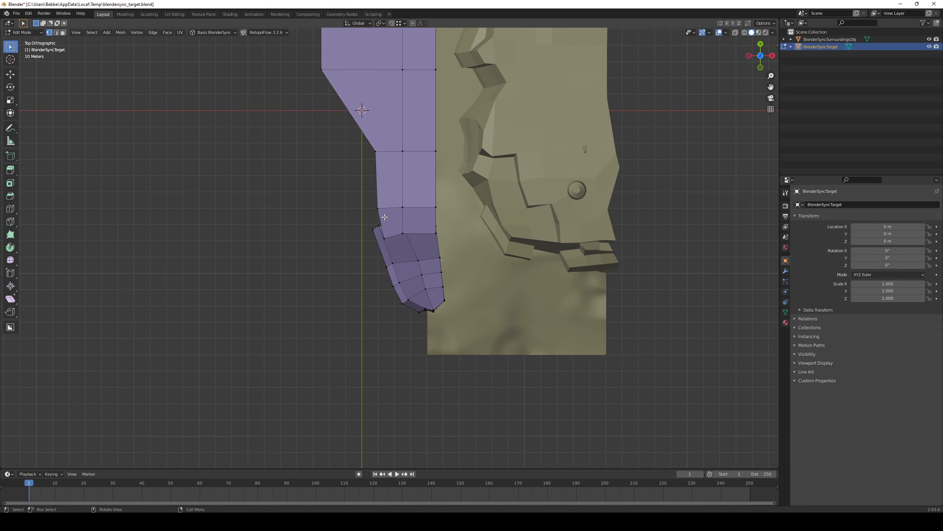
{"action": "key", "text": "g"}
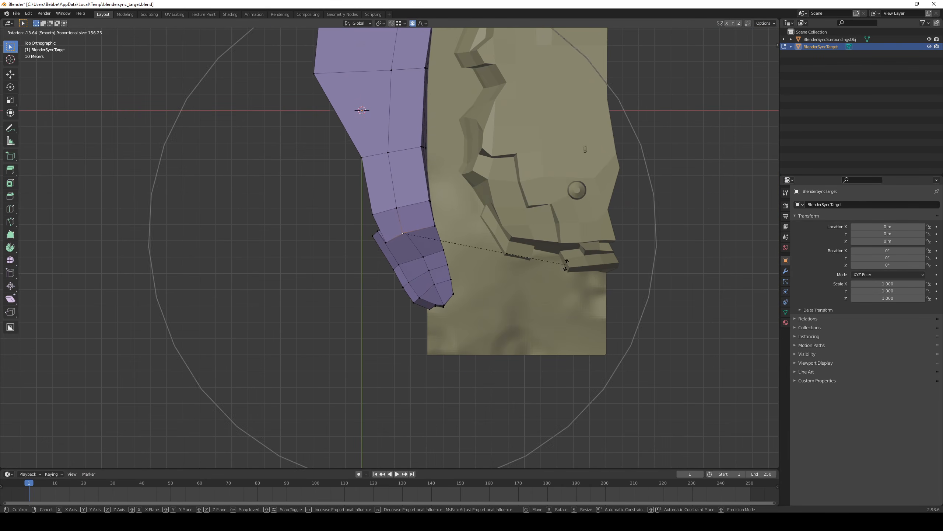
{"action": "left_click", "coordinate": [457, 245]}
{"action": "key", "text": "Tab"}
{"action": "middle_click_drag", "start_coordinate": [457, 245], "coordinate": [427, 262]}
{"action": "key", "text": "Tab"}
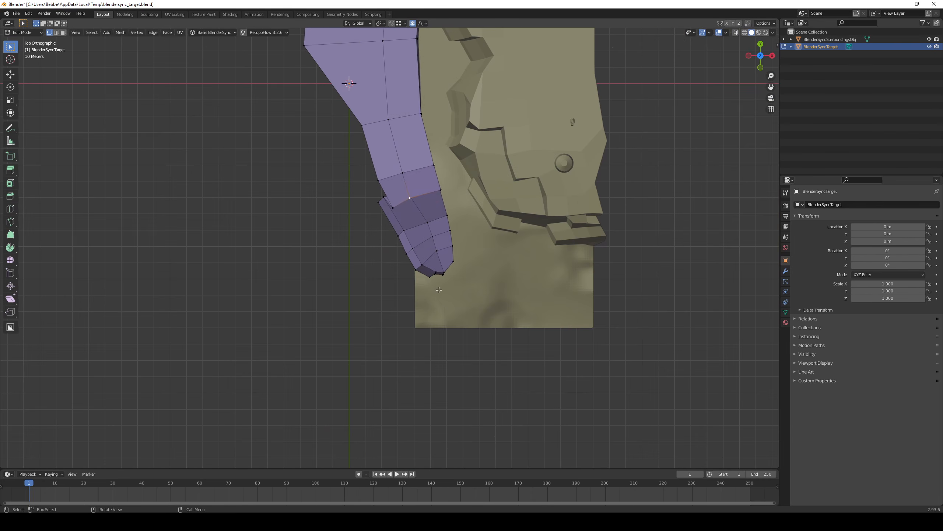
- Bend the tail further over the terrain with proportional editing and switch back to the level editor
{"action": "key", "text": "g"}
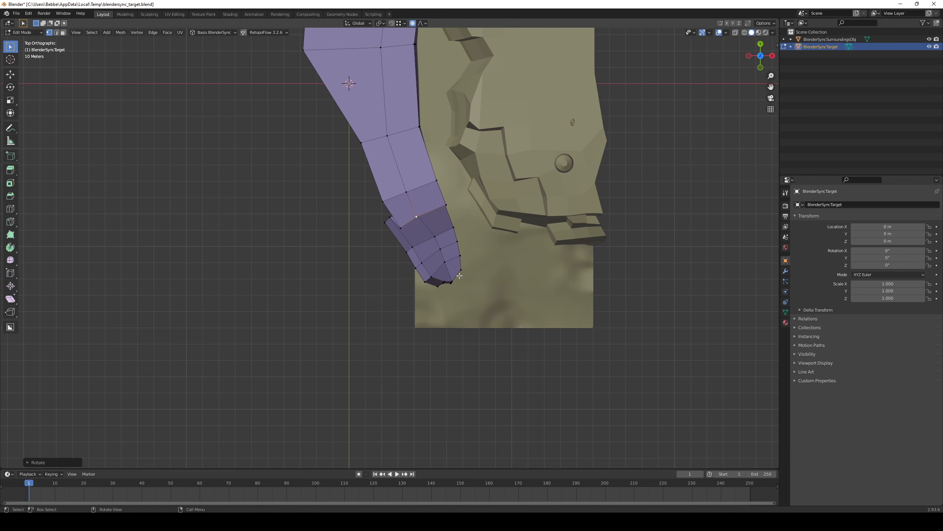
{"action": "left_click", "coordinate": [463, 294]}
{"action": "key", "text": "Tab"}
{"action": "key", "text": "alt+Tab"}
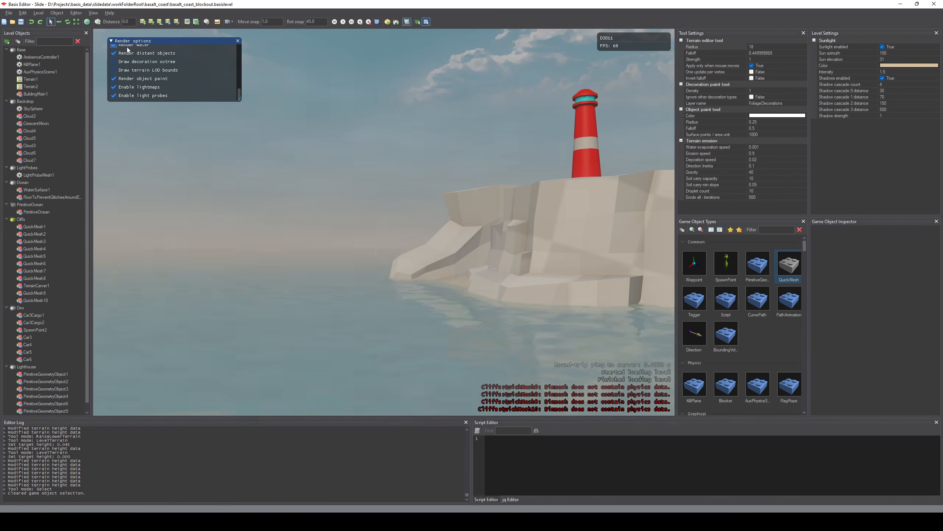
- Undo the first terrain stroke beside the tail's tip and sculpt the spot again with brush radius 6 and strength 0.05
{"action": "key", "text": "e"}
{"action": "key", "text": "t"}
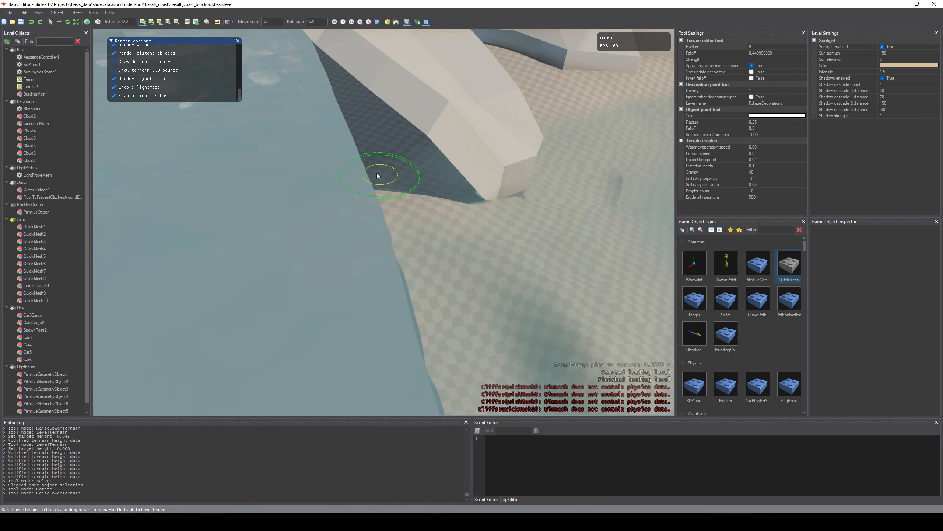
{"action": "left_click", "coordinate": [380, 173]}
{"action": "key", "text": "ctrl+z"}
{"action": "left_click_drag", "start_coordinate": [376, 163], "coordinate": [373, 179]}
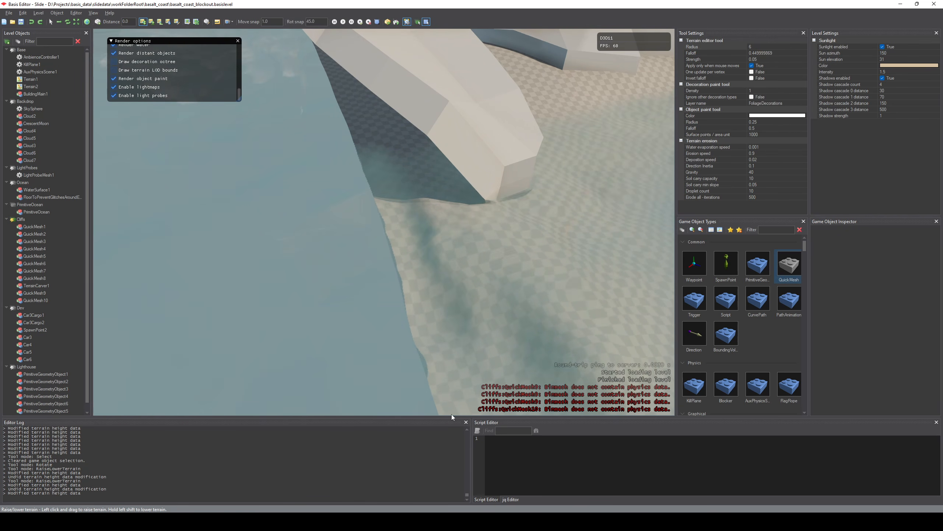
{"action": "right_click_drag", "start_coordinate": [451, 414], "coordinate": [451, 415]}
{"action": "key", "text": "w"}
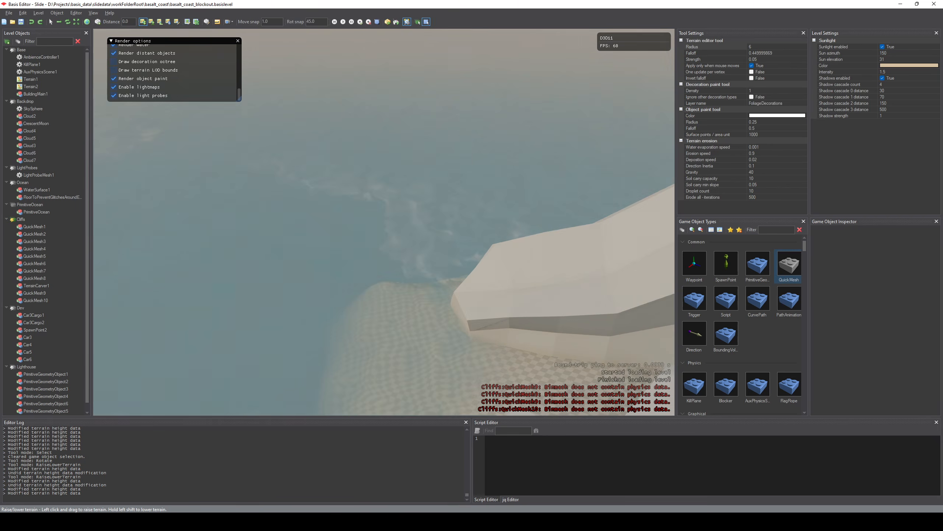
- Hide the water and sculpt the uneven terrain in front of the tail with brush radius 10
{"action": "key", "text": "s"}
{"action": "key", "text": "w"}
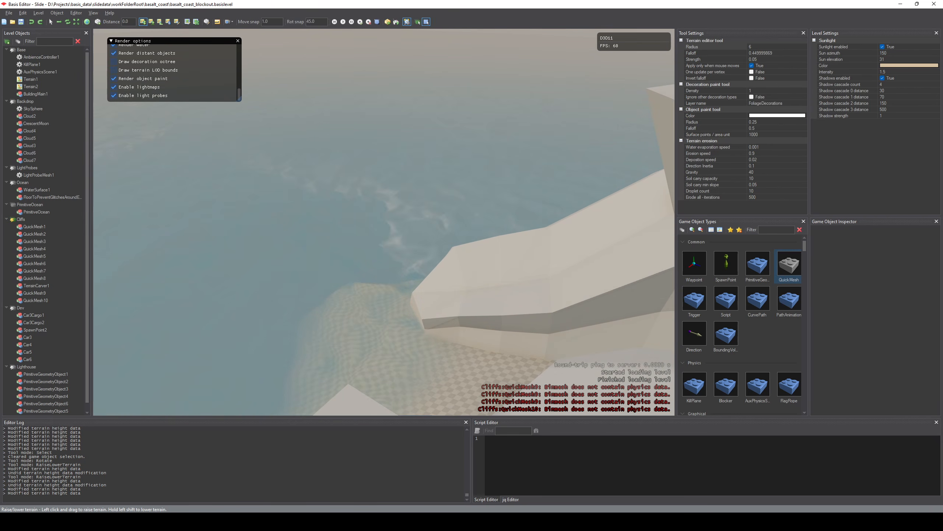
{"action": "left_click", "coordinate": [113, 45]}
{"action": "right_click_drag", "start_coordinate": [251, 209], "coordinate": [334, 174]}
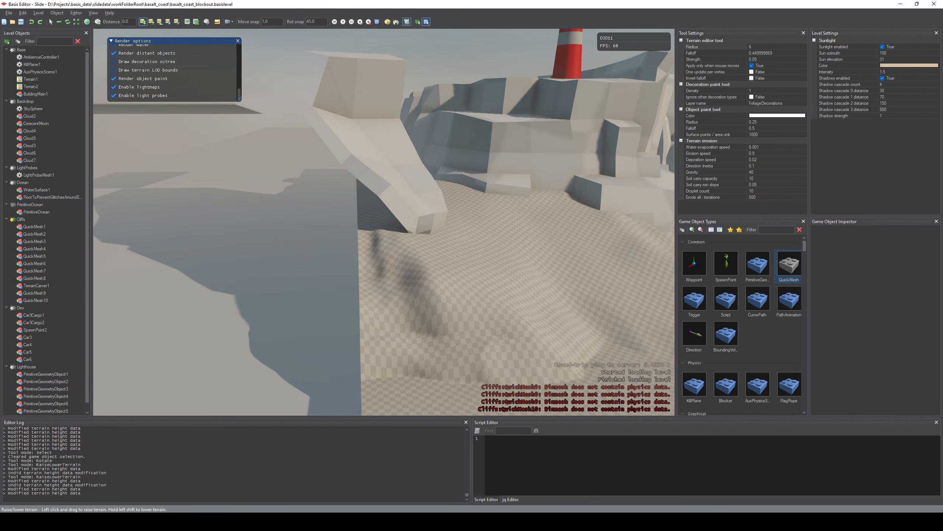
{"action": "right_click_drag", "start_coordinate": [462, 286], "coordinate": [466, 286]}
{"action": "scroll", "coordinate": [466, 286], "scroll_direction": "up", "scroll_amount": 4}
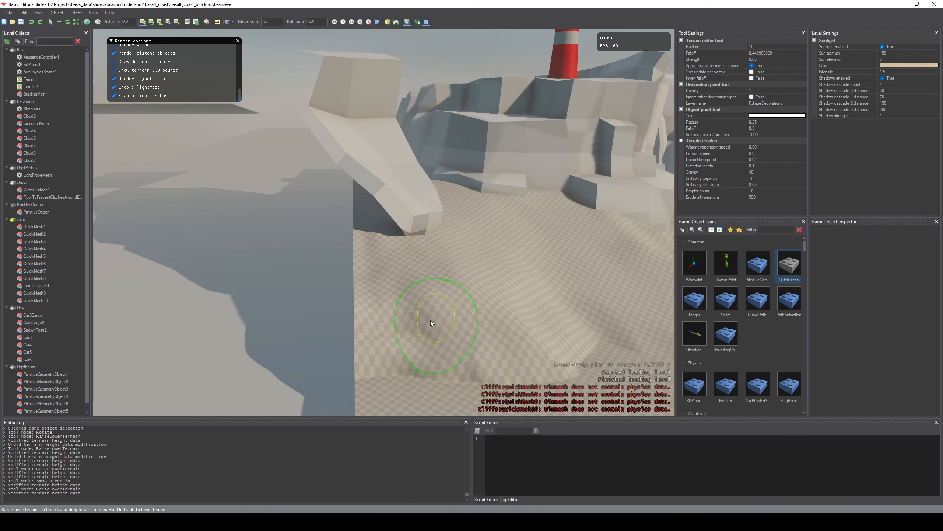
{"action": "left_click_drag", "start_coordinate": [459, 283], "coordinate": [461, 284]}
- Sculpt the outer shoreline edge of the terrain with brush radius 6 and turn water rendering back on
{"action": "right_click_drag", "start_coordinate": [460, 283], "coordinate": [335, 326]}
{"action": "scroll", "coordinate": [410, 215], "scroll_direction": "down", "scroll_amount": 2}
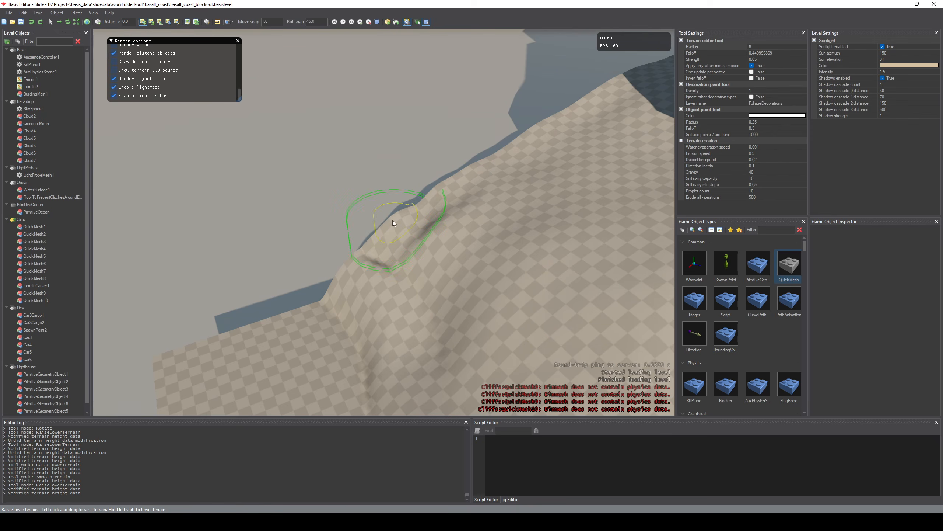
{"action": "left_click_drag", "start_coordinate": [377, 279], "coordinate": [380, 281]}
{"action": "mouse_move", "coordinate": [380, 281]}
{"action": "right_mouse_down"}
{"action": "mouse_move", "coordinate": [439, 267]}
{"action": "mouse_move", "coordinate": [384, 273]}
{"action": "right_mouse_up"}
{"action": "left_click", "coordinate": [114, 45]}
{"action": "mouse_move", "coordinate": [276, 218]}
{"action": "right_mouse_down"}
{"action": "mouse_move", "coordinate": [335, 208]}
{"action": "mouse_move", "coordinate": [401, 238]}
{"action": "mouse_move", "coordinate": [483, 223]}
{"action": "mouse_move", "coordinate": [384, 253]}
{"action": "mouse_move", "coordinate": [405, 234]}
{"action": "mouse_move", "coordinate": [431, 231]}
{"action": "mouse_move", "coordinate": [384, 249]}
{"action": "mouse_move", "coordinate": [368, 244]}
{"action": "mouse_move", "coordinate": [420, 211]}
{"action": "right_mouse_up"}
{"action": "key", "text": "Escape"}
{"action": "key", "text": "Escape"}
{"action": "left_click", "coordinate": [421, 211]}
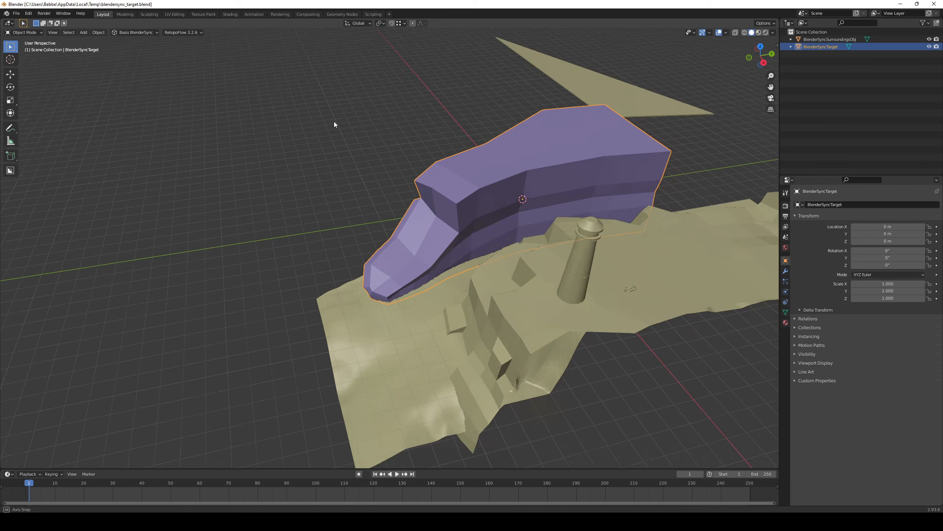
- In Blender, move a vertex on the upper surface of the tail near its tip
{"action": "middle_click_drag", "start_coordinate": [334, 121], "coordinate": [465, 260]}
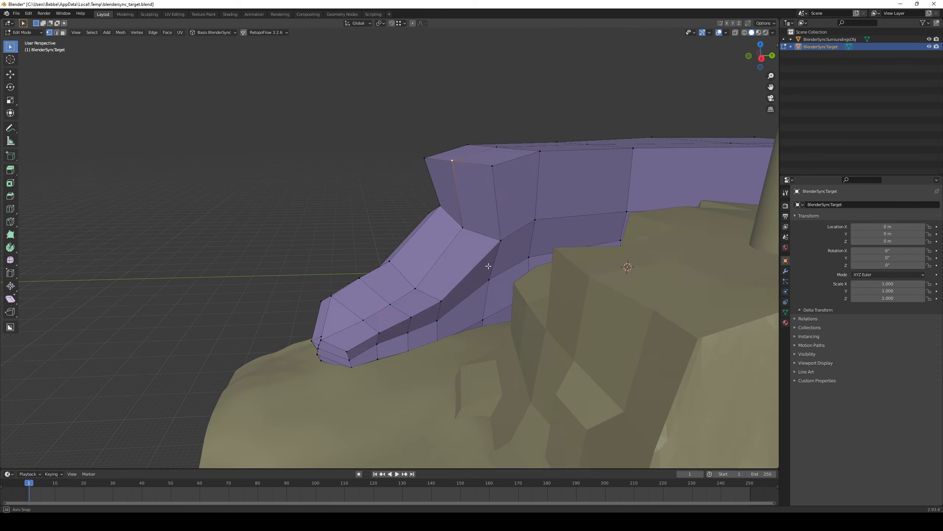
{"action": "key", "text": "g"}
{"action": "left_click", "coordinate": [394, 281]}
{"action": "middle_click_drag", "start_coordinate": [394, 281], "coordinate": [454, 265]}
- Add a cylinder with a radius of 11 m and move it horizontally to stand beside the tail's tip
{"action": "key", "text": "shift+a"}
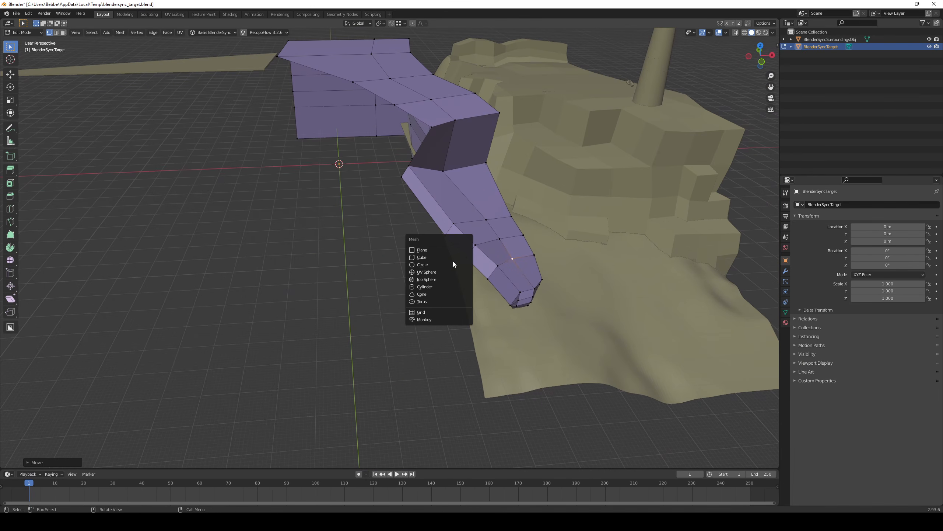
{"action": "left_click", "coordinate": [449, 290]}
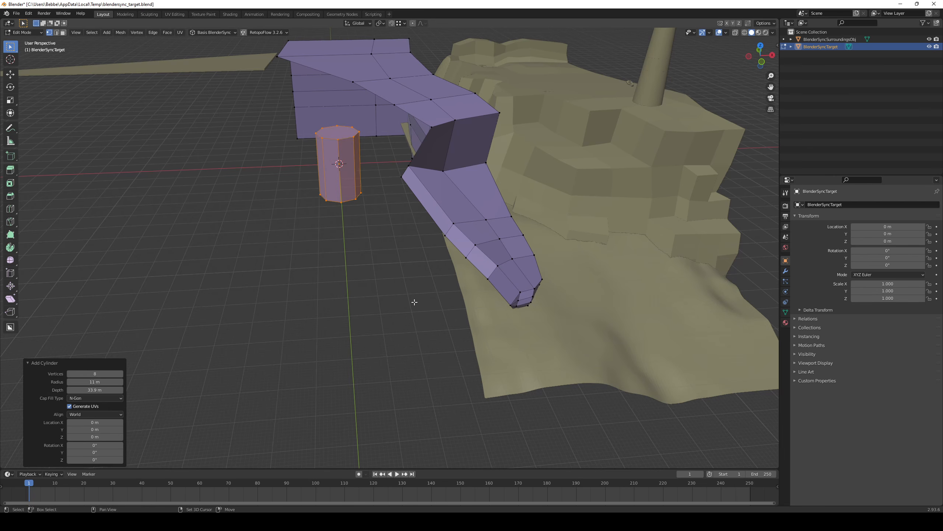
{"action": "middle_click_drag", "start_coordinate": [414, 303], "coordinate": [406, 283]}
{"action": "key", "text": "g"}
{"action": "key", "text": "y"}
{"action": "left_click", "coordinate": [411, 394]}
{"action": "key", "text": "g"}
{"action": "key", "text": "shift+z"}
{"action": "left_click", "coordinate": [509, 412]}
- Move one vertex of the cylinder pillar and slide another along its edge to break up the shape
{"action": "middle_click_drag", "start_coordinate": [509, 413], "coordinate": [450, 413]}
{"action": "left_click", "coordinate": [380, 316]}
{"action": "key", "text": "g"}
{"action": "middle_click_drag", "start_coordinate": [409, 368], "coordinate": [398, 316]}
{"action": "left_click", "coordinate": [377, 308]}
{"action": "key", "text": "g"}
{"action": "key", "text": "g"}
{"action": "left_click", "coordinate": [384, 265]}
- Cut an edge loop around the pillar and move a vertex on its outer side
{"action": "middle_click_drag", "start_coordinate": [387, 351], "coordinate": [330, 323]}
{"action": "left_click", "coordinate": [333, 310]}
{"action": "key", "text": "ctrl+z"}
{"action": "key", "text": "ctrl+r"}
{"action": "left_click", "coordinate": [375, 340]}
{"action": "left_click", "coordinate": [298, 309]}
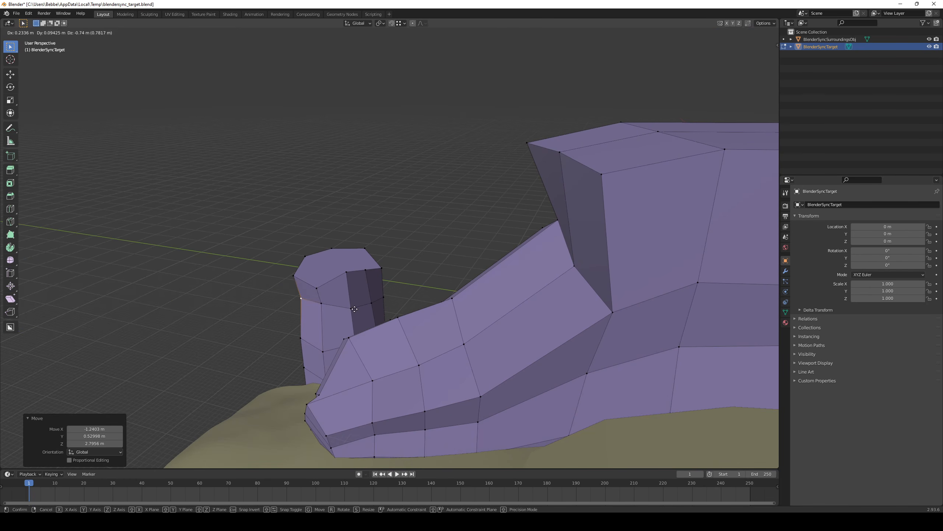
{"action": "left_click", "coordinate": [371, 301]}
- Move further side vertices of the pillar to make its outline irregular and clear the selection
{"action": "middle_click_drag", "start_coordinate": [372, 301], "coordinate": [415, 353]}
{"action": "key", "text": "g"}
{"action": "key", "text": "Tab"}
{"action": "key", "text": "Tab"}
{"action": "key", "text": "g"}
{"action": "key", "text": "alt+a"}
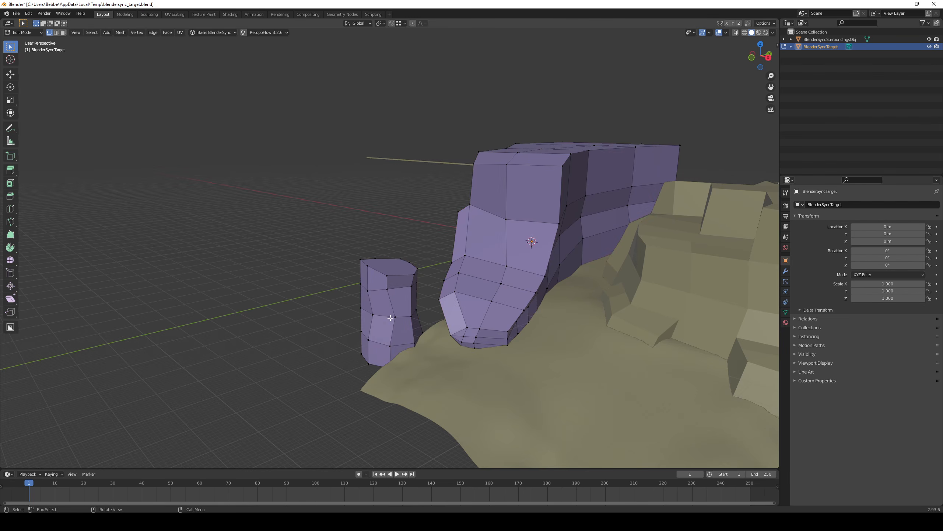
- Adjust the vertices on the pillar's side and upper rim facing the tail
{"action": "left_click", "coordinate": [410, 328]}
{"action": "middle_click_drag", "start_coordinate": [498, 345], "coordinate": [415, 345]}
{"action": "left_click", "coordinate": [459, 350]}
{"action": "left_click", "coordinate": [438, 255]}
{"action": "key", "text": "Tab"}
{"action": "key", "text": "Tab"}
{"action": "left_click", "coordinate": [413, 293]}
{"action": "key", "text": "Tab"}
{"action": "key", "text": "Tab"}
- Select the whole linked pillar and move it next to the tail's tip
{"action": "key", "text": "l"}
{"action": "key", "text": "g"}
{"action": "left_click", "coordinate": [470, 371]}
{"action": "key", "text": "Tab"}
- Send the mesh back to the level through Basis BlenderSync and check the pillar beside the cliff in the level editor
{"action": "middle_click_drag", "start_coordinate": [470, 371], "coordinate": [427, 383]}
{"action": "left_click", "coordinate": [135, 32]}
{"action": "left_click", "coordinate": [138, 80]}
{"action": "key", "text": "alt+Tab"}
{"action": "right_click_drag", "start_coordinate": [384, 223], "coordinate": [428, 208]}
{"action": "key", "text": "s"}
{"action": "mouse_move", "coordinate": [402, 377]}
{"action": "right_mouse_down"}
{"action": "mouse_move", "coordinate": [442, 383]}
{"action": "mouse_move", "coordinate": [401, 376]}
{"action": "right_mouse_up"}
{"action": "key", "text": "alt+Tab"}
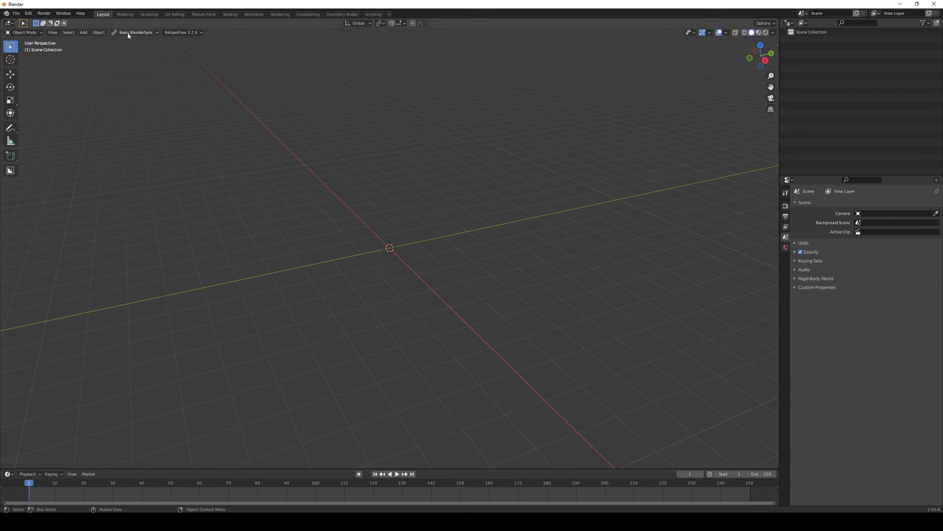
- Select the rock mesh in the level editor and reopen it for editing in Blender
{"action": "key", "text": "alt+Tab"}
{"action": "left_click", "coordinate": [558, 253]}
{"action": "left_click", "coordinate": [910, 335]}
{"action": "left_click", "coordinate": [463, 307]}
{"action": "key", "text": "alt+Tab"}
- Select two vertices on the pillar and move them together to reshape its upper part
{"action": "key", "text": "Tab"}
{"action": "scroll", "coordinate": [409, 293], "scroll_direction": "up", "scroll_amount": 5}
{"action": "middle_click_drag", "start_coordinate": [410, 279], "coordinate": [403, 323]}
{"action": "left_click", "coordinate": [396, 337]}
{"action": "left_click", "coordinate": [369, 263], "text": "shift"}
{"action": "middle_click_drag", "start_coordinate": [409, 278], "coordinate": [374, 299]}
{"action": "key", "text": "g"}
{"action": "left_click", "coordinate": [400, 248]}
- Examine the pillar's silhouette beside the tail from near and far with and without the mesh edges
{"action": "key", "text": "Tab"}
{"action": "scroll", "coordinate": [413, 321], "scroll_direction": "down", "scroll_amount": 3}
{"action": "key", "text": "Tab"}
{"action": "scroll", "coordinate": [405, 297], "scroll_direction": "up", "scroll_amount": 3}
{"action": "key", "text": "Tab"}
{"action": "scroll", "coordinate": [409, 320], "scroll_direction": "down", "scroll_amount": 9}
{"action": "key", "text": "Tab"}
{"action": "scroll", "coordinate": [417, 334], "scroll_direction": "up", "scroll_amount": 7}
{"action": "key", "text": "Tab"}
{"action": "key", "text": "Tab"}
- Slide the selected pillar vertices along their edges
{"action": "middle_click_drag", "start_coordinate": [405, 337], "coordinate": [397, 342]}
{"action": "key", "text": "g"}
{"action": "key", "text": "g"}
{"action": "left_click", "coordinate": [367, 297]}
{"action": "middle_click_drag", "start_coordinate": [367, 298], "coordinate": [436, 310]}
- Move the upper vertex on the pillar's side facing the tail and switch to face selection
{"action": "left_click", "coordinate": [442, 276]}
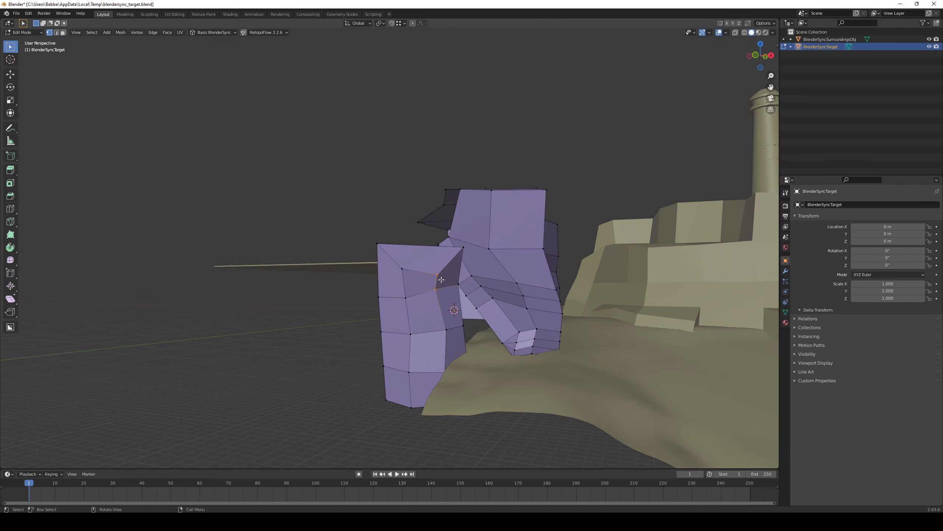
{"action": "middle_click_drag", "start_coordinate": [442, 276], "coordinate": [385, 289]}
{"action": "key", "text": "g"}
{"action": "left_click", "coordinate": [383, 290]}
{"action": "key", "text": "Tab"}
{"action": "scroll", "coordinate": [409, 319], "scroll_direction": "up", "scroll_amount": 4}
{"action": "key", "text": "Tab"}
{"action": "key", "text": "3"}
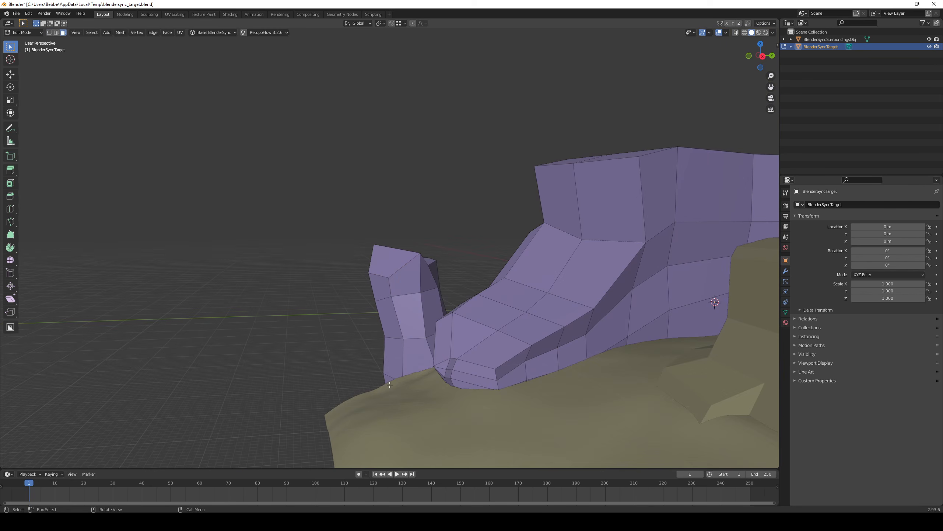
- Extrude a face on the pillar's lower side and check the new shape without the mesh edges
{"action": "left_click", "coordinate": [392, 362]}
{"action": "key", "text": "e"}
{"action": "left_click", "coordinate": [379, 337]}
{"action": "key", "text": "Tab"}
{"action": "left_click", "coordinate": [418, 383]}
{"action": "middle_click_drag", "start_coordinate": [418, 382], "coordinate": [416, 349]}
{"action": "left_click", "coordinate": [433, 368]}
- Select the whole linked pillar, reposition it horizontally beside the tail, and check the placement from several angles
{"action": "key", "text": "Tab"}
{"action": "key", "text": "a"}
{"action": "key", "text": "alt+a"}
{"action": "key", "text": "l"}
{"action": "key", "text": "g"}
{"action": "key", "text": "shift+z"}
{"action": "left_click", "coordinate": [437, 362]}
{"action": "key", "text": "g"}
{"action": "key", "text": "shift+z"}
{"action": "left_click", "coordinate": [460, 341]}
{"action": "scroll", "coordinate": [414, 372], "scroll_direction": "down", "scroll_amount": 5}
{"action": "key", "text": "Tab"}
{"action": "left_click", "coordinate": [413, 389]}
{"action": "left_click", "coordinate": [292, 352]}
{"action": "middle_click_drag", "start_coordinate": [291, 352], "coordinate": [492, 231]}
{"action": "left_click", "coordinate": [438, 269]}
{"action": "key", "text": "Tab"}
{"action": "key", "text": "alt+a"}
{"action": "middle_click_drag", "start_coordinate": [343, 217], "coordinate": [440, 260], "text": "shift"}
{"action": "left_click", "coordinate": [469, 290]}
{"action": "left_click", "coordinate": [427, 259], "text": "shift"}
{"action": "key", "text": "e"}
{"action": "left_click", "coordinate": [403, 342]}
{"action": "key", "text": "ctrl+z"}
- Select the open edges along the tail's seaward side and extrude them outward into a new strip of faces
{"action": "key", "text": "2"}
{"action": "left_click", "coordinate": [434, 255]}
{"action": "left_click", "coordinate": [471, 289], "text": "shift"}
{"action": "middle_click_drag", "start_coordinate": [471, 289], "coordinate": [439, 294], "text": "alt"}
{"action": "left_click", "coordinate": [470, 282]}
{"action": "left_click", "coordinate": [420, 259], "text": "alt"}
{"action": "key", "text": "e"}
{"action": "left_click", "coordinate": [415, 298]}
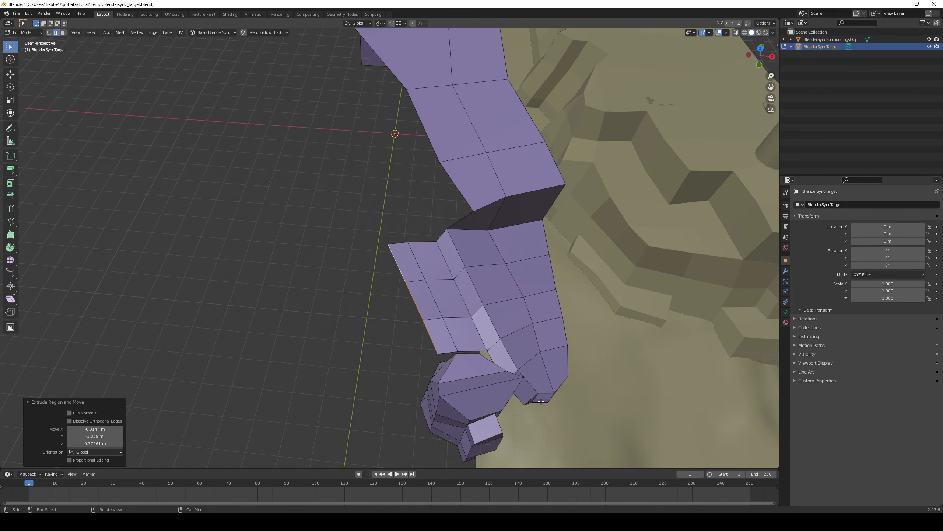
- Scale the extruded outer edges of the tail and move them into place
{"action": "key", "text": "s"}
{"action": "left_click", "coordinate": [468, 357]}
{"action": "middle_click_drag", "start_coordinate": [483, 376], "coordinate": [578, 333]}
{"action": "key", "text": "g"}
{"action": "left_click", "coordinate": [441, 360]}
{"action": "left_click", "coordinate": [433, 403]}
{"action": "middle_click_drag", "start_coordinate": [442, 360], "coordinate": [418, 331]}
- Extrude an edge at the tail's upper end toward the cliff wall
{"action": "left_click", "coordinate": [429, 352]}
{"action": "key", "text": "e"}
{"action": "left_click", "coordinate": [453, 315]}
{"action": "left_click", "coordinate": [447, 356]}
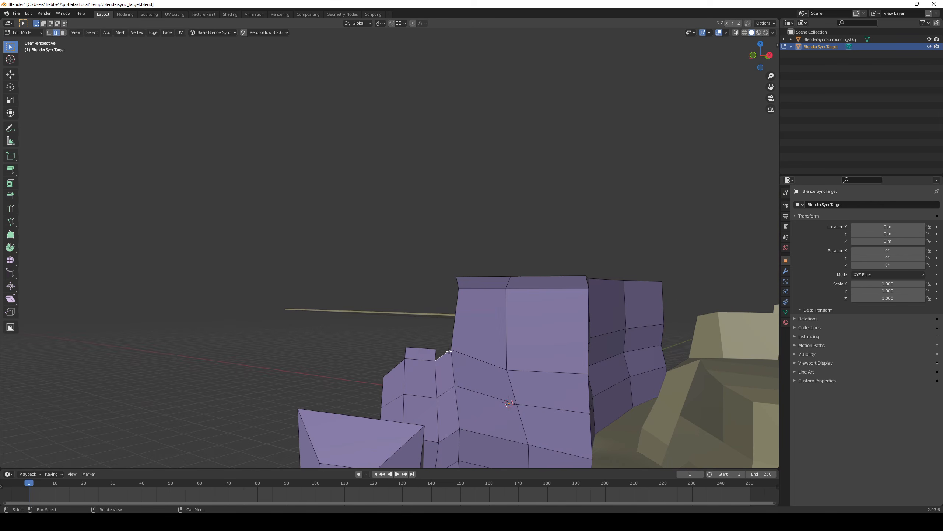
{"action": "scroll", "coordinate": [450, 368], "scroll_direction": "up", "scroll_amount": 1}
{"action": "middle_click_drag", "start_coordinate": [477, 393], "coordinate": [463, 362]}
{"action": "left_click", "coordinate": [450, 382]}
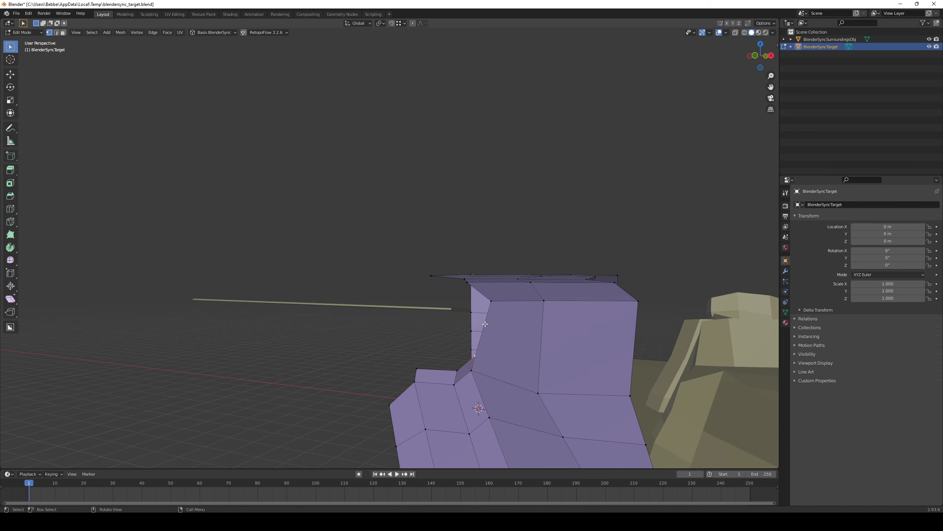
- Adjust an edge and a vertex at the seam between the tail's upper end and the cliff wall
{"action": "left_click", "coordinate": [482, 370]}
{"action": "key", "text": "2"}
{"action": "left_click", "coordinate": [470, 350]}
{"action": "right_click", "coordinate": [469, 350]}
{"action": "left_click", "coordinate": [461, 305]}
{"action": "key", "text": "1"}
{"action": "left_click", "coordinate": [473, 339]}
{"action": "middle_click_drag", "start_coordinate": [473, 350], "coordinate": [487, 333]}
{"action": "key", "text": "g"}
{"action": "key", "text": "3"}
{"action": "left_click", "coordinate": [469, 347]}
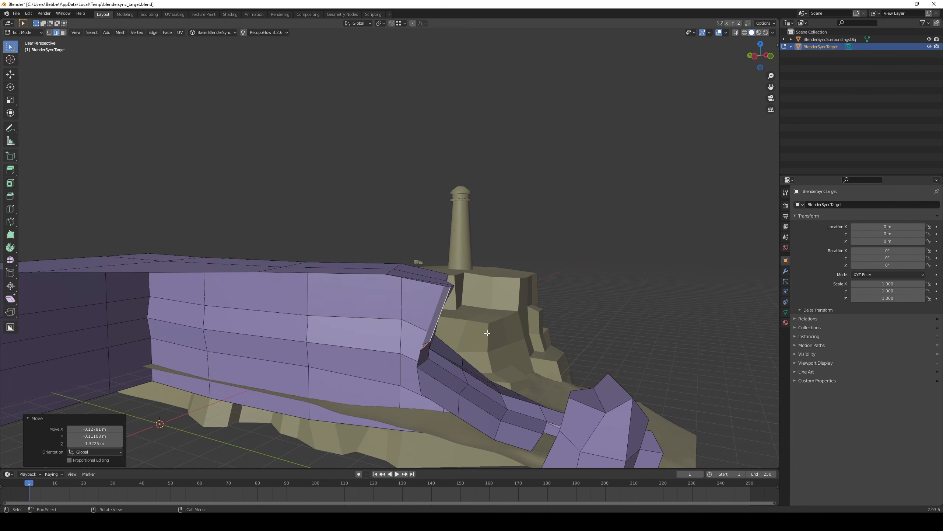
- Raise a seam vertex about 7.2 m along the open gap between the cliff corner and the tail
{"action": "right_click", "coordinate": [428, 322]}
{"action": "left_click", "coordinate": [427, 322]}
{"action": "key", "text": "1"}
{"action": "middle_click_drag", "start_coordinate": [428, 322], "coordinate": [427, 353]}
{"action": "key", "text": "g"}
{"action": "left_click", "coordinate": [432, 323]}
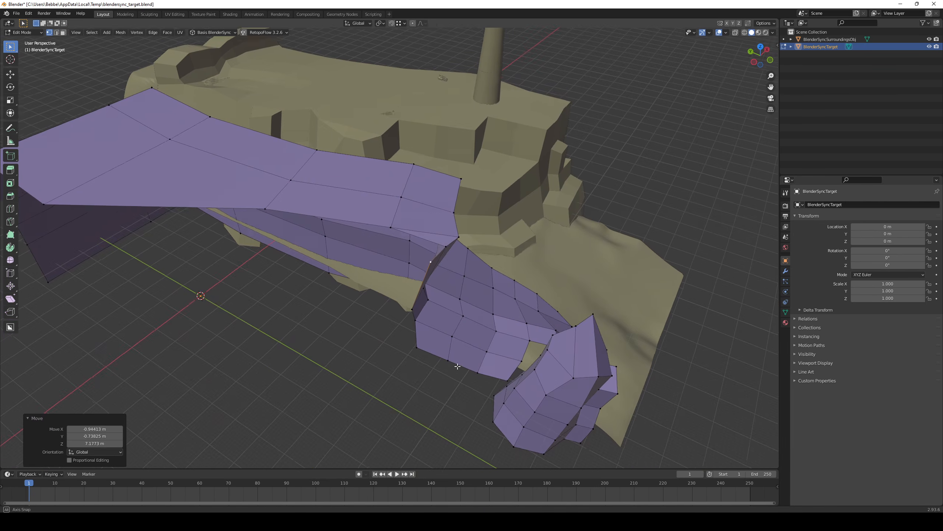
- Move another vertex near the tail's upper end and check the silhouette without the mesh edges
{"action": "key", "text": "2"}
{"action": "key", "text": "Tab"}
{"action": "middle_click_drag", "start_coordinate": [472, 412], "coordinate": [385, 363]}
{"action": "key", "text": "Tab"}
{"action": "key", "text": "1"}
{"action": "left_click", "coordinate": [425, 391]}
{"action": "key", "text": "g"}
{"action": "left_click", "coordinate": [421, 383]}
{"action": "key", "text": "2"}
{"action": "key", "text": "Tab"}
- Reposition the vertex where the cliff corner meets the upper end of the tail
{"action": "left_click", "coordinate": [519, 370]}
{"action": "scroll", "coordinate": [438, 384], "scroll_direction": "down", "scroll_amount": 4}
{"action": "middle_click_drag", "start_coordinate": [438, 383], "coordinate": [399, 369]}
{"action": "key", "text": "Tab"}
{"action": "right_click", "coordinate": [398, 362]}
{"action": "key", "text": "Escape"}
{"action": "key", "text": "1"}
{"action": "scroll", "coordinate": [399, 362], "scroll_direction": "up", "scroll_amount": 2}
{"action": "middle_click_drag", "start_coordinate": [410, 419], "coordinate": [444, 391]}
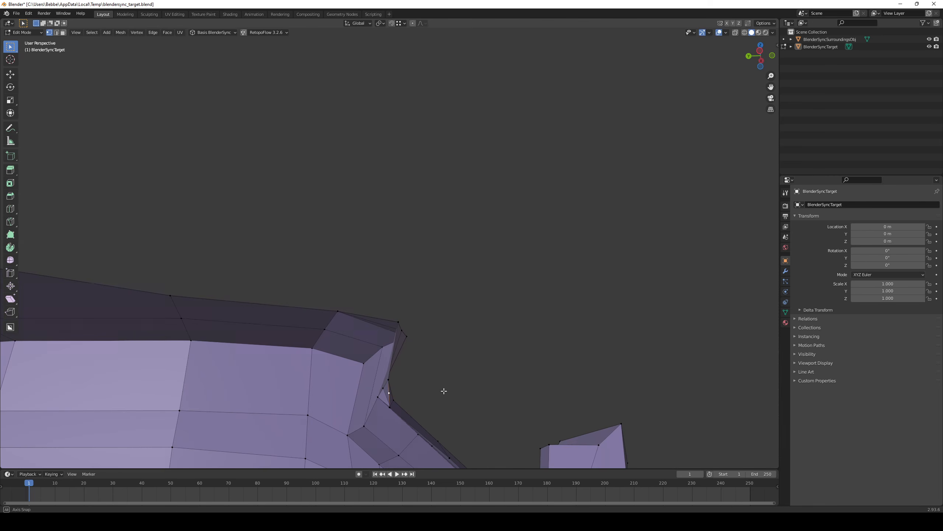
{"action": "key", "text": "g"}
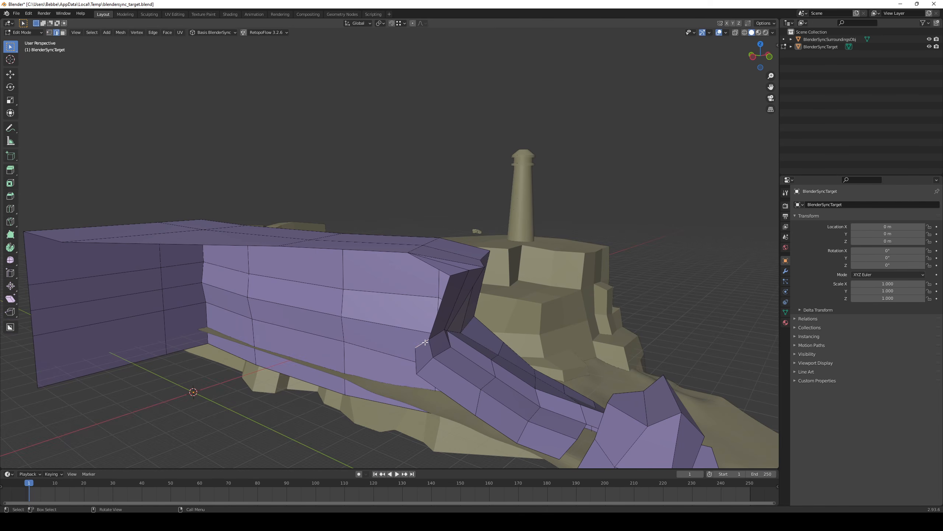
{"action": "left_click", "coordinate": [437, 316]}
{"action": "key", "text": "1"}
{"action": "middle_click_drag", "start_coordinate": [438, 314], "coordinate": [482, 345]}
- Move an edge at the cliff corner above the tail and check the transition in Object Mode
{"action": "key", "text": "2"}
{"action": "right_click", "coordinate": [434, 304]}
{"action": "left_click", "coordinate": [433, 304]}
{"action": "key", "text": "g"}
{"action": "left_click", "coordinate": [417, 337]}
{"action": "mouse_move", "coordinate": [417, 336]}
{"action": "middle_mouse_down"}
{"action": "mouse_move", "coordinate": [422, 379]}
{"action": "mouse_move", "coordinate": [414, 320]}
{"action": "middle_mouse_up"}
{"action": "left_click", "coordinate": [413, 234]}
{"action": "key", "text": "Tab"}
{"action": "left_click", "coordinate": [414, 320]}
{"action": "key", "text": "Tab"}
- Select the whole linked pillar and hide it to expose the tail's side
{"action": "middle_click_drag", "start_coordinate": [386, 390], "coordinate": [491, 347]}
{"action": "key", "text": "l"}
{"action": "key", "text": "h"}
- Select the edge path along the tail's lower seaward border and extrude it downward
{"action": "left_click", "coordinate": [476, 319]}
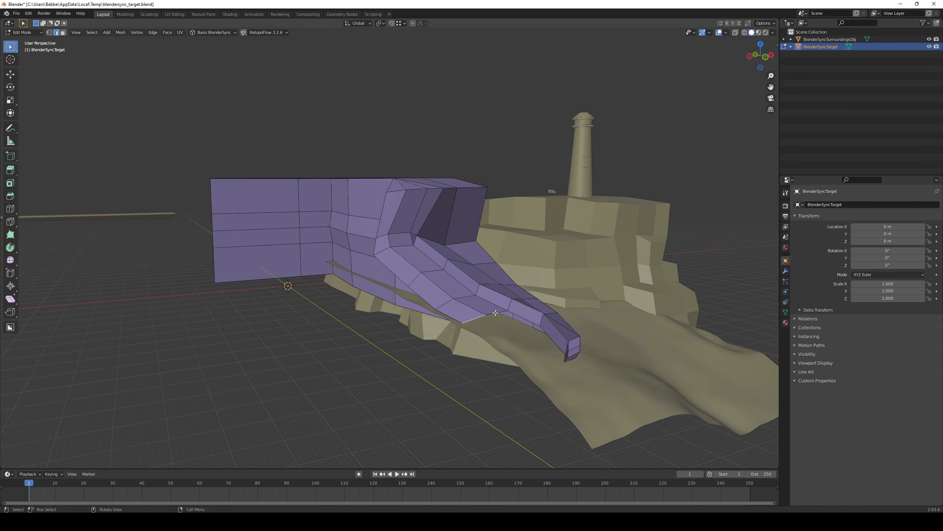
{"action": "left_click", "coordinate": [557, 340], "text": "ctrl"}
{"action": "middle_click_drag", "start_coordinate": [570, 351], "coordinate": [519, 333]}
{"action": "key", "text": "e"}
{"action": "left_click", "coordinate": [516, 351]}
- Hide the surroundings object and toggle the hidden pillar's visibility to inspect the tail's underside
{"action": "left_click", "coordinate": [929, 39]}
{"action": "left_click", "coordinate": [595, 365]}
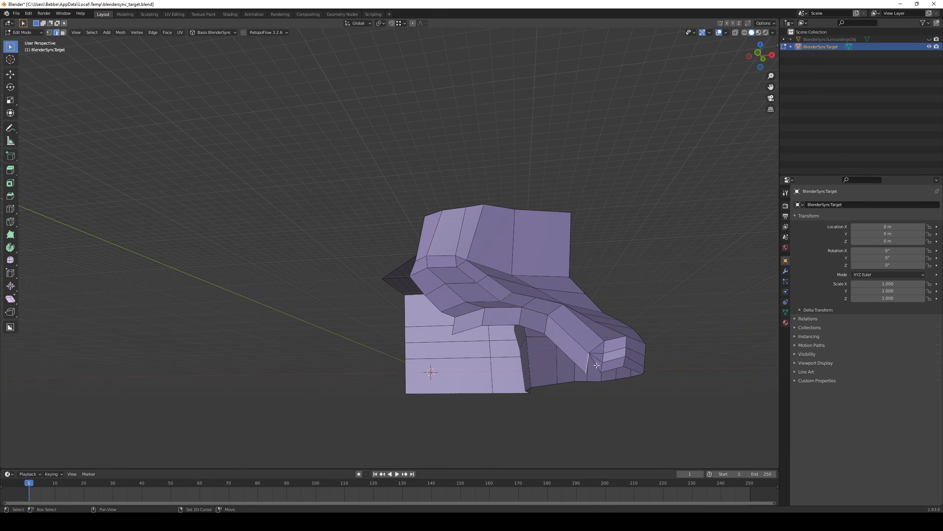
{"action": "left_click", "coordinate": [594, 372]}
{"action": "middle_click_drag", "start_coordinate": [499, 364], "coordinate": [518, 342]}
{"action": "key", "text": "1"}
{"action": "left_click", "coordinate": [336, 329]}
{"action": "key", "text": "alt+h"}
{"action": "key", "text": "Tab"}
{"action": "key", "text": "Tab"}
{"action": "key", "text": "h"}
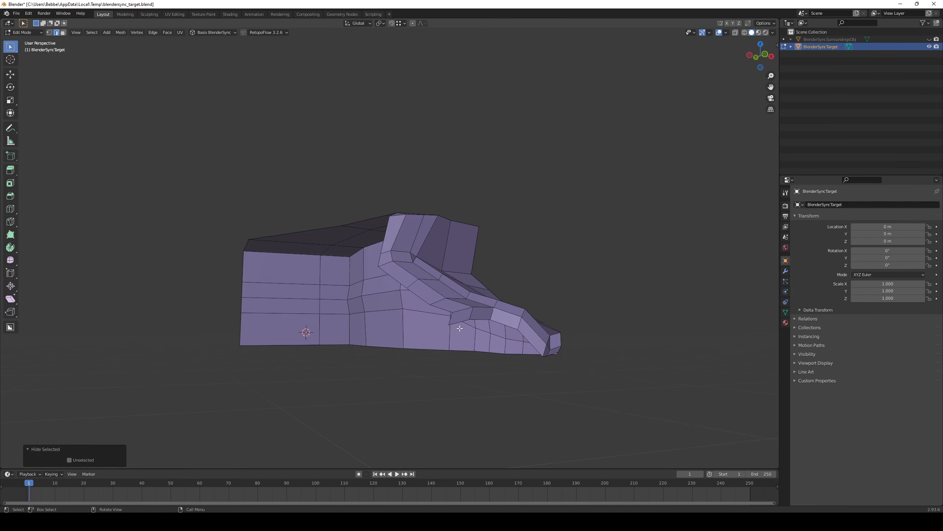
- Move the tail's lower border edges along the Z axis, reveal the pillar, and check the whole rock
{"action": "left_click", "coordinate": [460, 324]}
{"action": "key", "text": "g"}
{"action": "key", "text": "z"}
{"action": "left_click", "coordinate": [520, 357]}
{"action": "key", "text": "alt+h"}
{"action": "middle_click_drag", "start_coordinate": [528, 379], "coordinate": [308, 344]}
{"action": "key", "text": "Tab"}
{"action": "key", "text": "Tab"}
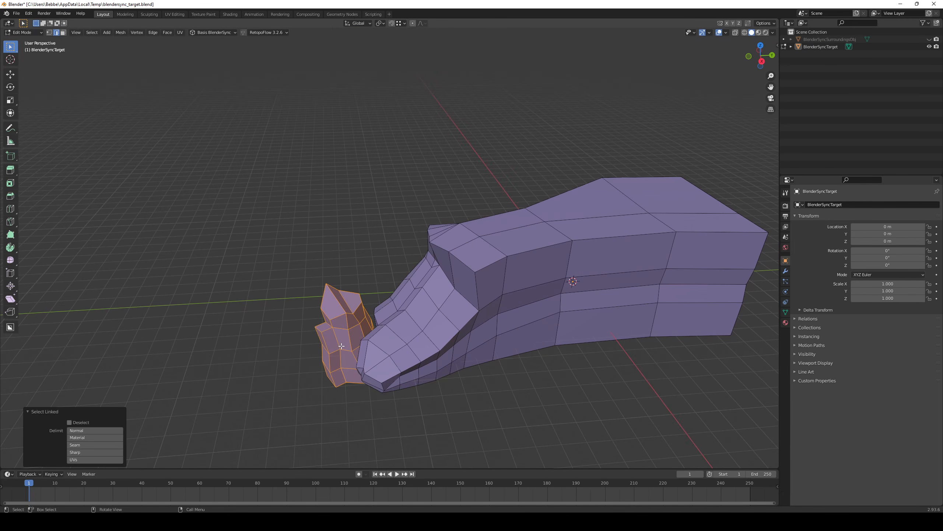
- Select the edge path around the pillar's base and move it along the Z axis
{"action": "left_click", "coordinate": [336, 342]}
{"action": "key", "text": "Tab"}
{"action": "middle_click_drag", "start_coordinate": [357, 364], "coordinate": [238, 335]}
{"action": "key", "text": "Tab"}
{"action": "left_click", "coordinate": [248, 368], "text": "ctrl"}
{"action": "key", "text": "g"}
{"action": "key", "text": "z"}
{"action": "left_click", "coordinate": [276, 390]}
- Switch to the Basis Editor and examine the updated rock mesh beside the coast terrain
{"action": "key", "text": "Tab"}
{"action": "scroll", "coordinate": [276, 391], "scroll_direction": "down", "scroll_amount": 5}
{"action": "left_click", "coordinate": [427, 267]}
{"action": "left_click", "coordinate": [137, 77]}
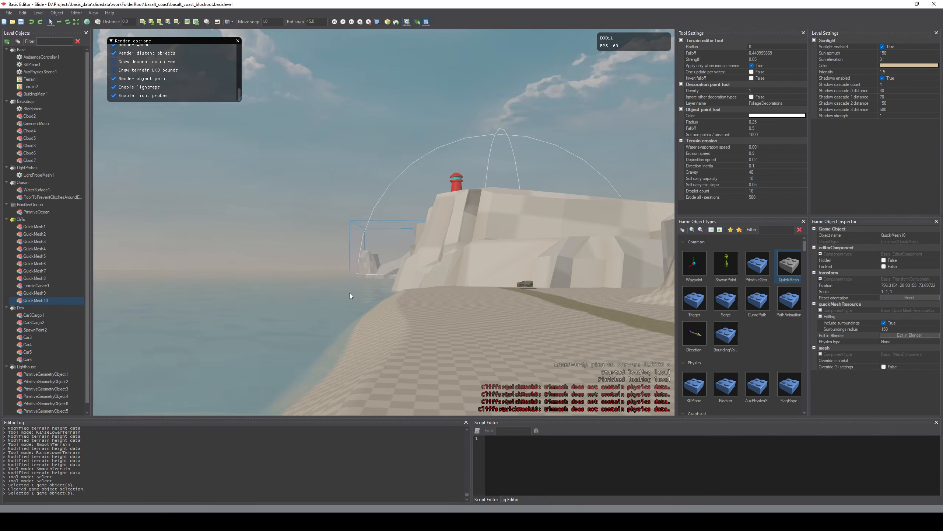
{"action": "right_click_drag", "start_coordinate": [413, 362], "coordinate": [413, 348]}
{"action": "left_click", "coordinate": [368, 345]}
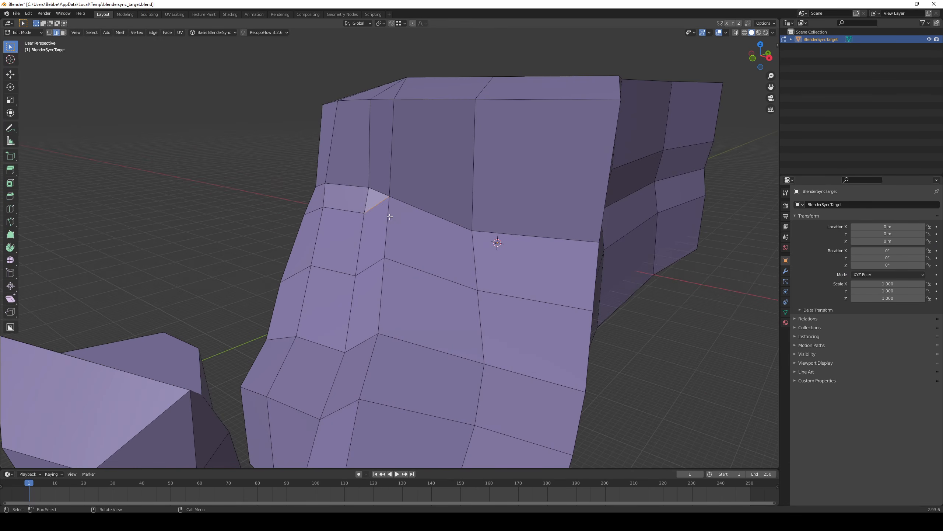
- Cut a new edge line with the Knife tool from the top of the cliff wall down into the tail's upper faces
{"action": "middle_click_drag", "start_coordinate": [390, 217], "coordinate": [441, 155]}
{"action": "key", "text": "k"}
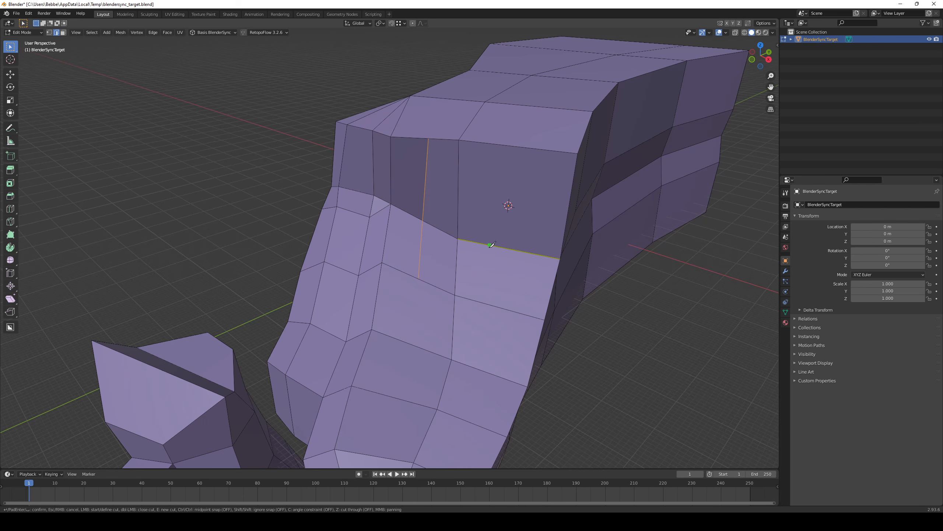
{"action": "key", "text": "Return"}
{"action": "middle_click_drag", "start_coordinate": [476, 272], "coordinate": [421, 272]}
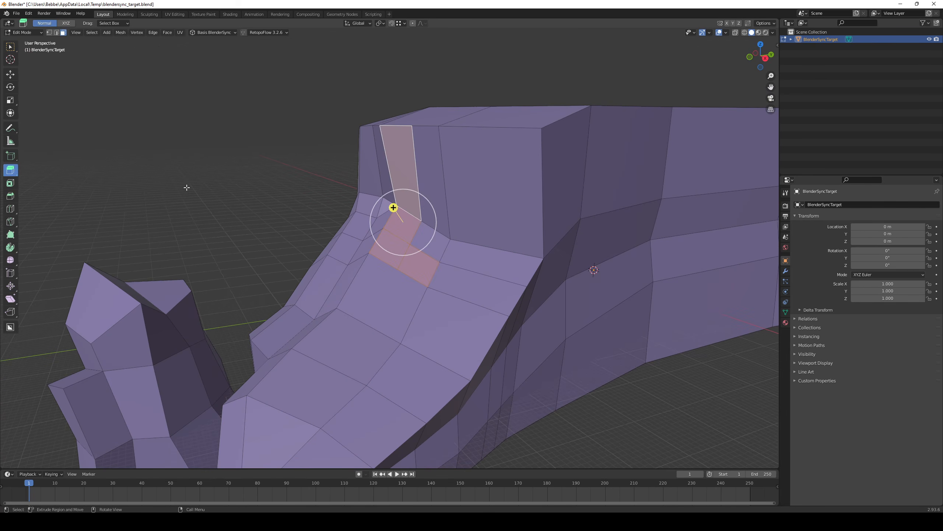
- Try to extrude the narrow cut wall strip together with the adjoining faces on the tail
{"action": "key", "text": "e"}
{"action": "left_click", "coordinate": [177, 172]}
{"action": "middle_click_drag", "start_coordinate": [178, 172], "coordinate": [143, 160]}
{"action": "scroll", "coordinate": [438, 179], "scroll_direction": "up", "scroll_amount": 2}
{"action": "key", "text": "g"}
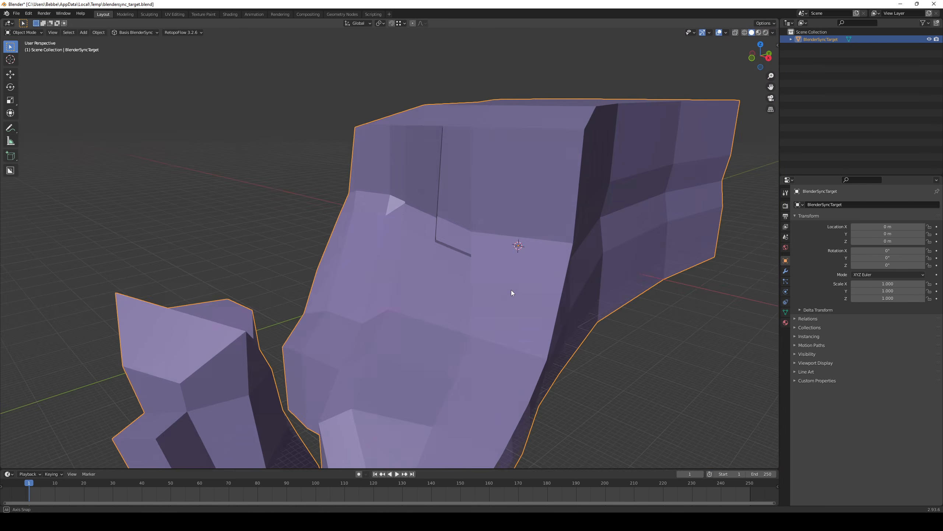
- Extrude the small face at the tail's upper end upward along the cliff wall
{"action": "left_click", "coordinate": [481, 286]}
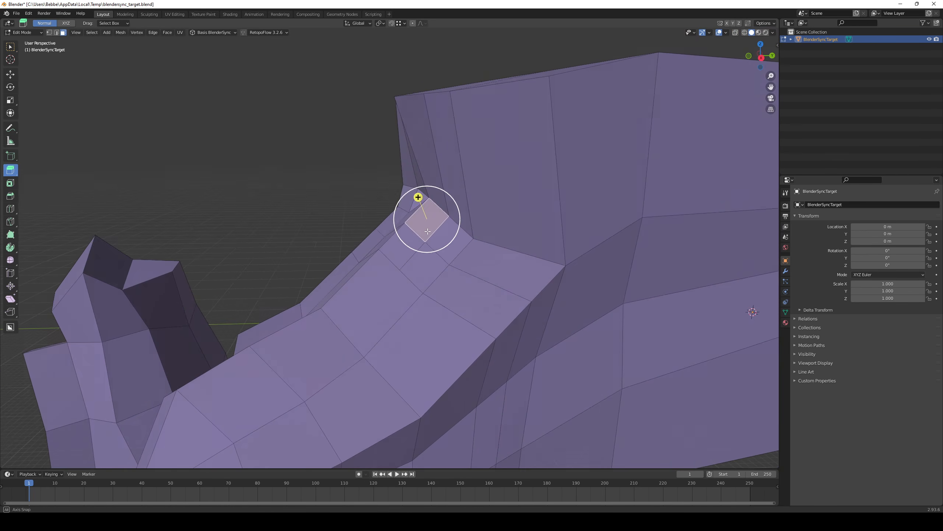
{"action": "left_click_drag", "start_coordinate": [419, 195], "coordinate": [386, 119]}
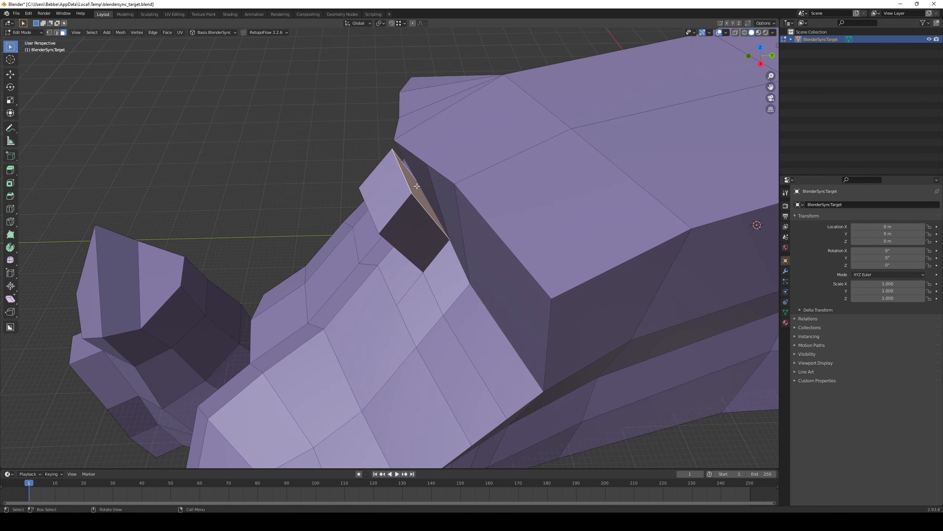
- Delete the hidden face behind the block extruded along the cliff wall and join its open corner vertices to the wall
{"action": "key", "text": "x"}
{"action": "left_click", "coordinate": [417, 185]}
{"action": "middle_click_drag", "start_coordinate": [467, 212], "coordinate": [469, 182]}
{"action": "key", "text": "1"}
{"action": "left_click", "coordinate": [419, 143]}
{"action": "left_click", "coordinate": [430, 115], "text": "shift"}
{"action": "key", "text": "j"}
{"action": "key", "text": "m"}
{"action": "middle_click_drag", "start_coordinate": [406, 132], "coordinate": [425, 160]}
{"action": "left_click", "coordinate": [444, 117]}
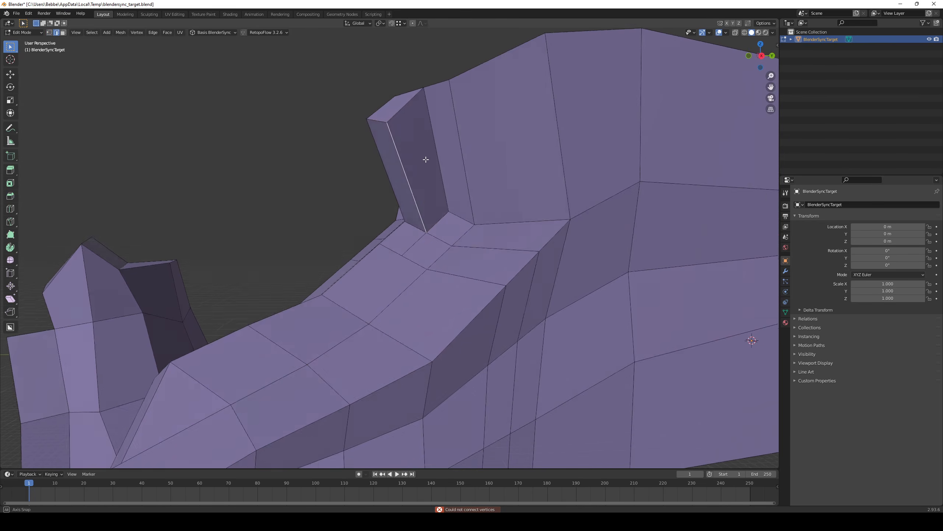
- Move the upper edges of the extruded wall block so it stands as a narrow column reaching the cliff top
{"action": "key", "text": "g"}
{"action": "left_click", "coordinate": [400, 128]}
{"action": "left_click", "coordinate": [360, 140]}
{"action": "key", "text": "g"}
{"action": "left_click", "coordinate": [394, 116]}
{"action": "scroll", "coordinate": [439, 223], "scroll_direction": "down", "scroll_amount": 6}
{"action": "key", "text": "Tab"}
{"action": "middle_click_drag", "start_coordinate": [395, 123], "coordinate": [423, 282]}
{"action": "key", "text": "Tab"}
{"action": "scroll", "coordinate": [440, 223], "scroll_direction": "up", "scroll_amount": 5}
- Add another edge line running down the cliff wall and along the tail beside the extruded column
{"action": "left_click", "coordinate": [418, 236]}
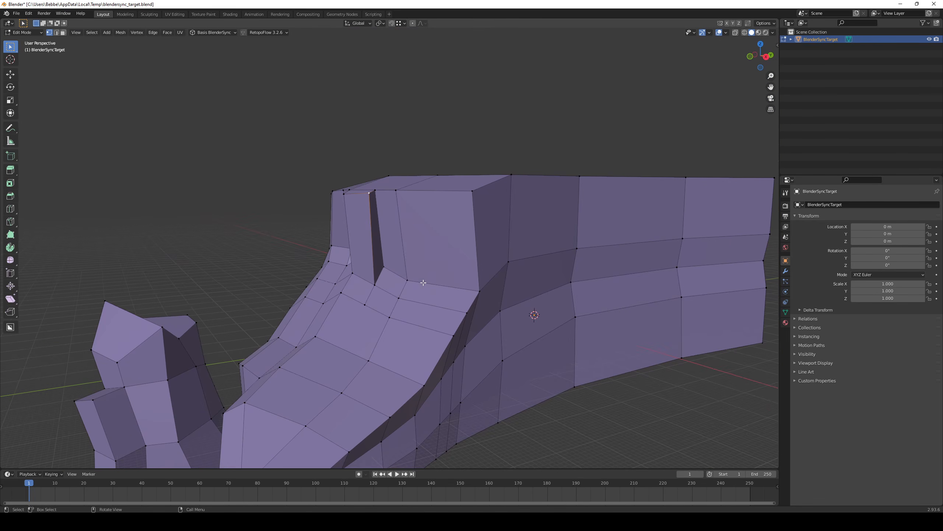
{"action": "left_click", "coordinate": [427, 192]}
{"action": "middle_click_drag", "start_coordinate": [427, 192], "coordinate": [423, 197]}
{"action": "left_click", "coordinate": [421, 312]}
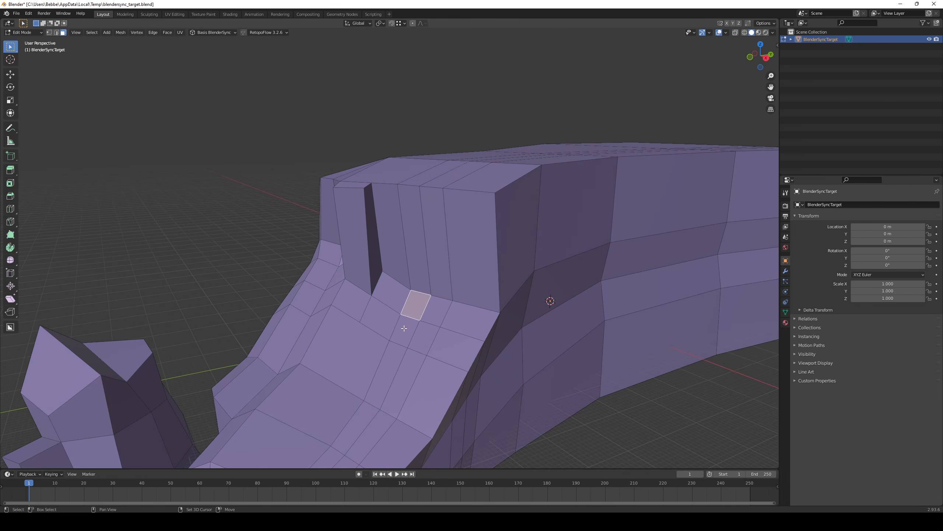
- Extrude the small face at the foot of the cliff wall and delete the inner face left behind it
{"action": "key", "text": "e"}
{"action": "middle_click_drag", "start_coordinate": [420, 312], "coordinate": [435, 259]}
{"action": "left_click", "coordinate": [402, 250]}
{"action": "left_click", "coordinate": [410, 286]}
{"action": "key", "text": "x"}
{"action": "left_click", "coordinate": [409, 286]}
- Merge the upper vertices of the new wall extrusion into the cliff's top edge using At Last
{"action": "key", "text": "1"}
{"action": "key", "text": "m"}
{"action": "left_click", "coordinate": [437, 295]}
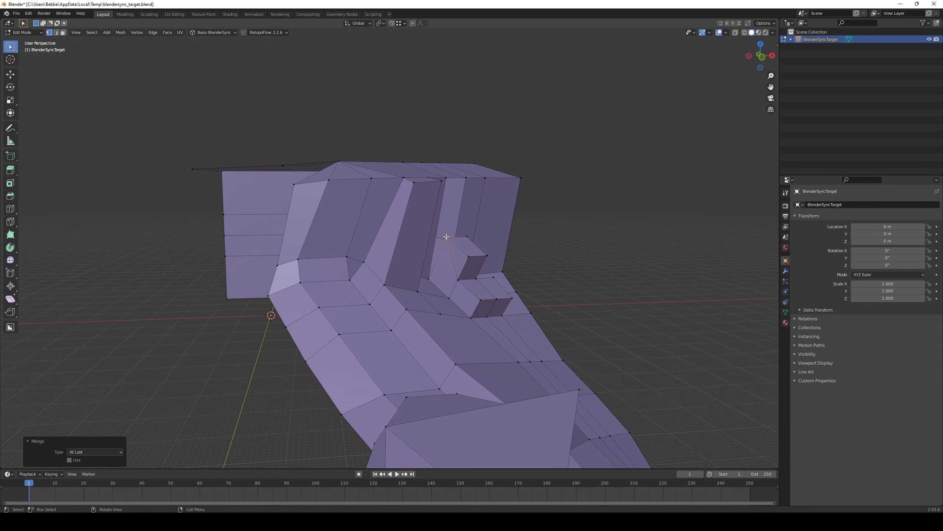
{"action": "key", "text": "n"}
{"action": "key", "text": "m"}
{"action": "left_click", "coordinate": [455, 190]}
{"action": "middle_click_drag", "start_coordinate": [455, 190], "coordinate": [386, 195]}
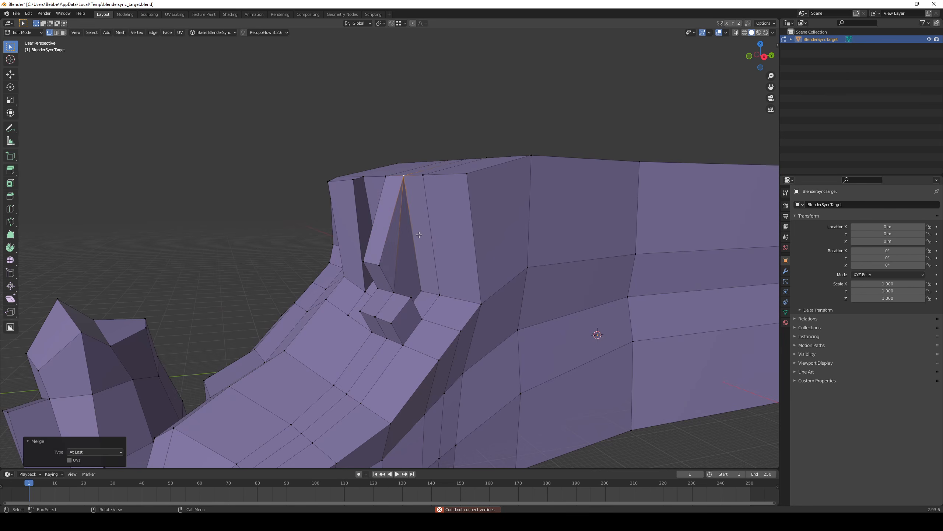
- Move the vertices of the second wall column so its front stands out from the cliff up to the top edge
{"action": "left_click", "coordinate": [419, 235]}
{"action": "middle_click_drag", "start_coordinate": [419, 234], "coordinate": [445, 281]}
{"action": "key", "text": "g"}
{"action": "left_click", "coordinate": [375, 274]}
{"action": "key", "text": "g"}
{"action": "left_click", "coordinate": [453, 238]}
{"action": "middle_click_drag", "start_coordinate": [453, 238], "coordinate": [347, 307]}
- Adjust the front faces of the small extruded block on the tail's upper end
{"action": "key", "text": "2"}
{"action": "right_click", "coordinate": [411, 349]}
{"action": "left_click", "coordinate": [410, 348]}
{"action": "key", "text": "1"}
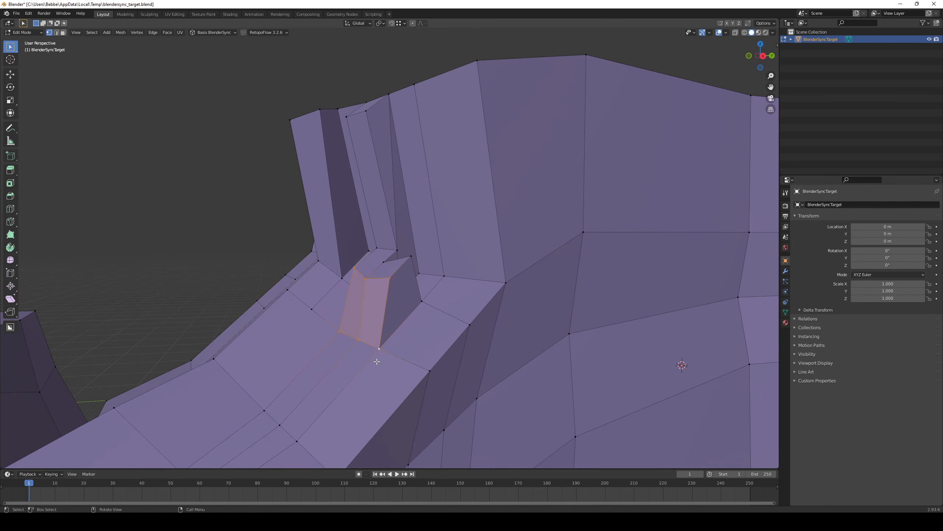
{"action": "left_click", "coordinate": [374, 359]}
{"action": "middle_click_drag", "start_coordinate": [374, 359], "coordinate": [355, 309]}
- Clean up the open edges between the second wall column and the cliff wall
{"action": "left_click", "coordinate": [382, 267]}
{"action": "middle_click_drag", "start_coordinate": [381, 268], "coordinate": [339, 260]}
{"action": "key", "text": "2"}
{"action": "right_click", "coordinate": [338, 301]}
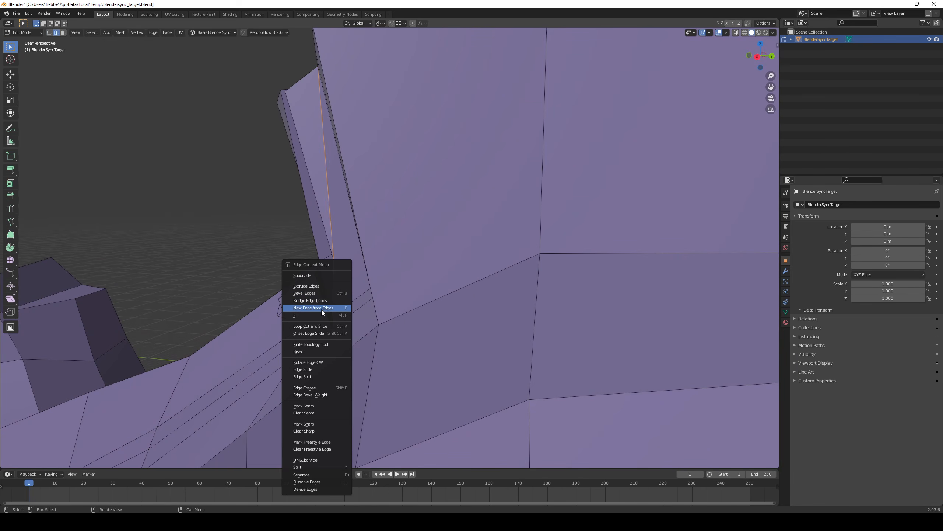
{"action": "key", "text": "x"}
{"action": "left_click", "coordinate": [185, 306]}
{"action": "middle_click_drag", "start_coordinate": [236, 278], "coordinate": [468, 298]}
{"action": "key", "text": "Tab"}
- Reposition the upper corner vertices of the small block at the foot of the second column
{"action": "key", "text": "Tab"}
{"action": "key", "text": "1"}
{"action": "left_click", "coordinate": [404, 258]}
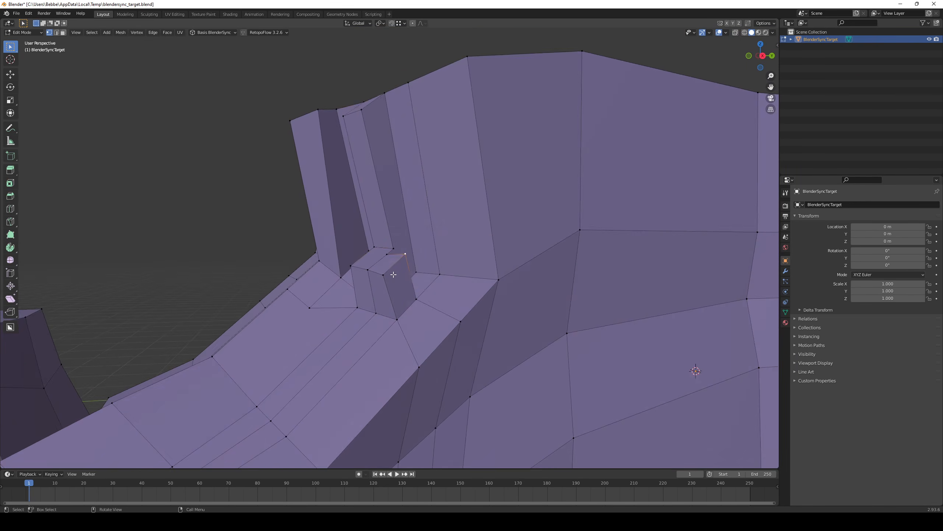
{"action": "key", "text": "g"}
{"action": "left_click", "coordinate": [472, 253]}
{"action": "key", "text": "g"}
{"action": "left_click", "coordinate": [505, 256]}
{"action": "key", "text": "Tab"}
{"action": "scroll", "coordinate": [471, 308], "scroll_direction": "down", "scroll_amount": 5}
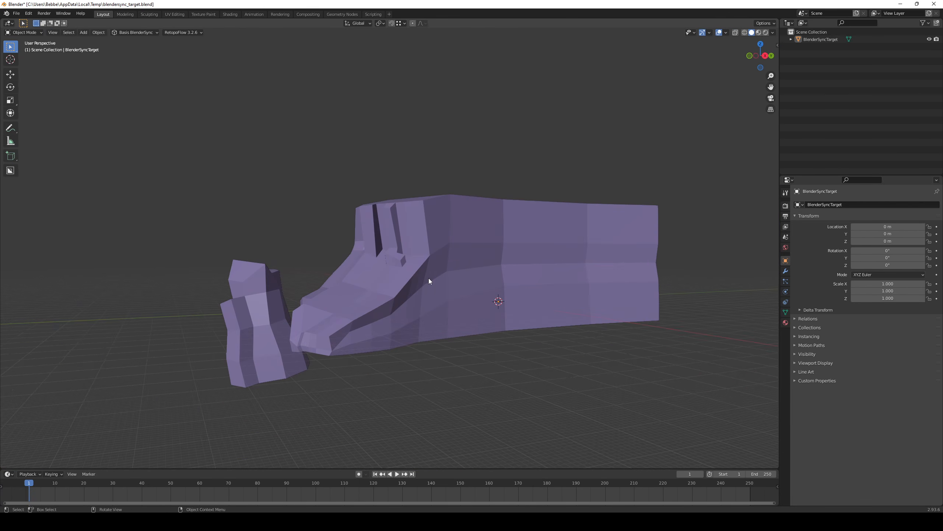
- Try to move the edges next to the small block at the foot of the cliff wall
{"action": "mouse_move", "coordinate": [429, 278]}
{"action": "middle_mouse_down"}
{"action": "mouse_move", "coordinate": [461, 291]}
{"action": "mouse_move", "coordinate": [446, 275]}
{"action": "middle_mouse_up"}
{"action": "scroll", "coordinate": [431, 277], "scroll_direction": "up", "scroll_amount": 2}
{"action": "key", "text": "Tab"}
{"action": "scroll", "coordinate": [462, 291], "scroll_direction": "up", "scroll_amount": 3}
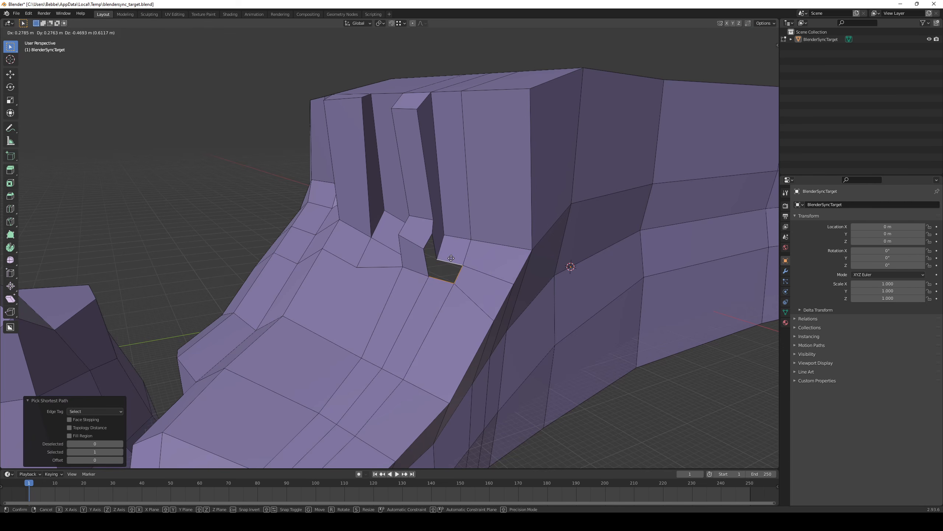
{"action": "middle_click_drag", "start_coordinate": [434, 244], "coordinate": [421, 250]}
{"action": "key", "text": "1"}
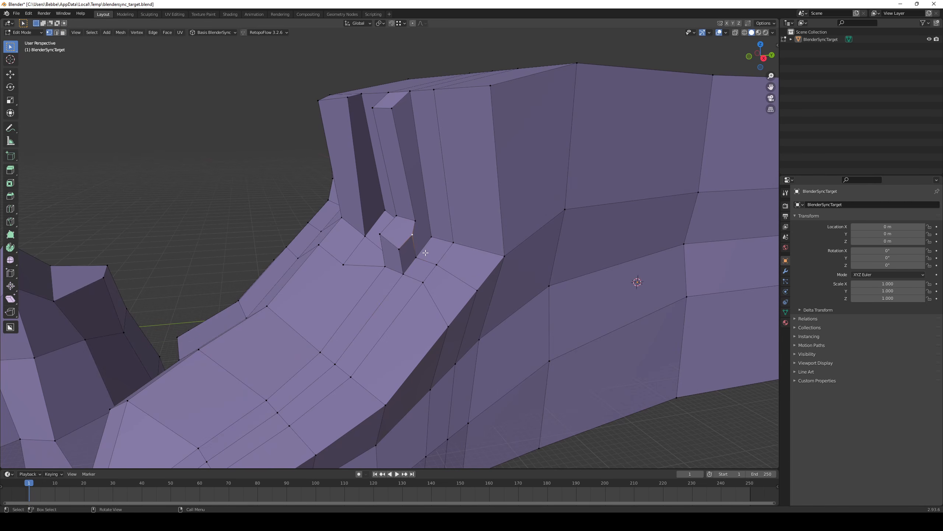
- Try to dissolve the vertices of the extra edge line between the small block and the tail's outer side
{"action": "left_click", "coordinate": [417, 251]}
{"action": "left_click", "coordinate": [423, 276], "text": "shift"}
{"action": "left_click", "coordinate": [440, 277], "text": "shift"}
{"action": "left_click", "coordinate": [474, 287], "text": "shift"}
{"action": "middle_click_drag", "start_coordinate": [474, 287], "coordinate": [428, 226], "text": "shift"}
{"action": "left_click", "coordinate": [380, 247]}
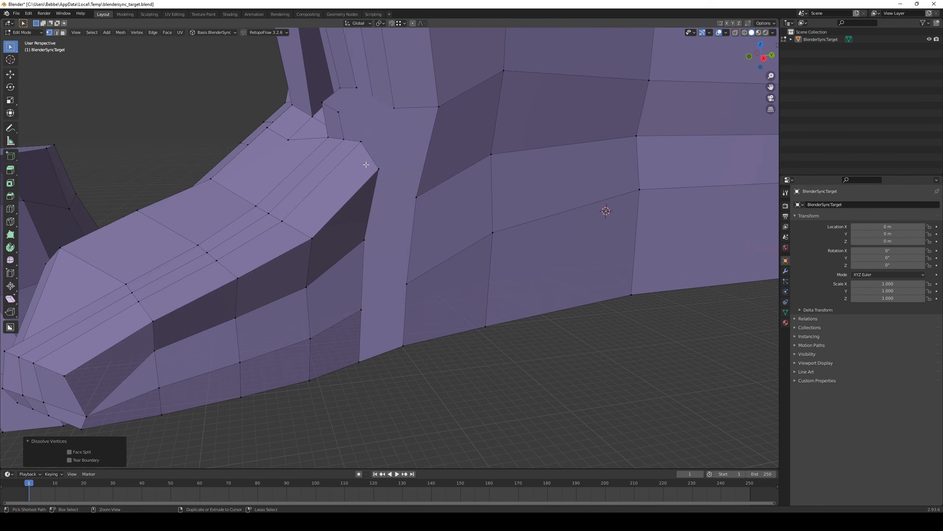
{"action": "key", "text": "ctrl+z"}
- Dissolve the extra edges running from beside the small block down the tail's outer side
{"action": "key", "text": "2"}
{"action": "left_click", "coordinate": [356, 114]}
{"action": "left_click", "coordinate": [365, 126], "text": "shift"}
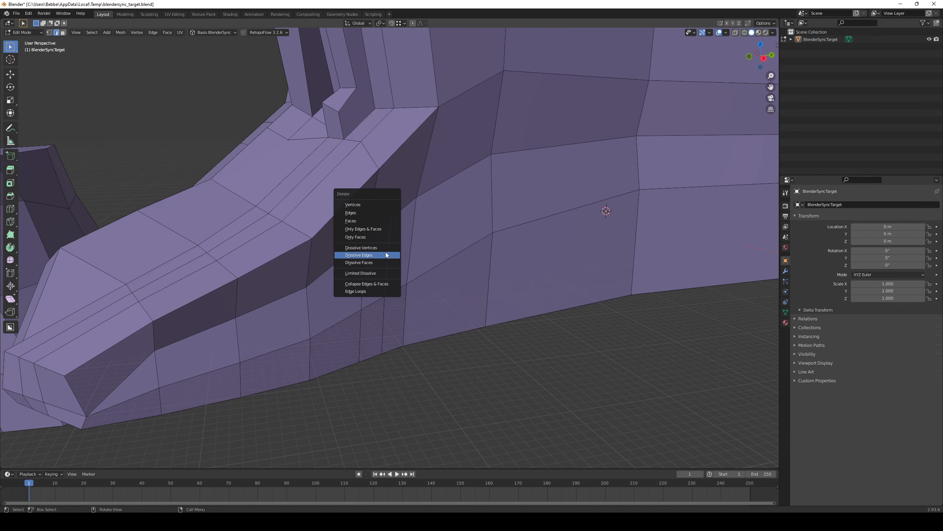
{"action": "left_click", "coordinate": [387, 255]}
- Extrude the narrow strip of faces running down the tail below the small block
{"action": "key", "text": "3"}
{"action": "middle_click_drag", "start_coordinate": [324, 152], "coordinate": [334, 158]}
{"action": "left_click", "coordinate": [345, 137]}
{"action": "left_click", "coordinate": [327, 190], "text": "shift"}
{"action": "left_click", "coordinate": [293, 239], "text": "shift"}
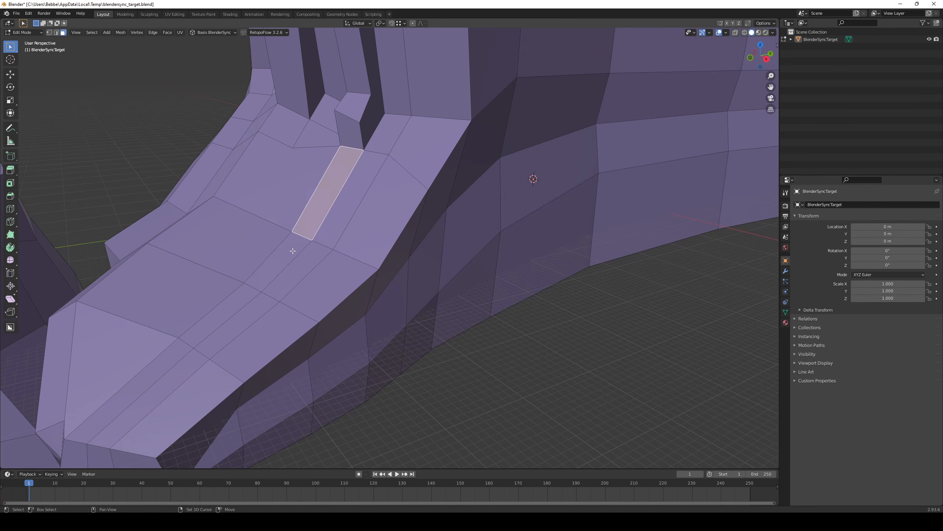
{"action": "key", "text": "e"}
{"action": "left_click", "coordinate": [262, 178]}
- Merge the open vertices where the extruded tail strip meets the small block to close the gap
{"action": "middle_click_drag", "start_coordinate": [262, 177], "coordinate": [283, 186]}
{"action": "scroll", "coordinate": [297, 149], "scroll_direction": "up", "scroll_amount": 4}
{"action": "key", "text": "alt+a"}
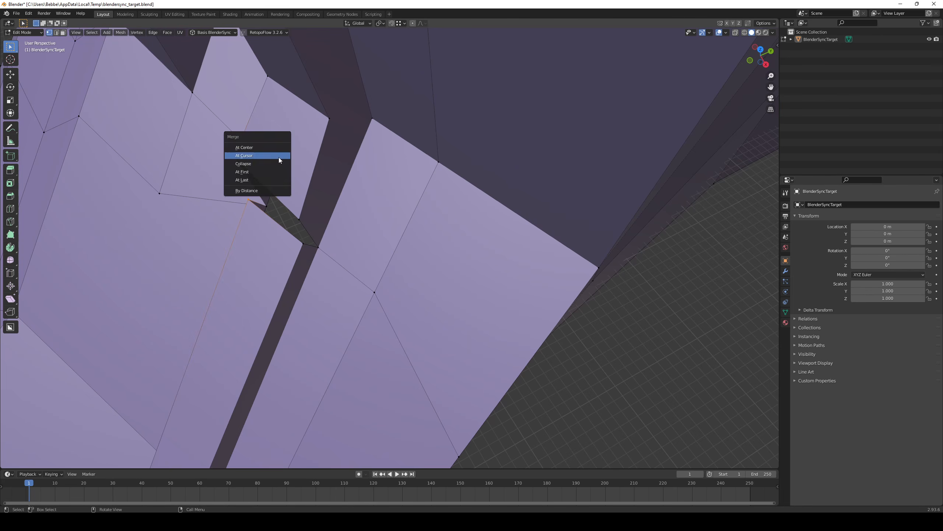
{"action": "left_click", "coordinate": [301, 216]}
{"action": "scroll", "coordinate": [301, 216], "scroll_direction": "down", "scroll_amount": 8}
{"action": "key", "text": "Tab"}
{"action": "key", "text": "Tab"}
{"action": "scroll", "coordinate": [360, 223], "scroll_direction": "up", "scroll_amount": 5}
{"action": "left_click", "coordinate": [241, 224]}
{"action": "middle_click_drag", "start_coordinate": [241, 224], "coordinate": [539, 215]}
- Lower a crosswise row of edges on the cliff top along the Z axis
{"action": "scroll", "coordinate": [369, 233], "scroll_direction": "down", "scroll_amount": 8}
{"action": "key", "text": "Tab"}
{"action": "scroll", "coordinate": [492, 265], "scroll_direction": "down", "scroll_amount": 4}
{"action": "key", "text": "Tab"}
{"action": "scroll", "coordinate": [464, 278], "scroll_direction": "up", "scroll_amount": 5}
{"action": "left_click", "coordinate": [552, 211]}
{"action": "left_click", "coordinate": [518, 177], "text": "ctrl"}
{"action": "middle_click_drag", "start_coordinate": [580, 293], "coordinate": [596, 270]}
{"action": "key", "text": "g"}
{"action": "key", "text": "z"}
{"action": "left_click", "coordinate": [653, 314]}
- Lower the cliff top's far end edge along Z and adjust the height of another crosswise edge row
{"action": "middle_click_drag", "start_coordinate": [654, 314], "coordinate": [613, 313]}
{"action": "left_click", "coordinate": [609, 231], "text": "ctrl"}
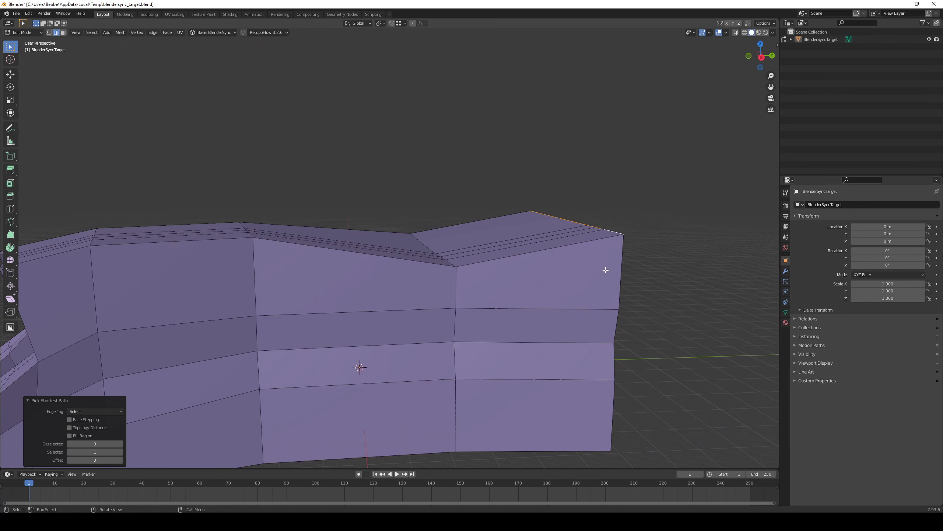
{"action": "key", "text": "g"}
{"action": "key", "text": "z"}
{"action": "left_click", "coordinate": [605, 293]}
{"action": "middle_click_drag", "start_coordinate": [484, 312], "coordinate": [453, 315]}
{"action": "left_click", "coordinate": [423, 257], "text": "ctrl"}
{"action": "key", "text": "g"}
{"action": "key", "text": "z"}
{"action": "left_click", "coordinate": [485, 290]}
- Examine the rock mesh from below, above and the side to check its overall shape
{"action": "key", "text": "Tab"}
{"action": "scroll", "coordinate": [491, 276], "scroll_direction": "up", "scroll_amount": 4}
{"action": "key", "text": "Tab"}
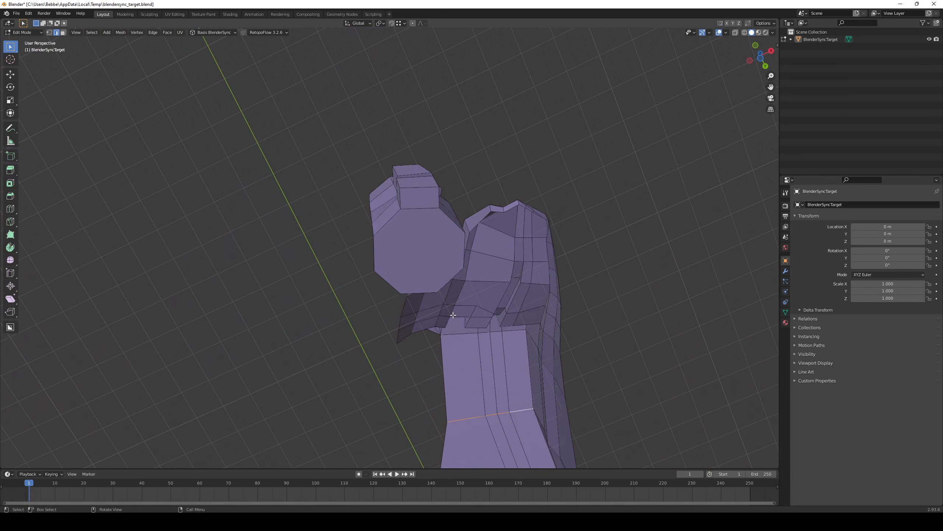
{"action": "middle_click_drag", "start_coordinate": [462, 236], "coordinate": [405, 178]}
{"action": "key", "text": "2"}
{"action": "left_click", "coordinate": [405, 178], "text": "ctrl"}
{"action": "middle_click_drag", "start_coordinate": [420, 274], "coordinate": [411, 196]}
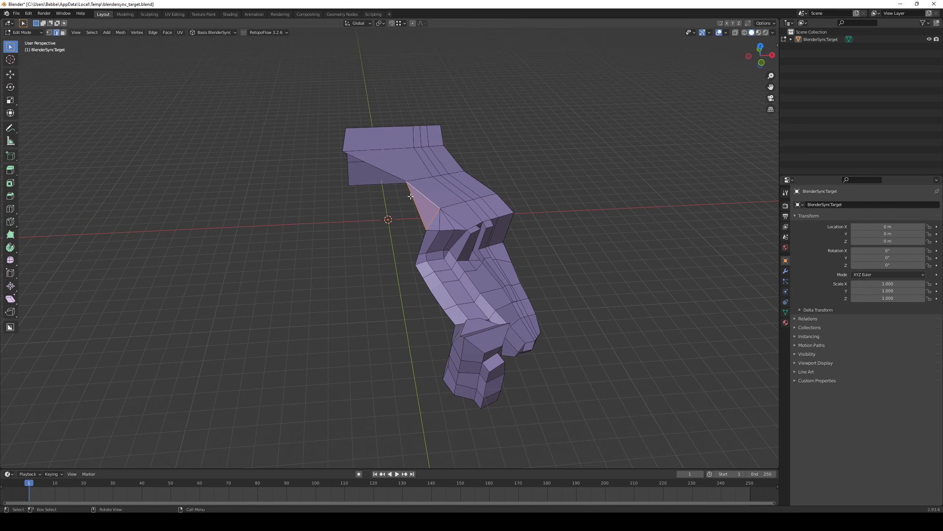
{"action": "middle_click_drag", "start_coordinate": [417, 249], "coordinate": [552, 323]}
{"action": "key", "text": "a"}
{"action": "key", "text": "alt+a"}
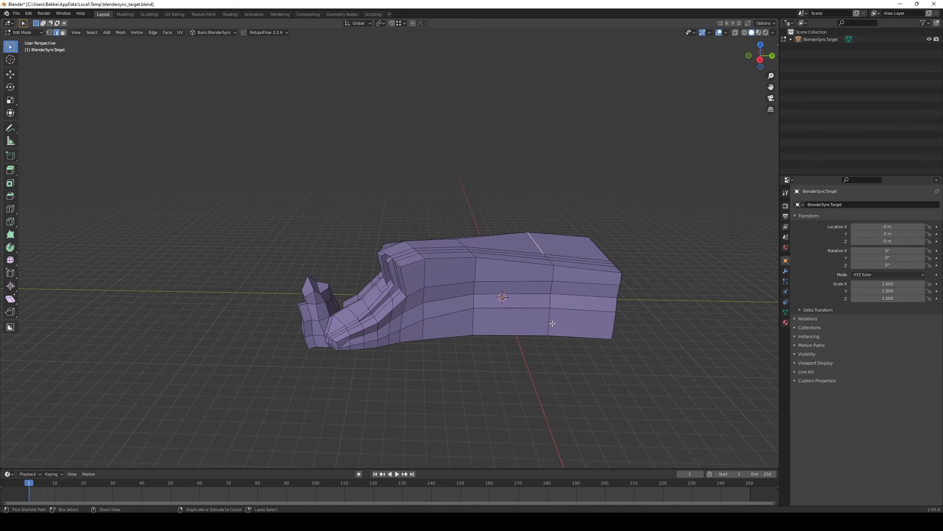
- Bevel the crosswise edge loop near the cliff's far end to a width of 2.6 m with 1 segment
{"action": "left_click", "coordinate": [576, 294]}
{"action": "middle_click_drag", "start_coordinate": [576, 295], "coordinate": [553, 282]}
{"action": "scroll", "coordinate": [520, 305], "scroll_direction": "up", "scroll_amount": 2}
{"action": "left_click", "coordinate": [459, 328], "text": "ctrl"}
{"action": "middle_click_drag", "start_coordinate": [459, 328], "coordinate": [509, 342]}
{"action": "key", "text": "ctrl+b"}
{"action": "left_click", "coordinate": [520, 323]}
{"action": "middle_click_drag", "start_coordinate": [510, 278], "coordinate": [516, 318]}
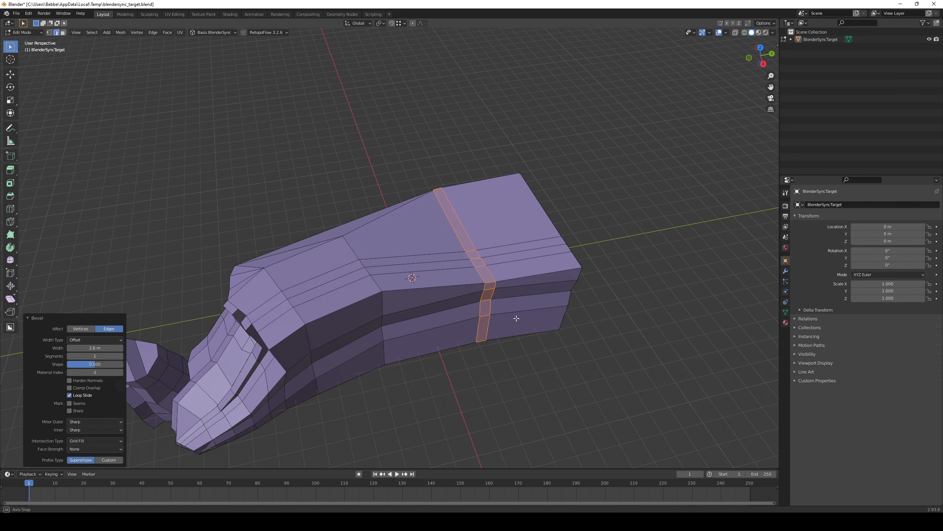
- Scale the beveled band of faces across the cliff to shape it into a narrow groove
{"action": "left_click", "coordinate": [490, 281]}
{"action": "right_click", "coordinate": [490, 282]}
{"action": "middle_click_drag", "start_coordinate": [491, 282], "coordinate": [571, 291]}
{"action": "key", "text": "s"}
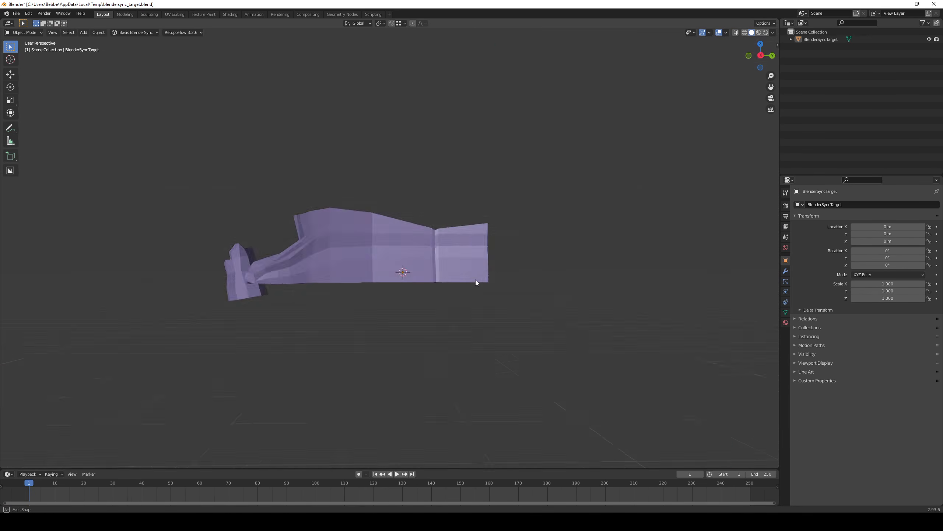
{"action": "scroll", "coordinate": [476, 280], "scroll_direction": "up", "scroll_amount": 6}
{"action": "left_click", "coordinate": [501, 251]}
{"action": "middle_click_drag", "start_coordinate": [501, 251], "coordinate": [393, 294]}
{"action": "scroll", "coordinate": [437, 256], "scroll_direction": "up", "scroll_amount": 3}
{"action": "key", "text": "1"}
{"action": "left_click", "coordinate": [377, 306]}
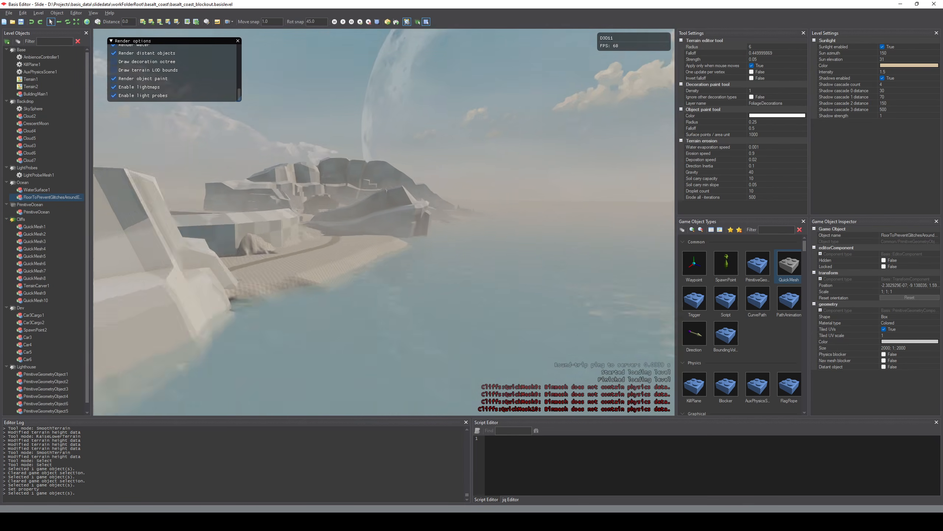
- Sculpt the terrain height beside the cliff mesh with Raise/lower terrain in the Basis Editor and save the level
{"action": "key", "text": "t"}
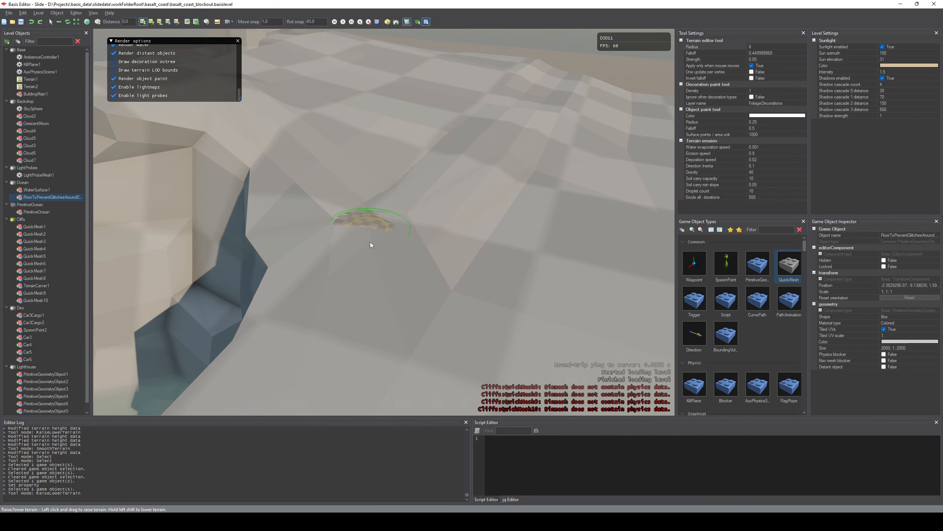
{"action": "left_click_drag", "start_coordinate": [422, 244], "coordinate": [416, 217]}
{"action": "key", "text": "ctrl+s"}
{"action": "key", "text": "Escape"}
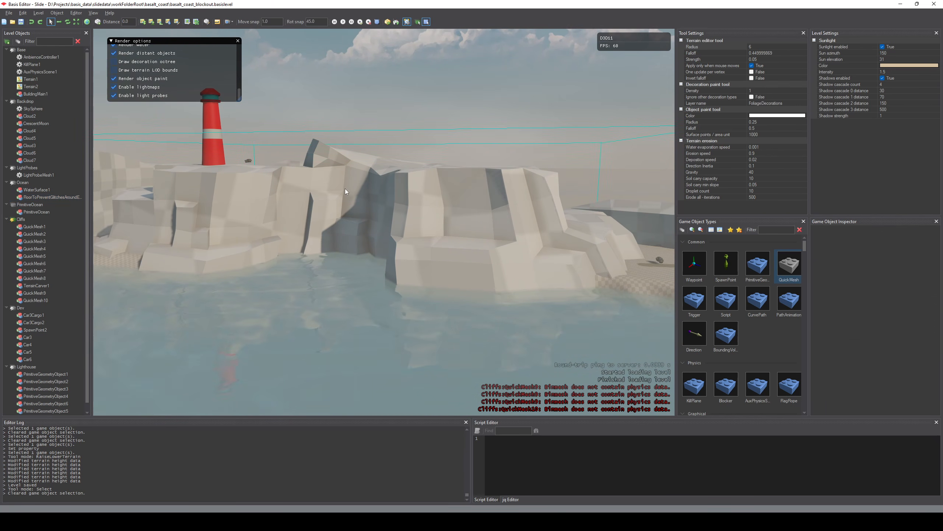
- Open the QuickMesh10 cliff from the level for editing in Blender and switch to Blender
{"action": "right_click_drag", "start_coordinate": [164, 189], "coordinate": [159, 228]}
{"action": "right_click_drag", "start_coordinate": [372, 190], "coordinate": [352, 210]}
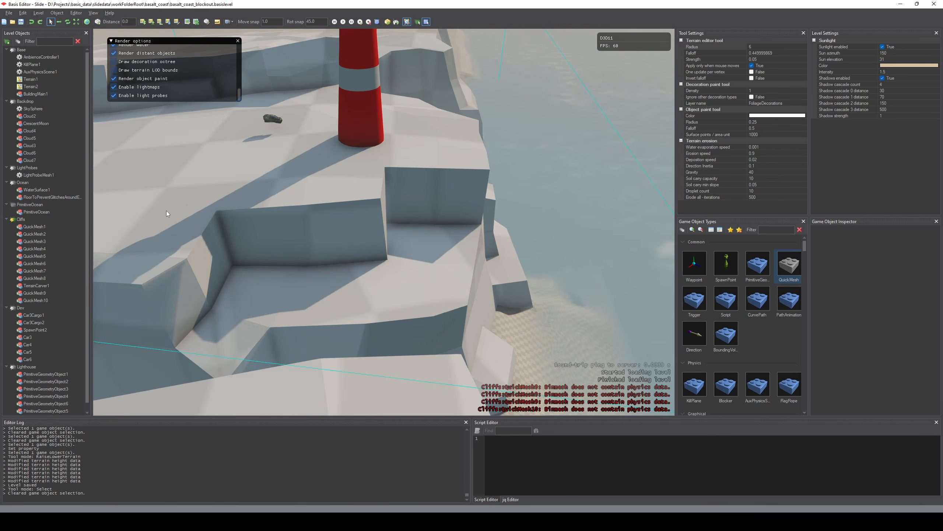
{"action": "right_click_drag", "start_coordinate": [172, 230], "coordinate": [236, 206]}
{"action": "left_click", "coordinate": [356, 217]}
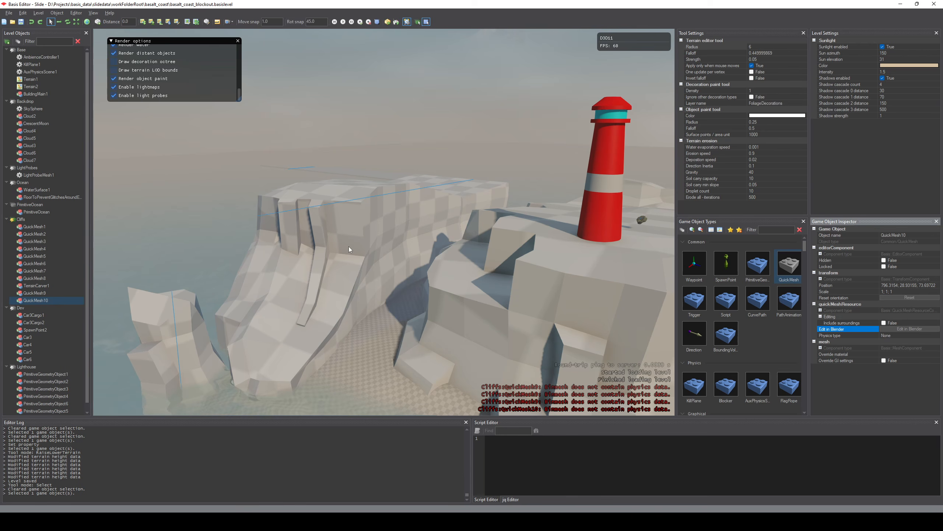
{"action": "key", "text": "super+Tab"}
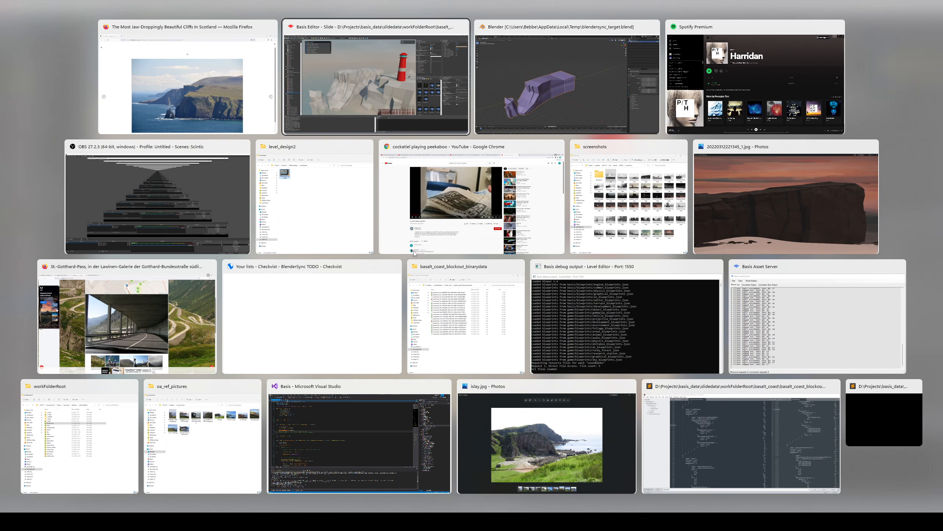
- Scale the whole cliff mesh, including the sea pillar, by 1.256 along Z
{"action": "middle_click_drag", "start_coordinate": [492, 232], "coordinate": [422, 219]}
{"action": "middle_click_drag", "start_coordinate": [493, 275], "coordinate": [533, 262]}
{"action": "key", "text": "Tab"}
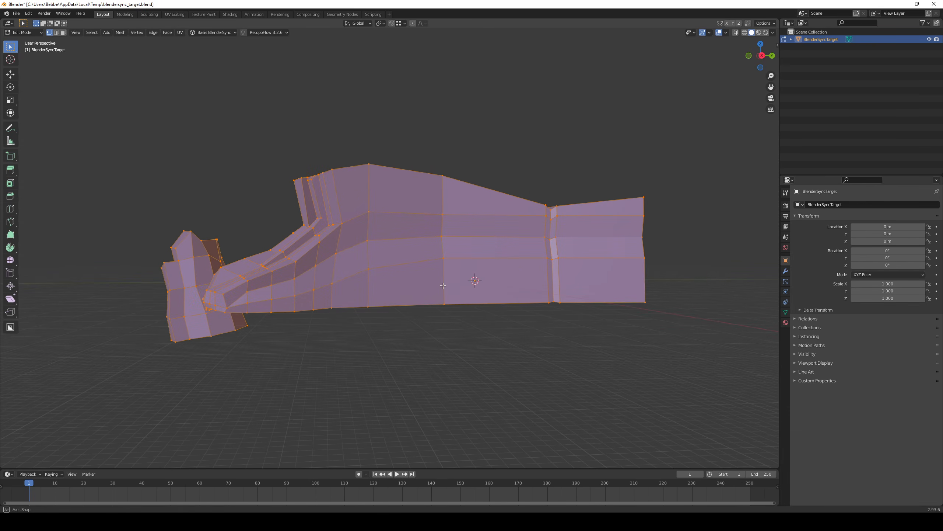
{"action": "mouse_move", "coordinate": [443, 285]}
{"action": "middle_mouse_down", "text": "alt"}
{"action": "mouse_move", "coordinate": [440, 272]}
{"action": "mouse_move", "coordinate": [439, 282]}
{"action": "middle_mouse_up", "text": "alt"}
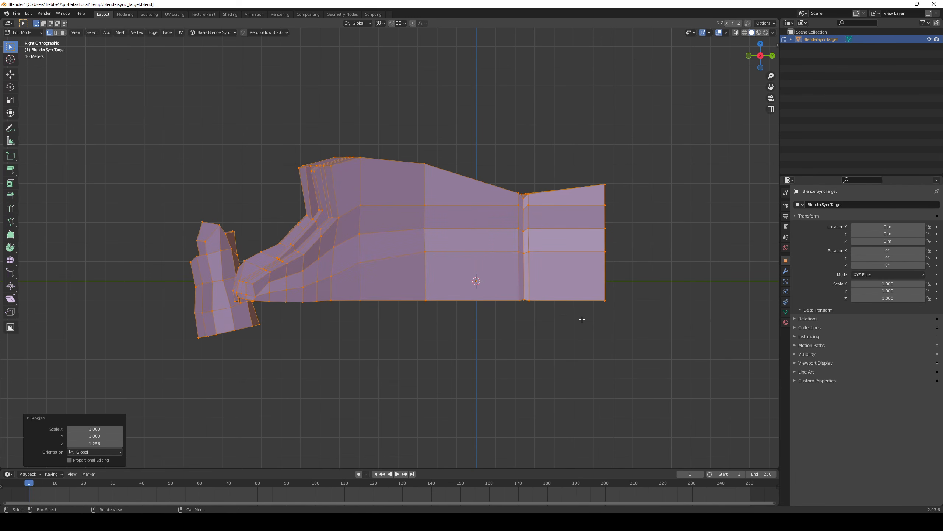
{"action": "key", "text": "Tab"}
- Add a loop cut with 2 cuts running lengthwise along the cliff's top
{"action": "middle_click_drag", "start_coordinate": [524, 224], "coordinate": [554, 262]}
{"action": "key", "text": "Tab"}
{"action": "middle_click_drag", "start_coordinate": [474, 178], "coordinate": [487, 269], "text": "shift"}
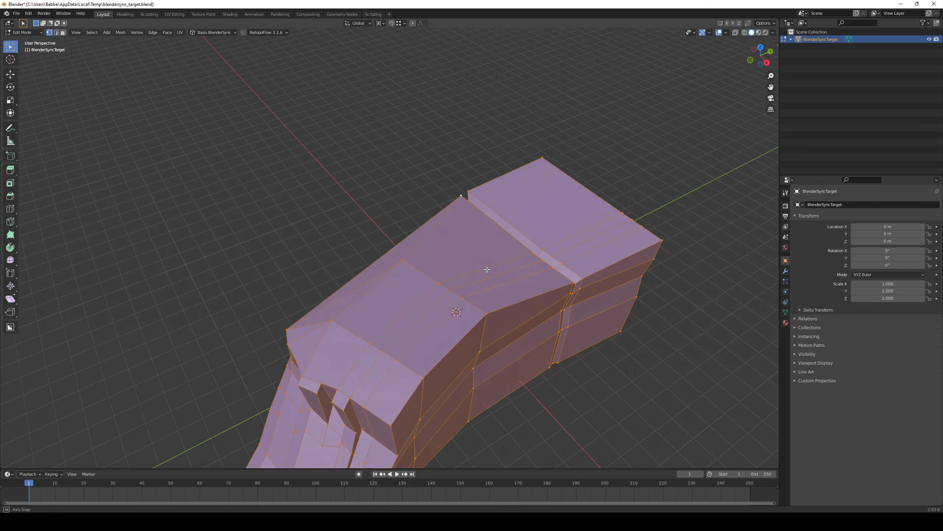
{"action": "left_click", "coordinate": [432, 262]}
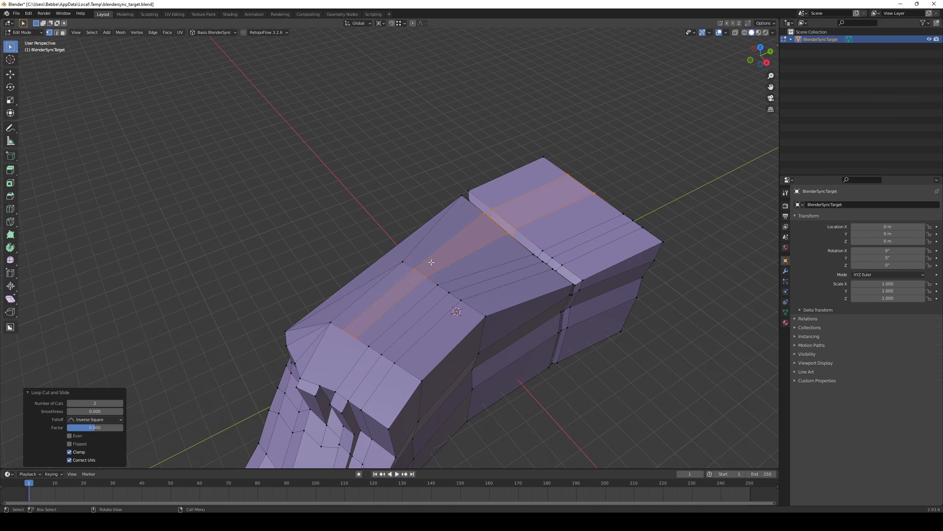
- Select the lengthwise strip of faces on the cliff's top and extrude it upward into a raised ridge
{"action": "middle_click_drag", "start_coordinate": [432, 262], "coordinate": [497, 274]}
{"action": "left_click", "coordinate": [468, 245]}
{"action": "middle_click_drag", "start_coordinate": [468, 246], "coordinate": [458, 246]}
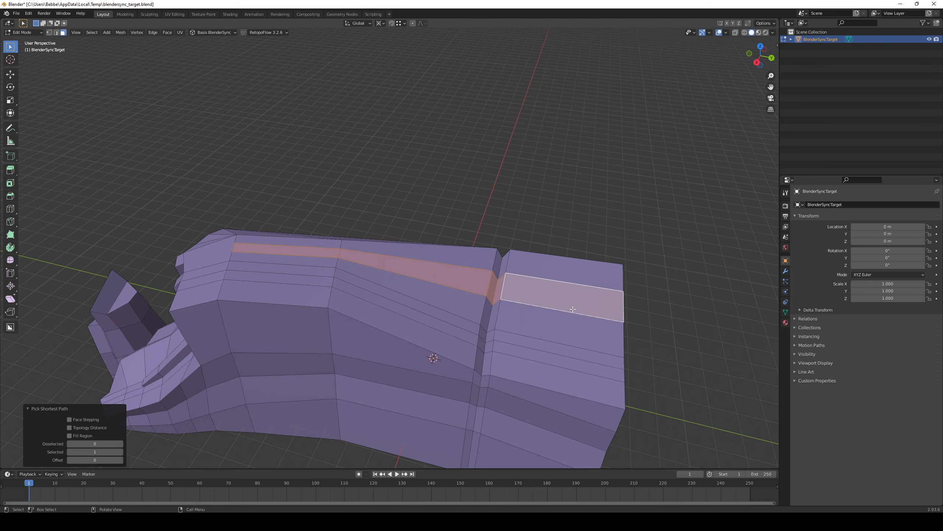
{"action": "middle_click_drag", "start_coordinate": [573, 309], "coordinate": [663, 316]}
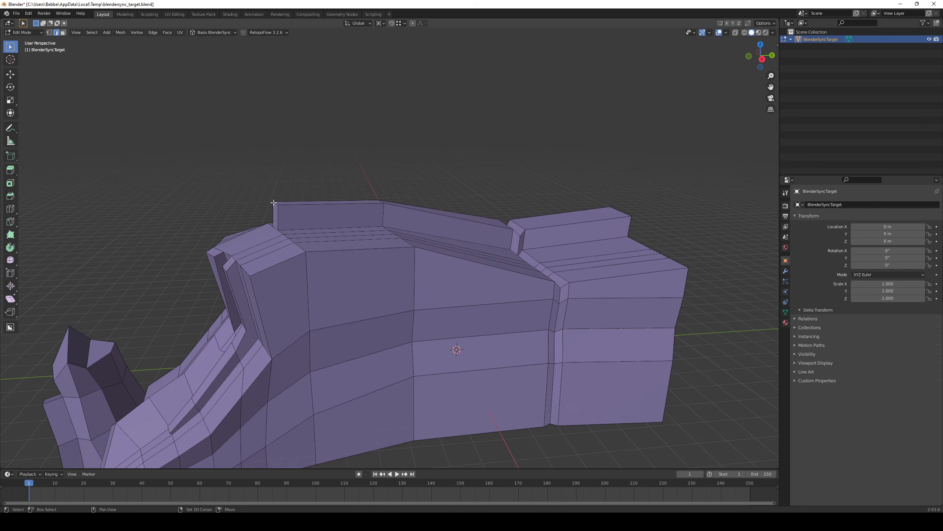
- Lower the end edge of the ridge nearest the wall columns by about 4.3 m along global Z
{"action": "middle_click_drag", "start_coordinate": [275, 203], "coordinate": [358, 219]}
{"action": "middle_click_drag", "start_coordinate": [490, 260], "coordinate": [408, 243]}
{"action": "scroll", "coordinate": [407, 242], "scroll_direction": "up", "scroll_amount": 1}
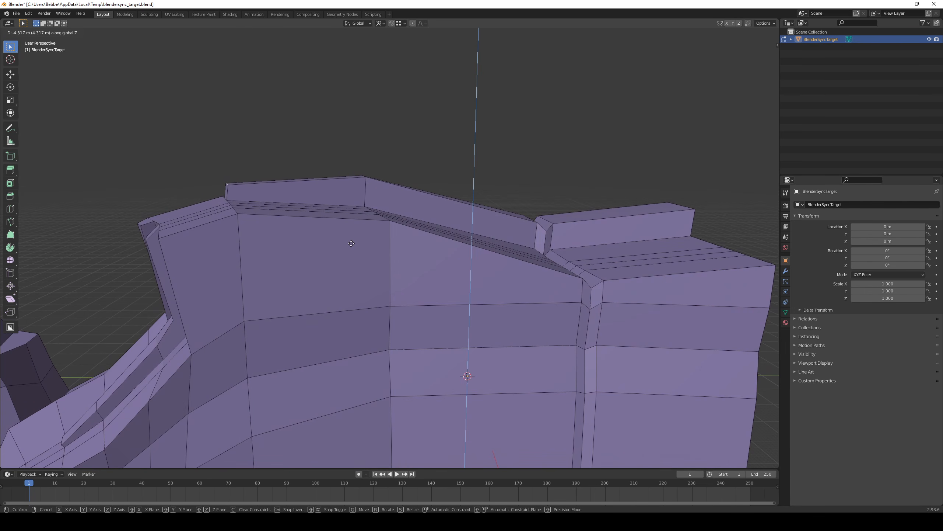
{"action": "key", "text": "Tab"}
{"action": "scroll", "coordinate": [463, 275], "scroll_direction": "down", "scroll_amount": 3}
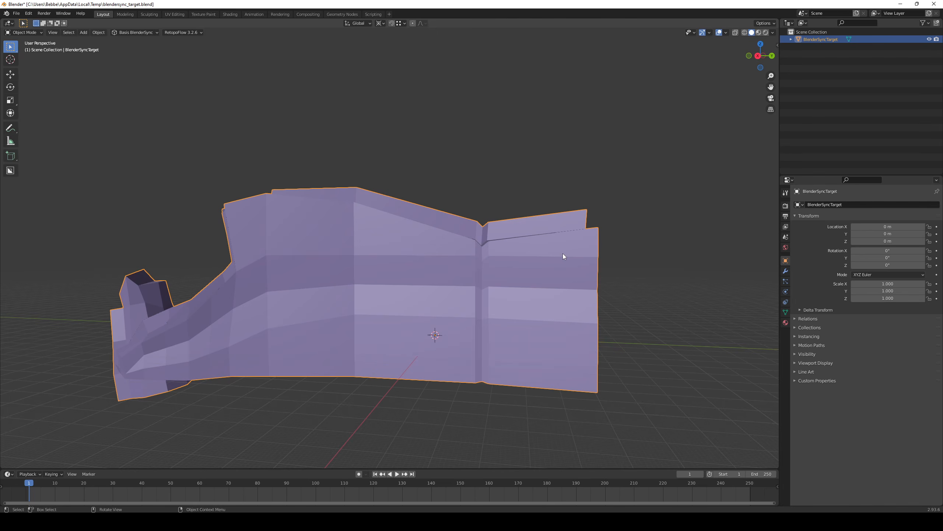
- Lower the ridge's edge at the cliff's far end so the ridge slopes down toward it
{"action": "key", "text": "Tab"}
{"action": "middle_click_drag", "start_coordinate": [563, 256], "coordinate": [487, 283]}
{"action": "left_click", "coordinate": [552, 270]}
{"action": "scroll", "coordinate": [550, 271], "scroll_direction": "down", "scroll_amount": 3}
{"action": "key", "text": "Tab"}
{"action": "scroll", "coordinate": [468, 265], "scroll_direction": "up", "scroll_amount": 3}
{"action": "key", "text": "Tab"}
{"action": "key", "text": "Tab"}
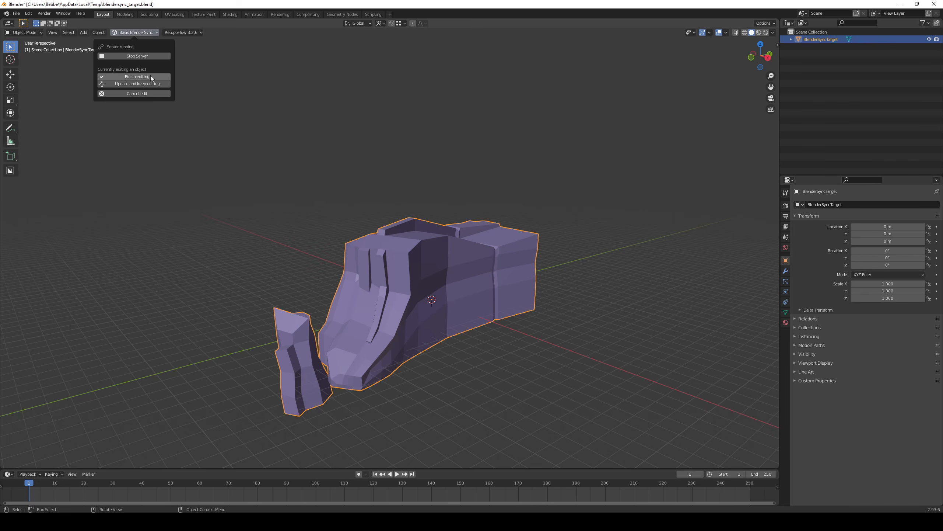
- Finish editing through Basis BlenderSync and return to the Basis Editor
{"action": "left_click", "coordinate": [151, 77]}
{"action": "key", "text": "alt+Tab"}
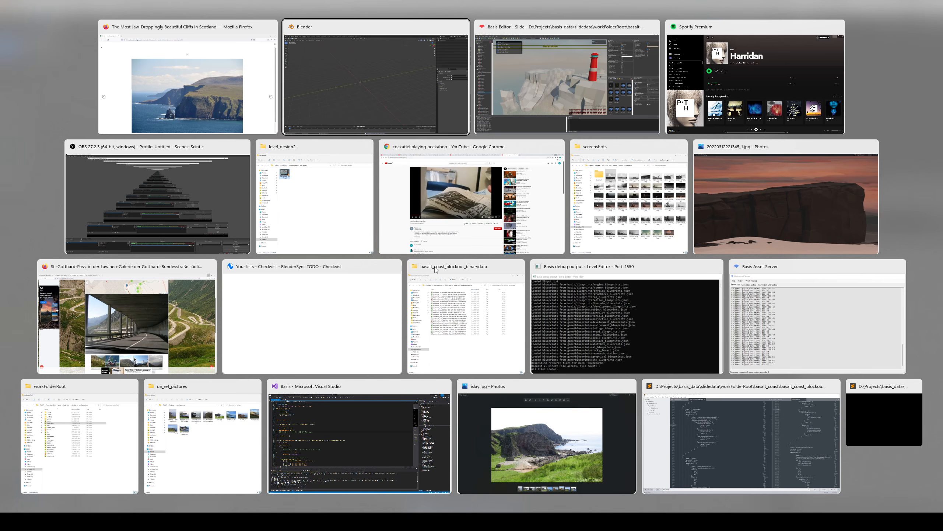
{"action": "key", "text": "Escape"}
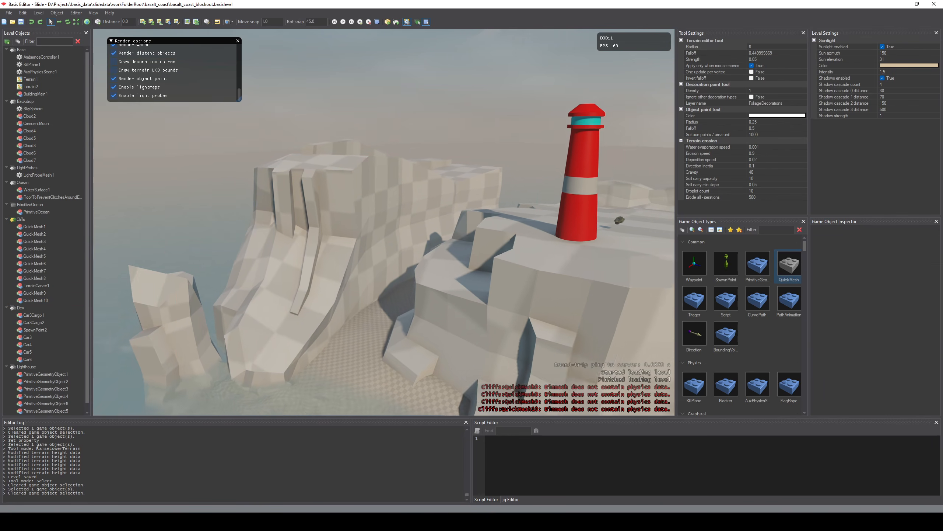
- Examine the updated cliff from the lighthouse plateau, from above and from the sea
{"action": "key", "text": "w"}
{"action": "key", "text": "w"}
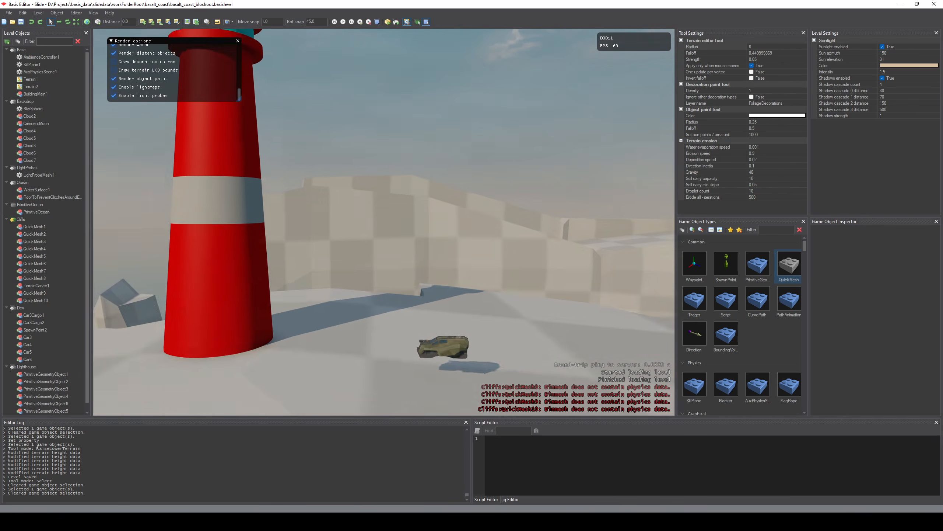
{"action": "key", "text": "s"}
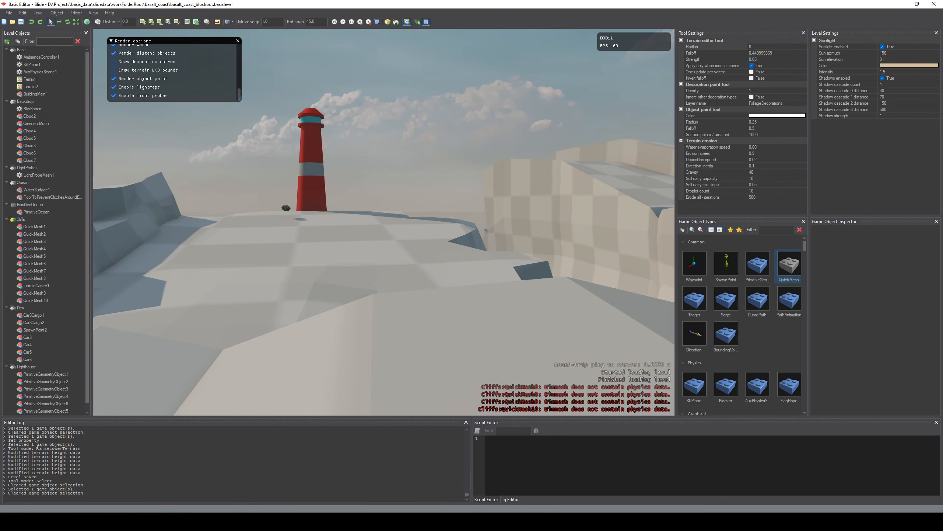
{"action": "key", "text": "w"}
{"action": "key", "text": "a"}
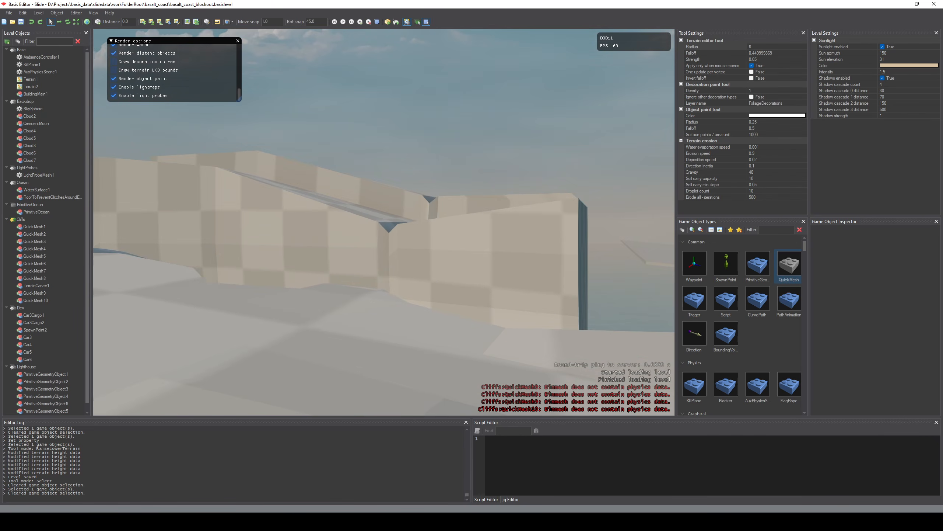
{"action": "key", "text": "w"}
{"action": "right_click_drag", "start_coordinate": [384, 222], "coordinate": [306, 209]}
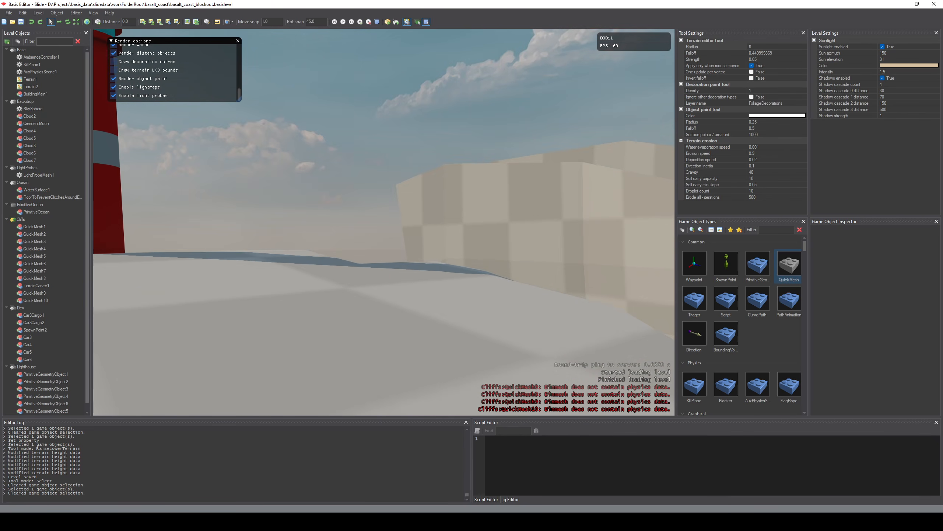
{"action": "right_click_drag", "start_coordinate": [384, 222], "coordinate": [462, 230]}
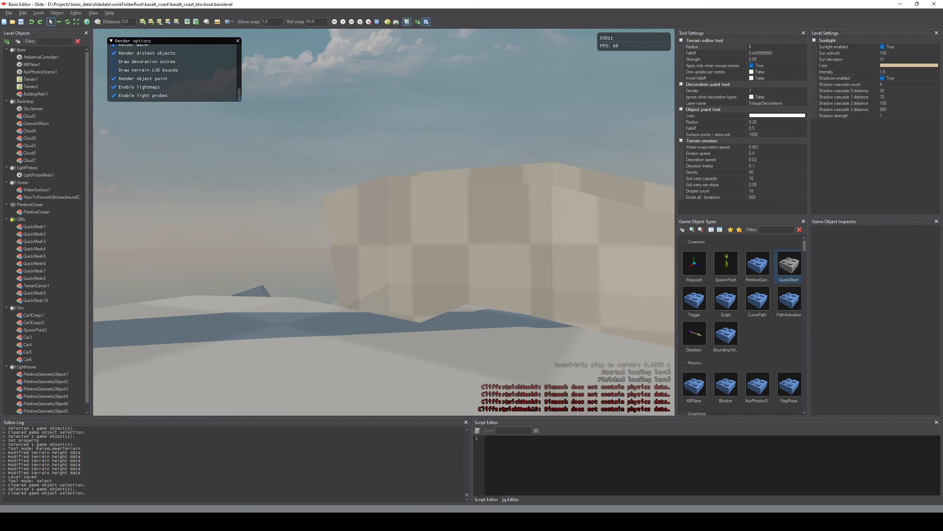
{"action": "right_click_drag", "start_coordinate": [384, 222], "coordinate": [312, 220]}
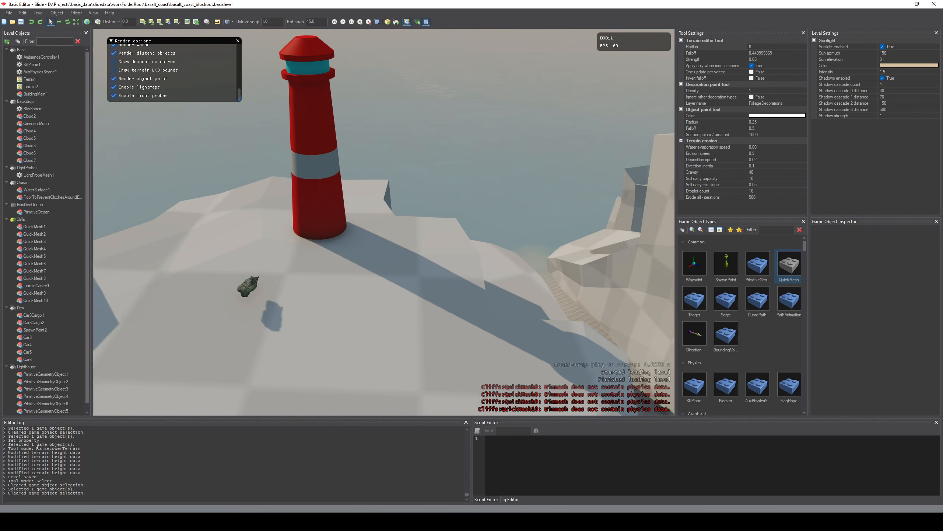
{"action": "right_click_drag", "start_coordinate": [384, 222], "coordinate": [297, 182]}
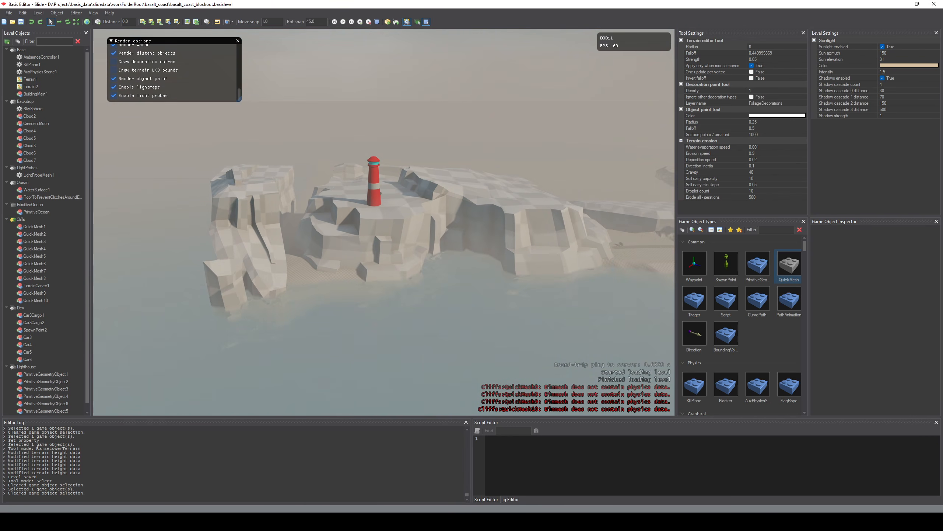
{"action": "right_click_drag", "start_coordinate": [384, 222], "coordinate": [289, 225]}
{"action": "key", "text": "w"}
{"action": "key", "text": "w"}
{"action": "key", "text": "w"}
{"action": "key", "text": "d"}
{"action": "key", "text": "e"}
{"action": "key", "text": "w"}
{"action": "key", "text": "d"}
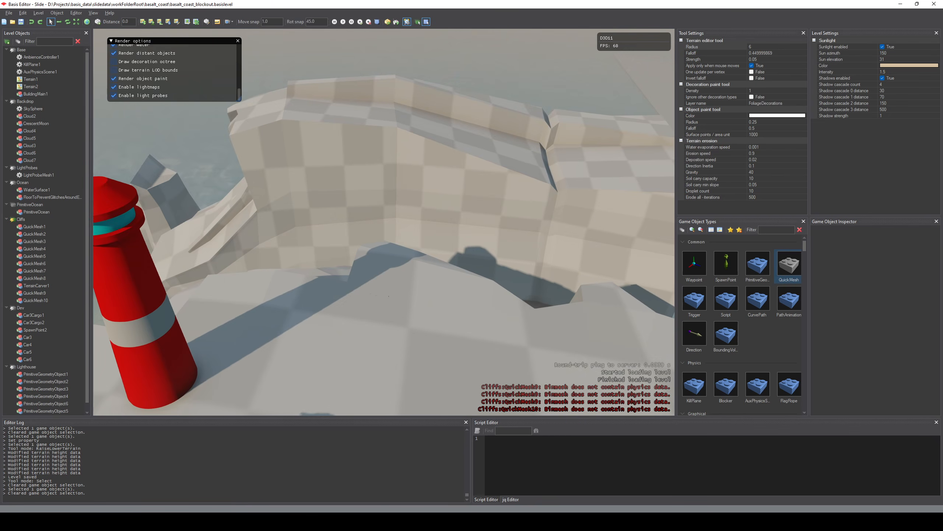
{"action": "key", "text": "w"}
- Sculpt the terrain height between the lighthouse plateau and the cliff with Raise/lower terrain and save the level
{"action": "right_click_drag", "start_coordinate": [388, 269], "coordinate": [389, 286]}
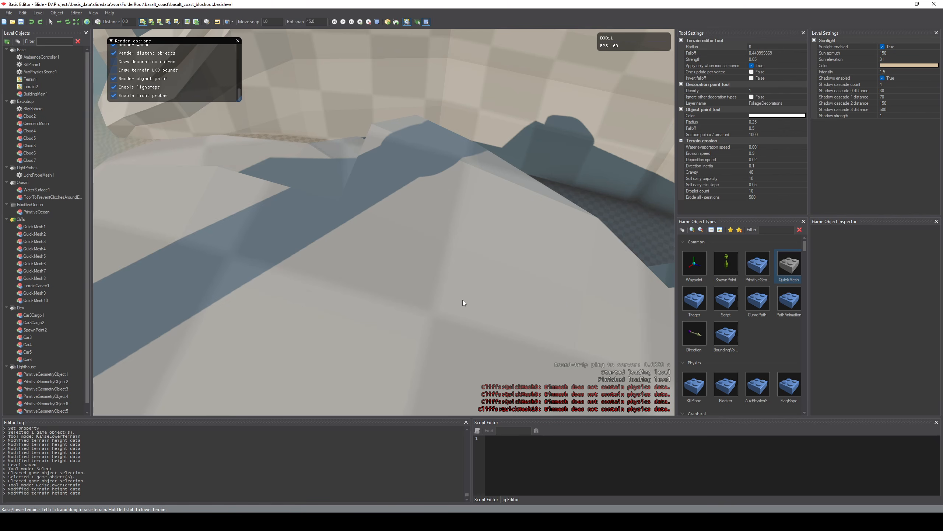
{"action": "key", "text": "ctrl+s"}
{"action": "key", "text": "s"}
{"action": "right_click_drag", "start_coordinate": [454, 299], "coordinate": [434, 291]}
{"action": "key", "text": "Escape"}
- Examine the lighthouse, the cliff with its sea pillar and the surrounding coast from ground level and the water
{"action": "key", "text": "s"}
{"action": "key", "text": "s"}
{"action": "key", "text": "d"}
{"action": "key", "text": "w"}
{"action": "key", "text": "d"}
{"action": "key", "text": "w"}
{"action": "key", "text": "w"}
{"action": "key", "text": "s"}
{"action": "key", "text": "a"}
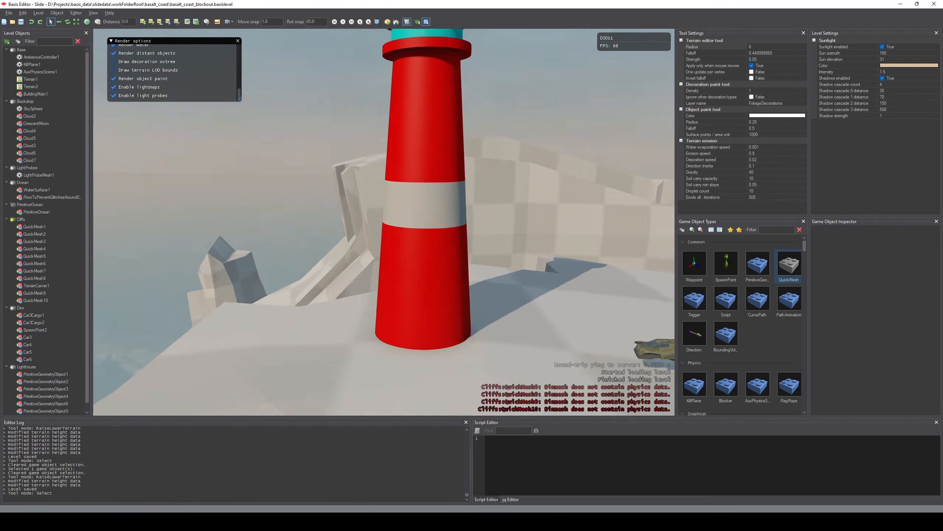
{"action": "key", "text": "s"}
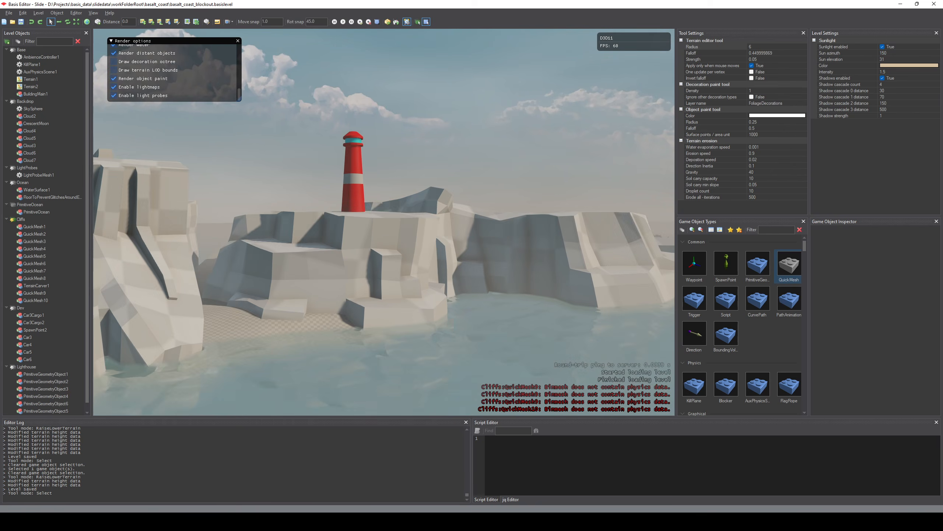
{"action": "key", "text": "s"}
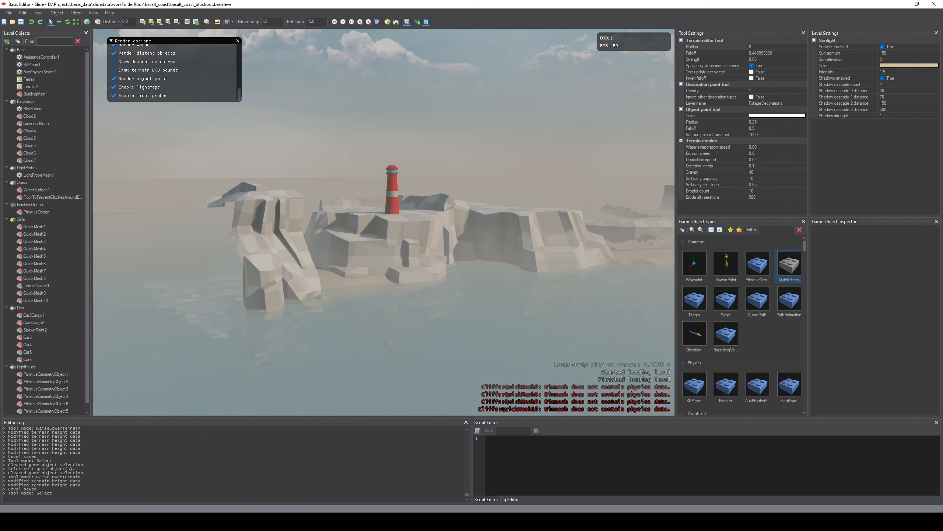
{"action": "key", "text": "w"}
{"action": "right_click_drag", "start_coordinate": [434, 291], "coordinate": [557, 282]}
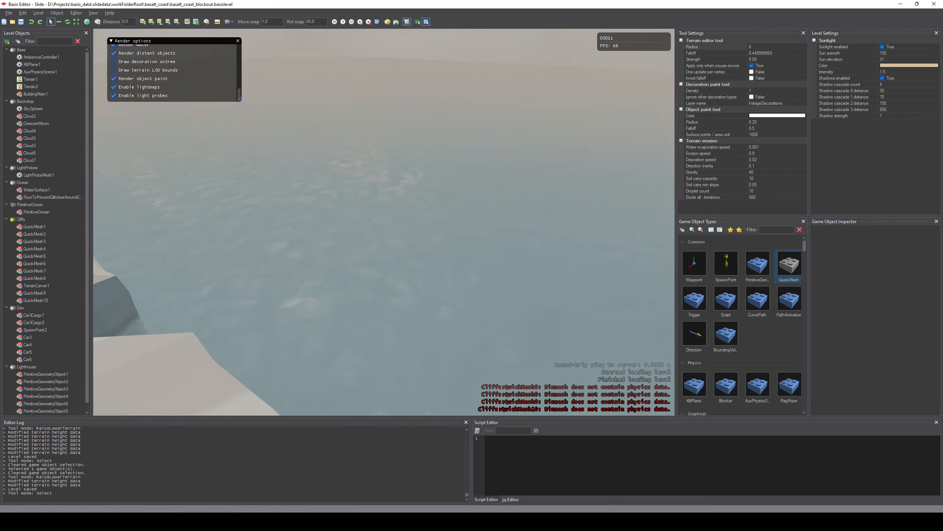
{"action": "right_click_drag", "start_coordinate": [384, 260], "coordinate": [311, 133]}
{"action": "key", "text": "q"}
{"action": "key", "text": "d"}
{"action": "key", "text": "q"}
{"action": "key", "text": "s"}
{"action": "key", "text": "w"}
{"action": "key", "text": "e"}
{"action": "key", "text": "a"}
{"action": "key", "text": "s"}
{"action": "key", "text": "e"}
{"action": "key", "text": "w"}
{"action": "key", "text": "d"}
{"action": "key", "text": "q"}
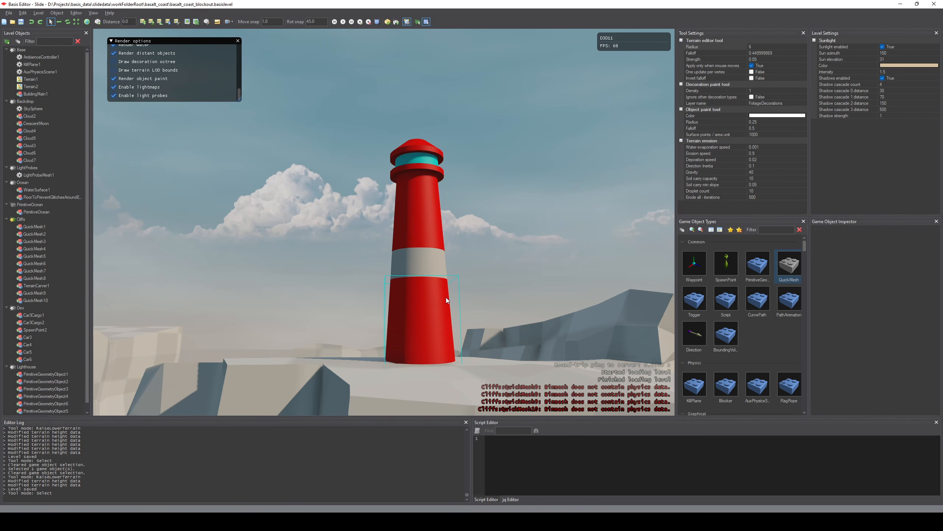
{"action": "right_click_drag", "start_coordinate": [468, 352], "coordinate": [464, 421]}
{"action": "key", "text": "s"}
{"action": "key", "text": "e"}
{"action": "key", "text": "w"}
{"action": "key", "text": "a"}
{"action": "key", "text": "a"}
{"action": "key", "text": "s"}
{"action": "key", "text": "d"}
{"action": "key", "text": "s"}
{"action": "key", "text": "w"}
{"action": "key", "text": "w"}
{"action": "key", "text": "d"}
- Sculpt the sandy terrain in the passage between the column cliff and the lighthouse rock with Raise/lower terrain
{"action": "right_click_drag", "start_coordinate": [501, 354], "coordinate": [480, 315]}
{"action": "key", "text": "w"}
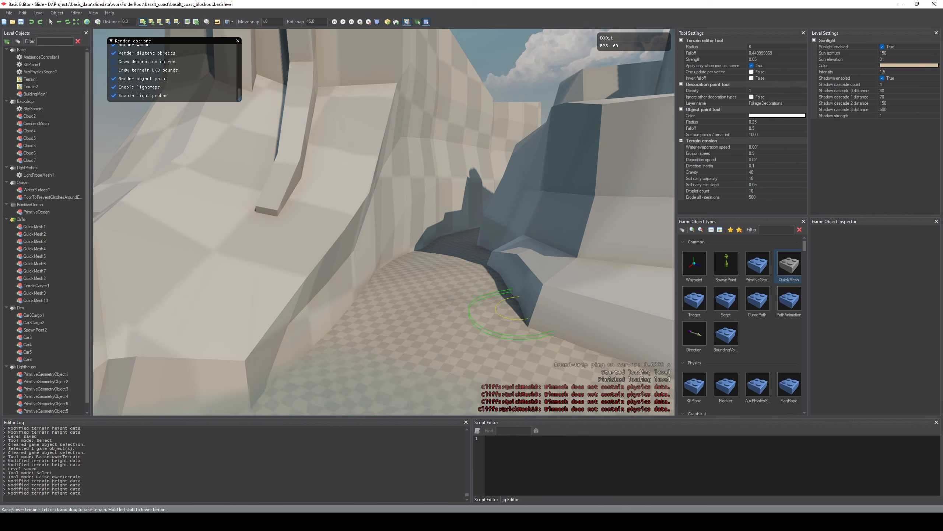
{"action": "mouse_move", "coordinate": [522, 309]}
{"action": "right_mouse_down"}
{"action": "mouse_move", "coordinate": [579, 277]}
{"action": "mouse_move", "coordinate": [602, 283]}
{"action": "mouse_move", "coordinate": [528, 327]}
{"action": "mouse_move", "coordinate": [357, 353]}
{"action": "mouse_move", "coordinate": [402, 316]}
{"action": "mouse_move", "coordinate": [334, 301]}
{"action": "mouse_move", "coordinate": [528, 323]}
{"action": "mouse_move", "coordinate": [568, 293]}
{"action": "mouse_move", "coordinate": [520, 286]}
{"action": "mouse_move", "coordinate": [550, 275]}
{"action": "mouse_move", "coordinate": [538, 223]}
{"action": "mouse_move", "coordinate": [554, 232]}
{"action": "mouse_move", "coordinate": [542, 231]}
{"action": "mouse_move", "coordinate": [539, 267]}
{"action": "mouse_move", "coordinate": [631, 282]}
{"action": "mouse_move", "coordinate": [658, 271]}
{"action": "mouse_move", "coordinate": [668, 283]}
{"action": "mouse_move", "coordinate": [665, 327]}
{"action": "mouse_move", "coordinate": [606, 301]}
{"action": "mouse_move", "coordinate": [535, 314]}
{"action": "mouse_move", "coordinate": [647, 297]}
{"action": "mouse_move", "coordinate": [628, 303]}
{"action": "right_mouse_up"}
{"action": "key", "text": "Escape"}
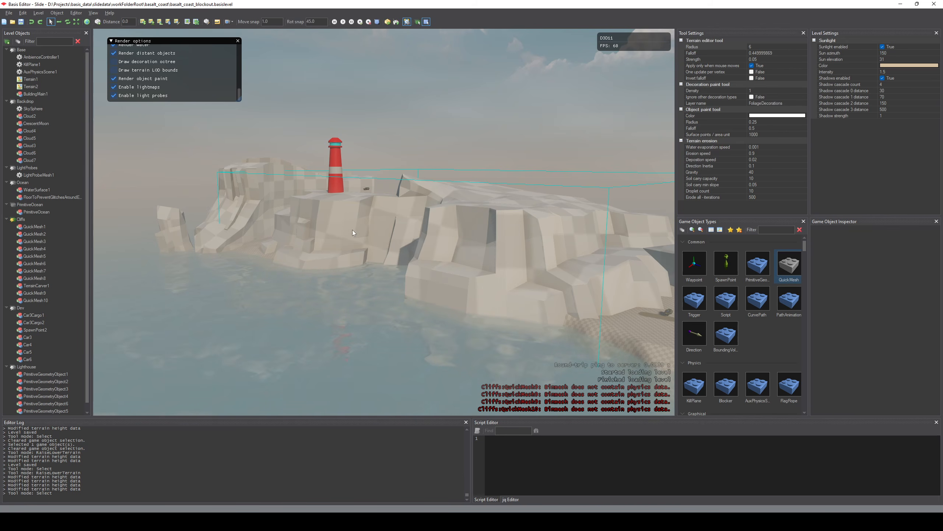
- Examine the lighthouse headland, the coastal road and the rock formations farther inland
{"action": "mouse_move", "coordinate": [607, 312]}
{"action": "right_mouse_down"}
{"action": "mouse_move", "coordinate": [634, 308]}
{"action": "mouse_move", "coordinate": [612, 305]}
{"action": "right_mouse_up"}
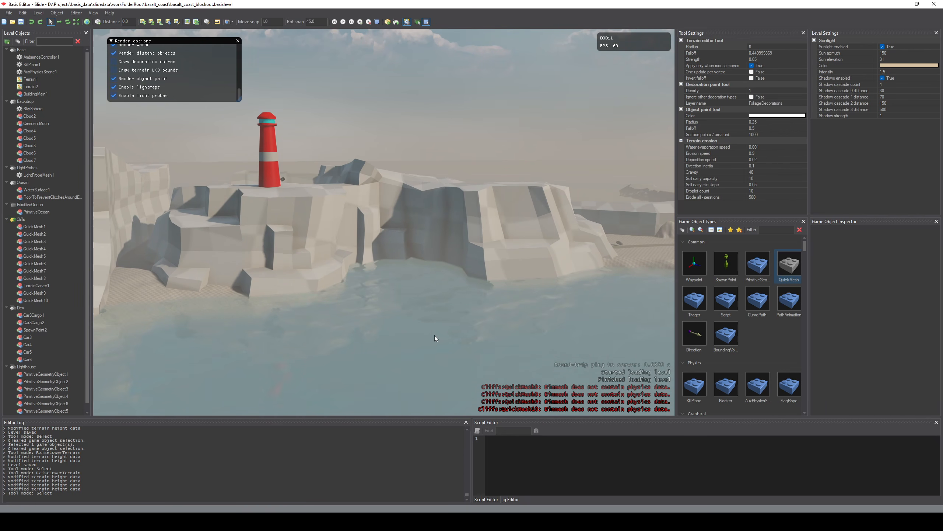
{"action": "right_click_drag", "start_coordinate": [435, 335], "coordinate": [484, 337]}
{"action": "key", "text": "w"}
{"action": "key", "text": "d"}
{"action": "key", "text": "w"}
{"action": "key", "text": "d"}
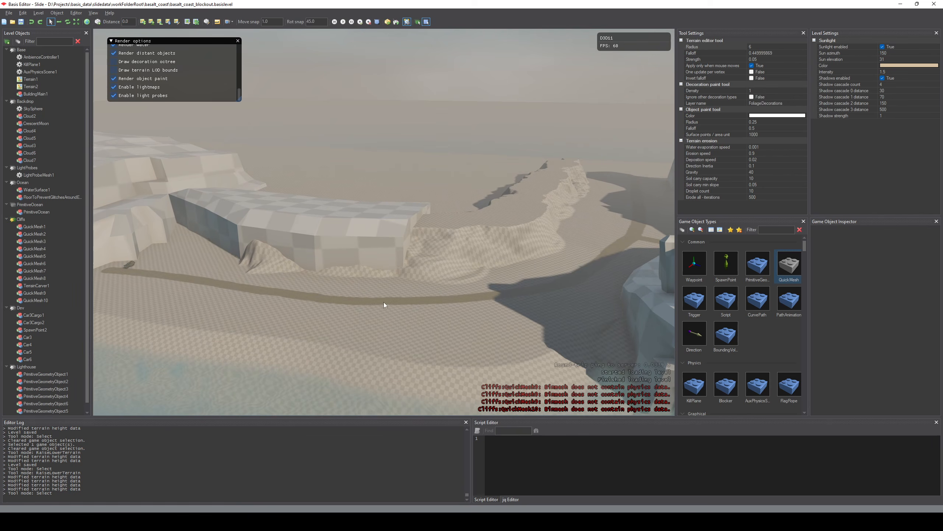
{"action": "key", "text": "e"}
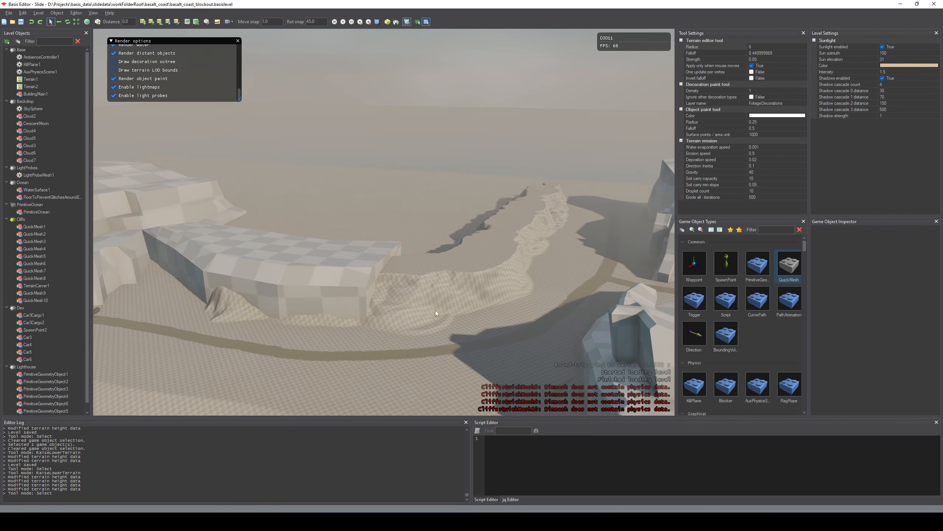
{"action": "key", "text": "d"}
{"action": "right_click_drag", "start_coordinate": [384, 260], "coordinate": [463, 314]}
{"action": "key", "text": "w"}
{"action": "key", "text": "s"}
{"action": "key", "text": "w"}
{"action": "key", "text": "s"}
{"action": "right_click_drag", "start_coordinate": [532, 261], "coordinate": [379, 324]}
- Launch the level in the game, saving its unsaved changes first
{"action": "key", "text": "ctrl+o"}
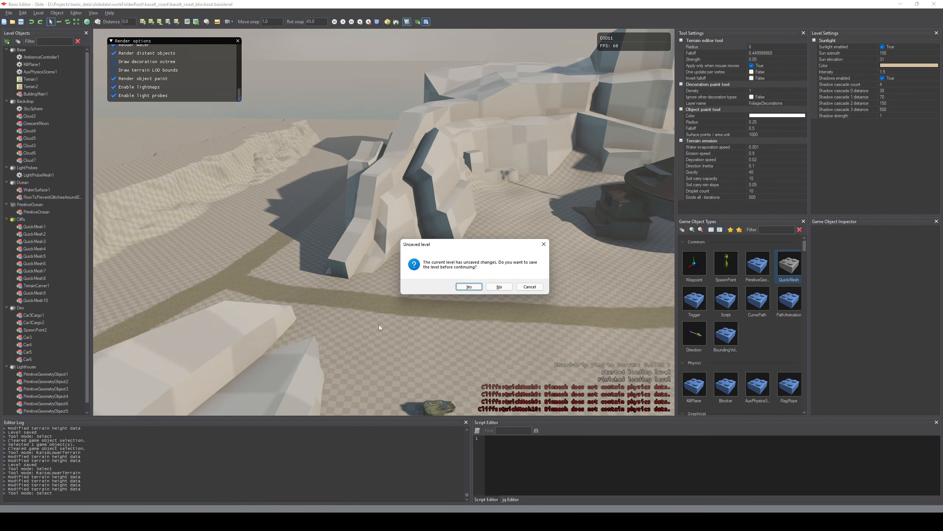
{"action": "key", "text": "Return"}
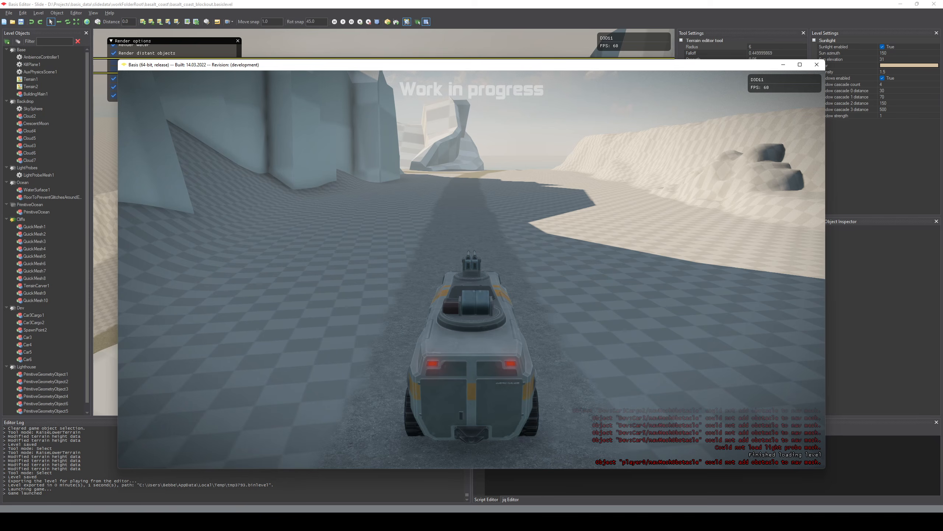
- Drive the six-wheeled vehicle along the shaded road past the column cliff and turn toward the domed building
{"action": "key", "text": "w"}
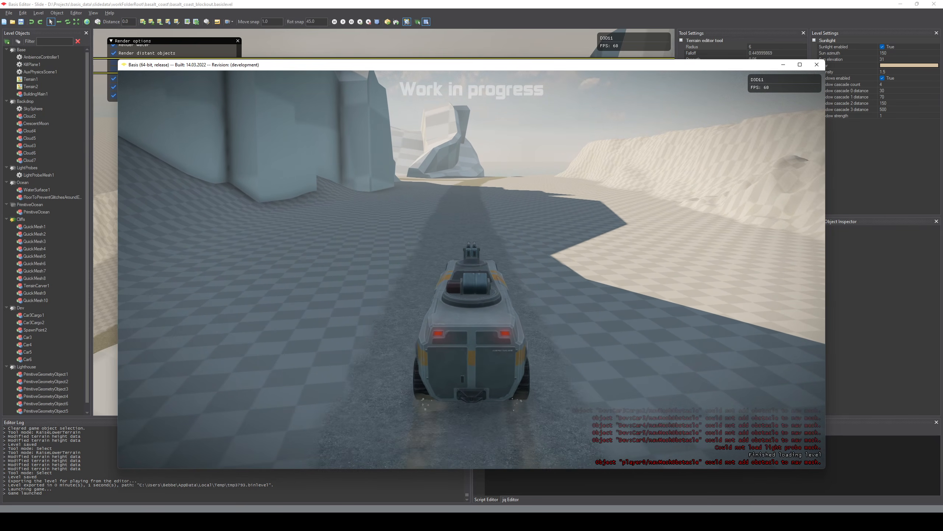
{"action": "key", "text": "w"}
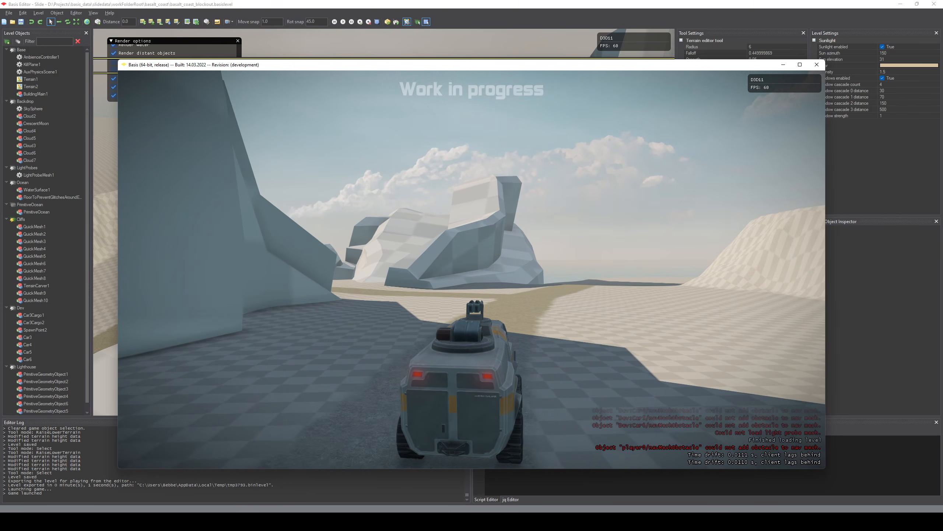
{"action": "key", "text": "w"}
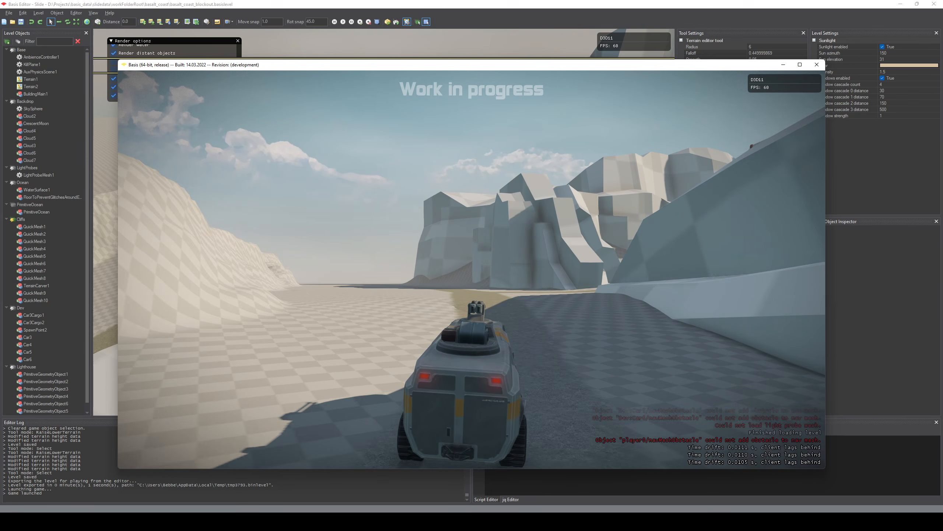
{"action": "key", "text": "w"}
{"action": "key", "text": "d"}
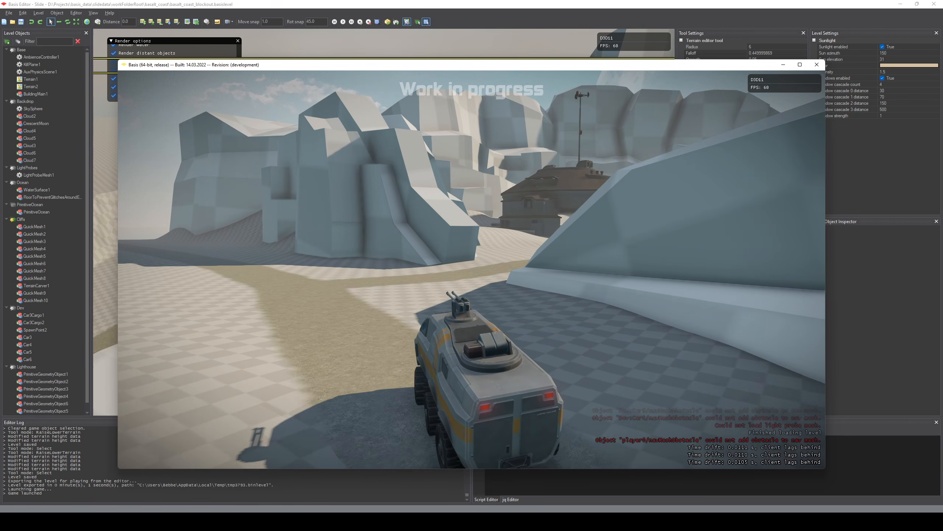
{"action": "key", "text": "w"}
{"action": "key", "text": "d"}
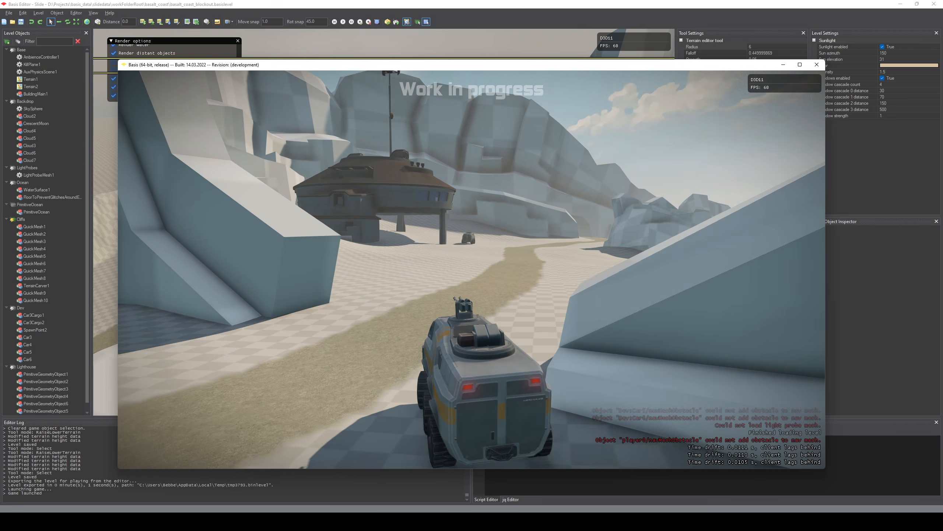
- Drive past the domed building along the dirt road and through the rock tunnel onto the beach
{"action": "key", "text": "w"}
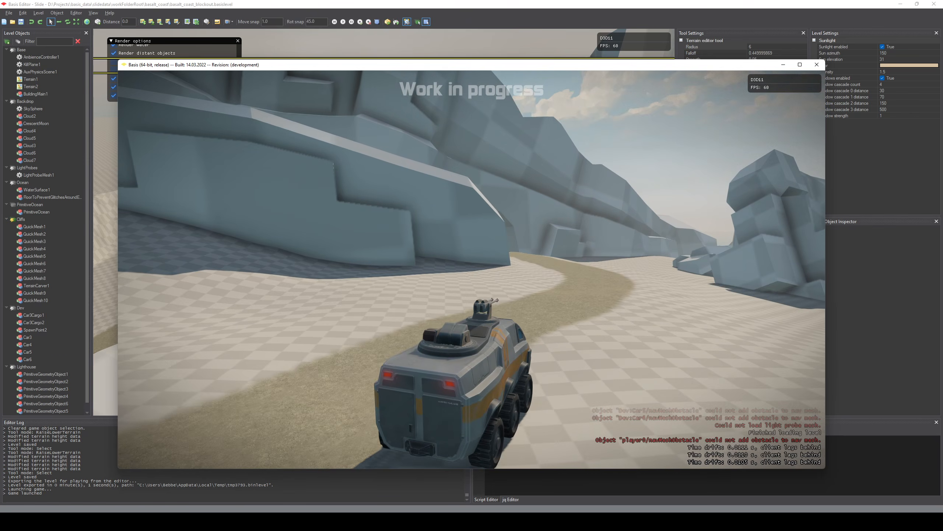
{"action": "key", "text": "w"}
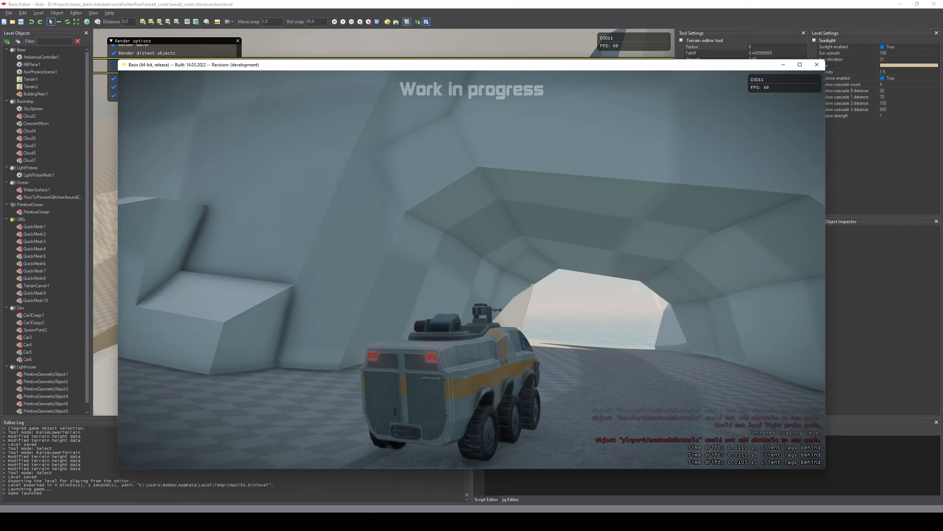
{"action": "key", "text": "w"}
{"action": "key", "text": "w"}
{"action": "key", "text": "d"}
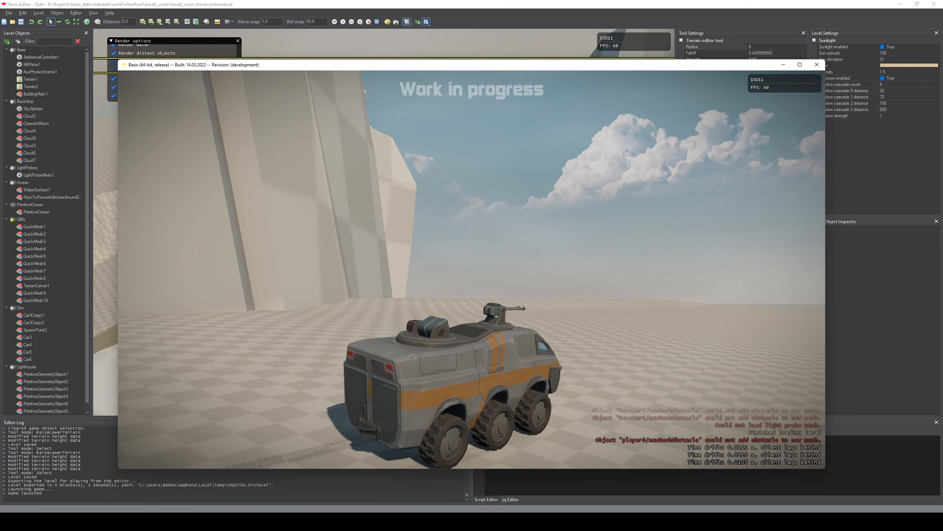
- Drive around the open beach beyond the tunnel to inspect the tall seaside cliff from several sides
{"action": "key", "text": "w"}
{"action": "key", "text": "a"}
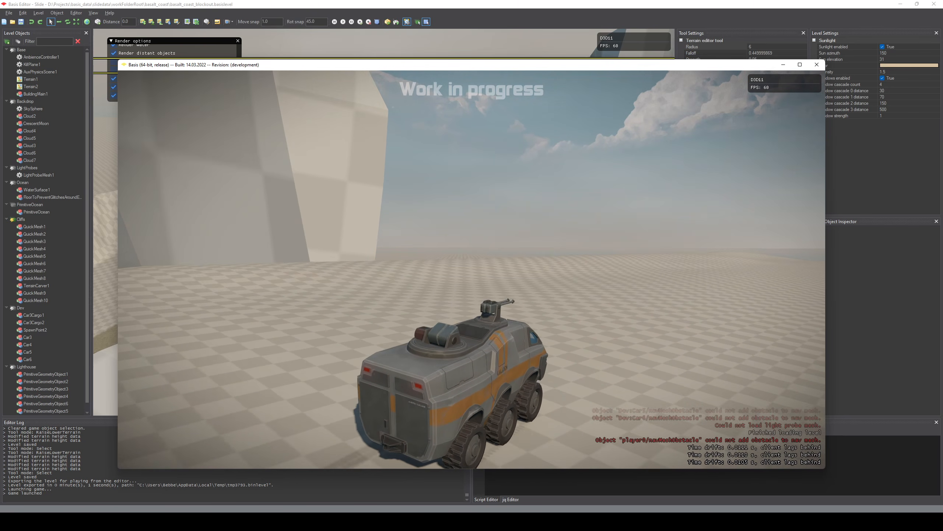
{"action": "key", "text": "w"}
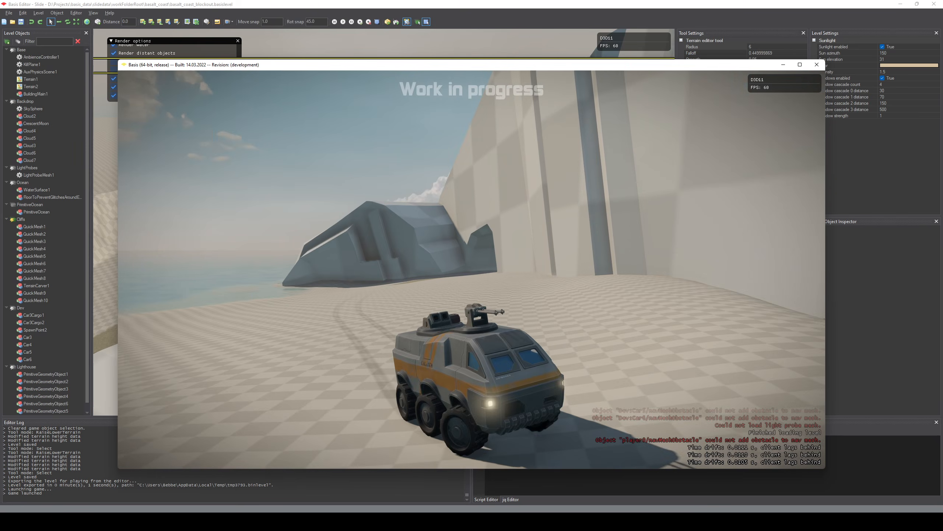
{"action": "key", "text": "w"}
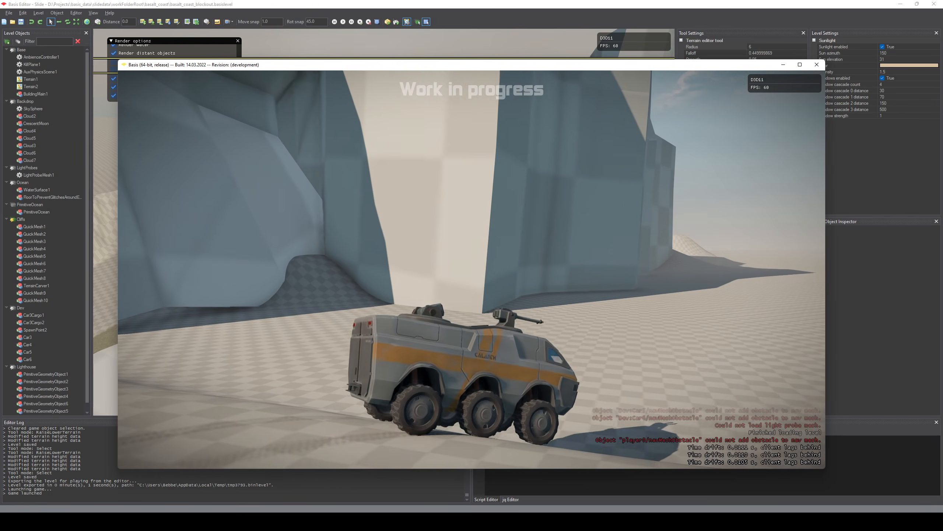
{"action": "key", "text": "w"}
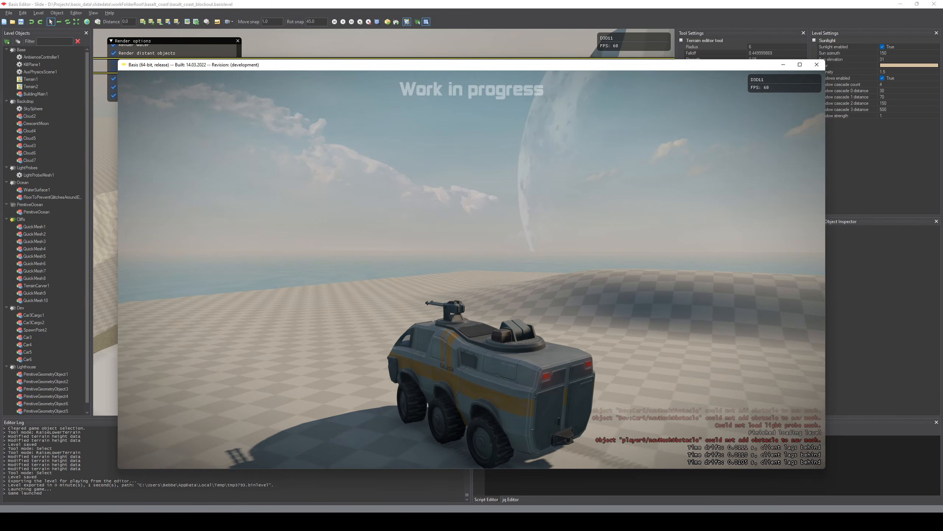
{"action": "key", "text": "w"}
{"action": "key", "text": "d"}
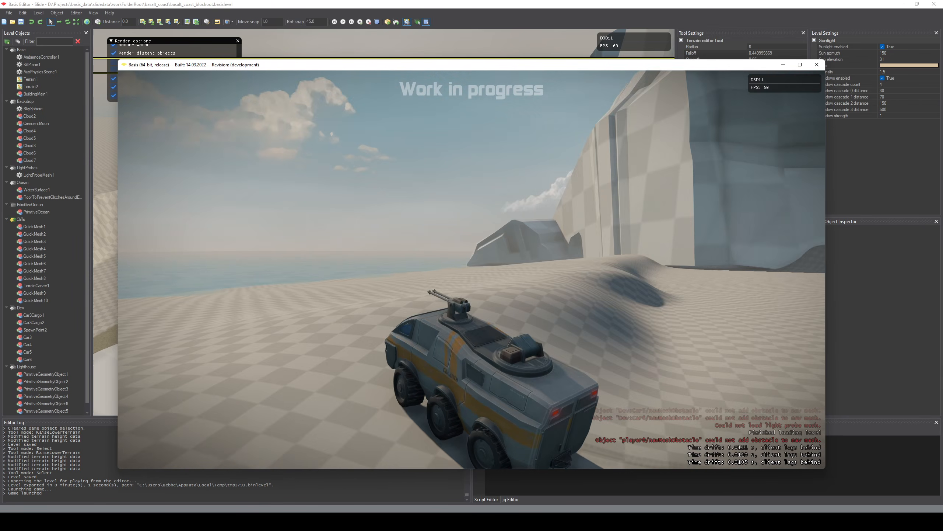
{"action": "key", "text": "w"}
{"action": "key", "text": "d"}
{"action": "key", "text": "w"}
{"action": "key", "text": "d"}
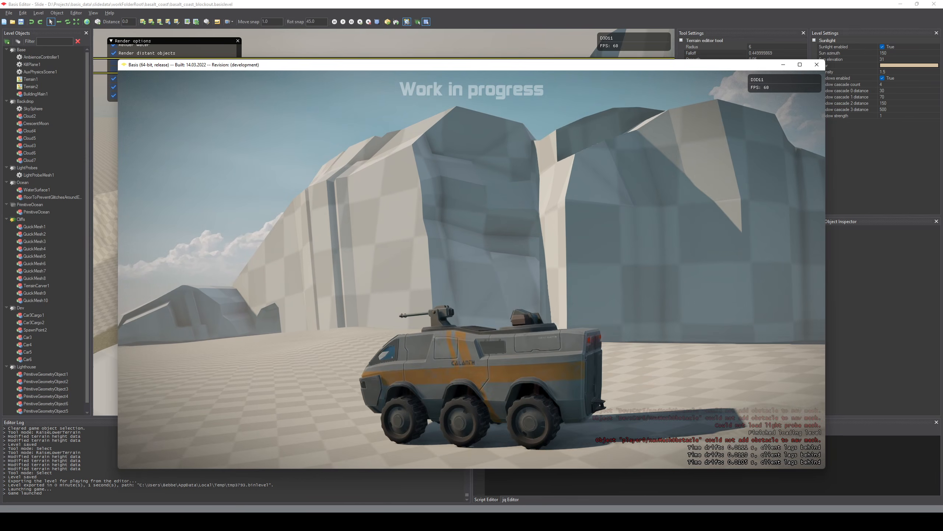
{"action": "key", "text": "w"}
{"action": "key", "text": "d"}
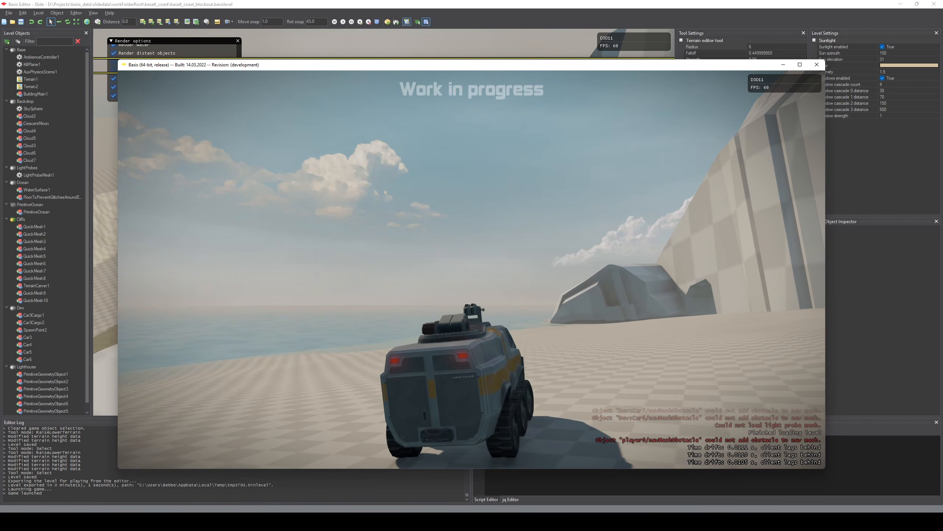
- Drive along the shore past the low coastal rock and through the arched rock tunnel to the inland side
{"action": "key", "text": "w"}
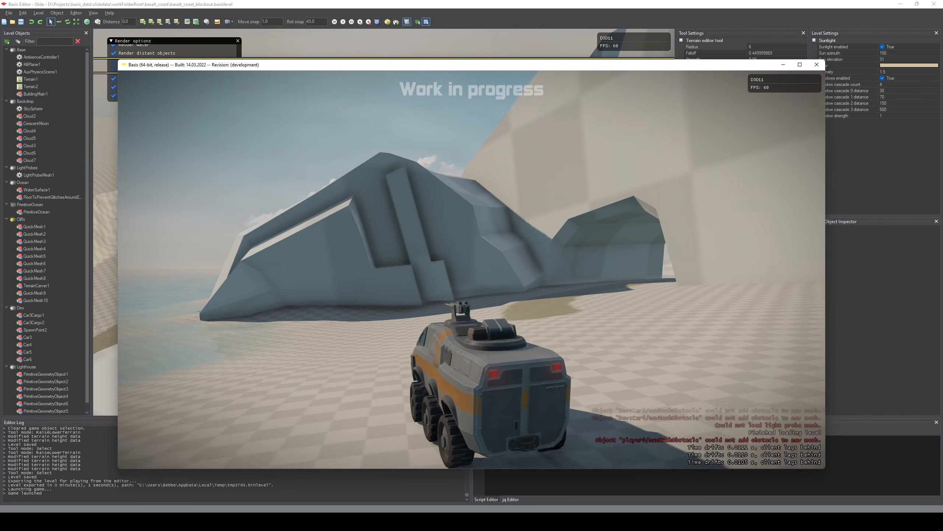
{"action": "key", "text": "w"}
{"action": "key", "text": "d"}
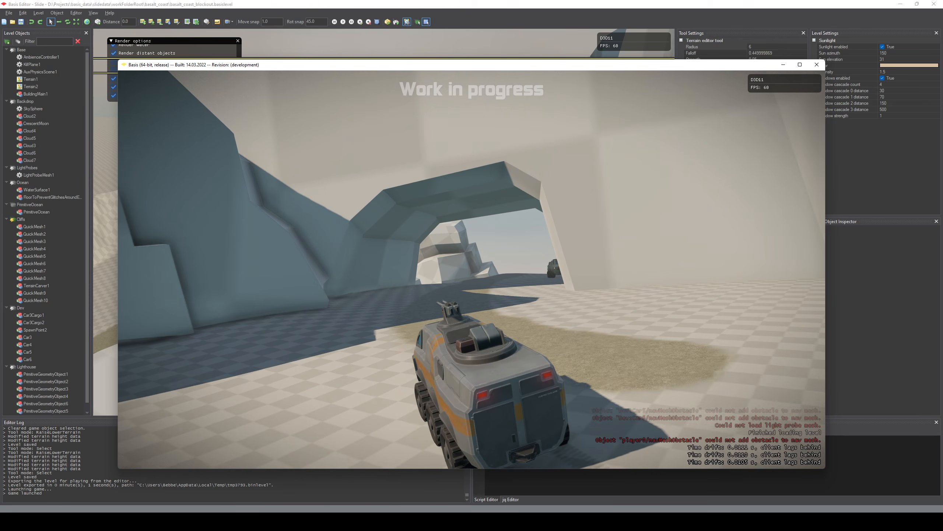
{"action": "key", "text": "w"}
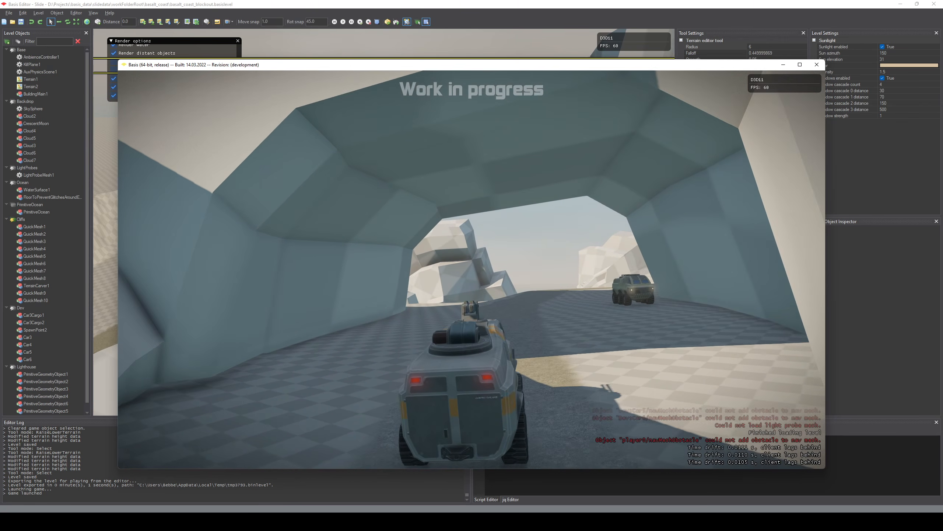
{"action": "key", "text": "w"}
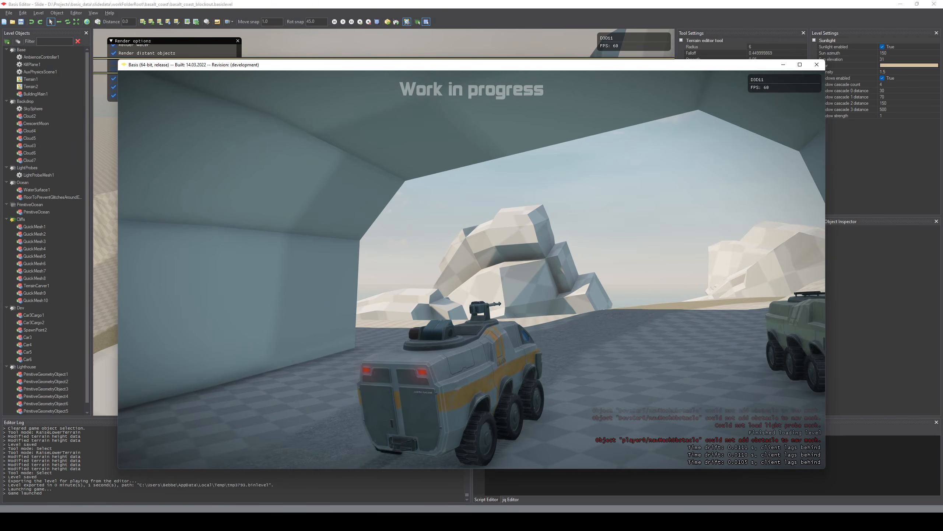
{"action": "key", "text": "w"}
{"action": "key", "text": "d"}
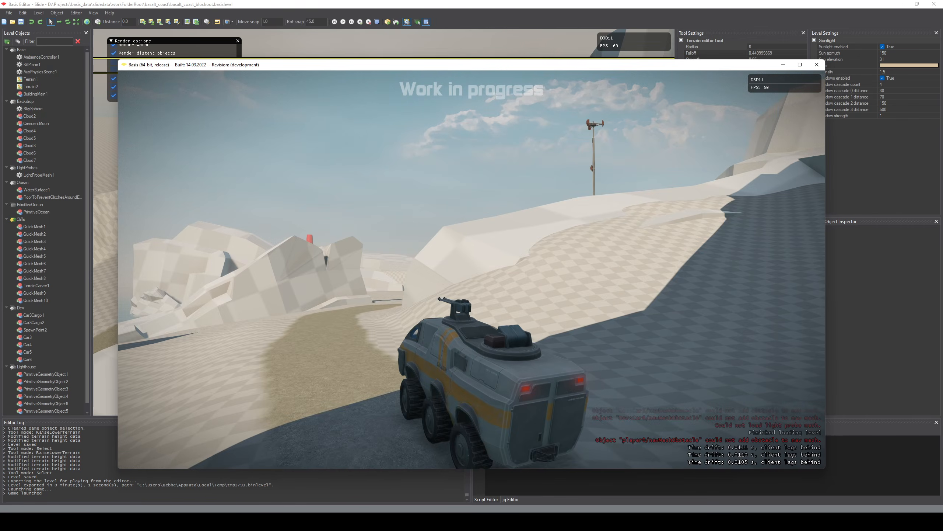
- Follow the dirt road uphill between the rocks and past the domed building with the parked vehicle
{"action": "key", "text": "w"}
{"action": "key", "text": "d"}
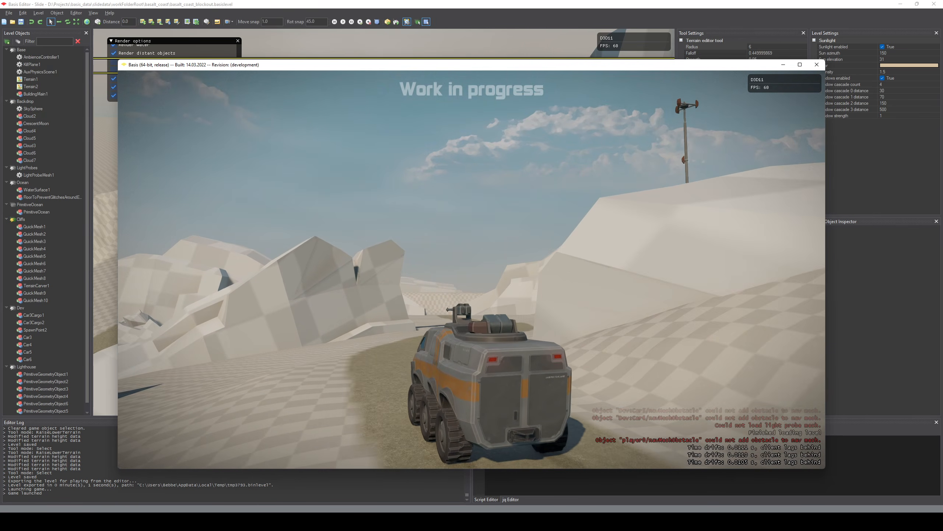
{"action": "key", "text": "w"}
{"action": "key", "text": "d"}
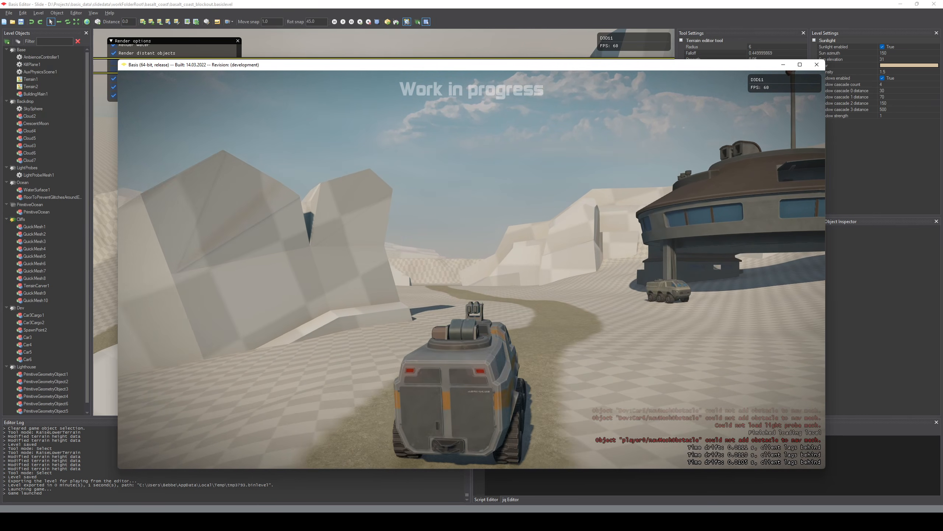
{"action": "key", "text": "w"}
{"action": "key", "text": "a"}
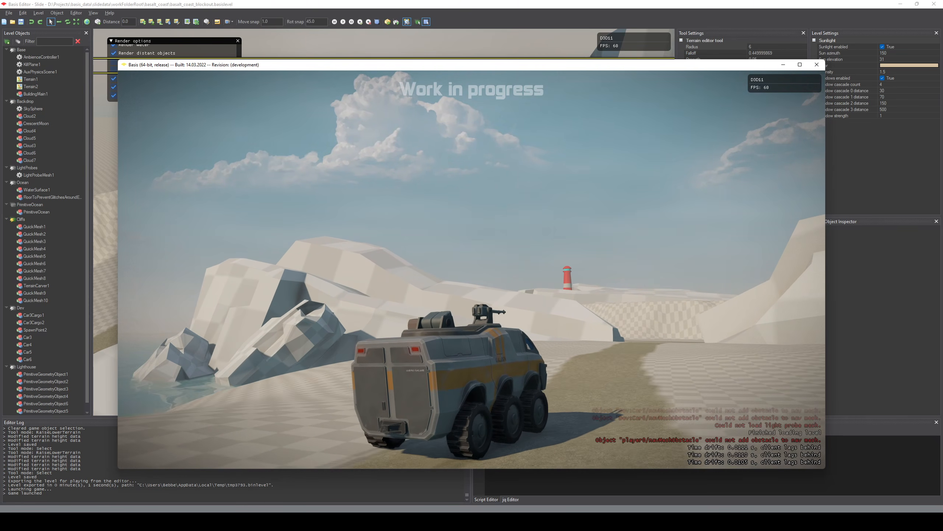
- Drive toward the lighthouse through the gap between the rocks and turn onto the coastal road
{"action": "key", "text": "w"}
{"action": "key", "text": "a"}
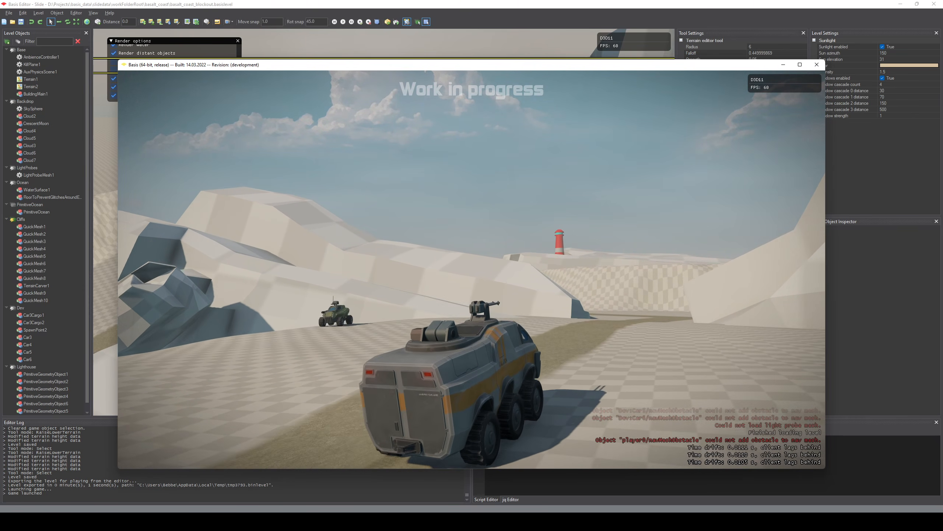
{"action": "key", "text": "w"}
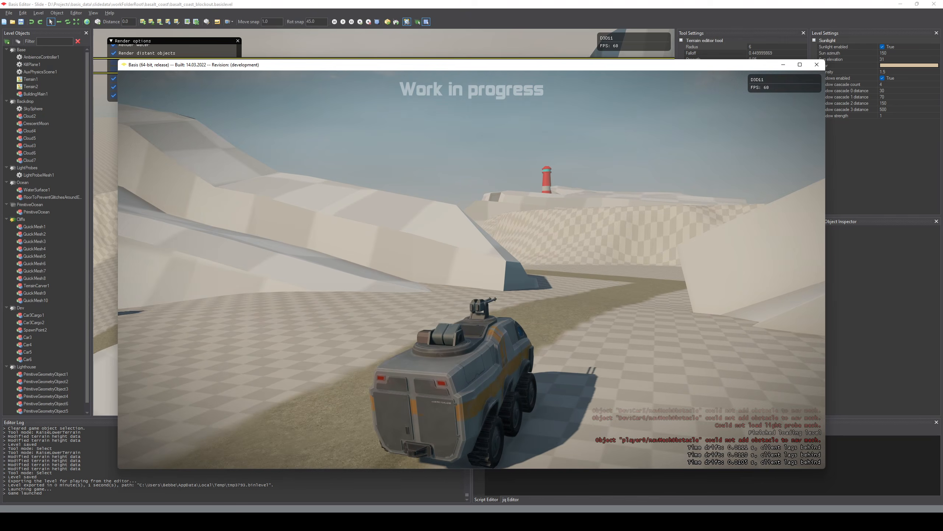
{"action": "key", "text": "d"}
{"action": "key", "text": "w"}
{"action": "key", "text": "a"}
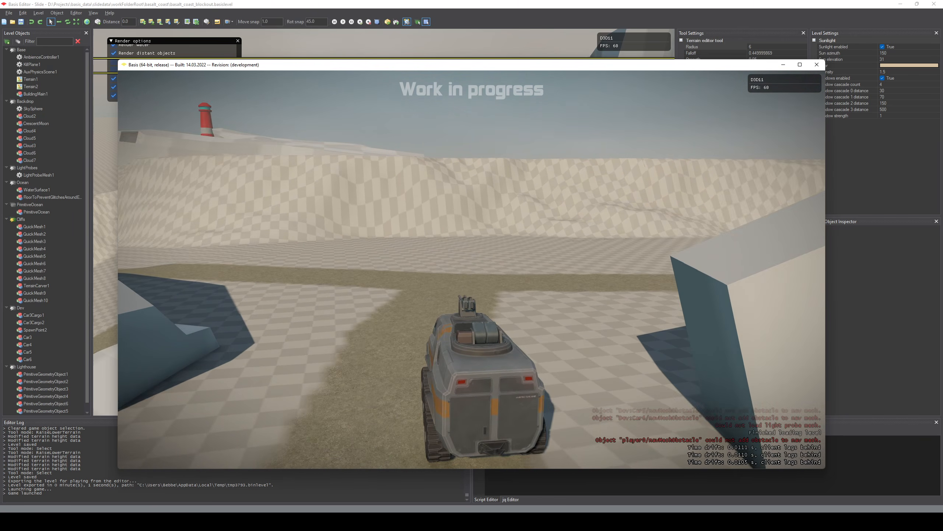
{"action": "key", "text": "w"}
{"action": "key", "text": "a"}
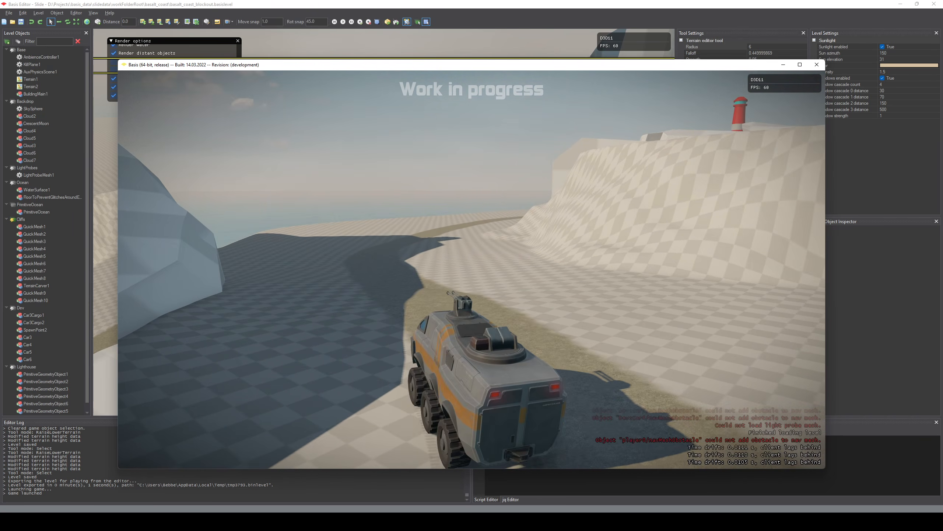
- Follow the coastal road around the sandy slope to view the lighthouse cliff and its columns
{"action": "key", "text": "w"}
{"action": "key", "text": "d"}
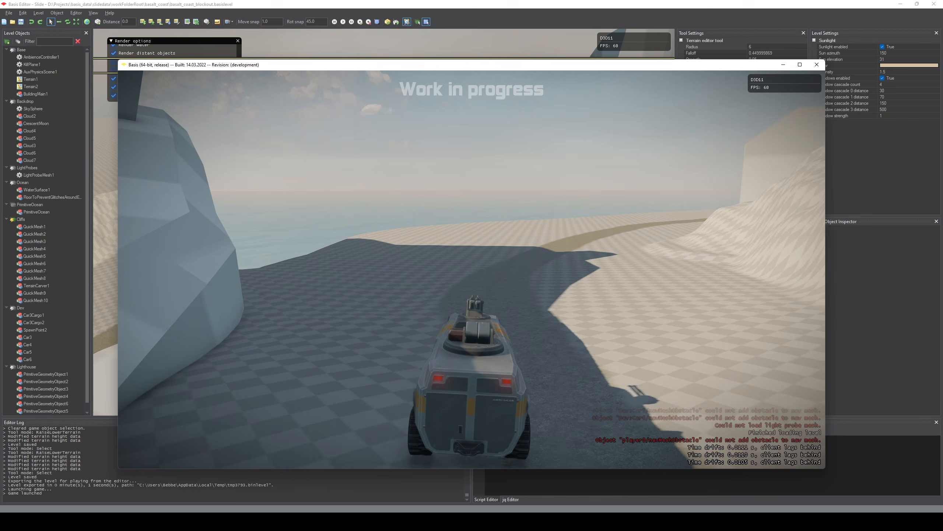
{"action": "key", "text": "w"}
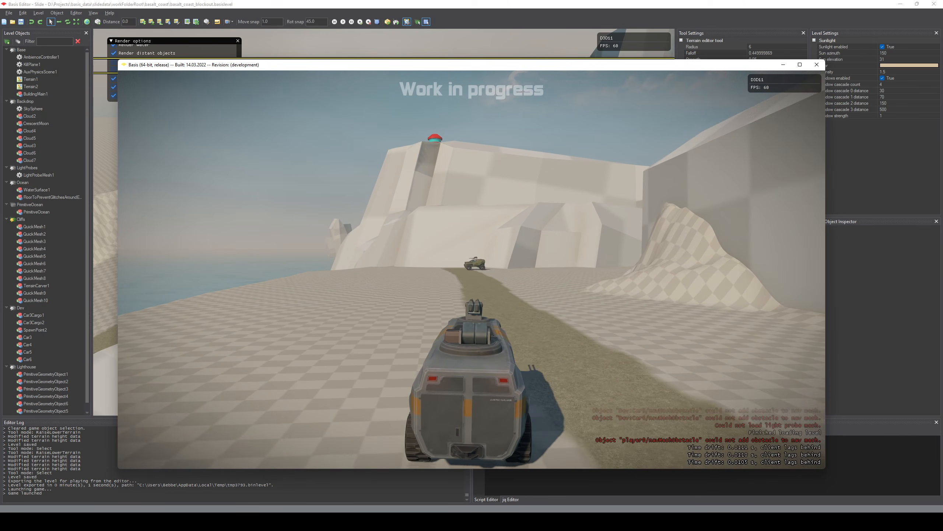
{"action": "key", "text": "w"}
{"action": "key", "text": "a"}
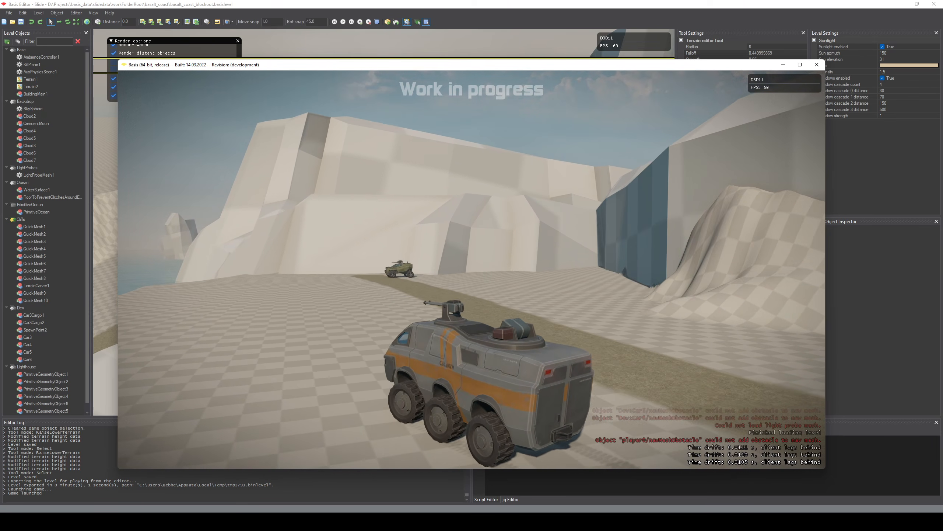
{"action": "key", "text": "w"}
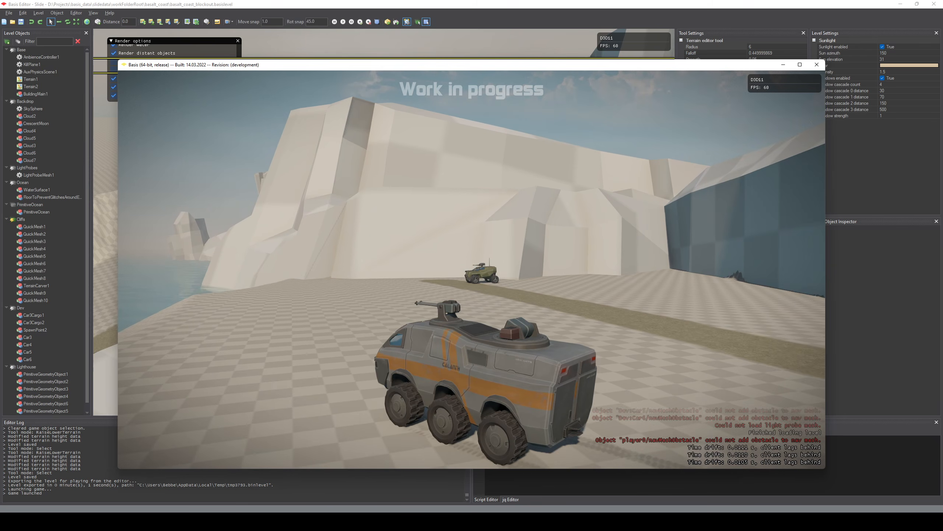
{"action": "key", "text": "w"}
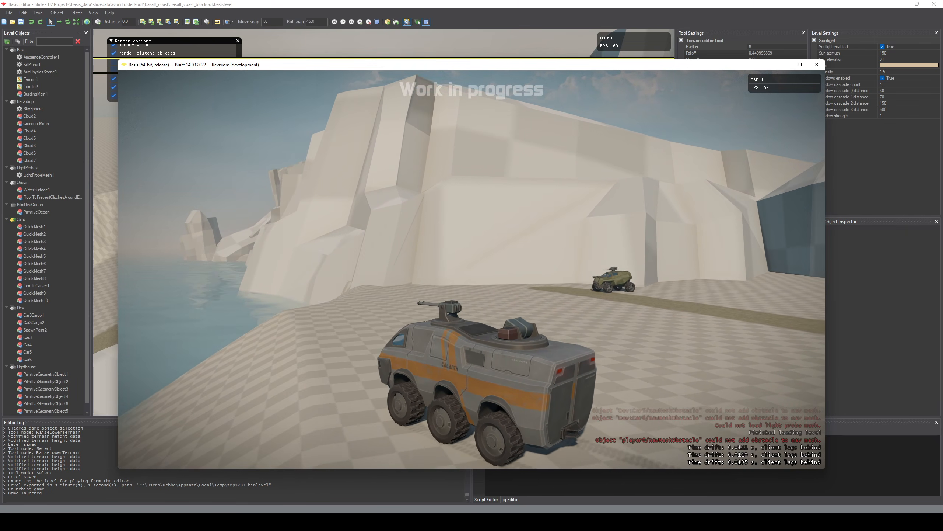
- Drive up to the foot of the lighthouse cliff at the waterline and turn back toward the parked green vehicle
{"action": "key", "text": "w"}
{"action": "key", "text": "d"}
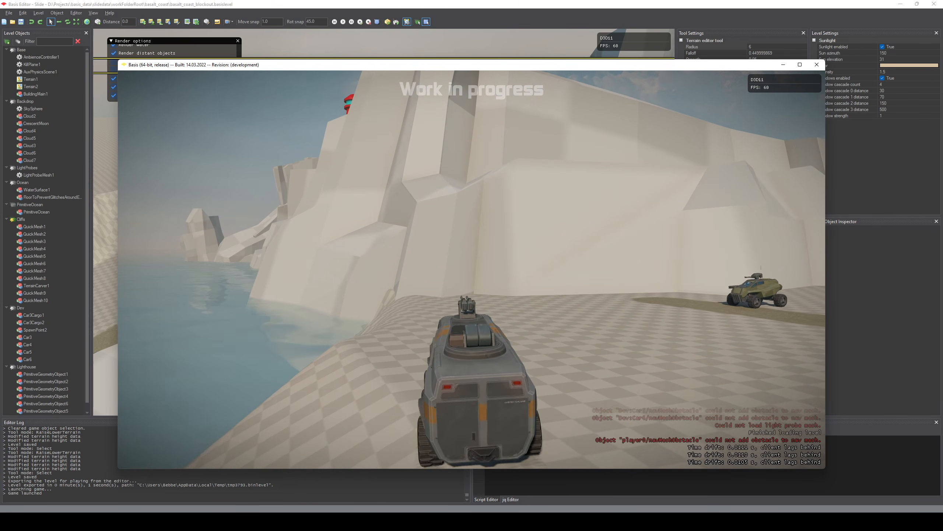
{"action": "key", "text": "w"}
{"action": "key", "text": "d"}
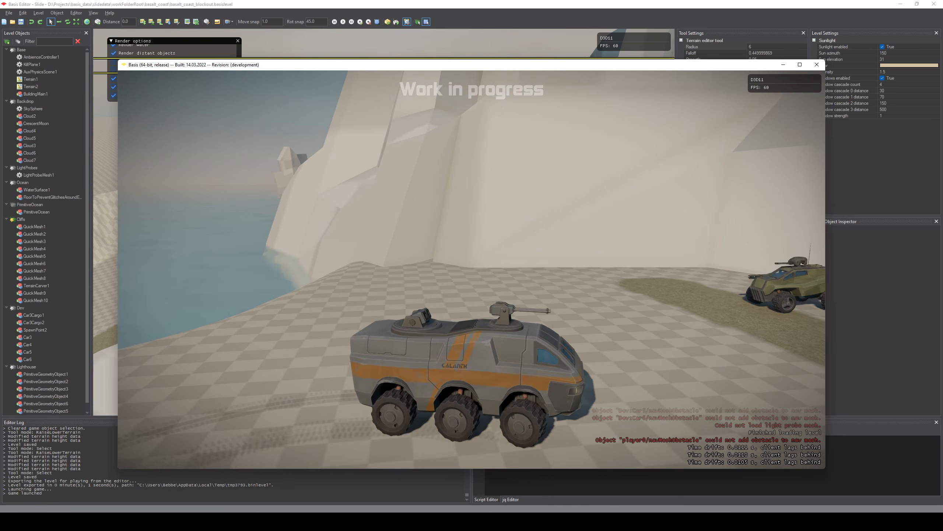
{"action": "key", "text": "w"}
{"action": "key", "text": "d"}
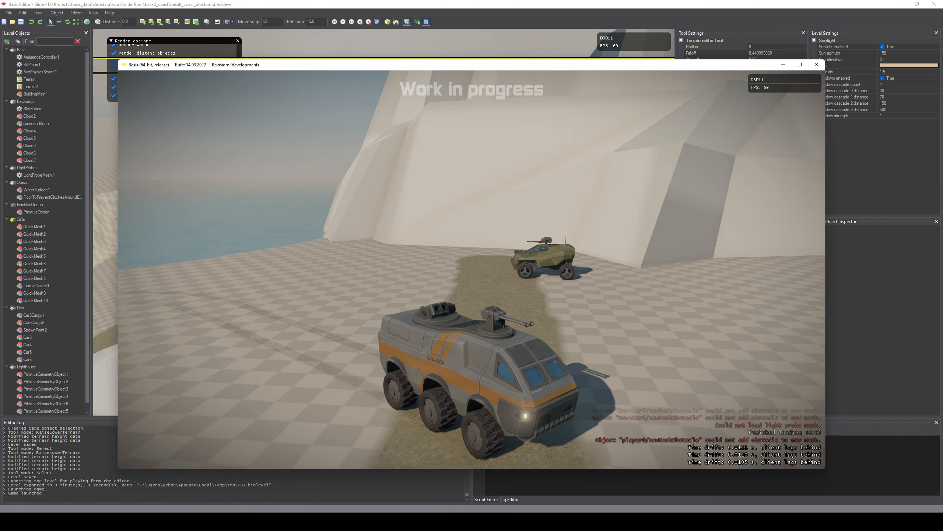
- Drive along the dirt road beside the sandy slope and circle back on the shore toward the pale cliff
{"action": "key", "text": "w"}
{"action": "key", "text": "d"}
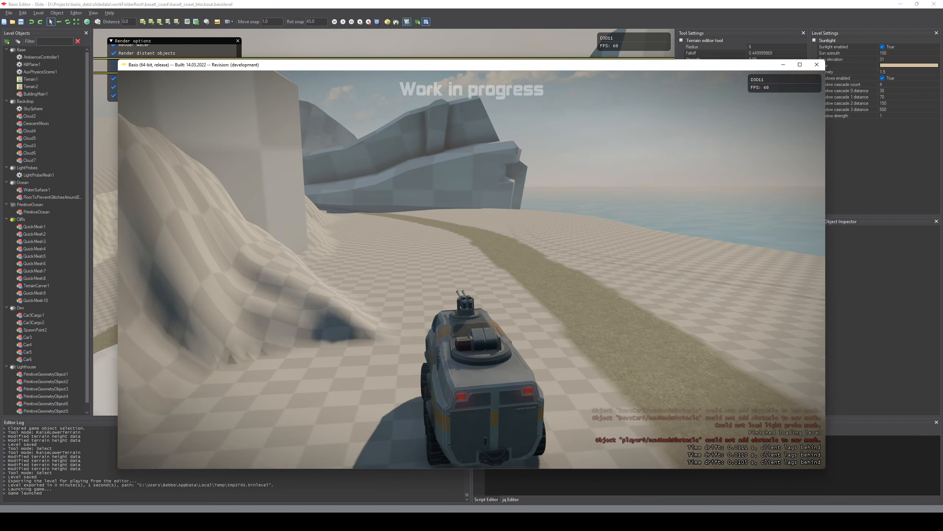
{"action": "key", "text": "w"}
{"action": "key", "text": "d"}
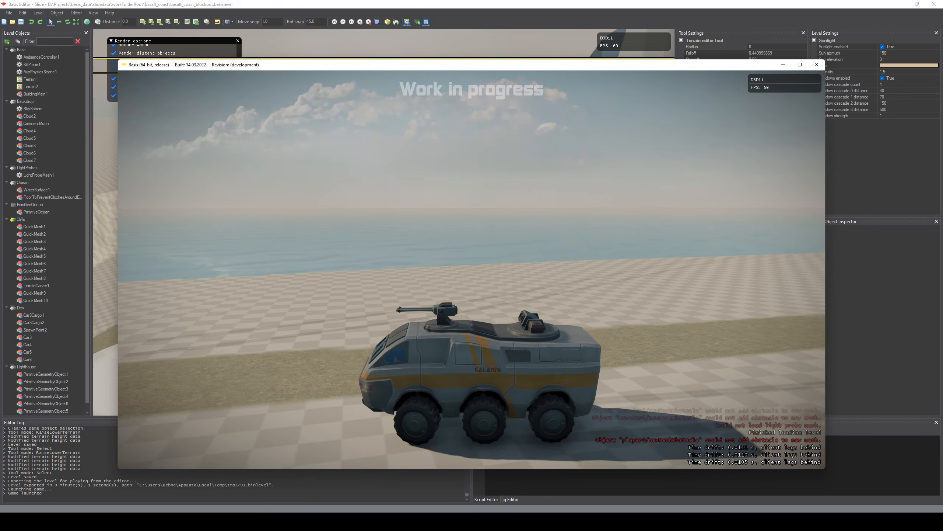
{"action": "key", "text": "w"}
{"action": "key", "text": "d"}
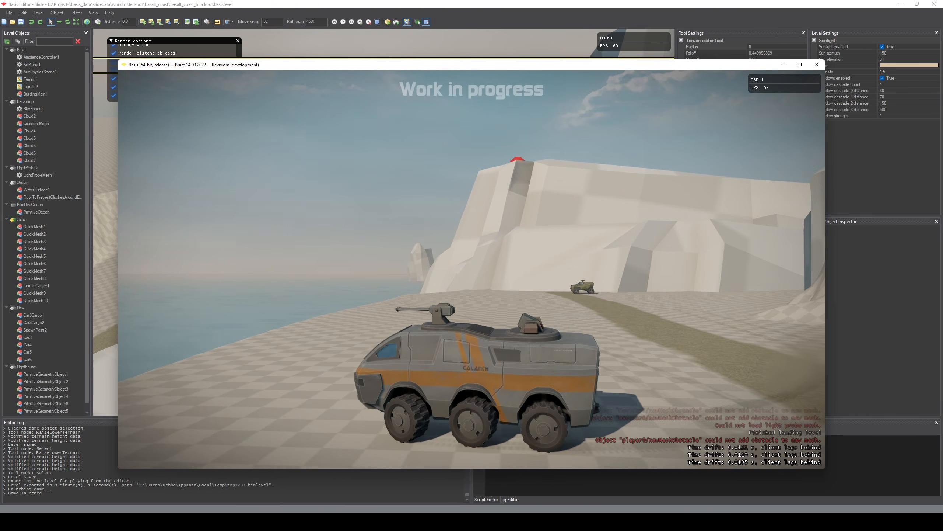
- Drive across the checkered ground along the waterline toward the green vehicle parked below the pale cliff
{"action": "key", "text": "w"}
{"action": "key", "text": "d"}
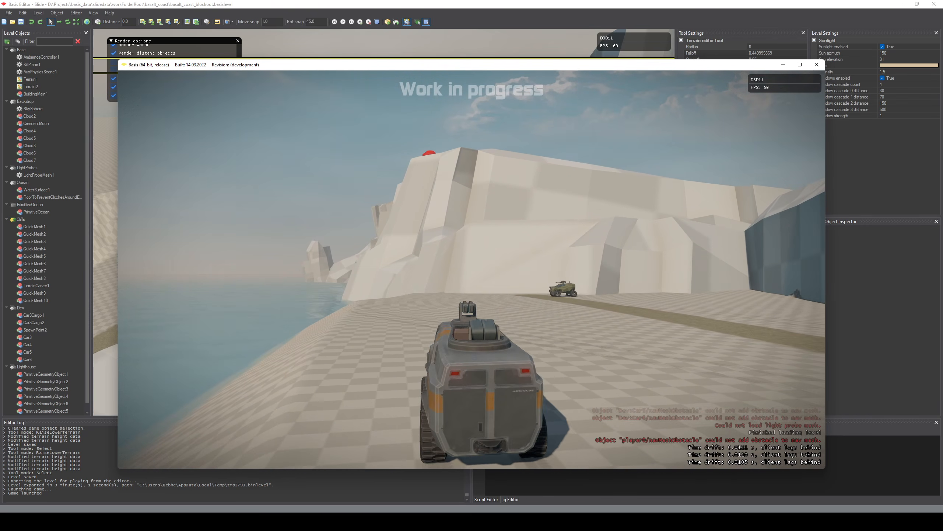
{"action": "key", "text": "w"}
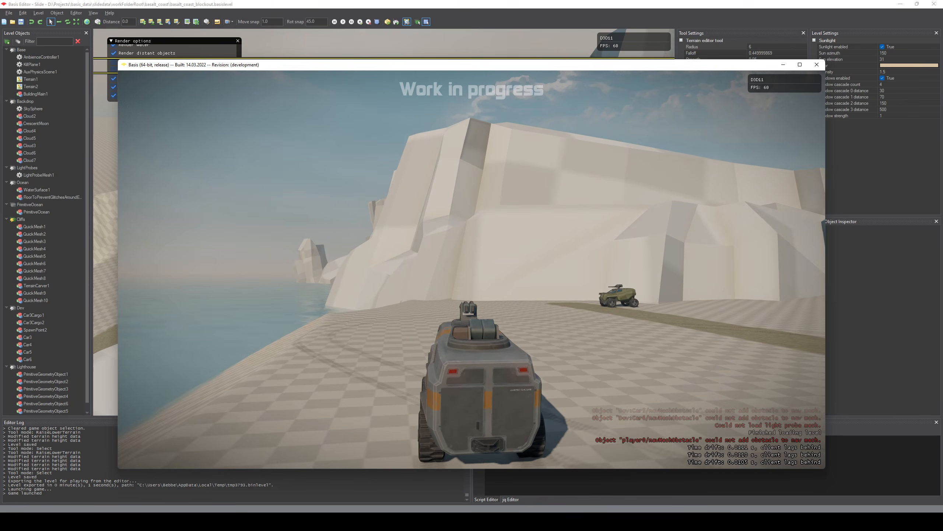
{"action": "key", "text": "w"}
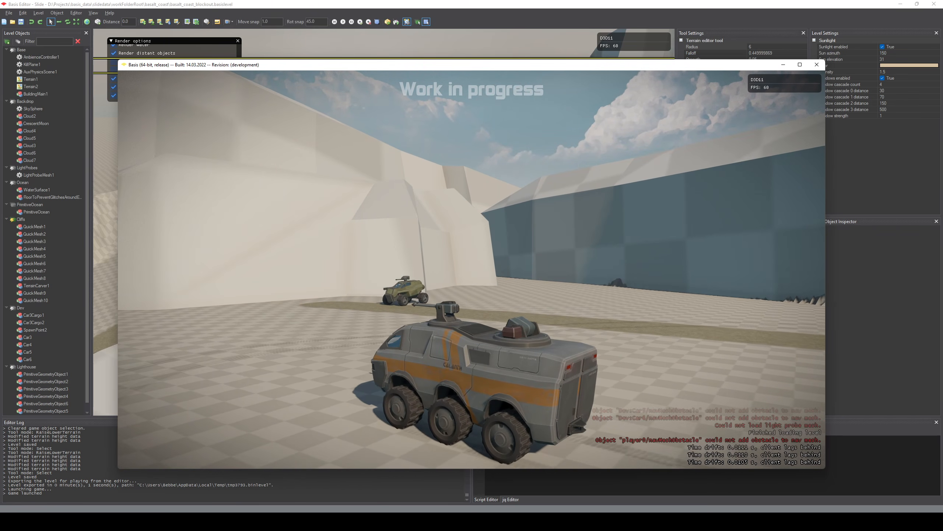
{"action": "key", "text": "w"}
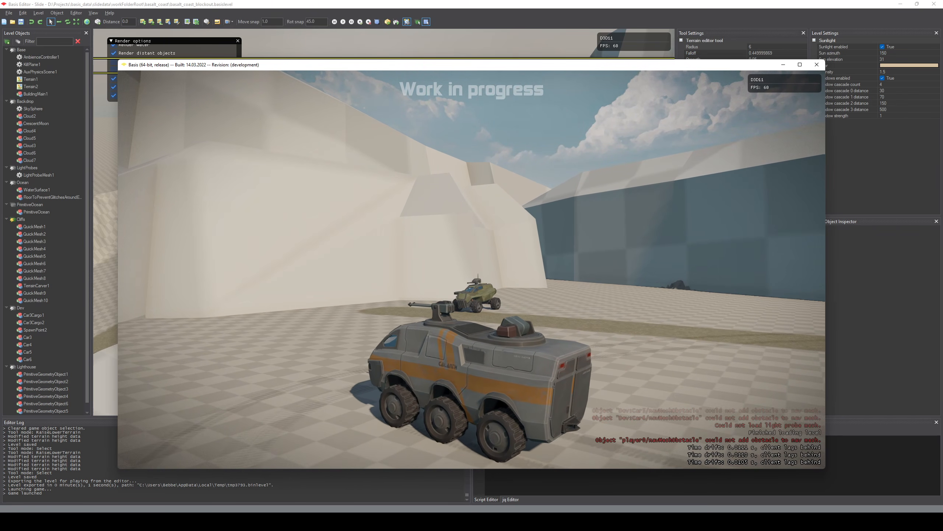
- End the playtest and view the whole cliff coastline from over the water in the level editor
{"action": "key", "text": "Escape"}
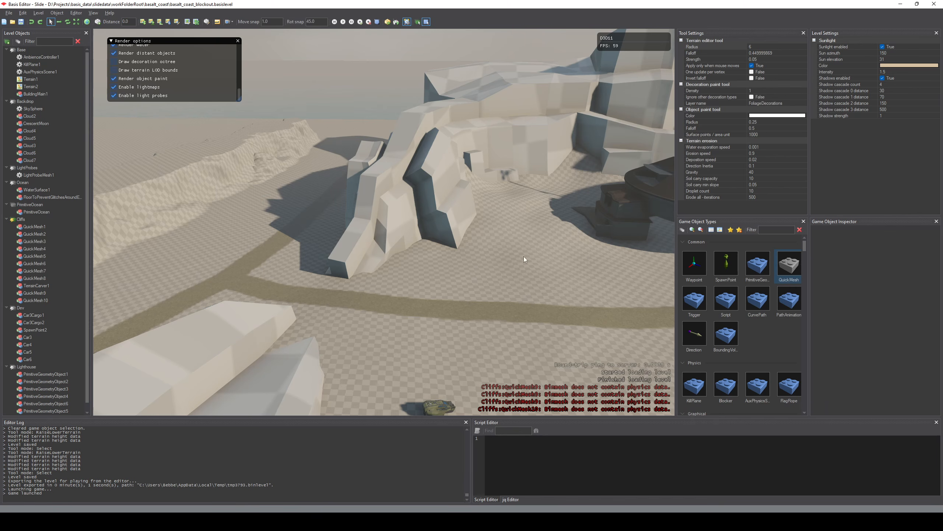
{"action": "right_click_drag", "start_coordinate": [523, 257], "coordinate": [523, 257]}
{"action": "right_click_drag", "start_coordinate": [563, 309], "coordinate": [438, 245]}
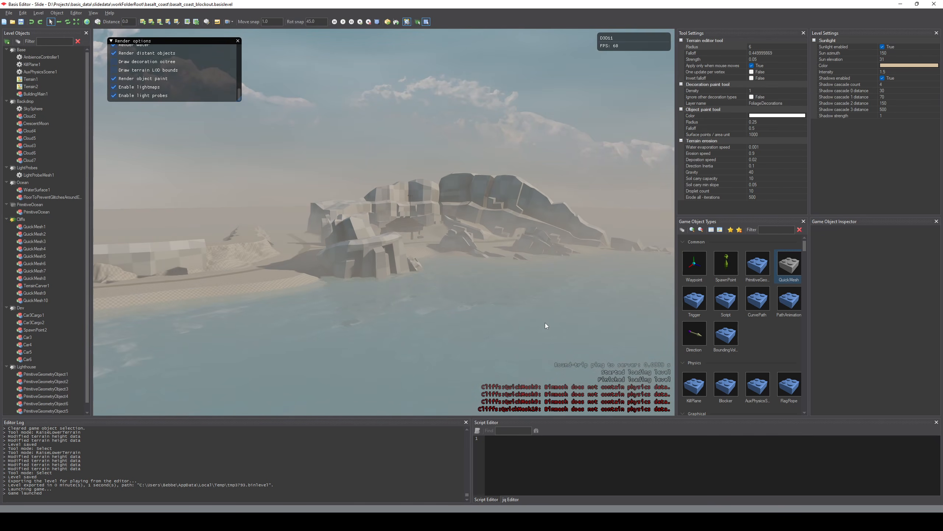